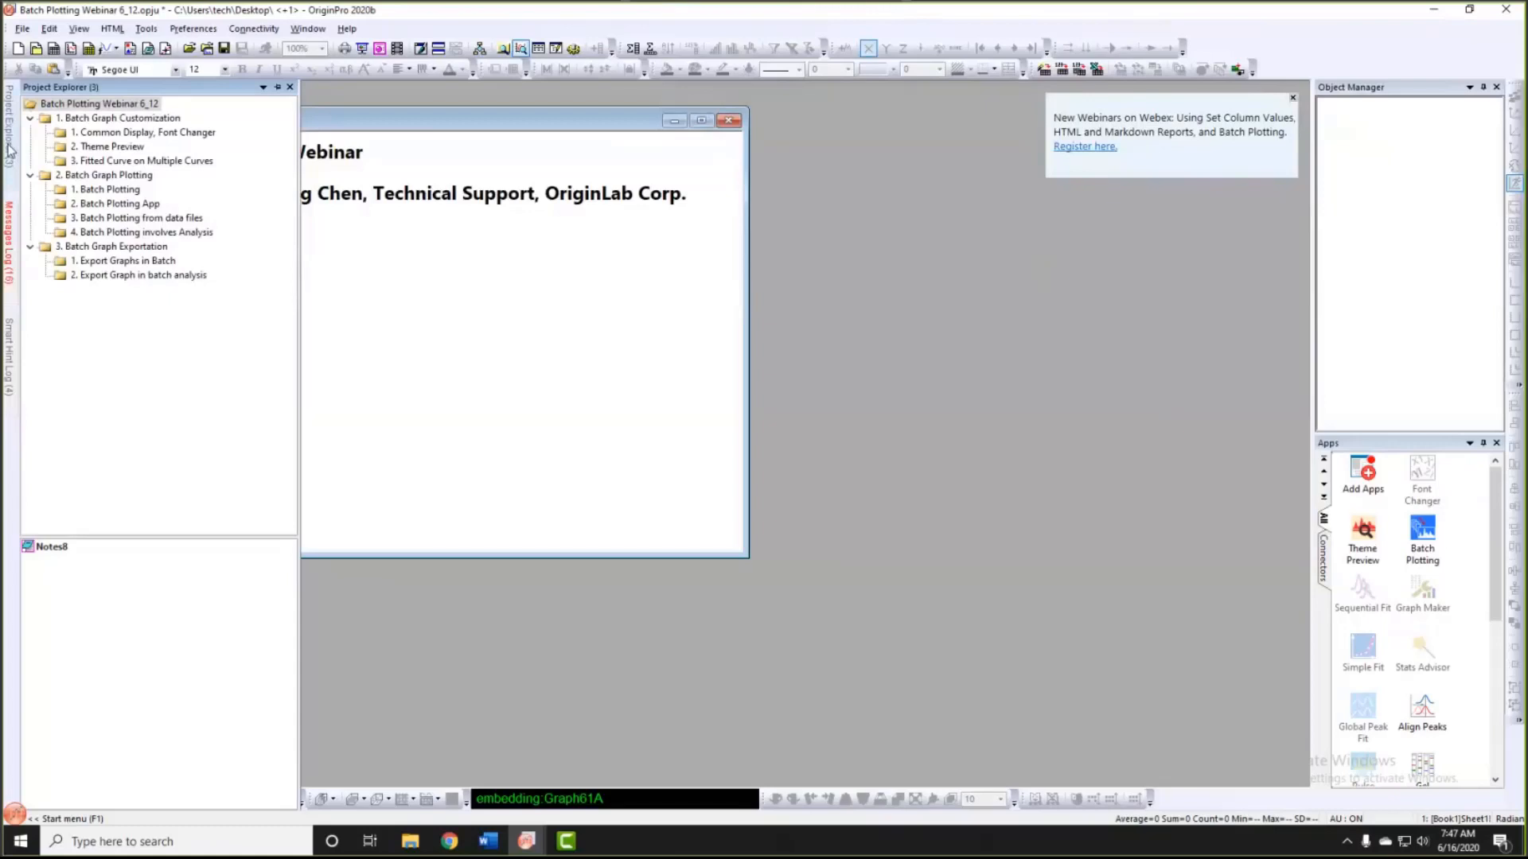
Step: Open the "1. Common Display, Font Changer" project folder, arrange its graph and notes windows apart, and activate the "Multiple Layers with Line Plot - Copy" graph
{"action": "left_click", "coordinate": [96, 132]}
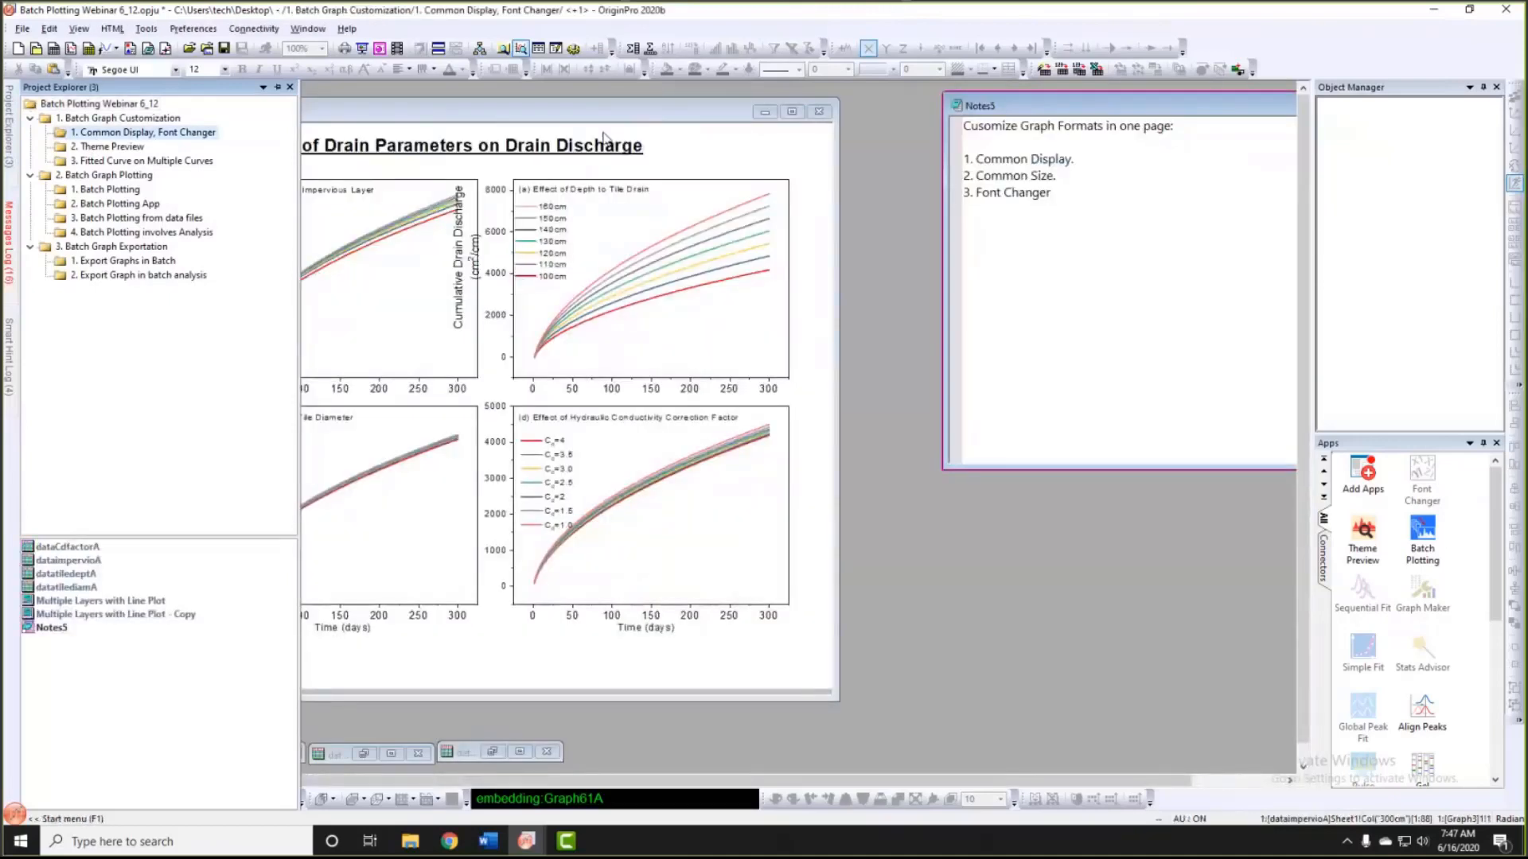
{"action": "left_click", "coordinate": [615, 114]}
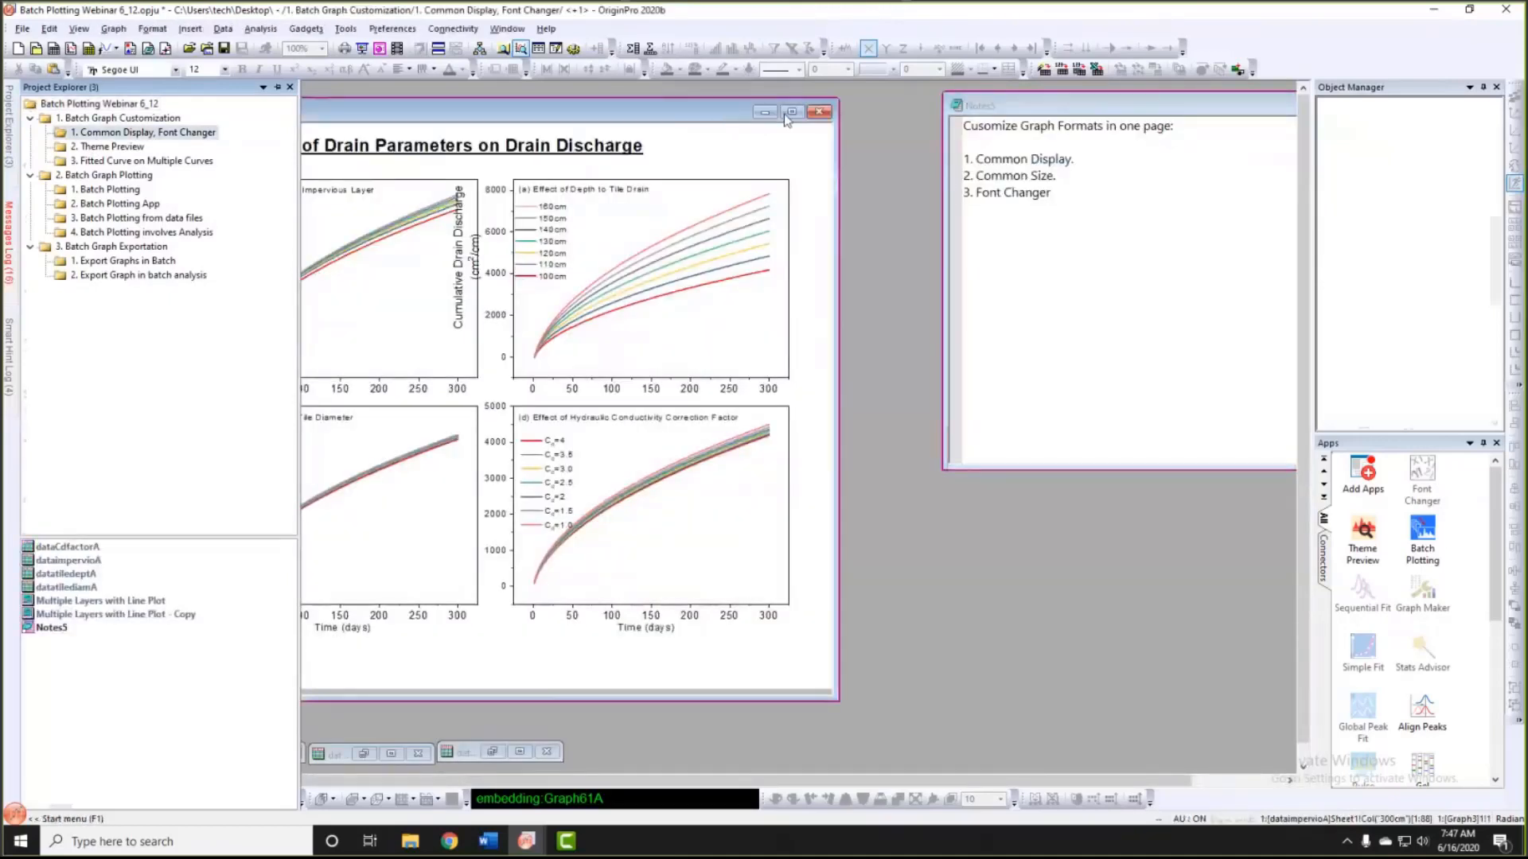
{"action": "left_click_drag", "start_coordinate": [677, 113], "coordinate": [785, 115]}
{"action": "left_click_drag", "start_coordinate": [996, 107], "coordinate": [1075, 113]}
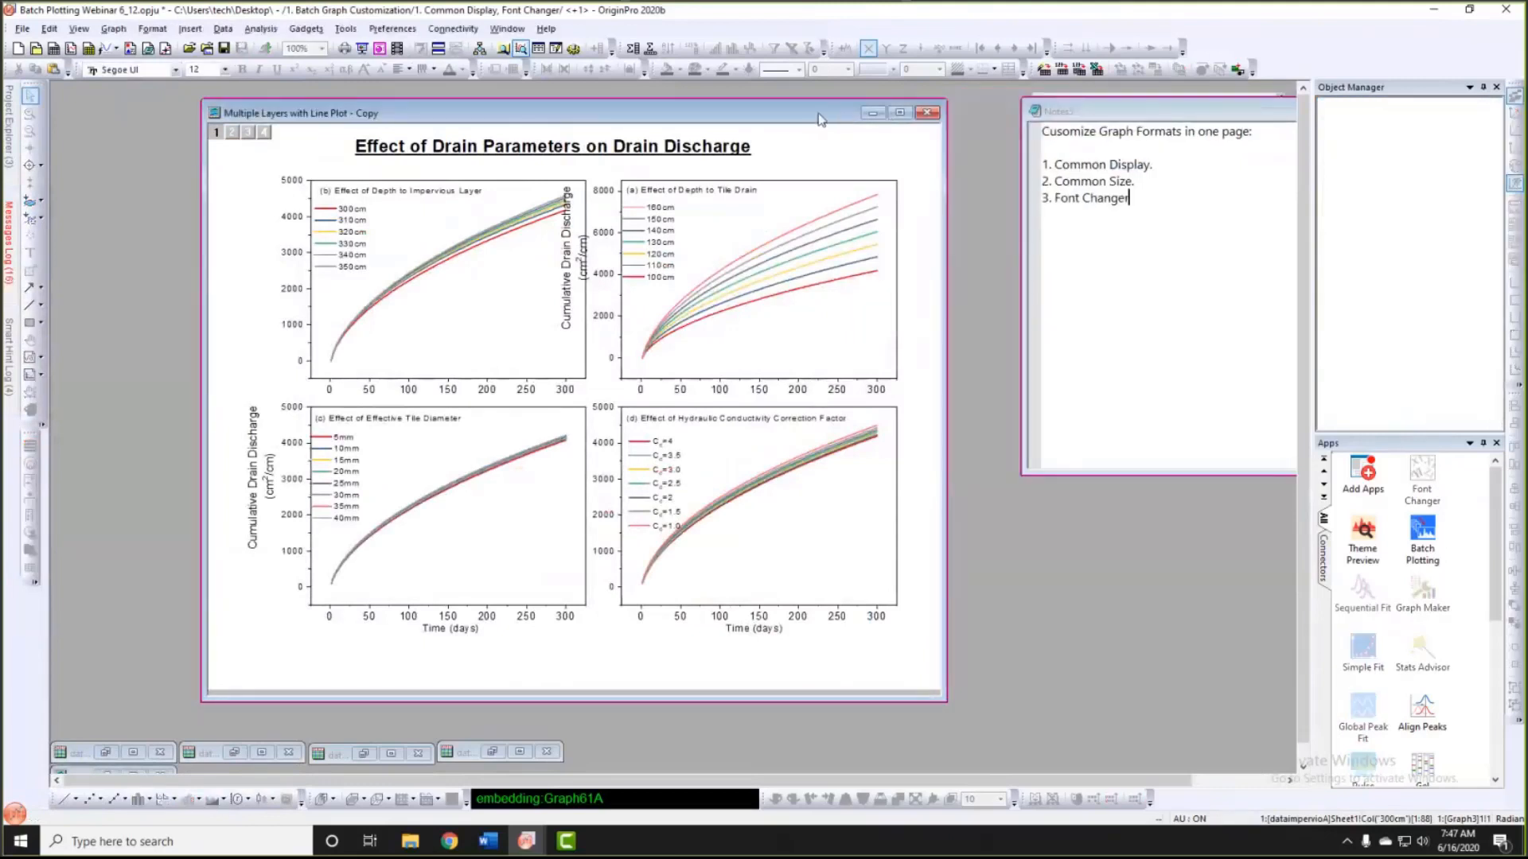
{"action": "left_click", "coordinate": [821, 120]}
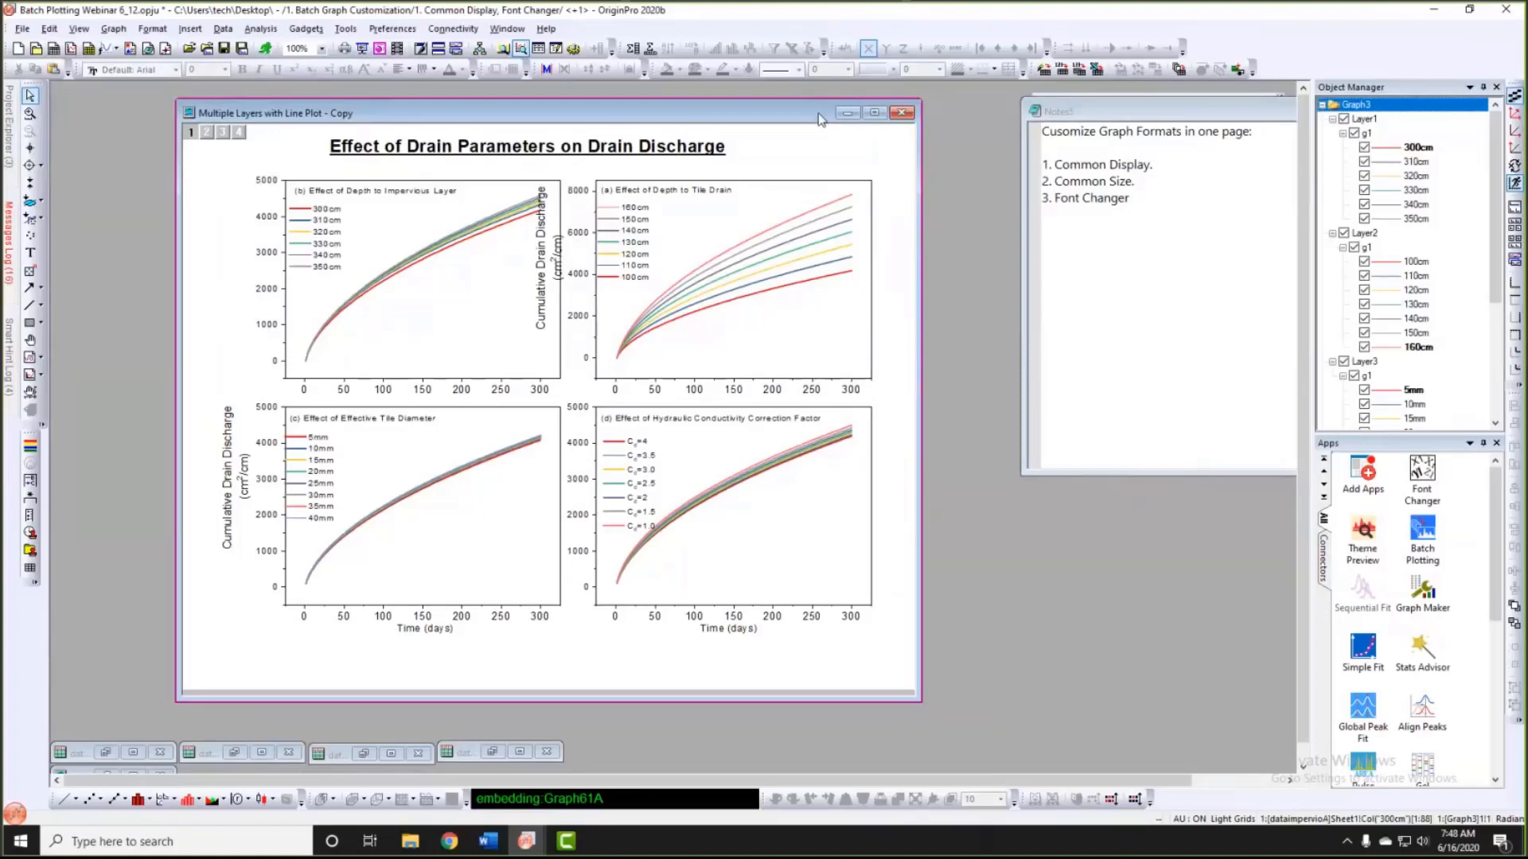
Step: Increase the Y-axis tick label font size to 28 in the "(b) Effect of Depth to Impervious Layer" panel
{"action": "left_click", "coordinate": [275, 225]}
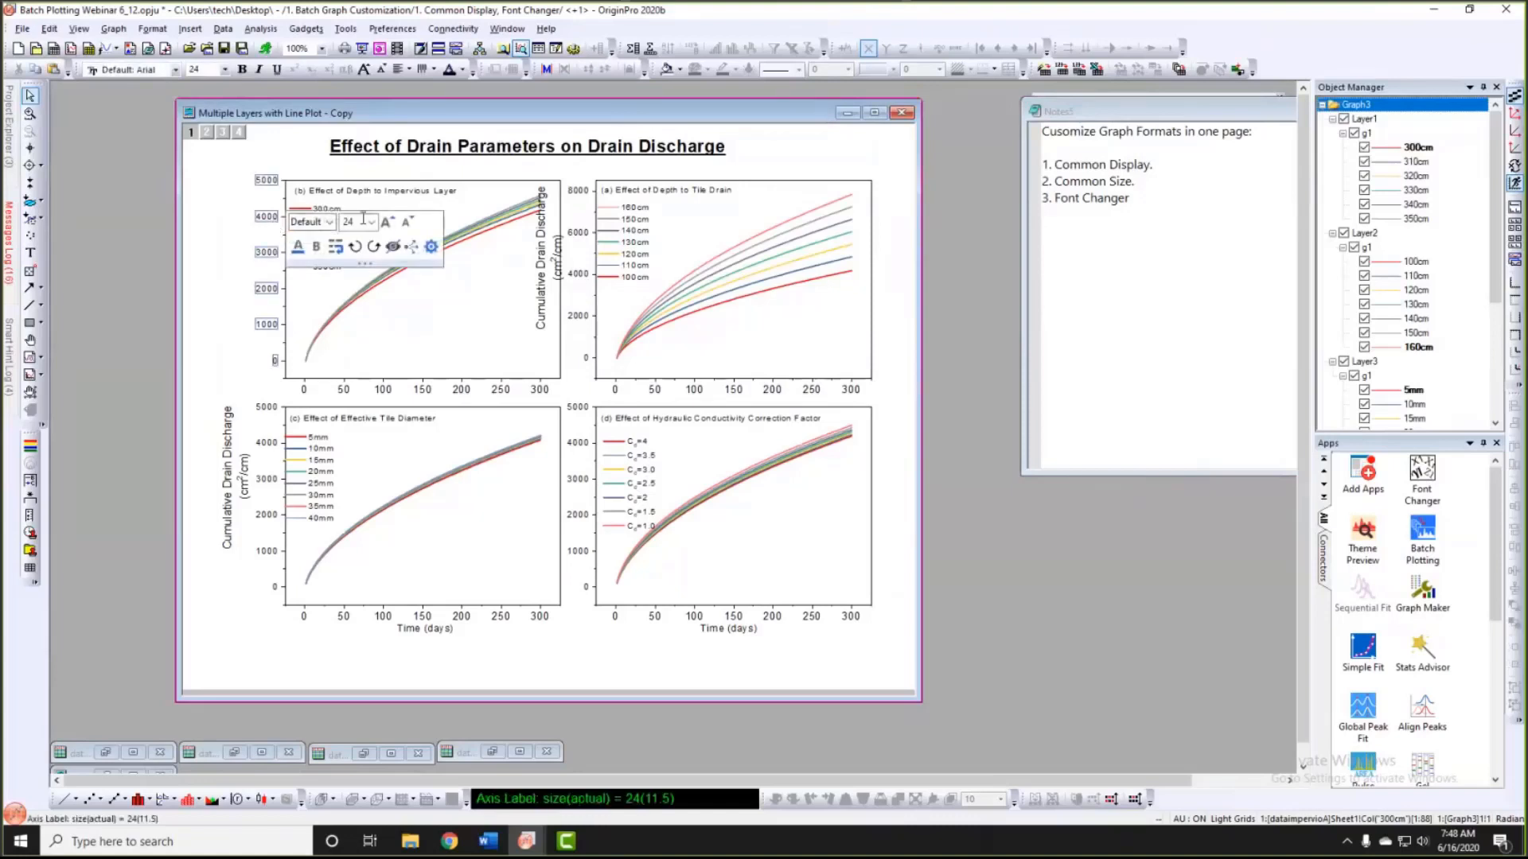
{"action": "left_click", "coordinate": [386, 223]}
{"action": "left_click", "coordinate": [386, 223]}
{"action": "left_click", "coordinate": [386, 223]}
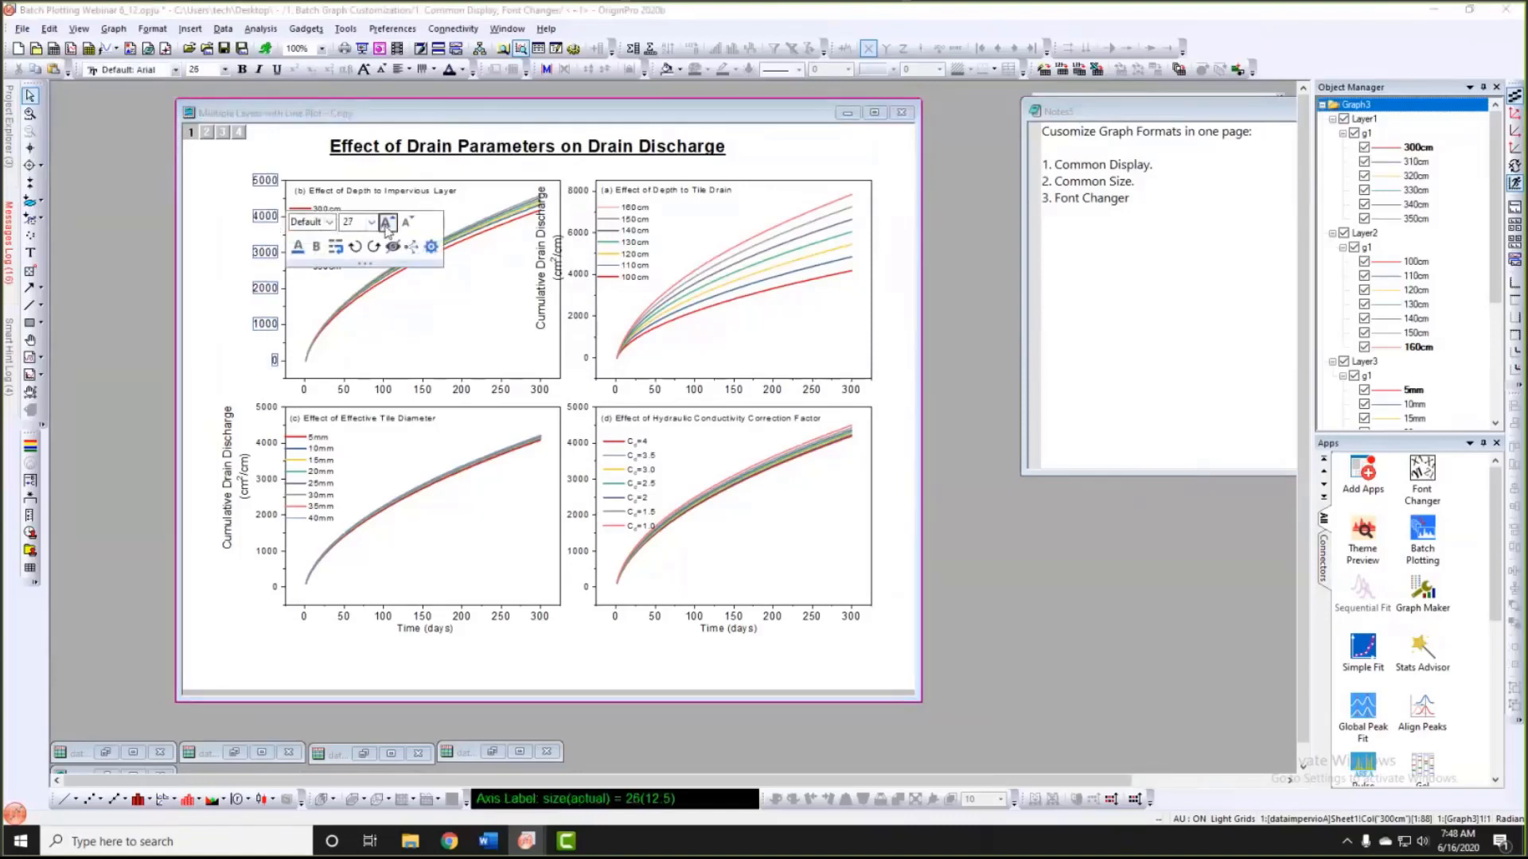
{"action": "left_click", "coordinate": [386, 223]}
{"action": "left_click", "coordinate": [402, 285]}
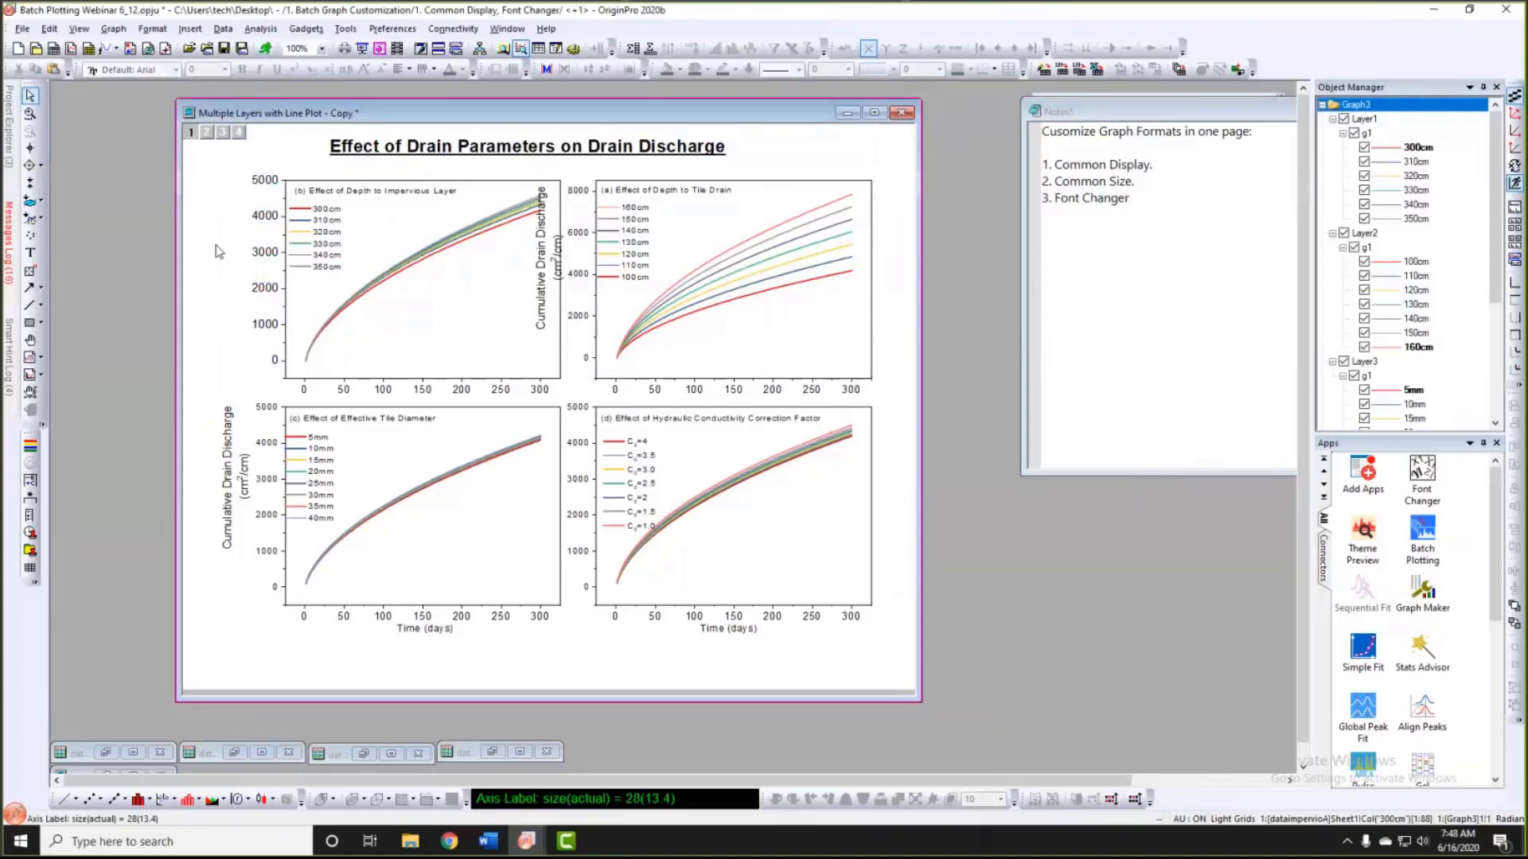
Step: Open the page-level Plot Details of the four-panel graph and show its Layers settings
{"action": "double_click", "coordinate": [274, 144]}
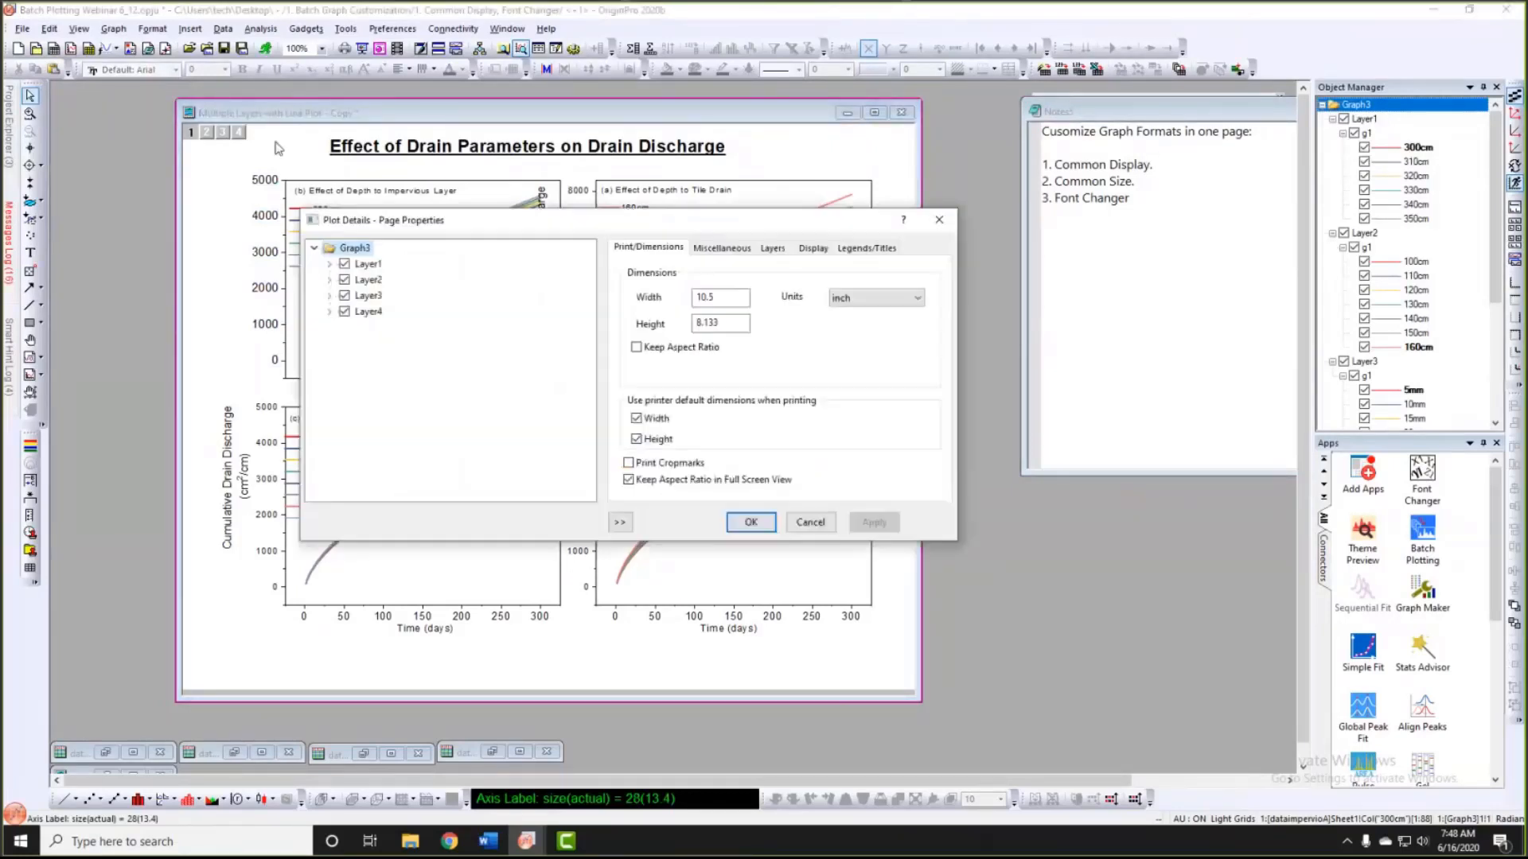
{"action": "left_click_drag", "start_coordinate": [466, 226], "coordinate": [386, 229]}
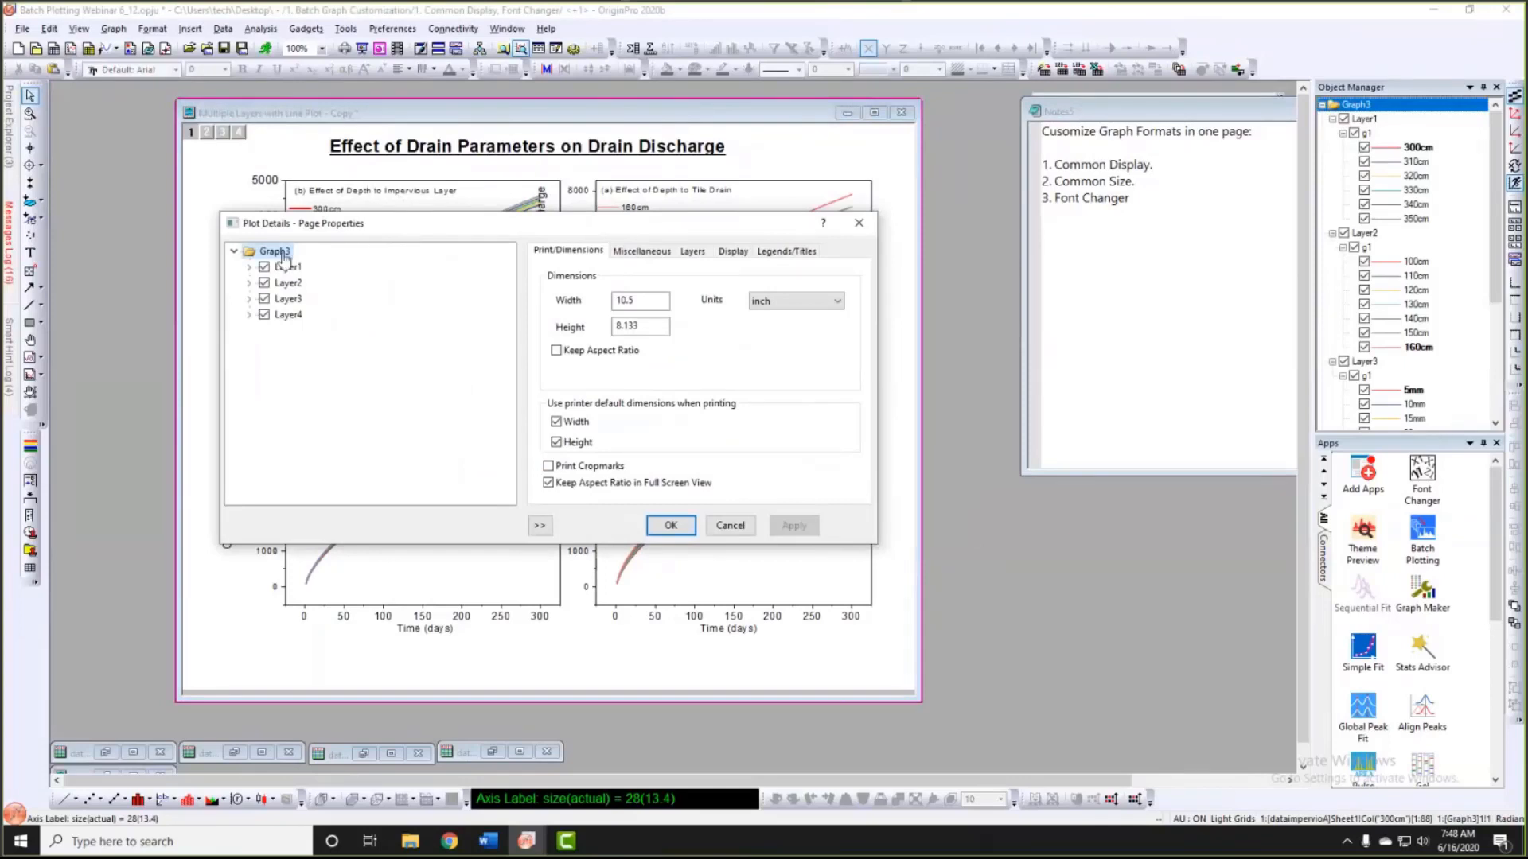
{"action": "left_click", "coordinate": [693, 252]}
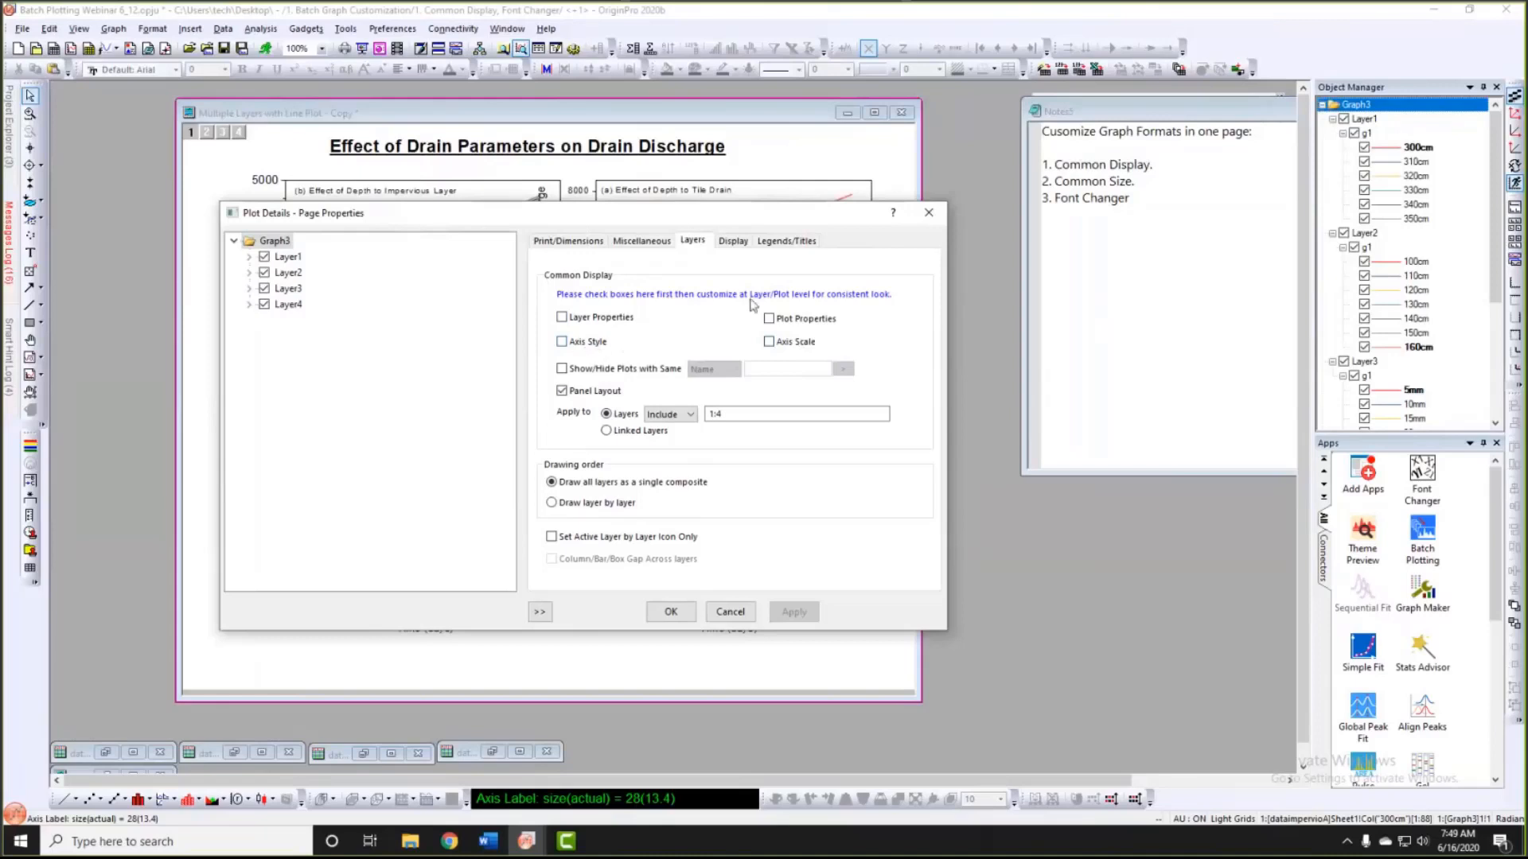
Step: Consult the online help on the Common Display controls, covering Layer Properties, Plot Properties, Axis Style and Axis Scale, and return to OriginPro
{"action": "left_click", "coordinate": [892, 217]}
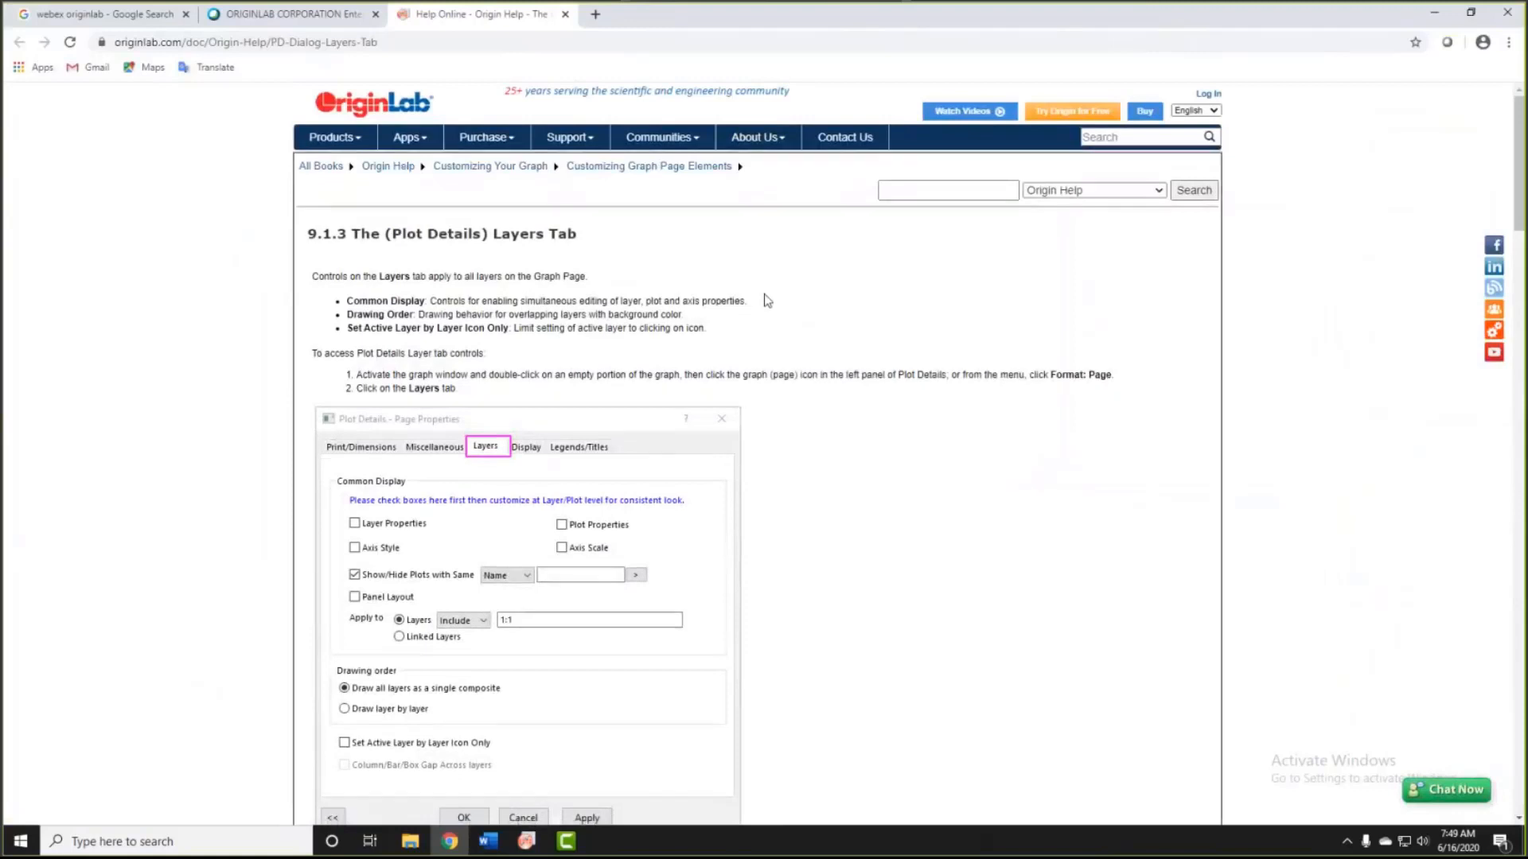
{"action": "scroll", "coordinate": [766, 300], "scroll_direction": "down", "scroll_amount": 14}
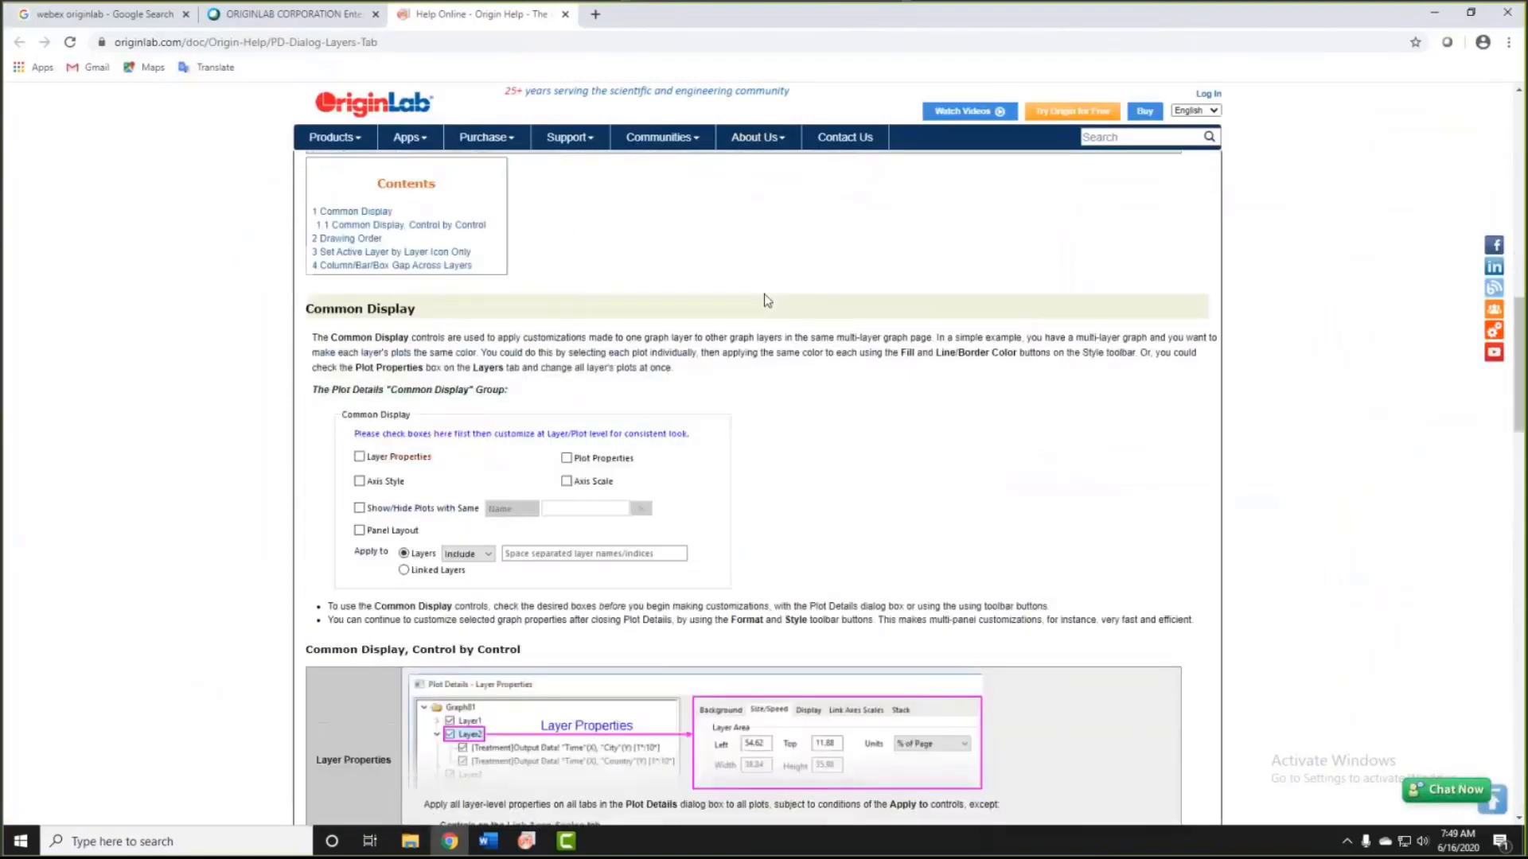
{"action": "scroll", "coordinate": [765, 300], "scroll_direction": "down", "scroll_amount": 3}
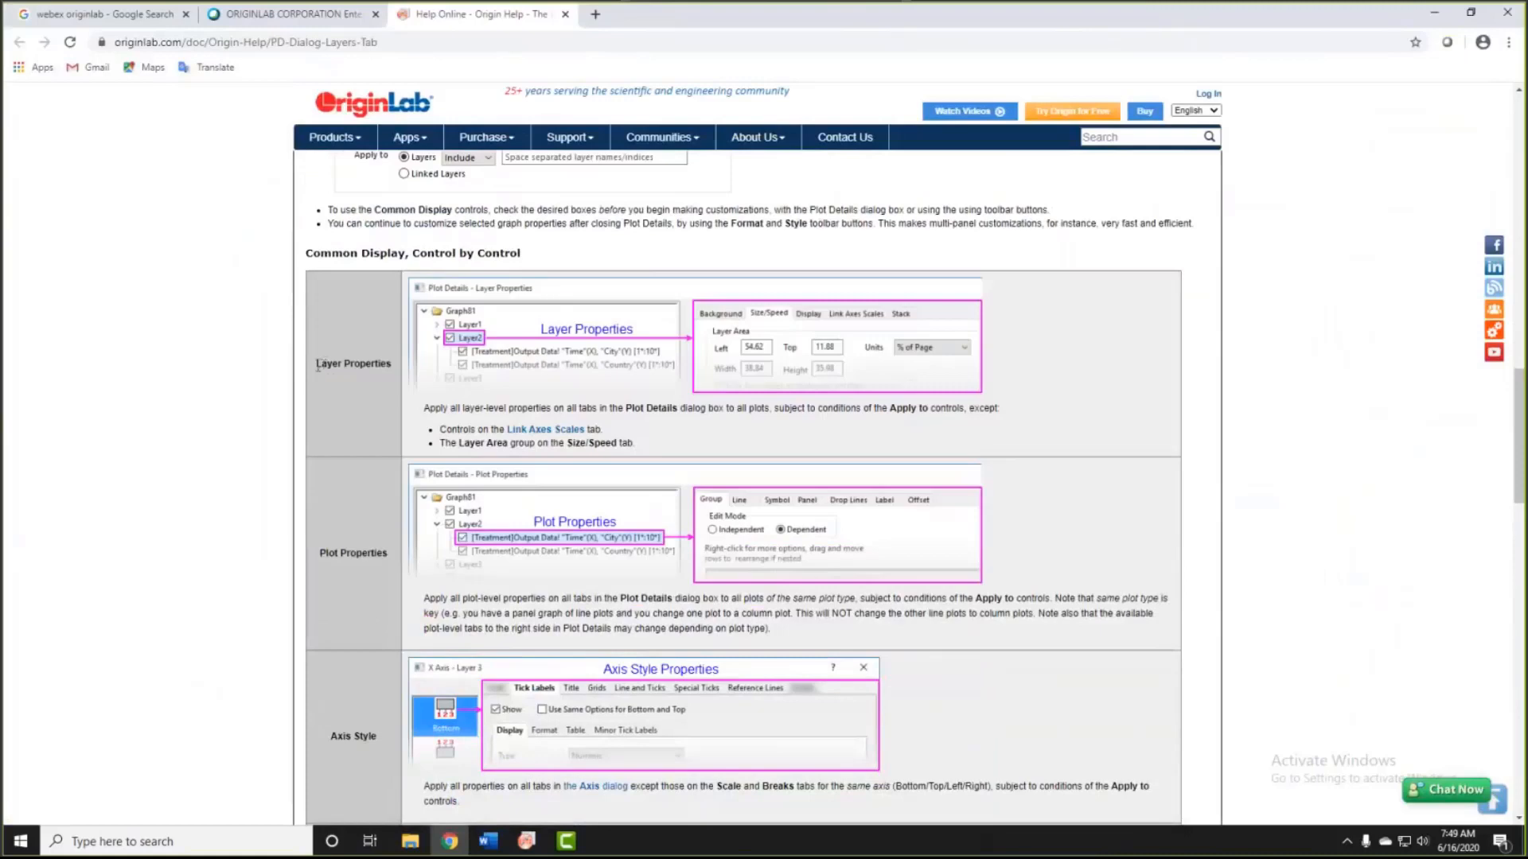
{"action": "left_click_drag", "start_coordinate": [318, 366], "coordinate": [392, 366]}
{"action": "scroll", "coordinate": [328, 397], "scroll_direction": "down", "scroll_amount": 2}
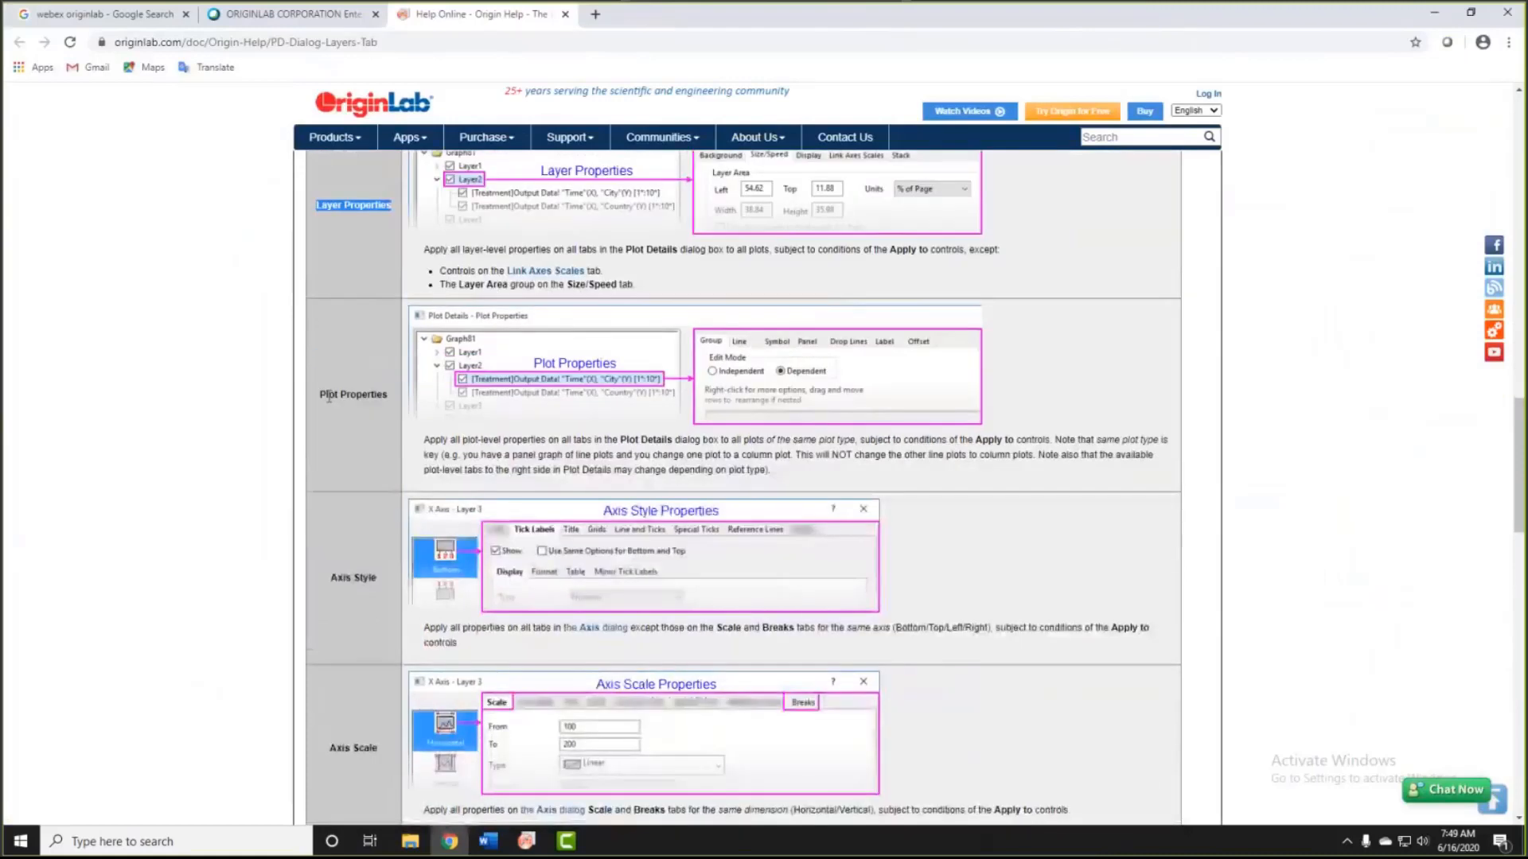
{"action": "triple_click", "coordinate": [369, 394]}
{"action": "left_click", "coordinate": [366, 434]}
{"action": "scroll", "coordinate": [366, 433], "scroll_direction": "down", "scroll_amount": 2}
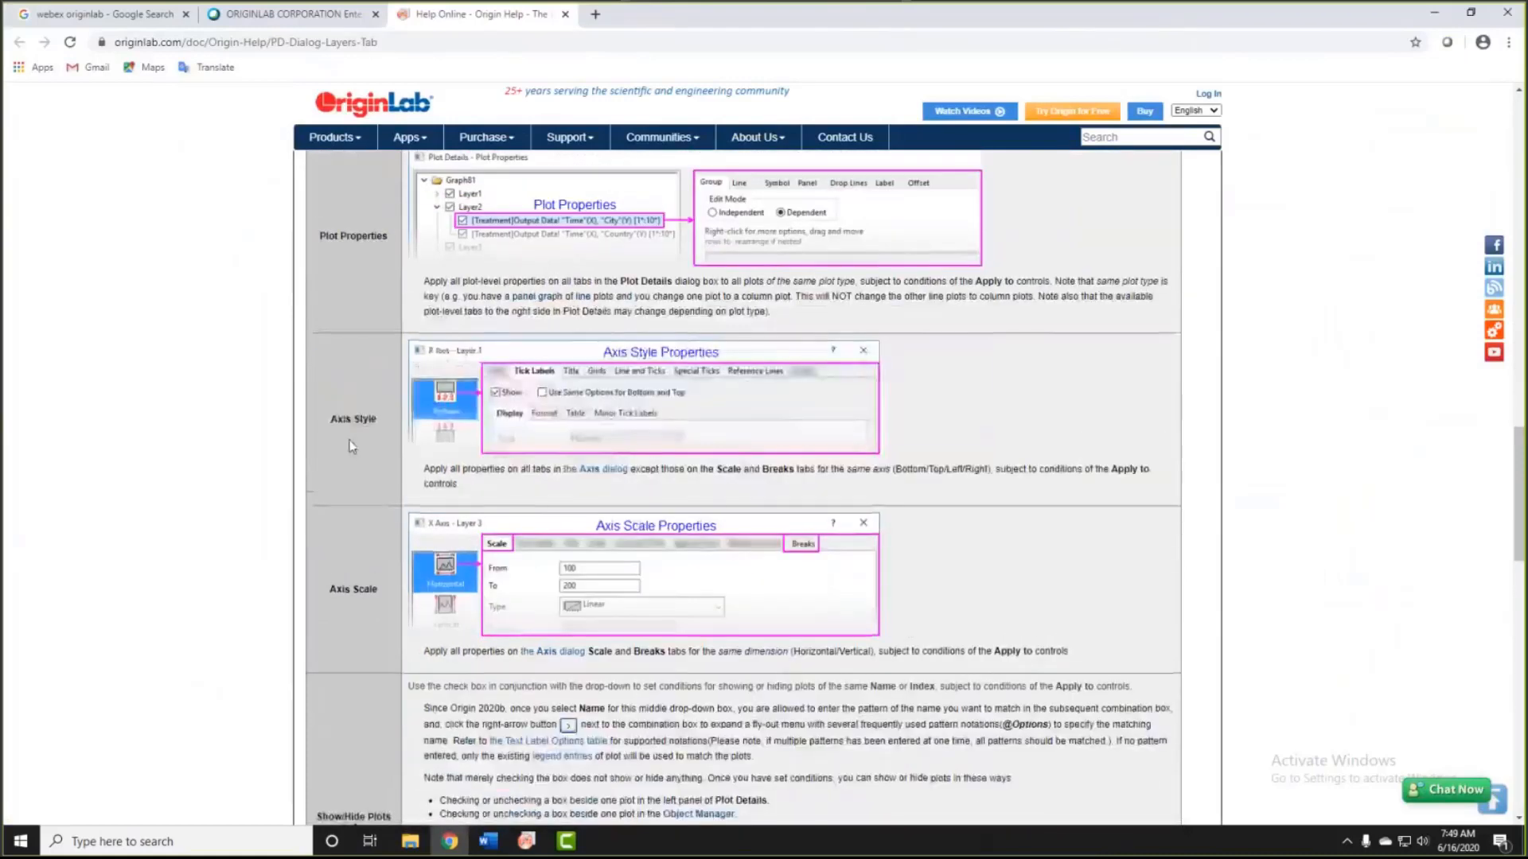
{"action": "scroll", "coordinate": [355, 446], "scroll_direction": "down", "scroll_amount": 1}
{"action": "left_click", "coordinate": [565, 14]}
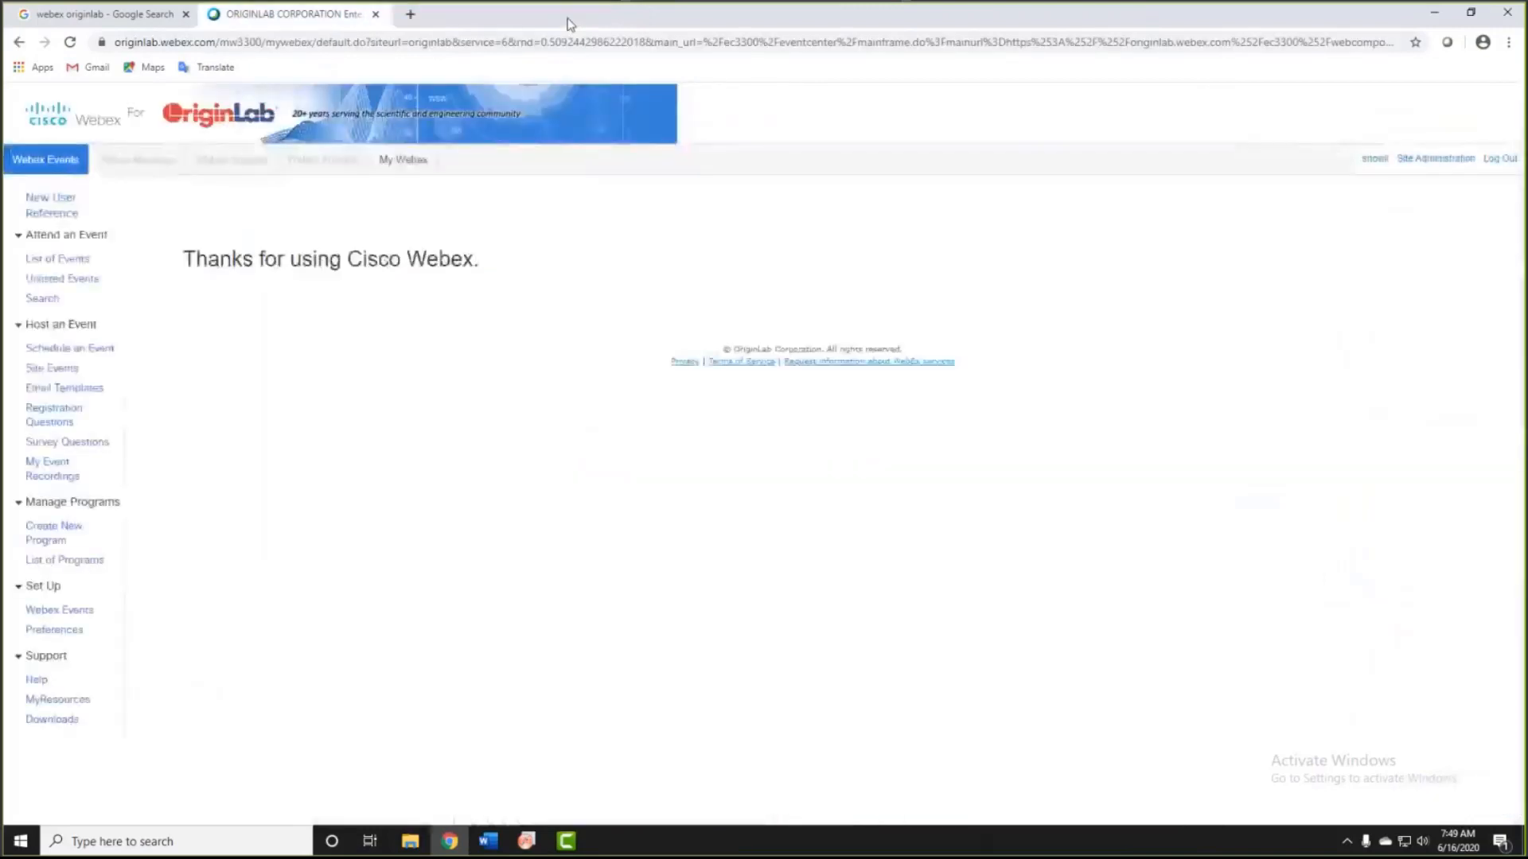
{"action": "left_click", "coordinate": [1434, 12]}
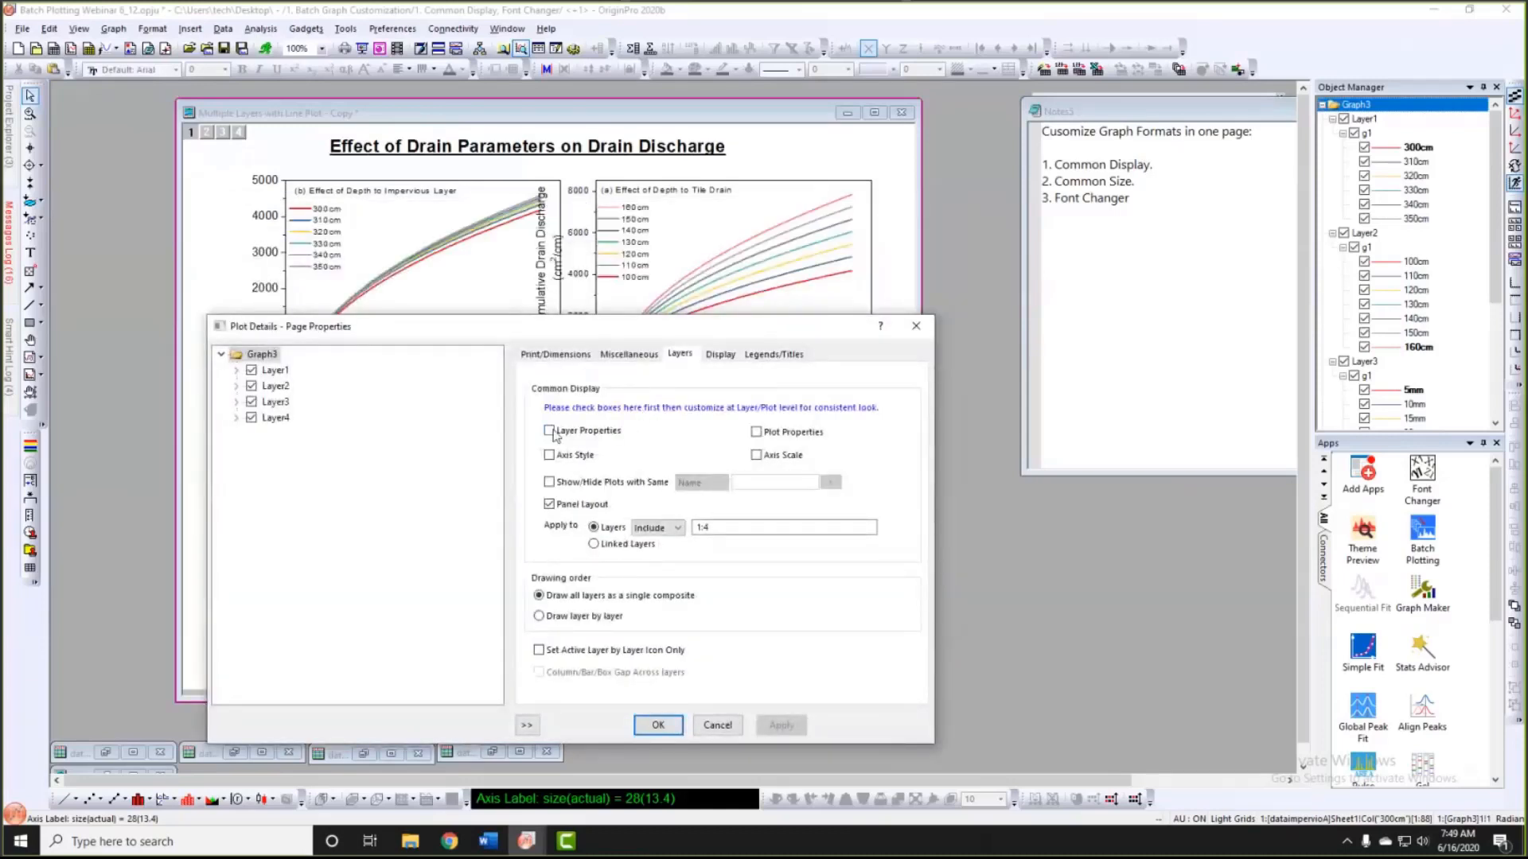
Step: Enable Layer Properties, Axis Style and Plot Properties as Common Display options for layers 1:4 and apply them
{"action": "left_click", "coordinate": [549, 431]}
{"action": "left_click", "coordinate": [549, 455]}
{"action": "left_click", "coordinate": [765, 461]}
{"action": "left_click", "coordinate": [758, 435]}
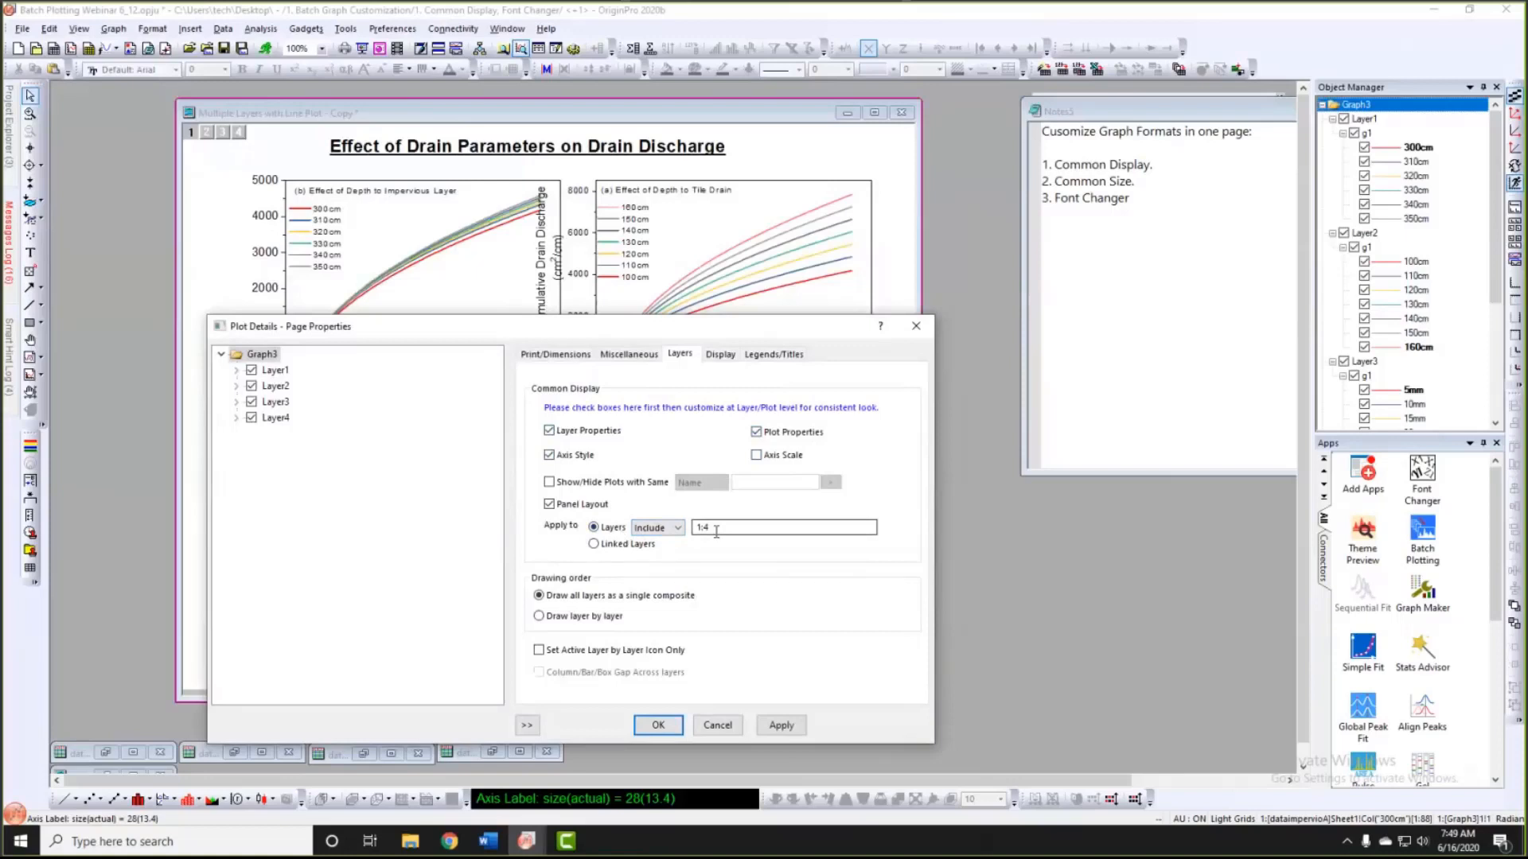
{"action": "left_click", "coordinate": [657, 720]}
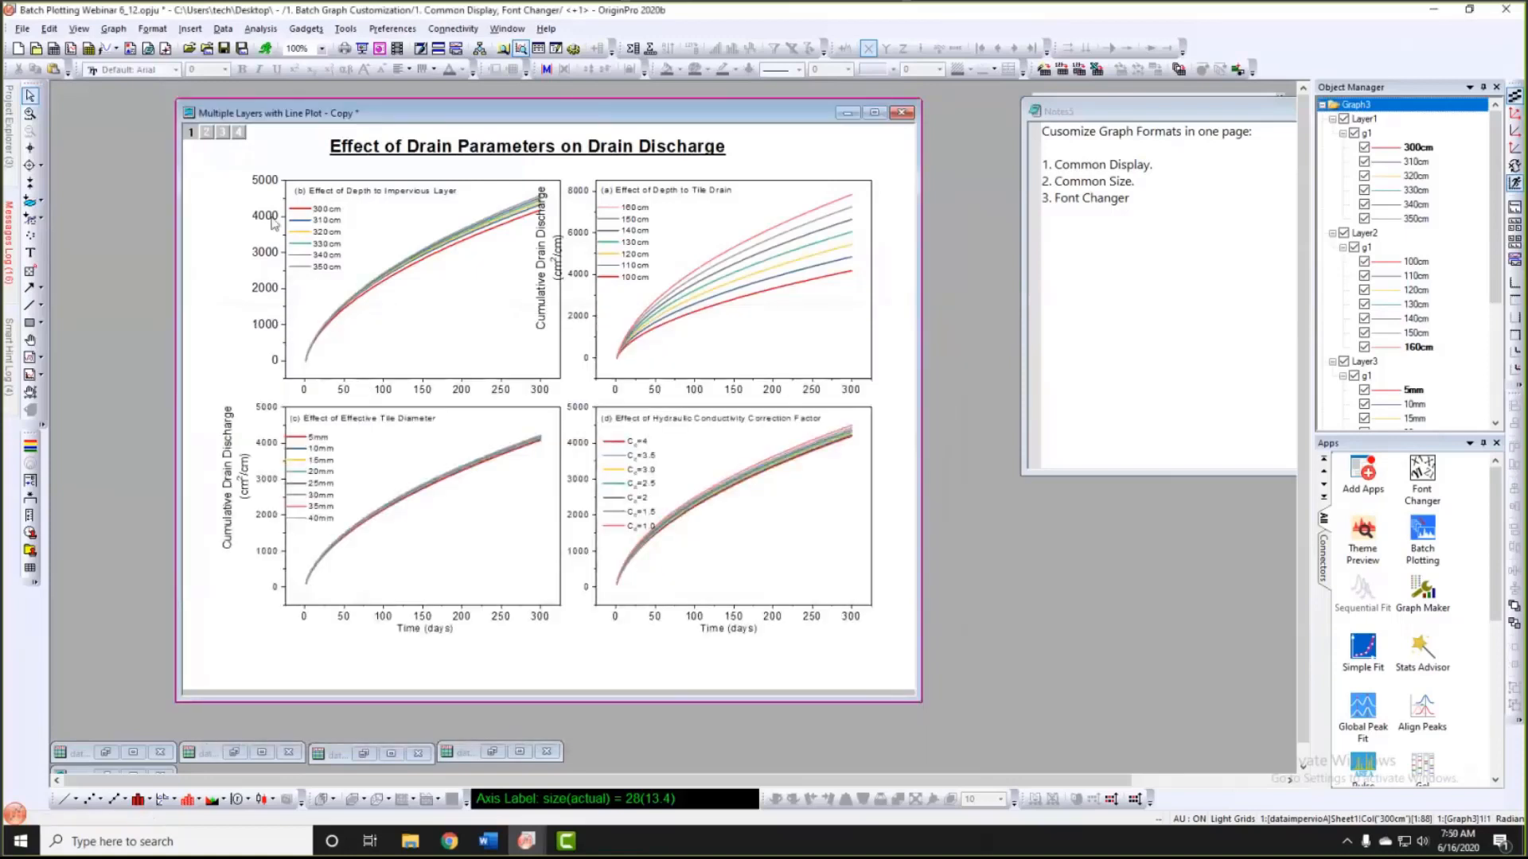
Step: Reduce the Y-axis tick label font size to 25, starting from panel (b)
{"action": "left_click", "coordinate": [273, 223]}
{"action": "left_click", "coordinate": [407, 223]}
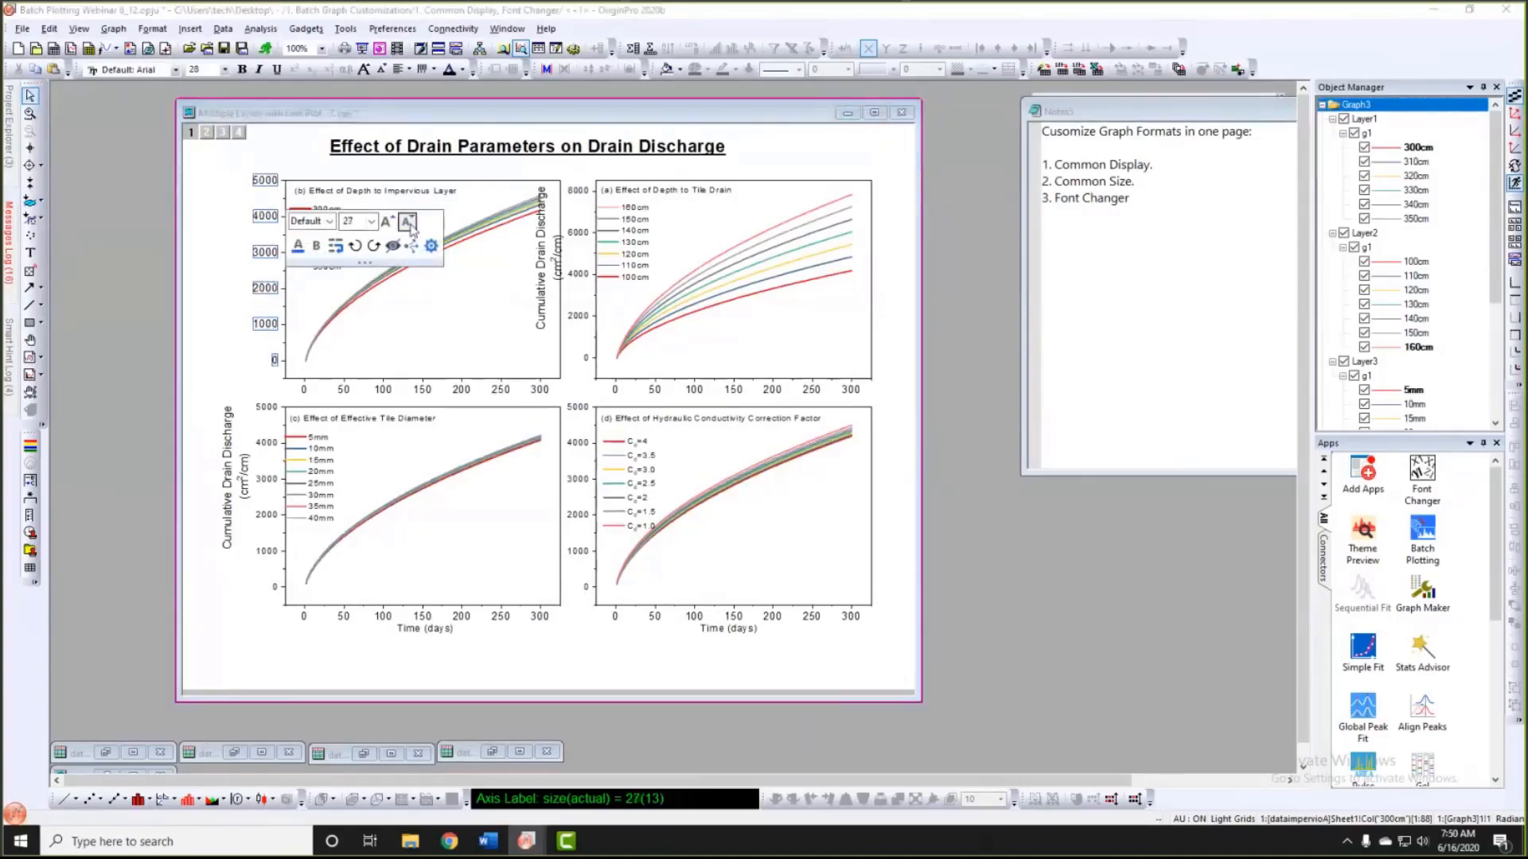
{"action": "left_click", "coordinate": [408, 223]}
{"action": "left_click", "coordinate": [408, 223]}
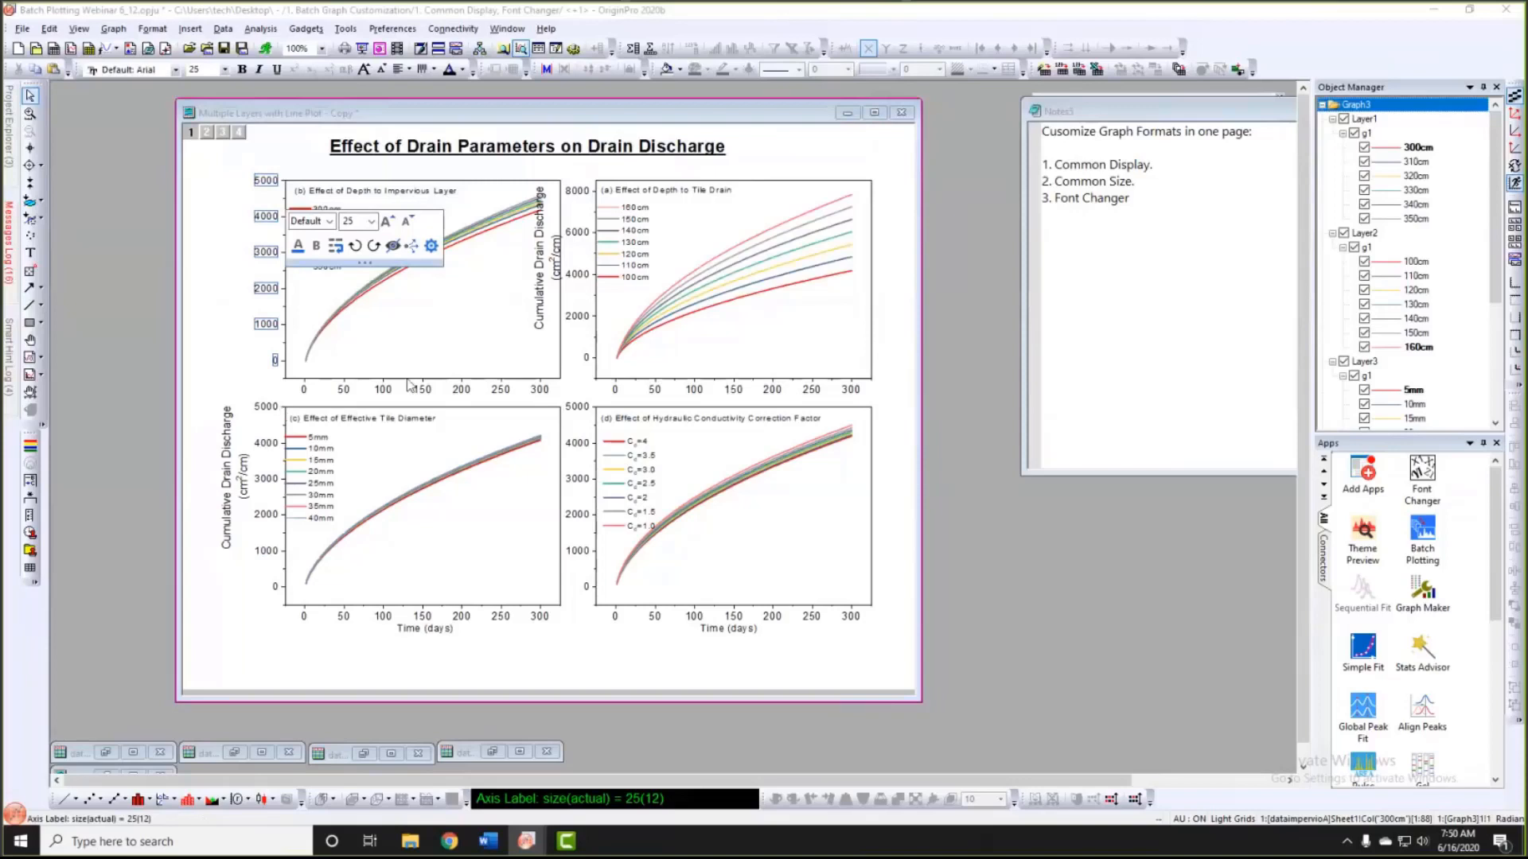
Step: Increase the X-axis tick label font size to 28, starting from panel (b)
{"action": "left_click", "coordinate": [384, 391]}
{"action": "left_click", "coordinate": [500, 396]}
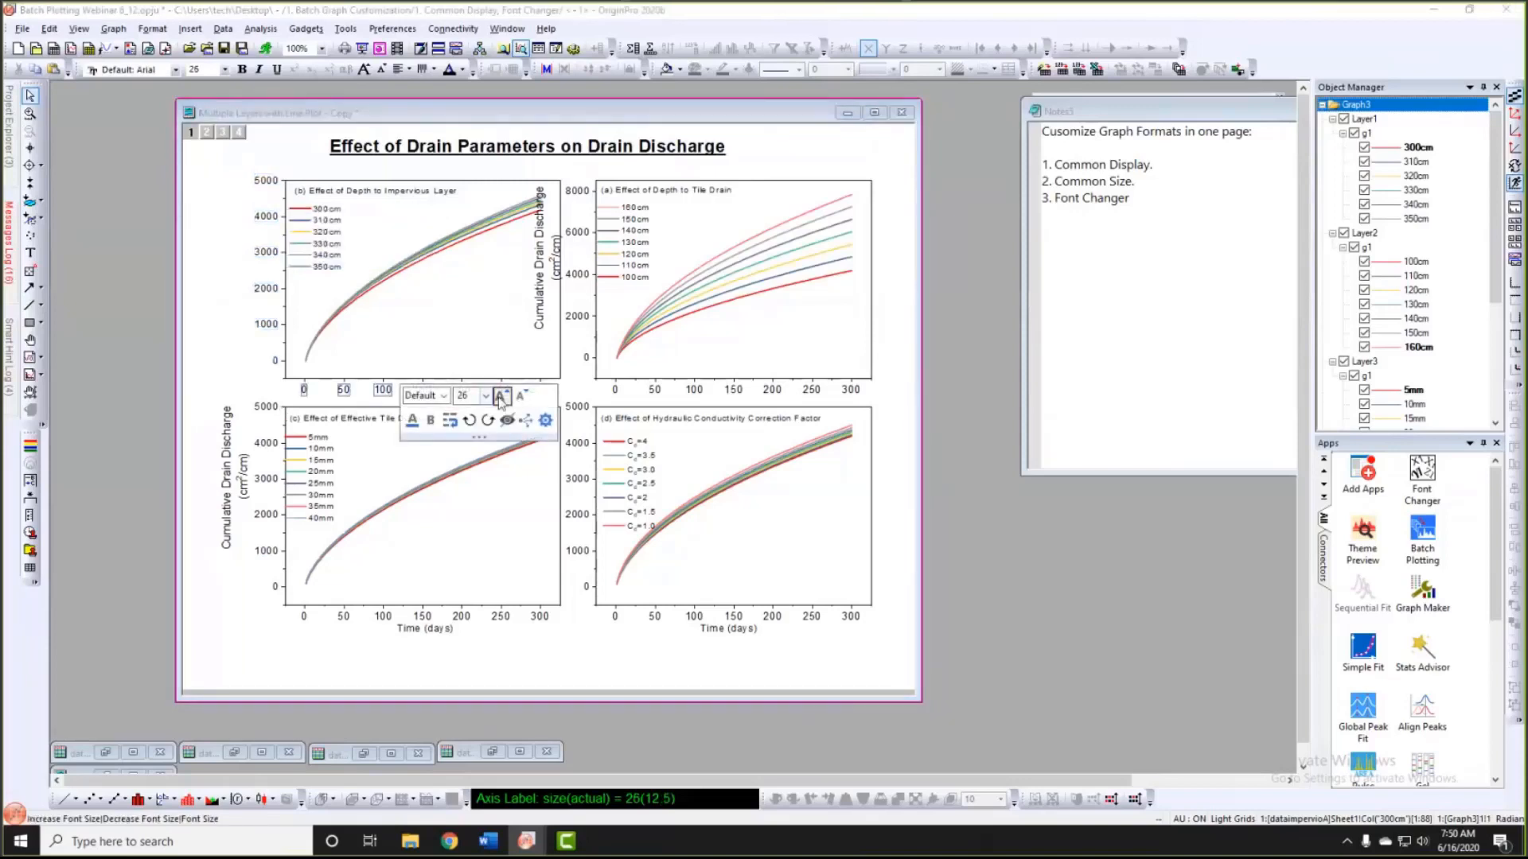
{"action": "left_click", "coordinate": [500, 396]}
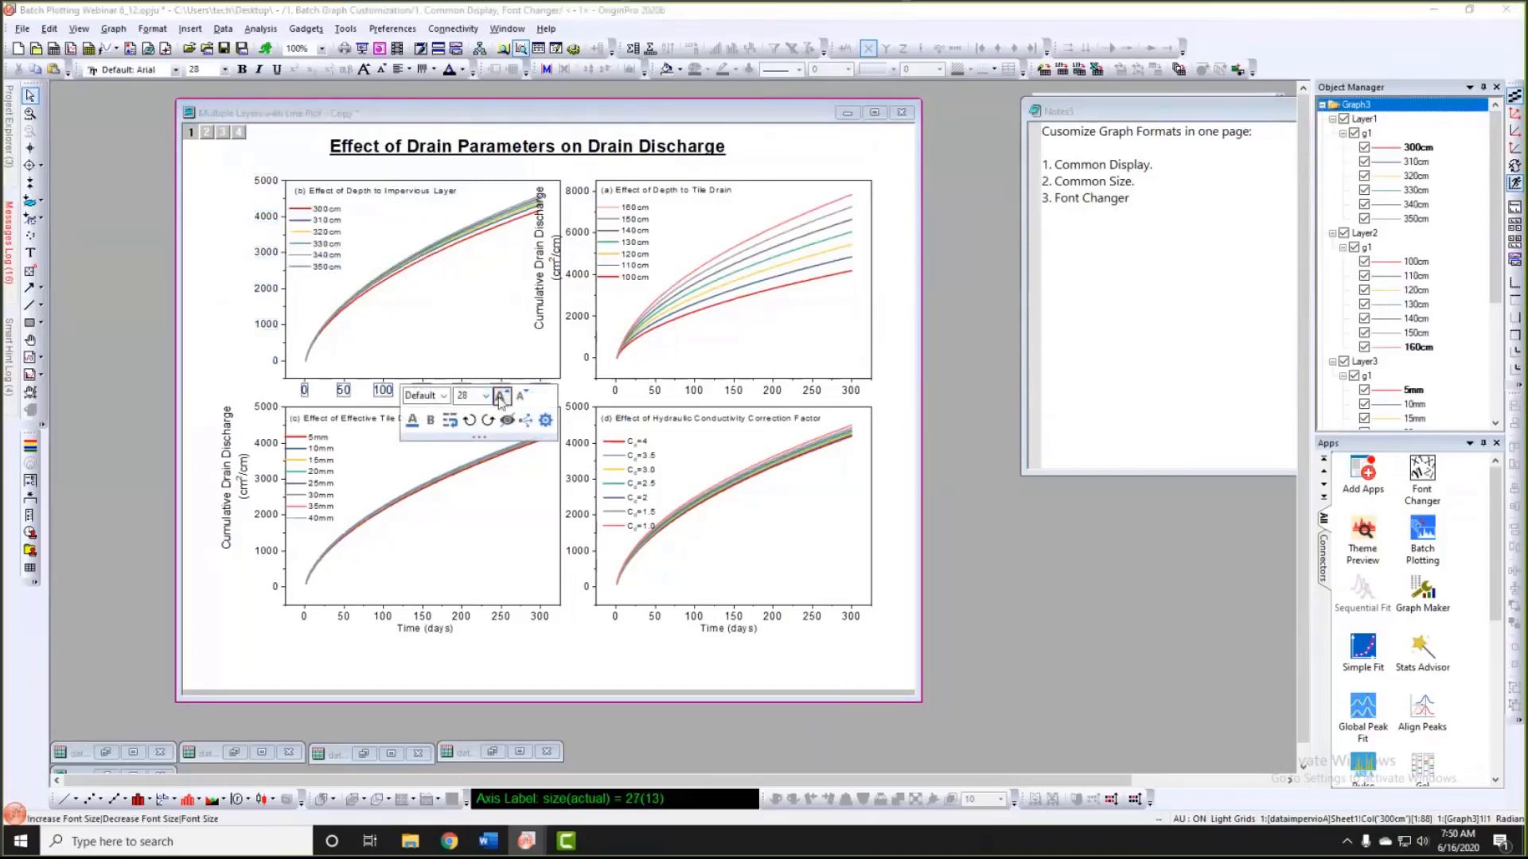
{"action": "left_click", "coordinate": [468, 350]}
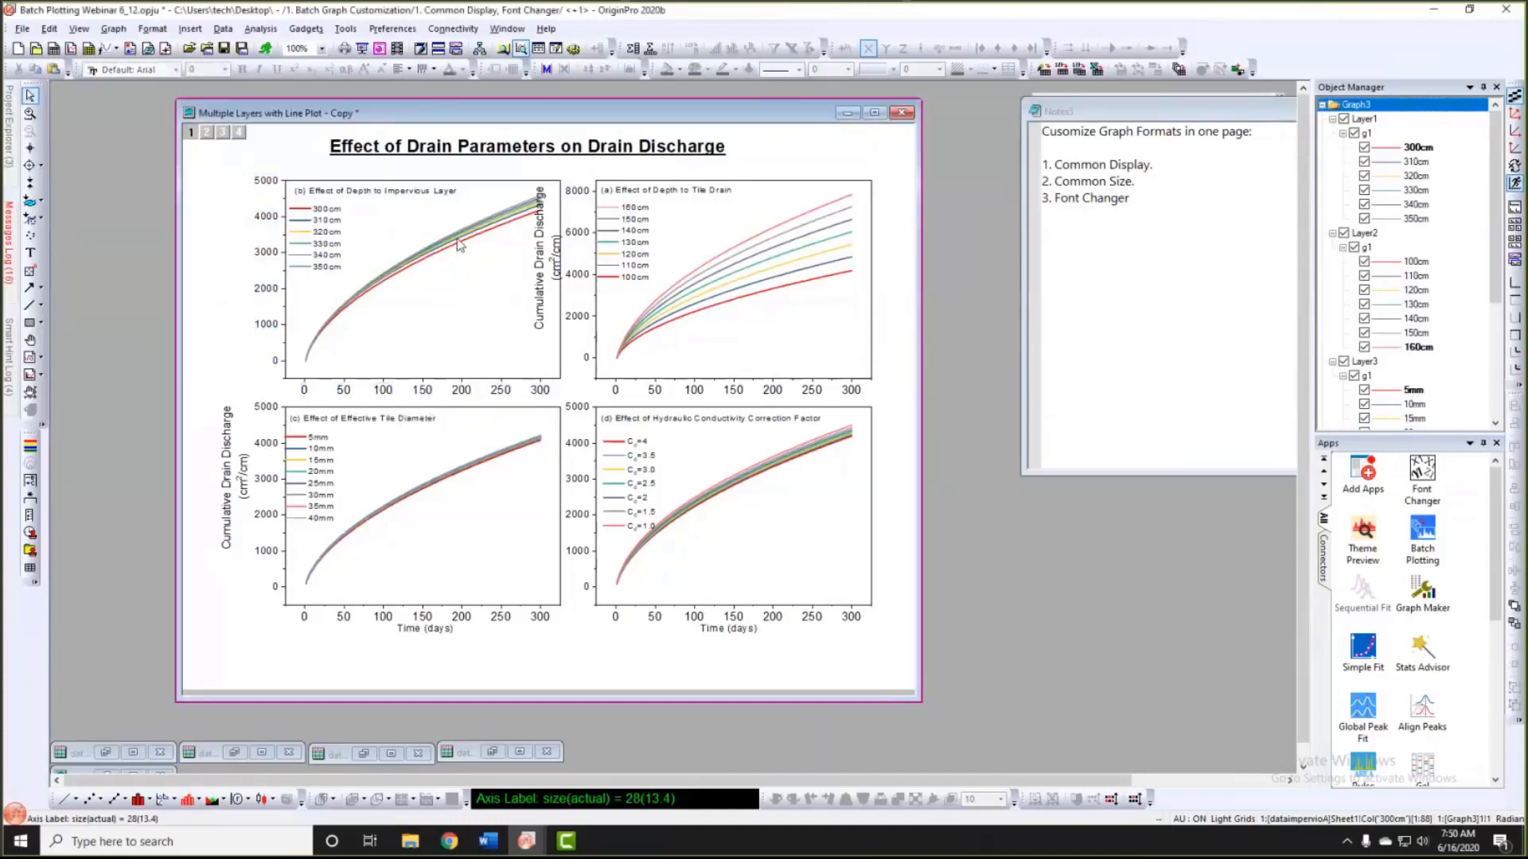
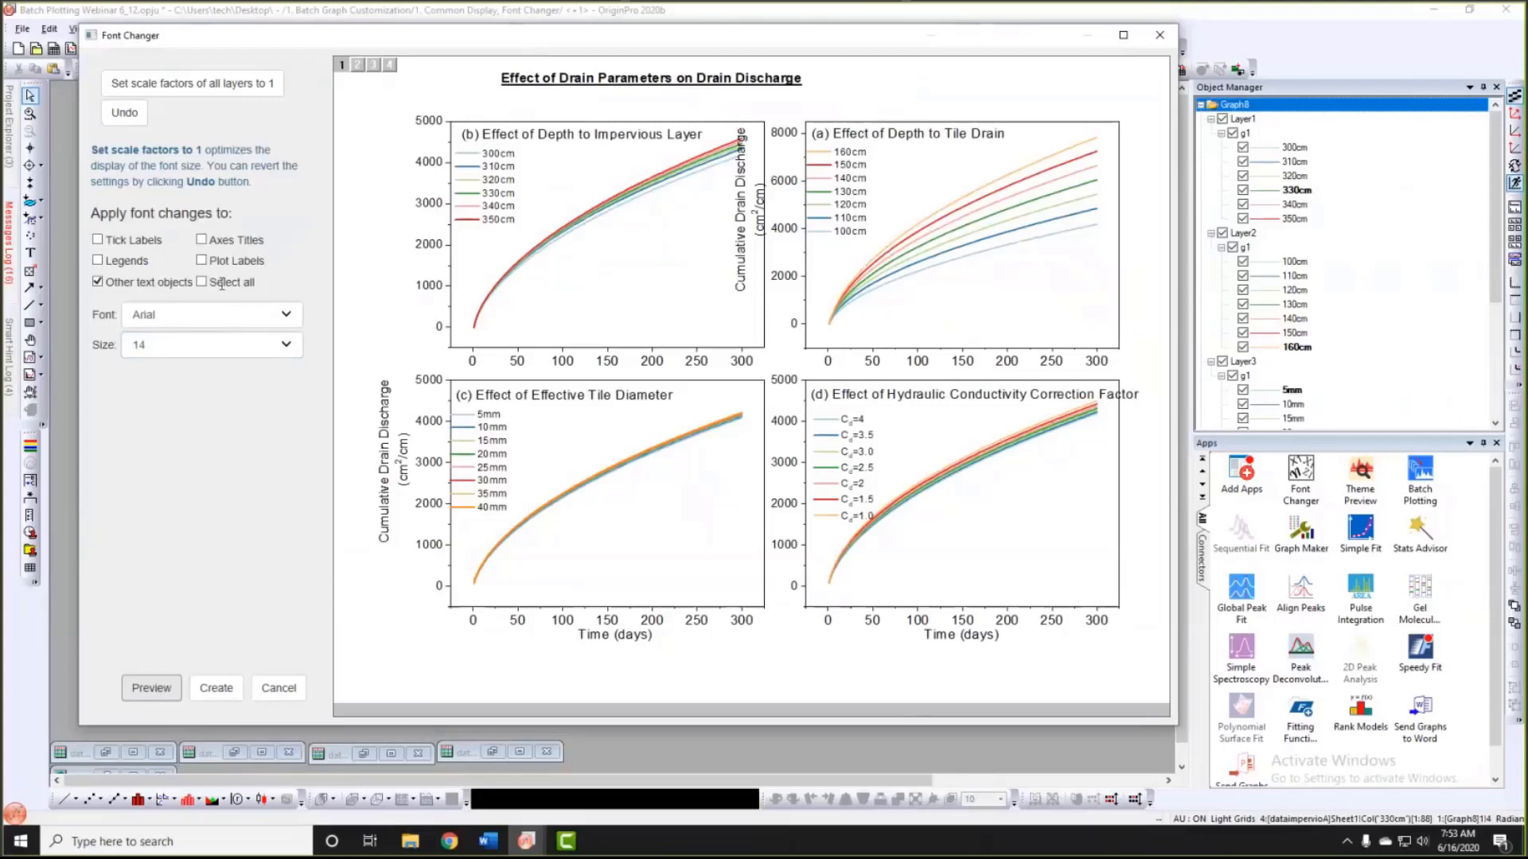
Step: Apply Arial size 14 to all text elements in Font Changer, preview it, create the graph, and reposition the new graph window
{"action": "left_click", "coordinate": [201, 282]}
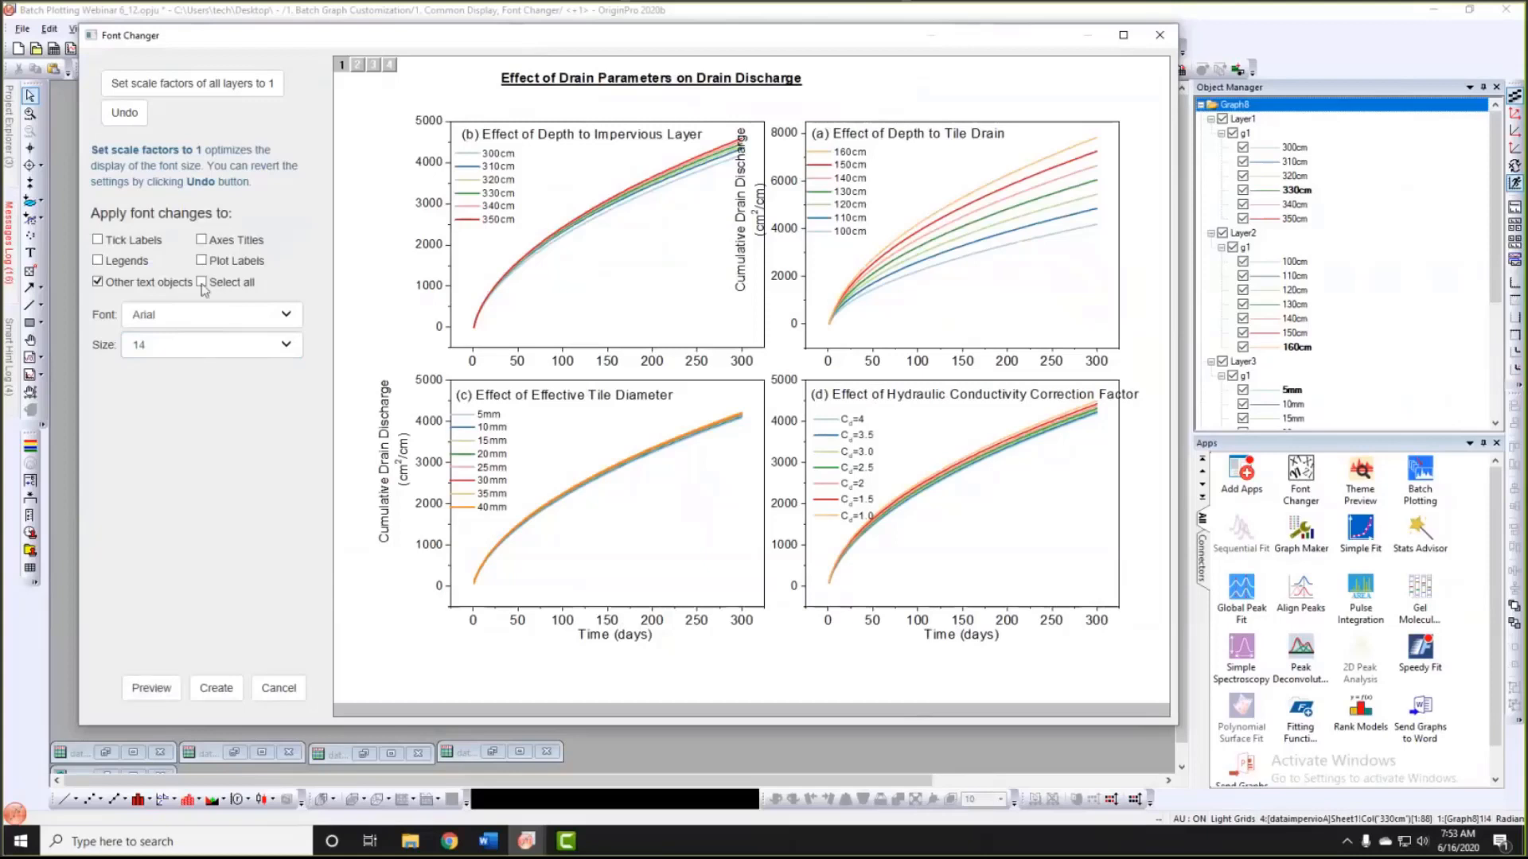
{"action": "left_click", "coordinate": [148, 689]}
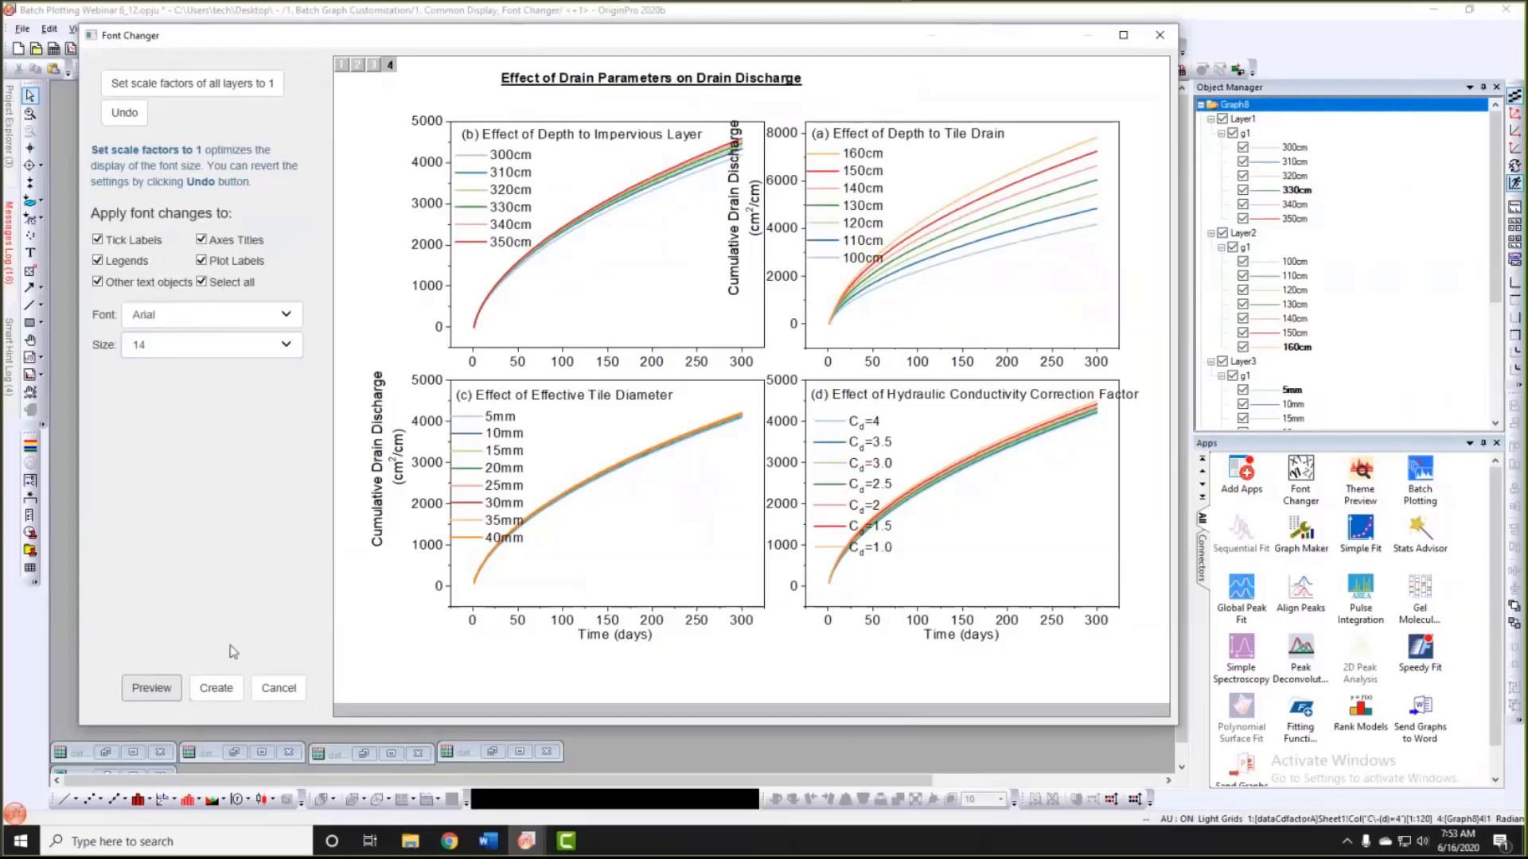
{"action": "left_click", "coordinate": [223, 688]}
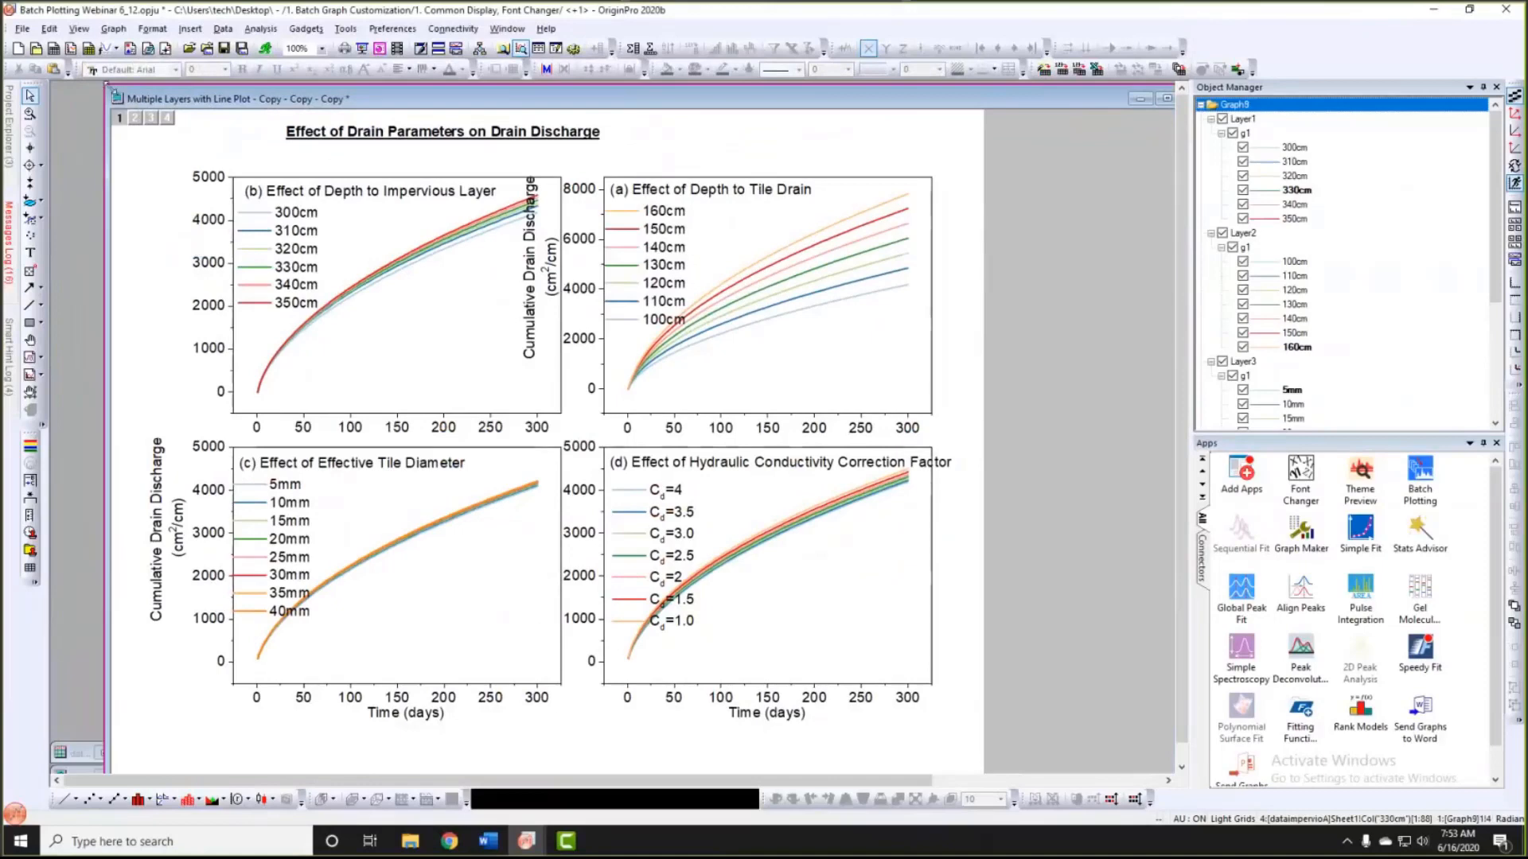
{"action": "left_click_drag", "start_coordinate": [207, 128], "coordinate": [214, 129]}
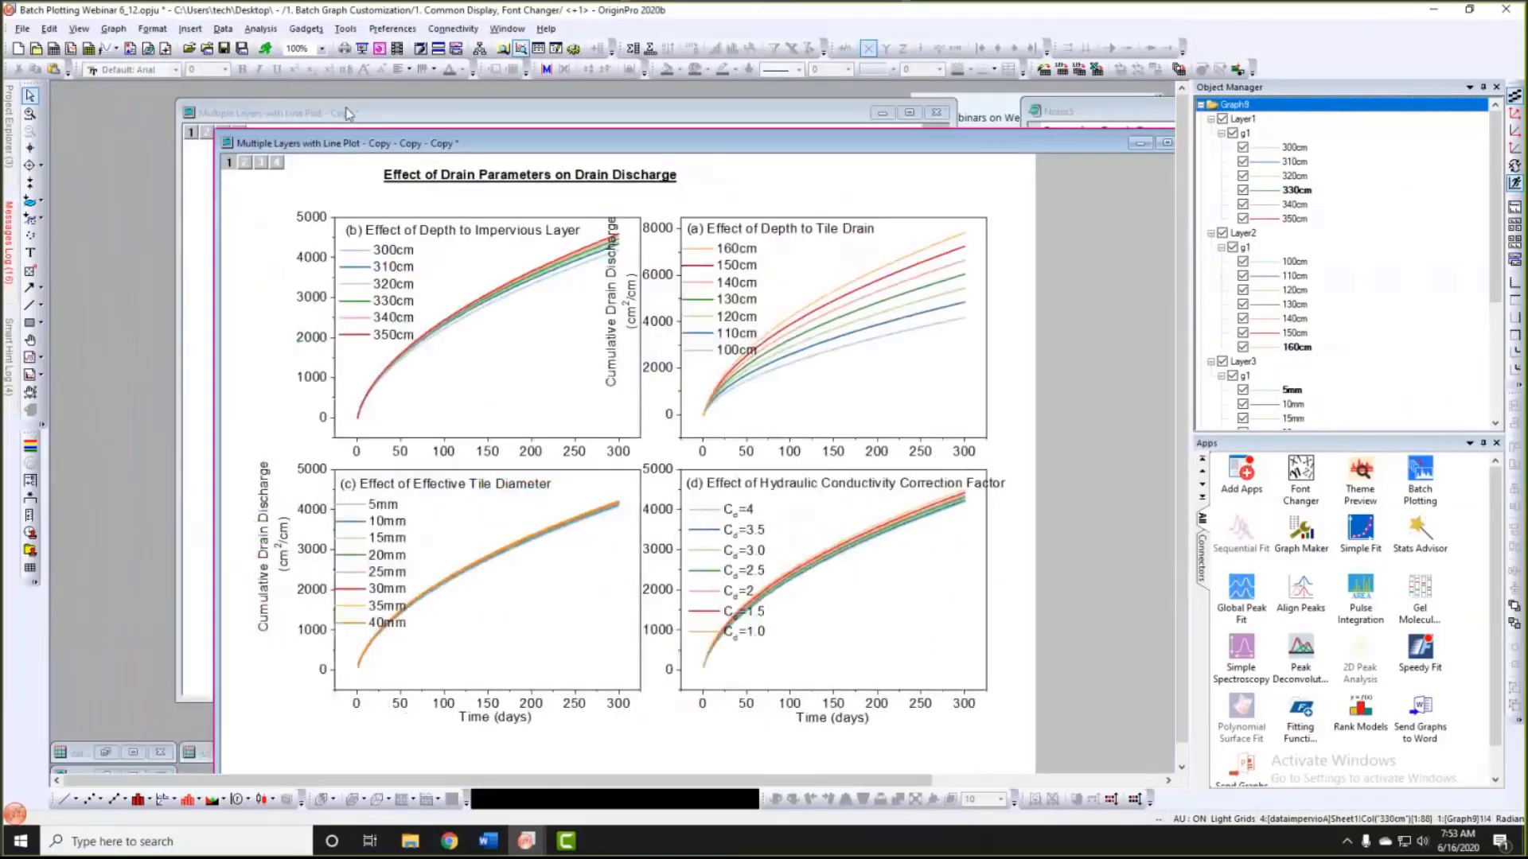
{"action": "left_click_drag", "start_coordinate": [413, 141], "coordinate": [310, 107]}
Step: Open the "2. Theme Preview" project folder and move its notes window clear of the column graphs
{"action": "mouse_move", "coordinate": [12, 162]}
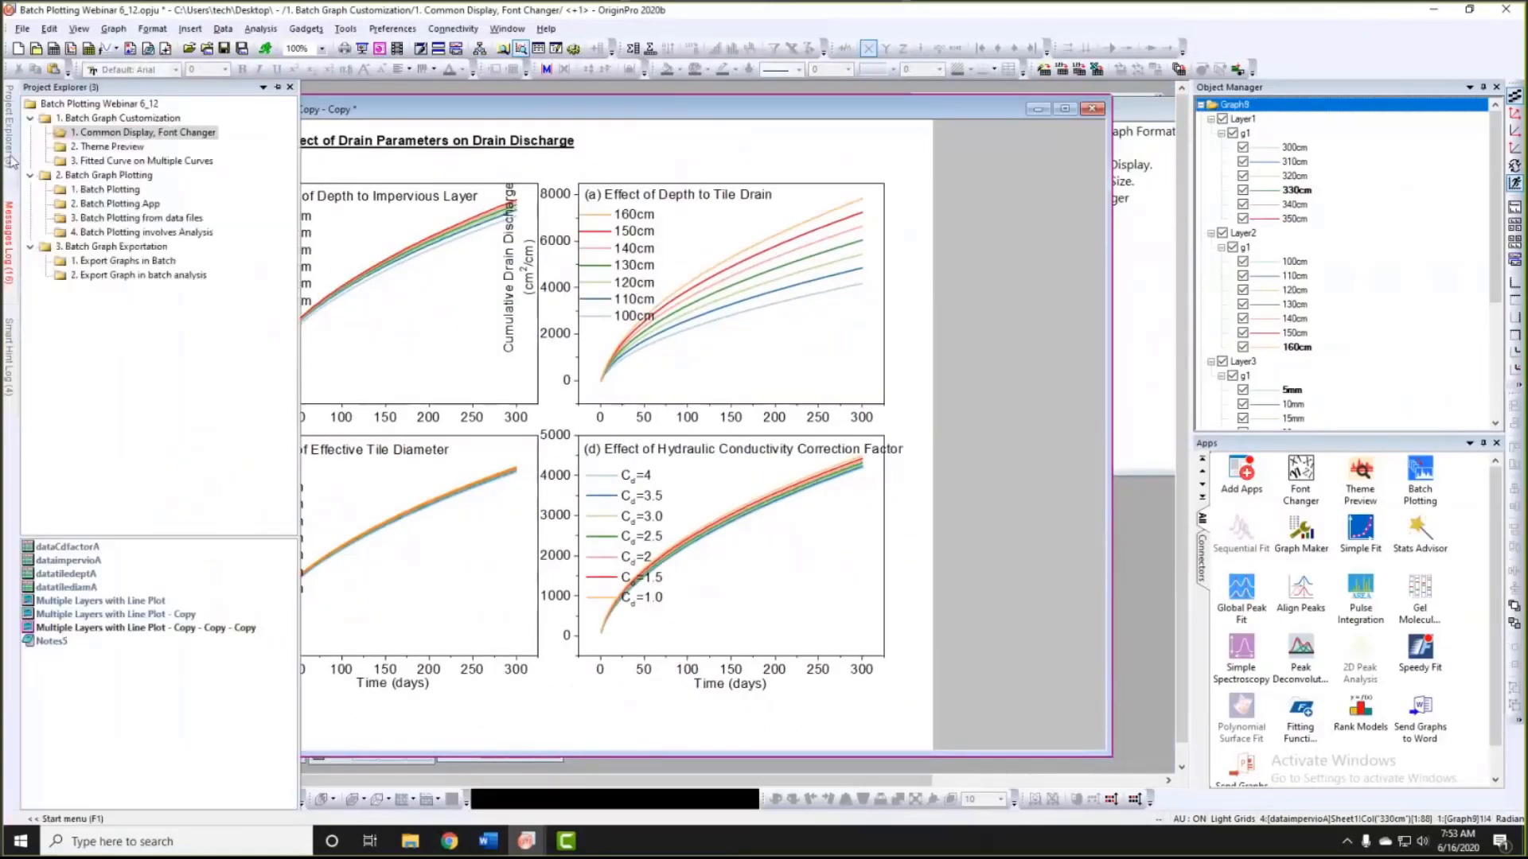
{"action": "left_click", "coordinate": [90, 148]}
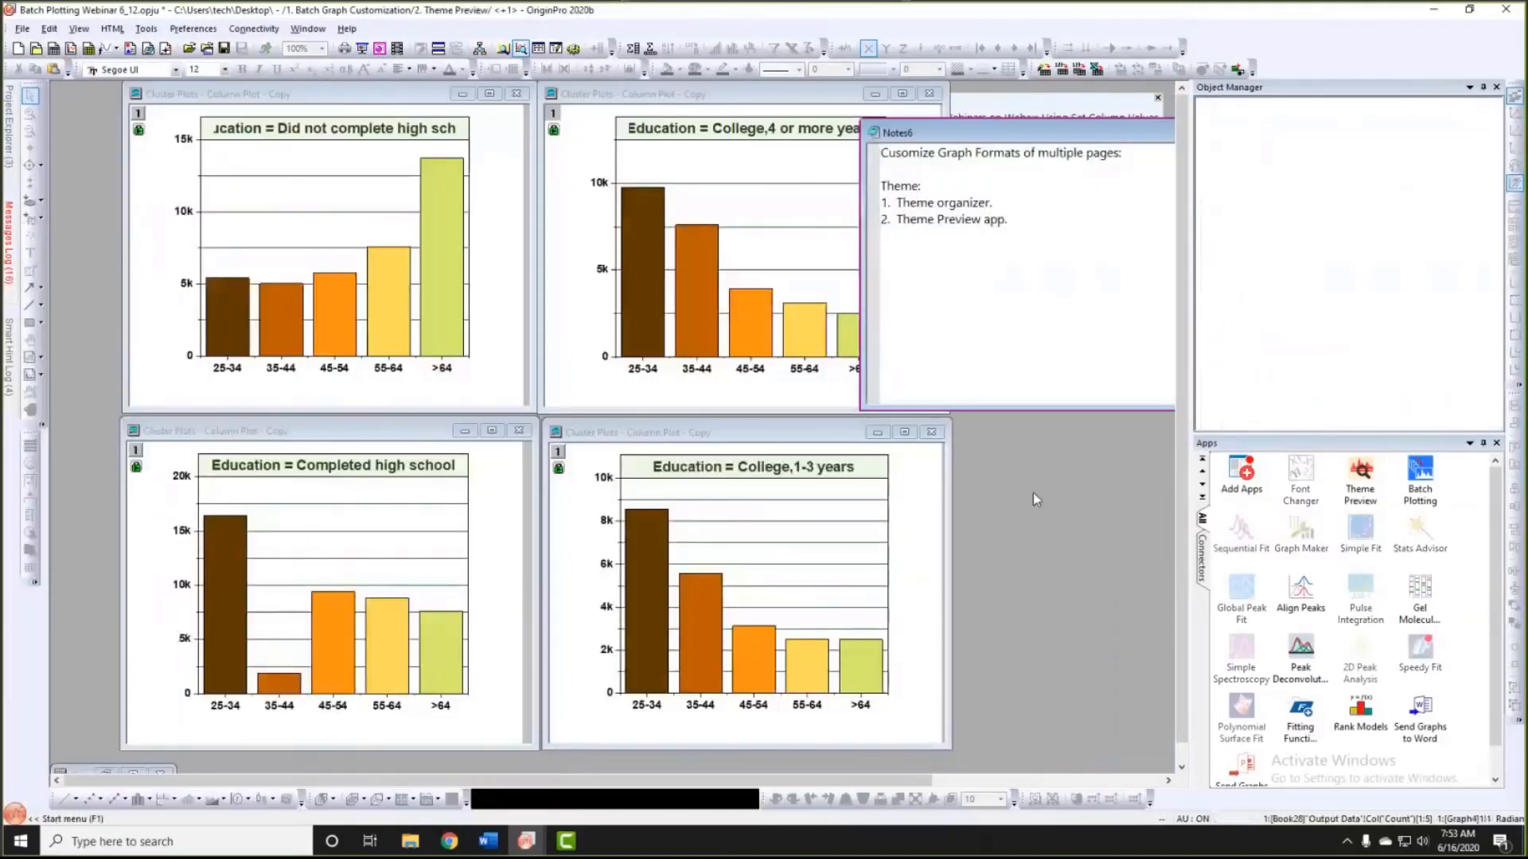
{"action": "left_click_drag", "start_coordinate": [1028, 131], "coordinate": [1171, 155]}
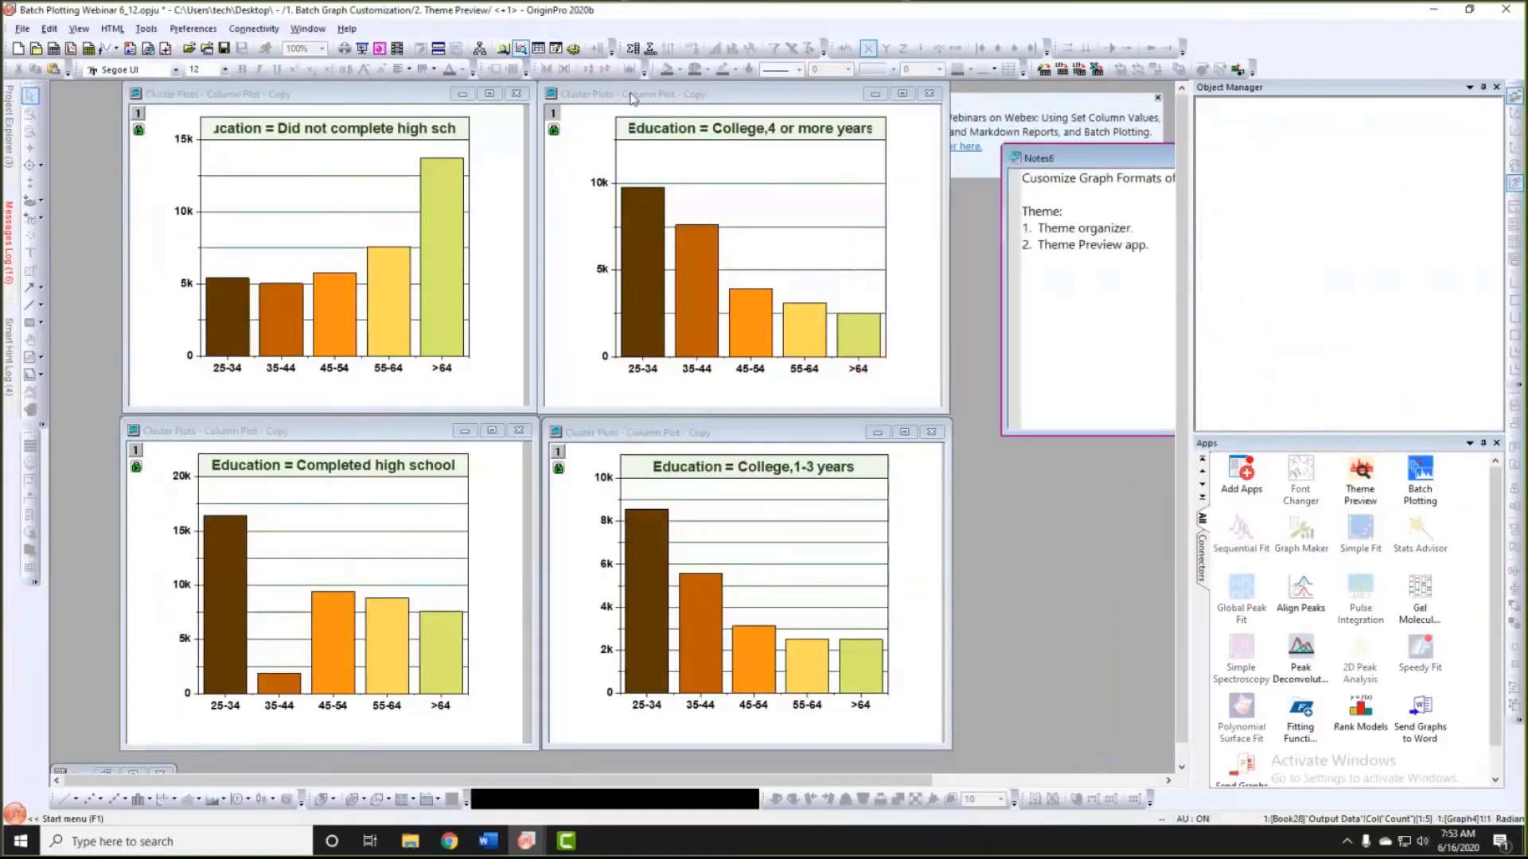
Step: Reduce the title font size to 22 in the "Did not complete high school" graph so the title fits
{"action": "left_click", "coordinate": [408, 102]}
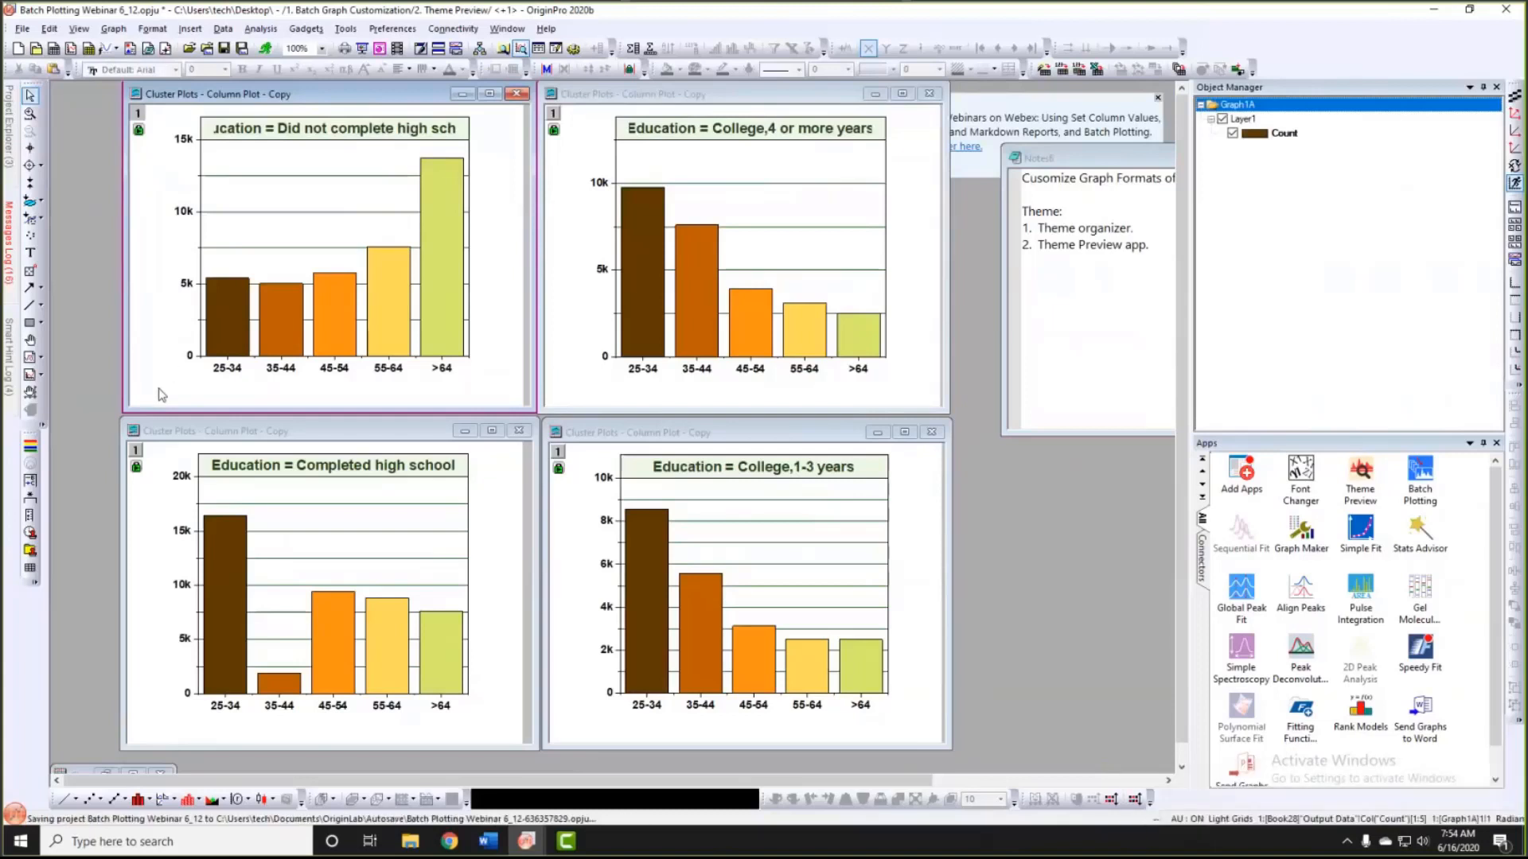
{"action": "left_click", "coordinate": [351, 141]}
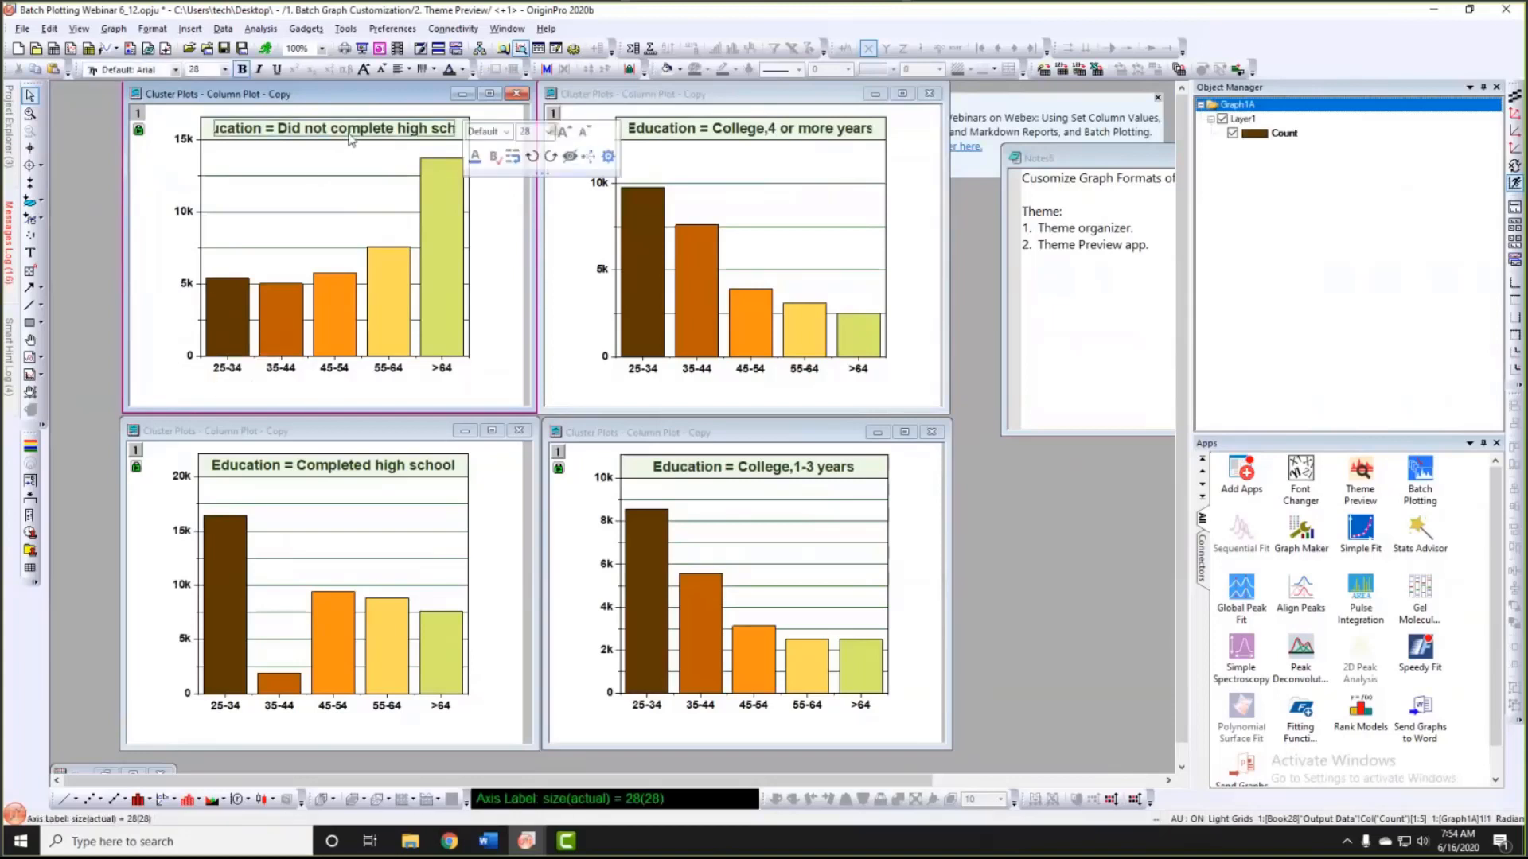
{"action": "left_click", "coordinate": [584, 133]}
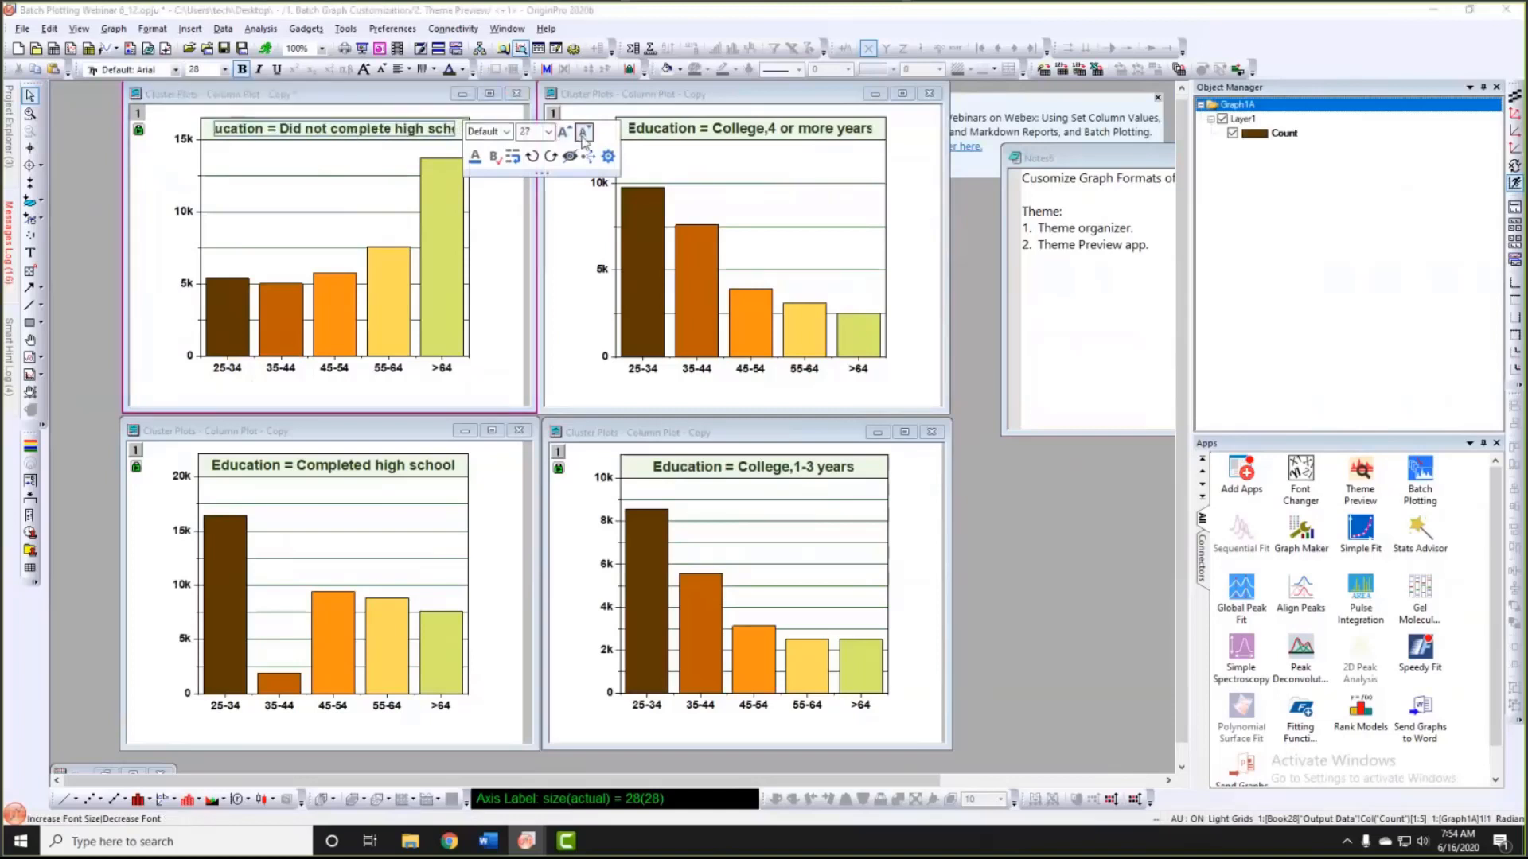
{"action": "left_click", "coordinate": [584, 133]}
{"action": "left_click", "coordinate": [584, 133]}
{"action": "left_click", "coordinate": [584, 133]}
{"action": "left_click", "coordinate": [584, 133]}
{"action": "left_click", "coordinate": [584, 133]}
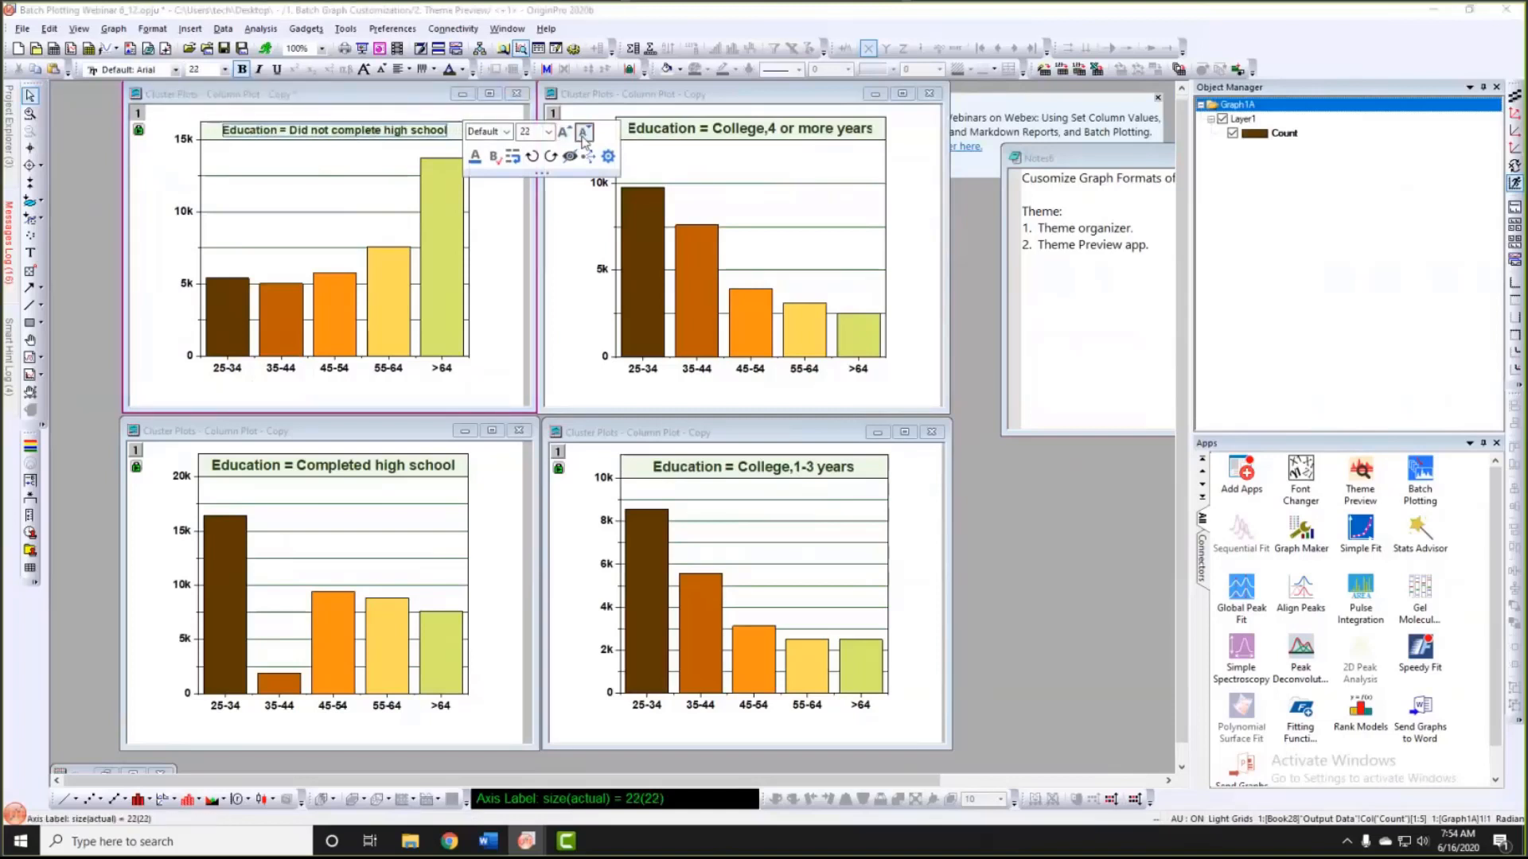
{"action": "left_click", "coordinate": [501, 224]}
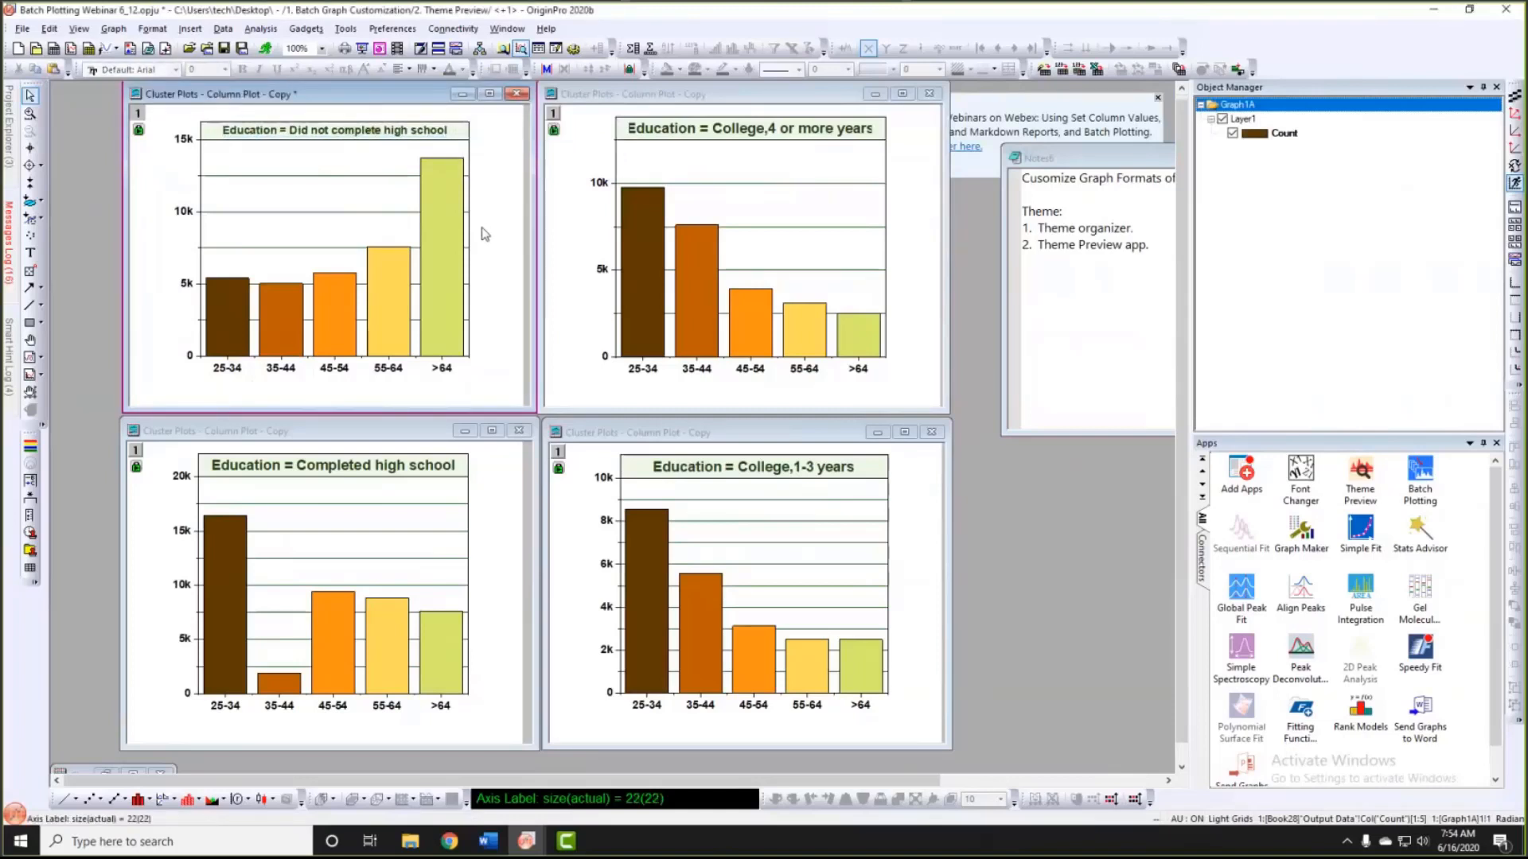
Step: Change the by-point fill colors of the columns in the "Did not complete high school" graph to the D02 Maple color list
{"action": "left_click", "coordinate": [438, 216]}
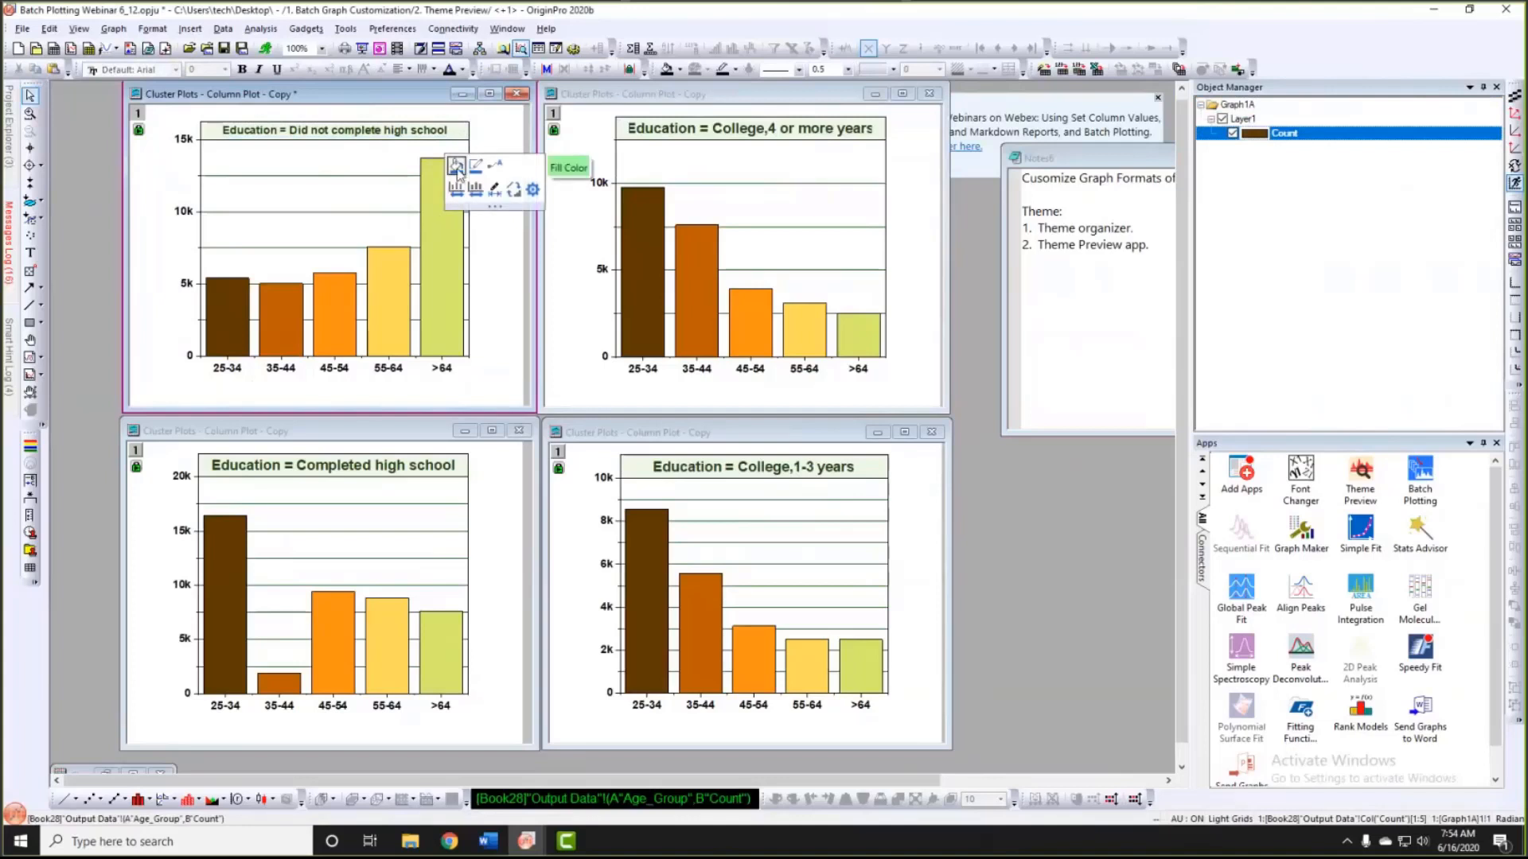
{"action": "left_click", "coordinate": [456, 166]}
{"action": "left_click", "coordinate": [474, 208]}
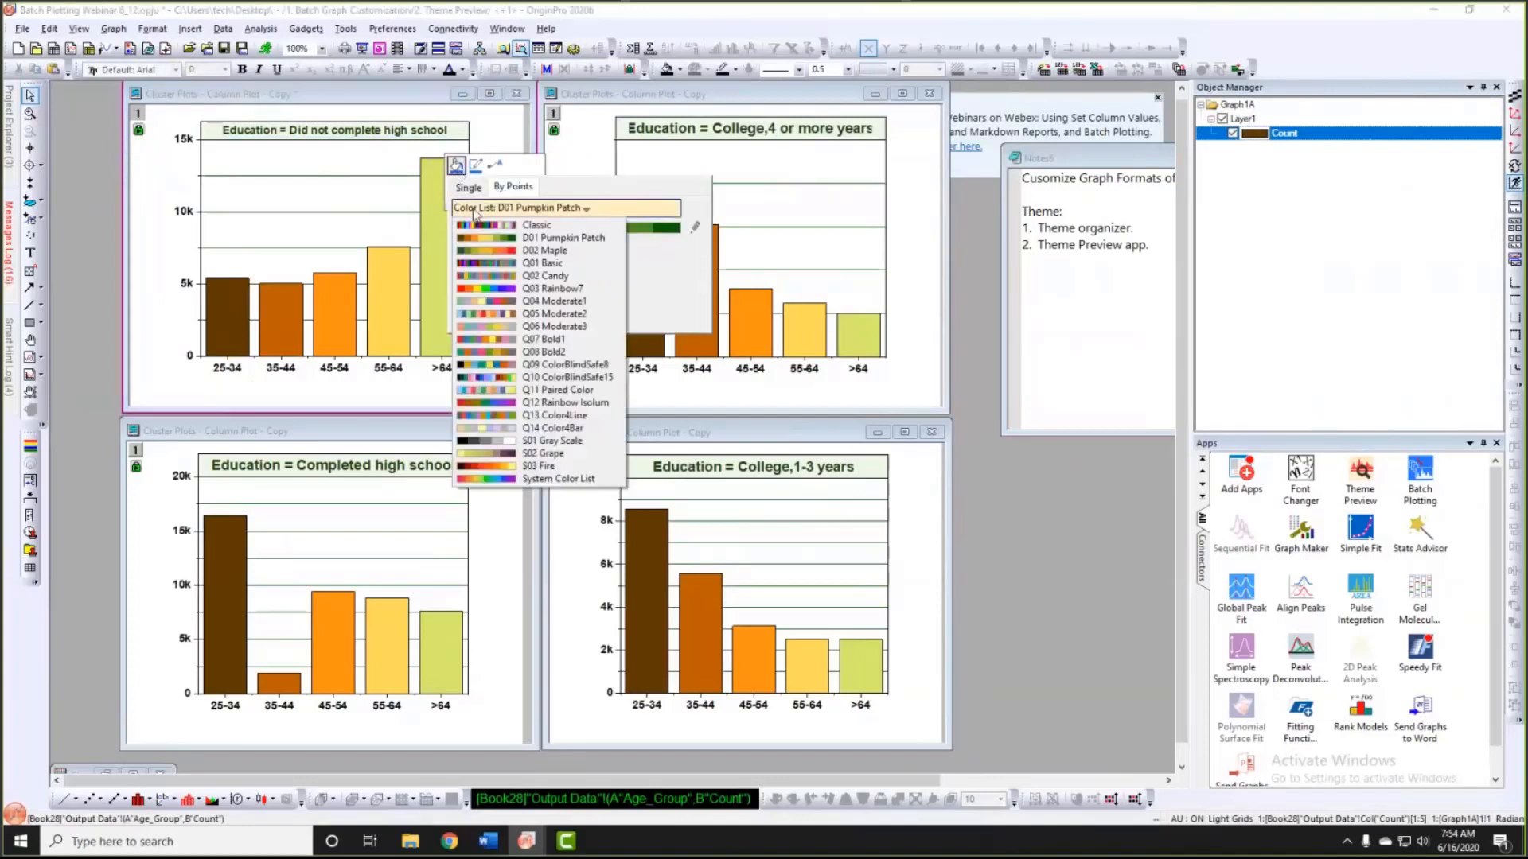
{"action": "left_click", "coordinate": [475, 250]}
{"action": "left_click", "coordinate": [478, 259]}
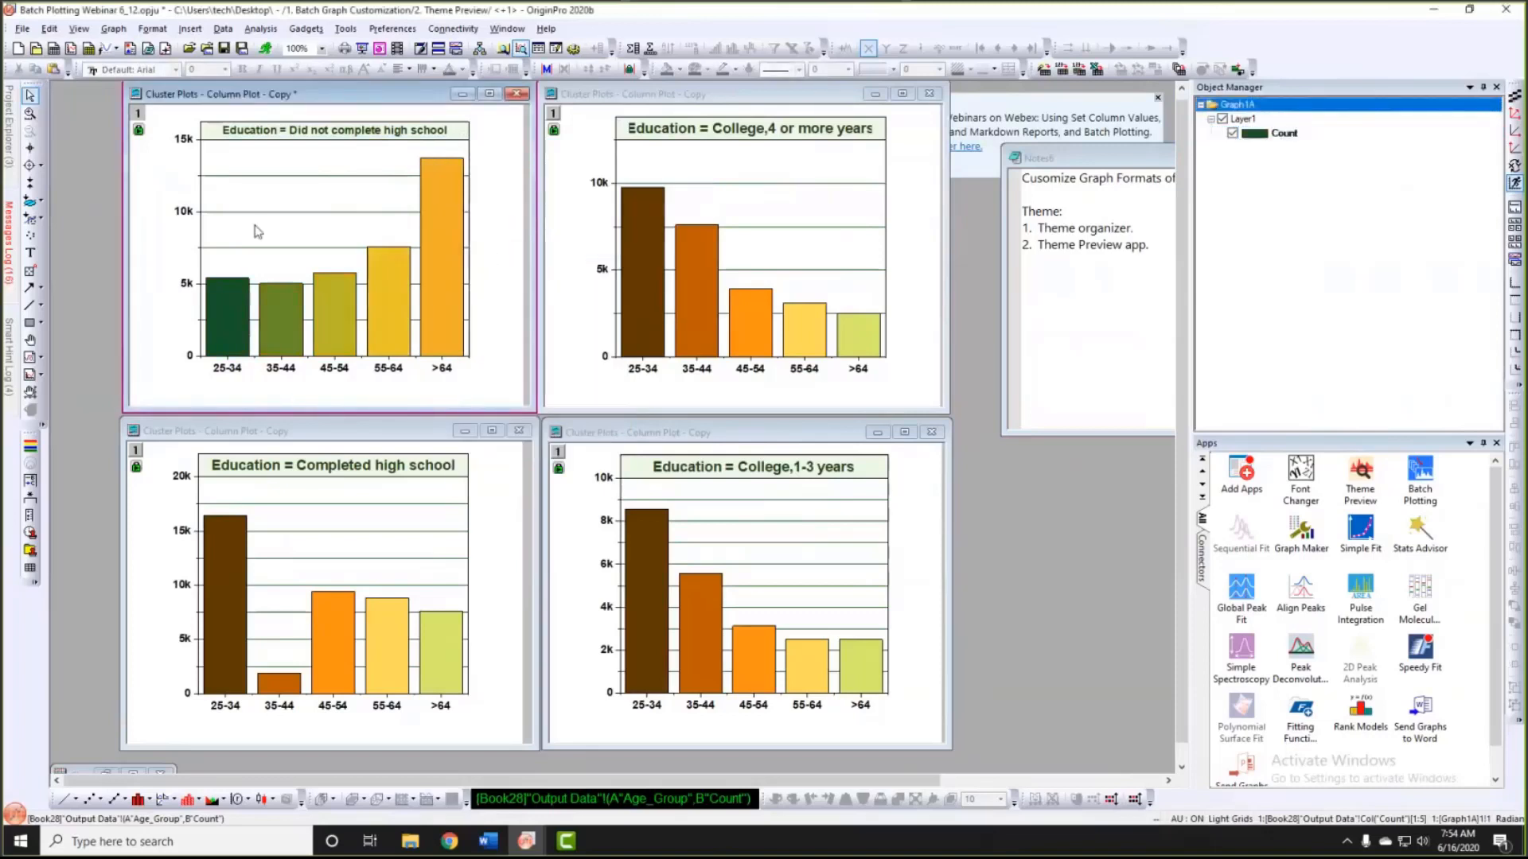
Step: Increase the Y-axis and X-axis tick label font sizes to 26 in the "Did not complete high school" graph
{"action": "left_click", "coordinate": [184, 212]}
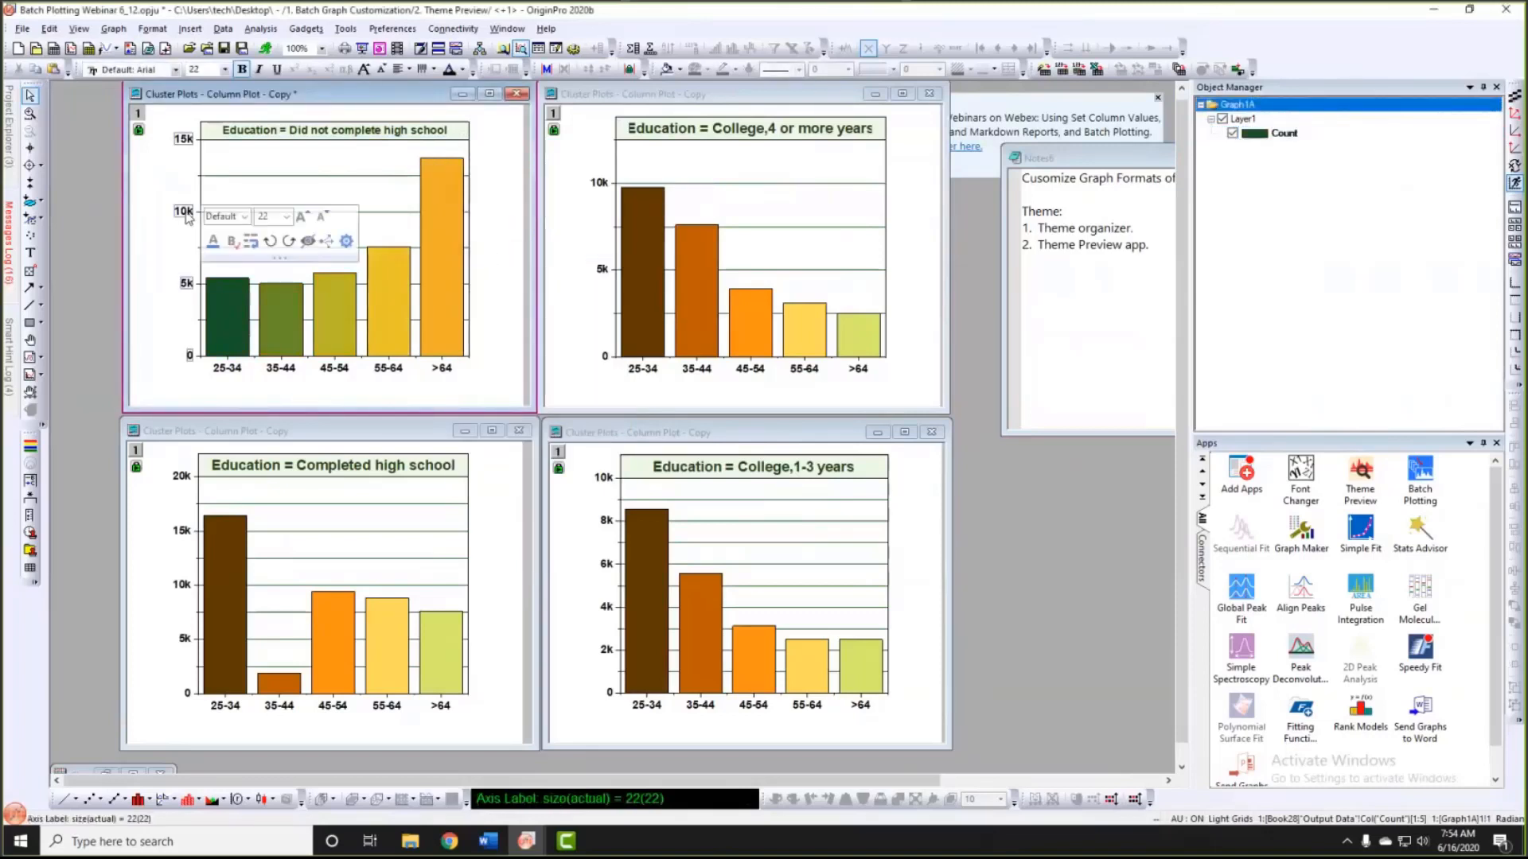
{"action": "left_click", "coordinate": [303, 218]}
{"action": "left_click", "coordinate": [304, 218]}
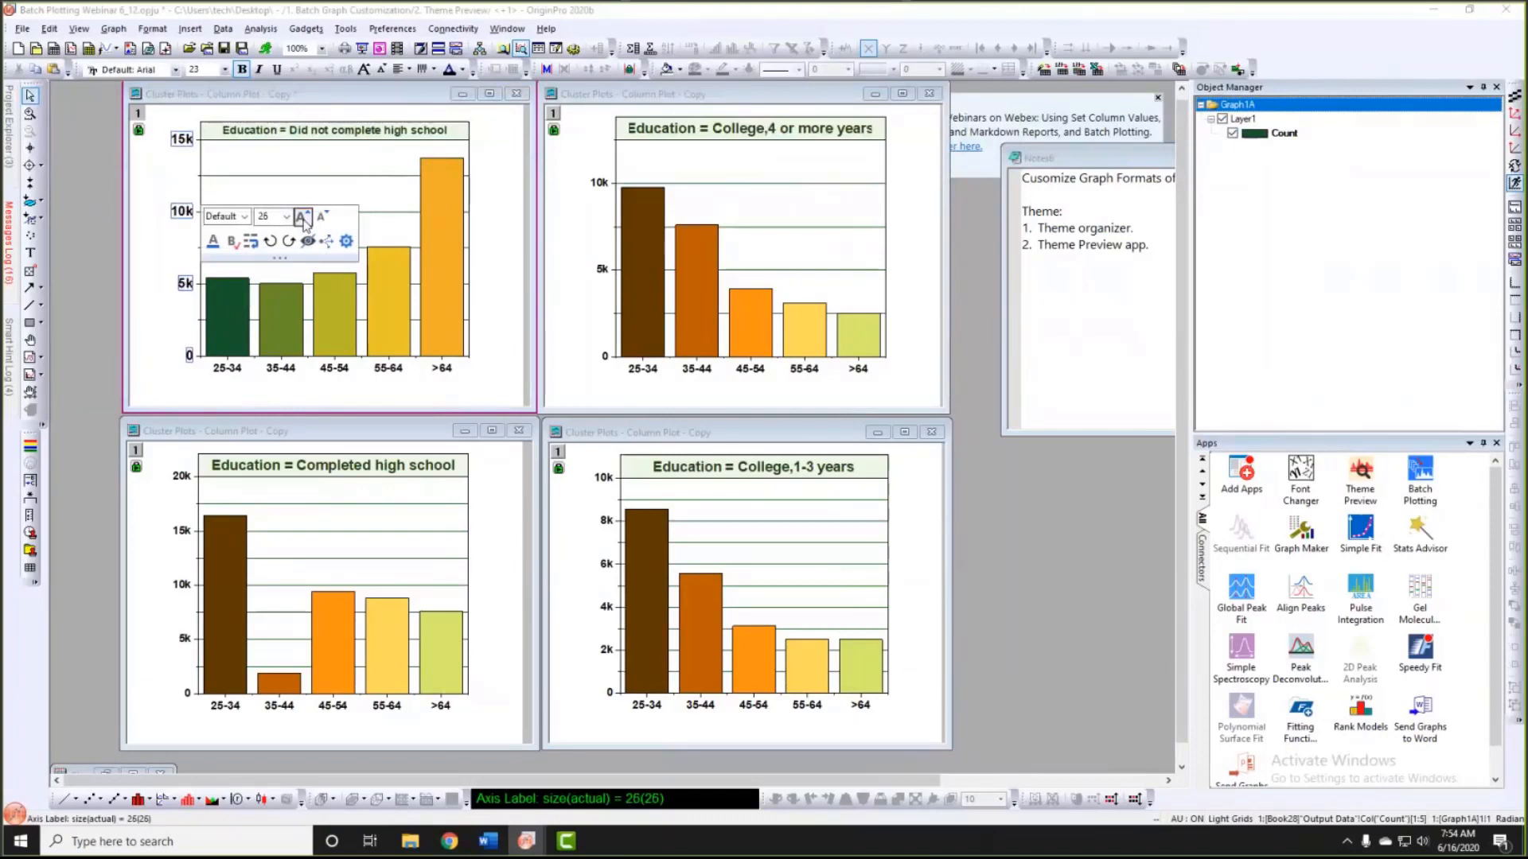
{"action": "left_click", "coordinate": [290, 362]}
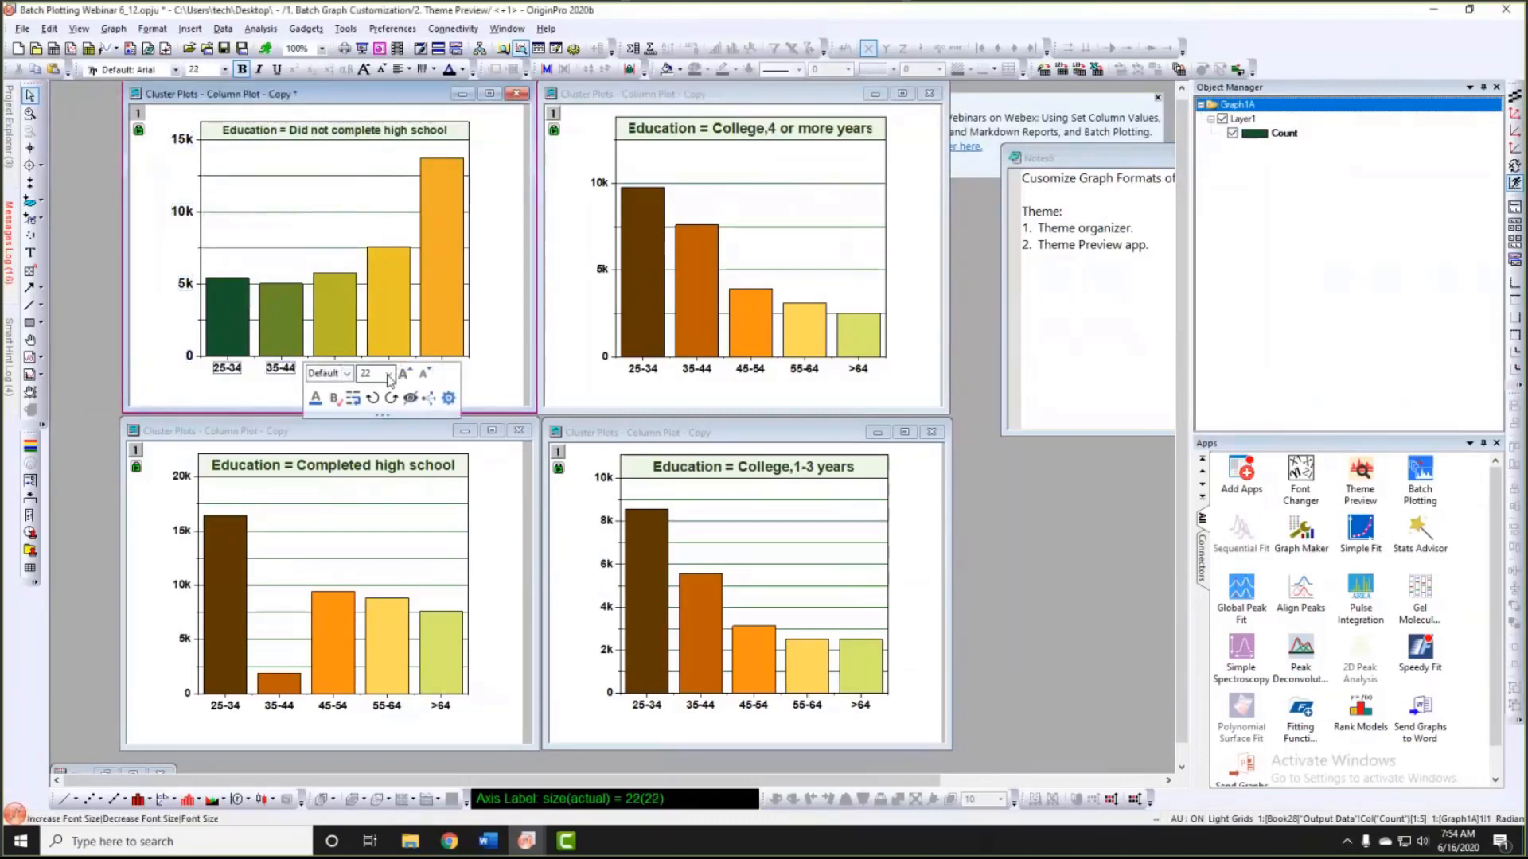
{"action": "left_click", "coordinate": [388, 375]}
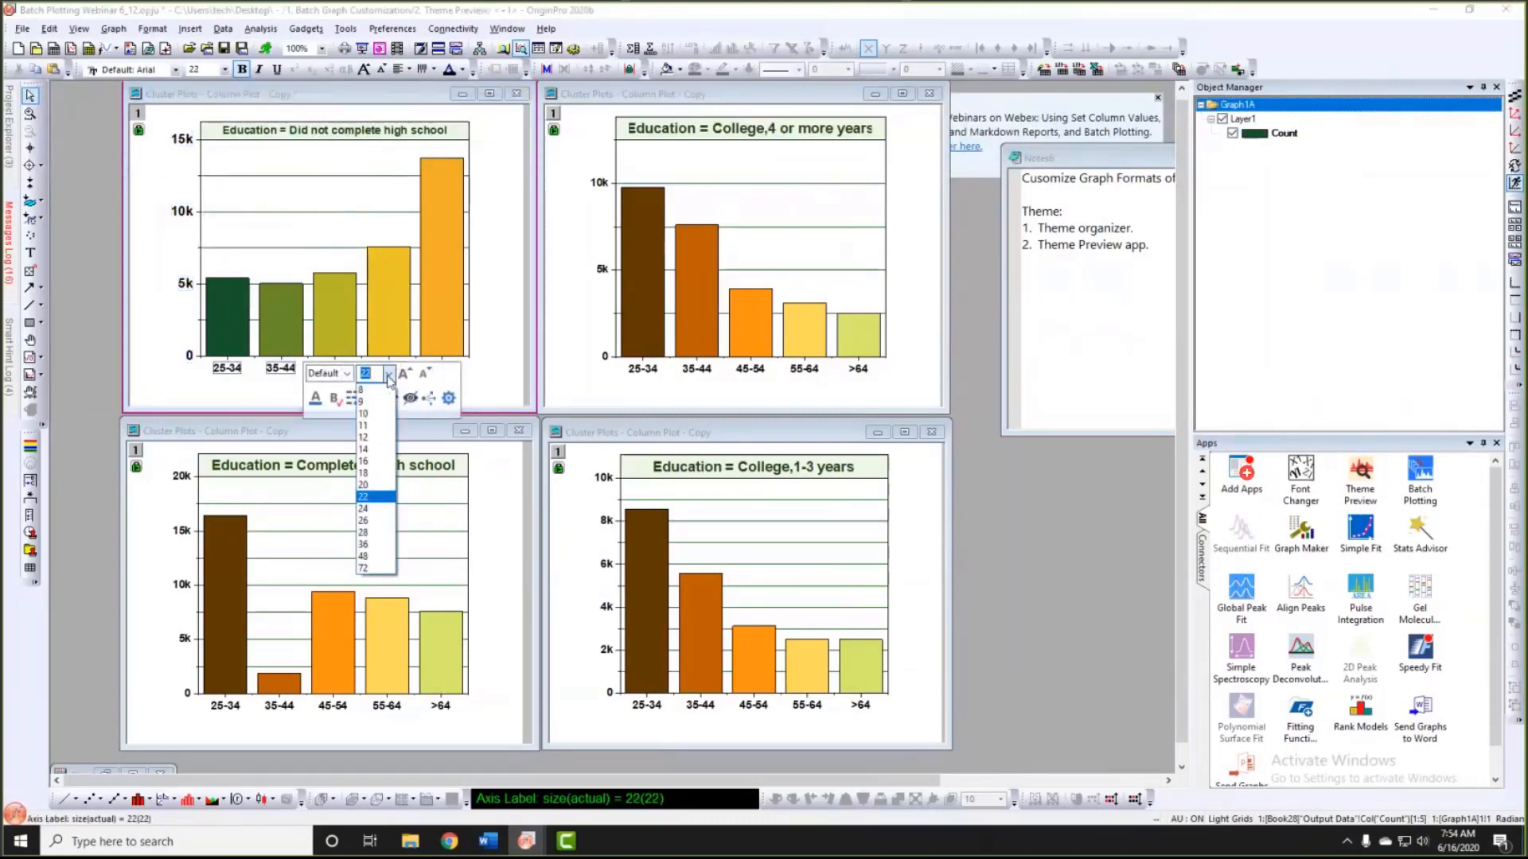
{"action": "left_click", "coordinate": [379, 521]}
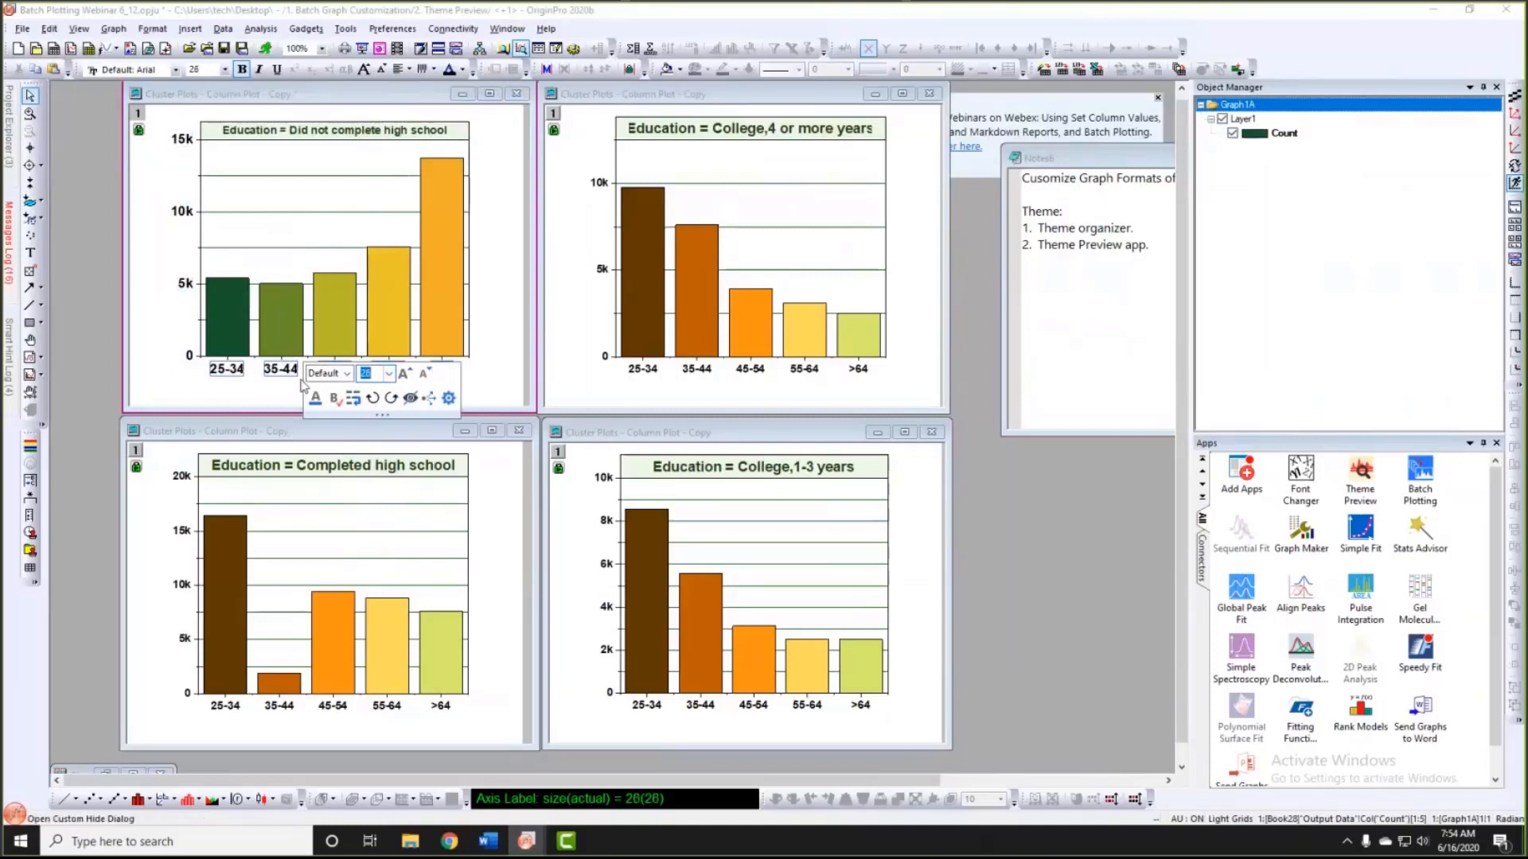
{"action": "left_click", "coordinate": [274, 390]}
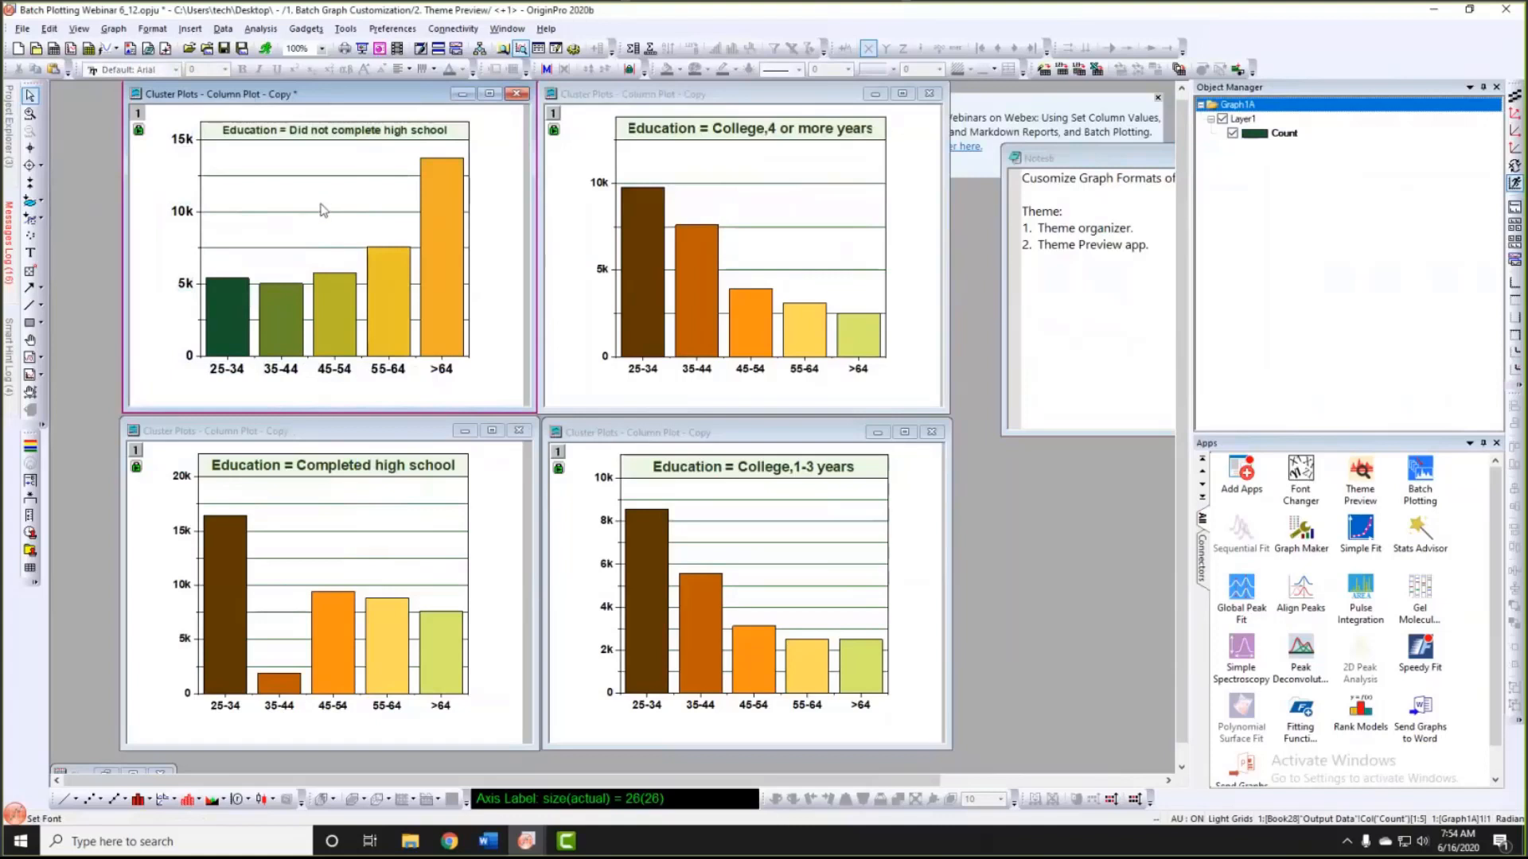
Step: Copy all formats from the layer of the "Did not complete high school" graph
{"action": "left_click", "coordinate": [351, 203]}
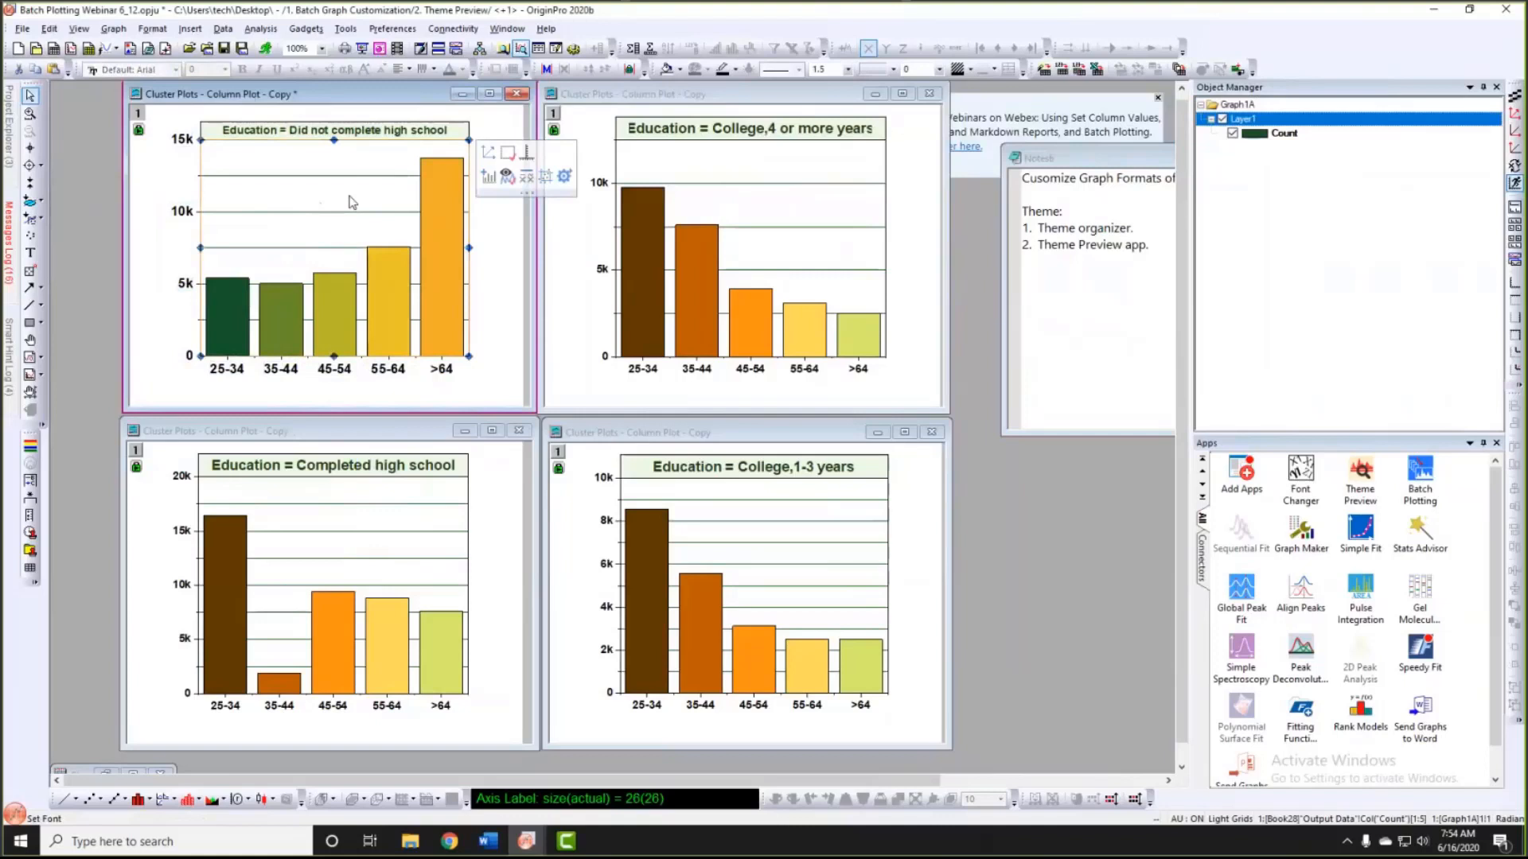
{"action": "right_click", "coordinate": [351, 202]}
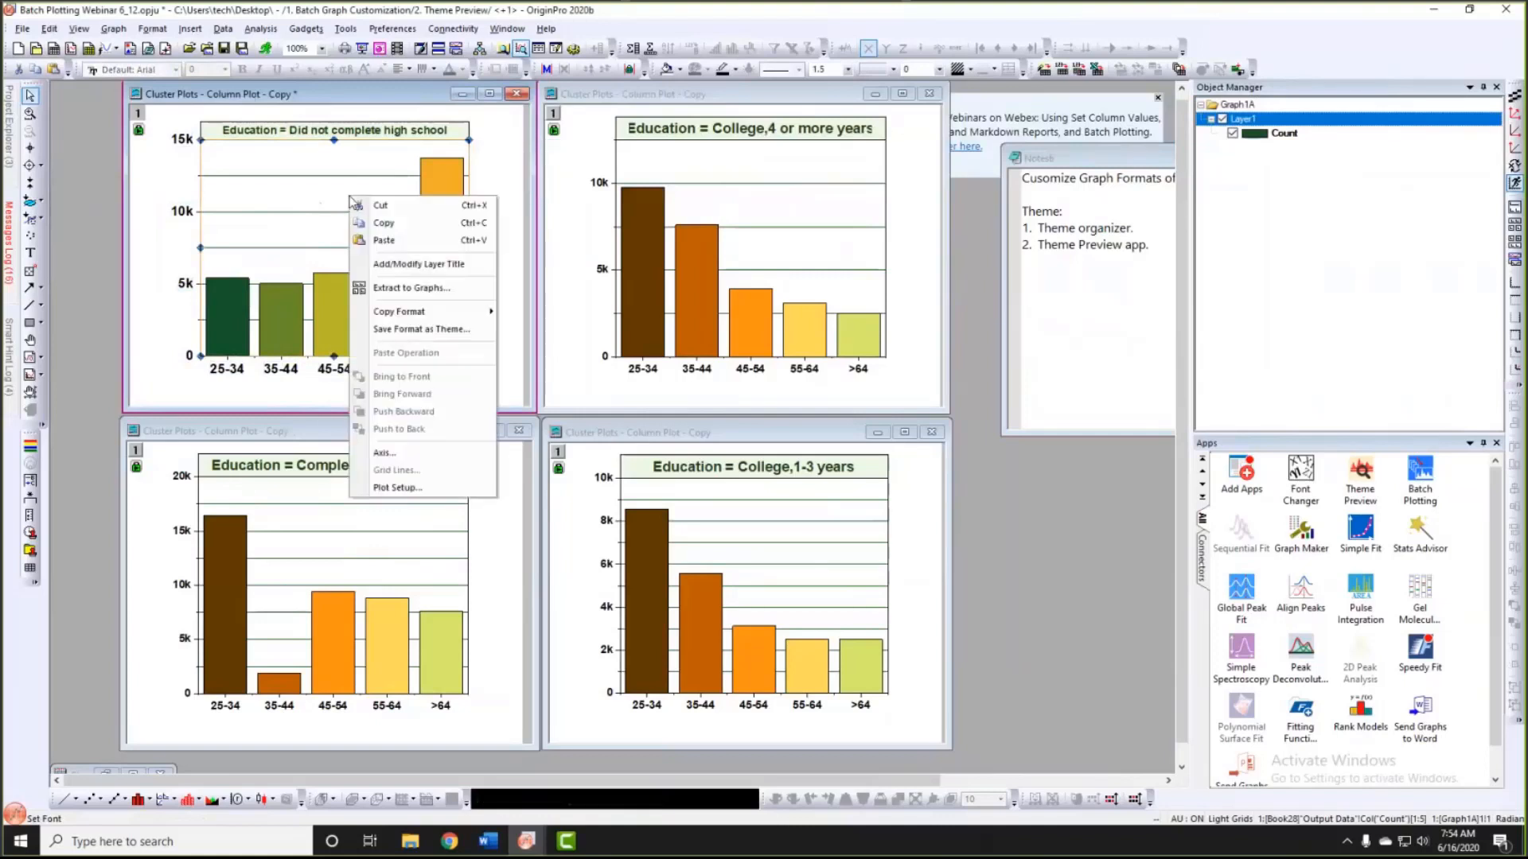
{"action": "mouse_move", "coordinate": [406, 319]}
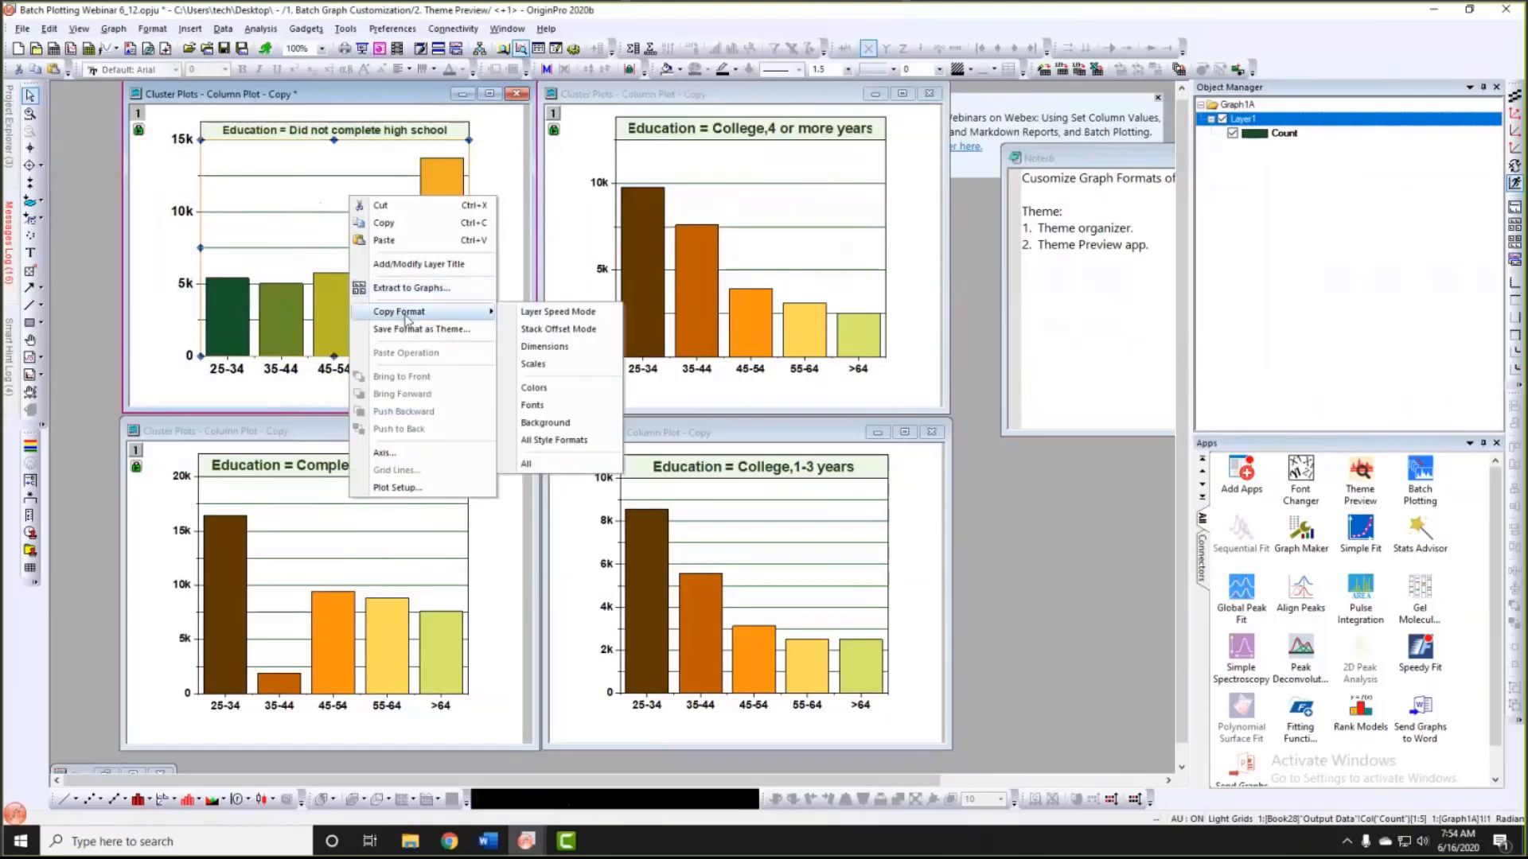
{"action": "left_click", "coordinate": [527, 464]}
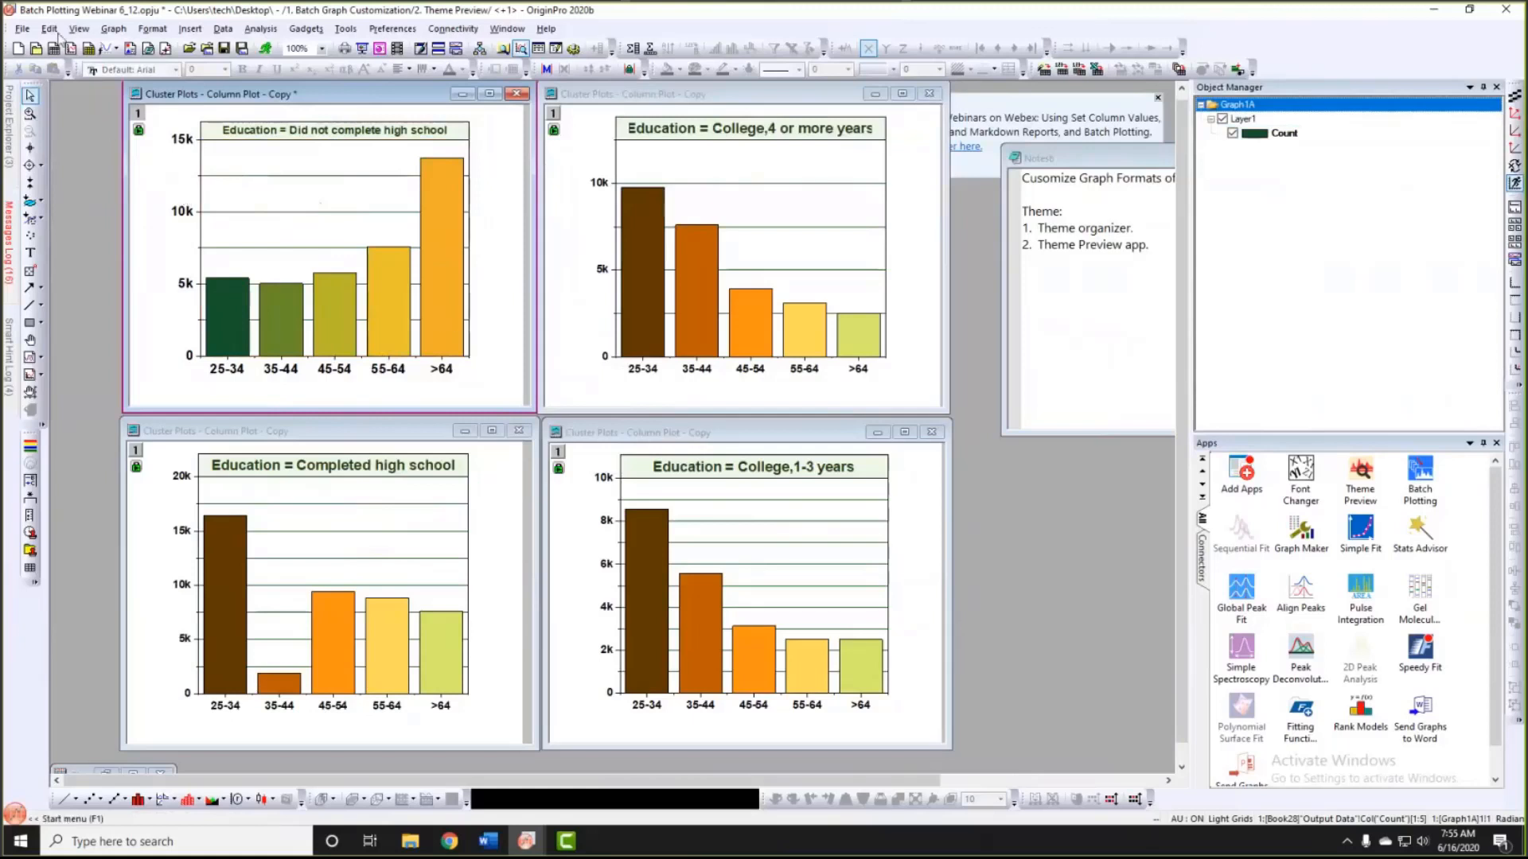
Step: Open the advanced paste format settings for the copied formats, expand the detailed property tree and review it down to the X Axis entries
{"action": "left_click", "coordinate": [48, 28]}
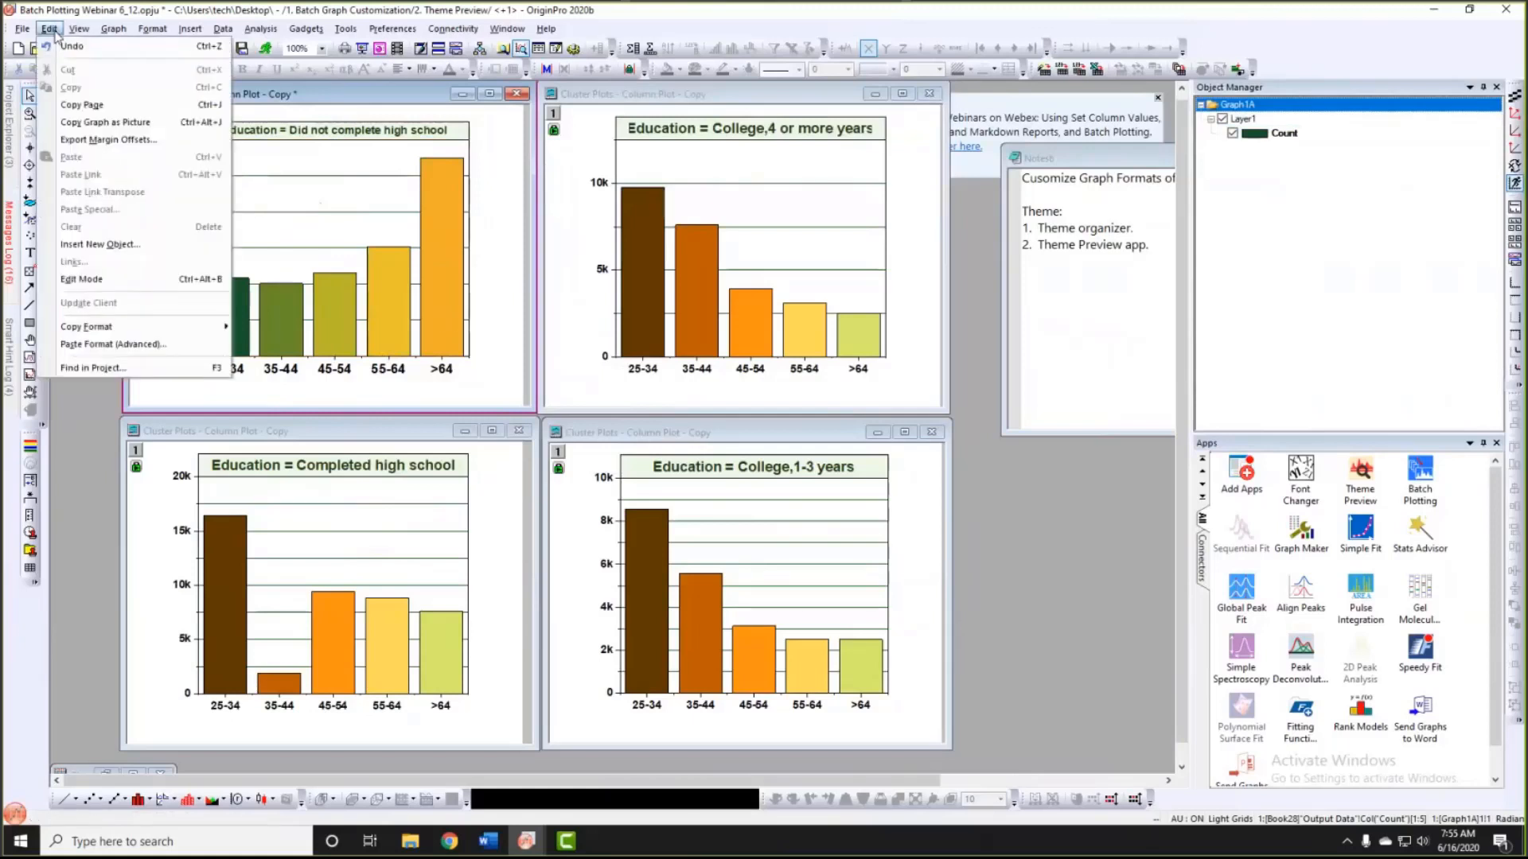
{"action": "left_click", "coordinate": [99, 346]}
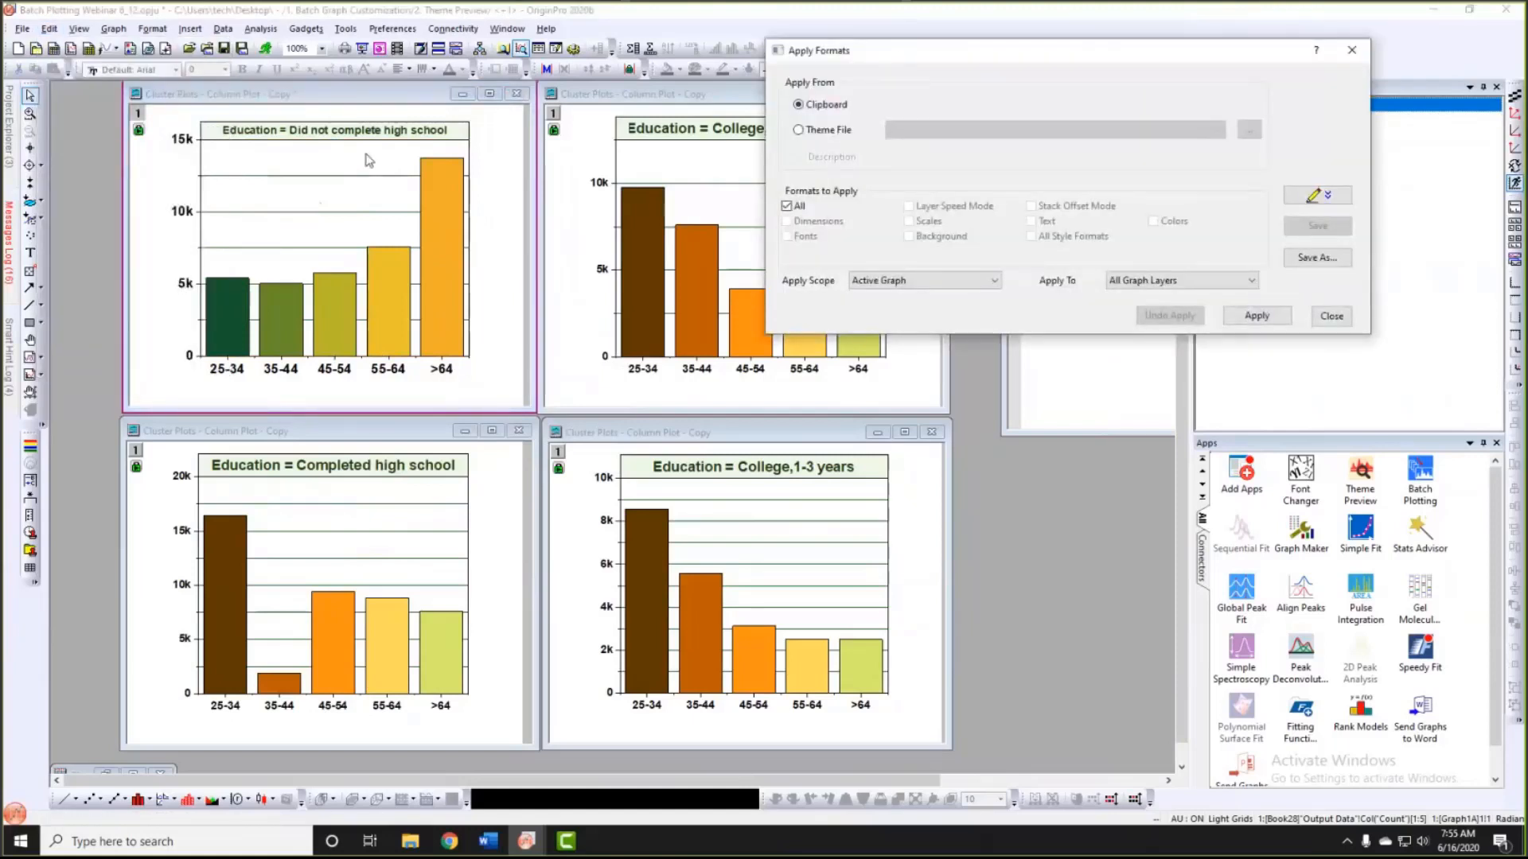
{"action": "left_click_drag", "start_coordinate": [366, 155], "coordinate": [305, 153]}
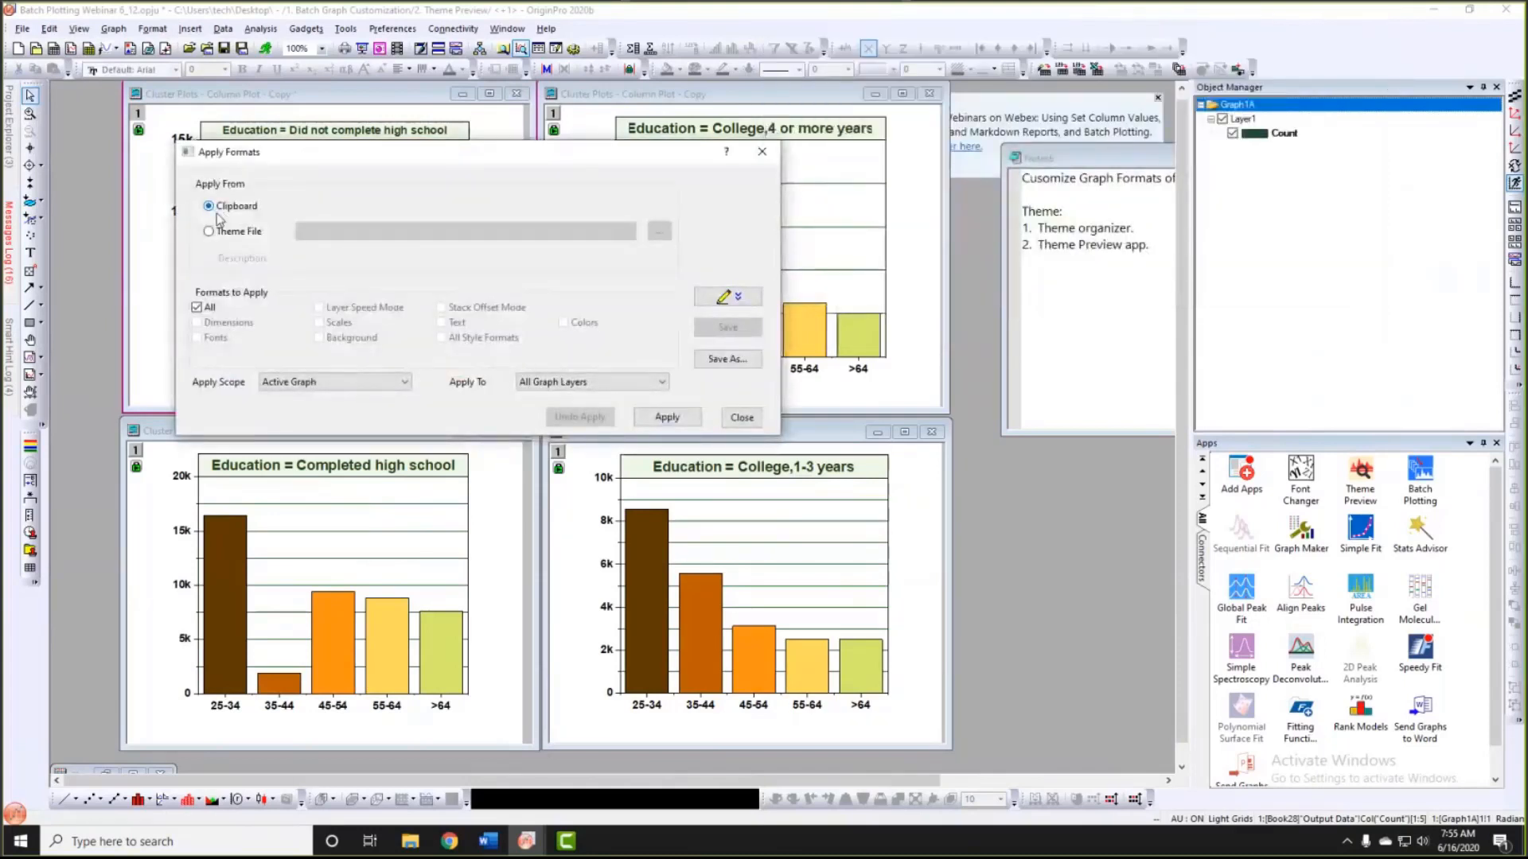
{"action": "left_click", "coordinate": [734, 301]}
{"action": "left_click_drag", "start_coordinate": [600, 156], "coordinate": [614, 77]}
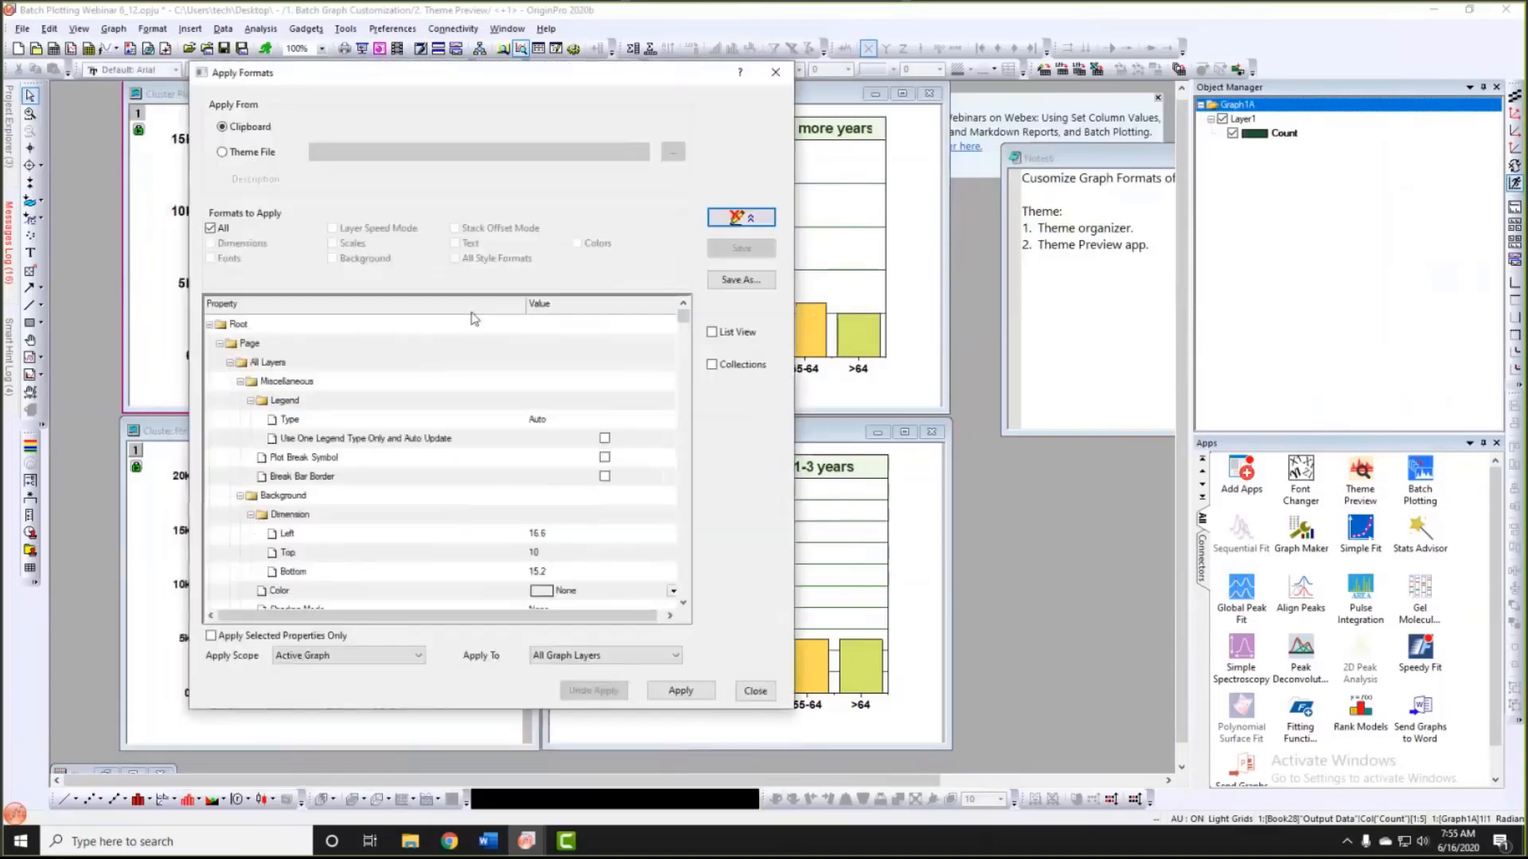
{"action": "left_click_drag", "start_coordinate": [681, 319], "coordinate": [679, 340]}
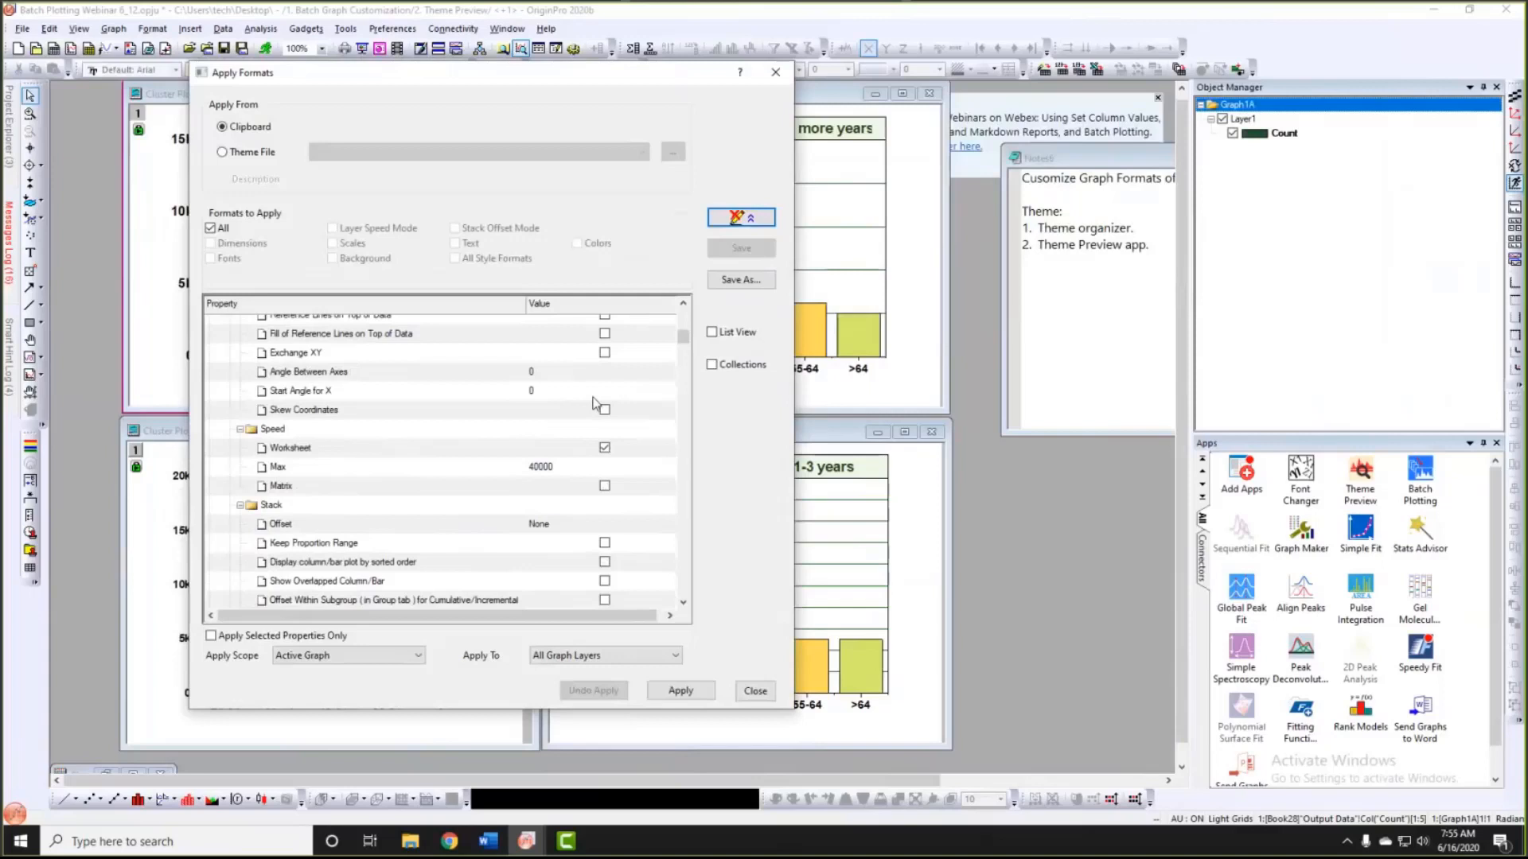
{"action": "left_click_drag", "start_coordinate": [683, 339], "coordinate": [686, 364]}
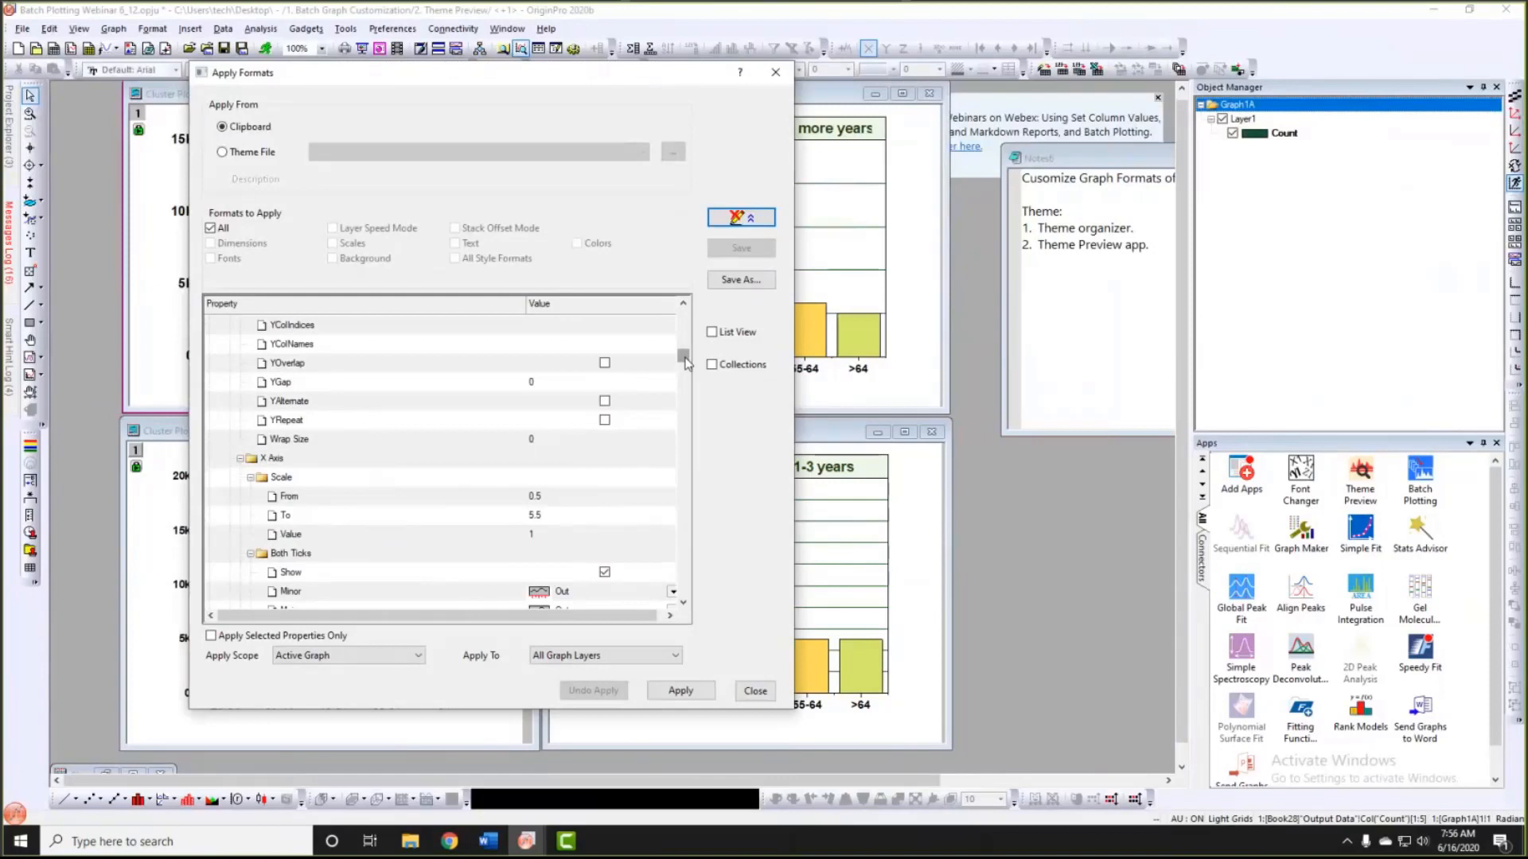
{"action": "left_click_drag", "start_coordinate": [685, 357], "coordinate": [686, 360]}
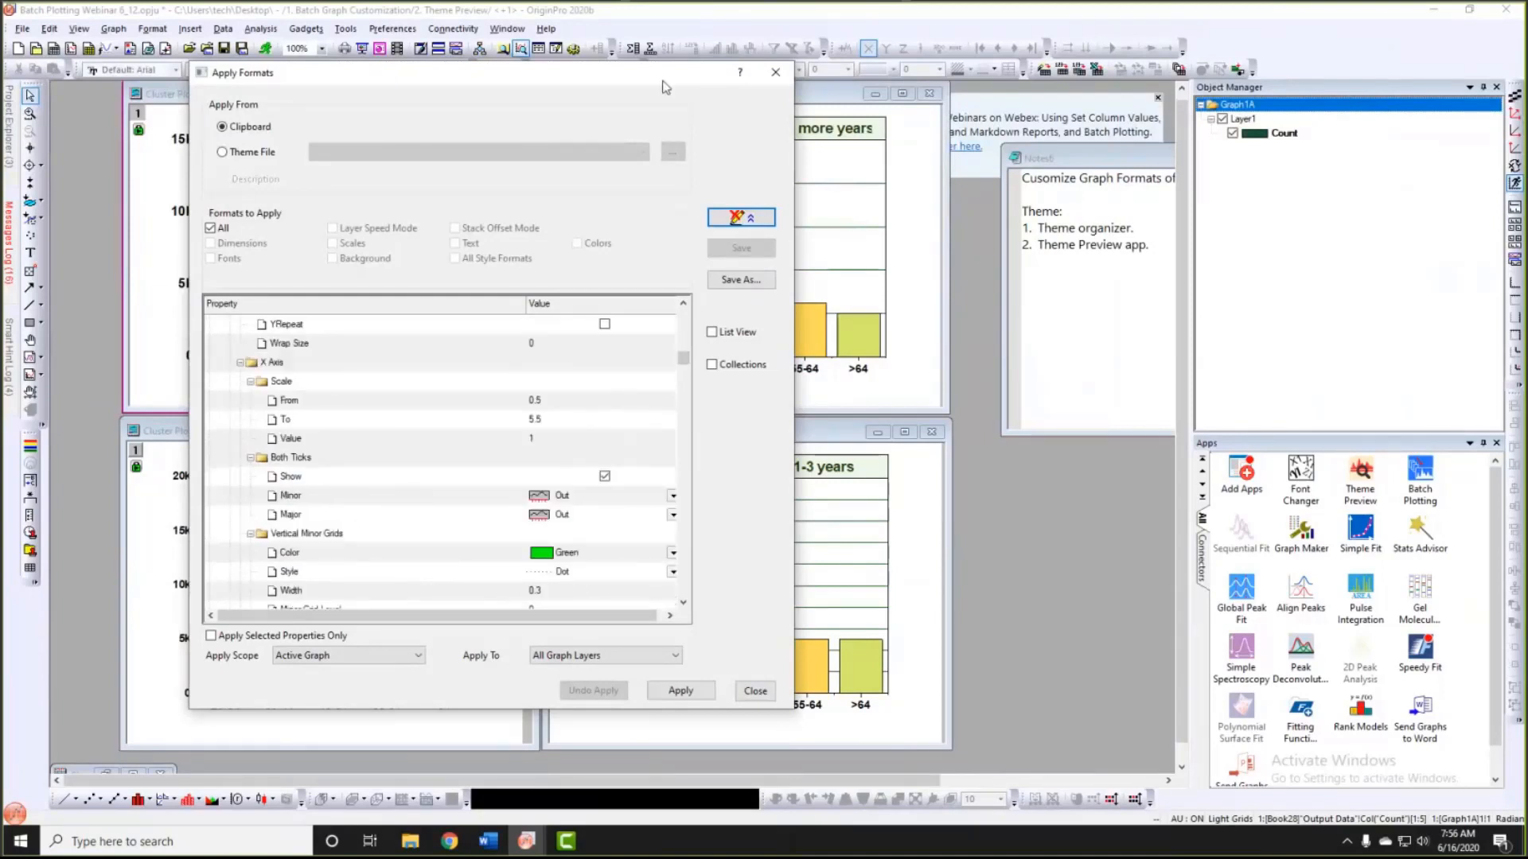
{"action": "left_click_drag", "start_coordinate": [613, 70], "coordinate": [562, 61]}
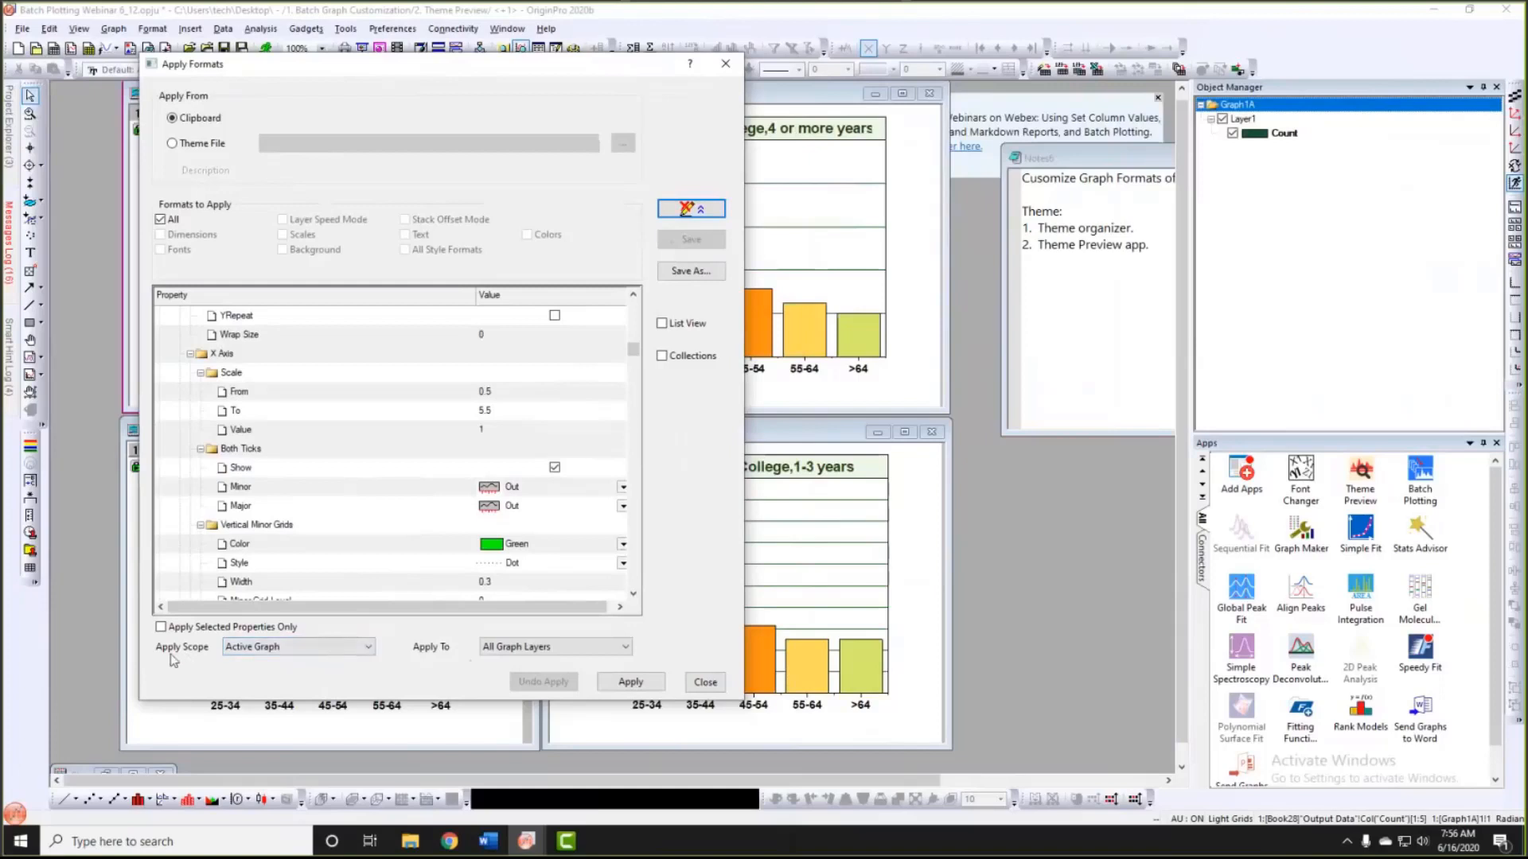
Step: Apply the copied formats to all graph layers of all graphs in this folder, and close the Apply Formats dialog
{"action": "left_click", "coordinate": [350, 649]}
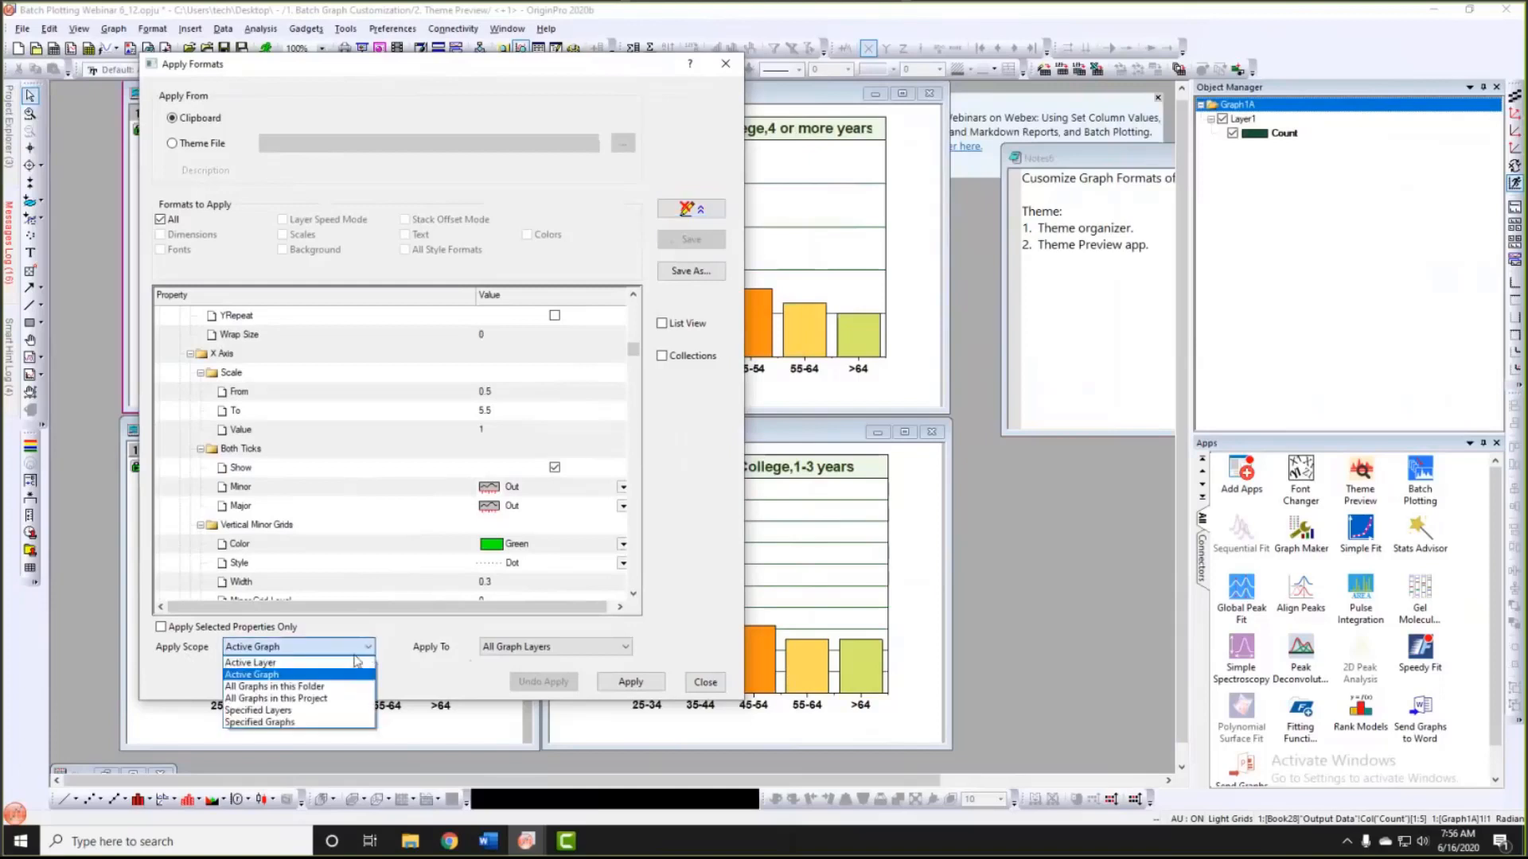
{"action": "left_click", "coordinate": [329, 688]}
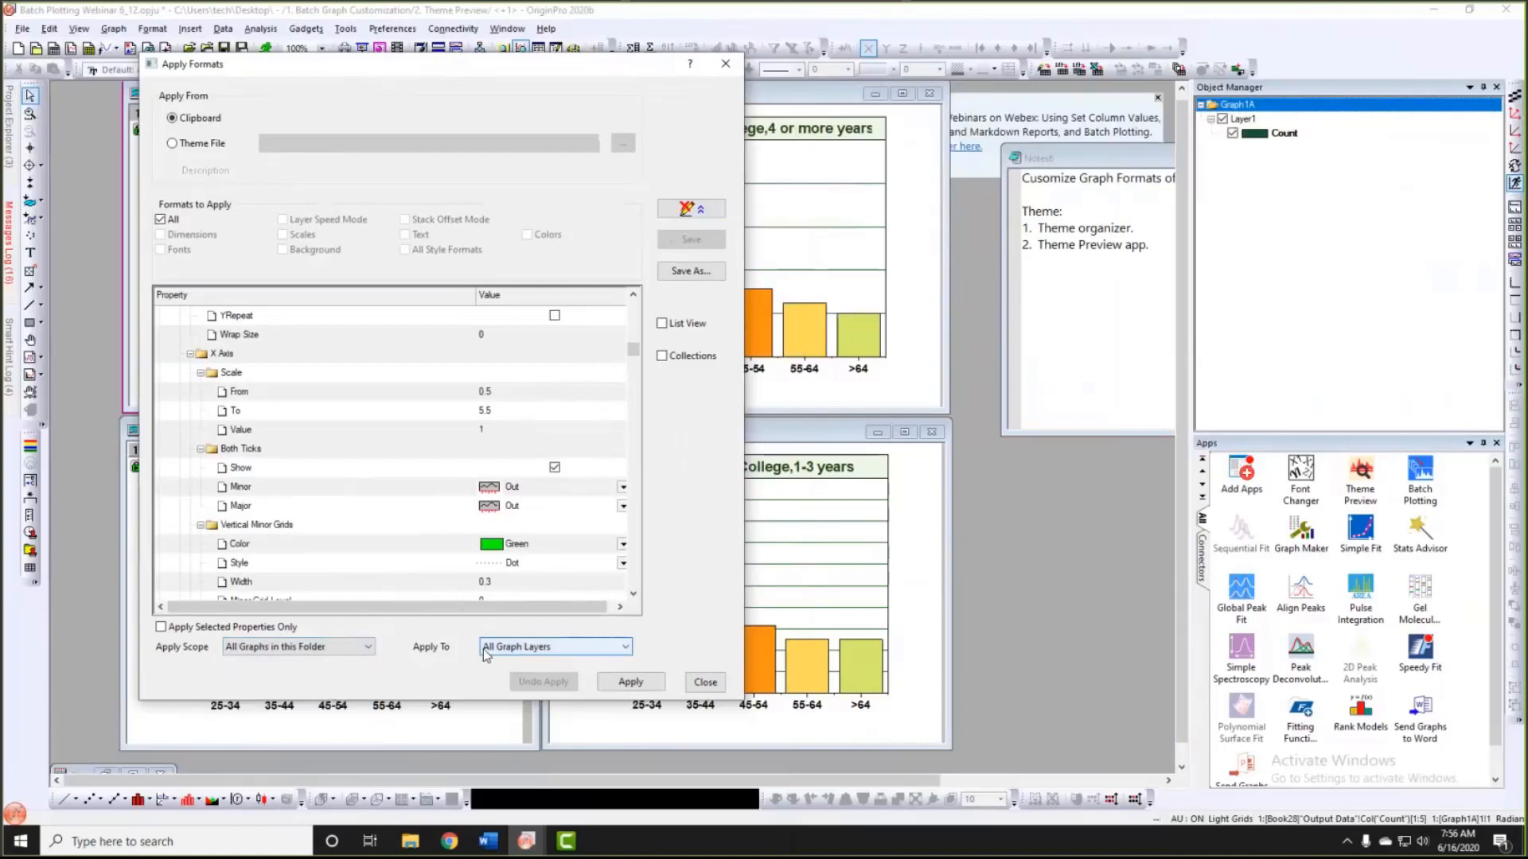
{"action": "left_click", "coordinate": [615, 685]}
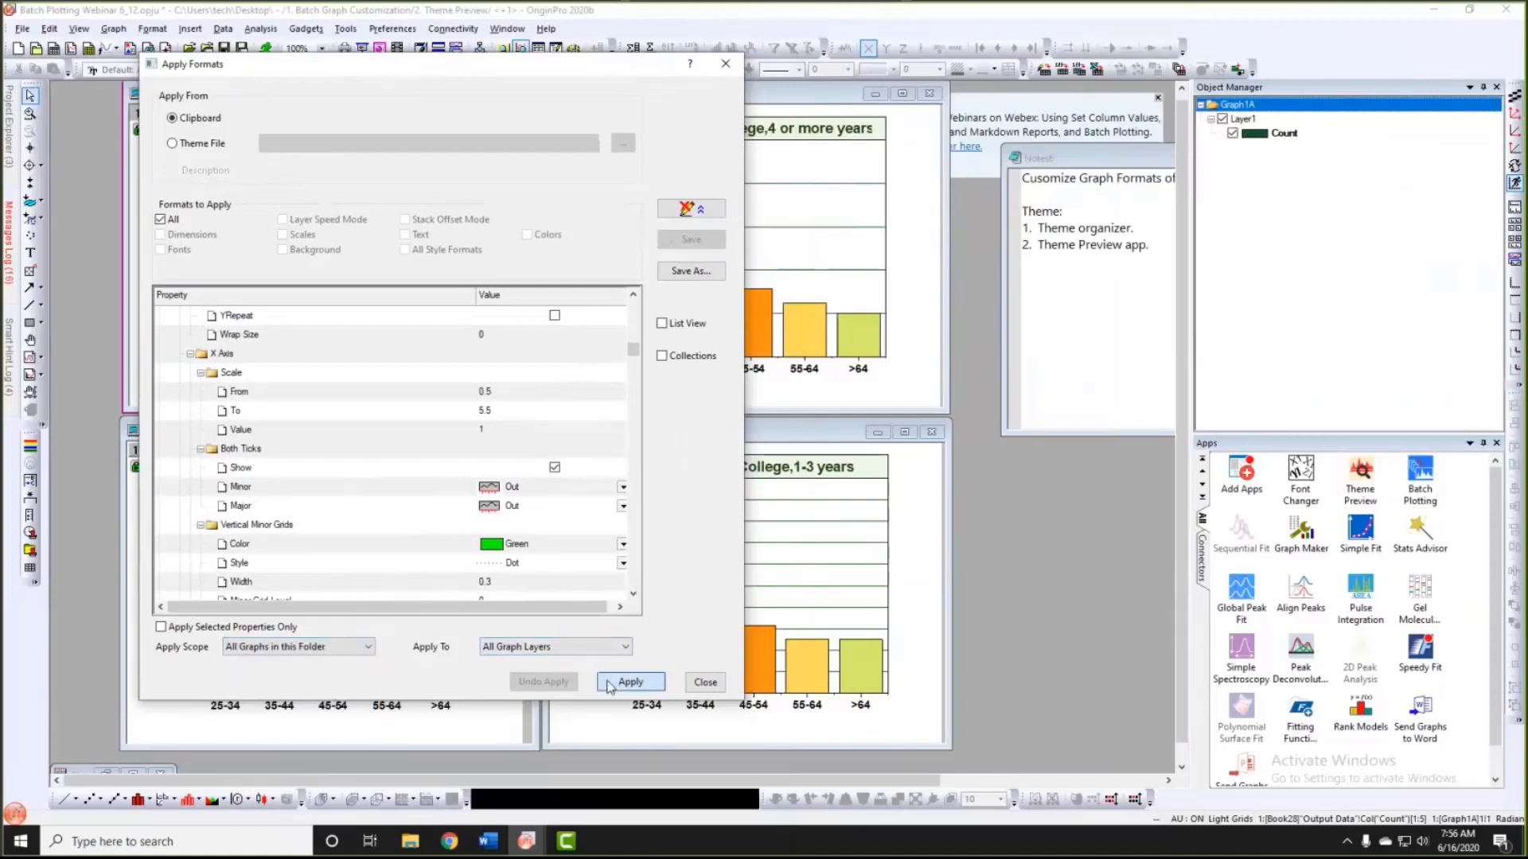
{"action": "left_click", "coordinate": [704, 684]}
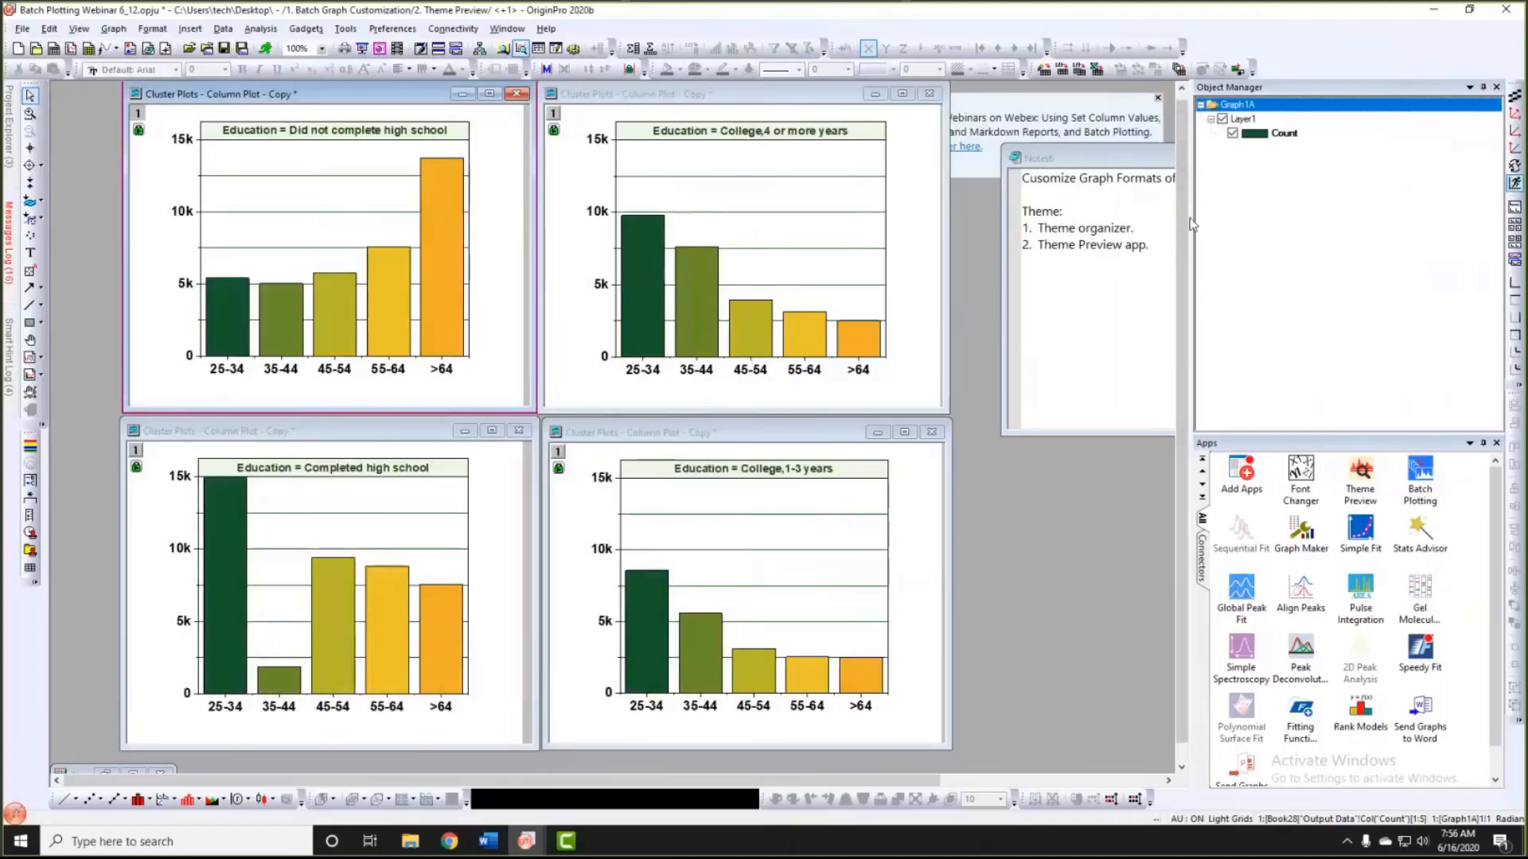
Step: Open the Theme Preview app and apply the Narrow Axis Arrow axes theme to all graphs in the folder
{"action": "left_click_drag", "start_coordinate": [1190, 217], "coordinate": [1142, 217]}
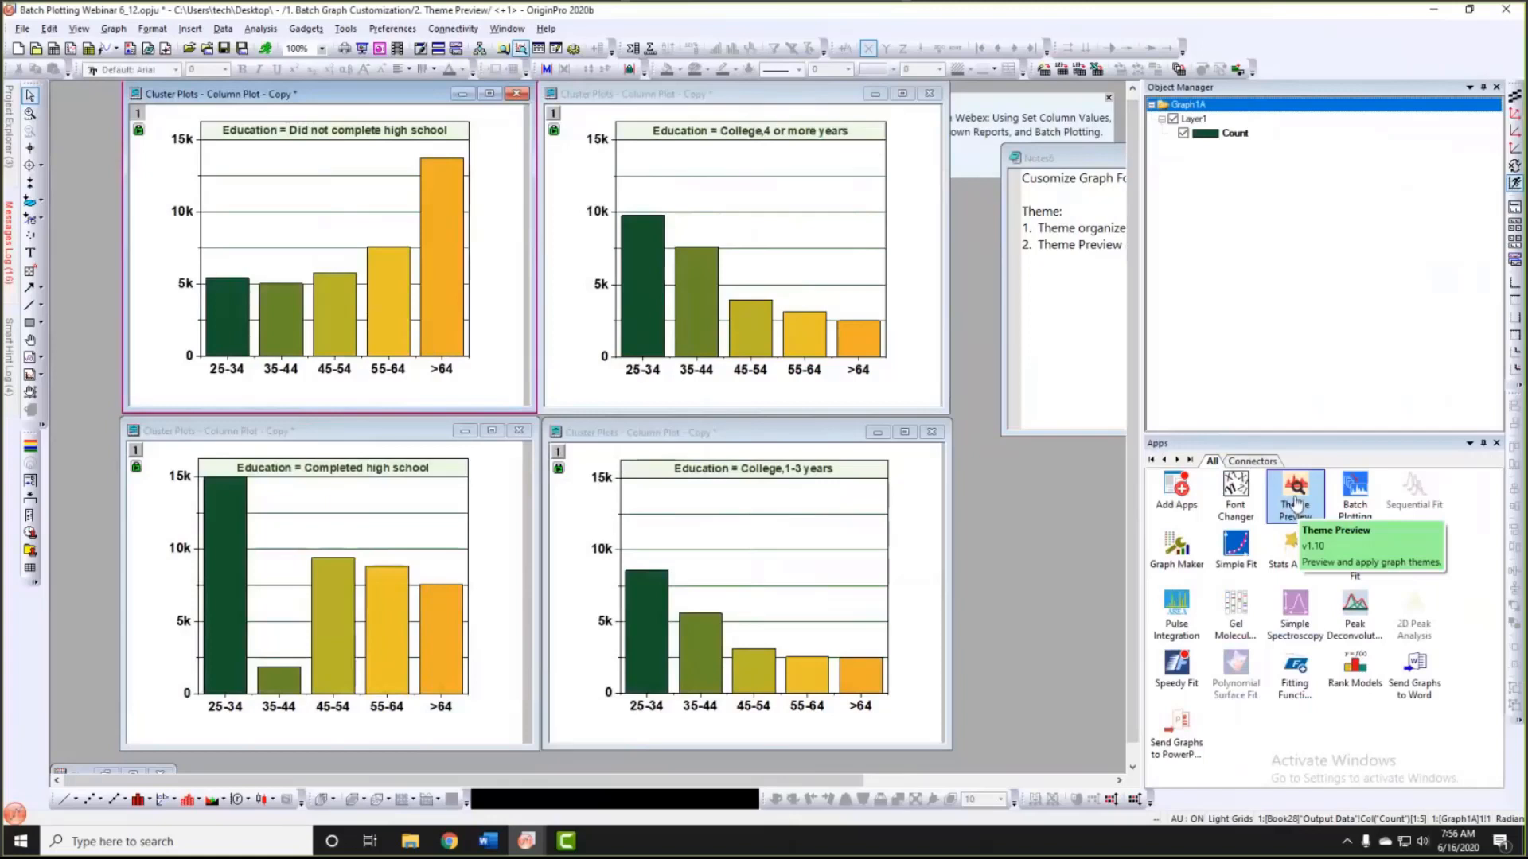
{"action": "left_click", "coordinate": [1295, 503]}
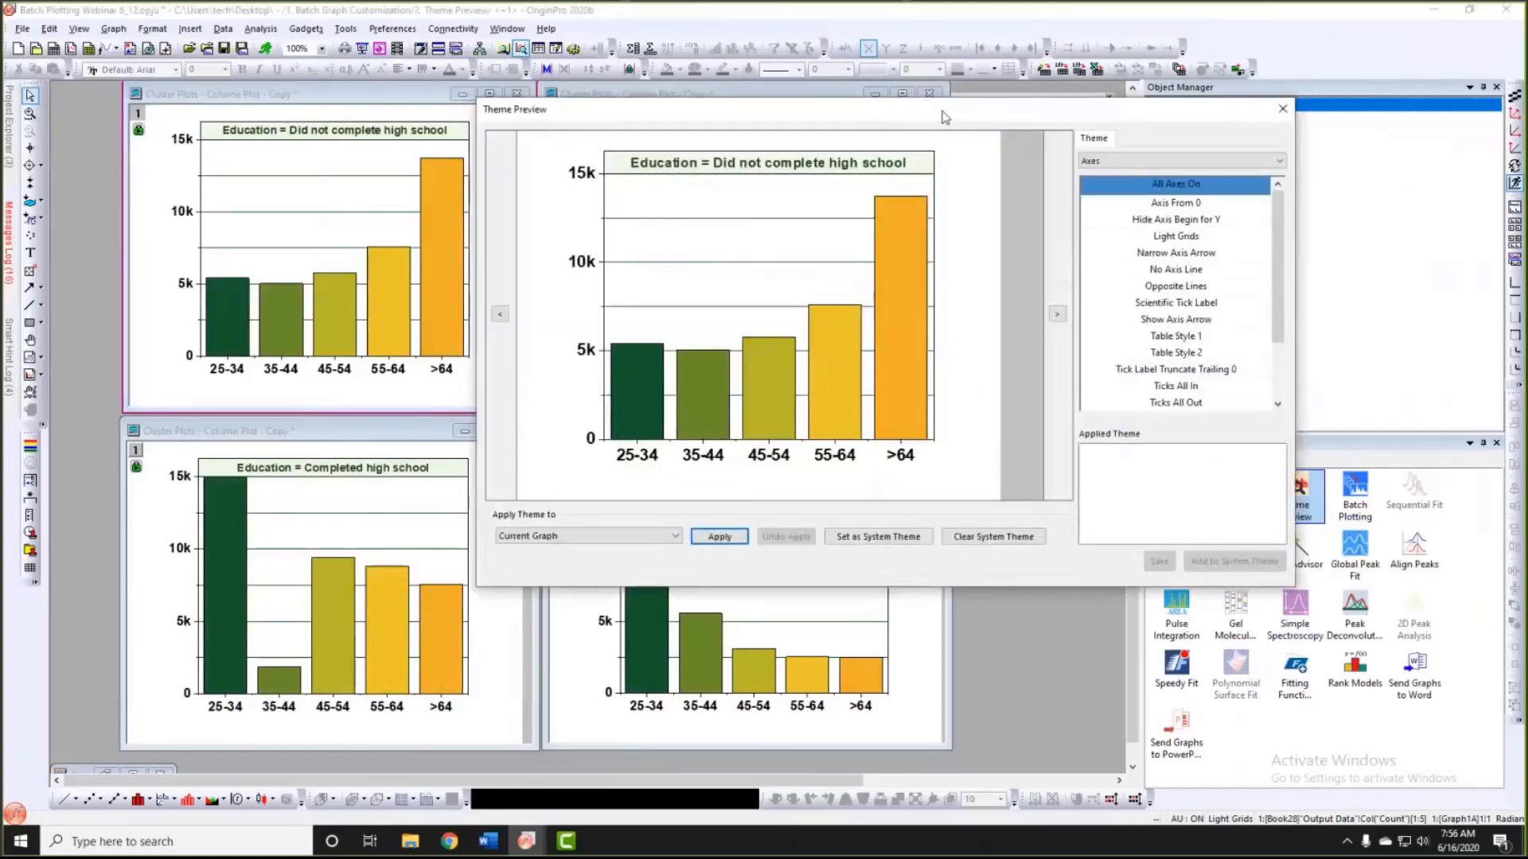
{"action": "left_click_drag", "start_coordinate": [927, 117], "coordinate": [943, 116]}
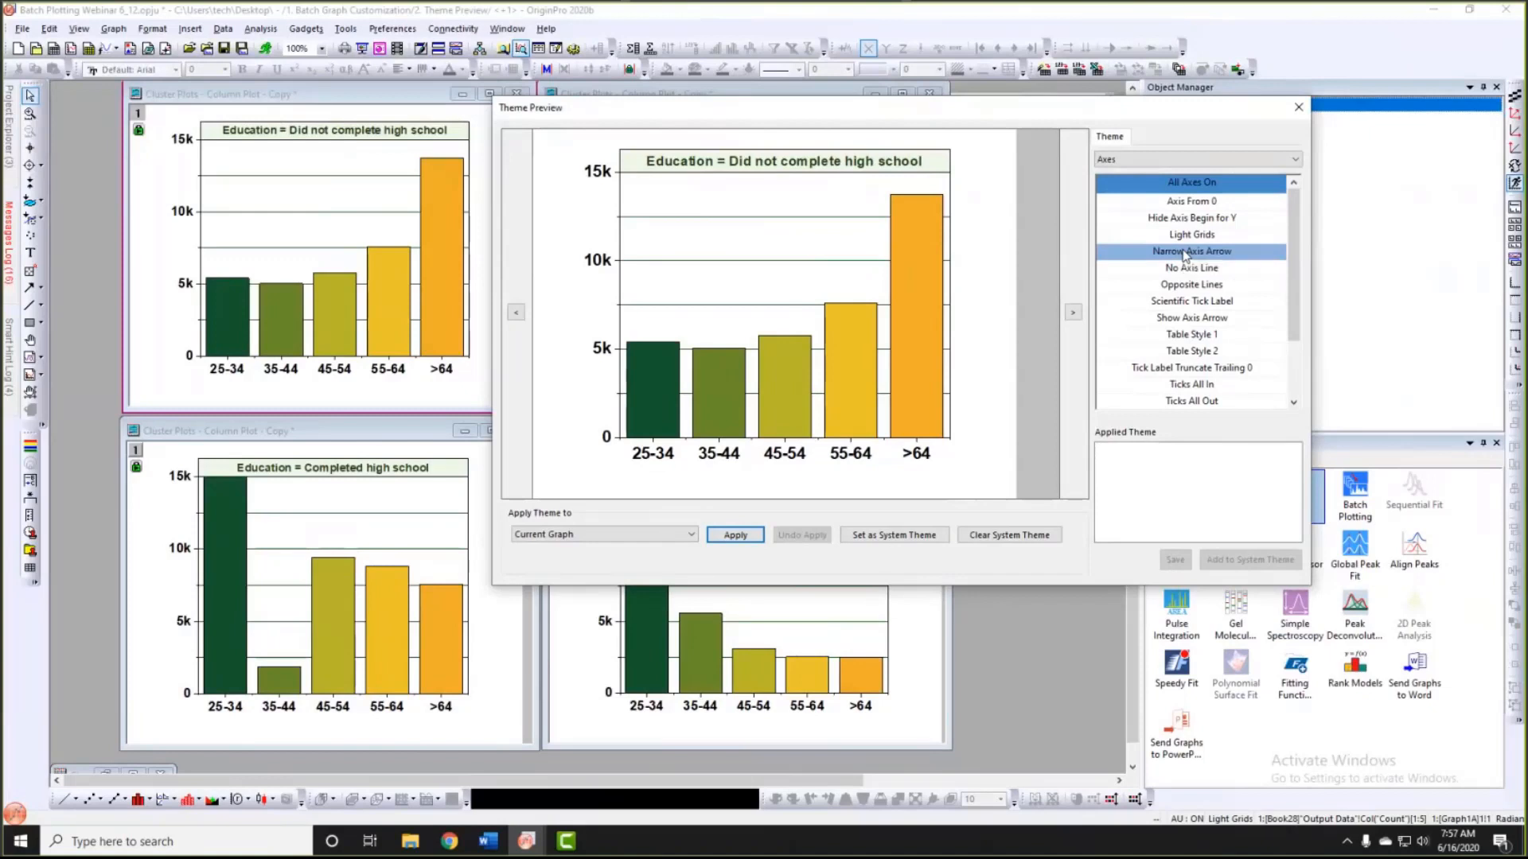
{"action": "left_click", "coordinate": [1186, 255]}
{"action": "left_click", "coordinate": [581, 538]}
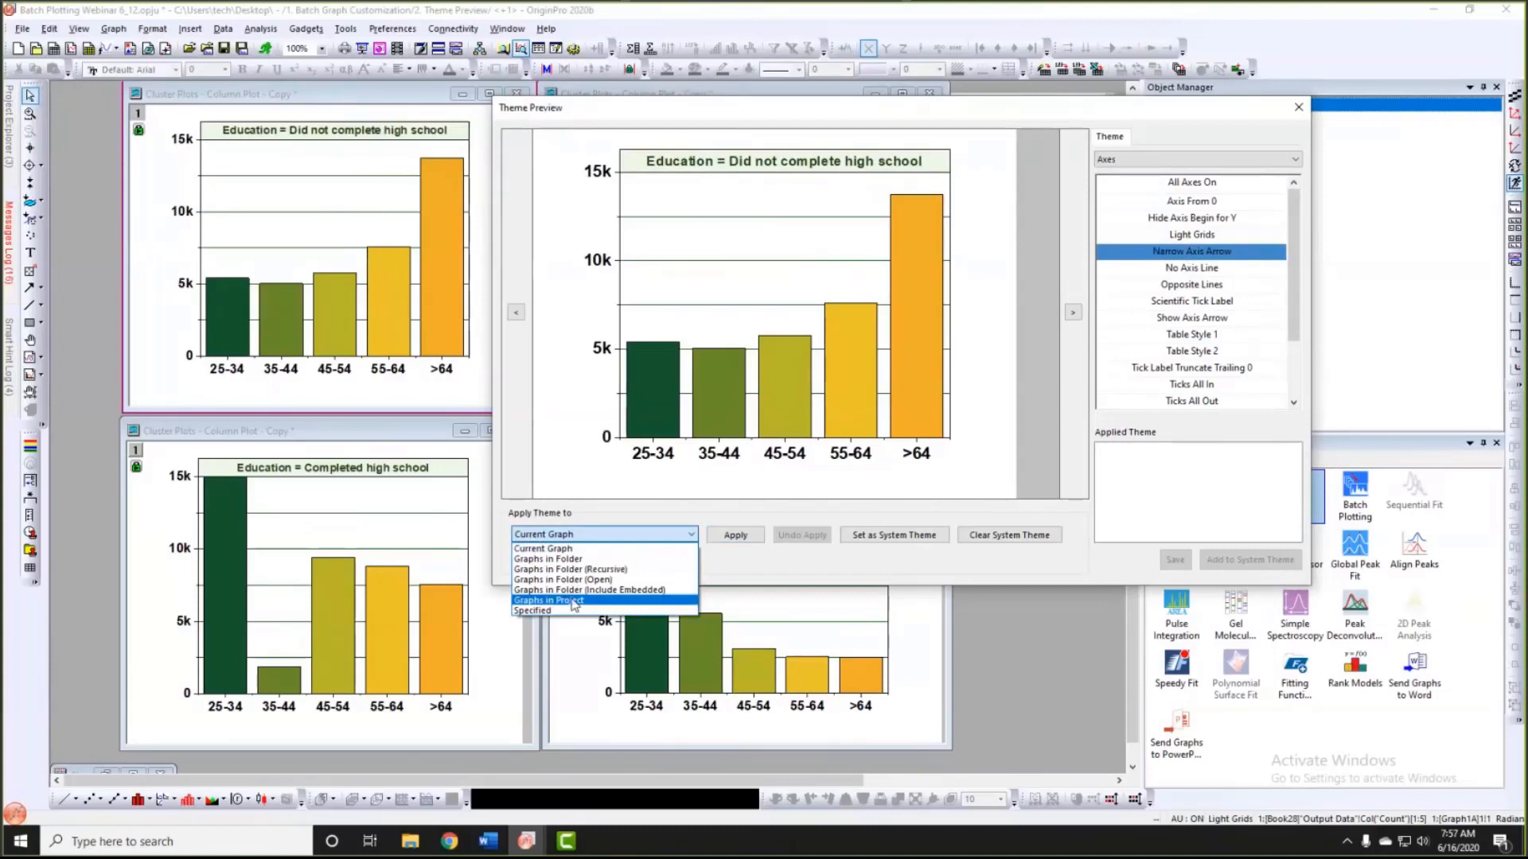
{"action": "left_click", "coordinate": [577, 561]}
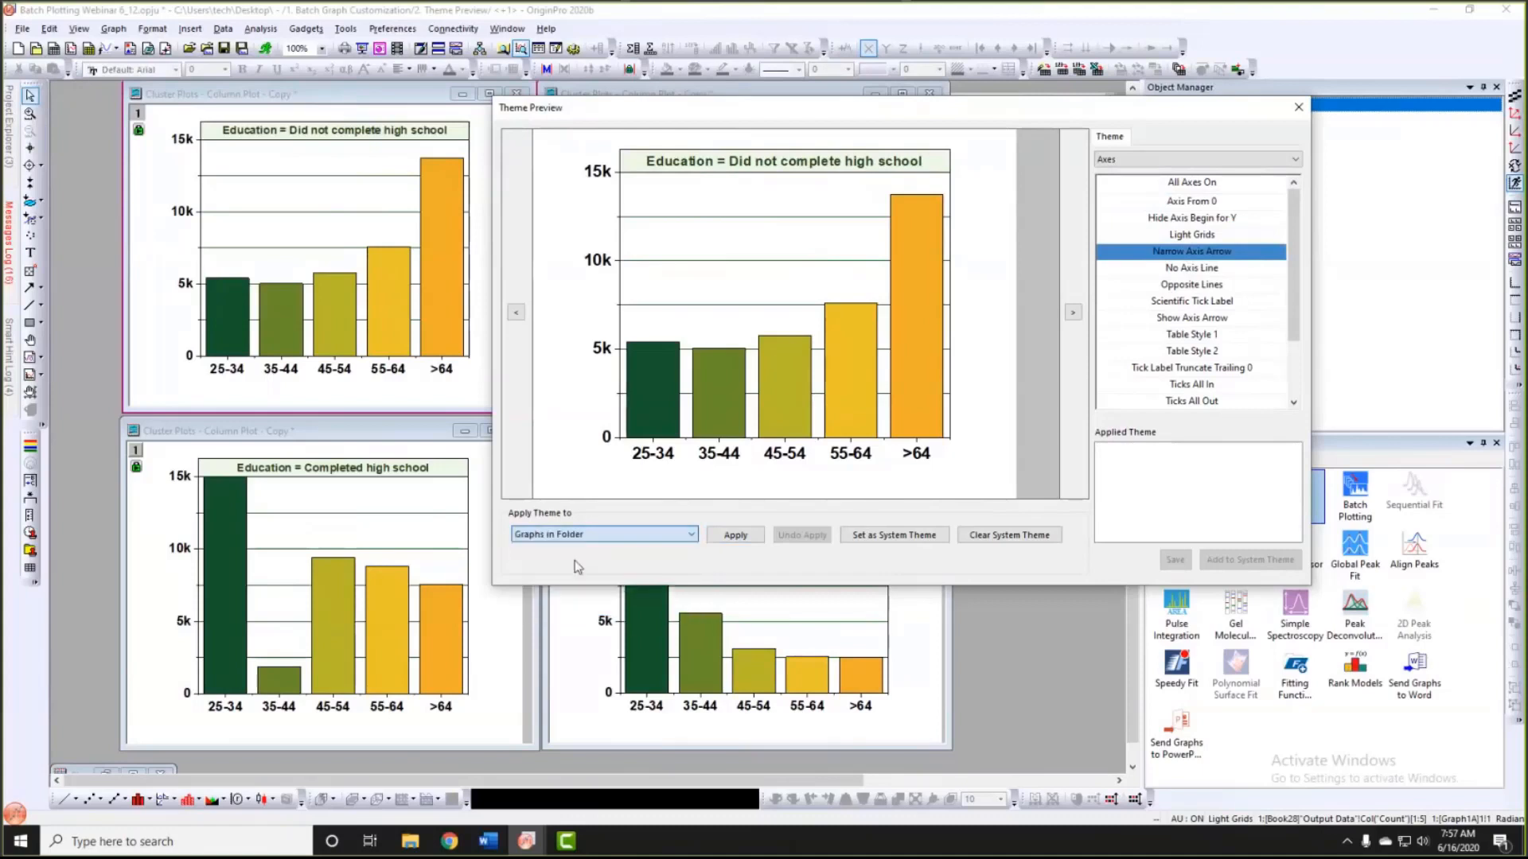
{"action": "left_click", "coordinate": [736, 536]}
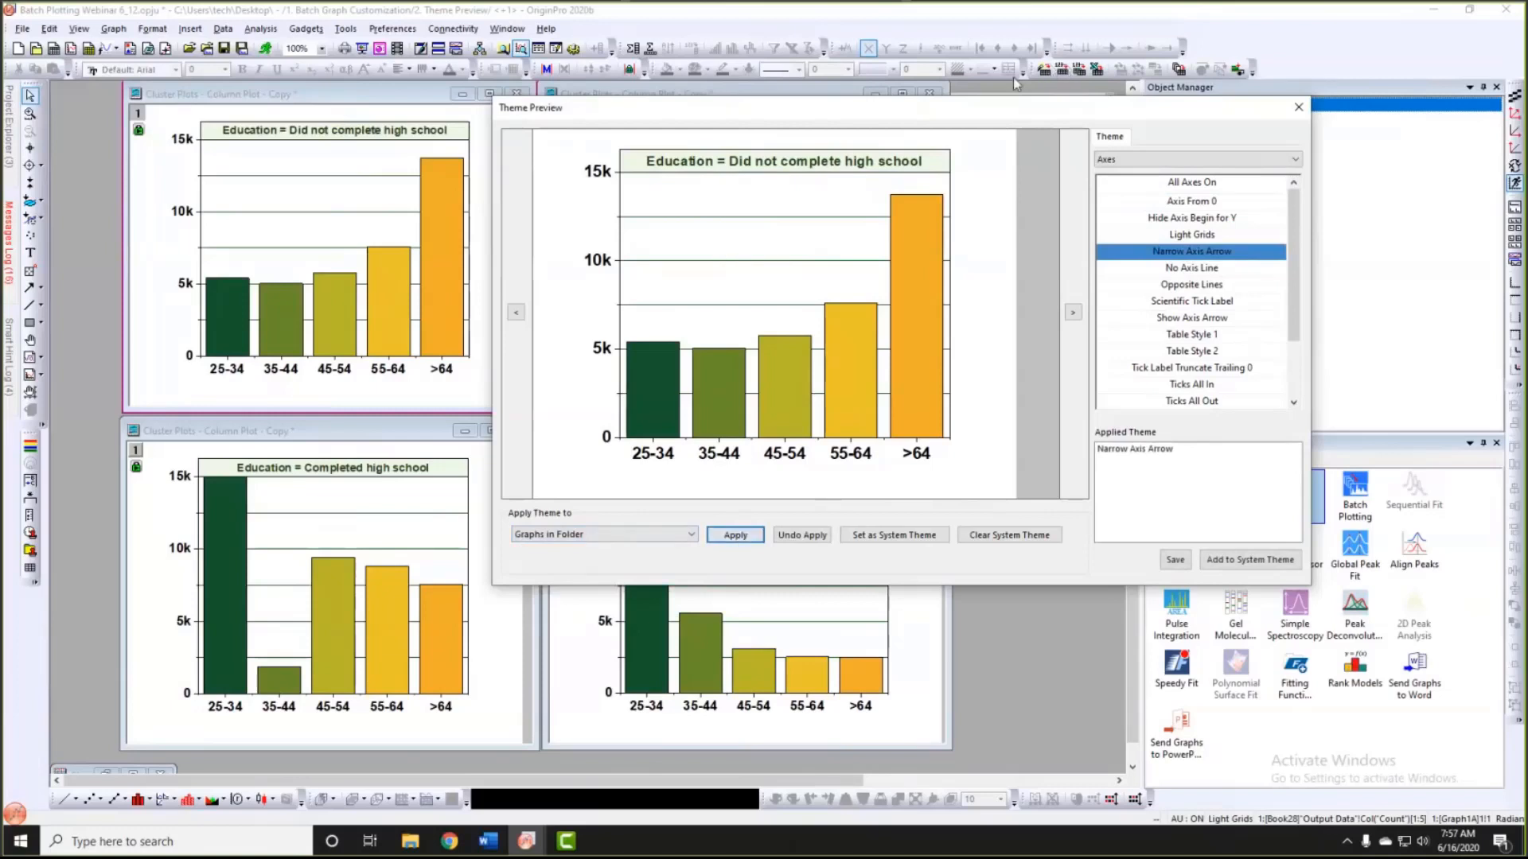
{"action": "left_click_drag", "start_coordinate": [724, 108], "coordinate": [1031, 58]}
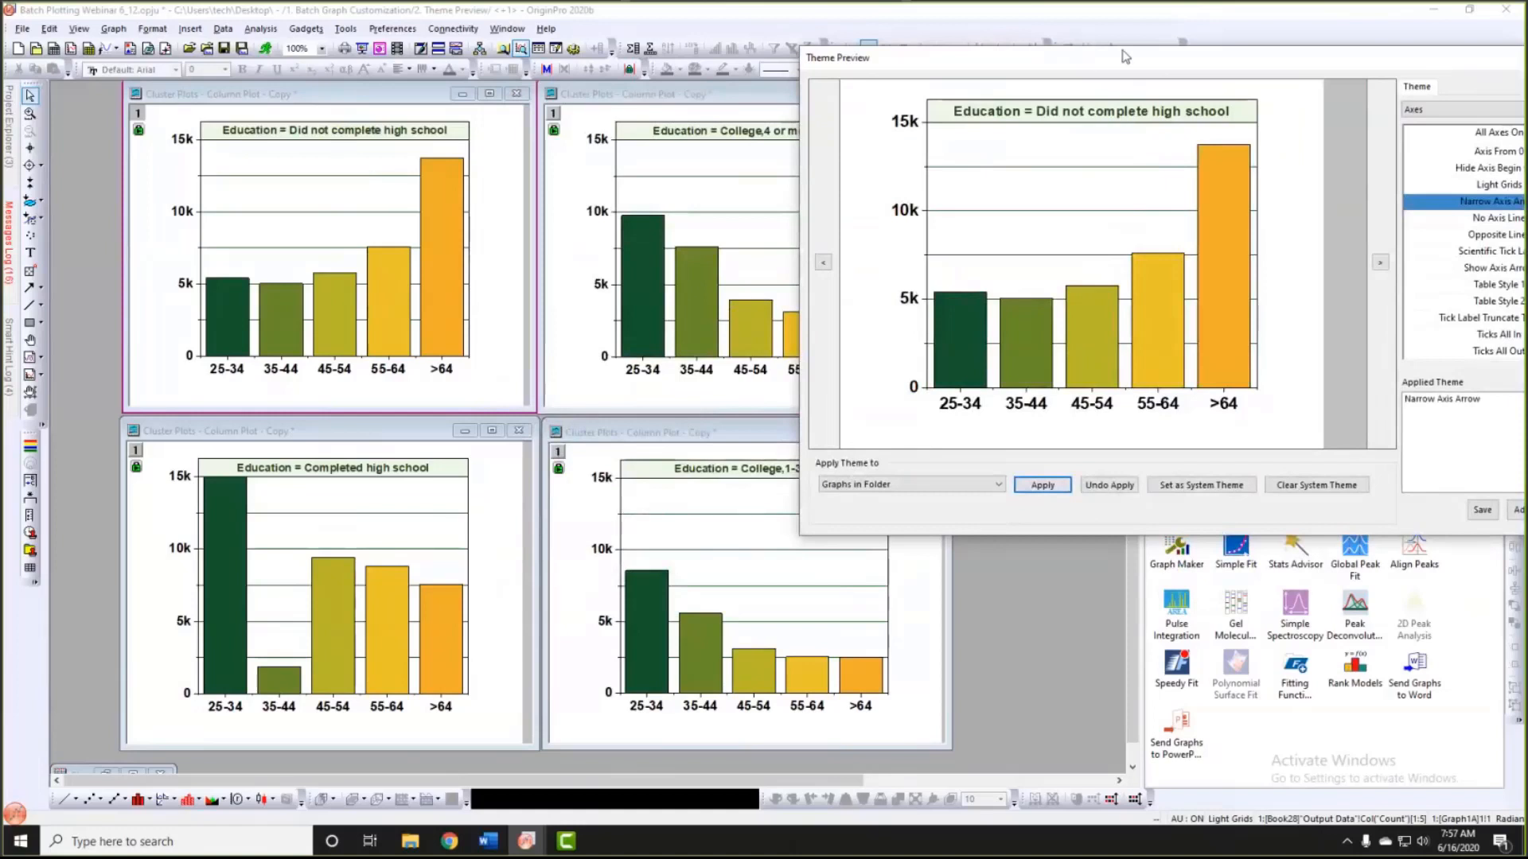
{"action": "left_click_drag", "start_coordinate": [1125, 56], "coordinate": [879, 77]}
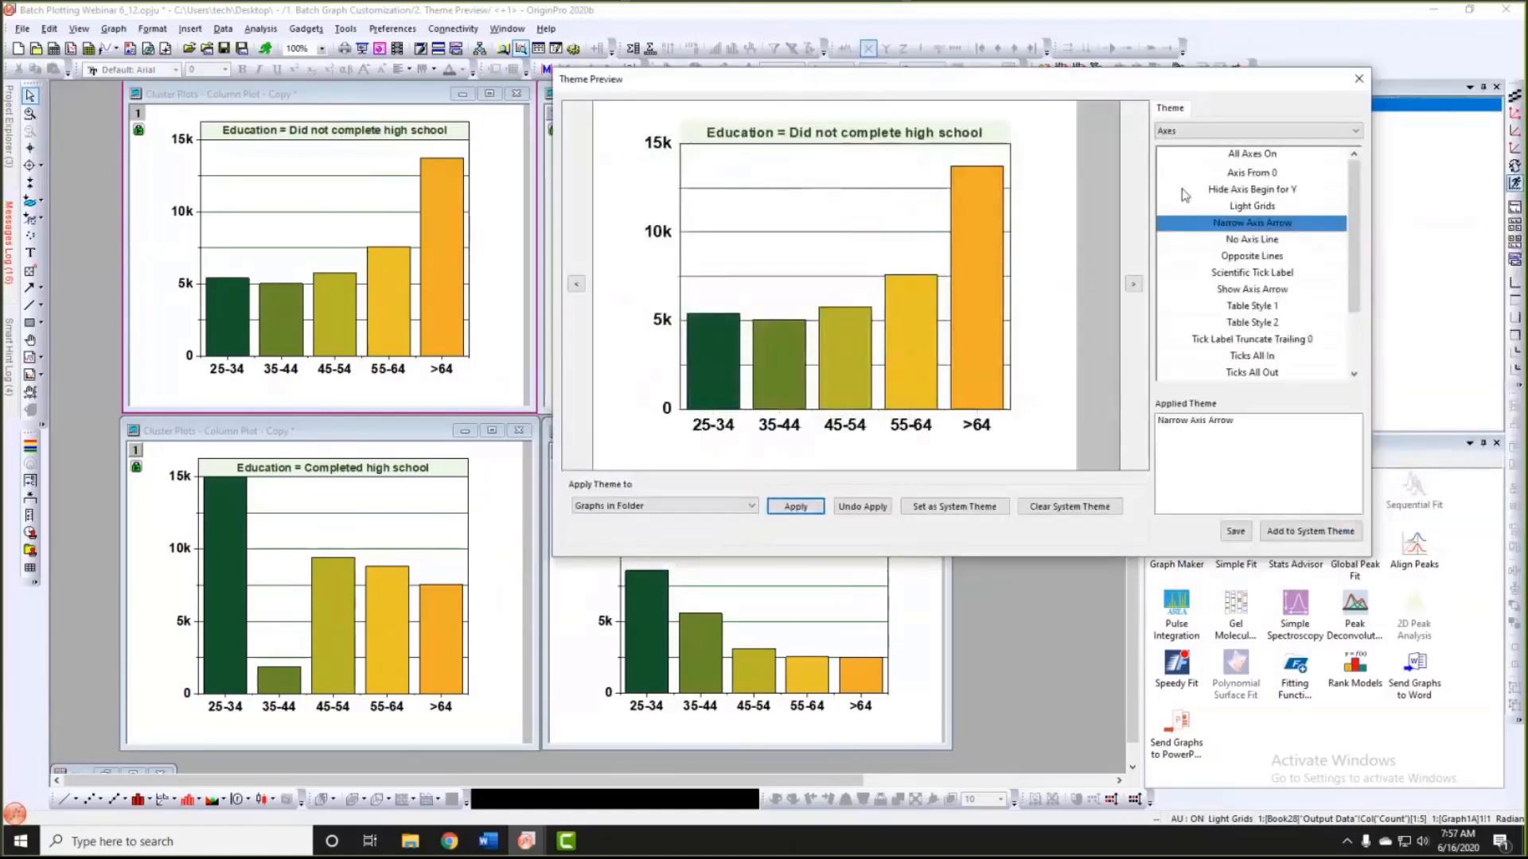
Step: Show the Custom theme category in Theme Preview and close the dialog
{"action": "left_click", "coordinate": [1216, 137]}
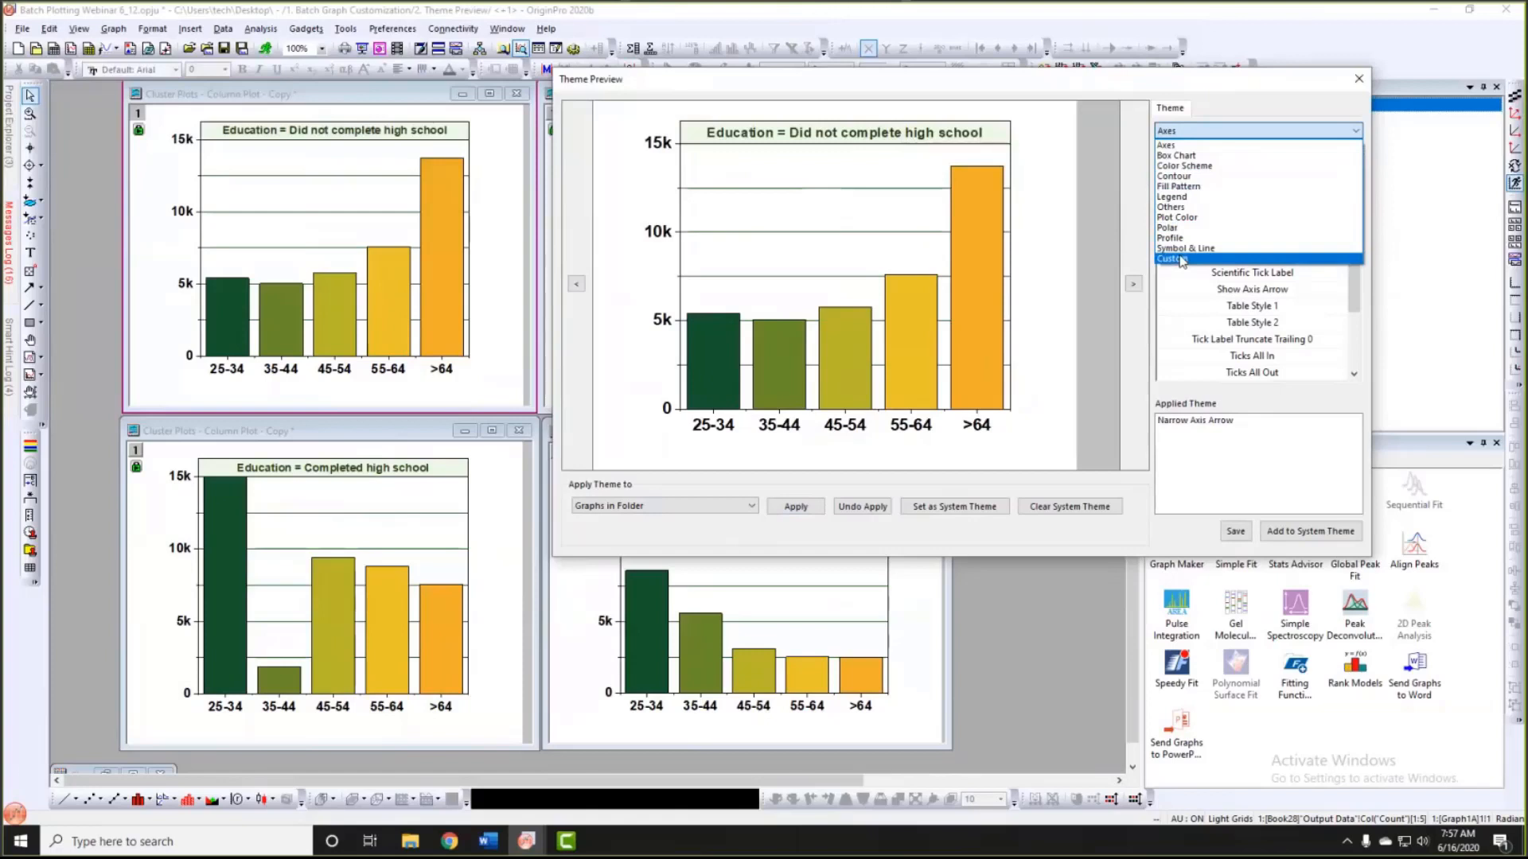
{"action": "left_click", "coordinate": [1181, 259]}
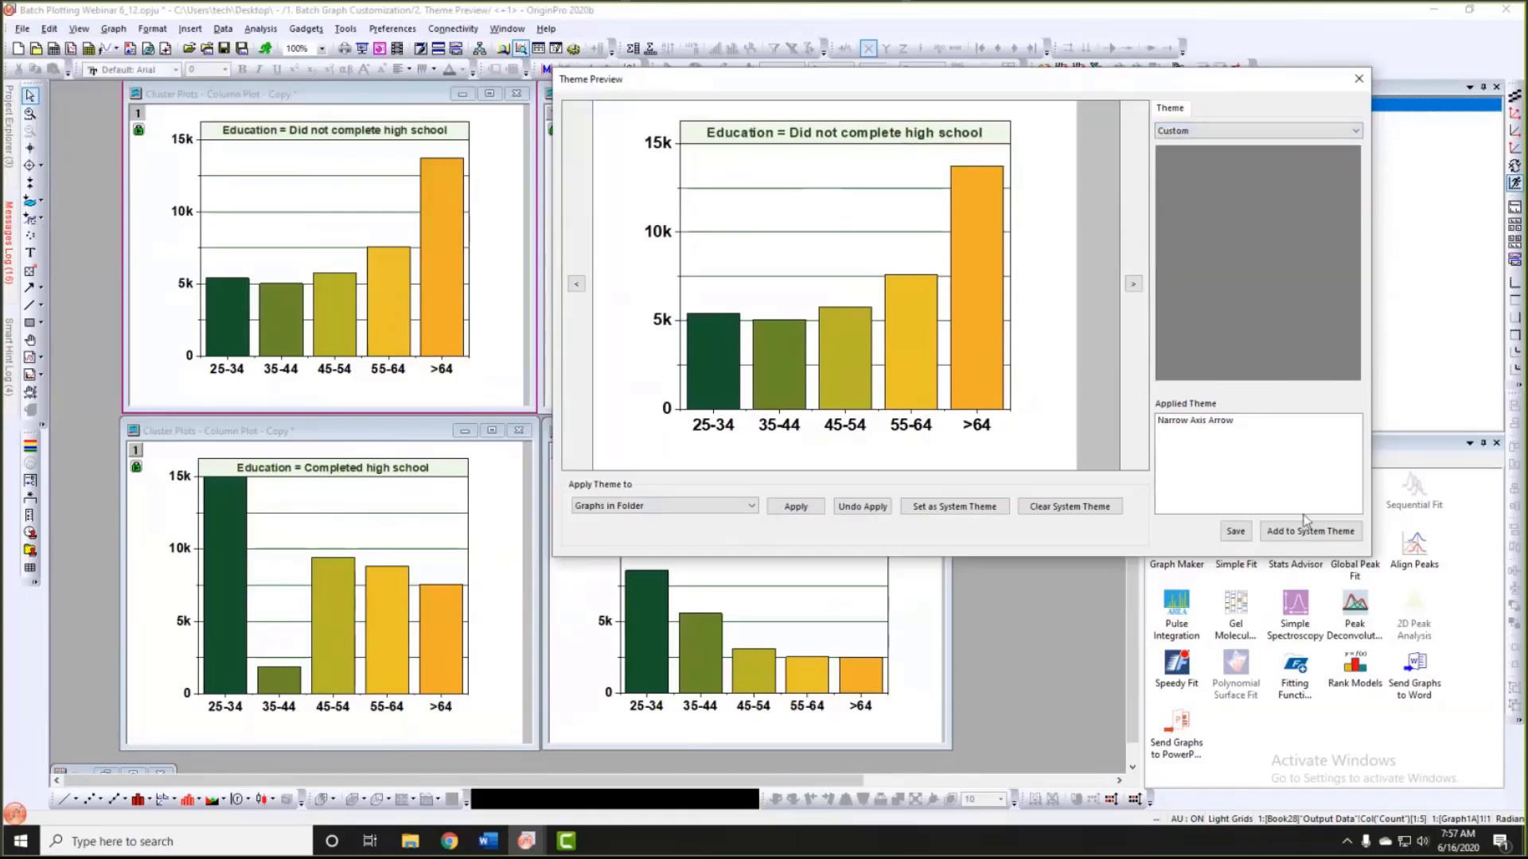
{"action": "left_click", "coordinate": [1360, 80]}
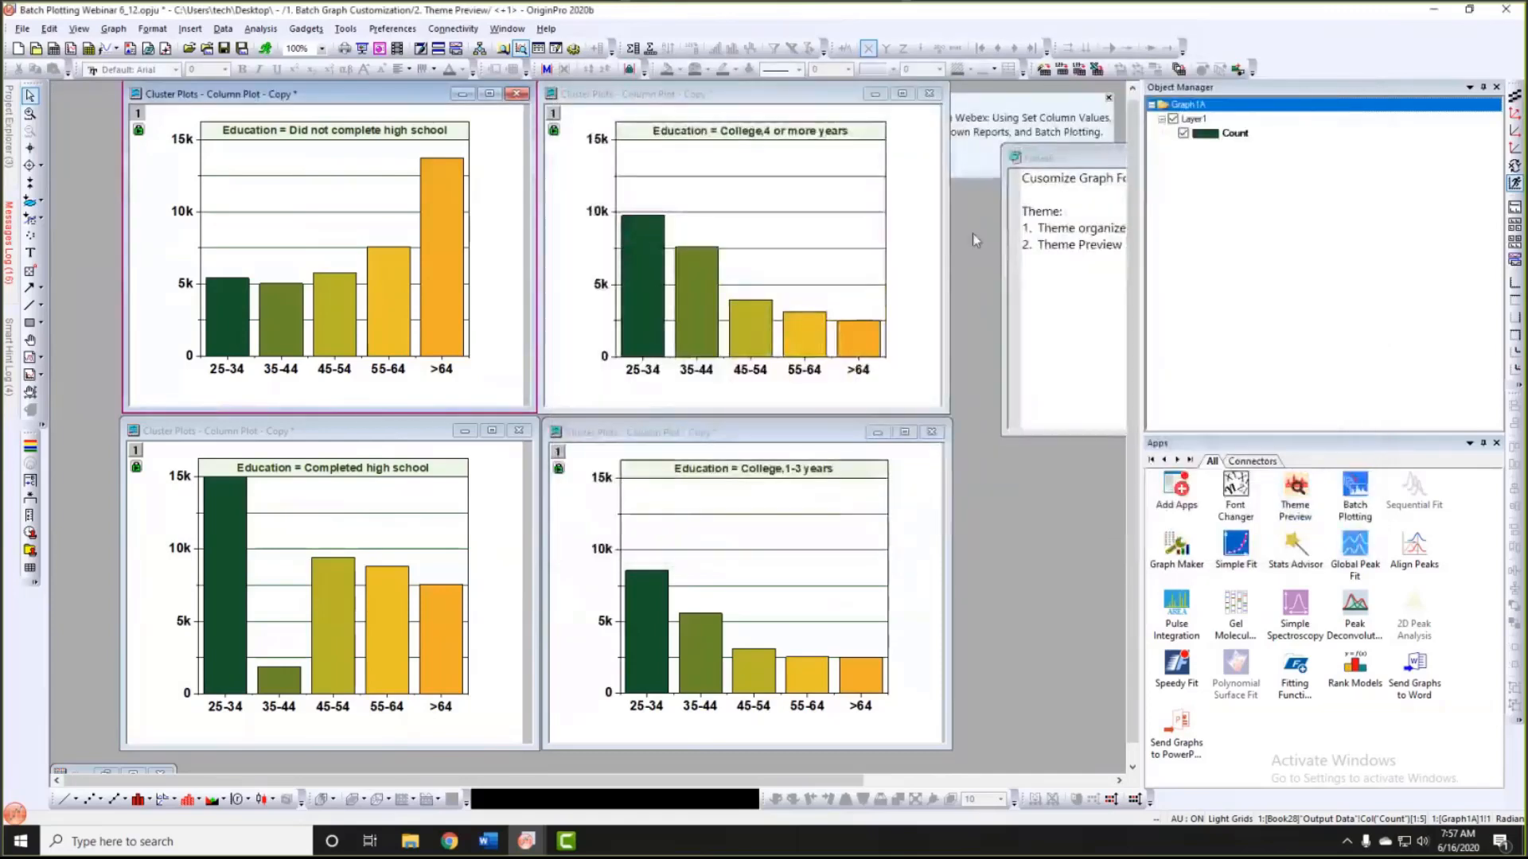
Step: Open the project folder "3. Fitted Curve on Multiple Curves" and enlarge the automobile workbook window to show more rows
{"action": "mouse_move", "coordinate": [8, 160]}
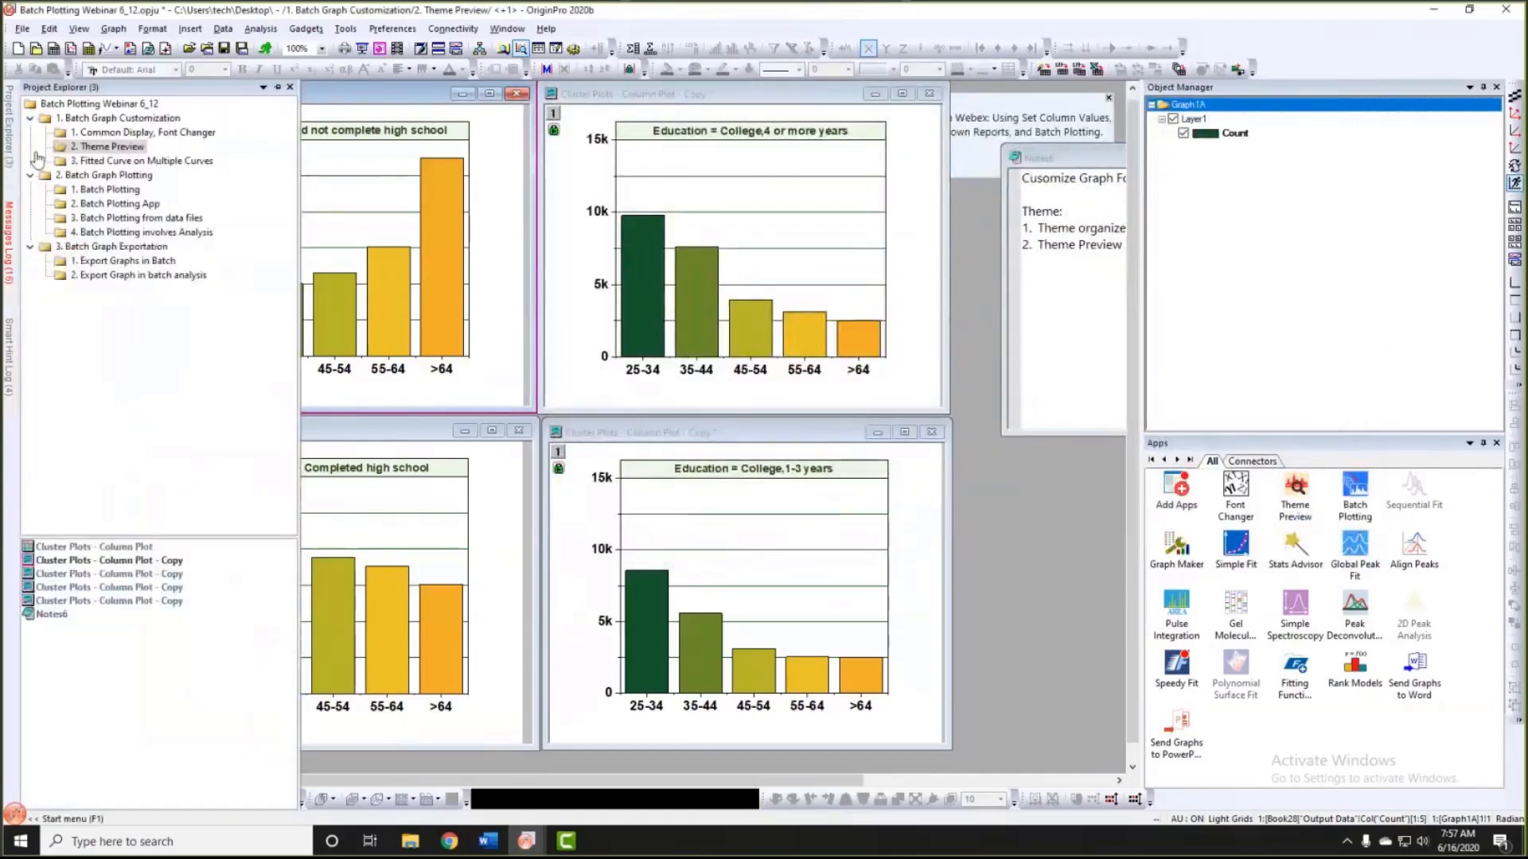
{"action": "left_click", "coordinate": [86, 162]}
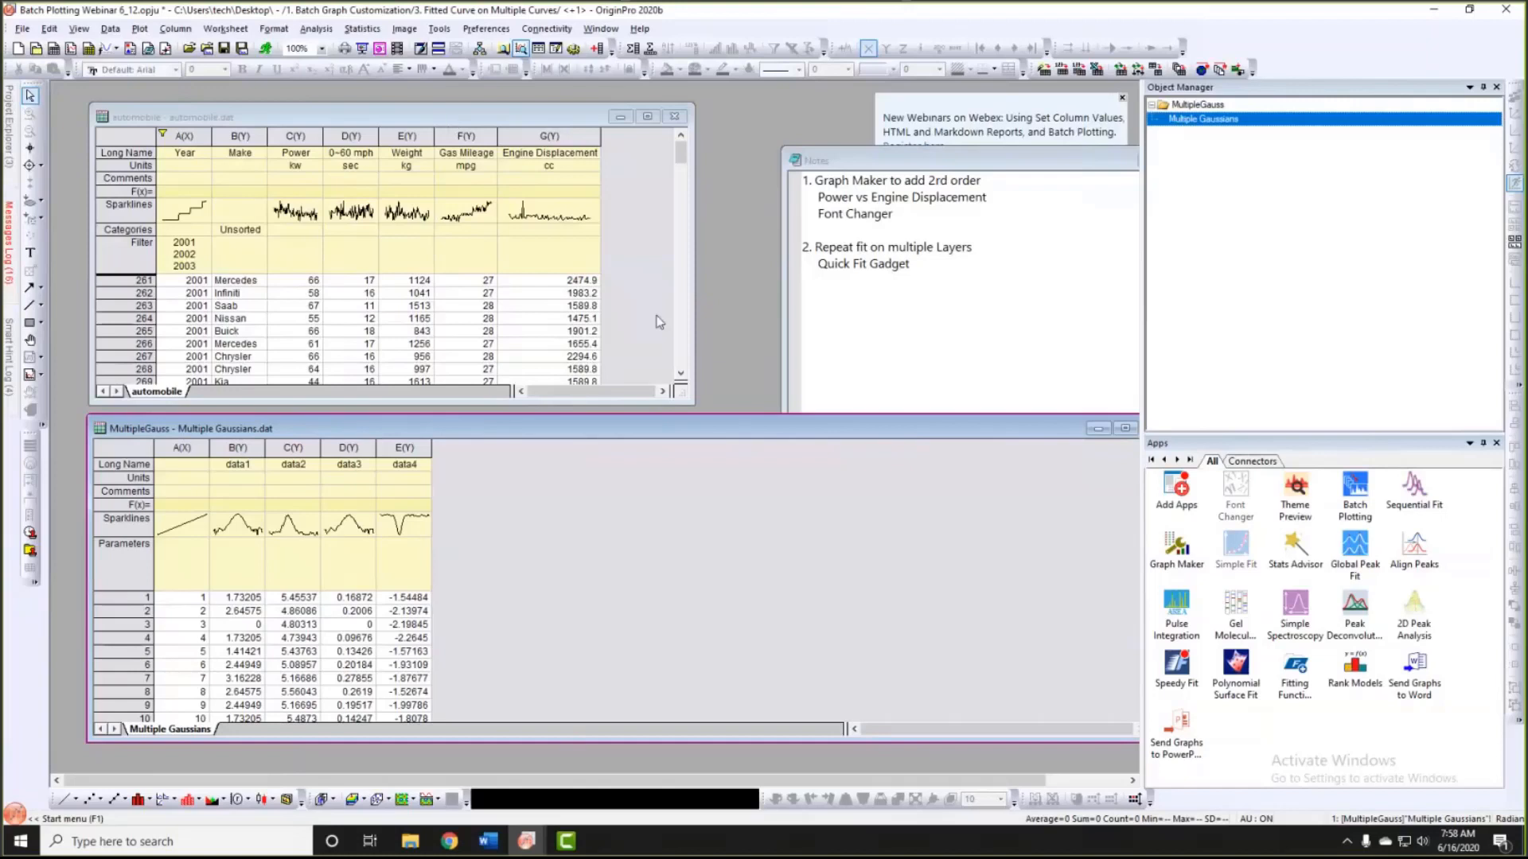
{"action": "left_click", "coordinate": [449, 120]}
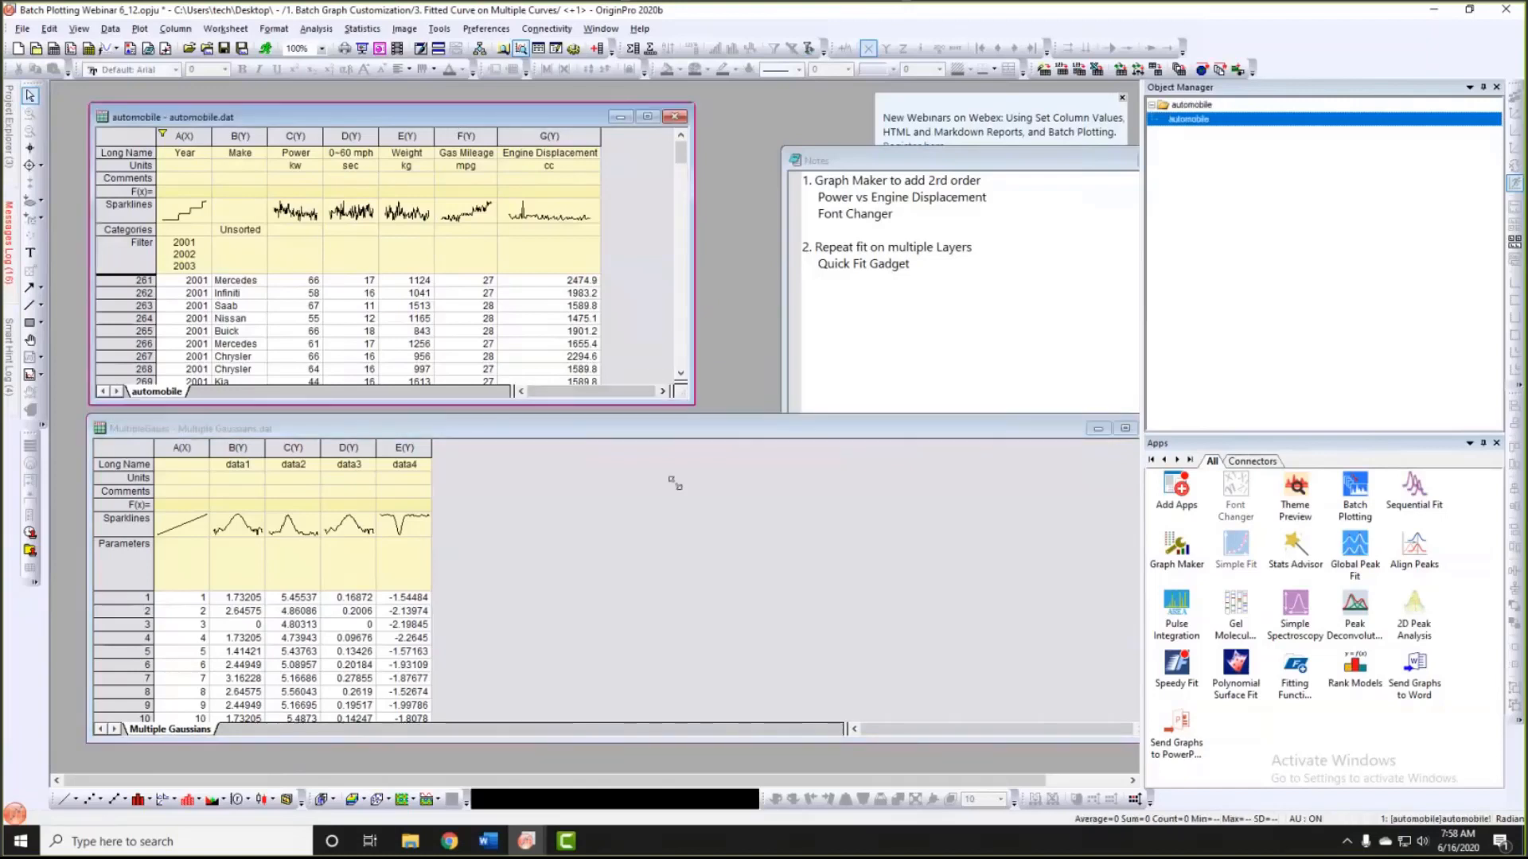
{"action": "left_click_drag", "start_coordinate": [691, 402], "coordinate": [734, 683]}
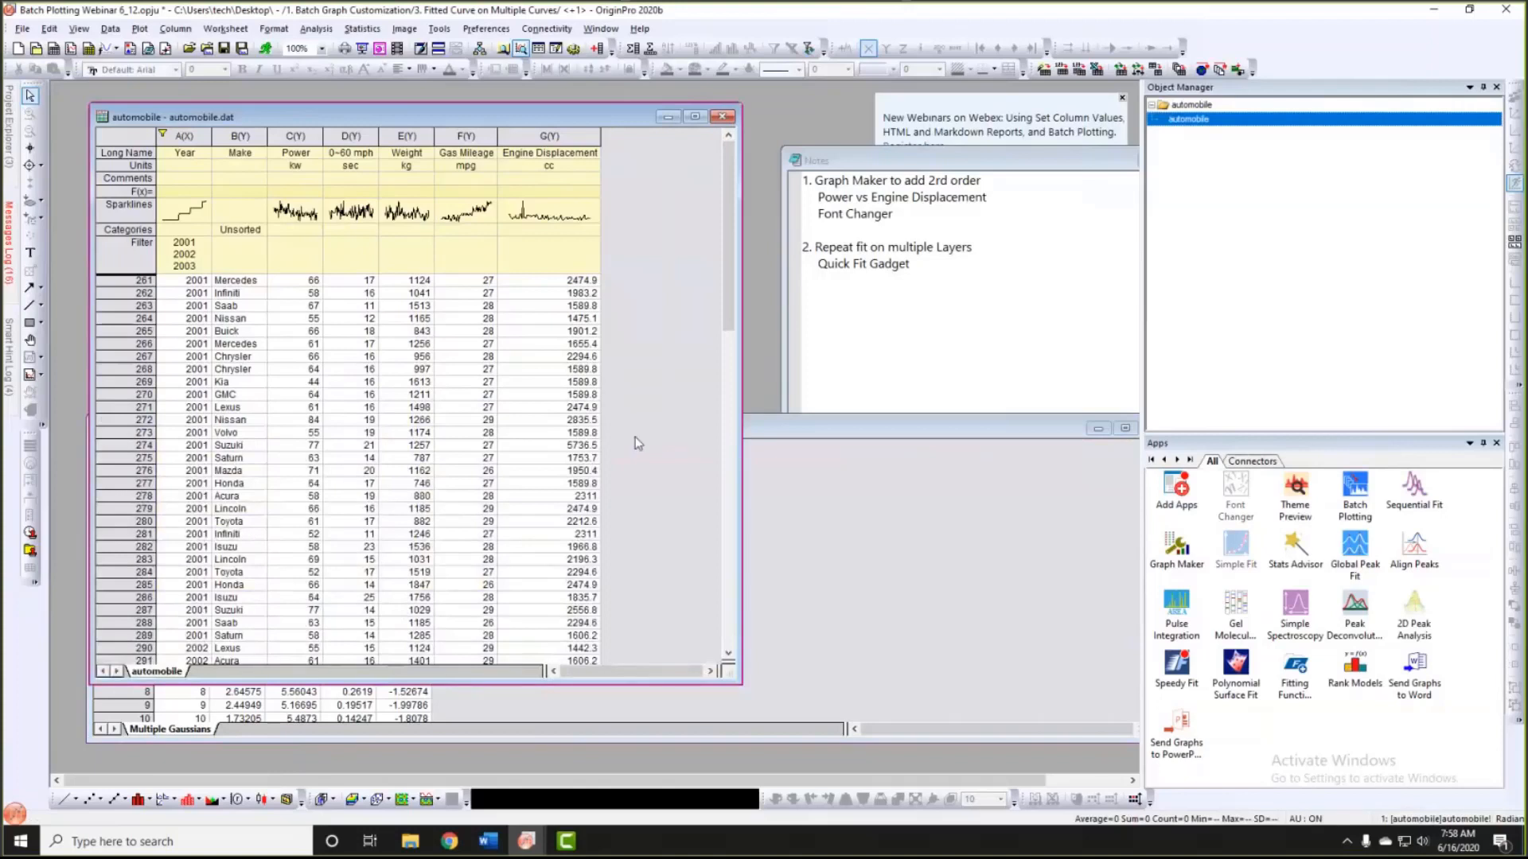
Step: Examine row 261 and the Power and Engine Displacement columns of the automobile worksheet
{"action": "left_click", "coordinate": [137, 281]}
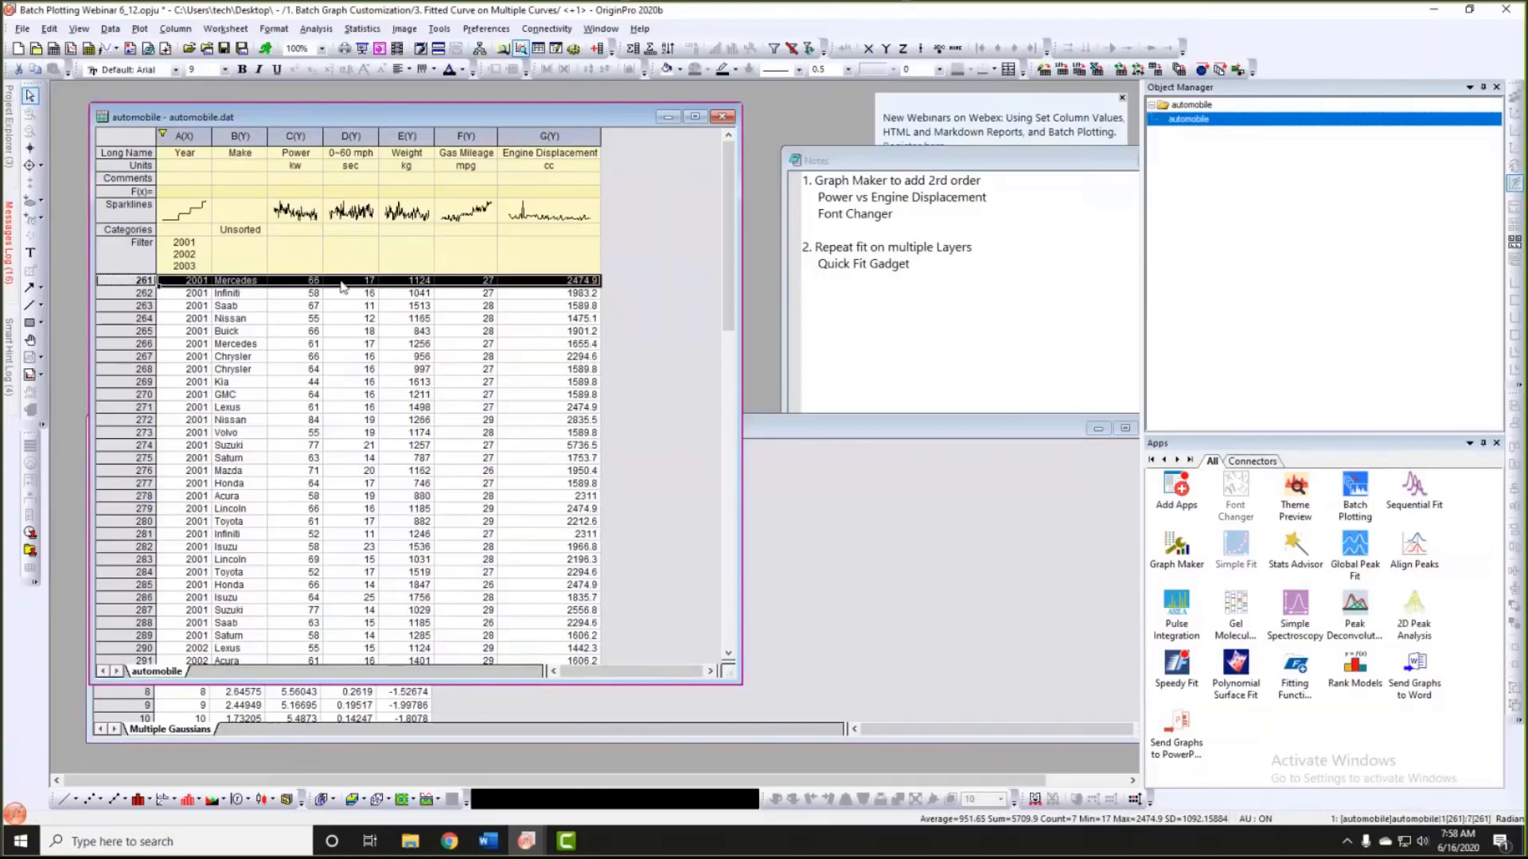
{"action": "left_click", "coordinate": [707, 223]}
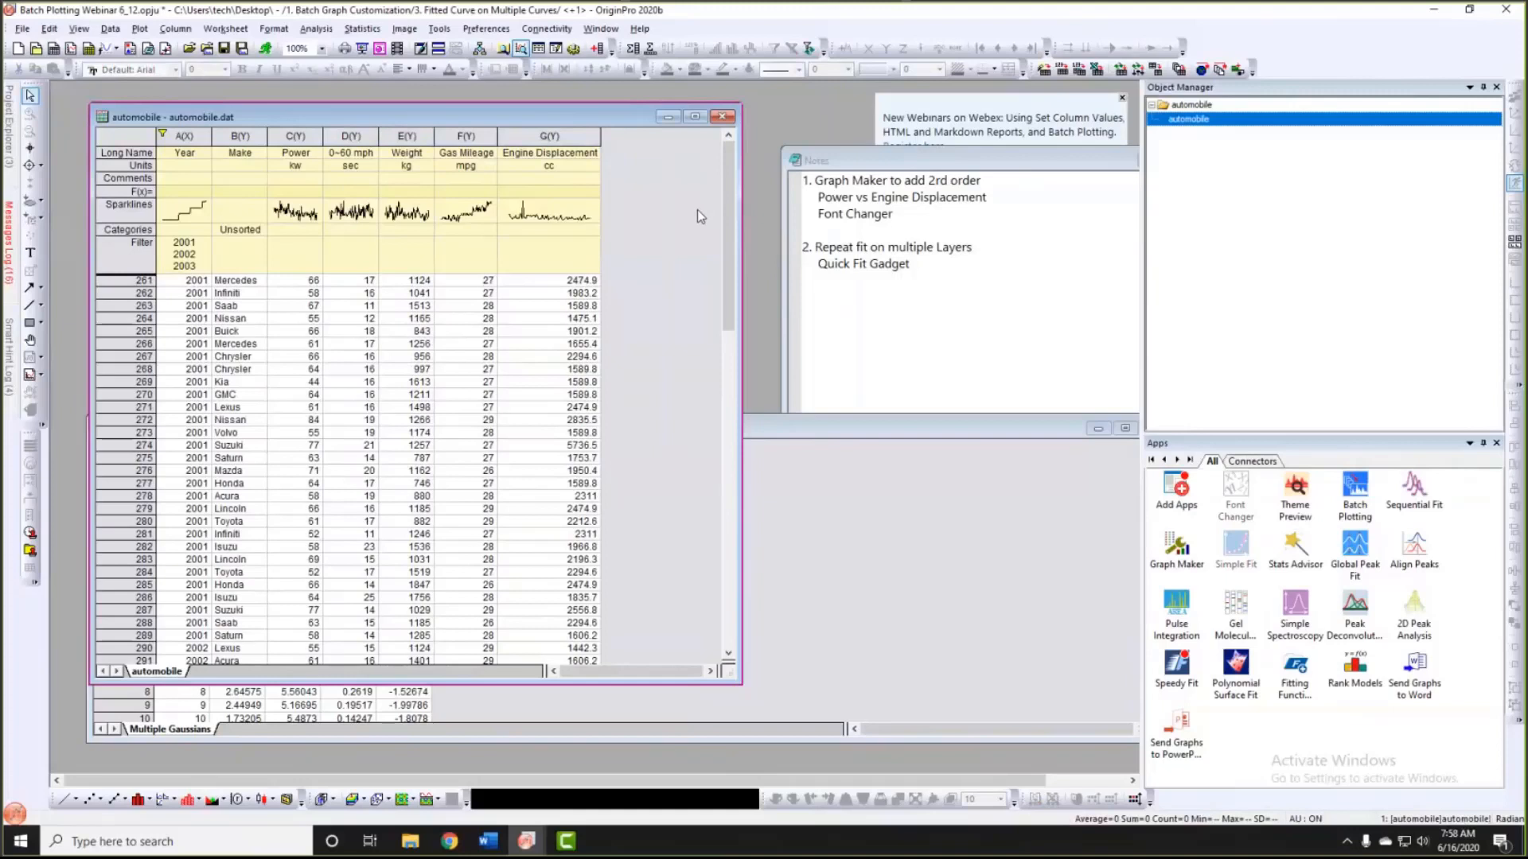
{"action": "left_click", "coordinate": [314, 136]}
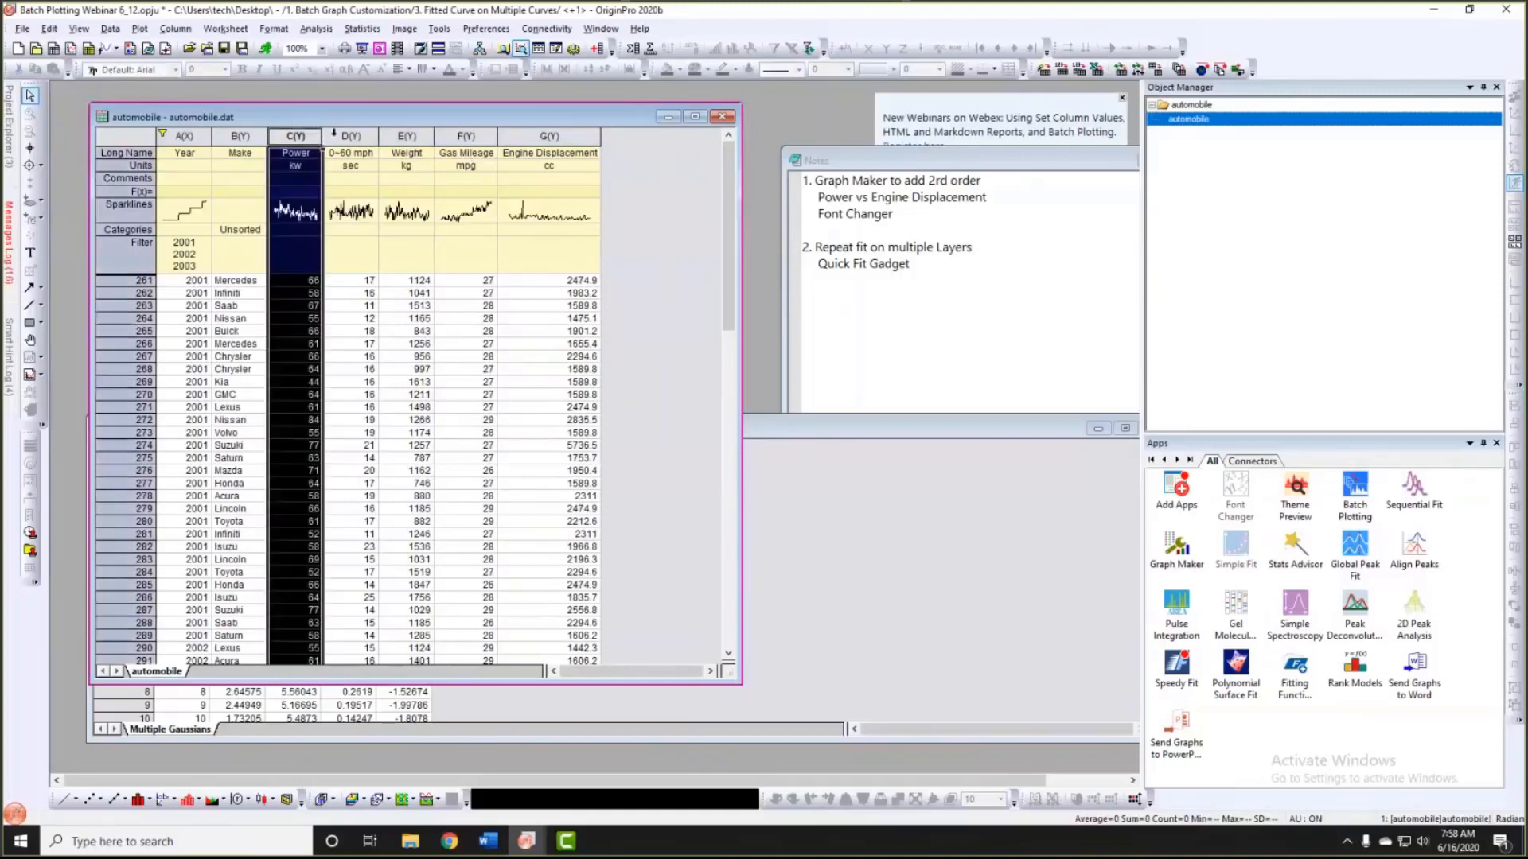
{"action": "left_click", "coordinate": [555, 137]}
{"action": "left_click", "coordinate": [223, 179]}
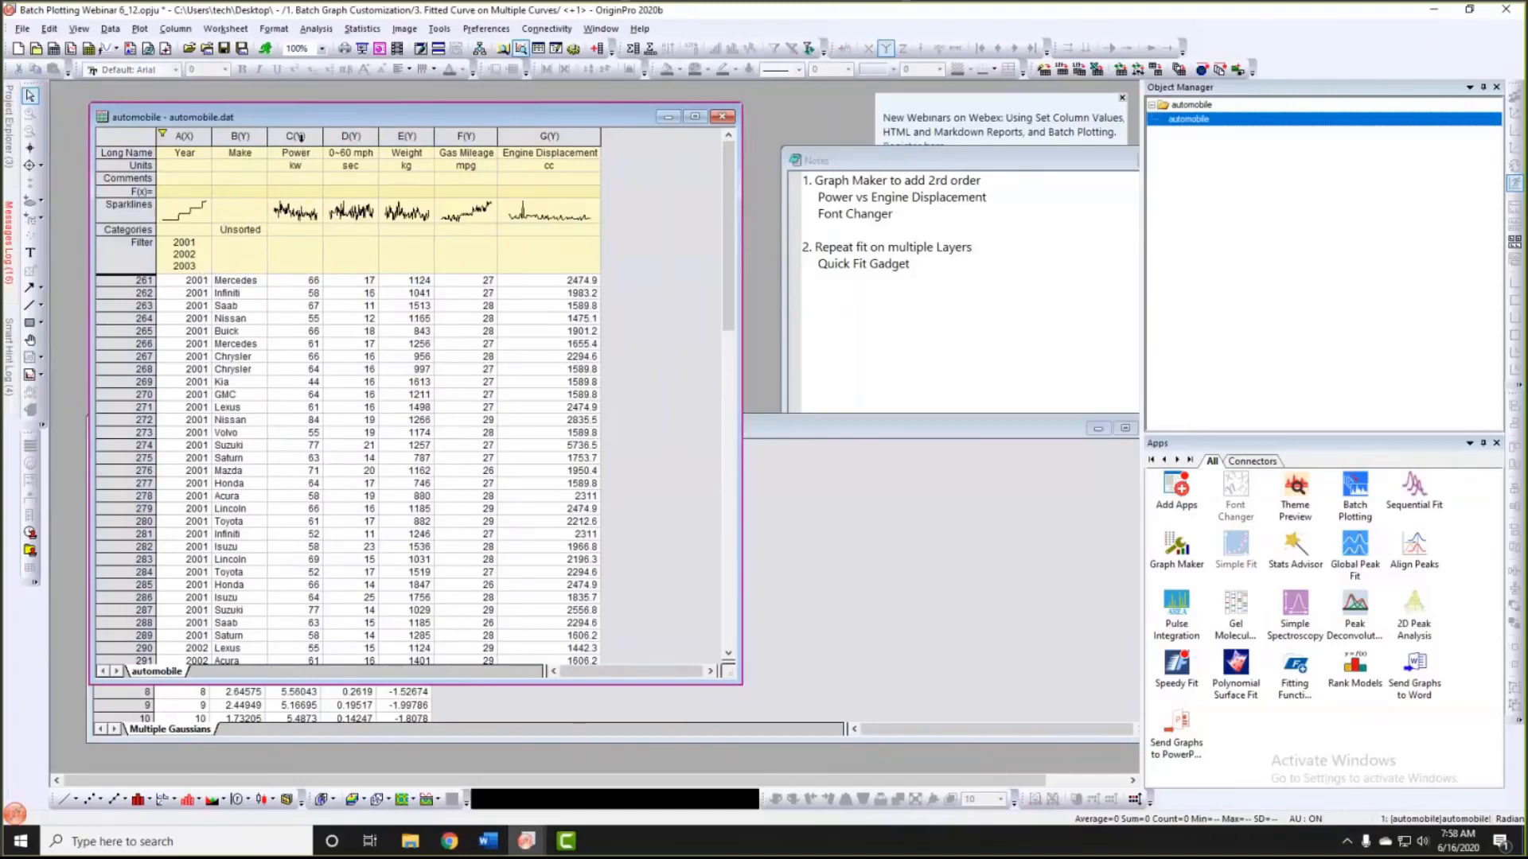
Step: Open Graph Maker for the automobile worksheet and plot a scatter with Power as X and Engine Displacement as Y
{"action": "left_click_drag", "start_coordinate": [305, 108], "coordinate": [299, 100]}
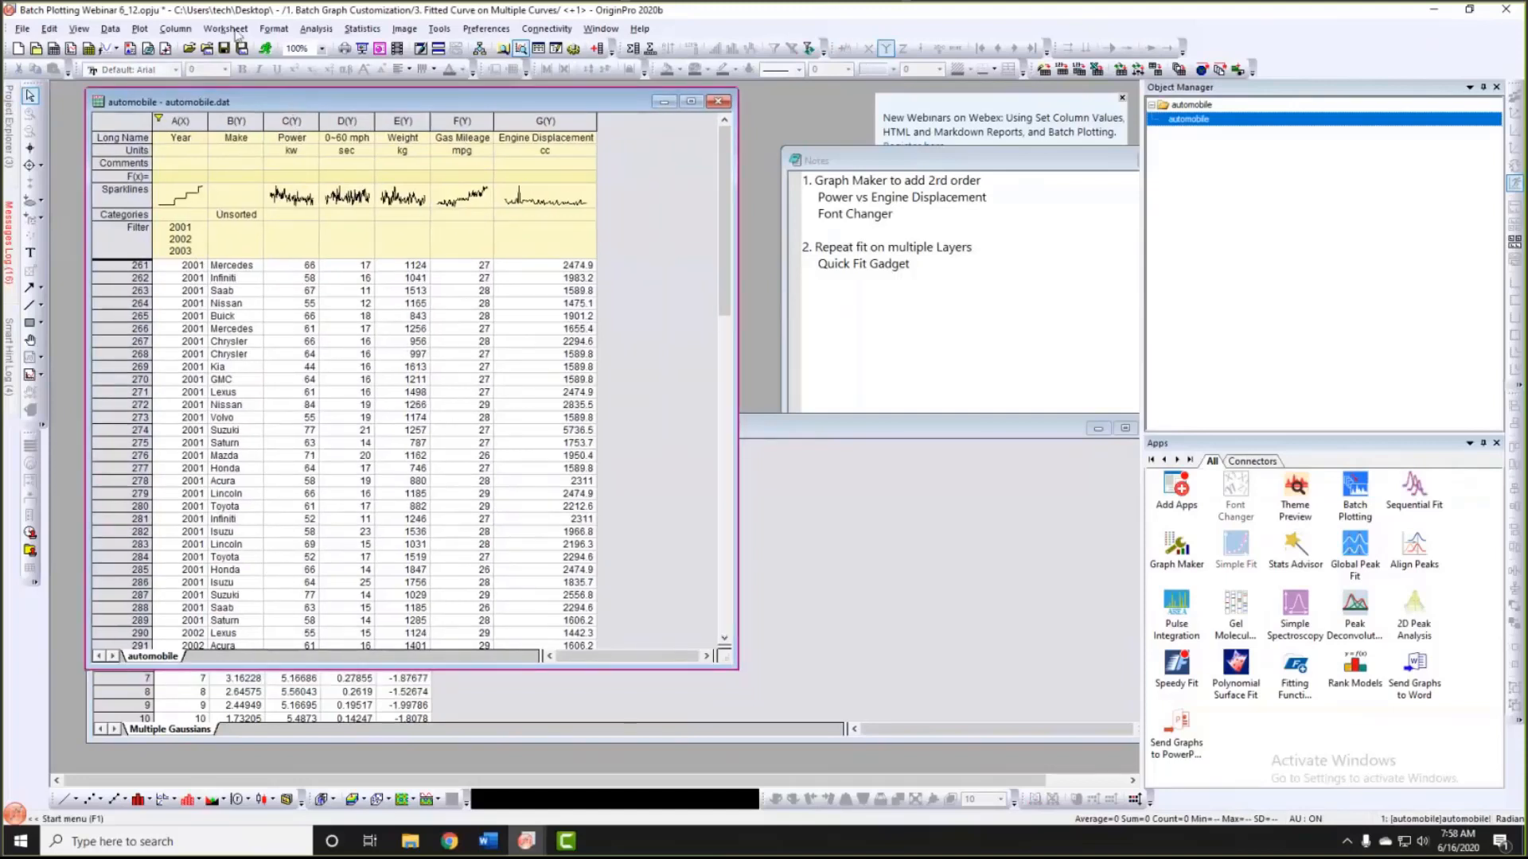
{"action": "left_click", "coordinate": [142, 29]}
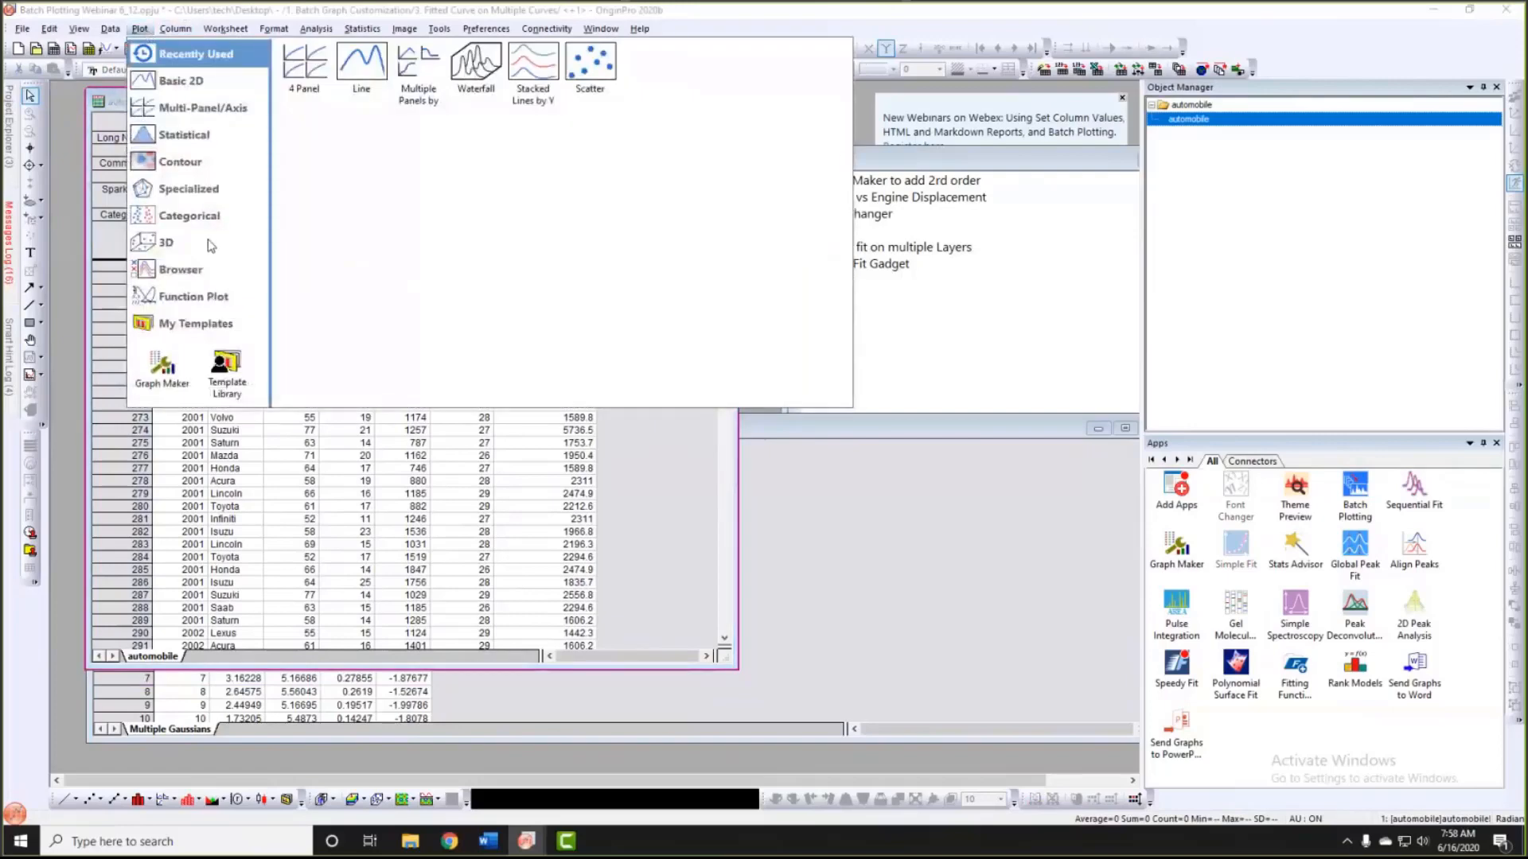
{"action": "left_click", "coordinate": [164, 365]}
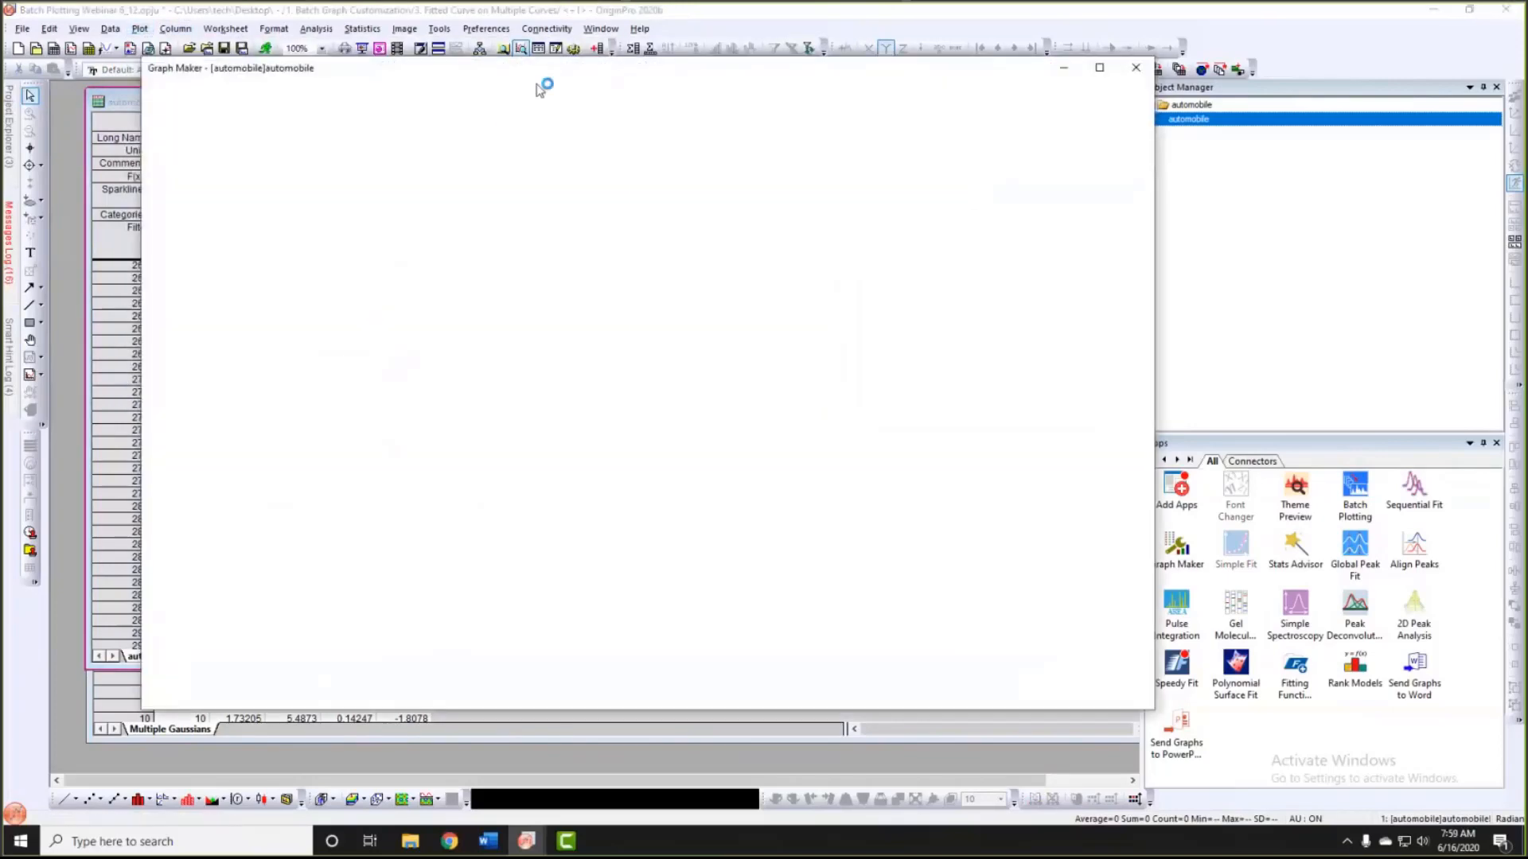
{"action": "left_click_drag", "start_coordinate": [546, 75], "coordinate": [670, 86]}
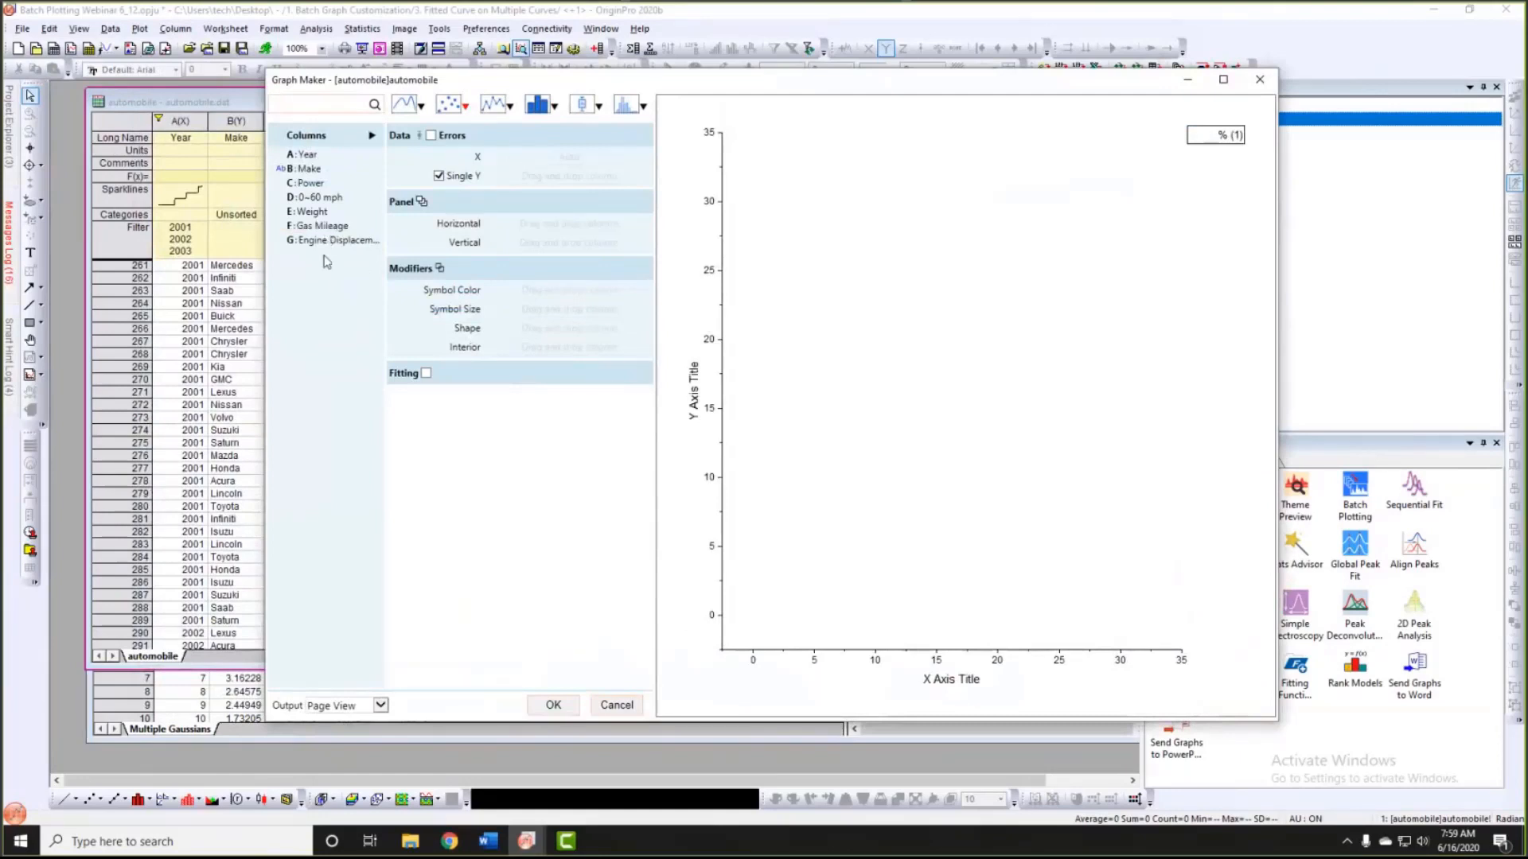
{"action": "left_click_drag", "start_coordinate": [322, 183], "coordinate": [533, 160]}
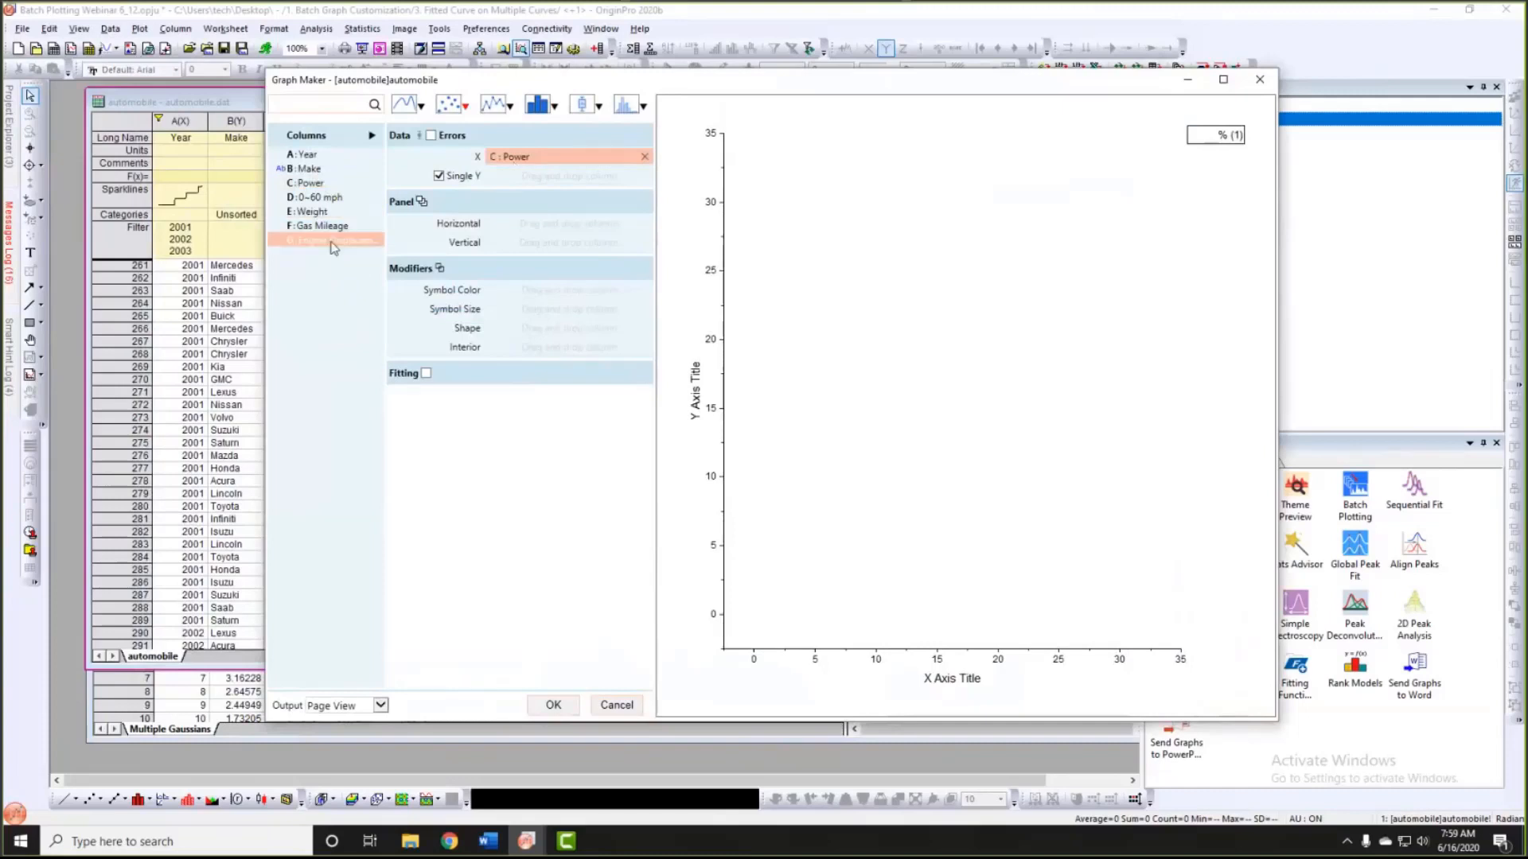
{"action": "left_click_drag", "start_coordinate": [333, 246], "coordinate": [557, 175]}
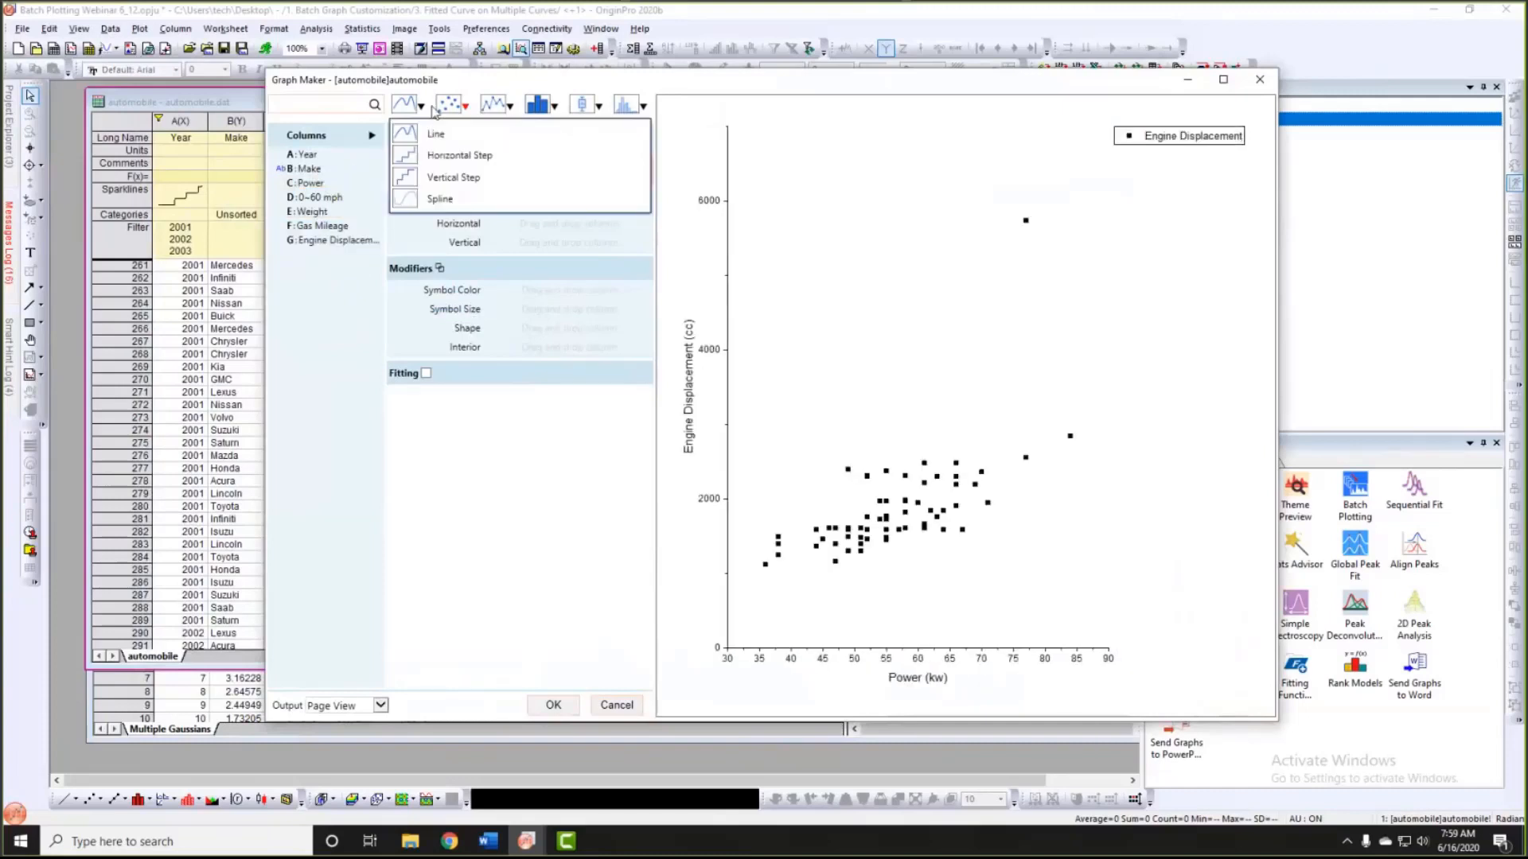
Step: Split the scatter plot into vertical panels by Year and widen the Graph Maker dialog
{"action": "mouse_move", "coordinate": [624, 105]}
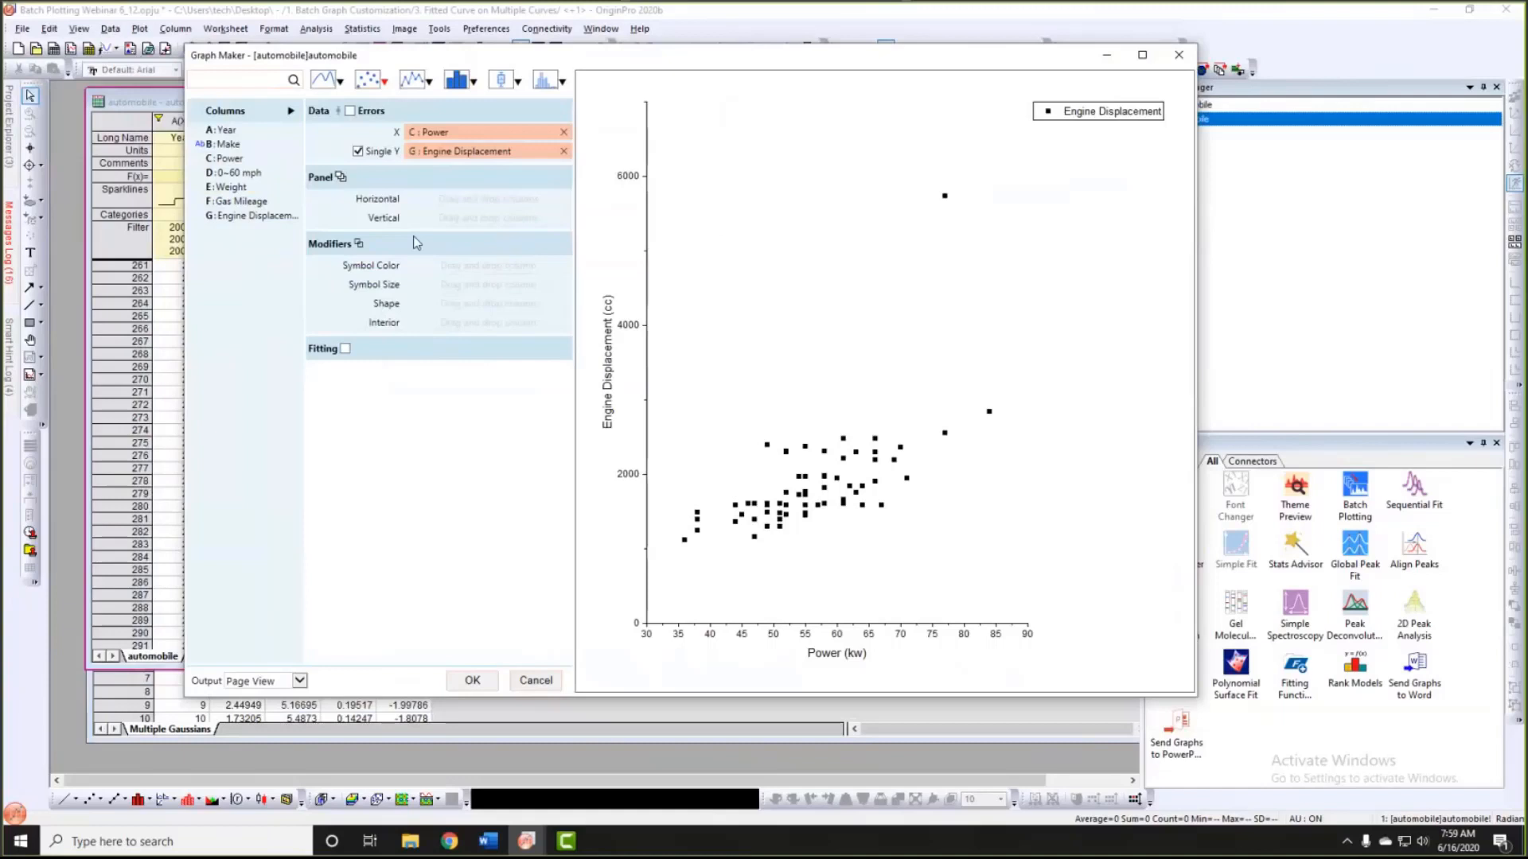
{"action": "left_click_drag", "start_coordinate": [227, 131], "coordinate": [434, 218]}
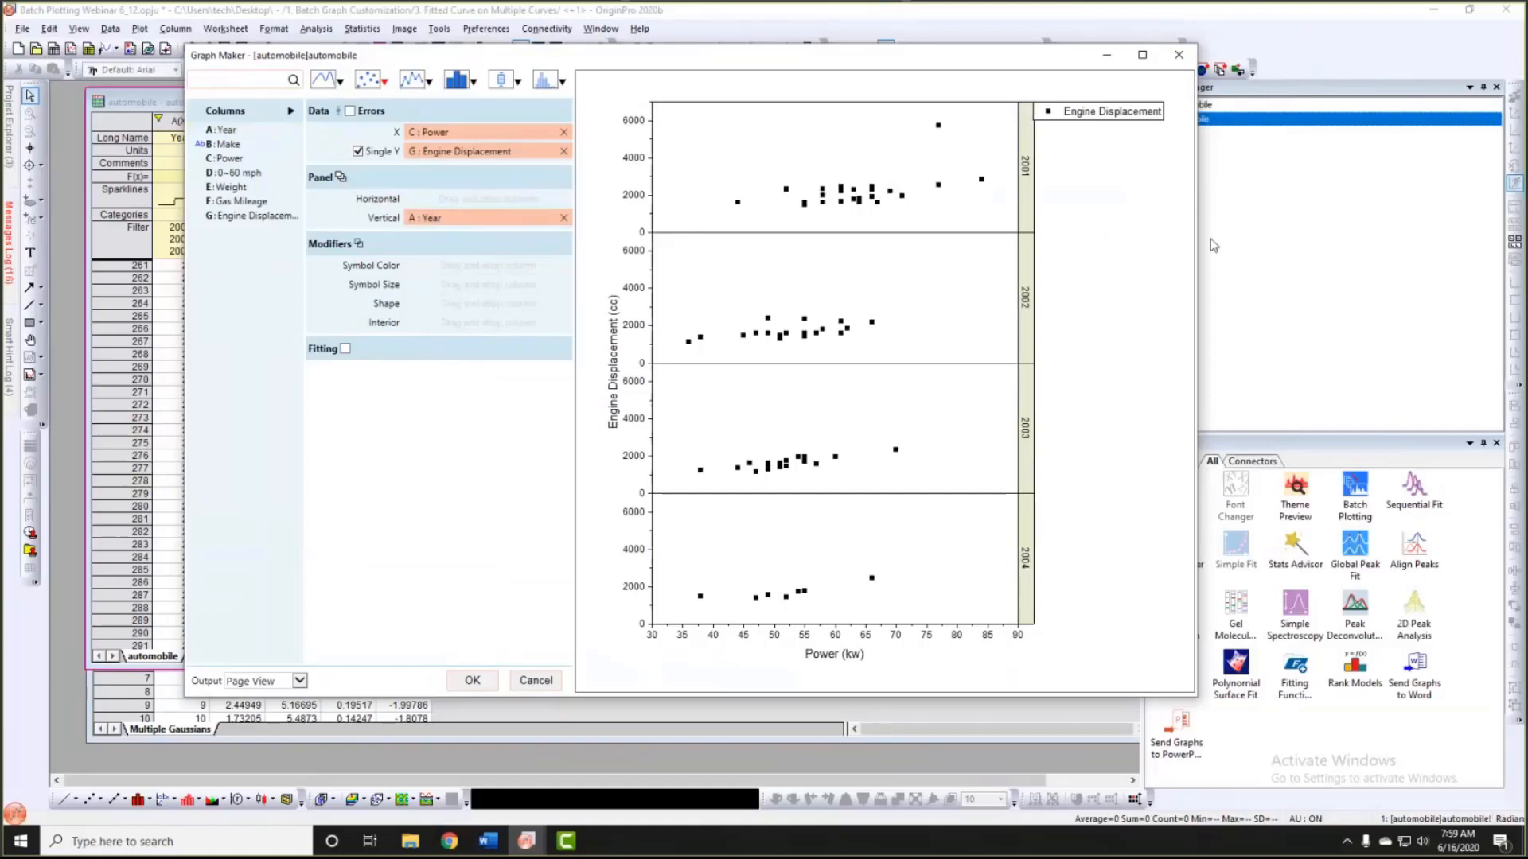
{"action": "left_click_drag", "start_coordinate": [1200, 241], "coordinate": [1278, 242]}
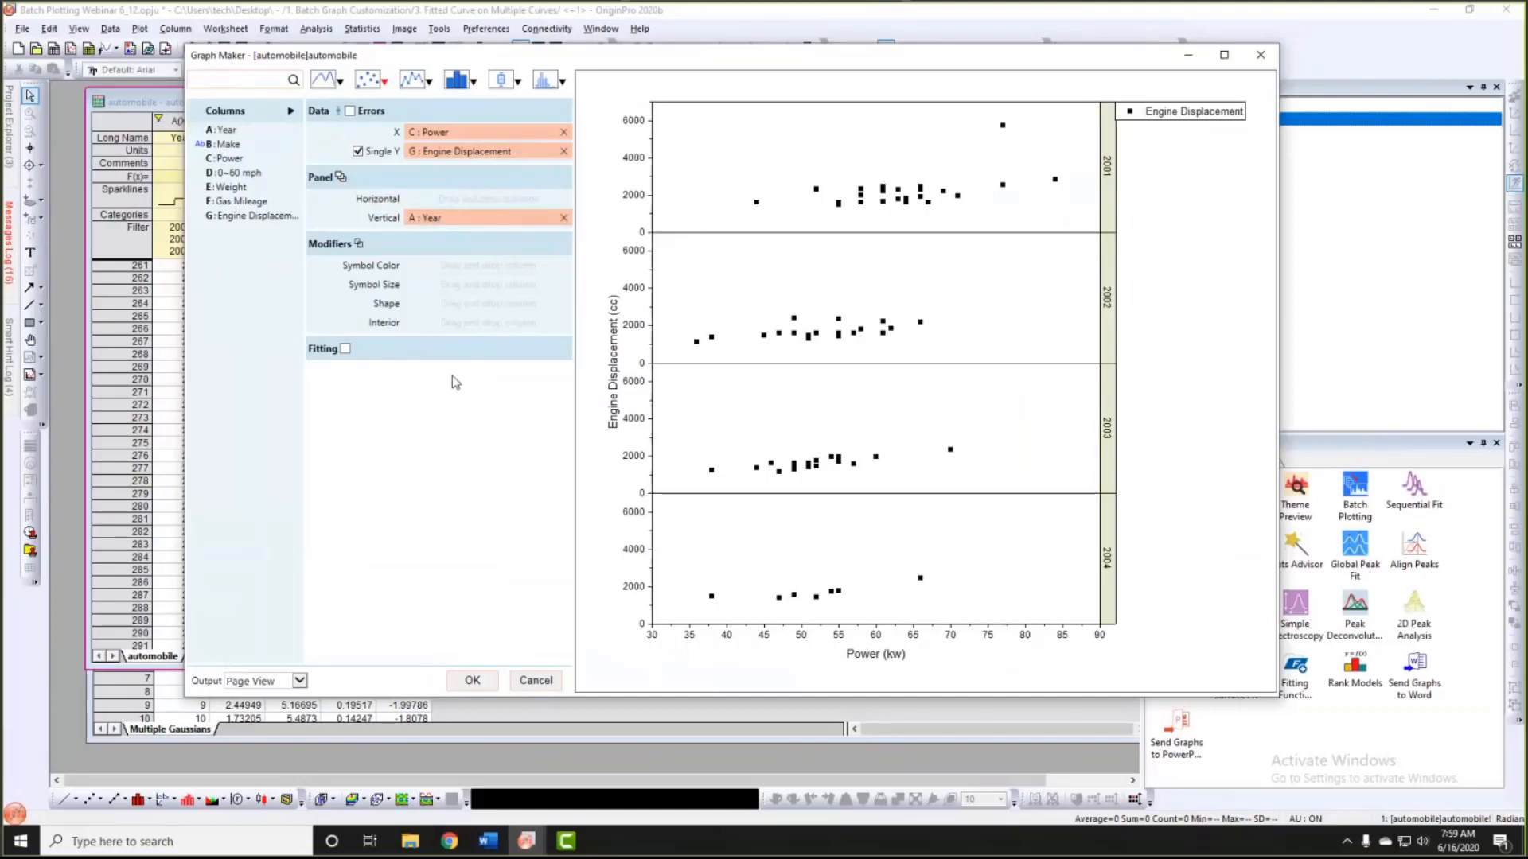
Step: Enable fitting for all panels with polynomial order 2, and add confidence bands and prediction bands
{"action": "left_click", "coordinate": [345, 350]}
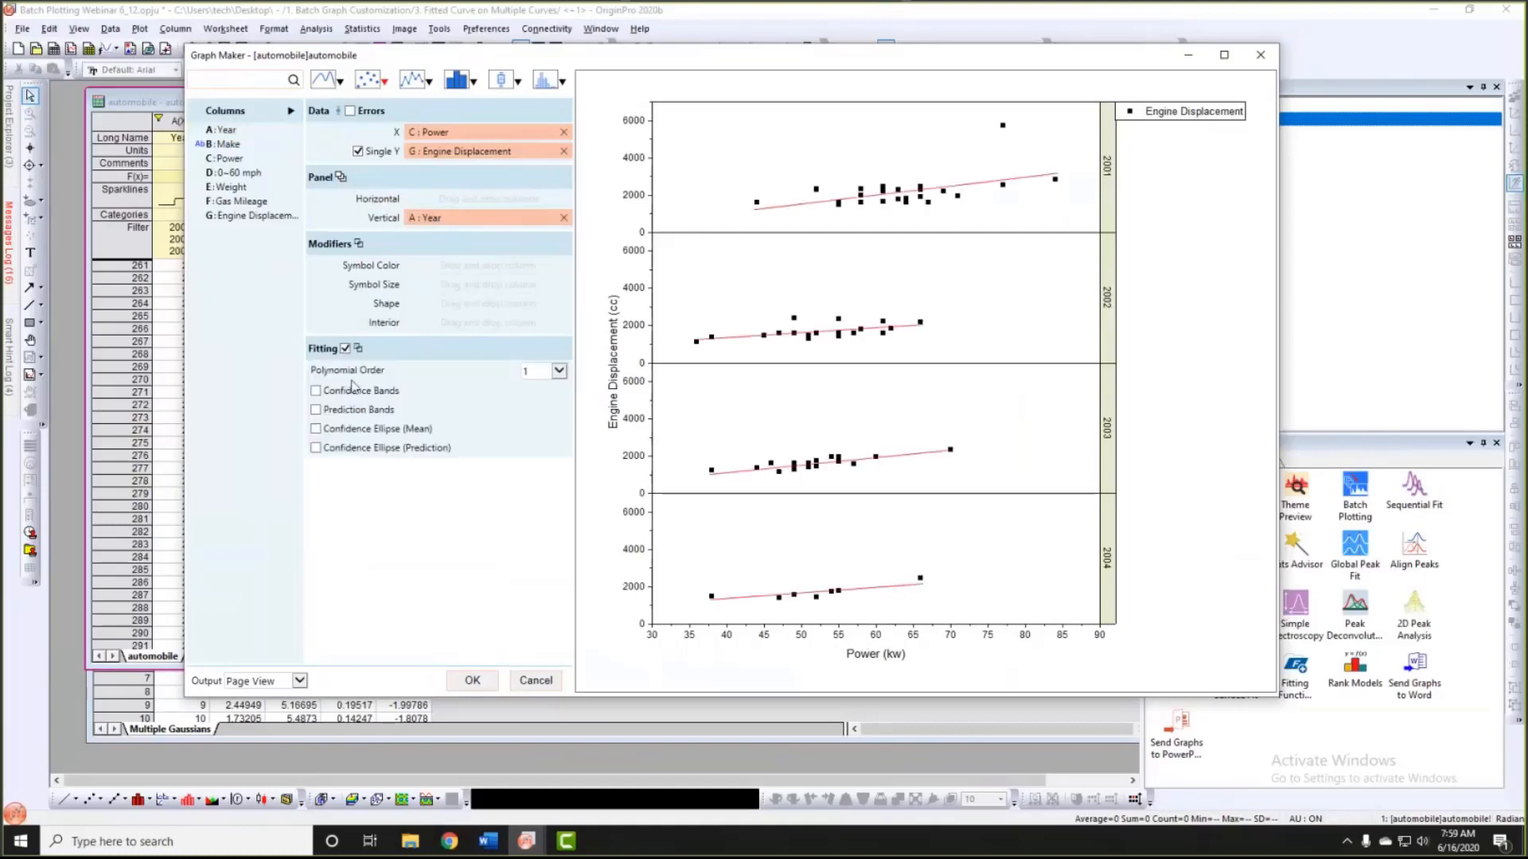
{"action": "left_click", "coordinate": [559, 372]}
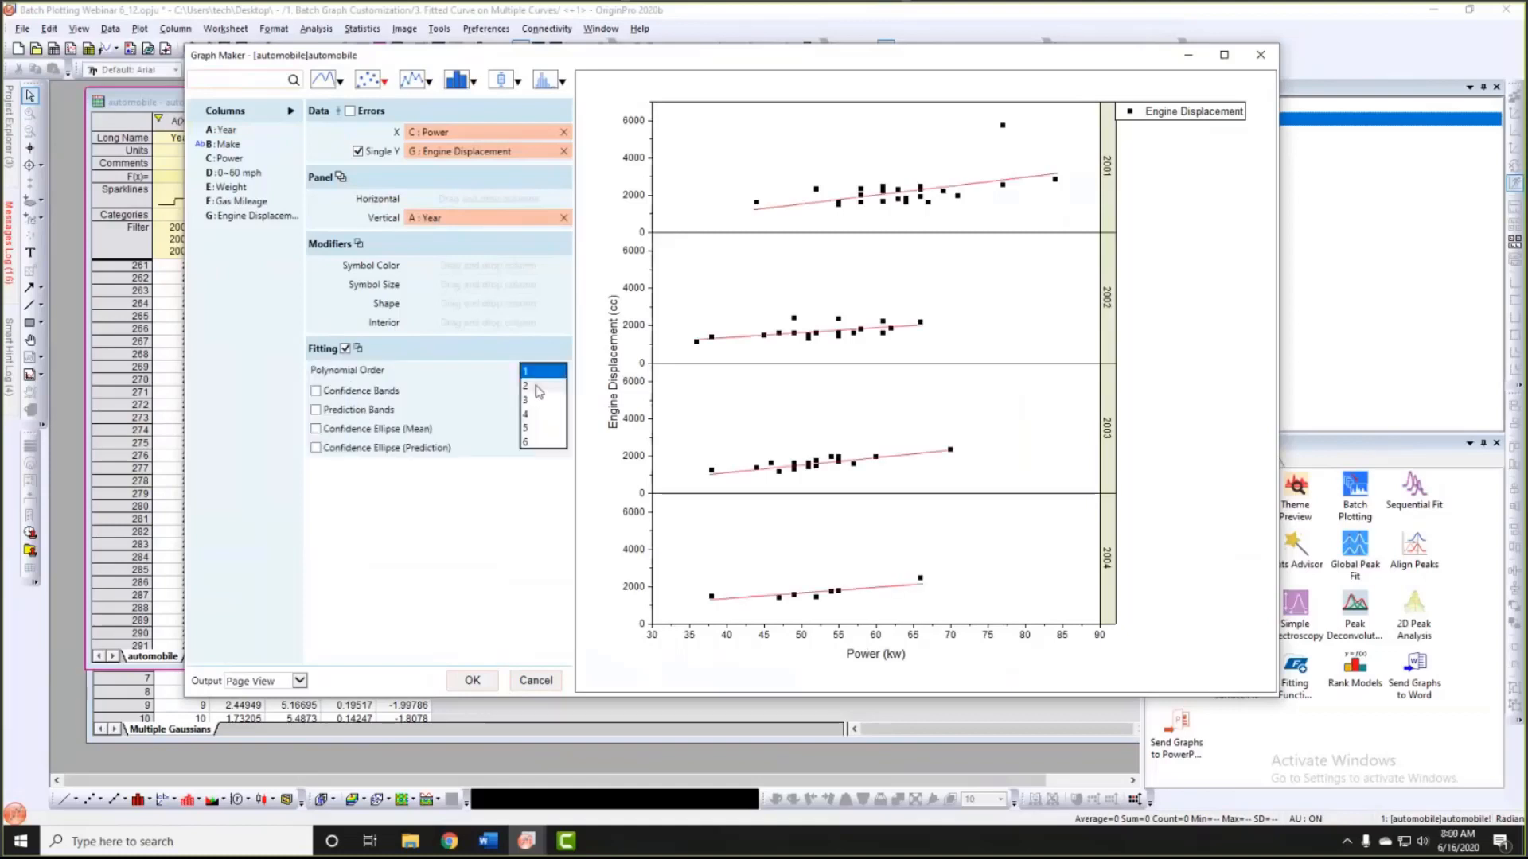
{"action": "left_click", "coordinate": [547, 386]}
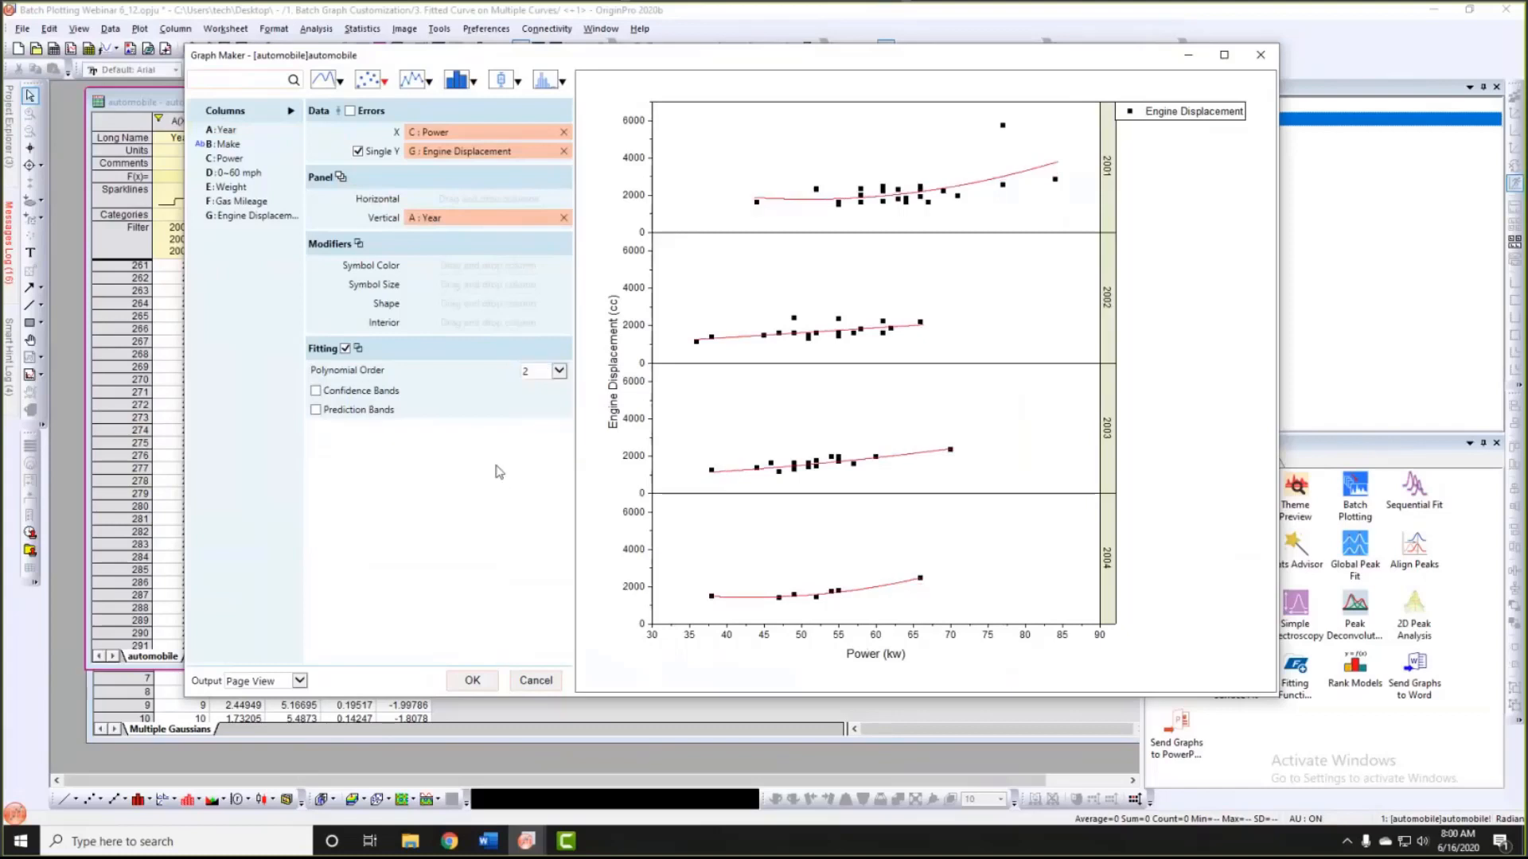
{"action": "left_click", "coordinate": [317, 392]}
{"action": "left_click", "coordinate": [316, 410]}
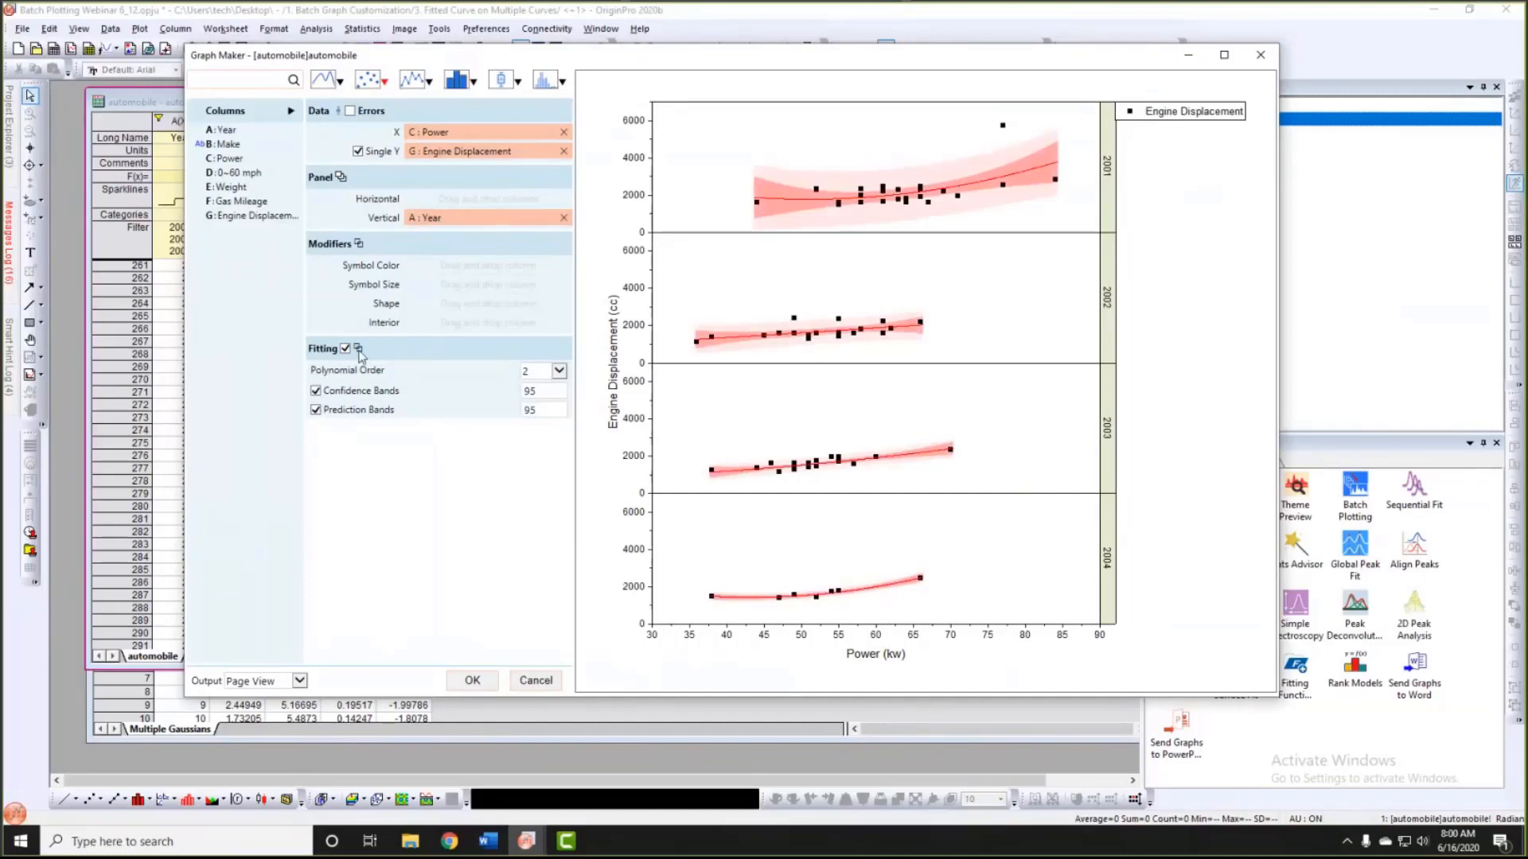
Step: Open the fitting options and change the fitted curve color to bright green (RGB 0, 255, 0)
{"action": "left_click", "coordinate": [358, 348]}
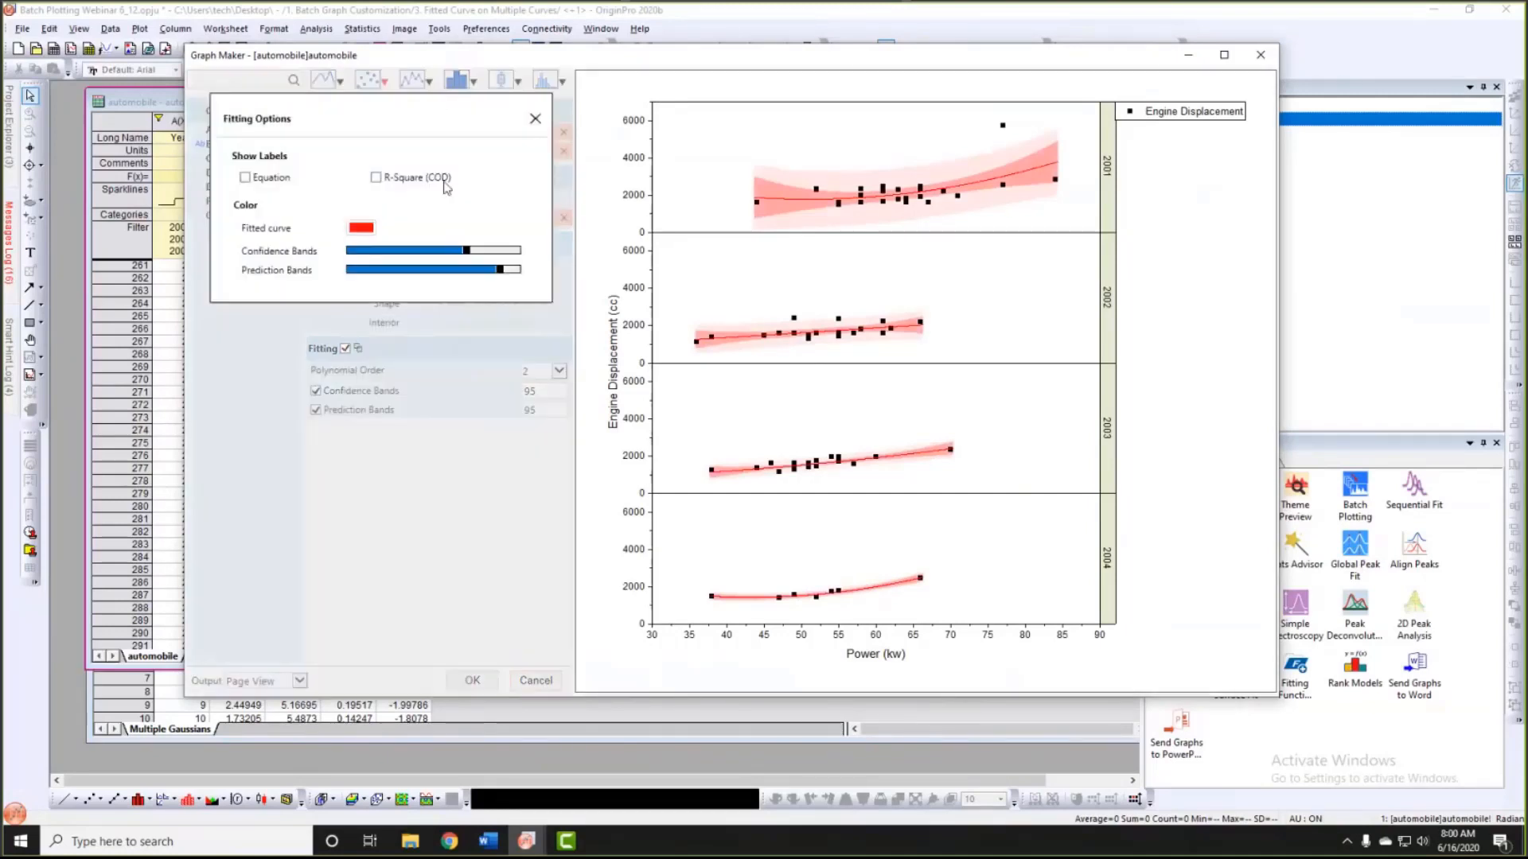
{"action": "left_click", "coordinate": [362, 229]}
{"action": "left_click", "coordinate": [610, 325]}
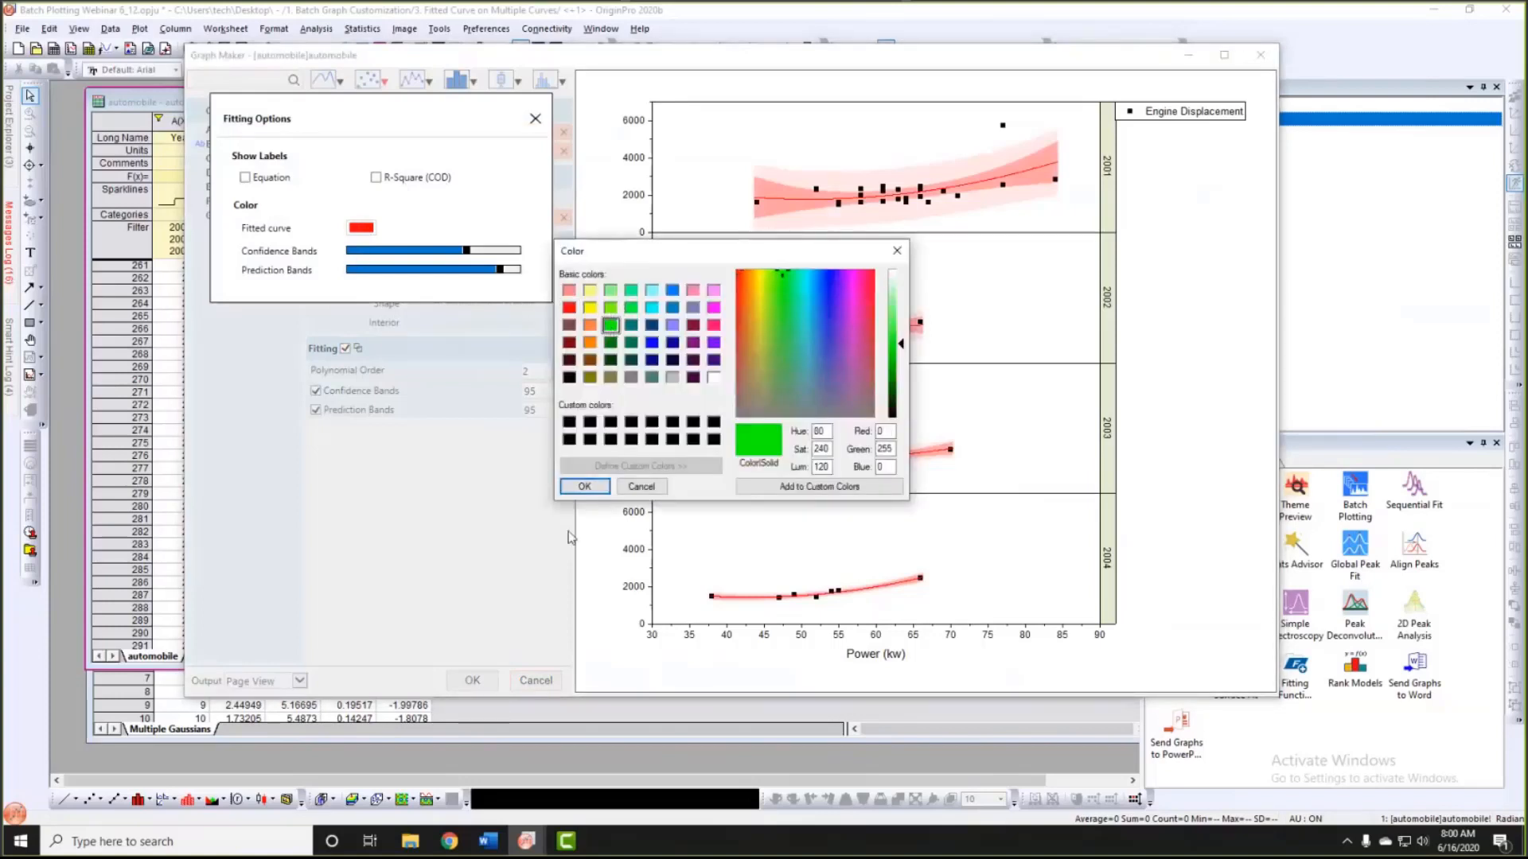
{"action": "left_click", "coordinate": [584, 486]}
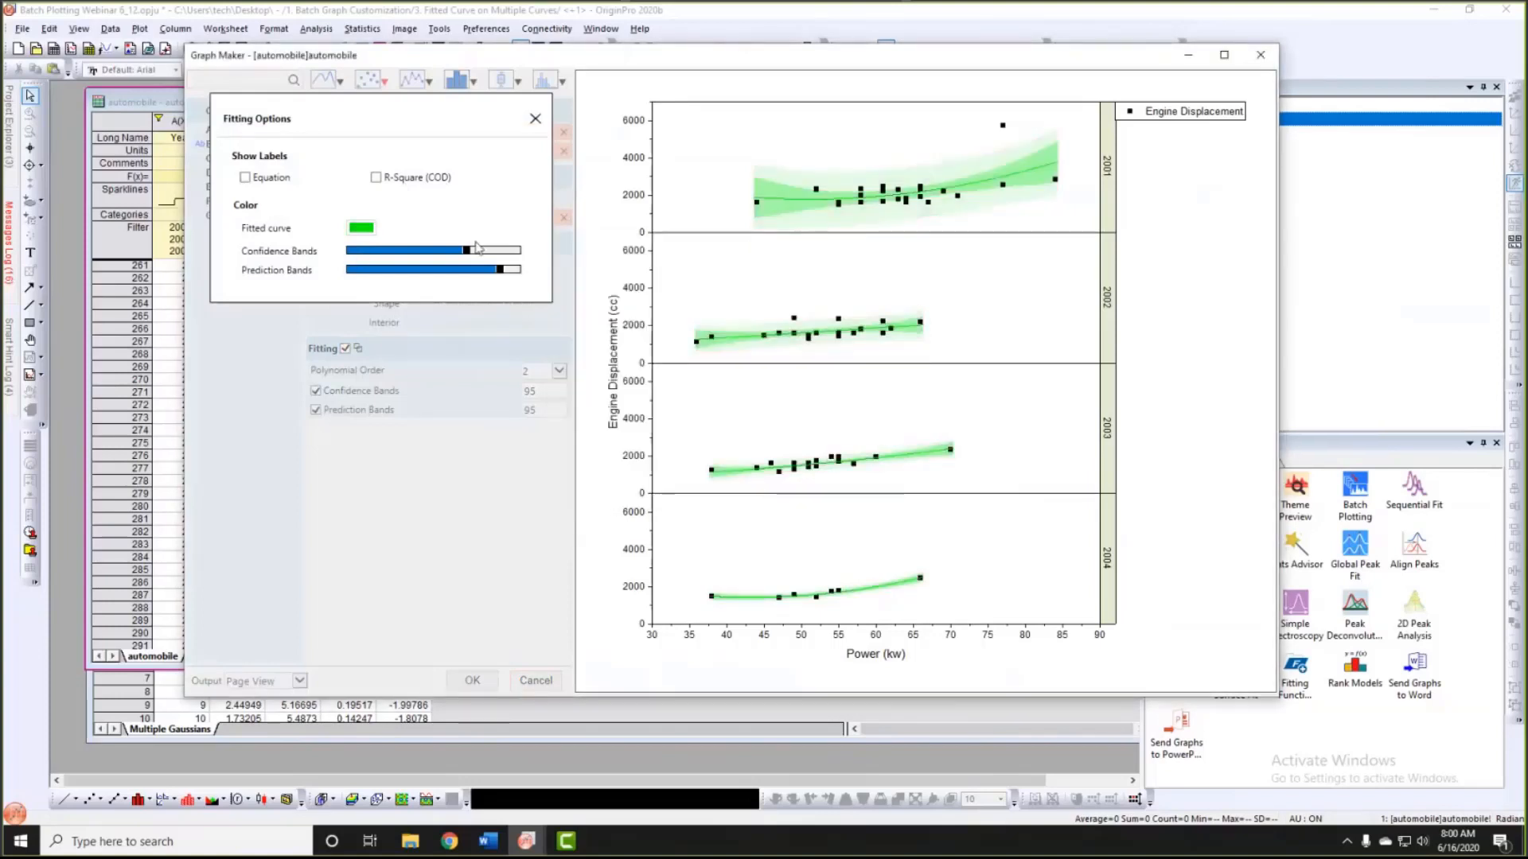
Step: Reduce the transparency of the confidence and prediction bands, and show the equation and R-Square (COD) labels on the panels
{"action": "mouse_move", "coordinate": [467, 251]}
{"action": "left_mouse_down"}
{"action": "mouse_move", "coordinate": [419, 251]}
{"action": "mouse_move", "coordinate": [495, 271]}
{"action": "mouse_move", "coordinate": [473, 272]}
{"action": "left_mouse_up"}
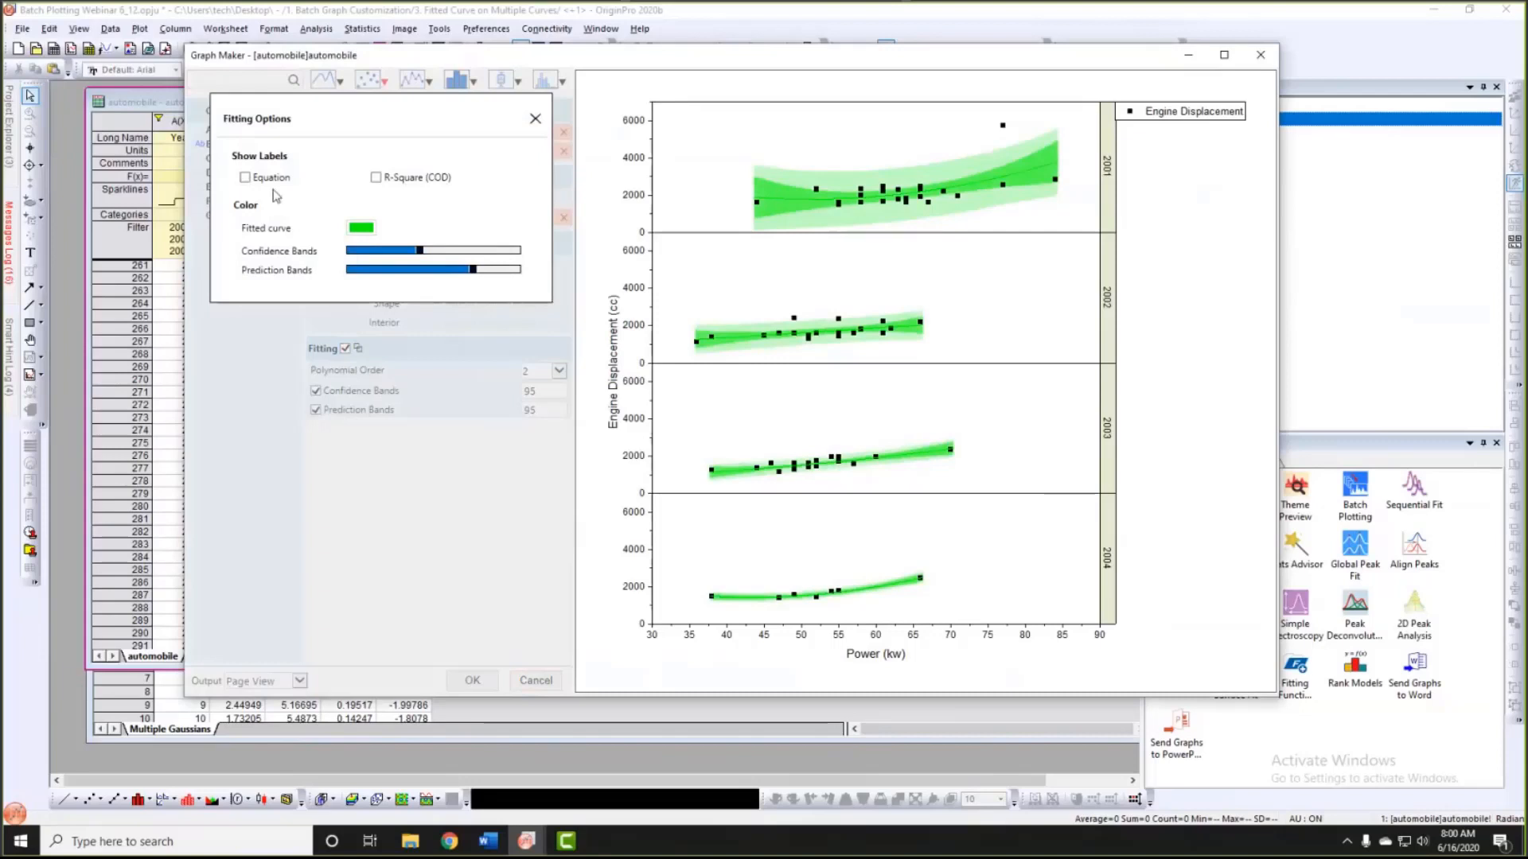
{"action": "left_click", "coordinate": [246, 178]}
{"action": "left_click", "coordinate": [376, 177]}
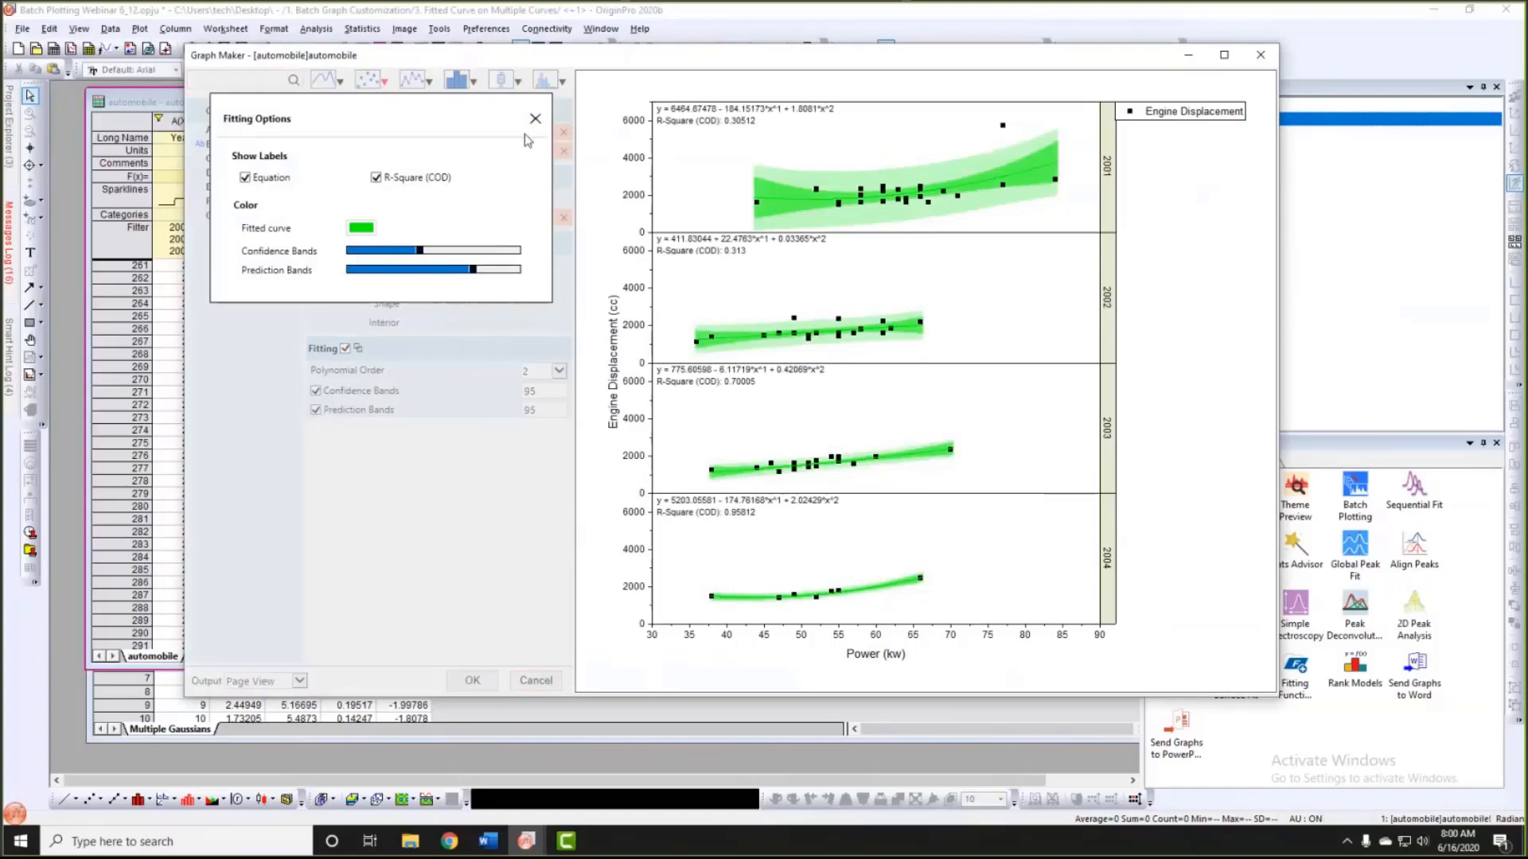
{"action": "left_click", "coordinate": [535, 120]}
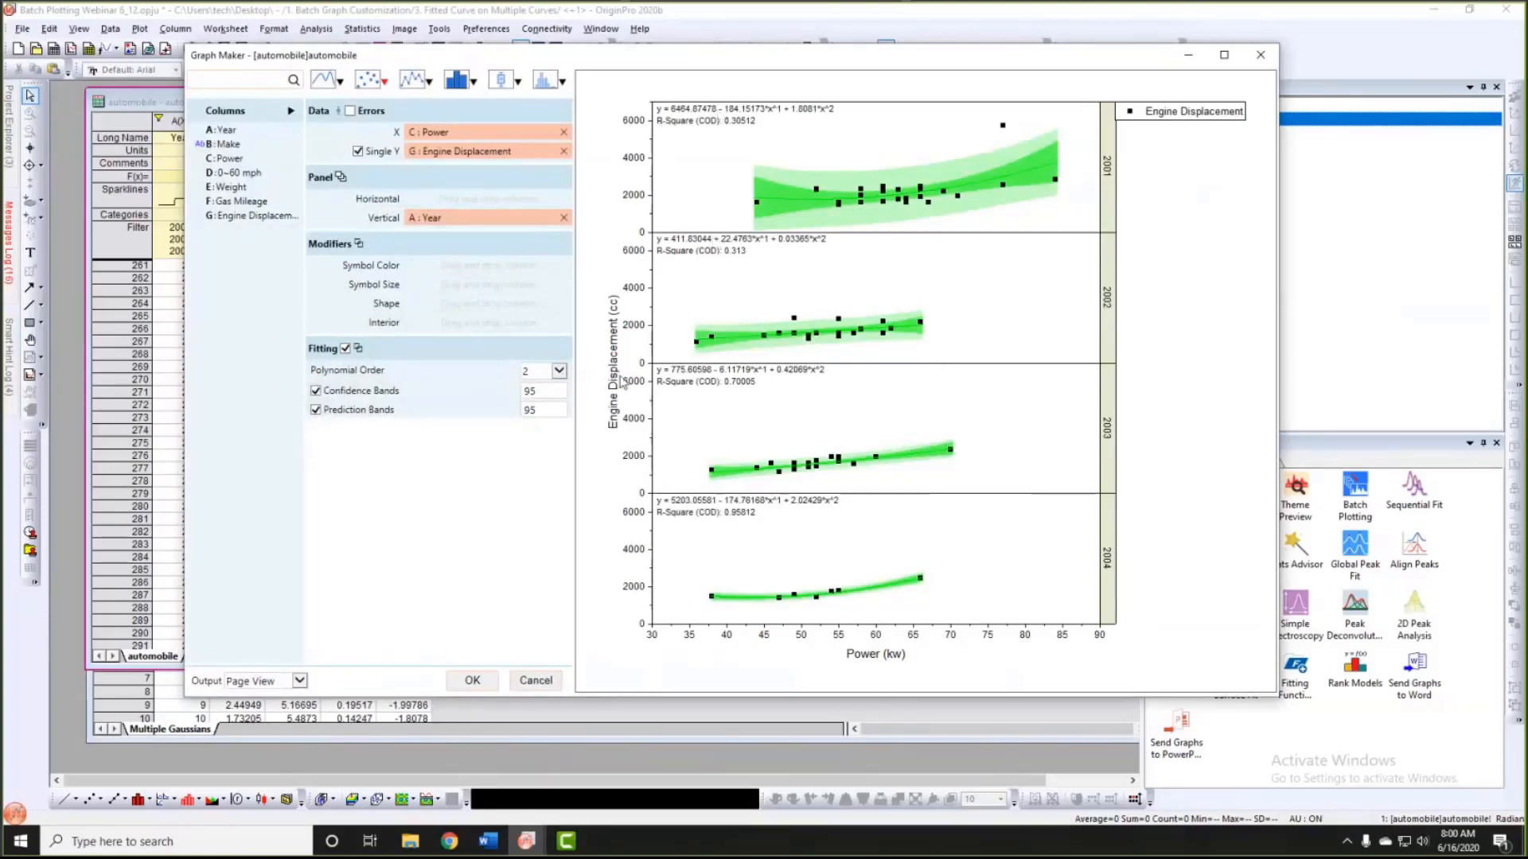
Step: Create the graph from Graph Maker, enlarge its window, and move the legend above the panels
{"action": "left_click", "coordinate": [475, 681]}
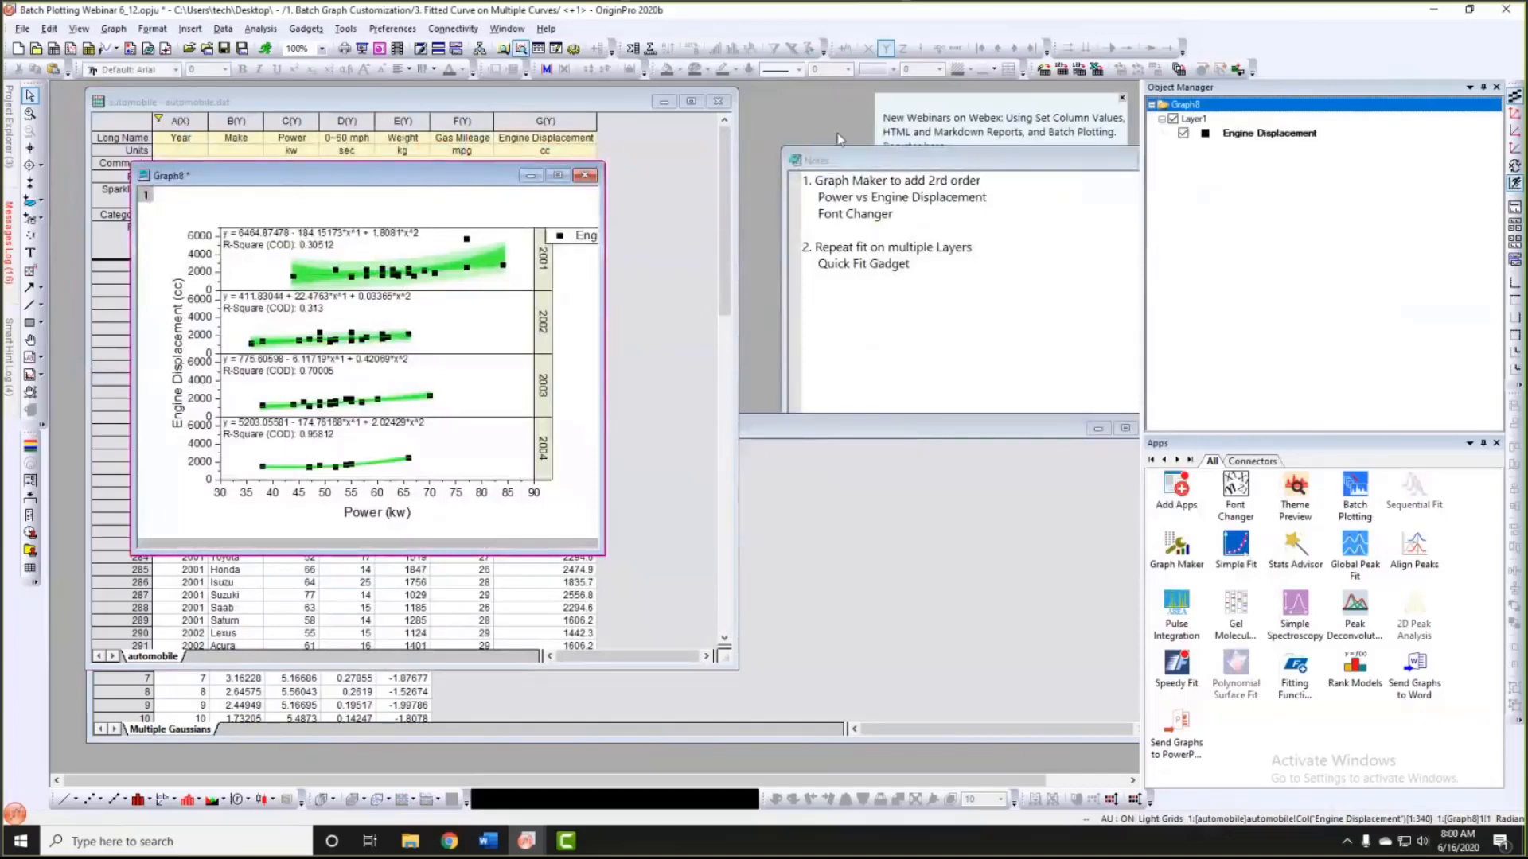
{"action": "left_click_drag", "start_coordinate": [438, 175], "coordinate": [838, 124]}
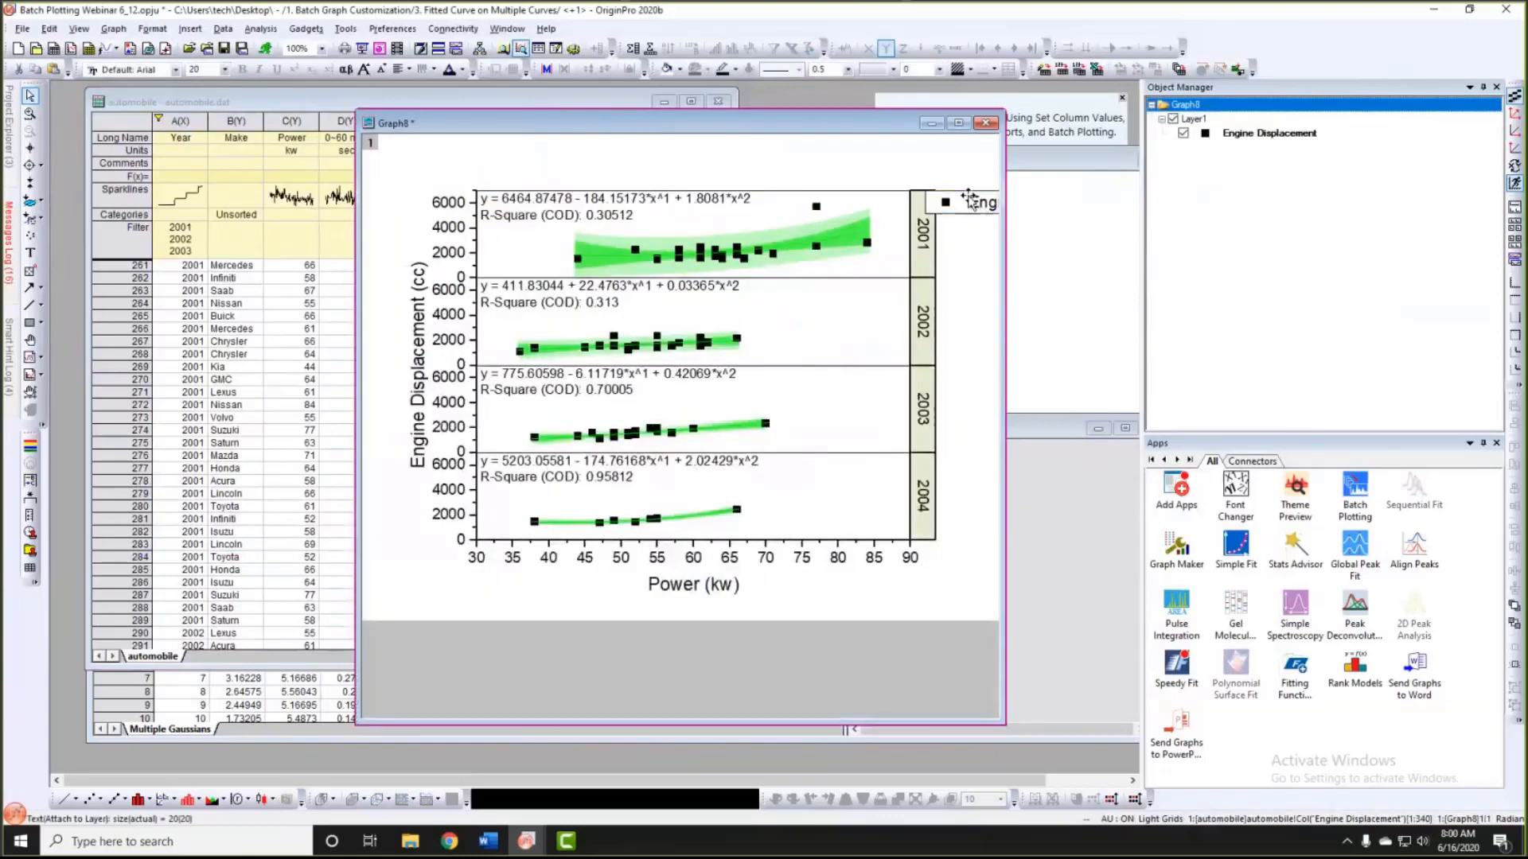
{"action": "left_click_drag", "start_coordinate": [802, 181], "coordinate": [803, 171]}
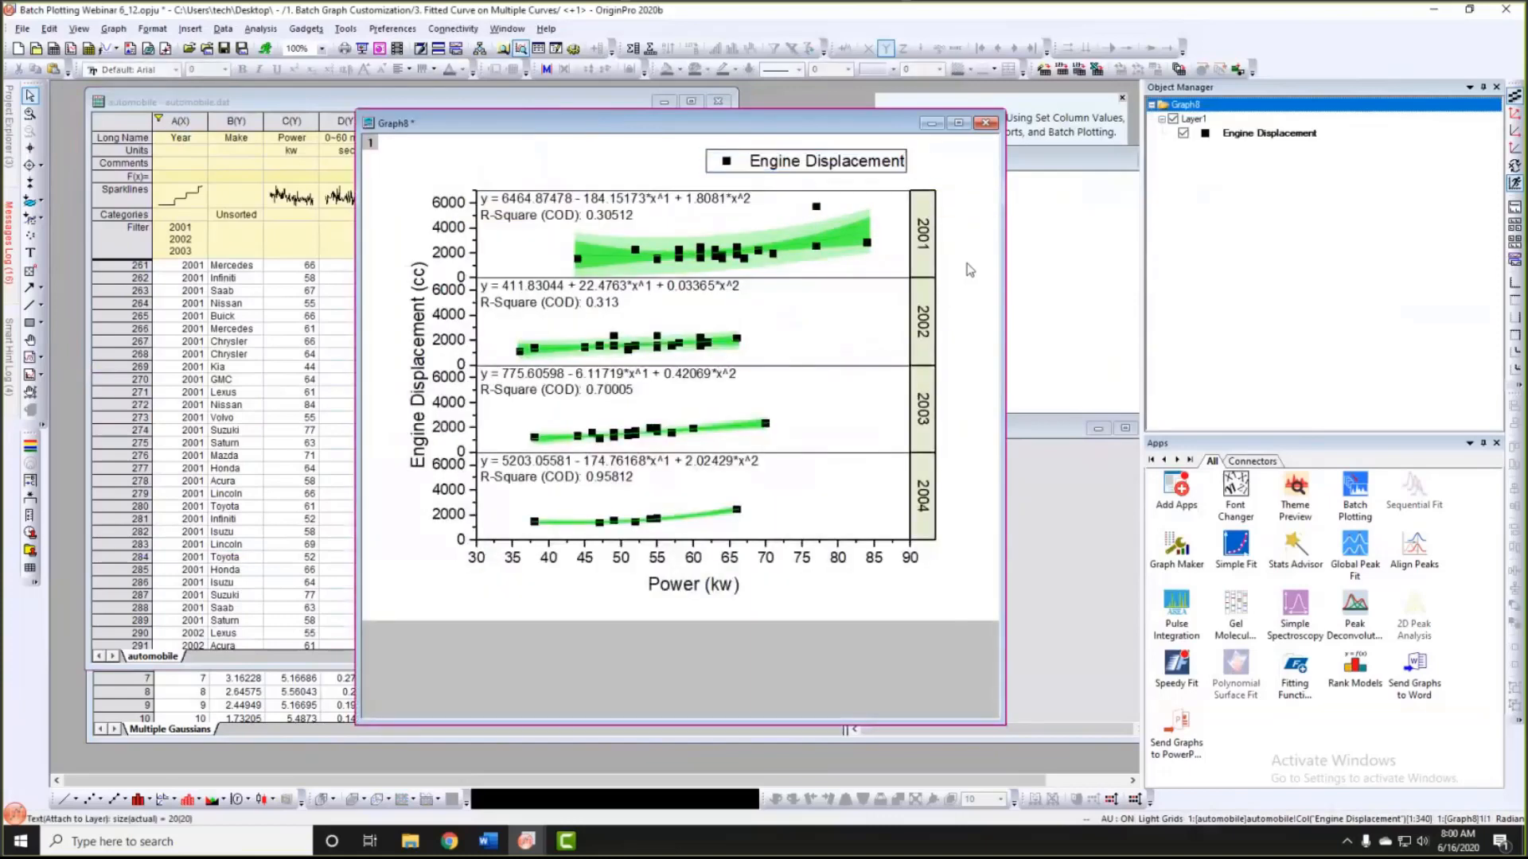
Step: Use Font Changer to set all graph text to size 12 and create the updated graph
{"action": "left_click", "coordinate": [1236, 489]}
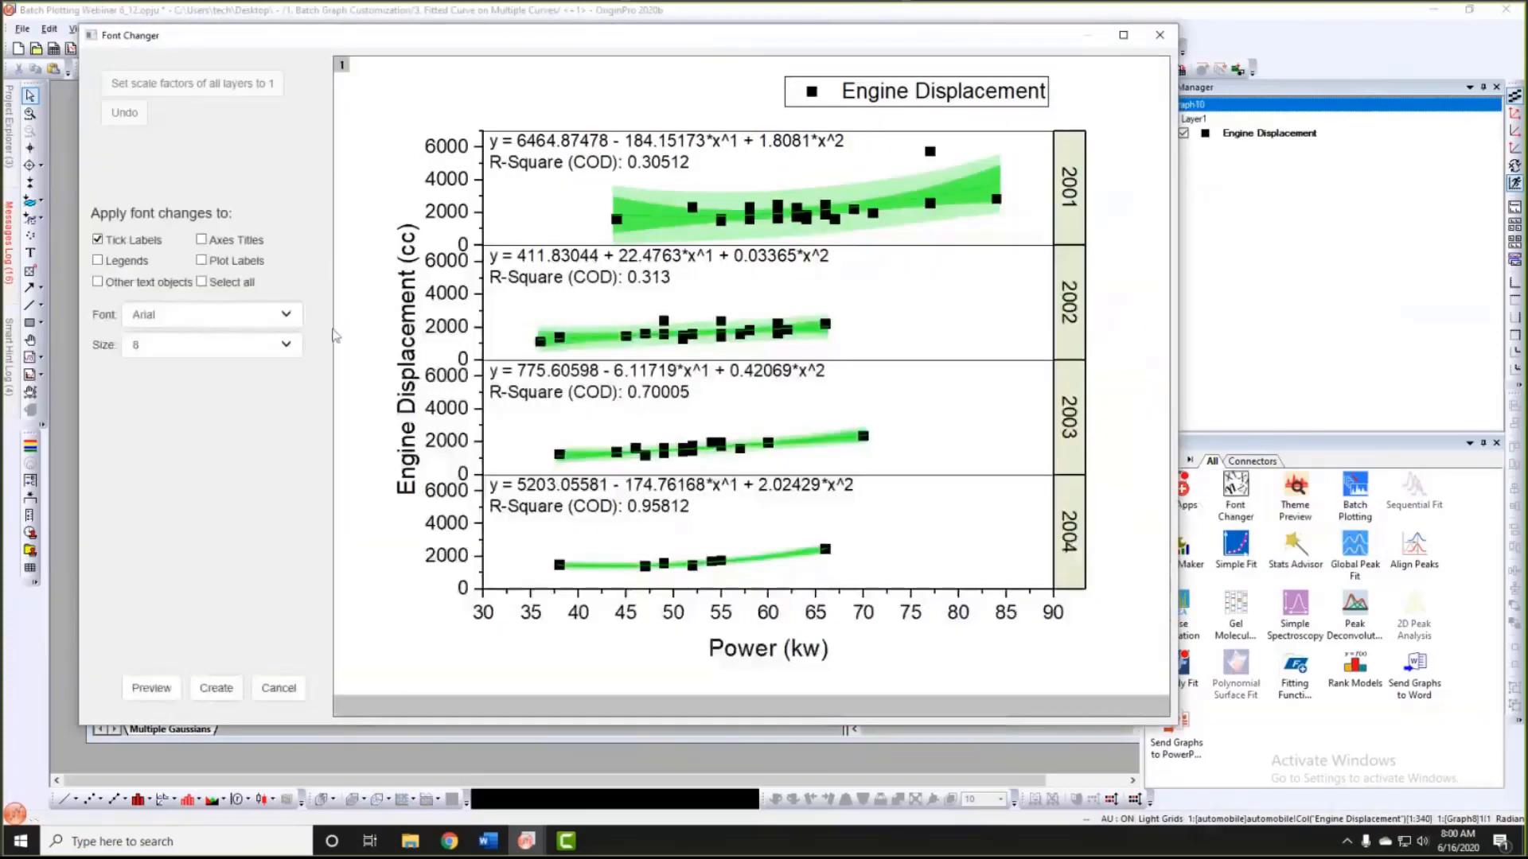
{"action": "left_click", "coordinate": [202, 282]}
{"action": "left_click", "coordinate": [286, 345]}
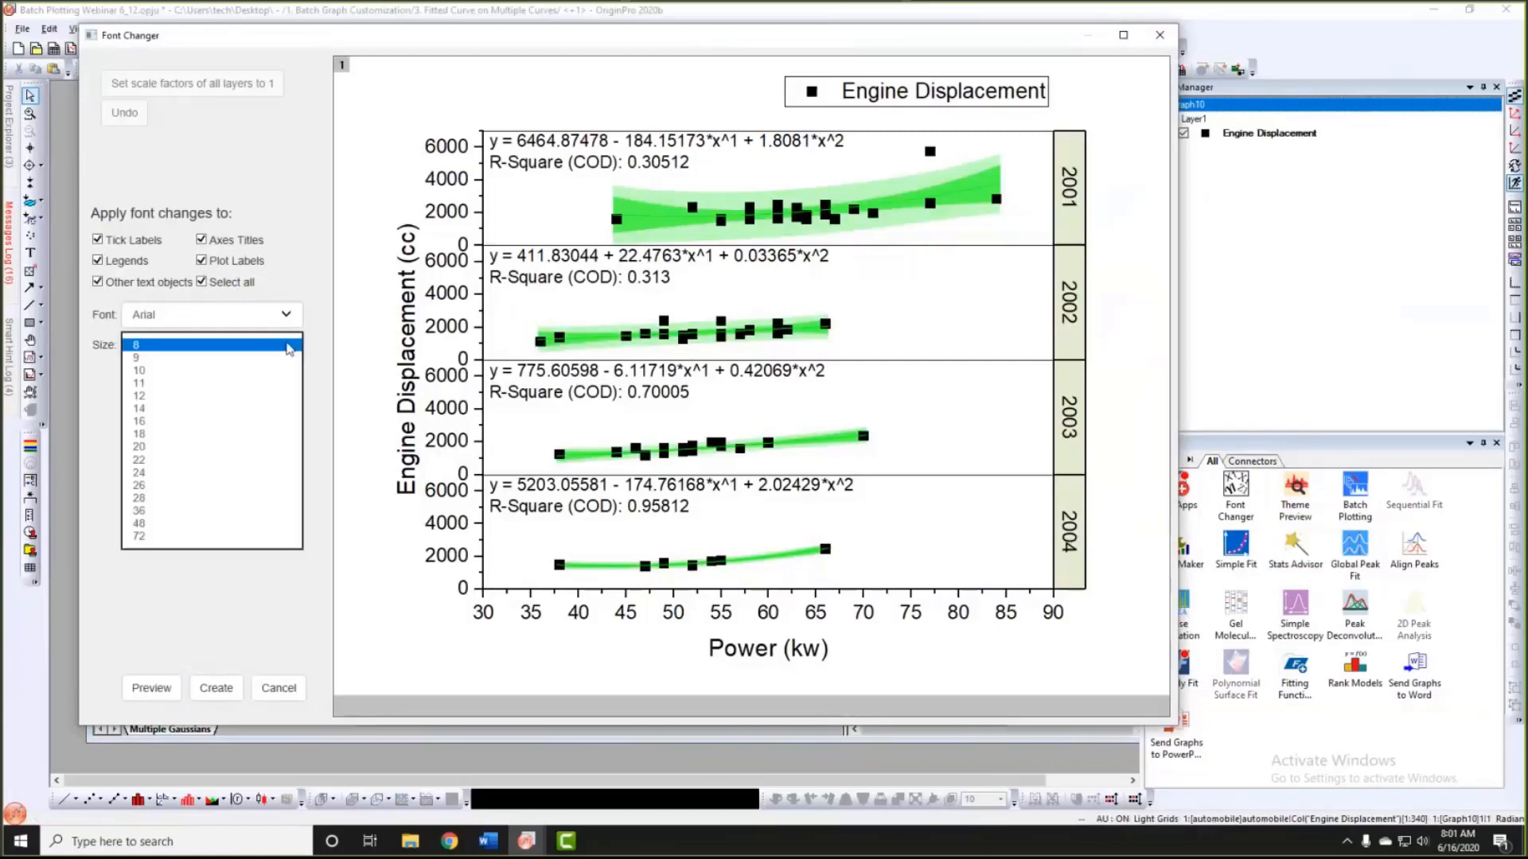
{"action": "left_click", "coordinate": [183, 403]}
{"action": "left_click", "coordinate": [152, 686]}
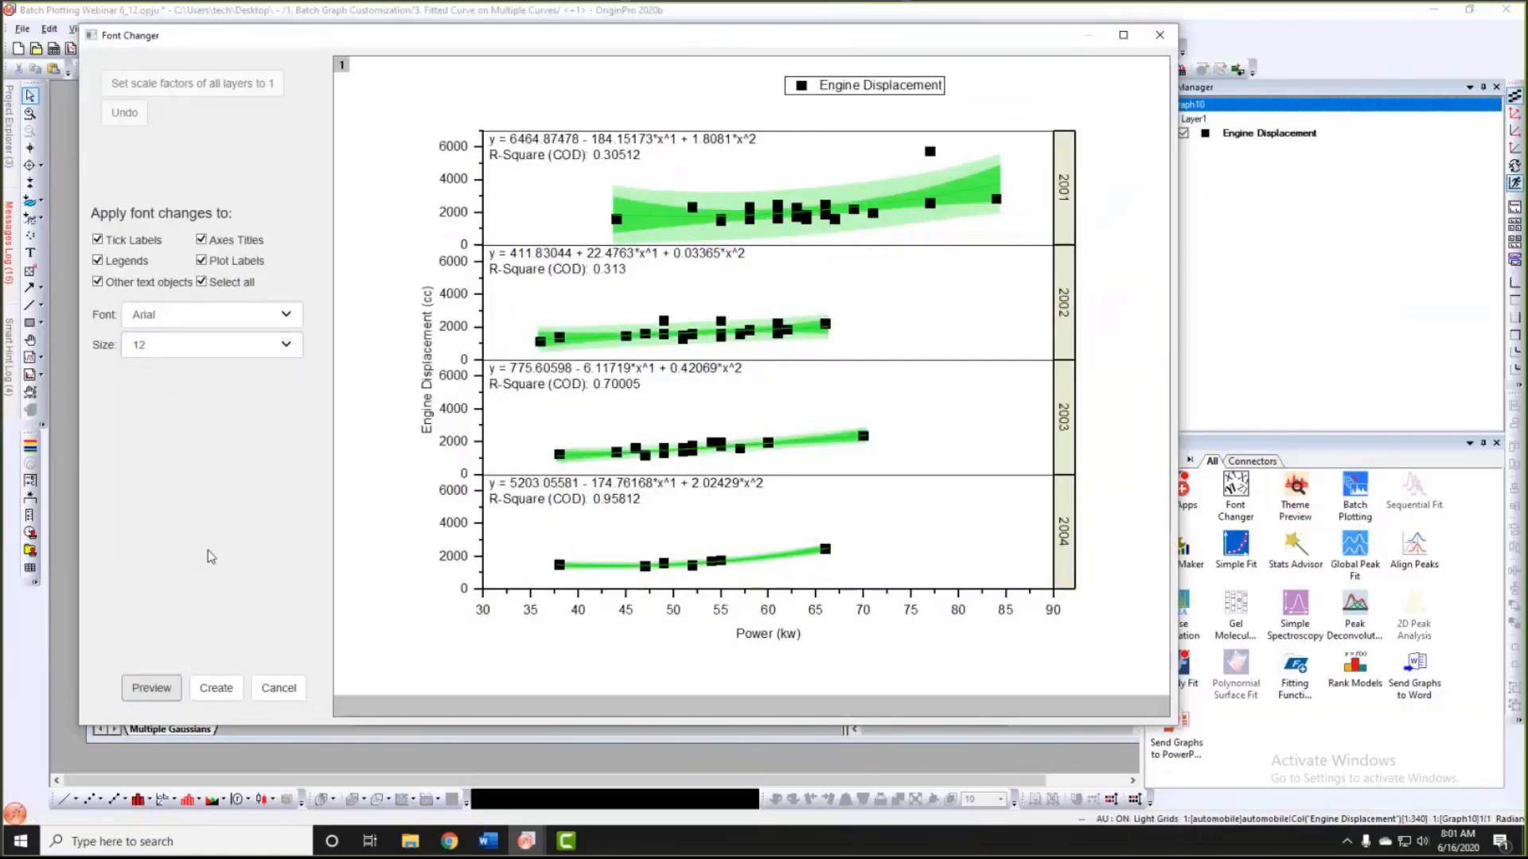
{"action": "left_click", "coordinate": [216, 689]}
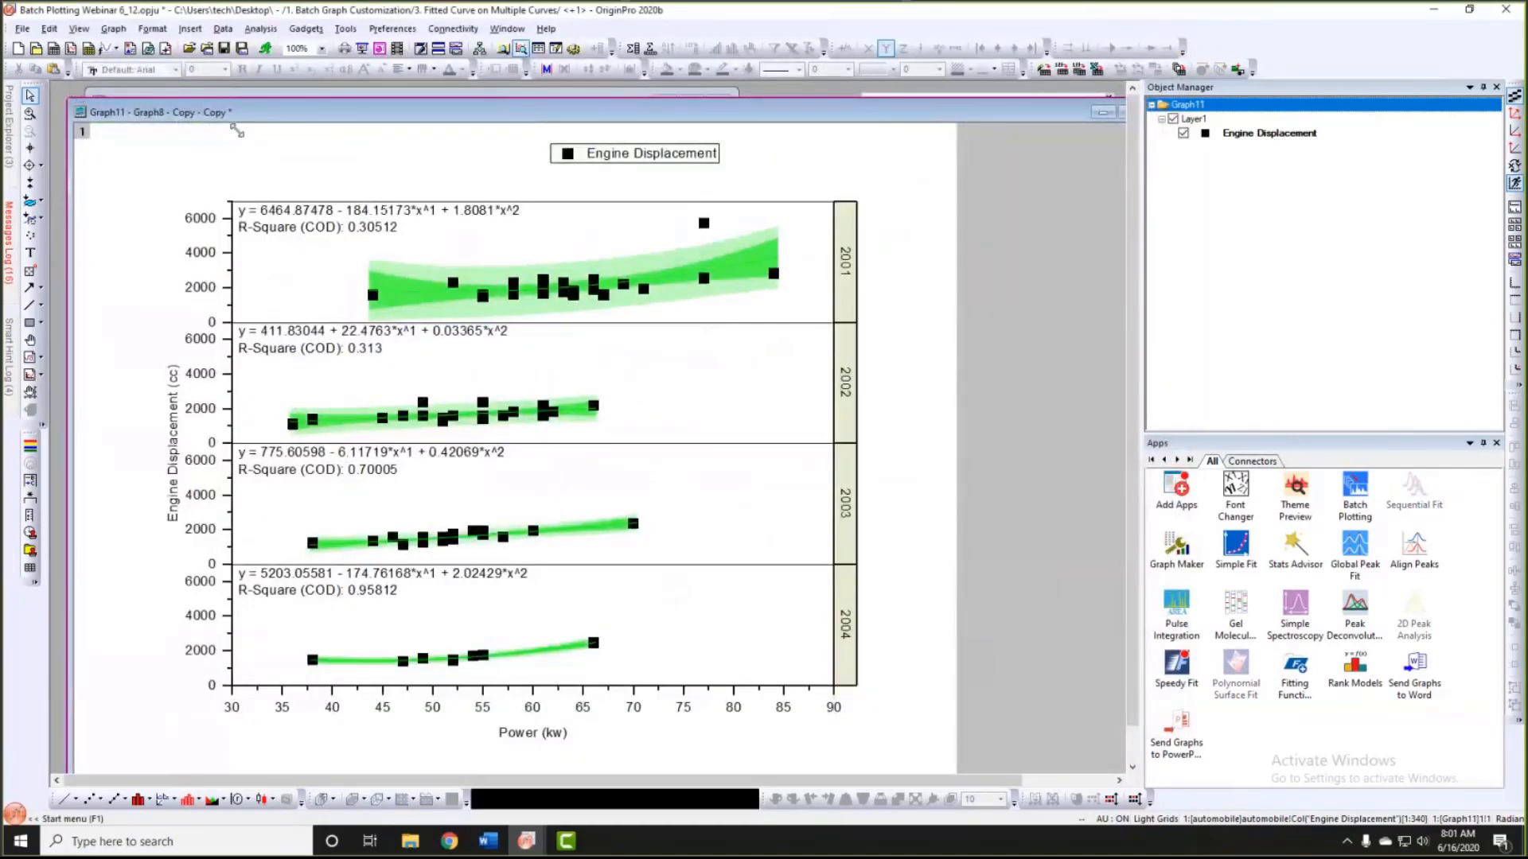
Step: Shrink and rearrange the graph and worksheet windows, then bring the Multiple Gaussians workbook forward and resize it taller and narrower
{"action": "left_click_drag", "start_coordinate": [499, 177], "coordinate": [495, 212]}
{"action": "left_click_drag", "start_coordinate": [634, 227], "coordinate": [537, 144]}
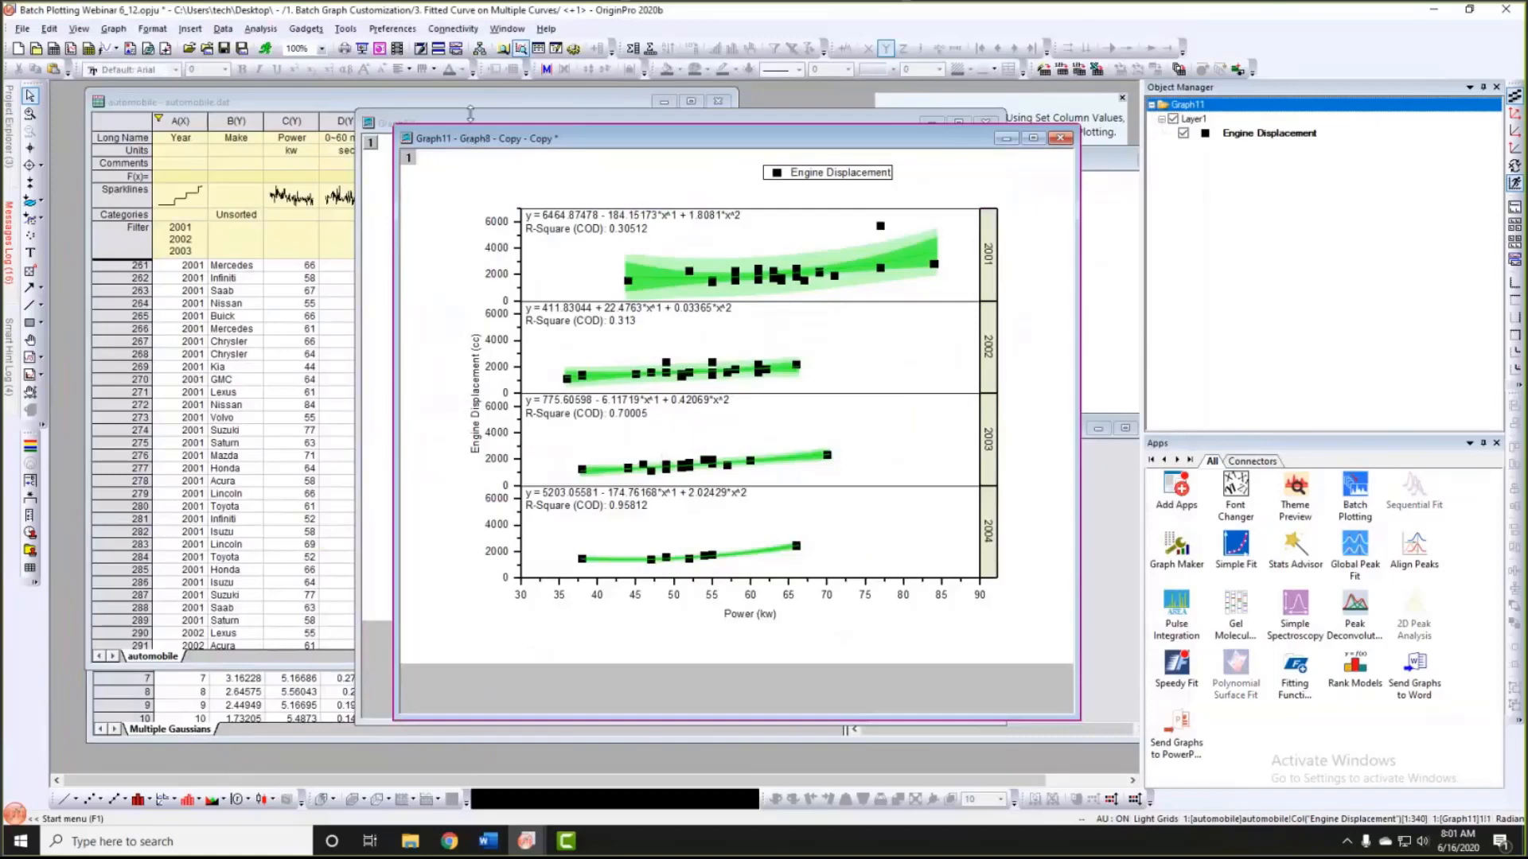
{"action": "left_click_drag", "start_coordinate": [324, 104], "coordinate": [642, 177]}
{"action": "left_click", "coordinate": [273, 432]}
{"action": "left_click_drag", "start_coordinate": [272, 432], "coordinate": [257, 129]}
{"action": "left_click_drag", "start_coordinate": [1152, 358], "coordinate": [1364, 374]}
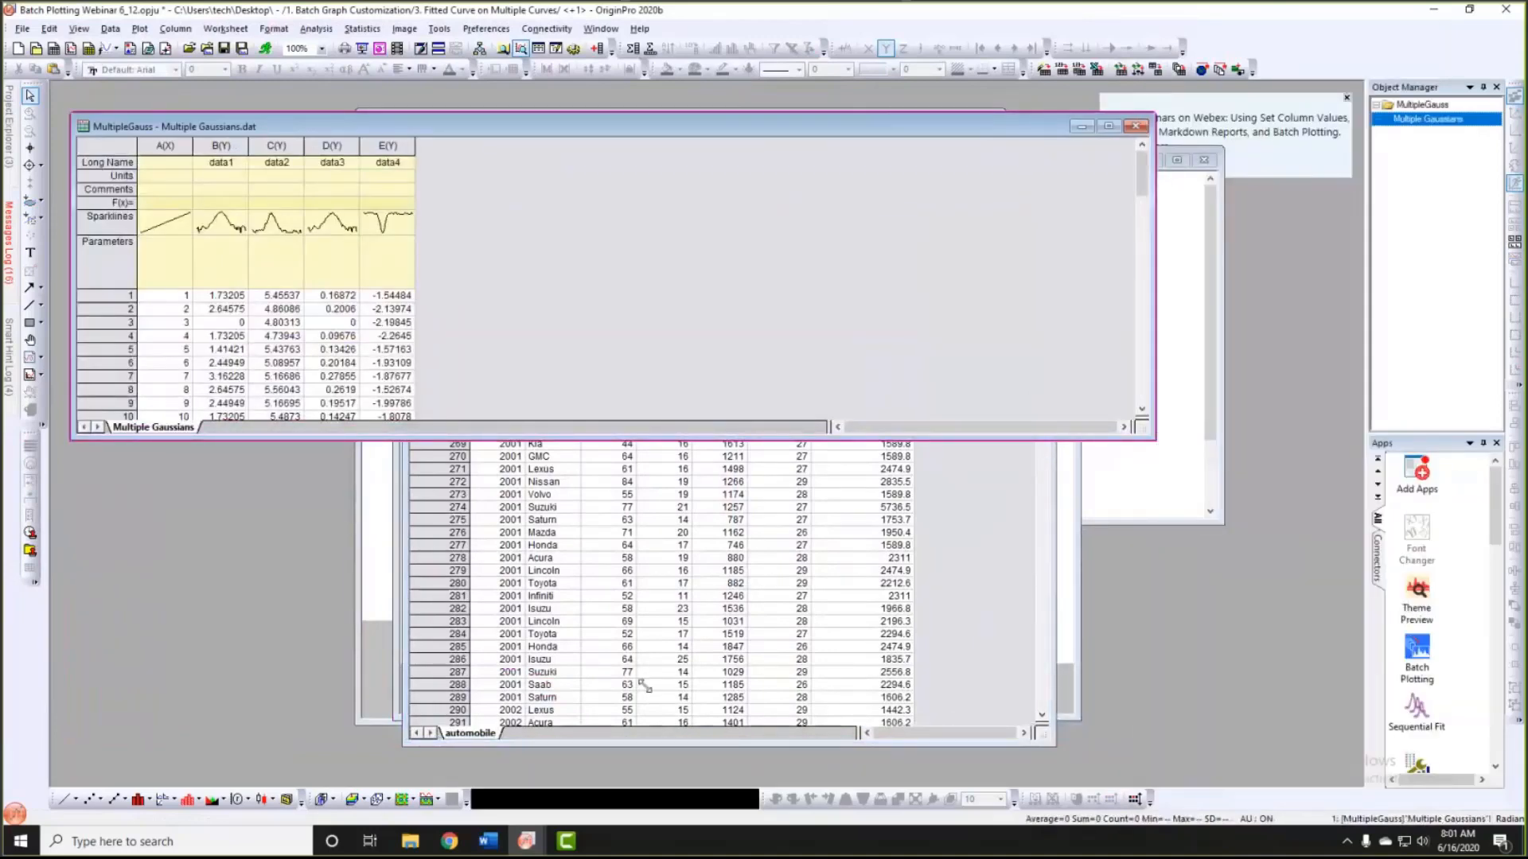
{"action": "left_click_drag", "start_coordinate": [1154, 439], "coordinate": [612, 763]}
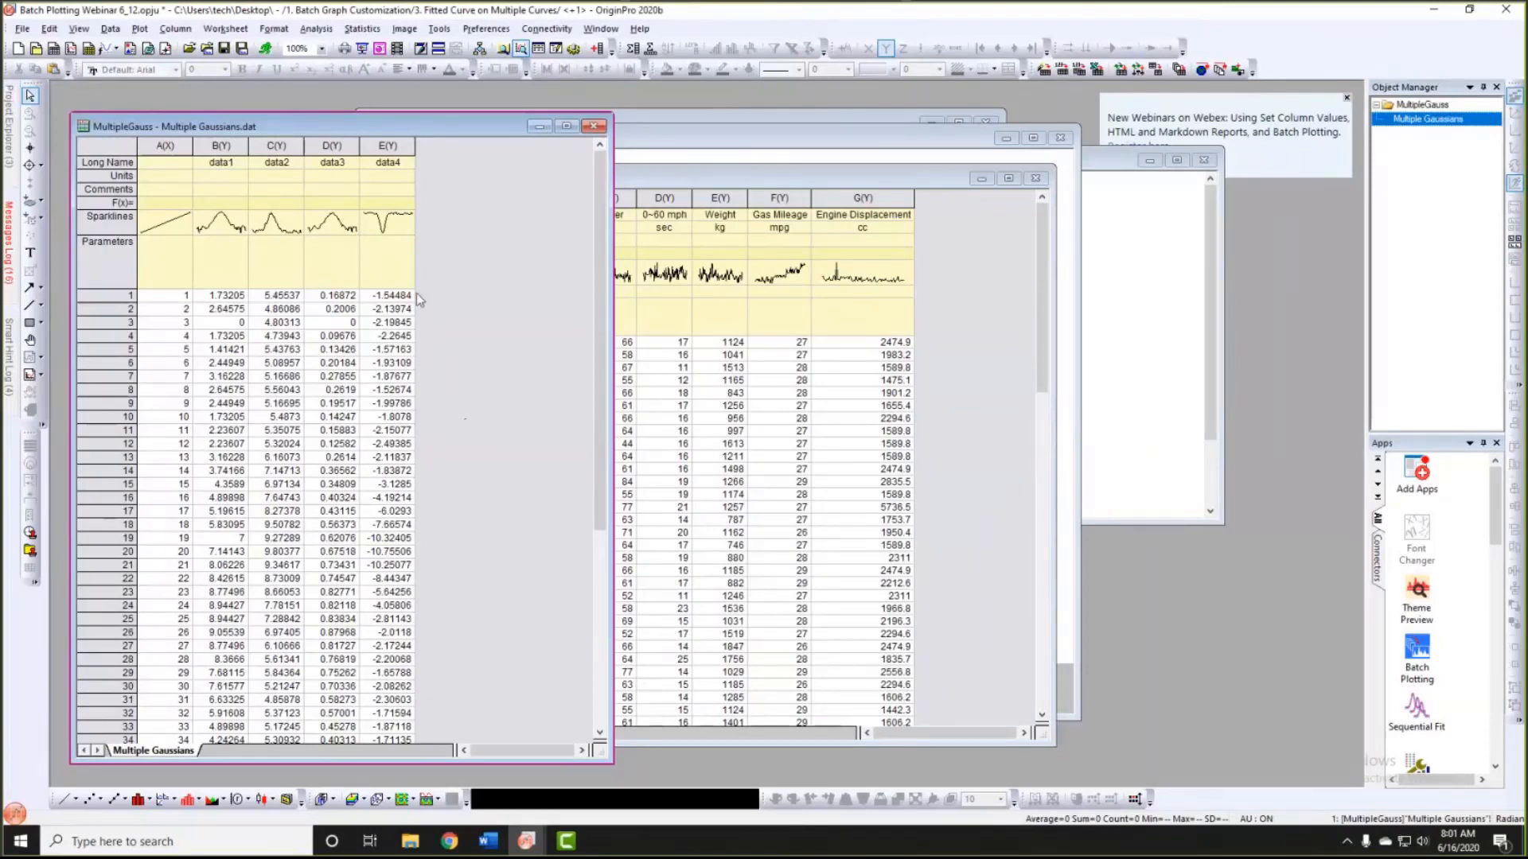
Step: Plot columns data1 to data4 as scatter panels with Multiple Panels by Label, grouped by Long Name, and enlarge the graph window
{"action": "left_click", "coordinate": [221, 147]}
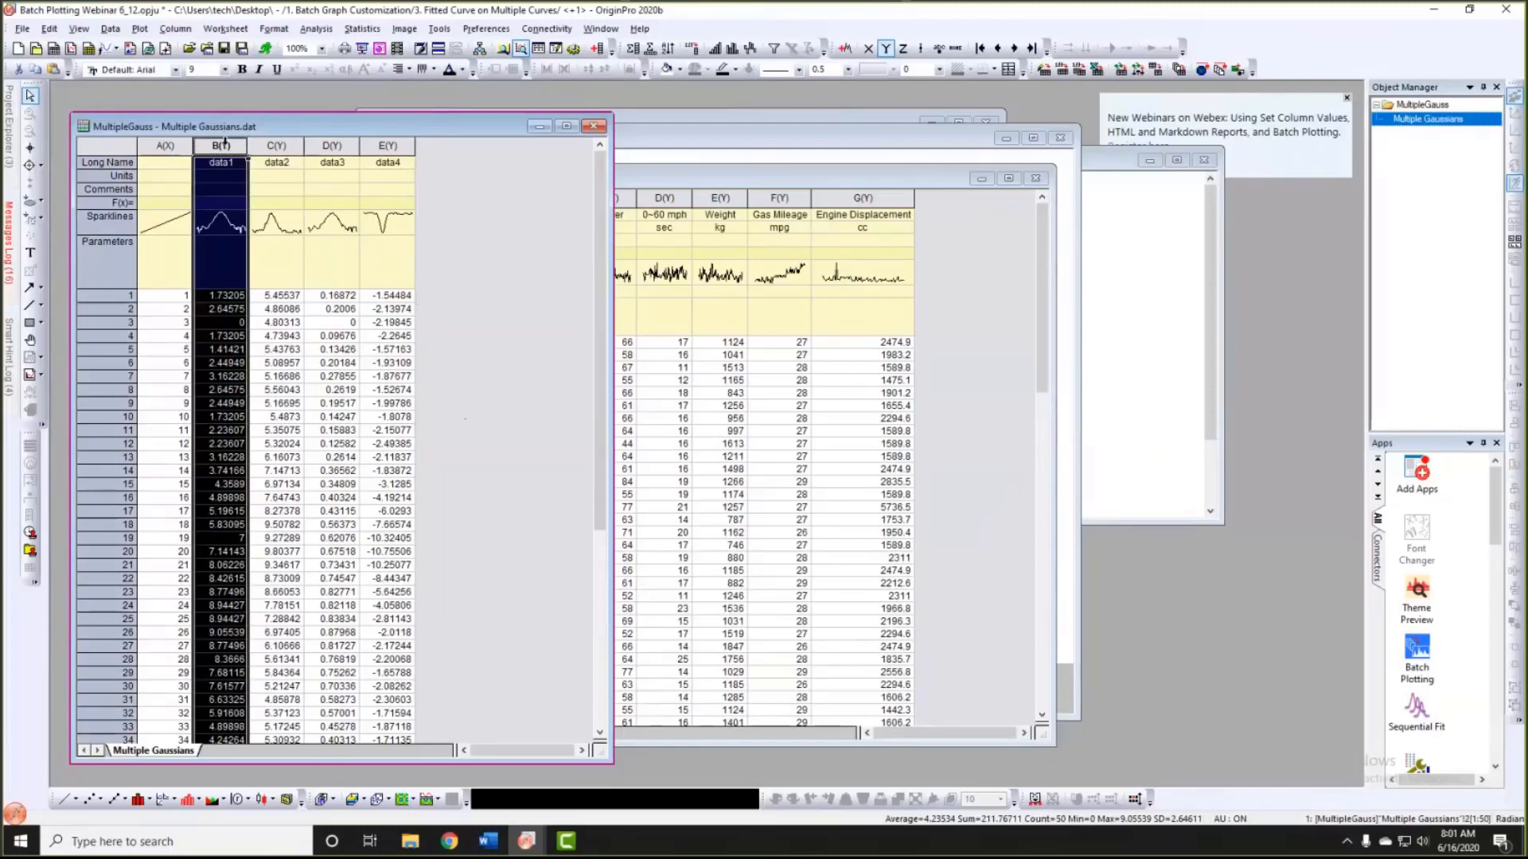
{"action": "left_click_drag", "start_coordinate": [225, 147], "coordinate": [388, 146]}
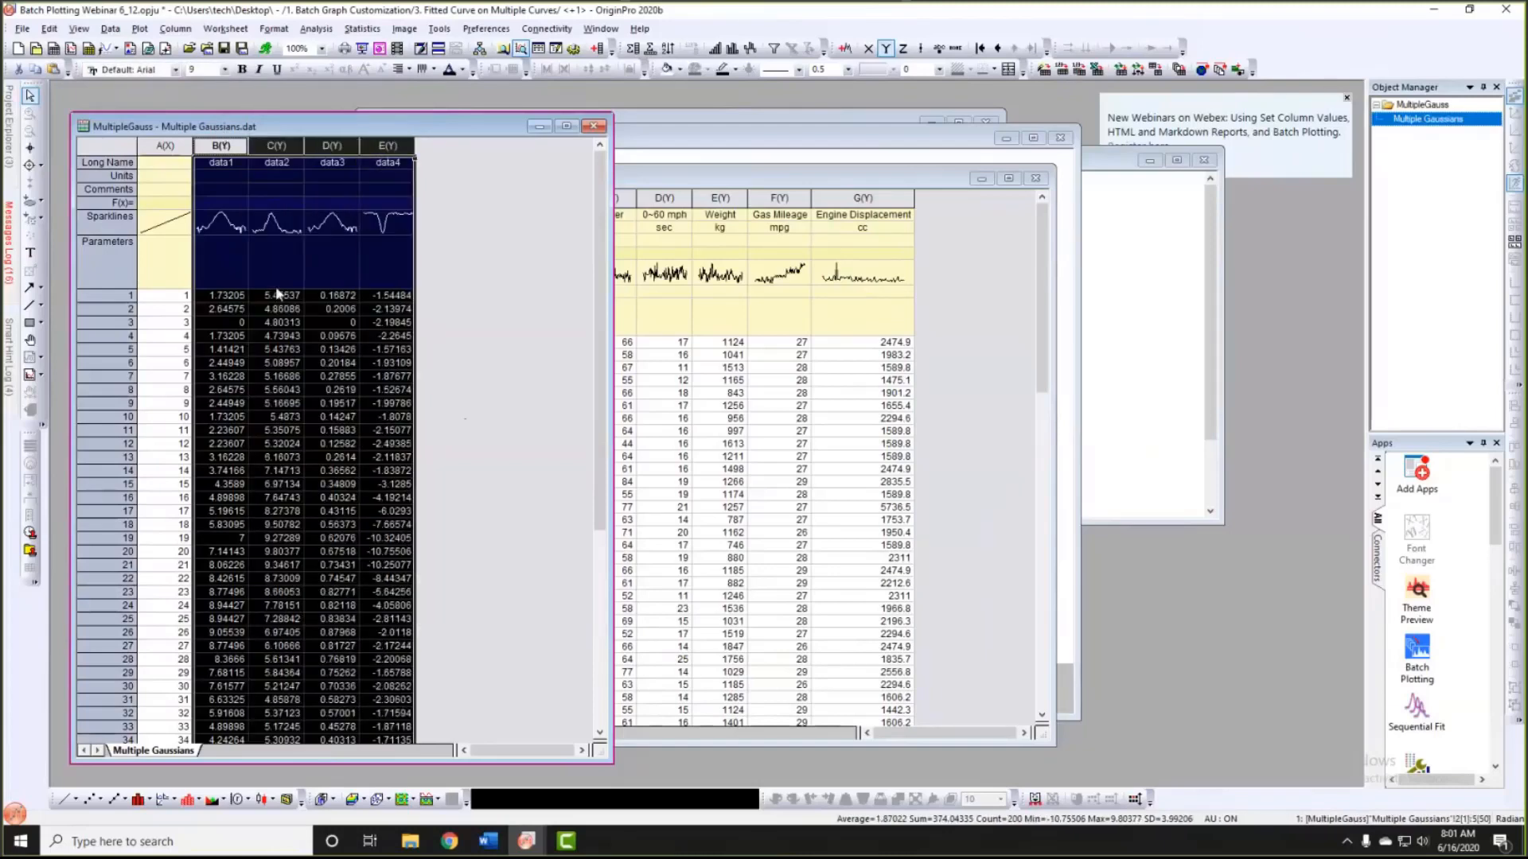
{"action": "left_click", "coordinate": [140, 28]}
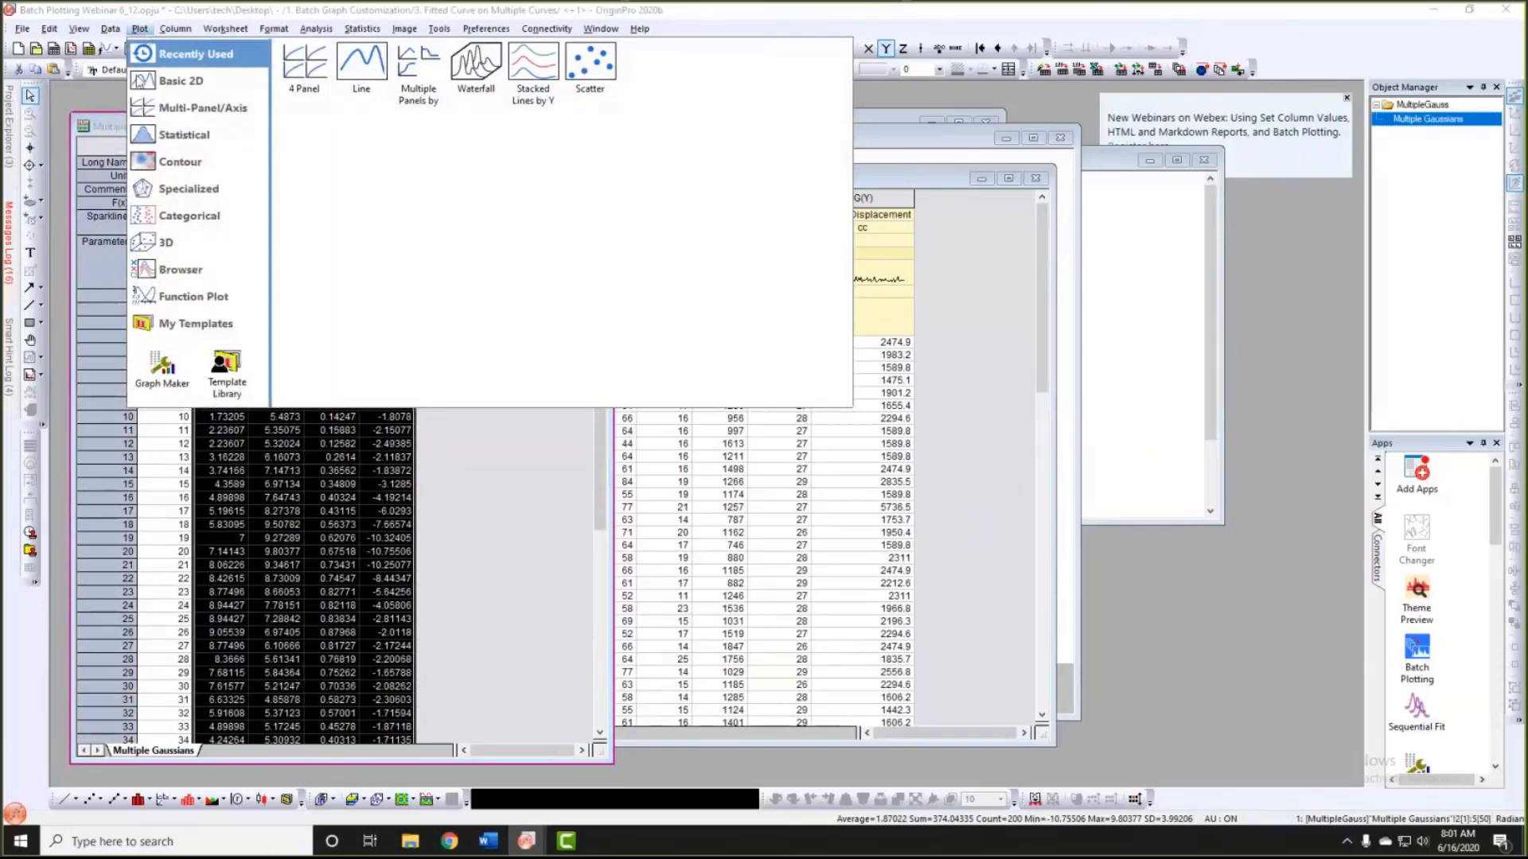
{"action": "mouse_move", "coordinate": [197, 118]}
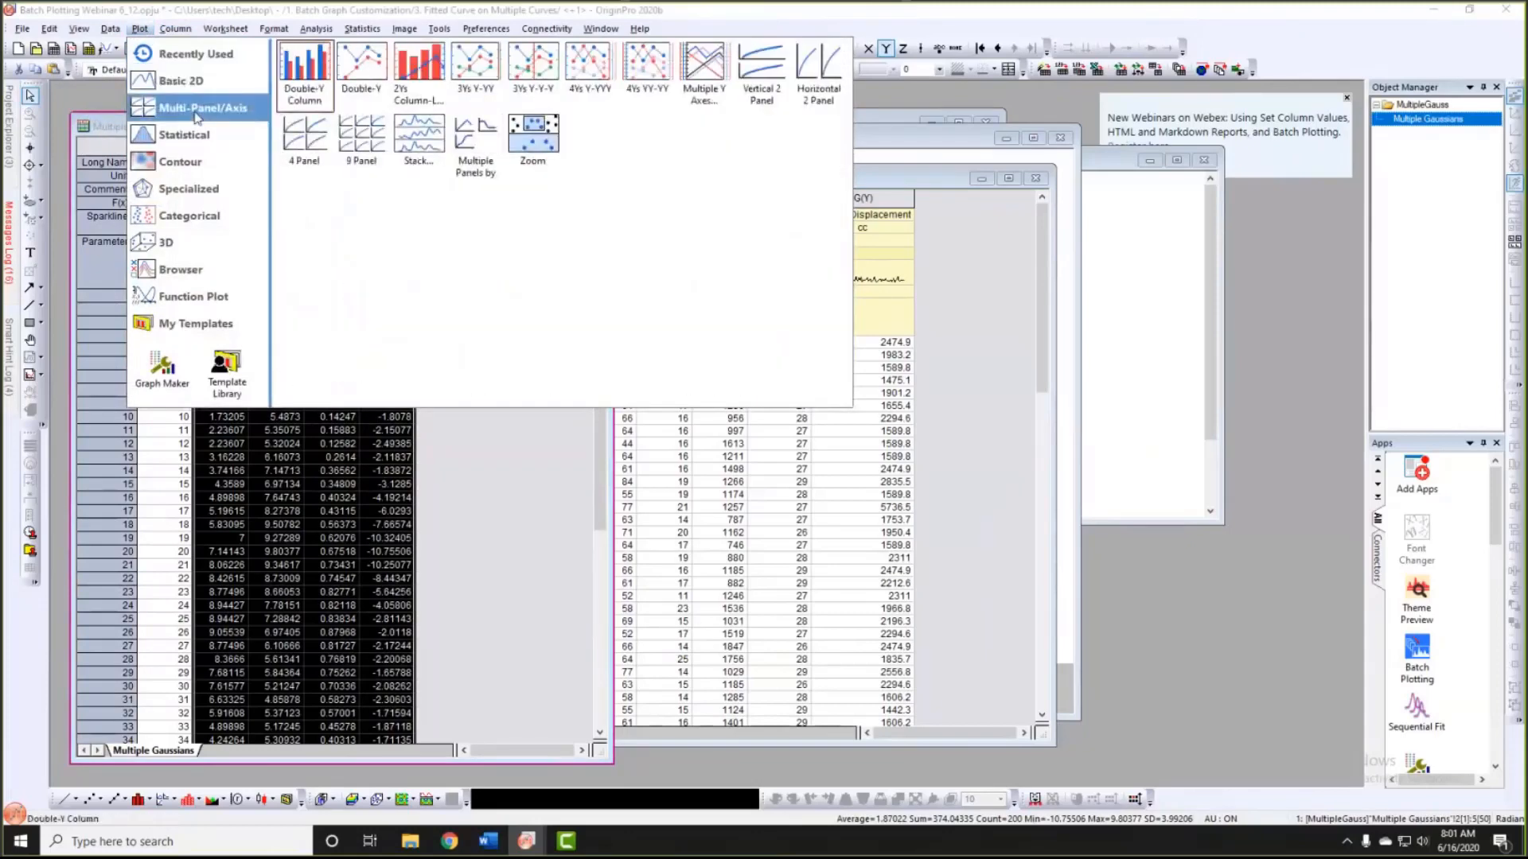
{"action": "left_click", "coordinate": [468, 144]}
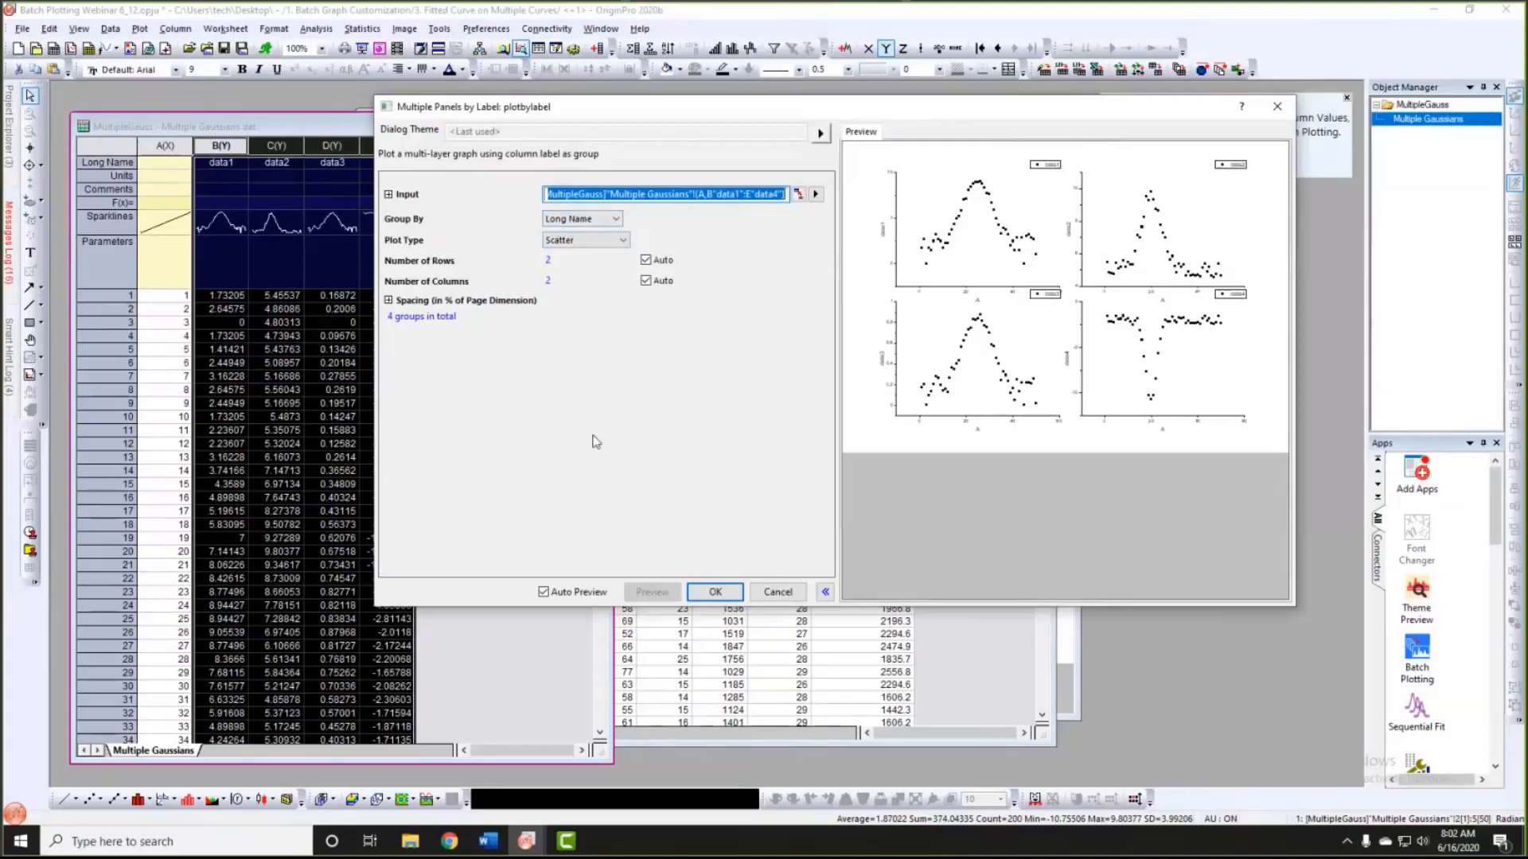
{"action": "left_click", "coordinate": [716, 592]}
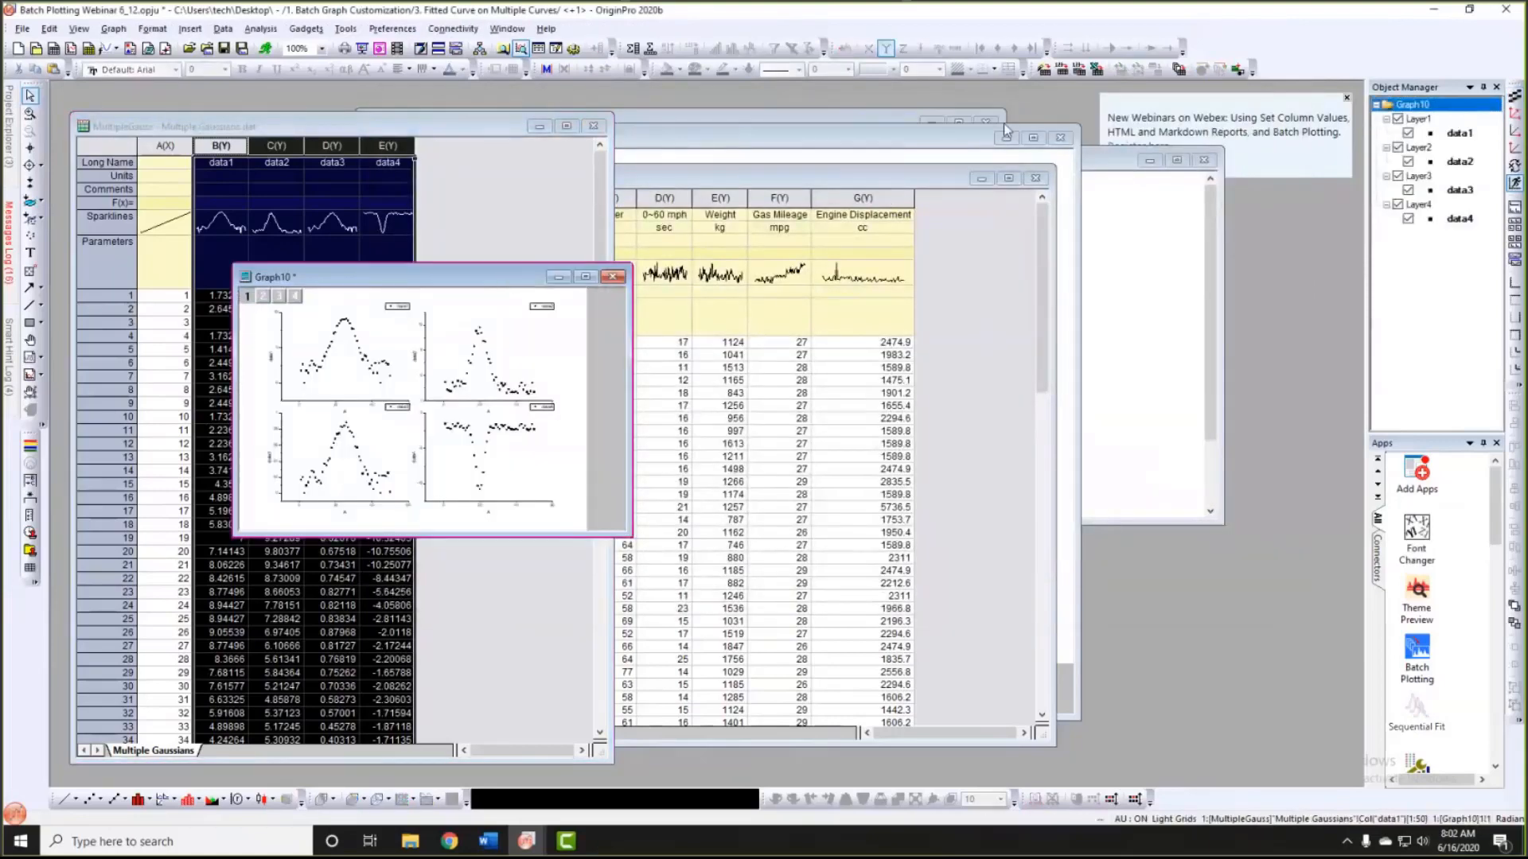
{"action": "left_click_drag", "start_coordinate": [1005, 126], "coordinate": [1005, 128]}
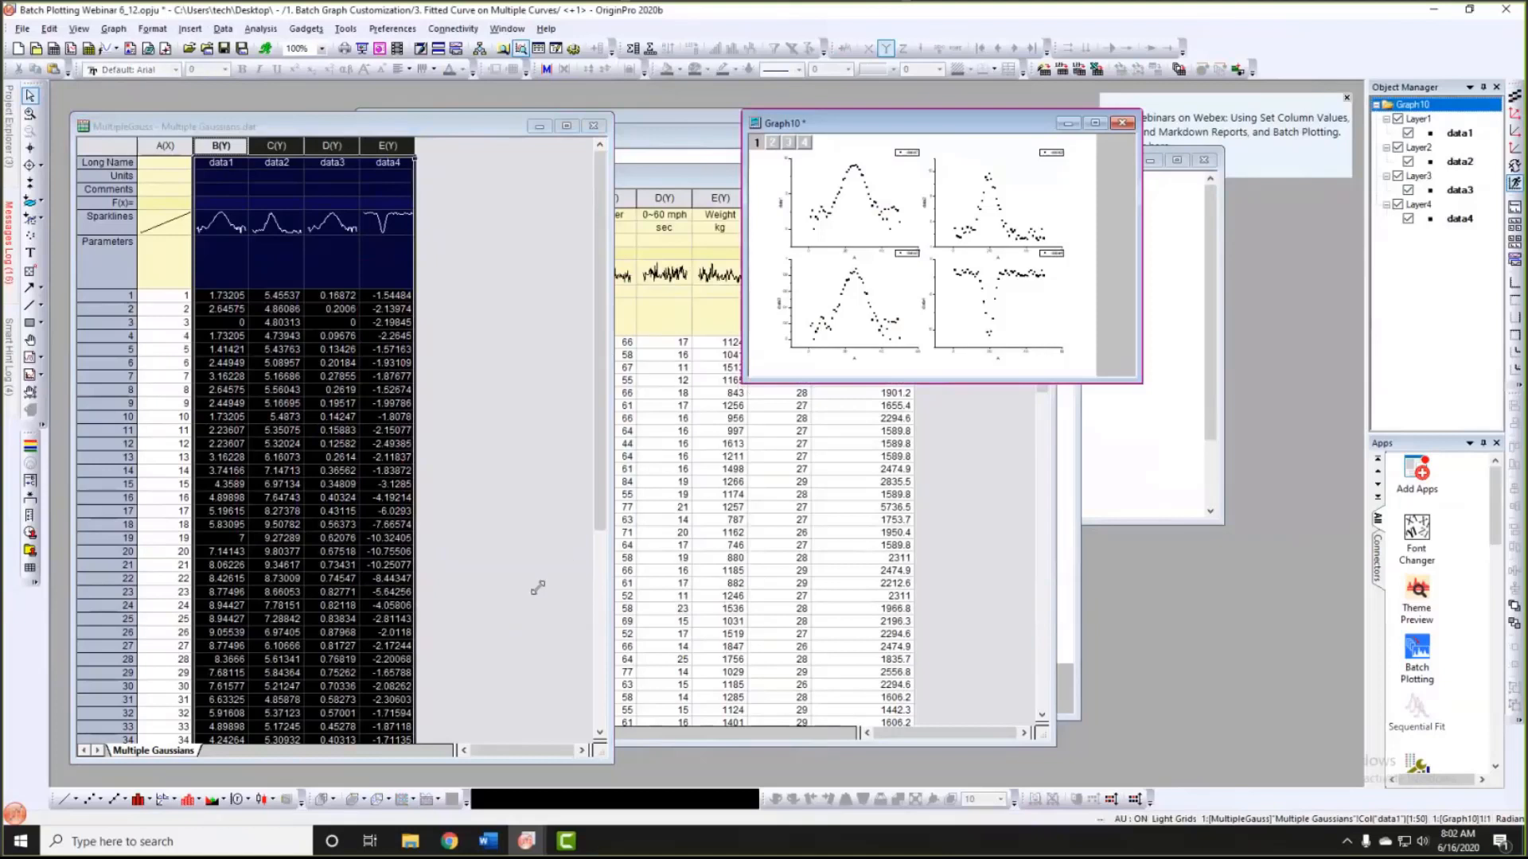
{"action": "left_click_drag", "start_coordinate": [514, 585], "coordinate": [514, 585]}
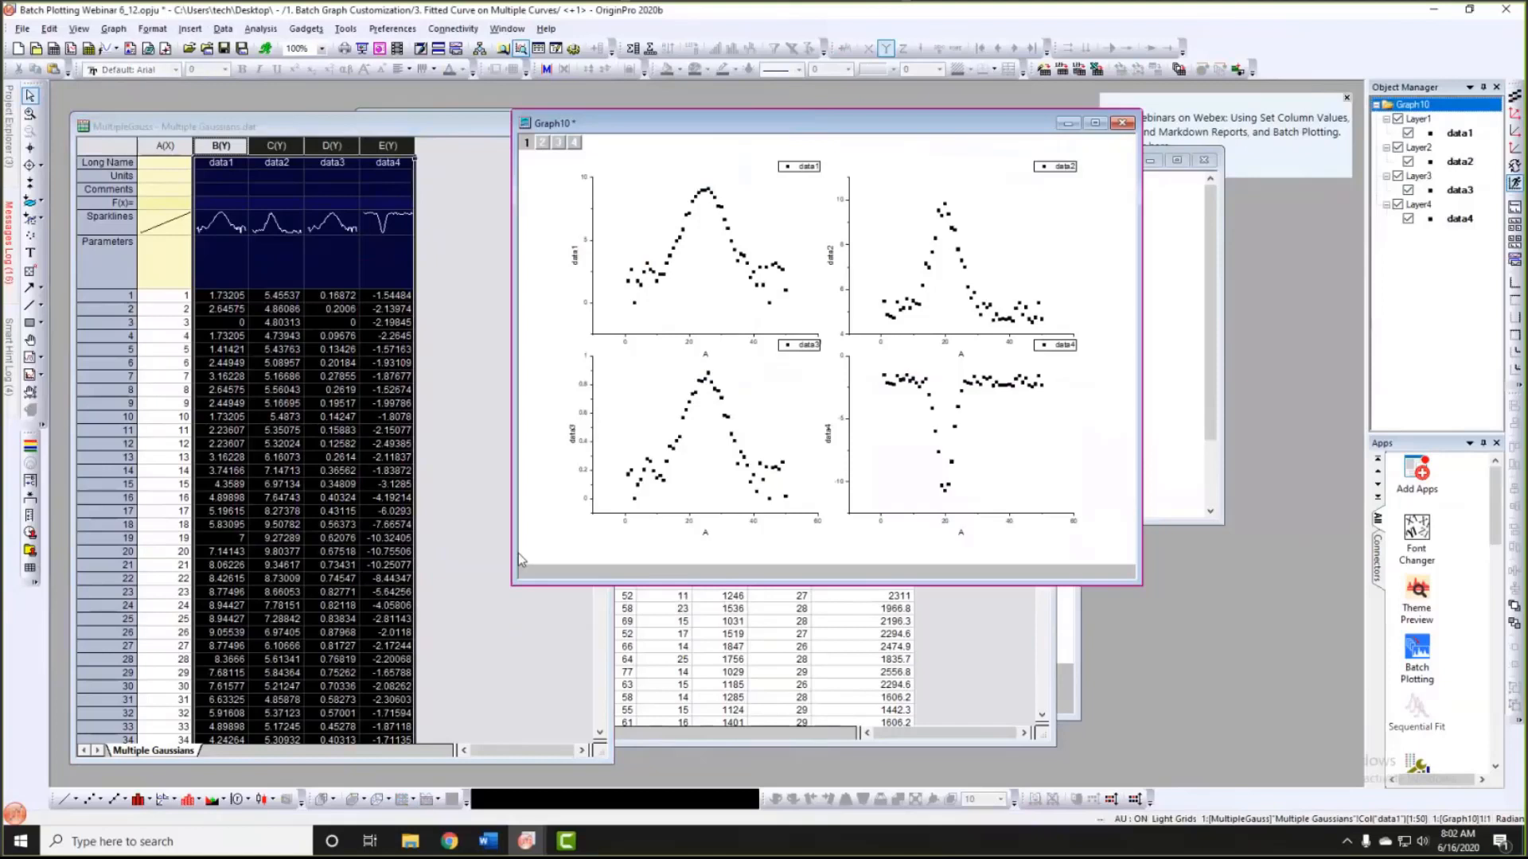
Step: Check the common display settings for layers 1 to 4 in the graph's page properties
{"action": "double_click", "coordinate": [720, 145]}
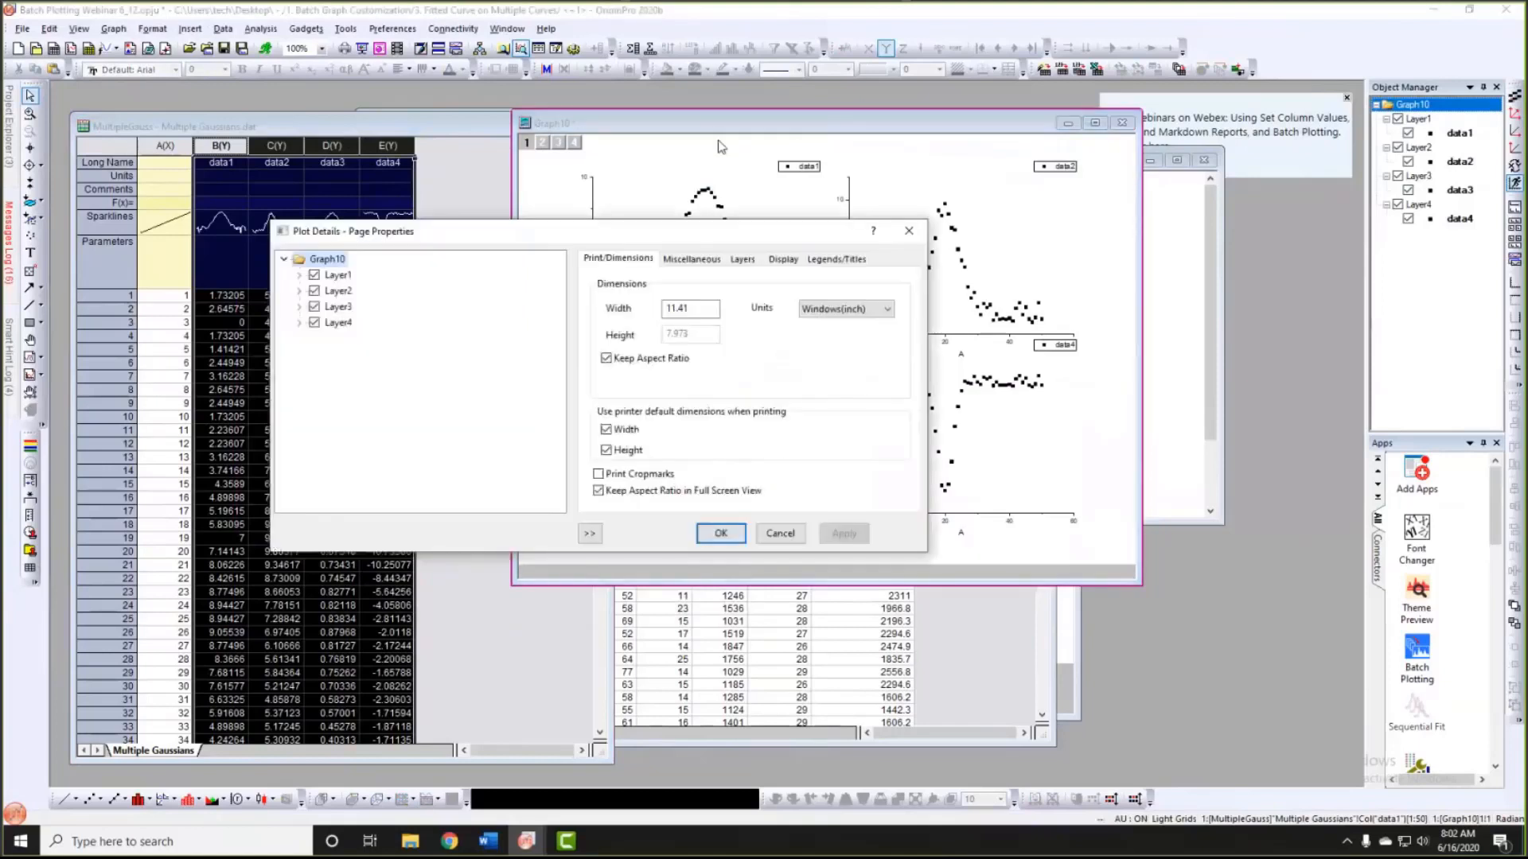
{"action": "left_click", "coordinate": [742, 259]}
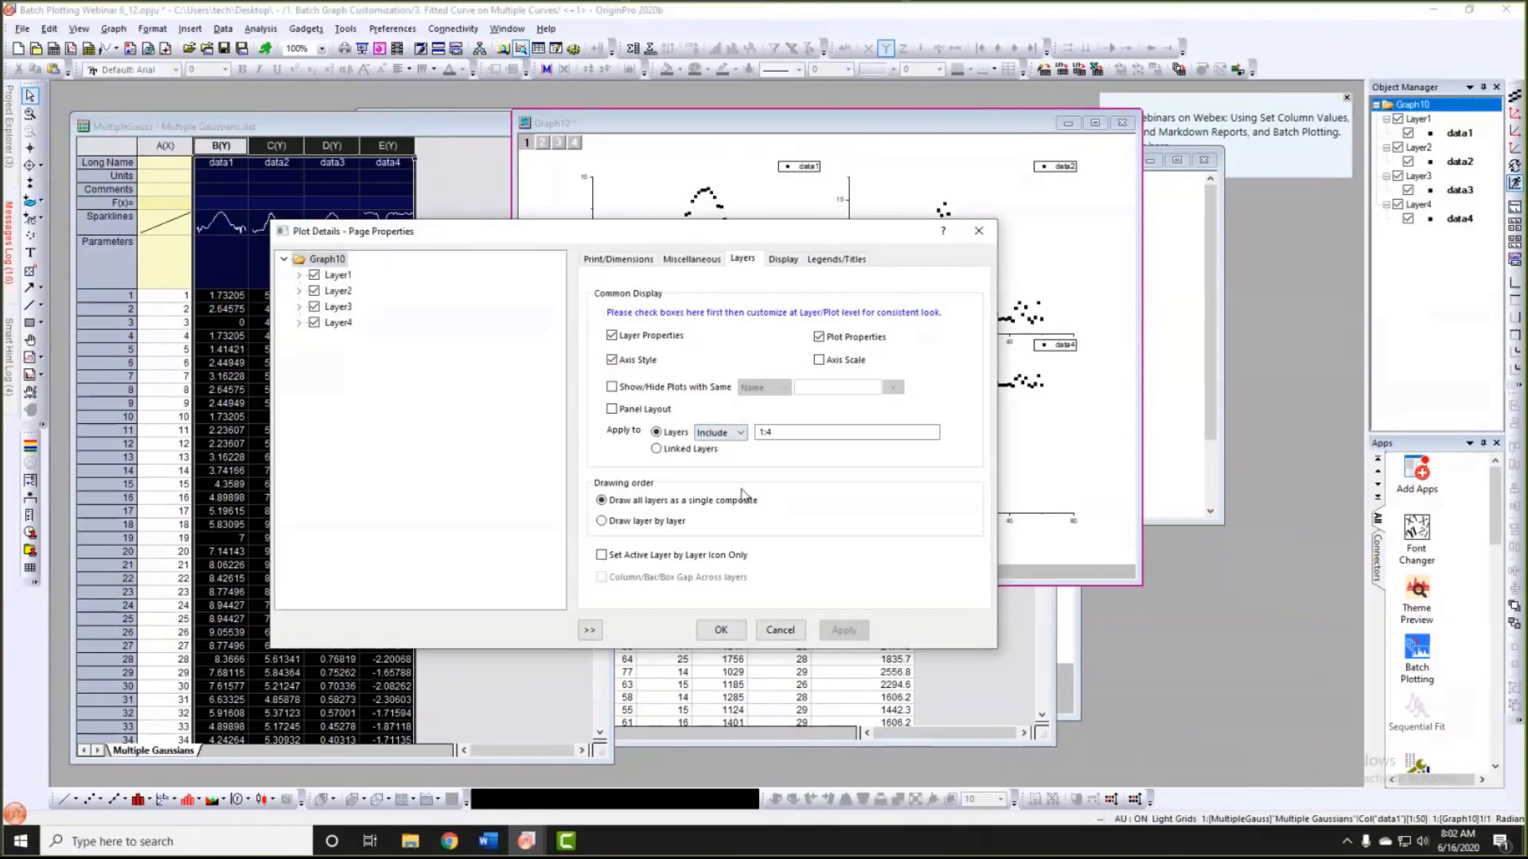
{"action": "left_click", "coordinate": [721, 630]}
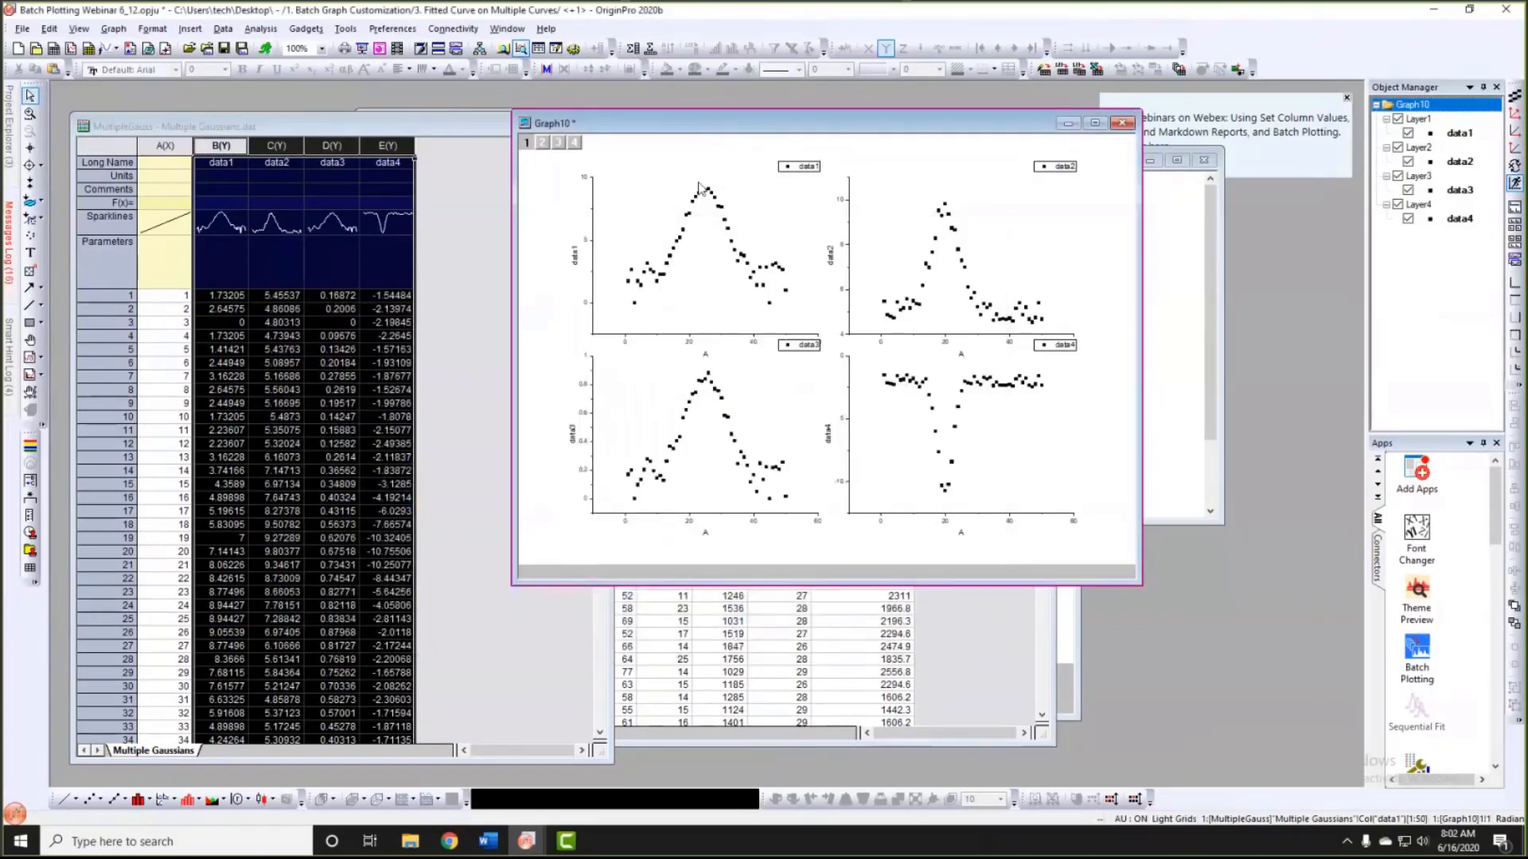
Step: Change the data1 plot's symbols to solid circles, recolor them red, and make them larger
{"action": "left_click", "coordinate": [699, 190]}
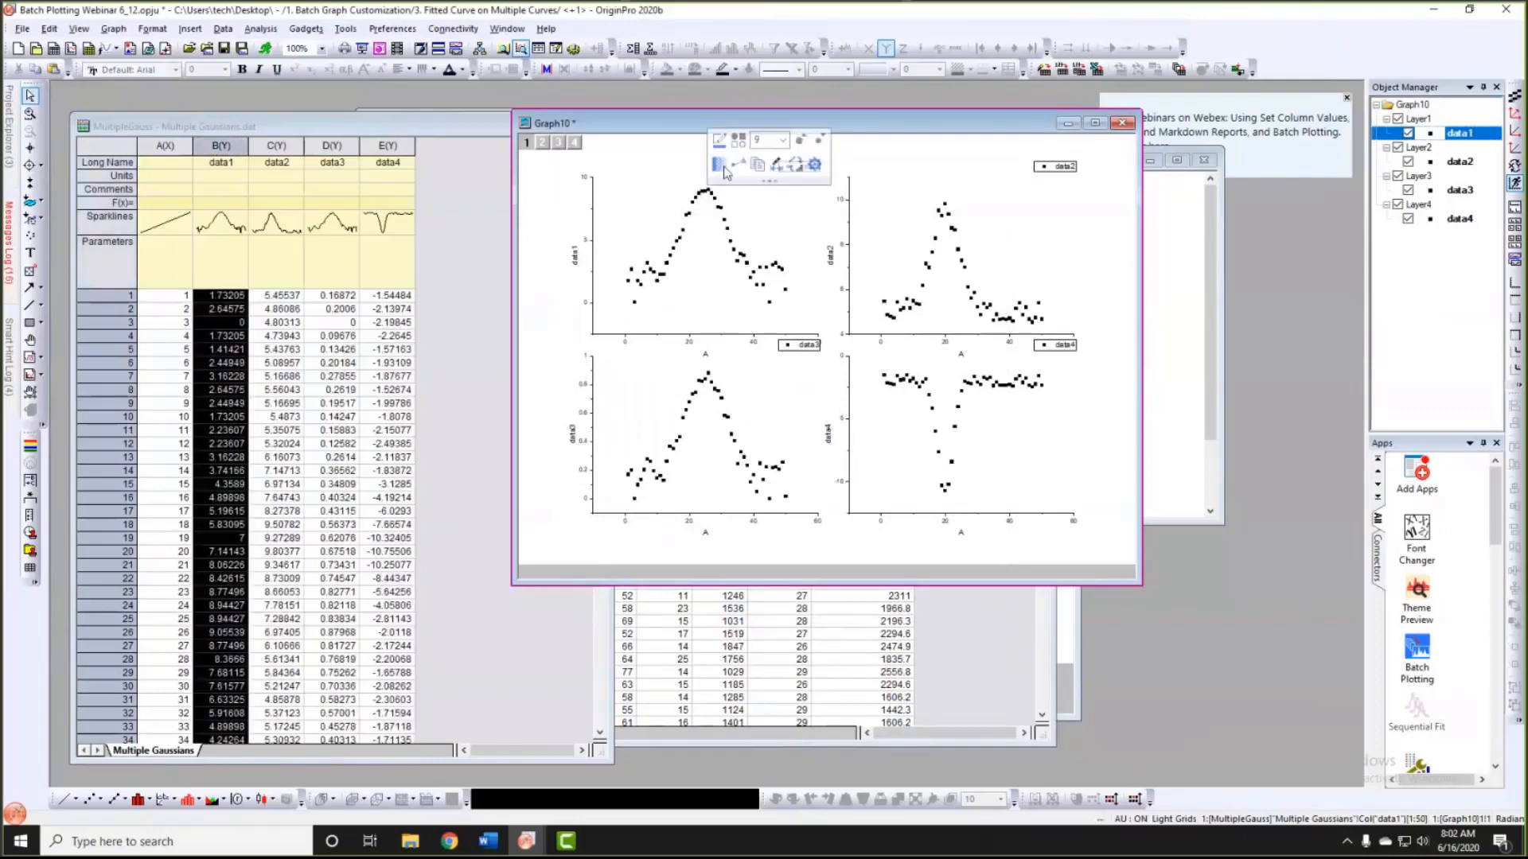
{"action": "left_click", "coordinate": [738, 140]}
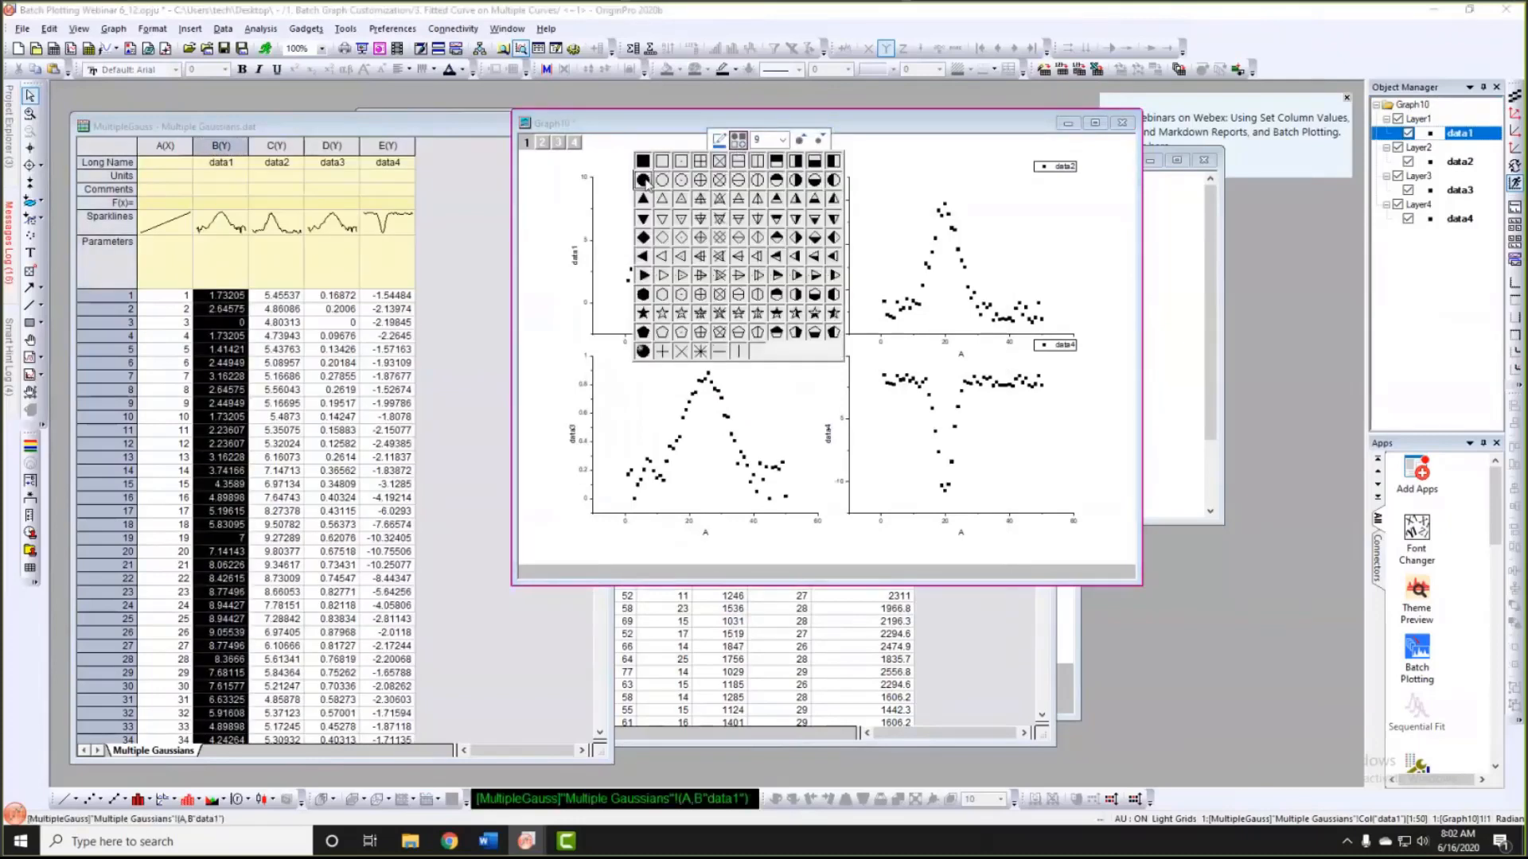
{"action": "left_click", "coordinate": [645, 182]}
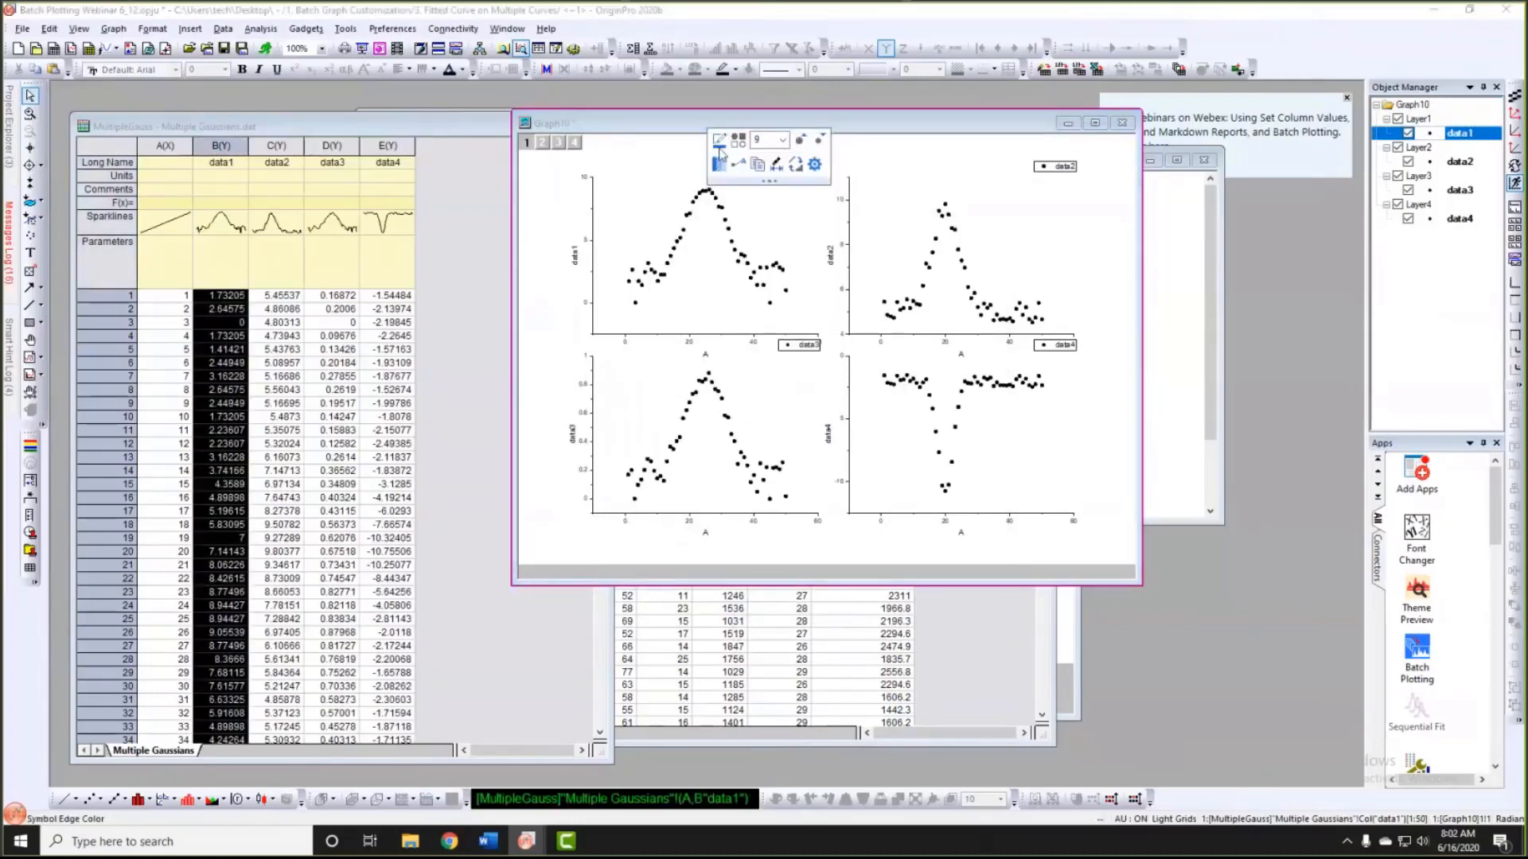
{"action": "left_click", "coordinate": [720, 152]}
{"action": "left_click", "coordinate": [726, 190]}
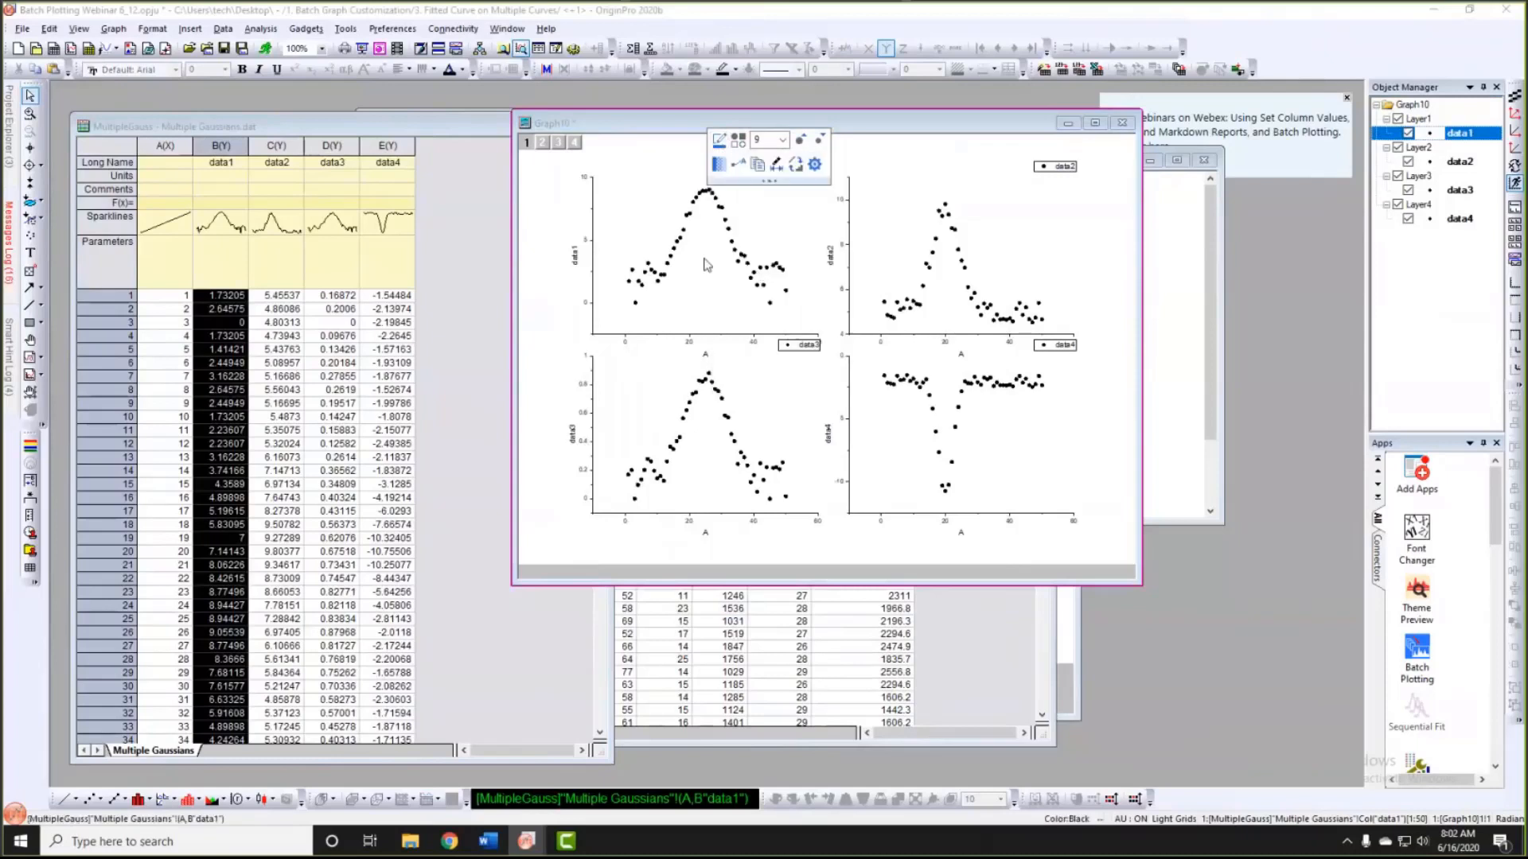
{"action": "left_click", "coordinate": [707, 265]}
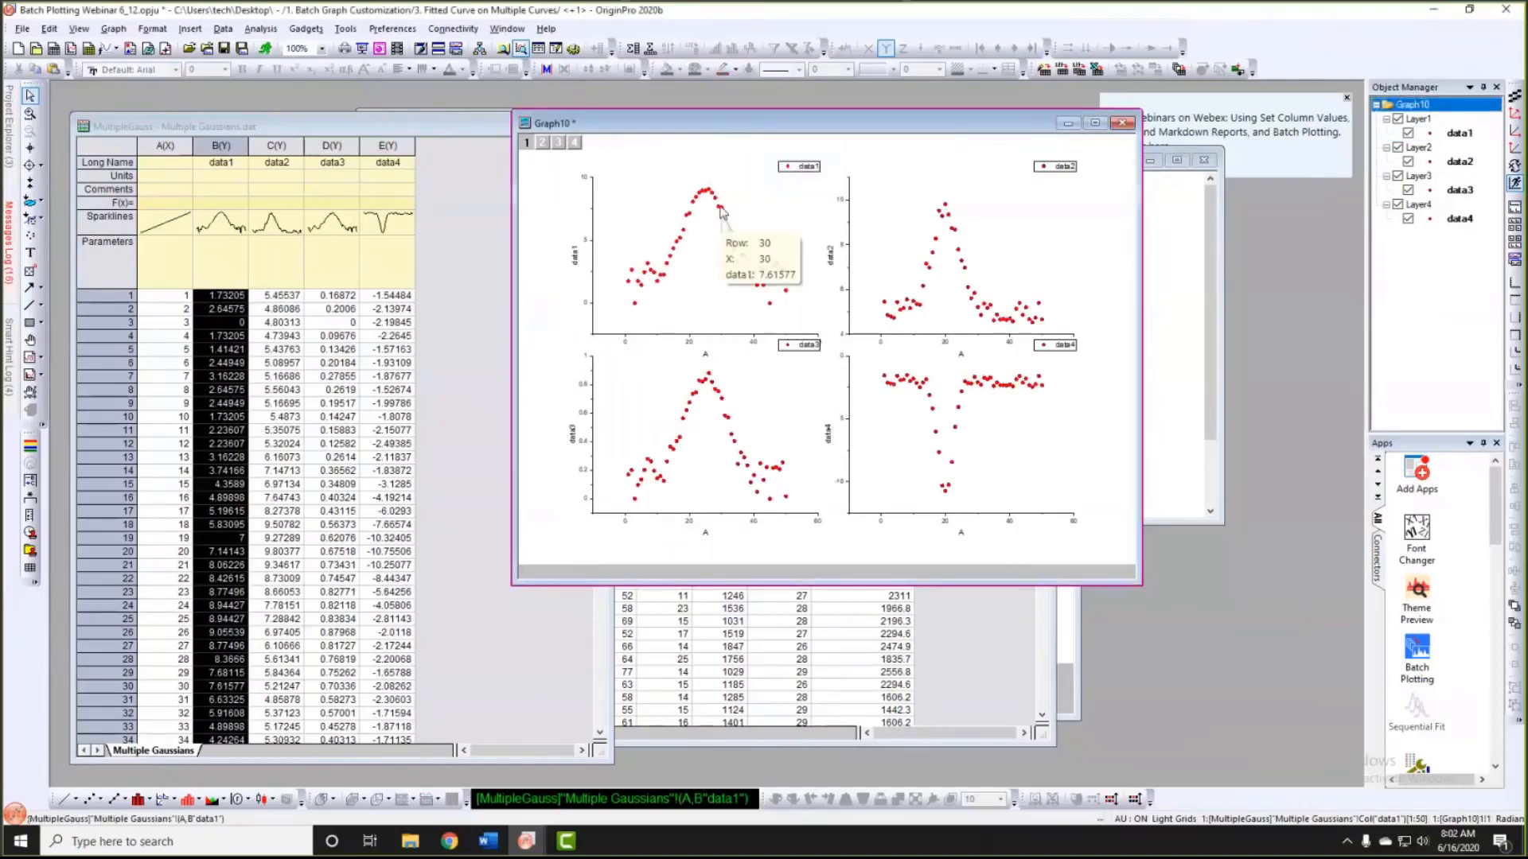
{"action": "left_click", "coordinate": [722, 210]}
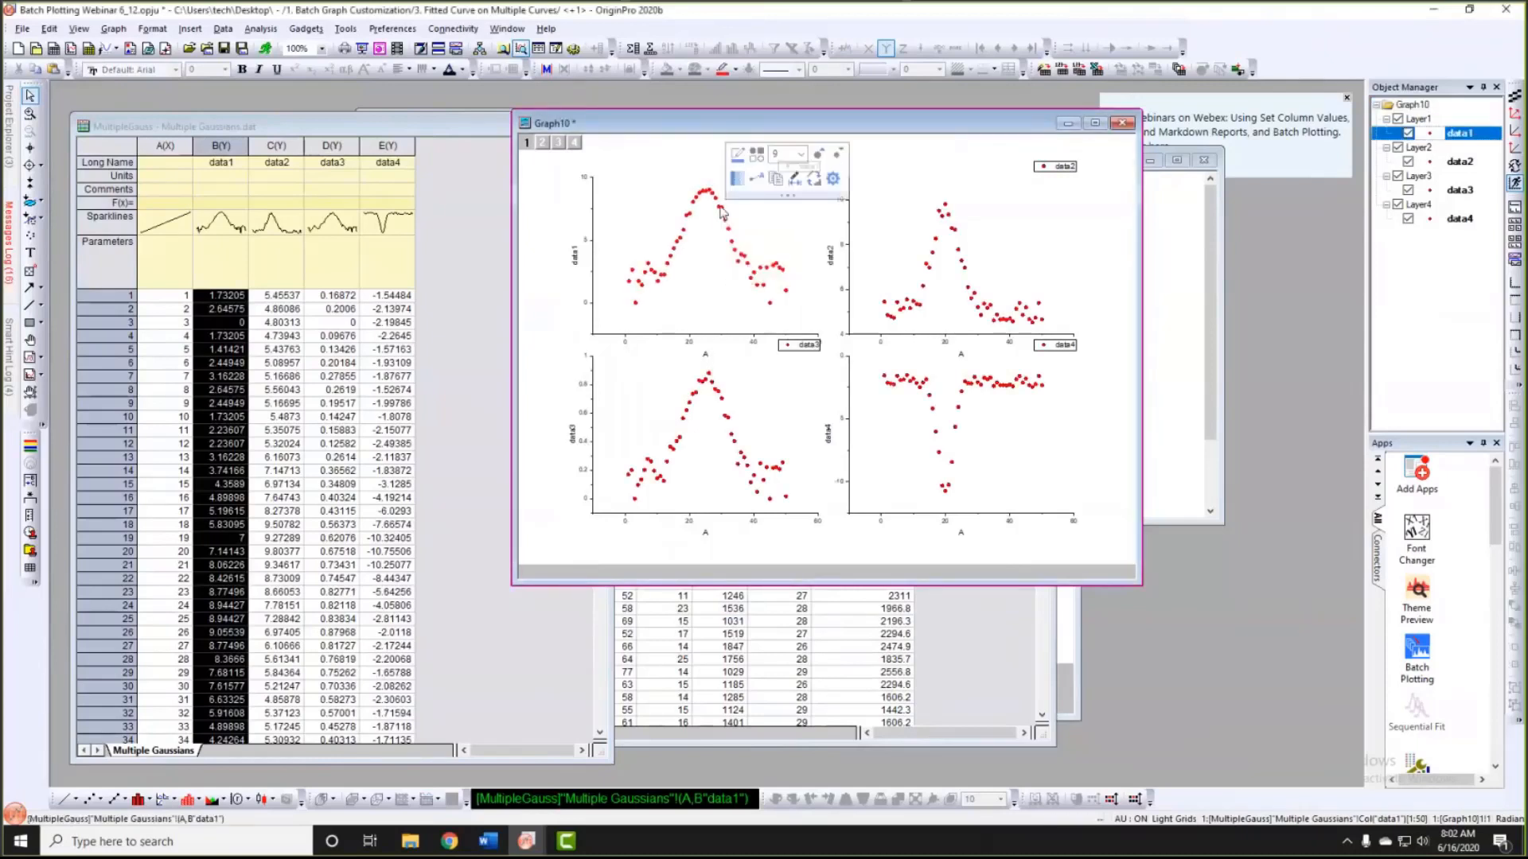
{"action": "left_click", "coordinate": [792, 223]}
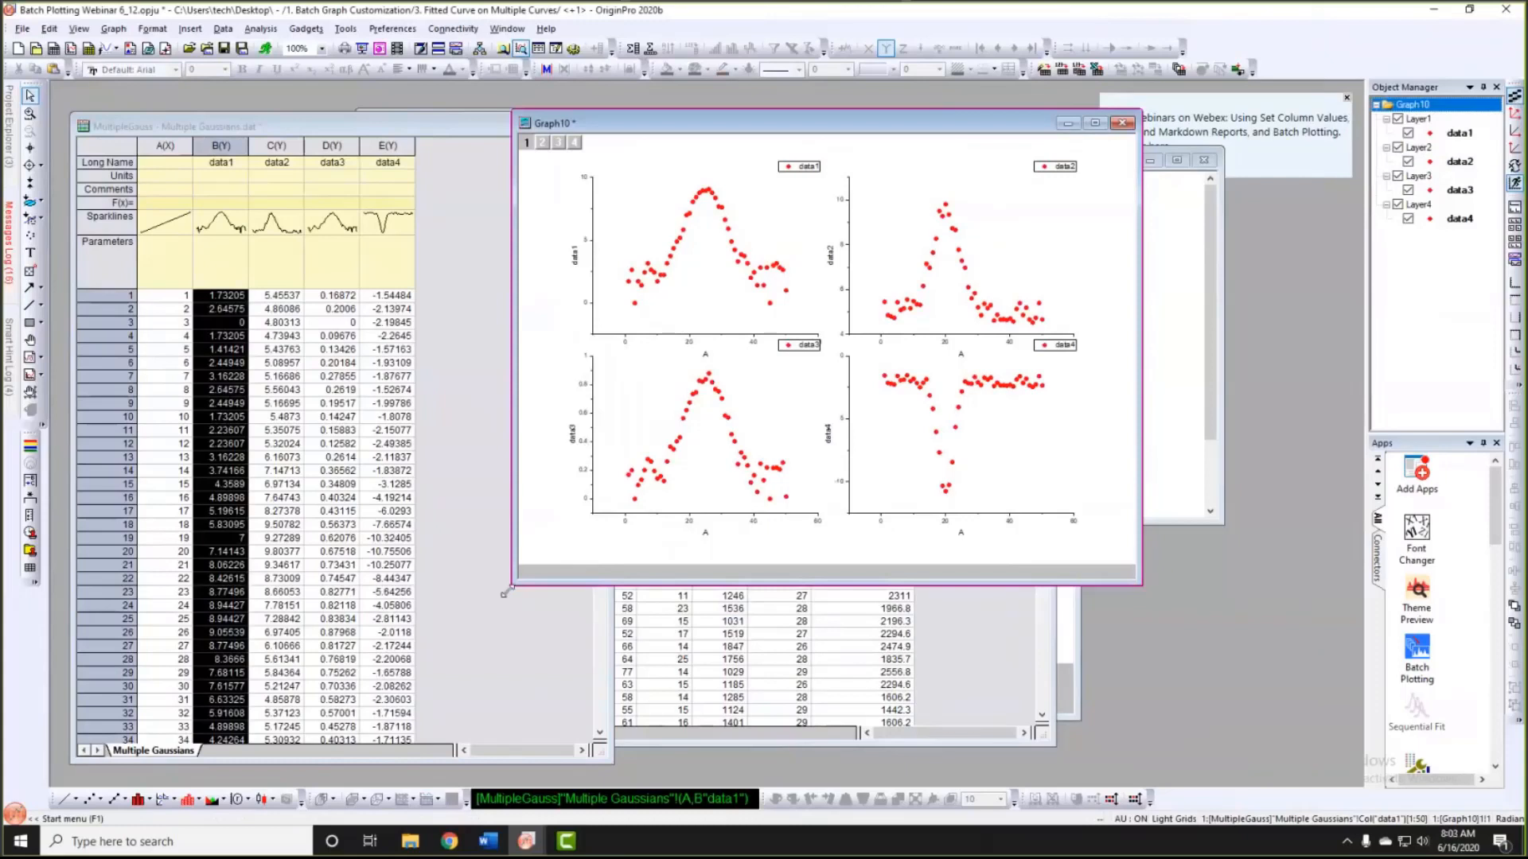
Step: Enlarge the four-panel graph window and start a Quick Fit with the Peak - Gauss function on the data1 panel
{"action": "left_click_drag", "start_coordinate": [513, 585], "coordinate": [353, 712]}
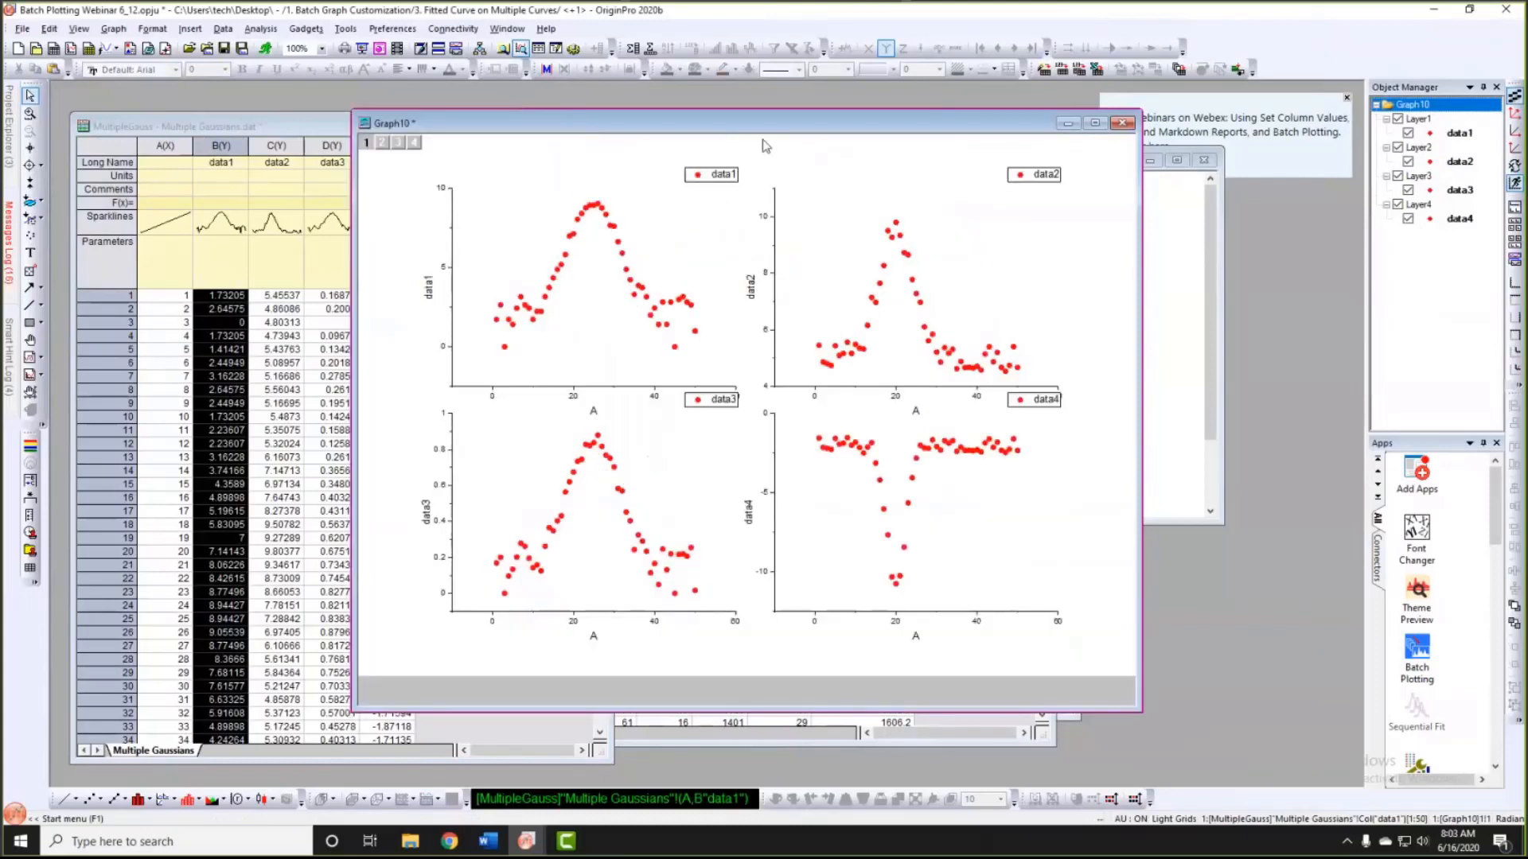
{"action": "left_click_drag", "start_coordinate": [722, 131], "coordinate": [709, 136]}
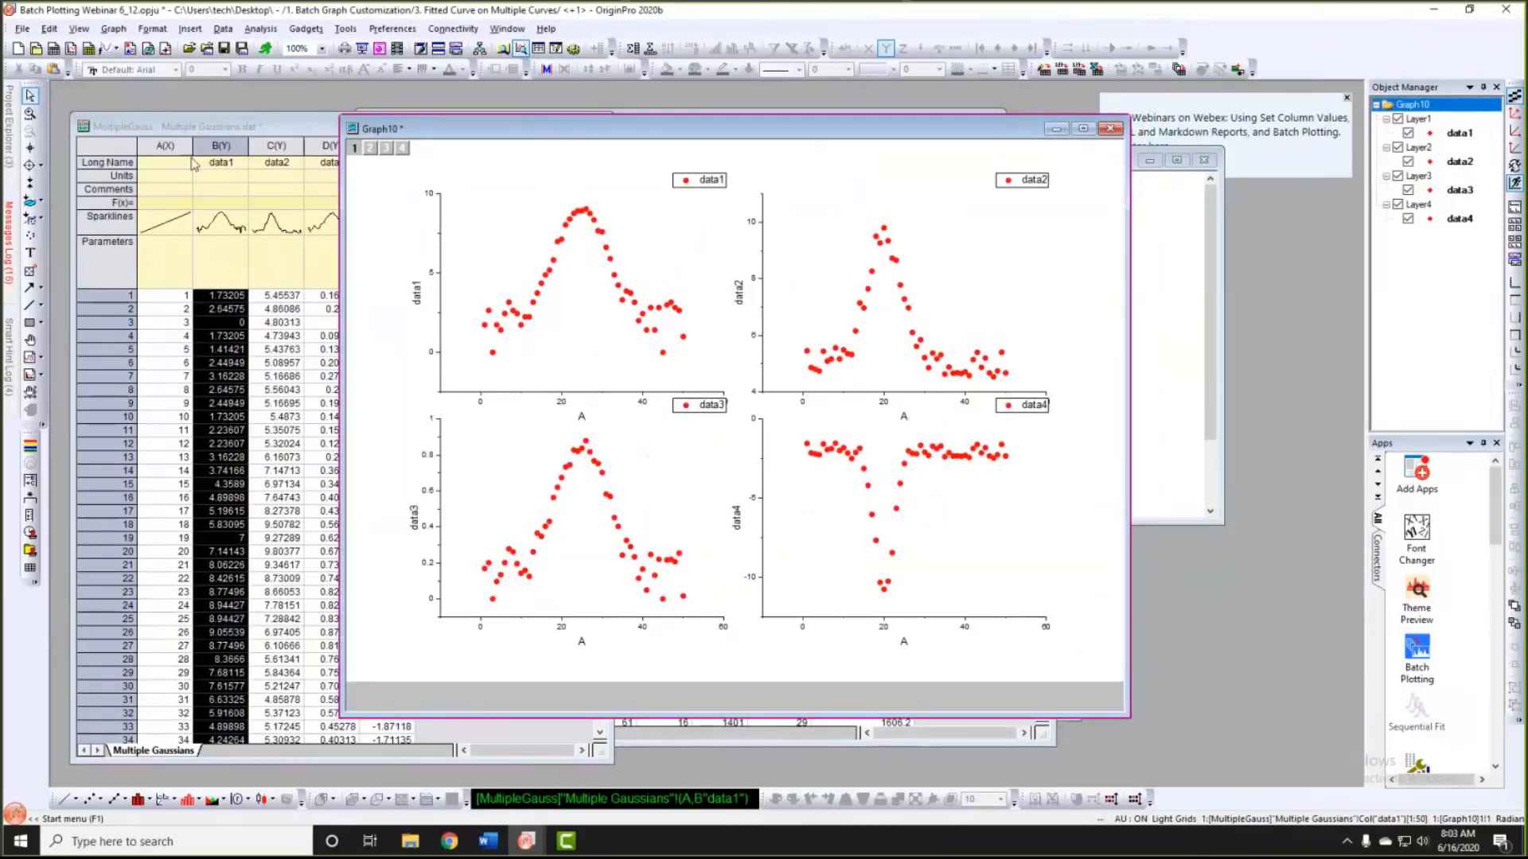
{"action": "left_click", "coordinate": [296, 31]}
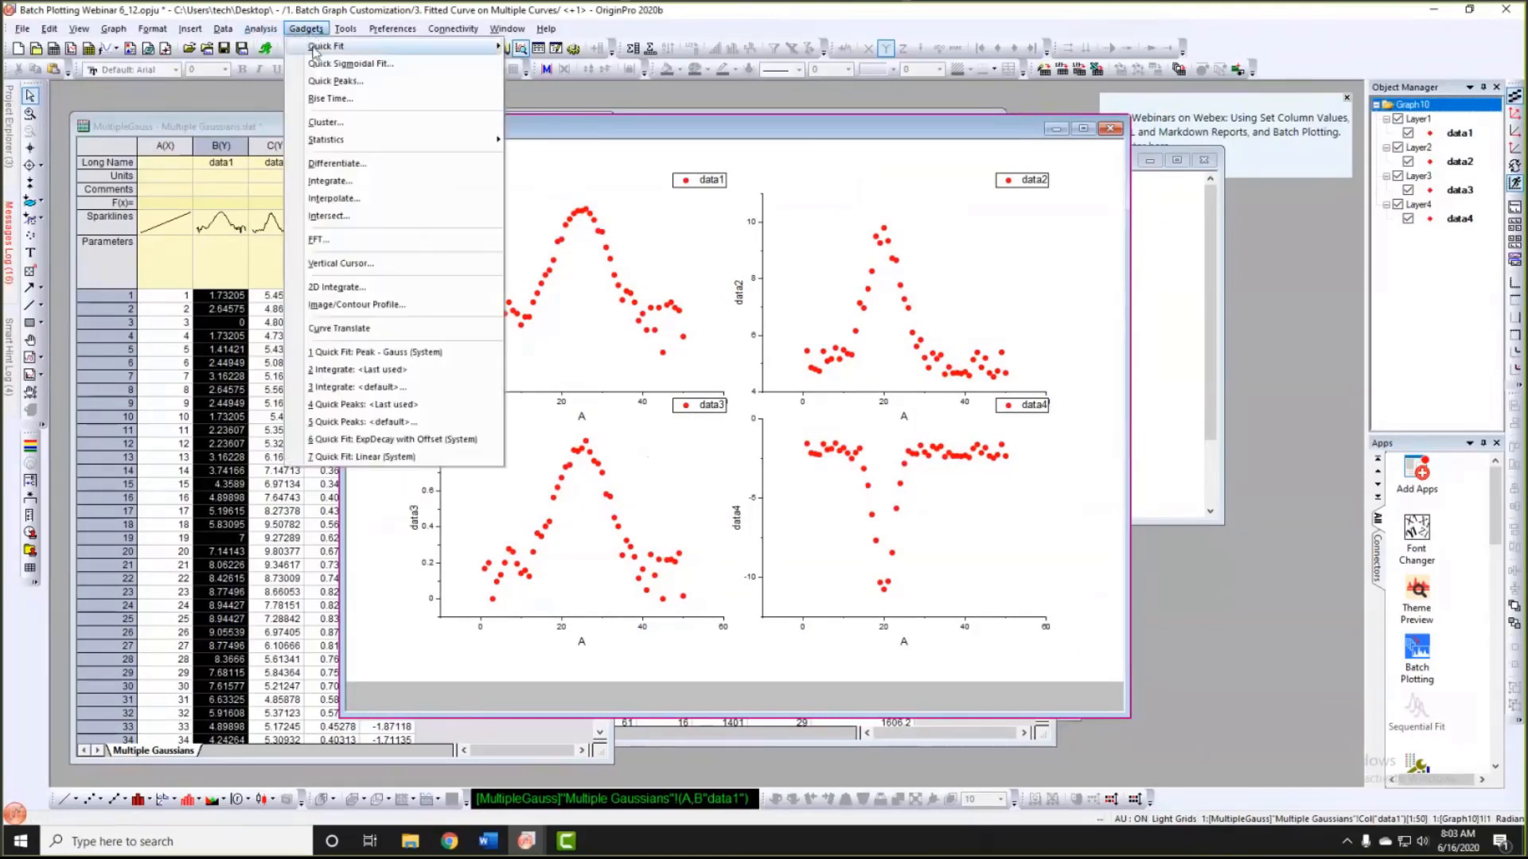
{"action": "mouse_move", "coordinate": [430, 49]}
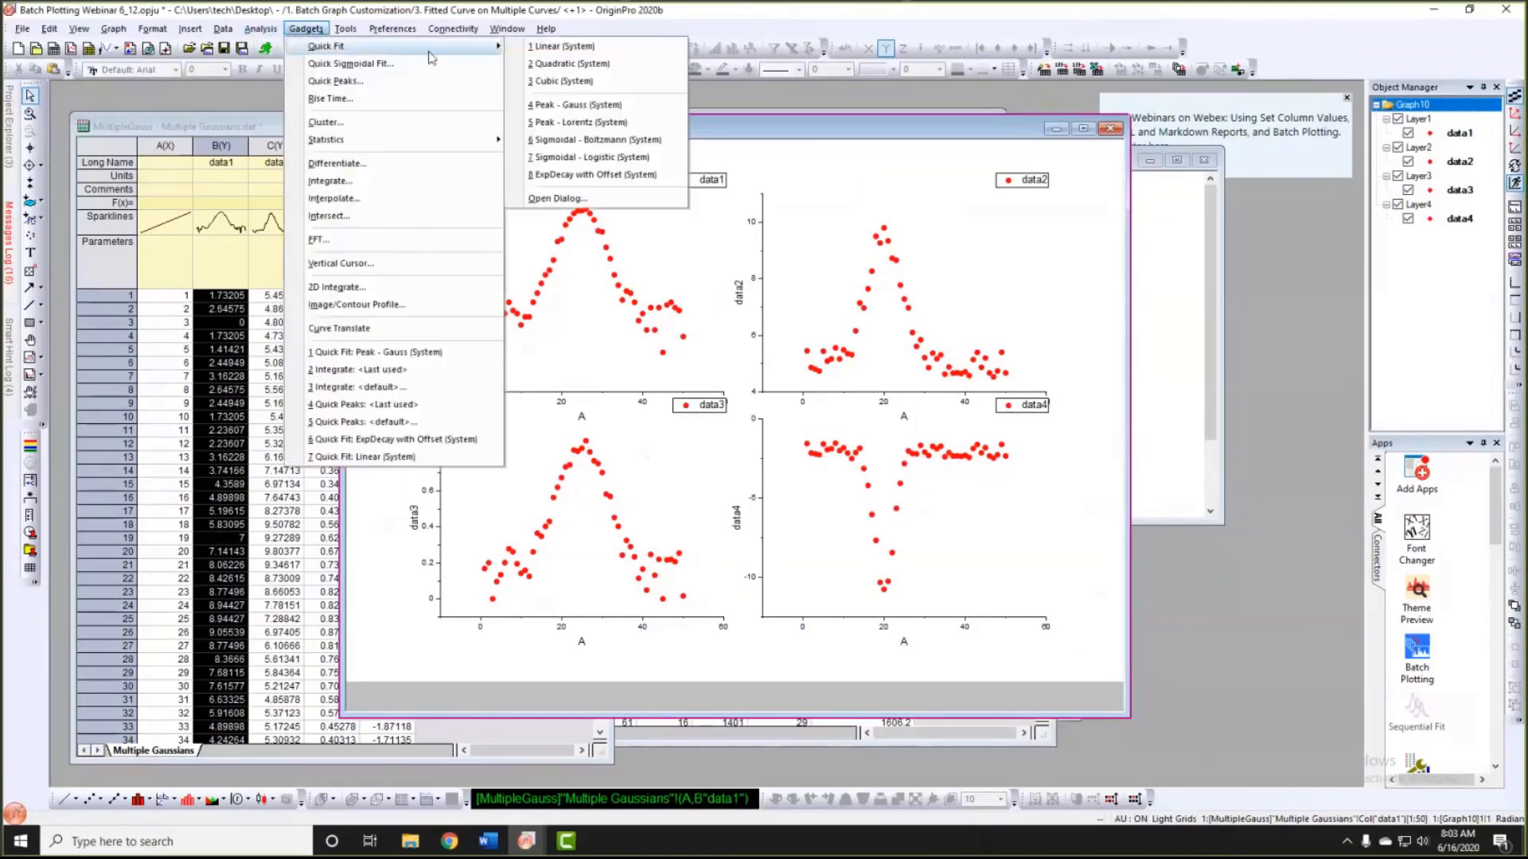
{"action": "left_click", "coordinate": [589, 107]}
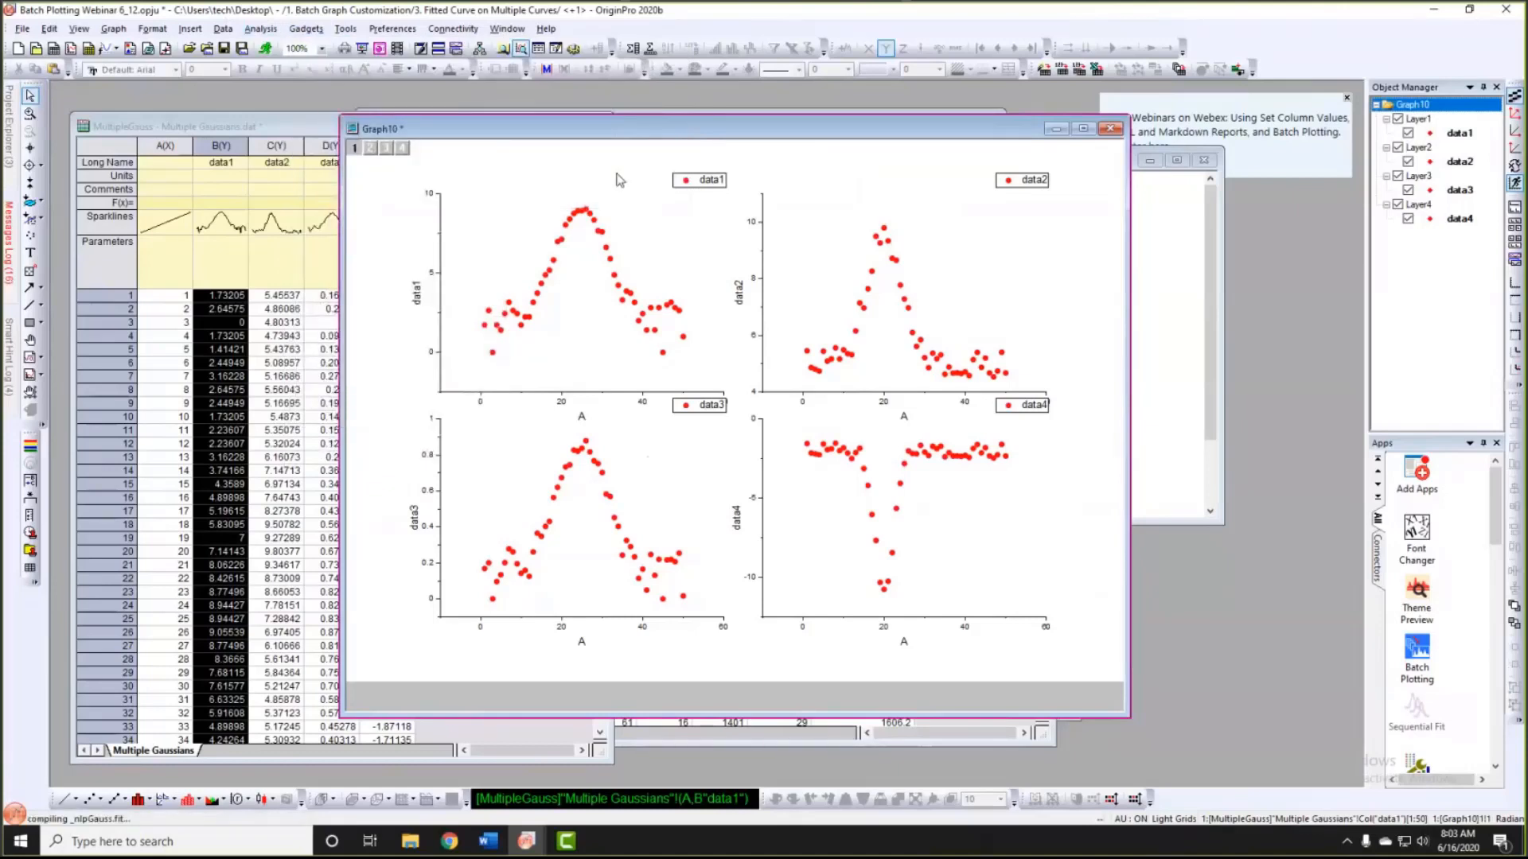
Step: Extend the fit region over the whole data1 curve and output the Gauss fit for all layers
{"action": "left_click_drag", "start_coordinate": [548, 239], "coordinate": [519, 235]}
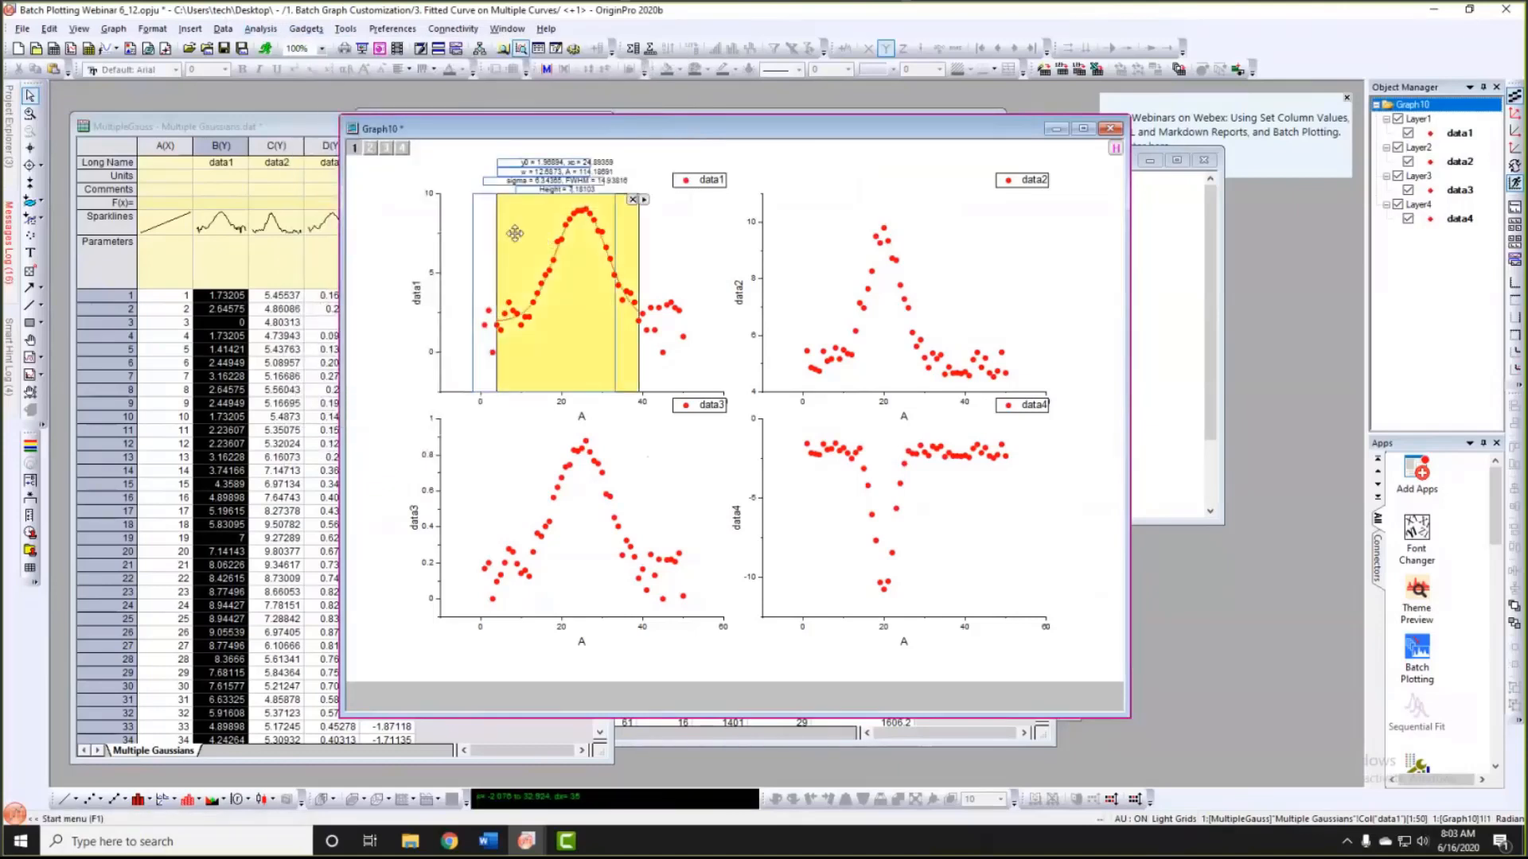
{"action": "left_click_drag", "start_coordinate": [610, 301], "coordinate": [693, 292]}
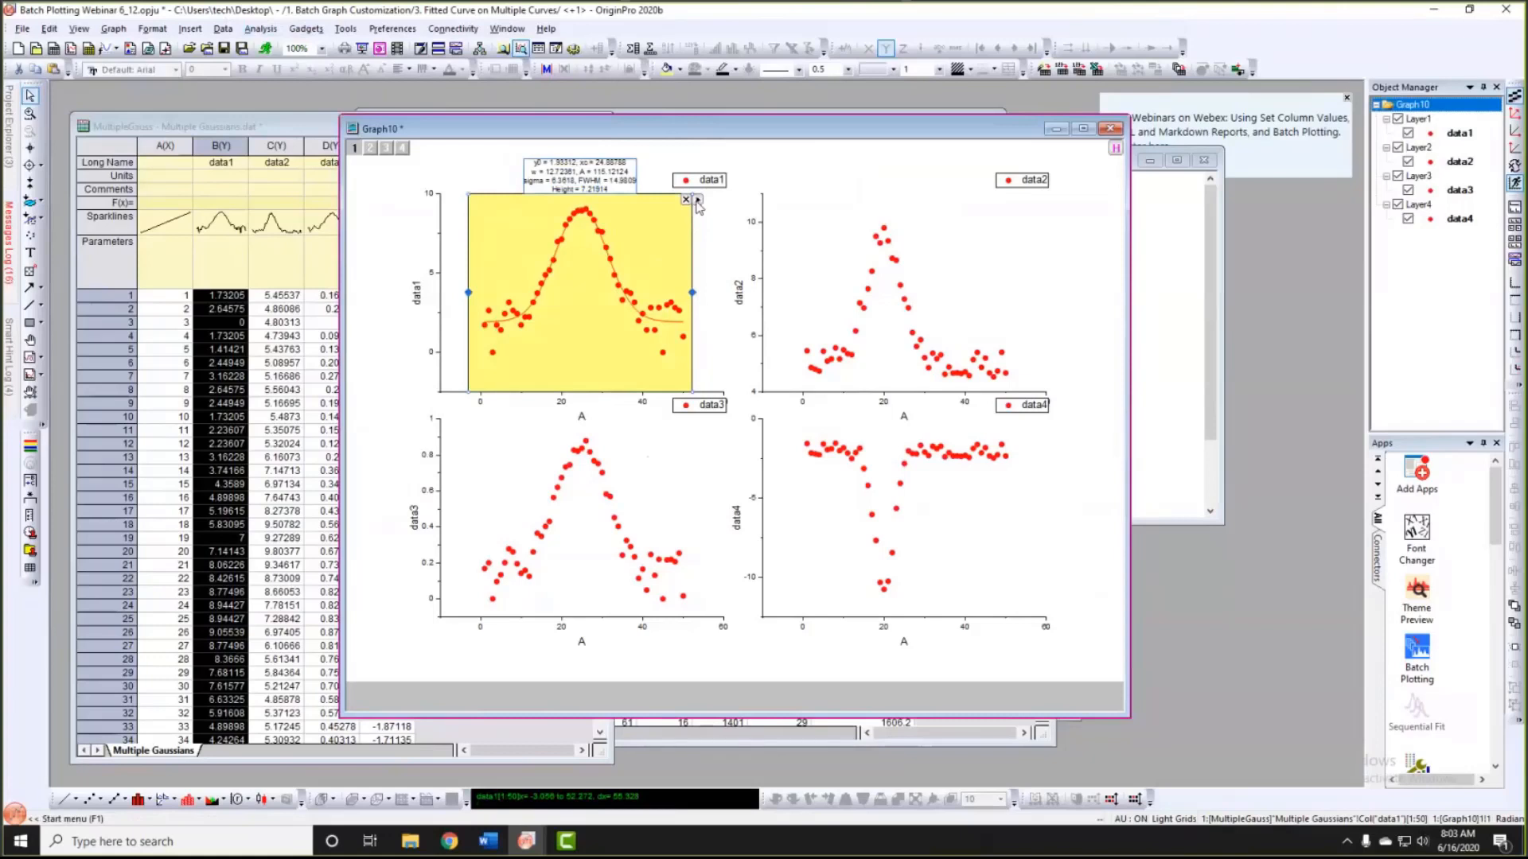
{"action": "left_click", "coordinate": [698, 201]}
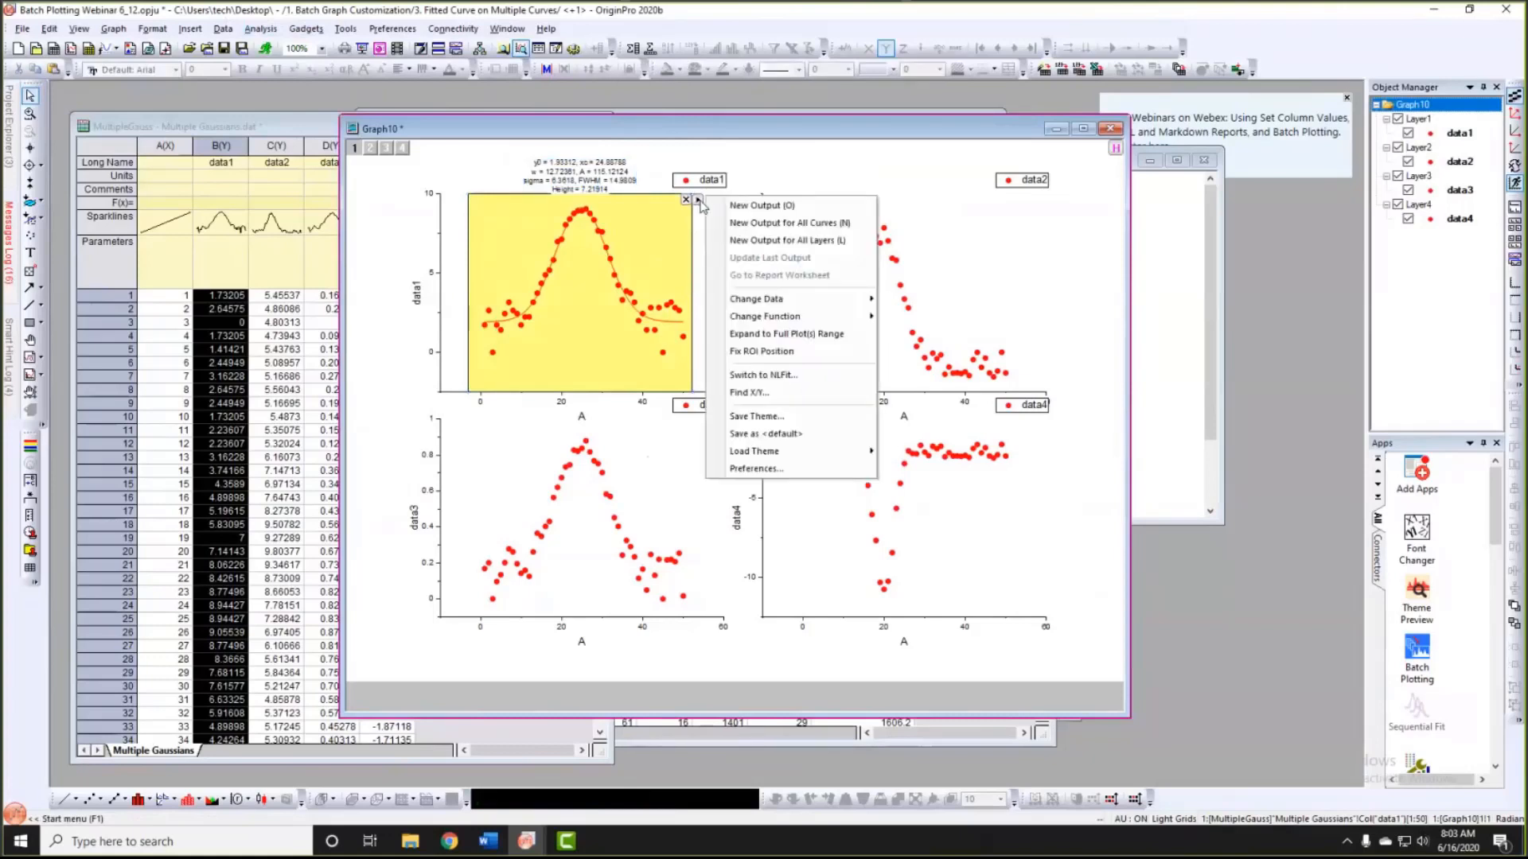
{"action": "left_click", "coordinate": [753, 241]}
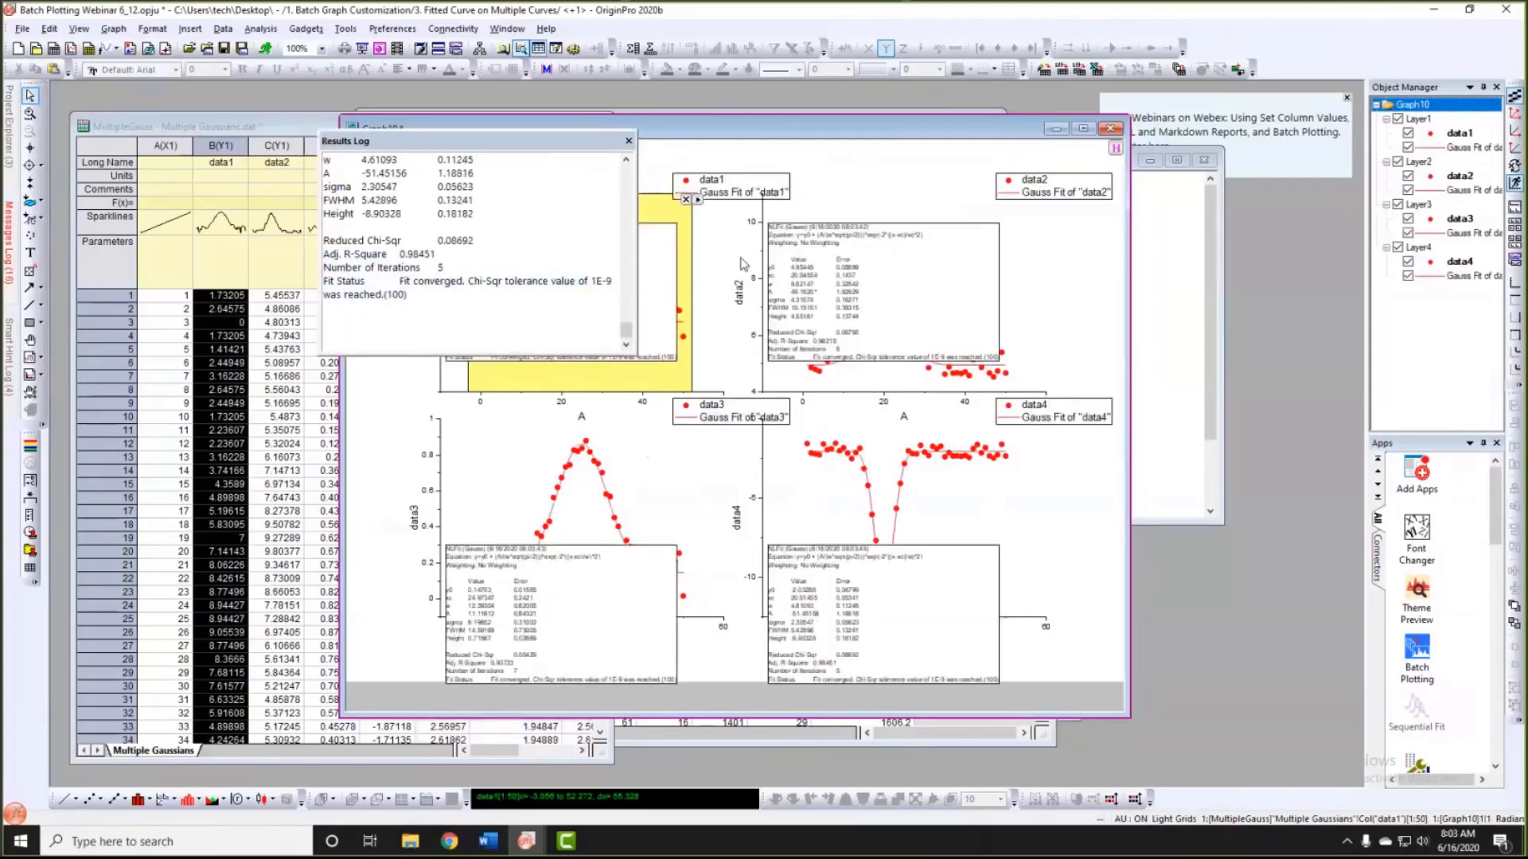
Step: Move the Results Log aside, delete the fit report tables from all four panels, and close the Quick Fit gadget
{"action": "left_click_drag", "start_coordinate": [533, 148], "coordinate": [290, 159]}
{"action": "left_click", "coordinate": [610, 273]}
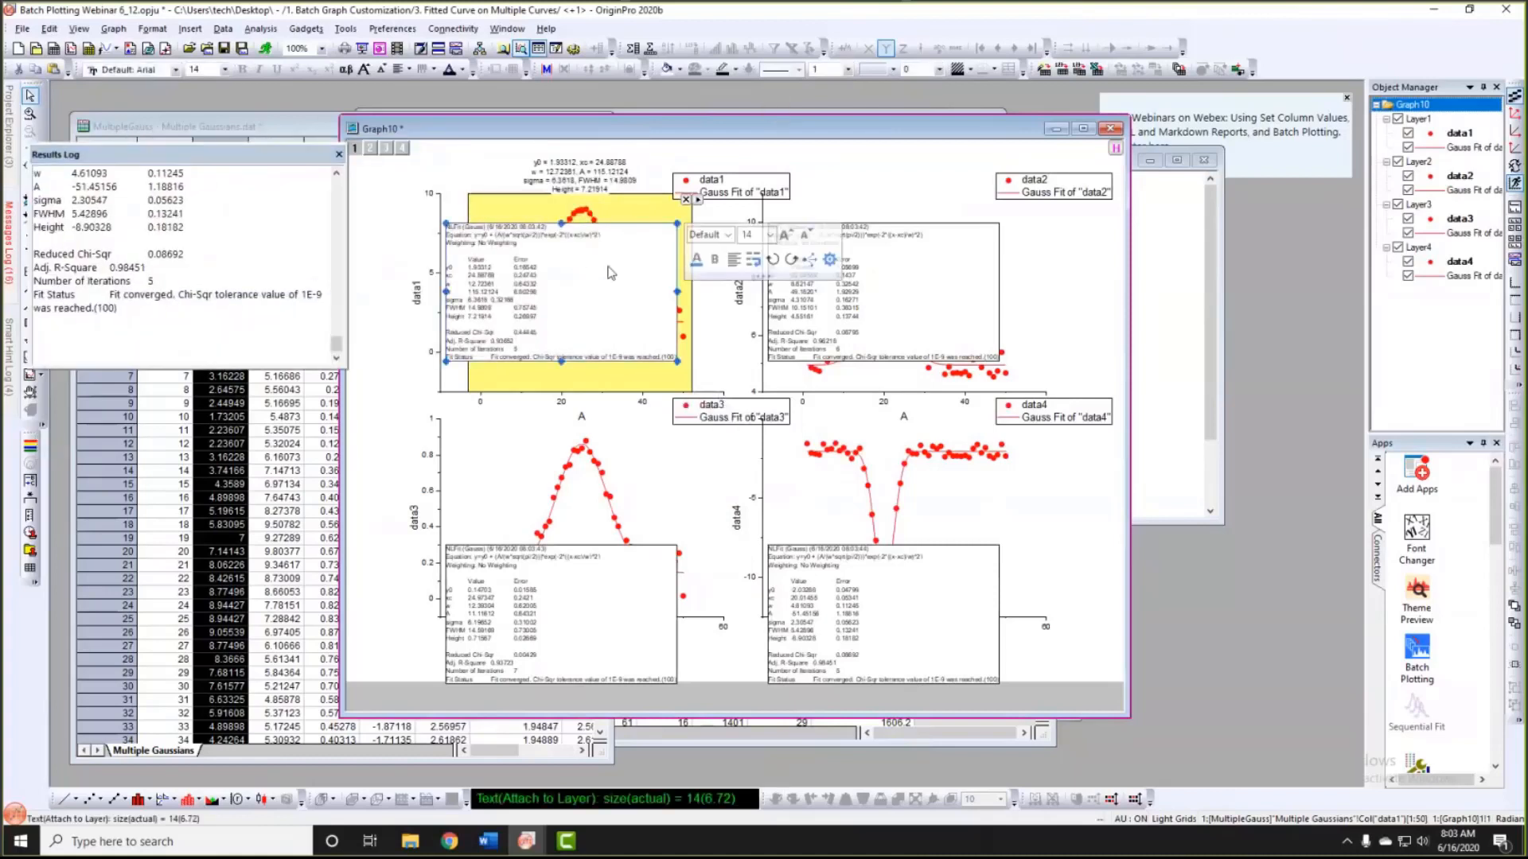
{"action": "key", "text": "Delete"}
{"action": "left_click", "coordinate": [923, 279]}
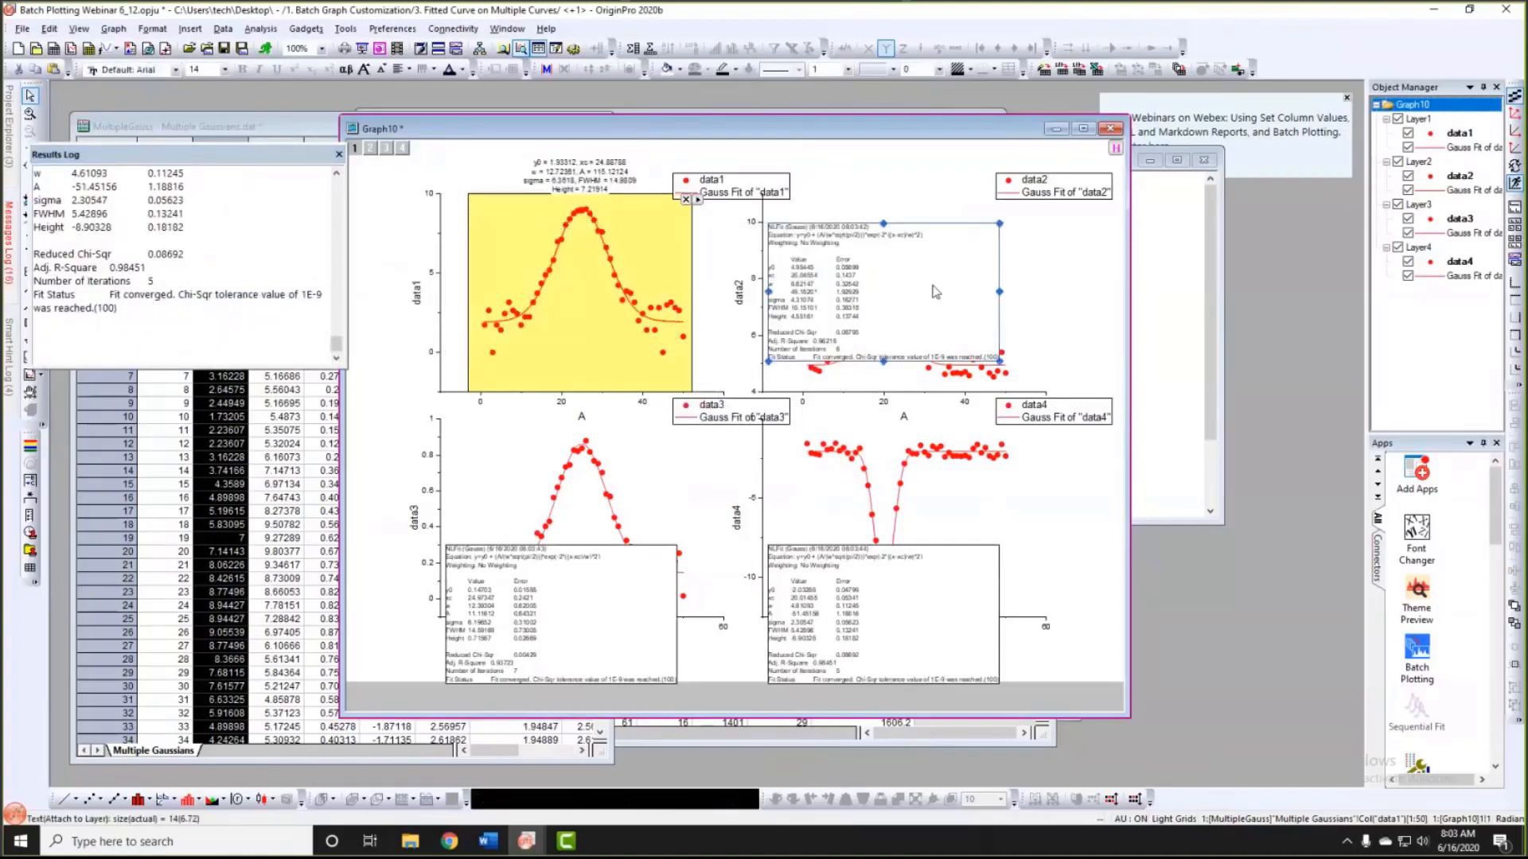
{"action": "key", "text": "Delete"}
{"action": "left_click", "coordinate": [642, 583]}
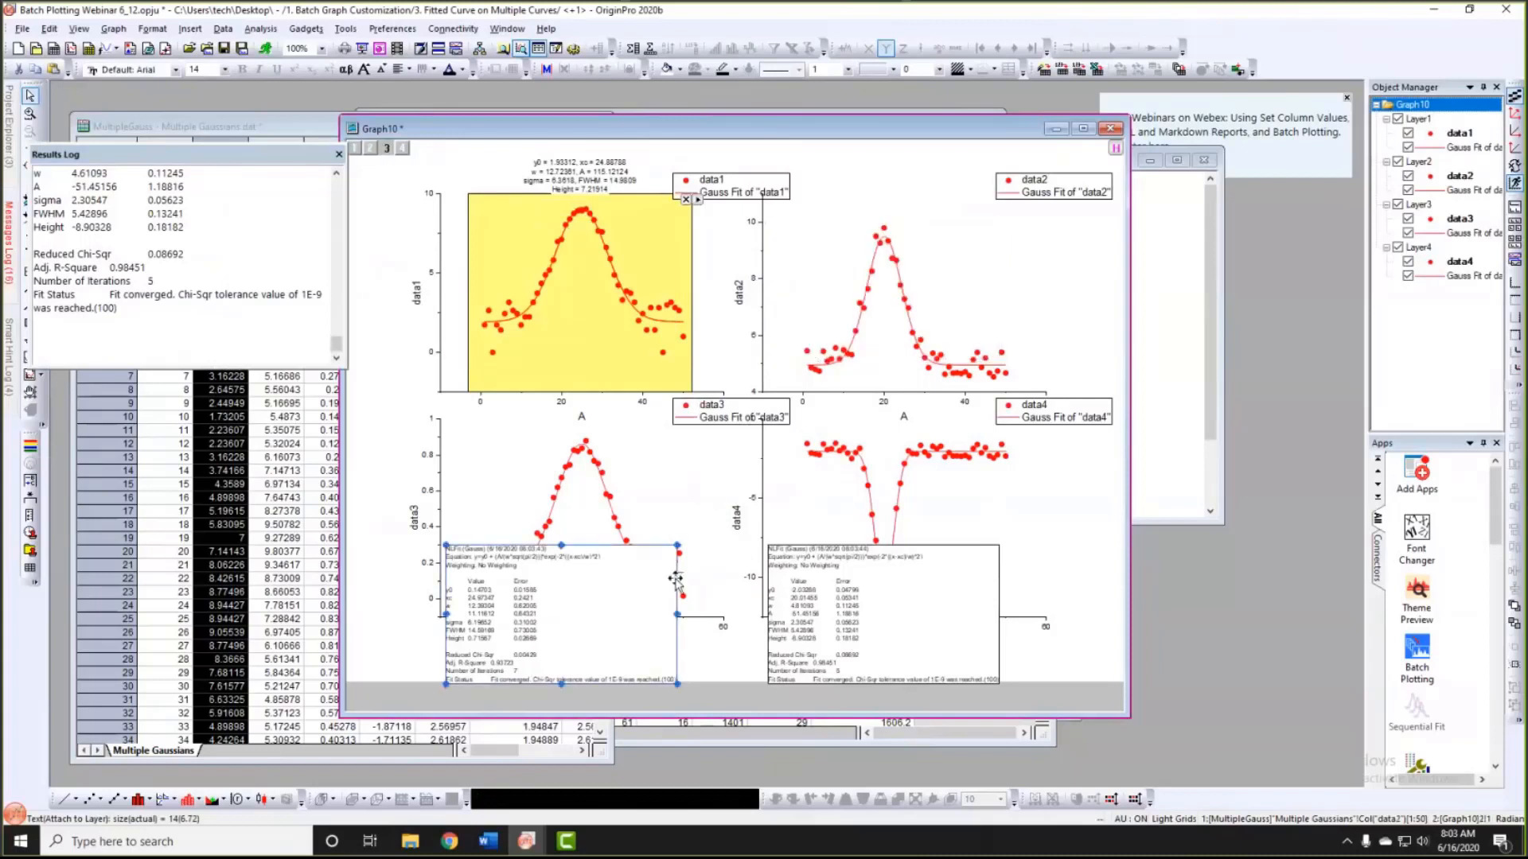
{"action": "key", "text": "Delete"}
{"action": "left_click", "coordinate": [833, 602]}
{"action": "key", "text": "Delete"}
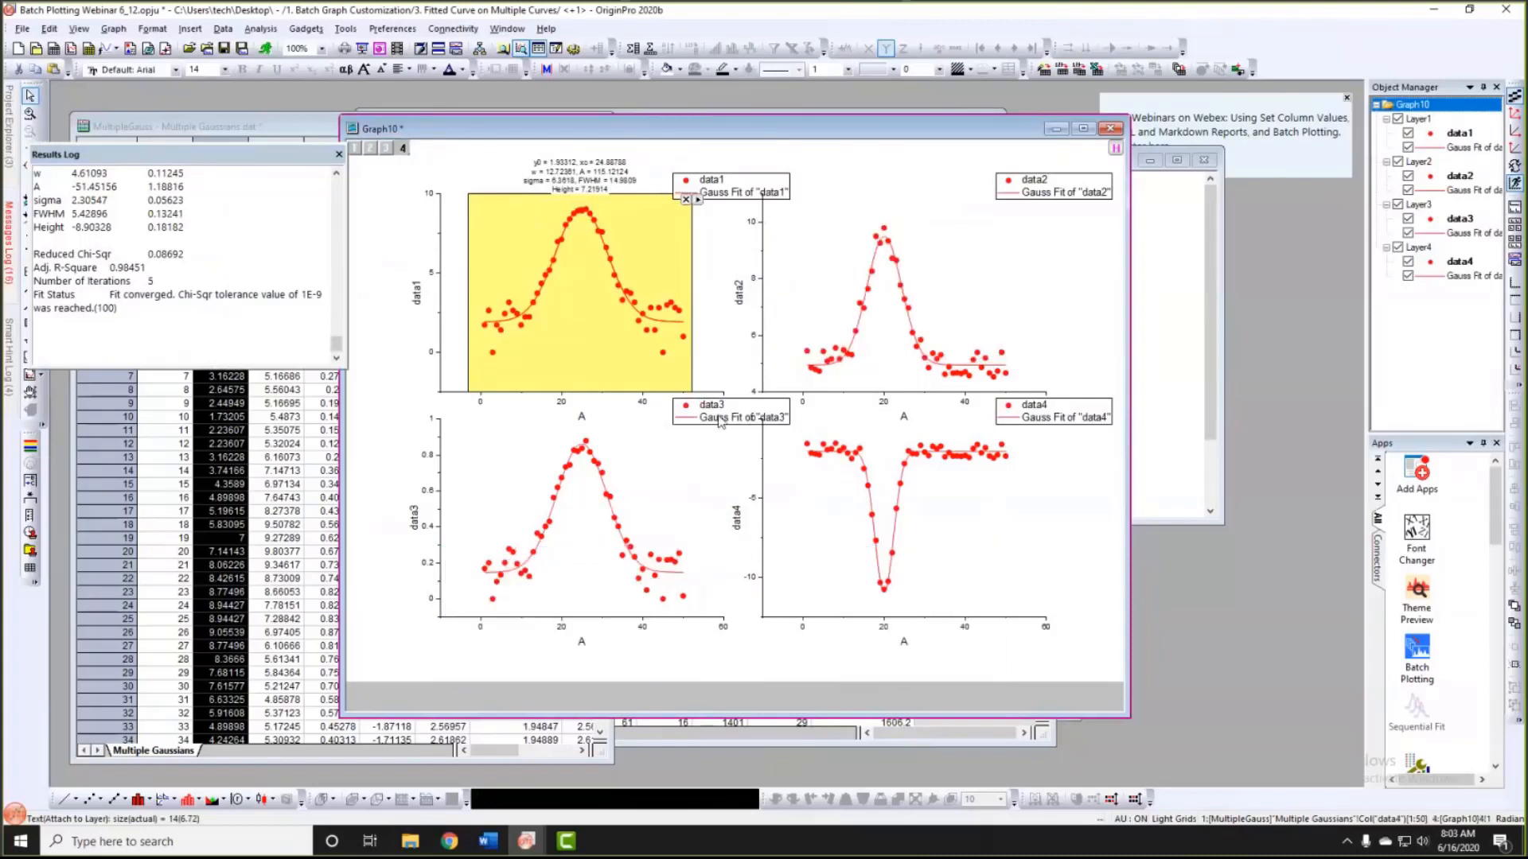
{"action": "left_click", "coordinate": [686, 200]}
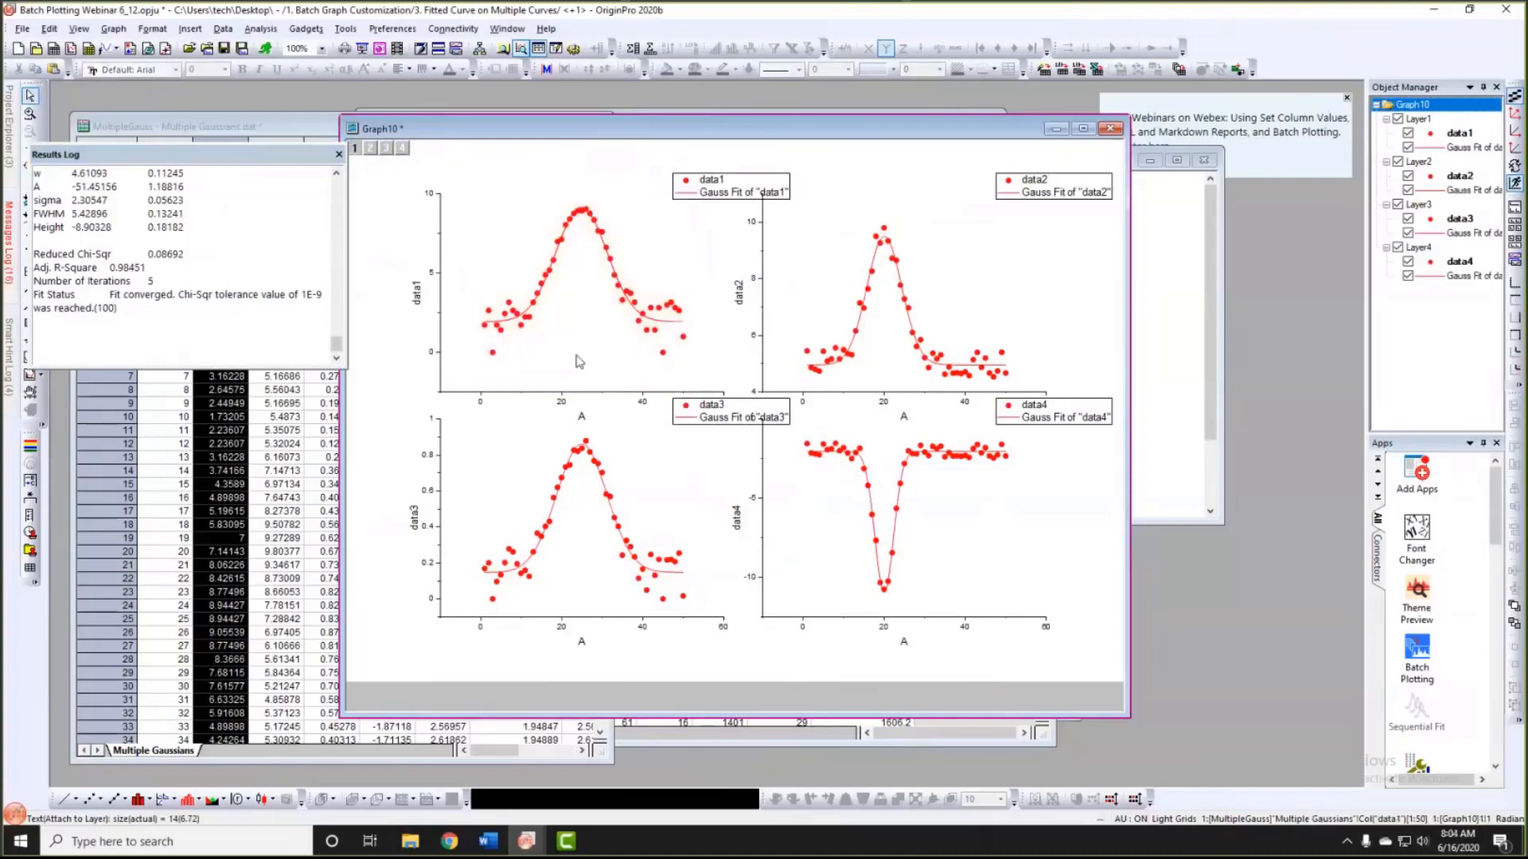
Step: Recolor the data1 Gauss fit curve blue and increase its line thickness to 4.5
{"action": "left_click", "coordinate": [511, 323]}
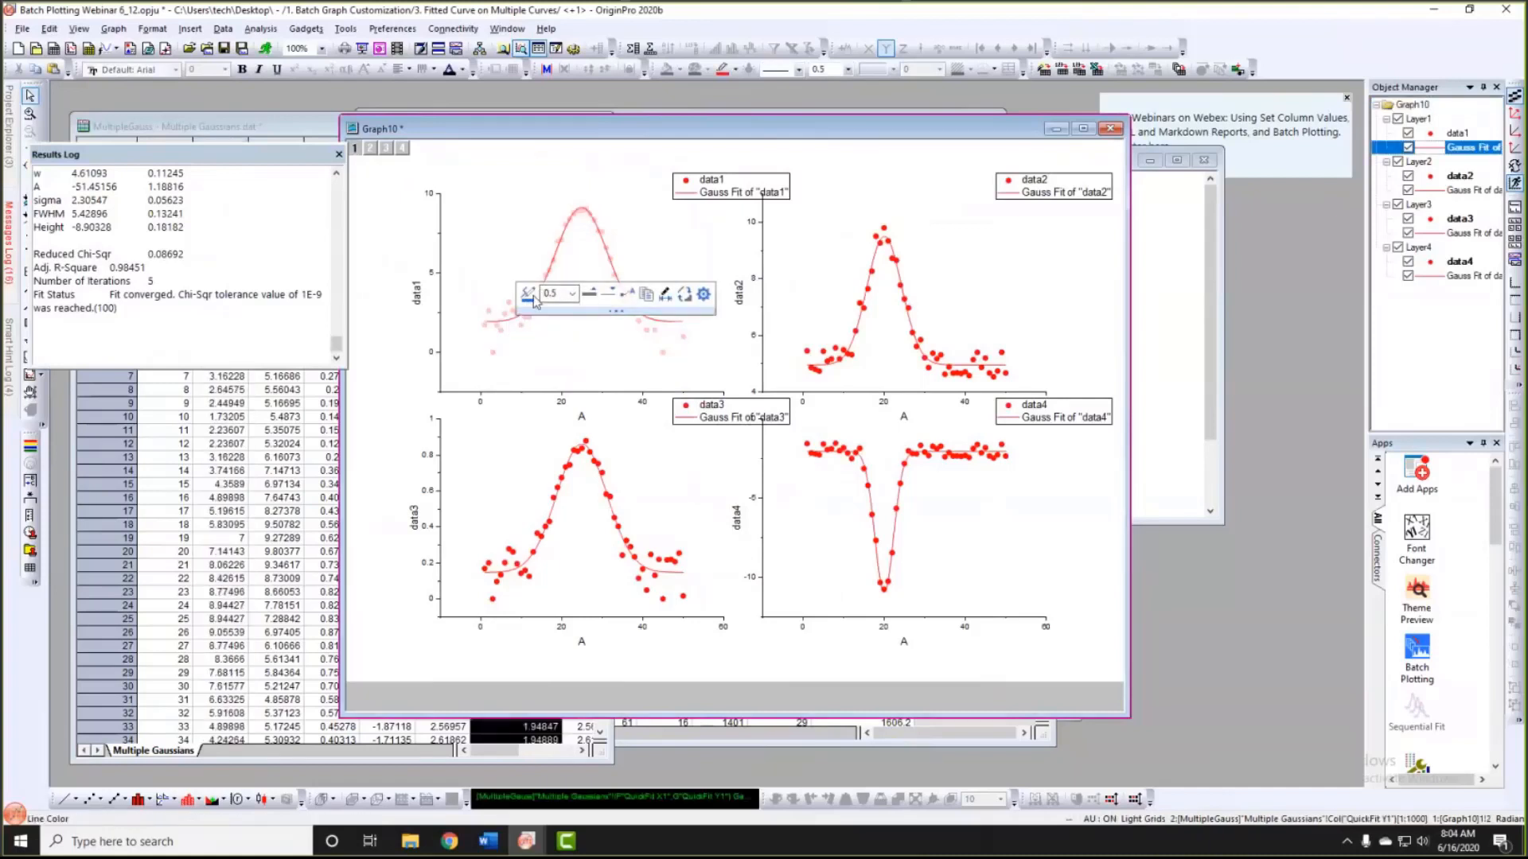
{"action": "left_click", "coordinate": [531, 298]}
{"action": "left_click", "coordinate": [567, 338]}
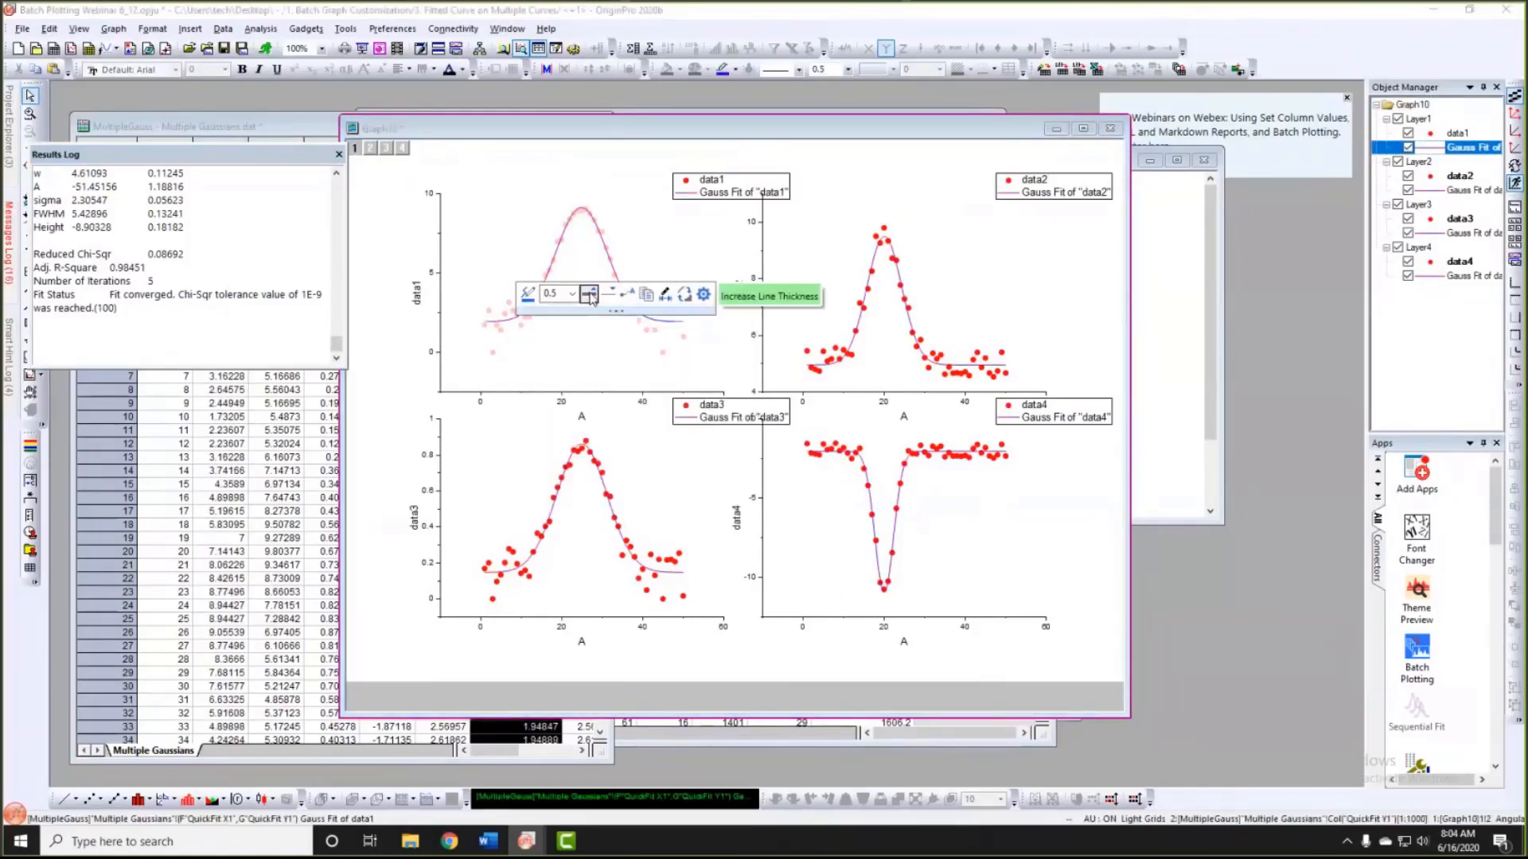
{"action": "left_click", "coordinate": [590, 297]}
{"action": "left_click", "coordinate": [590, 295]}
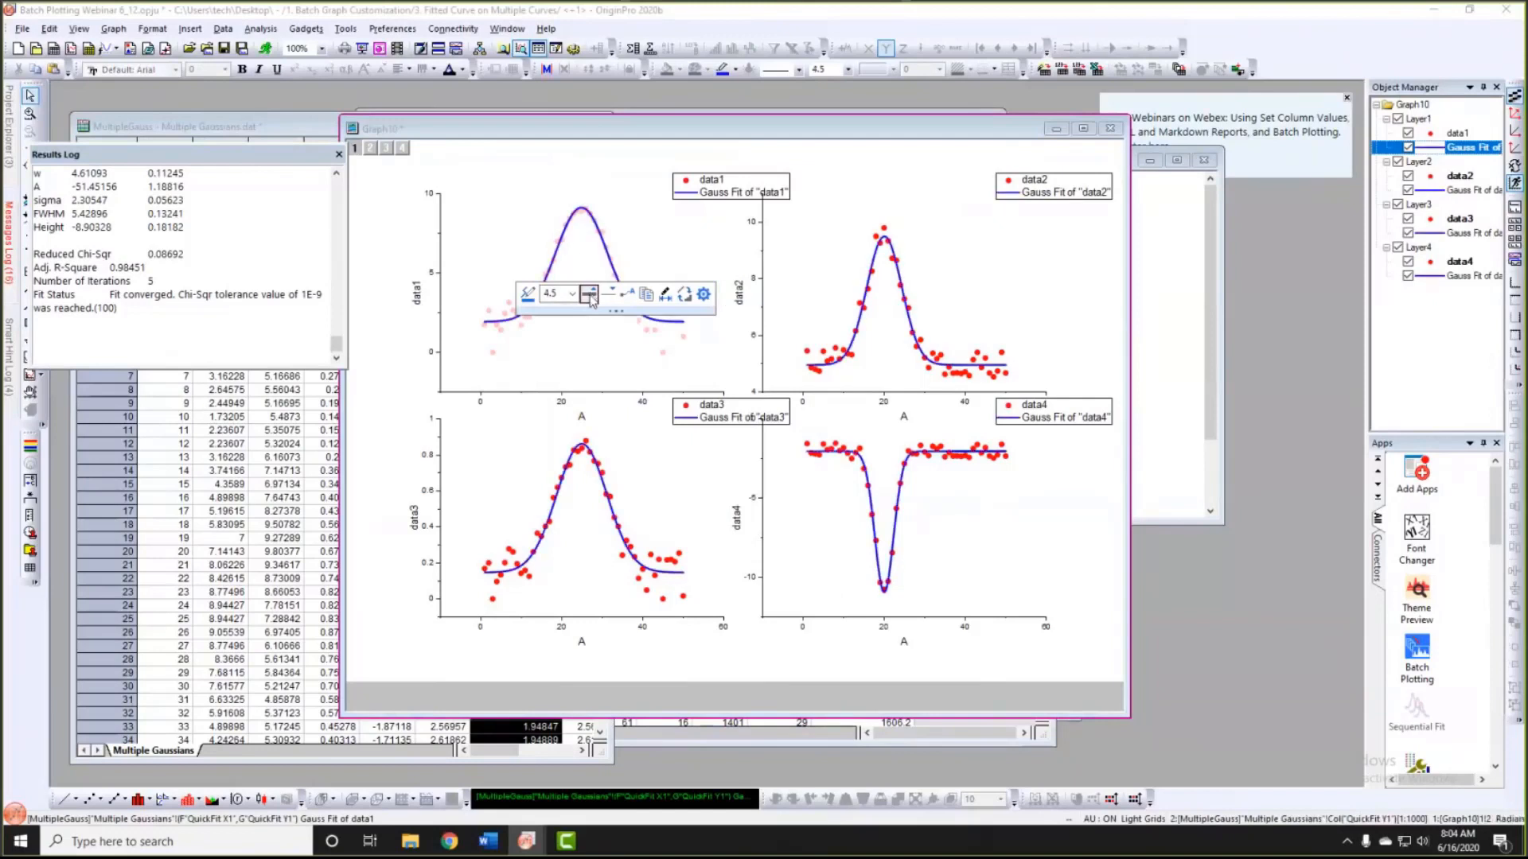
{"action": "left_click", "coordinate": [610, 360]}
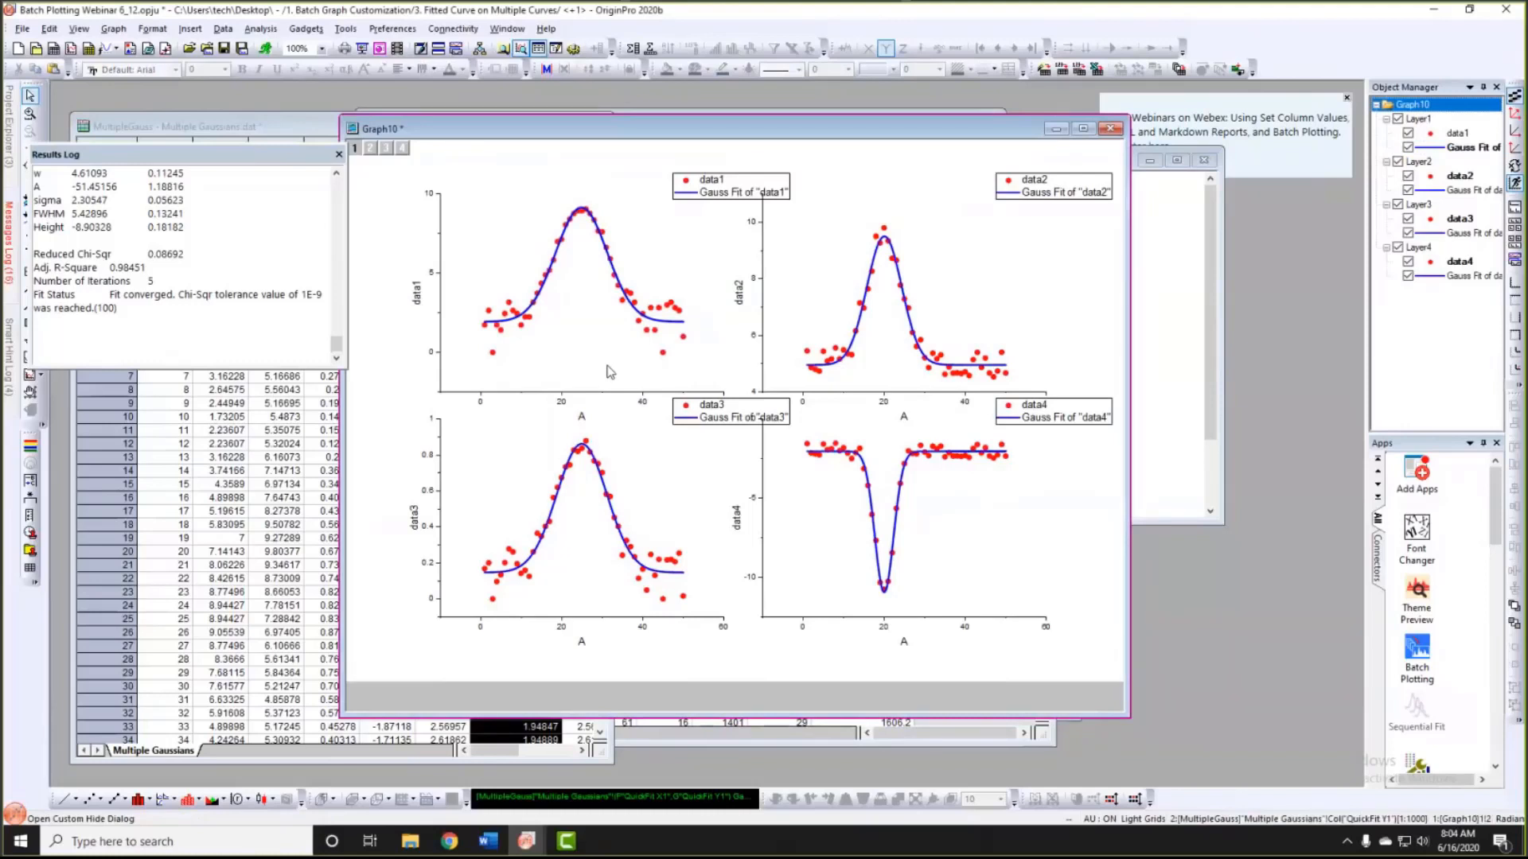
Step: Reposition the four legends inside their own panels, clear of the curves, and shift the graph window slightly
{"action": "double_click", "coordinate": [701, 191]}
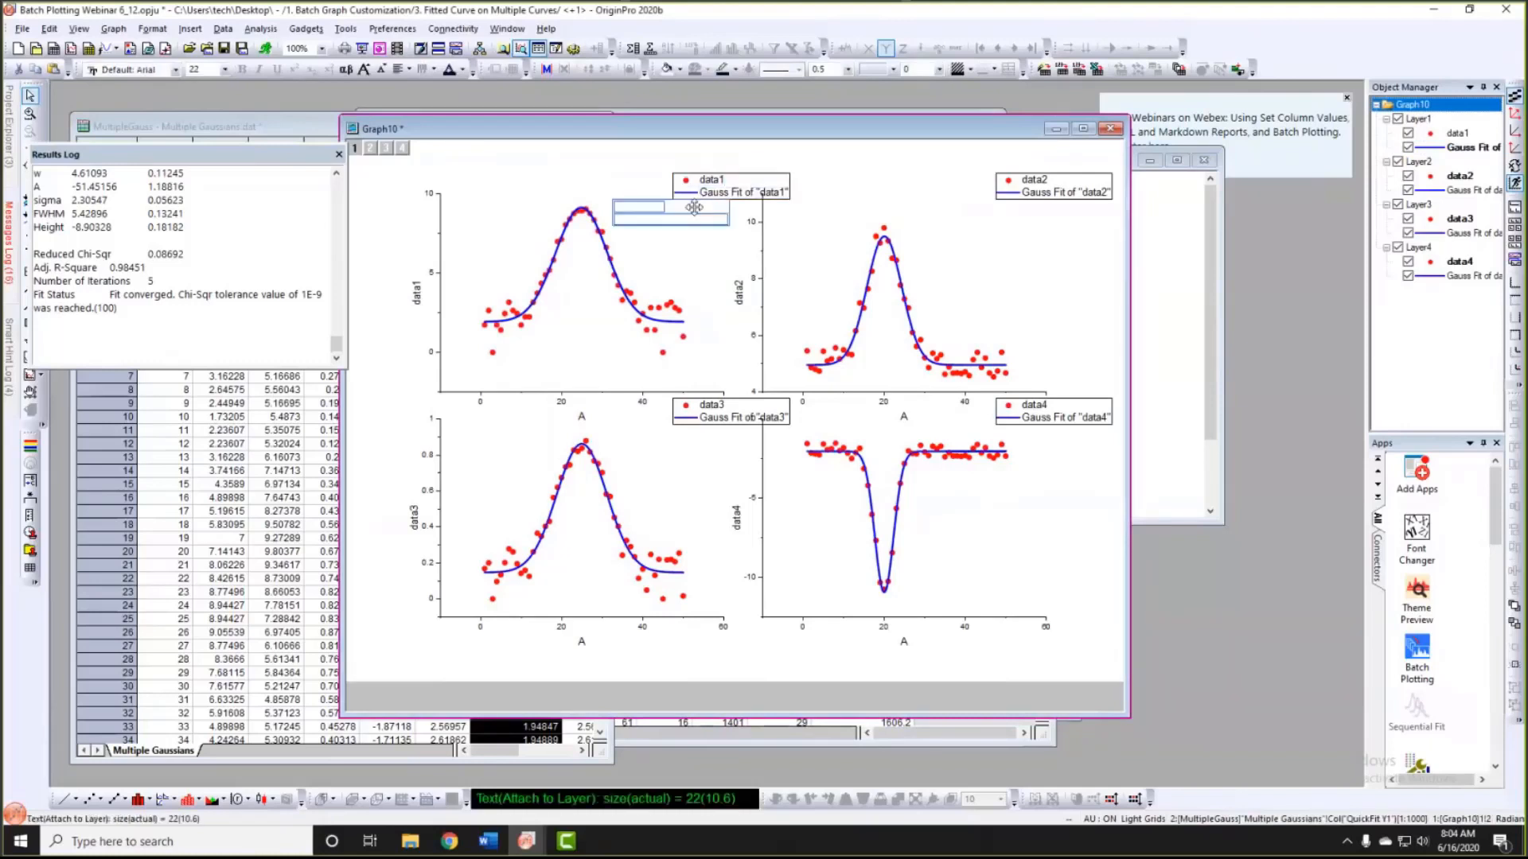
{"action": "left_click_drag", "start_coordinate": [694, 207], "coordinate": [693, 207]}
{"action": "left_click_drag", "start_coordinate": [1084, 179], "coordinate": [1003, 208]}
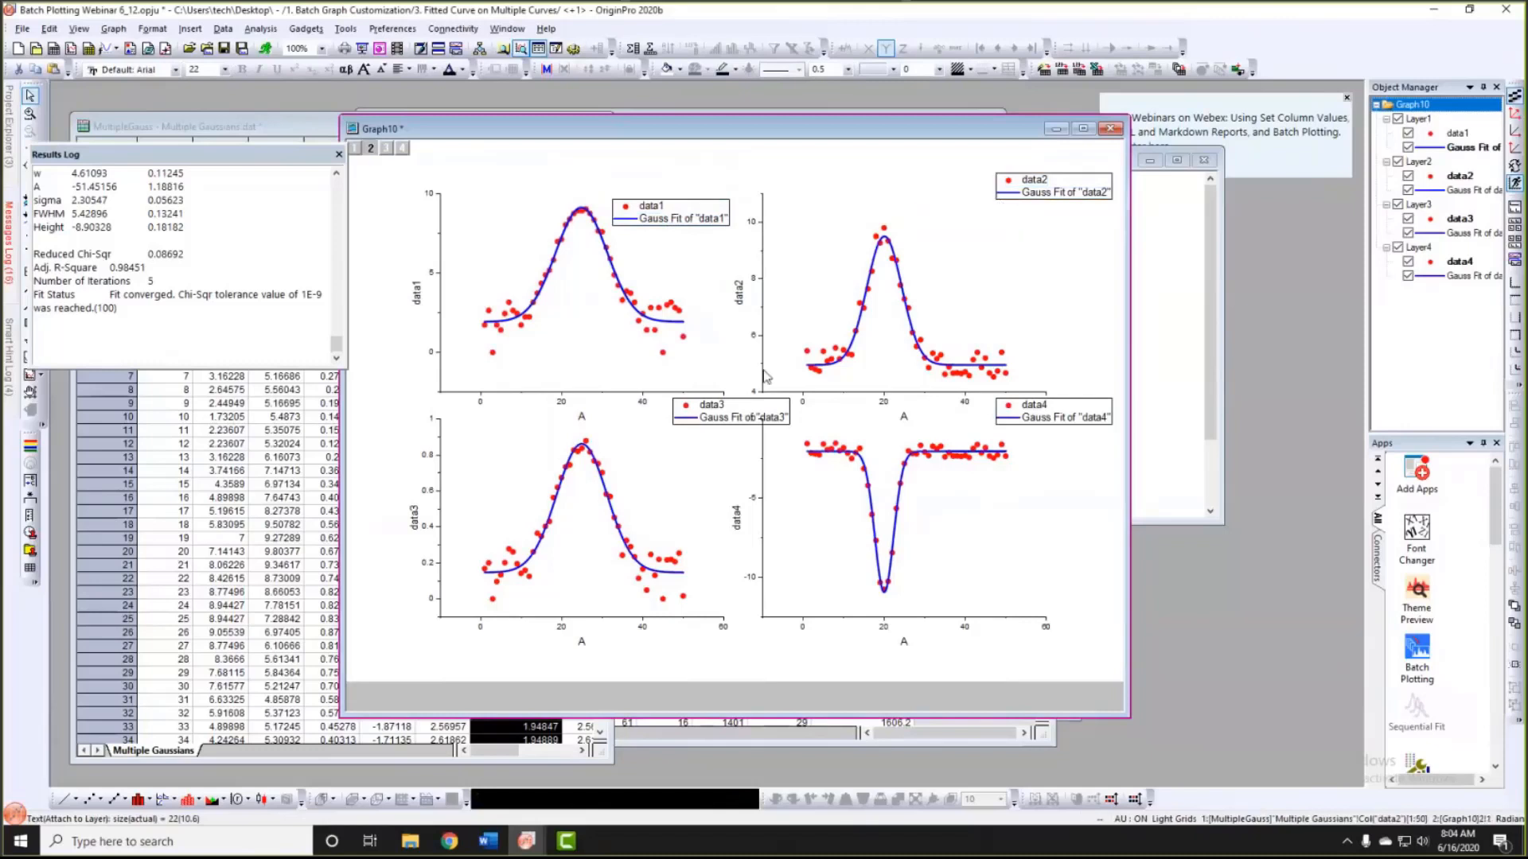
{"action": "left_click_drag", "start_coordinate": [752, 403], "coordinate": [697, 436]}
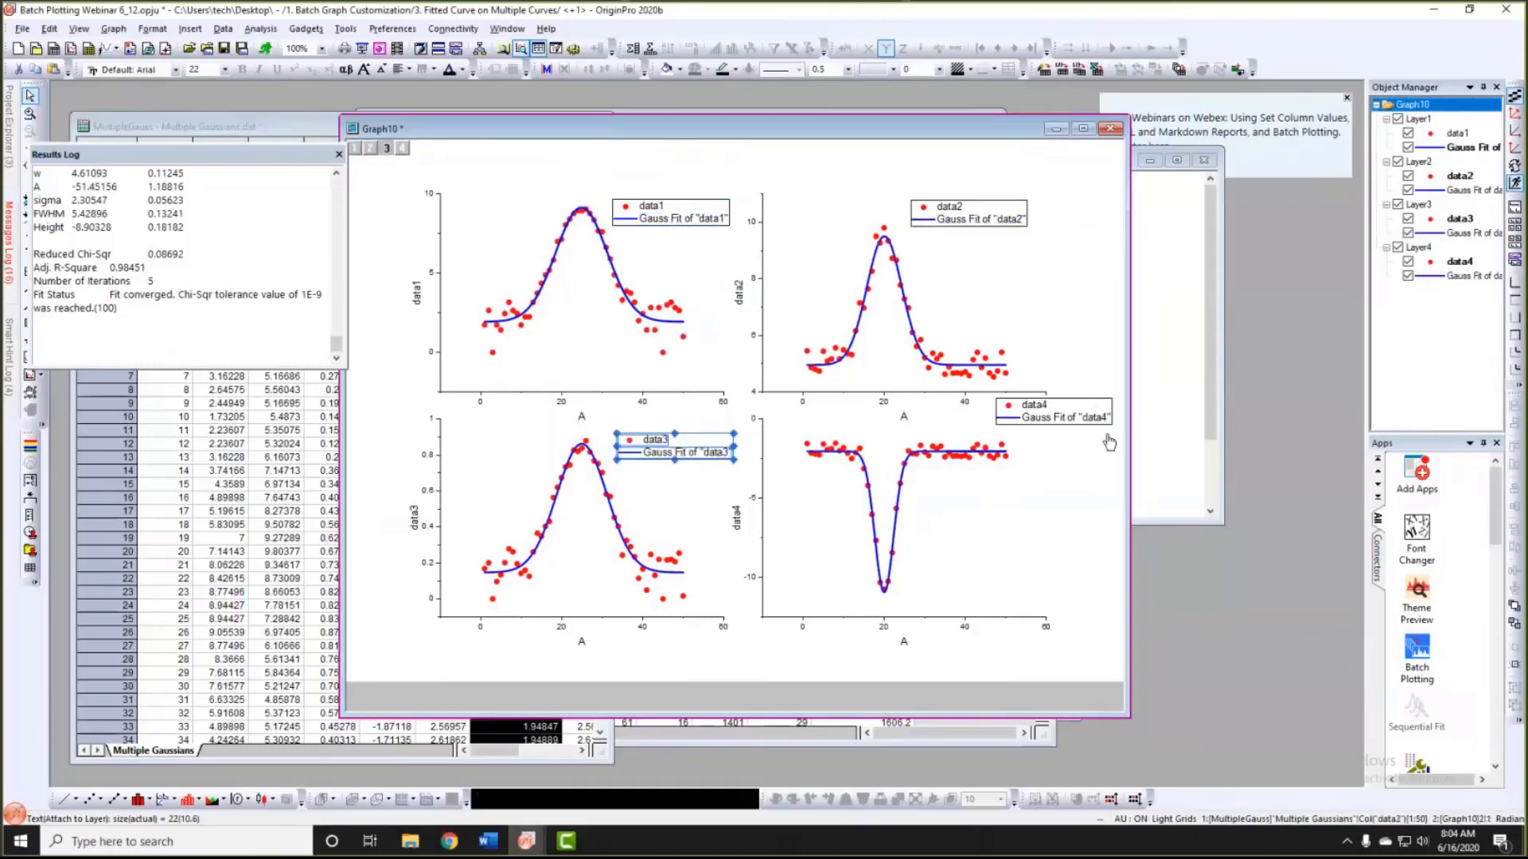
{"action": "left_click_drag", "start_coordinate": [1100, 422], "coordinate": [1027, 484]}
{"action": "left_click", "coordinate": [1075, 504]}
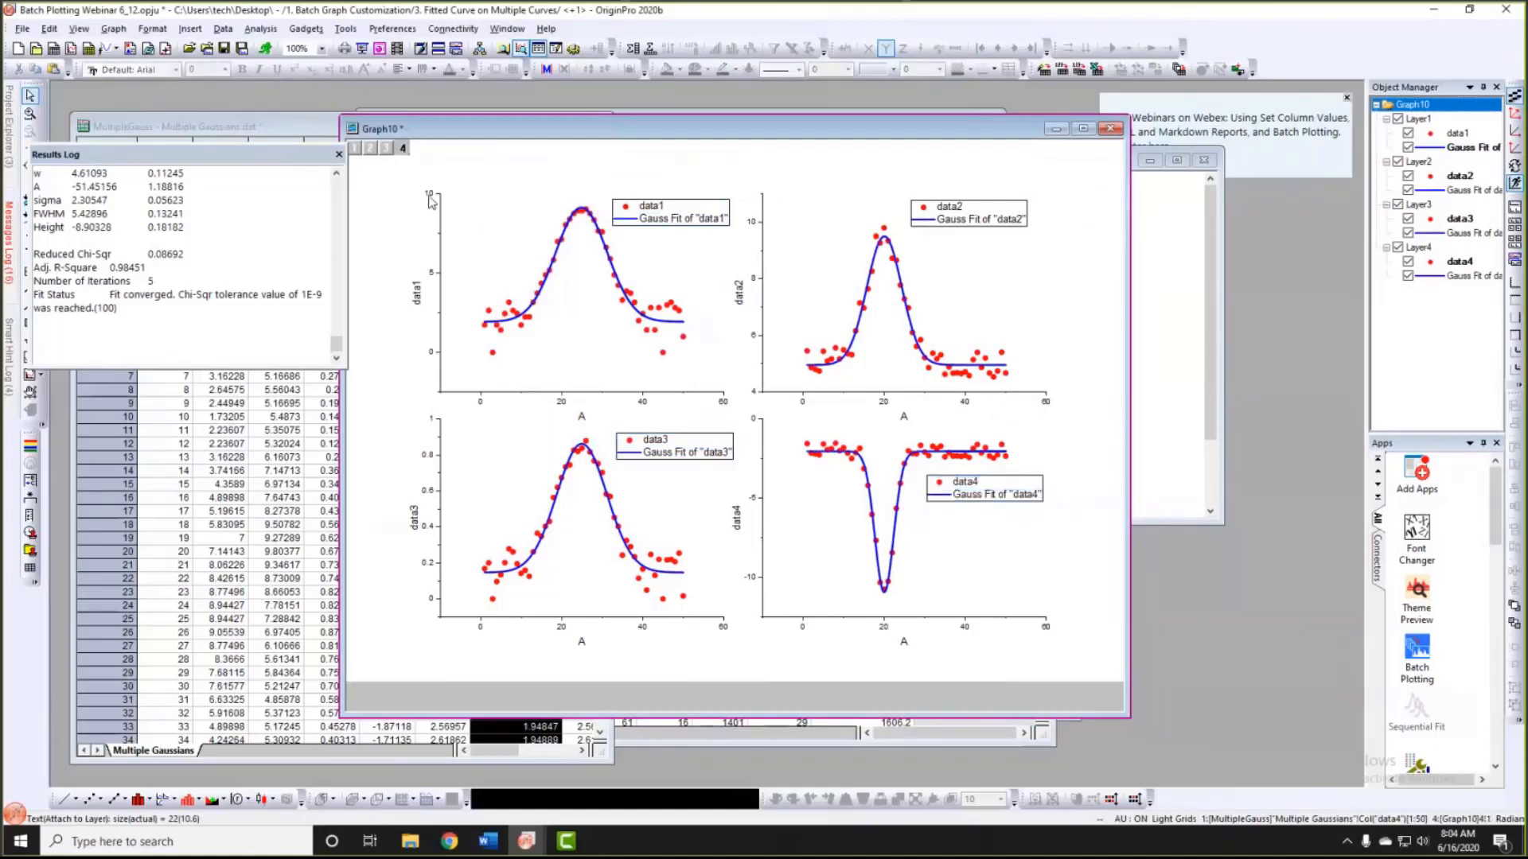
{"action": "left_click_drag", "start_coordinate": [537, 131], "coordinate": [578, 125]}
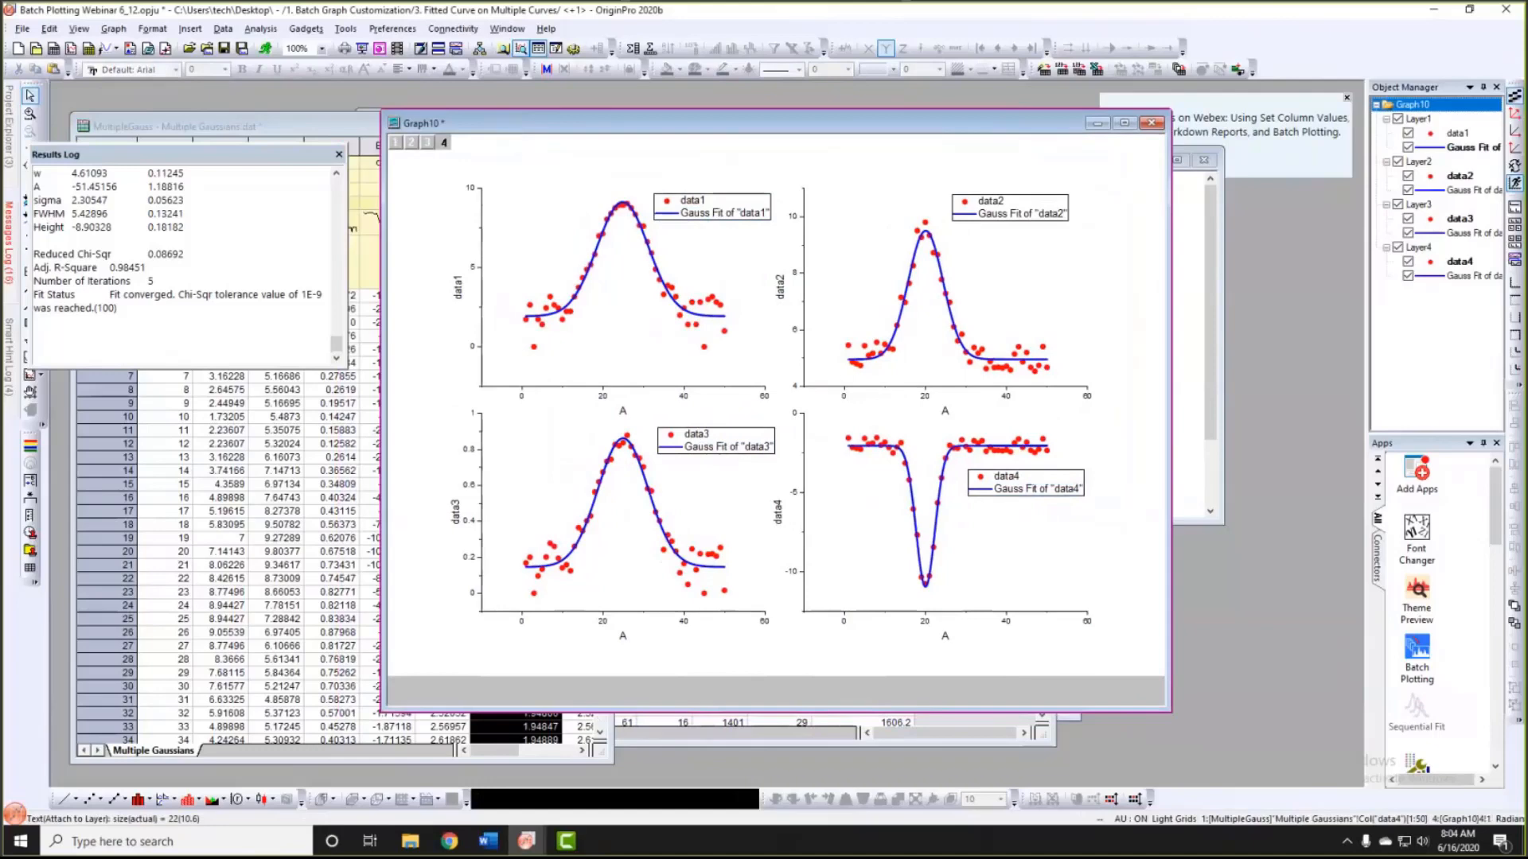
Step: Open the project folder "1. Batch Plotting" under Batch Graph Plotting and enlarge the Step08 workbook window
{"action": "mouse_move", "coordinate": [9, 128]}
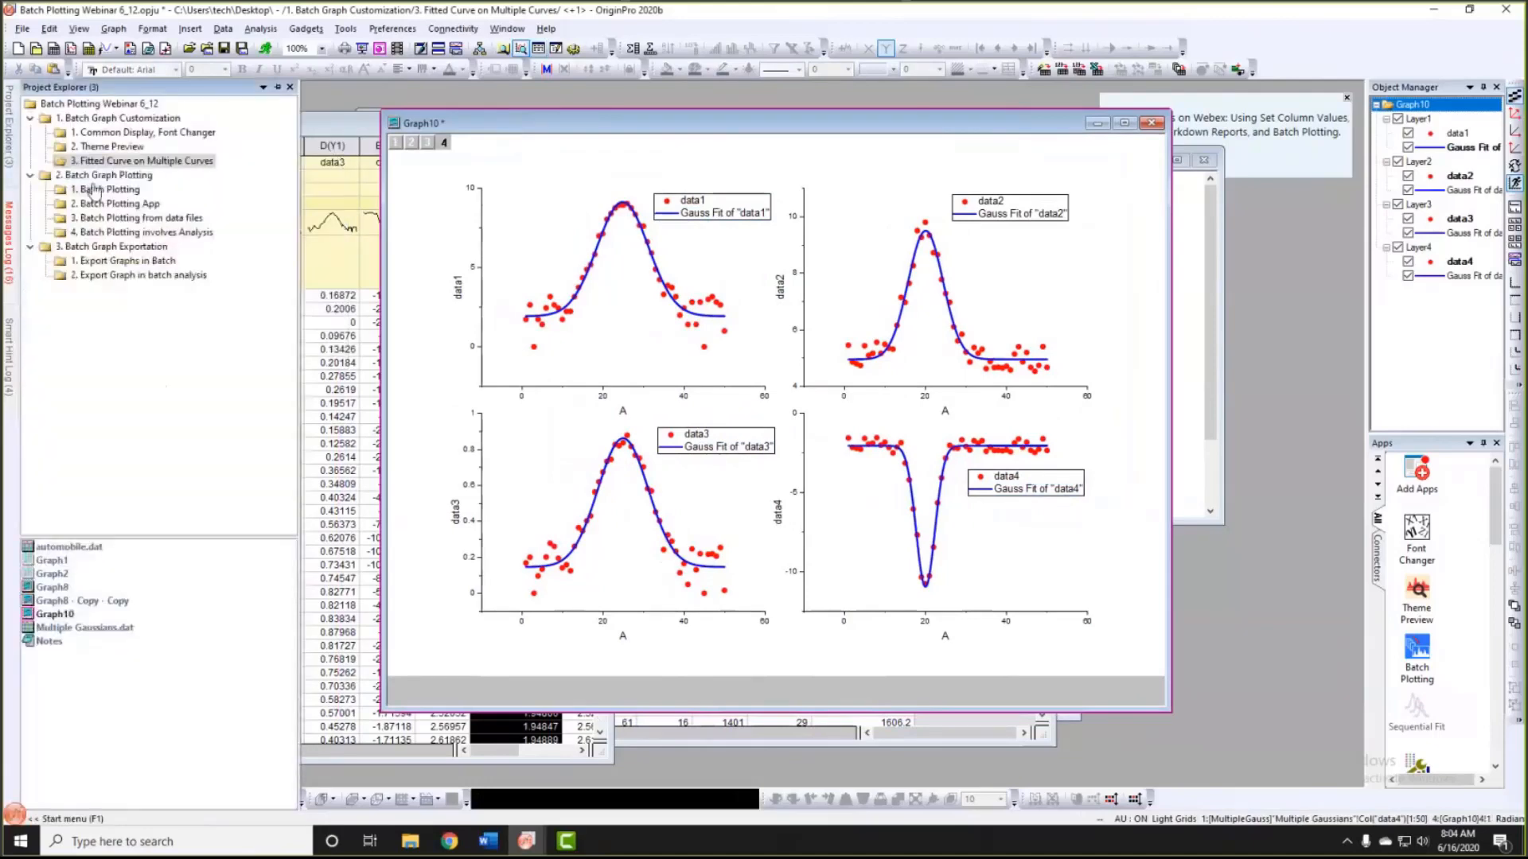
{"action": "left_click", "coordinate": [95, 189]}
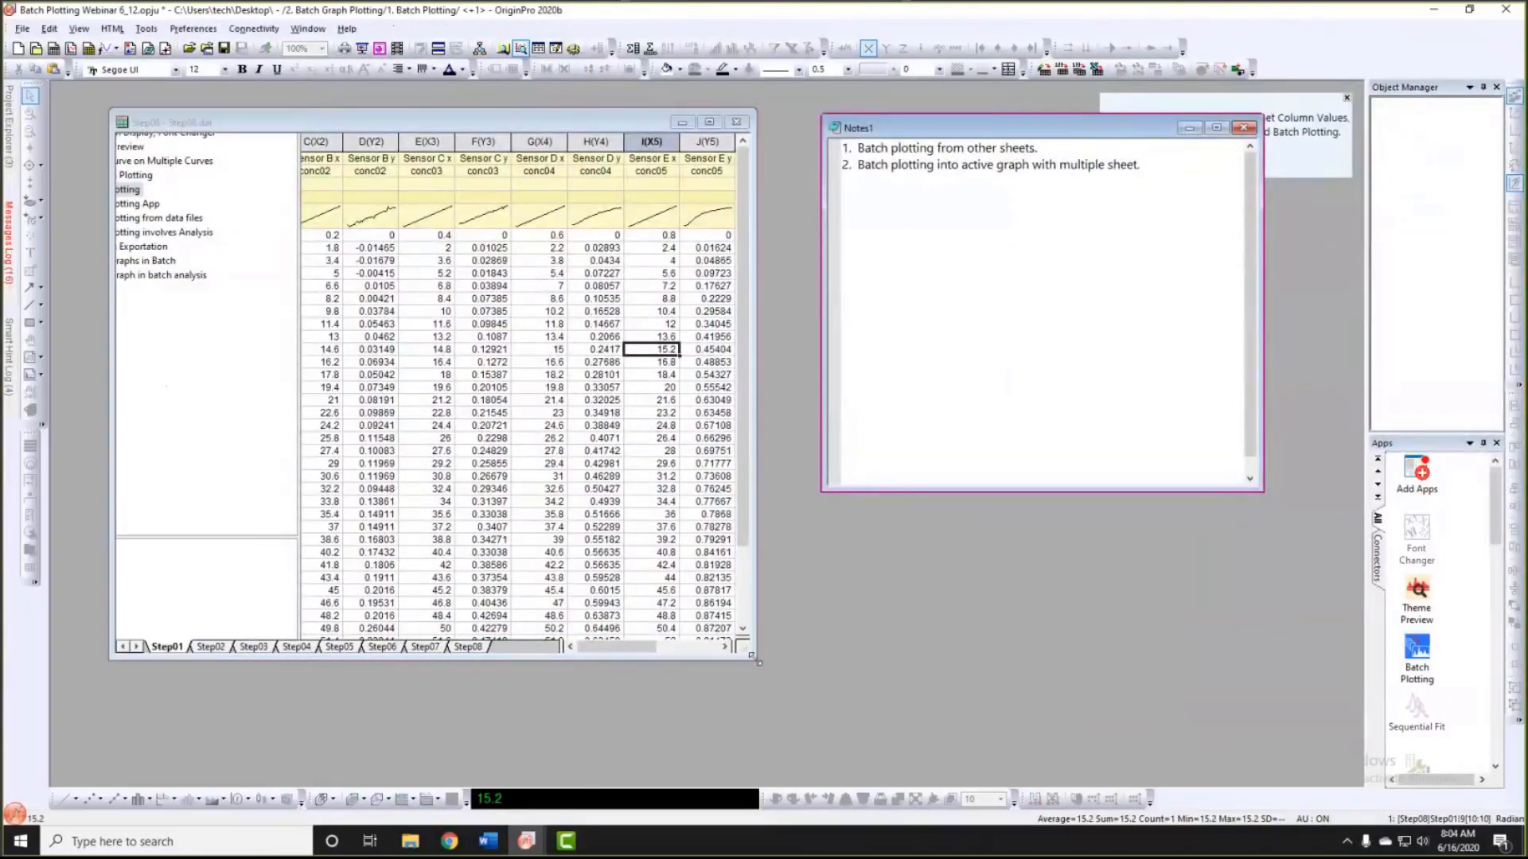
{"action": "left_click_drag", "start_coordinate": [772, 684], "coordinate": [798, 702]}
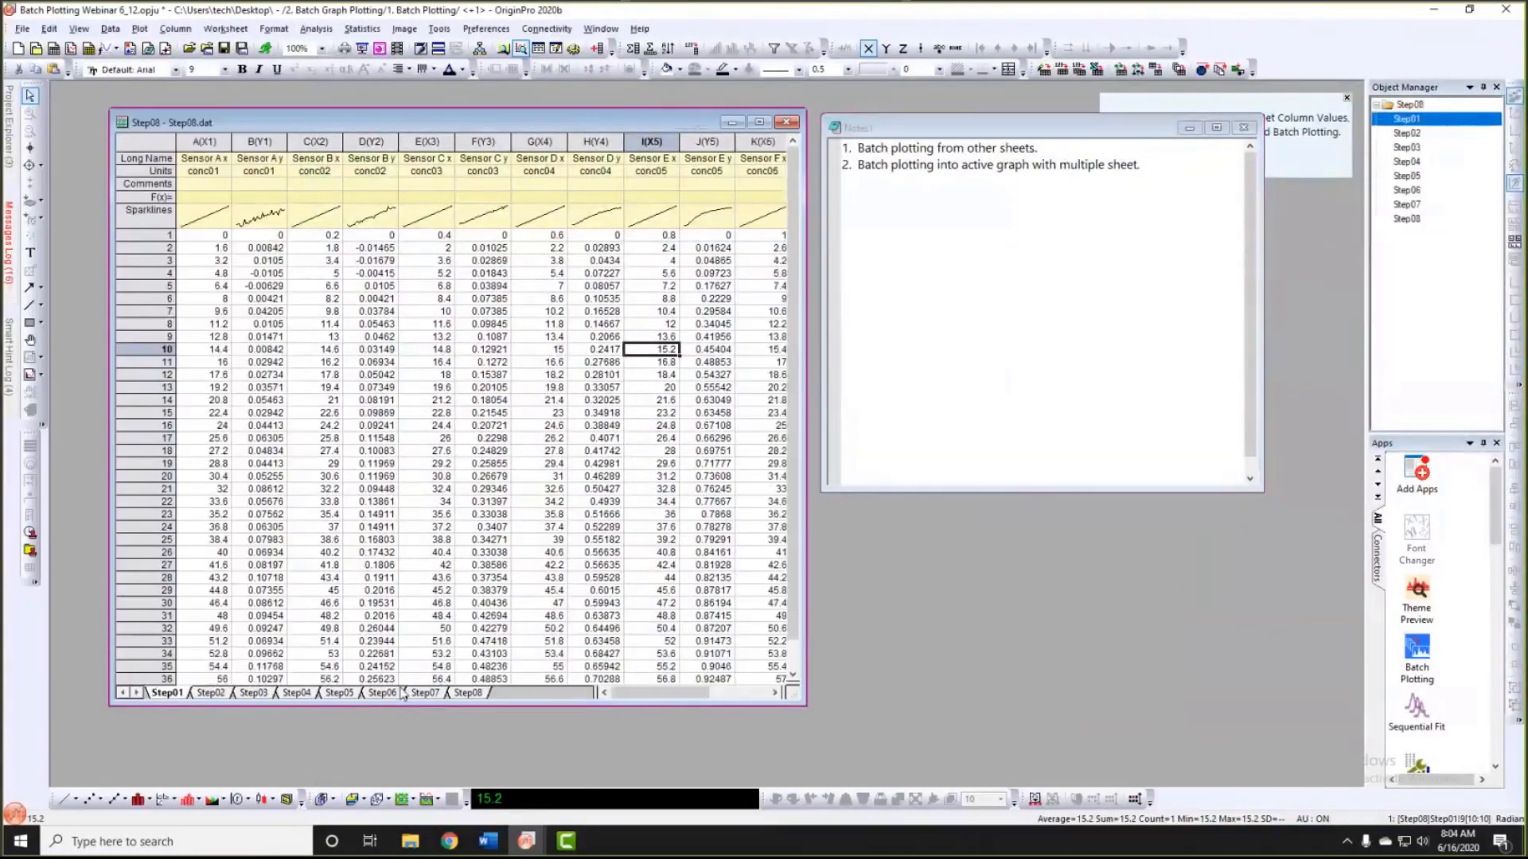
Step: Look through the workbook's sheets from Step02 to Step05 to compare their column structure, and return to Step01
{"action": "left_click", "coordinate": [217, 693]}
{"action": "left_click", "coordinate": [254, 694]}
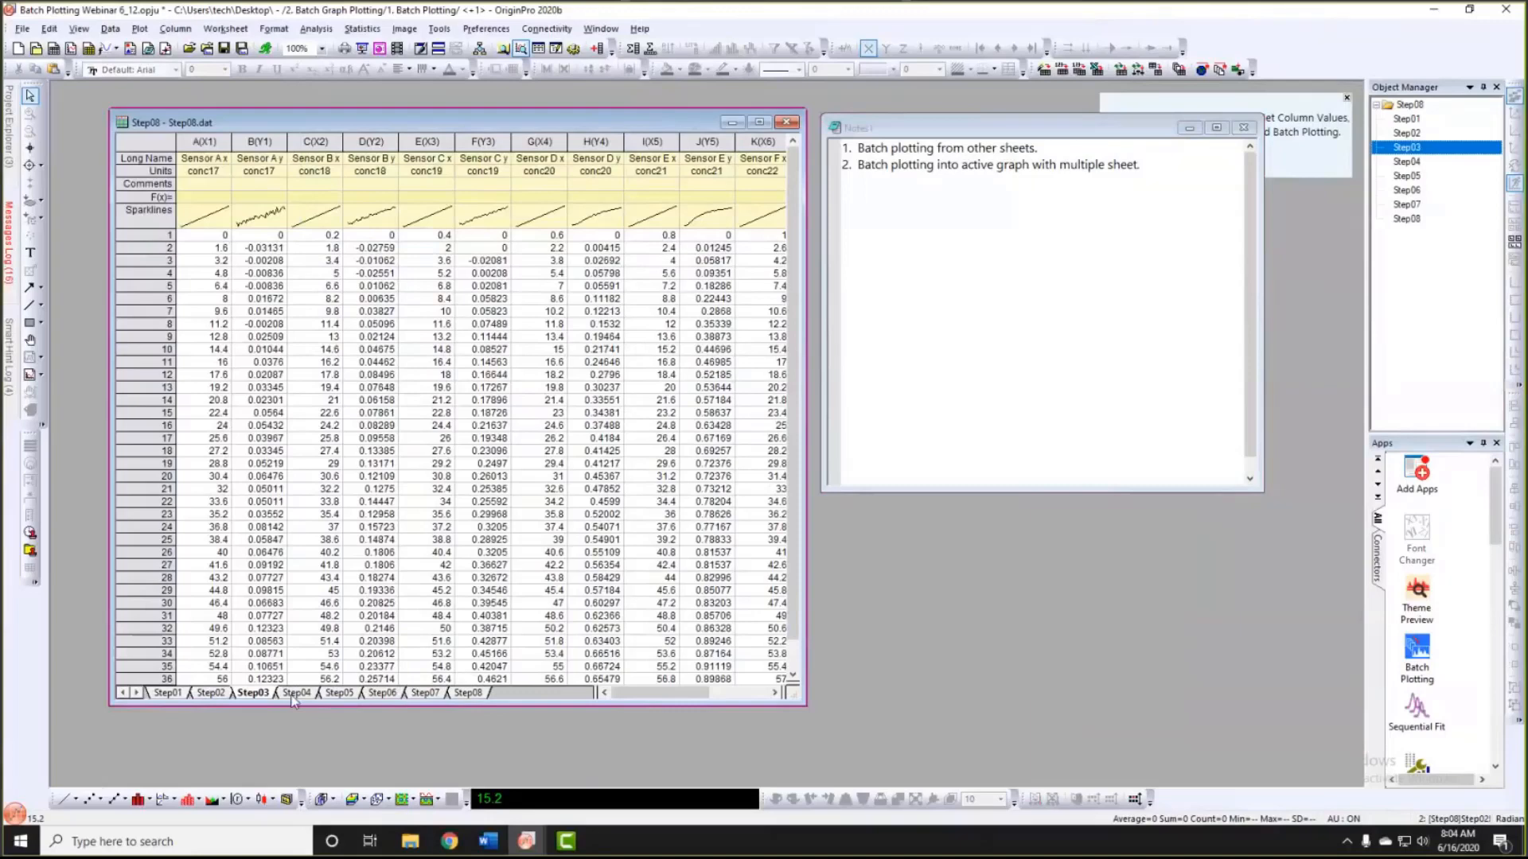
{"action": "left_click", "coordinate": [295, 695]}
{"action": "left_click", "coordinate": [342, 694]}
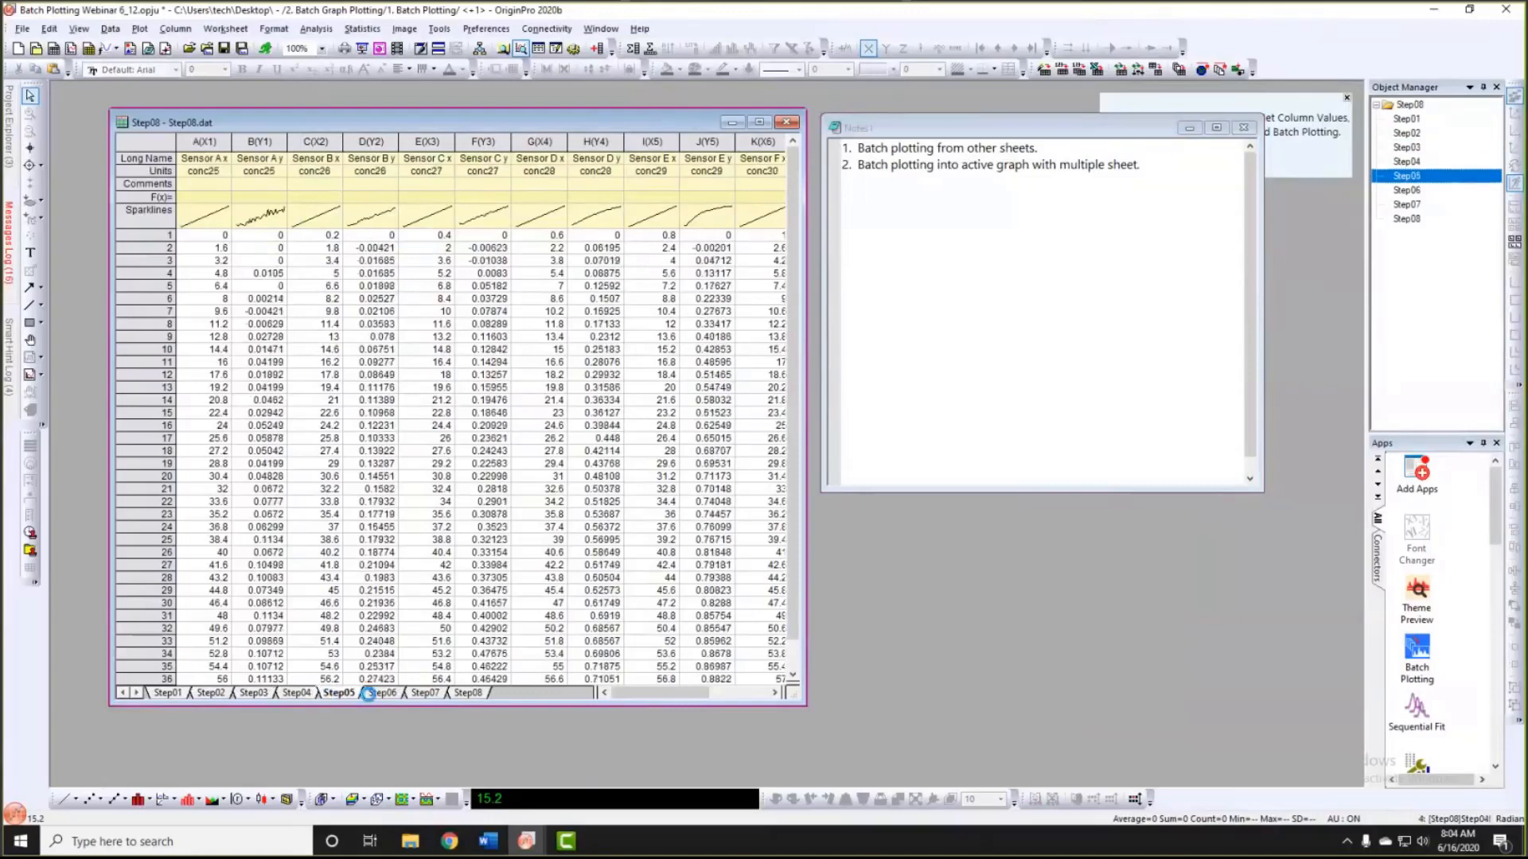
{"action": "left_click", "coordinate": [368, 694]}
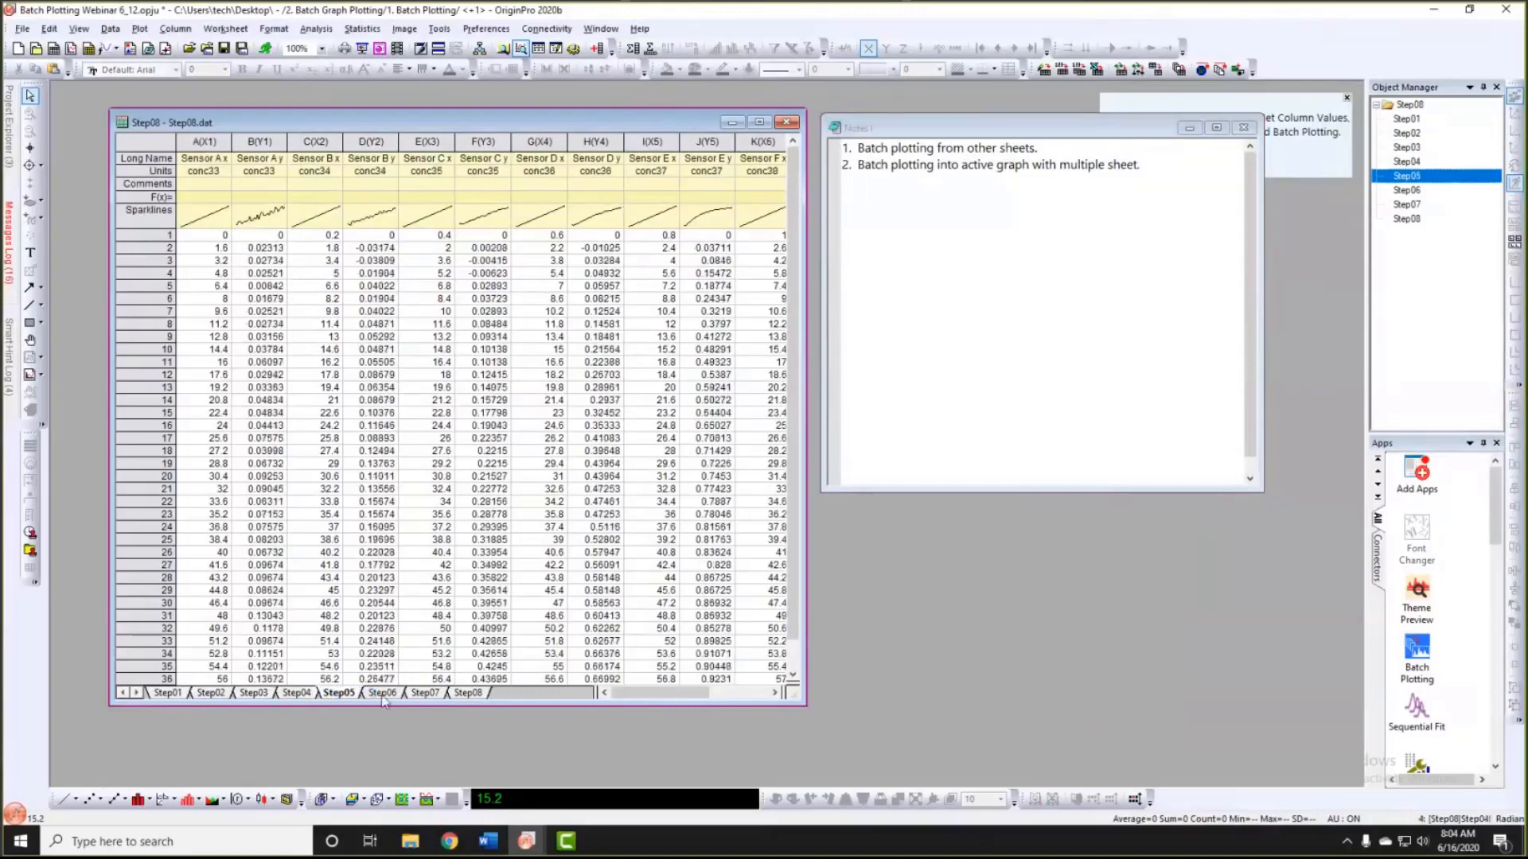
{"action": "left_click", "coordinate": [169, 694]}
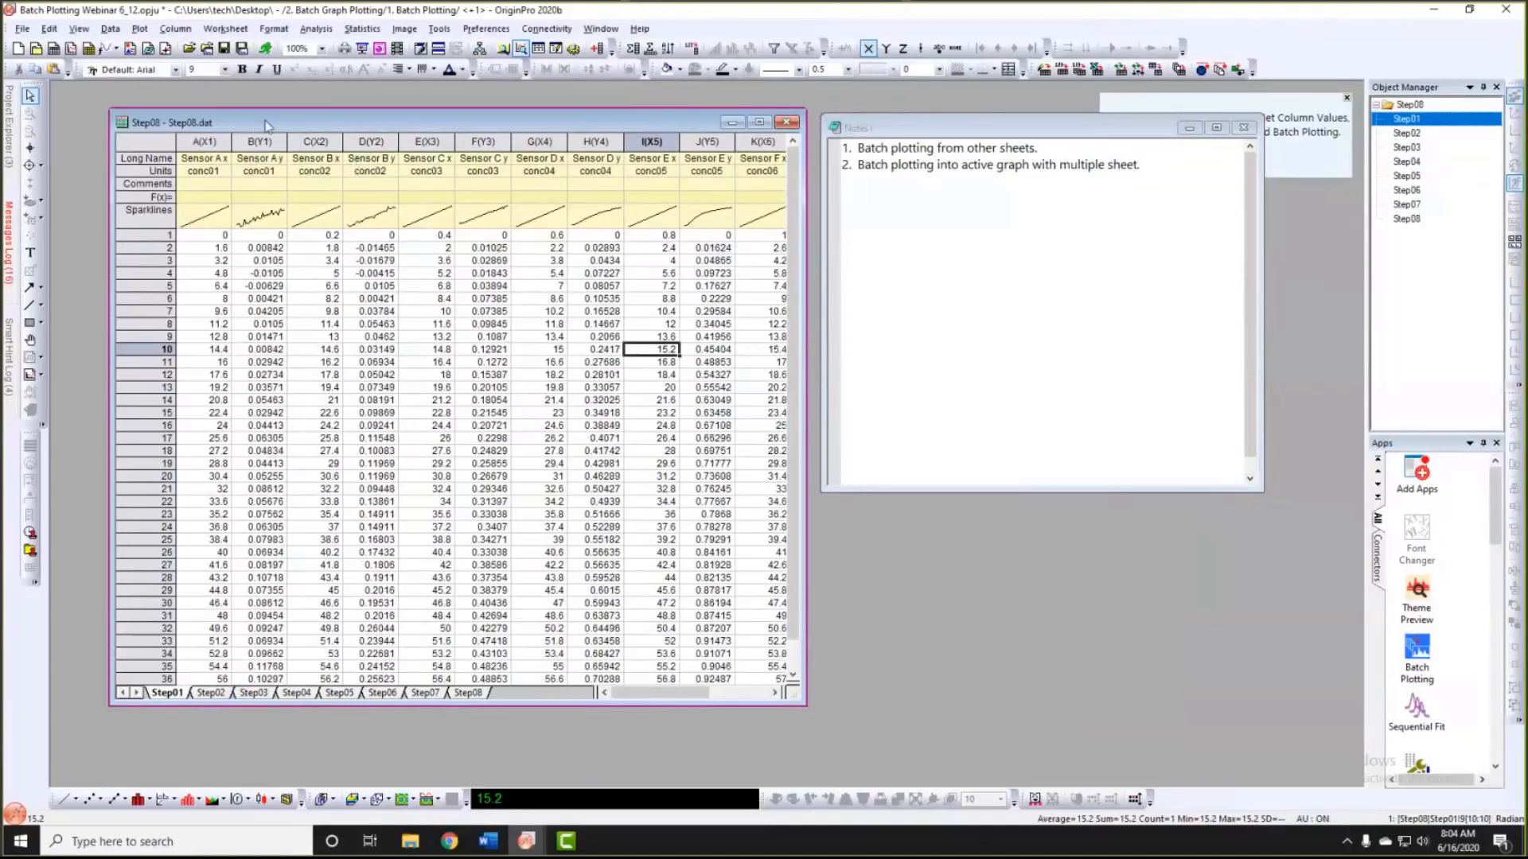
Step: Widen the Step08 workbook window and plot columns A(X1) through H(Y4) of sheet Step01 as a line graph
{"action": "left_click_drag", "start_coordinate": [267, 125], "coordinate": [244, 120]}
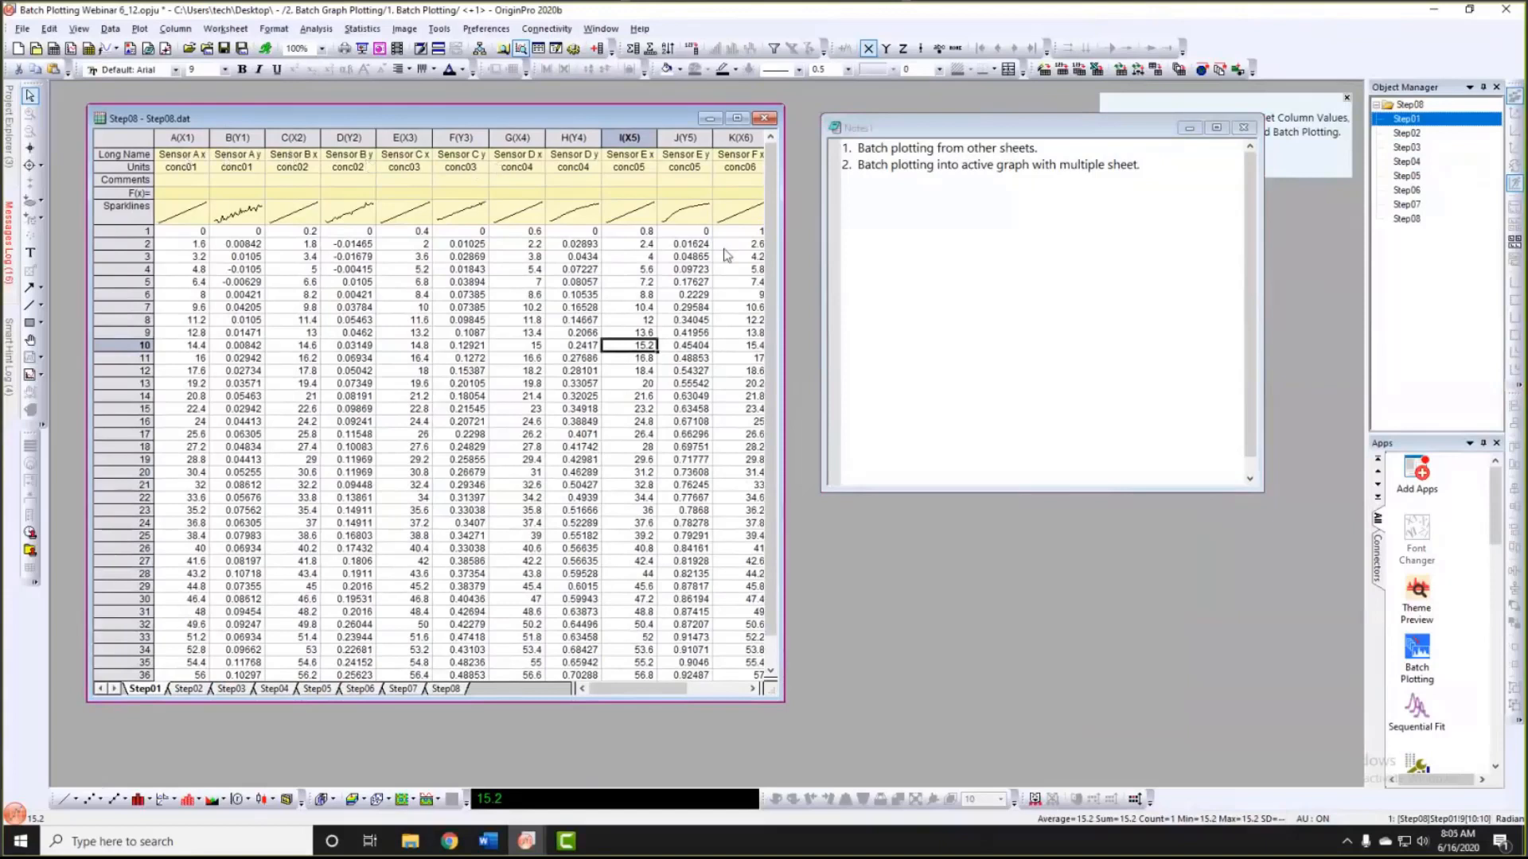
{"action": "left_click_drag", "start_coordinate": [784, 243], "coordinate": [848, 241]}
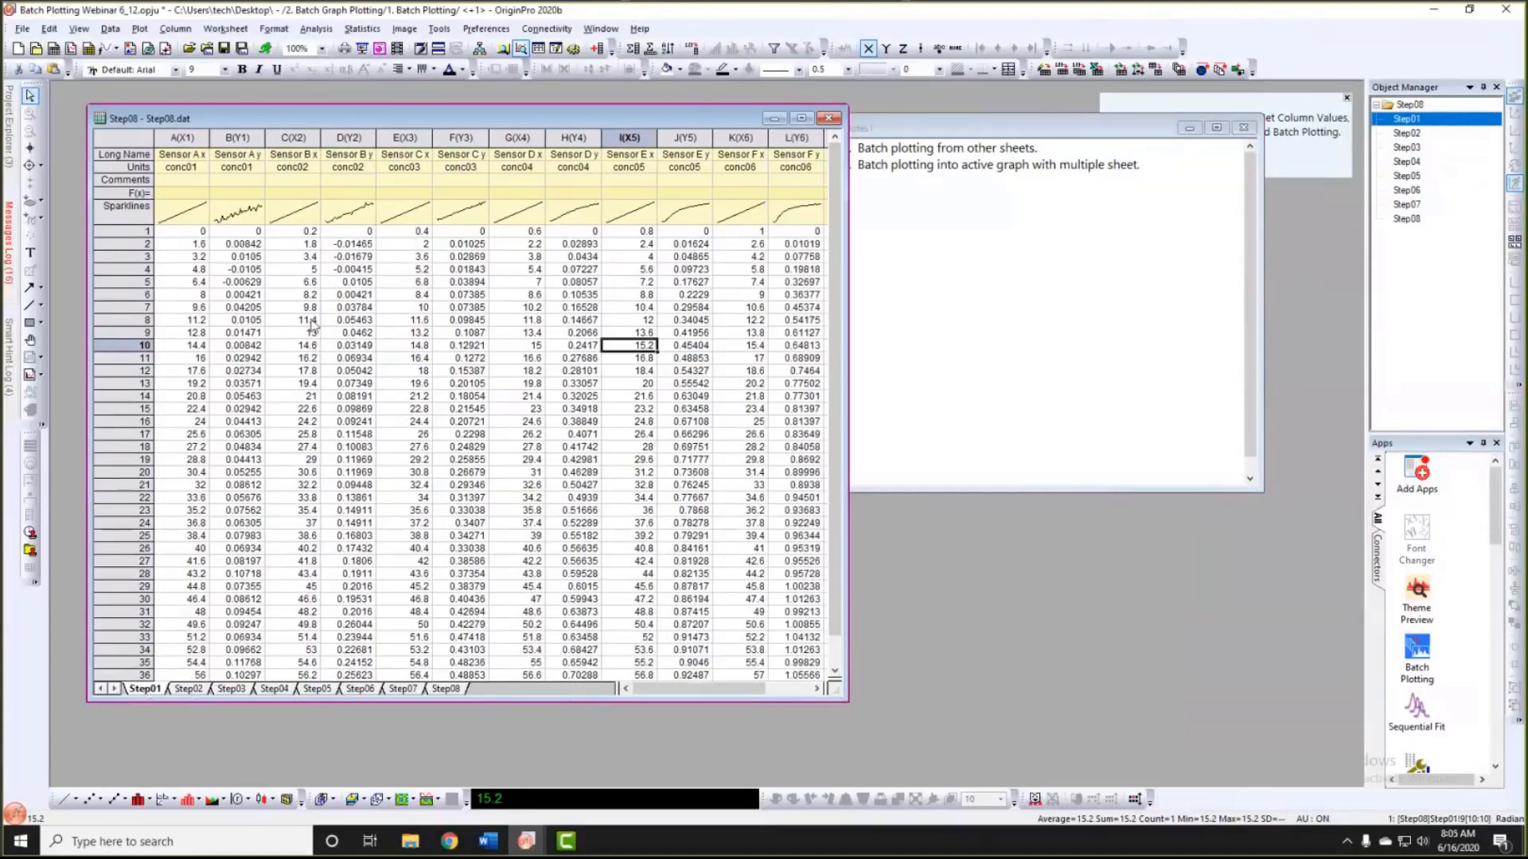
{"action": "left_click", "coordinate": [190, 137]}
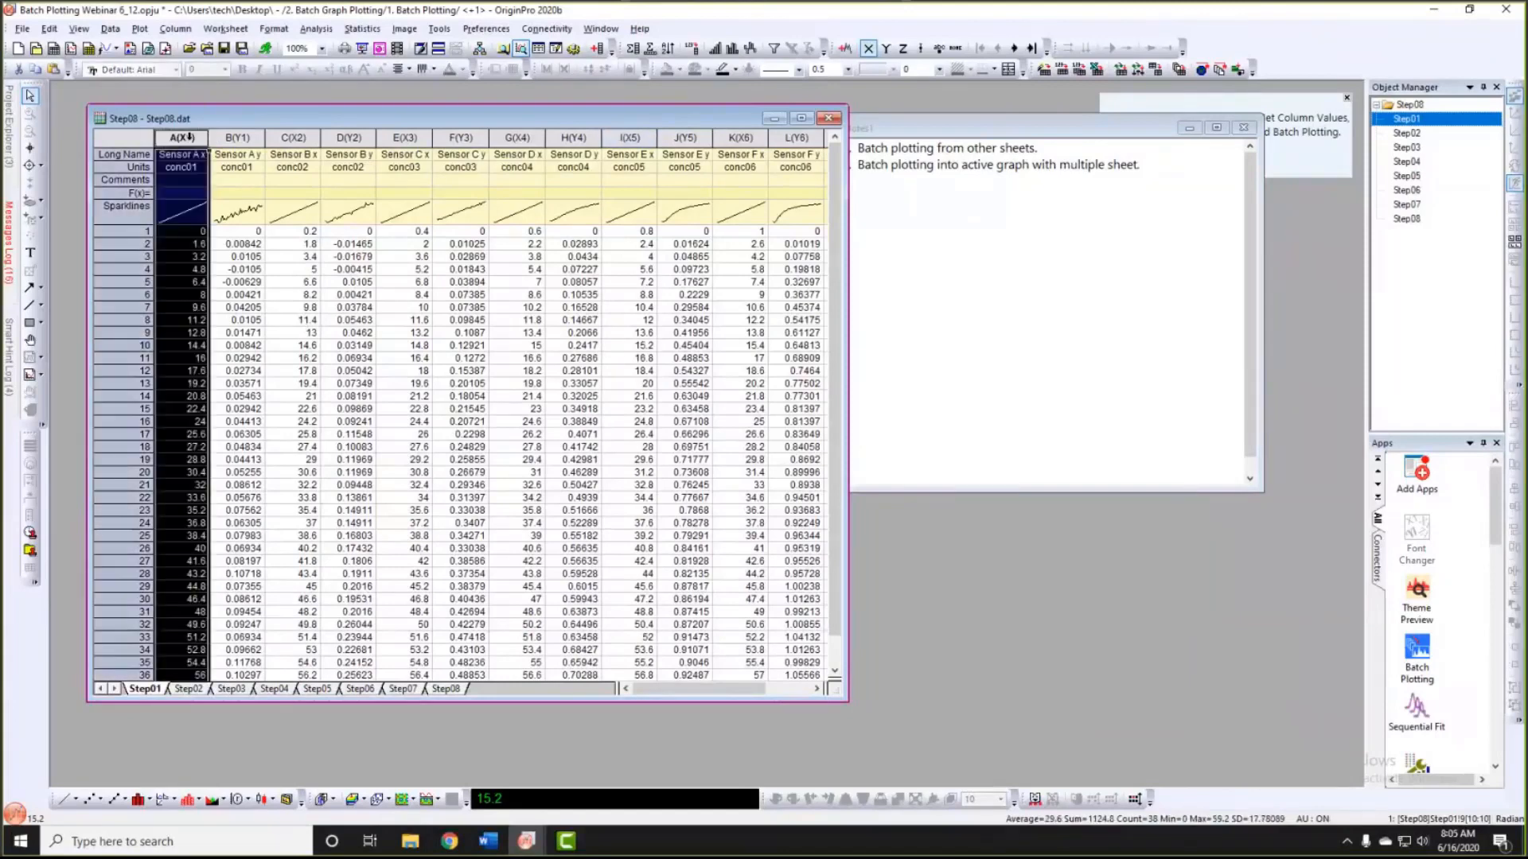
{"action": "left_click_drag", "start_coordinate": [205, 137], "coordinate": [573, 137]}
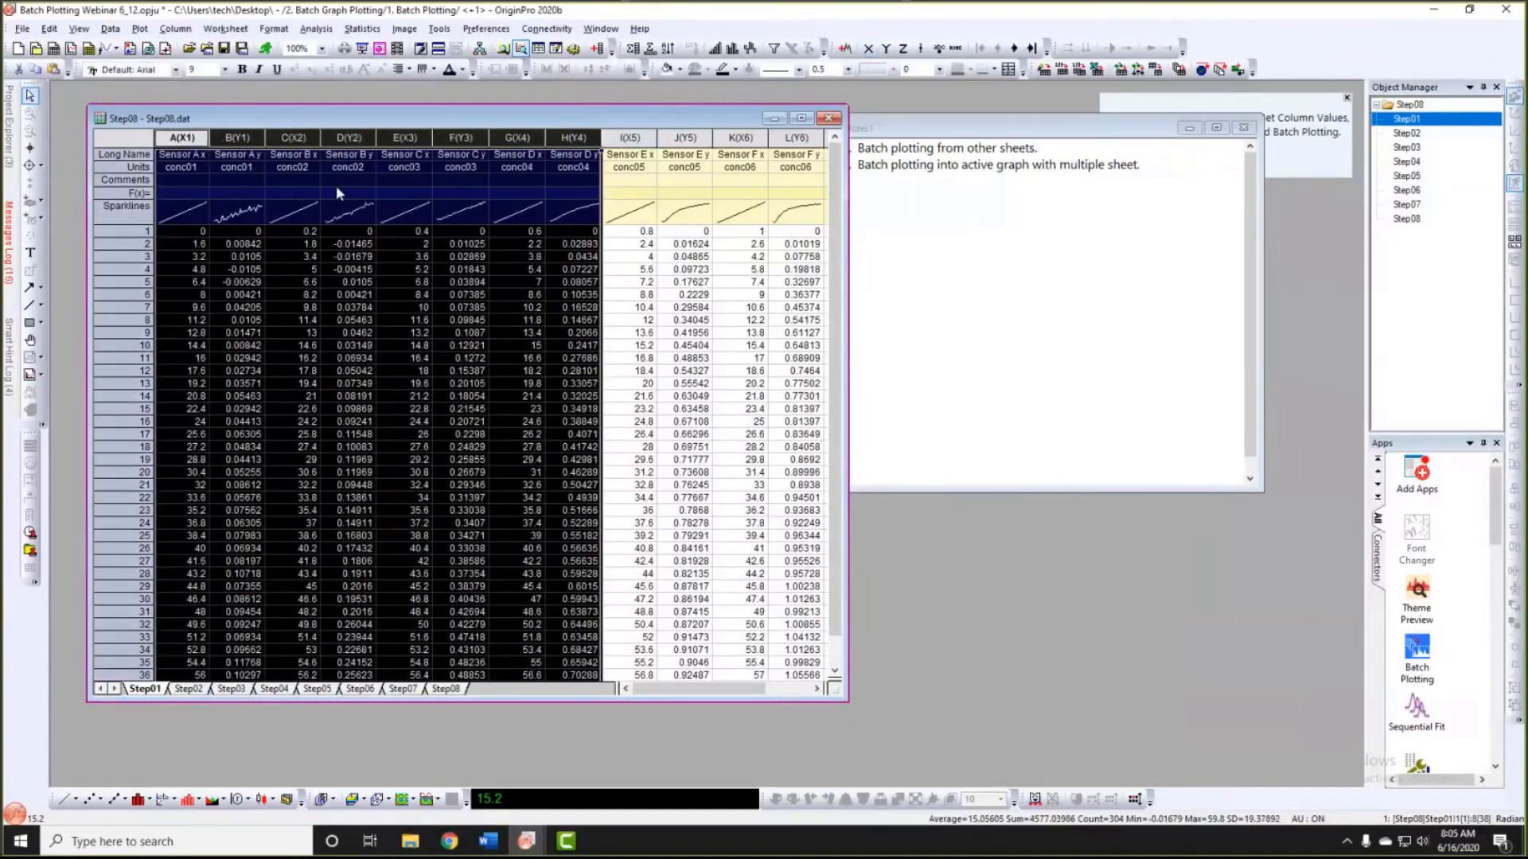
{"action": "mouse_move", "coordinate": [296, 226]}
{"action": "left_click", "coordinate": [140, 29]}
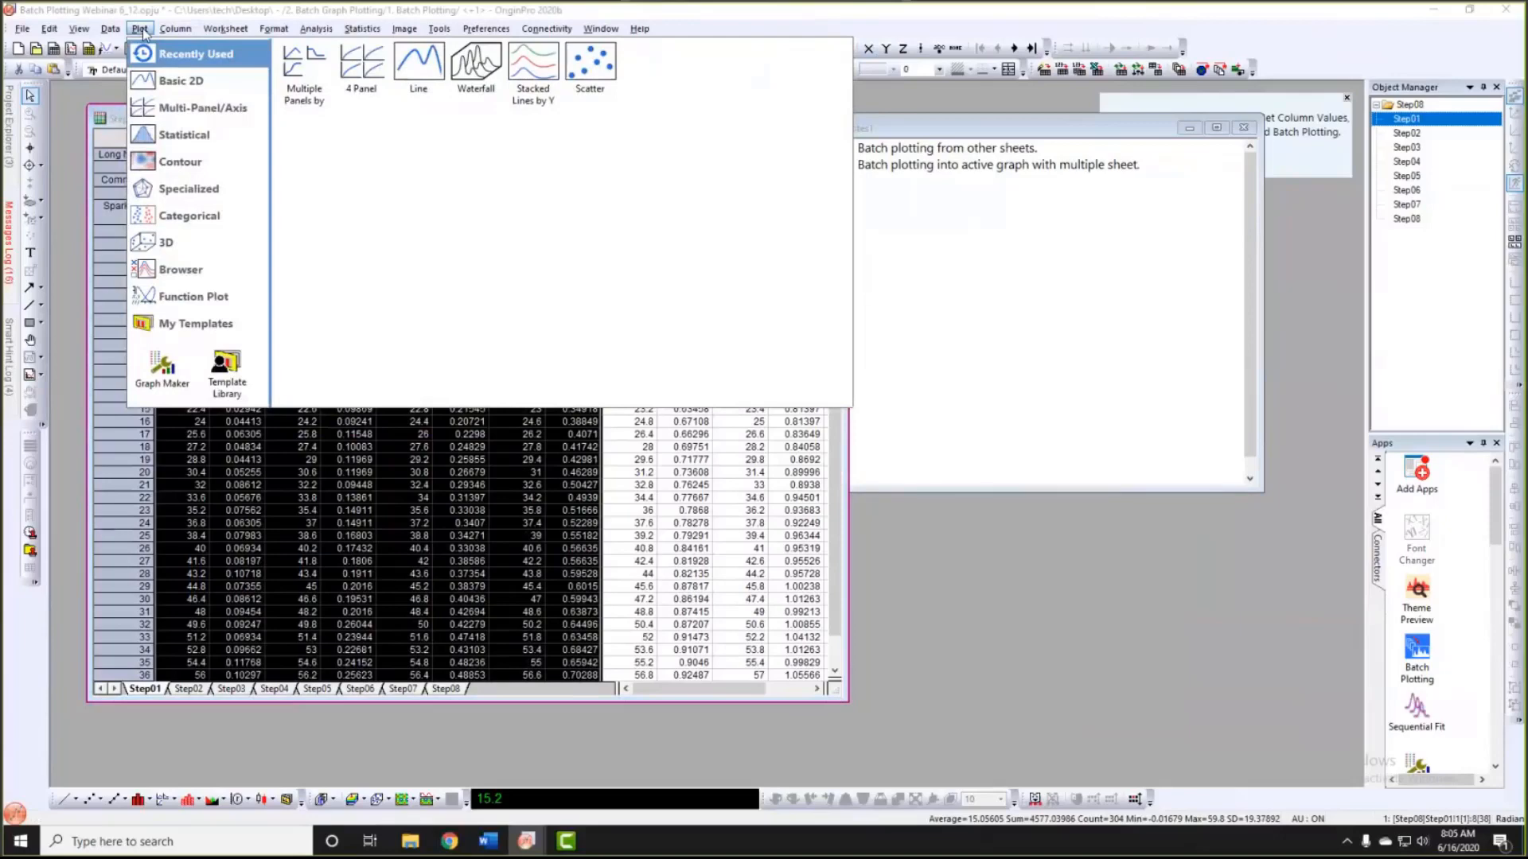
{"action": "mouse_move", "coordinate": [177, 78]}
{"action": "left_click", "coordinate": [298, 142]}
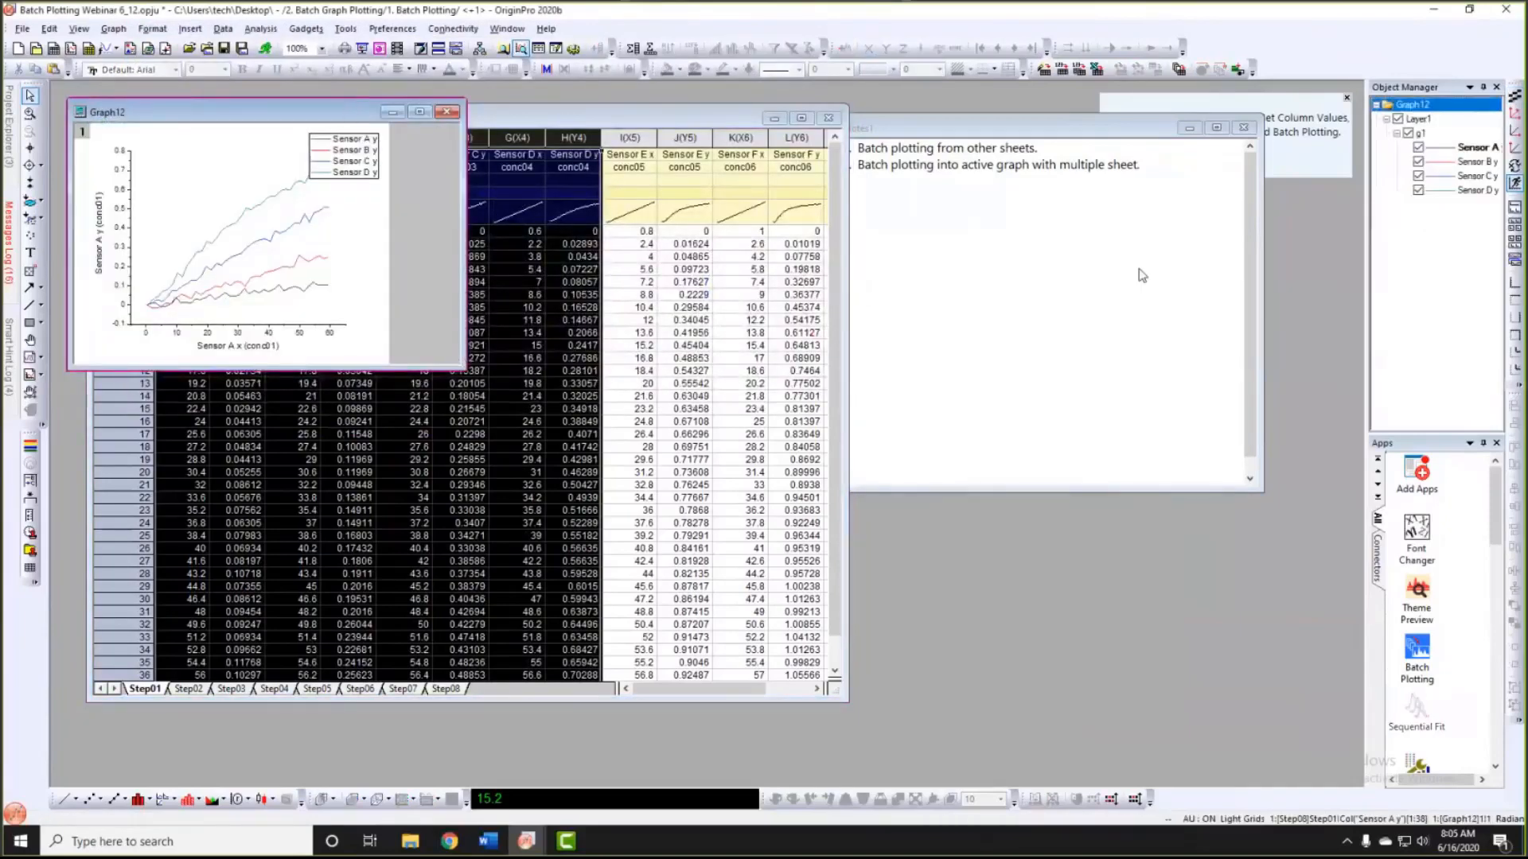
Step: Move the new line graph window clear of the selected worksheet columns and enlarge it
{"action": "left_click_drag", "start_coordinate": [327, 112], "coordinate": [1142, 228]}
{"action": "left_click_drag", "start_coordinate": [884, 487], "coordinate": [794, 564]}
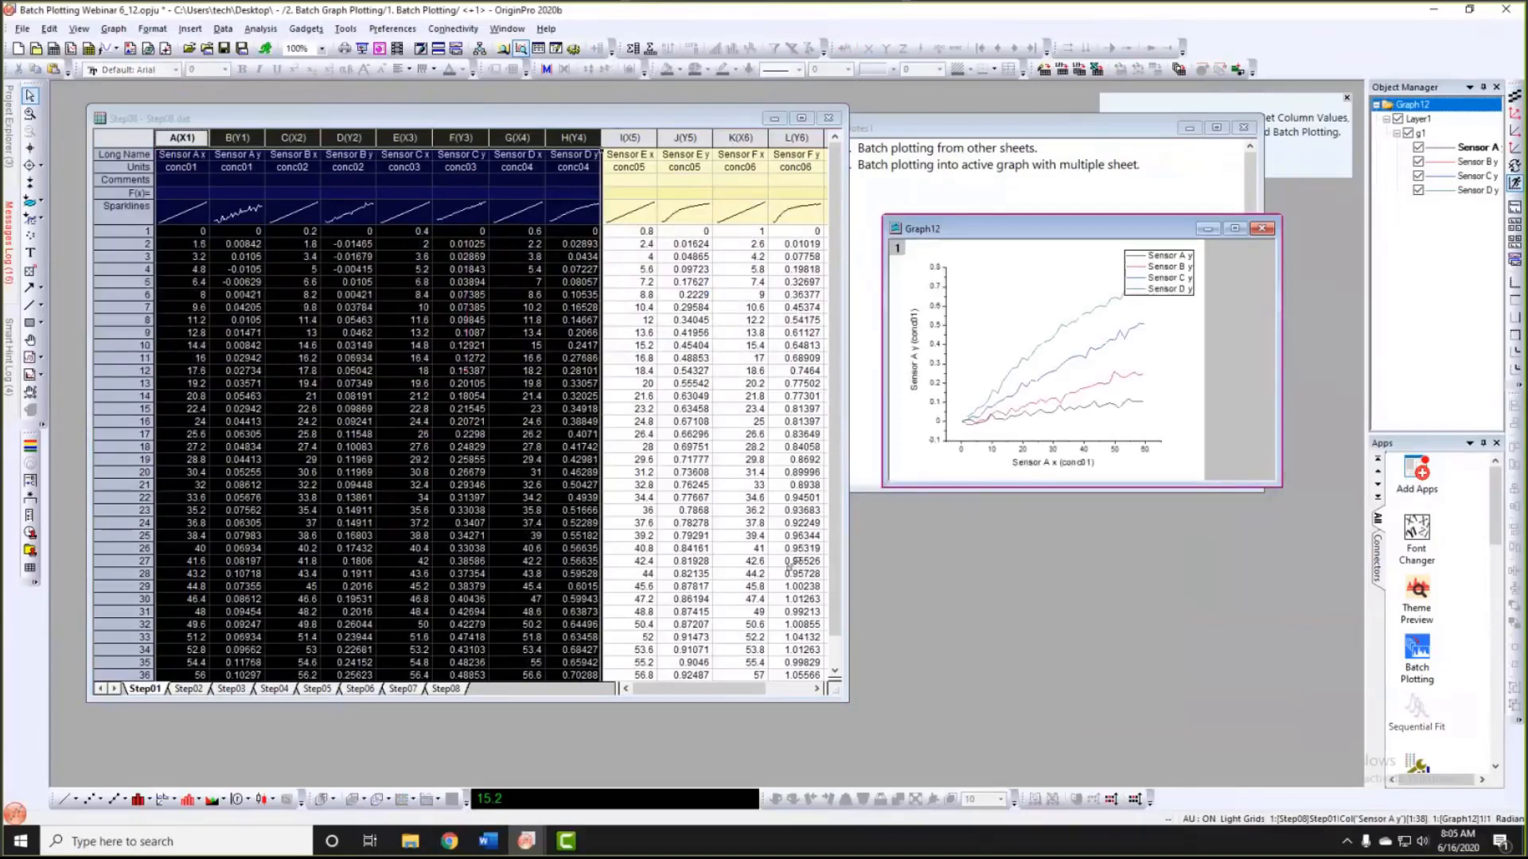
{"action": "left_click_drag", "start_coordinate": [679, 658], "coordinate": [673, 661]}
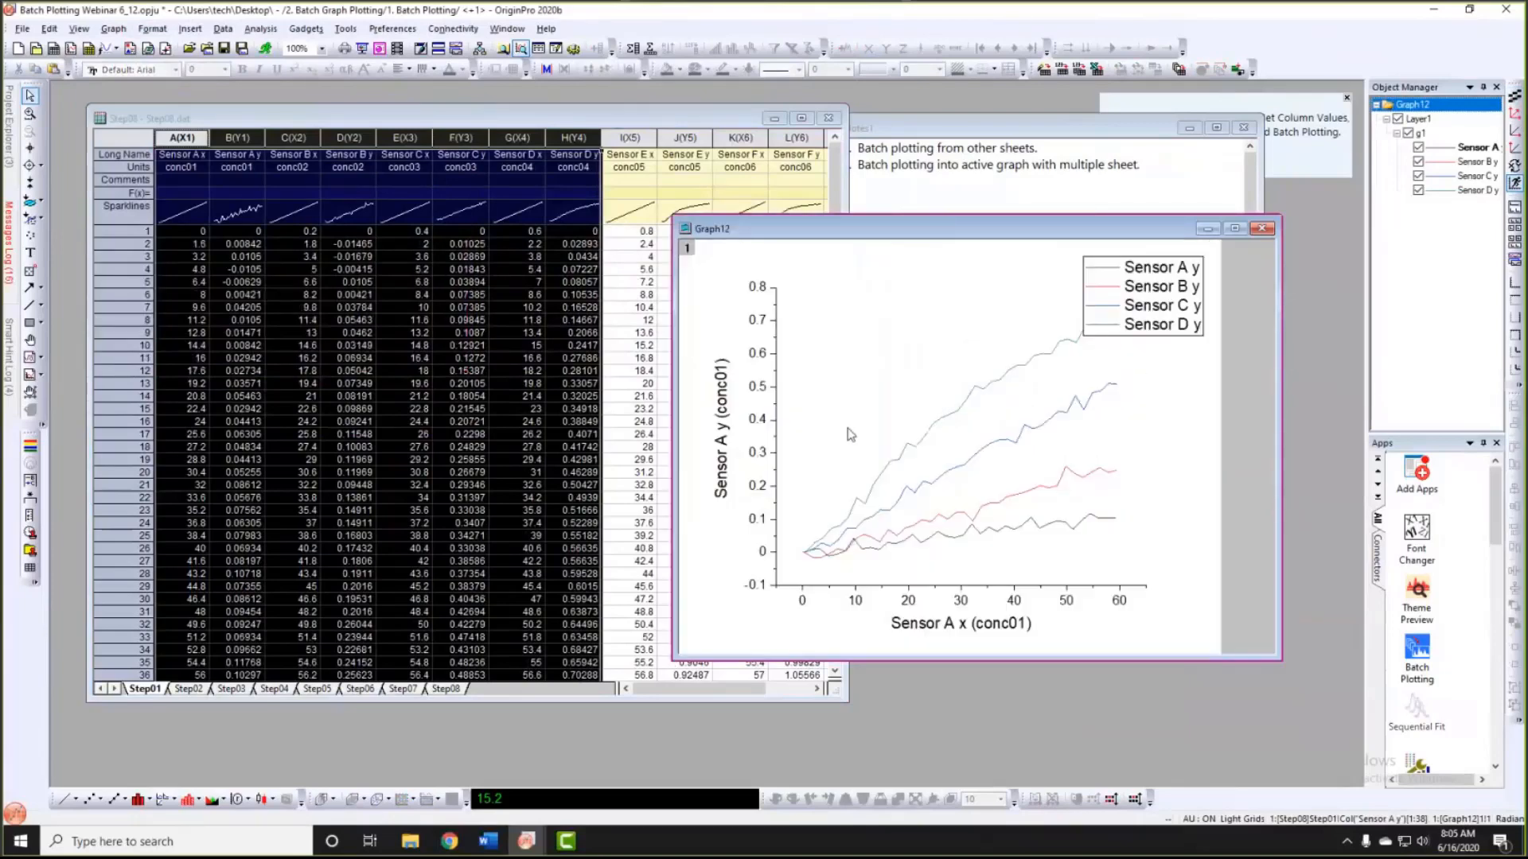
Step: Batch-duplicate the line graph with sheets Step02 to Step04, matching plots by column index and plotting to individual graphs
{"action": "right_click", "coordinate": [776, 231]}
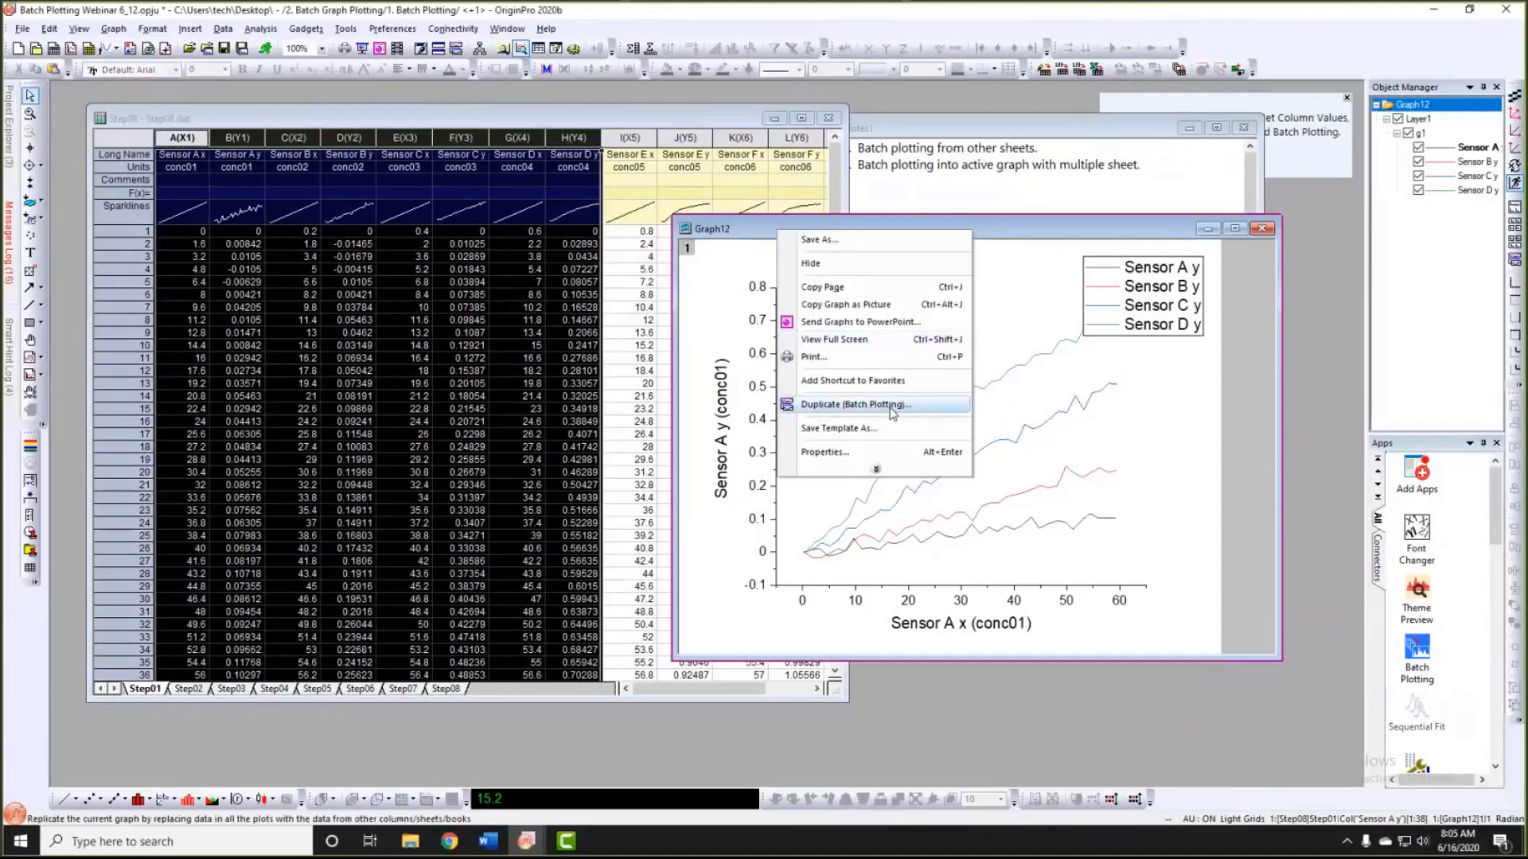
{"action": "left_click", "coordinate": [761, 230]}
{"action": "right_click", "coordinate": [783, 228]}
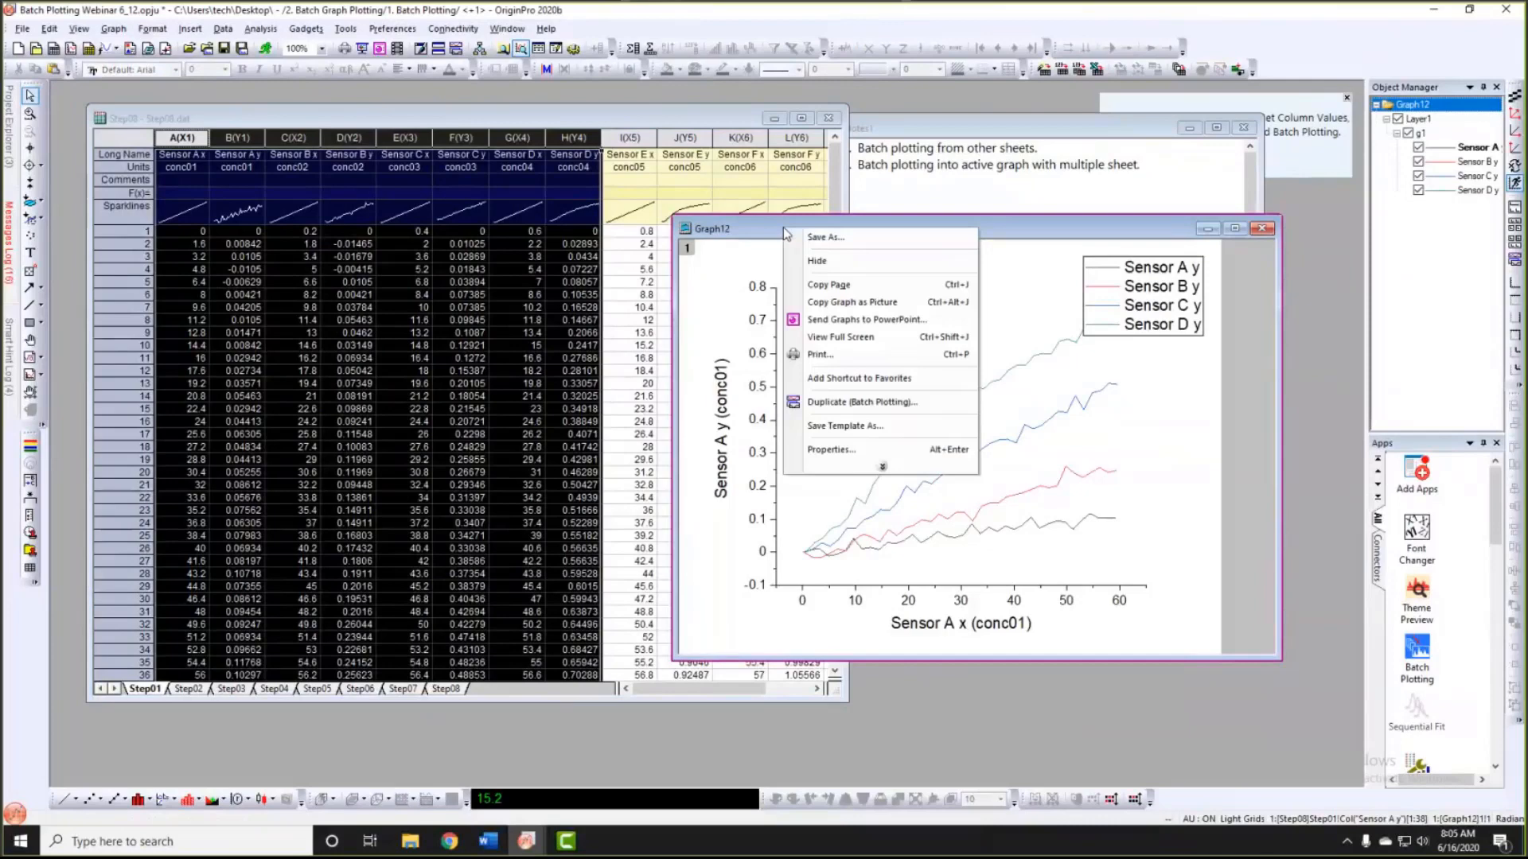
{"action": "left_click", "coordinate": [836, 402]}
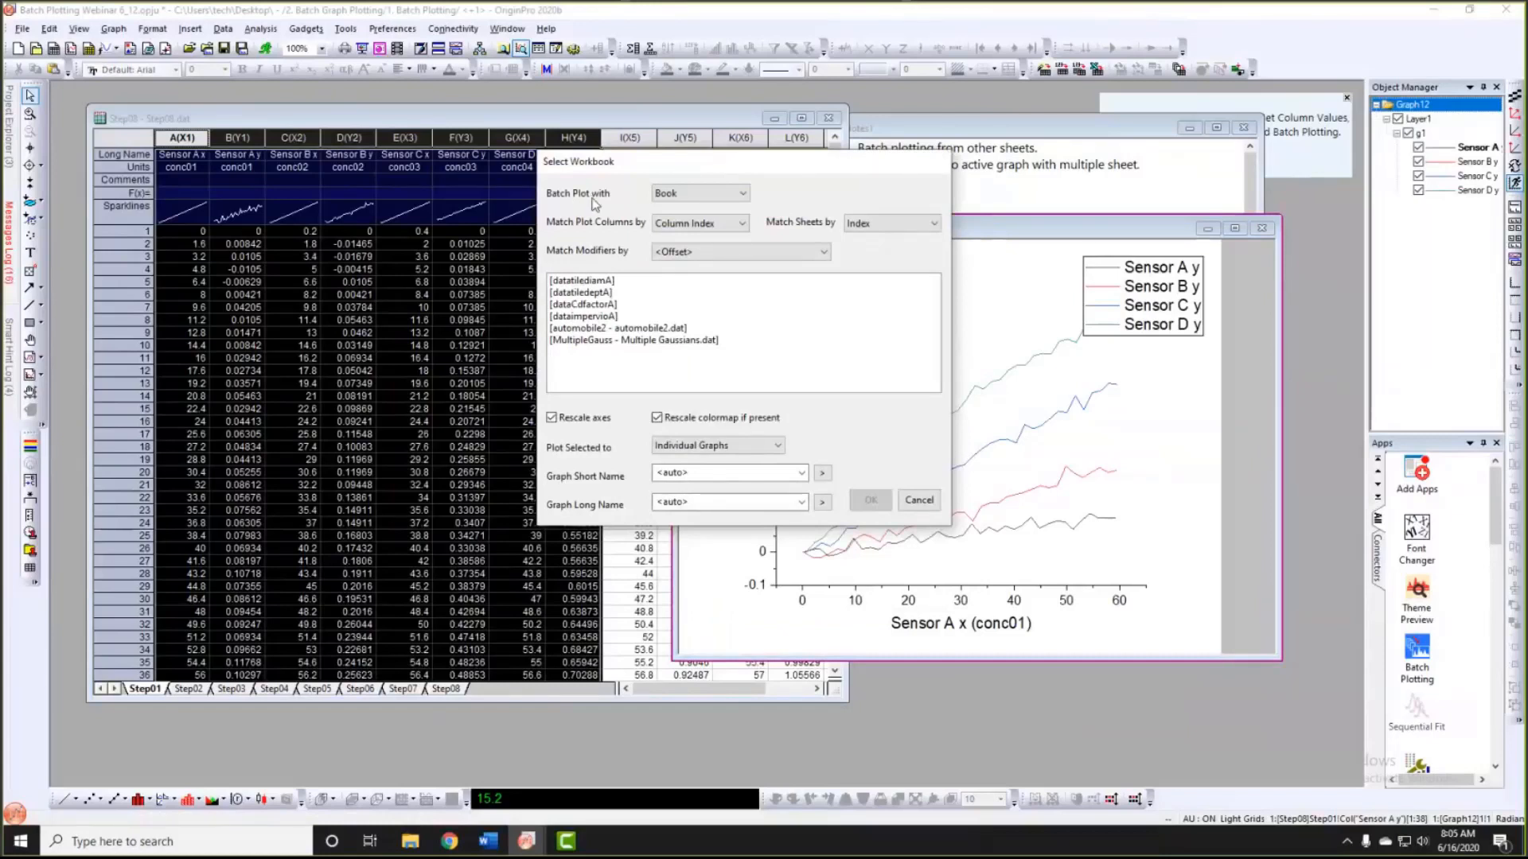
{"action": "left_click", "coordinate": [696, 193]}
{"action": "left_click", "coordinate": [679, 223]}
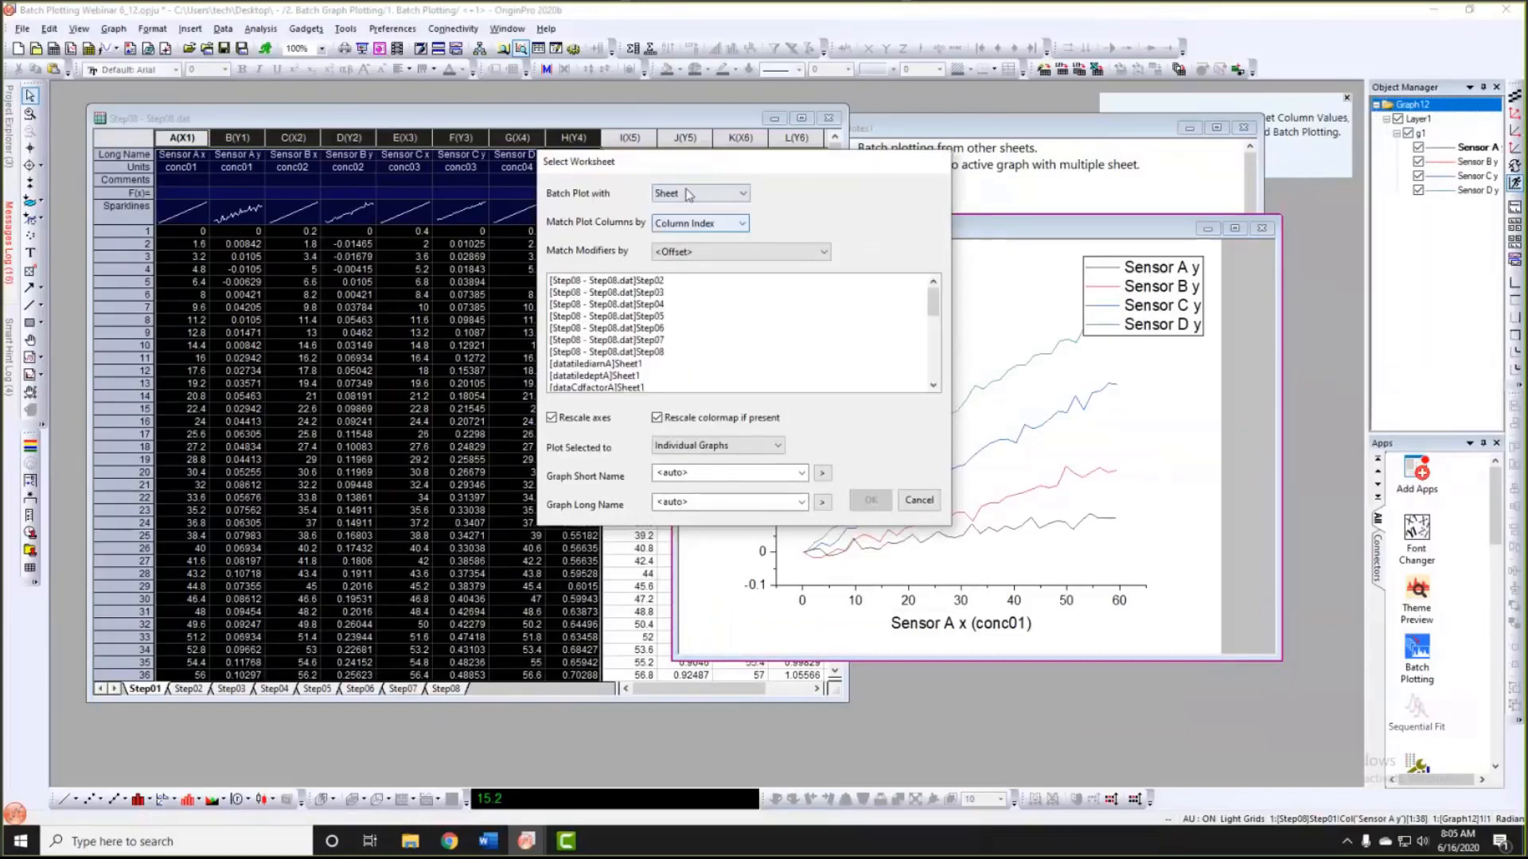
{"action": "left_click", "coordinate": [675, 282]}
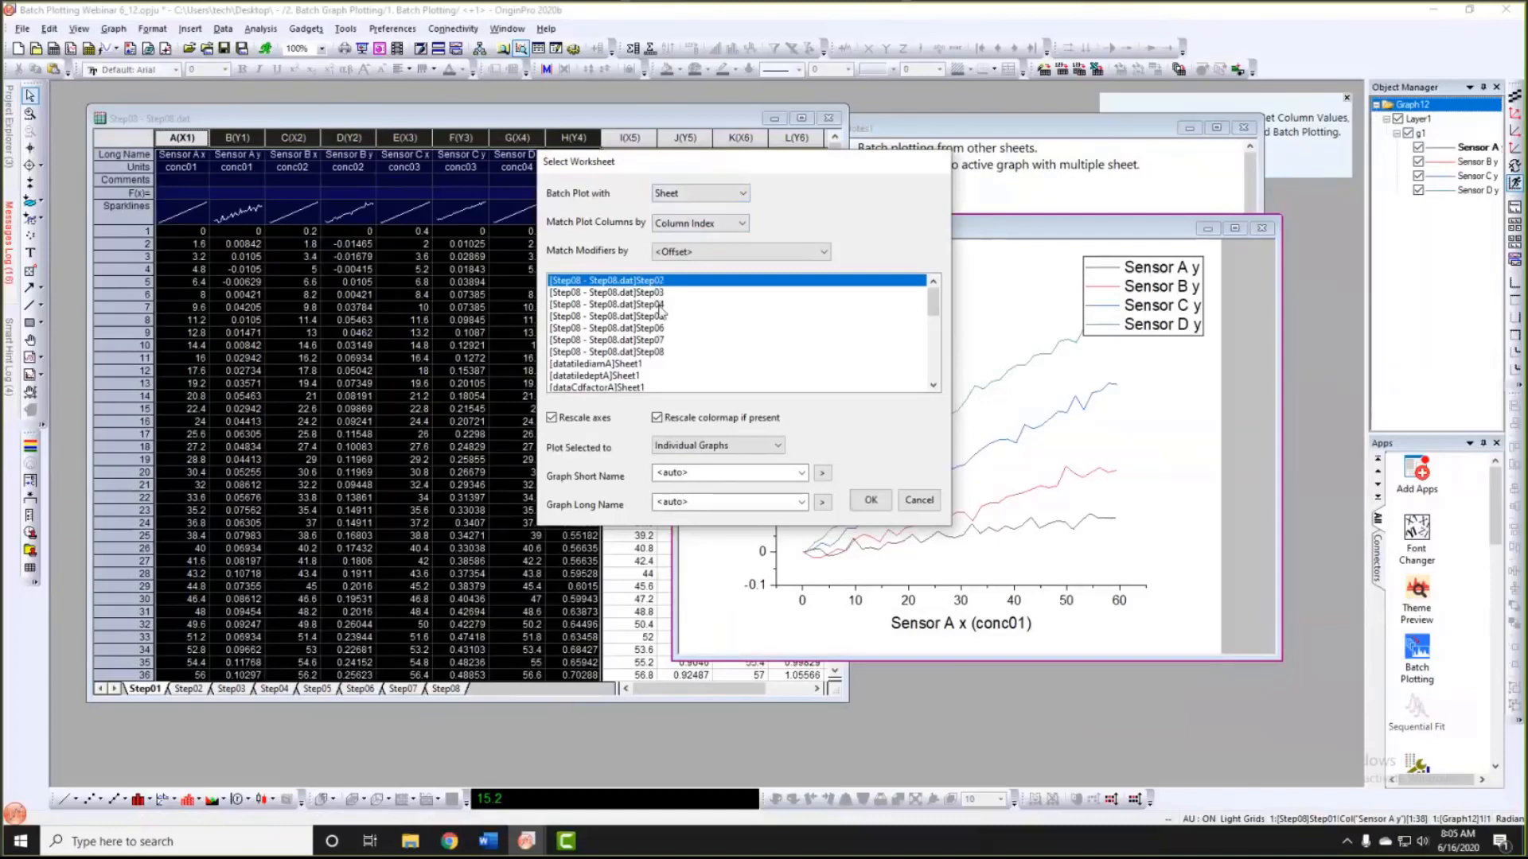
{"action": "left_click", "coordinate": [659, 305], "text": "shift"}
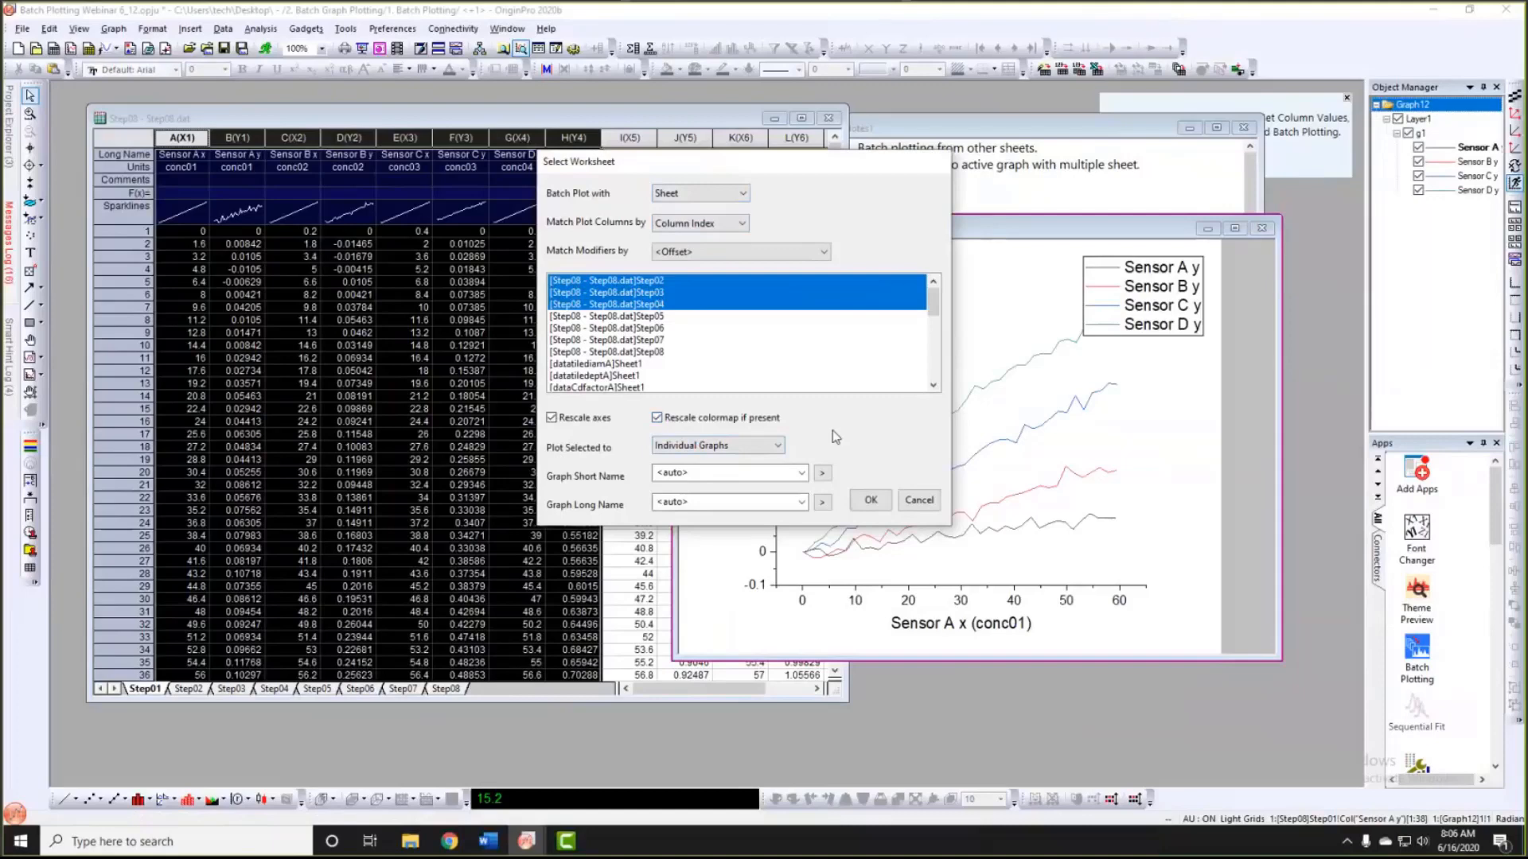
{"action": "left_click", "coordinate": [873, 501]}
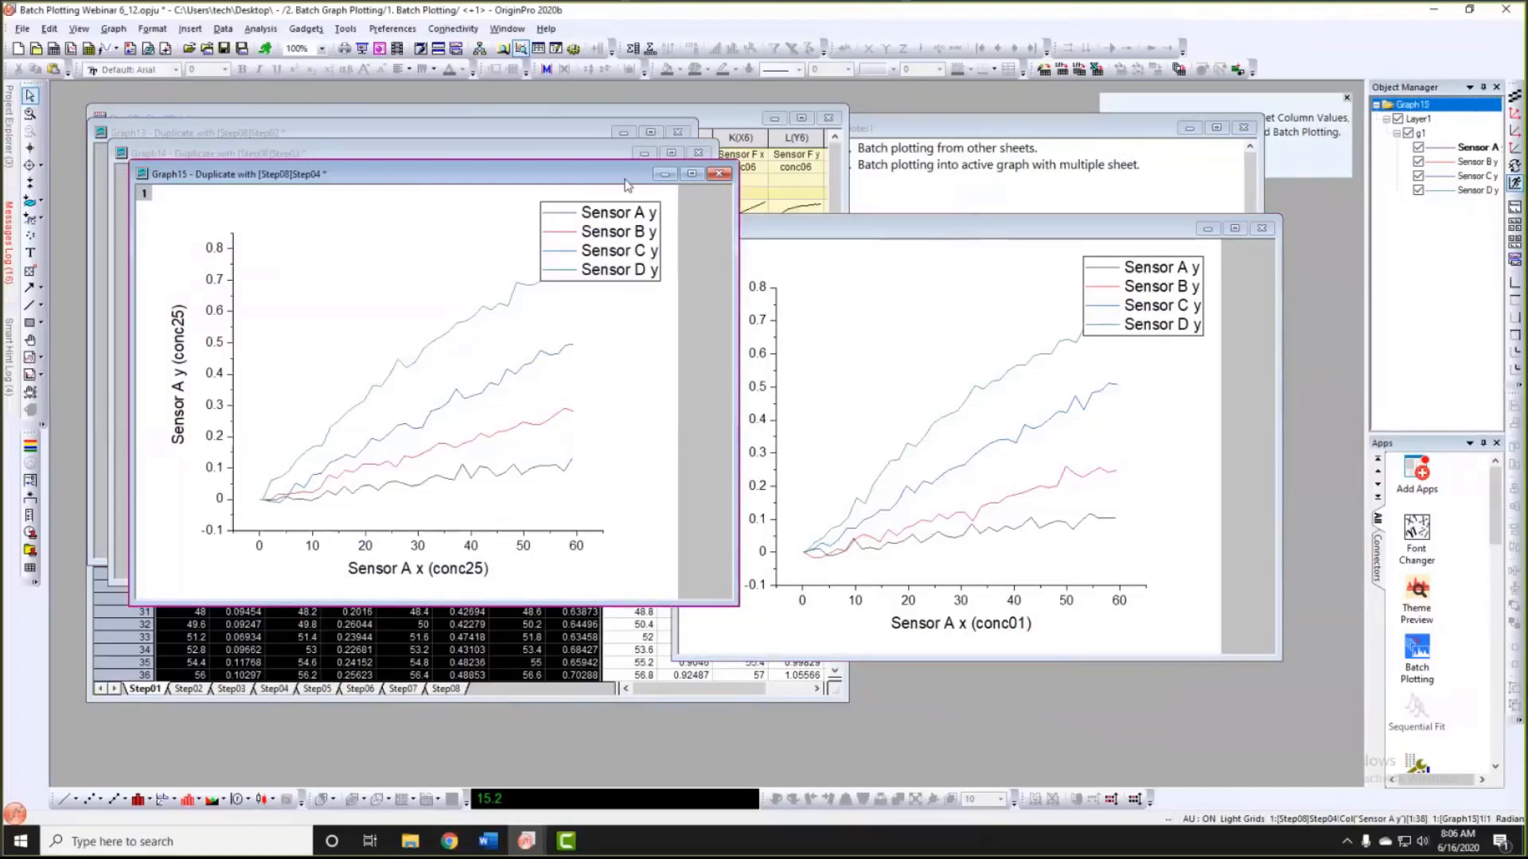
Step: Spread out the duplicated Step03 and Step04 graph windows to compare their curves
{"action": "left_click_drag", "start_coordinate": [450, 168], "coordinate": [688, 249]}
{"action": "left_click_drag", "start_coordinate": [596, 154], "coordinate": [592, 236]}
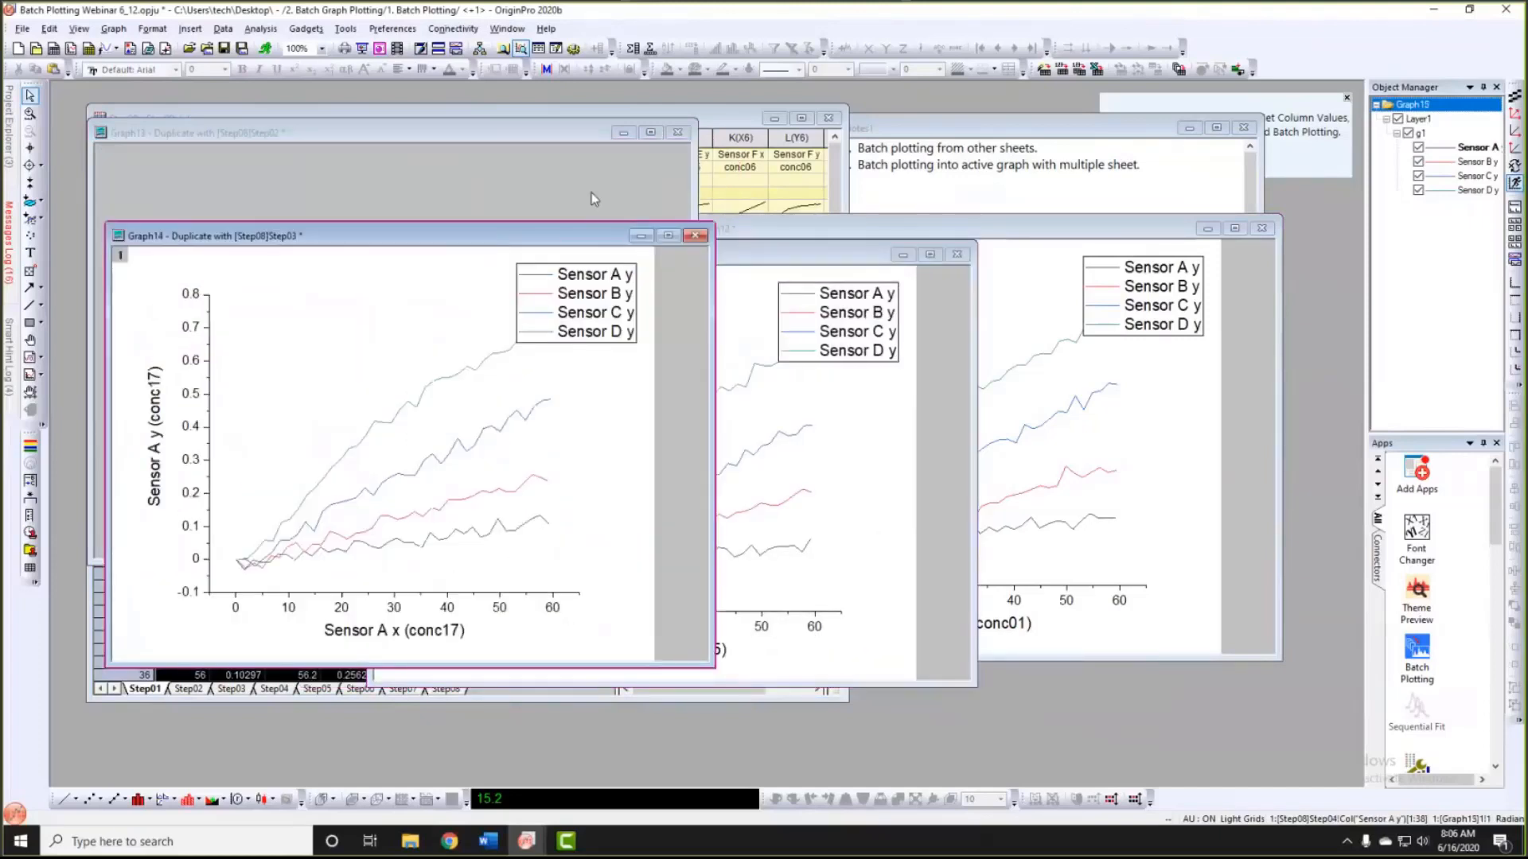
{"action": "left_click_drag", "start_coordinate": [791, 260], "coordinate": [825, 270]}
{"action": "mouse_move", "coordinate": [748, 408]}
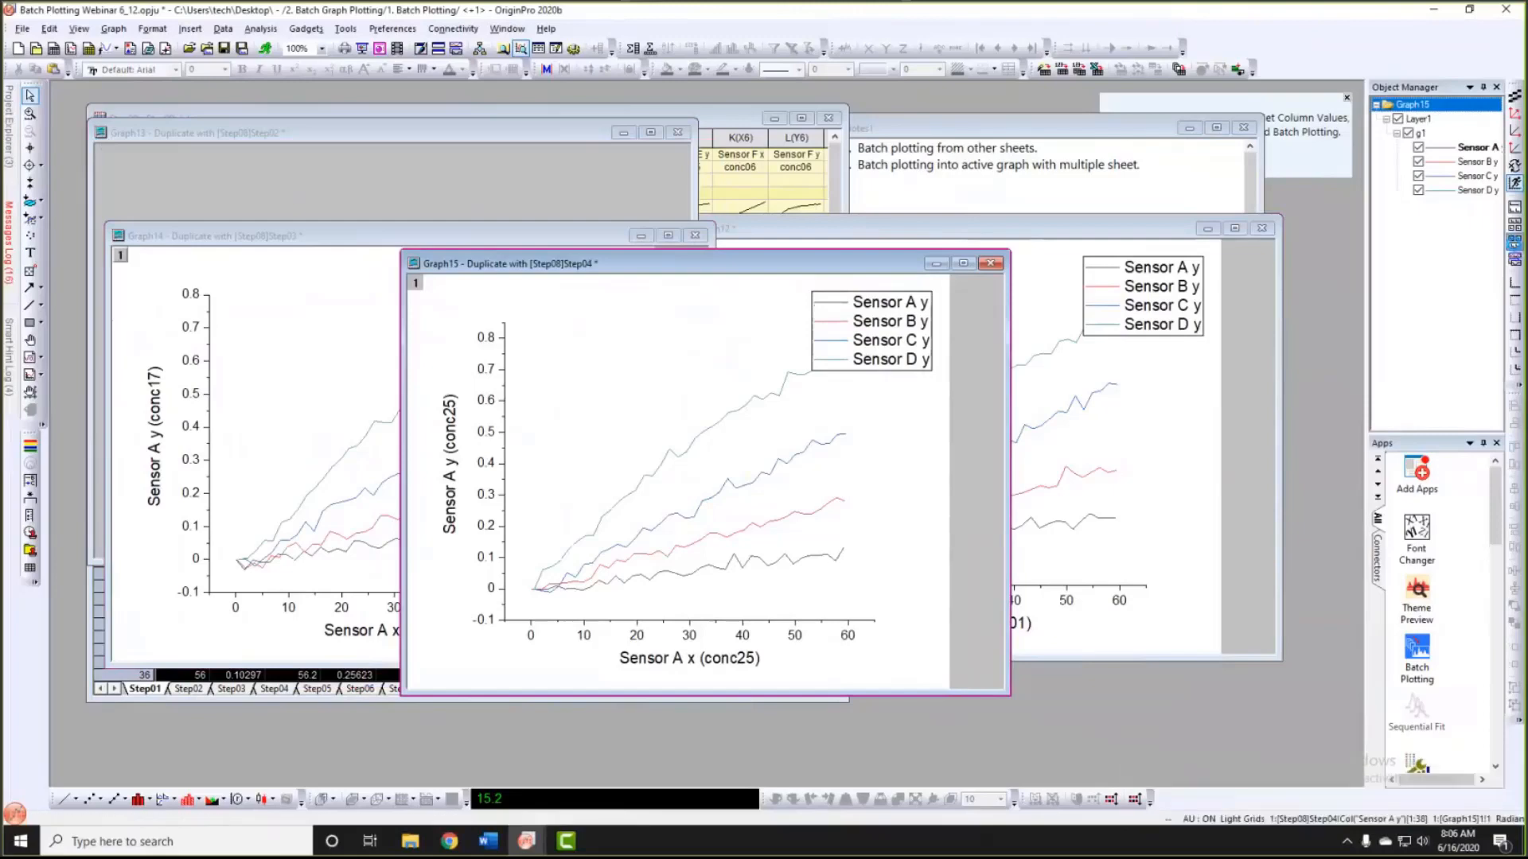
Step: Merge the four line graphs into one graph with 2 rows and 2 columns without keeping the sources, and enlarge its window
{"action": "left_click", "coordinate": [1516, 248]}
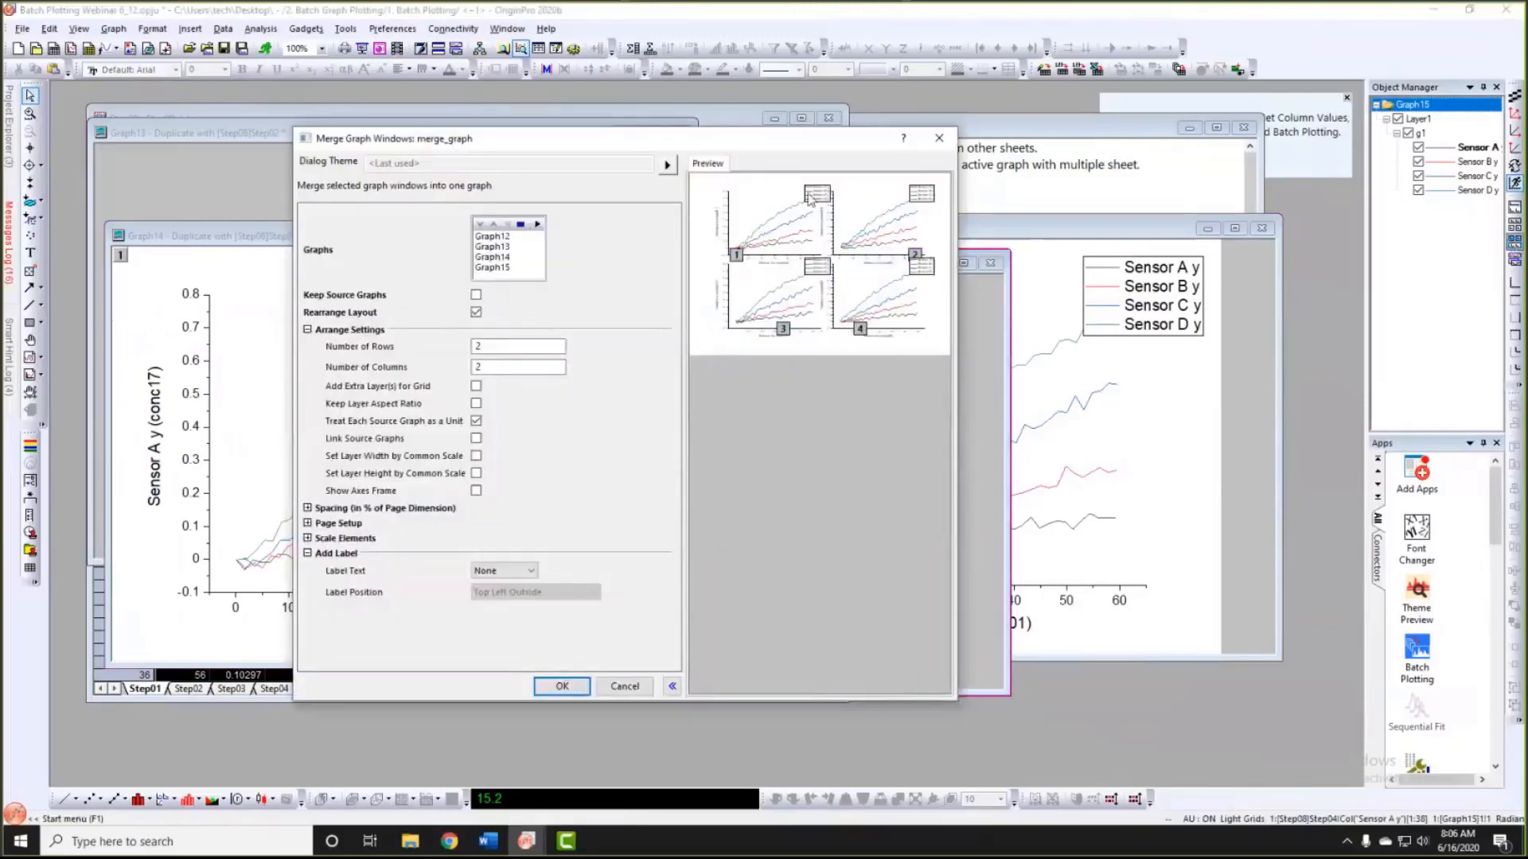
{"action": "left_click_drag", "start_coordinate": [614, 136], "coordinate": [504, 118]}
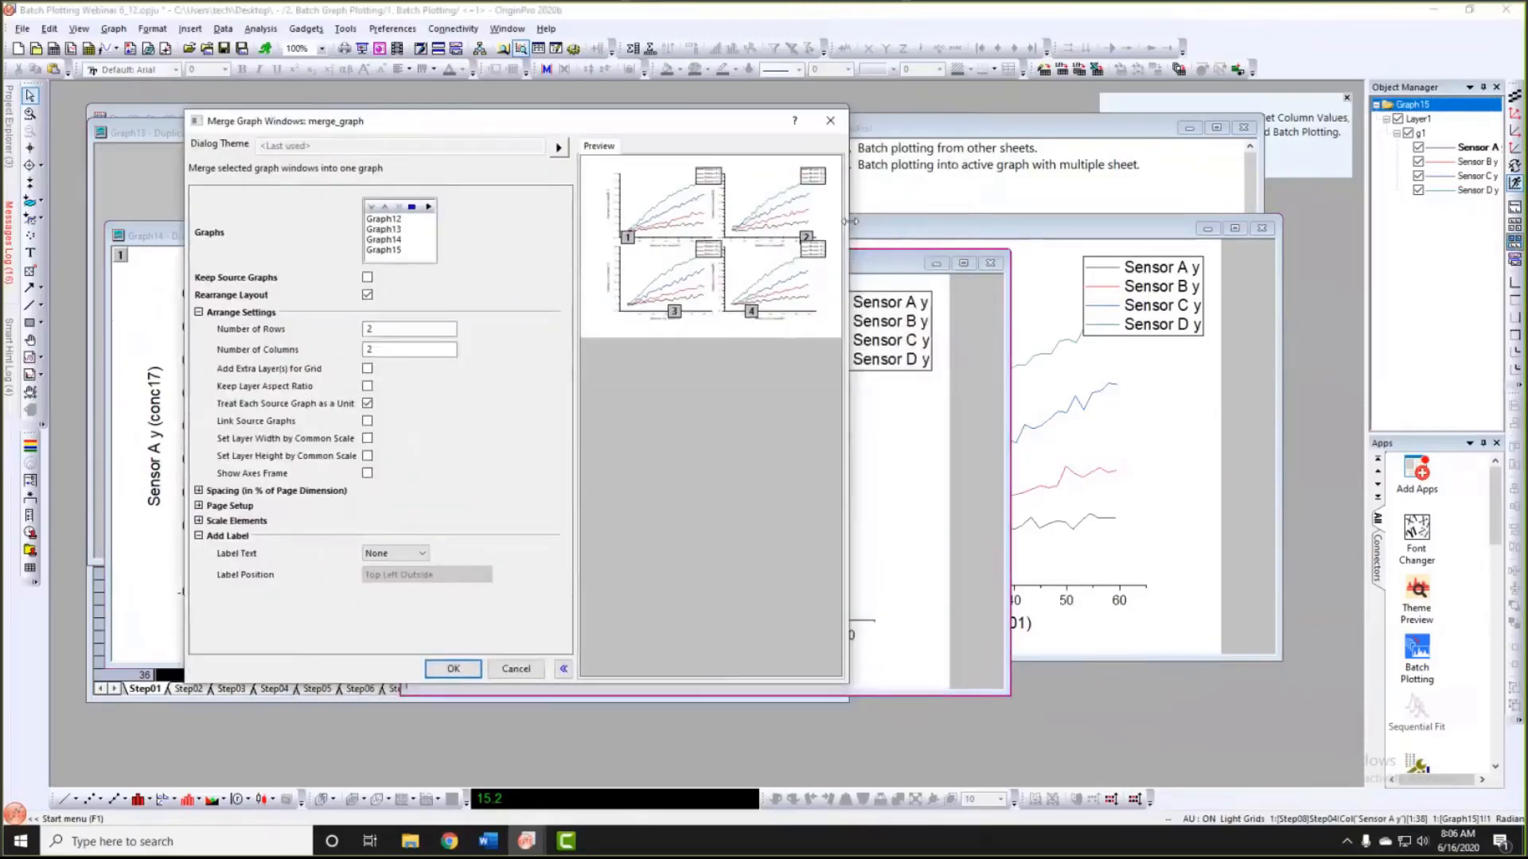
{"action": "left_click_drag", "start_coordinate": [852, 222], "coordinate": [899, 221]}
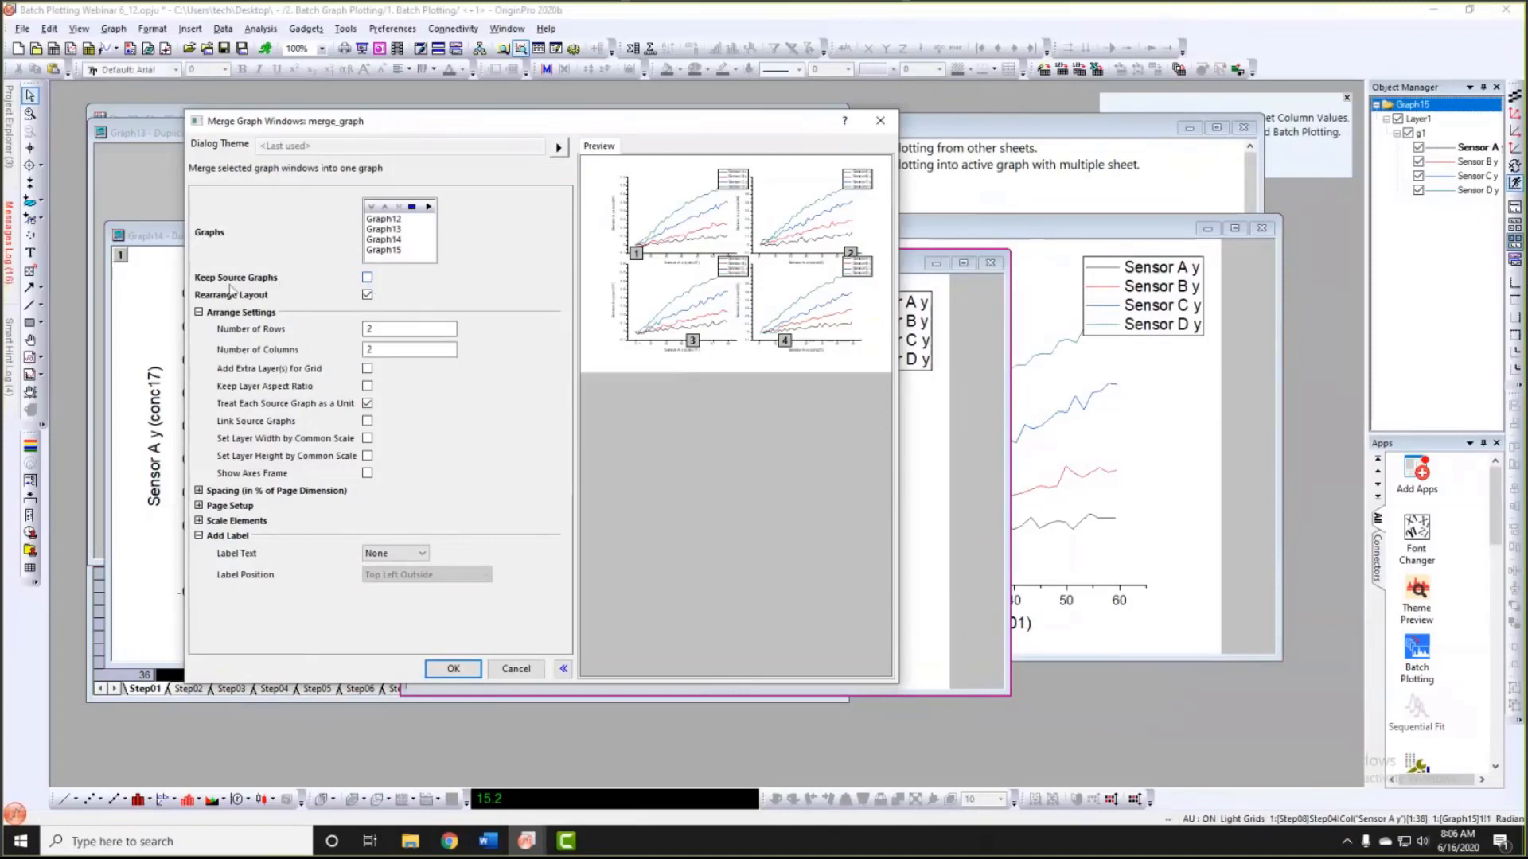
{"action": "left_click", "coordinate": [454, 668]}
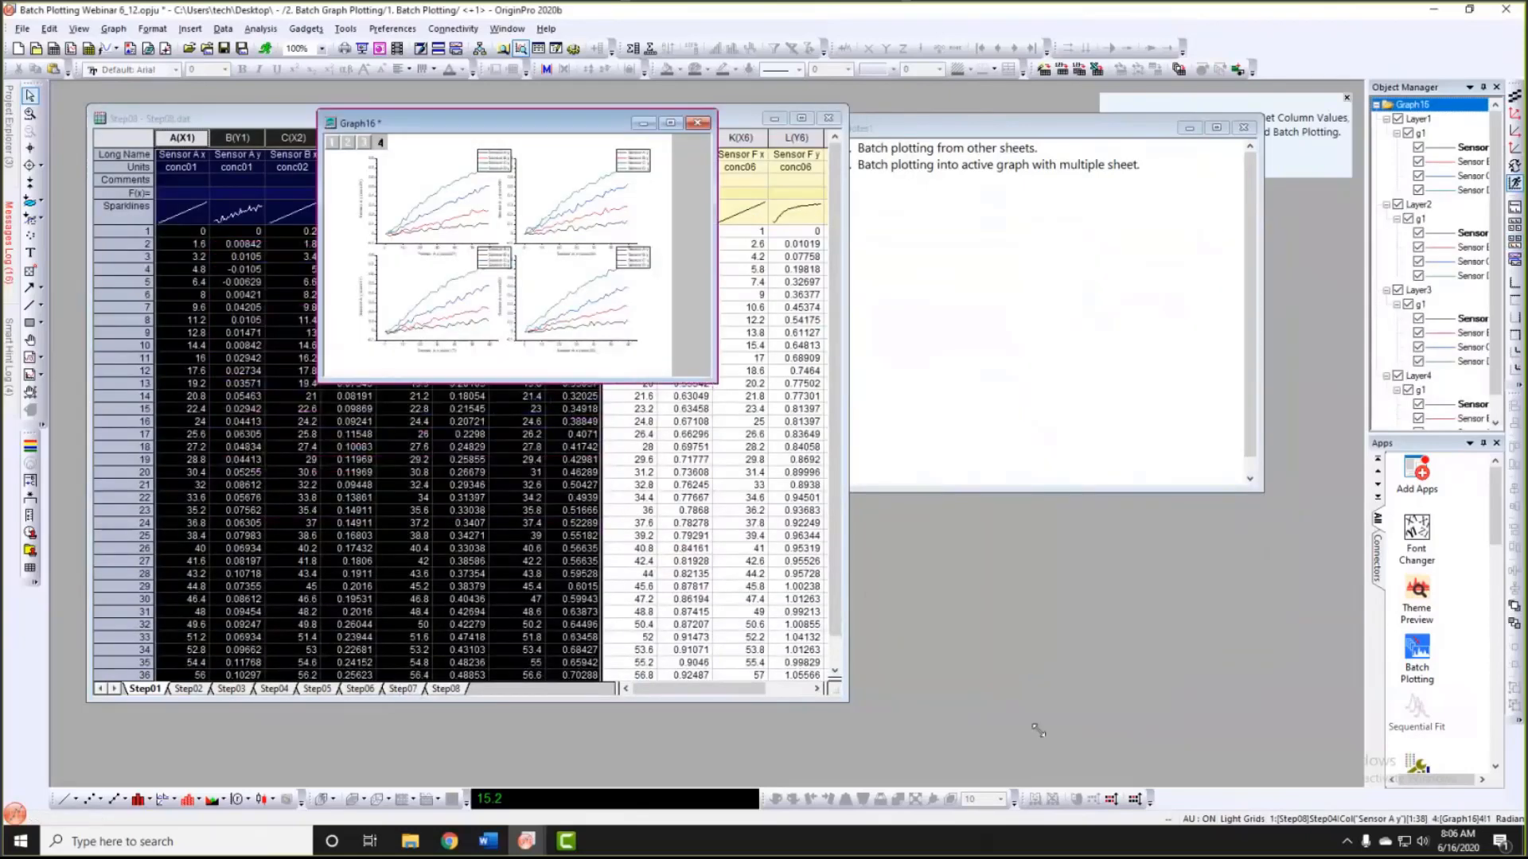
{"action": "left_click_drag", "start_coordinate": [1050, 736], "coordinate": [1056, 737]}
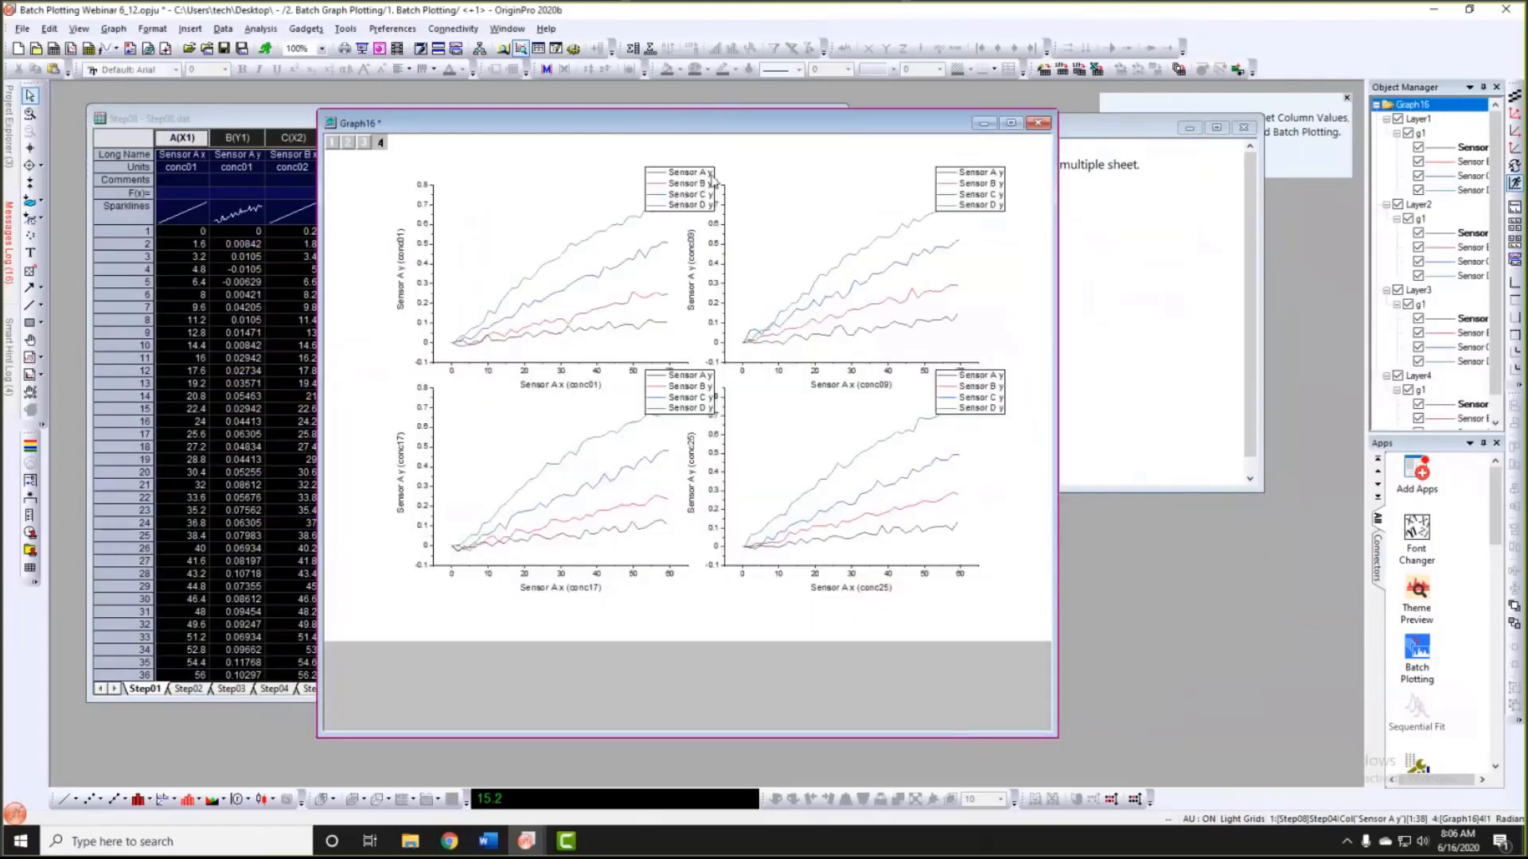
Step: Open the legend update settings from the first panel's legend and set the auto legend translation mode to Custom
{"action": "left_click", "coordinate": [699, 186]}
{"action": "right_click", "coordinate": [700, 186]}
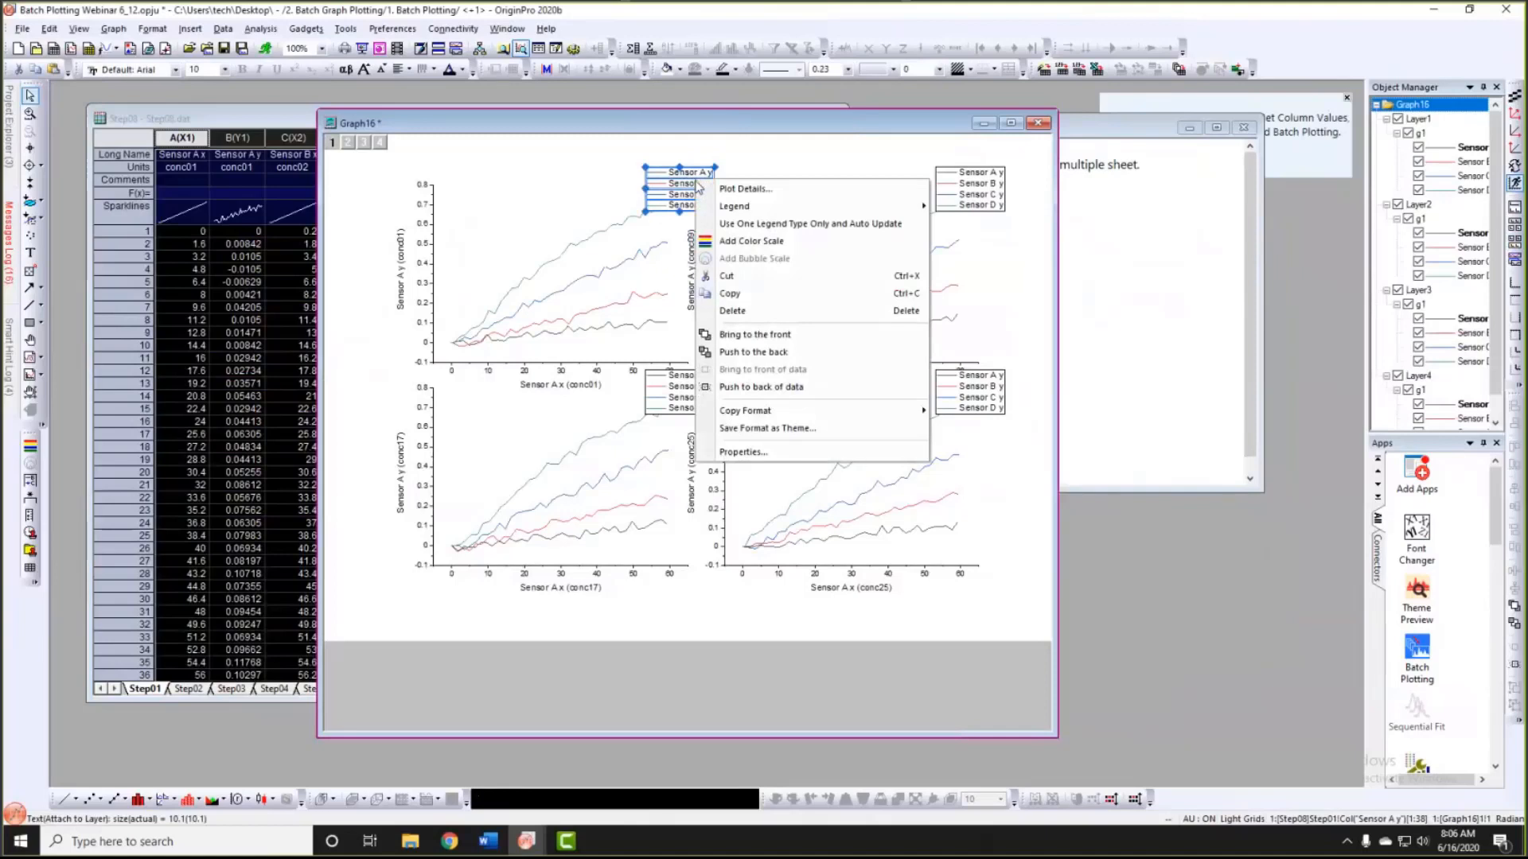
{"action": "mouse_move", "coordinate": [740, 208]}
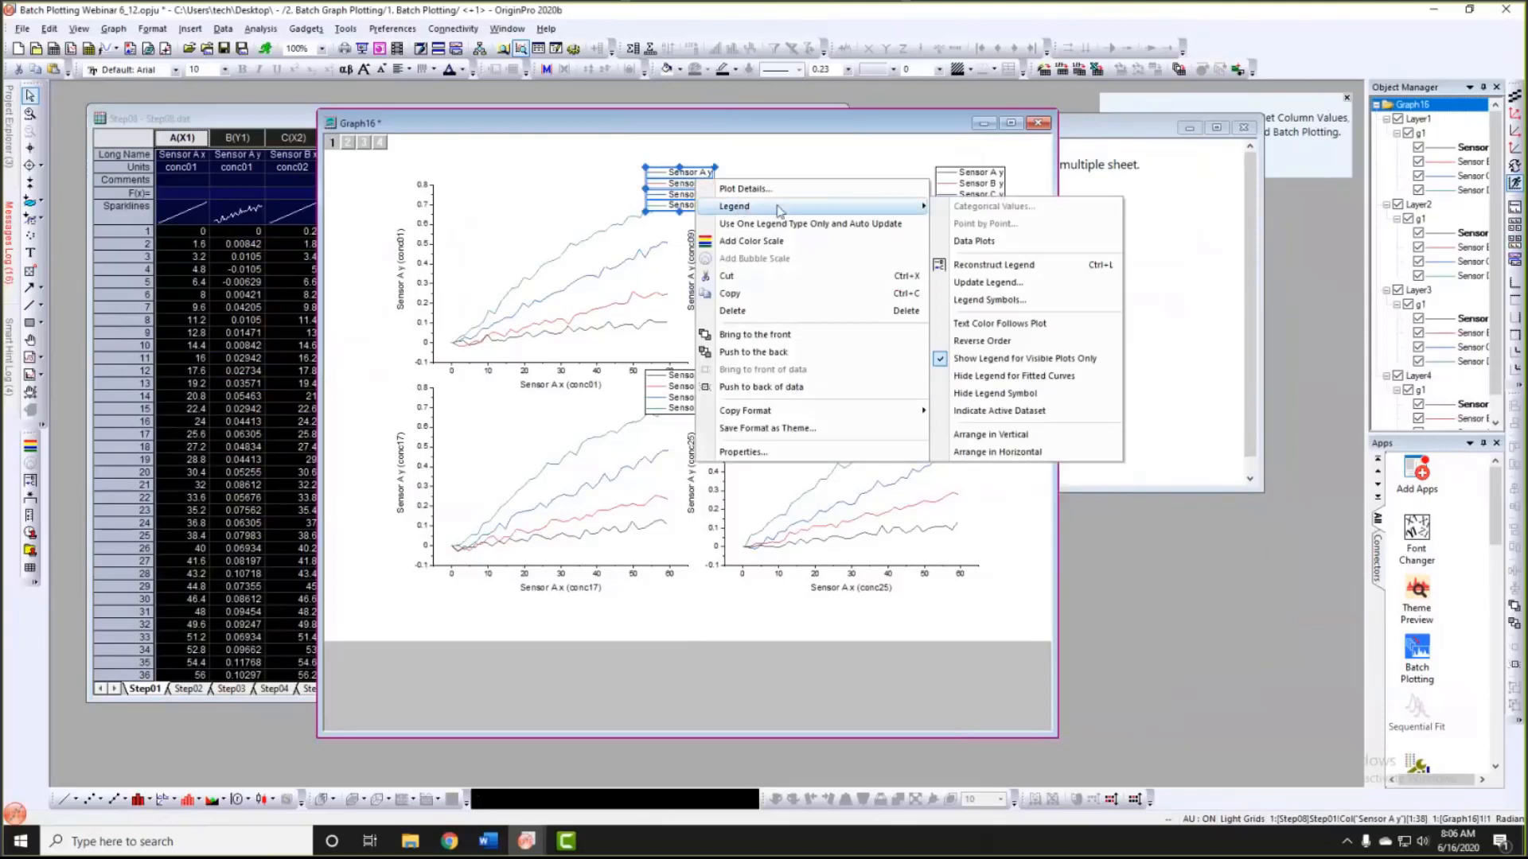
{"action": "left_click", "coordinate": [1012, 283]}
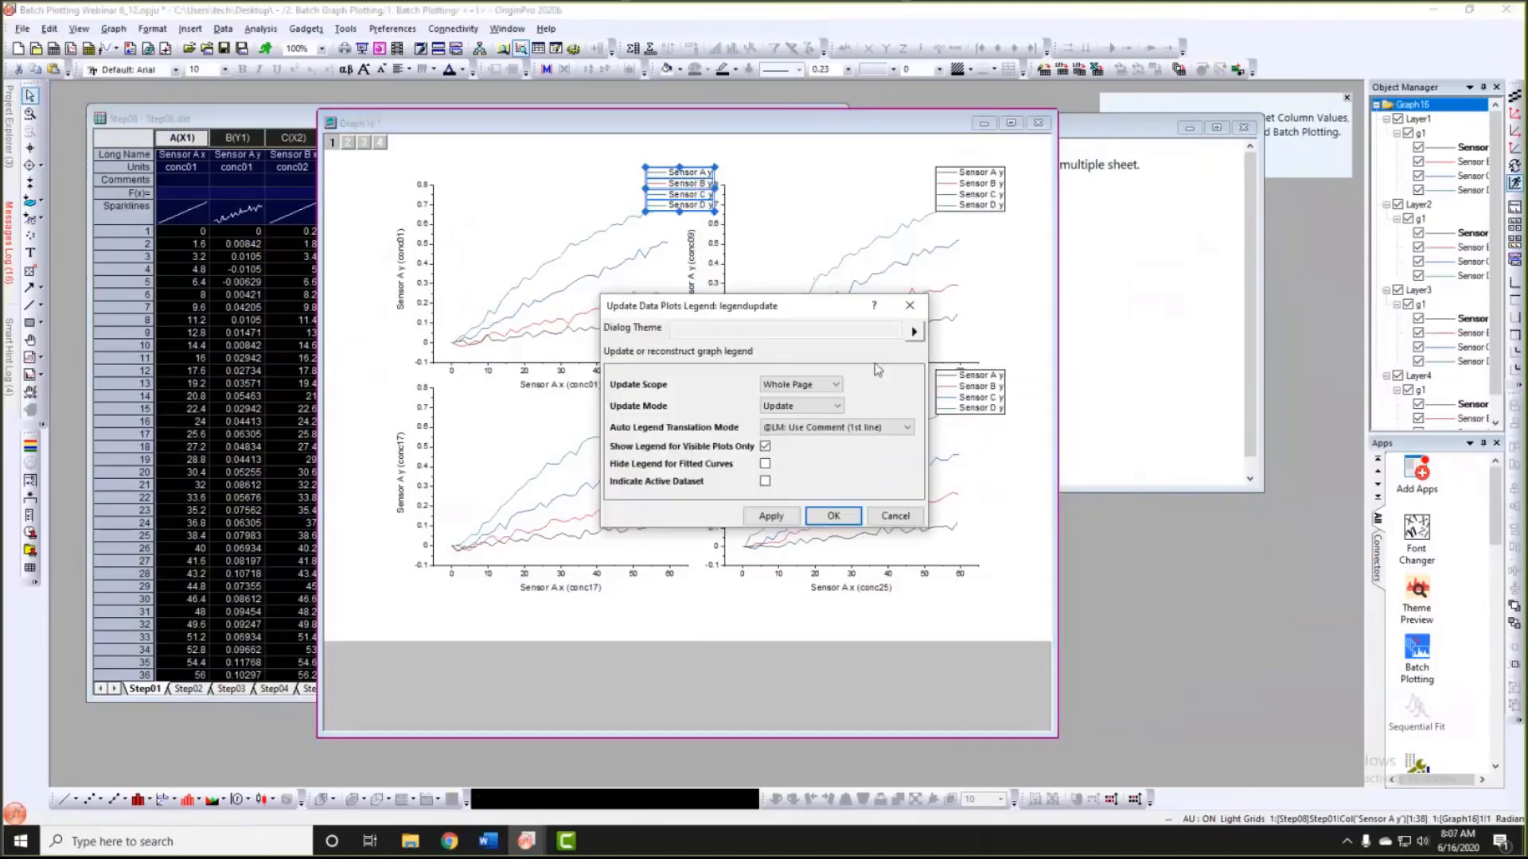
{"action": "left_click", "coordinate": [798, 428]}
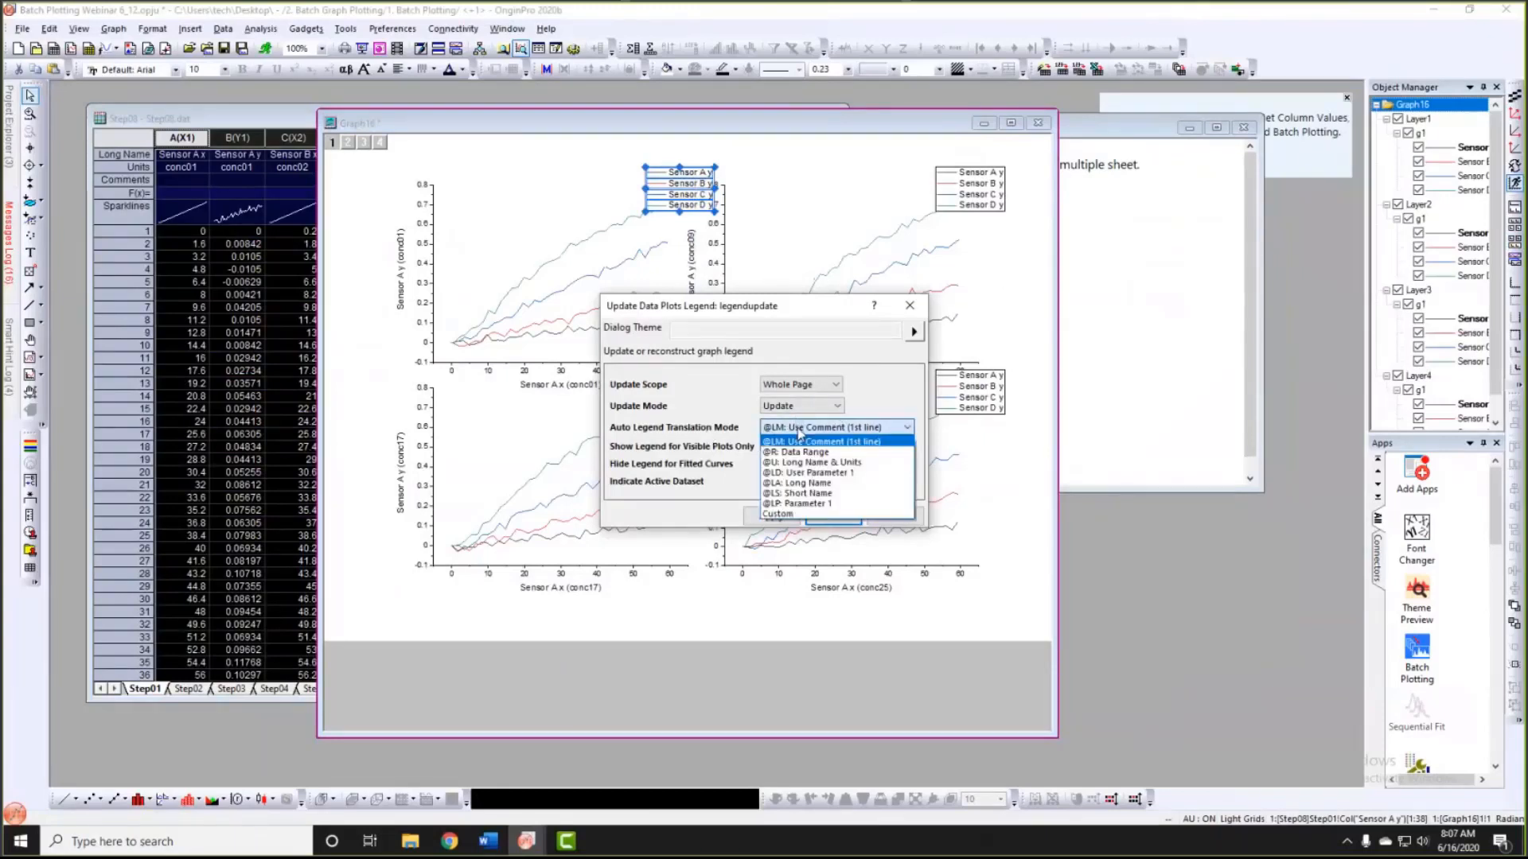
{"action": "left_click", "coordinate": [778, 514]}
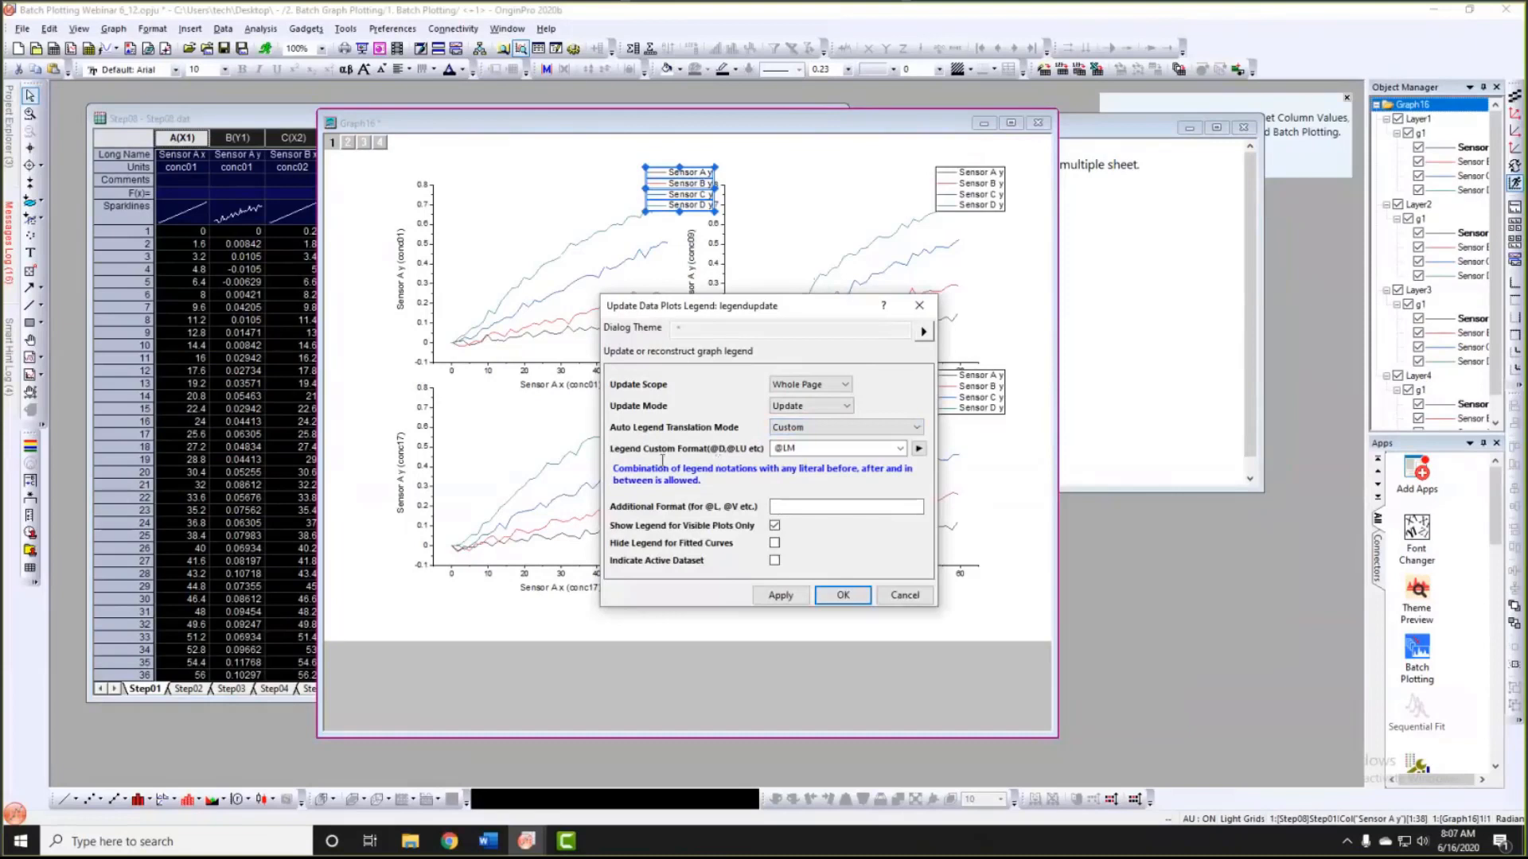
{"action": "left_click", "coordinate": [844, 449]}
{"action": "left_click", "coordinate": [918, 448]}
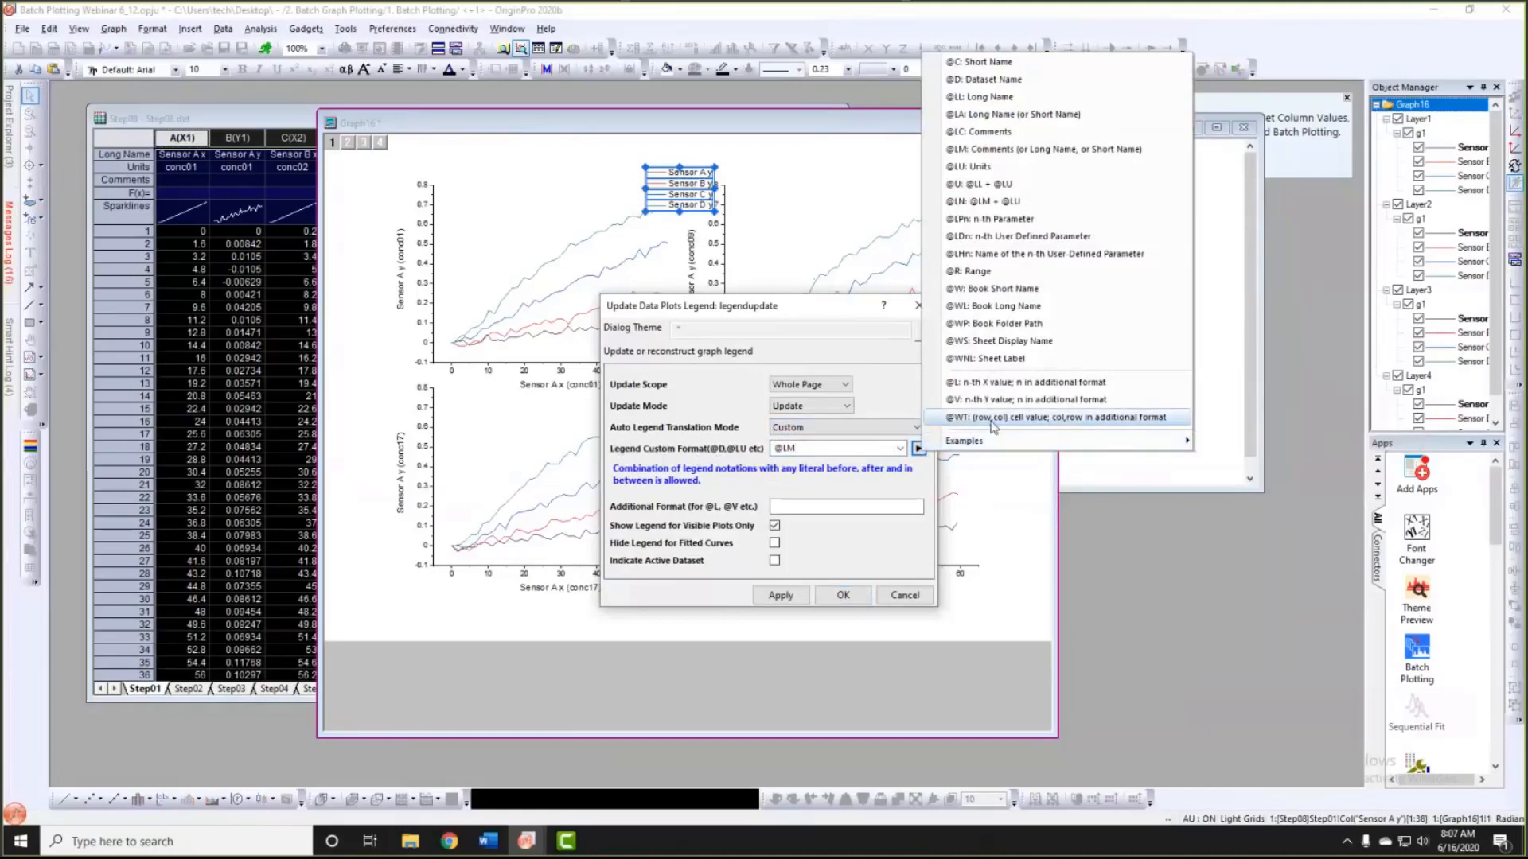
{"action": "left_click", "coordinate": [993, 342]}
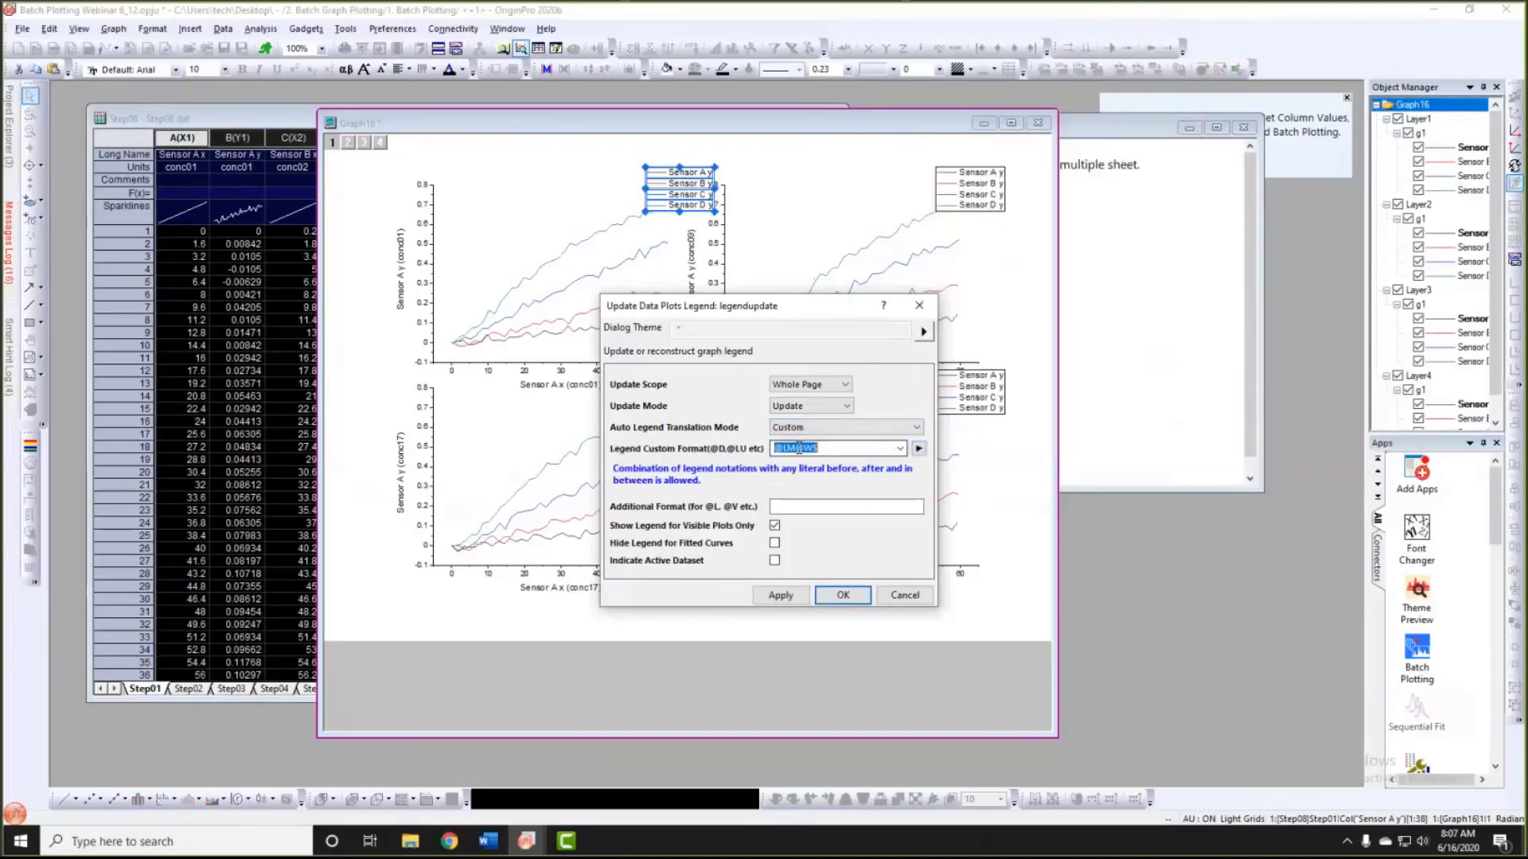
{"action": "key", "text": "BackSpace"}
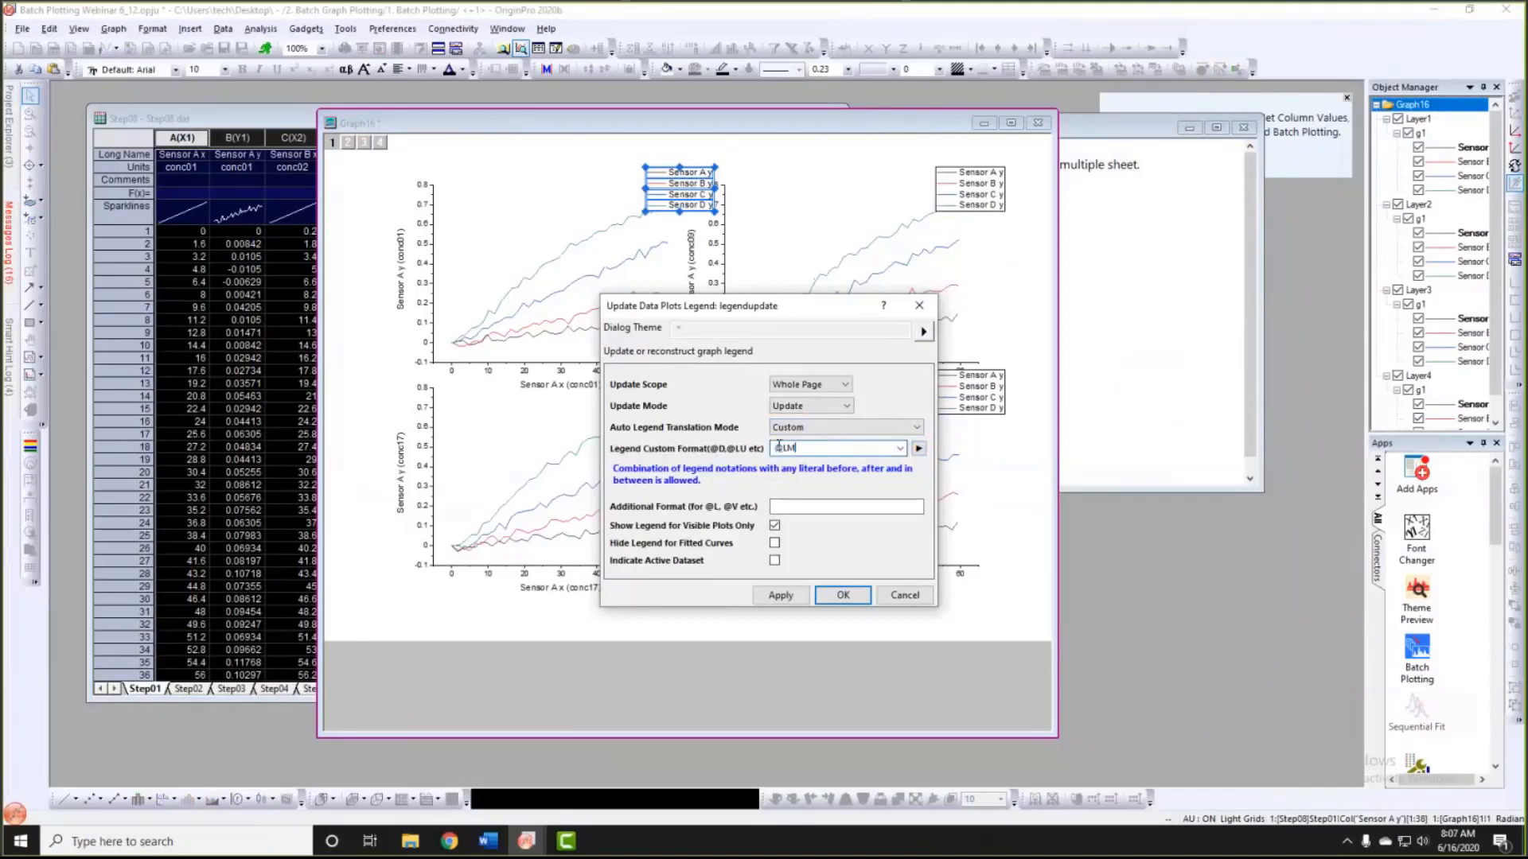
{"action": "type", "text": "@WS -"}
{"action": "left_click", "coordinate": [788, 595]}
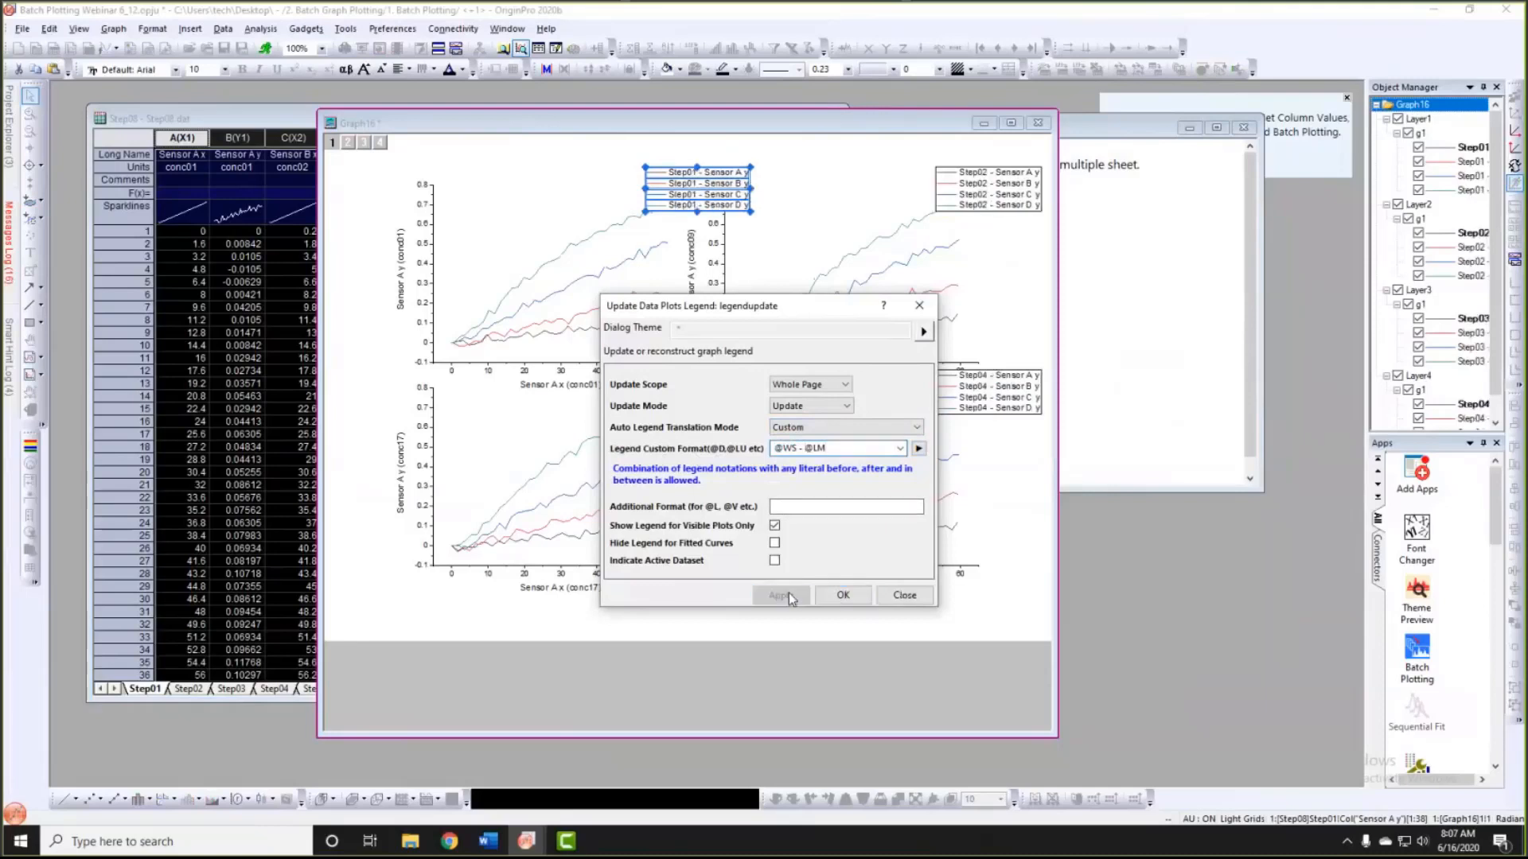
{"action": "left_click", "coordinate": [843, 595]}
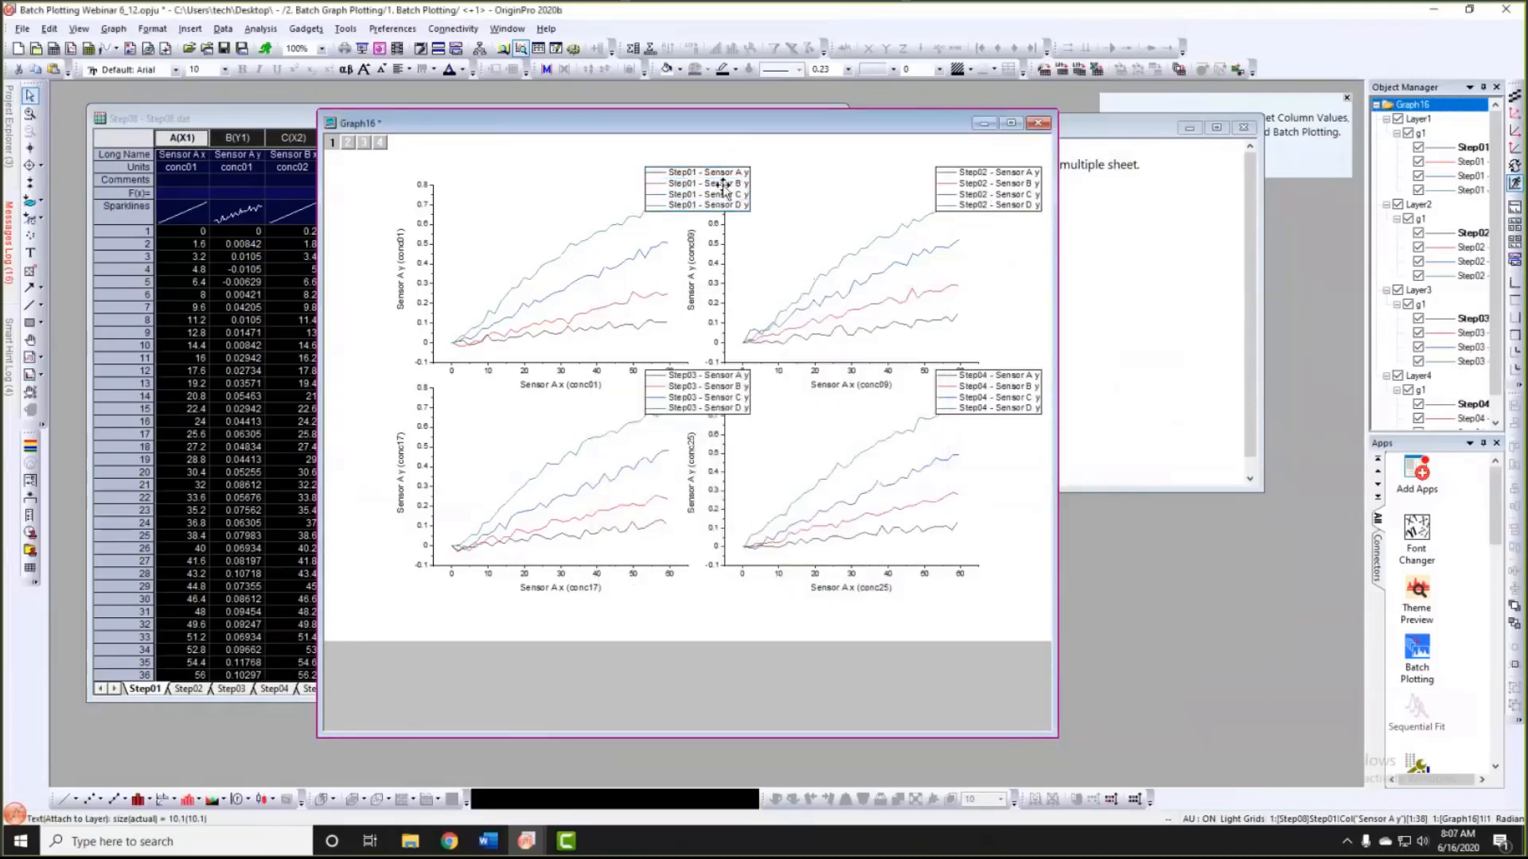
Step: Move the legends of all four panels in the merged graph into each panel's upper-left area, clear of the curves
{"action": "left_click_drag", "start_coordinate": [723, 187], "coordinate": [529, 199]}
{"action": "left_click", "coordinate": [485, 237]}
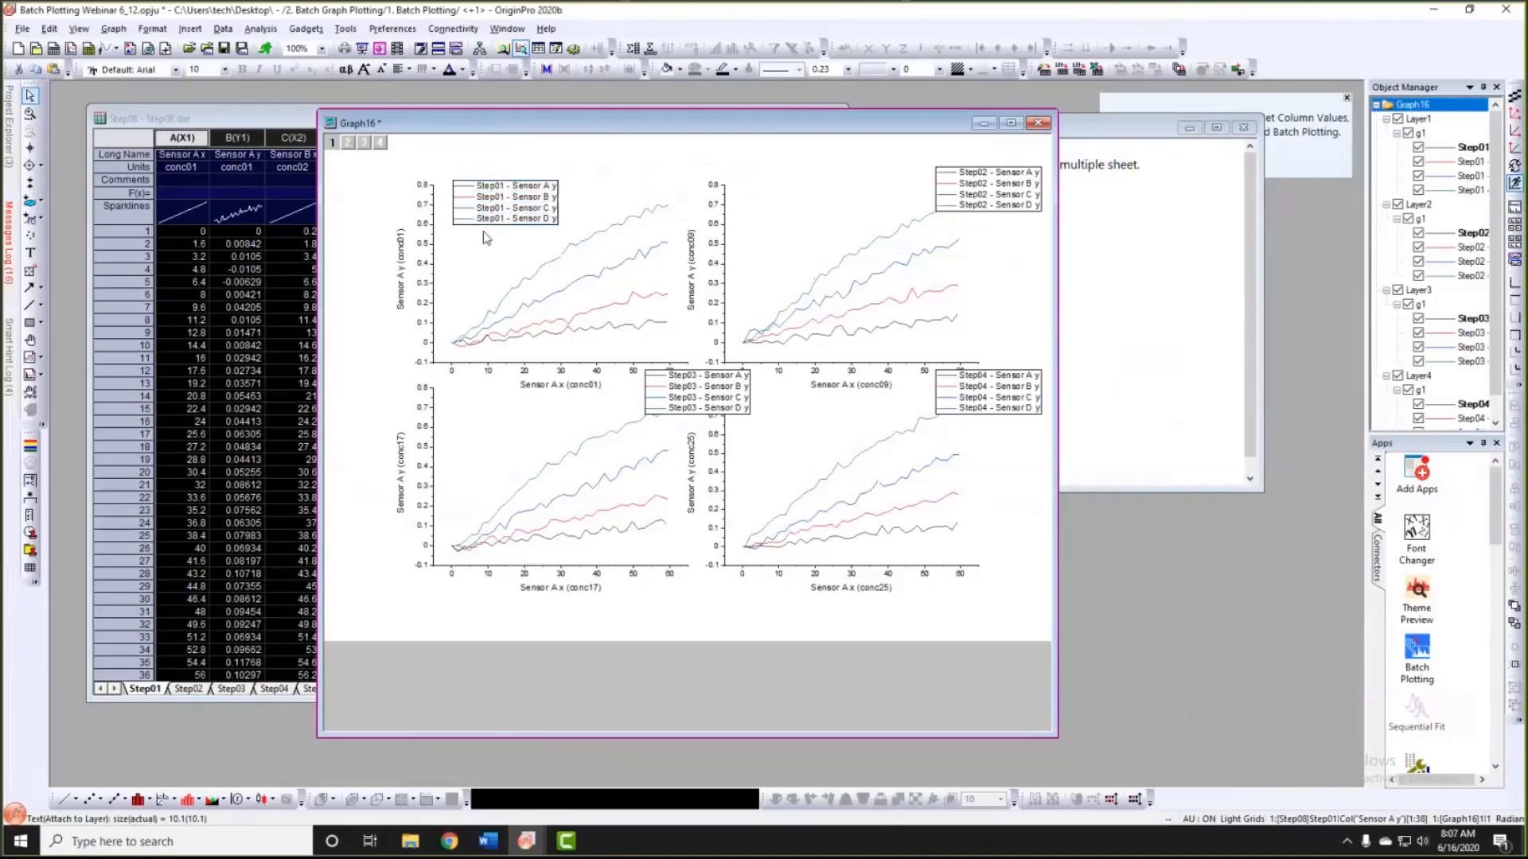
{"action": "left_click", "coordinate": [998, 194]}
{"action": "left_click_drag", "start_coordinate": [998, 194], "coordinate": [821, 200]}
{"action": "left_click", "coordinate": [783, 241]}
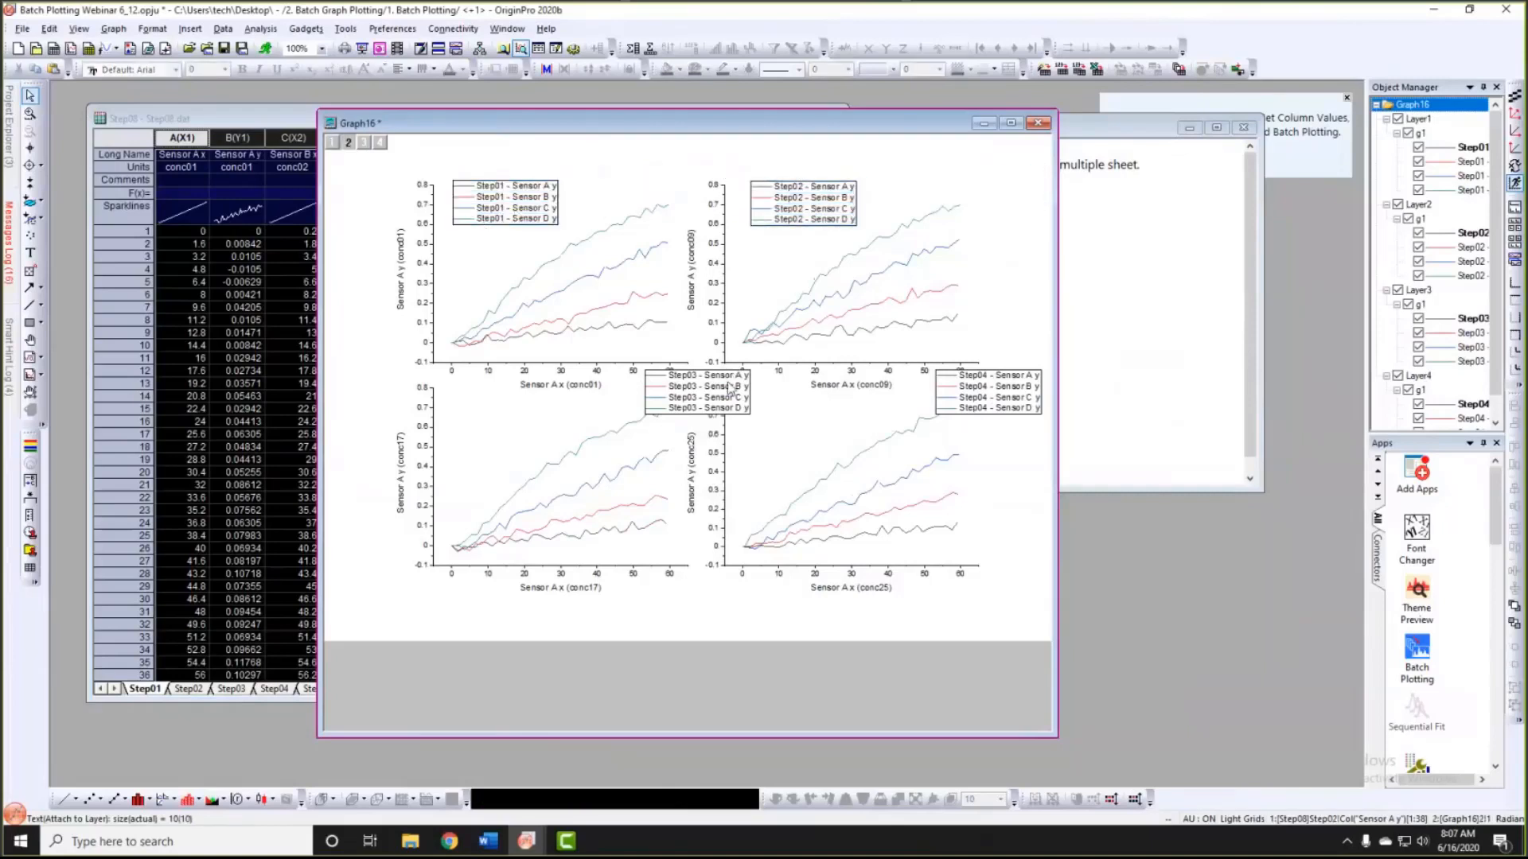
{"action": "left_click", "coordinate": [730, 387]}
{"action": "left_click_drag", "start_coordinate": [730, 387], "coordinate": [534, 411]}
{"action": "left_click", "coordinate": [990, 399]}
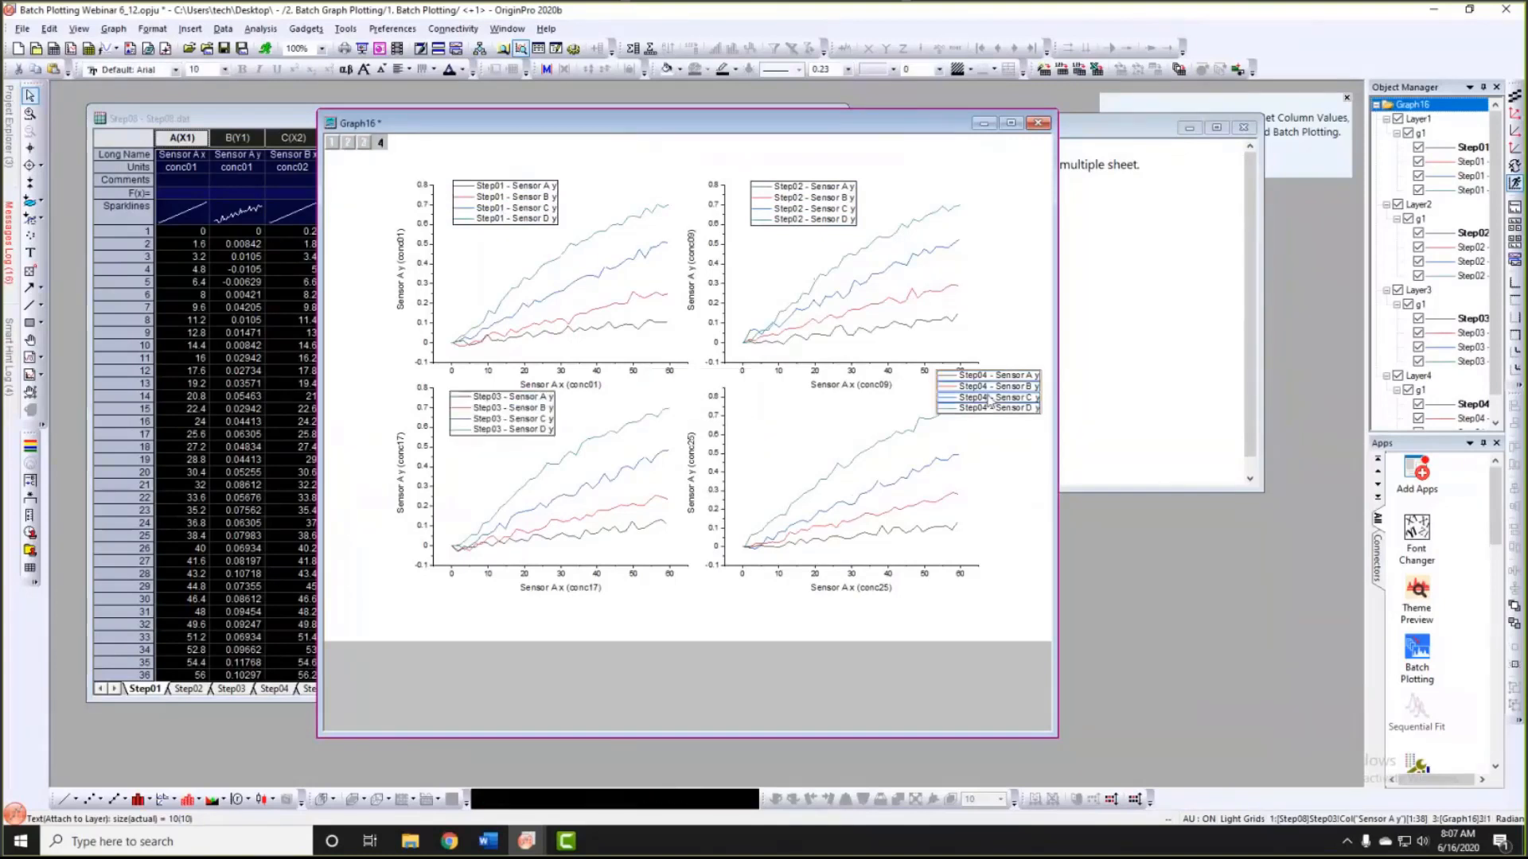
{"action": "left_click_drag", "start_coordinate": [990, 399], "coordinate": [793, 421]}
{"action": "left_click", "coordinate": [778, 481]}
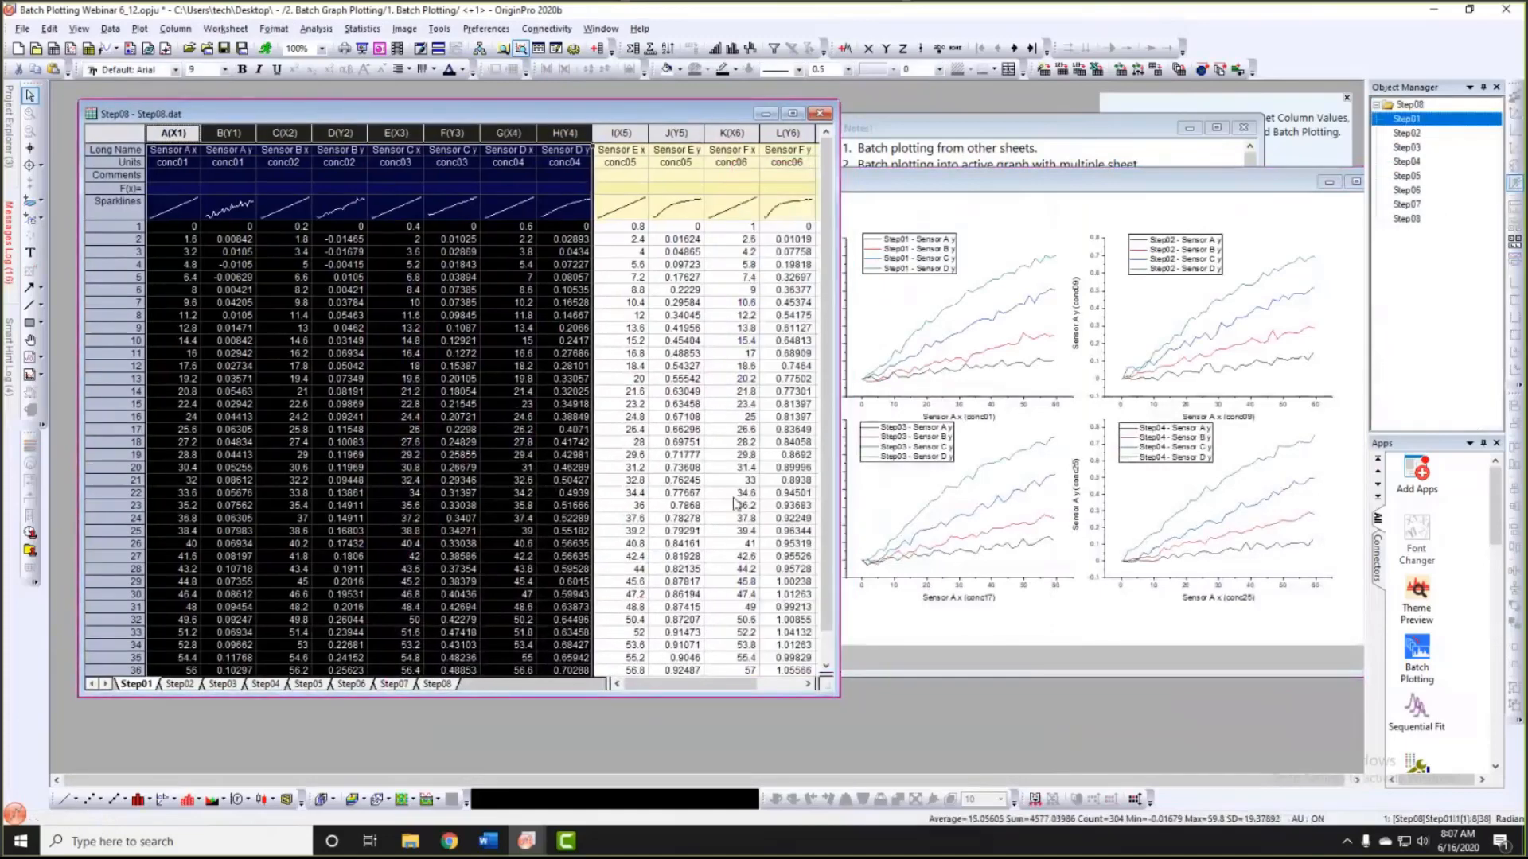
Step: Examine the Sensor A and Sensor B column pairs in the Step01 sheet as data for separate panels, and widen the workbook window
{"action": "left_click_drag", "start_coordinate": [689, 113], "coordinate": [680, 109]}
{"action": "left_click", "coordinate": [614, 506]}
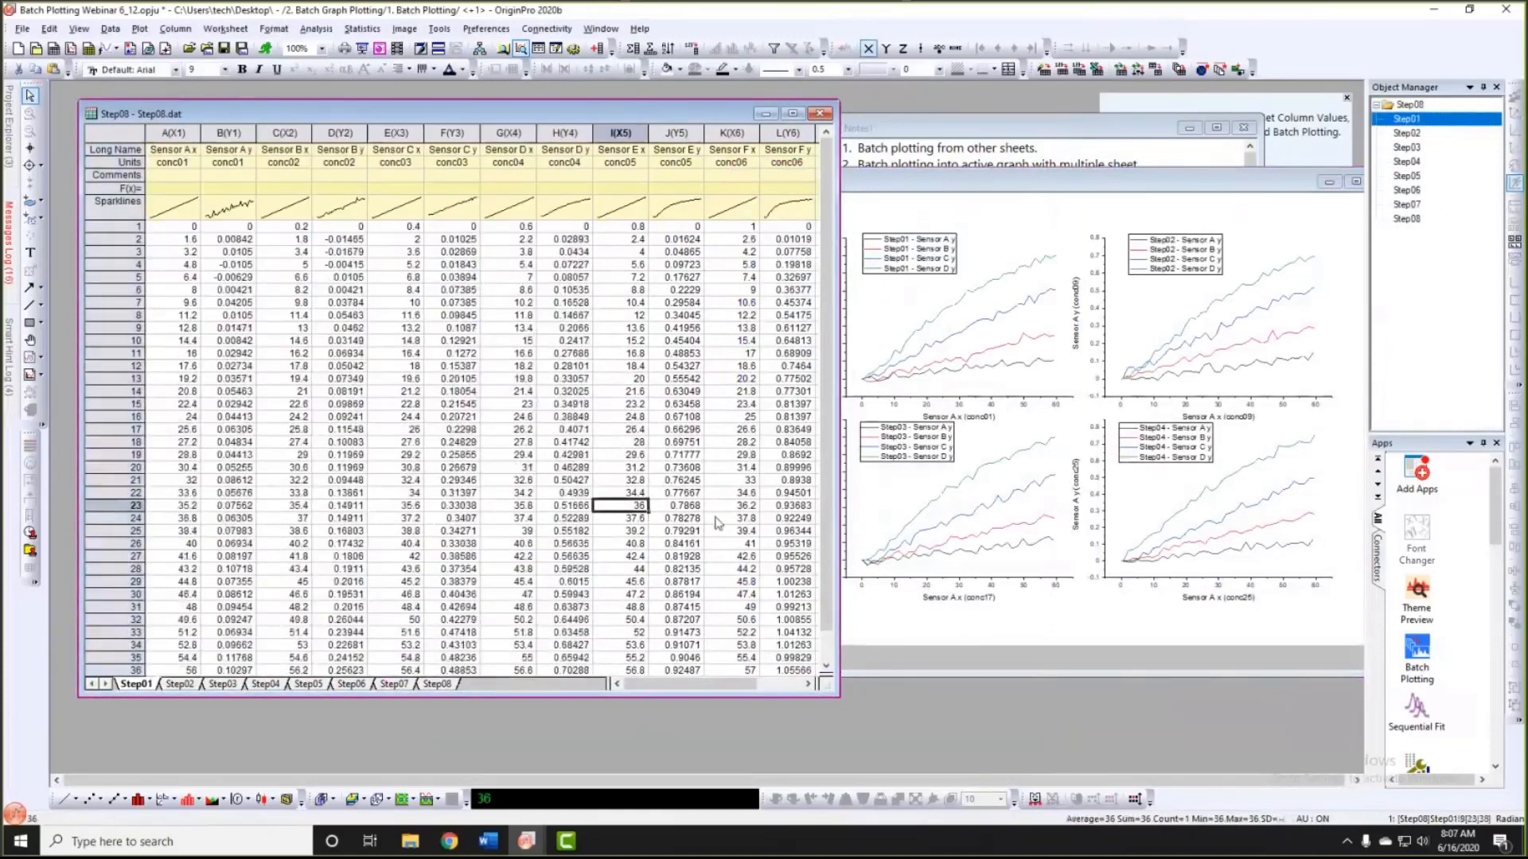
{"action": "scroll", "coordinate": [830, 560], "scroll_direction": "down", "scroll_amount": 1}
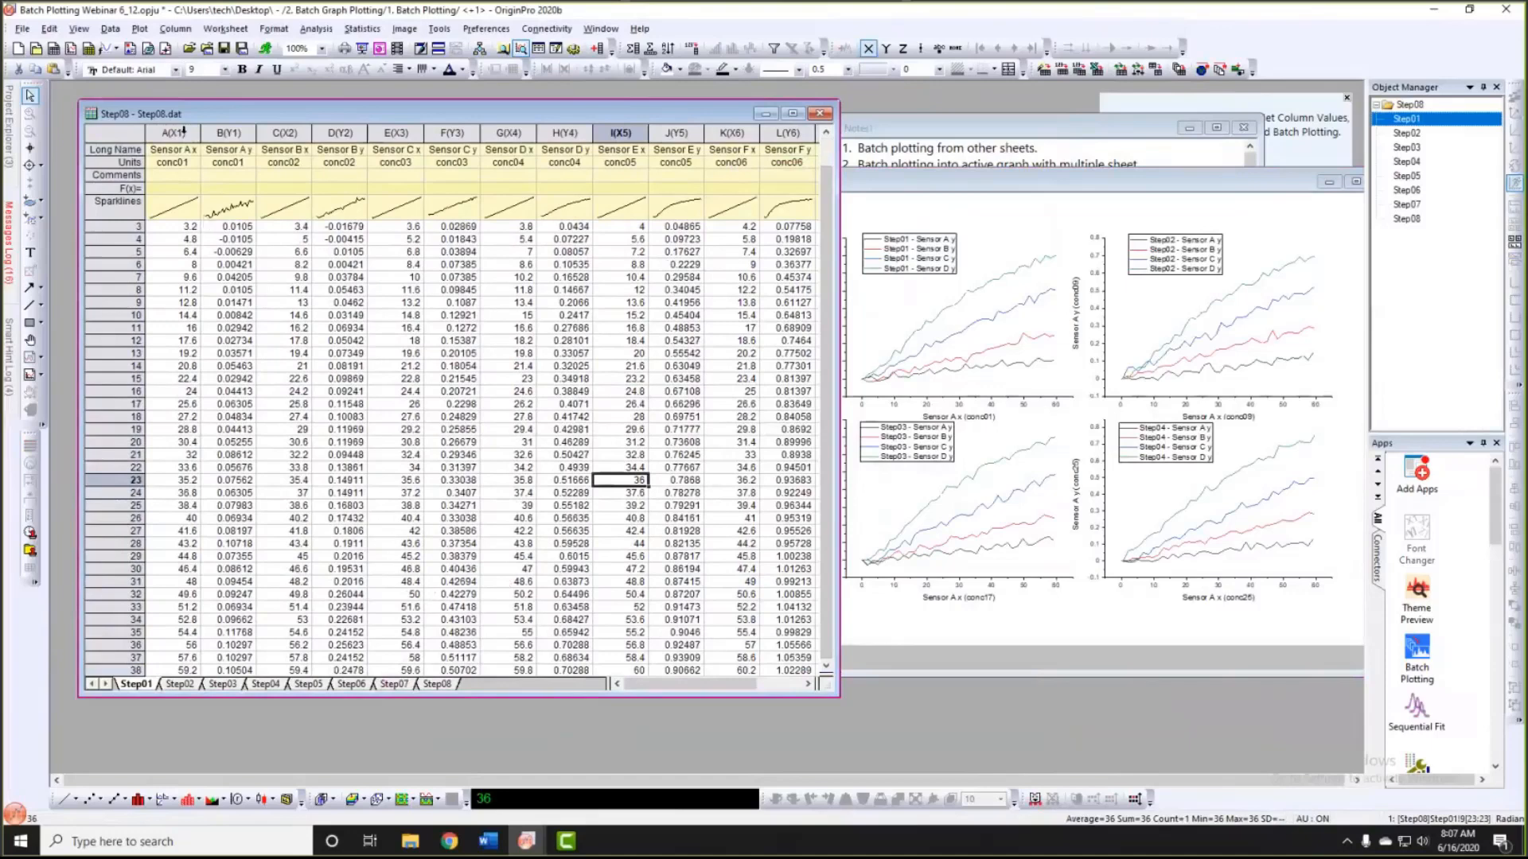
{"action": "left_click_drag", "start_coordinate": [184, 130], "coordinate": [217, 131]}
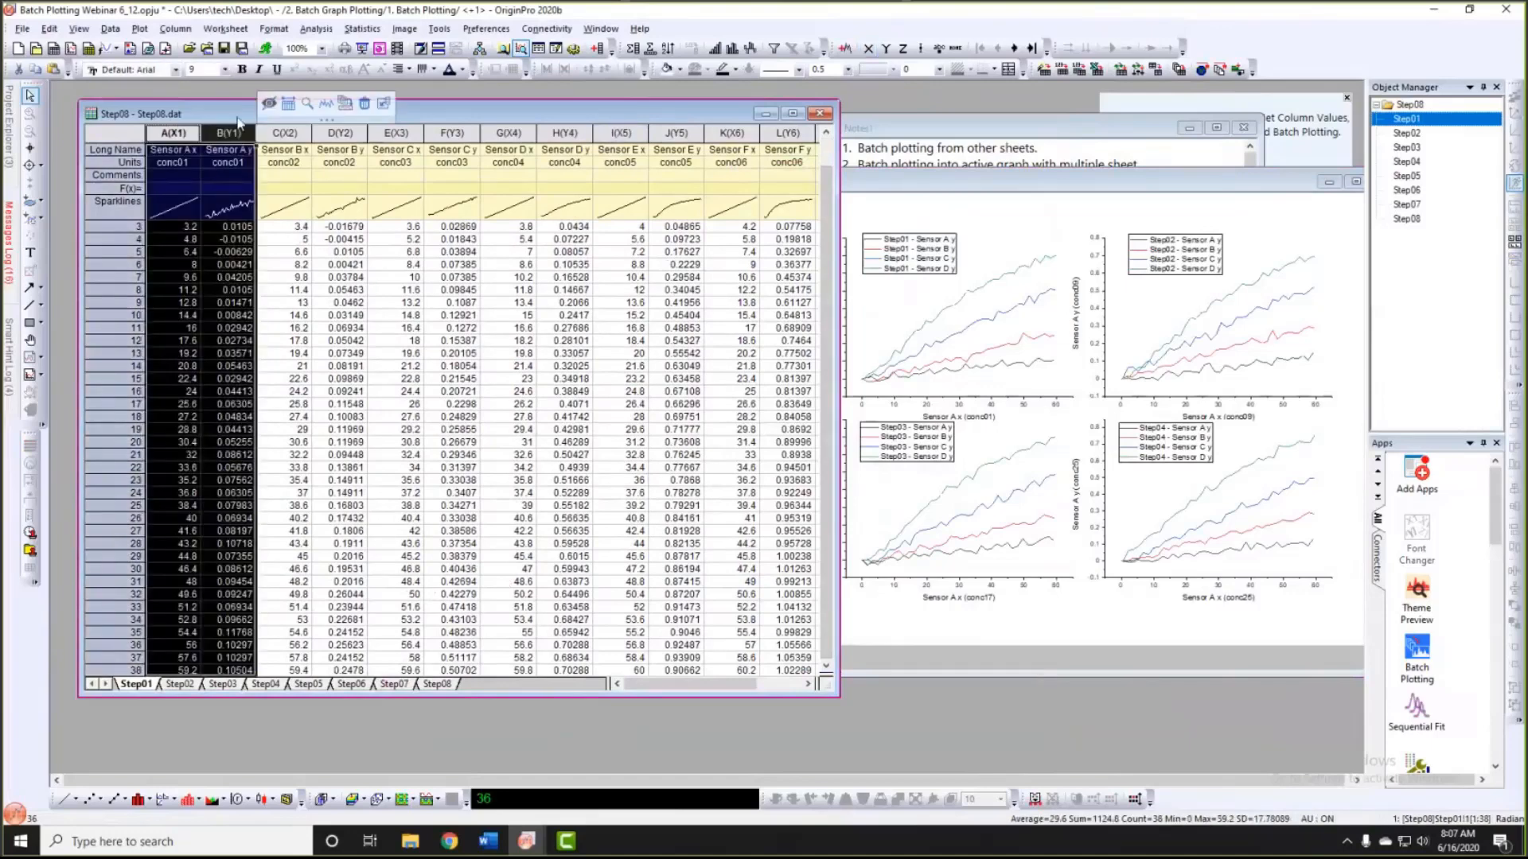
{"action": "left_click_drag", "start_coordinate": [180, 427], "coordinate": [380, 690]}
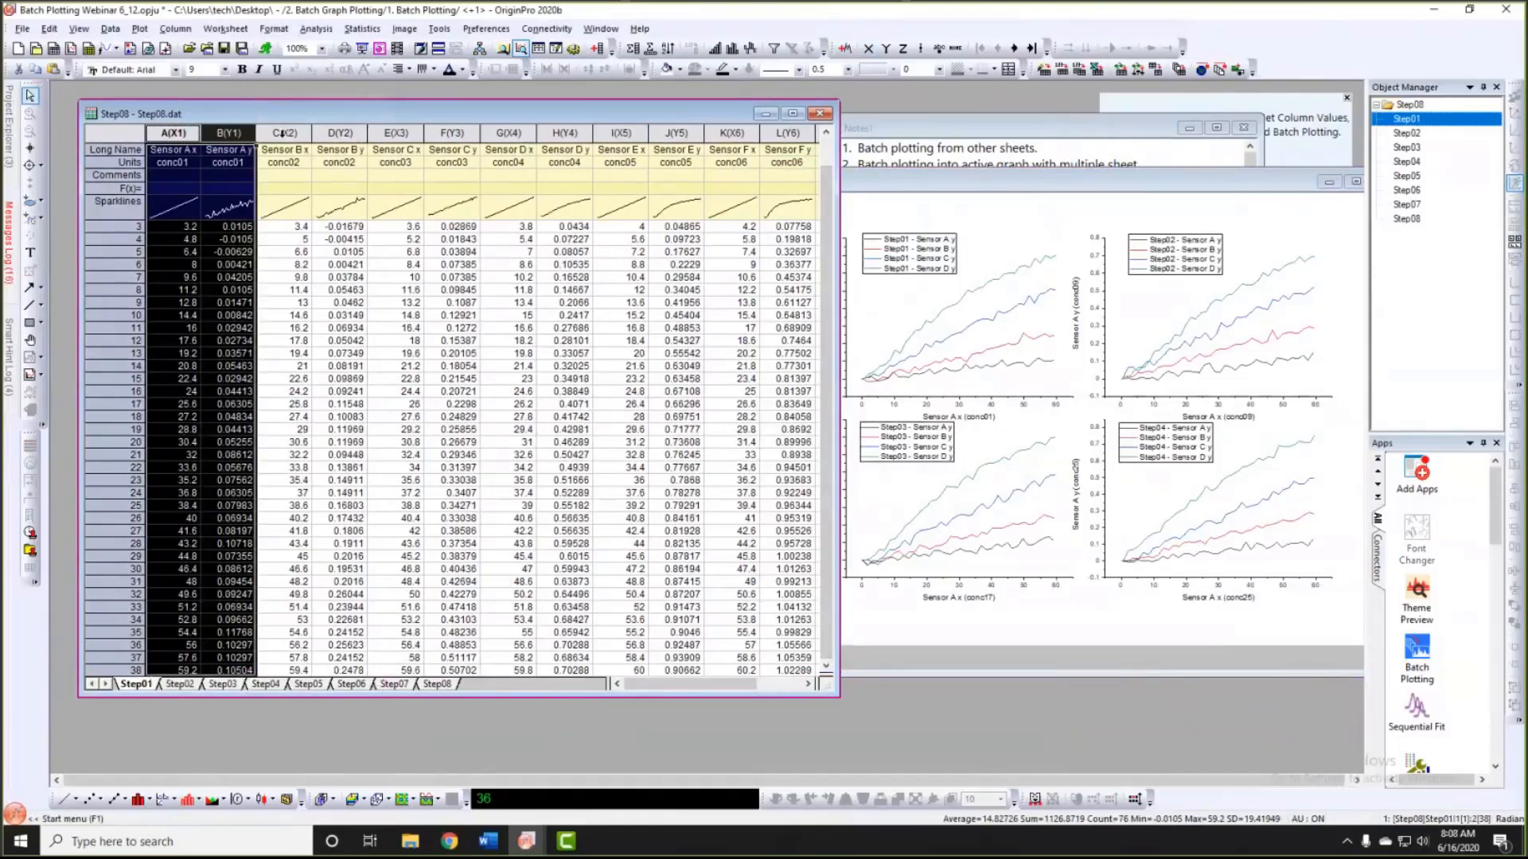
{"action": "left_click_drag", "start_coordinate": [283, 134], "coordinate": [340, 134]}
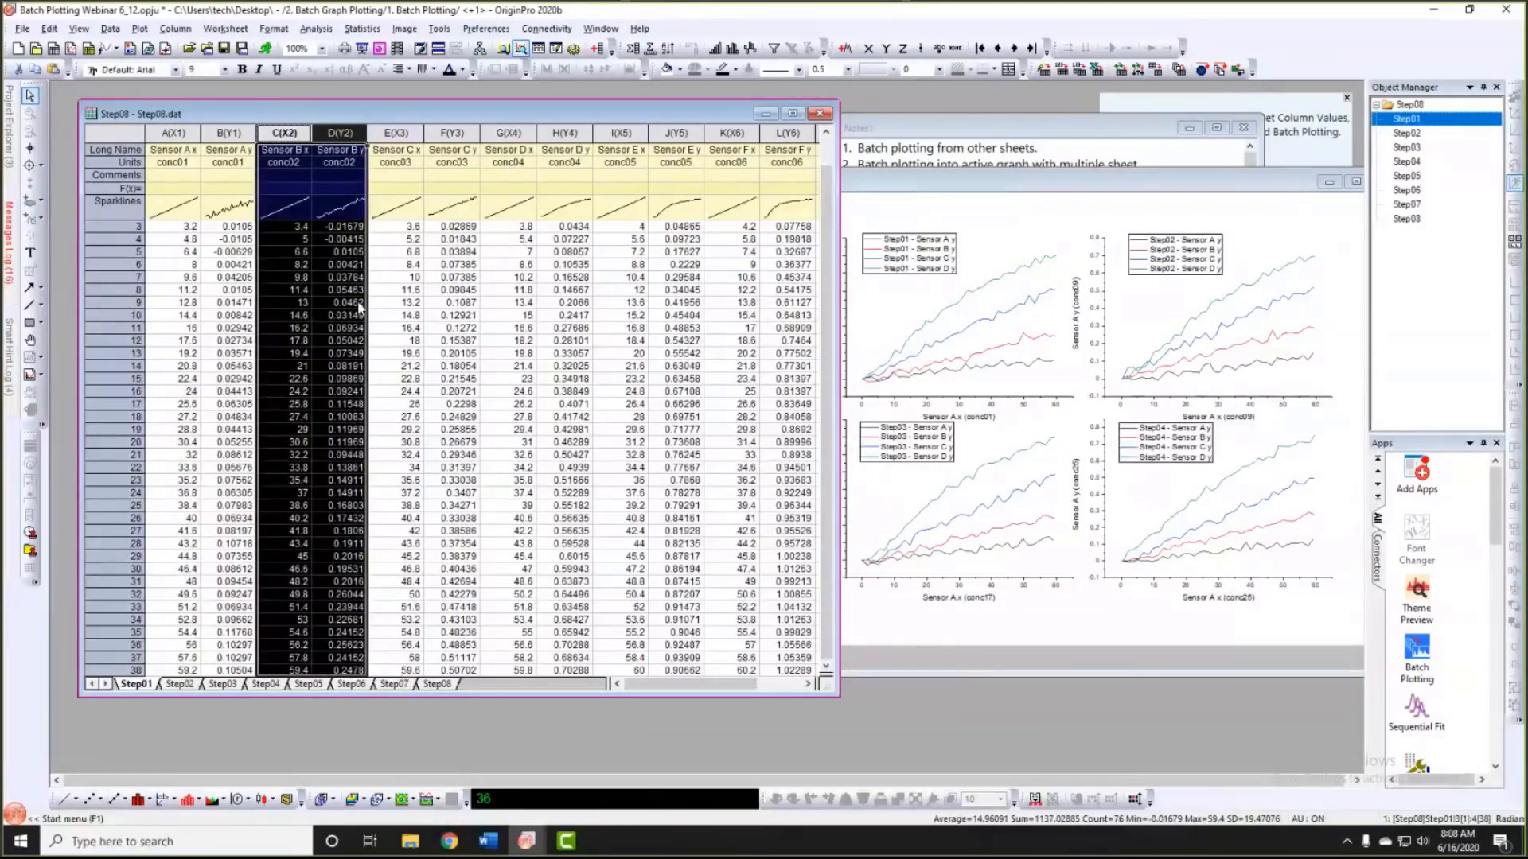
{"action": "left_click", "coordinate": [415, 252]}
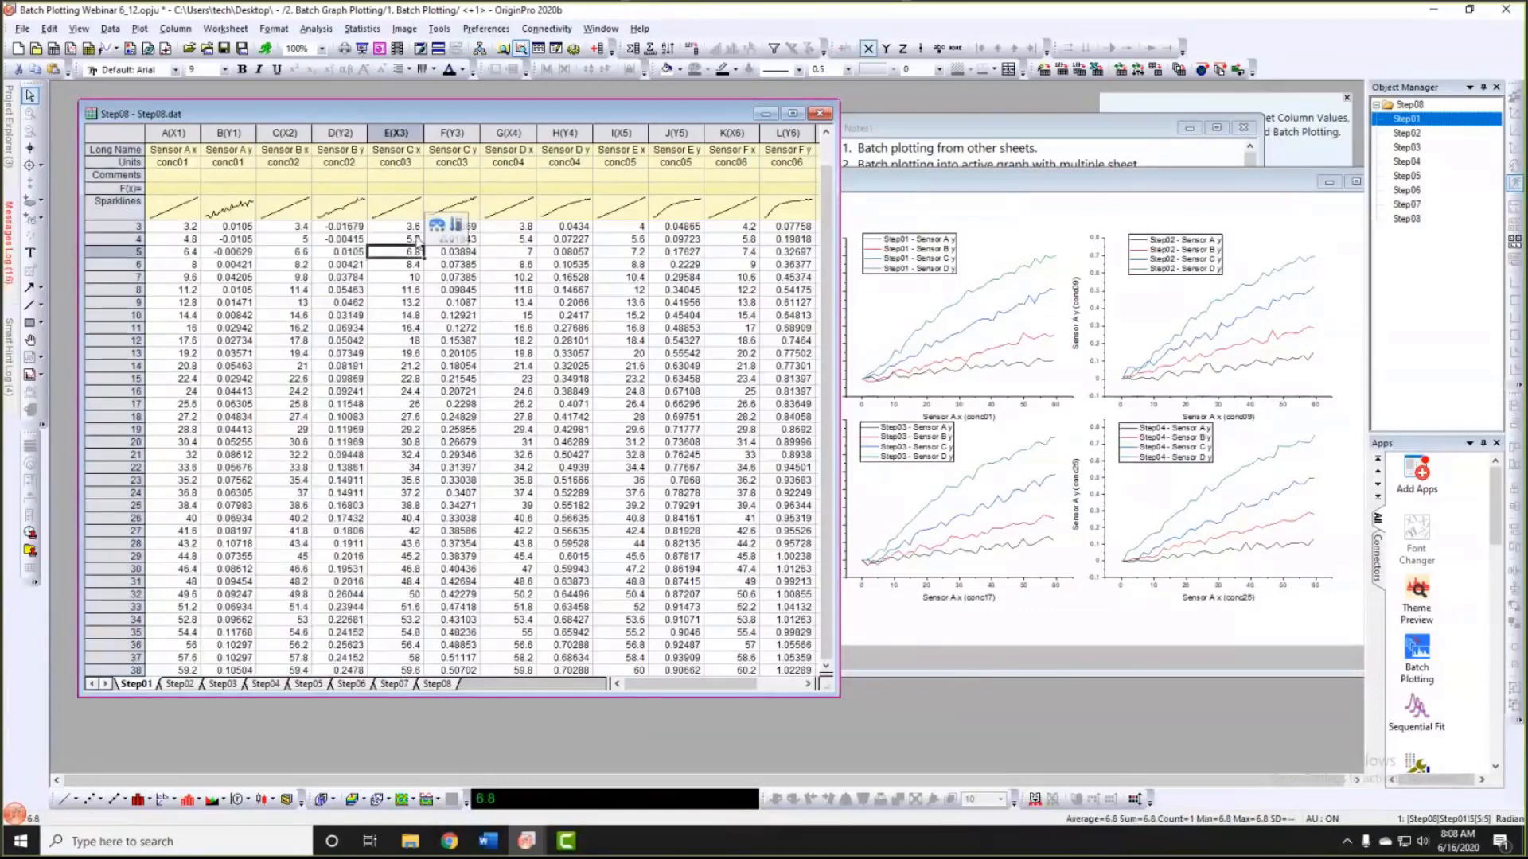
{"action": "left_click_drag", "start_coordinate": [834, 696], "coordinate": [872, 682]}
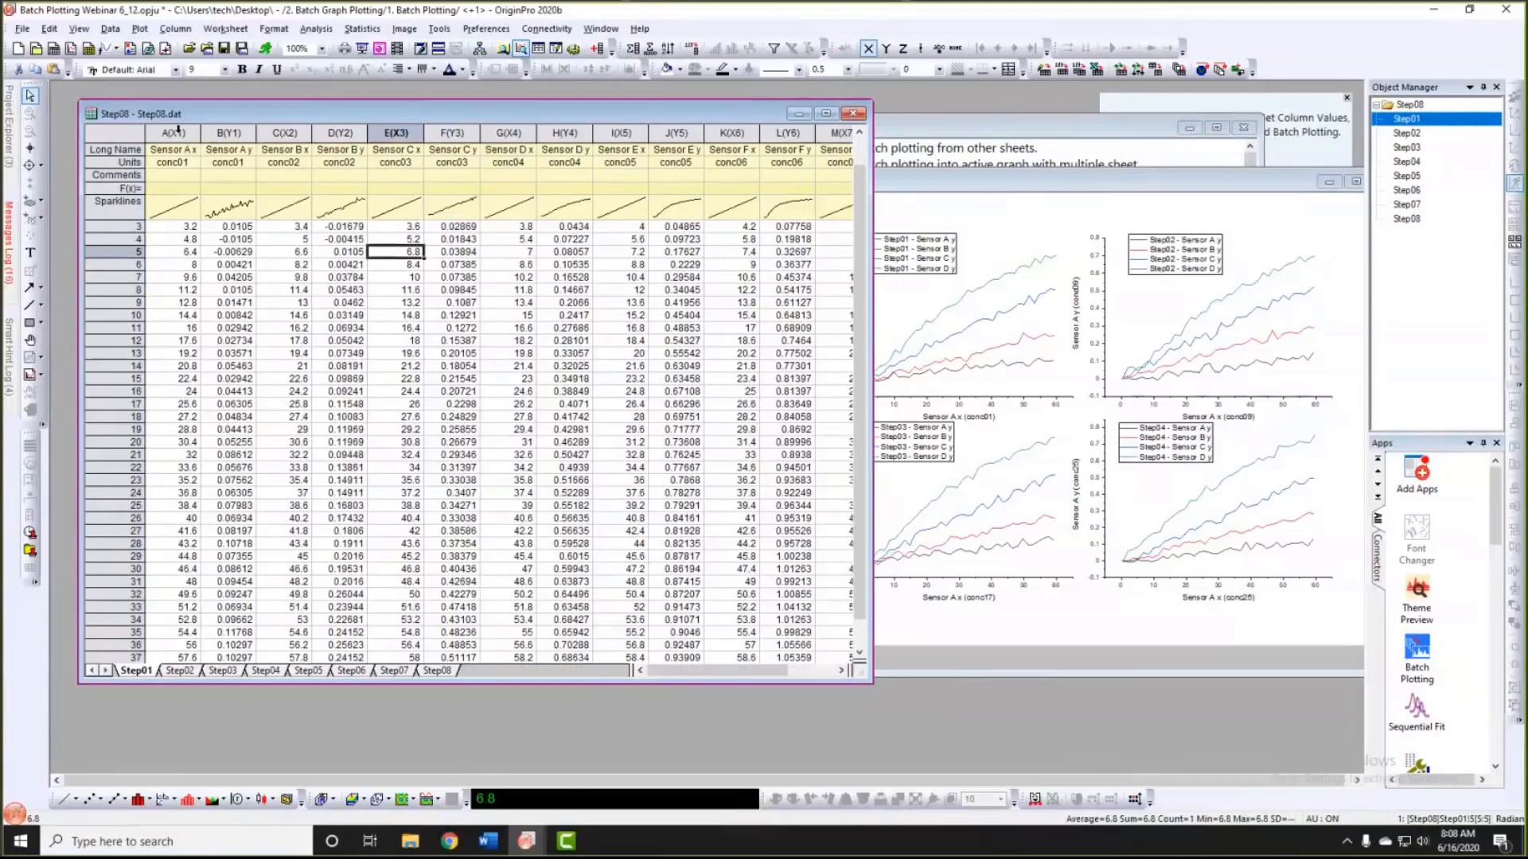
Step: Plot columns A through H of the Step01 sheet as a 4 Panel graph and enlarge its window beside the workbook
{"action": "left_click_drag", "start_coordinate": [173, 133], "coordinate": [569, 133]}
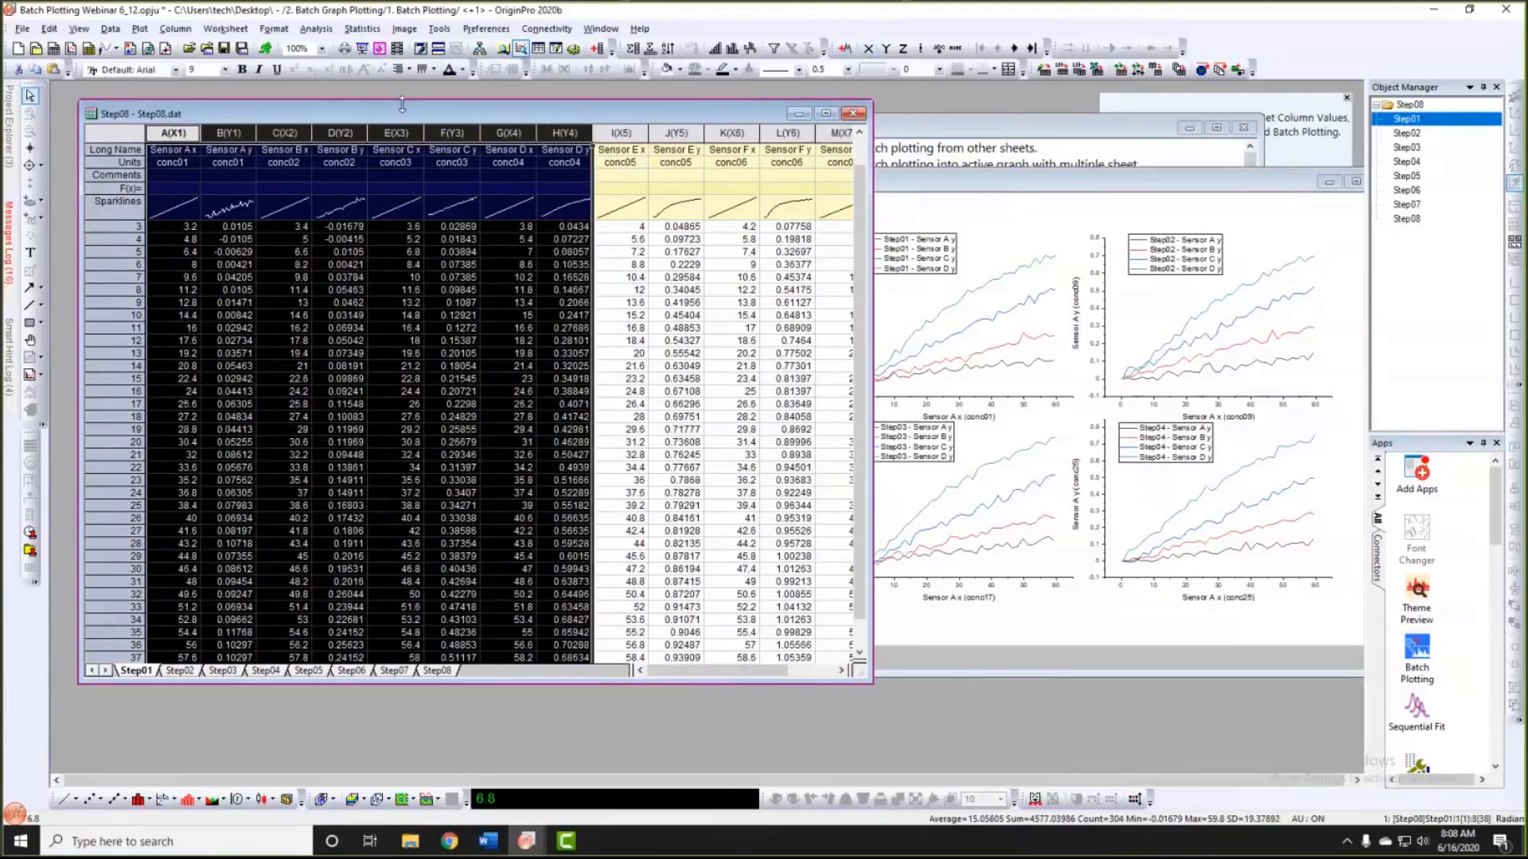
{"action": "left_click", "coordinate": [140, 30]}
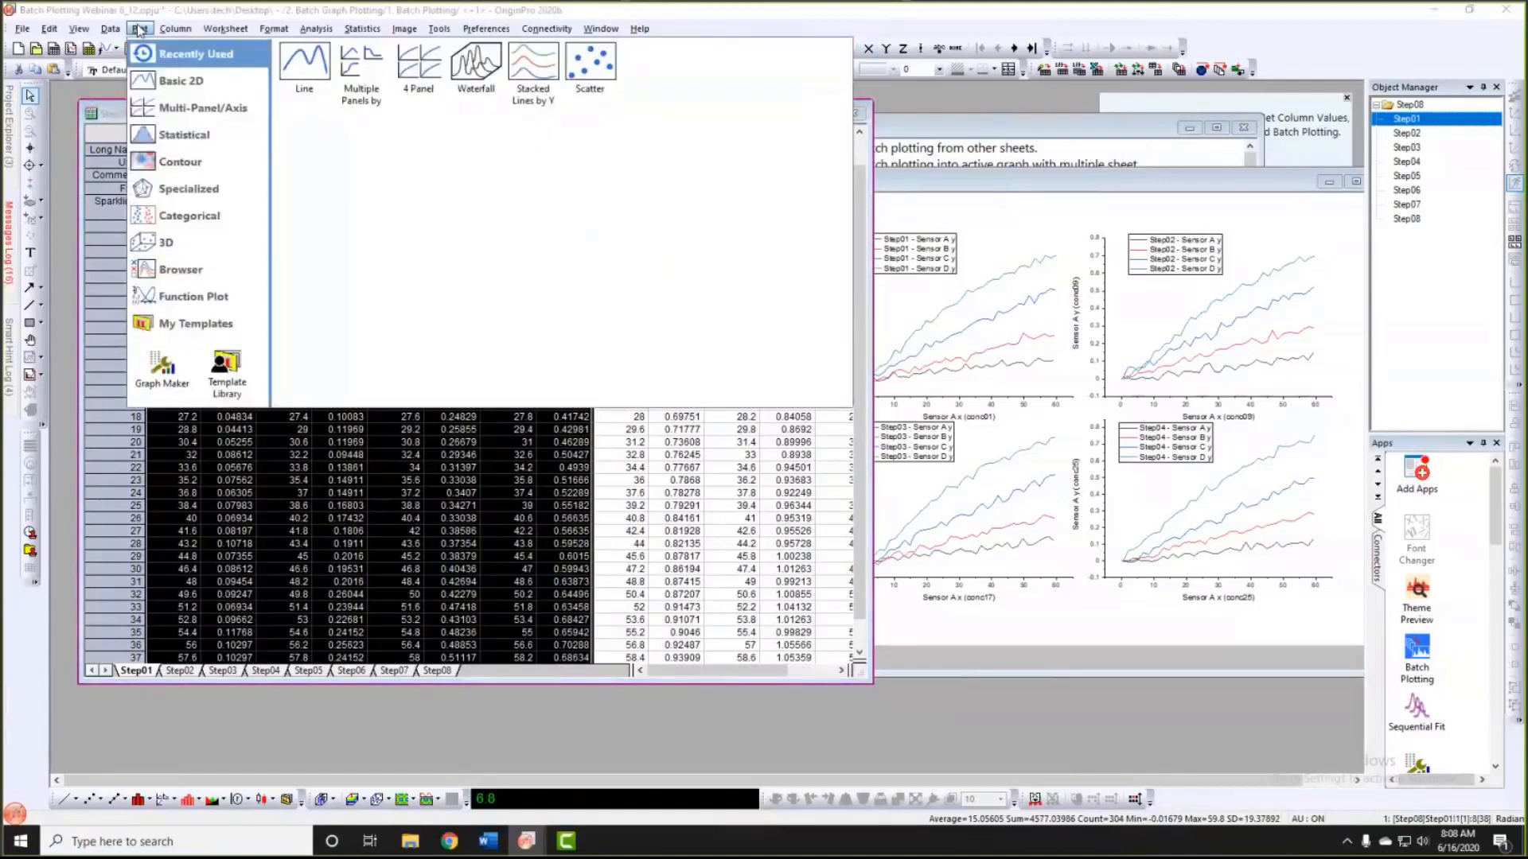
{"action": "mouse_move", "coordinate": [195, 109]}
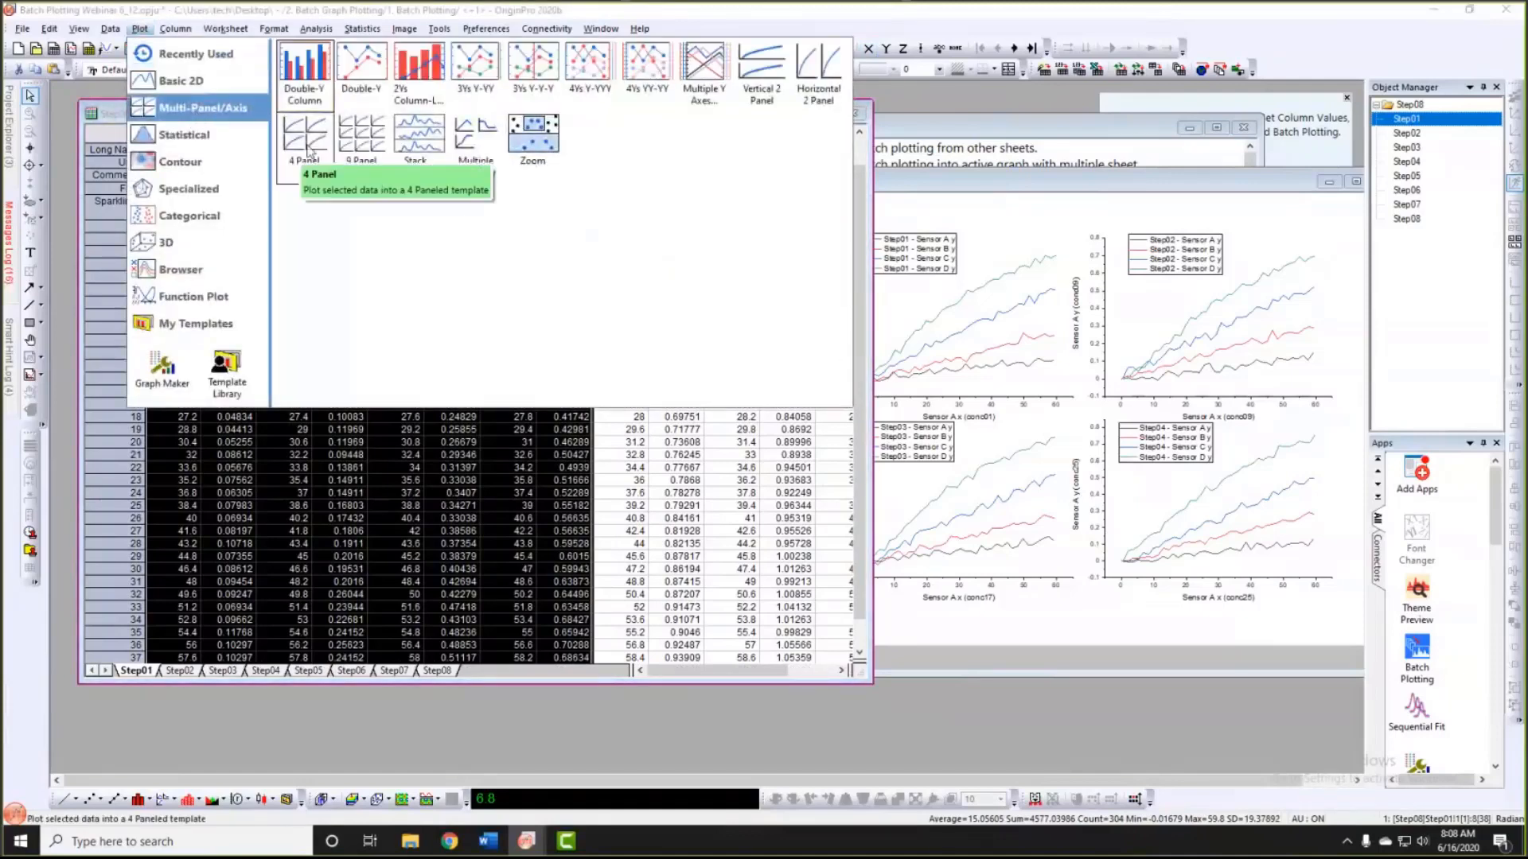
{"action": "left_click", "coordinate": [309, 150]}
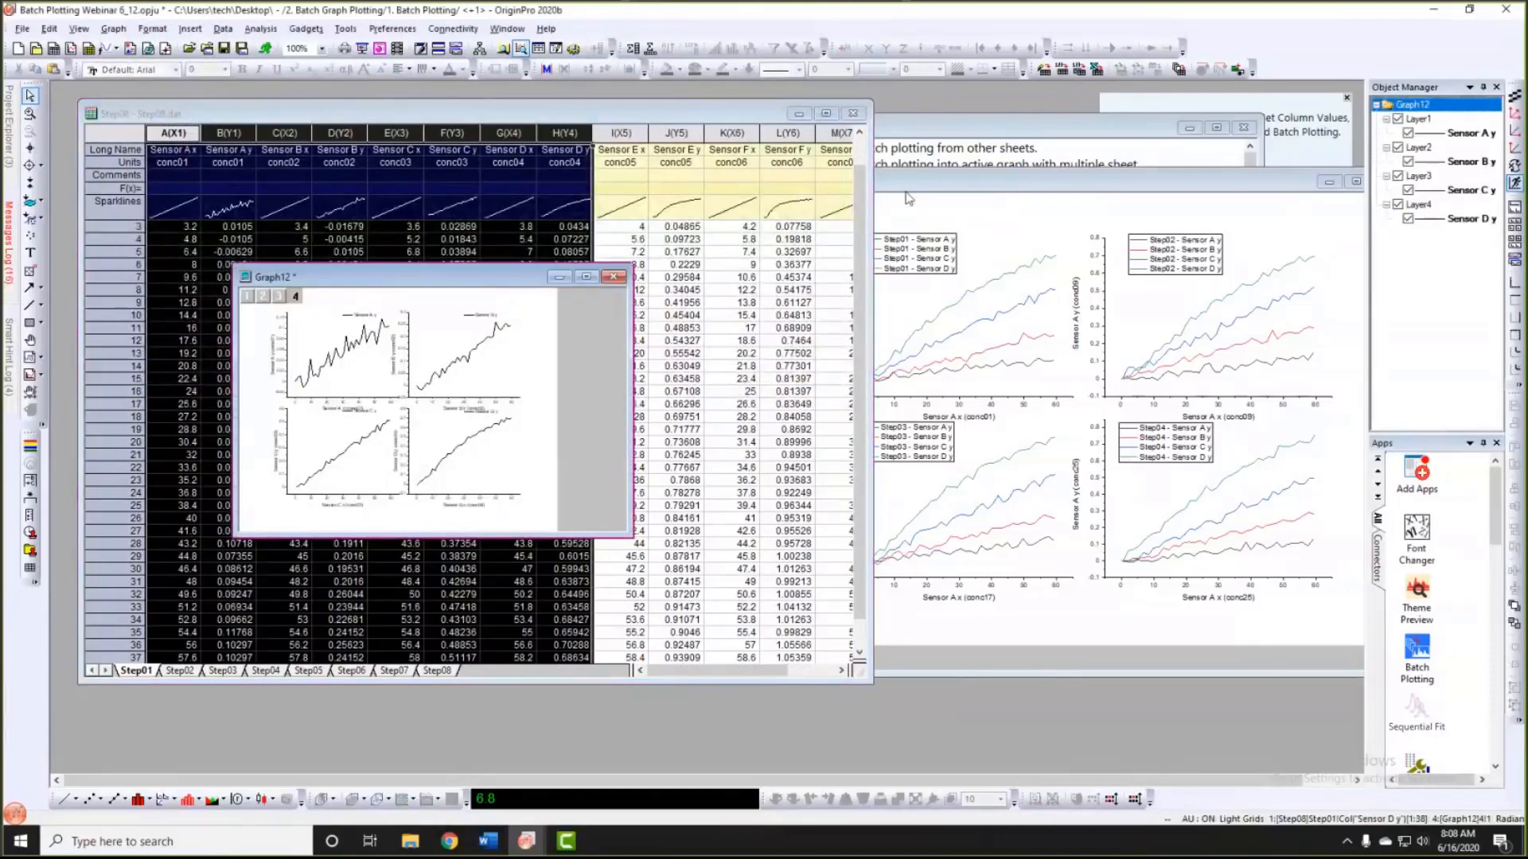
{"action": "left_click_drag", "start_coordinate": [495, 277], "coordinate": [864, 105]}
{"action": "left_click_drag", "start_coordinate": [1001, 365], "coordinate": [1272, 679]}
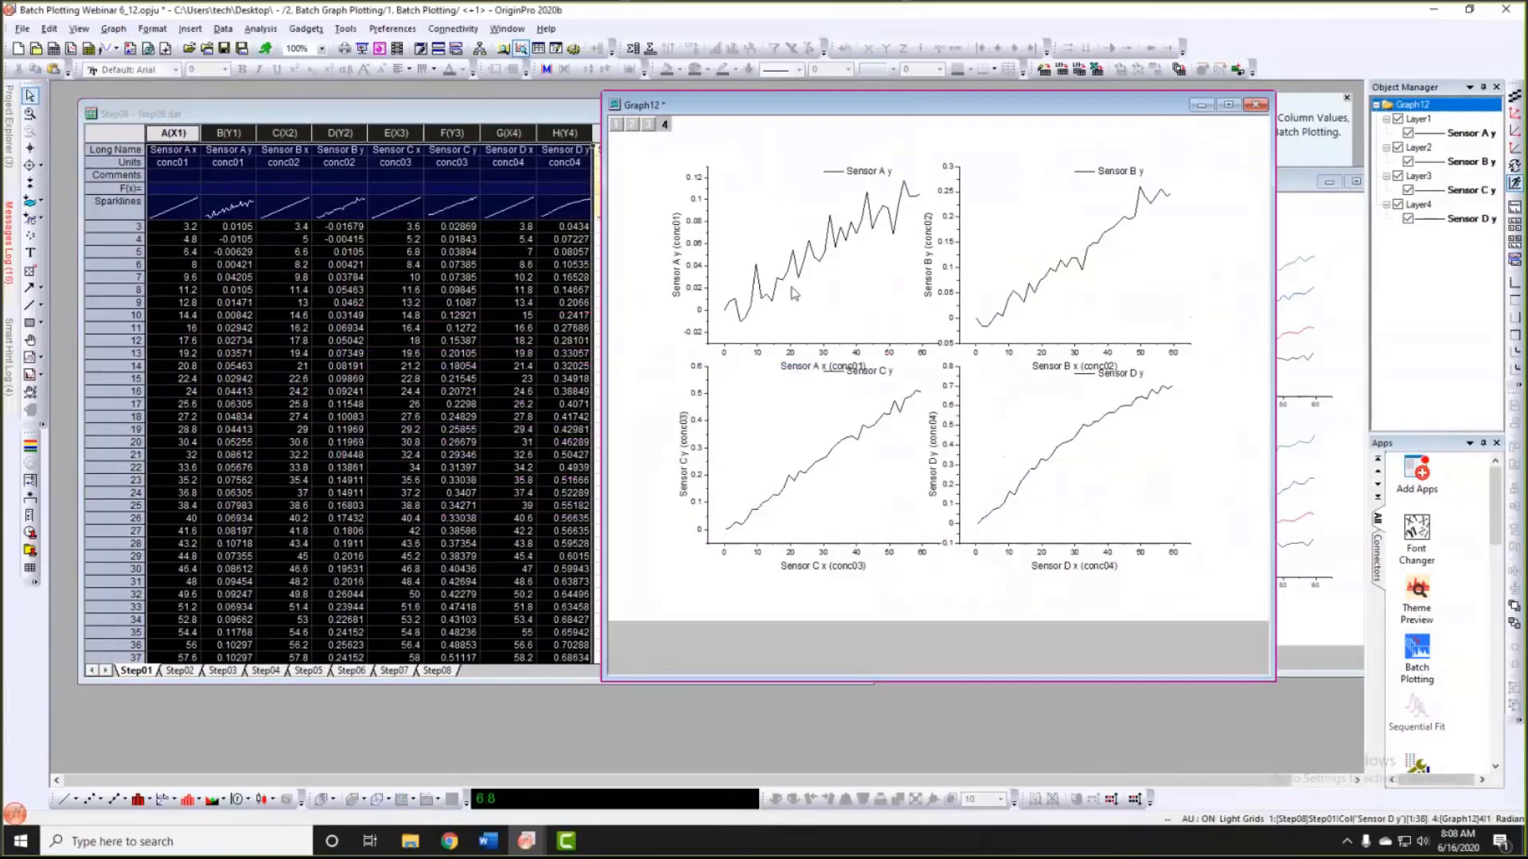
Step: Open the legend update settings for the new four-panel graph and set the auto legend translation mode to Custom
{"action": "left_click", "coordinate": [855, 177]}
{"action": "right_click", "coordinate": [855, 176]}
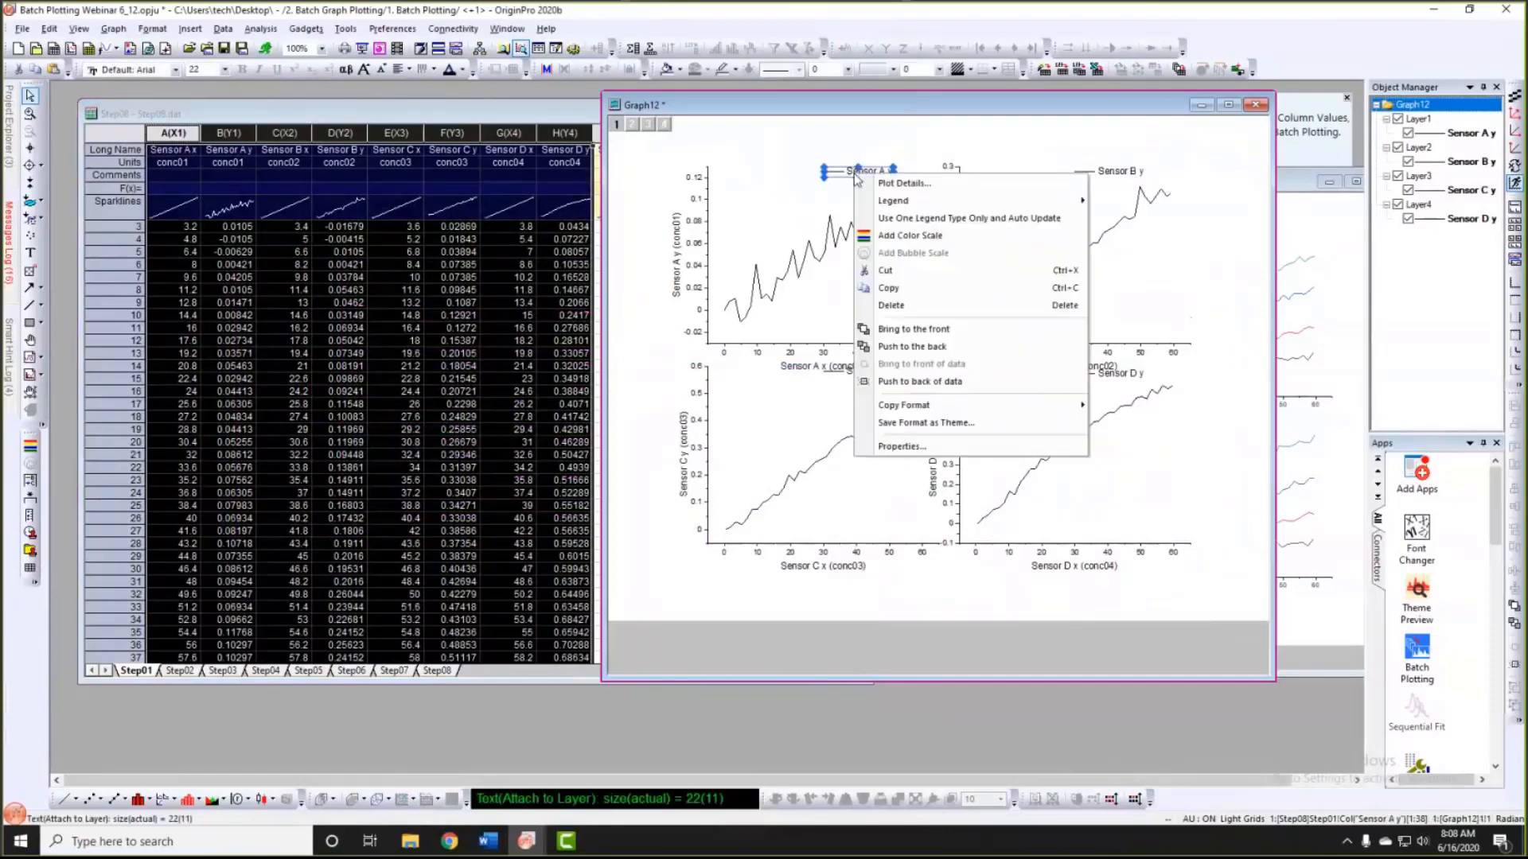
{"action": "mouse_move", "coordinate": [1074, 201]}
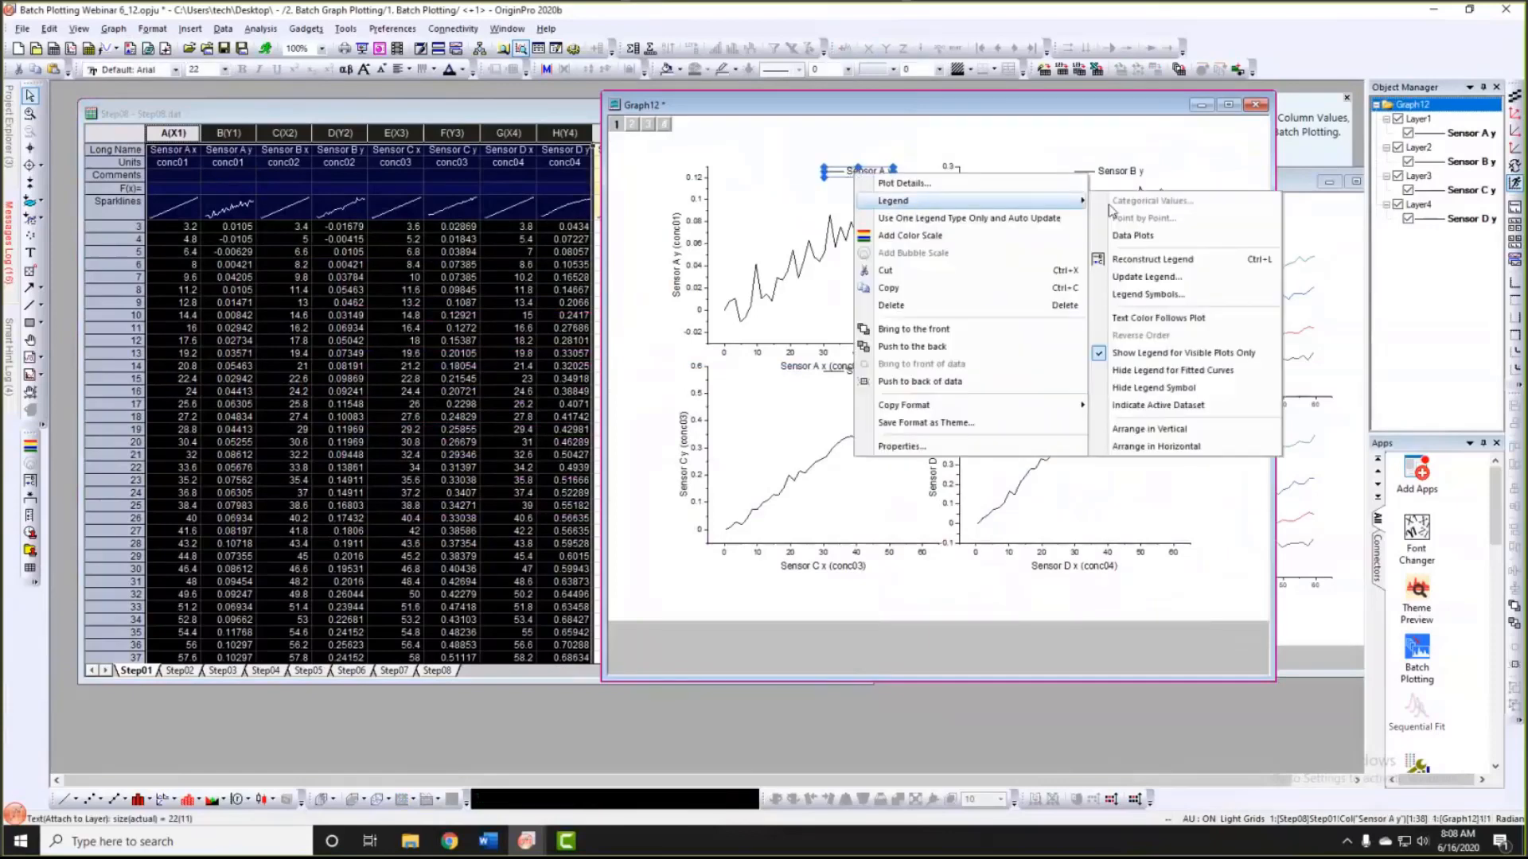
{"action": "left_click", "coordinate": [1147, 277]}
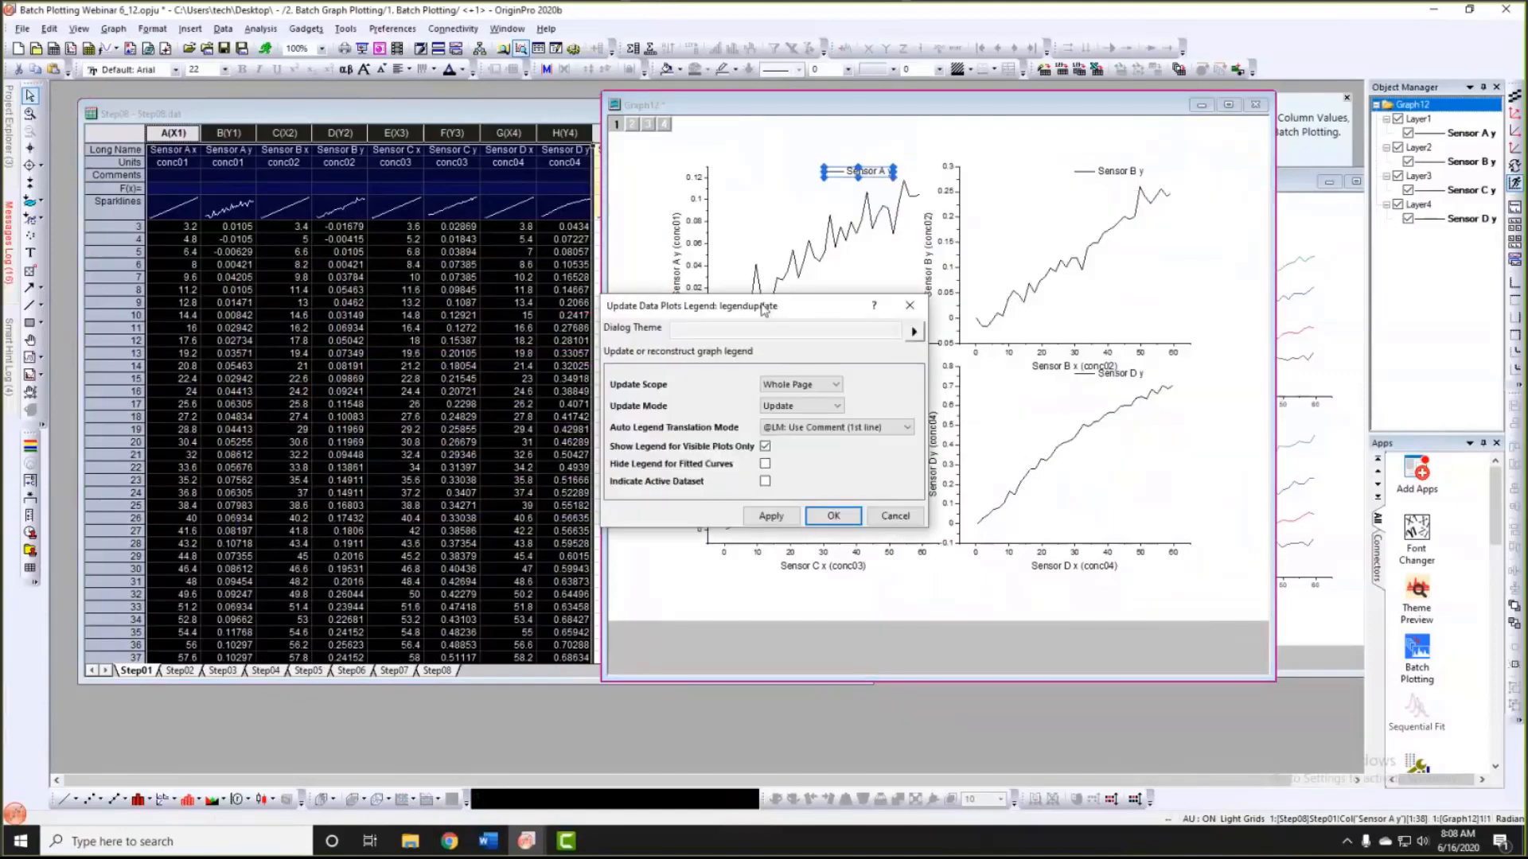
{"action": "left_click", "coordinate": [818, 427]}
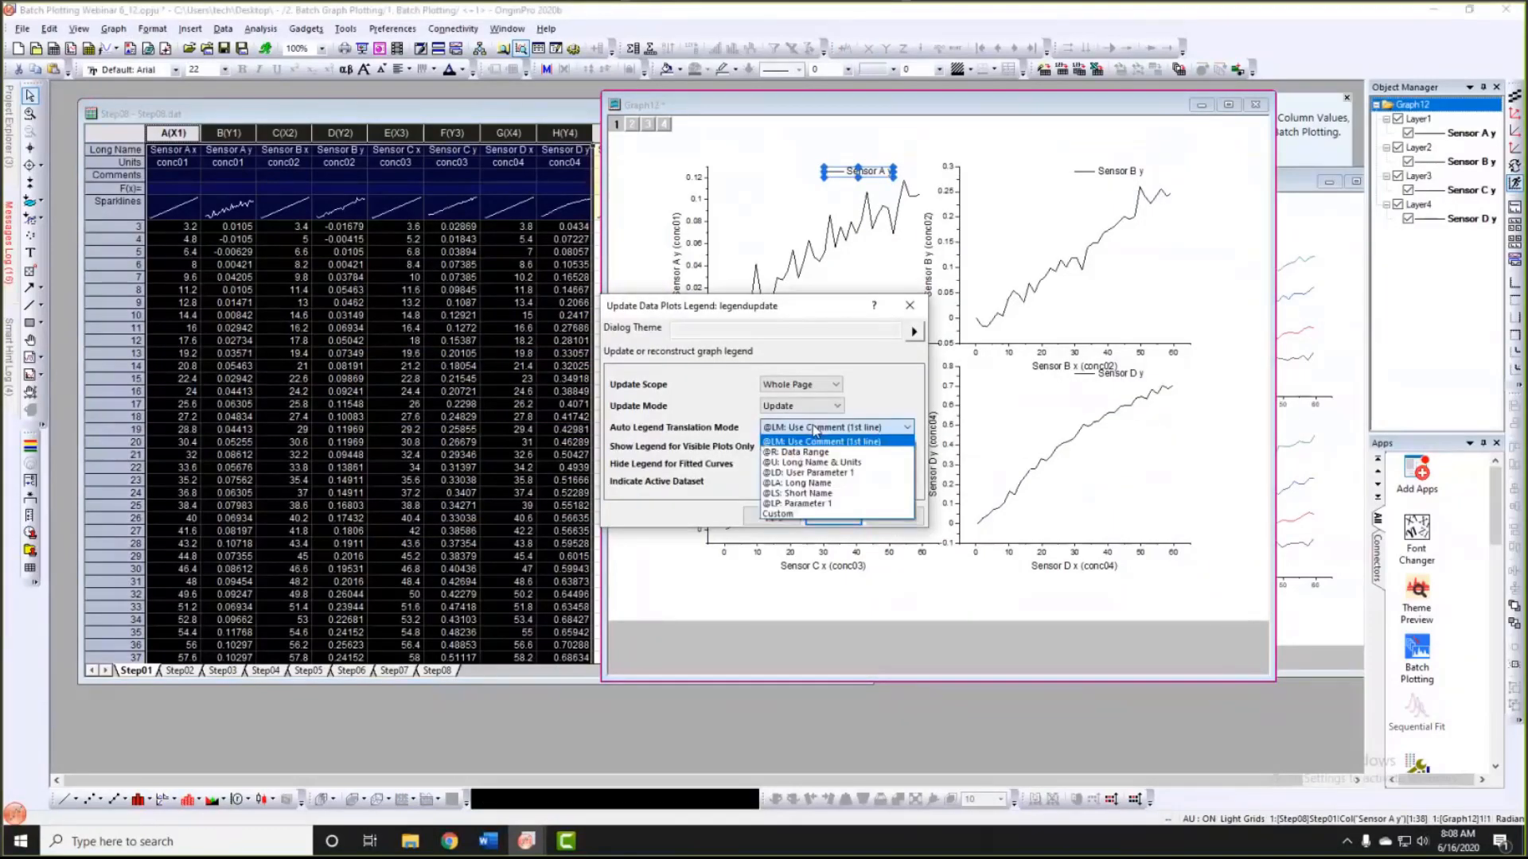
{"action": "left_click", "coordinate": [779, 515]}
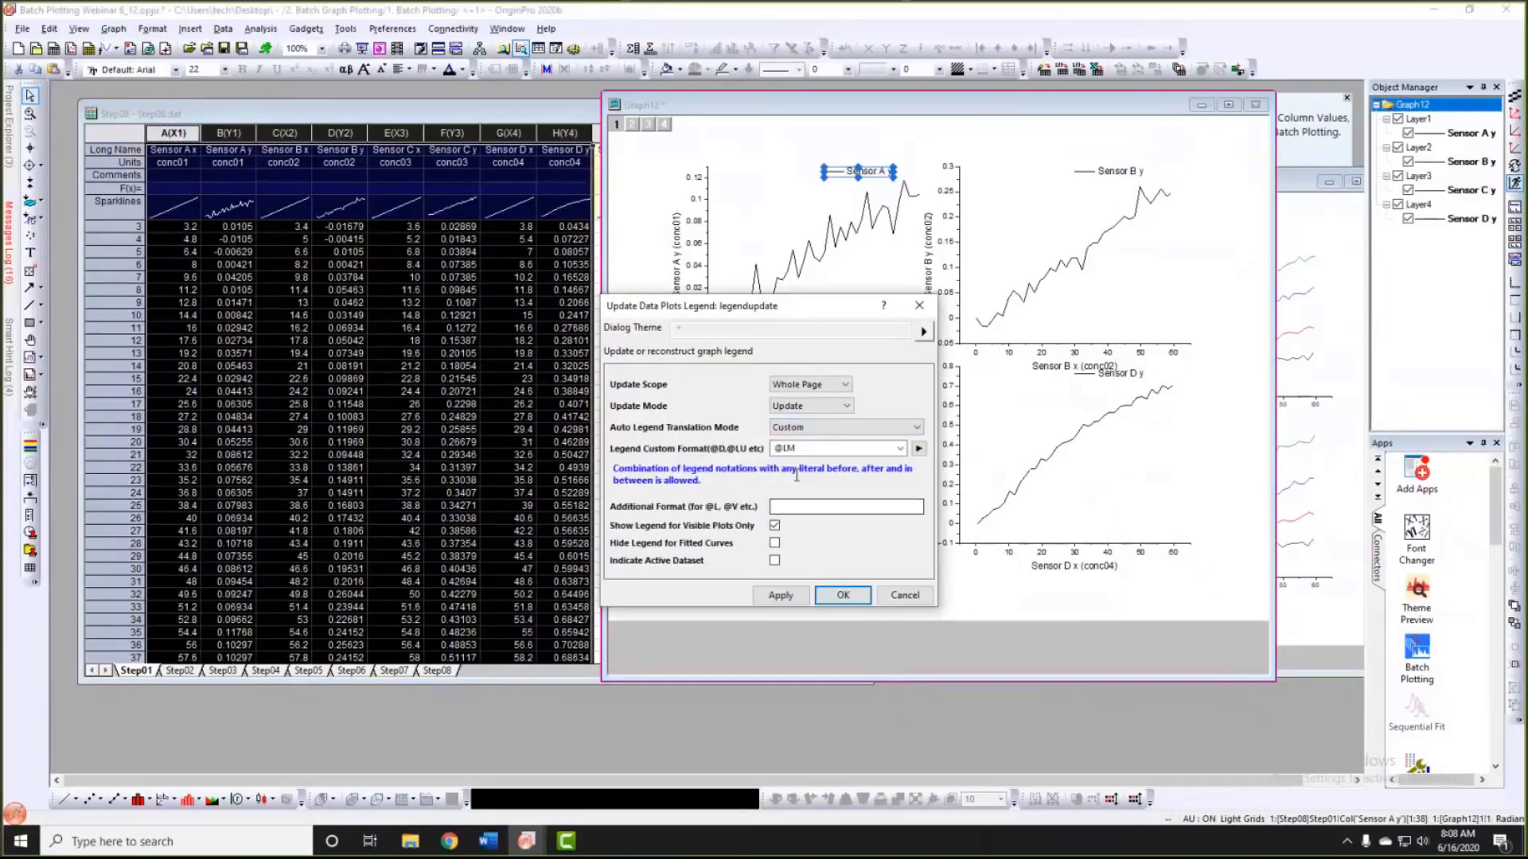
{"action": "left_click", "coordinate": [920, 449]}
{"action": "mouse_move", "coordinate": [963, 437]}
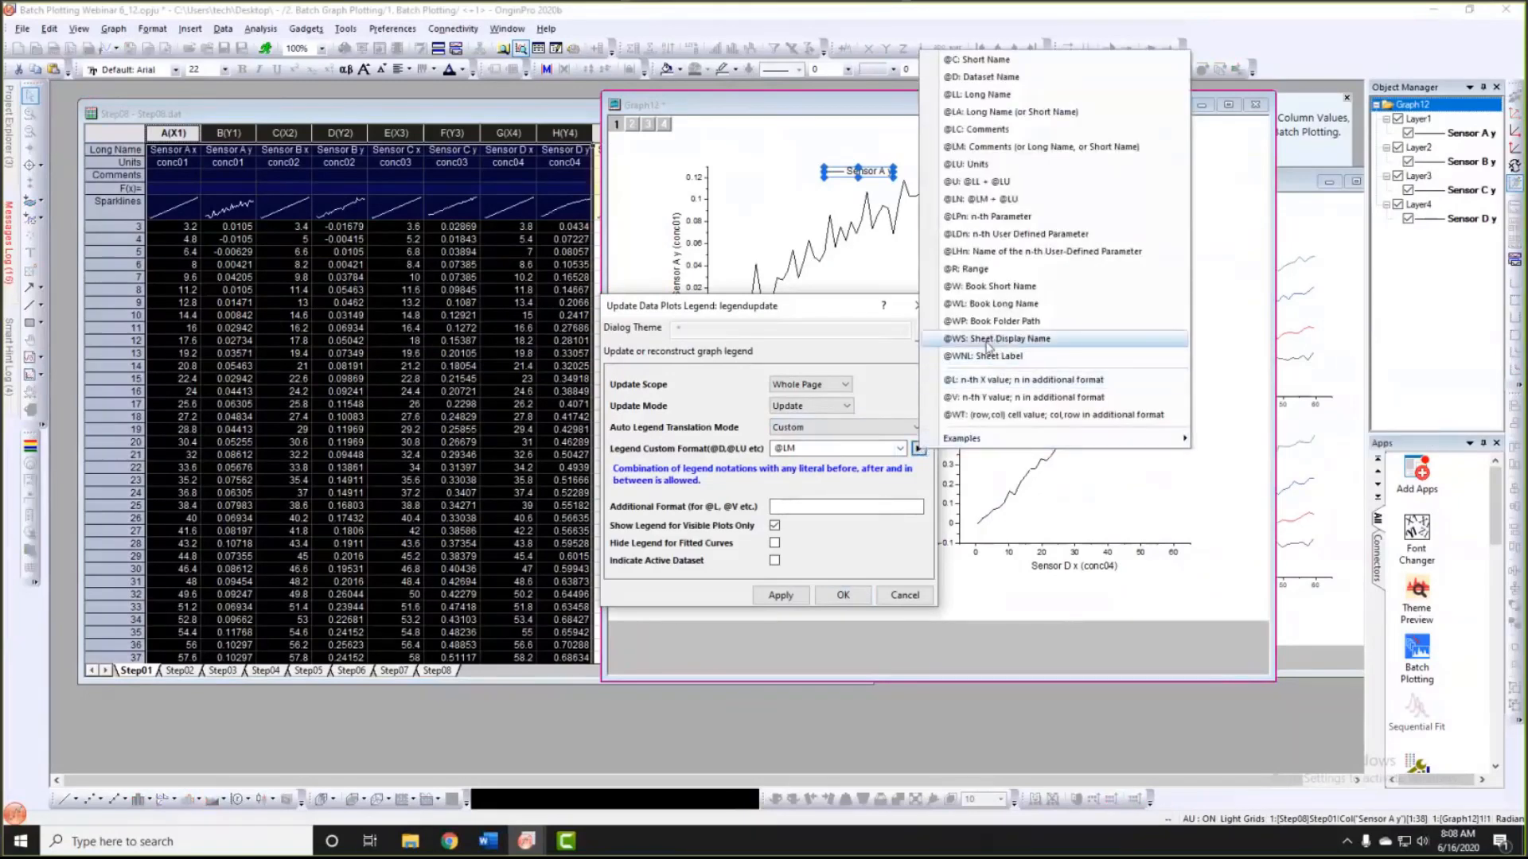
{"action": "left_click", "coordinate": [987, 339]}
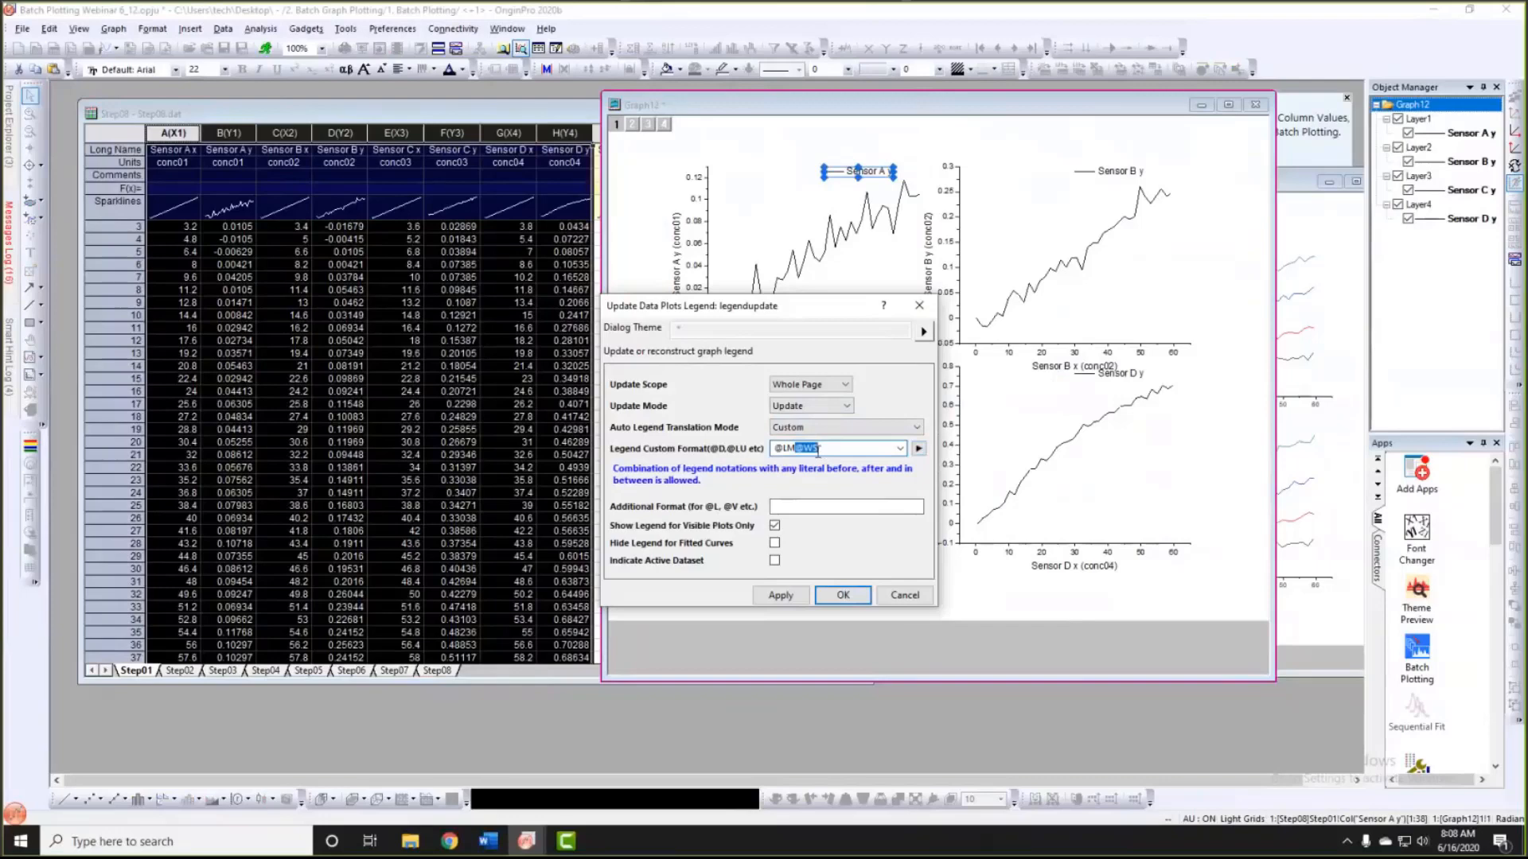
{"action": "key", "text": "ctrl+x"}
{"action": "key", "text": "Home"}
{"action": "key", "text": "ctrl+v"}
{"action": "type", "text": "-"}
{"action": "left_click", "coordinate": [784, 592]}
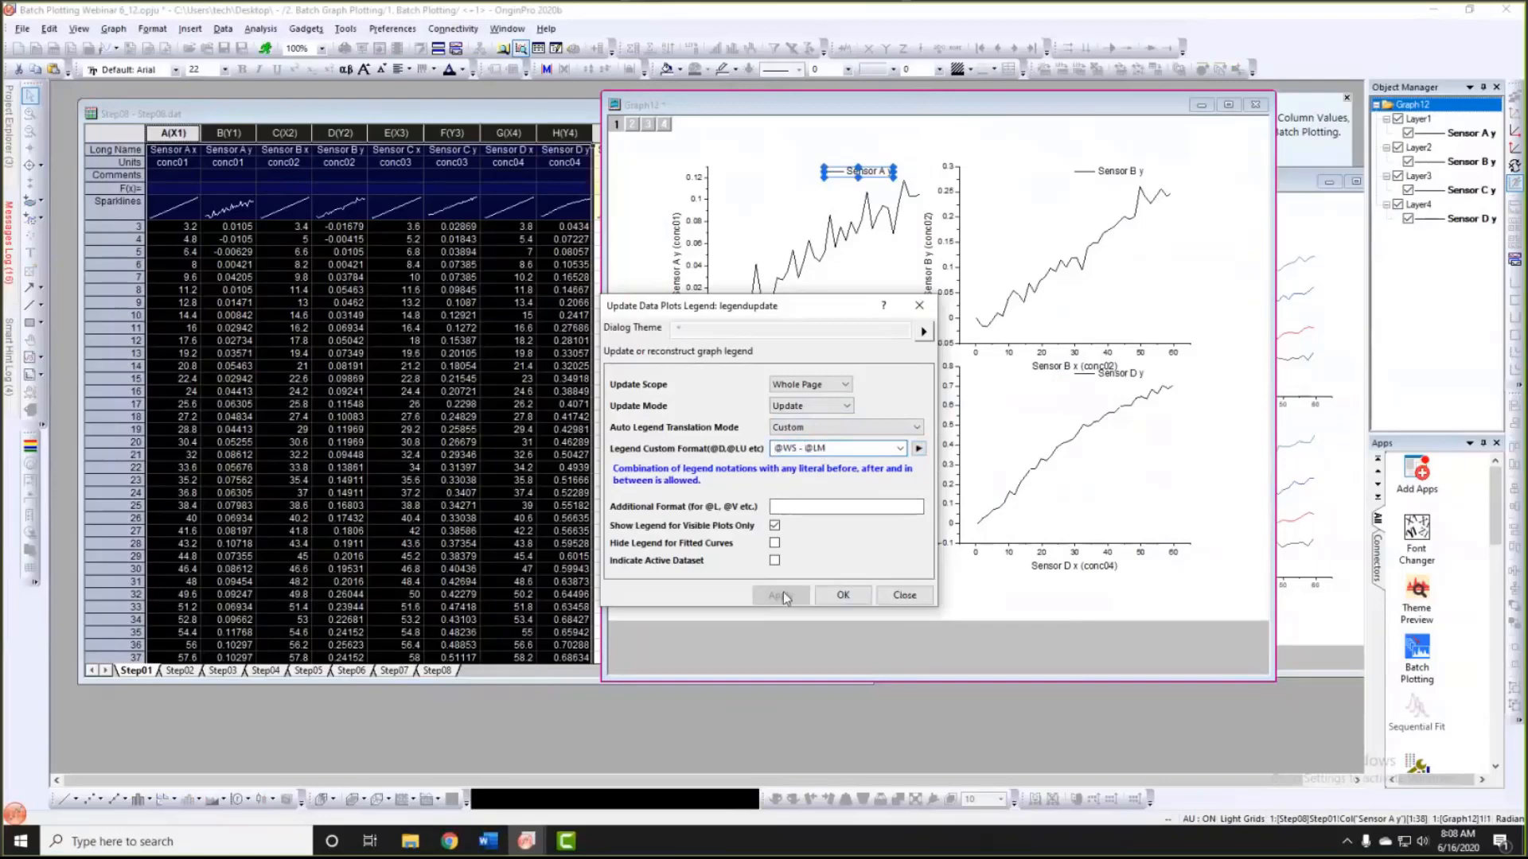
{"action": "left_click", "coordinate": [842, 596]}
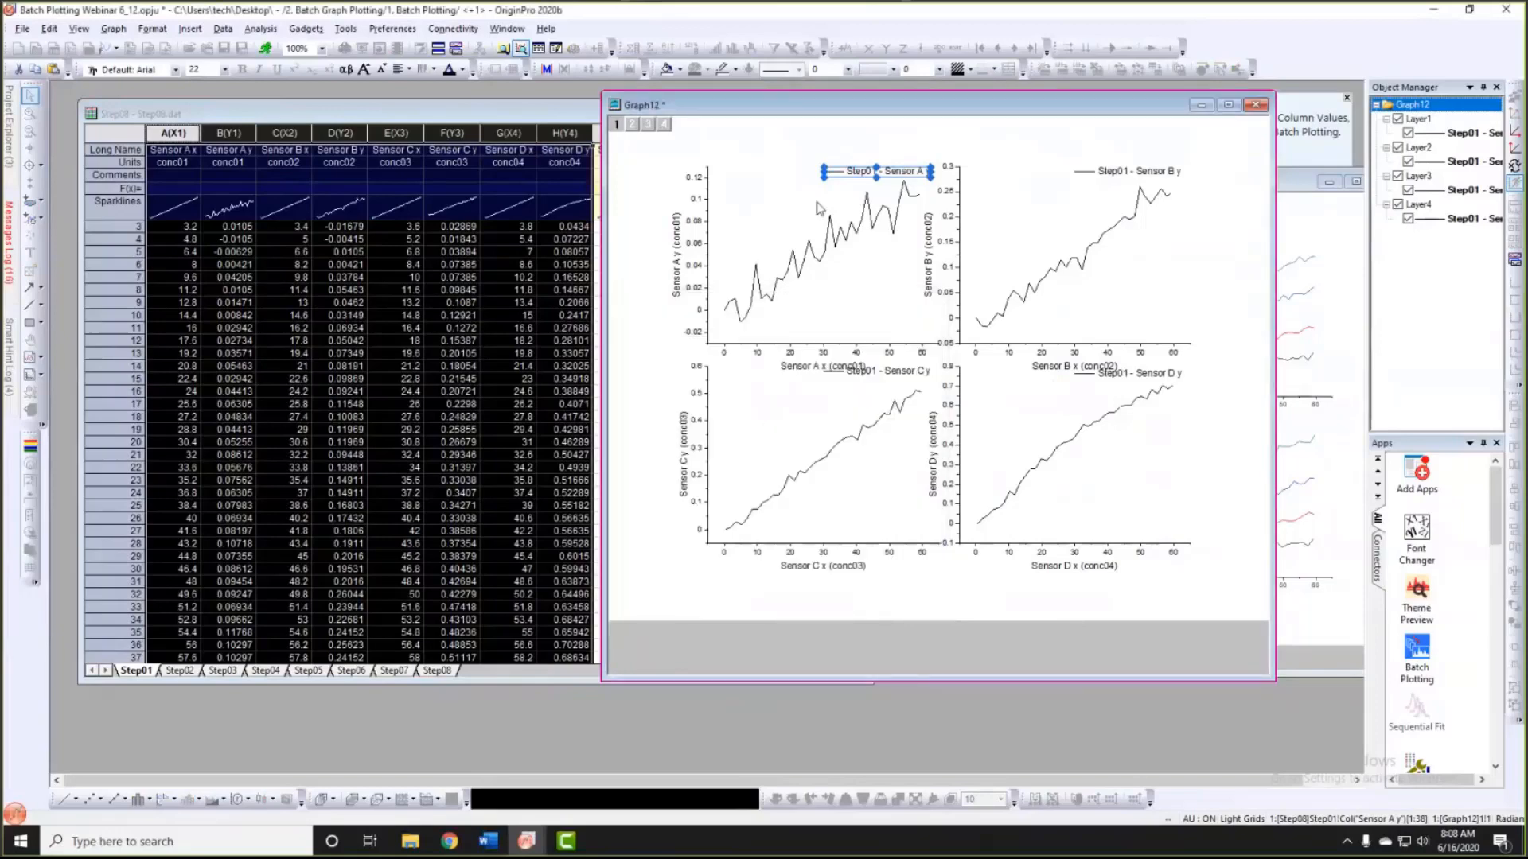
Step: Move the Sensor A and Sensor B legends to the upper-left corners of the two upper panels
{"action": "left_click", "coordinate": [886, 179]}
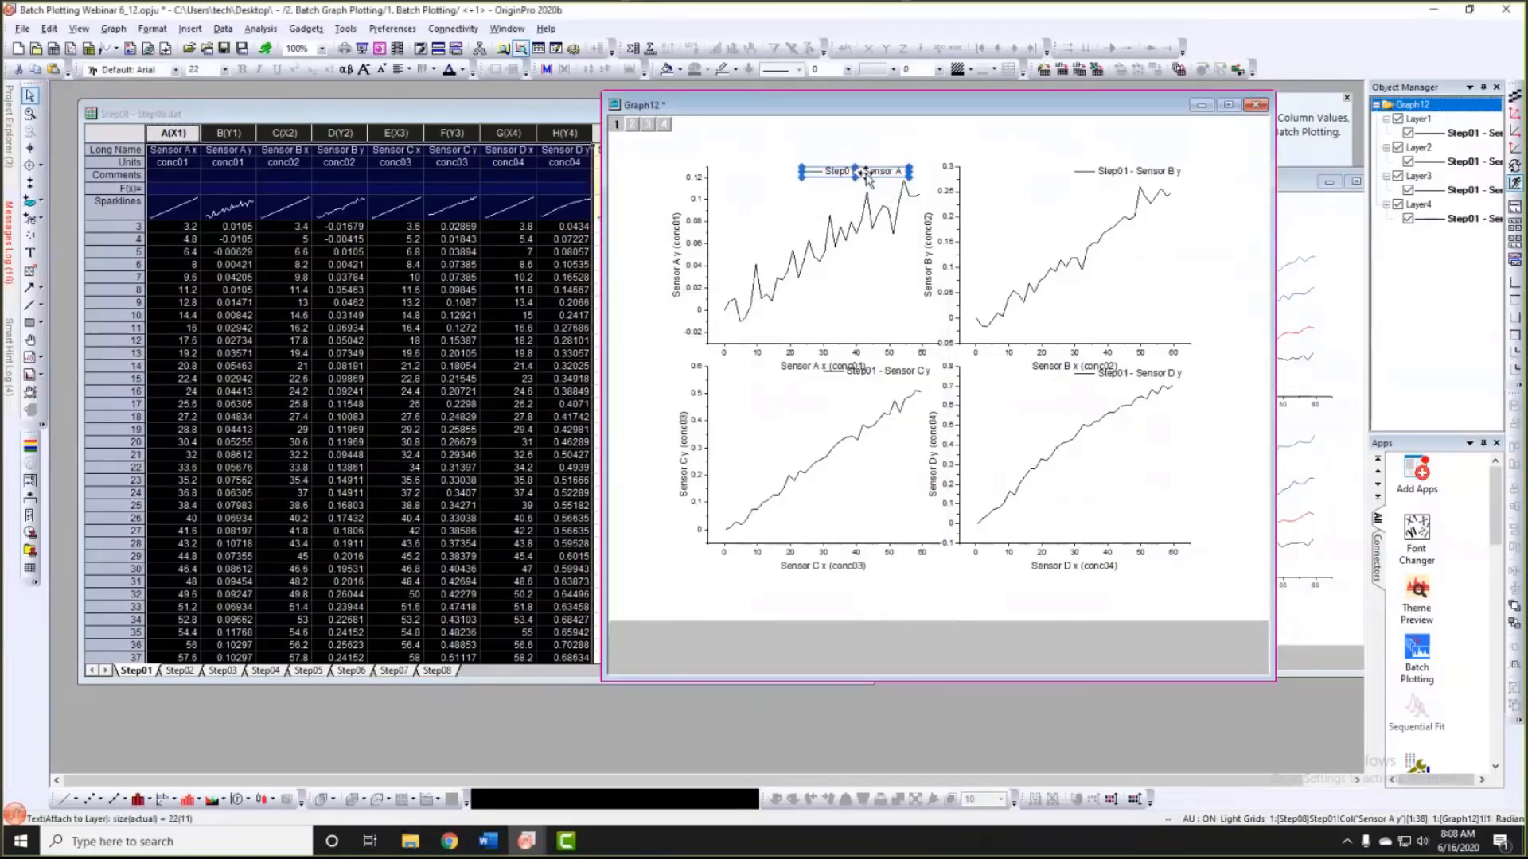
{"action": "left_click_drag", "start_coordinate": [886, 179], "coordinate": [778, 178]}
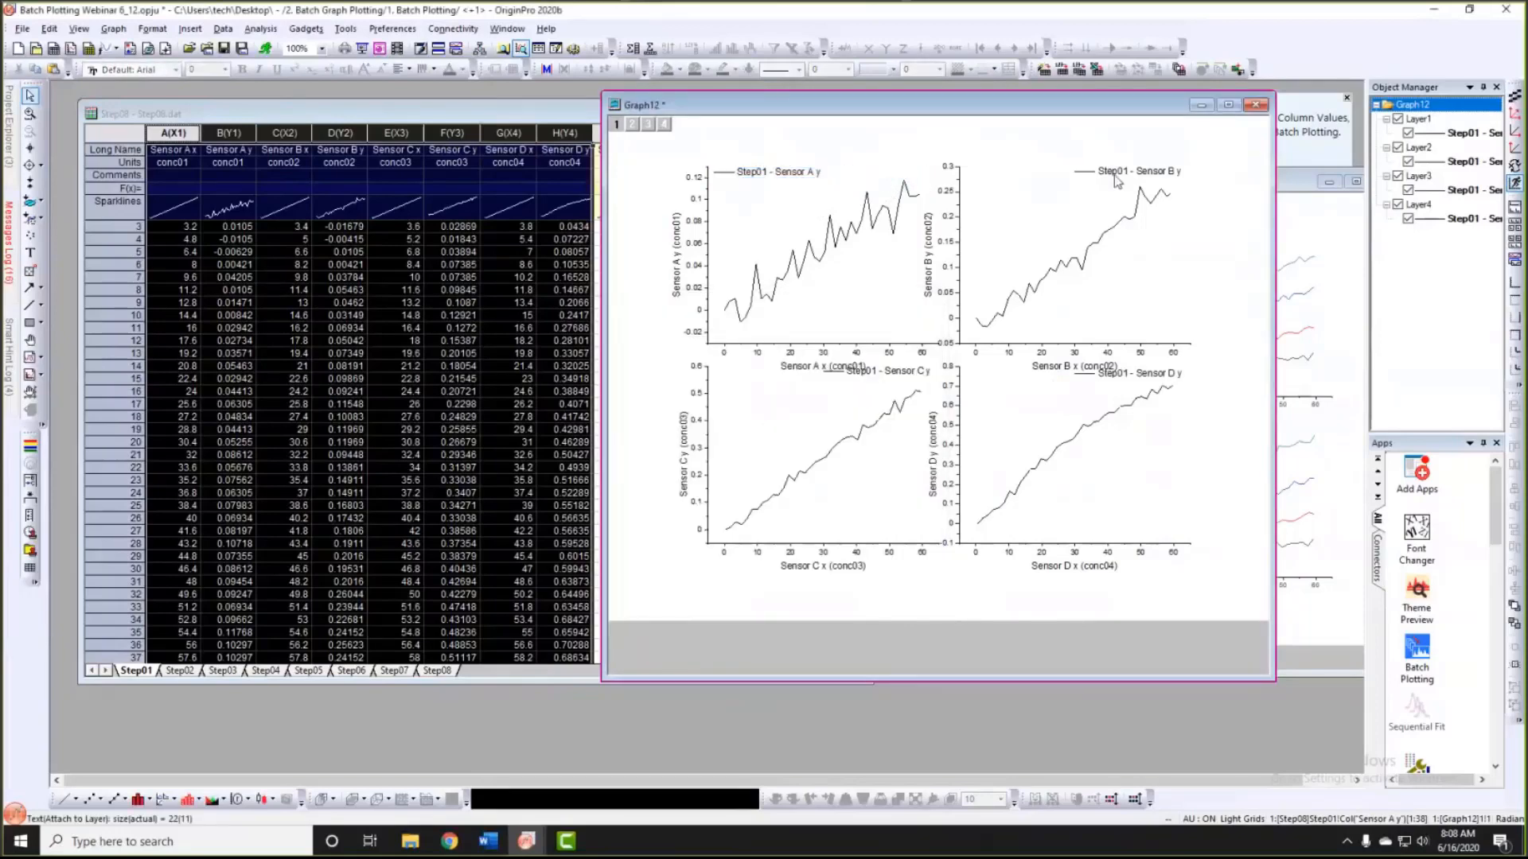
{"action": "left_click_drag", "start_coordinate": [1118, 172], "coordinate": [1013, 172]}
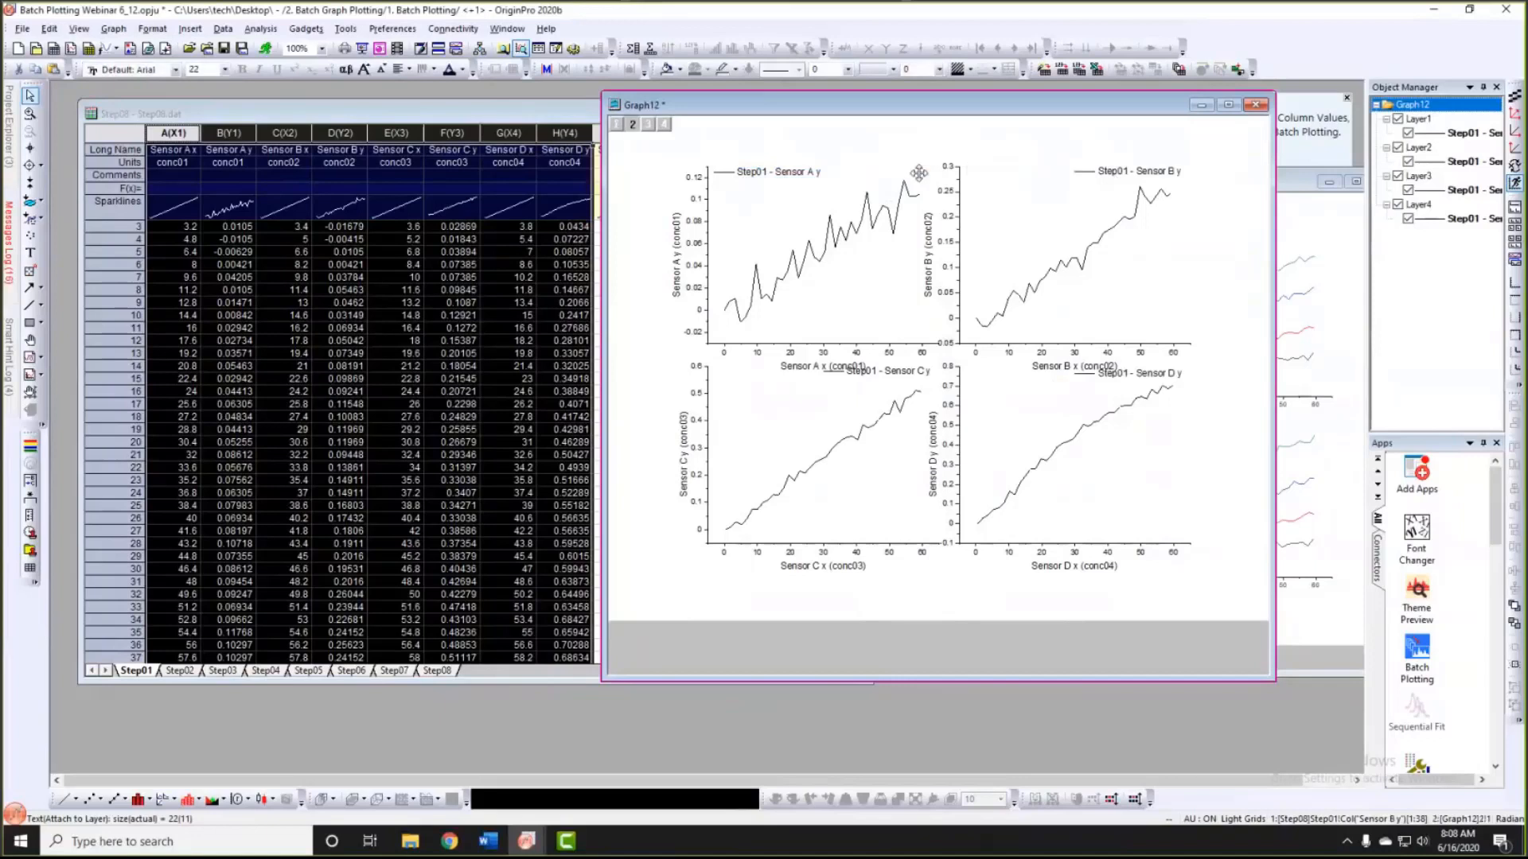
{"action": "left_click", "coordinate": [799, 197]}
Step: Remove the X axis title "Sensor A x (conc01)" that overlaps the Sensor C panel's legend
{"action": "left_click_drag", "start_coordinate": [818, 368], "coordinate": [736, 381]}
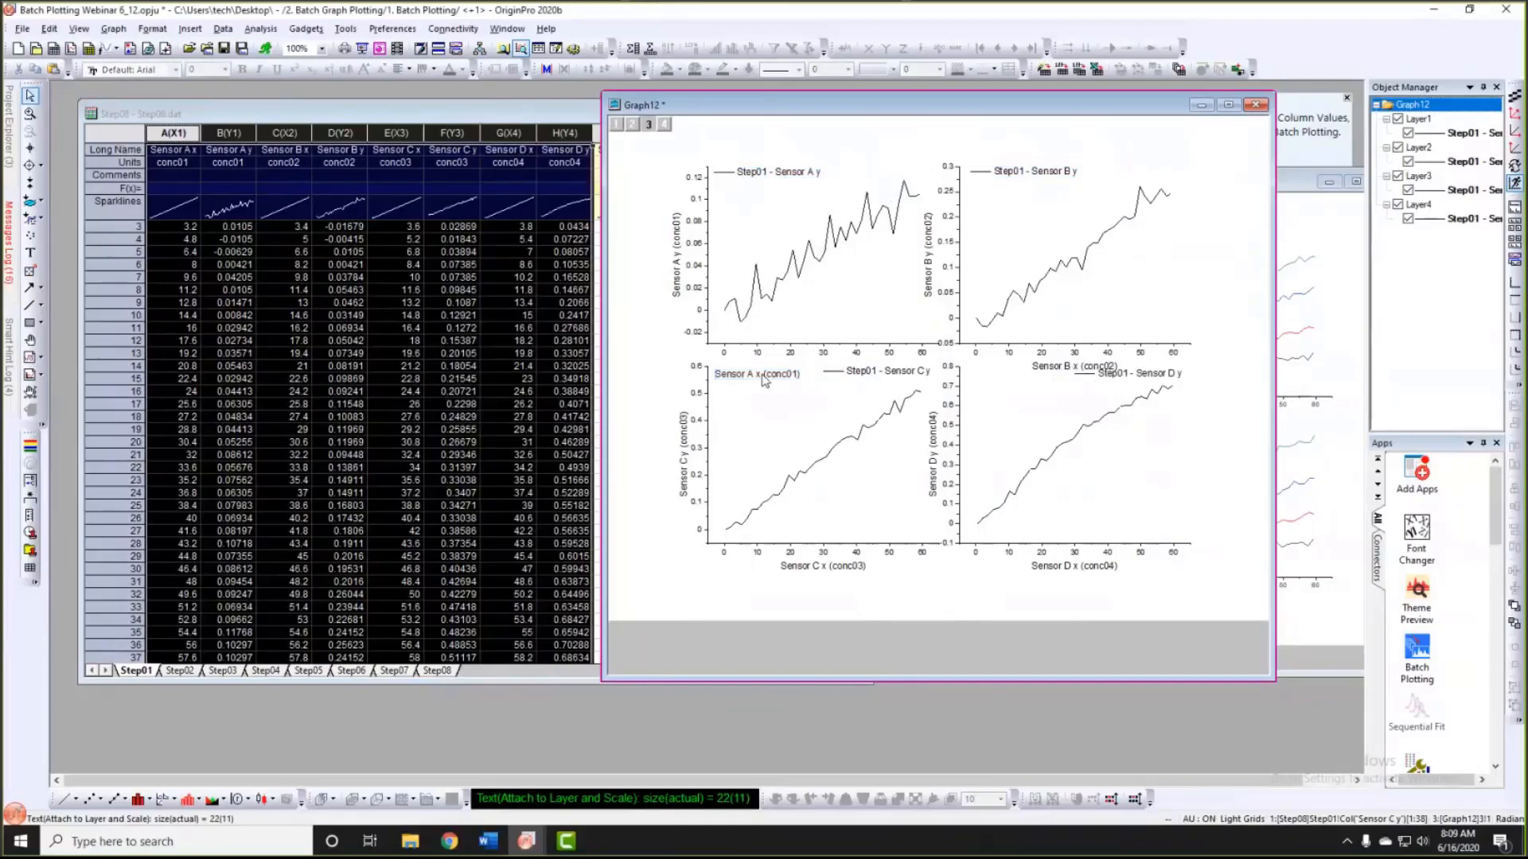
{"action": "left_click", "coordinate": [762, 380]}
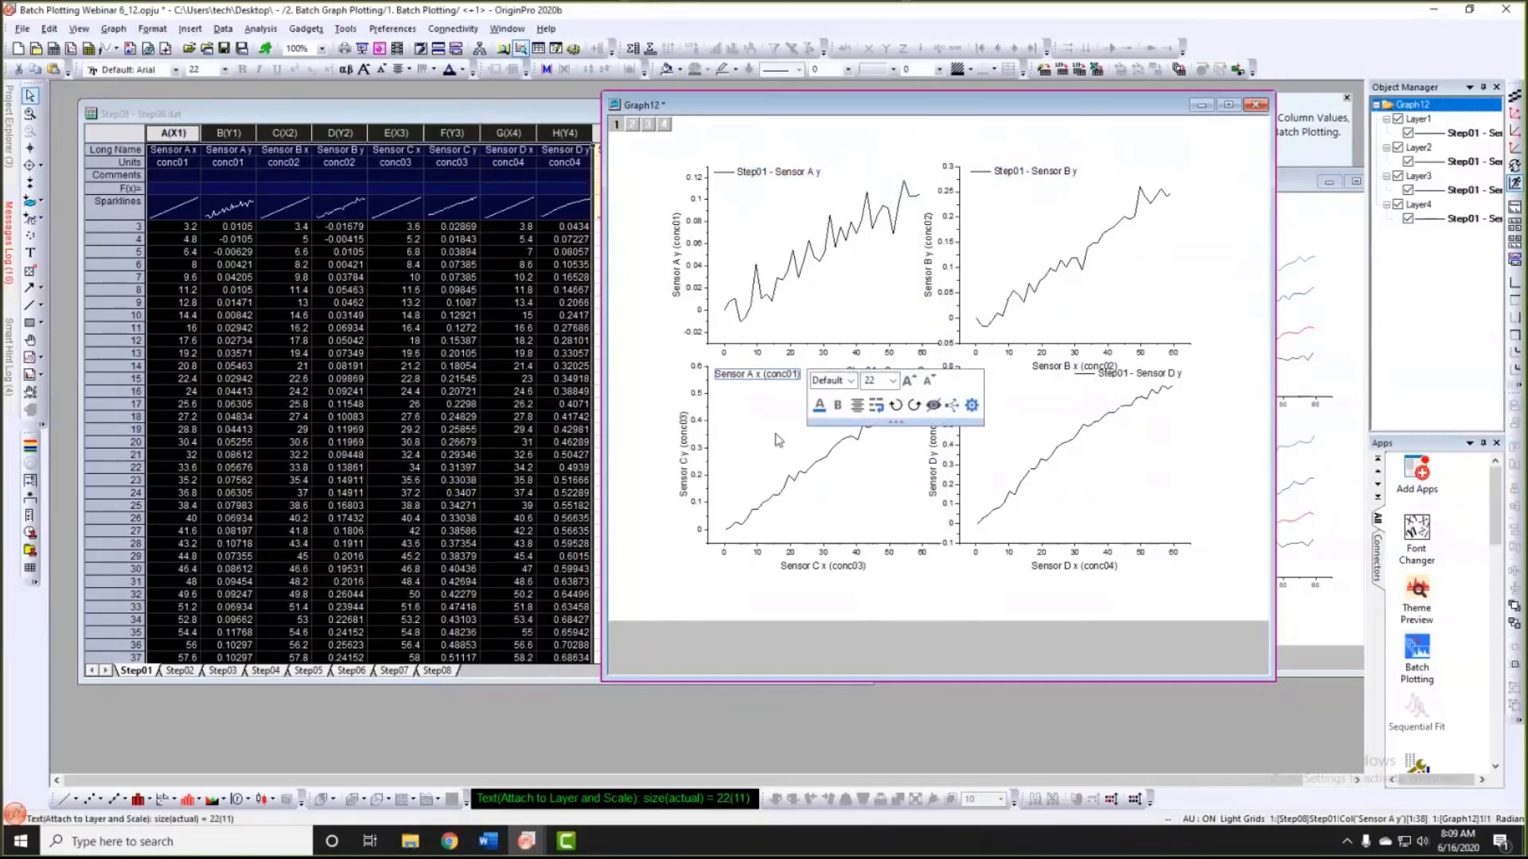
{"action": "left_click", "coordinate": [748, 437]}
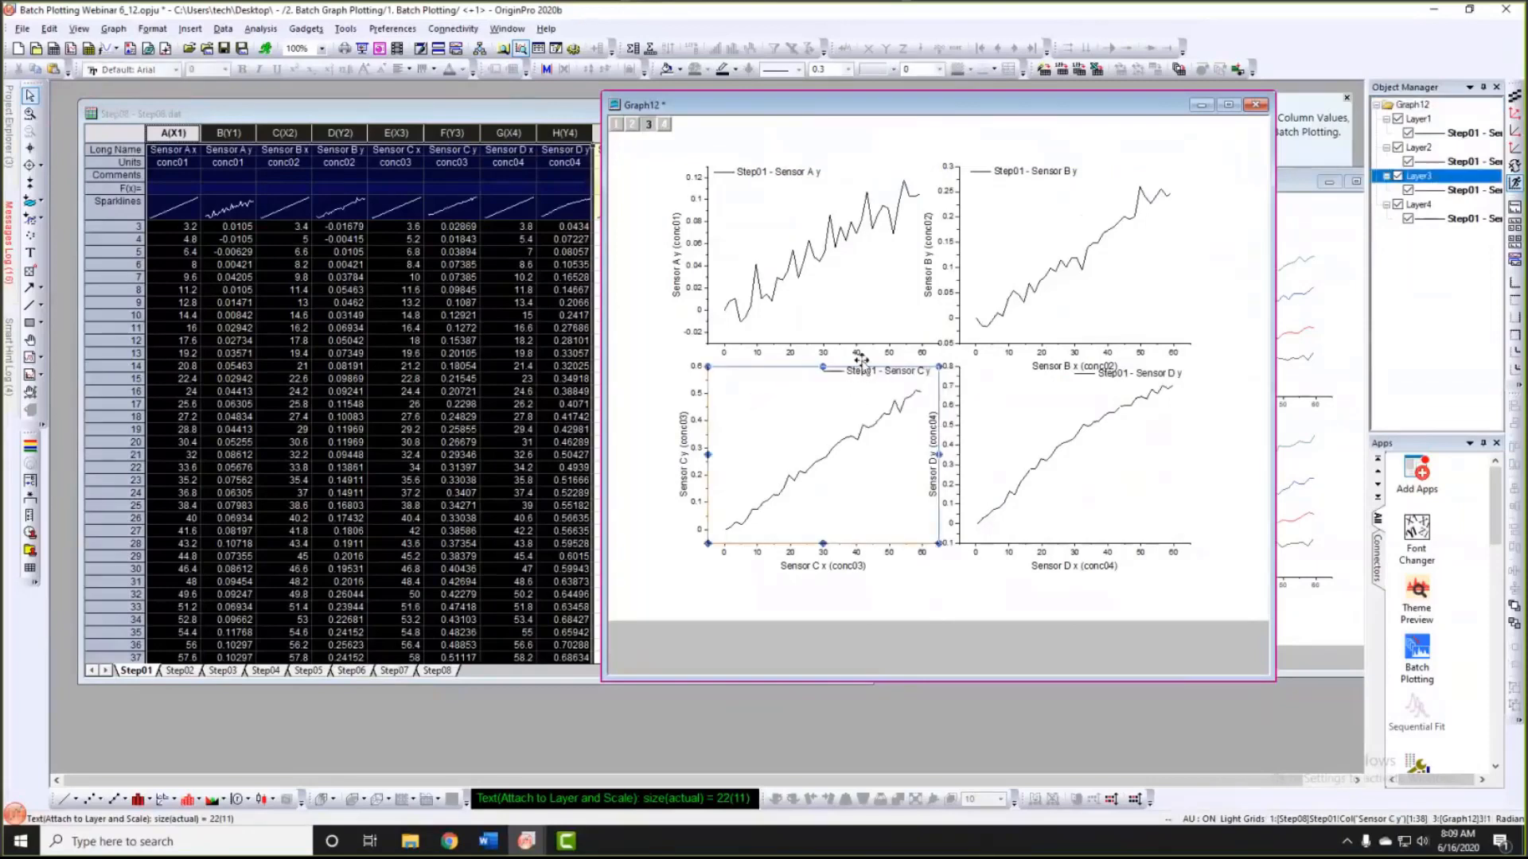
{"action": "left_click", "coordinate": [662, 333]}
Step: Move the Sensor C and Sensor D legends to the upper-left of the two lower panels and make the first layer active
{"action": "left_click_drag", "start_coordinate": [850, 372], "coordinate": [742, 372]}
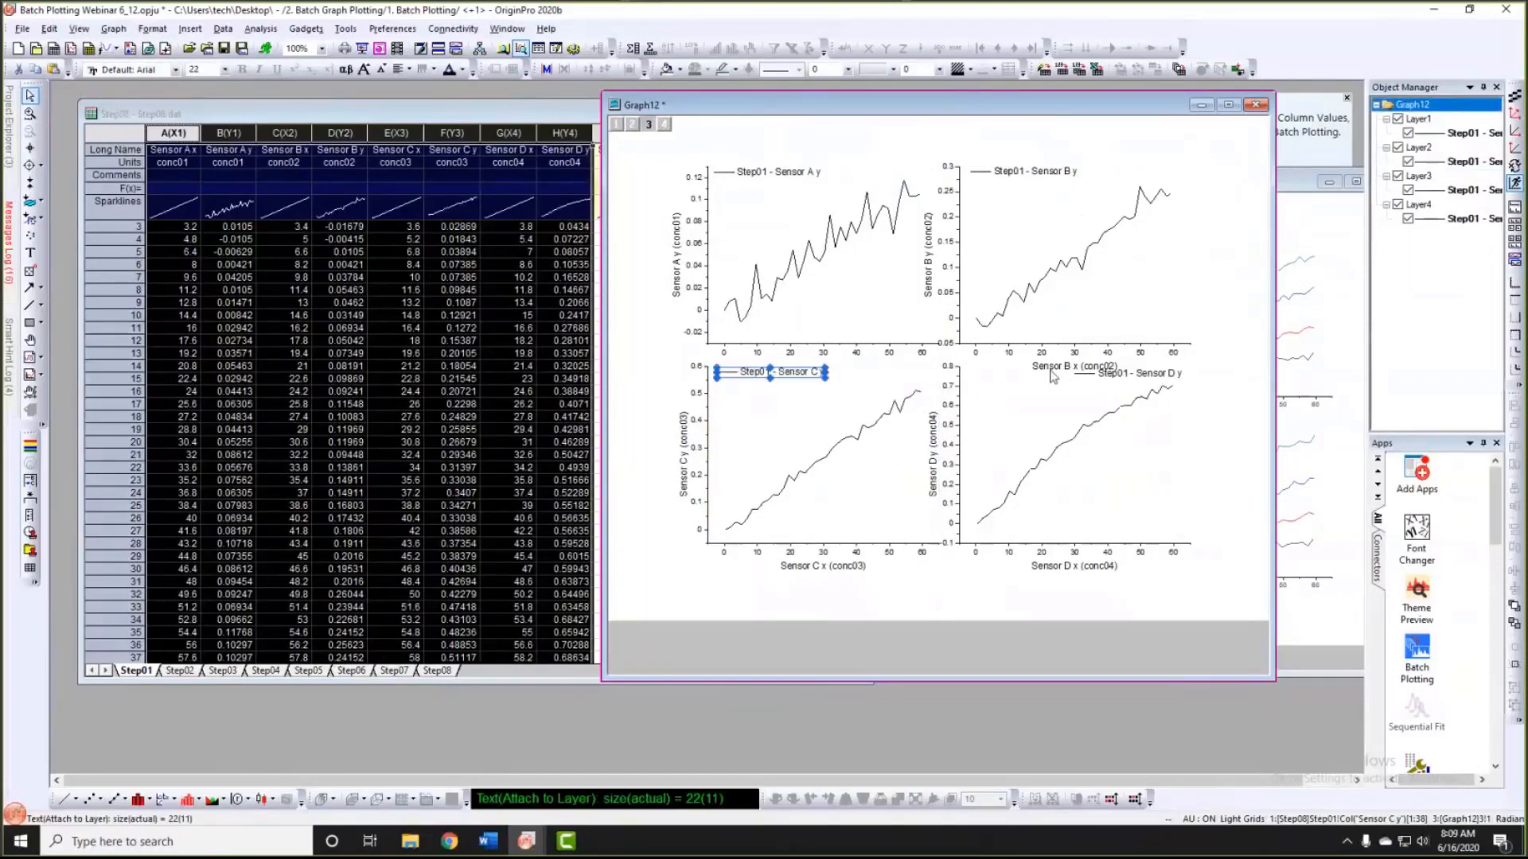
{"action": "left_click_drag", "start_coordinate": [1106, 373], "coordinate": [1001, 388]}
{"action": "left_click_drag", "start_coordinate": [802, 373], "coordinate": [802, 393]}
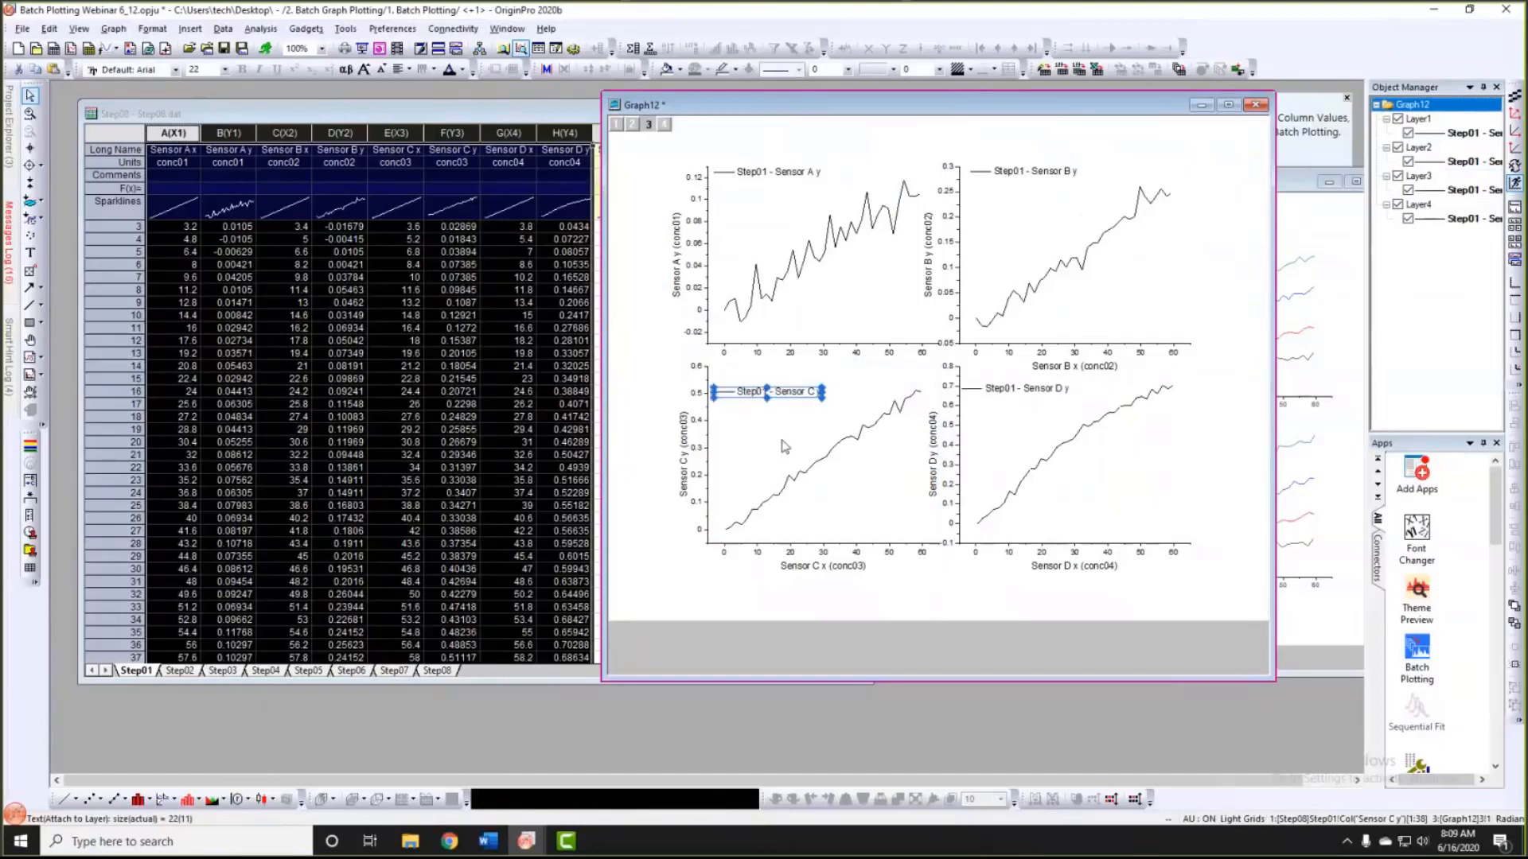
{"action": "left_click", "coordinate": [784, 446]}
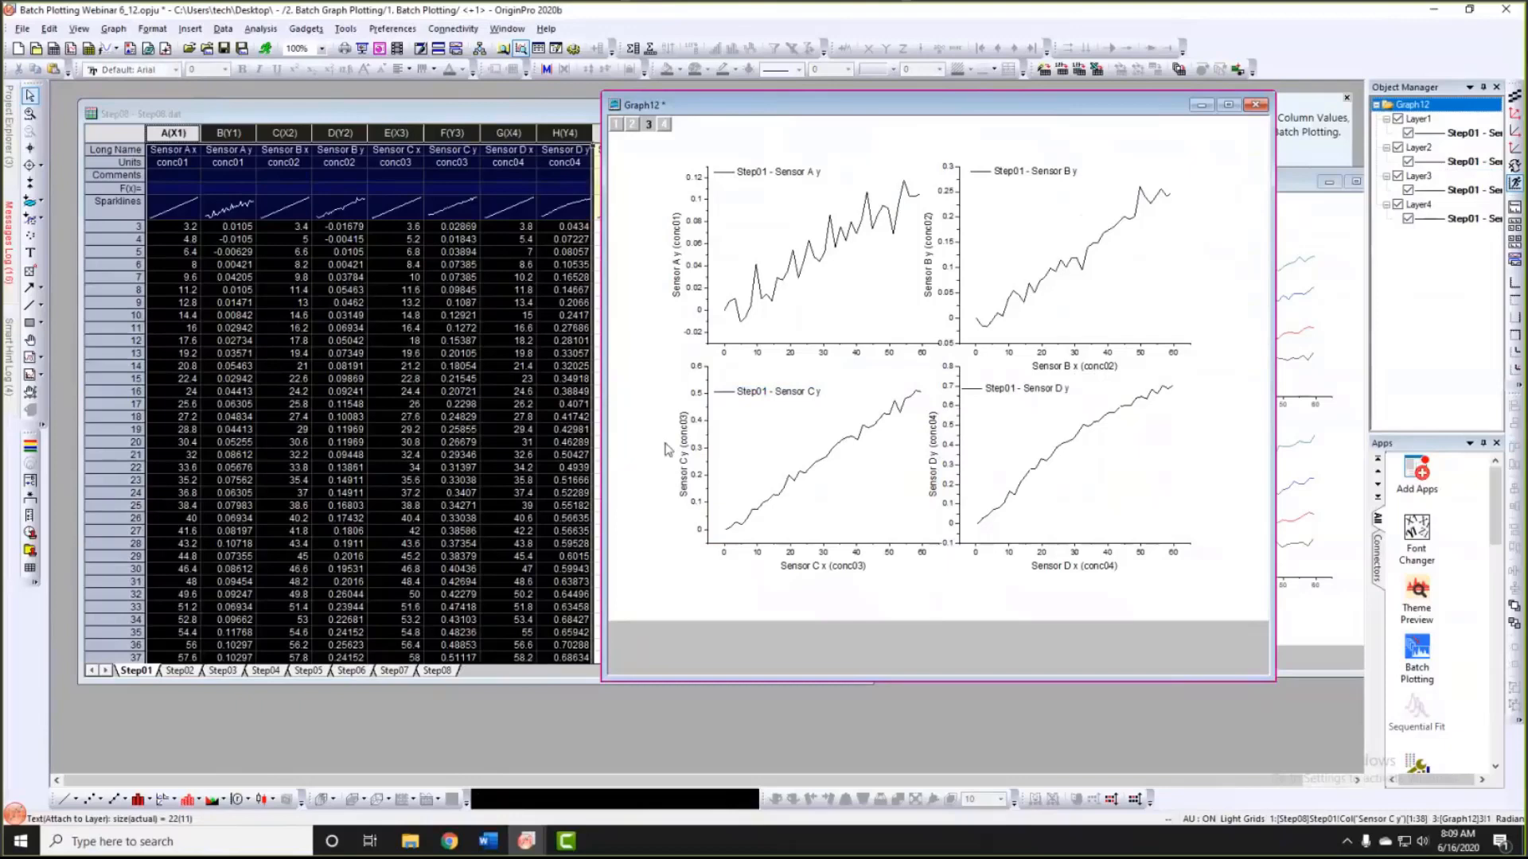
{"action": "left_click", "coordinate": [617, 125]}
{"action": "left_click", "coordinate": [627, 161]}
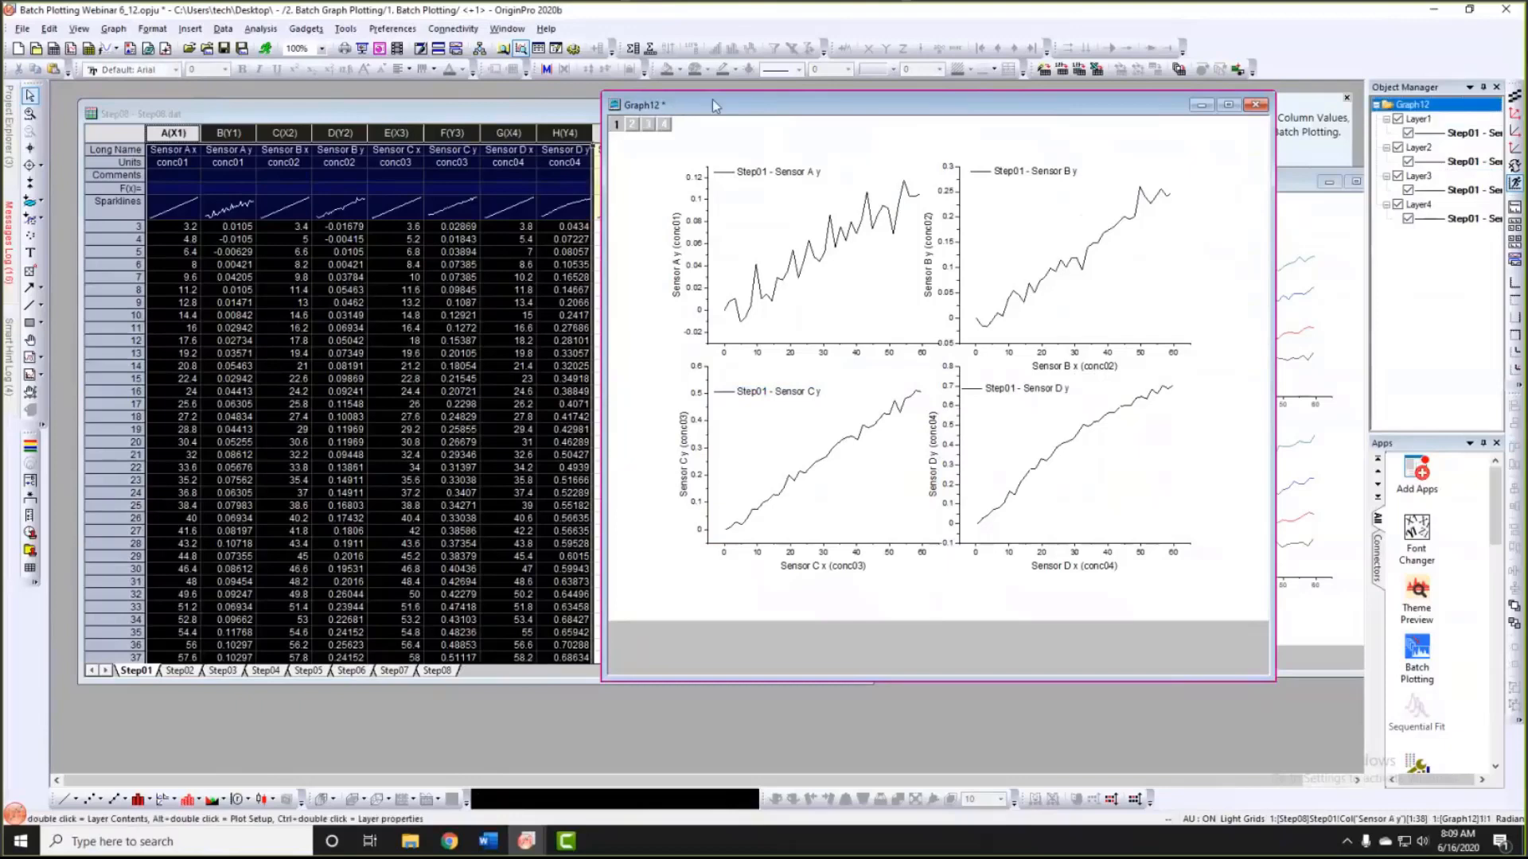
Step: Batch plot sheets Step02 through Step08 into the active four-panel graph, matching plot columns by column index
{"action": "left_click_drag", "start_coordinate": [743, 102], "coordinate": [775, 102]}
{"action": "right_click", "coordinate": [757, 105]}
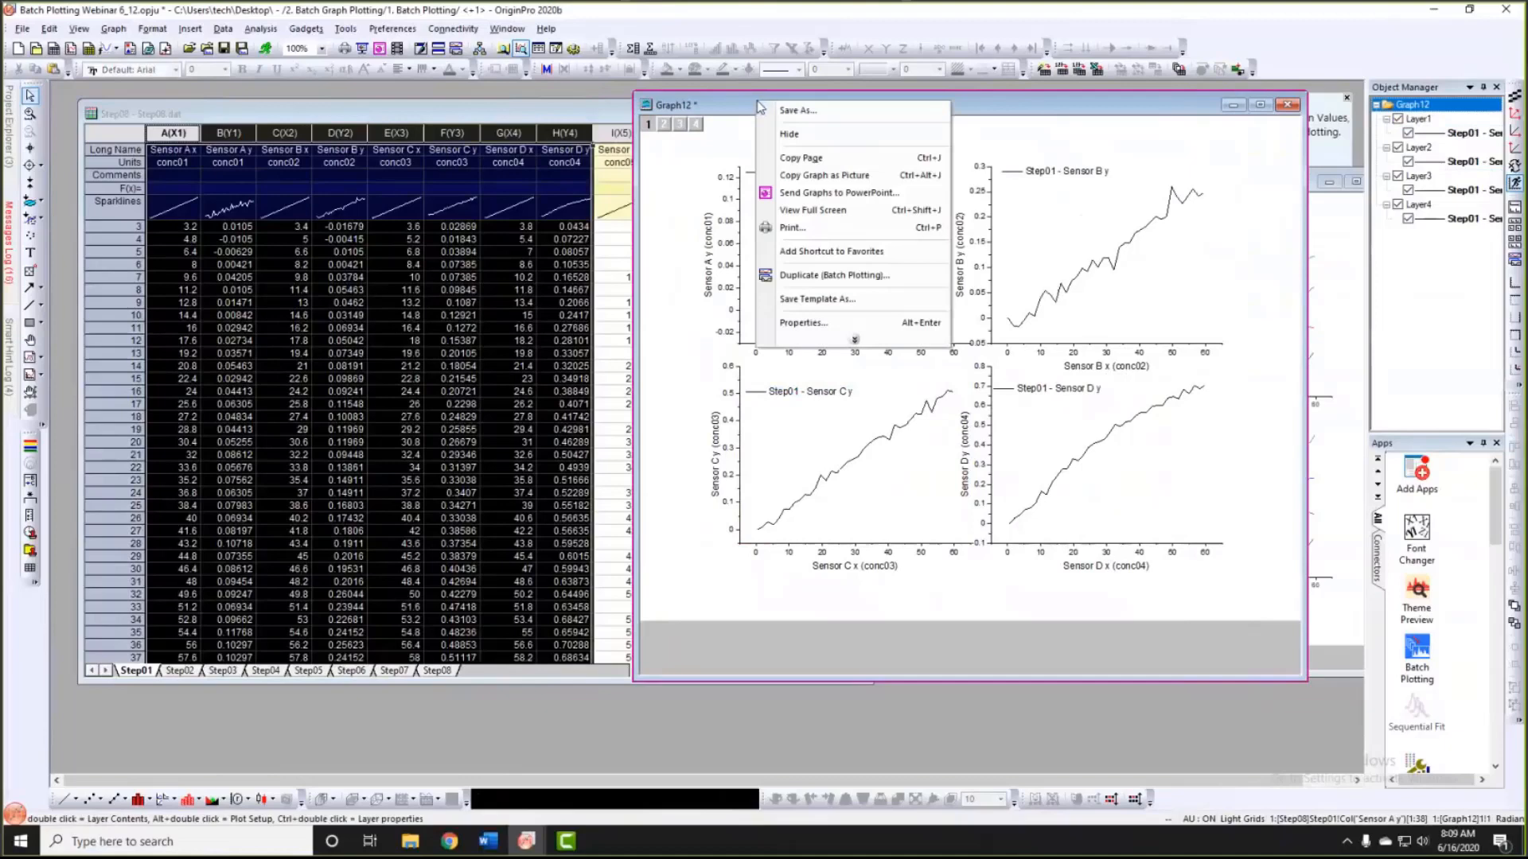
{"action": "left_click", "coordinate": [806, 278]}
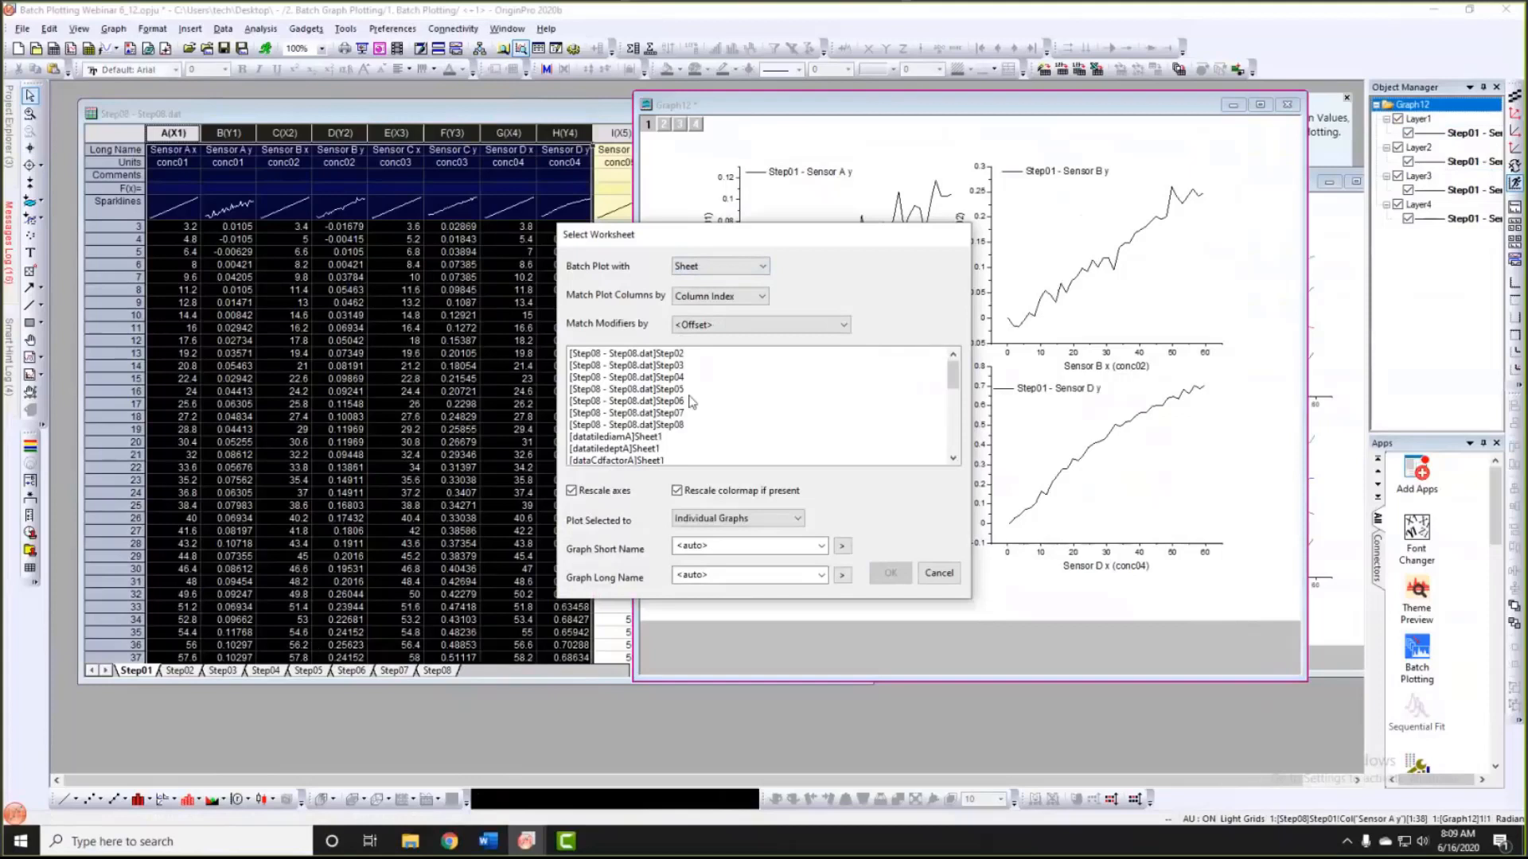
{"action": "left_click", "coordinate": [678, 355]}
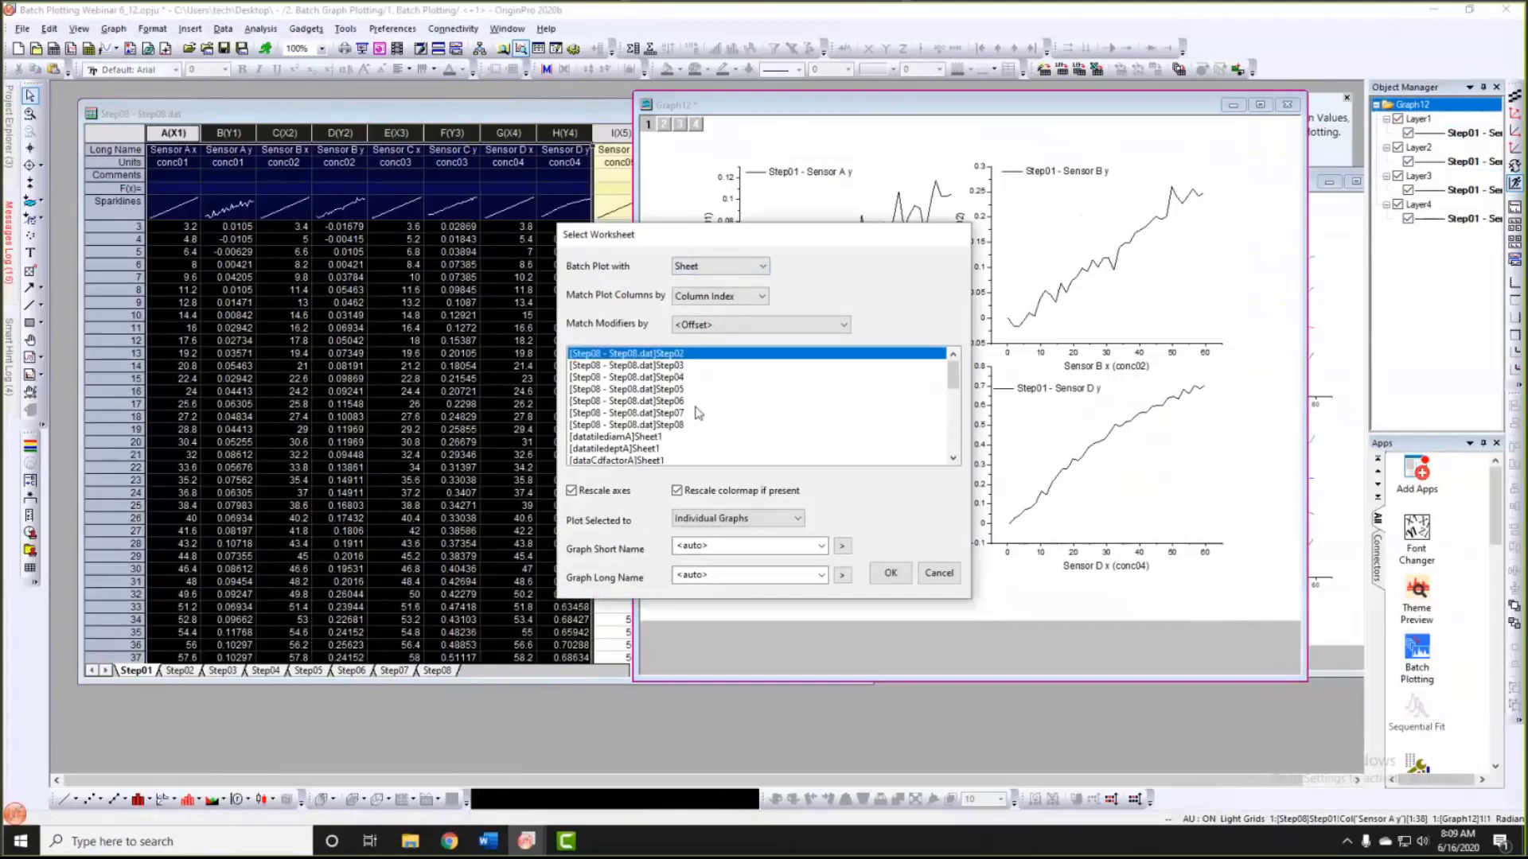
{"action": "left_click", "coordinate": [680, 425], "text": "shift"}
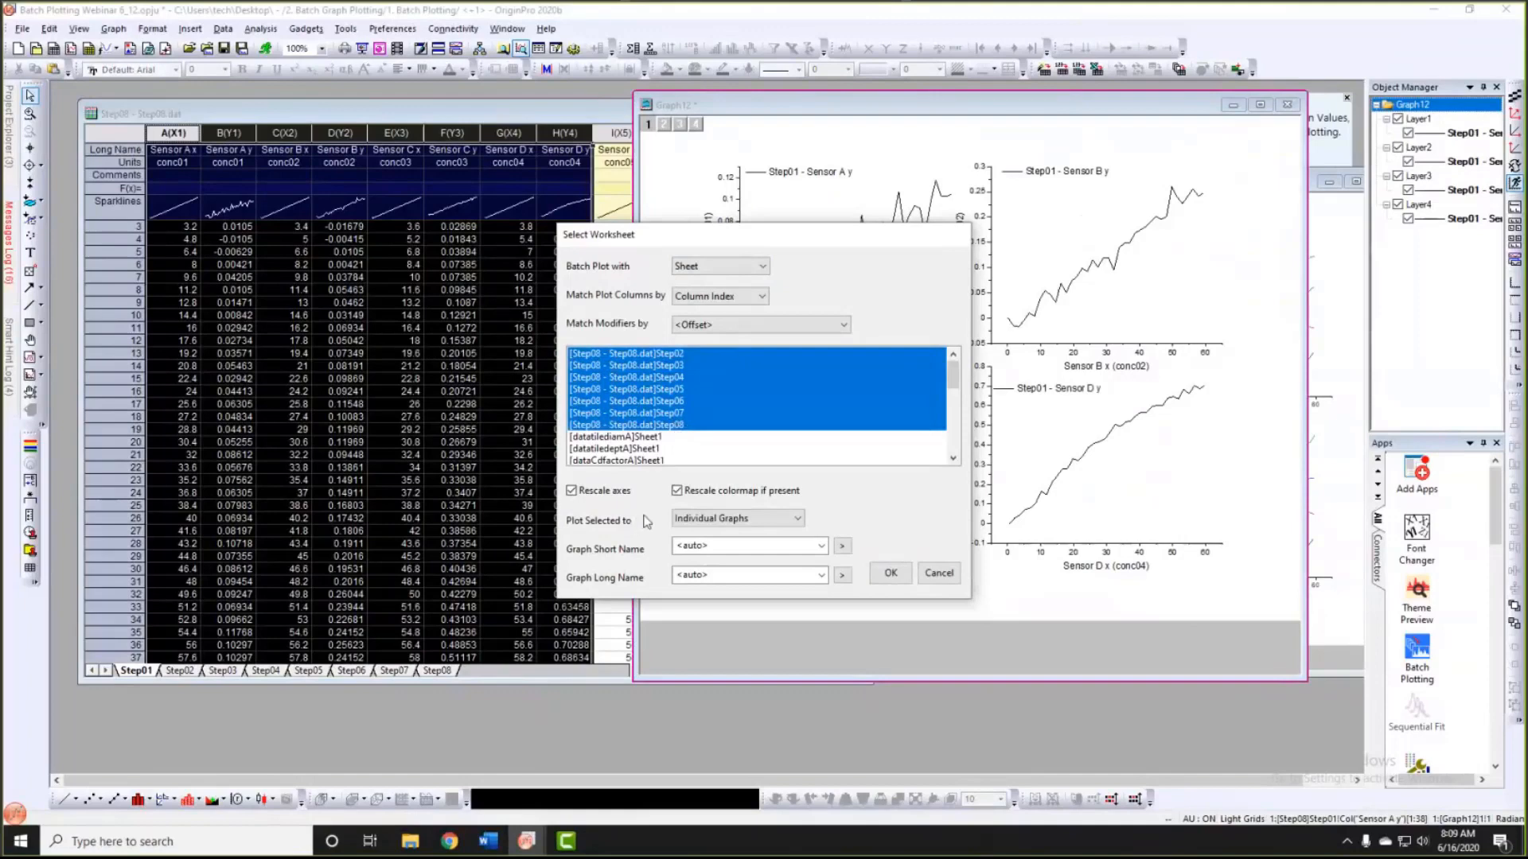
{"action": "left_click", "coordinate": [723, 525]}
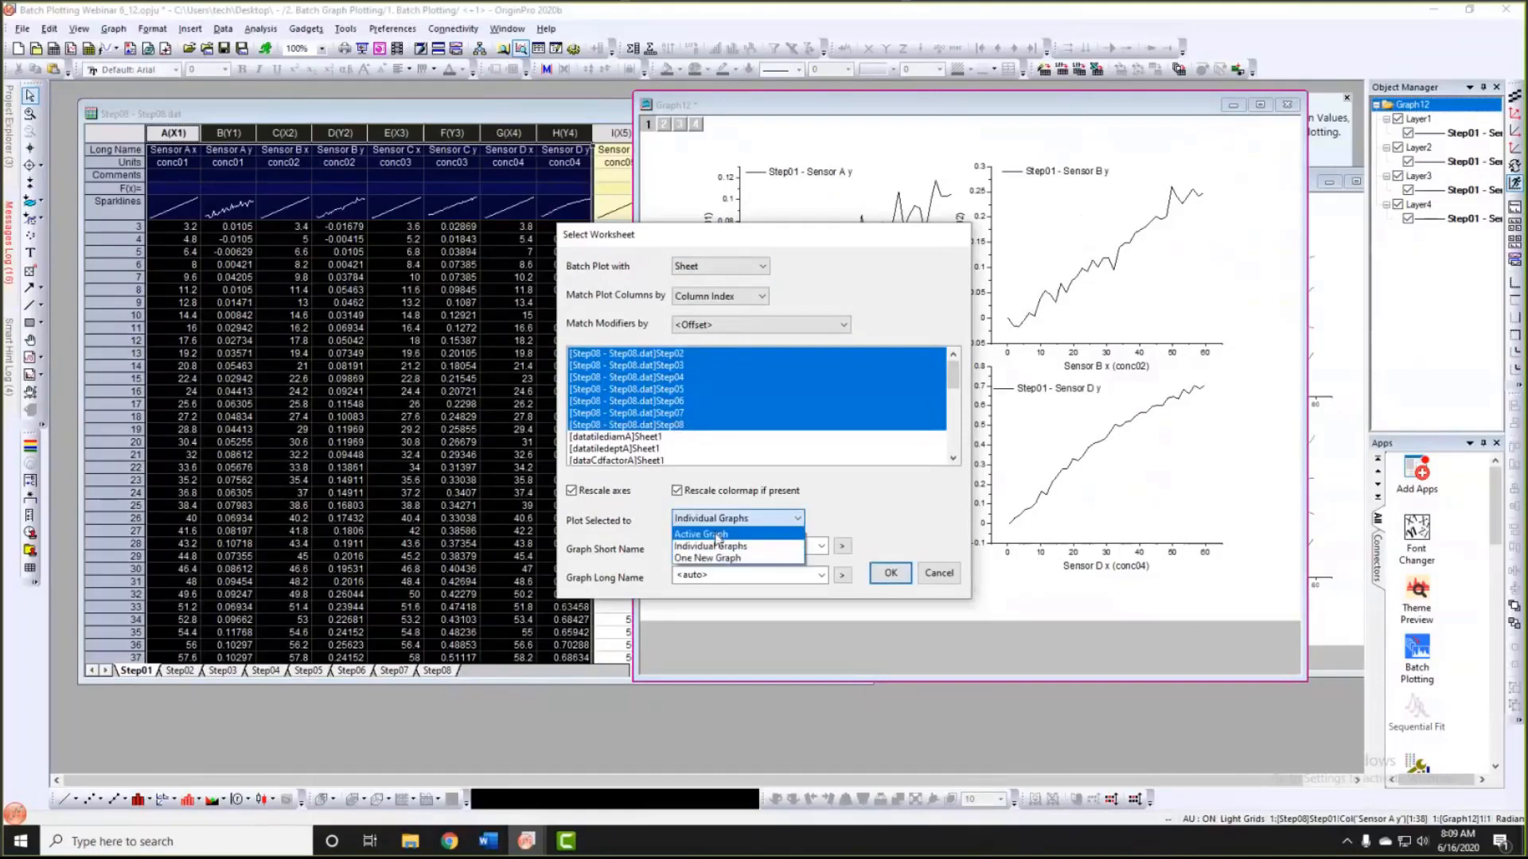
{"action": "left_click", "coordinate": [715, 536]}
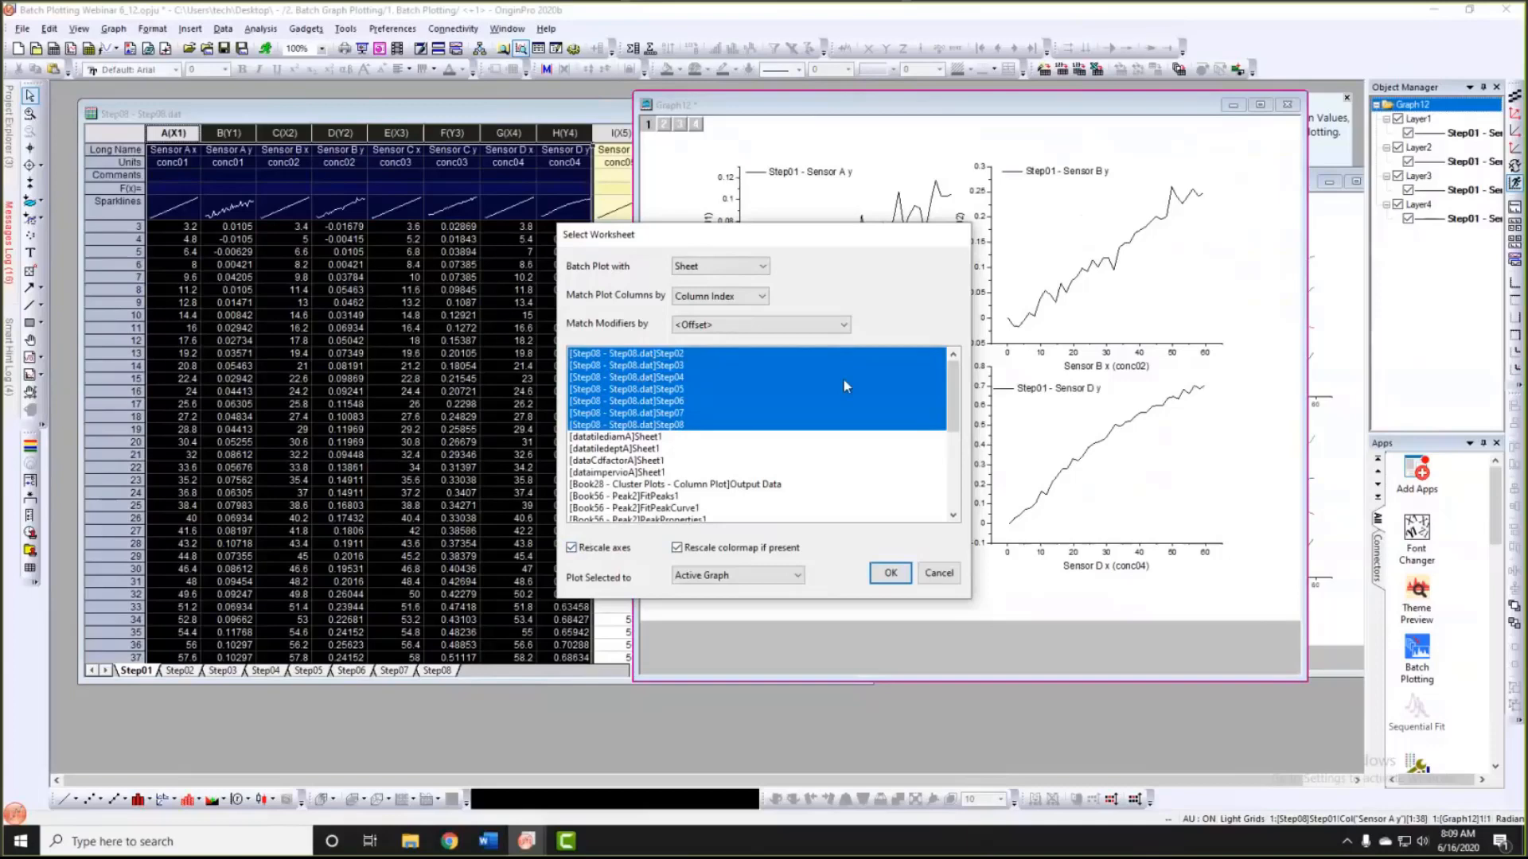
{"action": "left_click", "coordinate": [889, 572]}
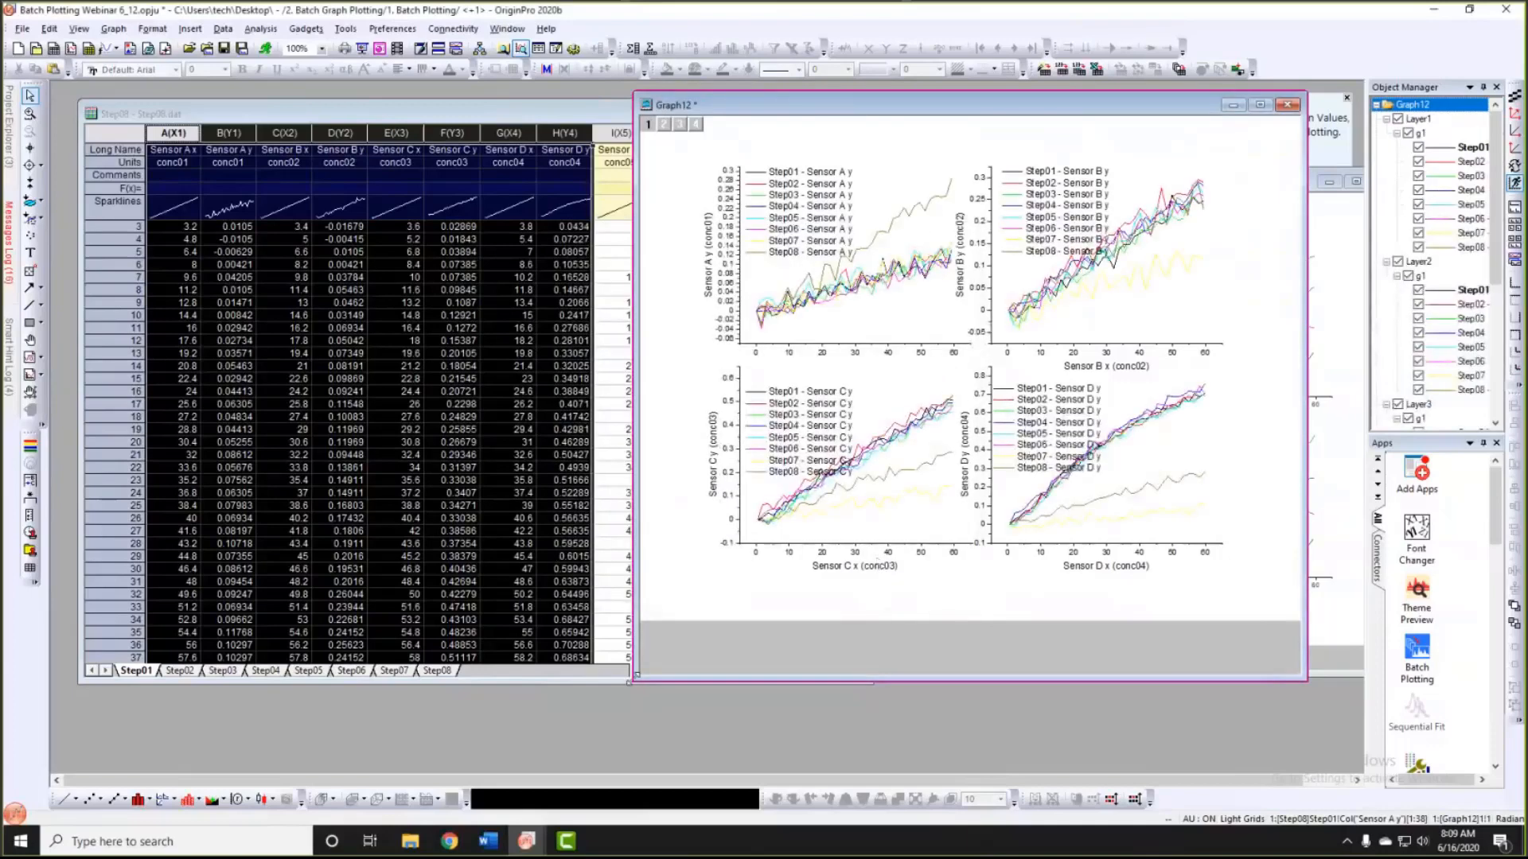
Step: Resize and arrange the two four-panel graph windows side by side for comparison
{"action": "left_click_drag", "start_coordinate": [633, 679], "coordinate": [538, 725]}
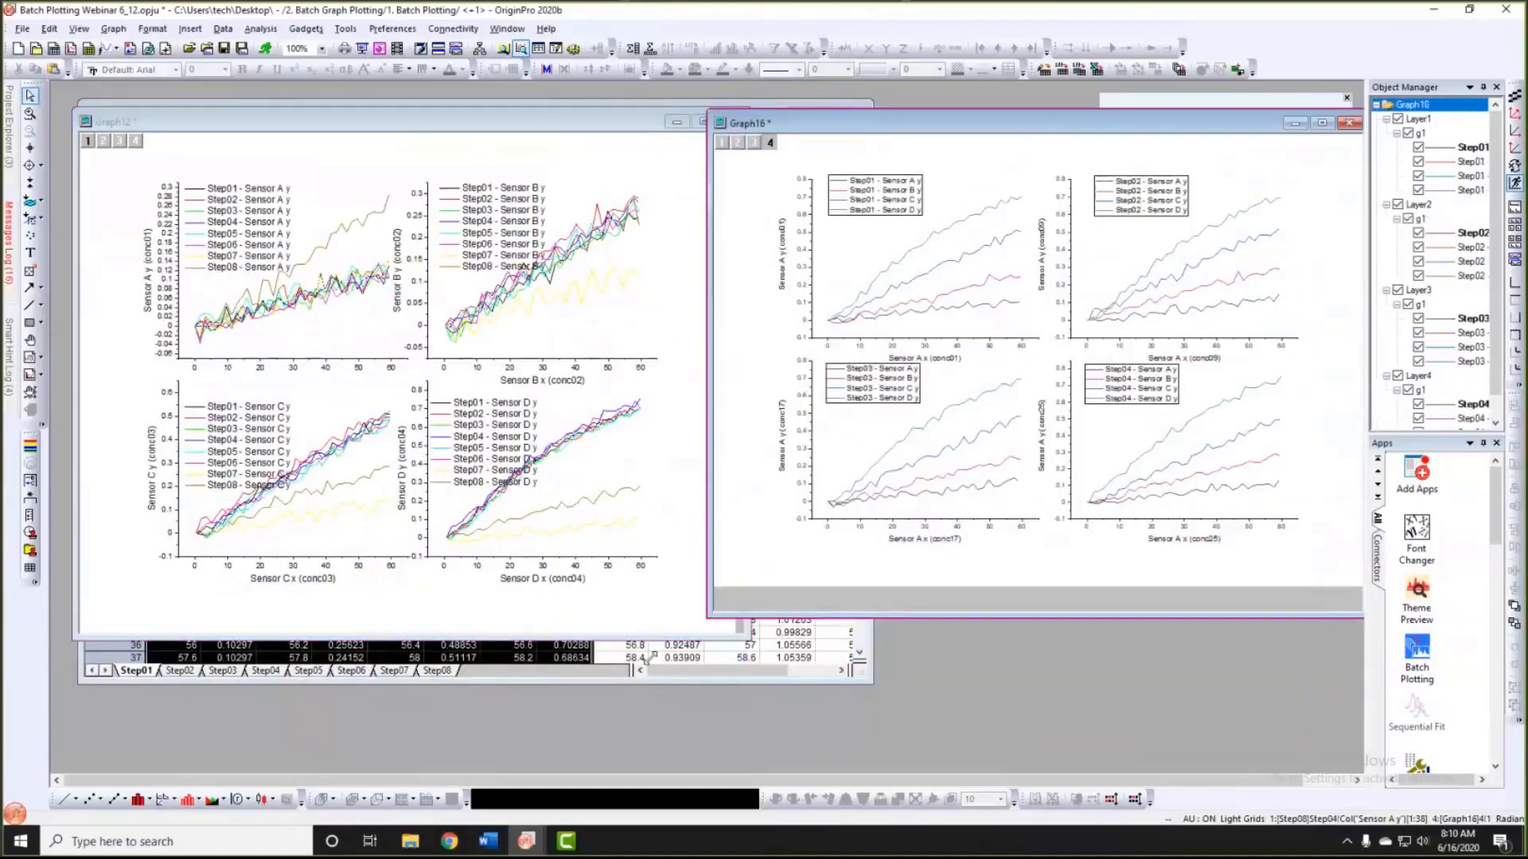
{"action": "left_click_drag", "start_coordinate": [651, 658], "coordinate": [649, 658]}
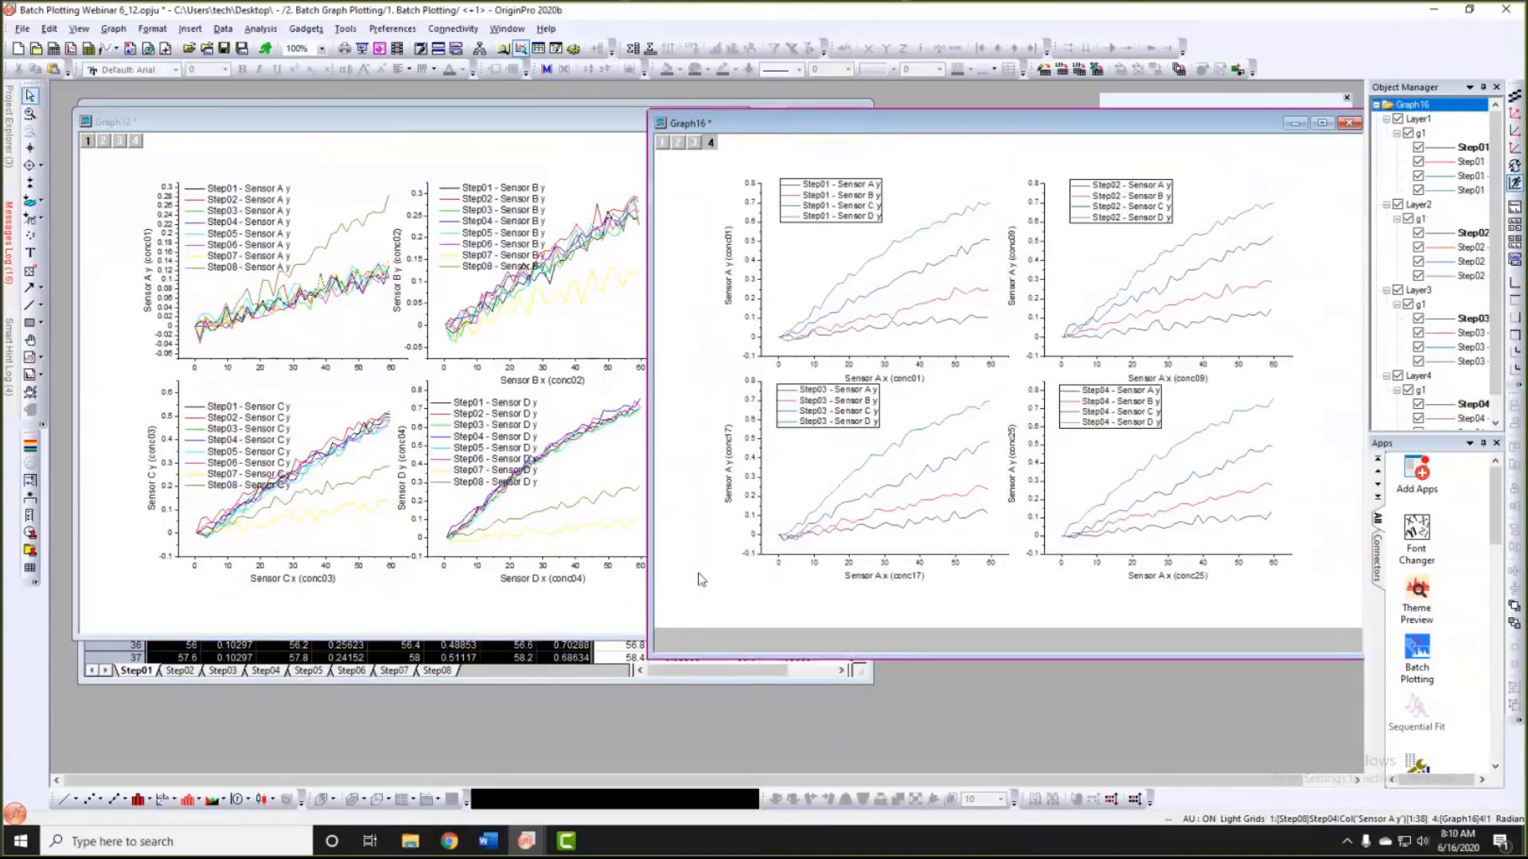
Step: Open the project folder "2. Batch Plotting App" and arrange the automobile2 workbook and Graph5 so both can be seen
{"action": "left_click", "coordinate": [10, 131]}
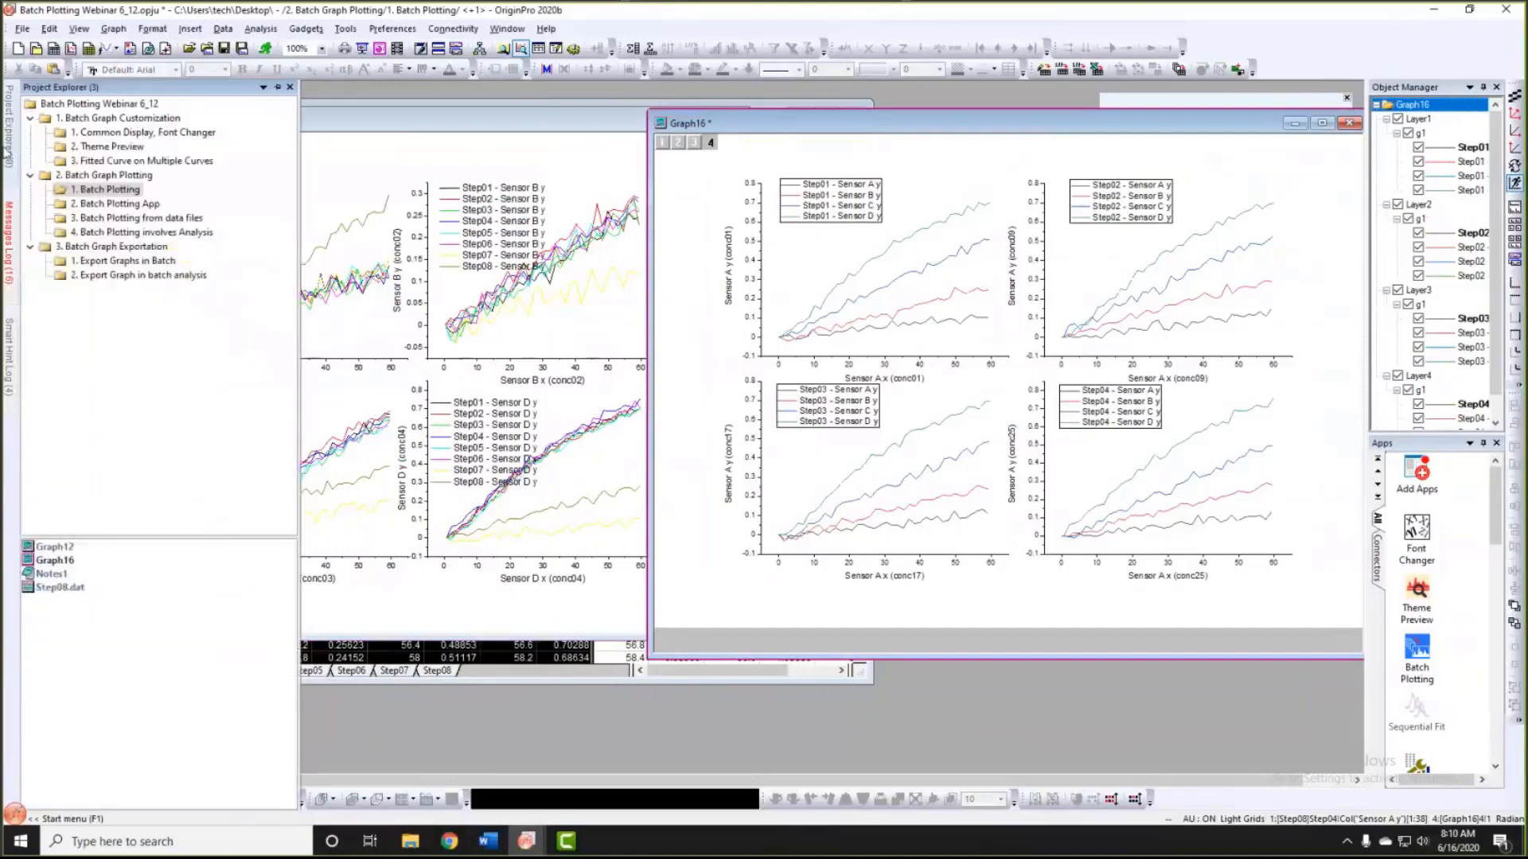
{"action": "left_click", "coordinate": [111, 205]}
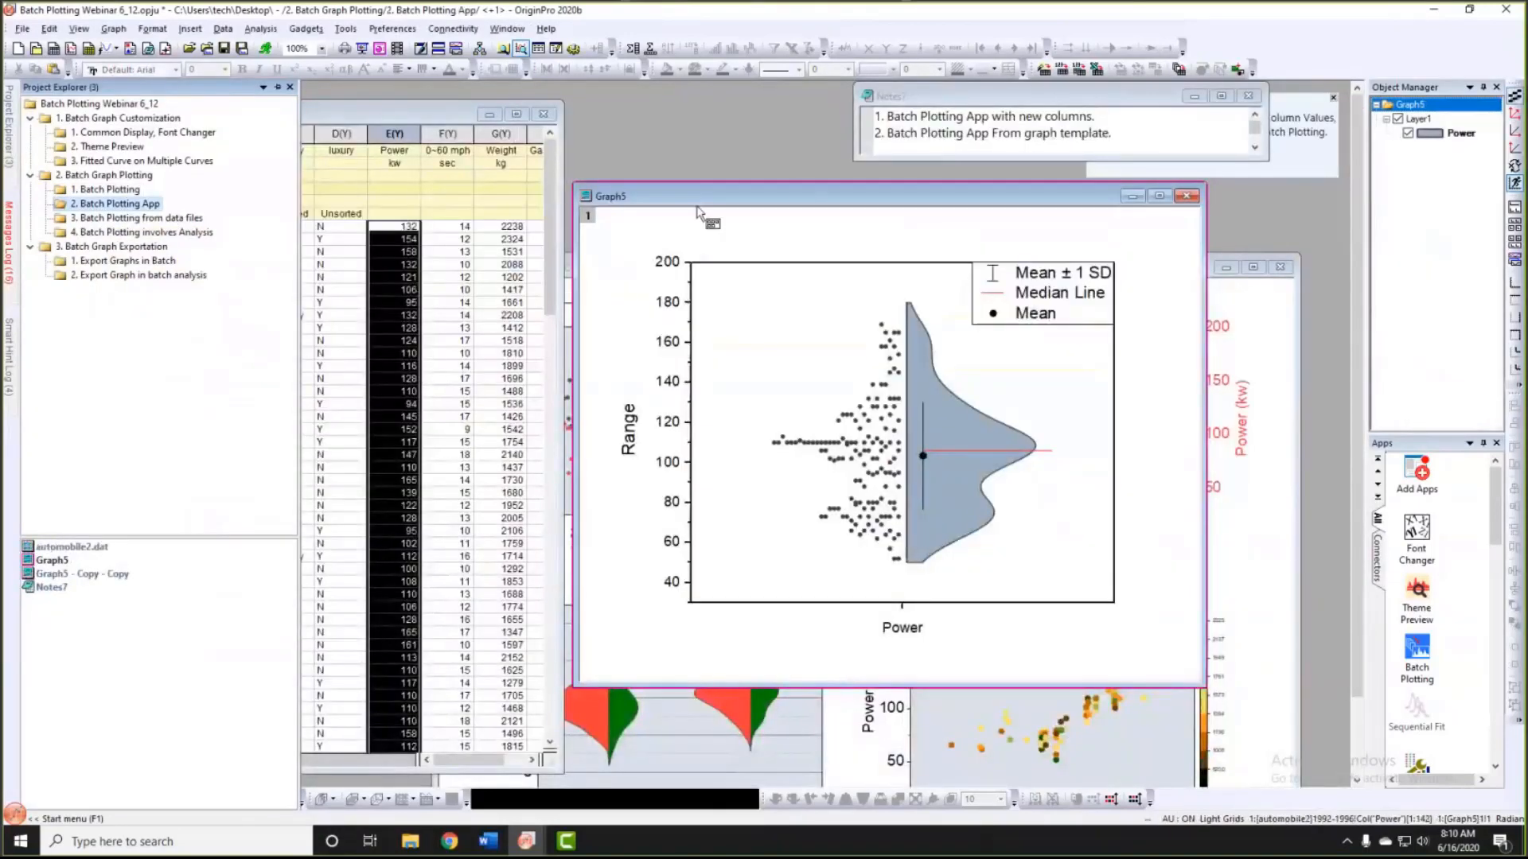
{"action": "left_click_drag", "start_coordinate": [800, 191], "coordinate": [899, 174]}
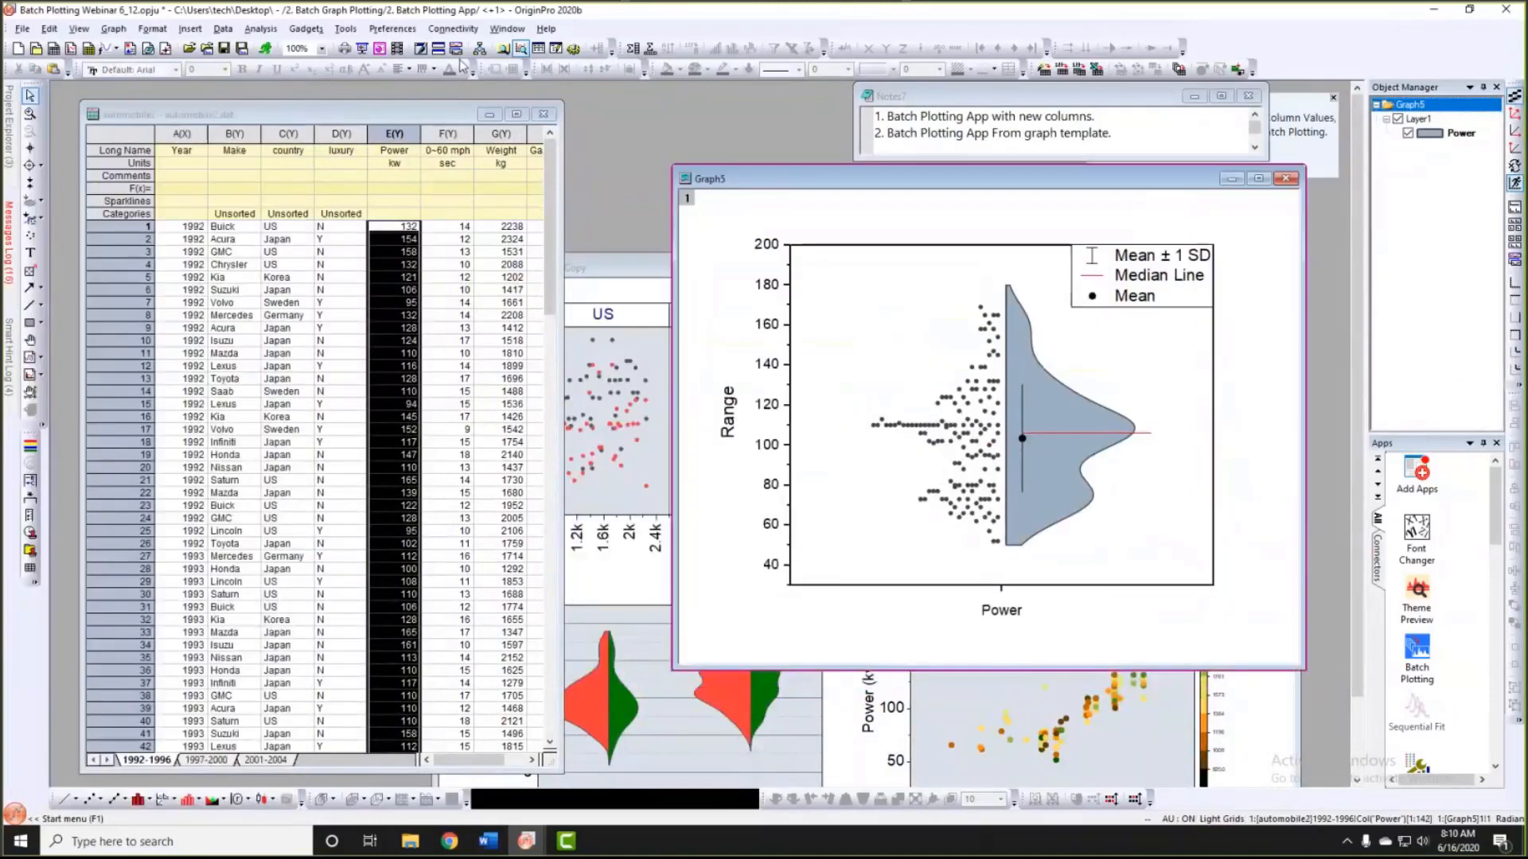
{"action": "left_click", "coordinate": [430, 107]}
{"action": "left_click_drag", "start_coordinate": [327, 110], "coordinate": [342, 99]}
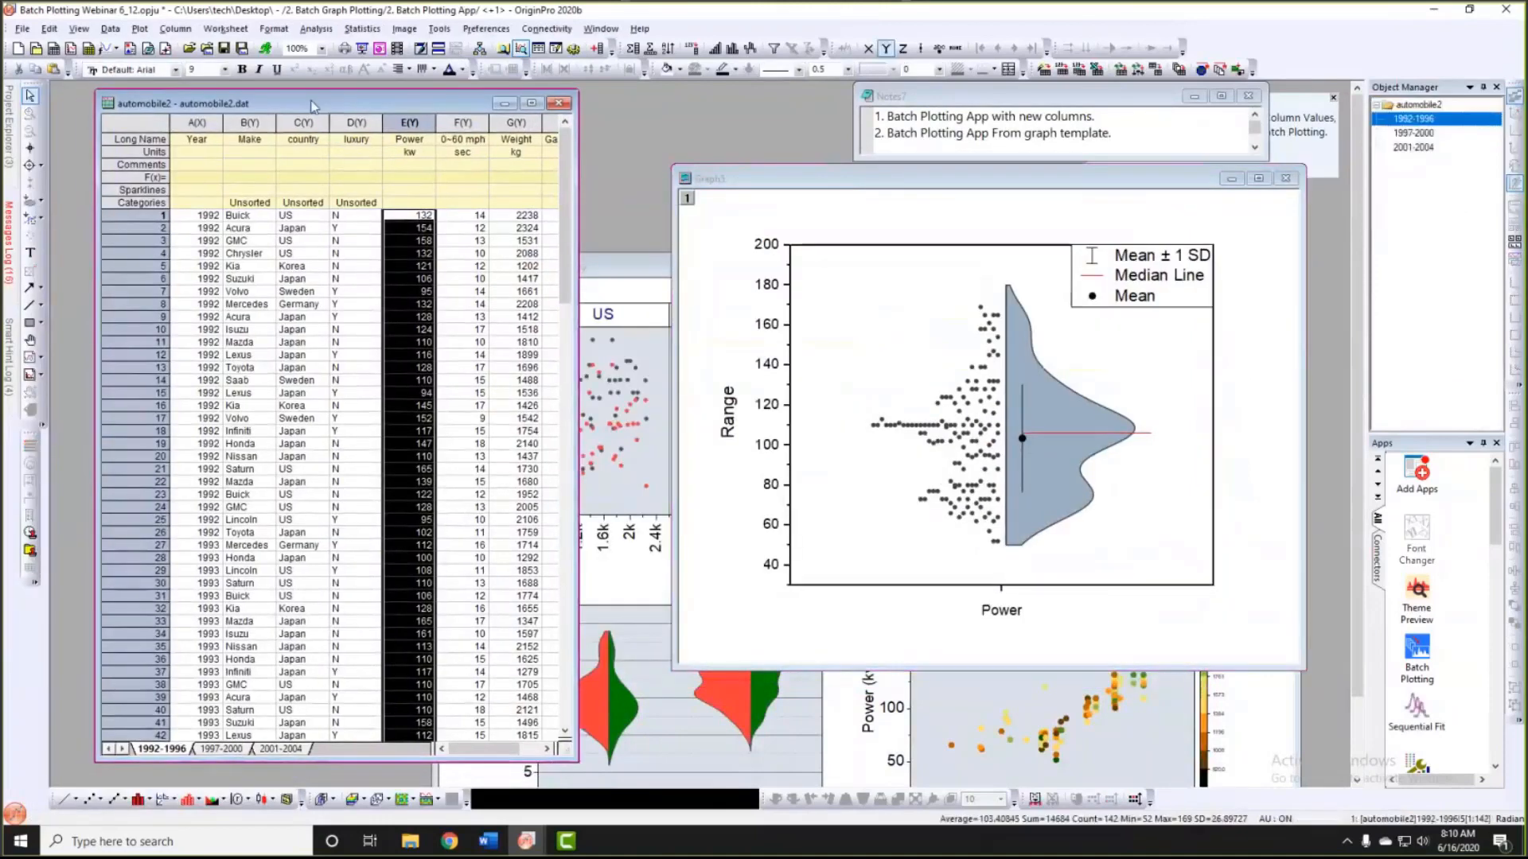
{"action": "left_click_drag", "start_coordinate": [577, 234], "coordinate": [627, 236]}
{"action": "left_click", "coordinate": [736, 175]}
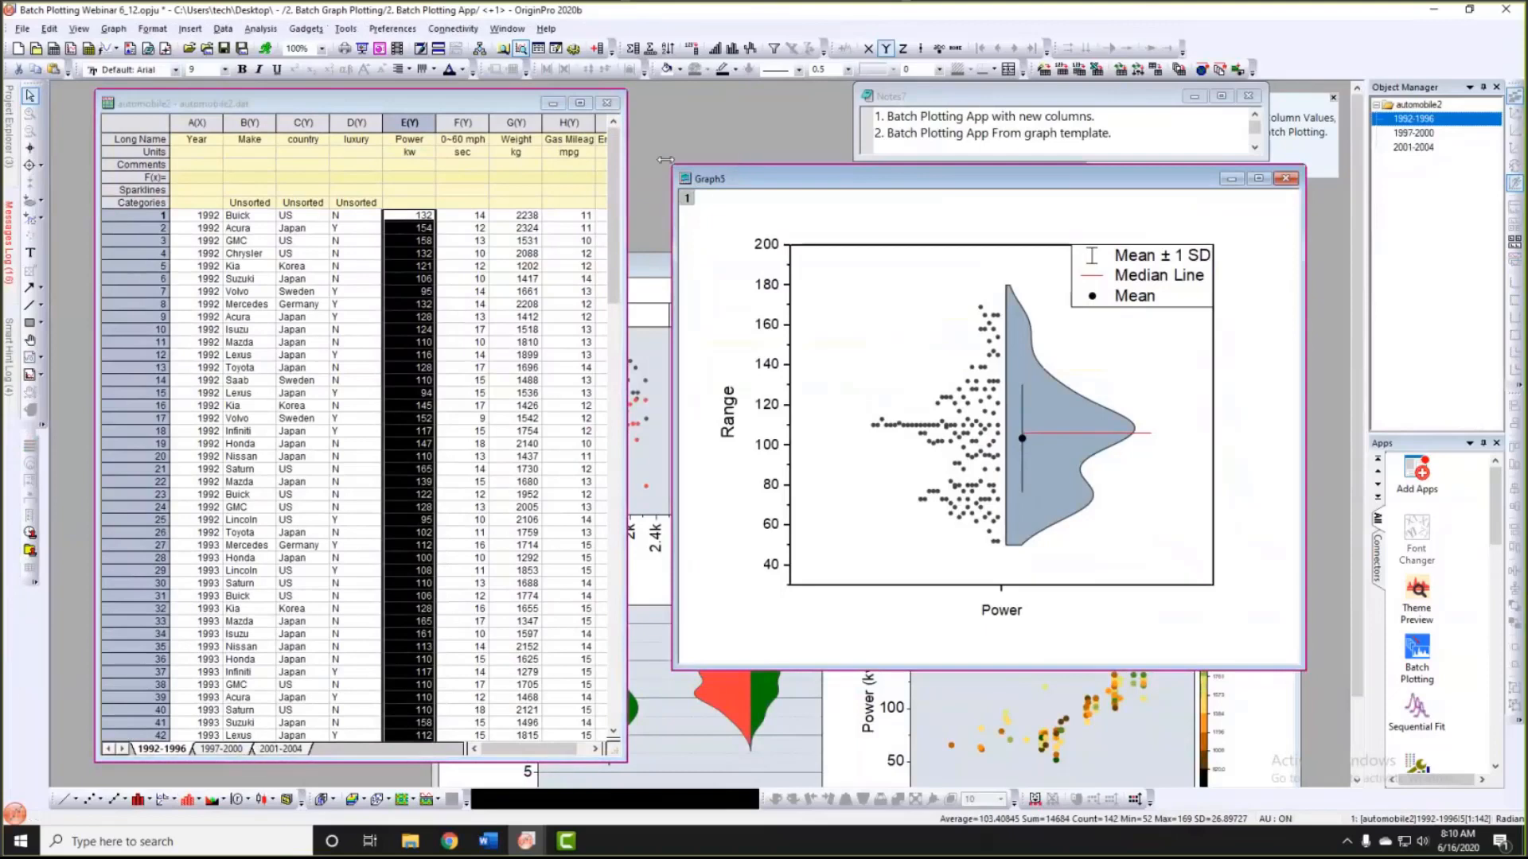
{"action": "left_click_drag", "start_coordinate": [736, 176], "coordinate": [731, 144]}
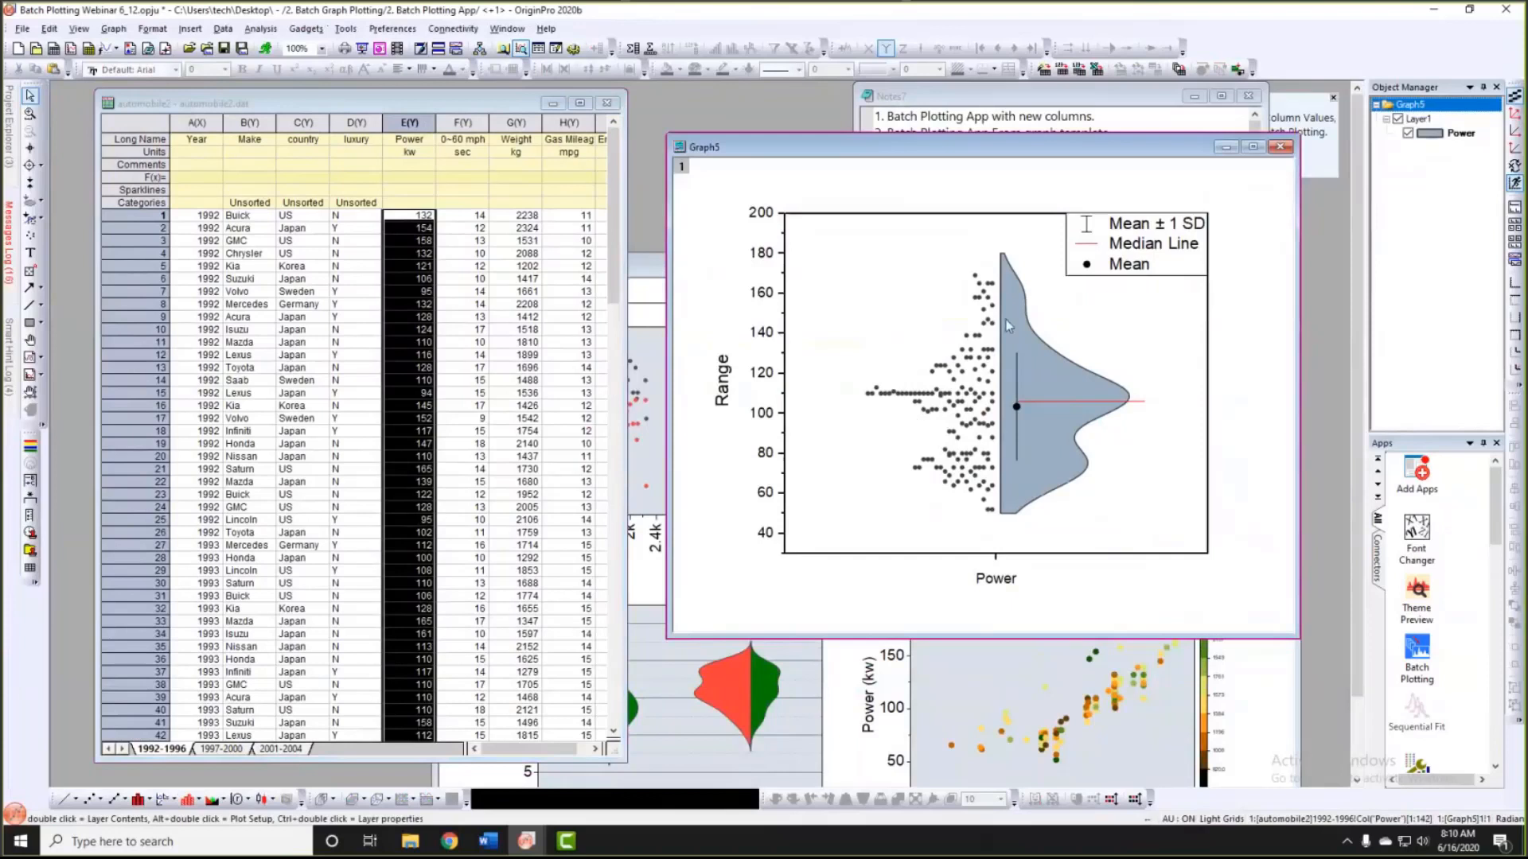
{"action": "left_click", "coordinate": [1009, 320]}
{"action": "left_click", "coordinate": [1026, 374]}
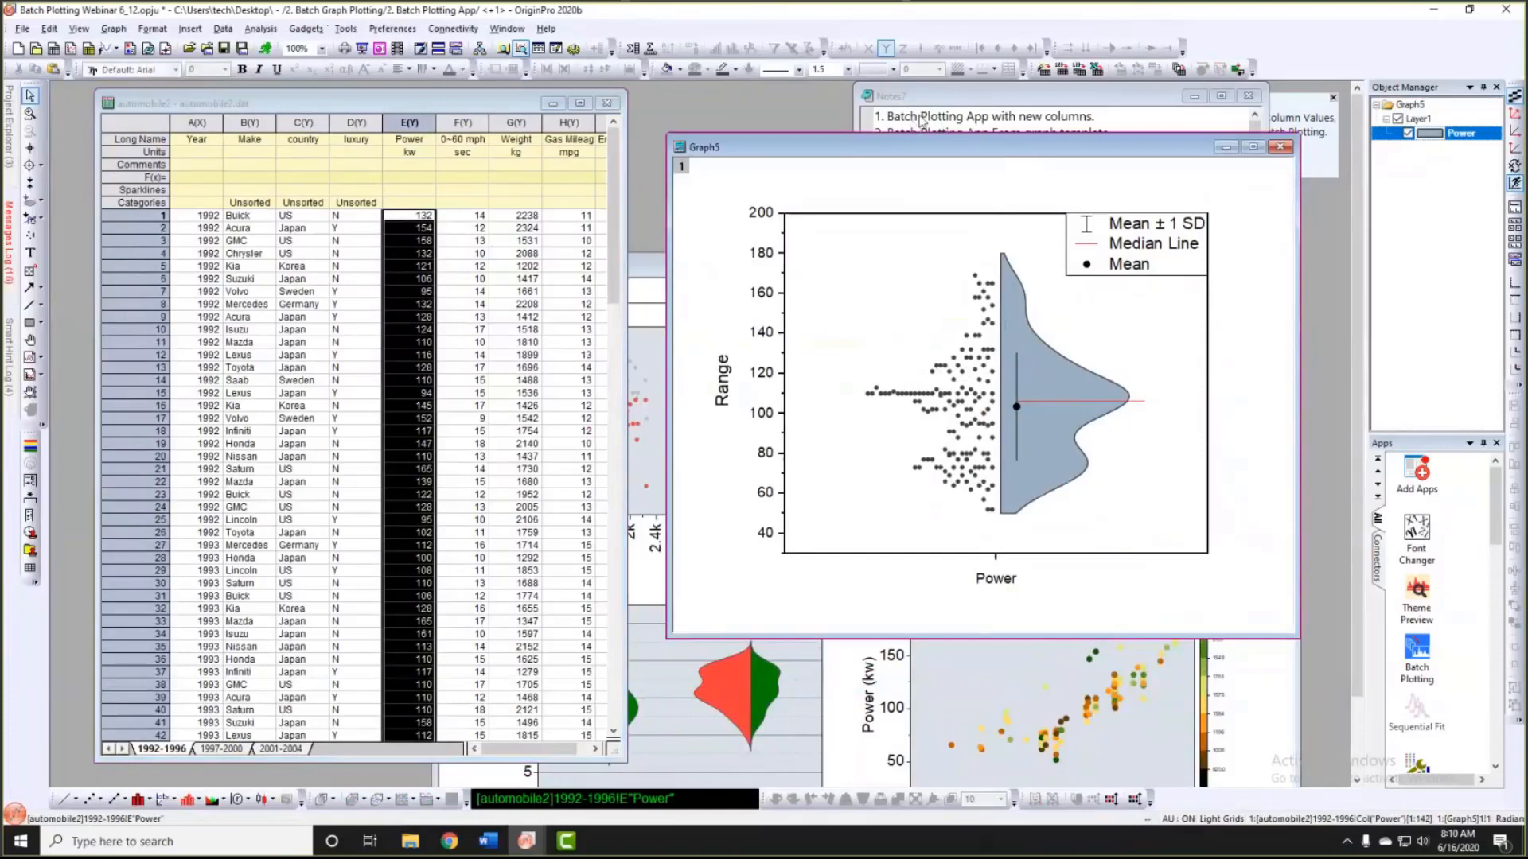
{"action": "left_click_drag", "start_coordinate": [1009, 149], "coordinate": [920, 112]}
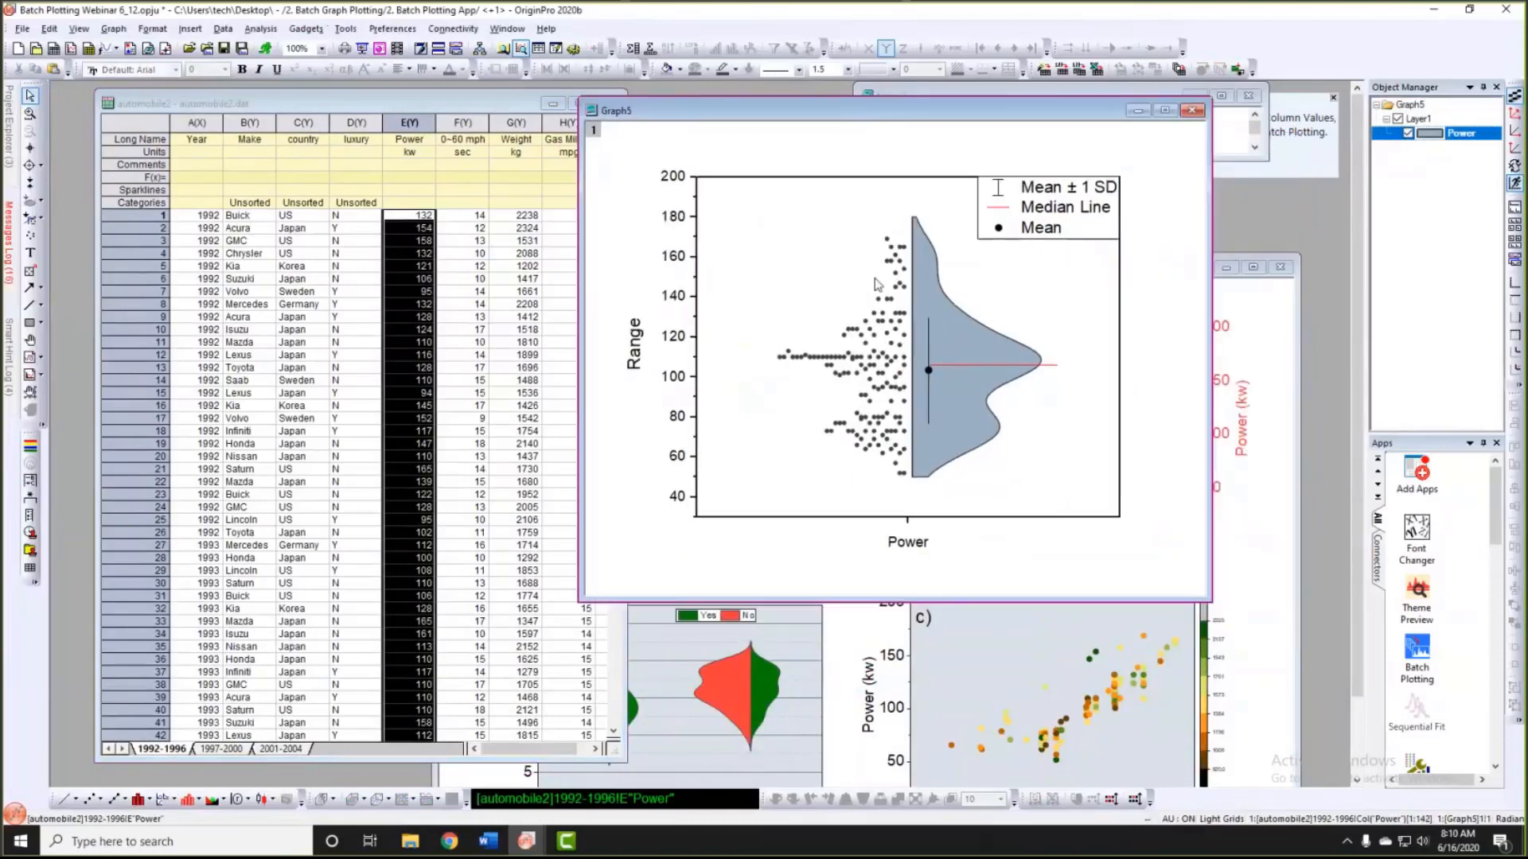
Step: Widen the apps gallery and launch the Batch Plotting app for Graph5, placing its dialog clear of the gallery
{"action": "right_click", "coordinate": [678, 116]}
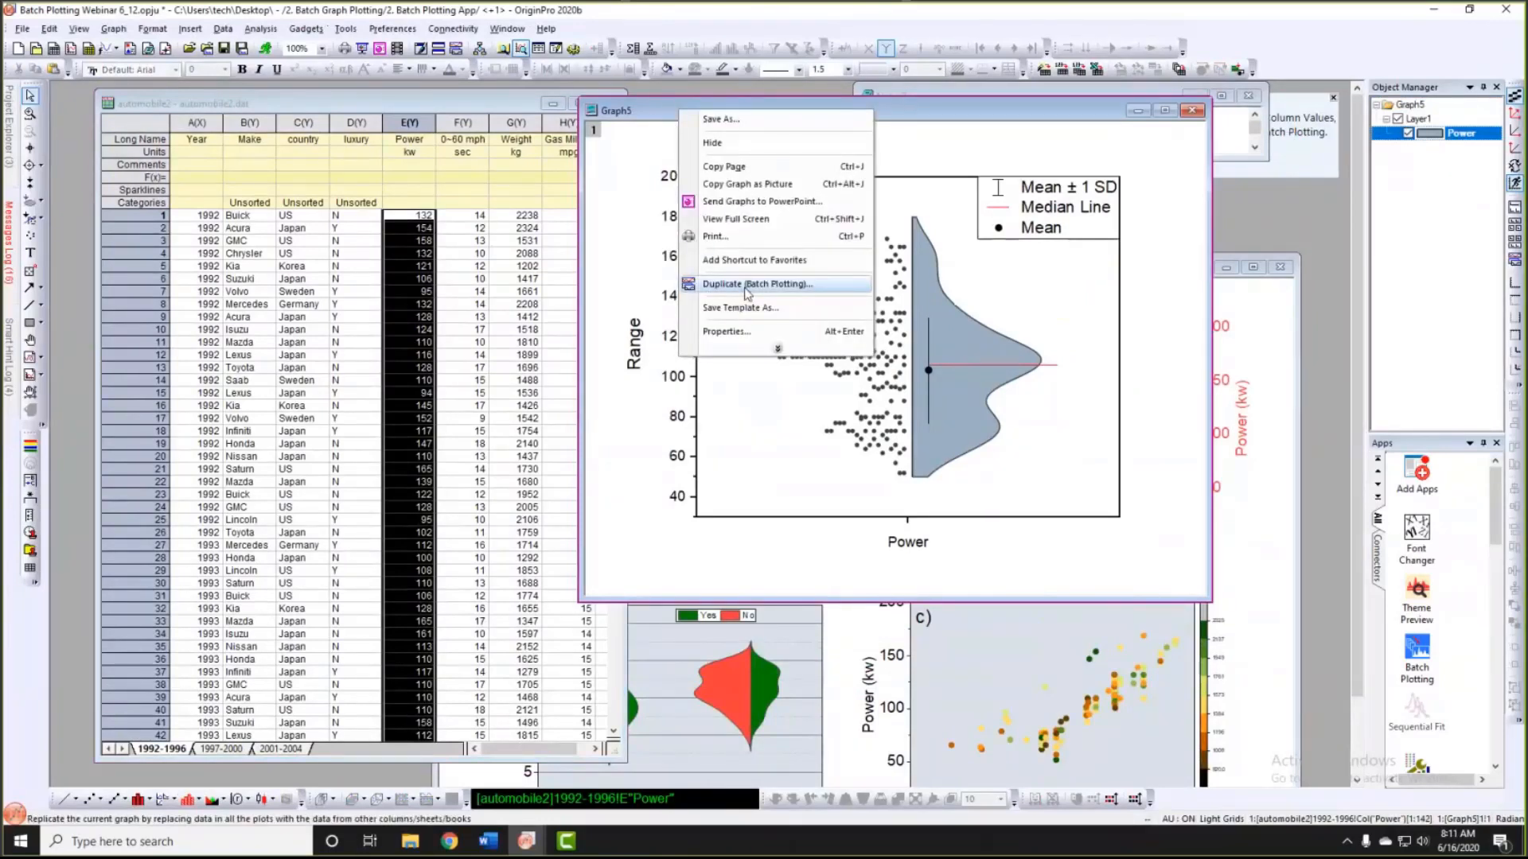
{"action": "left_click", "coordinate": [636, 277]}
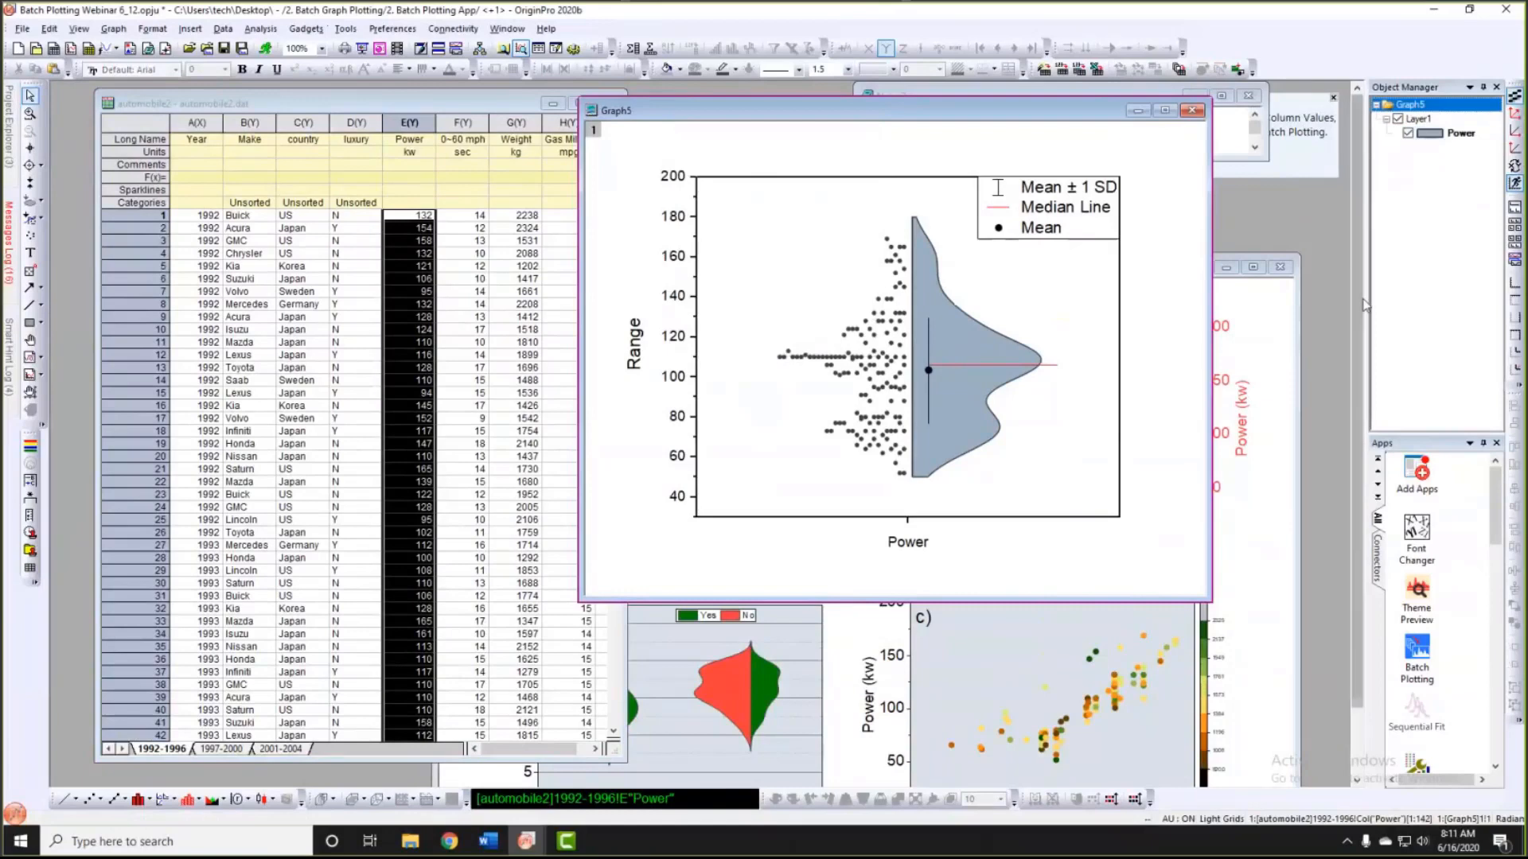
{"action": "left_click_drag", "start_coordinate": [1220, 310], "coordinate": [1167, 311]}
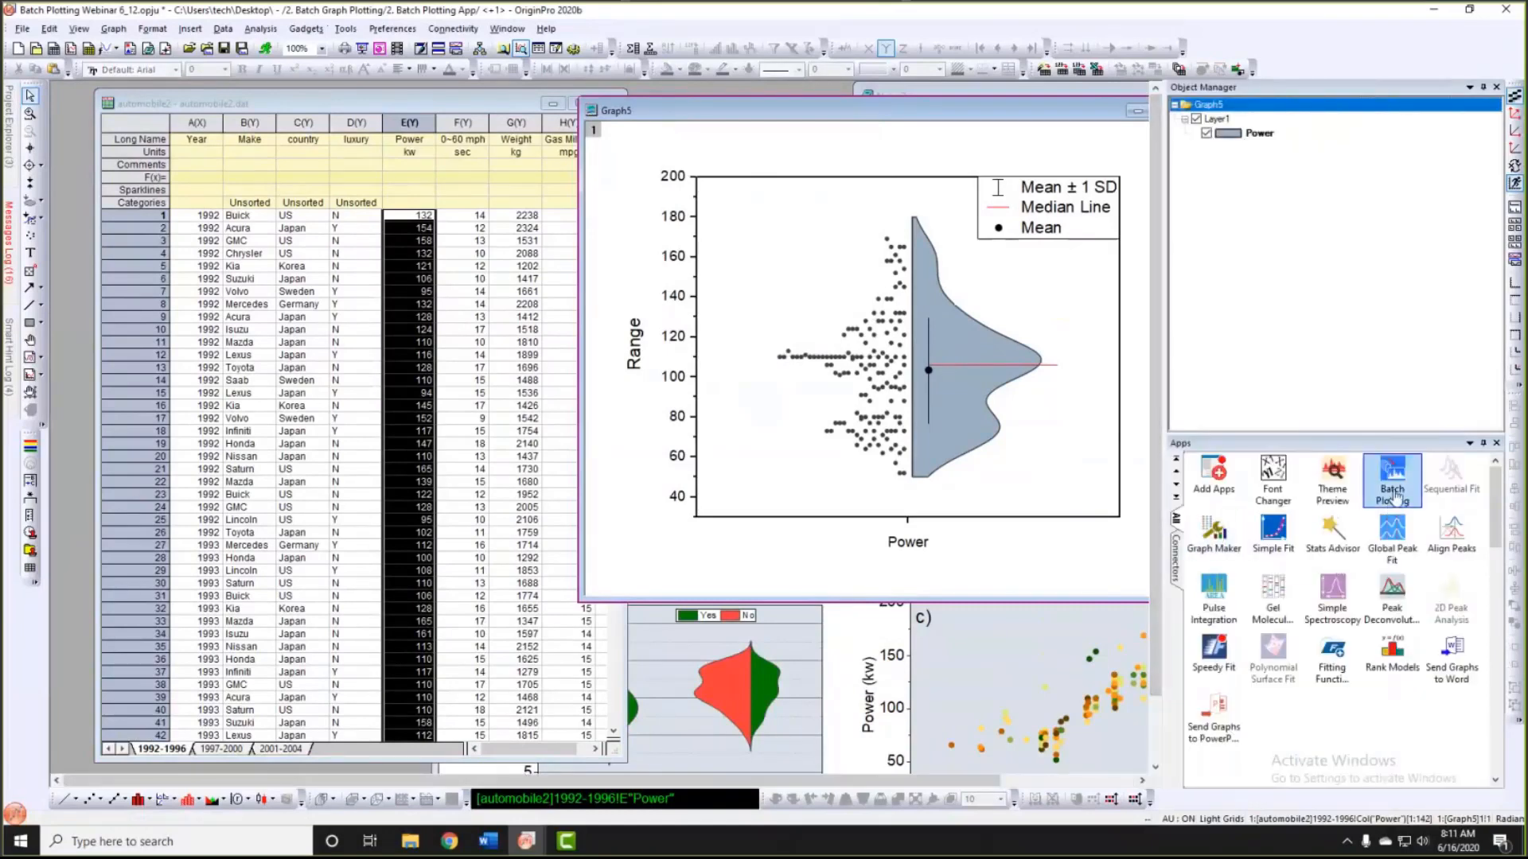
{"action": "left_click", "coordinate": [1393, 493]}
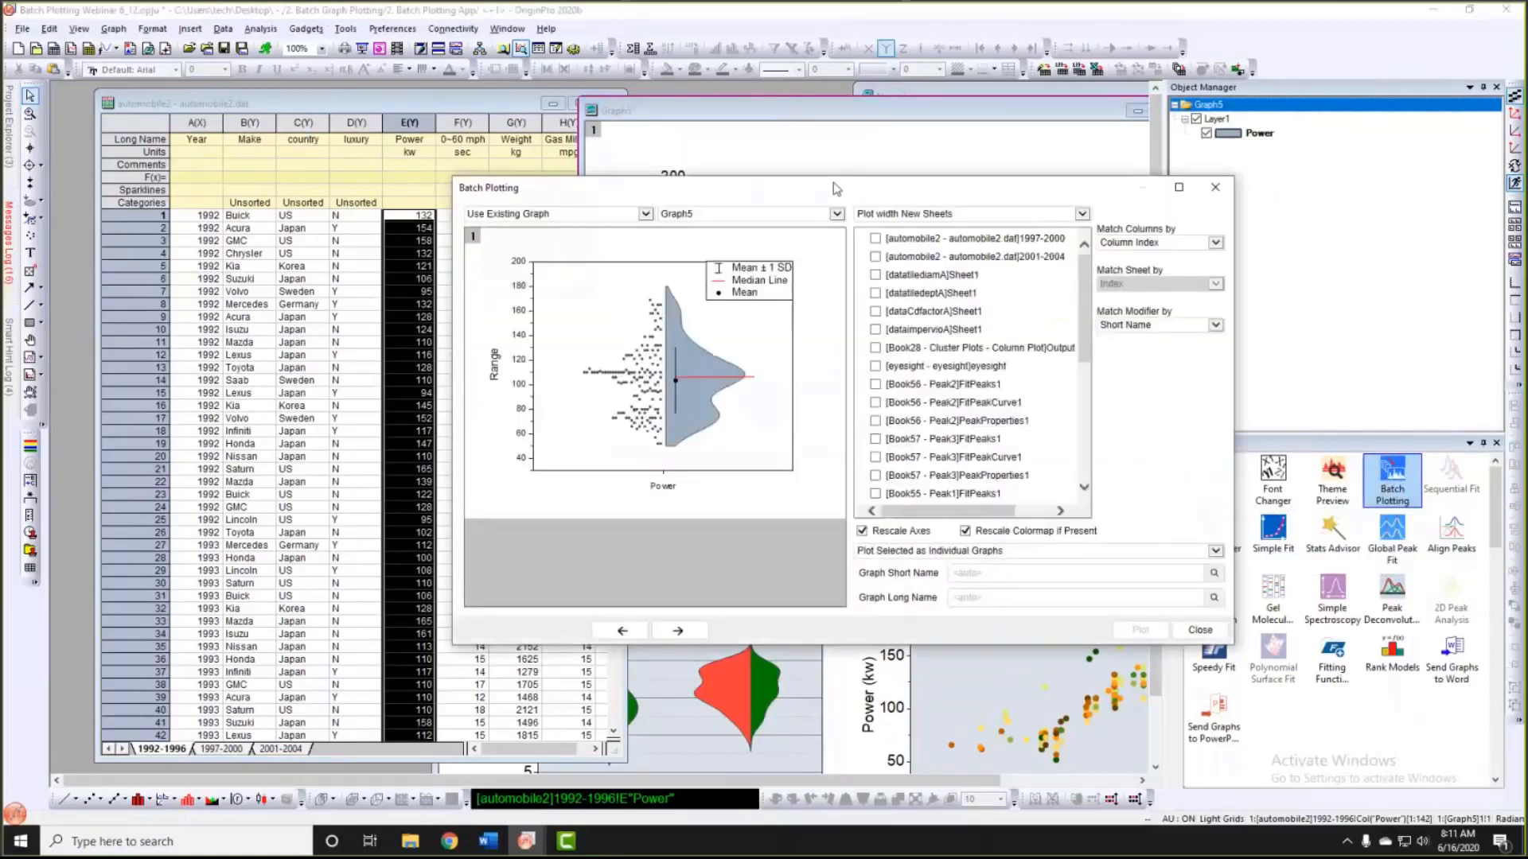
{"action": "left_click_drag", "start_coordinate": [685, 187], "coordinate": [515, 163]}
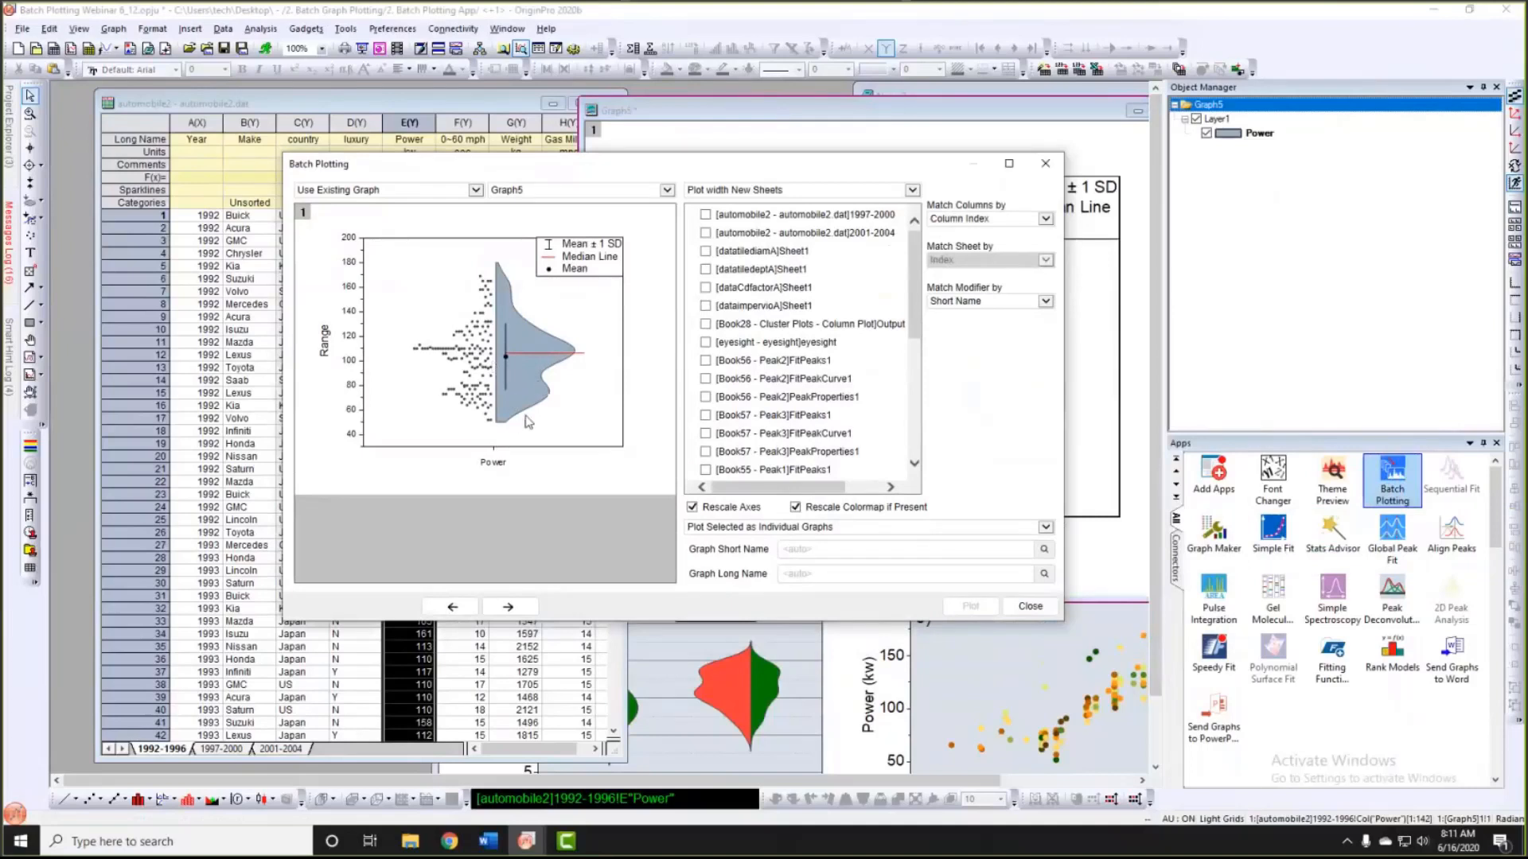
Step: Keep Use Existing Graph as the source and set the batch plotting mode to plot with new columns
{"action": "left_click", "coordinate": [404, 192]}
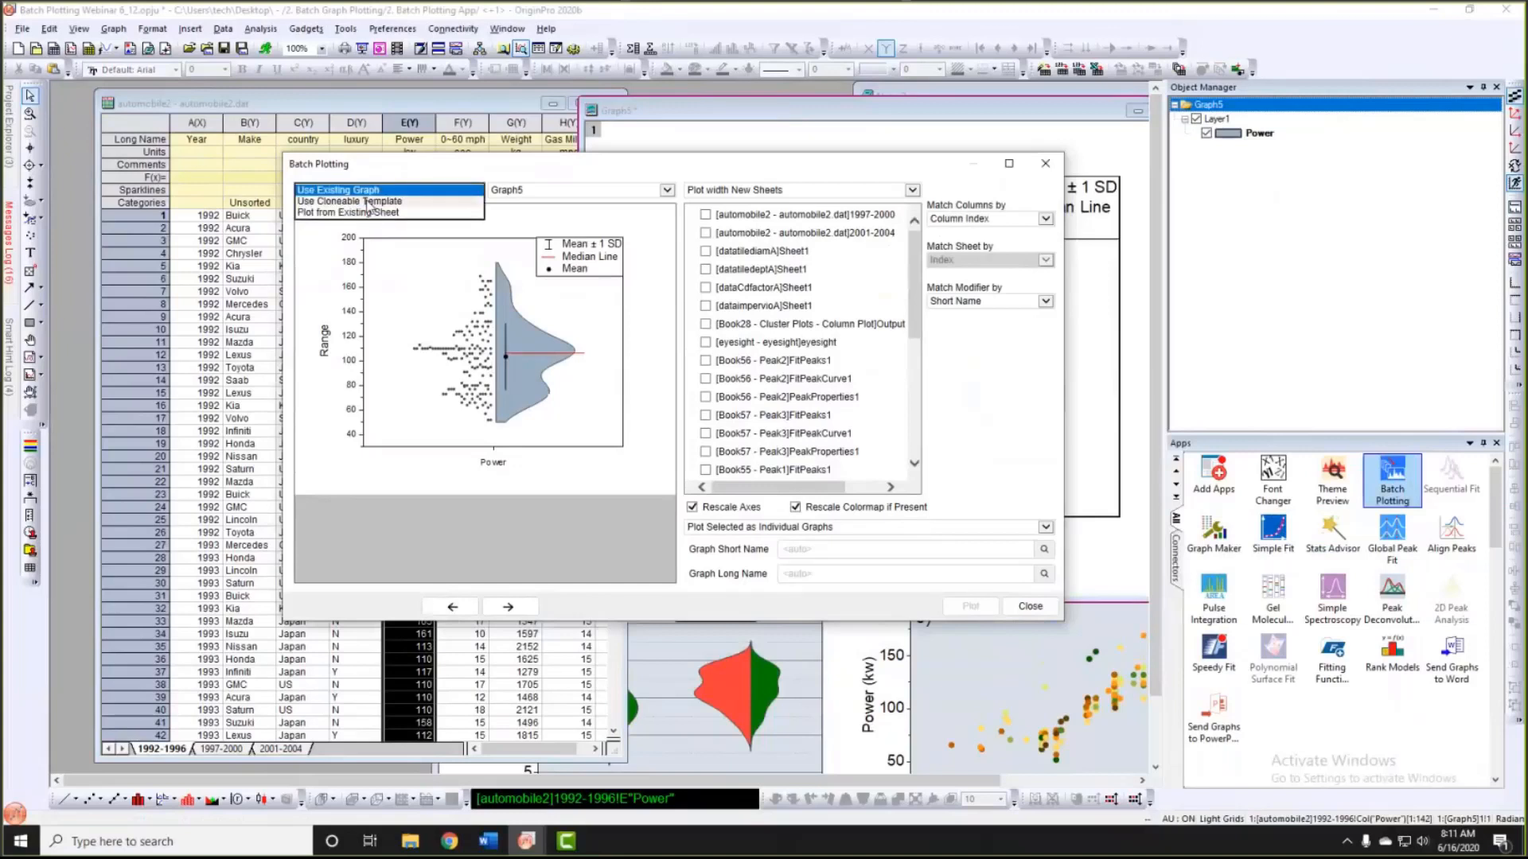
{"action": "left_click", "coordinate": [409, 172]}
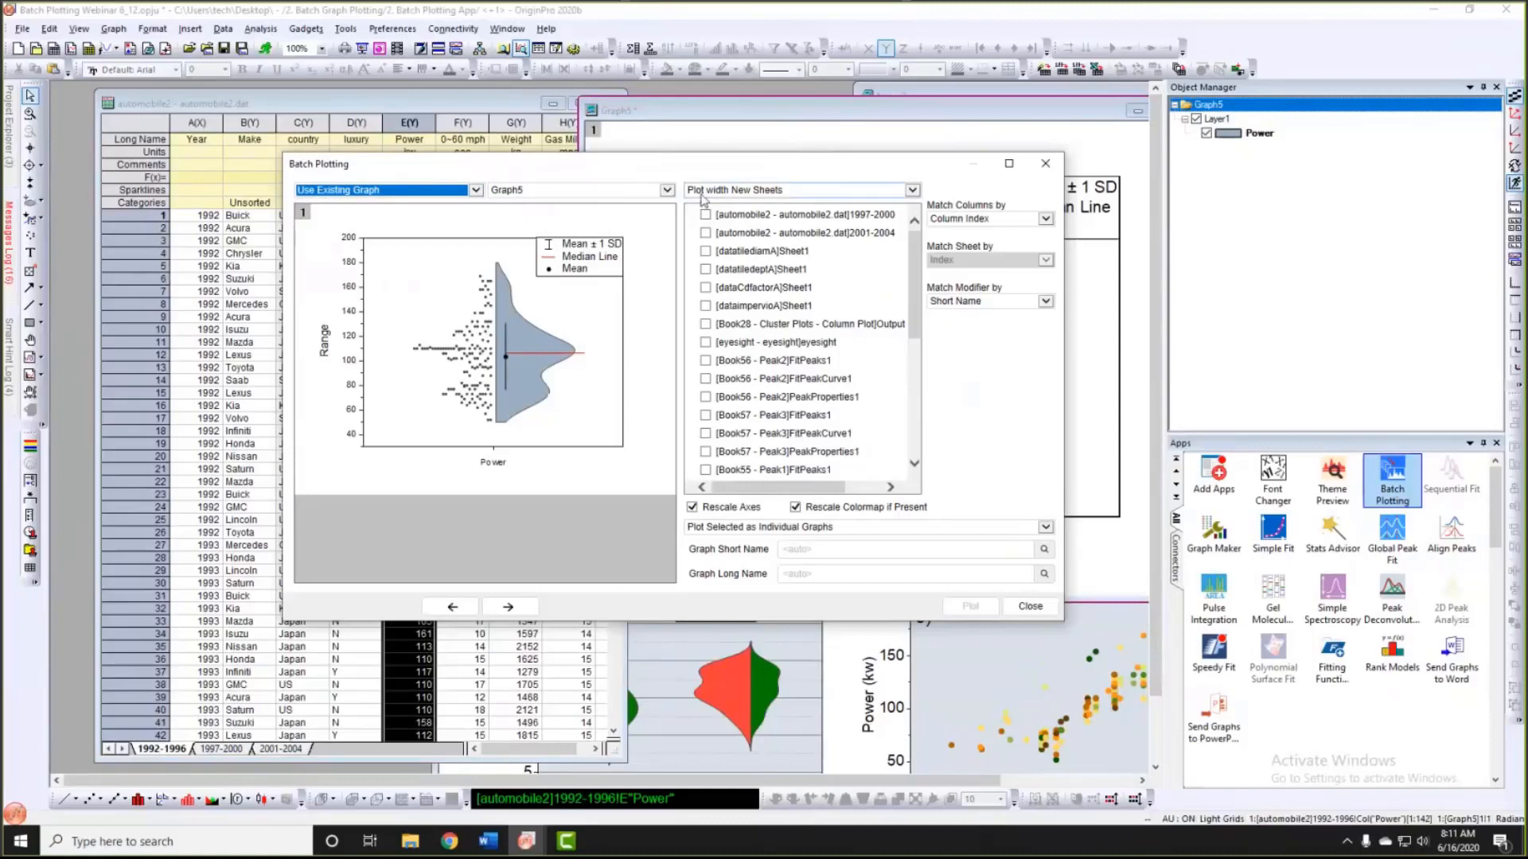
{"action": "left_click", "coordinate": [860, 191]}
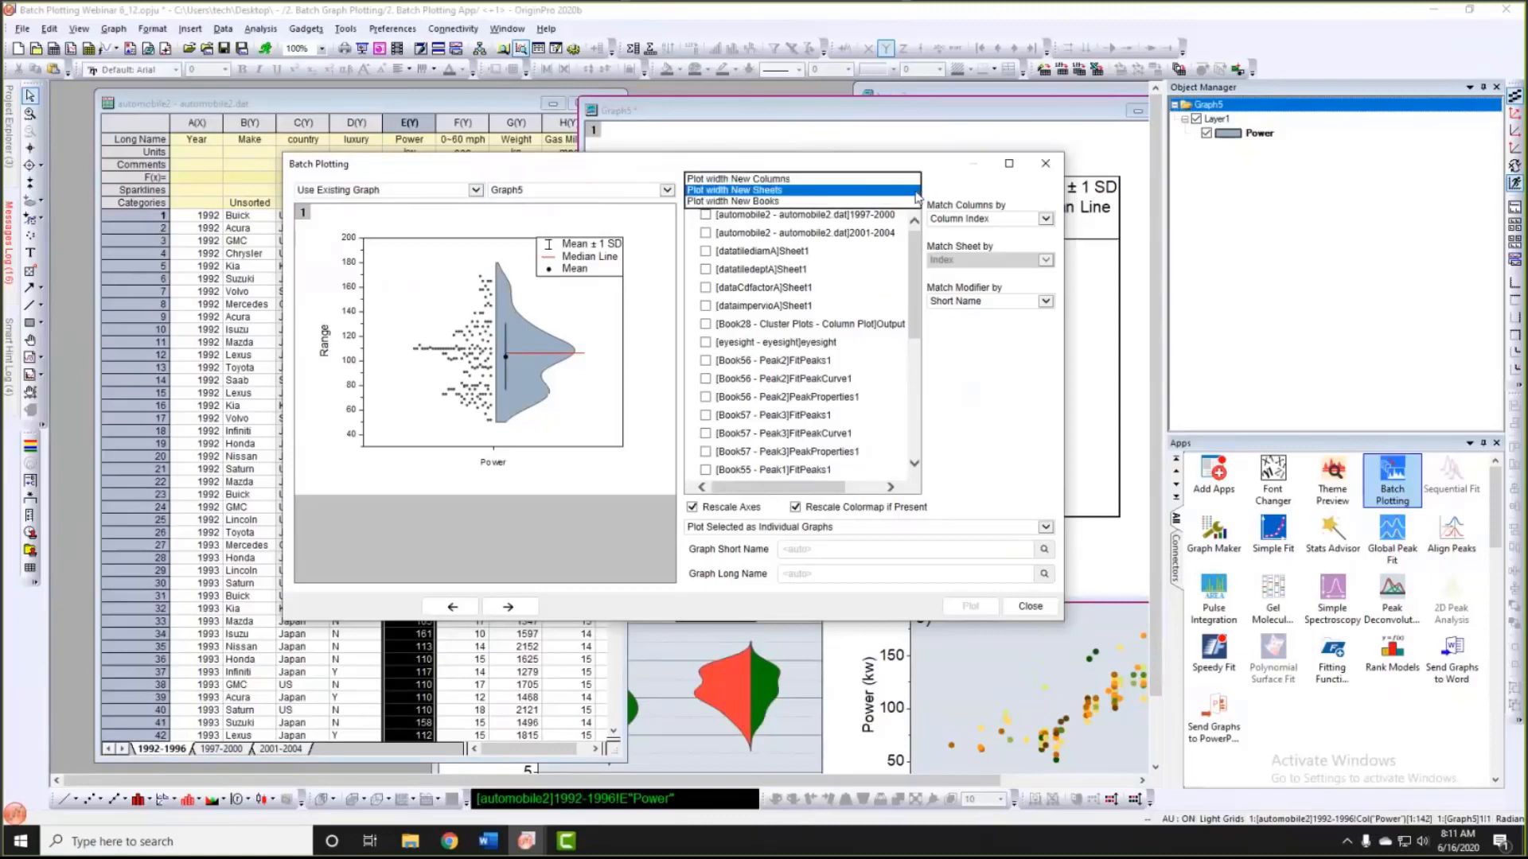
{"action": "left_click", "coordinate": [841, 180]}
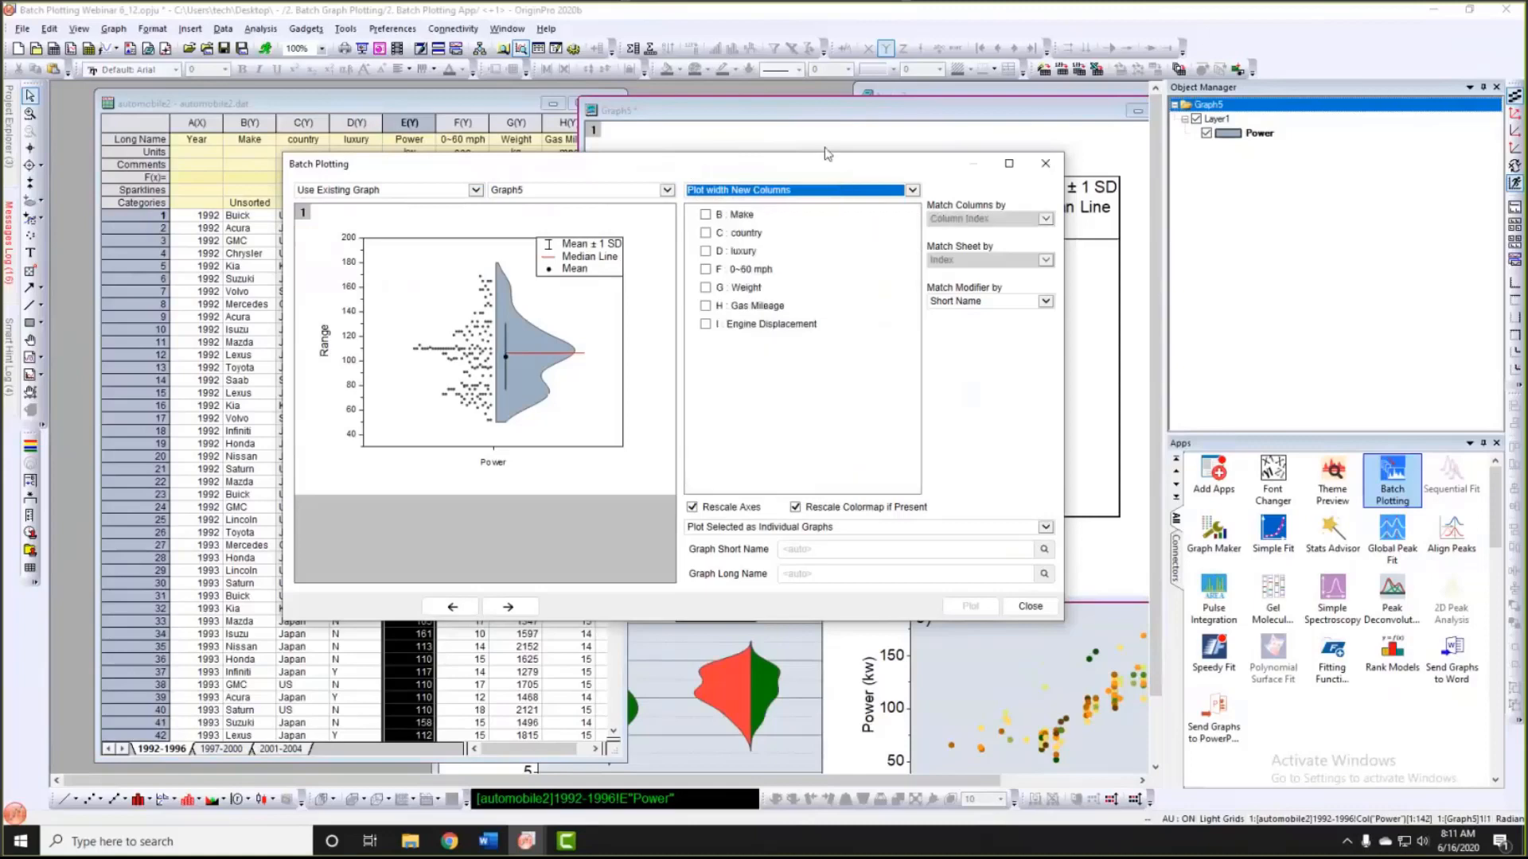
{"action": "left_click_drag", "start_coordinate": [796, 171], "coordinate": [1119, 199]}
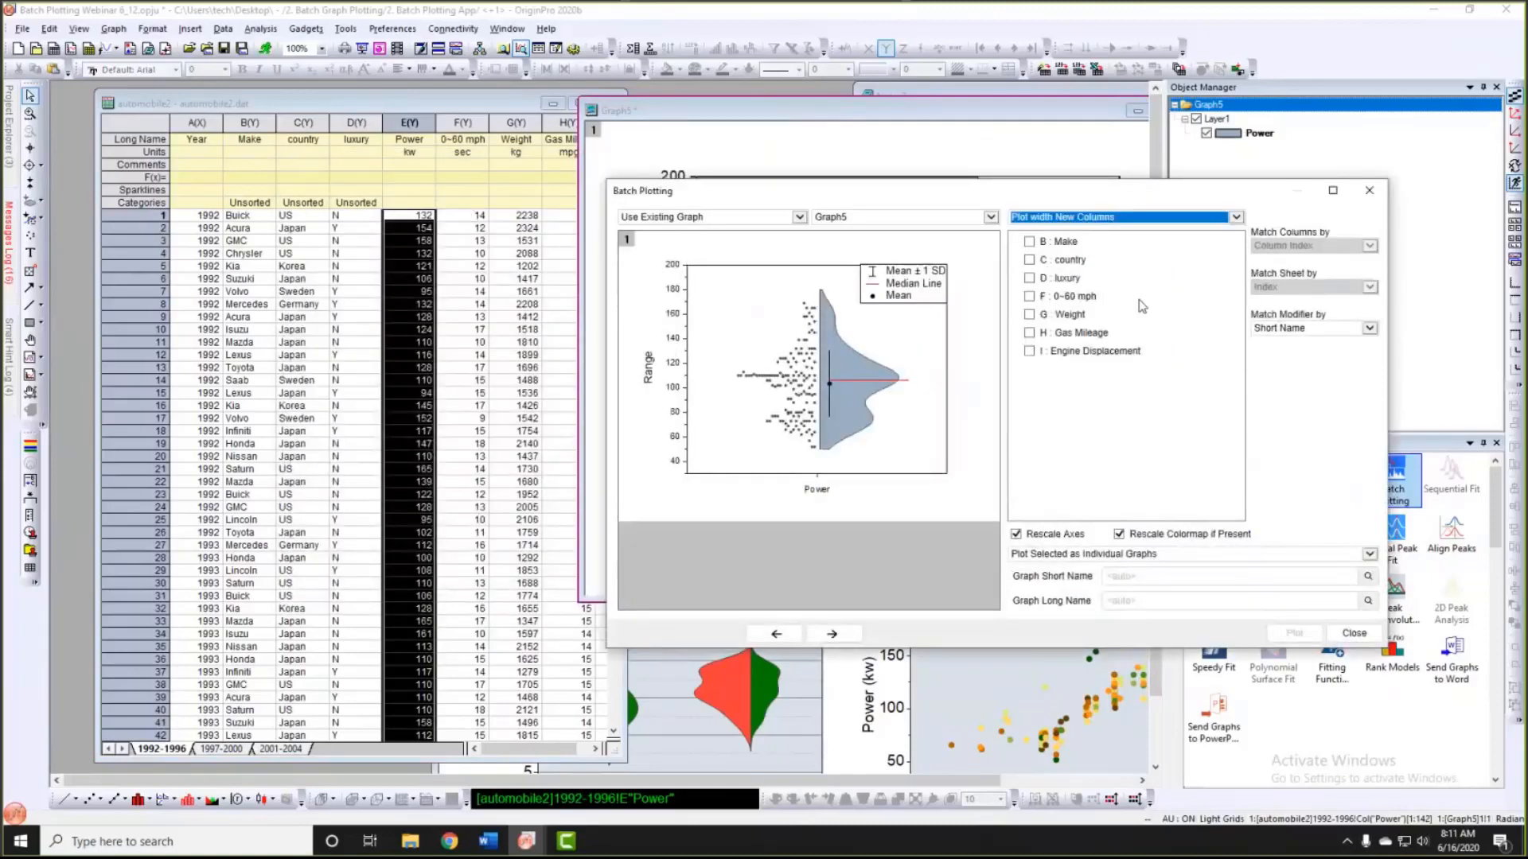
Step: Preview the half-violin graph with each candidate column, from country and luxury through Engine Displacement and back to Weight
{"action": "left_click", "coordinate": [1068, 264]}
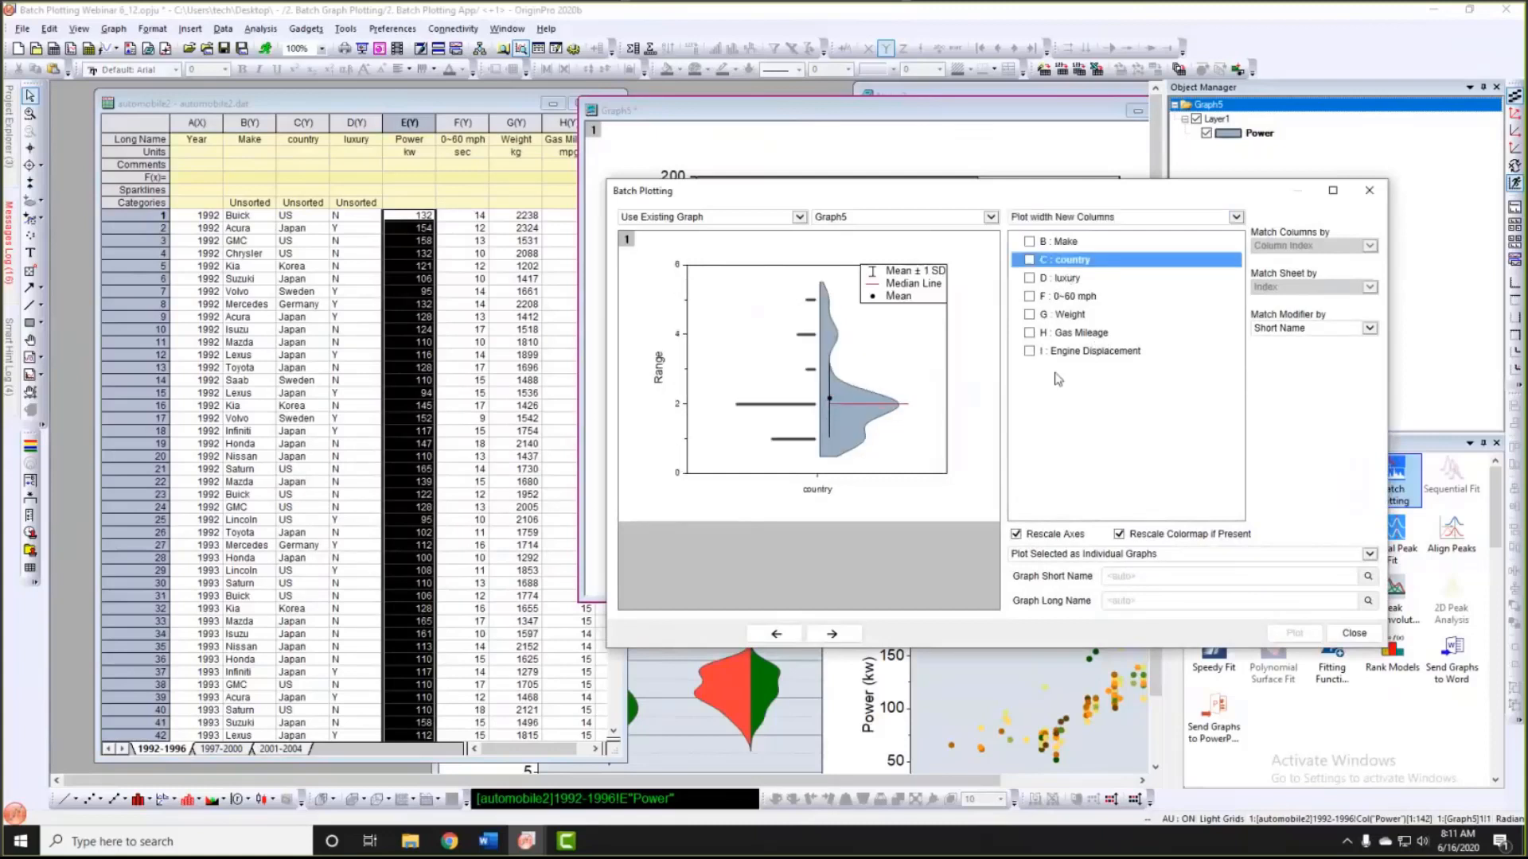
{"action": "left_click", "coordinate": [1068, 280]}
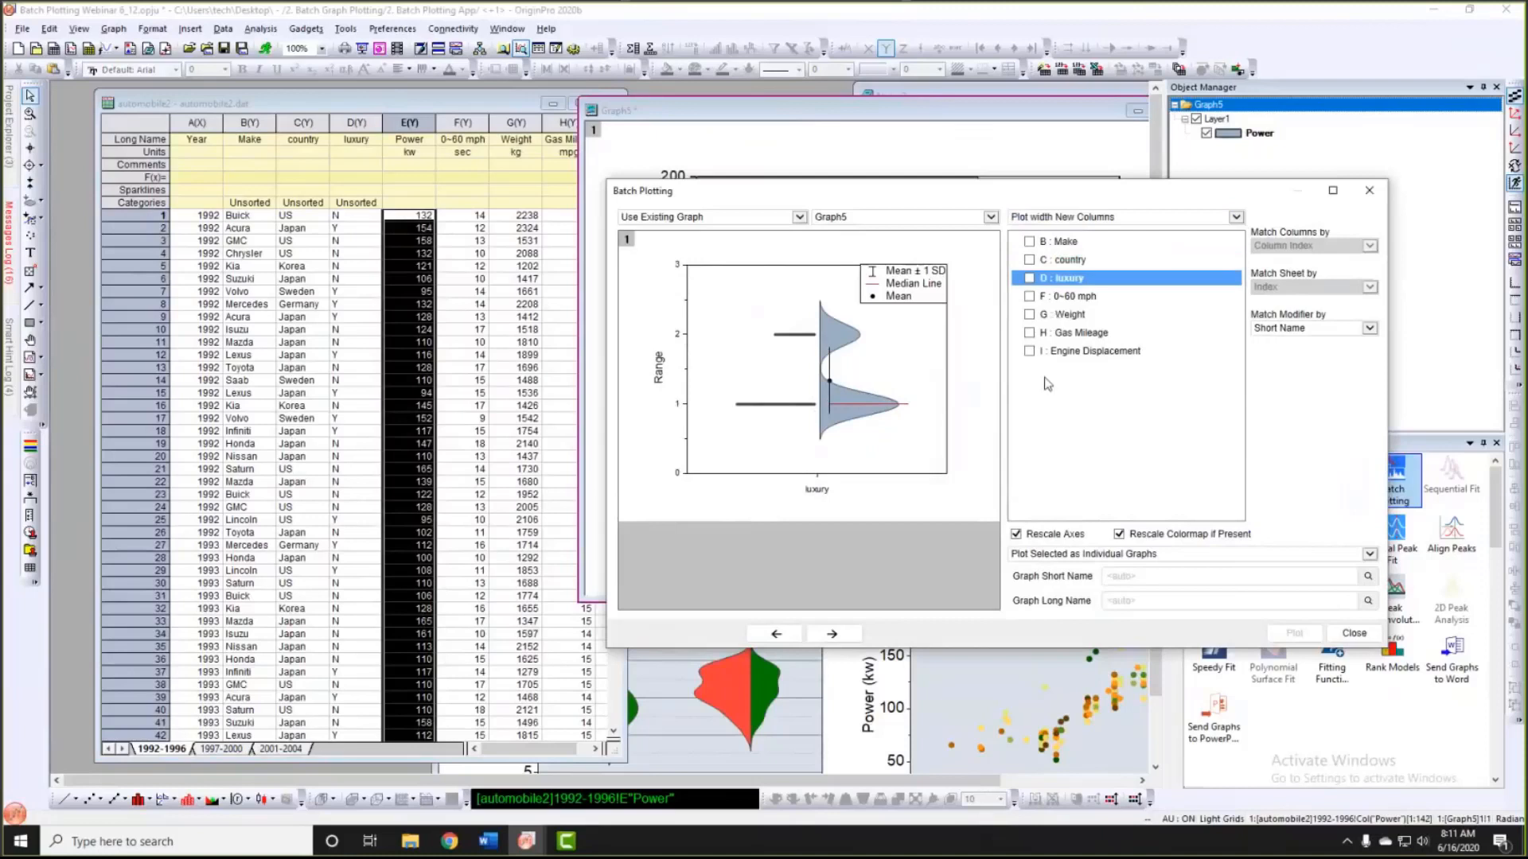
{"action": "left_click", "coordinate": [831, 636]}
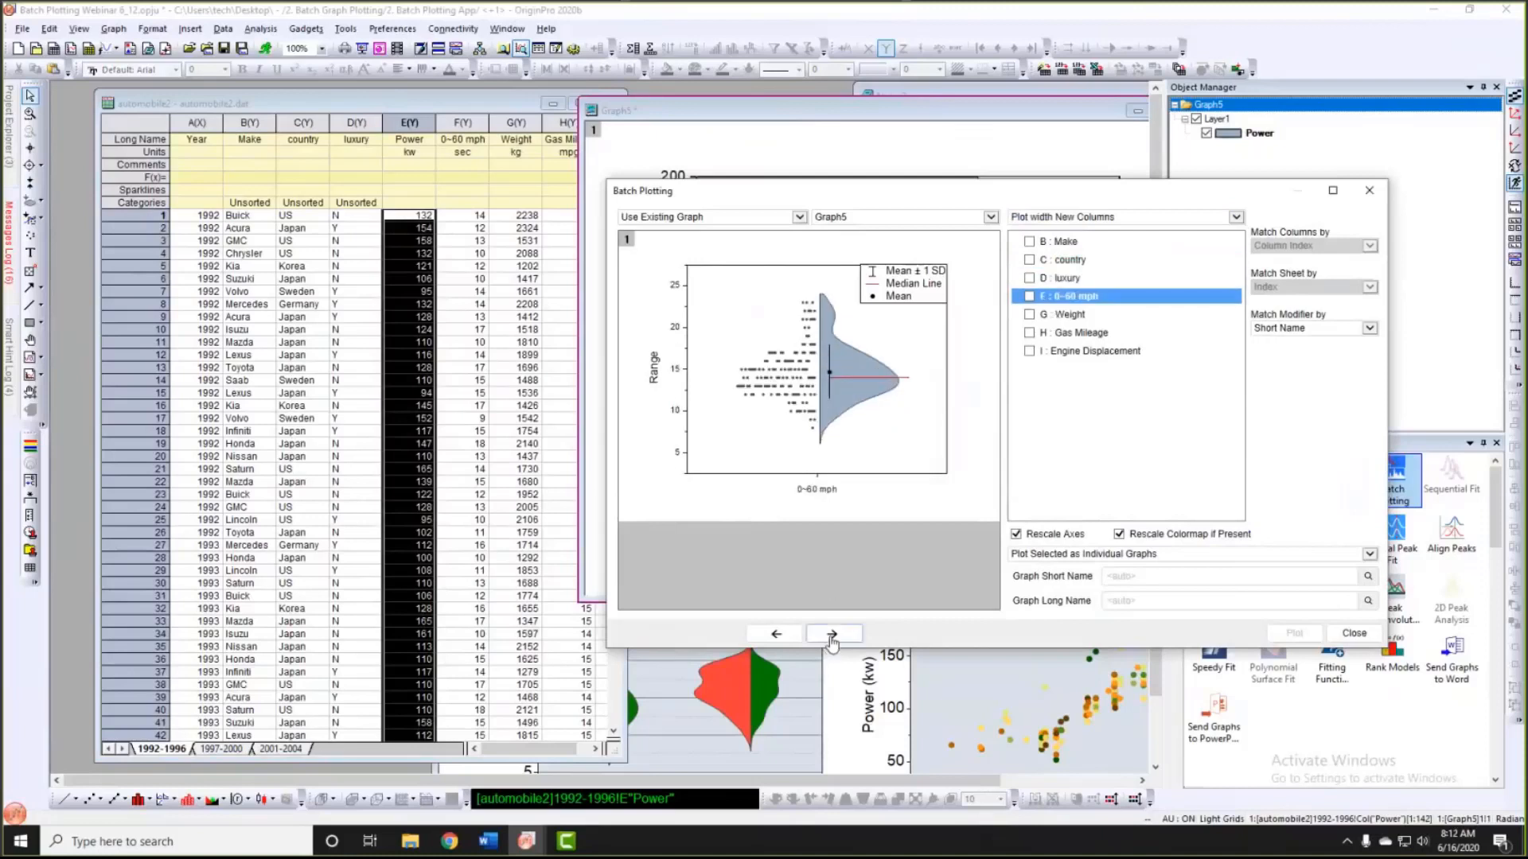
{"action": "left_click", "coordinate": [833, 643]}
{"action": "left_click", "coordinate": [833, 643]}
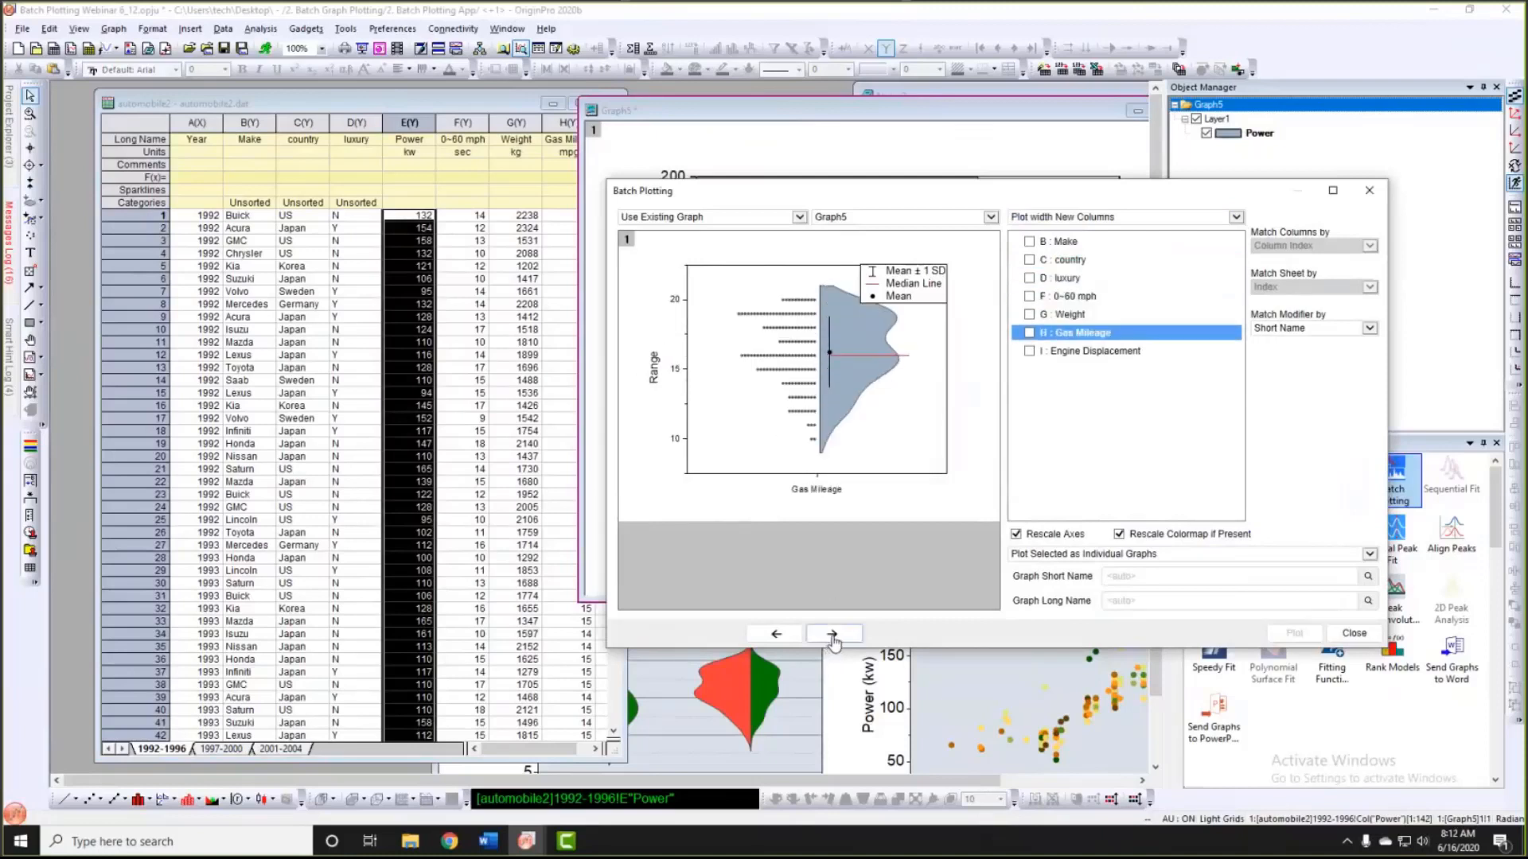
{"action": "left_click", "coordinate": [833, 643]}
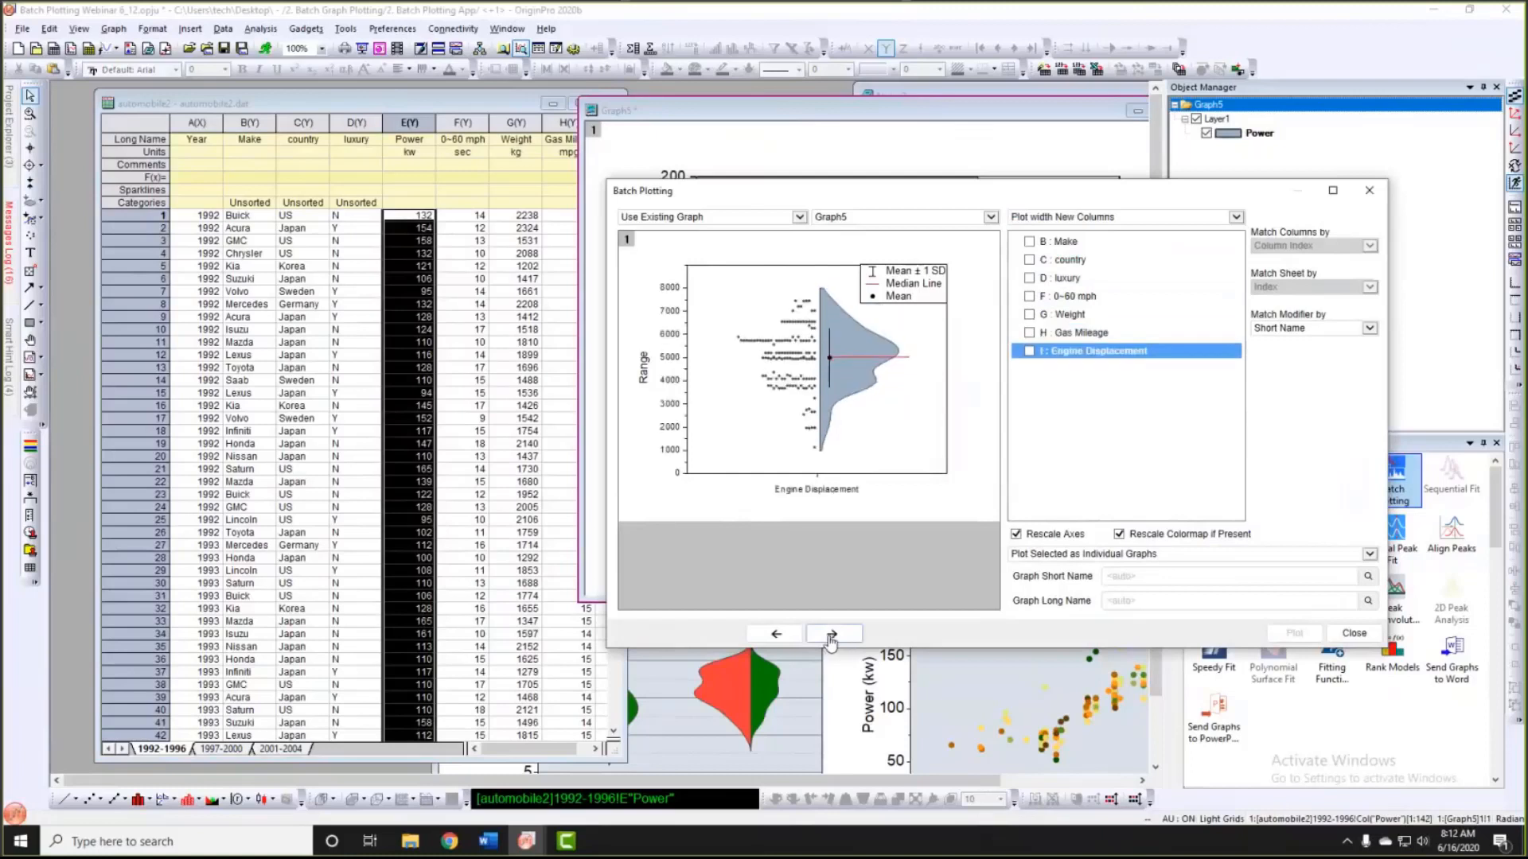
{"action": "left_click", "coordinate": [775, 634]}
{"action": "left_click", "coordinate": [776, 634]}
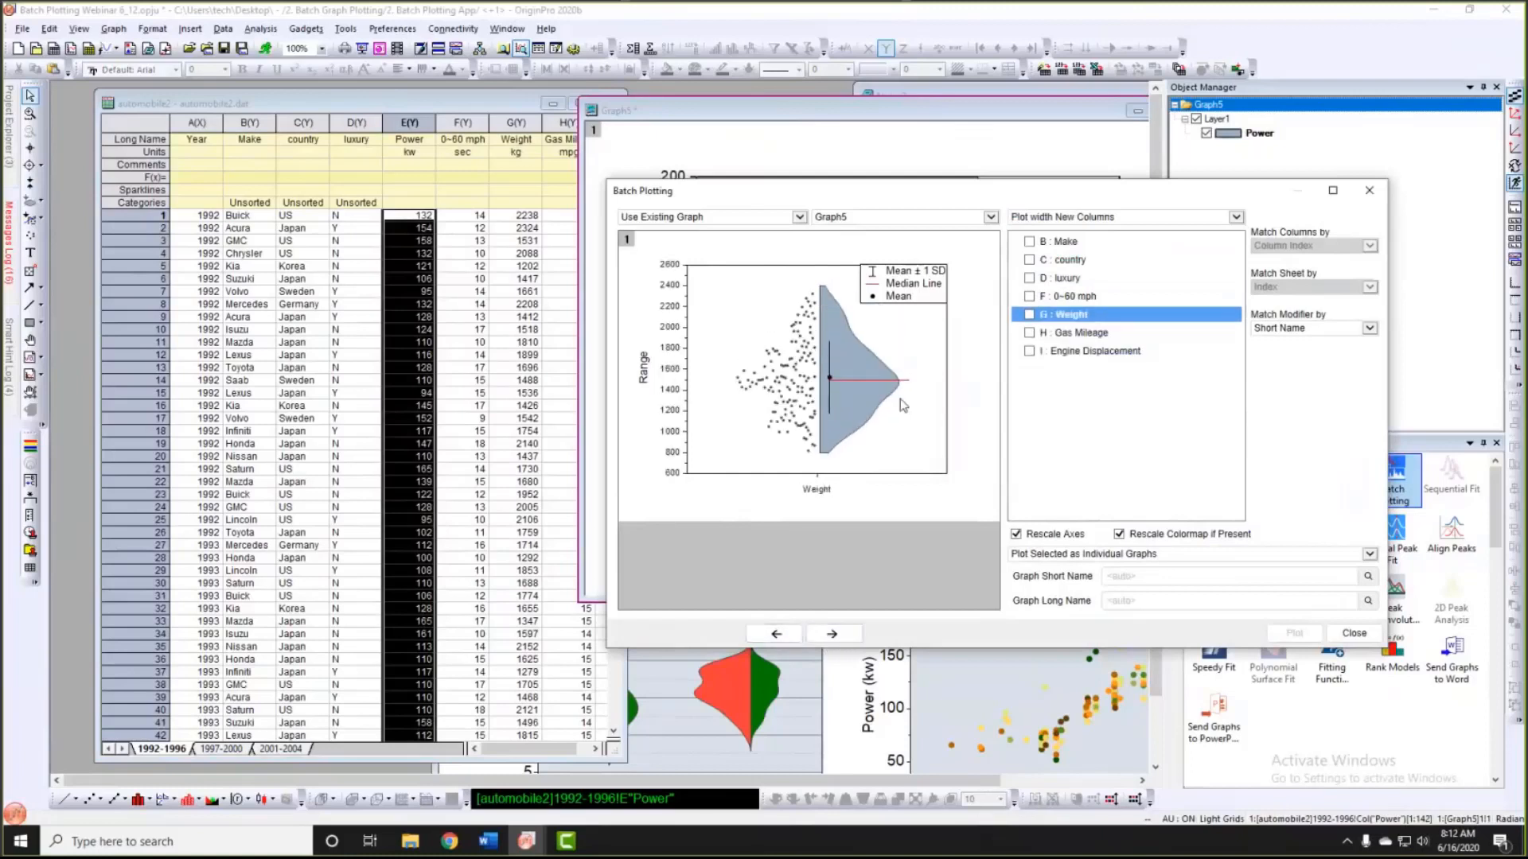
Step: Include the Weight, Gas Mileage and Engine Displacement columns in the batch plot
{"action": "left_click", "coordinate": [1029, 316]}
{"action": "left_click", "coordinate": [1030, 332]}
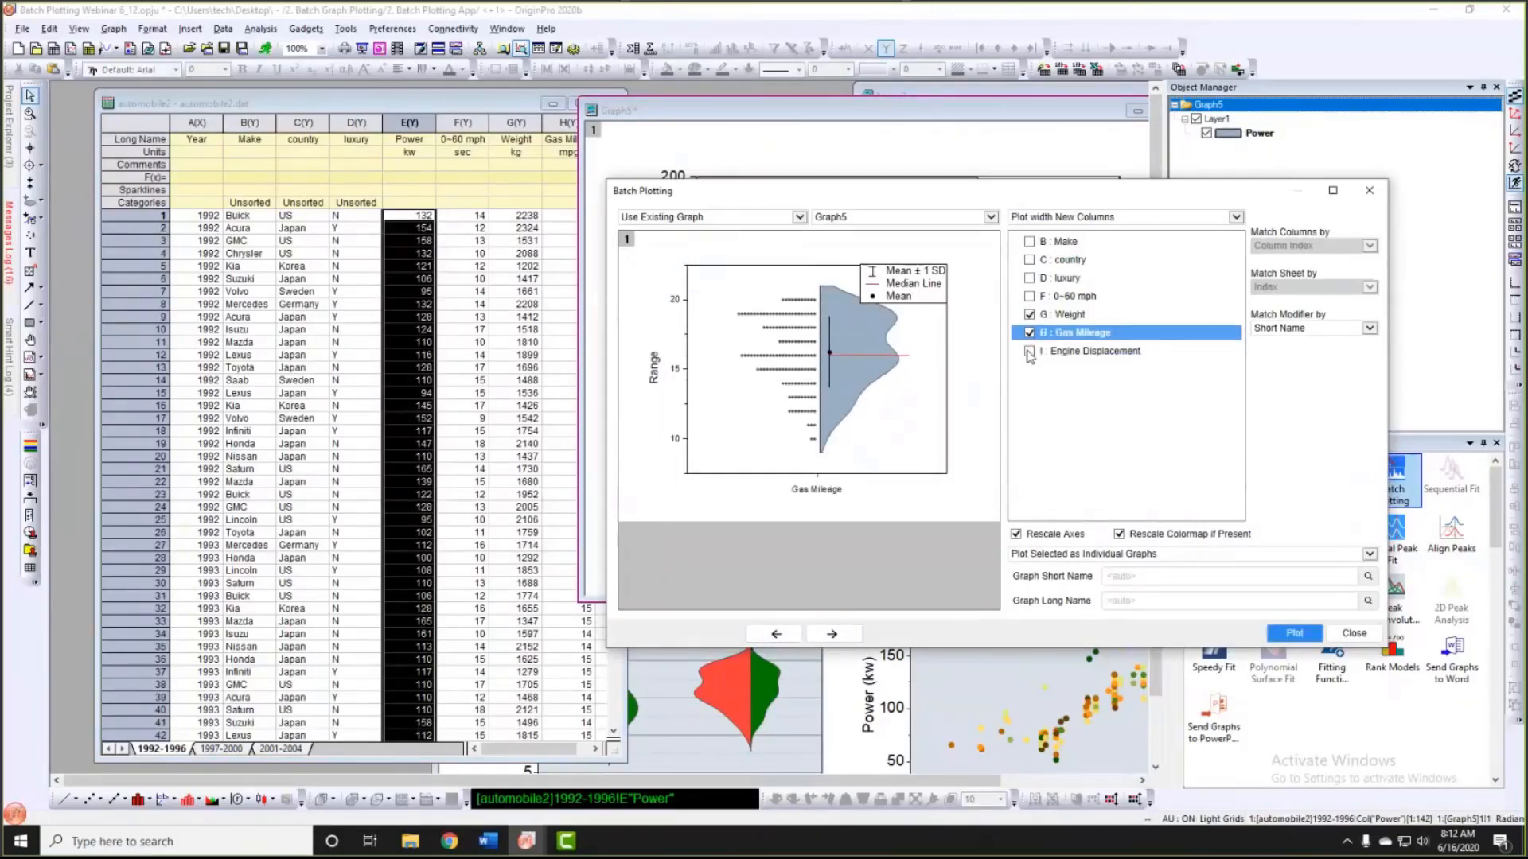
{"action": "left_click", "coordinate": [1029, 352]}
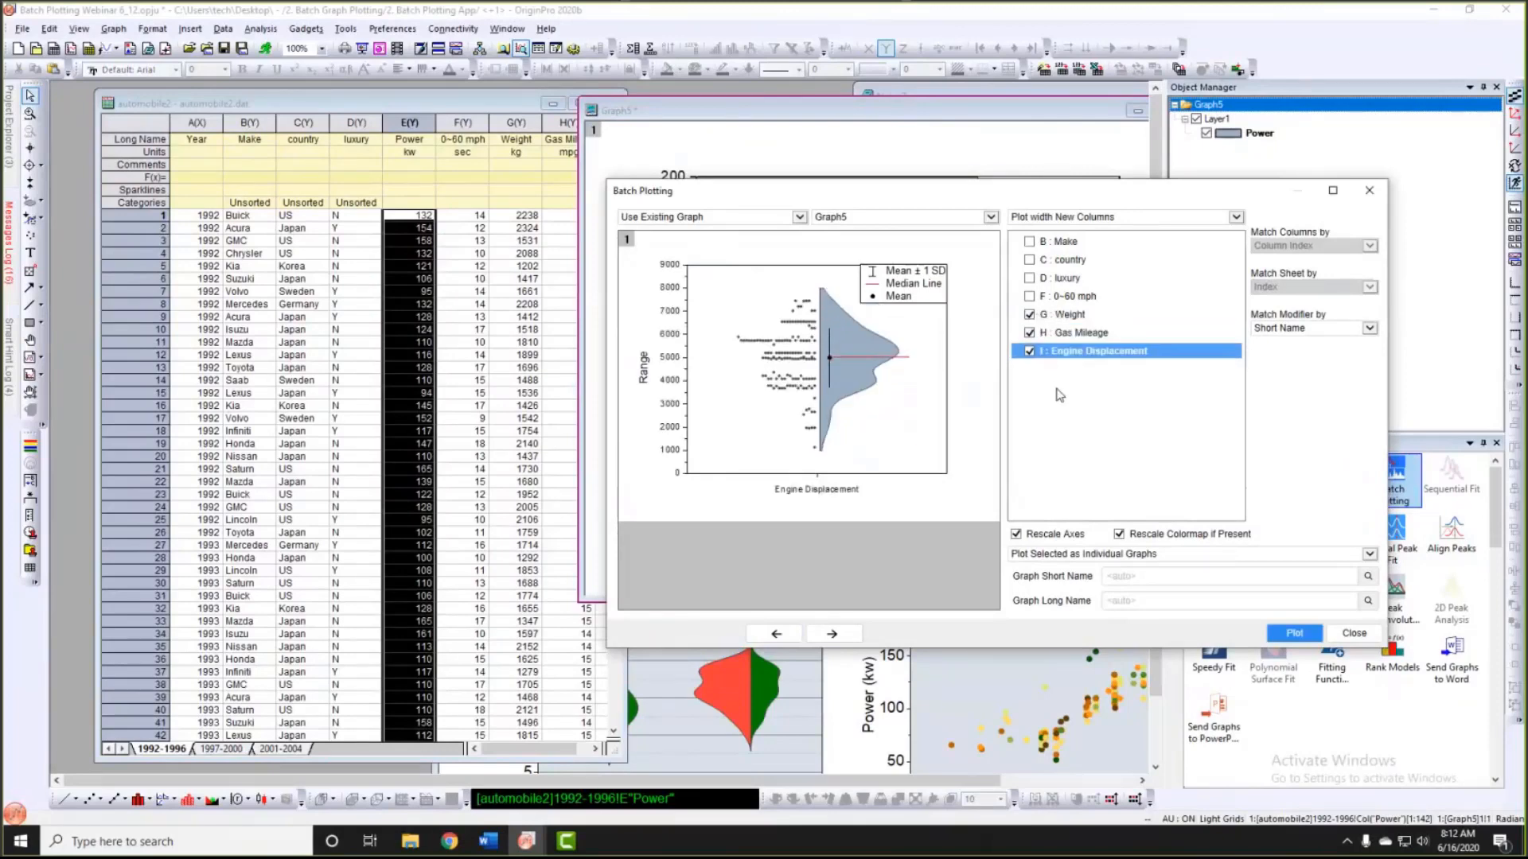
Step: Batch plot the checked columns as individual graphs and close the Batch Plotting dialog
{"action": "left_click_drag", "start_coordinate": [1146, 196], "coordinate": [1074, 195]}
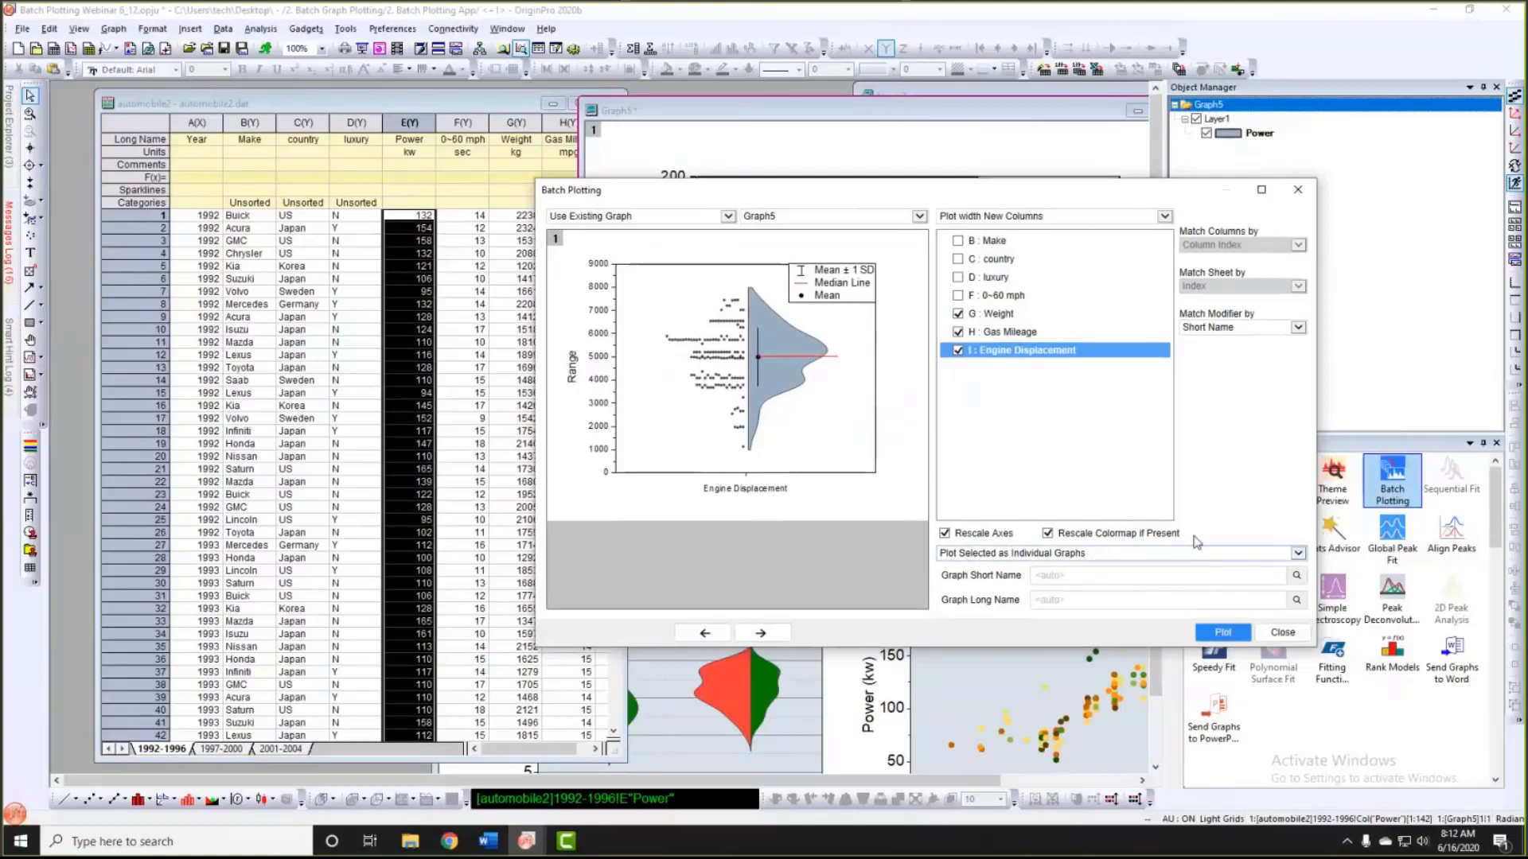
{"action": "left_click", "coordinate": [1228, 638]}
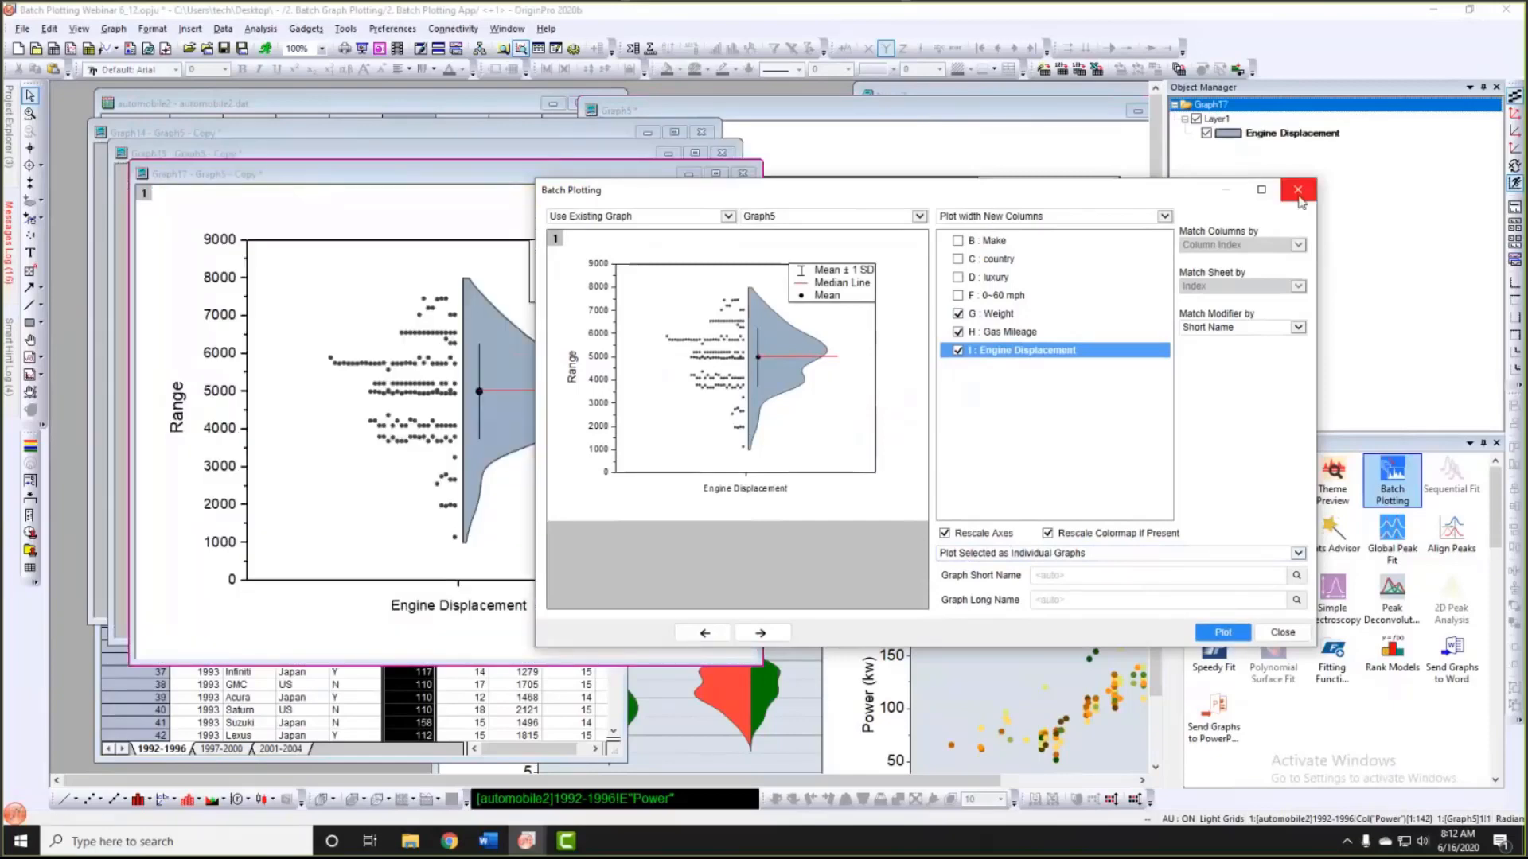
{"action": "left_click", "coordinate": [1283, 633]}
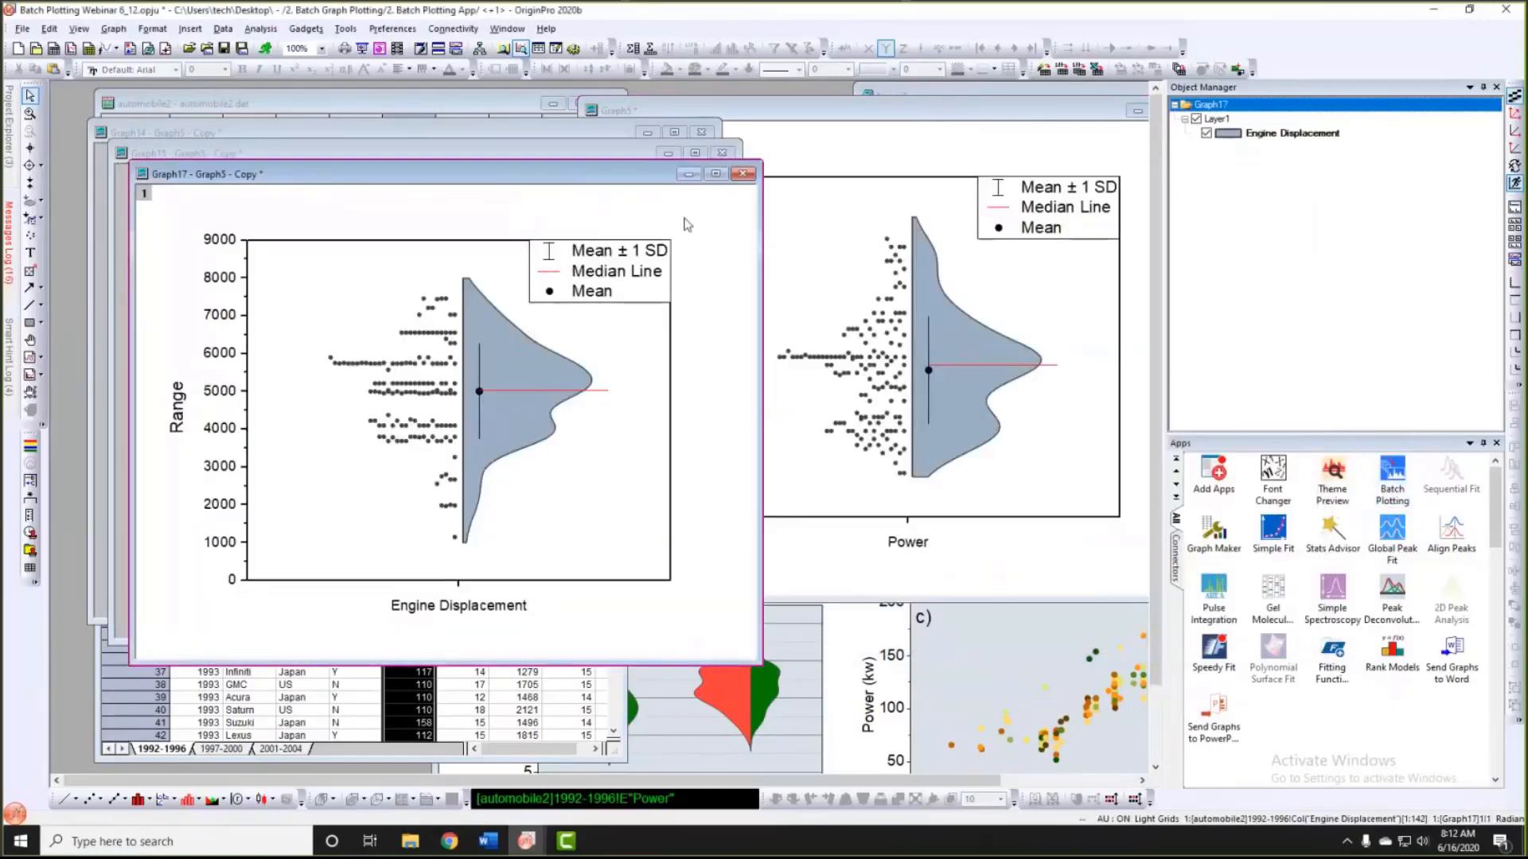
Step: Spread out and shrink the new Engine Displacement and Gas Mileage graph windows to view them alongside the Weight graph
{"action": "left_click_drag", "start_coordinate": [208, 173], "coordinate": [513, 262]}
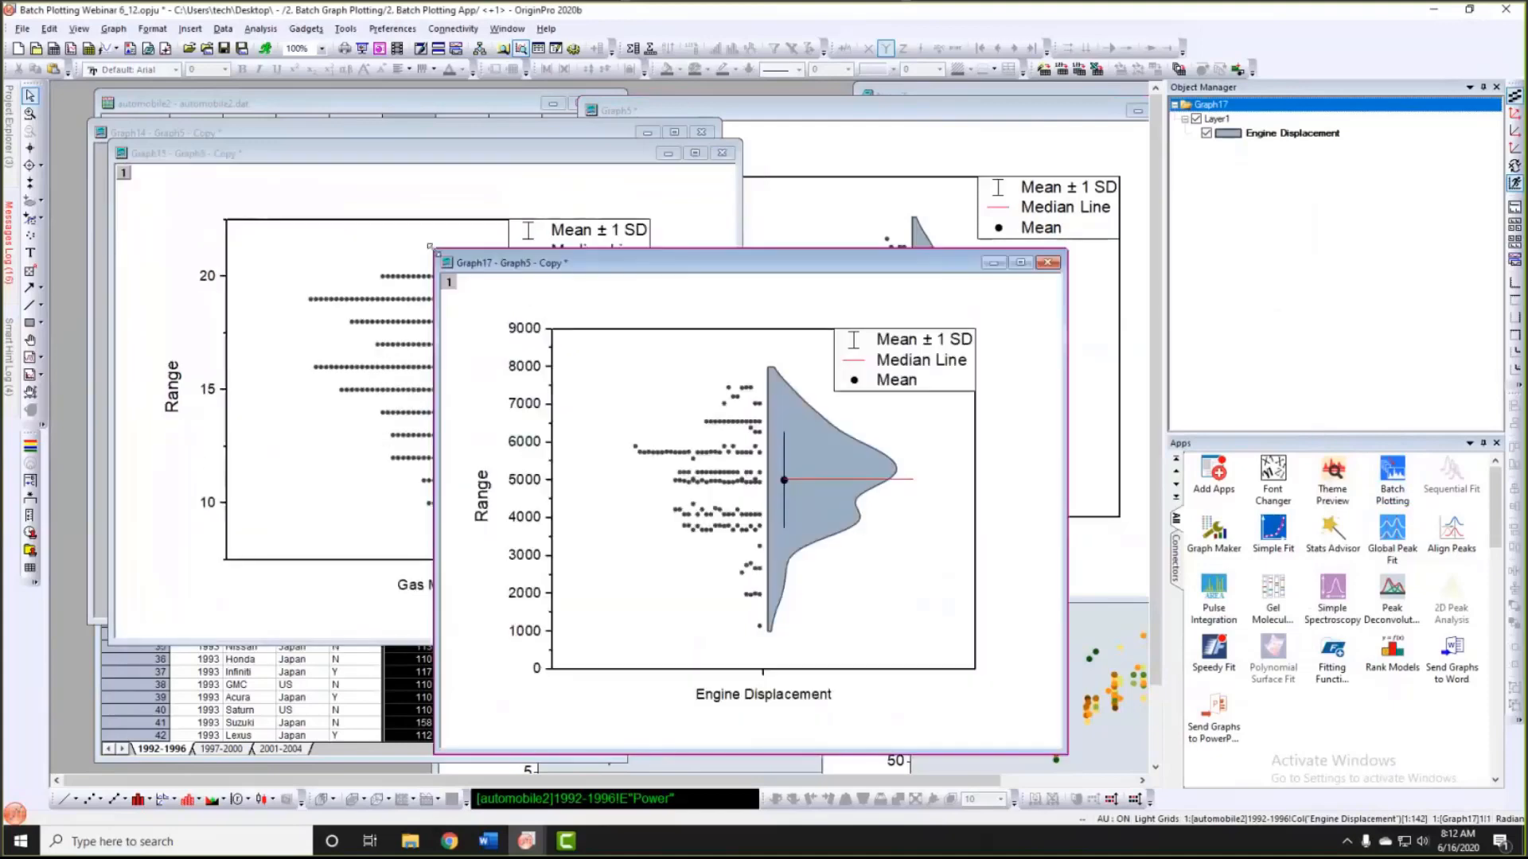
{"action": "left_click_drag", "start_coordinate": [579, 300], "coordinate": [601, 333]}
{"action": "left_click_drag", "start_coordinate": [548, 155], "coordinate": [675, 225]}
{"action": "left_click_drag", "start_coordinate": [237, 214], "coordinate": [437, 332]}
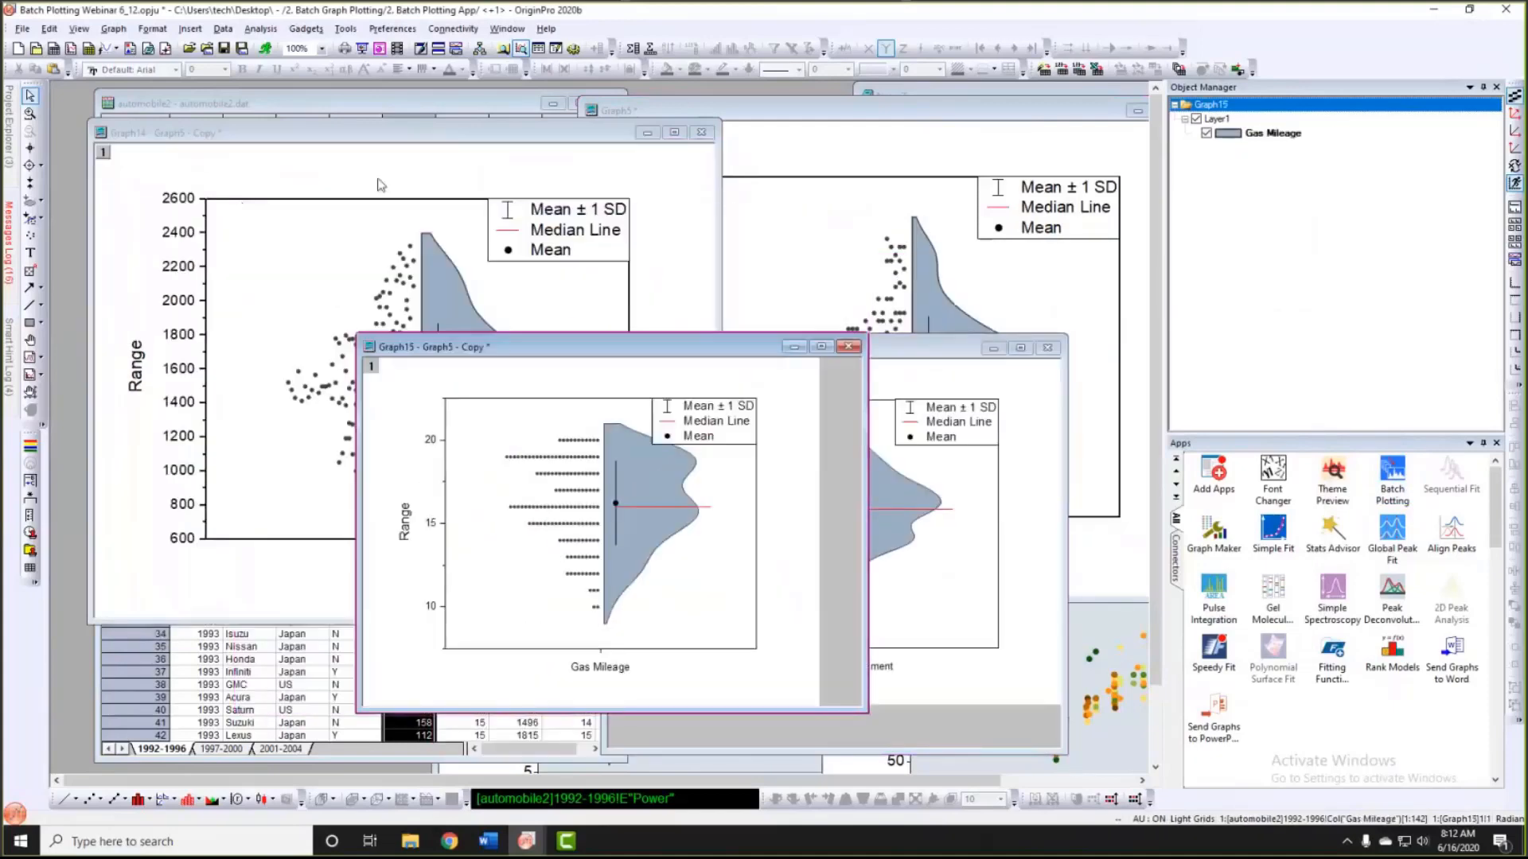
{"action": "left_click", "coordinate": [375, 177]}
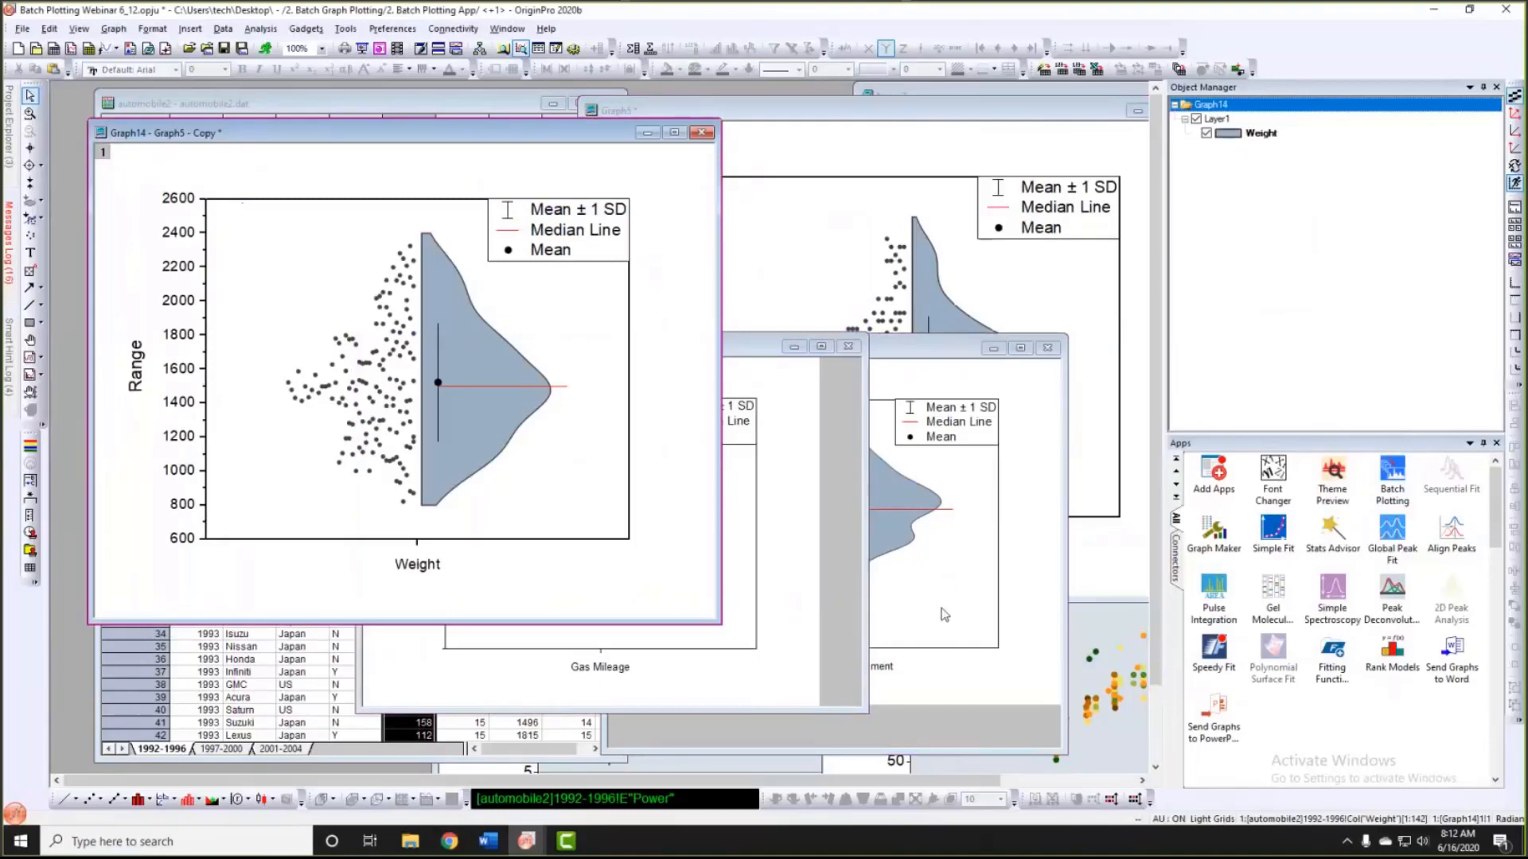
Step: Minimize the Weight, Gas Mileage and Engine Displacement graphs along with the original Graph5
{"action": "left_click", "coordinate": [647, 133]}
{"action": "left_click", "coordinate": [794, 347]}
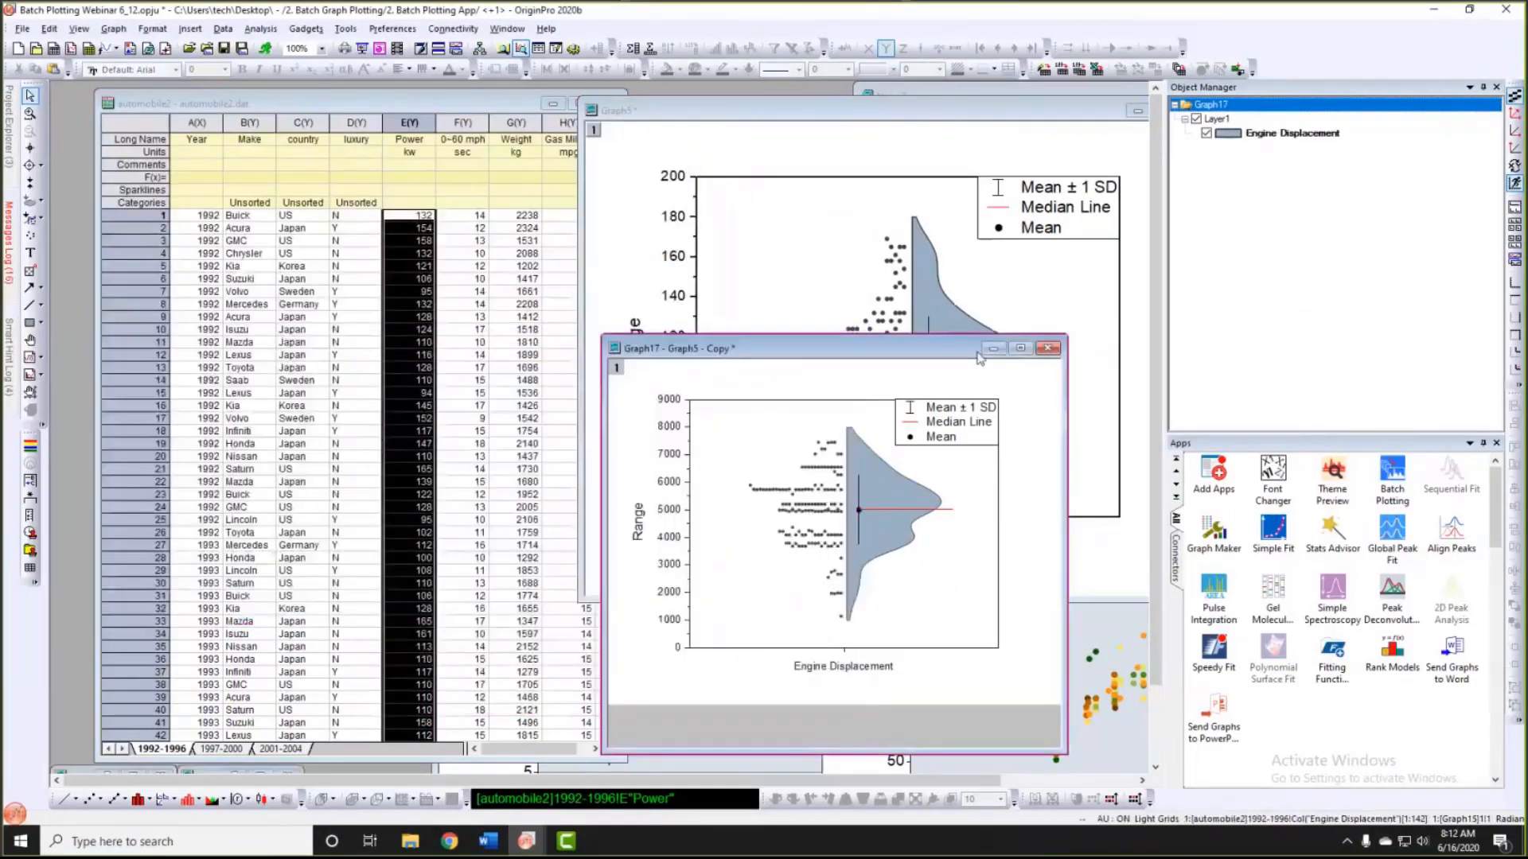
{"action": "left_click", "coordinate": [994, 349]}
{"action": "left_click", "coordinate": [1138, 113]}
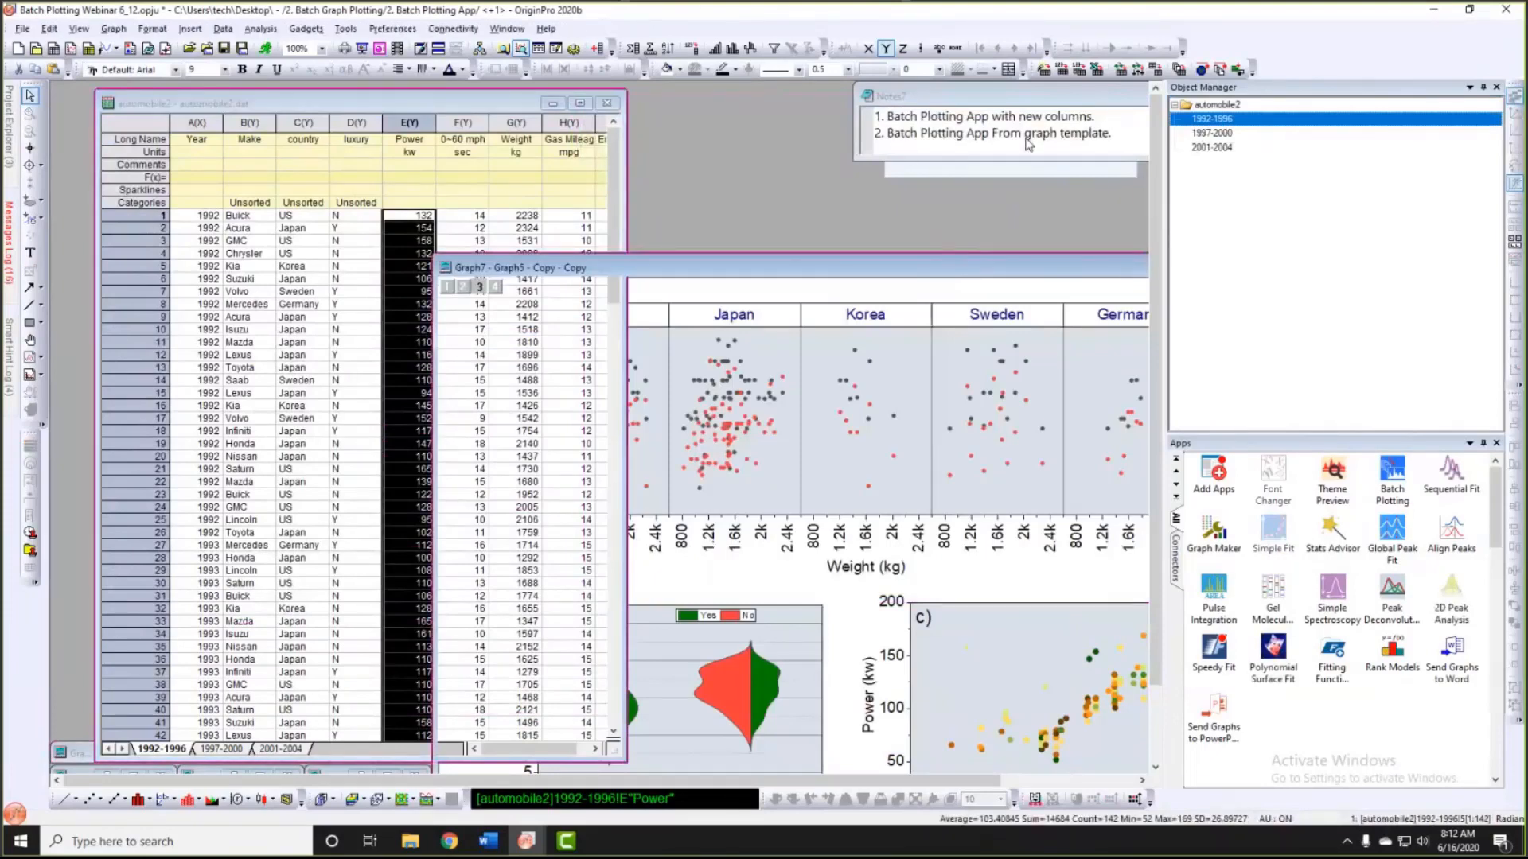
Step: Arrange the multi-panel Graph7 beside the automobile2 workbook, narrowing the side panels and widening the workbook to show its Engine Displacement column
{"action": "left_click_drag", "start_coordinate": [971, 267], "coordinate": [1027, 142]}
{"action": "left_click_drag", "start_coordinate": [1170, 282], "coordinate": [1427, 282]}
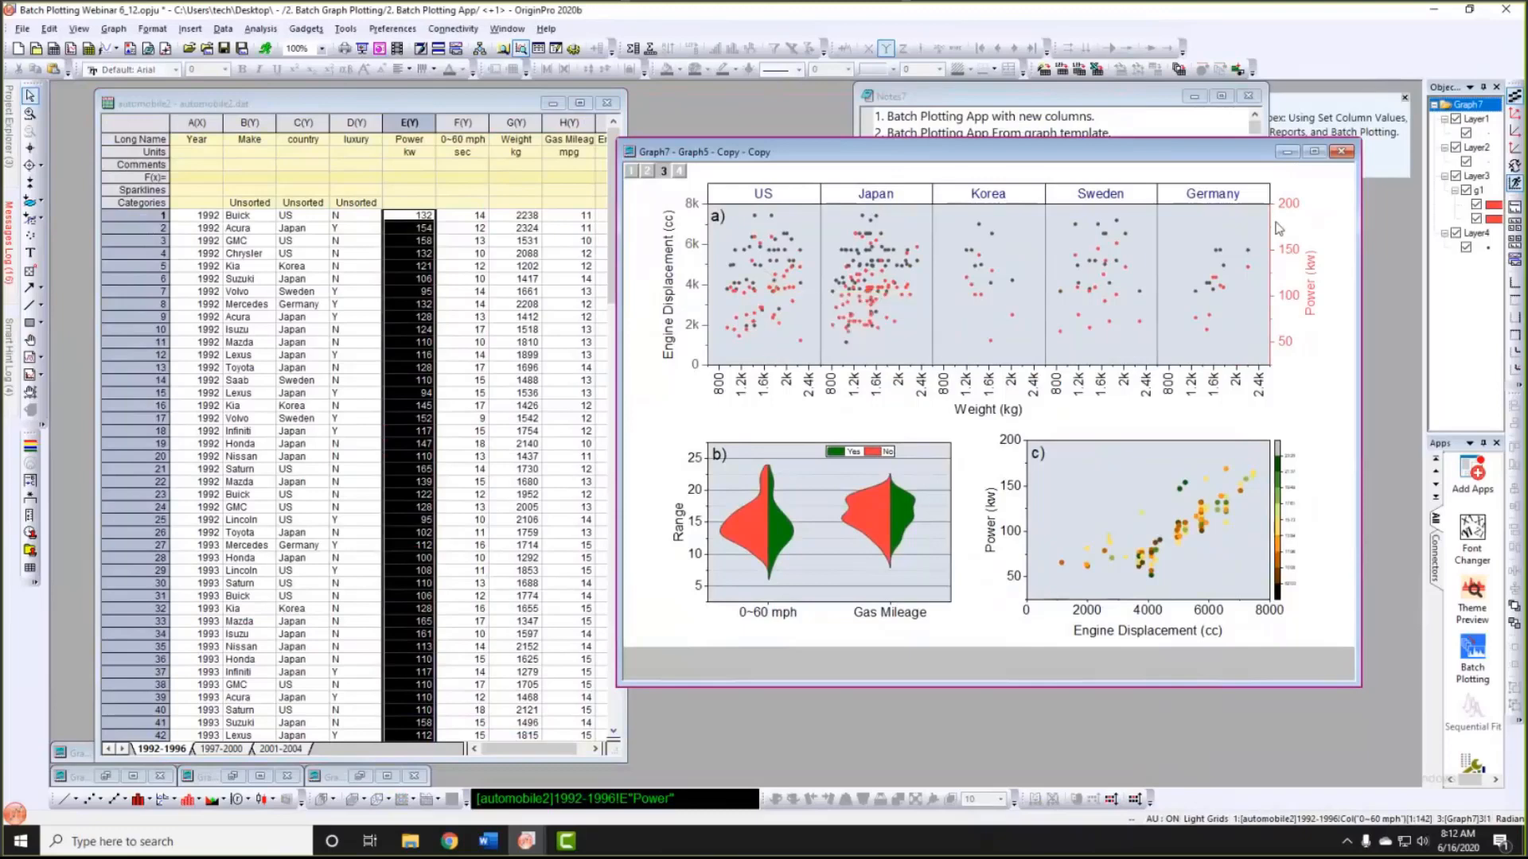
{"action": "left_click", "coordinate": [1216, 227]}
{"action": "left_click", "coordinate": [872, 245]}
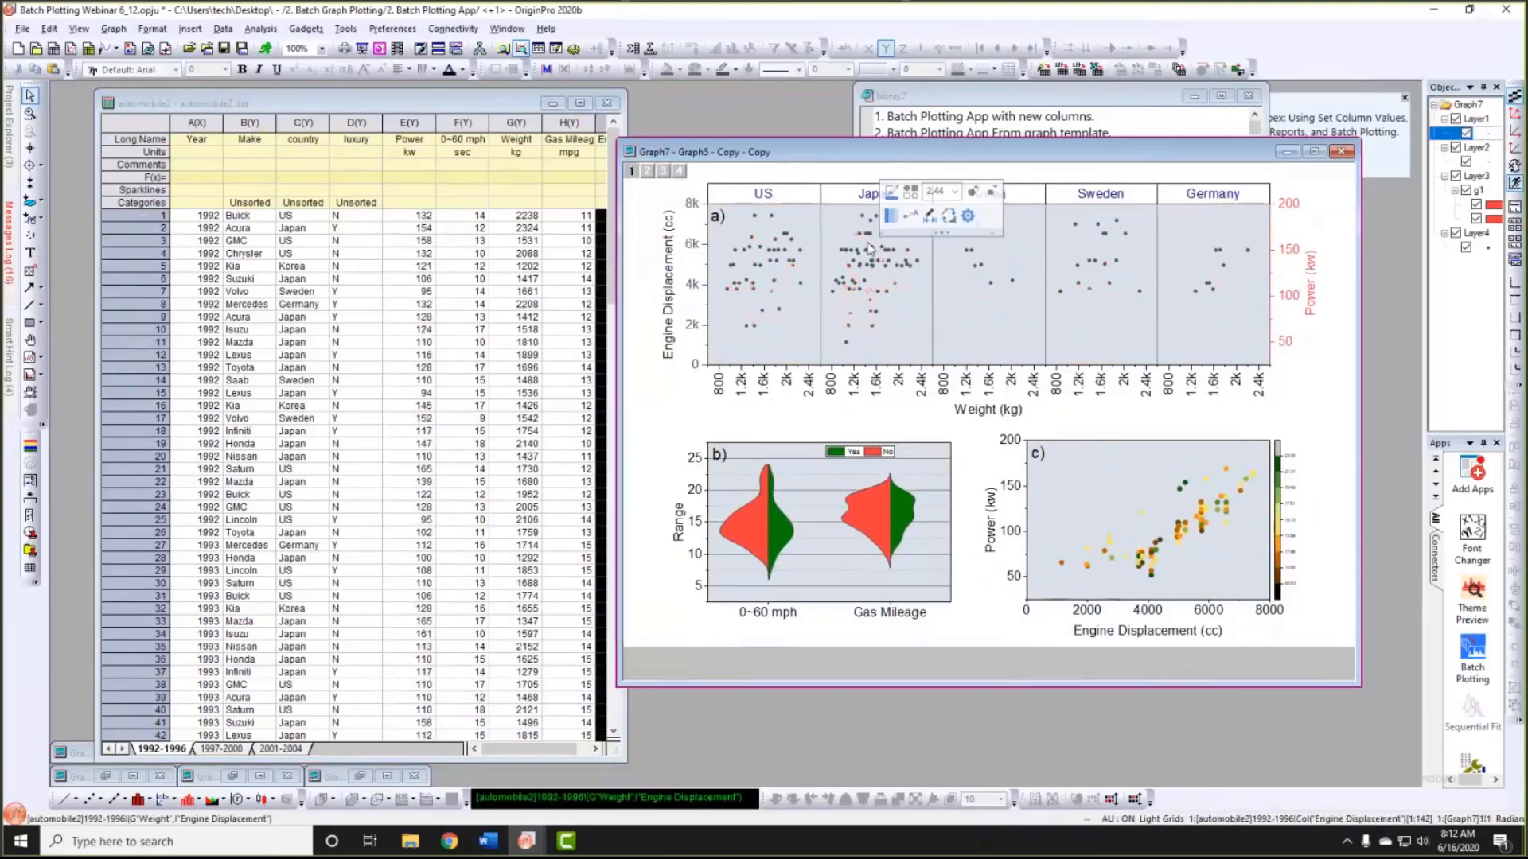
{"action": "left_click_drag", "start_coordinate": [818, 156], "coordinate": [899, 156]}
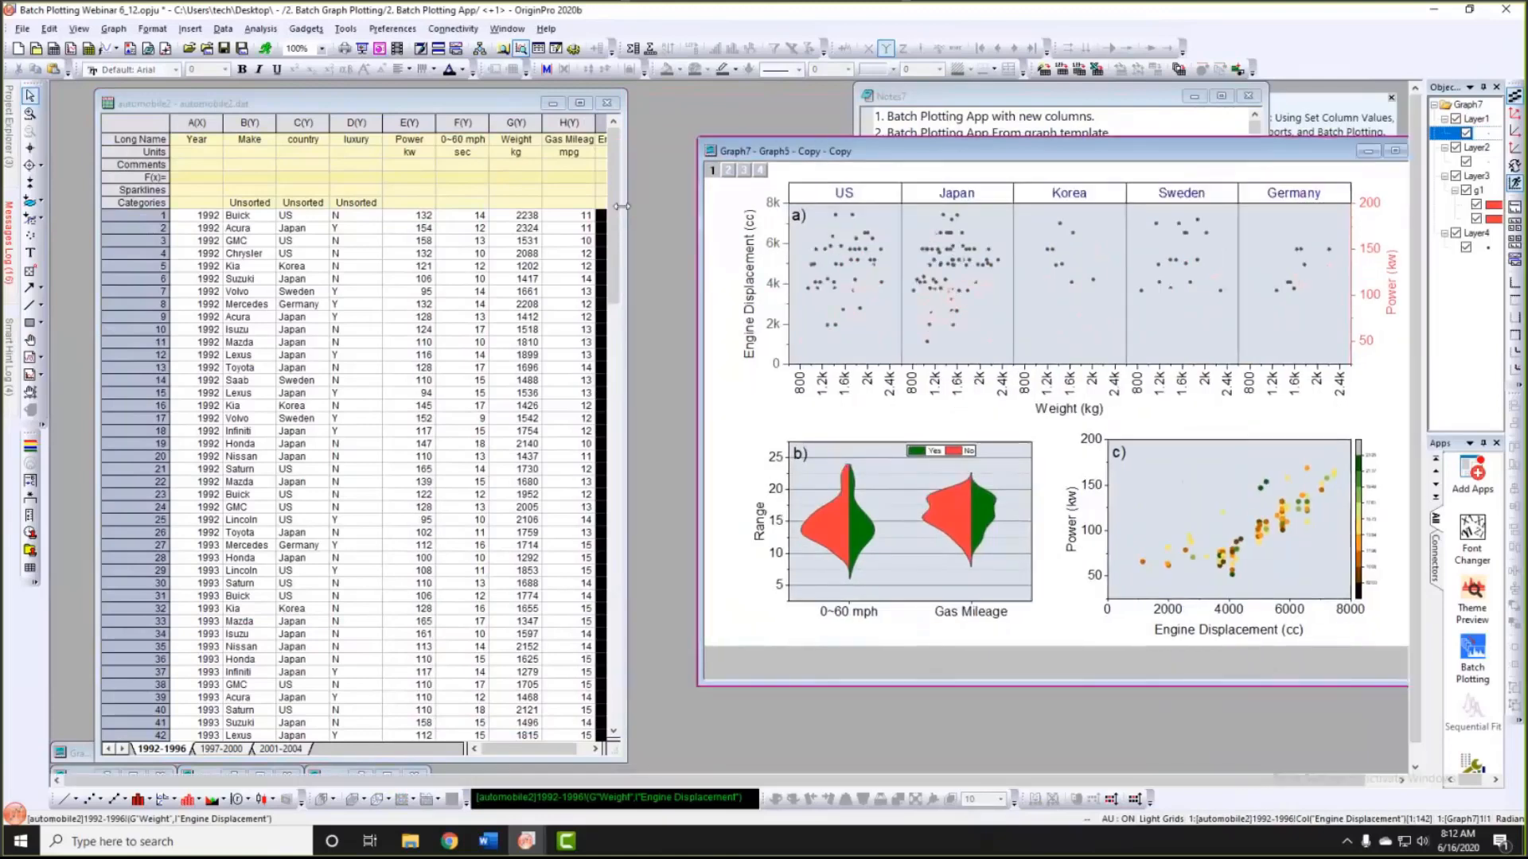
{"action": "left_click_drag", "start_coordinate": [621, 207], "coordinate": [748, 208]}
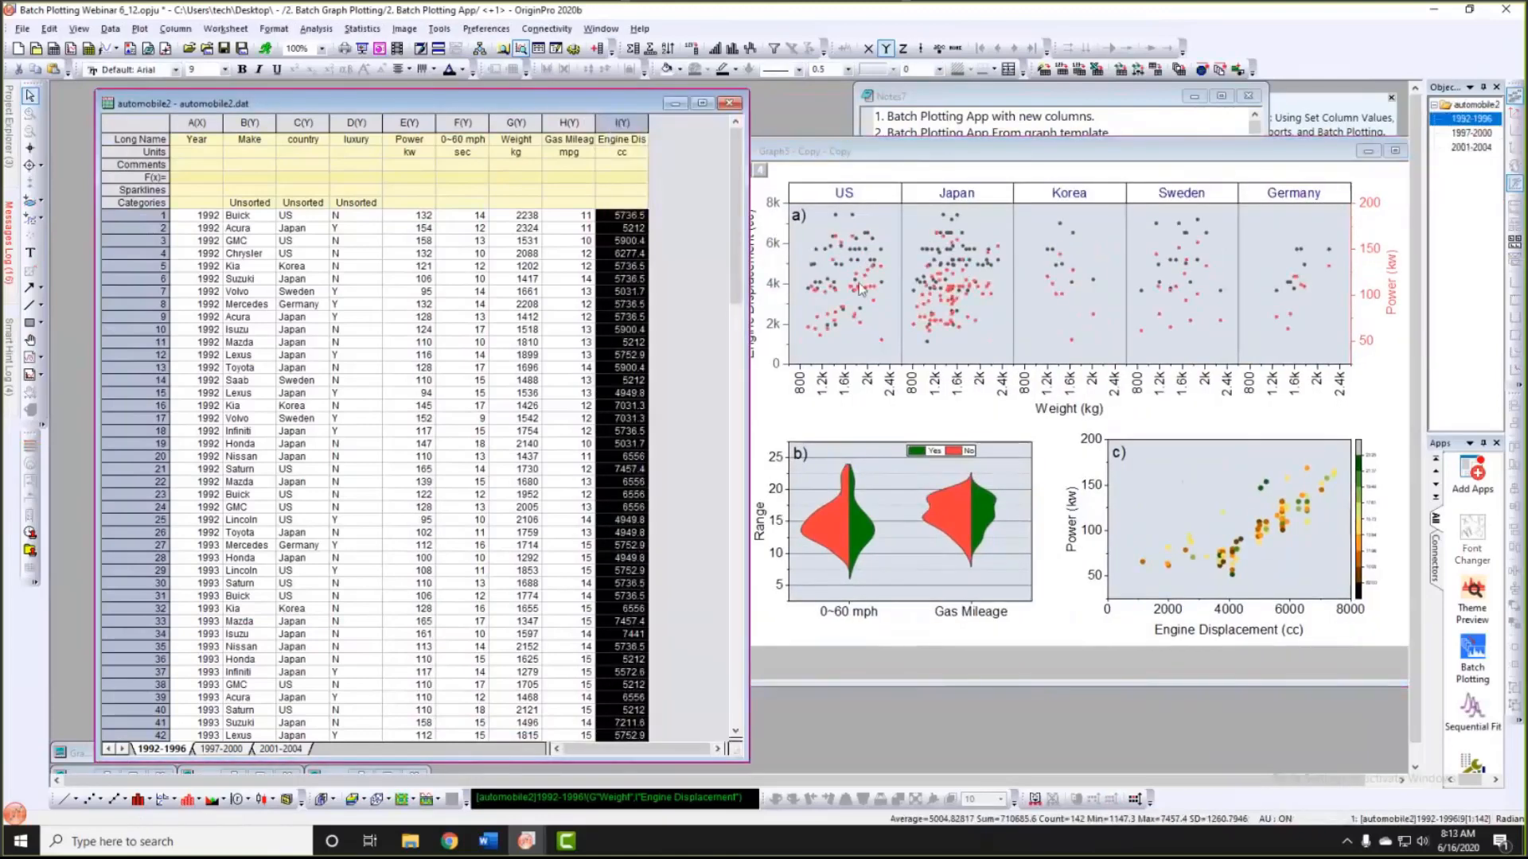
Step: Select the Power scatter, the 0~60 mph violin and the panel c plot in Graph7 to examine their source columns
{"action": "left_click", "coordinate": [859, 286]}
{"action": "left_click", "coordinate": [858, 284]}
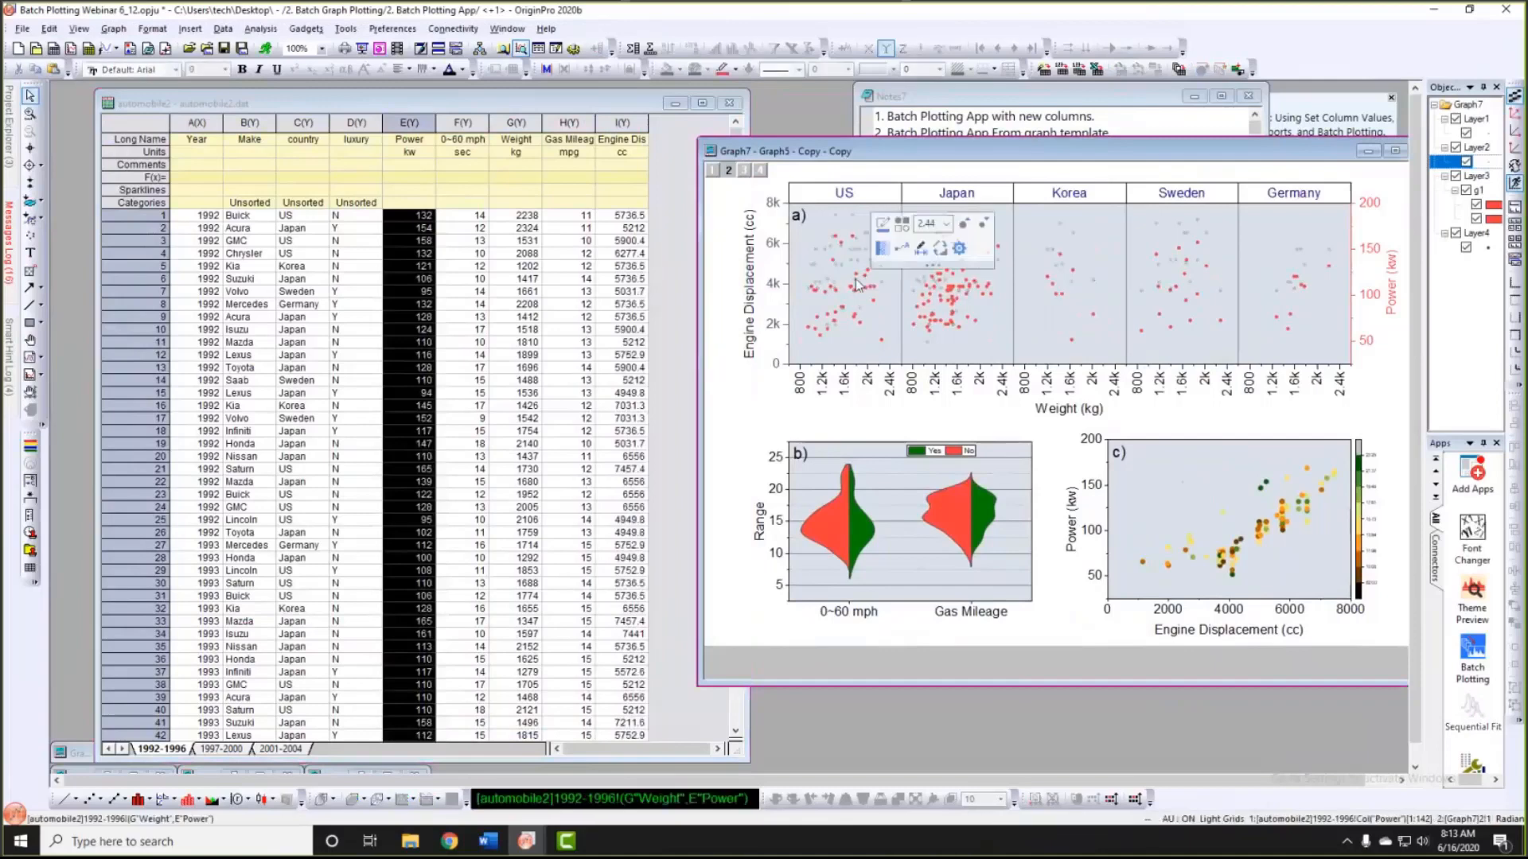
{"action": "left_click", "coordinate": [742, 495]}
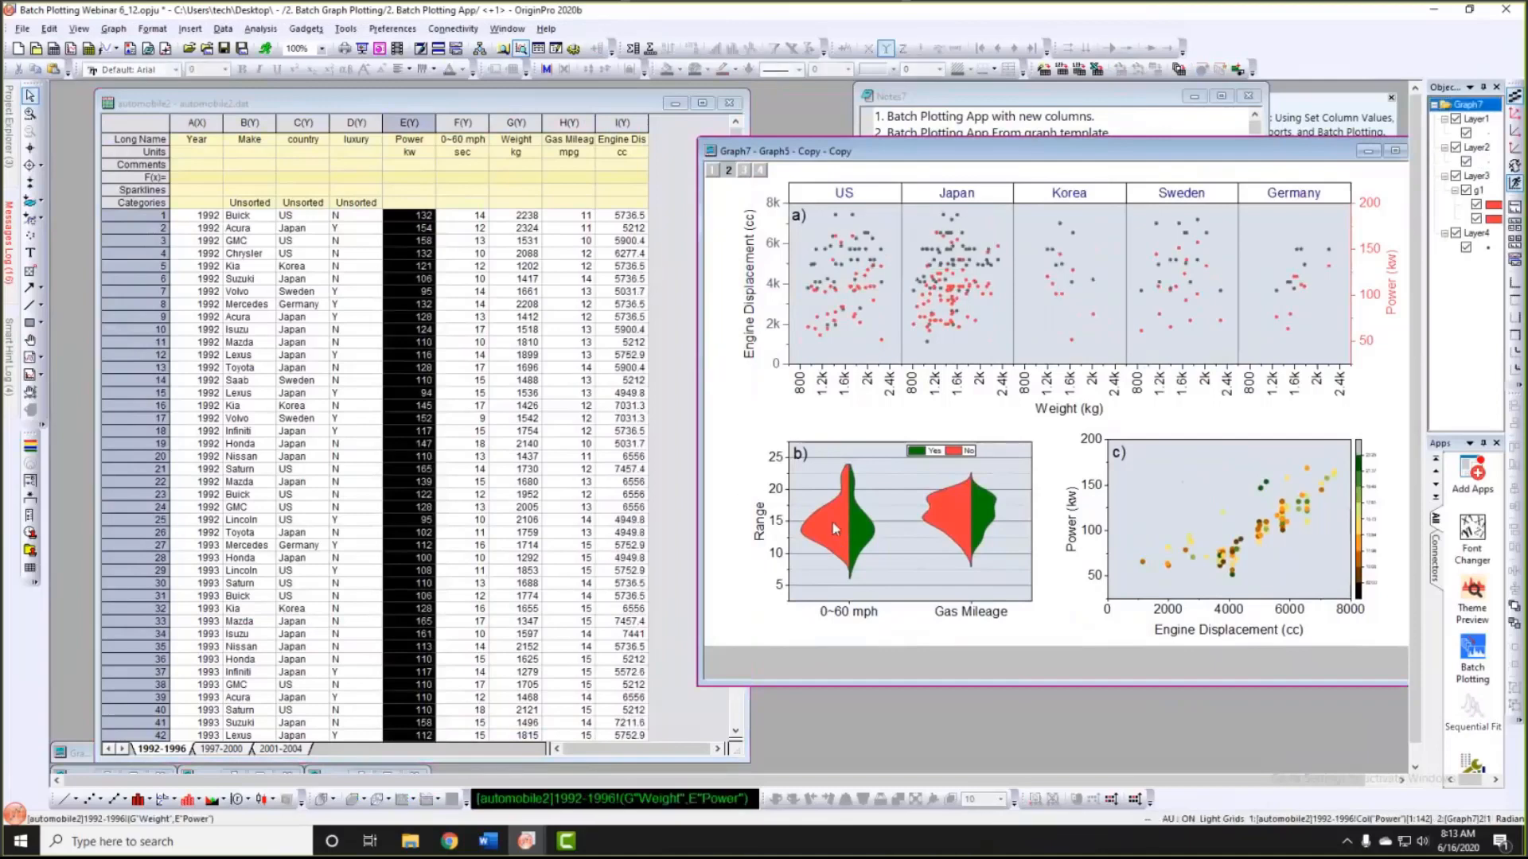
{"action": "left_click", "coordinate": [833, 521]}
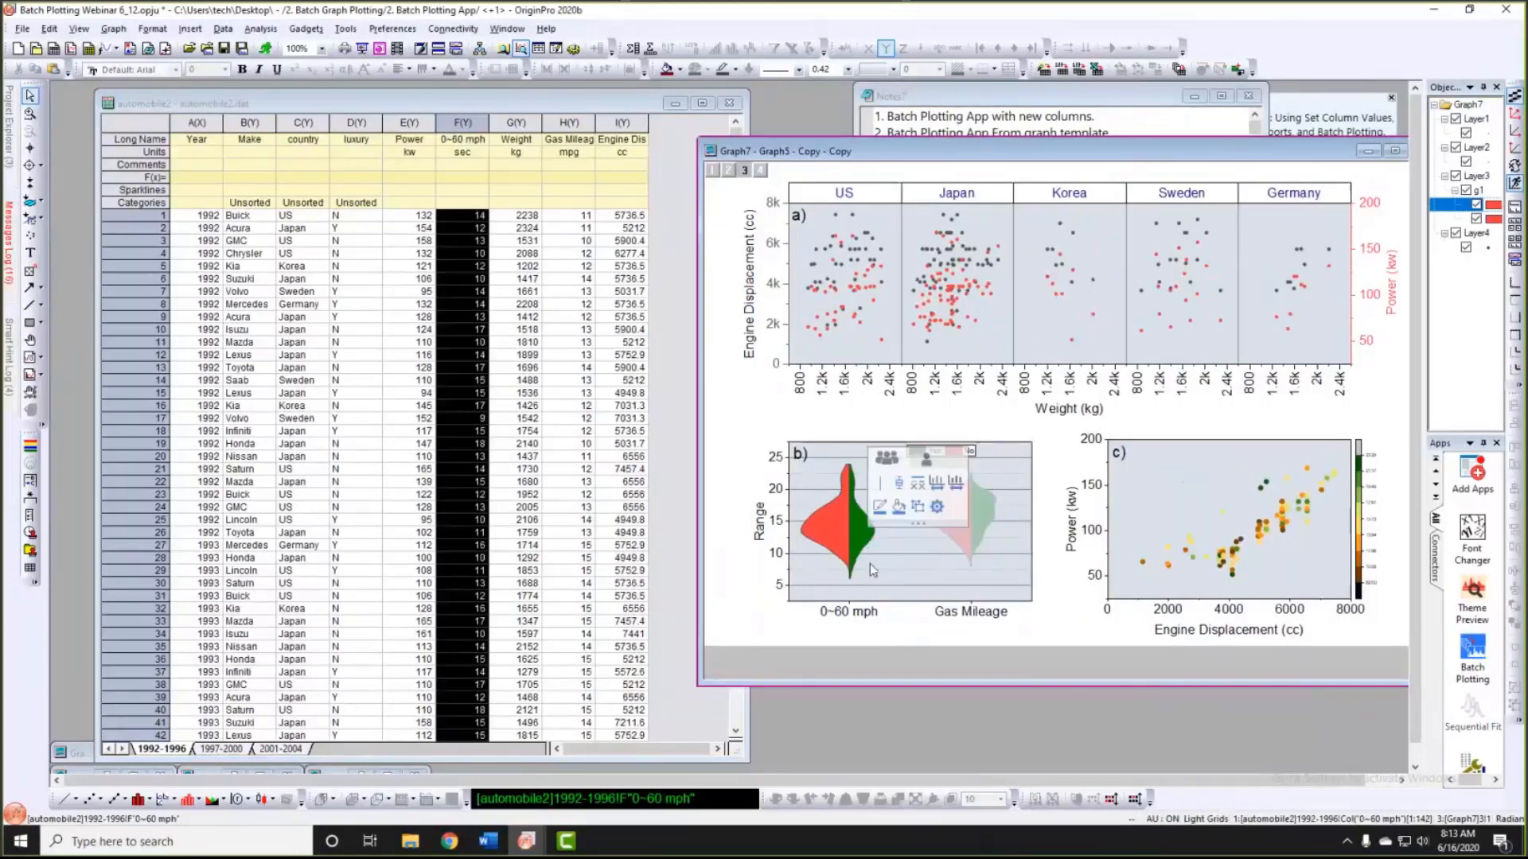
{"action": "left_click", "coordinate": [1236, 560]}
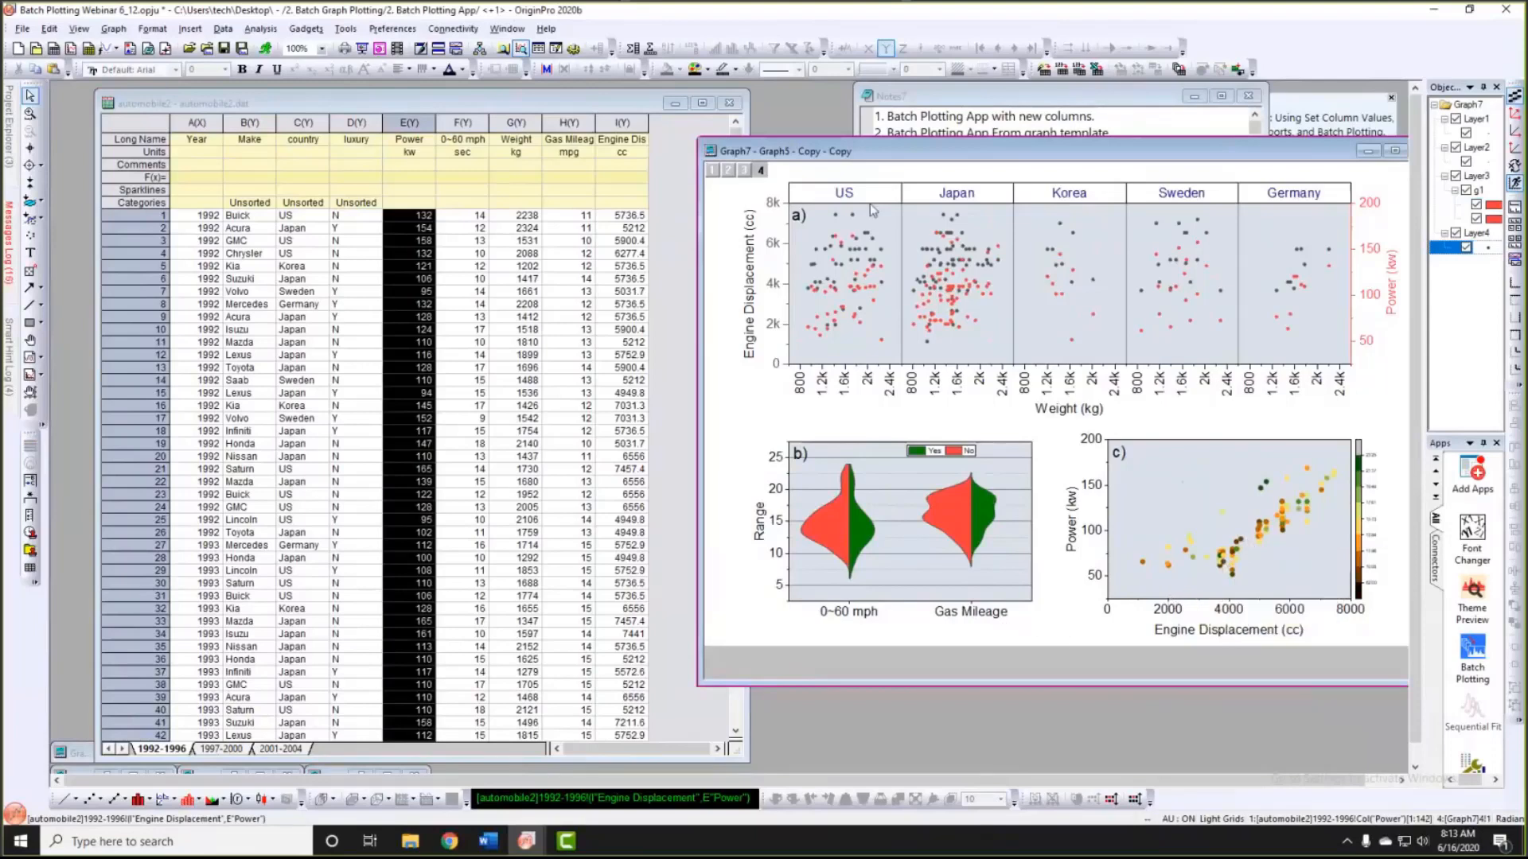
Step: Save Graph7 as a cloneable UserDefined template named MyTemplate, with plot columns matched by Long Name
{"action": "right_click", "coordinate": [732, 129]}
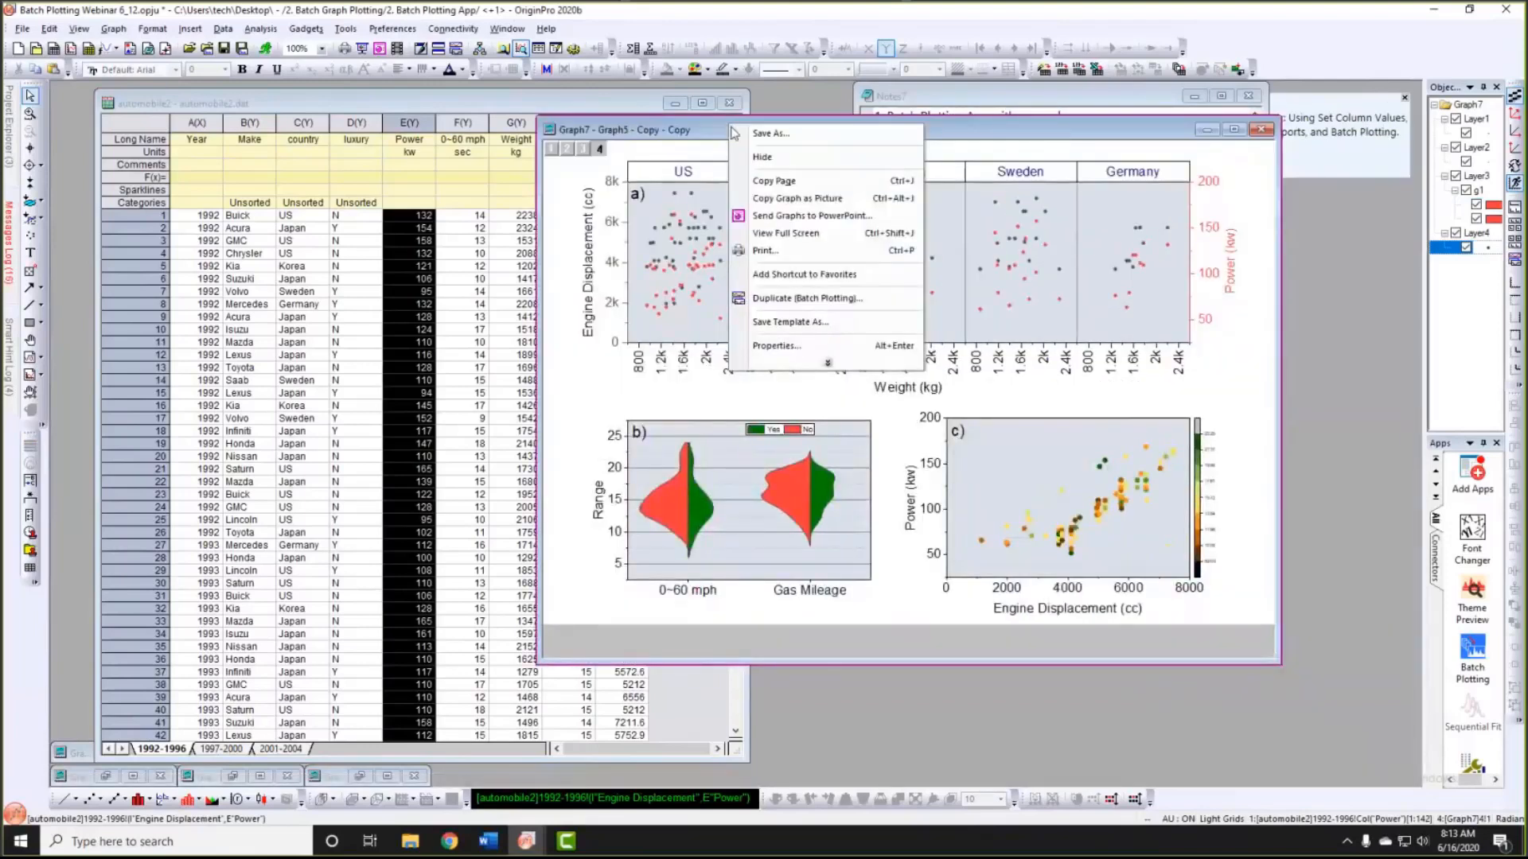
{"action": "left_click", "coordinate": [832, 331]}
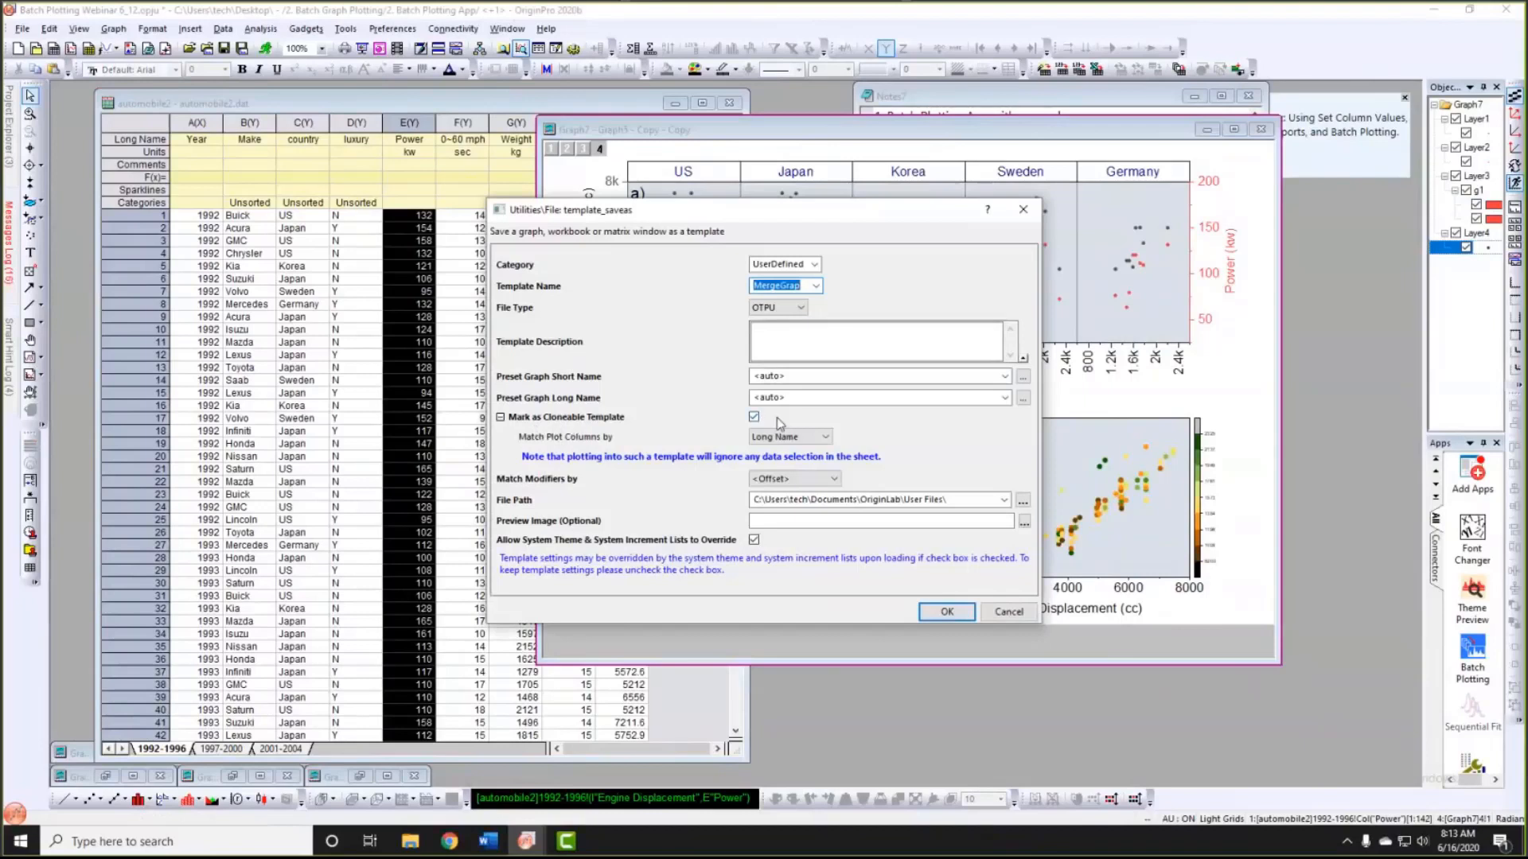
{"action": "left_click", "coordinate": [801, 286]}
{"action": "key", "text": "BackSpace"}
{"action": "key", "text": "BackSpace"}
{"action": "key", "text": "BackSpace"}
{"action": "key", "text": "BackSpace"}
{"action": "key", "text": "BackSpace"}
{"action": "key", "text": "BackSpace"}
{"action": "key", "text": "BackSpace"}
{"action": "key", "text": "BackSpace"}
{"action": "key", "text": "BackSpace"}
{"action": "type", "text": "MyTemplate"}
{"action": "left_click", "coordinate": [940, 608]}
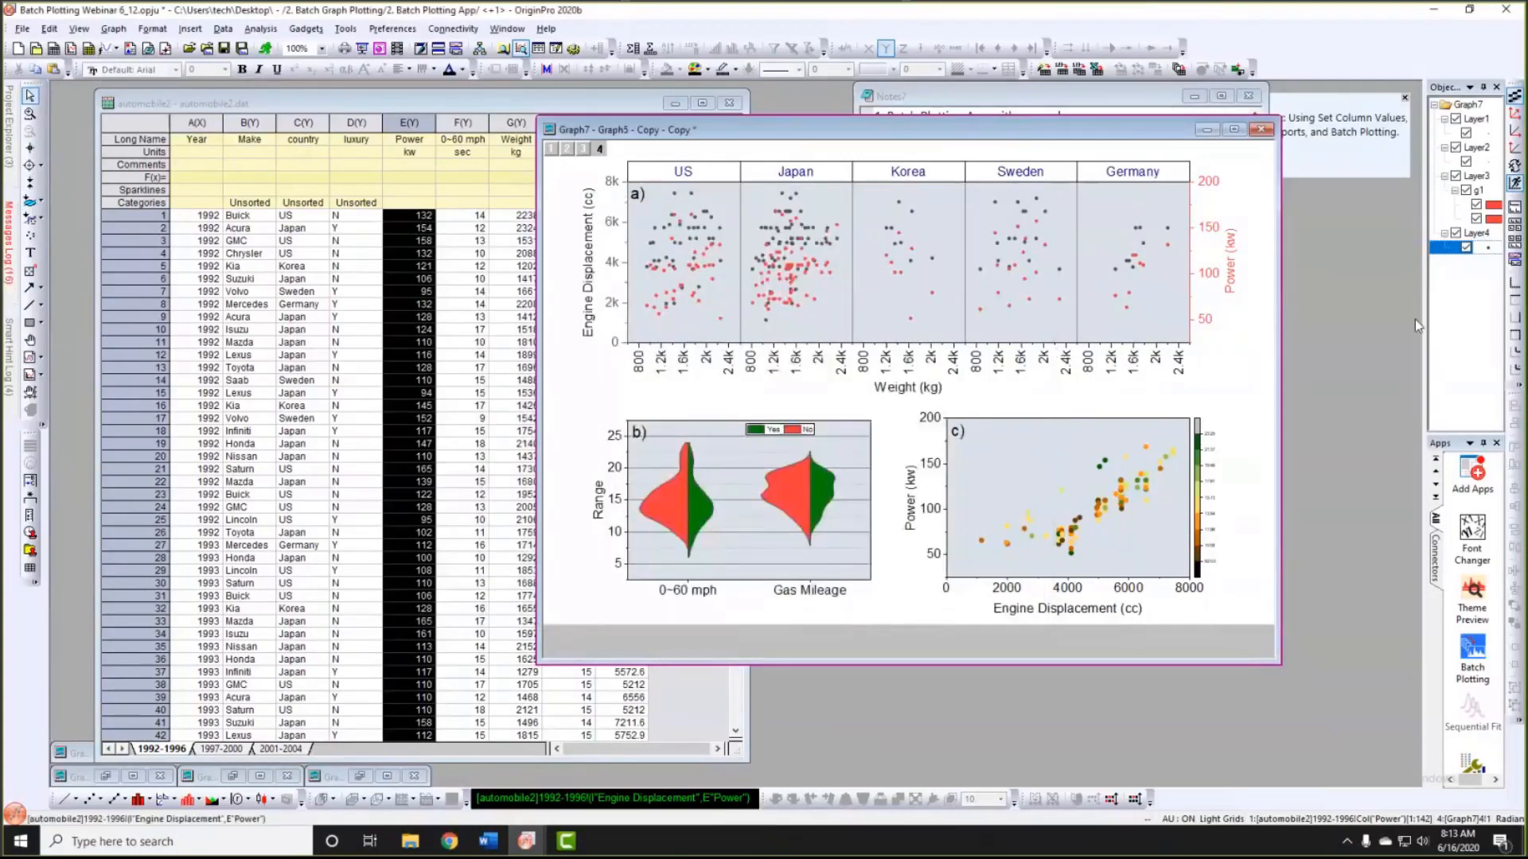
Step: Widen the Object Manager and apps gallery to give access to the Batch Plotting app
{"action": "left_click_drag", "start_coordinate": [1324, 335], "coordinate": [1314, 339]}
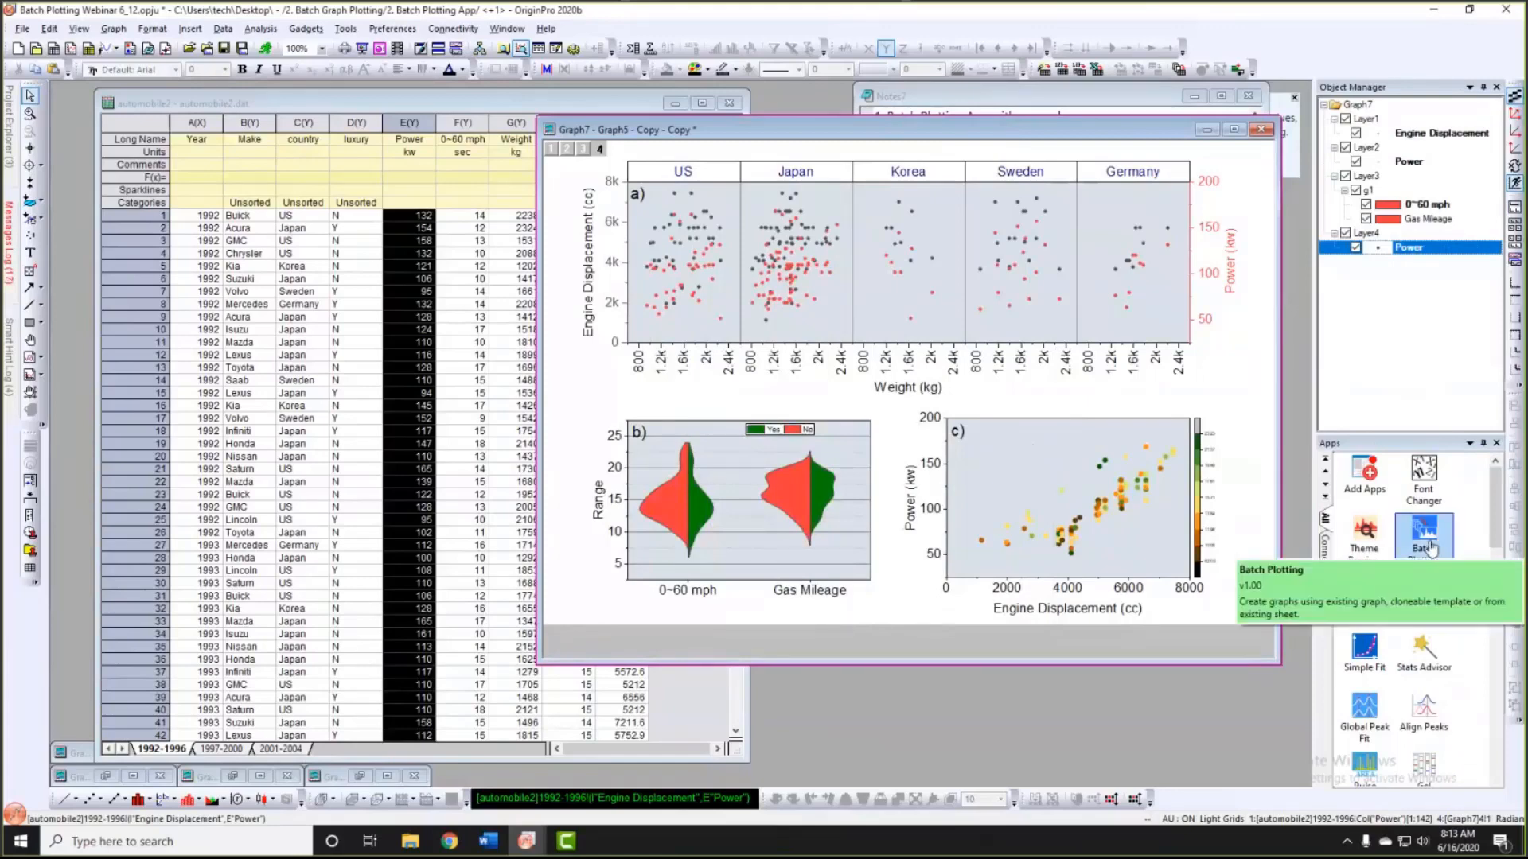
Step: Open the Batch Plotting app, enlarge its dialog, and set it to use the cloneable template MyTemplate
{"action": "left_click", "coordinate": [1429, 547]}
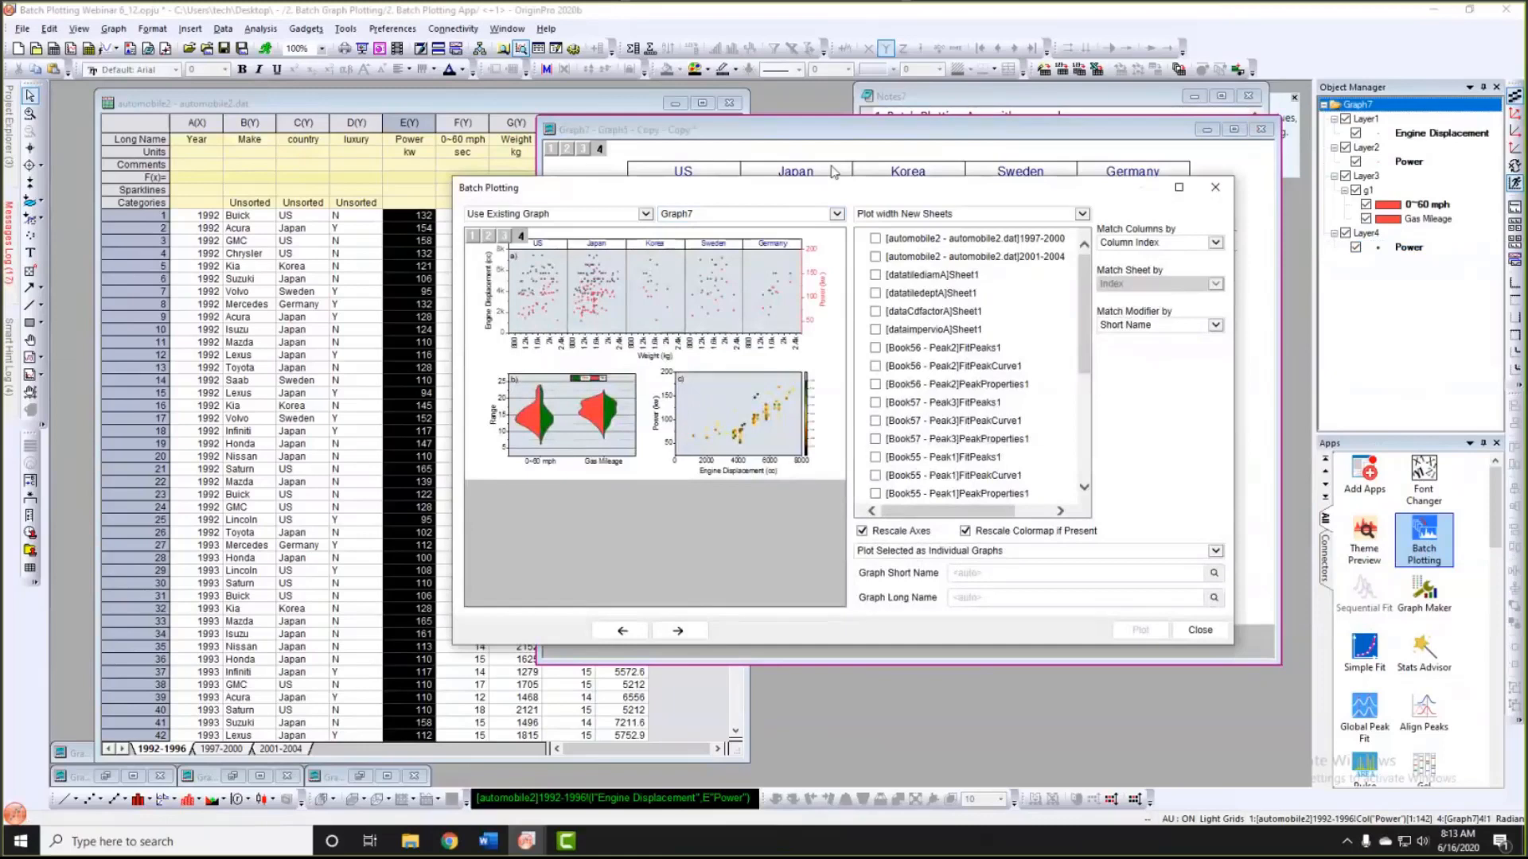
{"action": "left_click_drag", "start_coordinate": [799, 196], "coordinate": [832, 166]}
{"action": "left_click", "coordinate": [519, 148]}
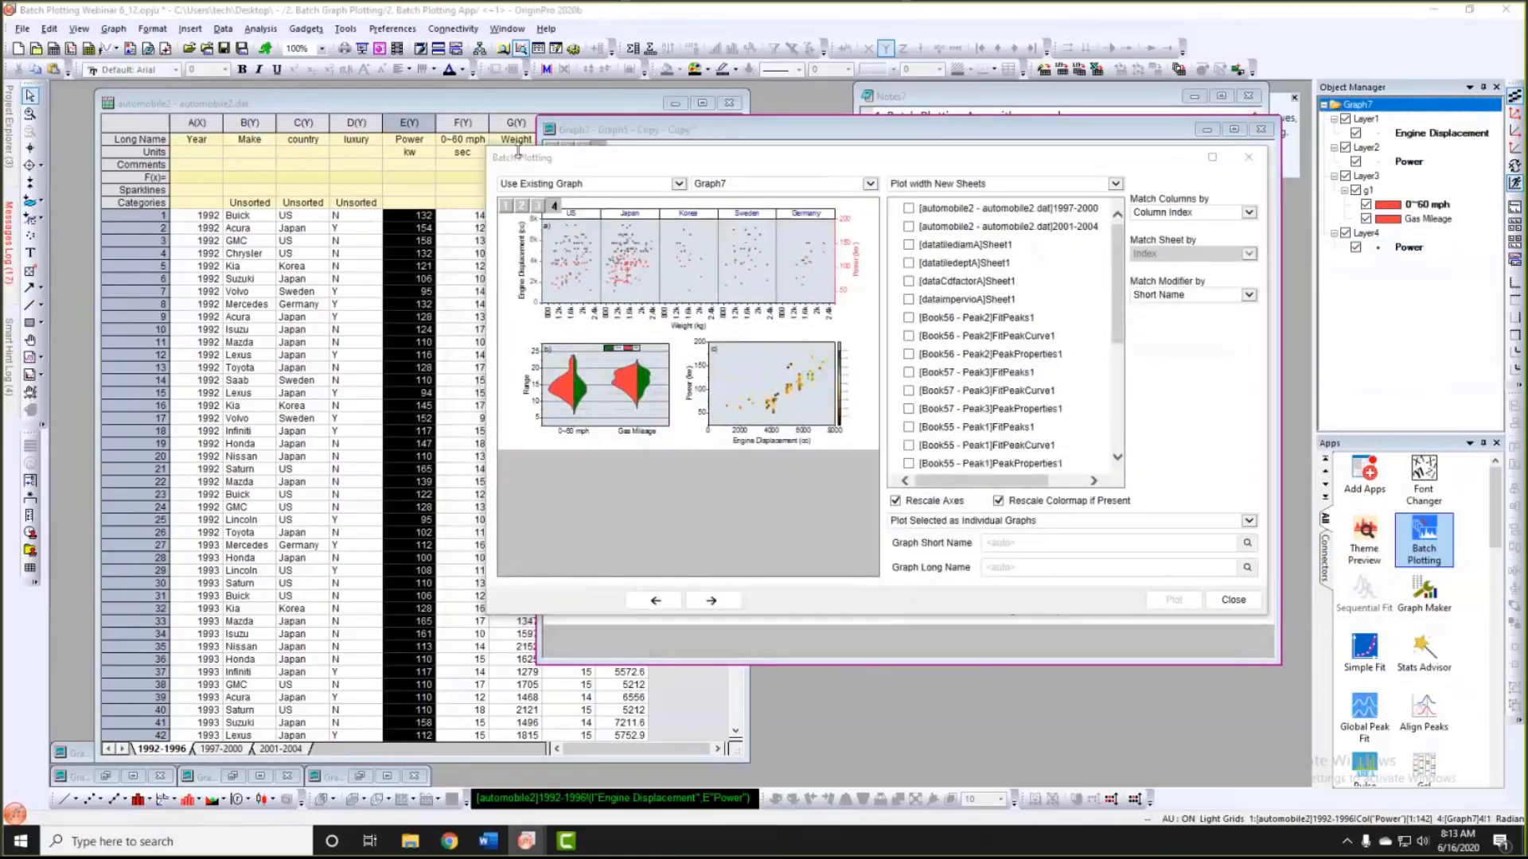
{"action": "left_click", "coordinate": [747, 148]}
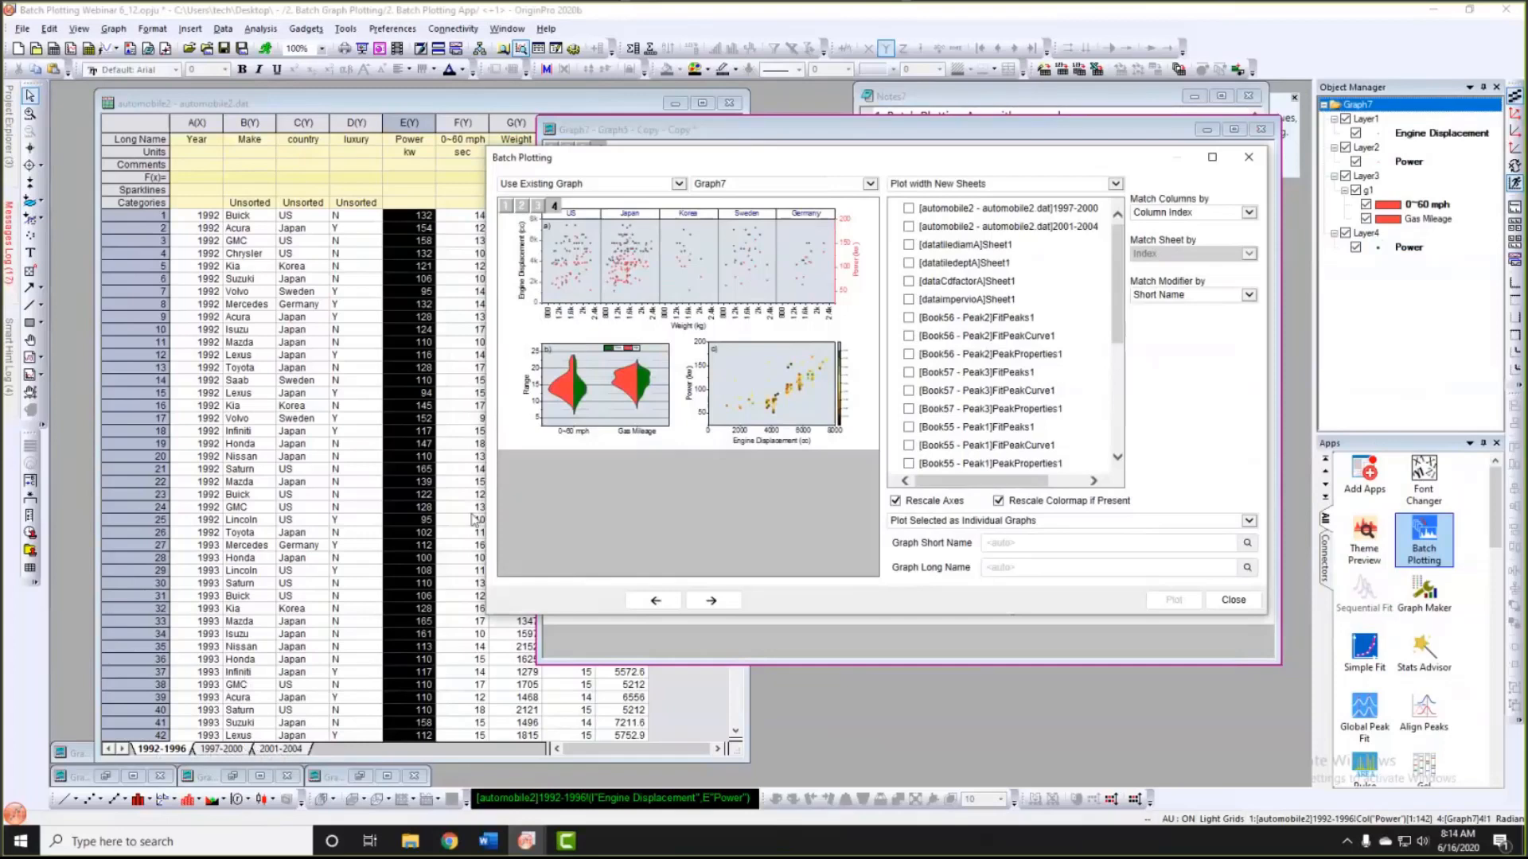
{"action": "left_click", "coordinate": [679, 185]}
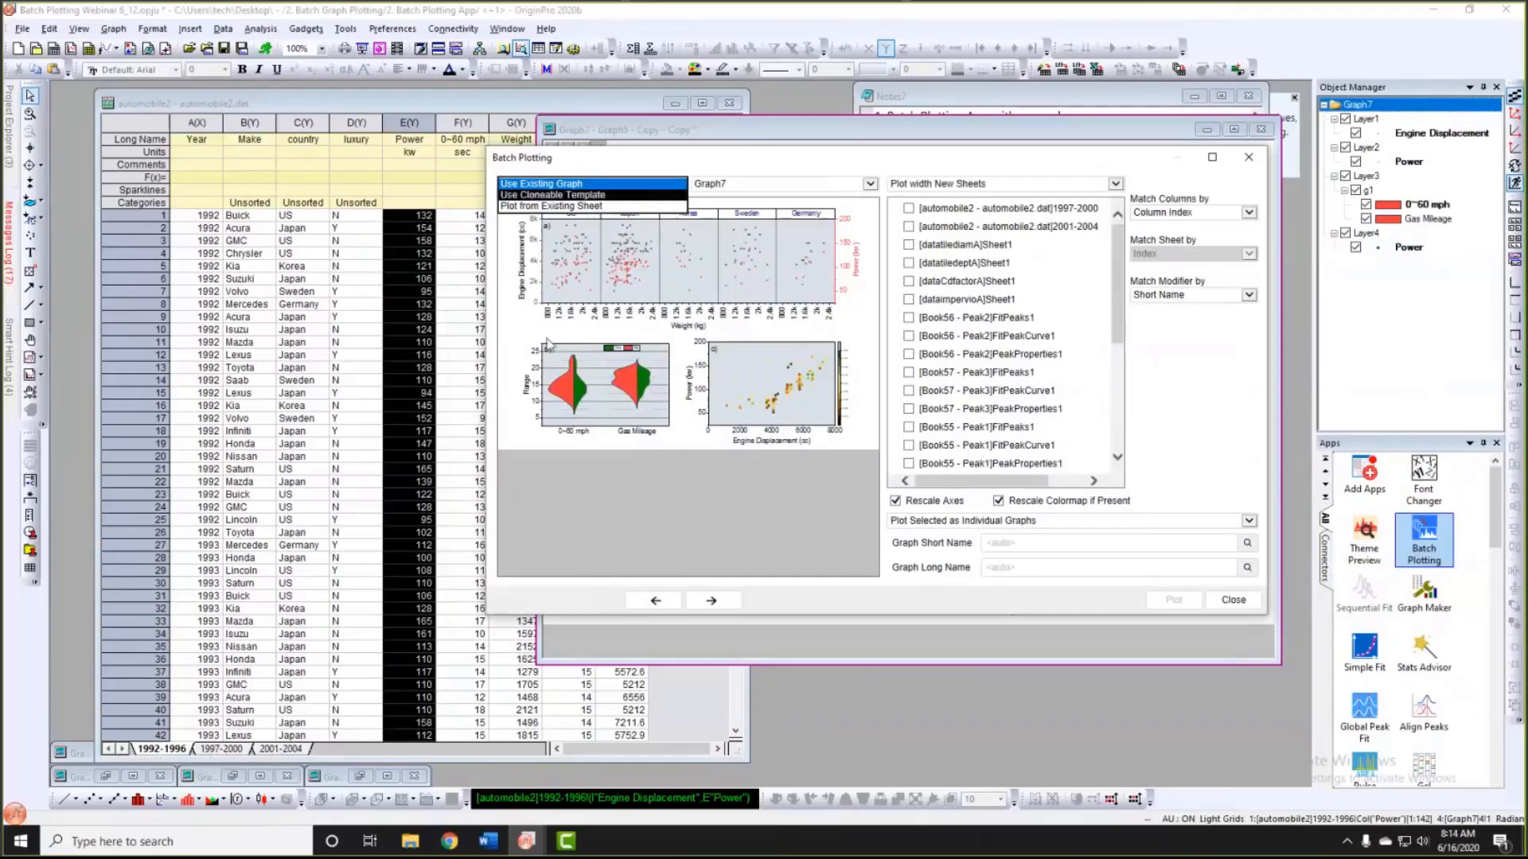
{"action": "left_click", "coordinate": [595, 199]}
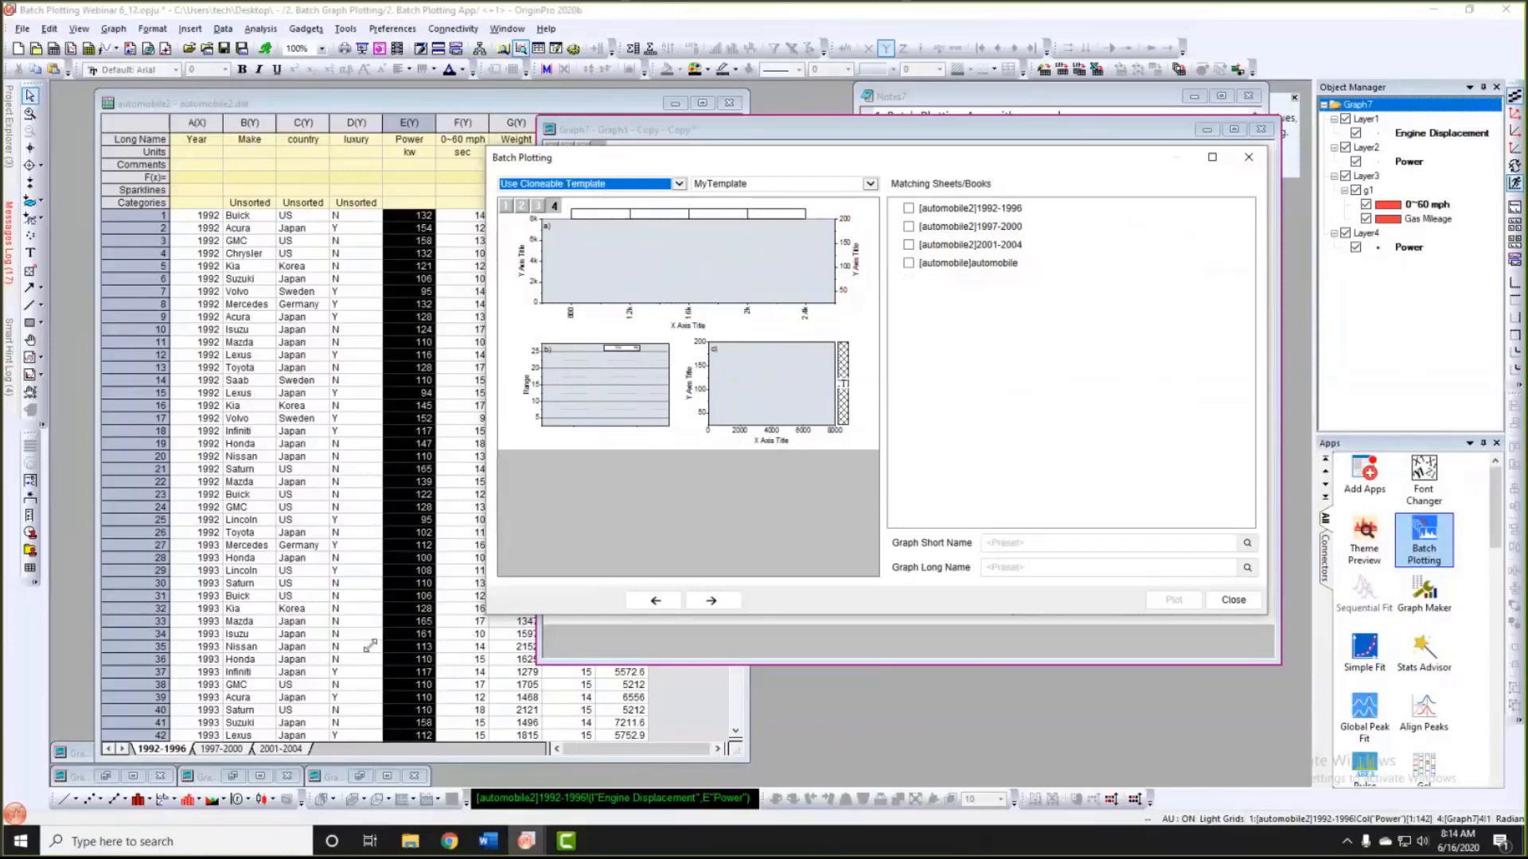
{"action": "left_click_drag", "start_coordinate": [487, 614], "coordinate": [310, 652]}
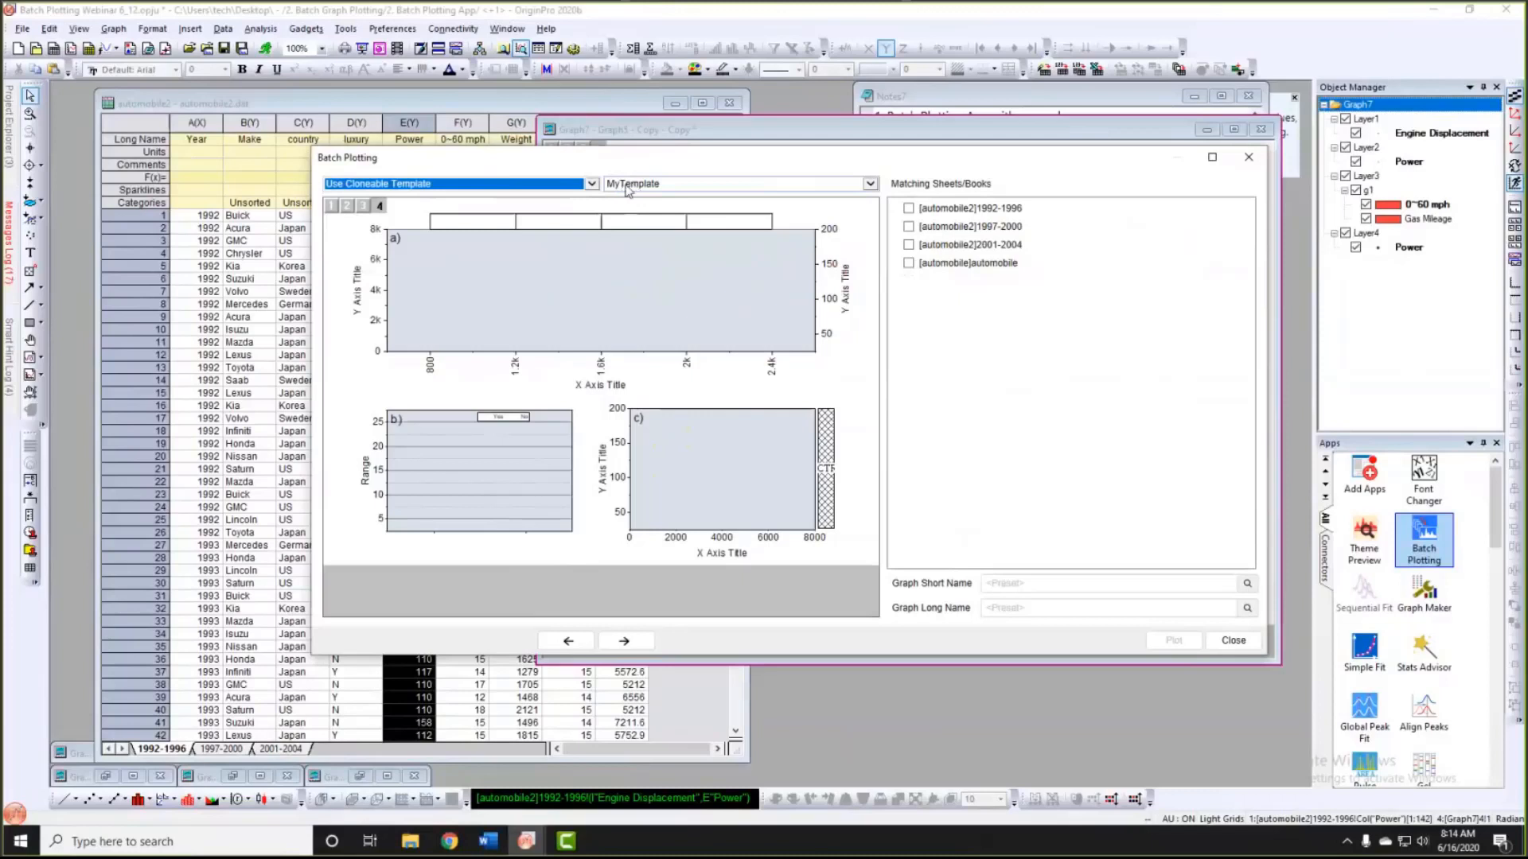
{"action": "left_click", "coordinate": [871, 188]}
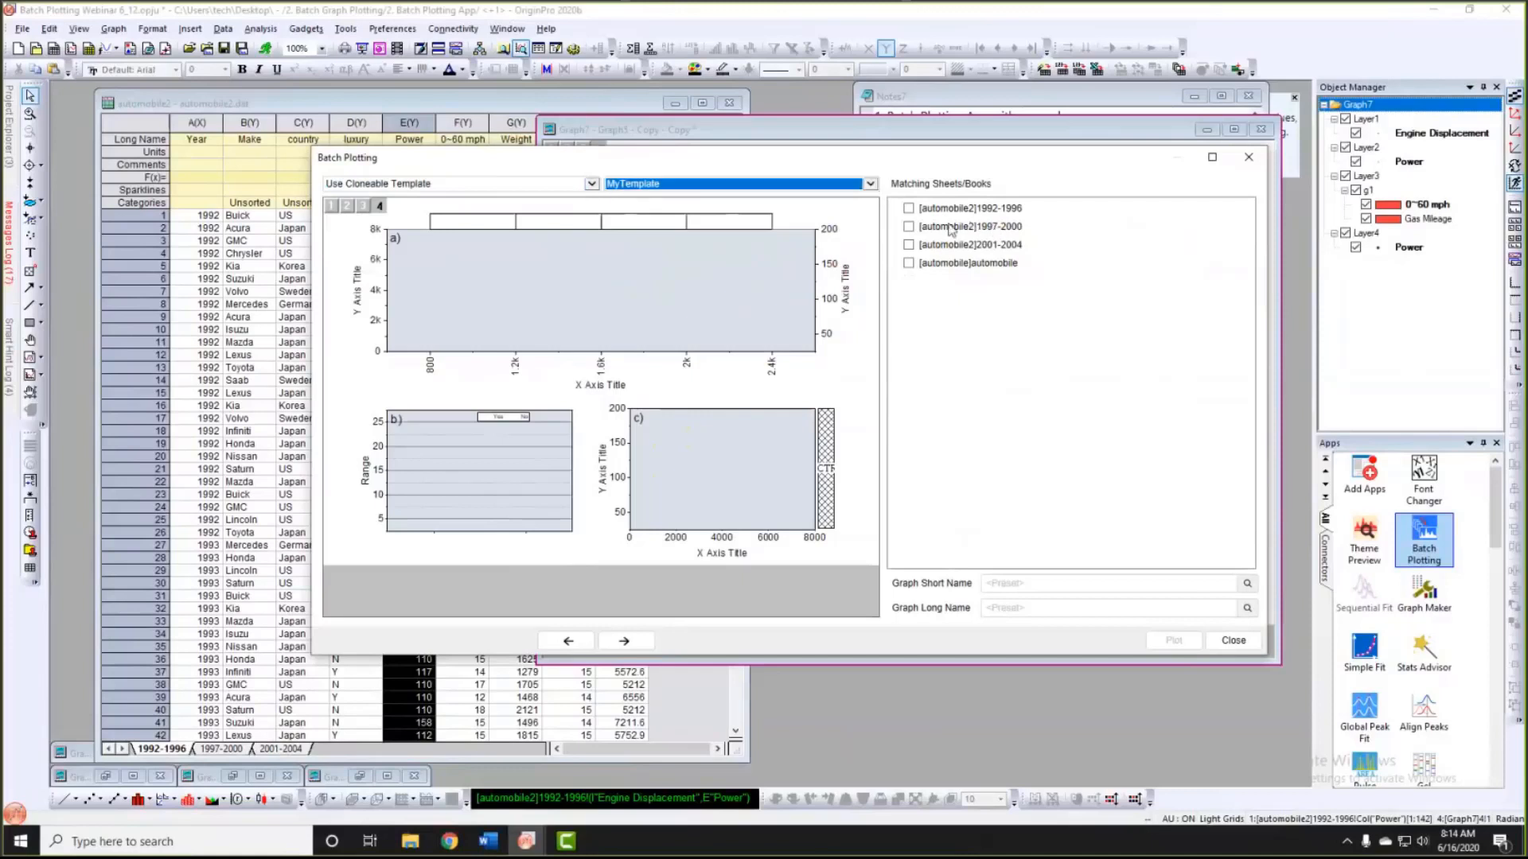
Step: Batch plot the automobile2 sheets 1997-2000 and 2001-2004 from the template, close the dialog, and minimize the source workbook
{"action": "left_click", "coordinate": [909, 227]}
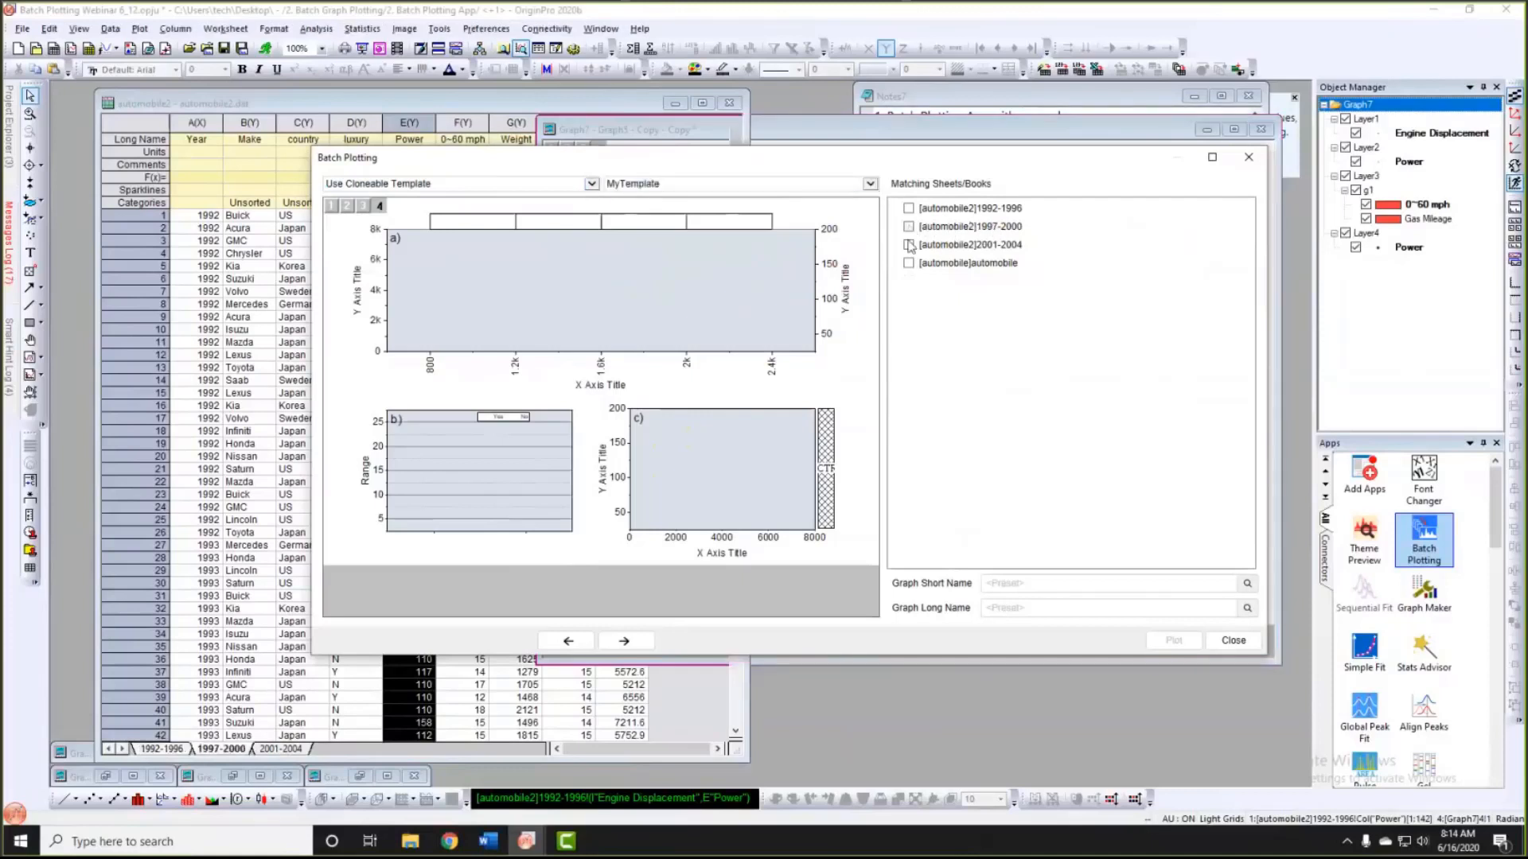
{"action": "left_click", "coordinate": [981, 231]}
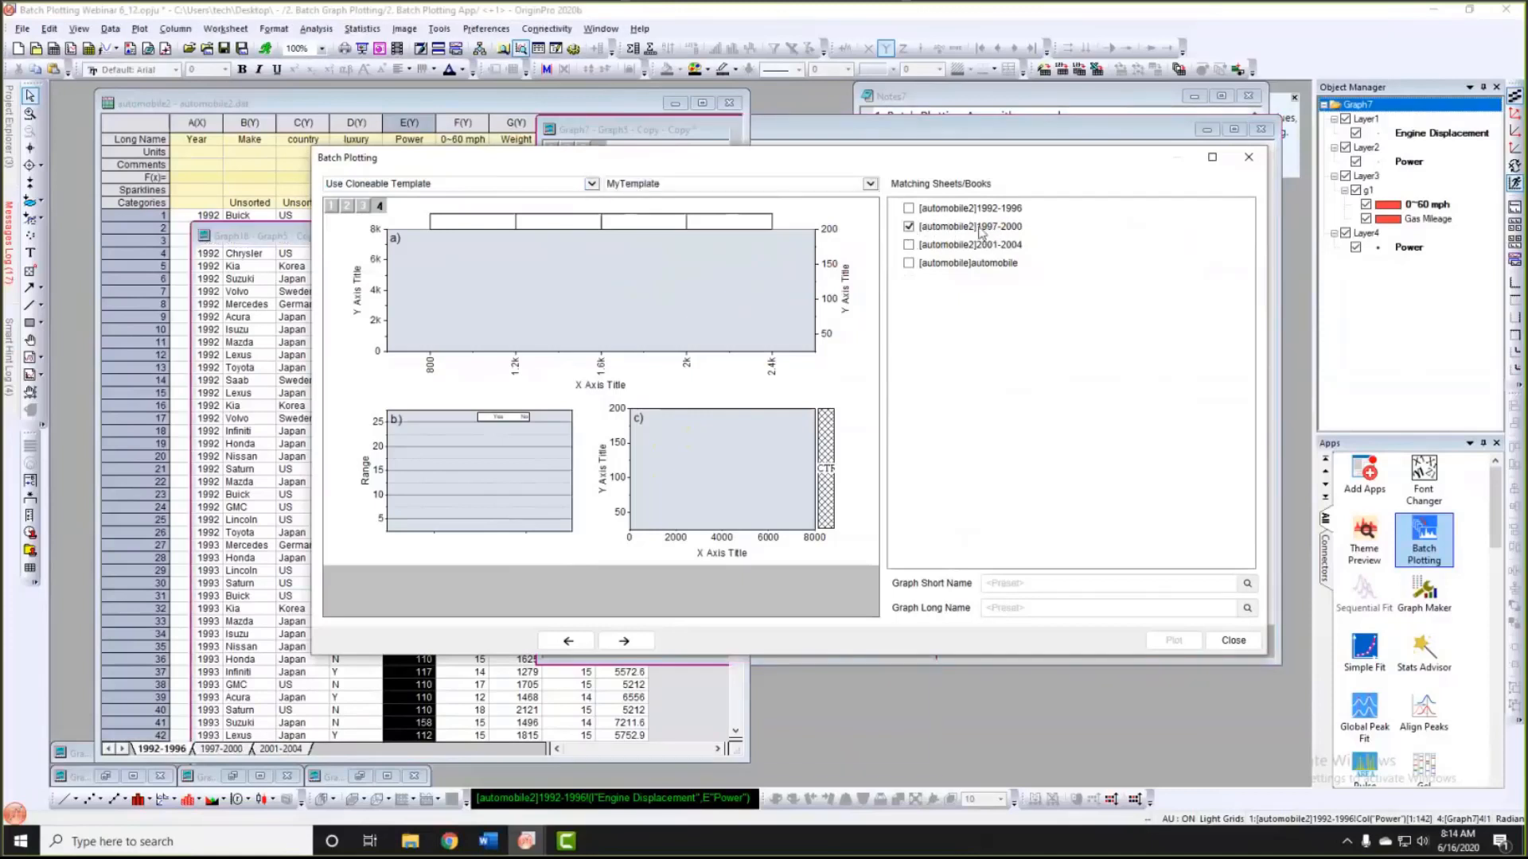
{"action": "left_click", "coordinate": [964, 246]}
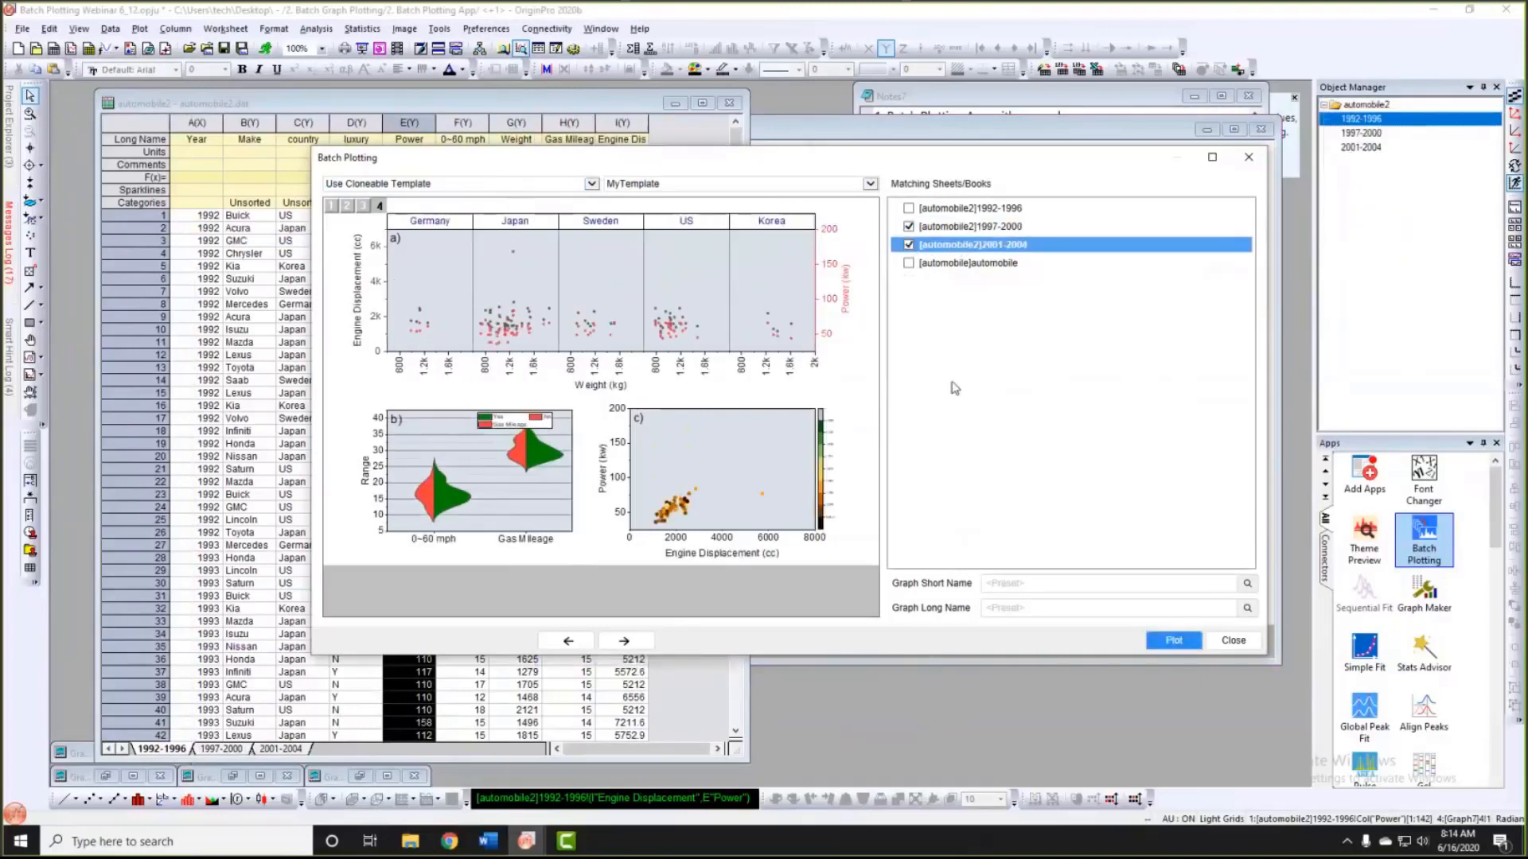
{"action": "left_click", "coordinate": [1169, 651]}
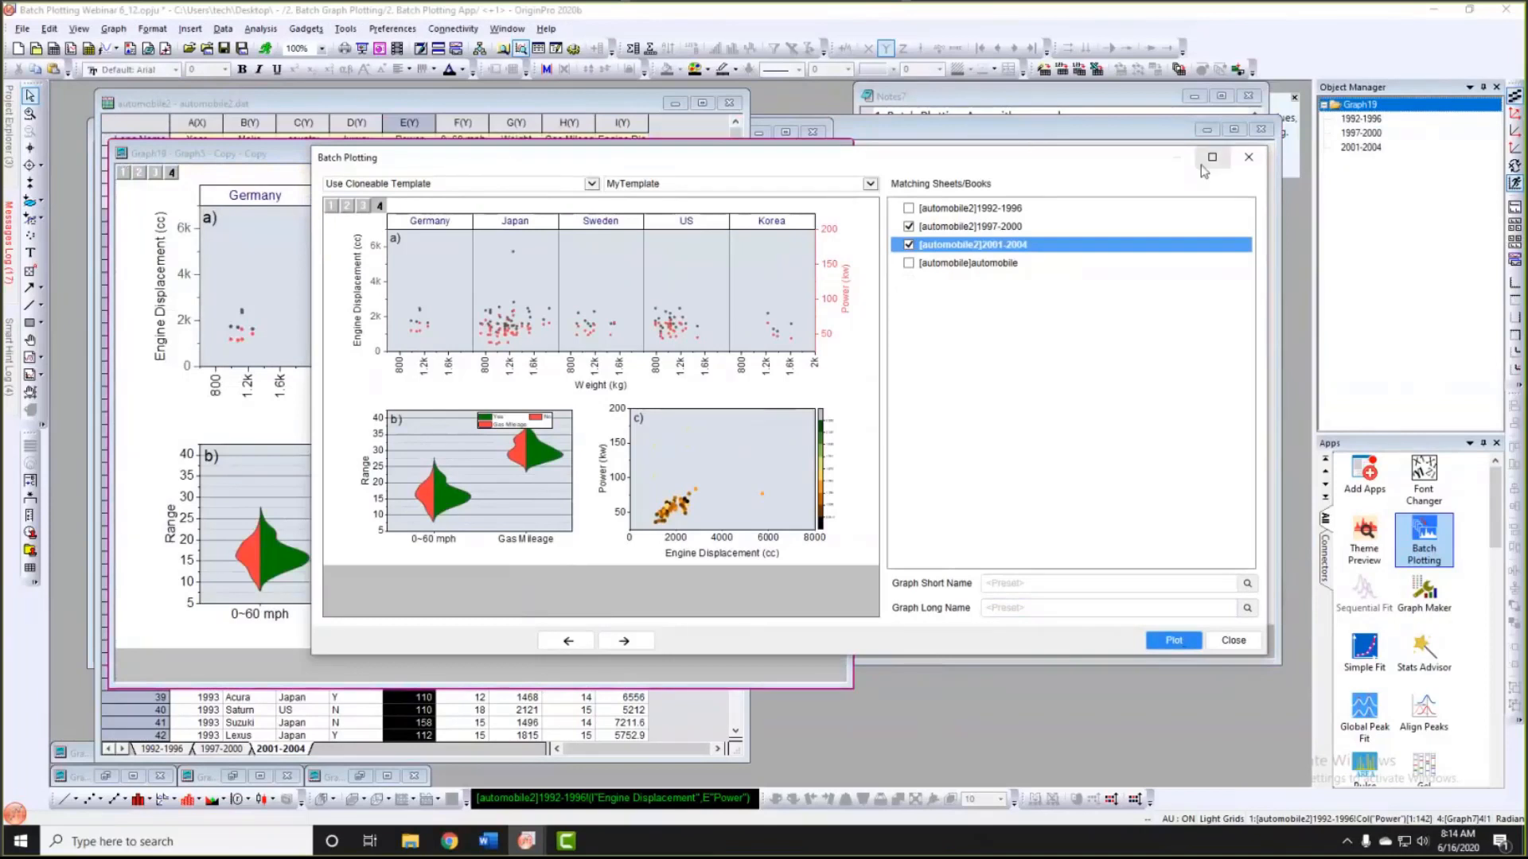
{"action": "left_click", "coordinate": [1233, 641]}
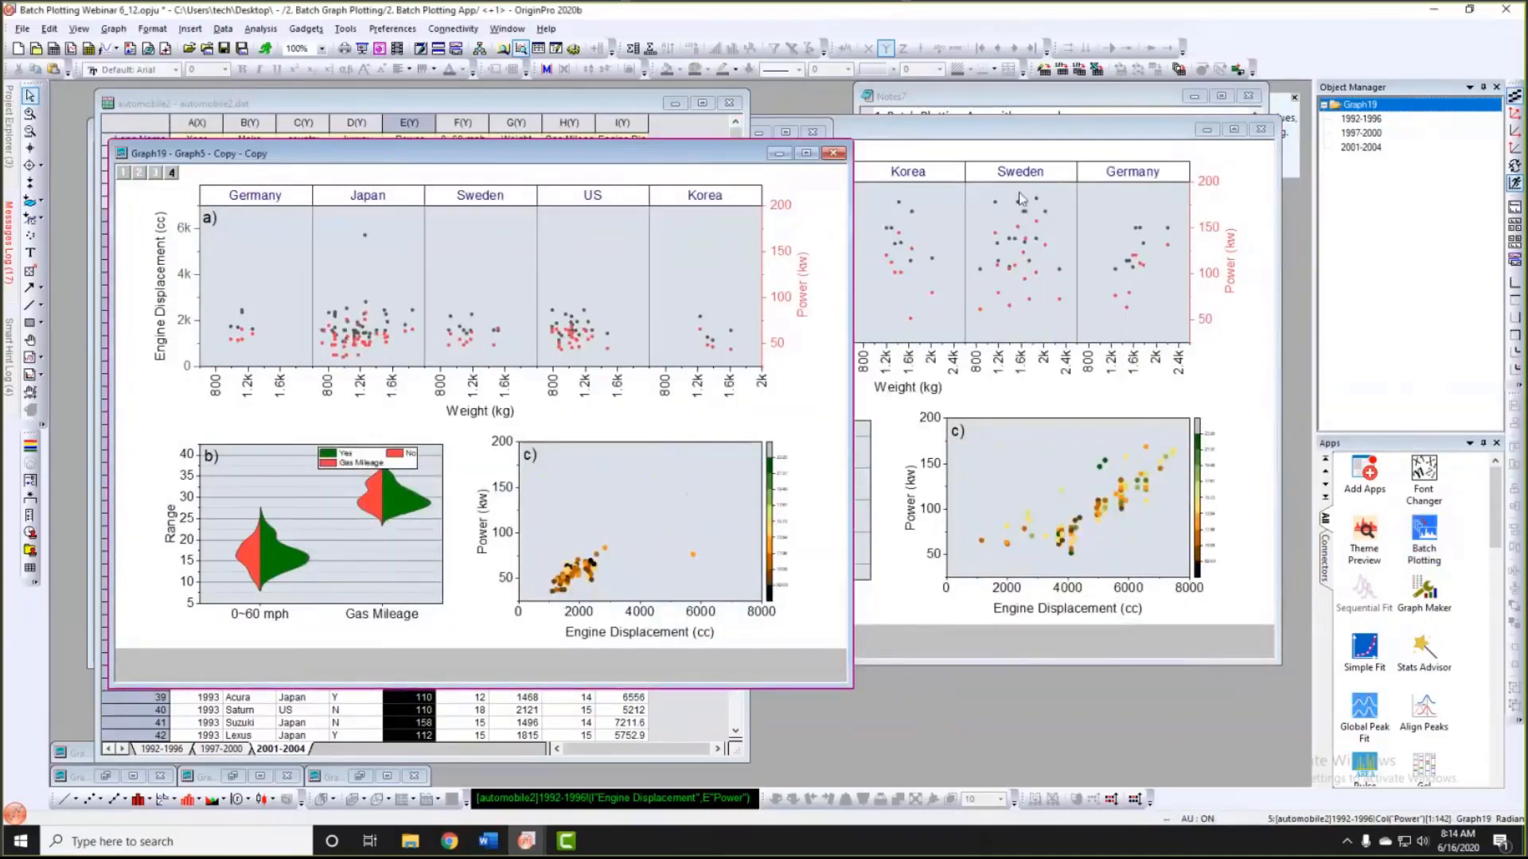
{"action": "left_click", "coordinate": [675, 102]}
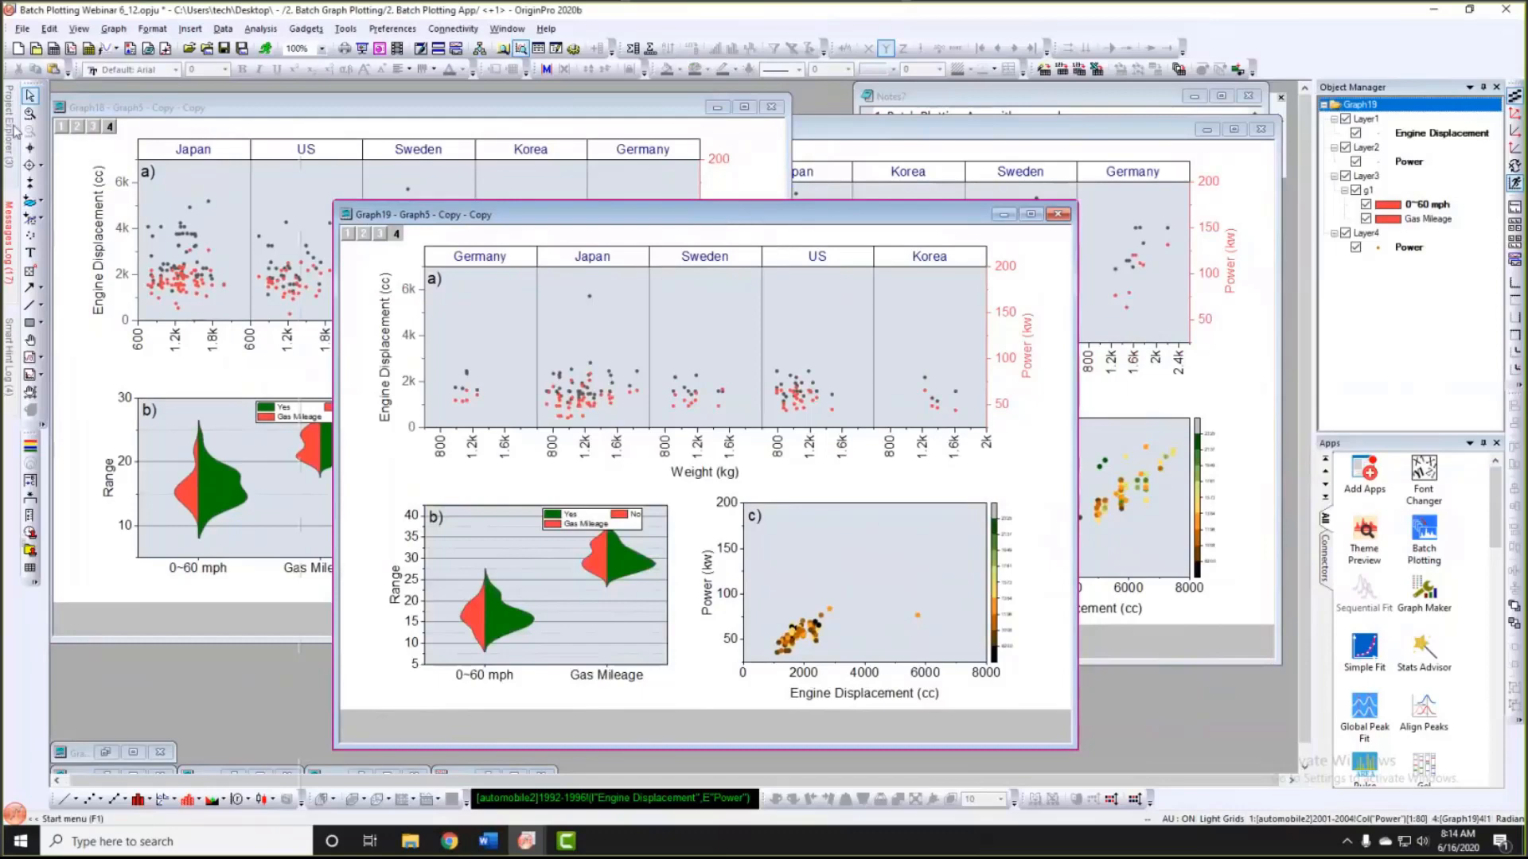
Step: Open the project folder "3. Batch Plotting from data files" and arrange the F1 workbook, graph and notes windows without overlap
{"action": "mouse_move", "coordinate": [13, 128]}
{"action": "left_click", "coordinate": [99, 219]}
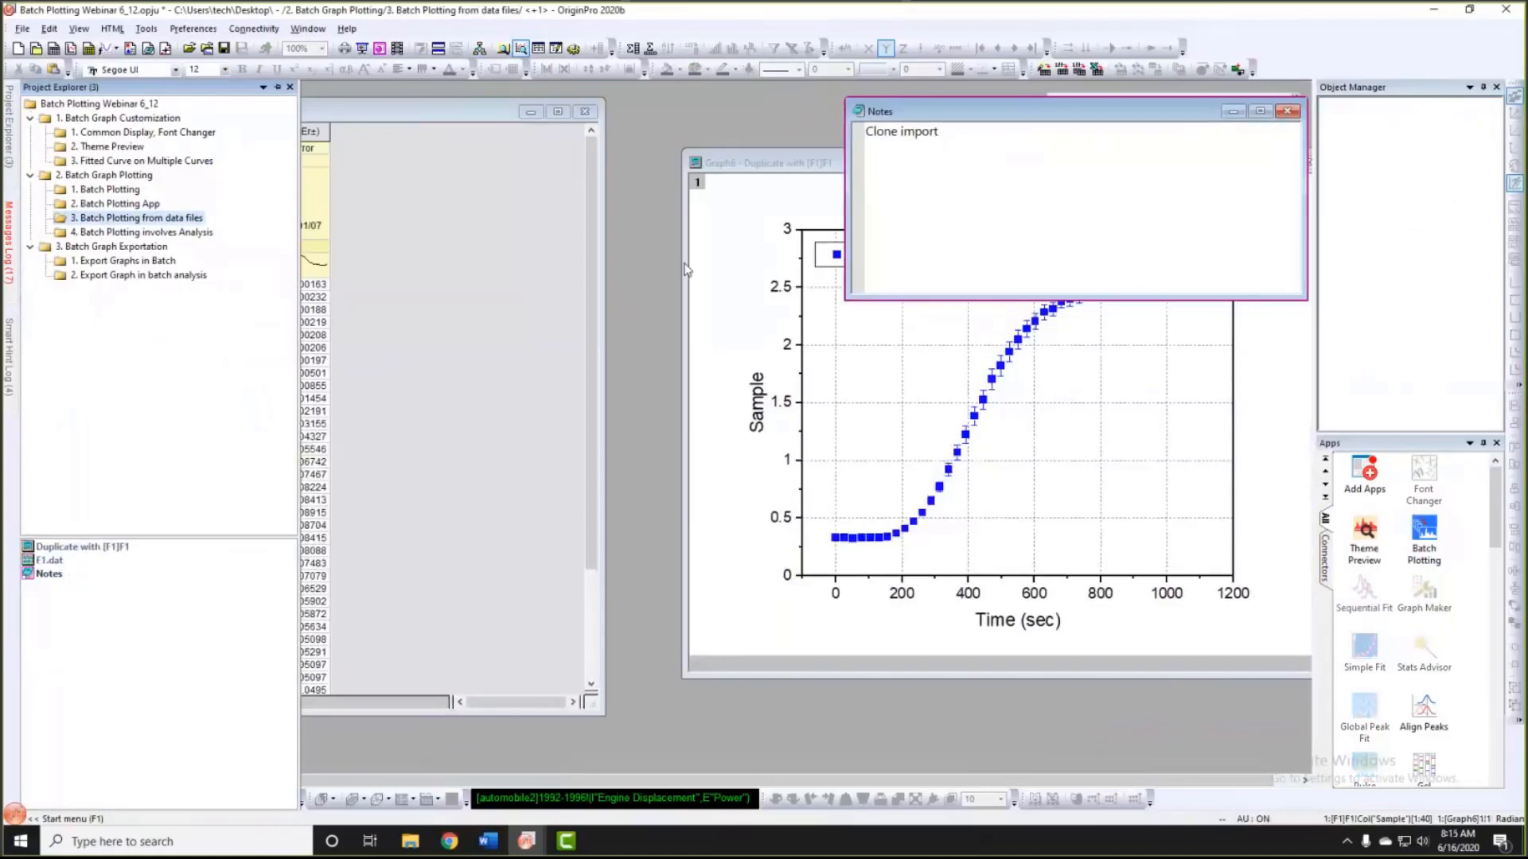
{"action": "left_click_drag", "start_coordinate": [1024, 113], "coordinate": [1137, 111]}
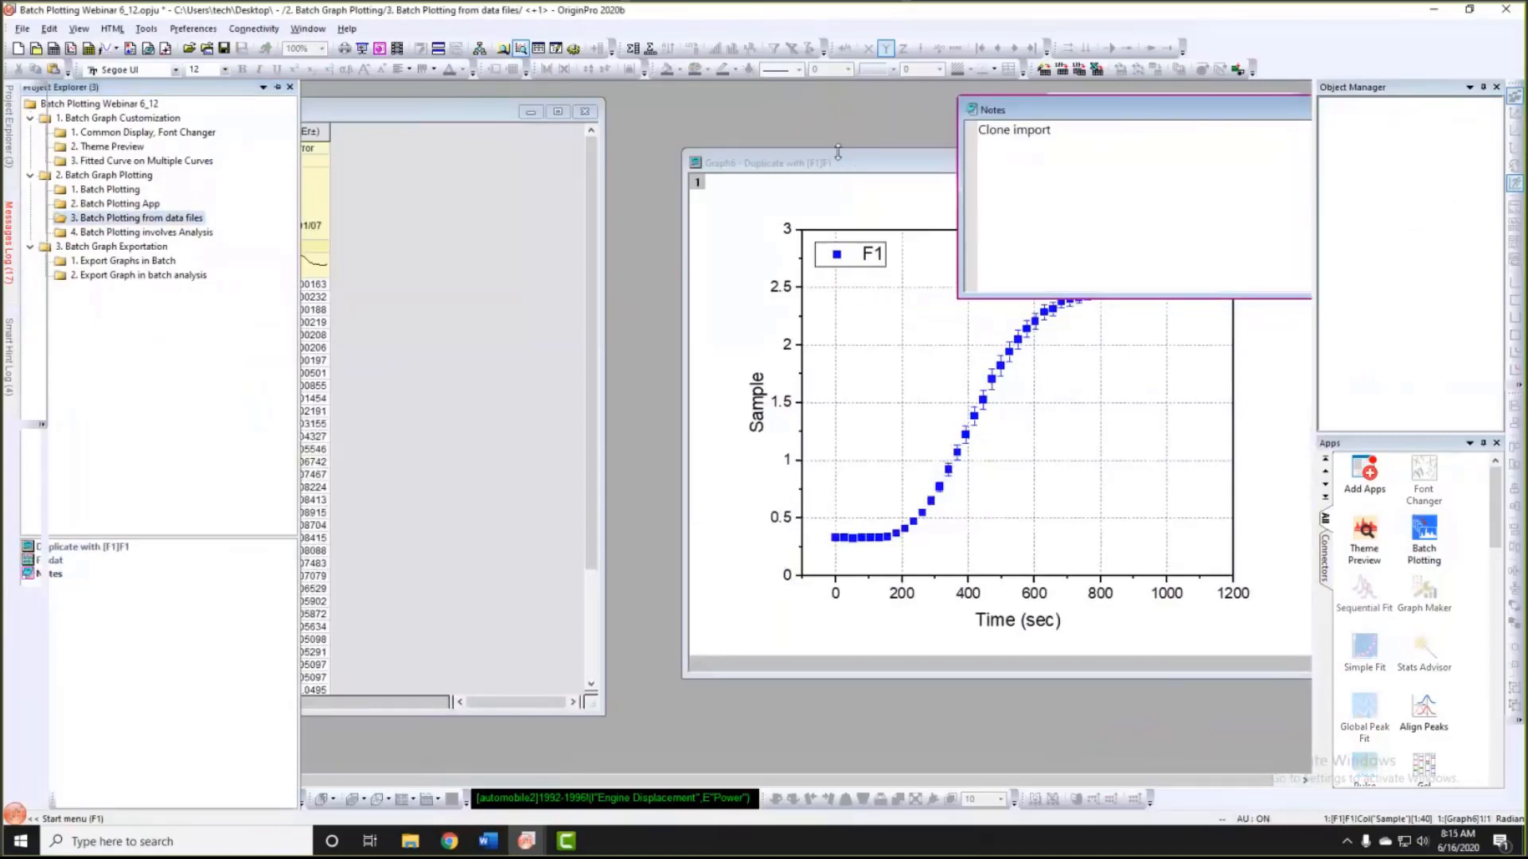
{"action": "left_click", "coordinate": [466, 161]}
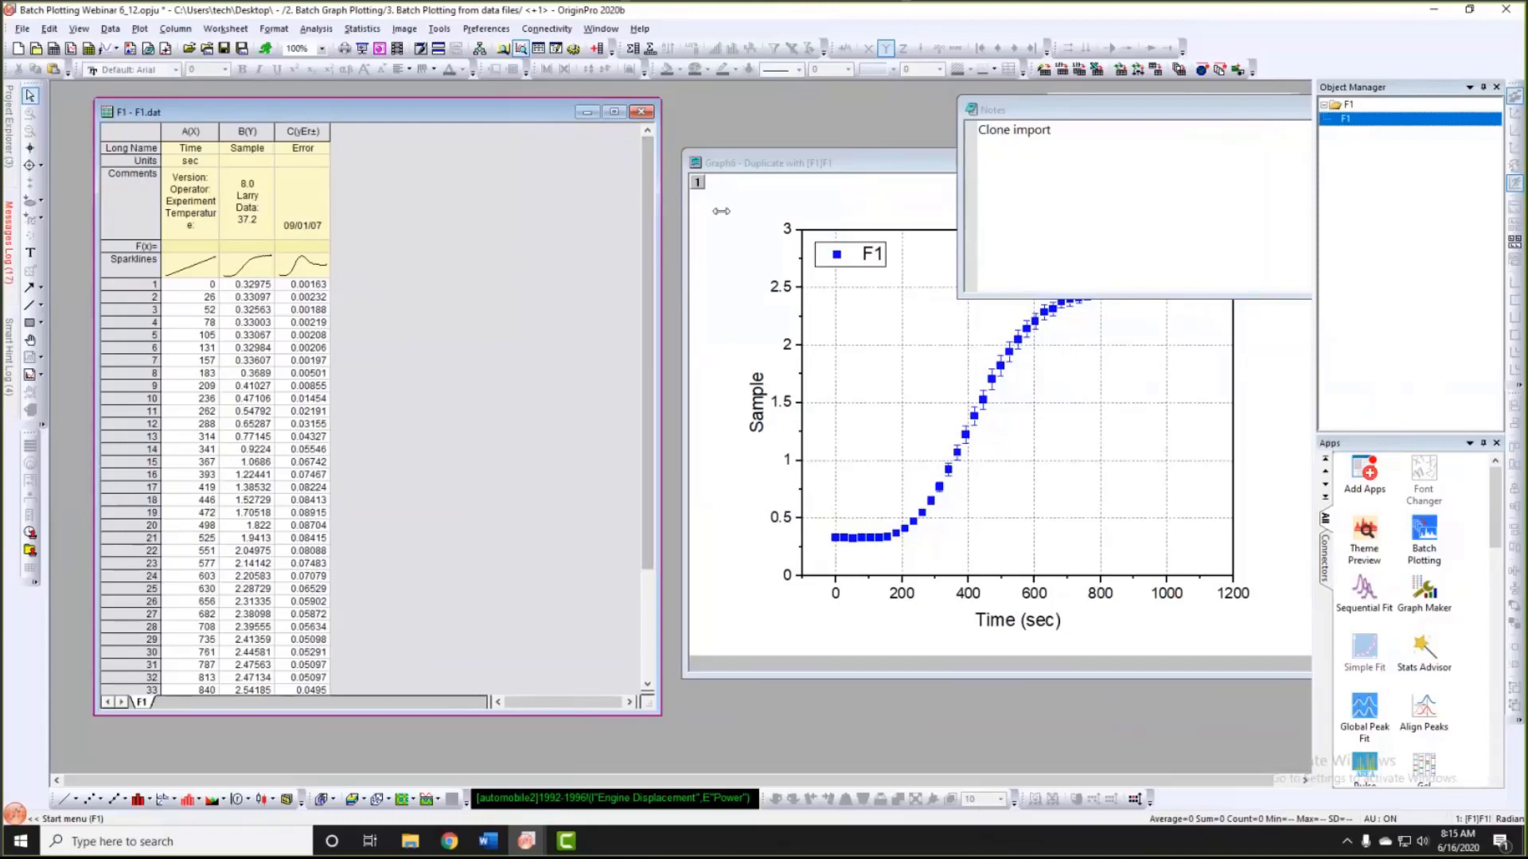
{"action": "left_click_drag", "start_coordinate": [721, 211], "coordinate": [724, 212]}
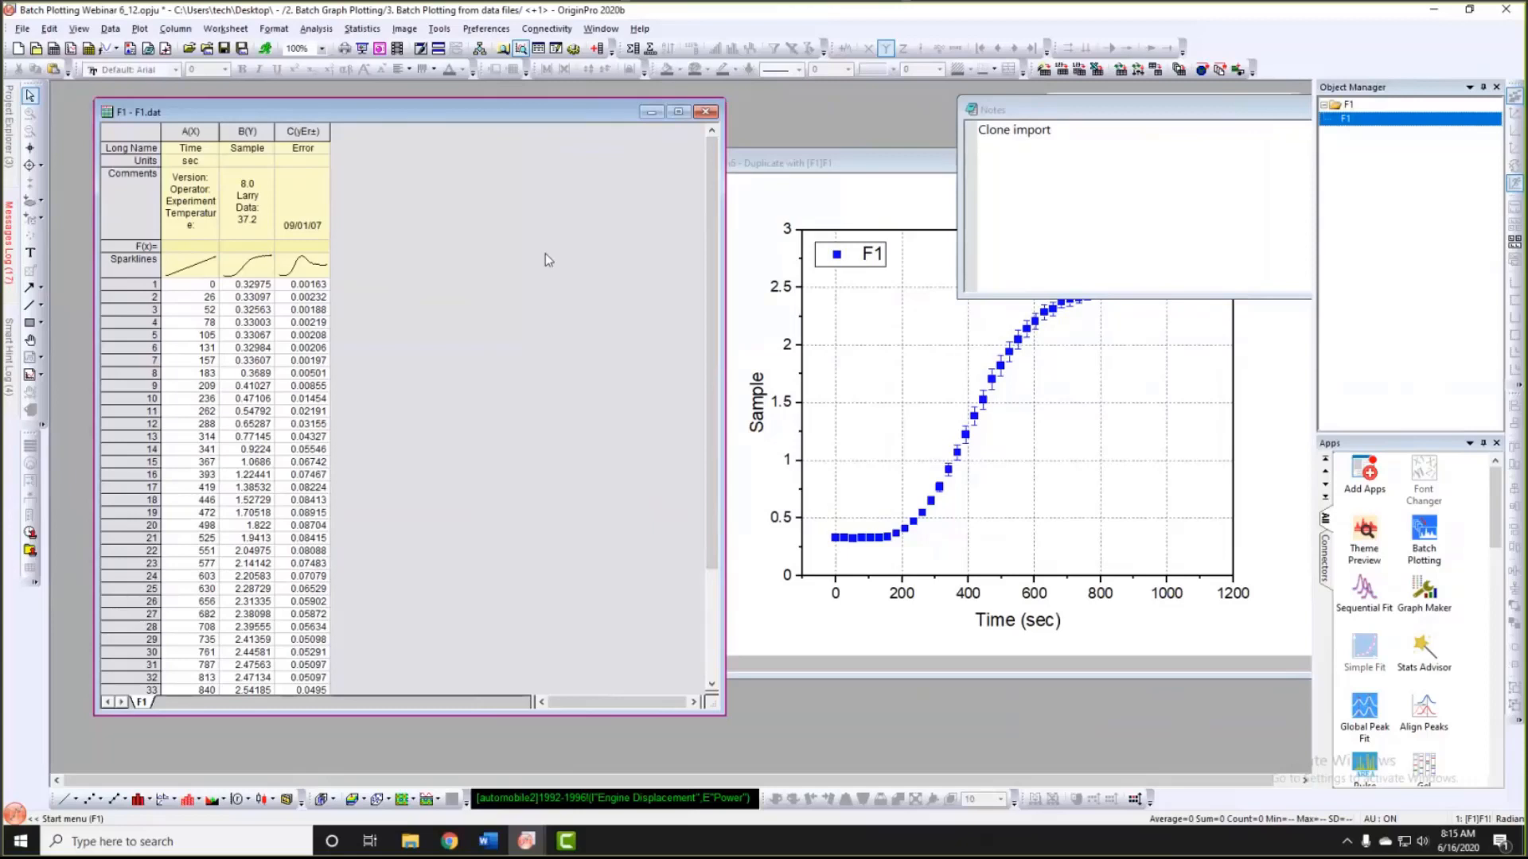
{"action": "left_click", "coordinate": [1064, 126]}
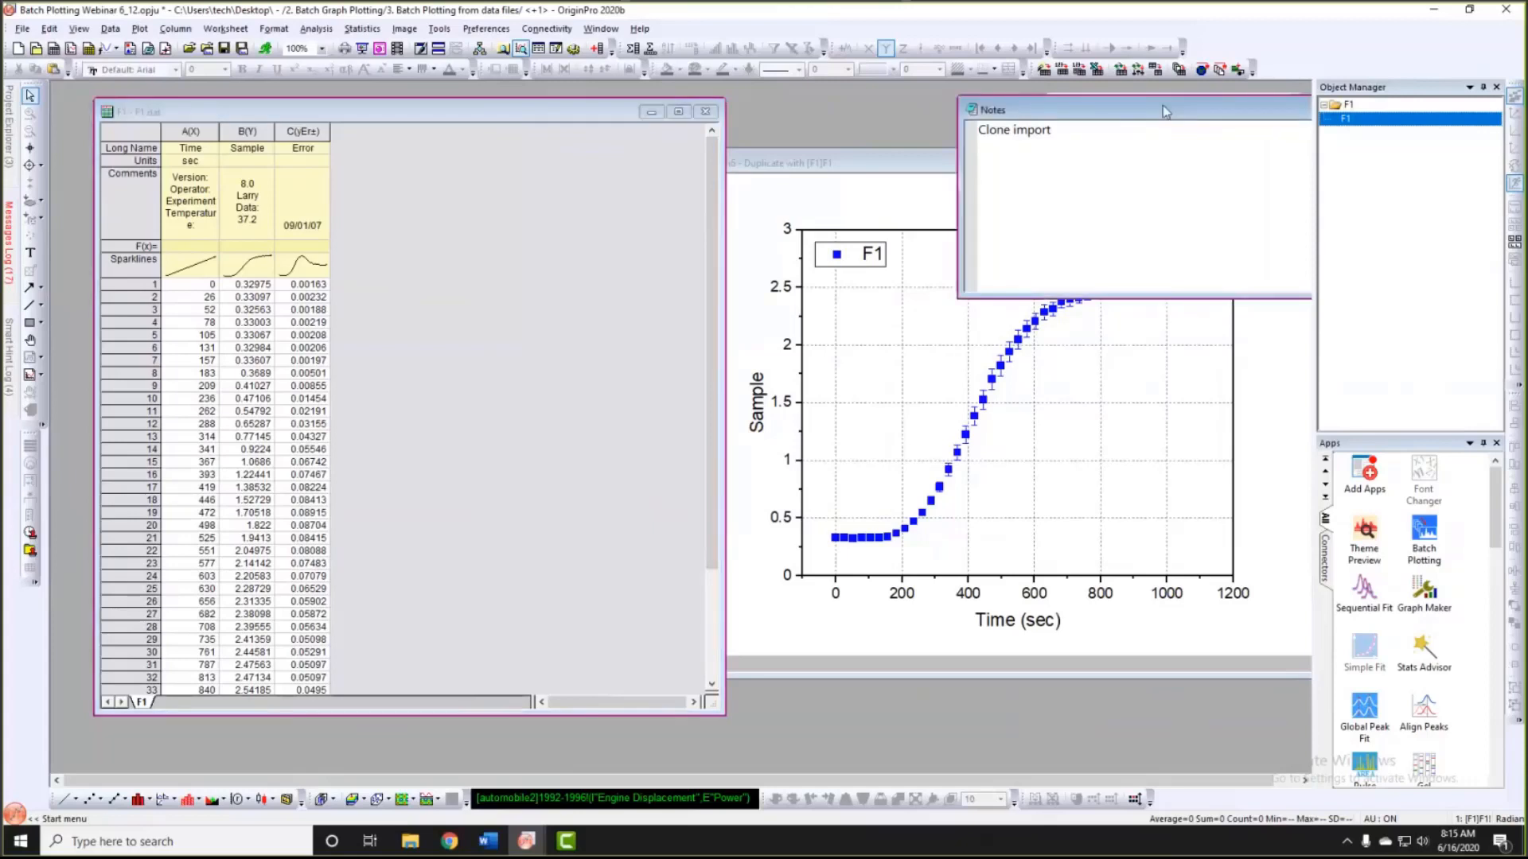
{"action": "left_click_drag", "start_coordinate": [801, 163], "coordinate": [860, 162]}
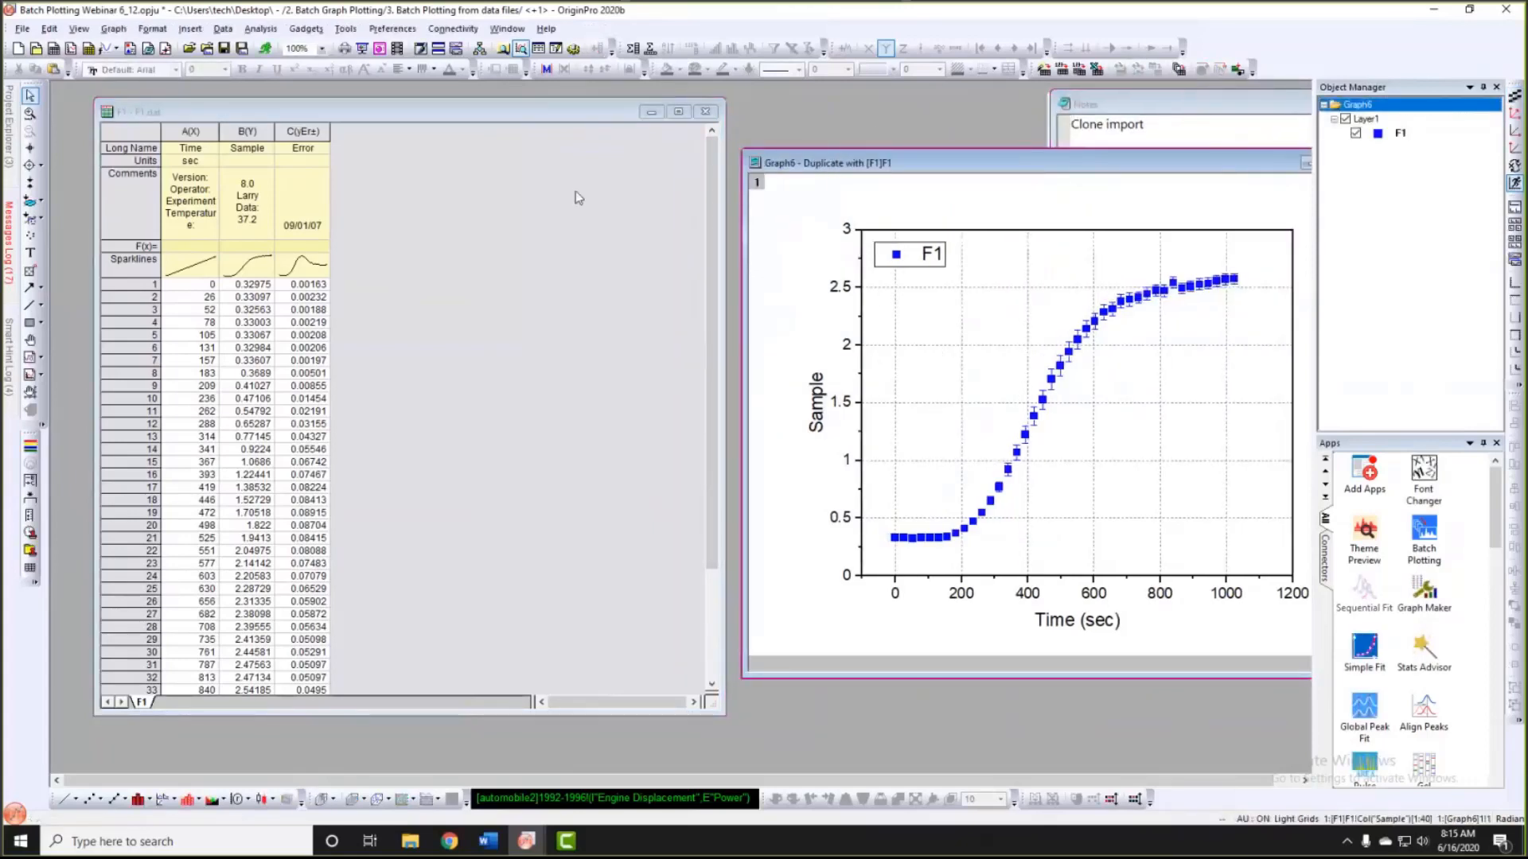
{"action": "left_click", "coordinate": [575, 191]}
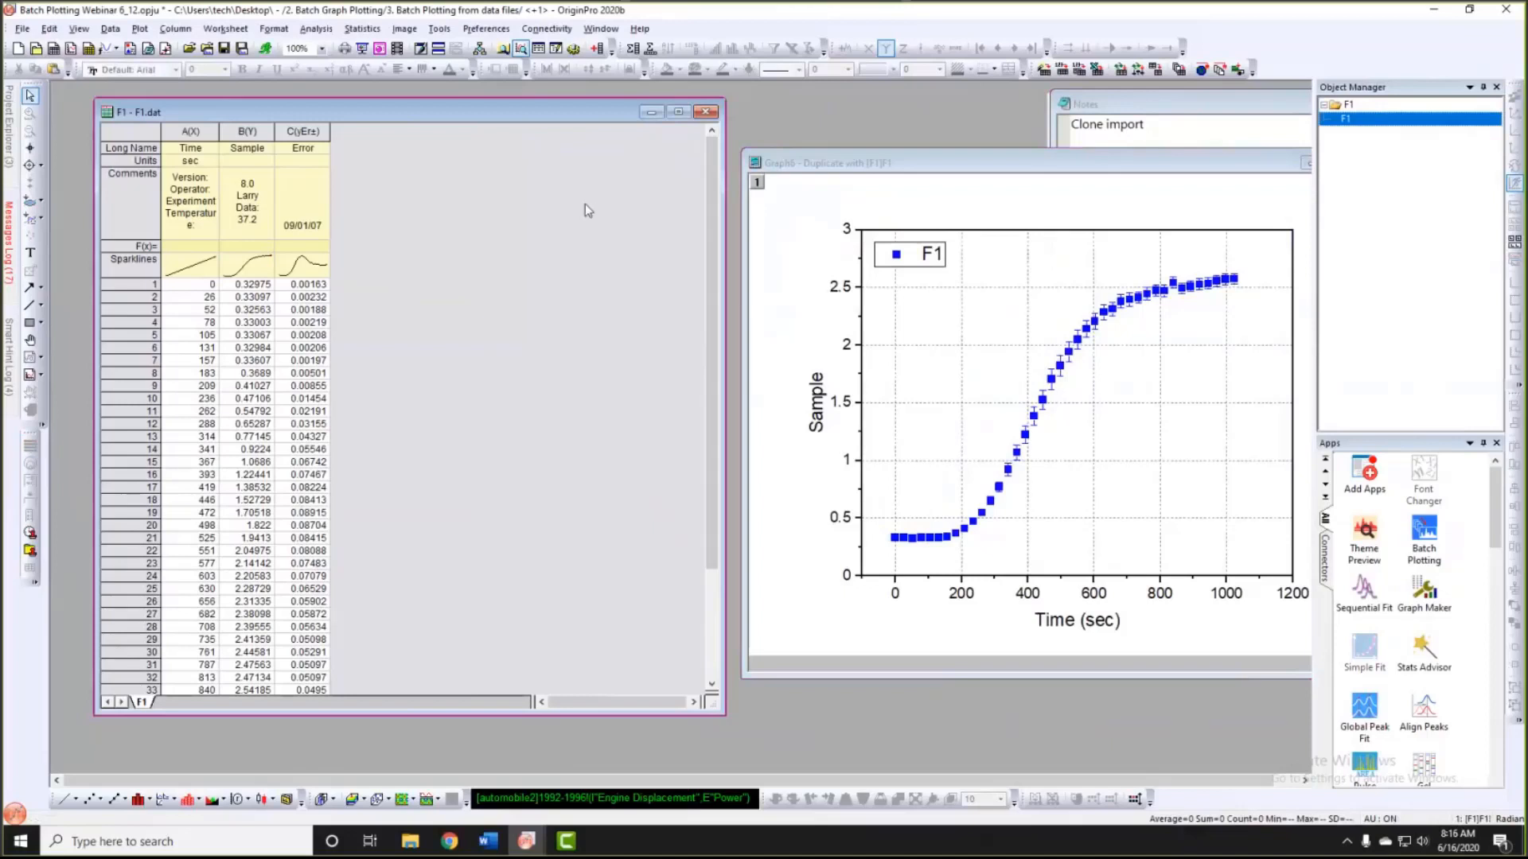
Step: Add Graph6 to the F1 workbook as a sheet, view it, and restore it to its own window
{"action": "right_click", "coordinate": [142, 705]}
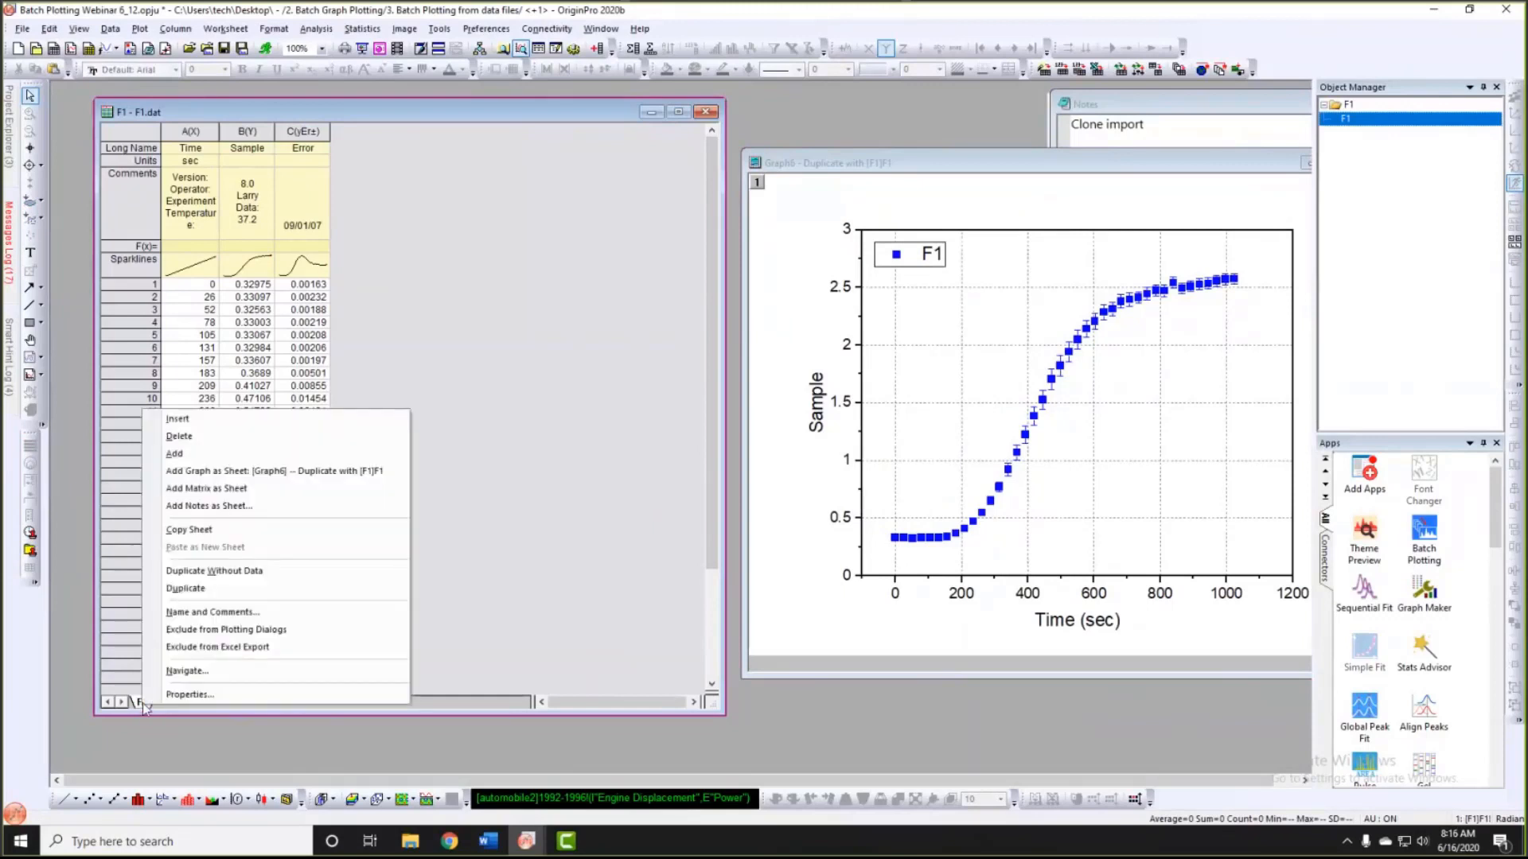
{"action": "left_click", "coordinate": [233, 473]}
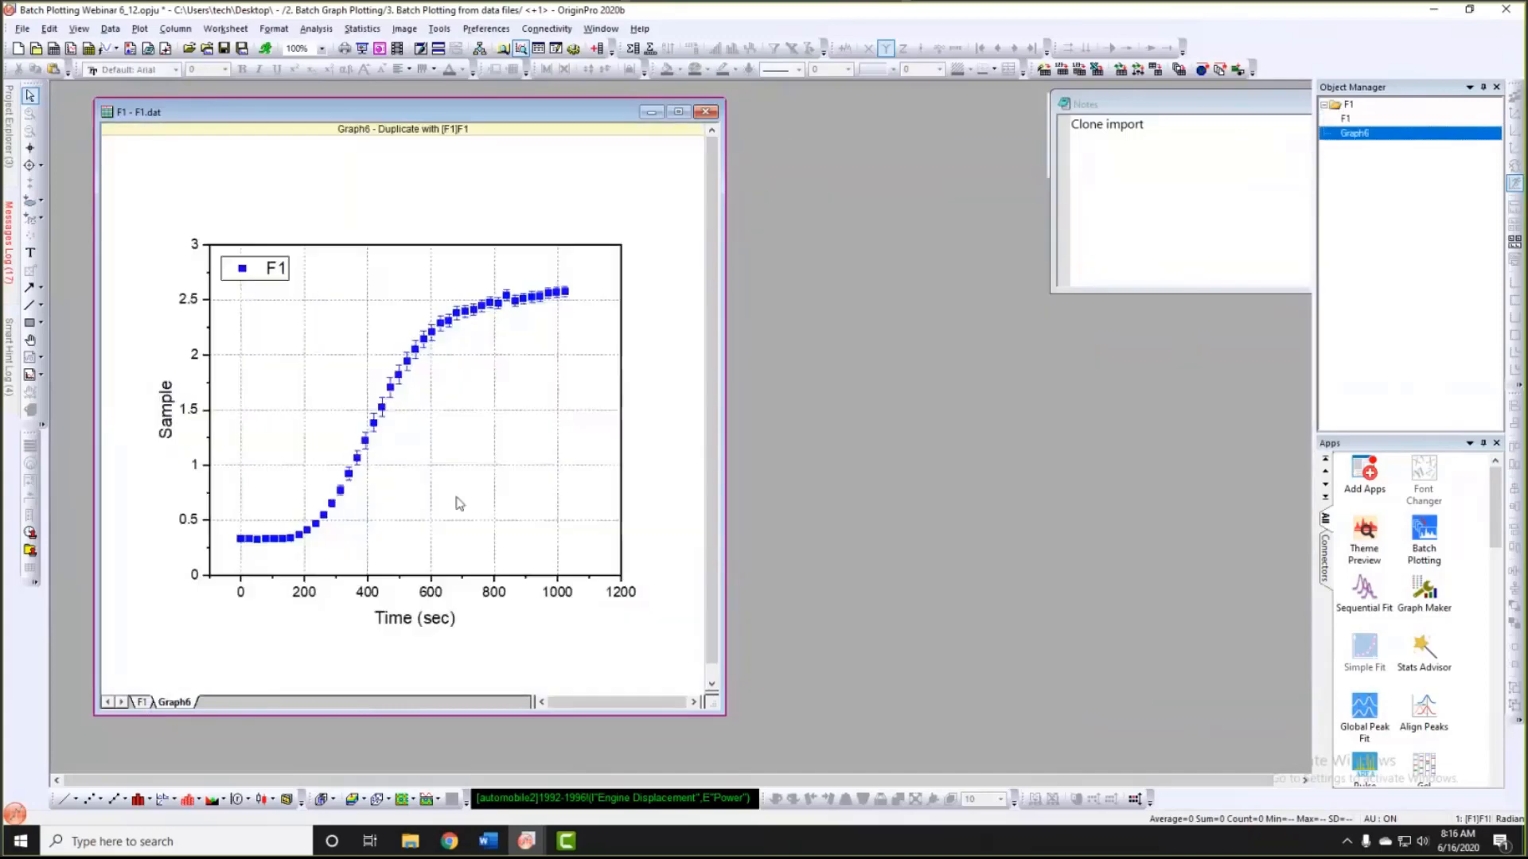
{"action": "left_click", "coordinate": [143, 703]}
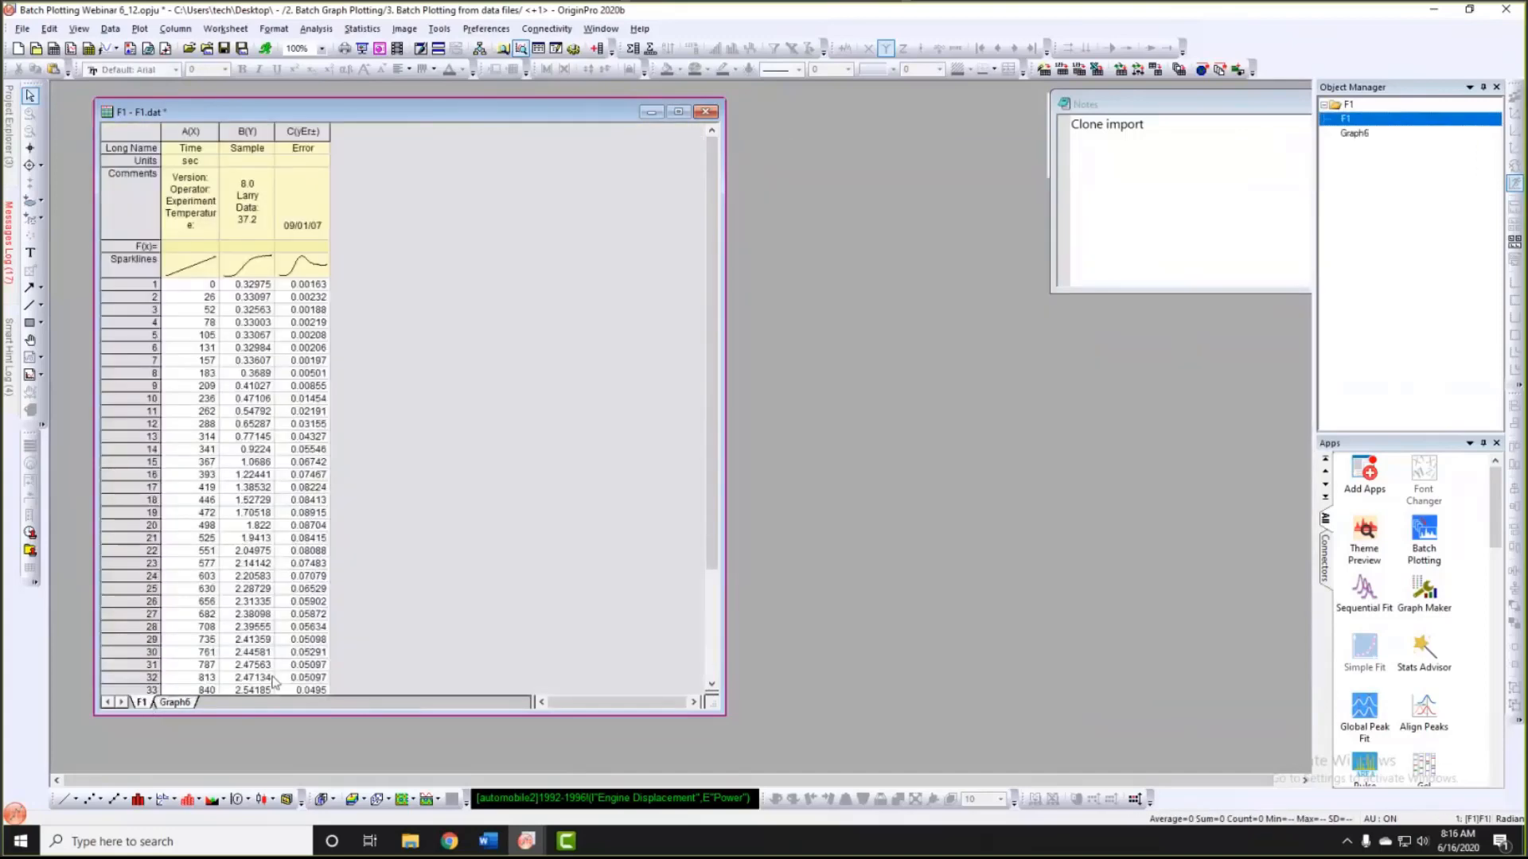
{"action": "left_click", "coordinate": [175, 703]}
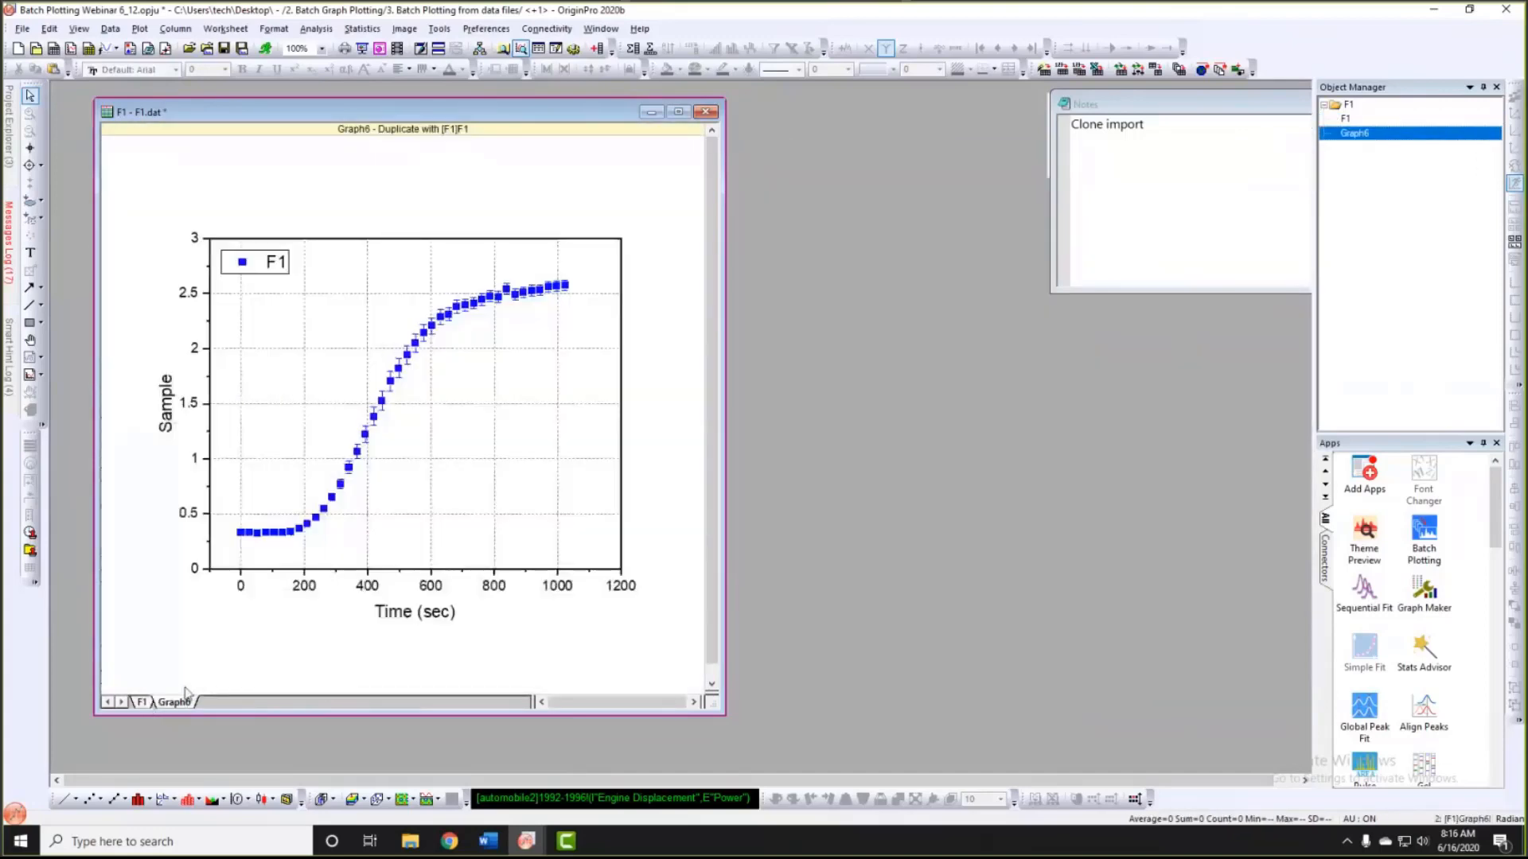
{"action": "right_click", "coordinate": [243, 646]}
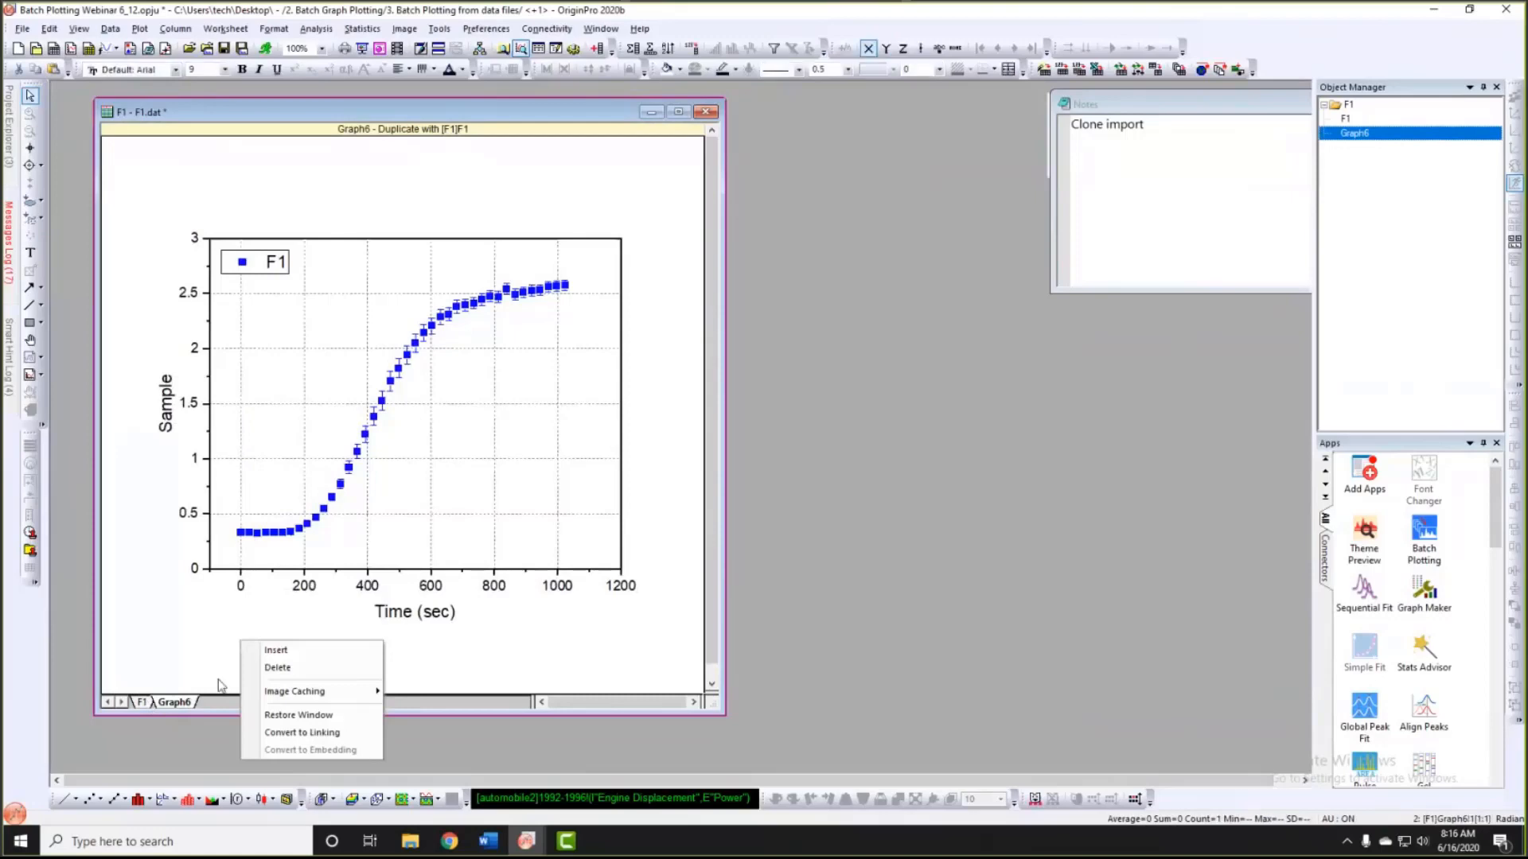
{"action": "left_click", "coordinate": [270, 716]}
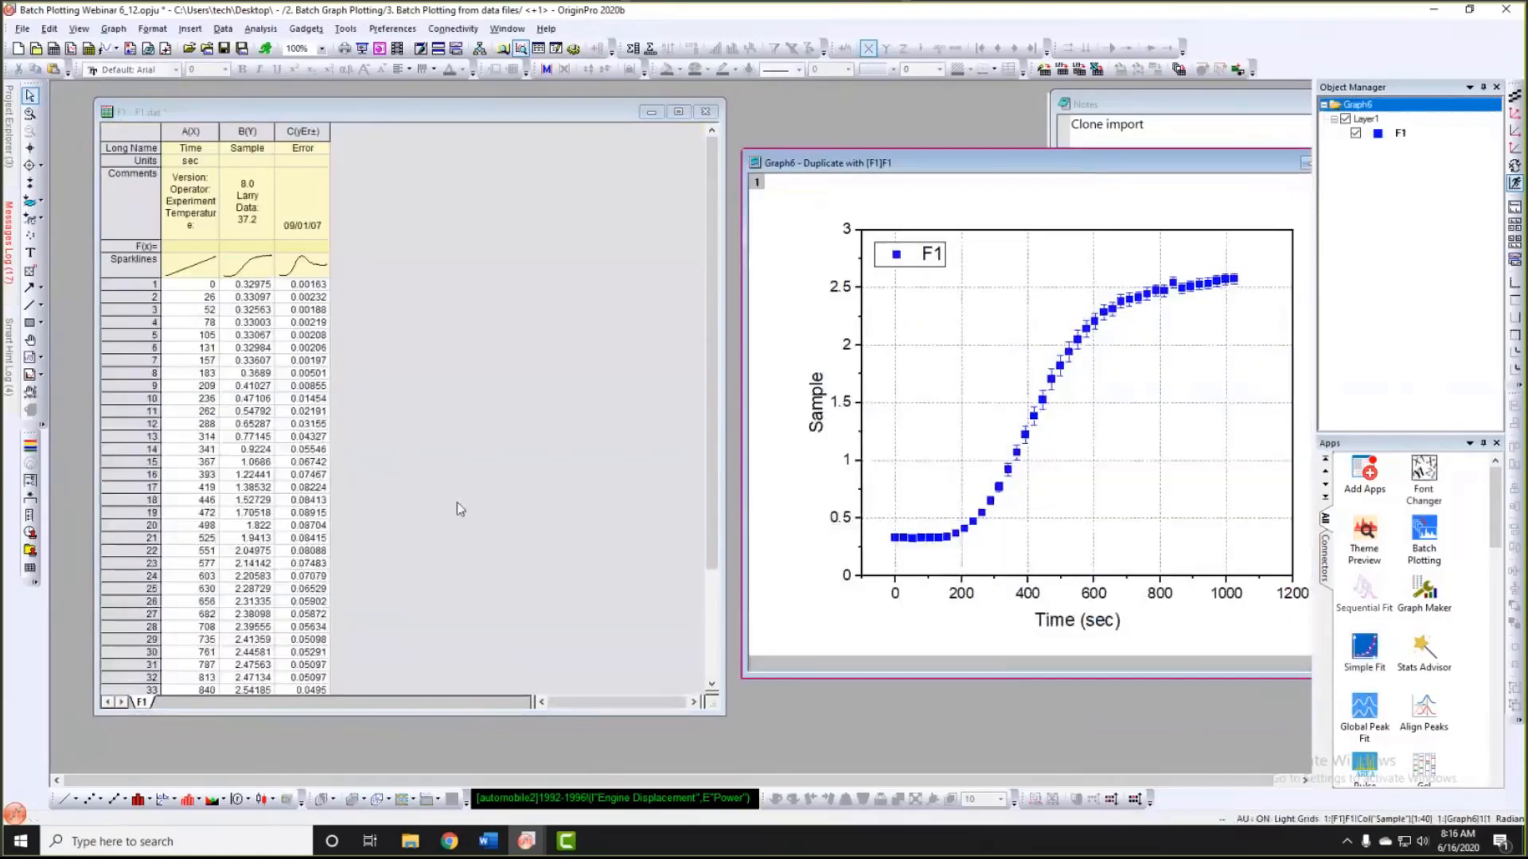
Step: Widen the F1 workbook window, move the graph window aside, and add Graph6 onto the empty area of the F1 worksheet
{"action": "left_click_drag", "start_coordinate": [718, 337], "coordinate": [833, 334]}
{"action": "left_click_drag", "start_coordinate": [931, 163], "coordinate": [1075, 154]}
{"action": "left_click", "coordinate": [650, 245]}
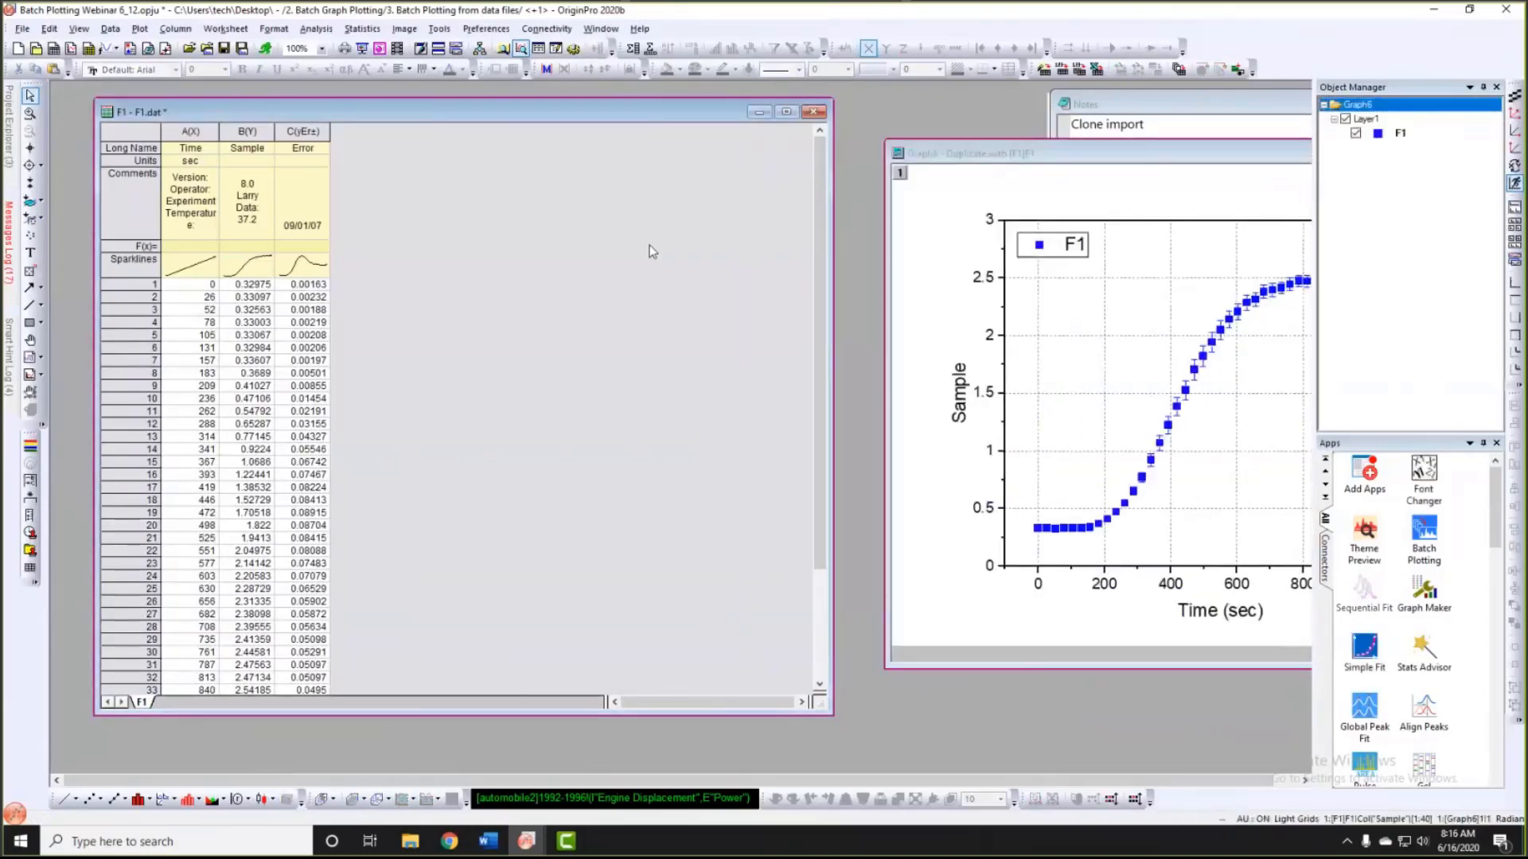
{"action": "right_click", "coordinate": [541, 258]}
{"action": "left_click", "coordinate": [512, 253]}
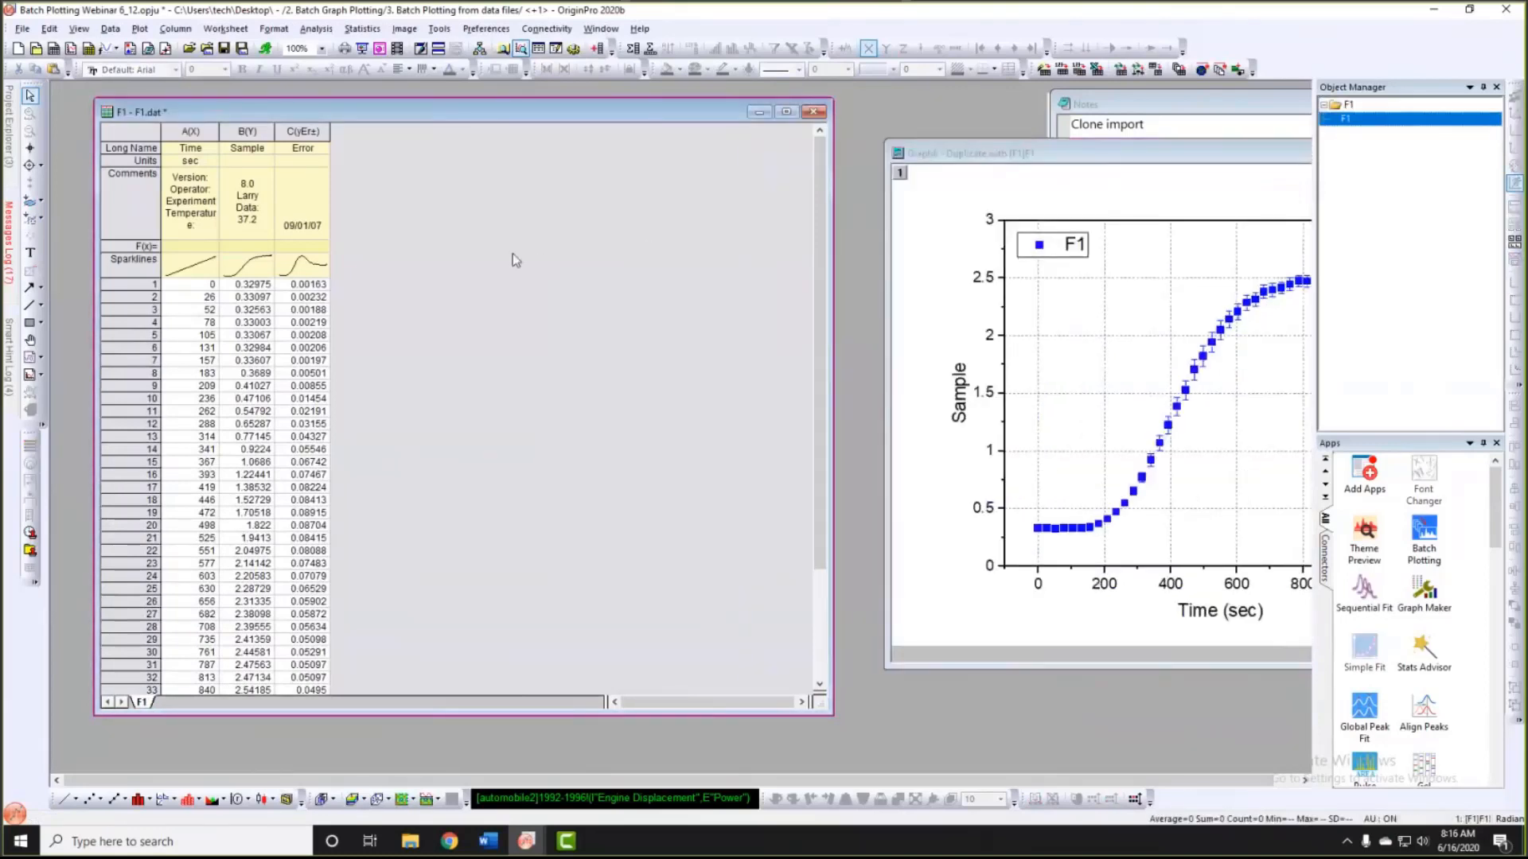
{"action": "right_click", "coordinate": [512, 253]}
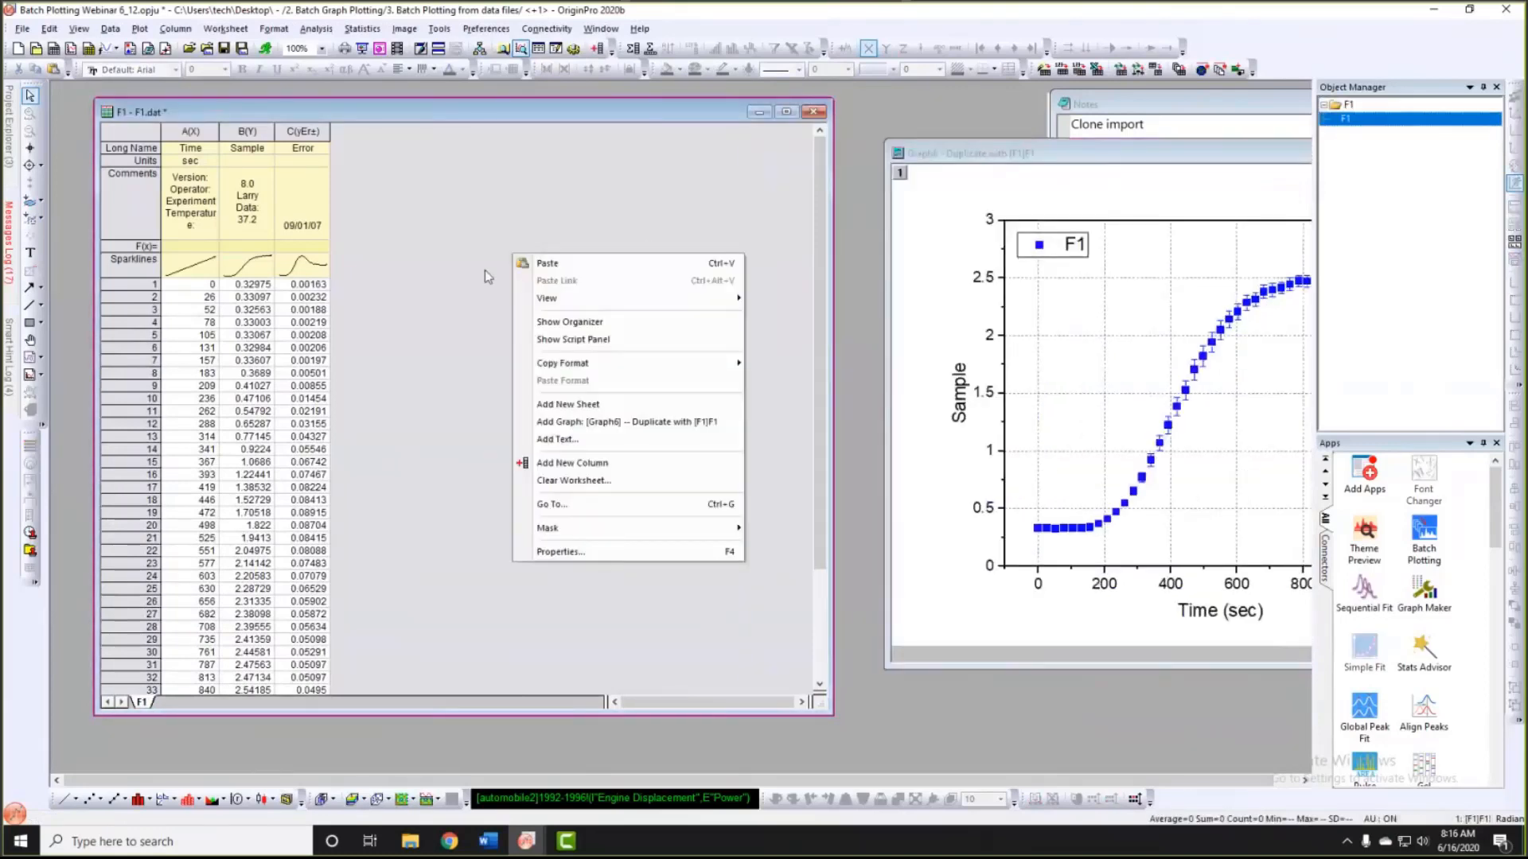
{"action": "left_click", "coordinate": [564, 426]}
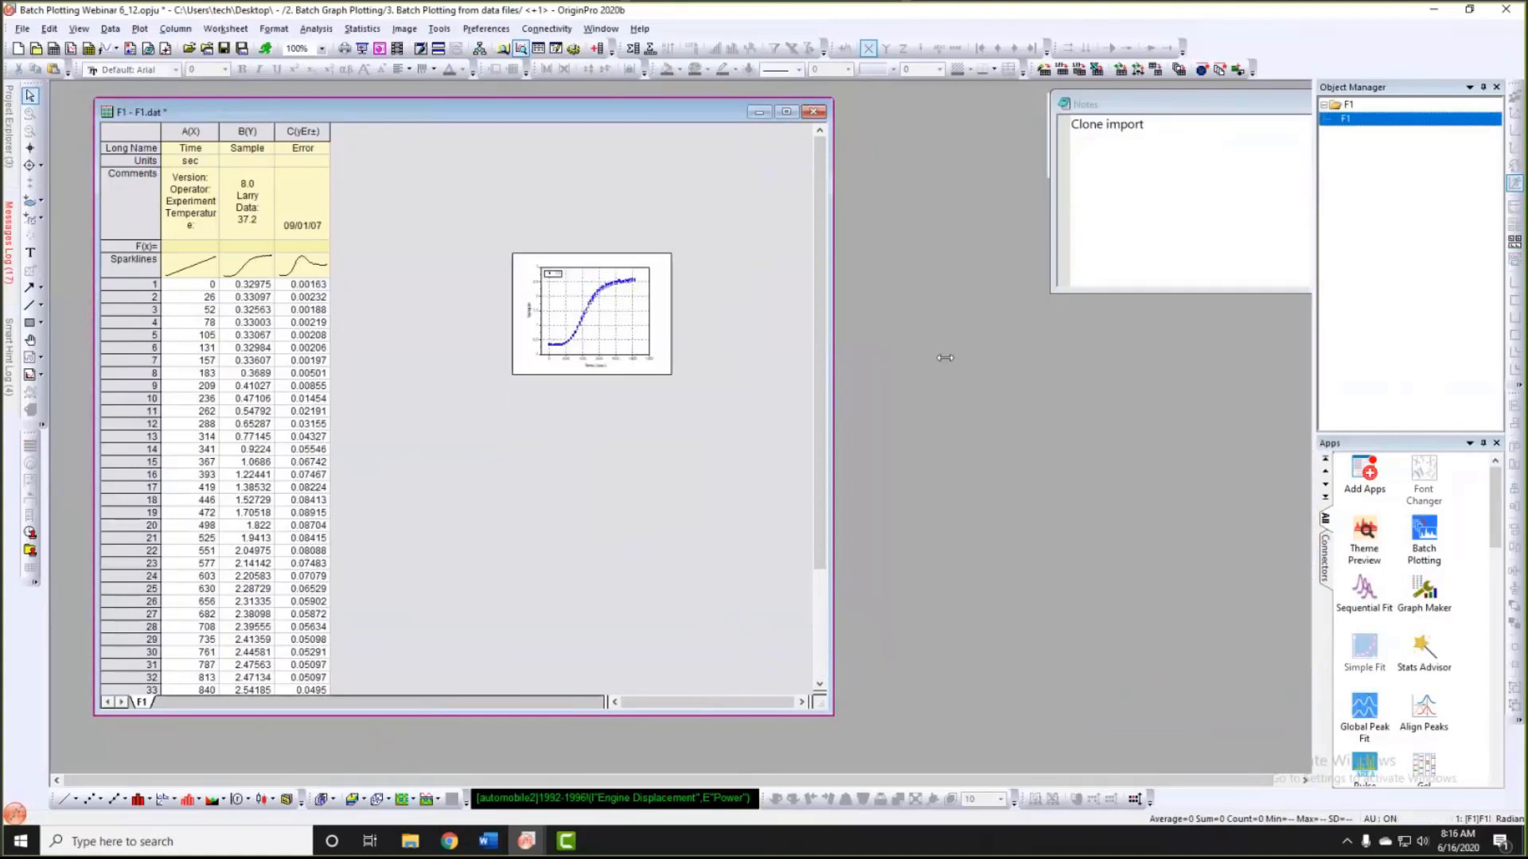
Step: Enlarge and position the embedded graph beside the data columns, fit the F1 workbook window around it, and move the window slightly down
{"action": "left_click_drag", "start_coordinate": [945, 359], "coordinate": [966, 358]}
{"action": "left_click_drag", "start_coordinate": [631, 311], "coordinate": [808, 283]}
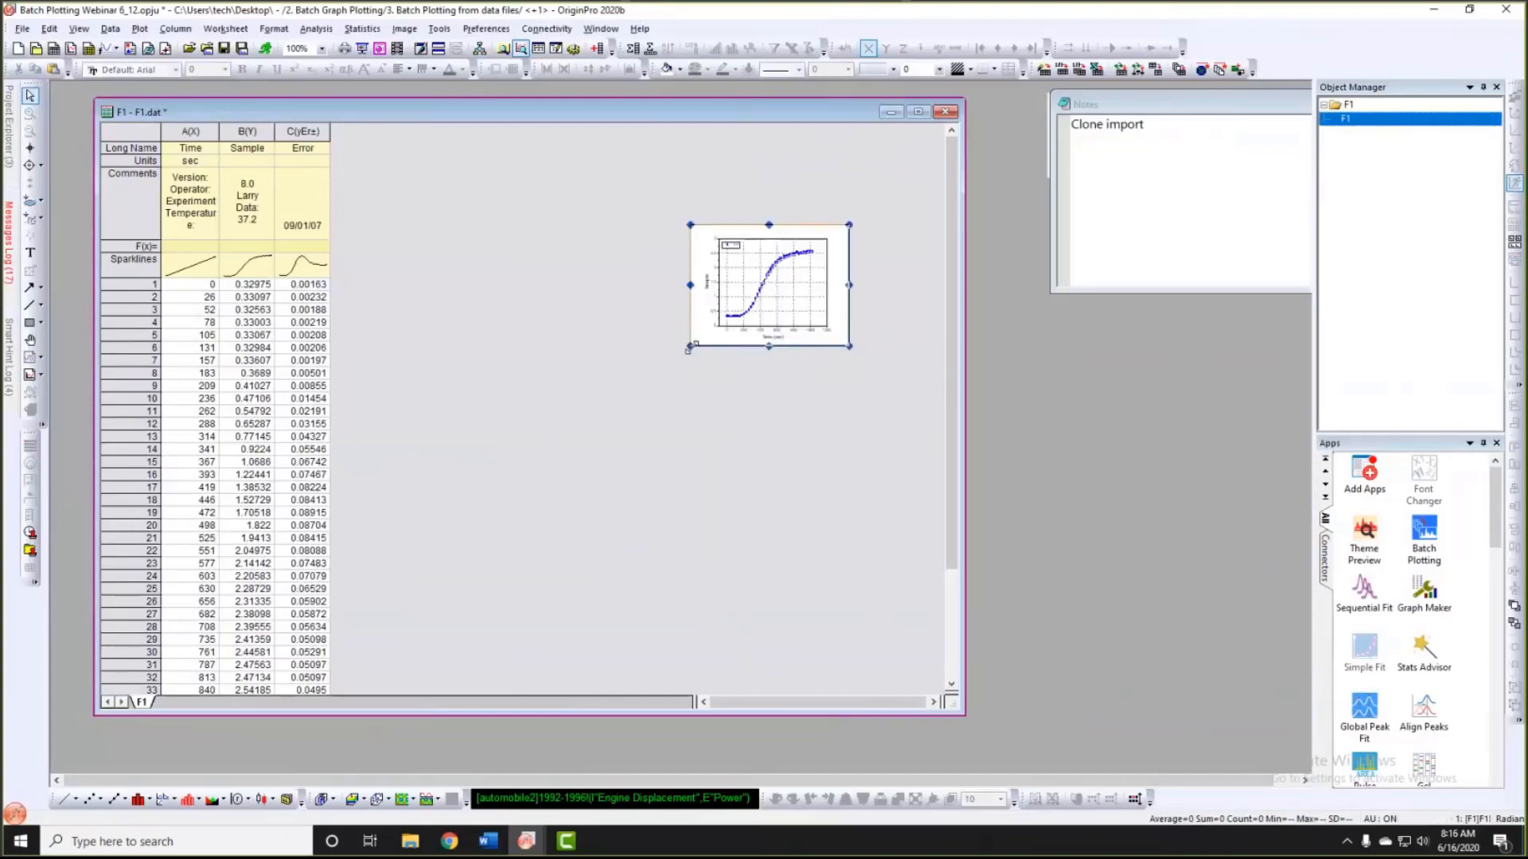
{"action": "left_click_drag", "start_coordinate": [692, 347], "coordinate": [430, 529]}
{"action": "left_click_drag", "start_coordinate": [594, 344], "coordinate": [536, 307]}
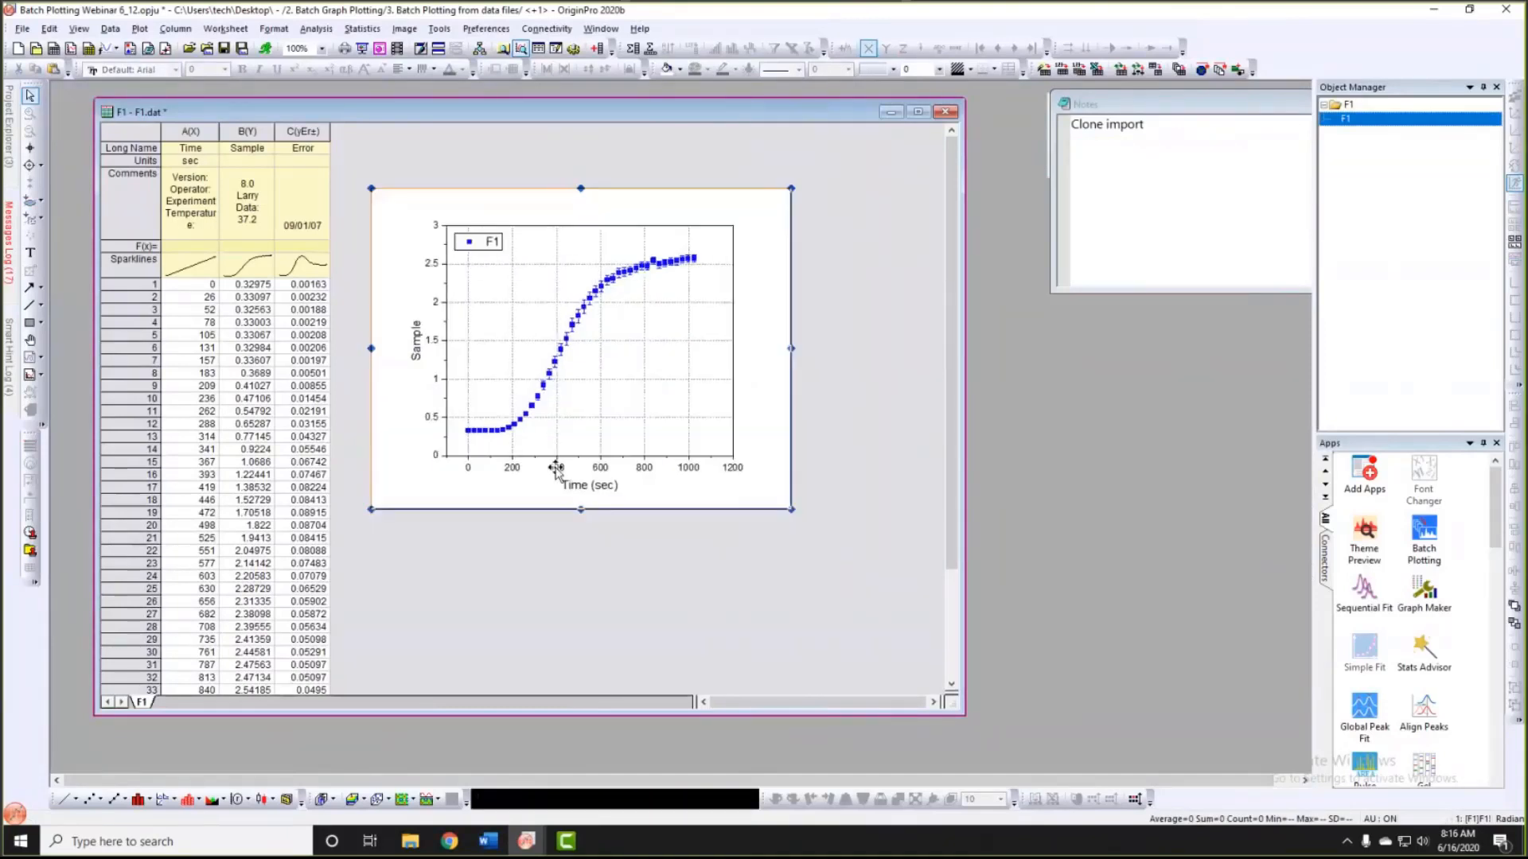
{"action": "left_click_drag", "start_coordinate": [869, 669], "coordinate": [880, 638]}
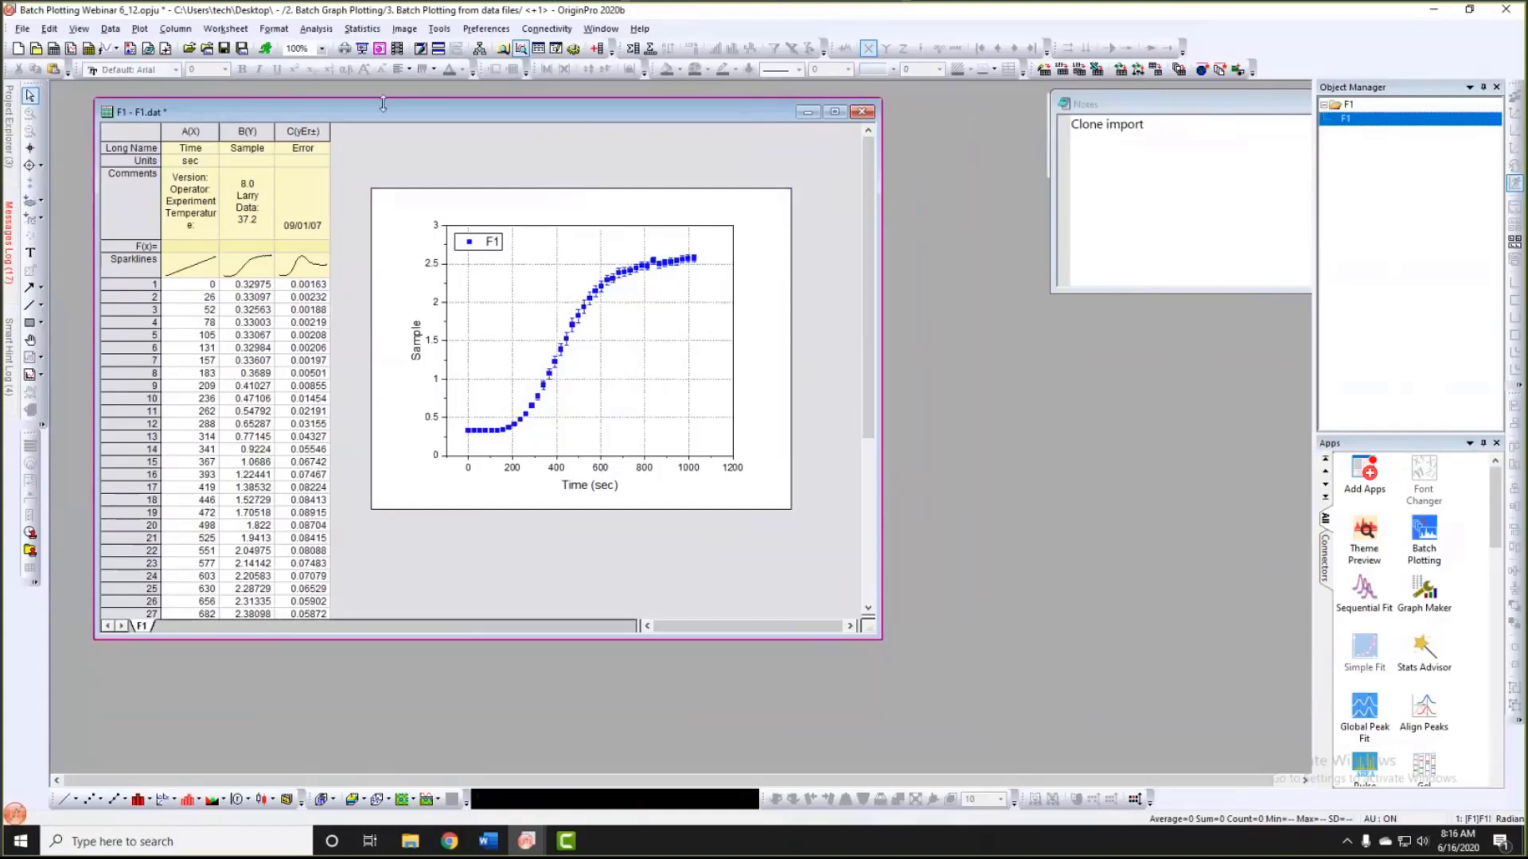
{"action": "left_click_drag", "start_coordinate": [366, 111], "coordinate": [363, 131]}
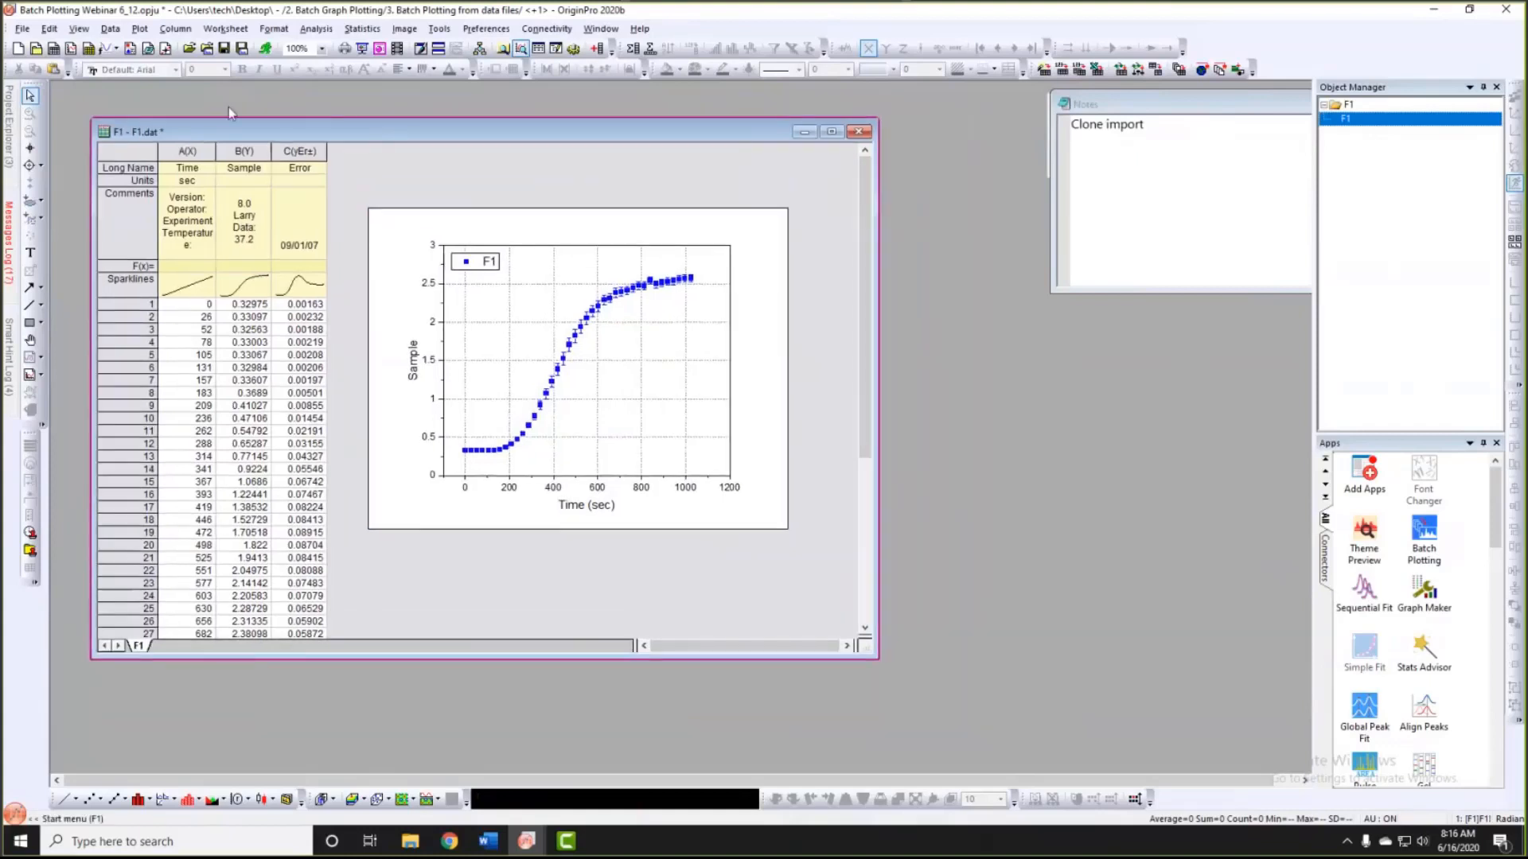
Step: Clone the F1 workbook's import for F2.dat and F3.dat, starting a new book for each file with the <clone> template
{"action": "left_click", "coordinate": [111, 28]}
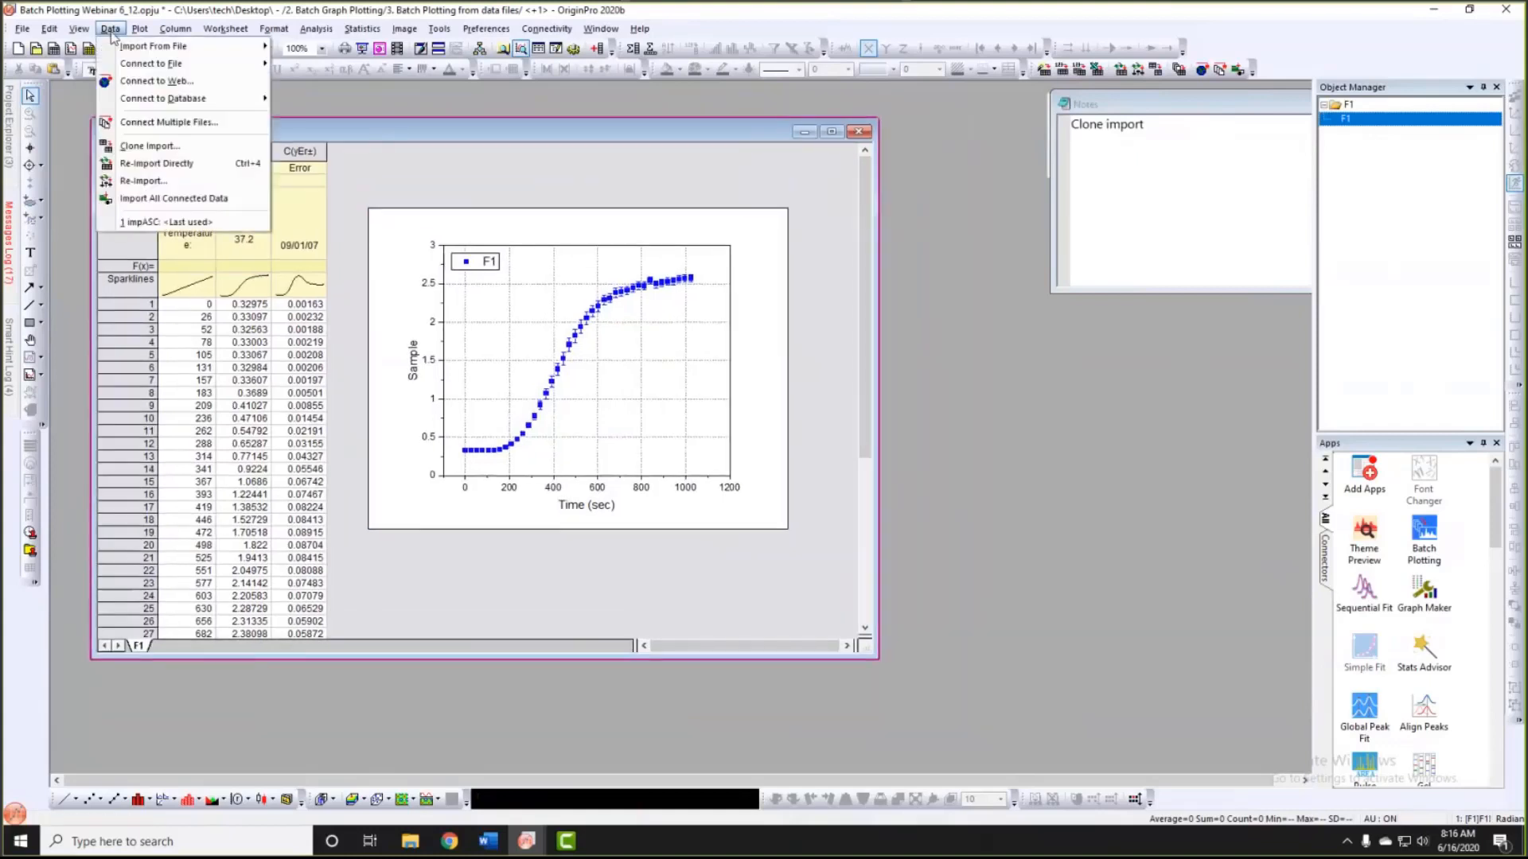
{"action": "mouse_move", "coordinate": [191, 51]}
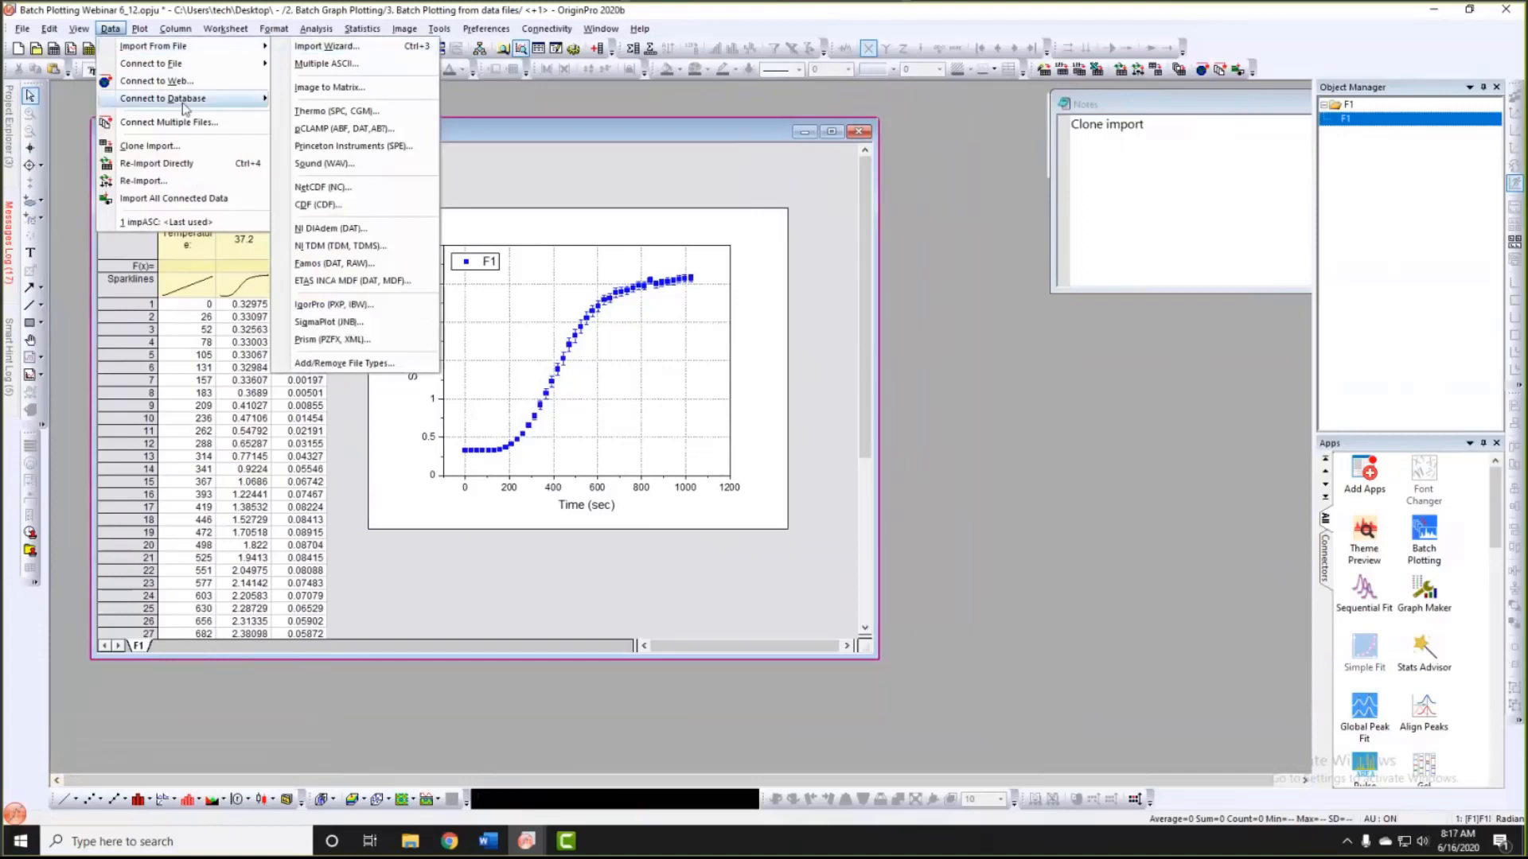
{"action": "left_click", "coordinate": [159, 146]}
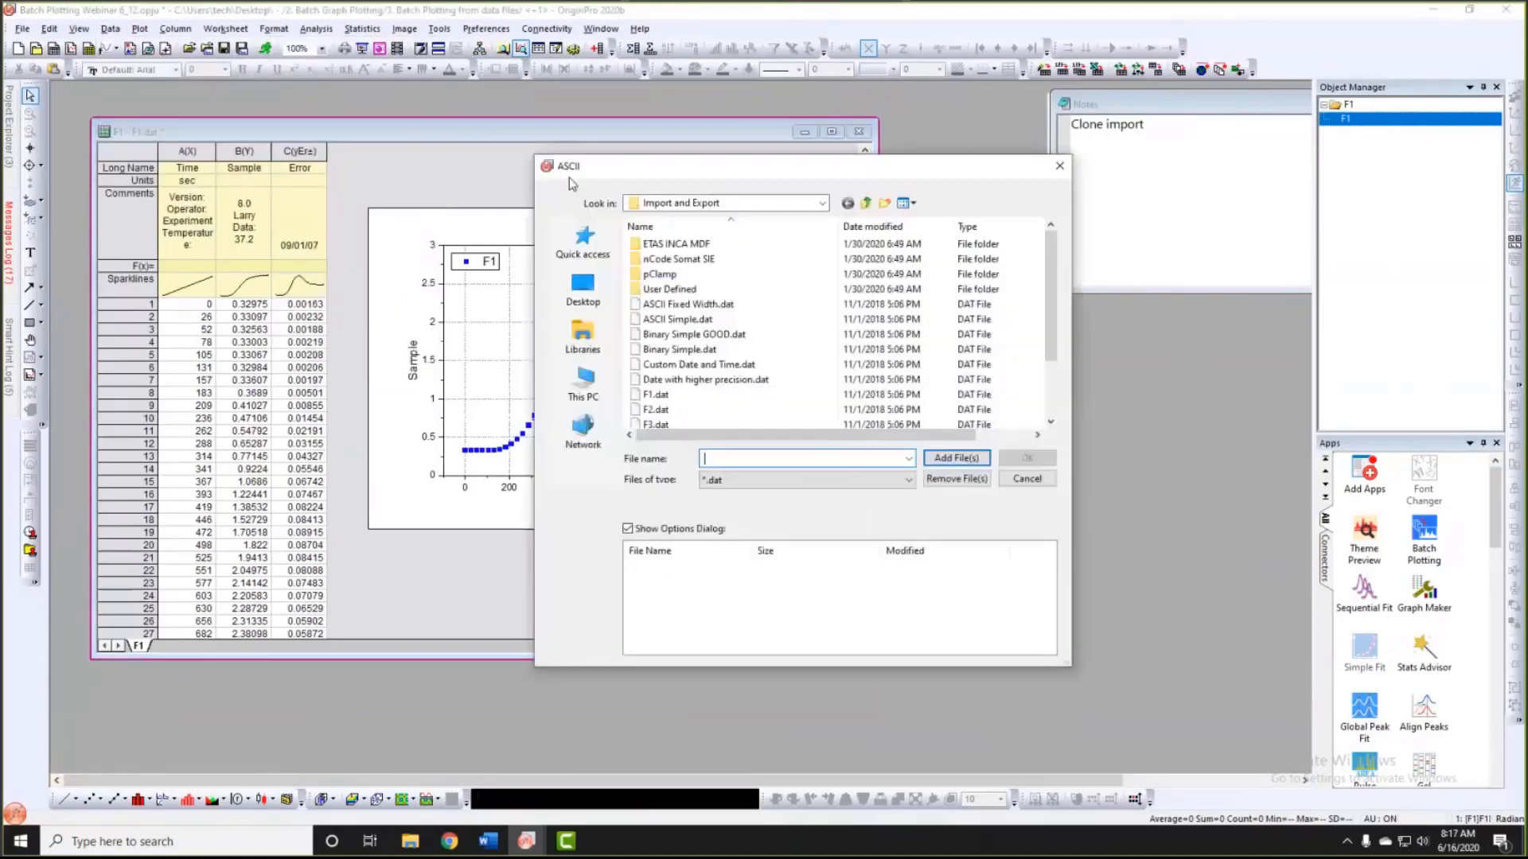
{"action": "left_click_drag", "start_coordinate": [570, 178], "coordinate": [427, 148]}
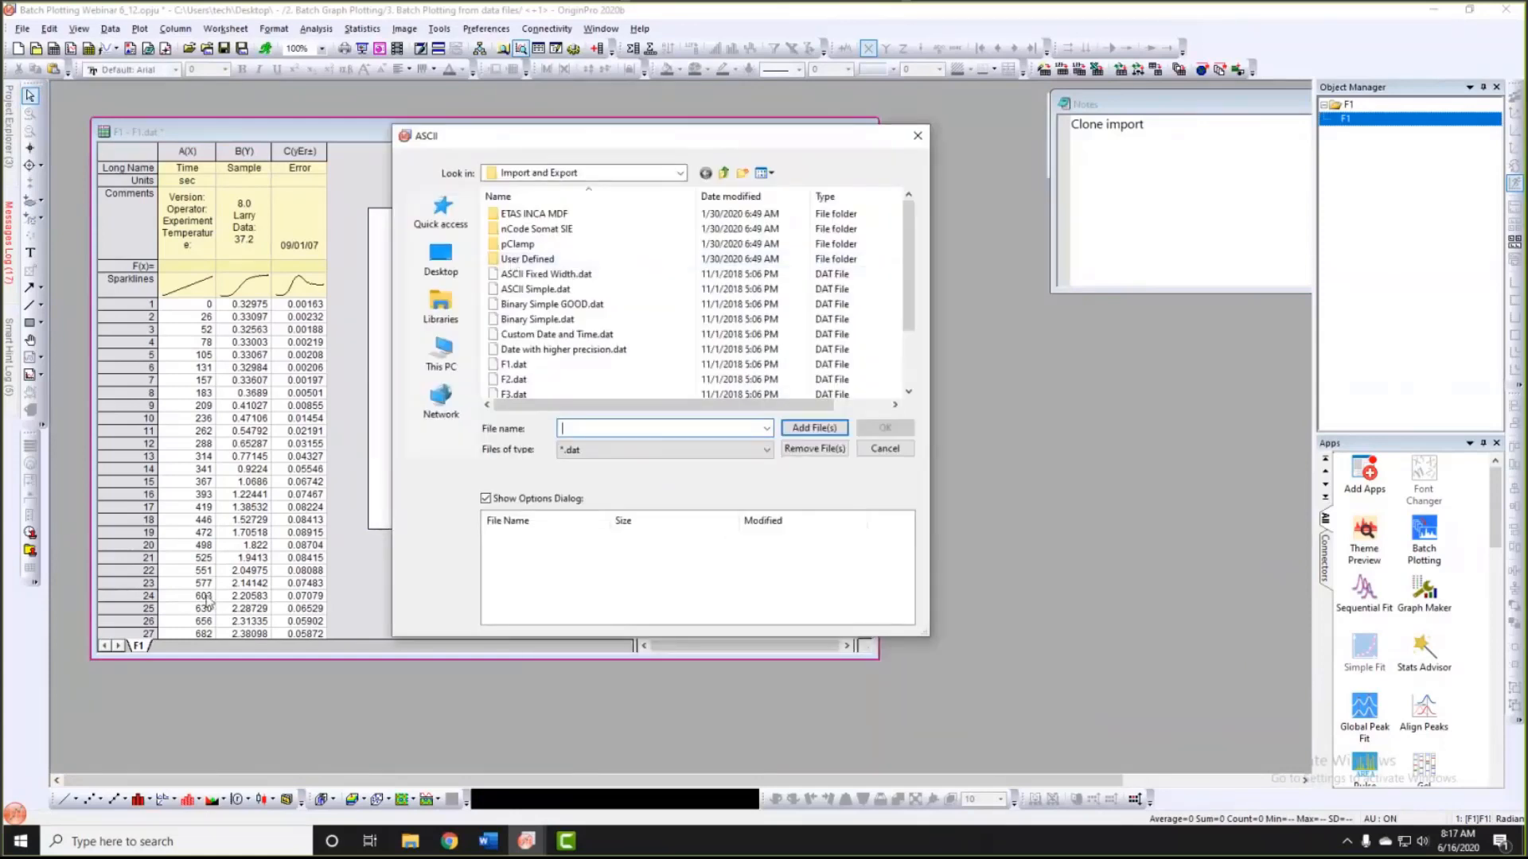
{"action": "scroll", "coordinate": [535, 341], "scroll_direction": "down", "scroll_amount": 2}
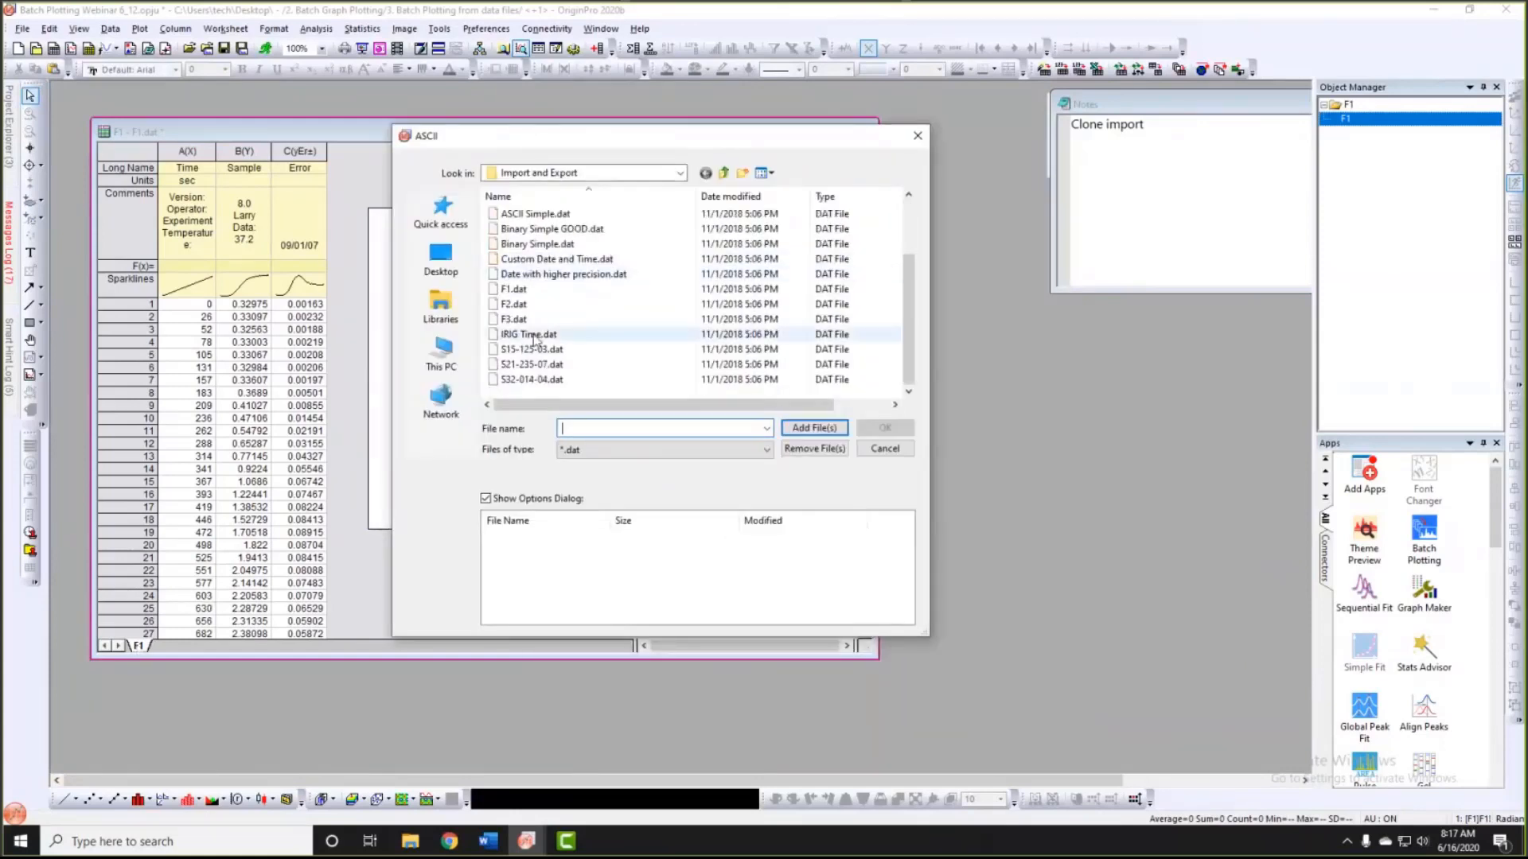
{"action": "left_click", "coordinate": [514, 303]}
{"action": "left_click", "coordinate": [521, 320], "text": "ctrl"}
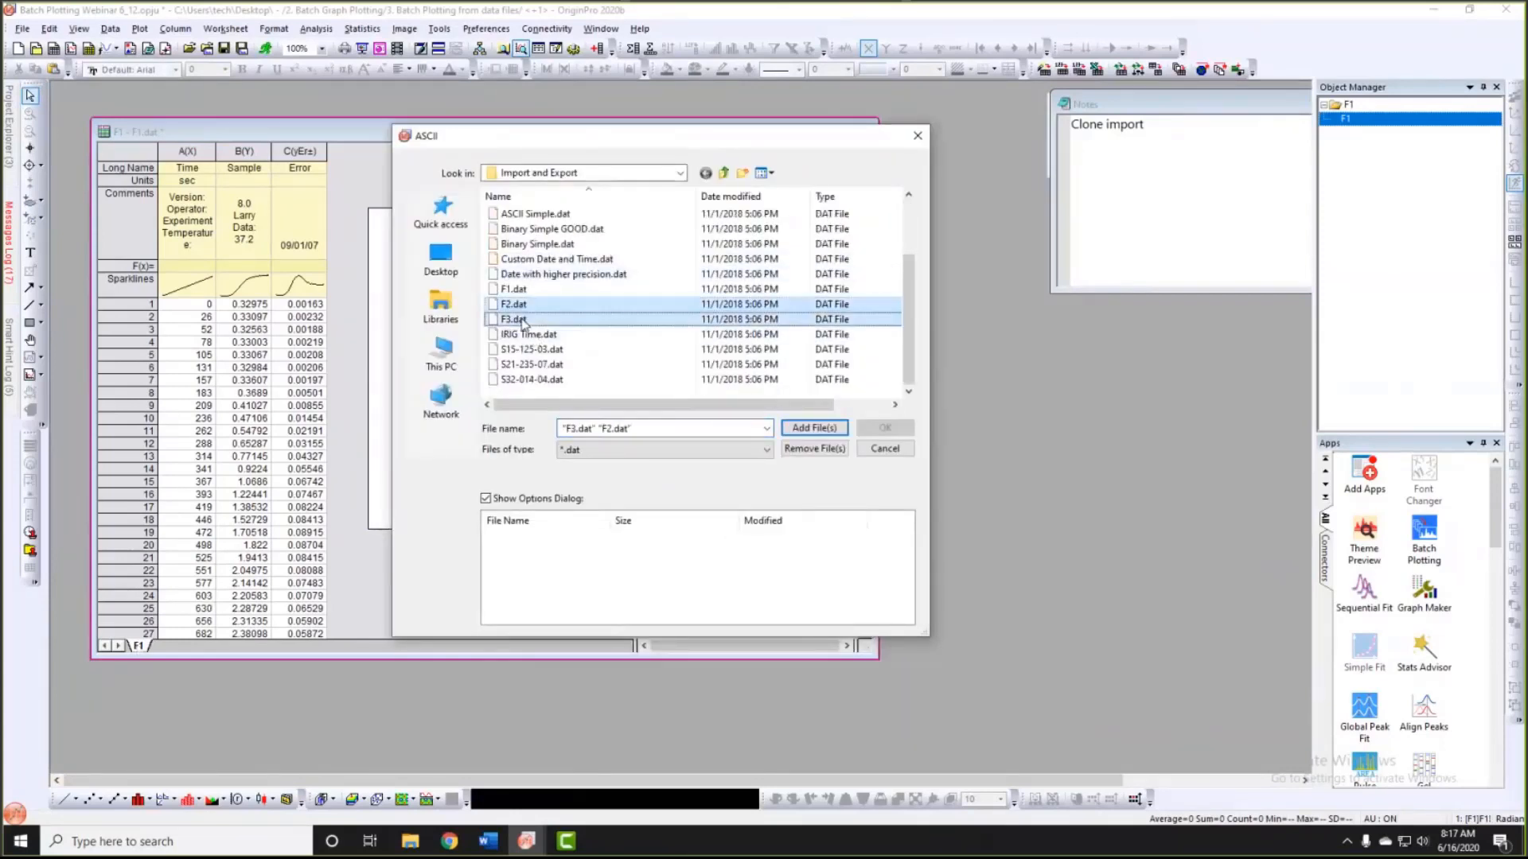
{"action": "left_click", "coordinate": [806, 434]}
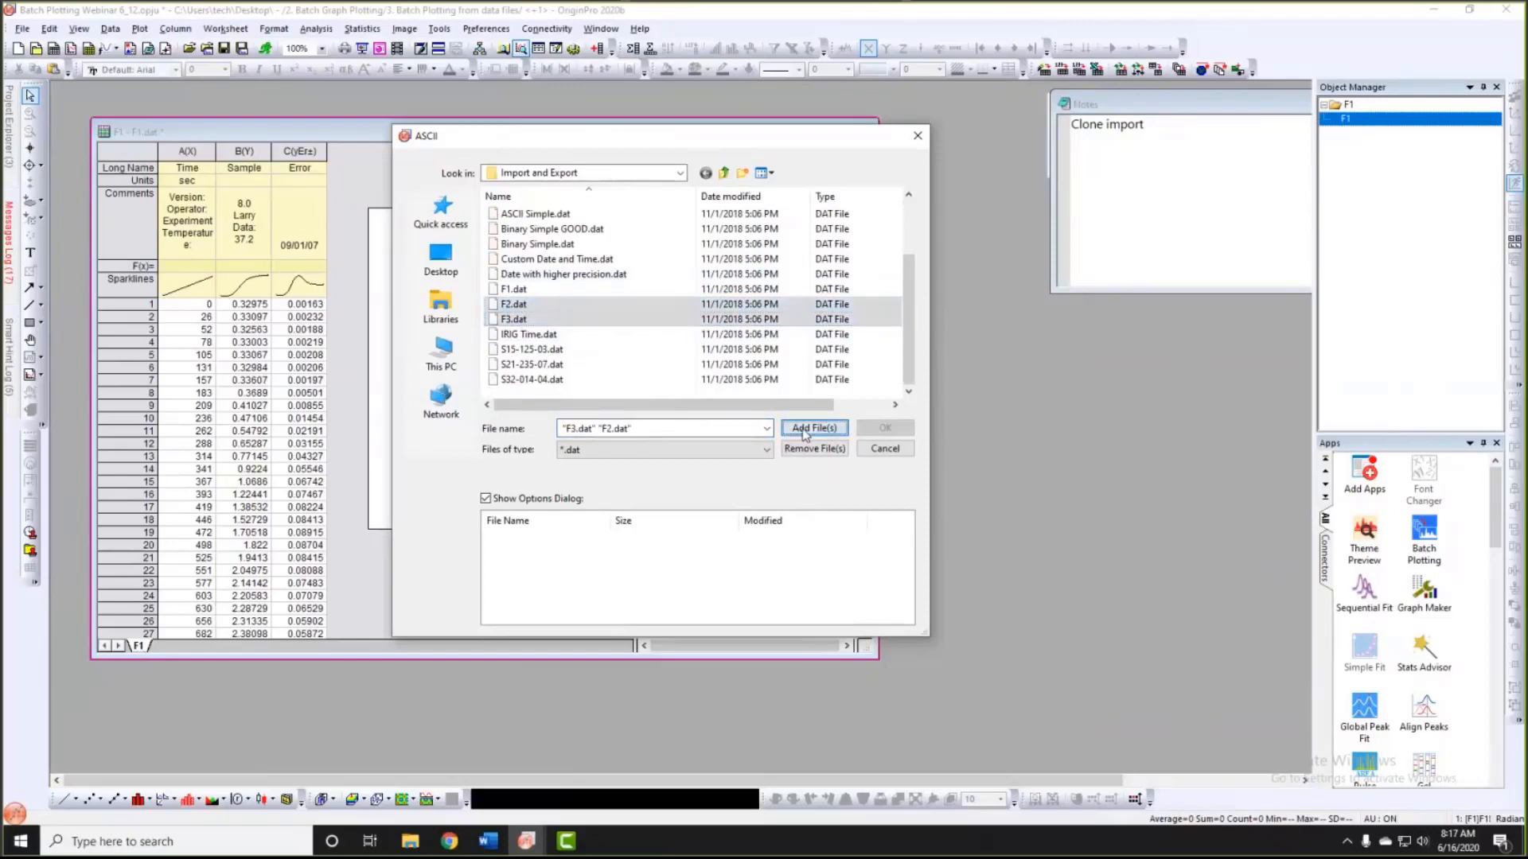
{"action": "left_click", "coordinate": [870, 429]}
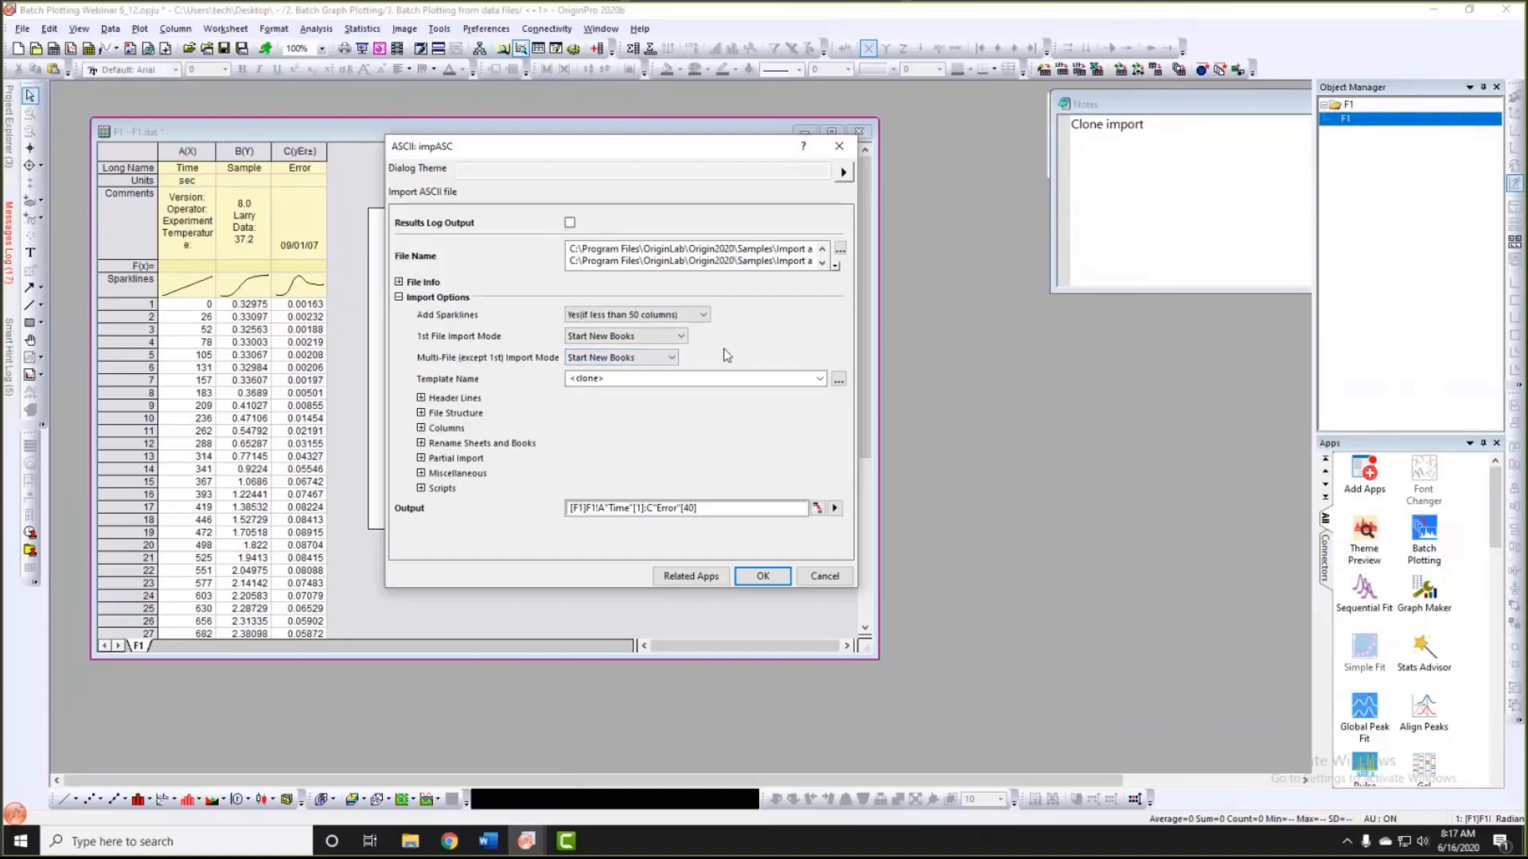
{"action": "left_click", "coordinate": [756, 579]}
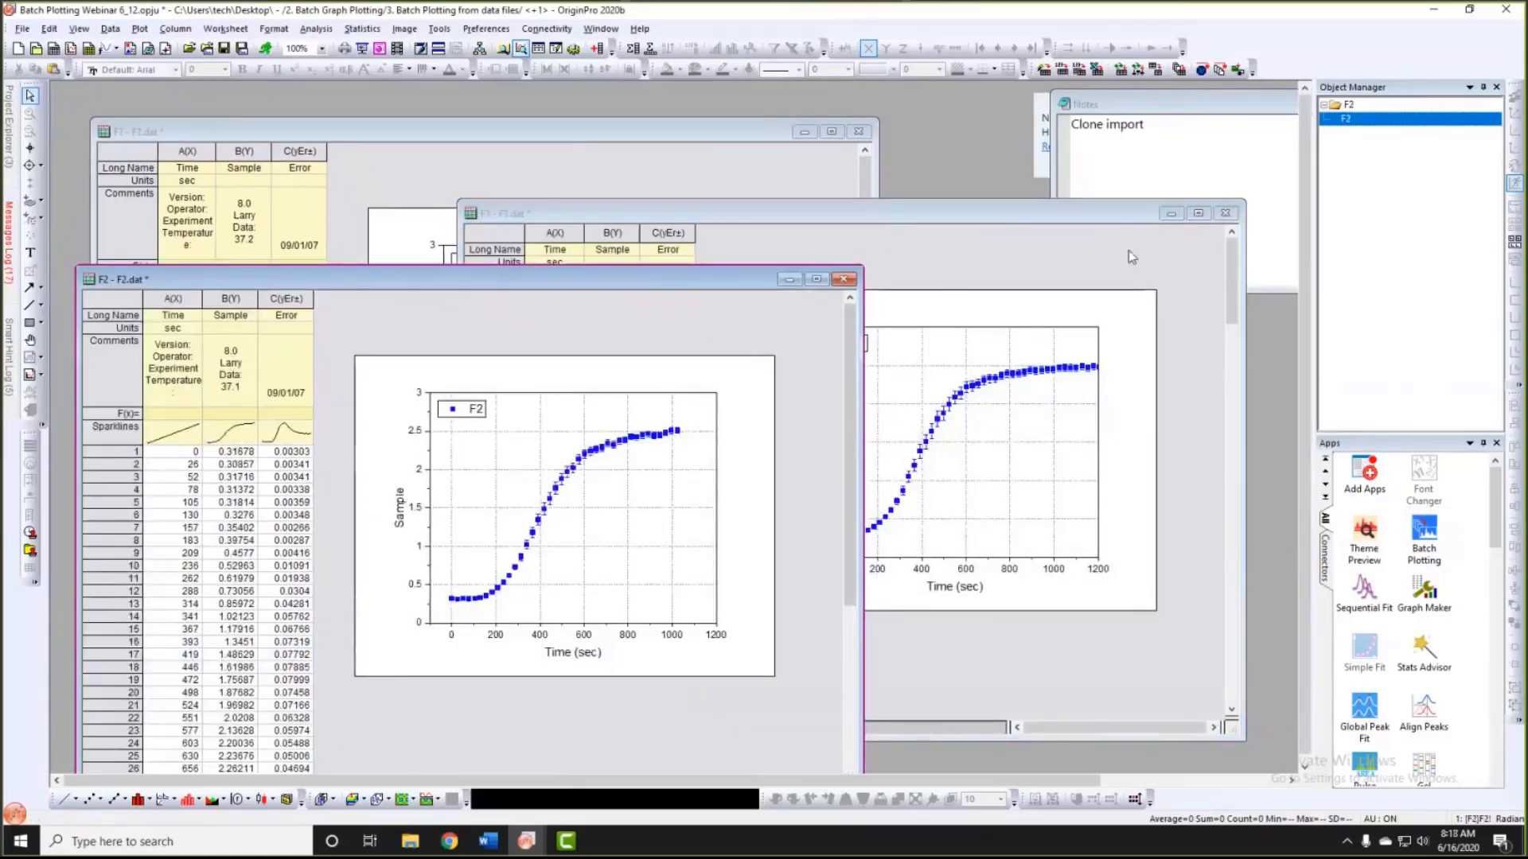
Step: Merge all graphs in the active folder, including embedded ones, into one graph with 2 rows and 2 columns, and reposition and enlarge its window
{"action": "left_click", "coordinate": [1154, 263]}
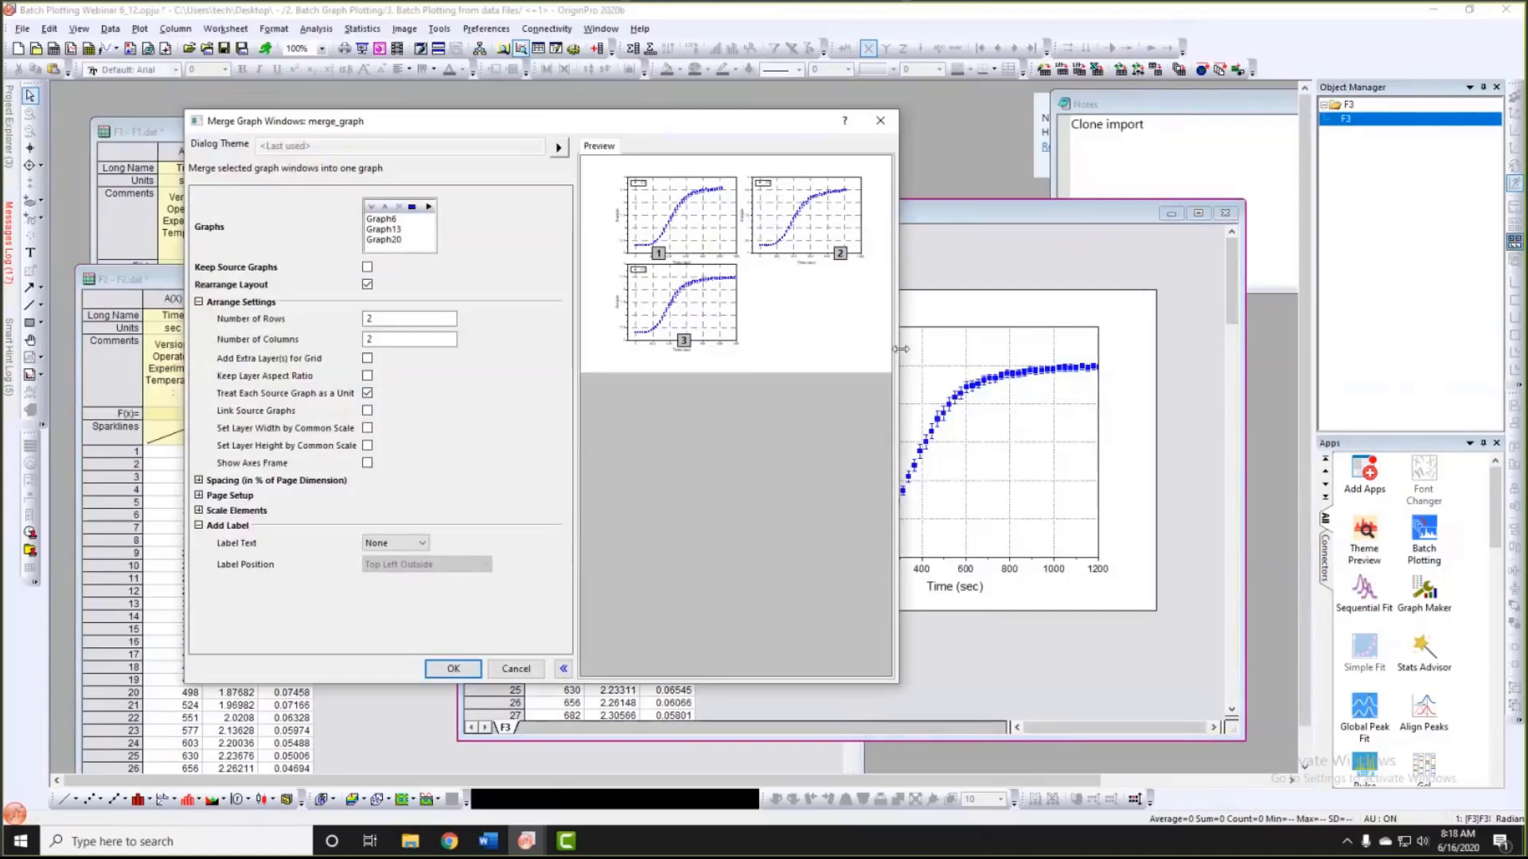
{"action": "left_click_drag", "start_coordinate": [900, 348], "coordinate": [972, 355]}
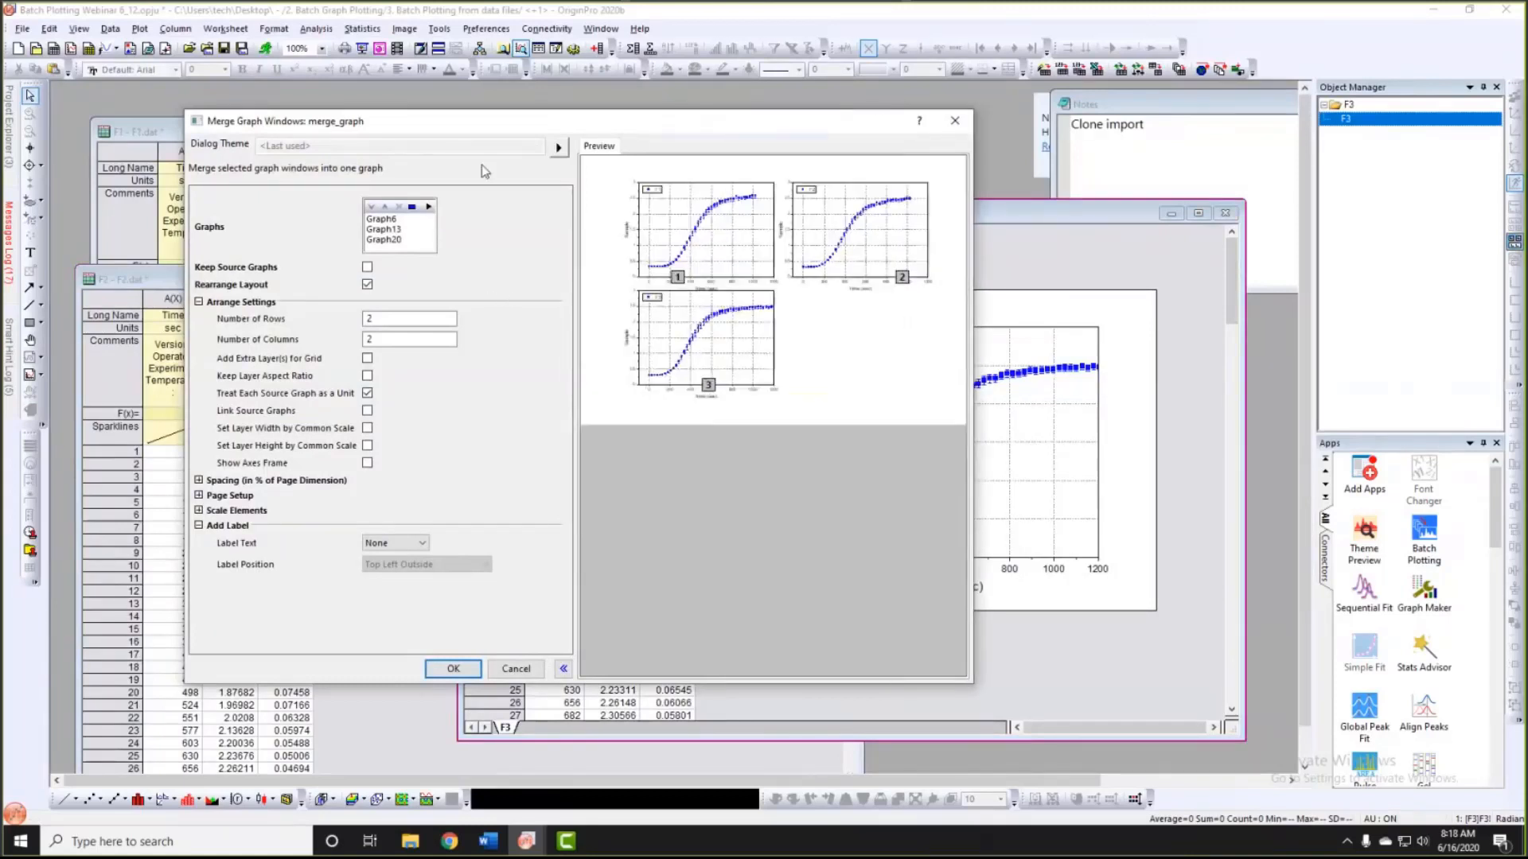
{"action": "left_click_drag", "start_coordinate": [479, 131], "coordinate": [476, 109]}
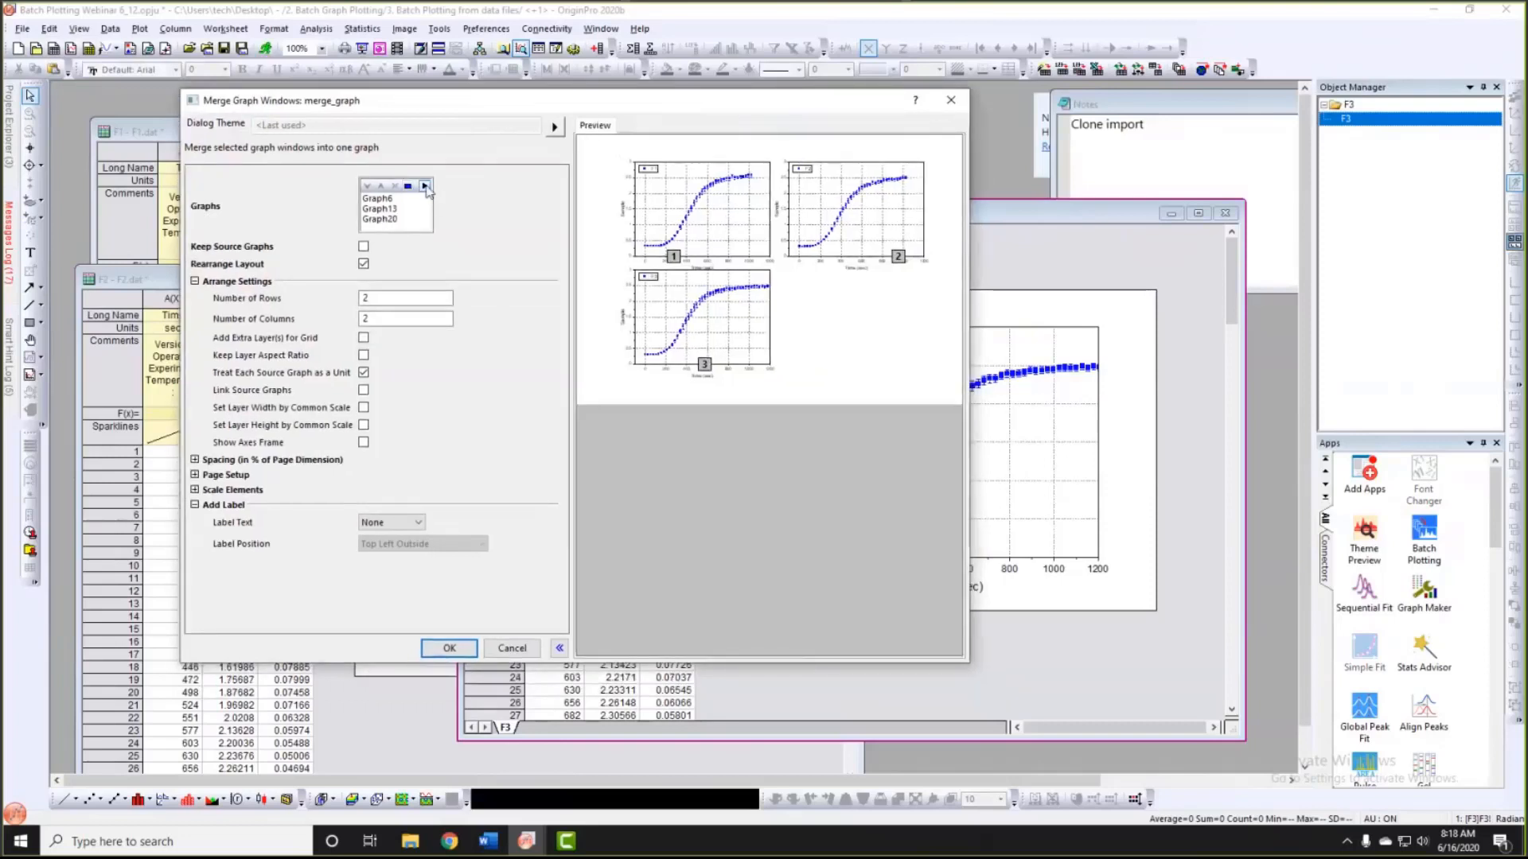
{"action": "left_click", "coordinate": [425, 186]}
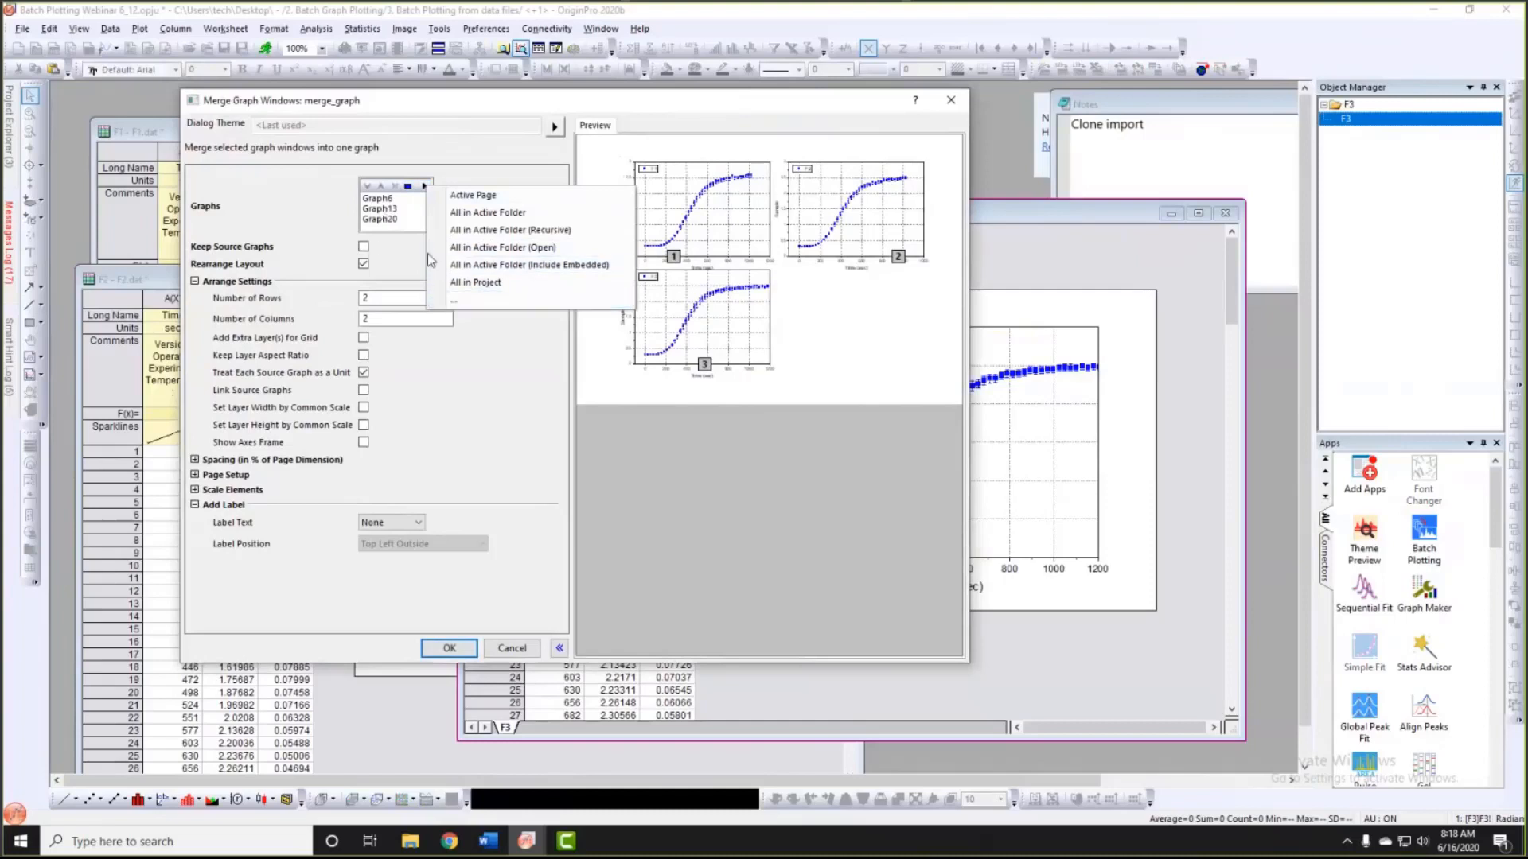
{"action": "left_click", "coordinate": [584, 267]}
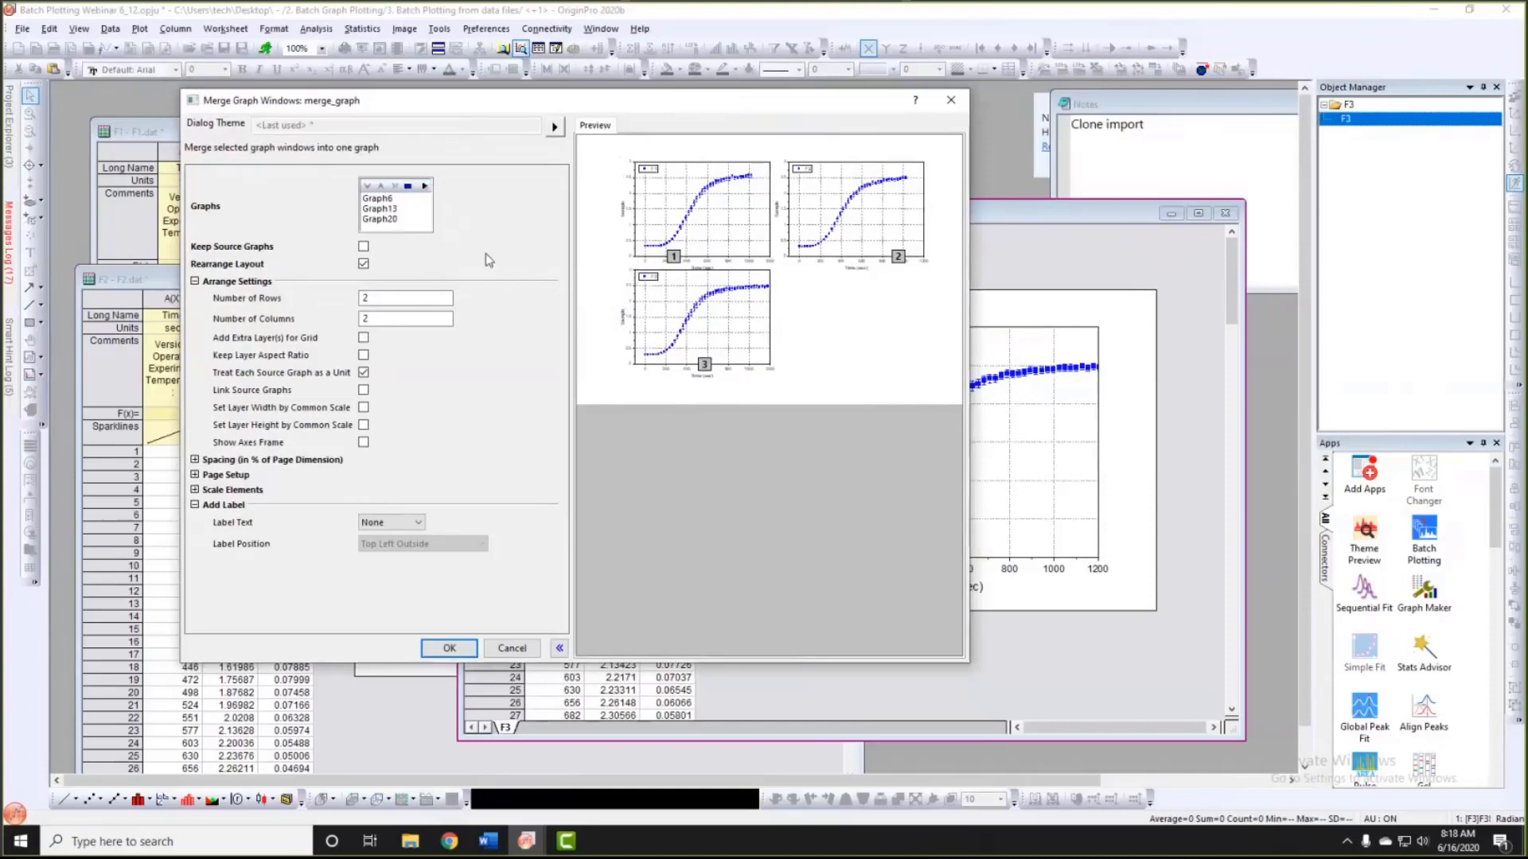
{"action": "left_click", "coordinate": [450, 648]}
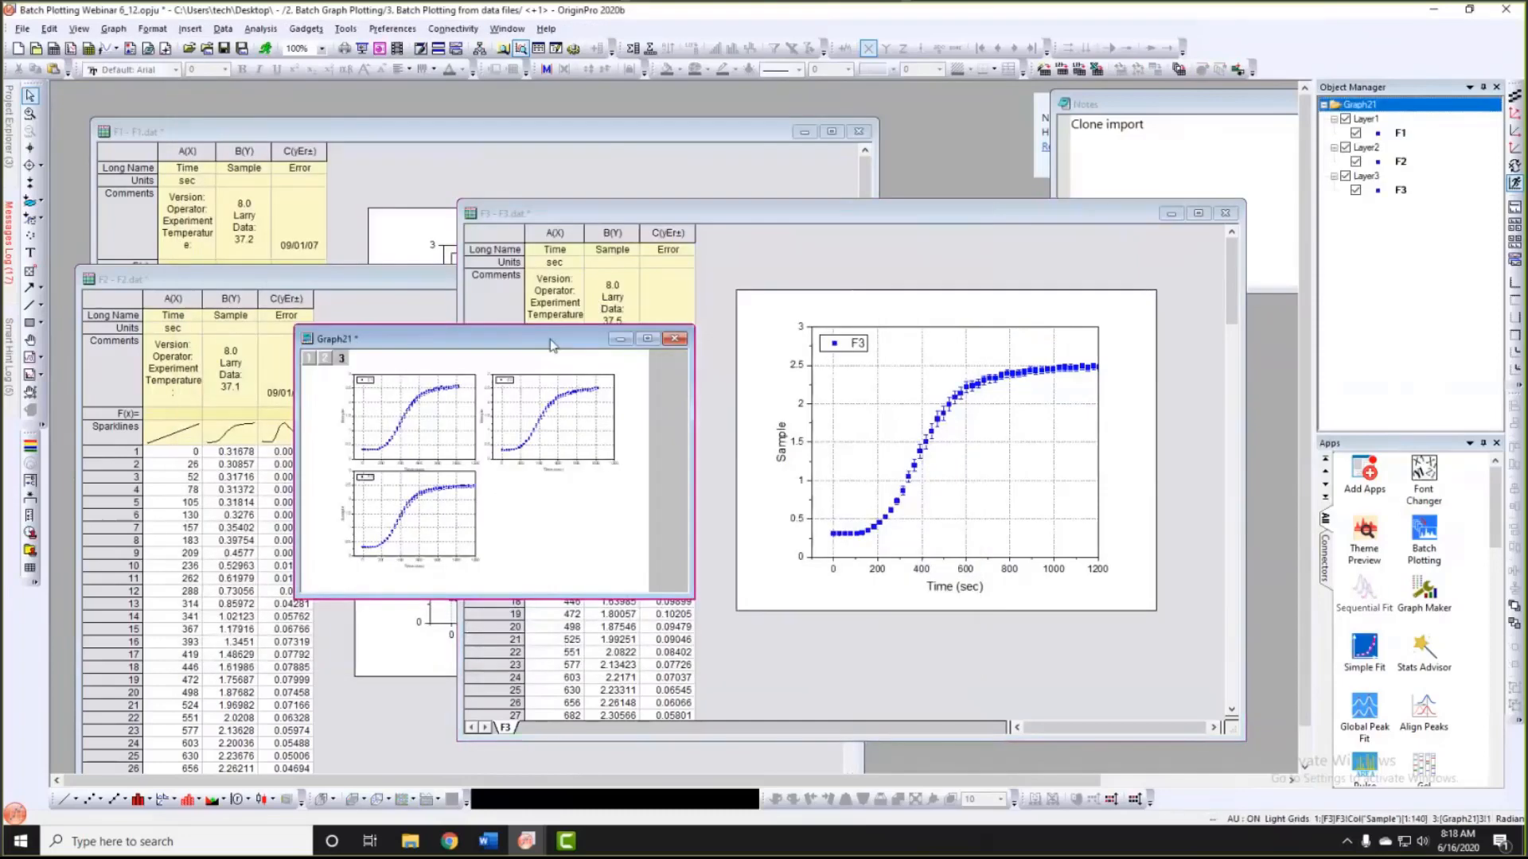
{"action": "left_click_drag", "start_coordinate": [552, 344], "coordinate": [811, 171]}
{"action": "left_click_drag", "start_coordinate": [293, 661], "coordinate": [228, 699]}
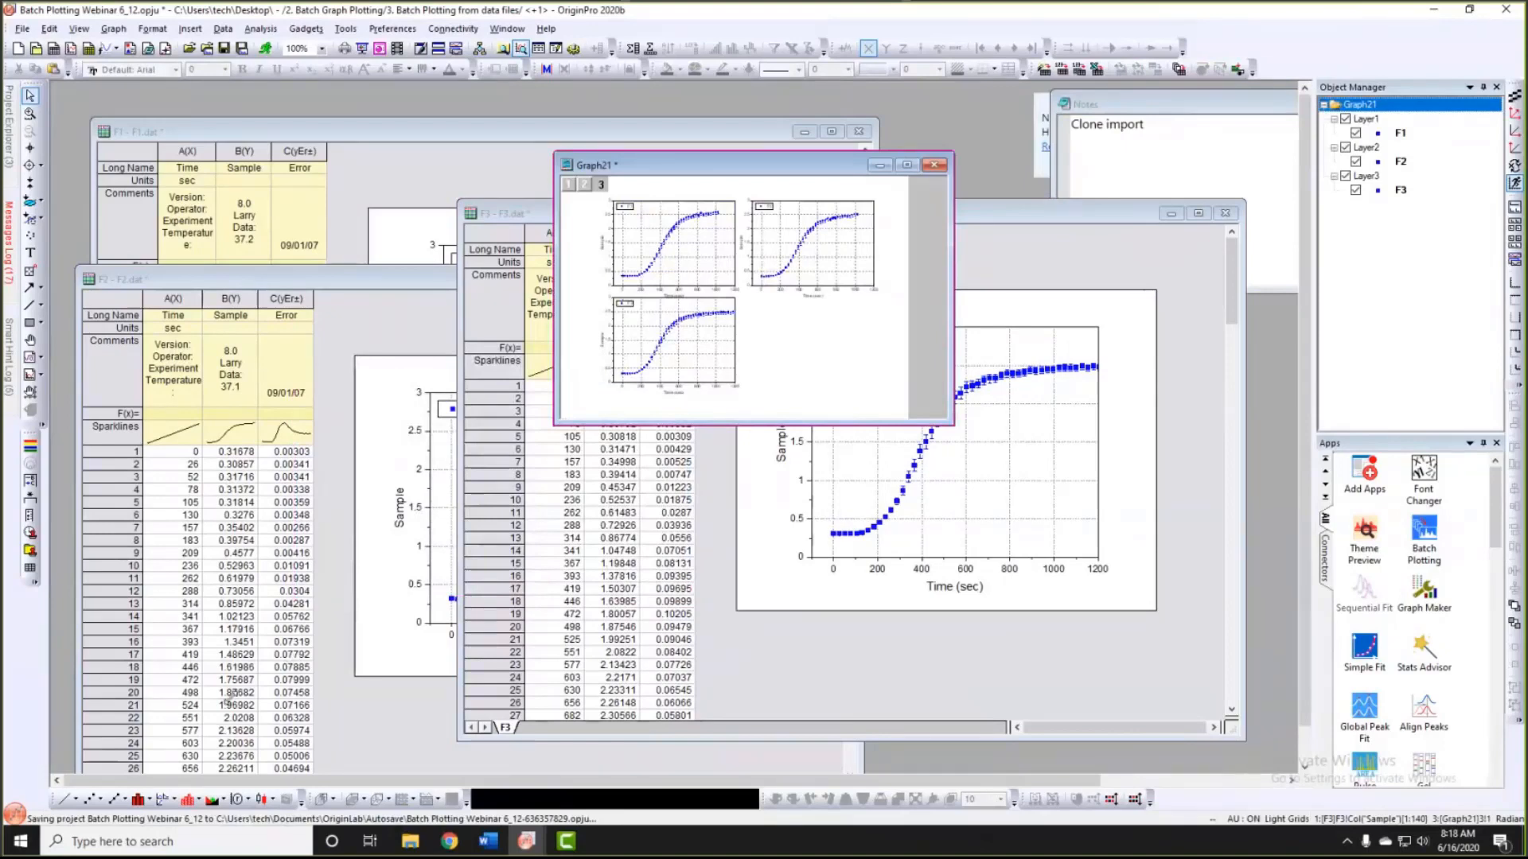
Step: Create a copy of the merged graph with the Font Changer app, applying font size 14 to all text types after previewing it
{"action": "left_click", "coordinate": [1407, 485]}
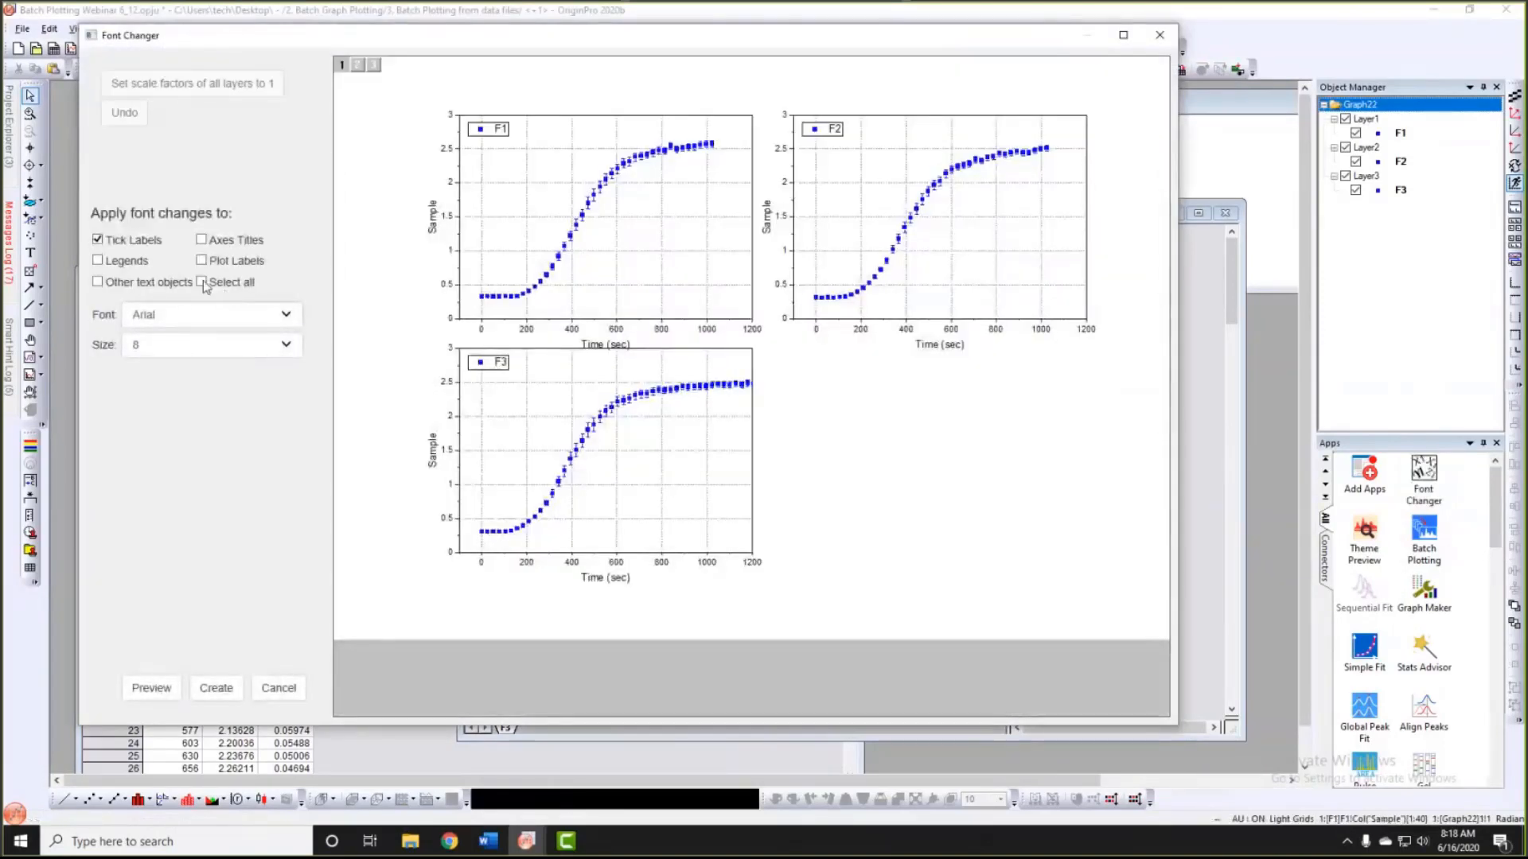
{"action": "left_click", "coordinate": [202, 281]}
{"action": "left_click", "coordinate": [272, 342]}
{"action": "left_click", "coordinate": [175, 407]}
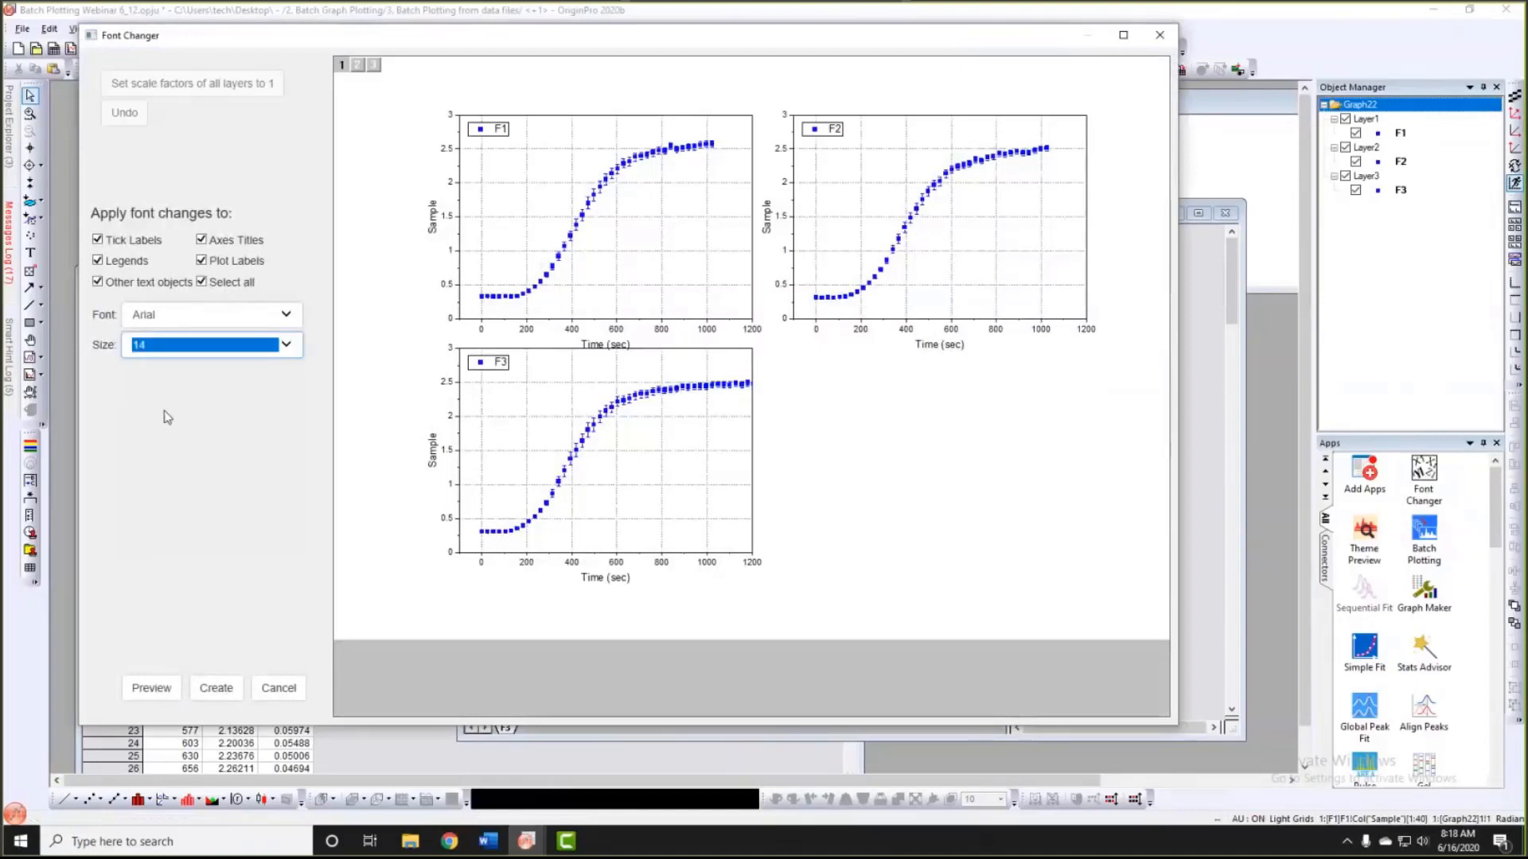
{"action": "left_click", "coordinate": [142, 686]}
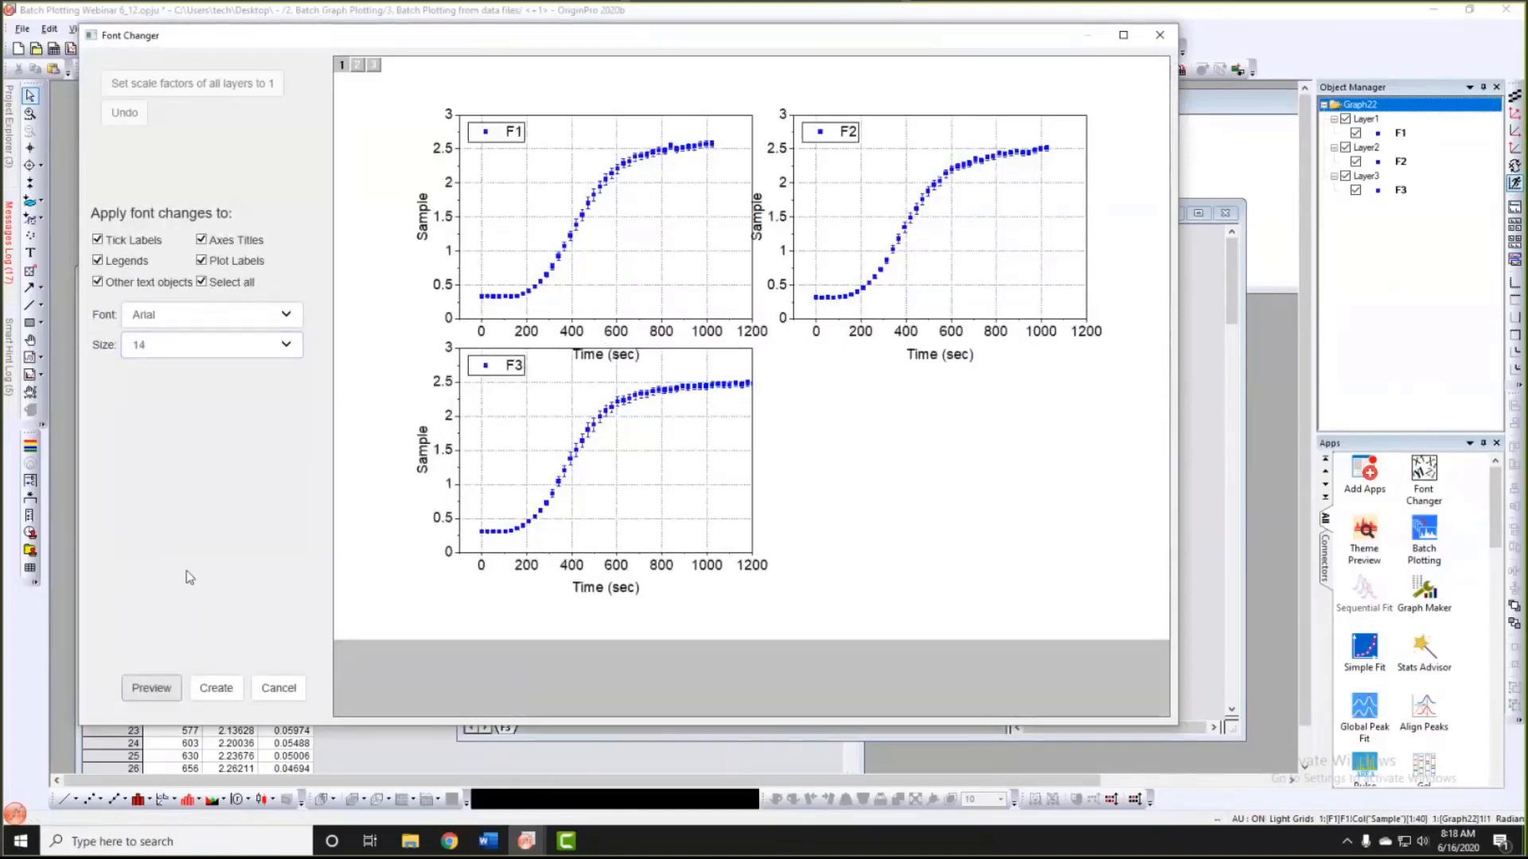
{"action": "left_click", "coordinate": [237, 690]}
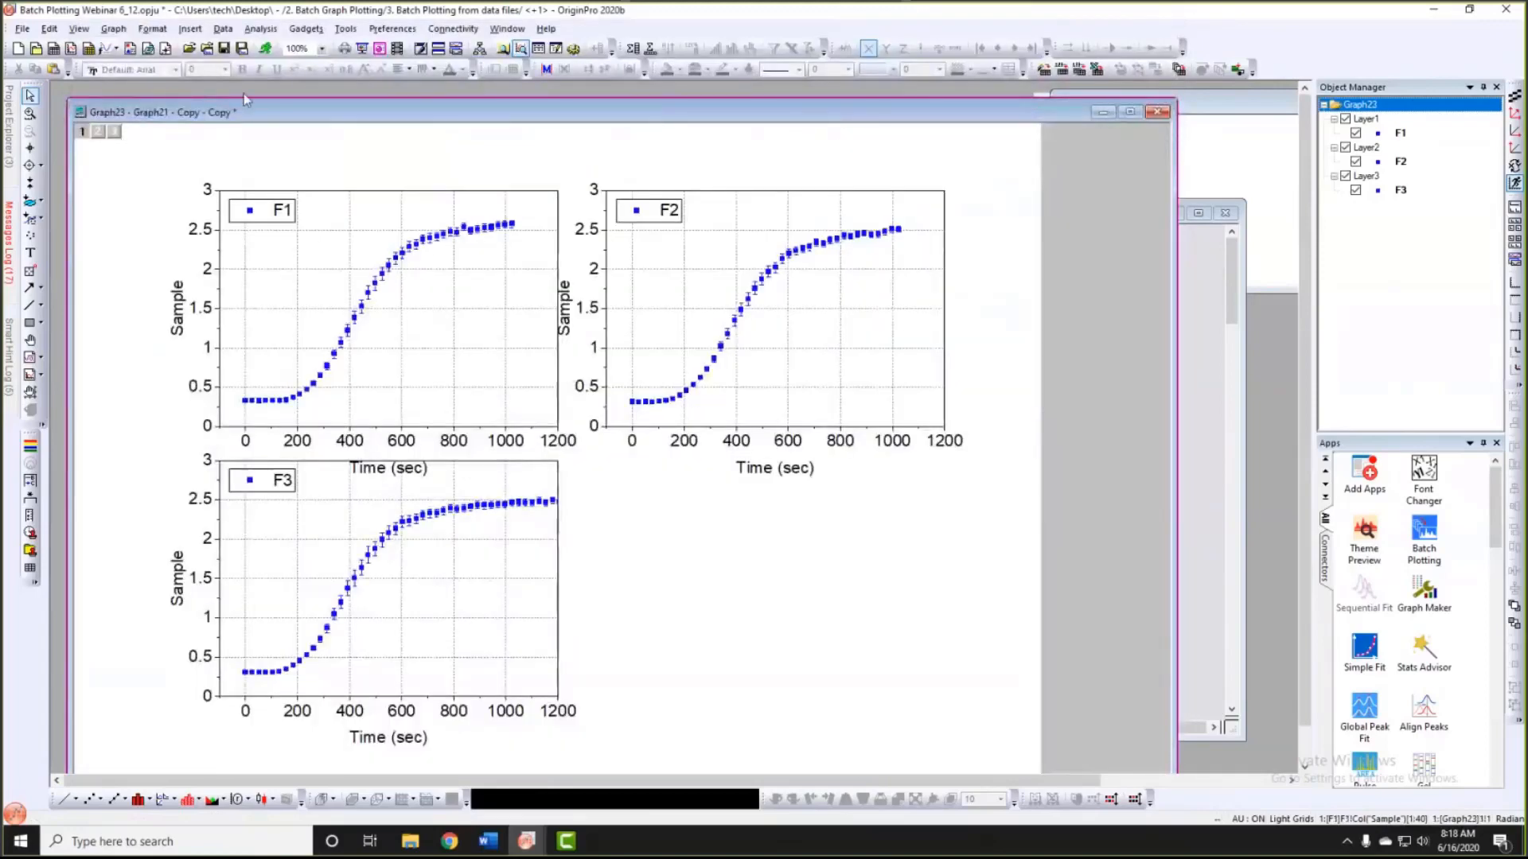
Step: Shrink the window of the new large-font graph and move it to the upper middle of the workspace
{"action": "left_click_drag", "start_coordinate": [285, 109], "coordinate": [343, 101]}
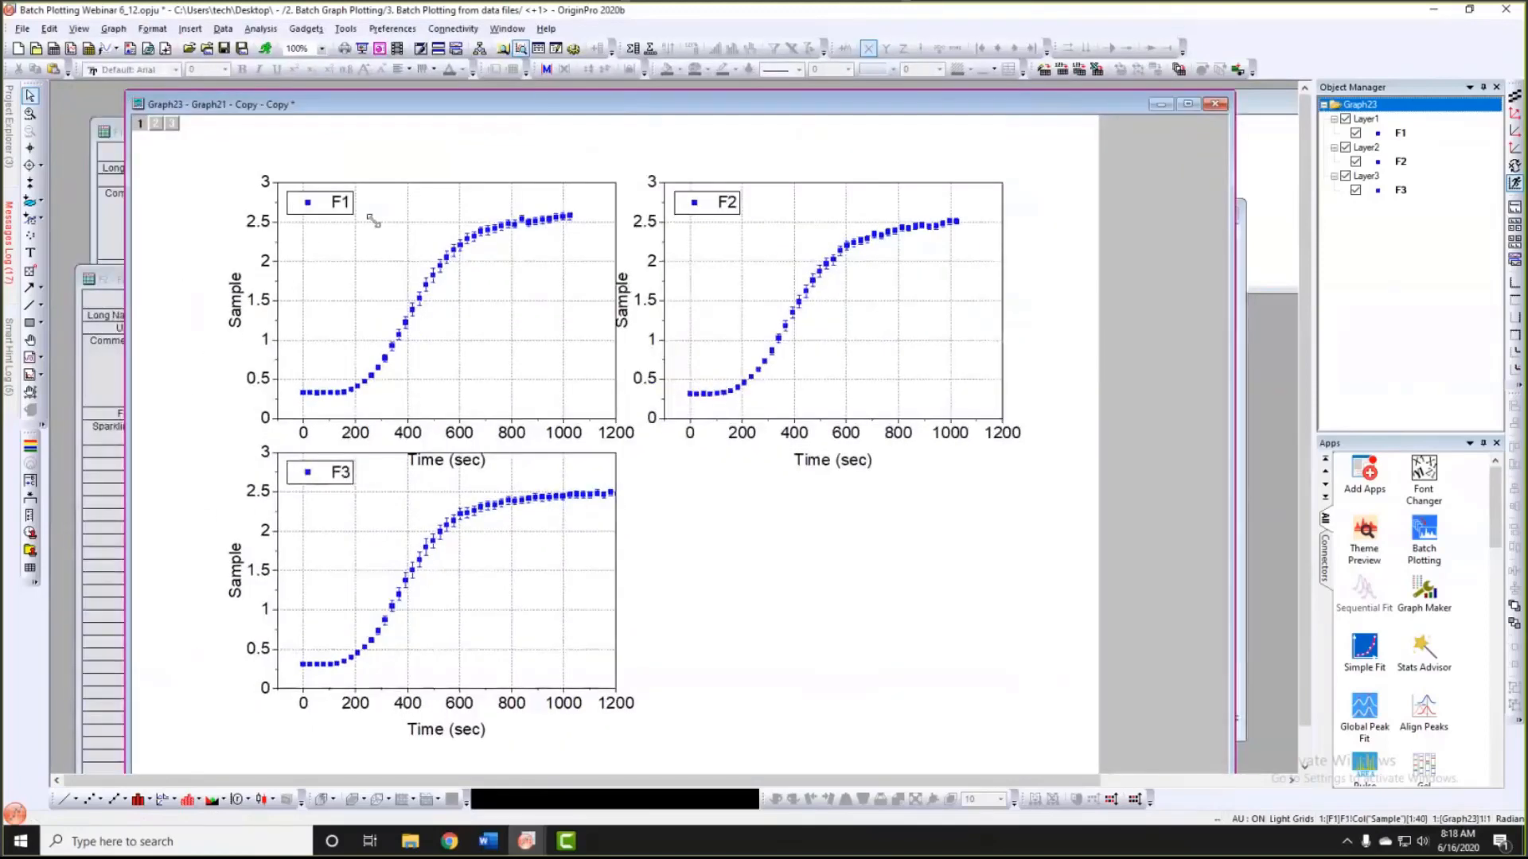
{"action": "left_click_drag", "start_coordinate": [373, 221], "coordinate": [373, 223]}
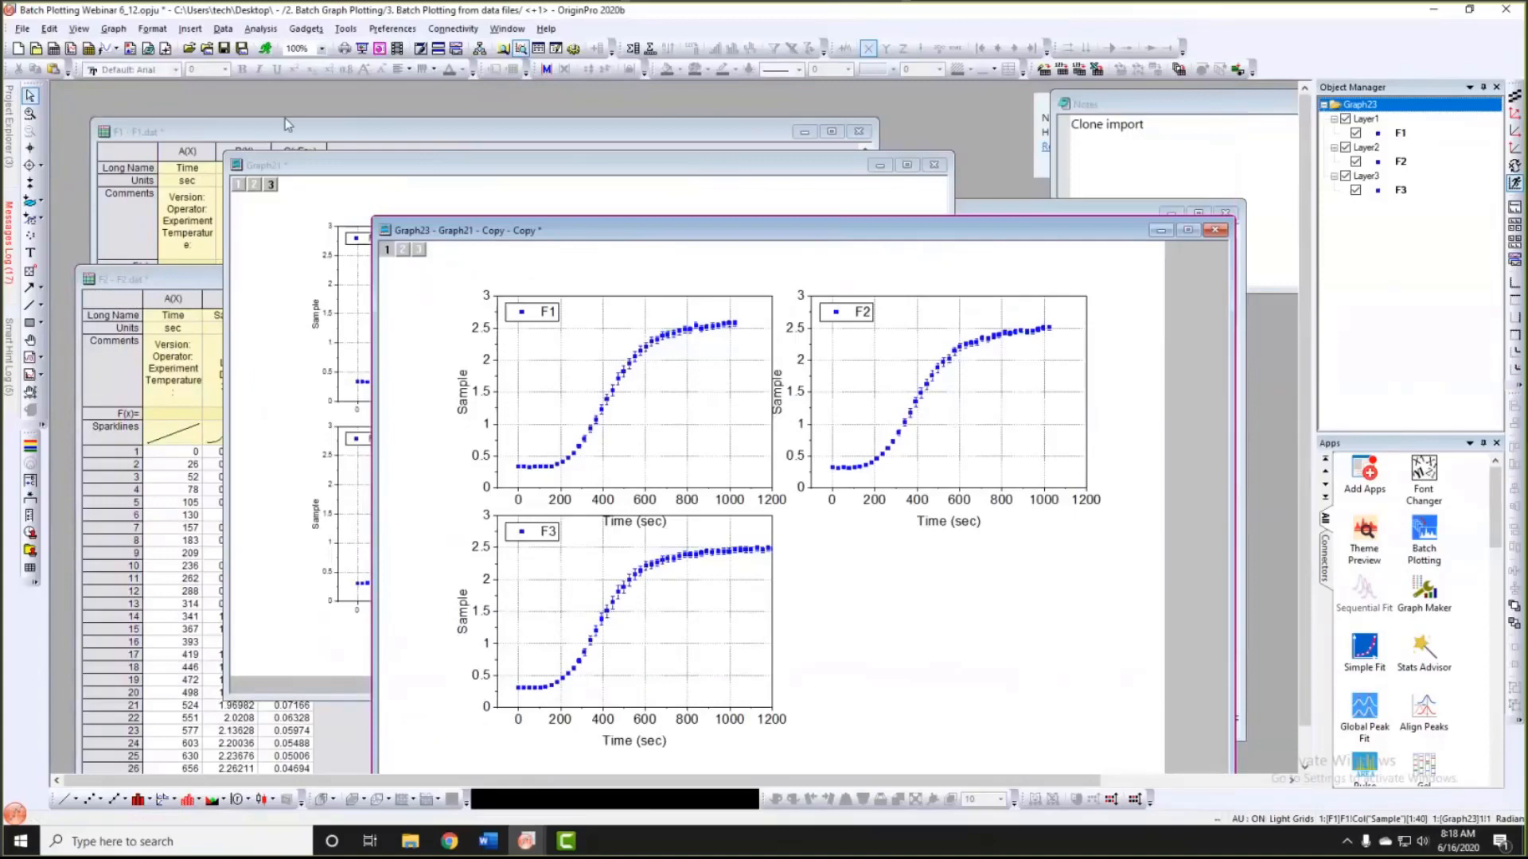
{"action": "left_click_drag", "start_coordinate": [470, 235], "coordinate": [285, 118]}
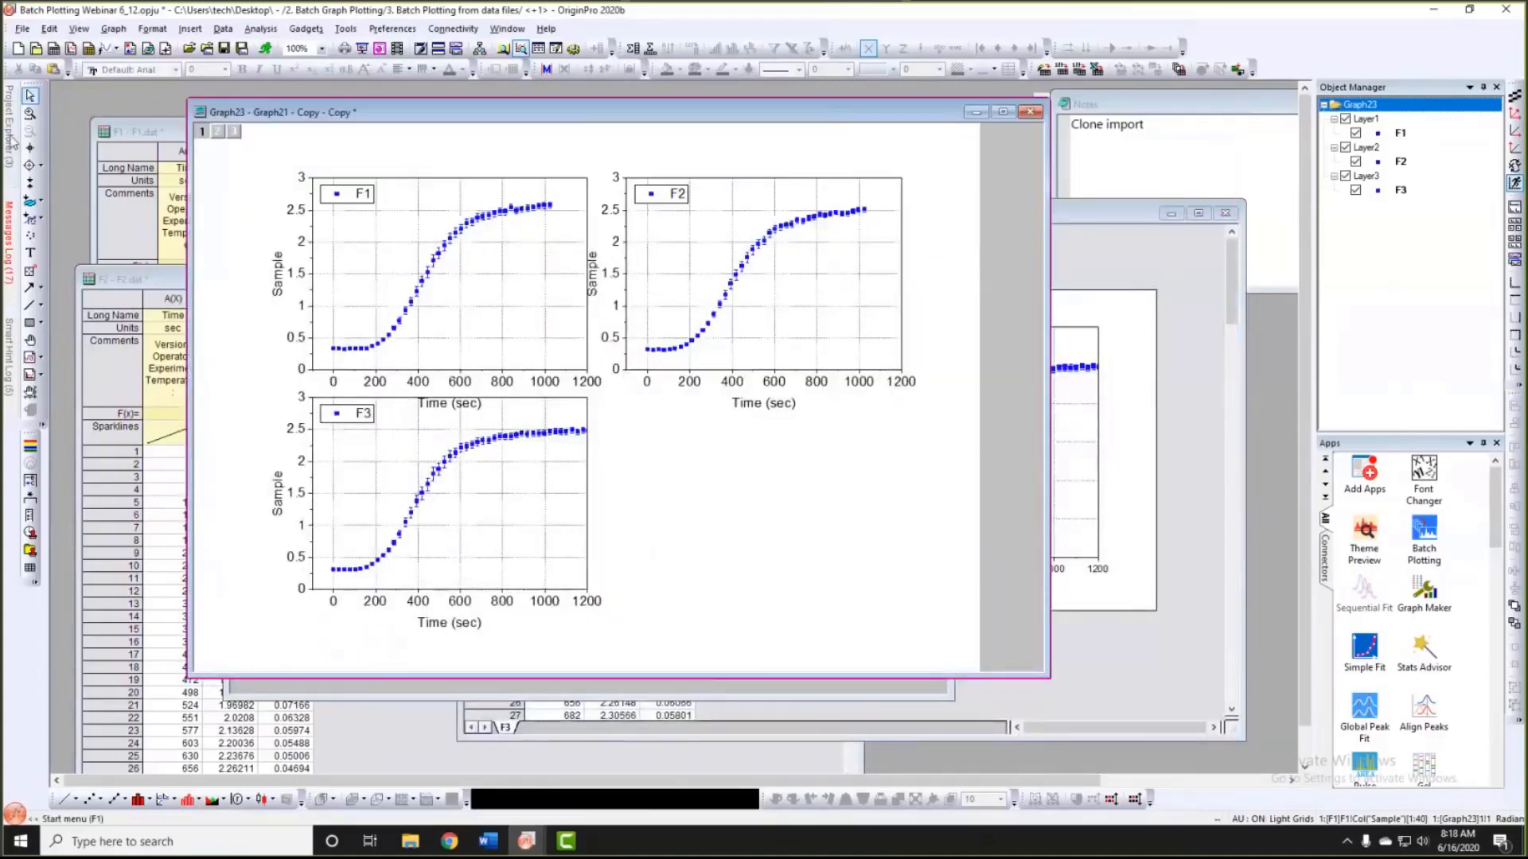
Step: Open the project folder "4. Batch Plotting involves Analysis", enlarge the Analysis Template workbook window, and show its Data sheet
{"action": "mouse_move", "coordinate": [9, 135]}
{"action": "left_click", "coordinate": [92, 232]}
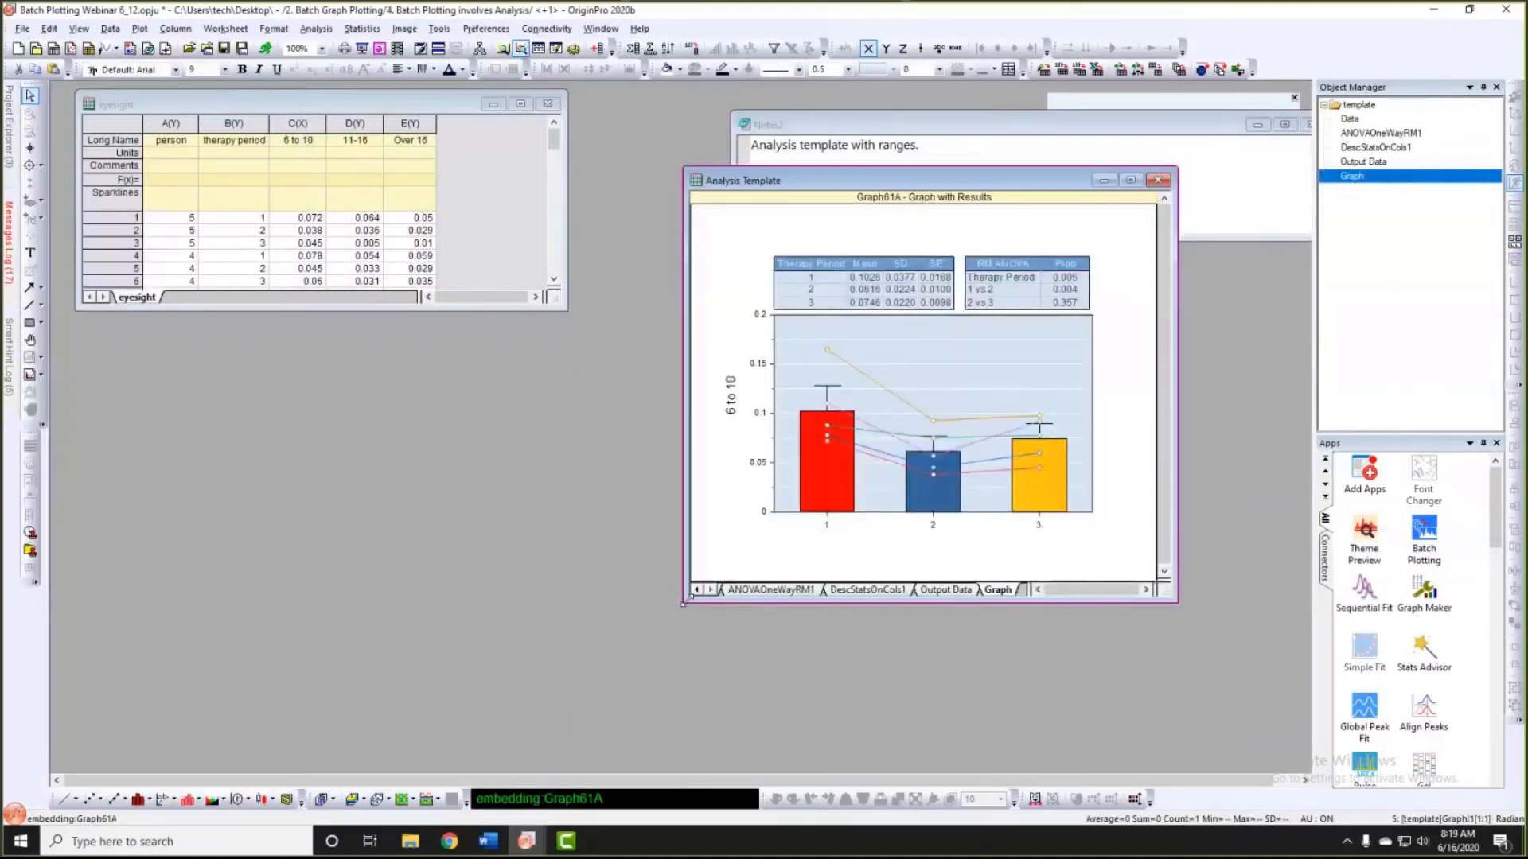
{"action": "left_click_drag", "start_coordinate": [685, 602], "coordinate": [524, 725]}
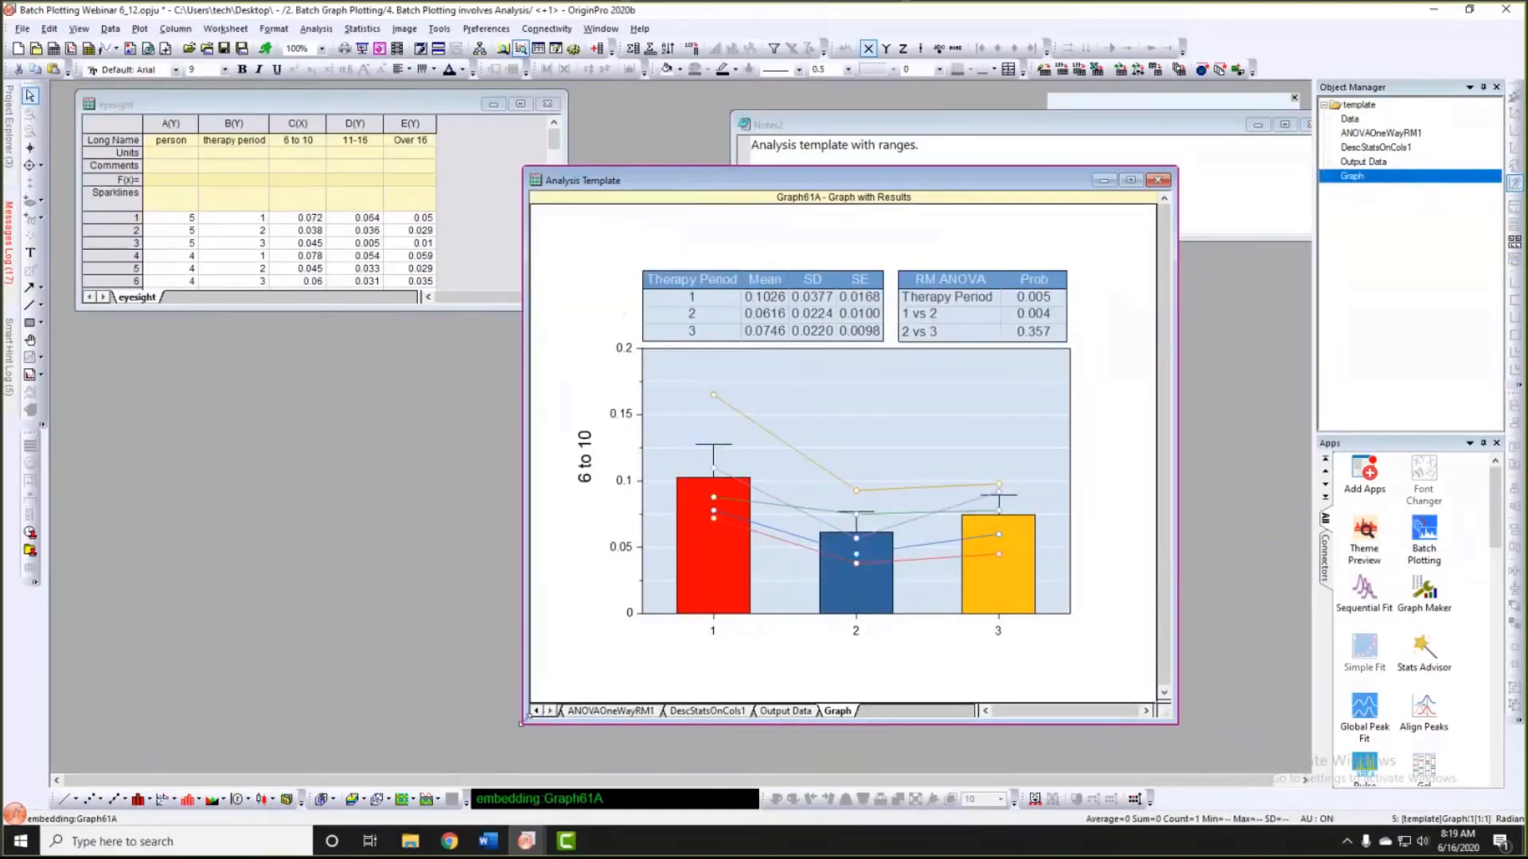
{"action": "left_click", "coordinate": [537, 711]}
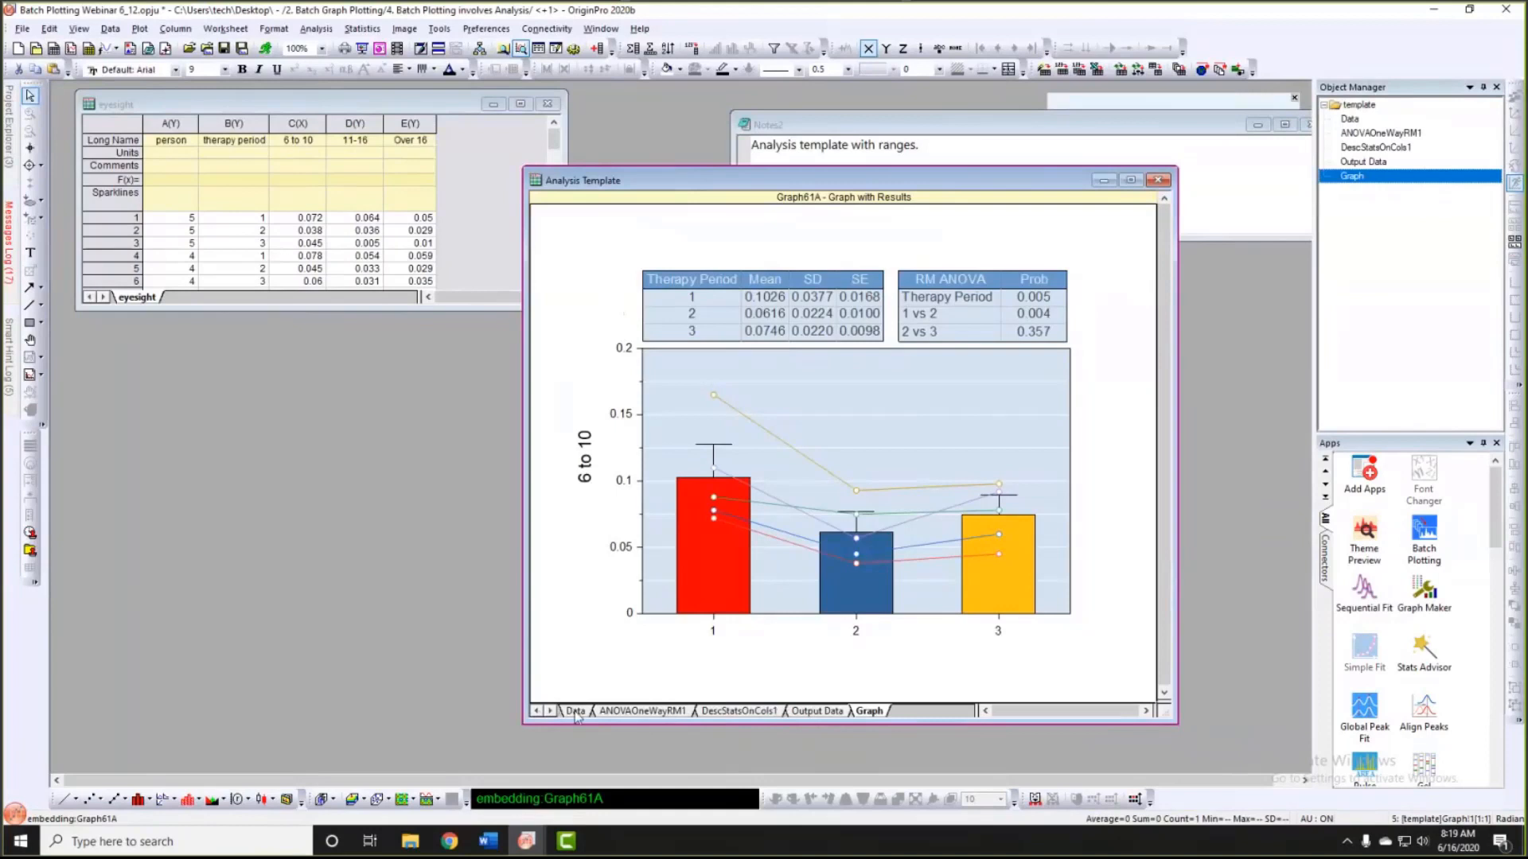
{"action": "left_click", "coordinate": [574, 711]}
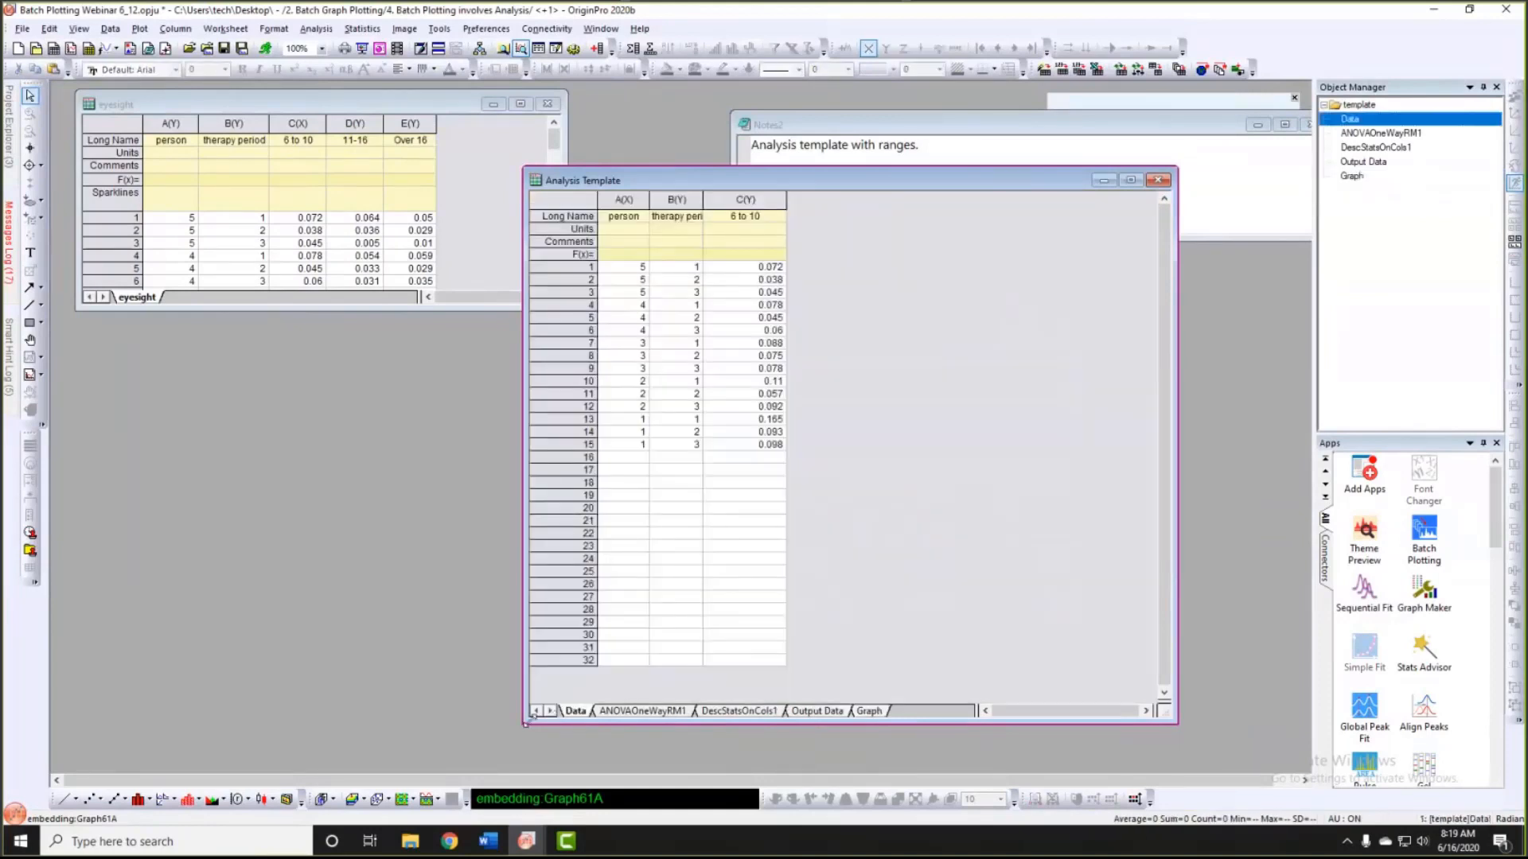
{"action": "left_click_drag", "start_coordinate": [480, 734], "coordinate": [475, 737]}
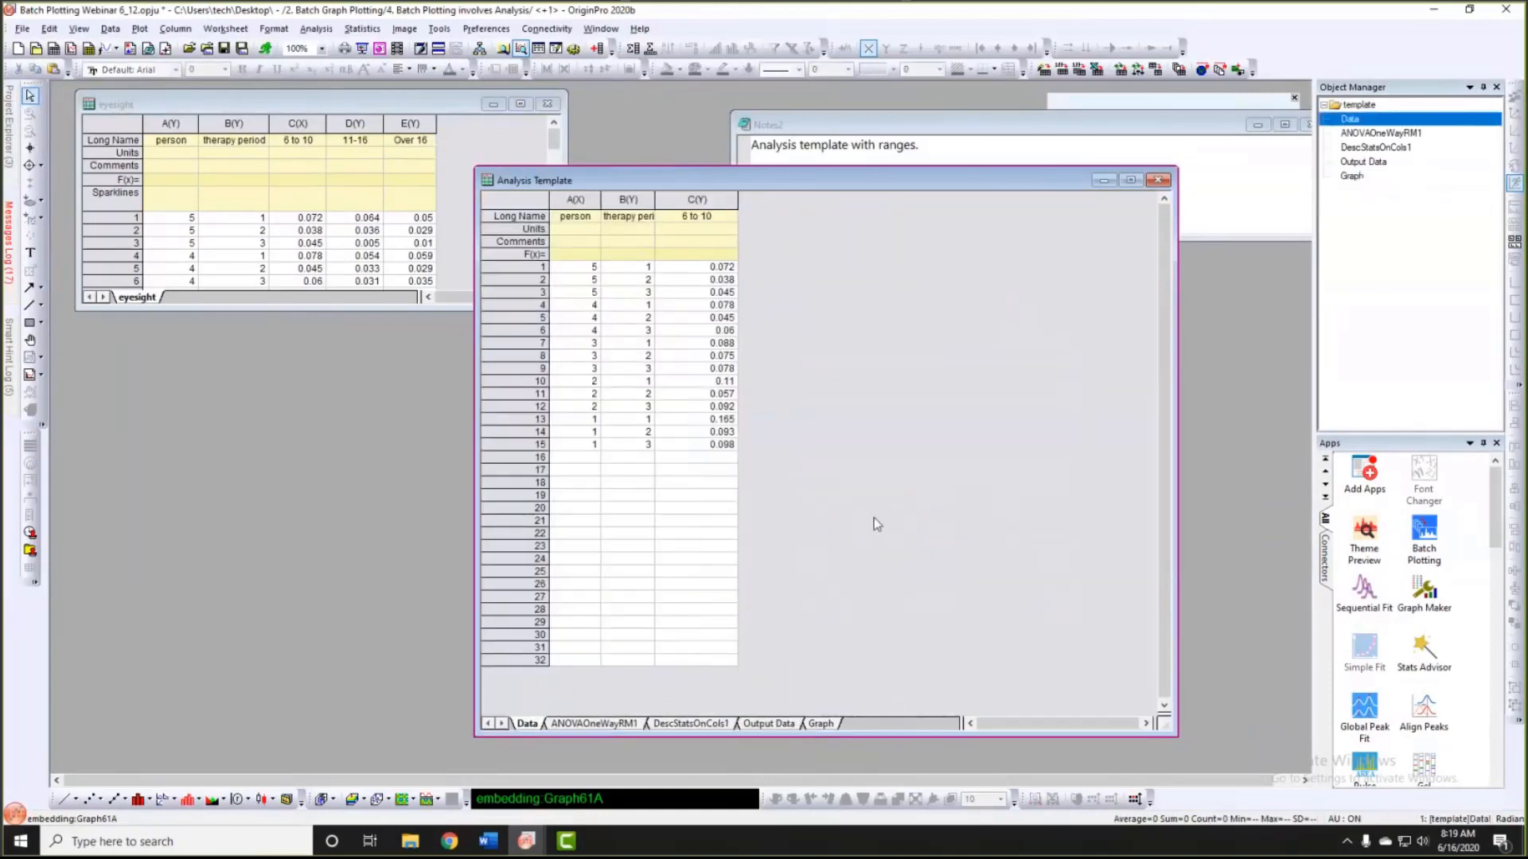
Step: Widen the therapy period column on the Data sheet to fit its name, highlight the data columns in turn, and clear the selection
{"action": "left_click_drag", "start_coordinate": [575, 199], "coordinate": [700, 200]}
{"action": "left_click", "coordinate": [789, 269]}
{"action": "left_click", "coordinate": [697, 199]}
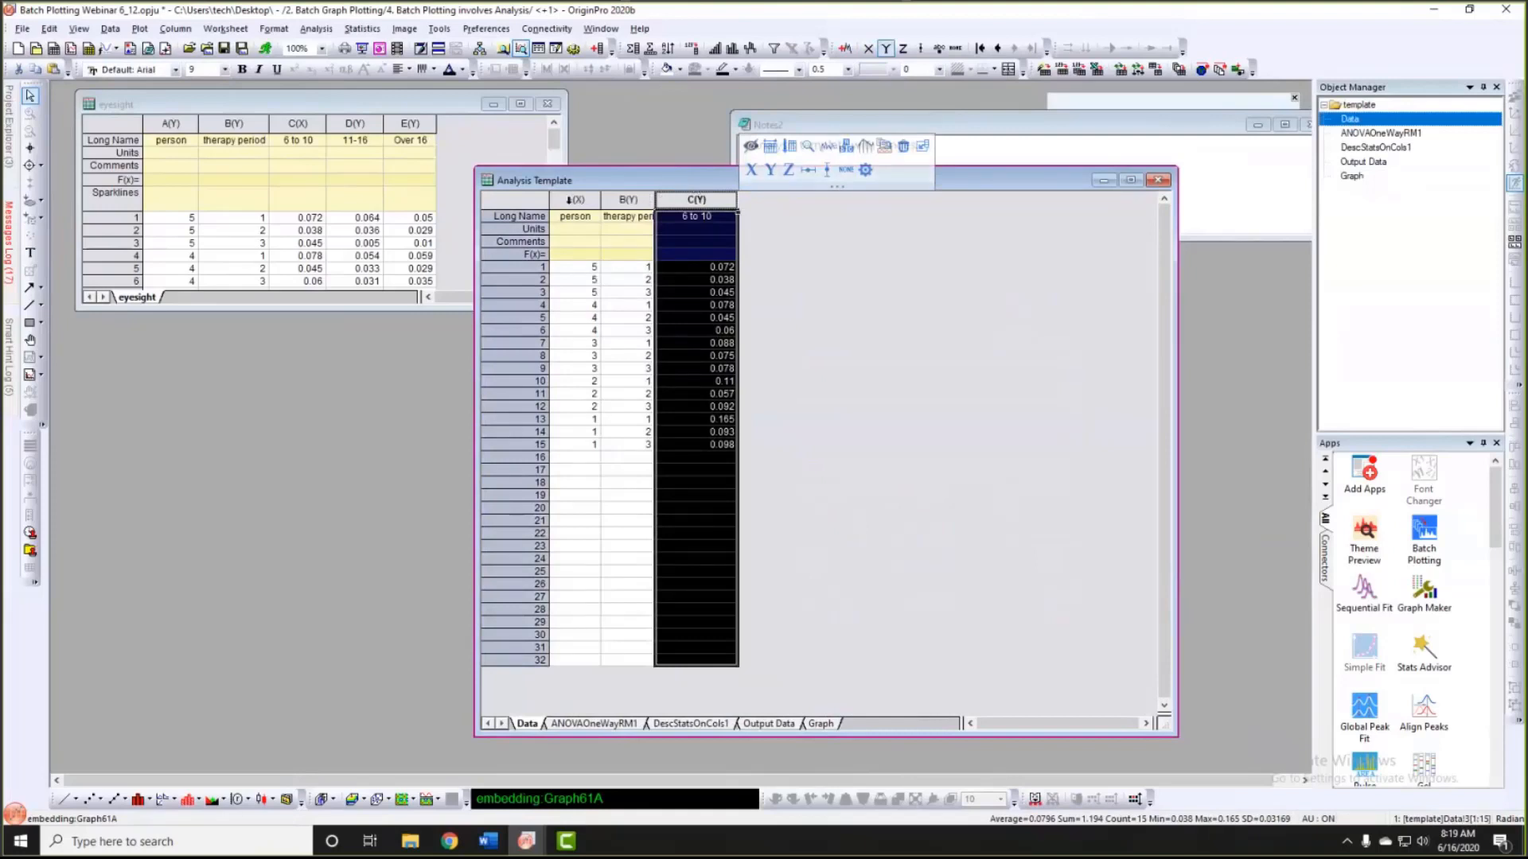
{"action": "left_click", "coordinate": [575, 199]}
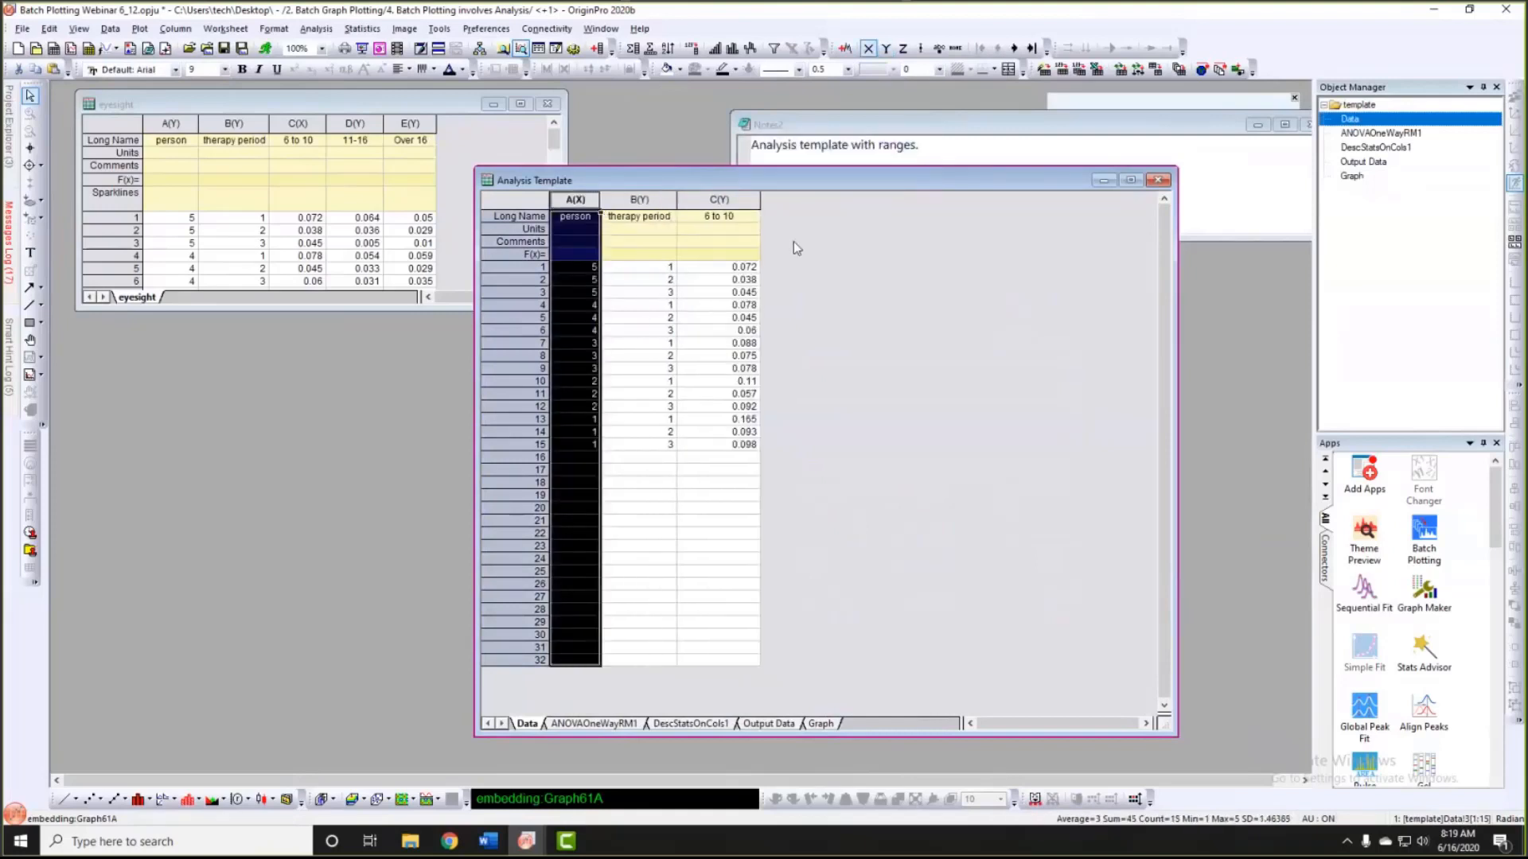
{"action": "left_click", "coordinate": [655, 200]}
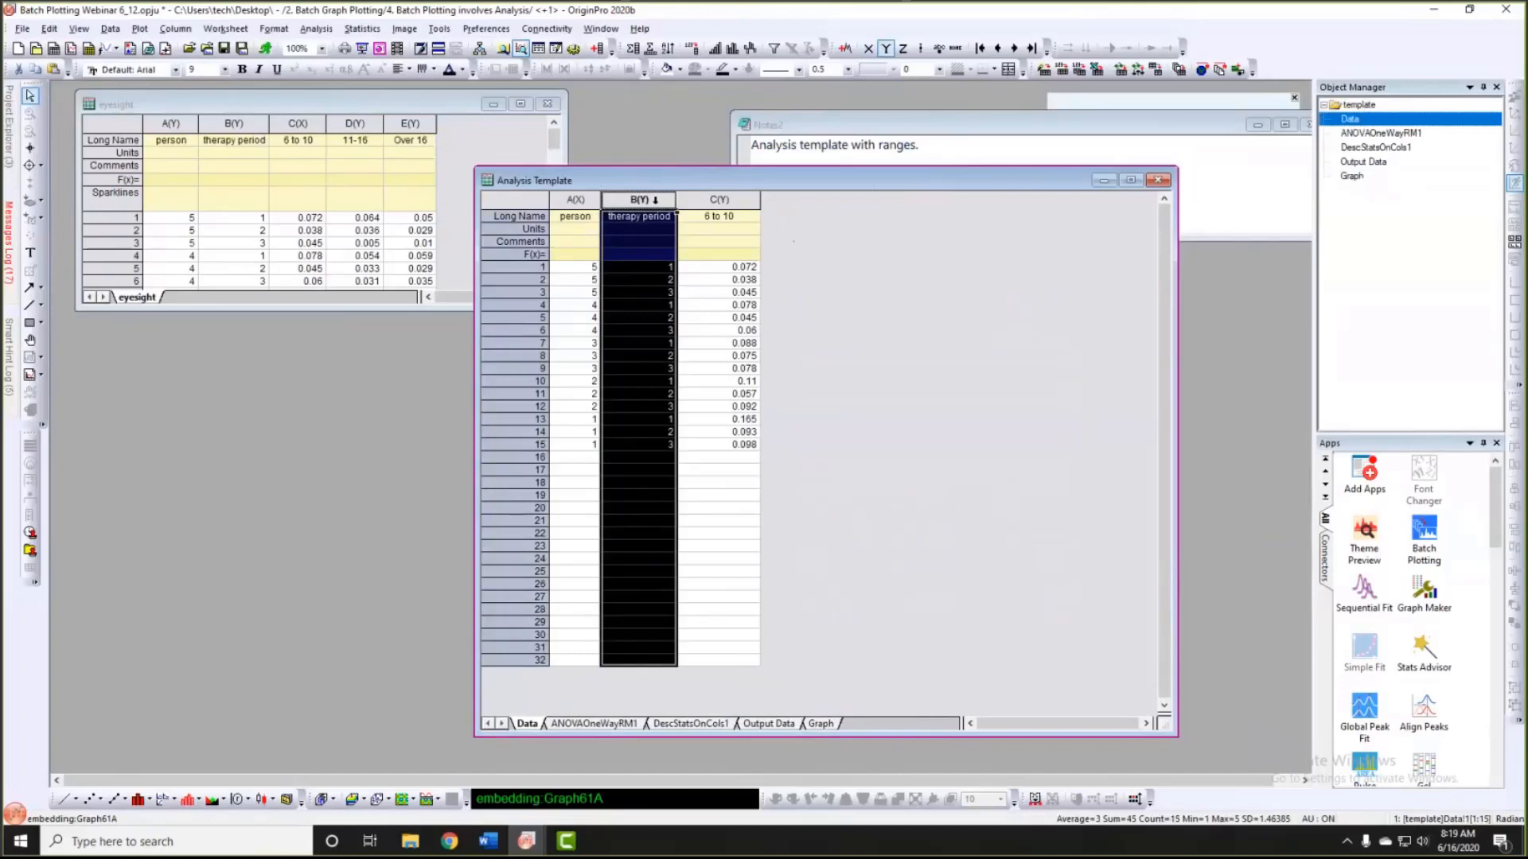
{"action": "left_click", "coordinate": [809, 259]}
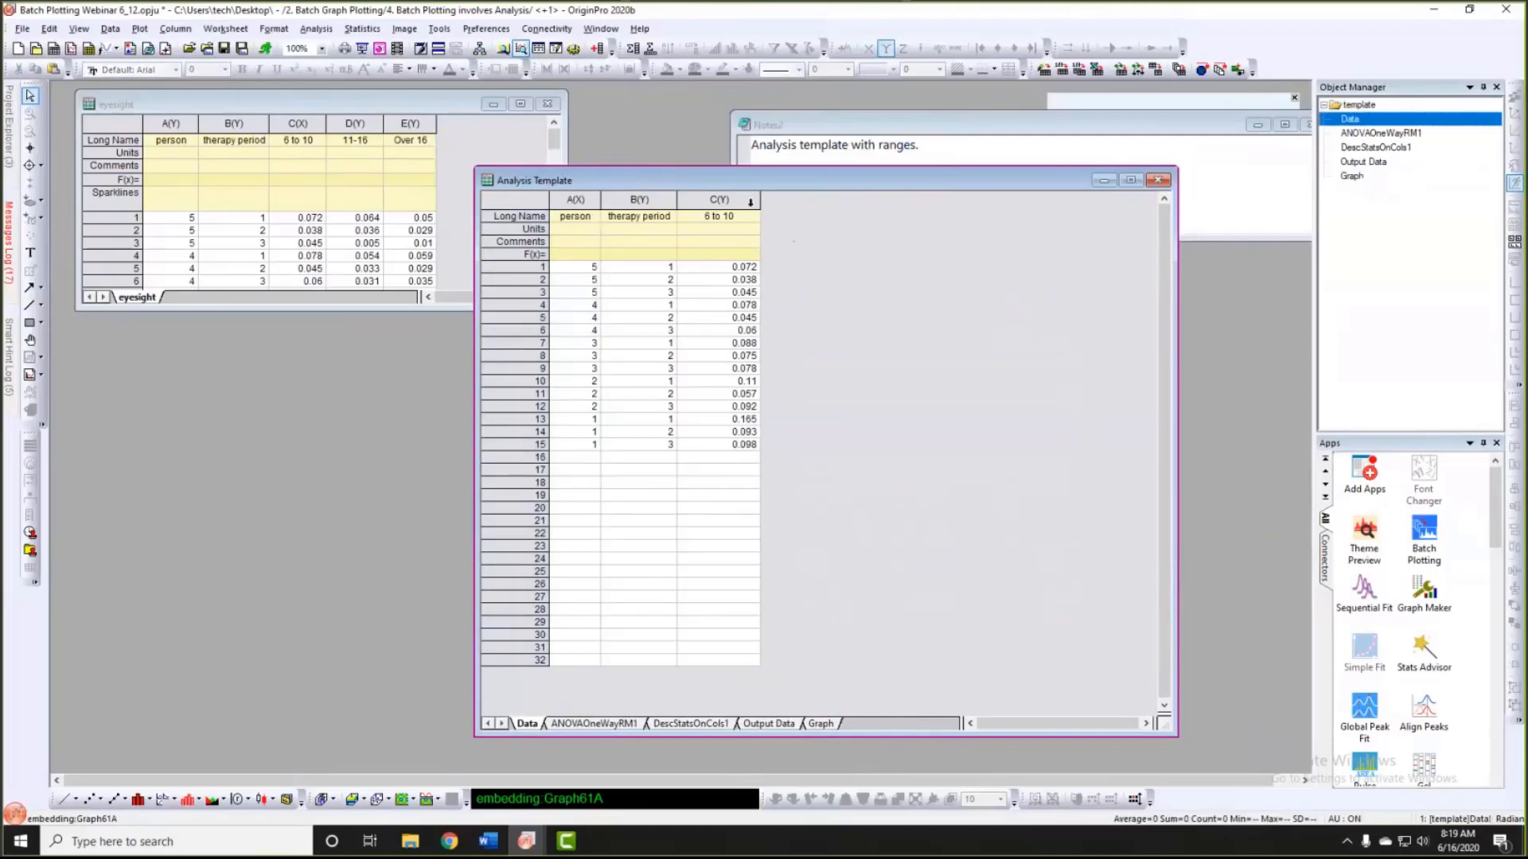
Step: Review the template's ANOVAOneWayRM1, DescStatsOnCols1 and Output Data sheets in turn
{"action": "left_click", "coordinate": [602, 724]}
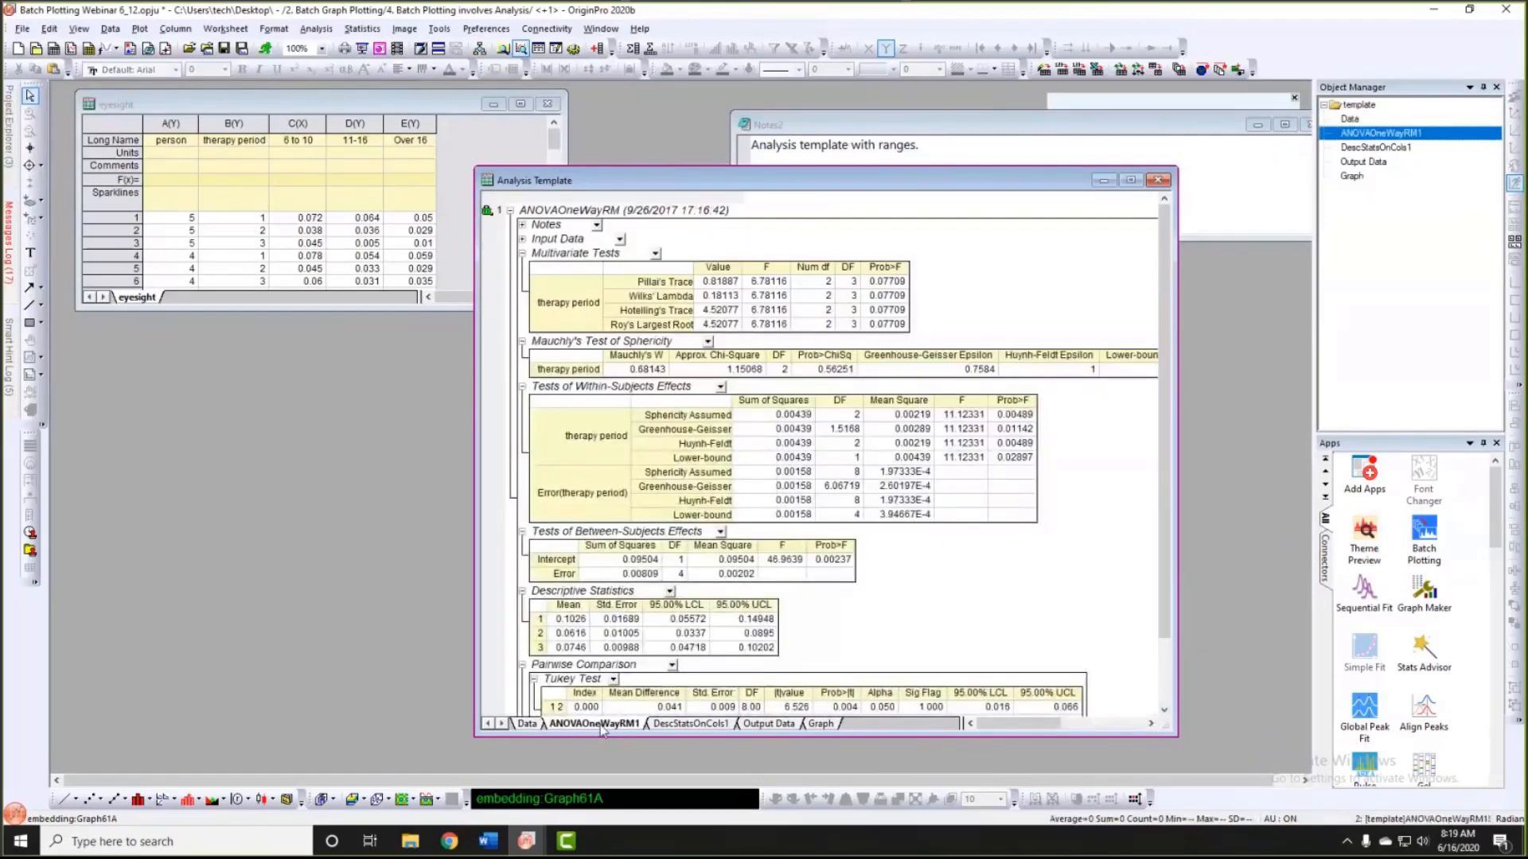
{"action": "left_click", "coordinate": [689, 724]}
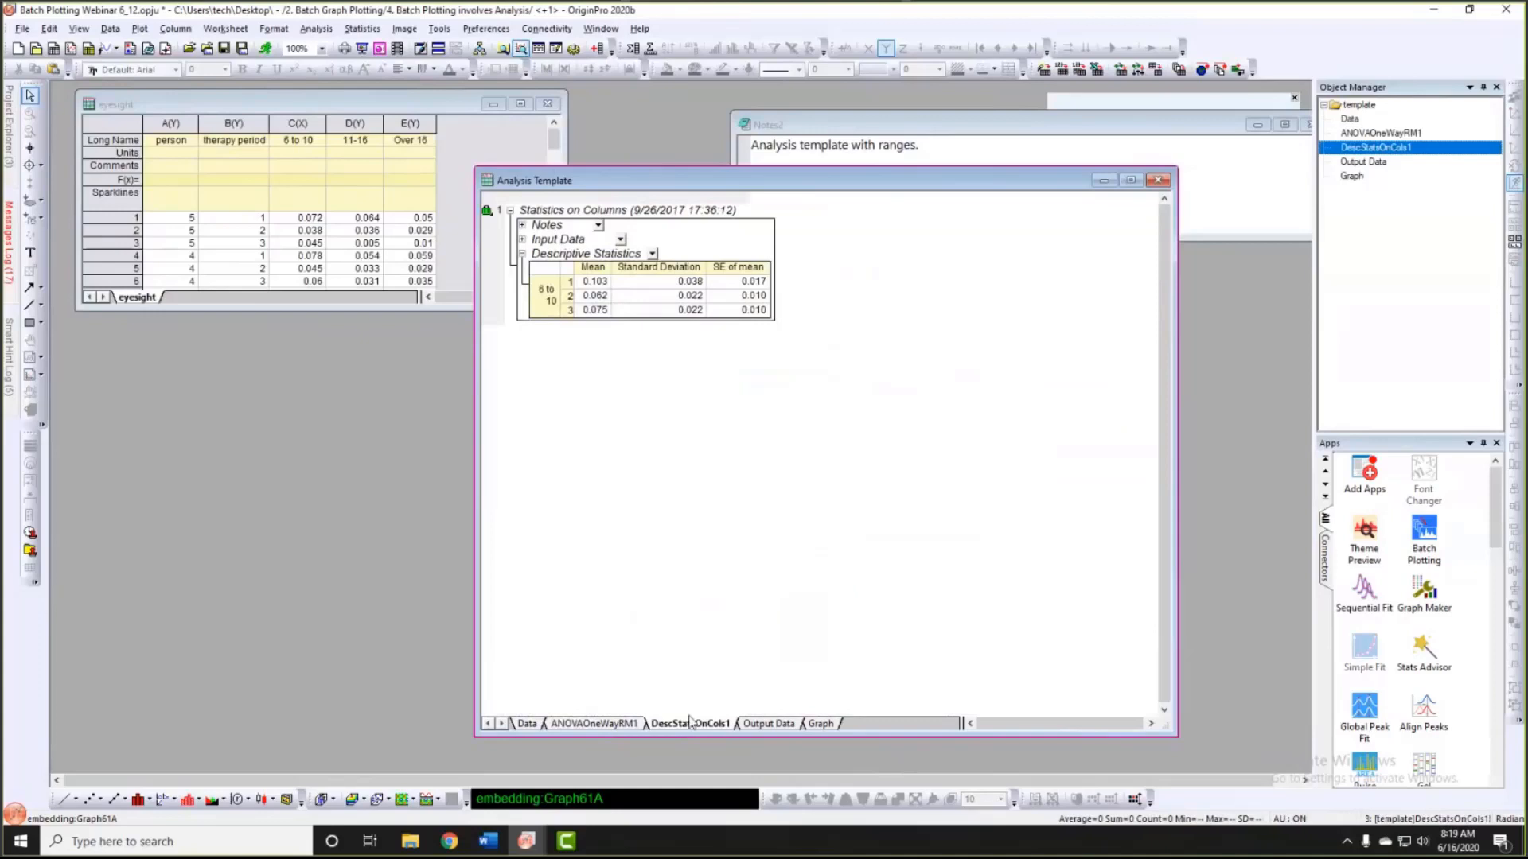
{"action": "left_click", "coordinate": [764, 724]}
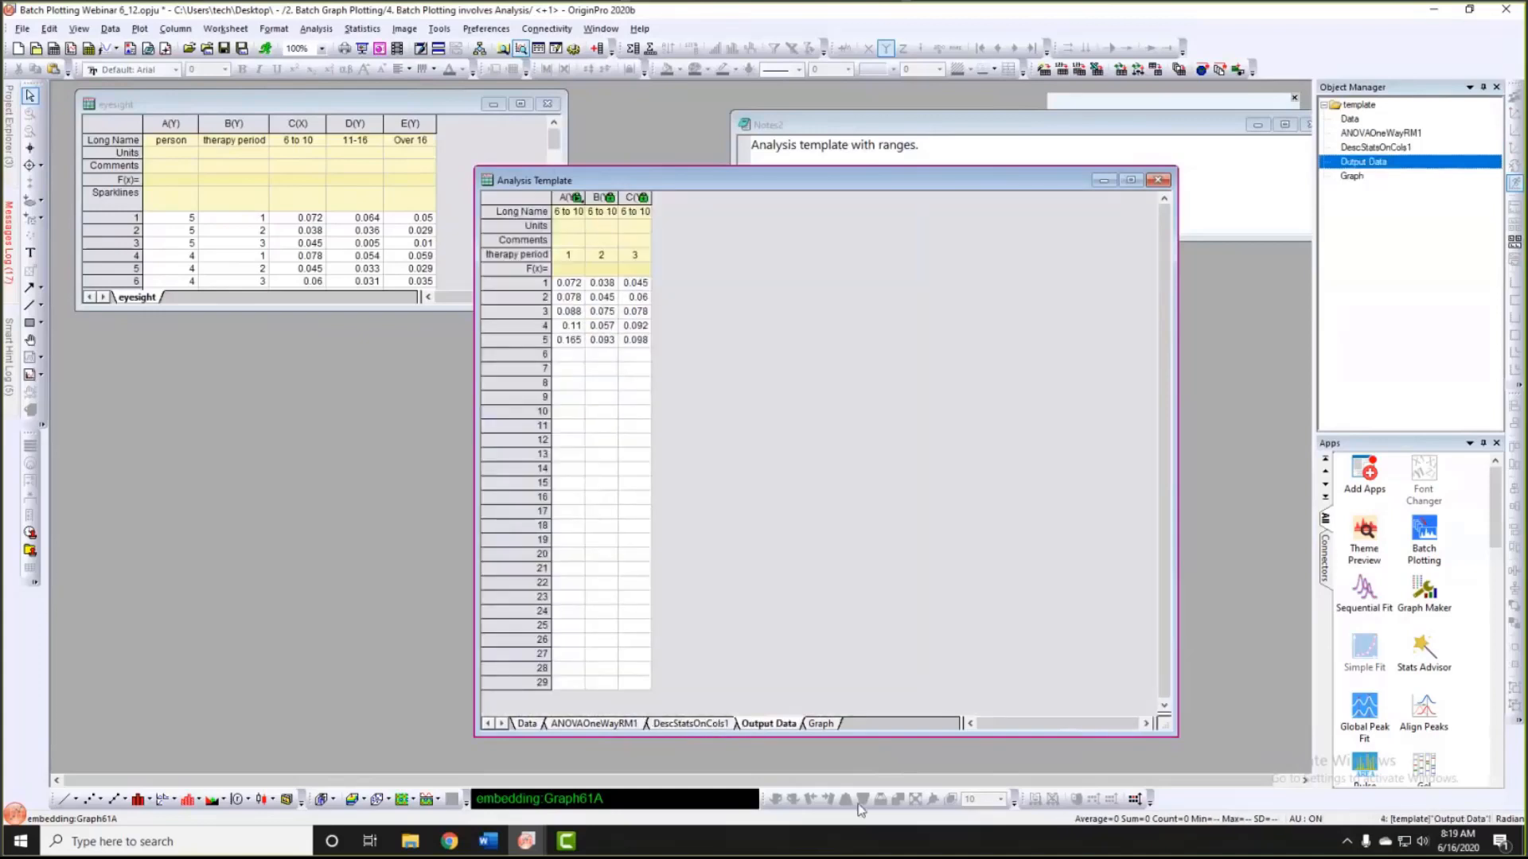
Step: Review the template's Graph sheet, shifting the workbook window up slightly, and return to its Data sheet
{"action": "left_click", "coordinate": [820, 724]}
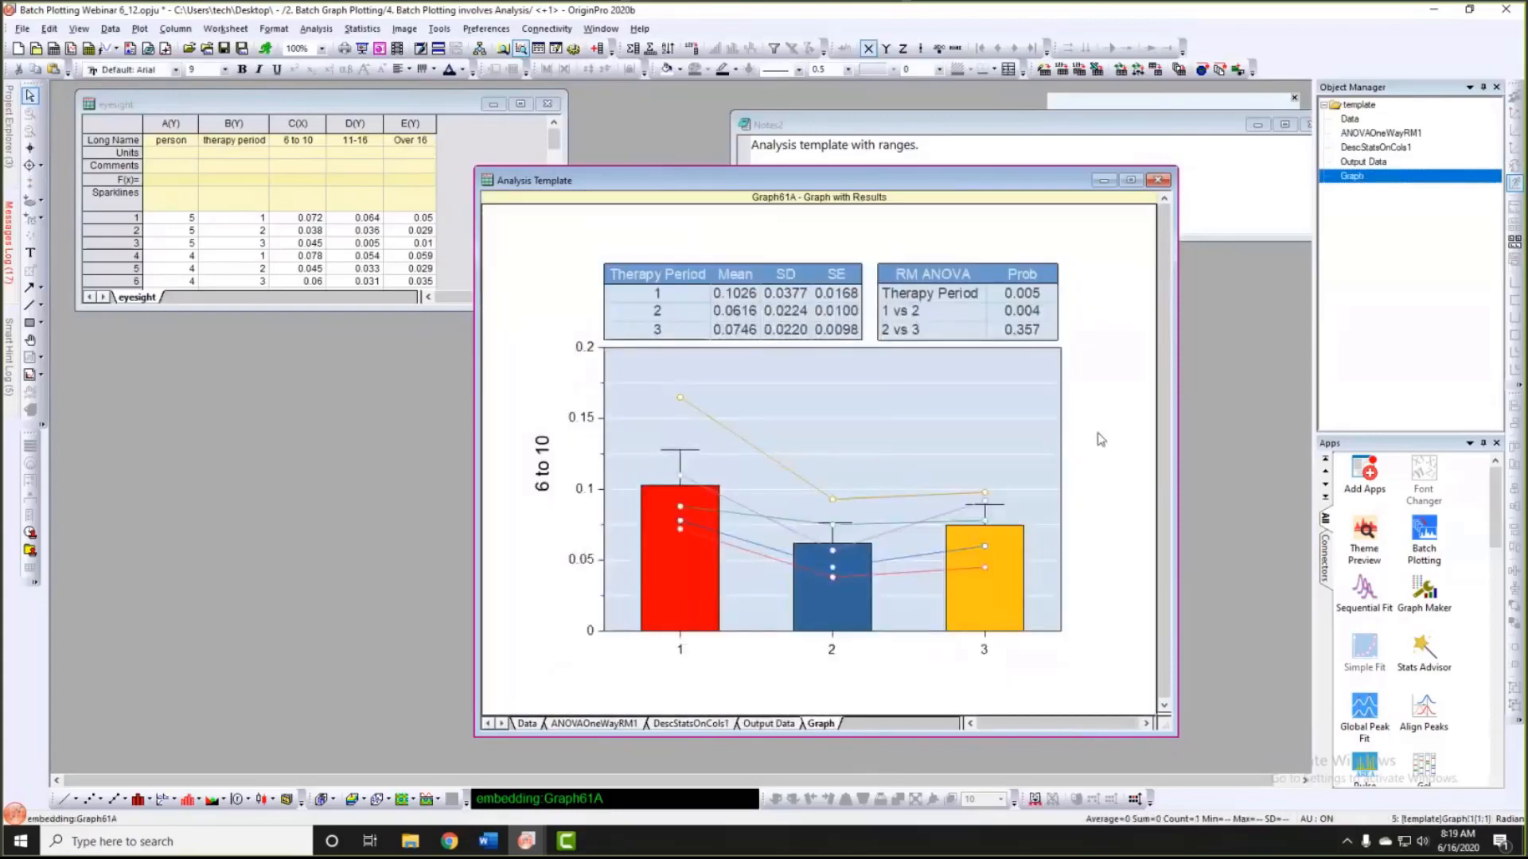
{"action": "left_click_drag", "start_coordinate": [760, 183], "coordinate": [736, 147]}
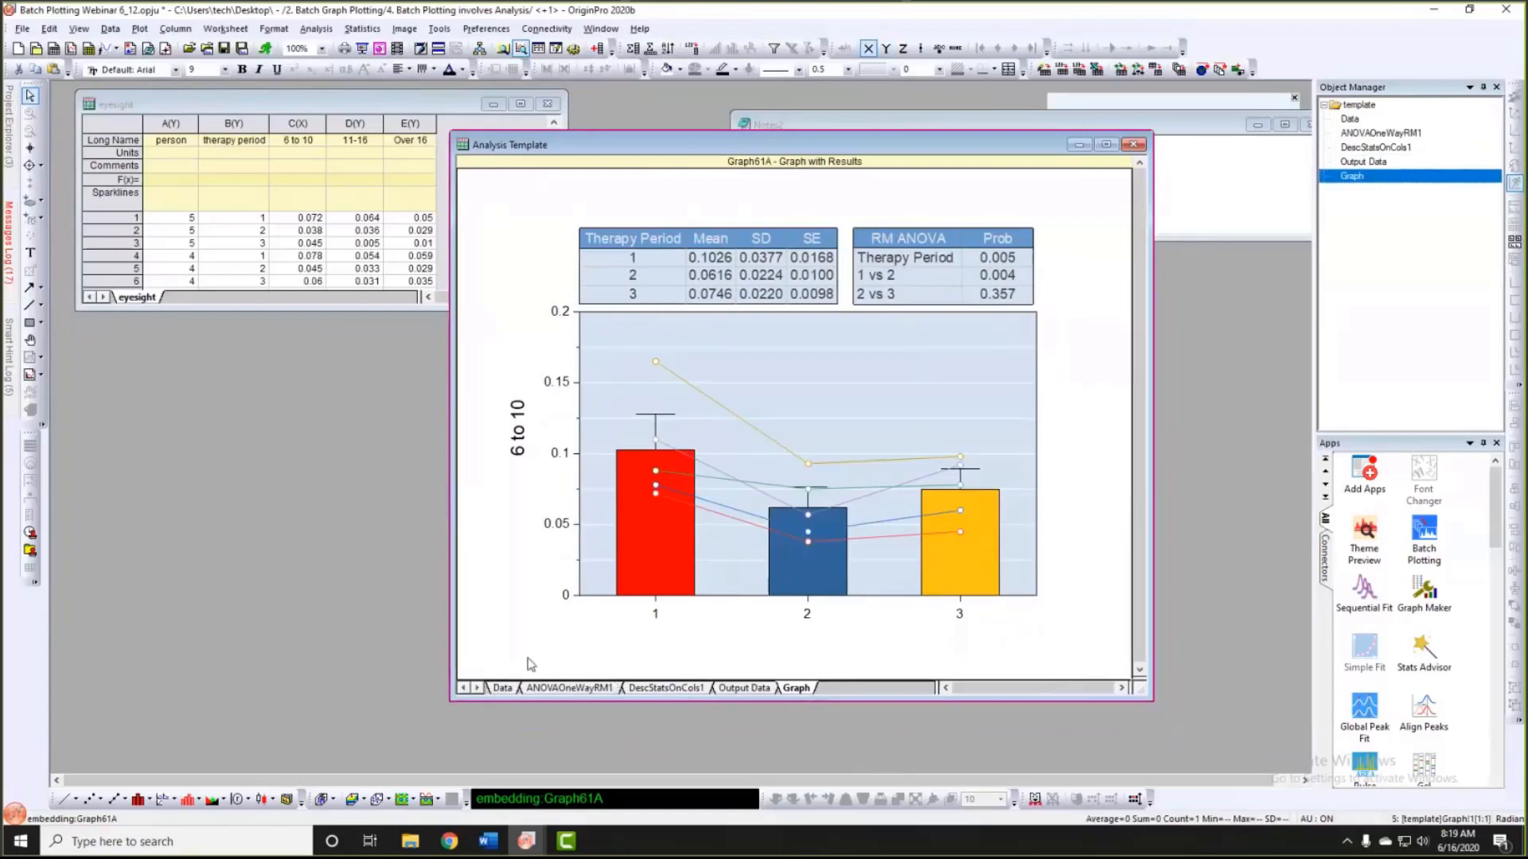
{"action": "left_click", "coordinate": [510, 687]}
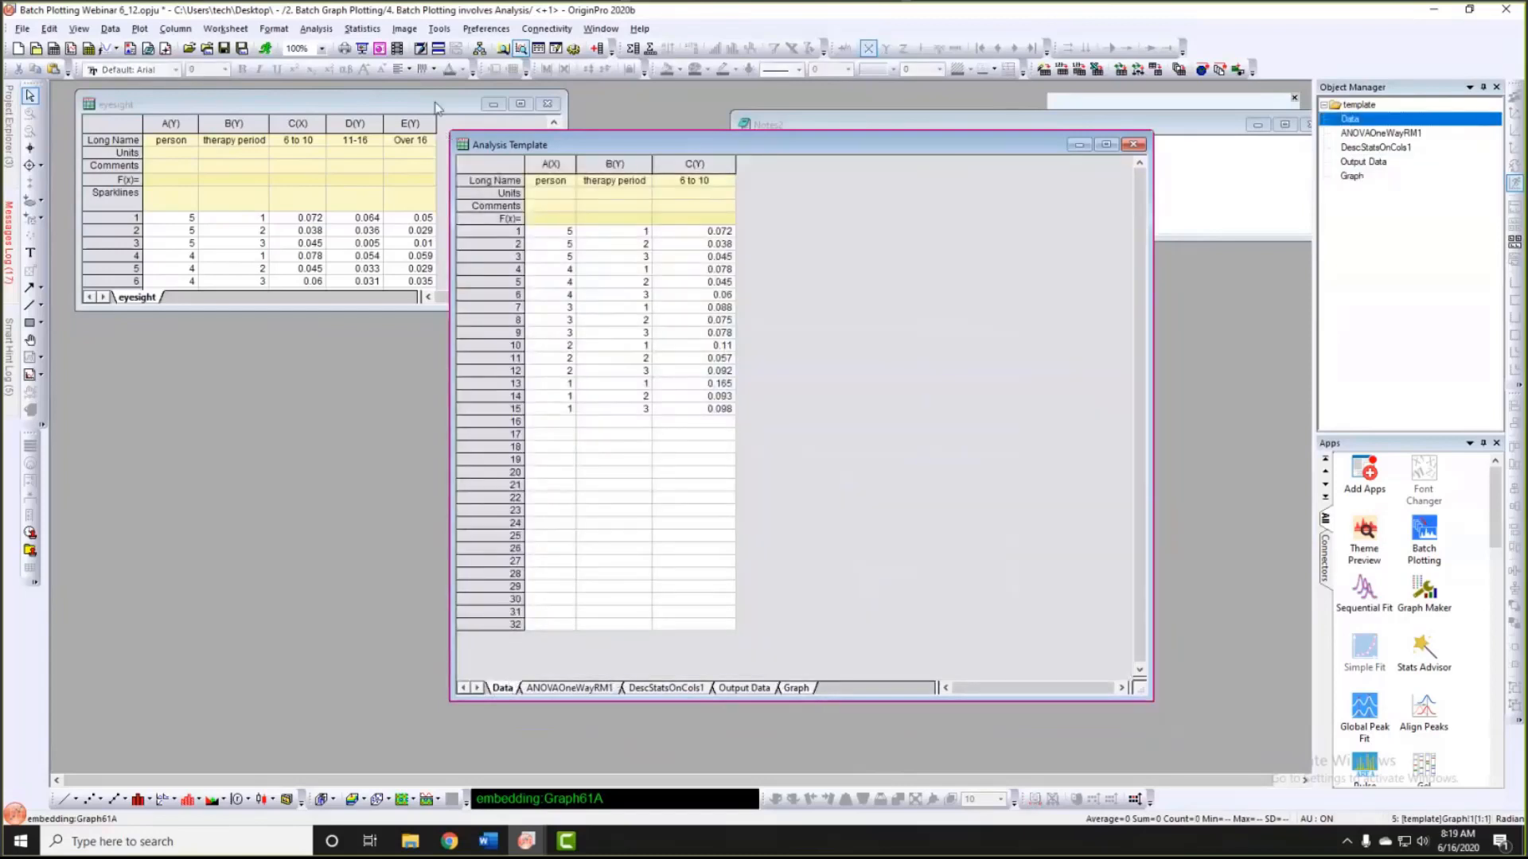
Step: Lengthen the eyesight workbook window to show all its data rows and move the Analysis Template window clear of it
{"action": "left_click", "coordinate": [438, 108]}
{"action": "left_click_drag", "start_coordinate": [559, 304], "coordinate": [465, 577]}
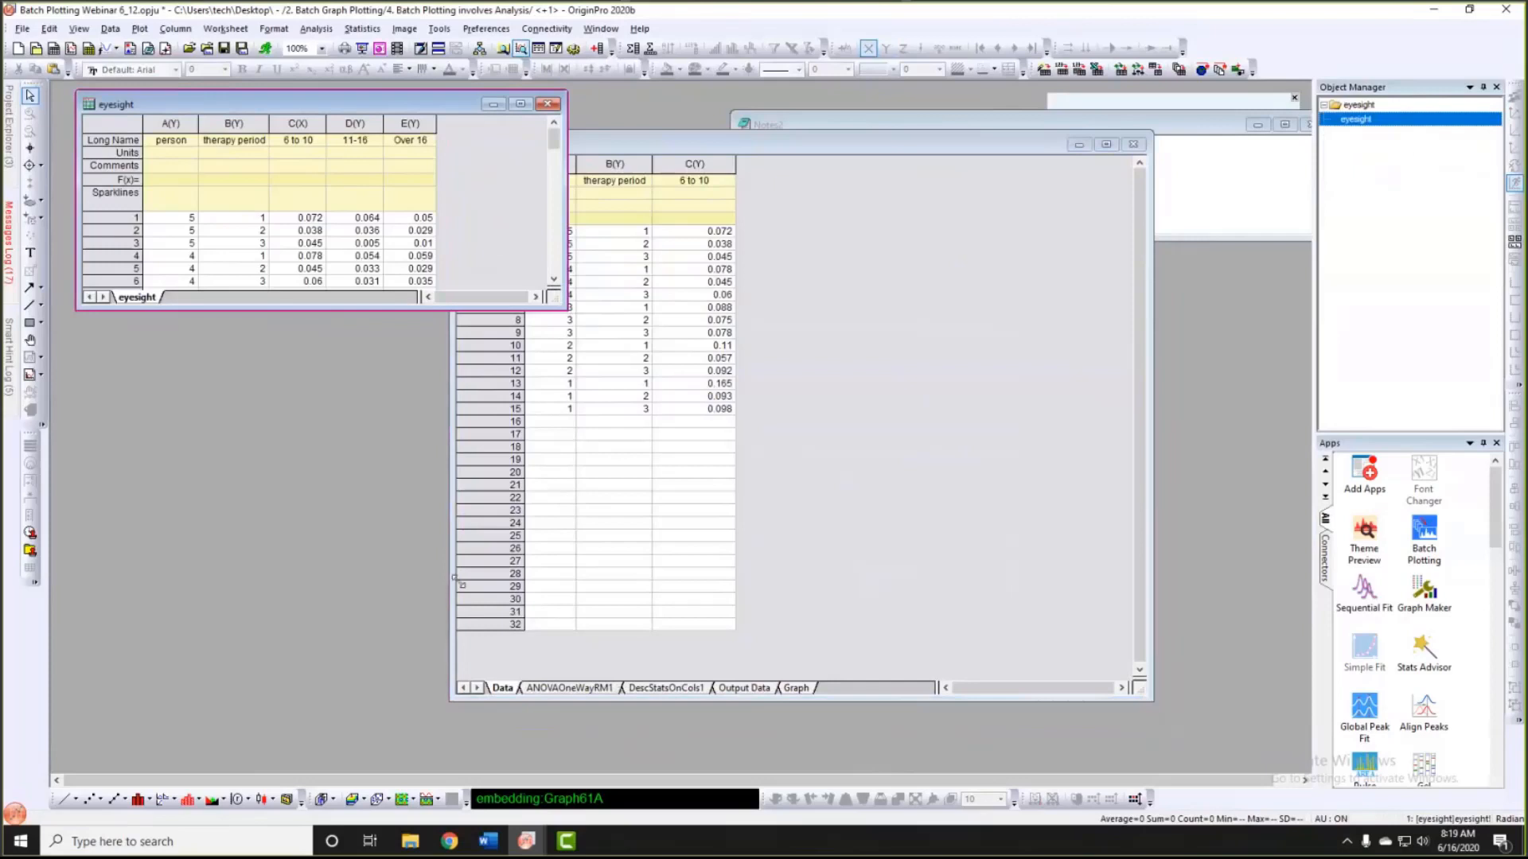
{"action": "left_click", "coordinate": [602, 145]}
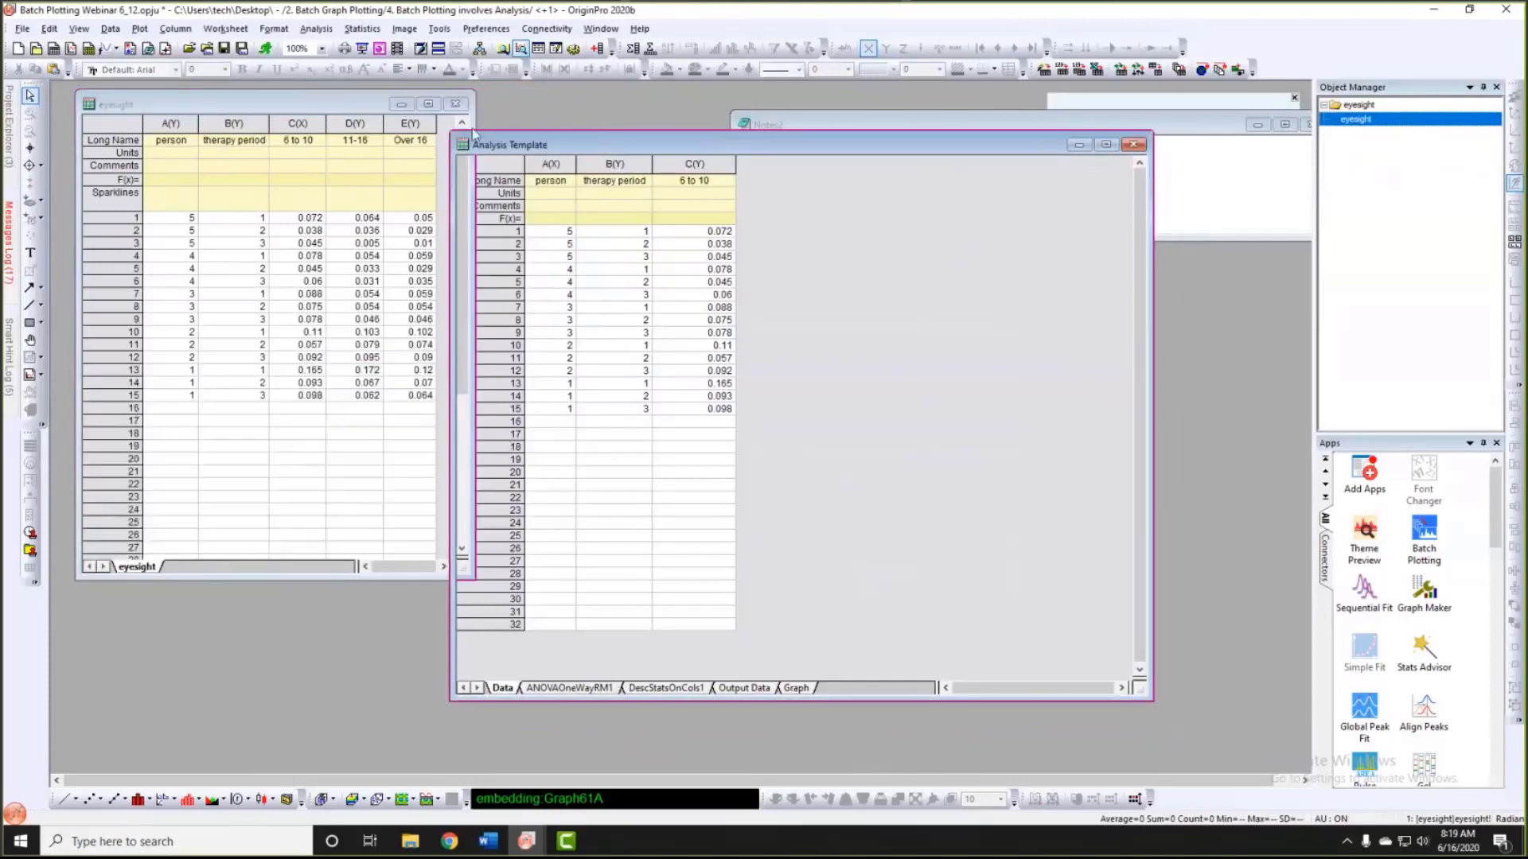
{"action": "left_click_drag", "start_coordinate": [603, 146], "coordinate": [695, 133]}
Step: Highlight the 6 to 10 and 11-16 columns on the eyesight sheet and clear the selection
{"action": "left_click_drag", "start_coordinate": [298, 123], "coordinate": [335, 124]}
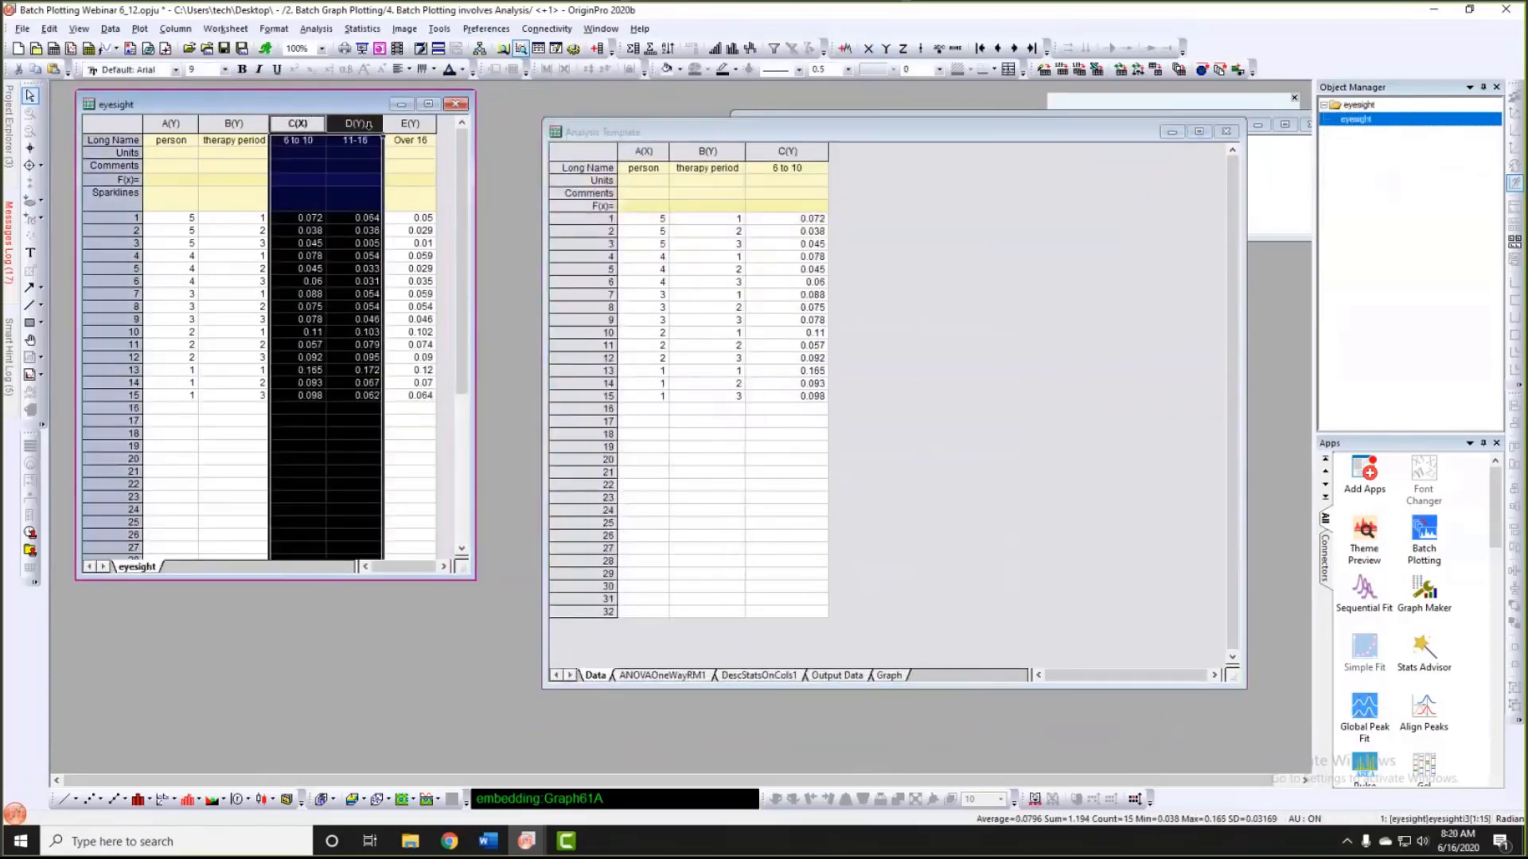
{"action": "left_click", "coordinate": [877, 282]}
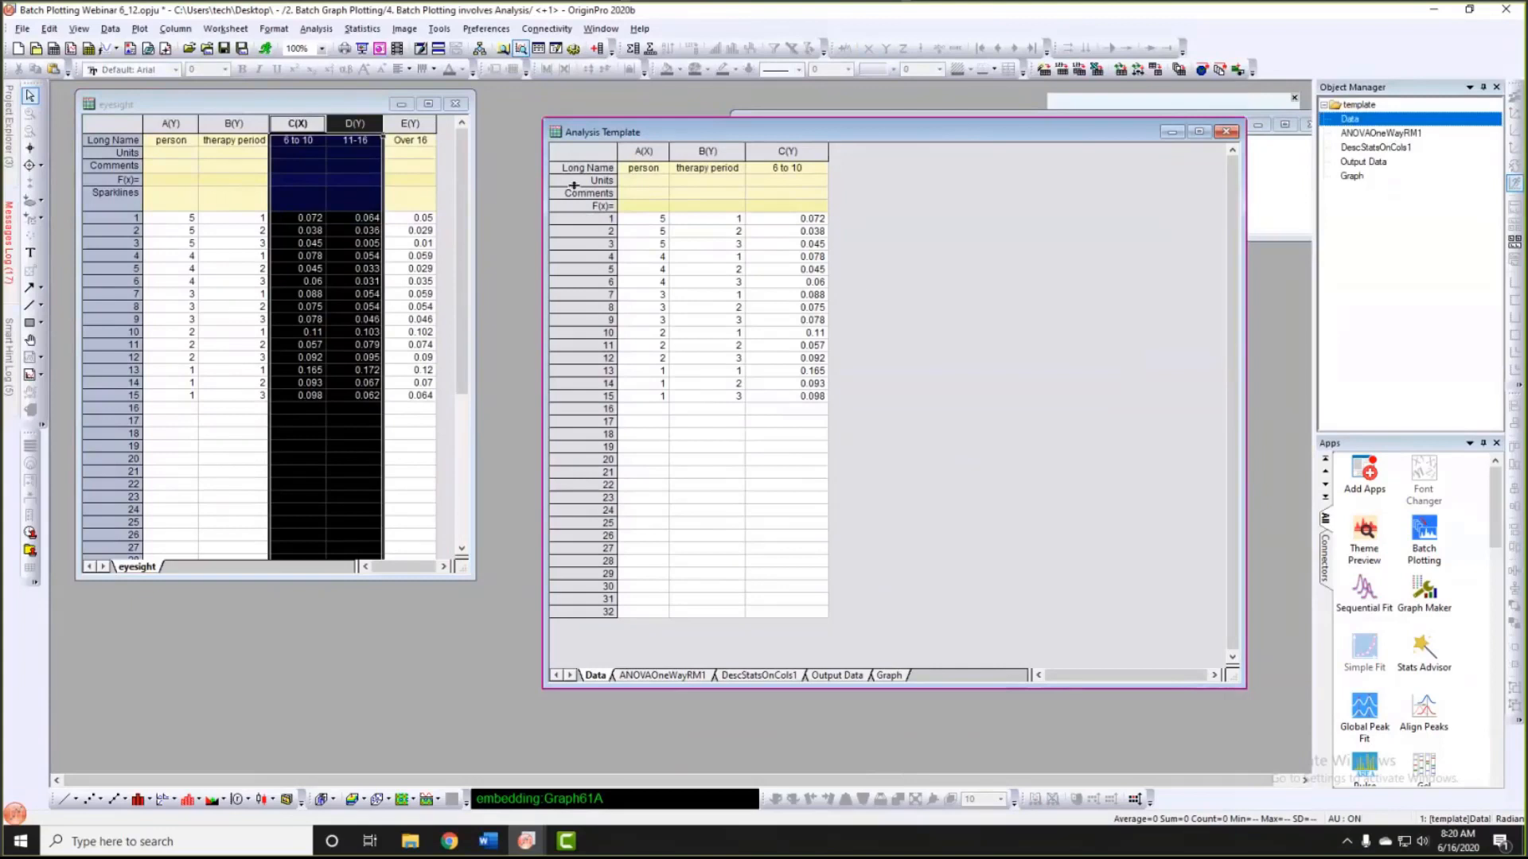
{"action": "left_click", "coordinate": [444, 213]}
Step: Widen the eyesight window slightly and move the Analysis Template window up beside it
{"action": "left_click_drag", "start_coordinate": [470, 217], "coordinate": [481, 218]}
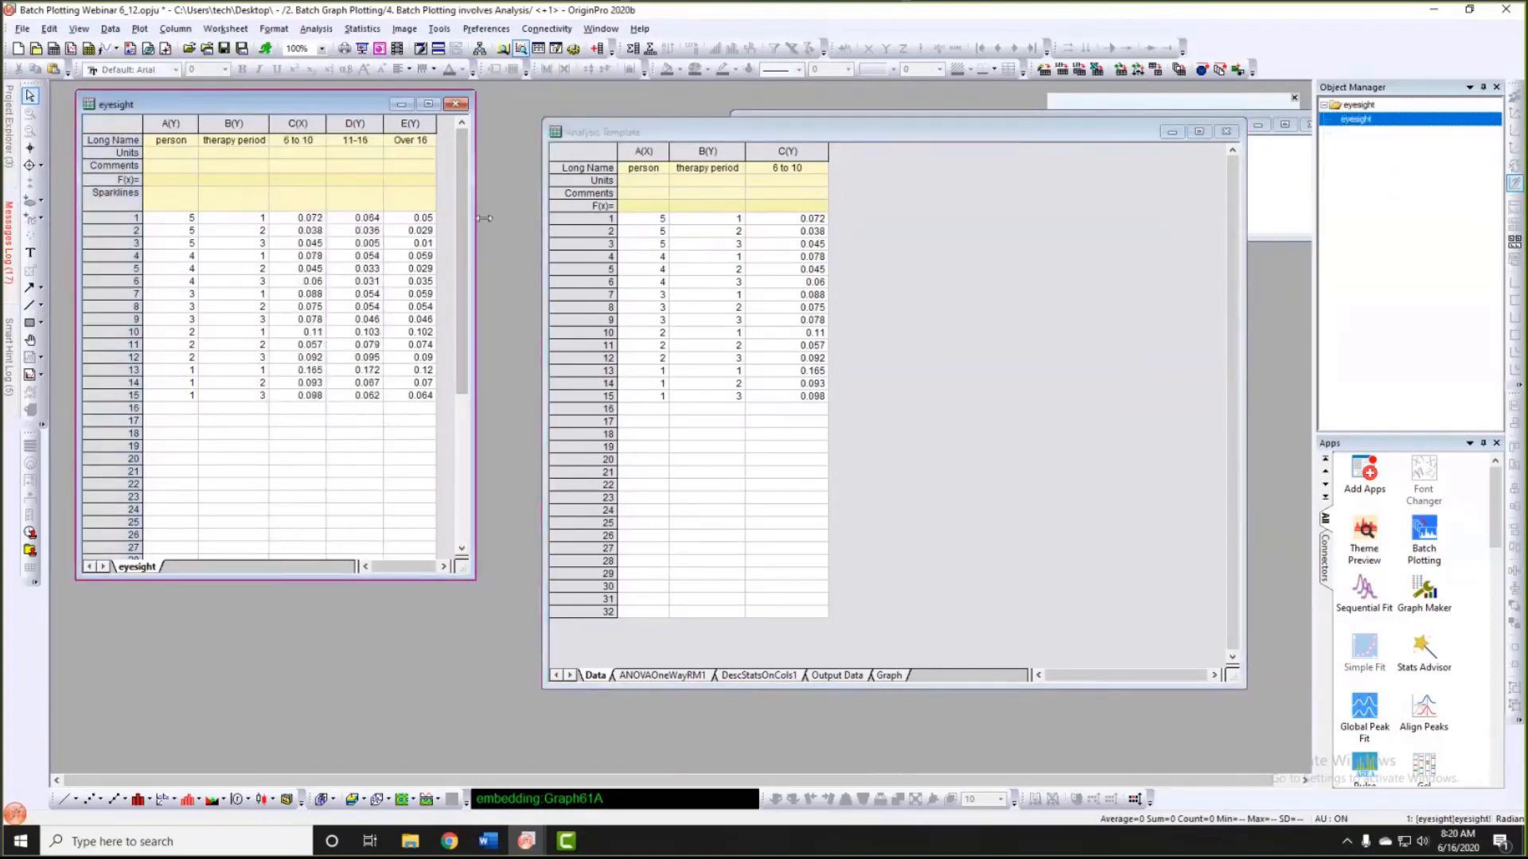
{"action": "left_click", "coordinate": [848, 275]}
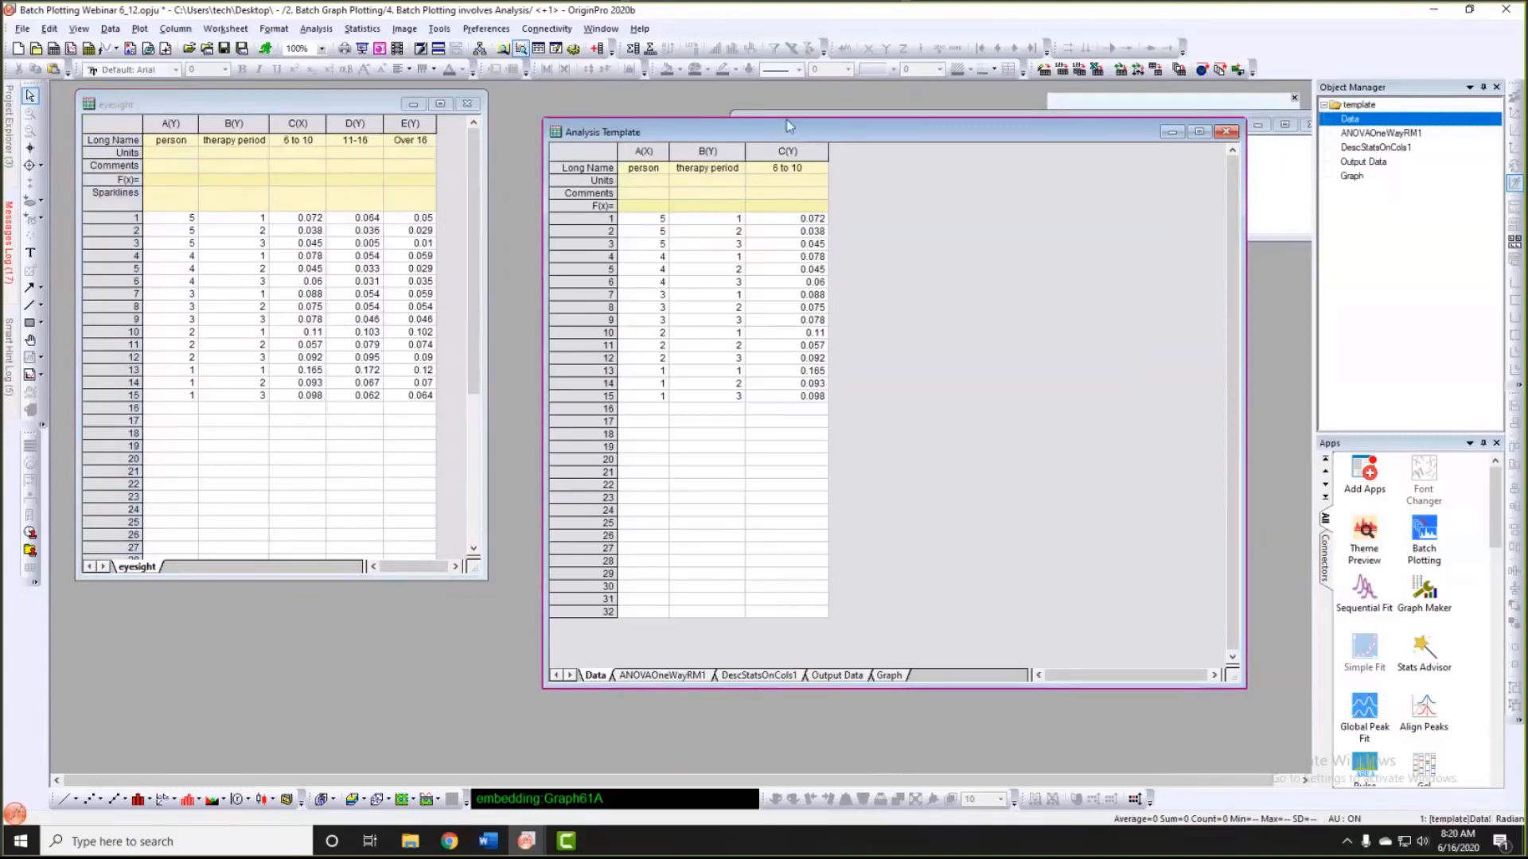
{"action": "left_click_drag", "start_coordinate": [791, 141], "coordinate": [786, 119]}
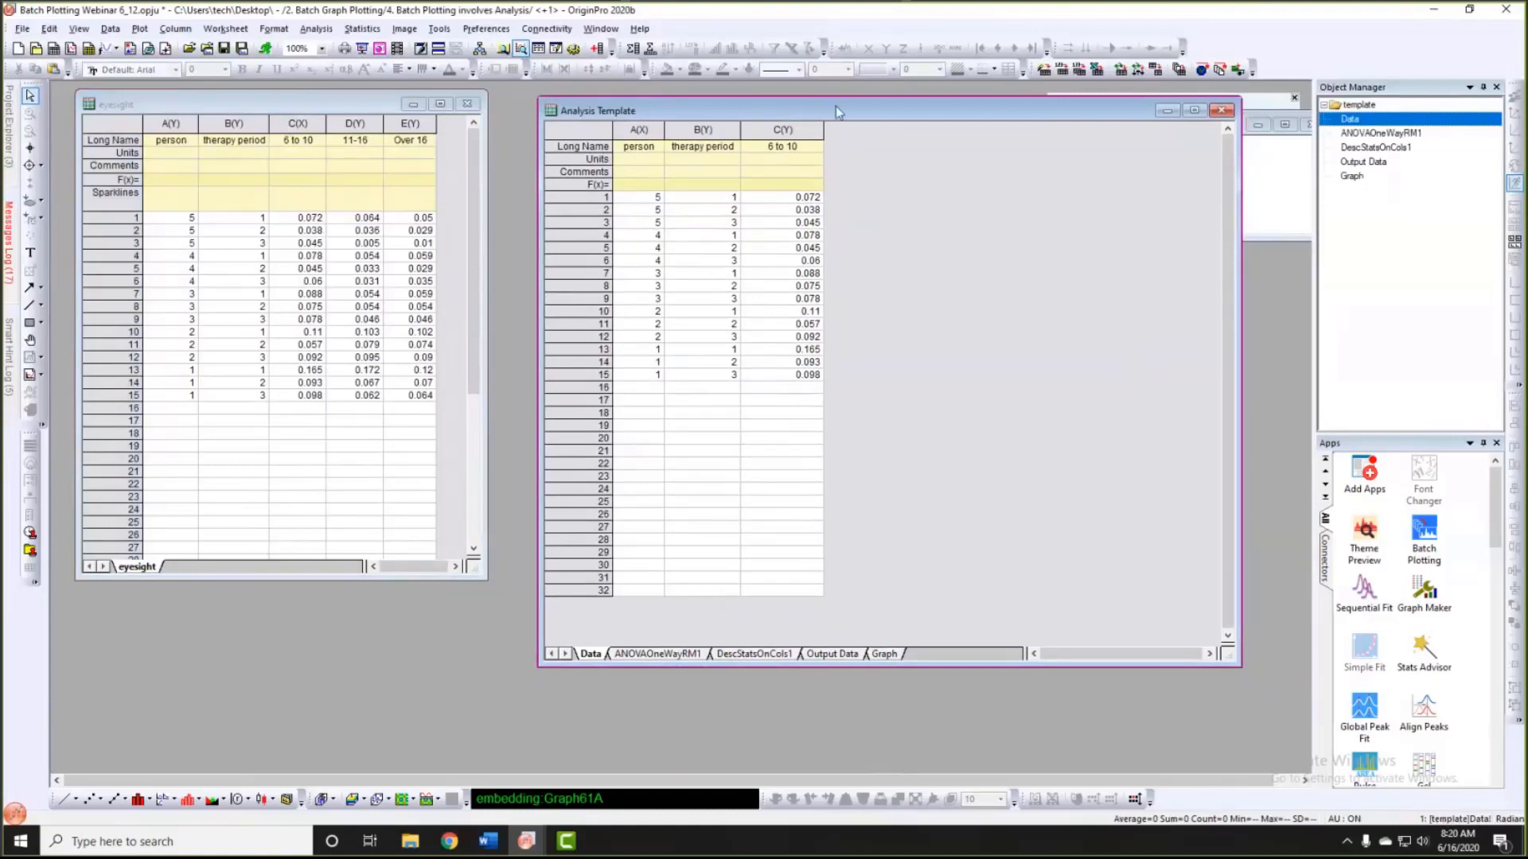
{"action": "left_click_drag", "start_coordinate": [836, 106], "coordinate": [829, 104]}
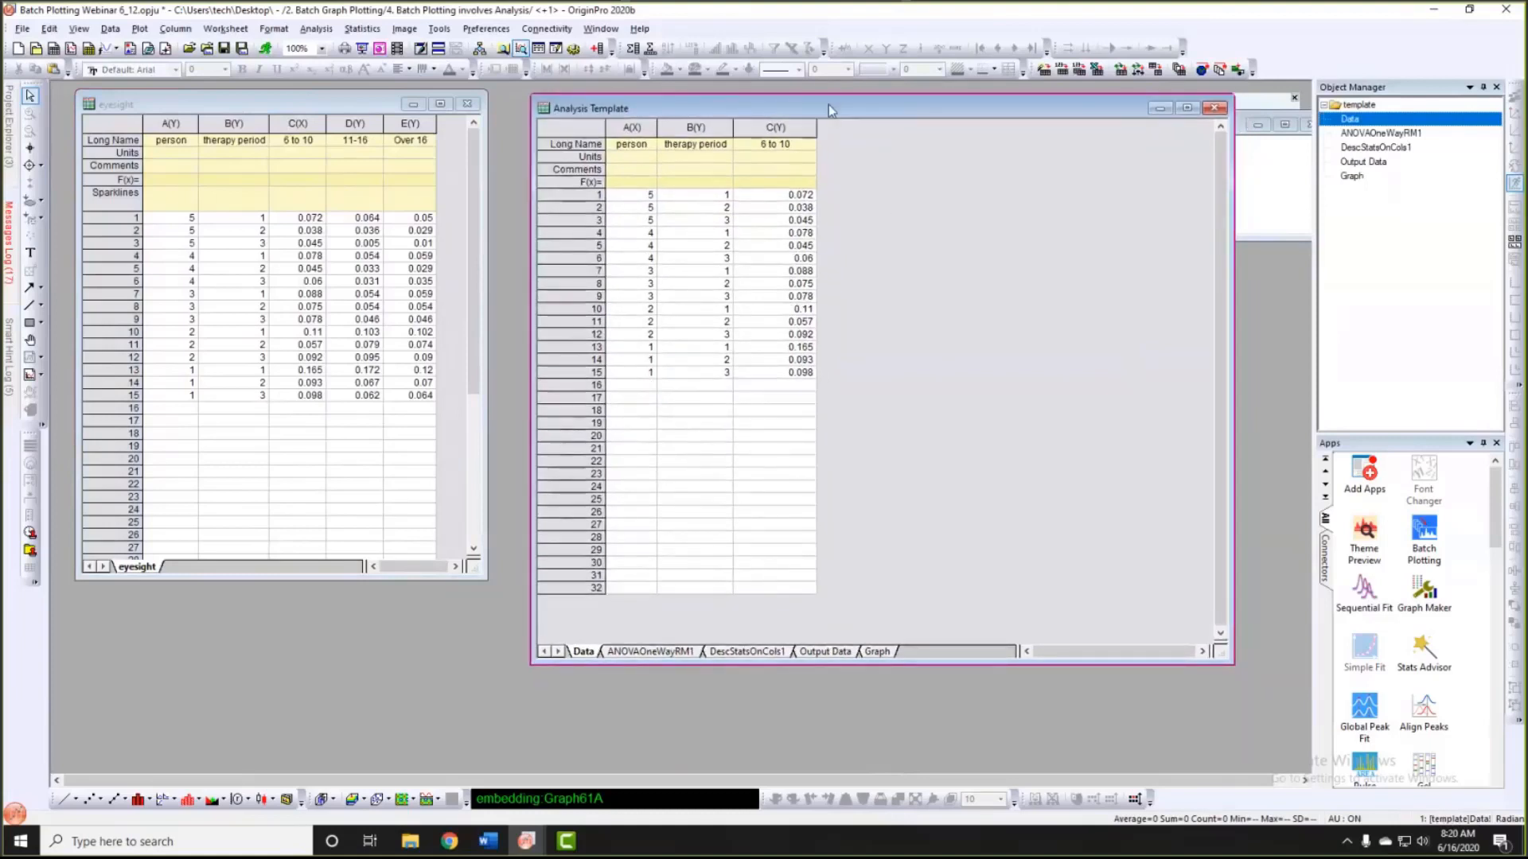
Step: Save the Analysis Template workbook as an OGWU analysis template named MyTemplate in the Desktop folder
{"action": "right_click", "coordinate": [829, 103]}
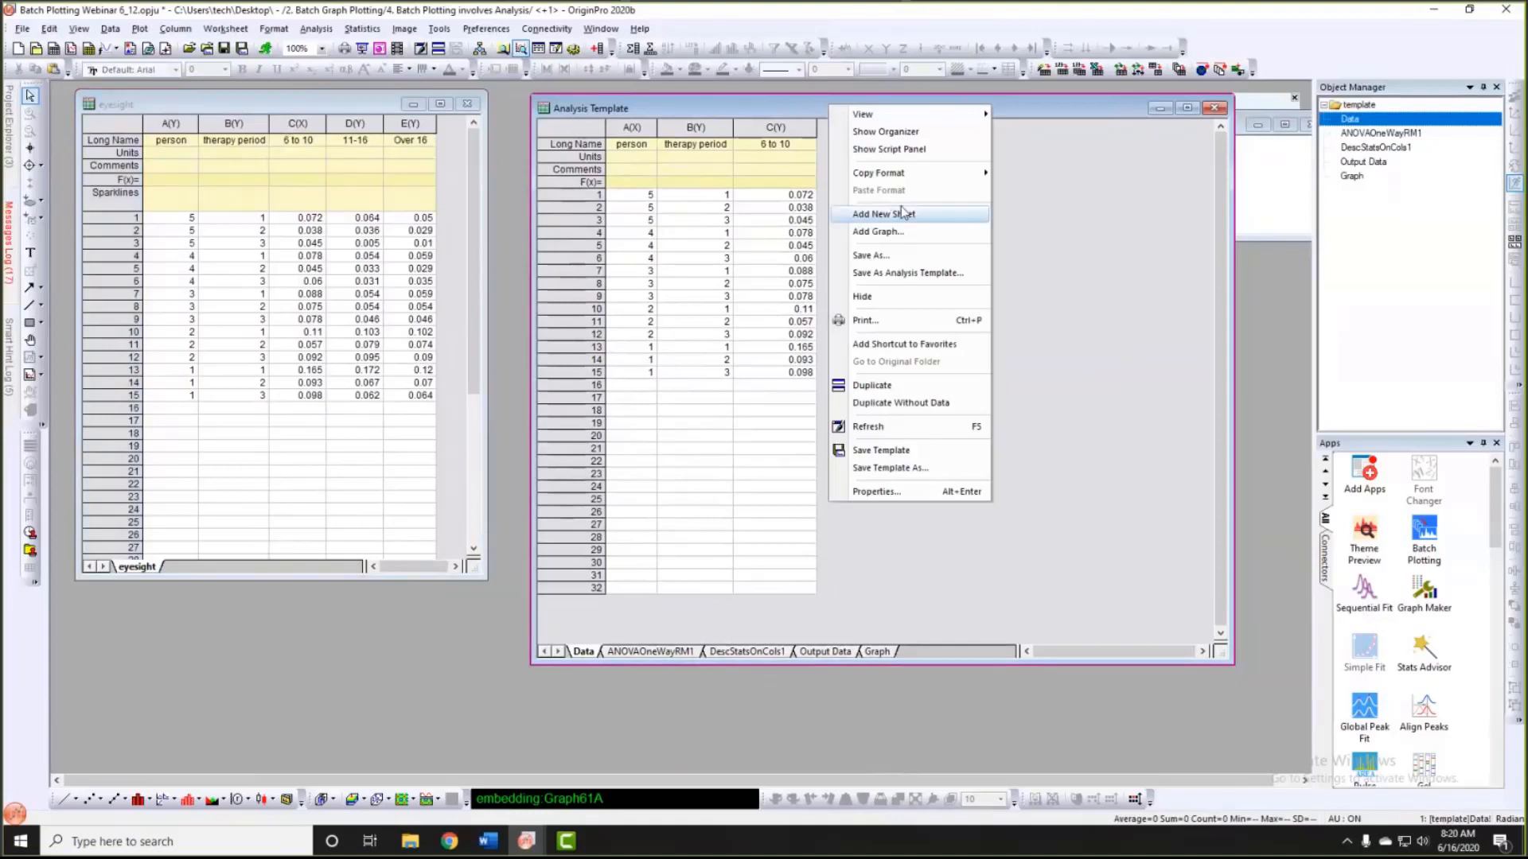
{"action": "mouse_move", "coordinate": [911, 180]}
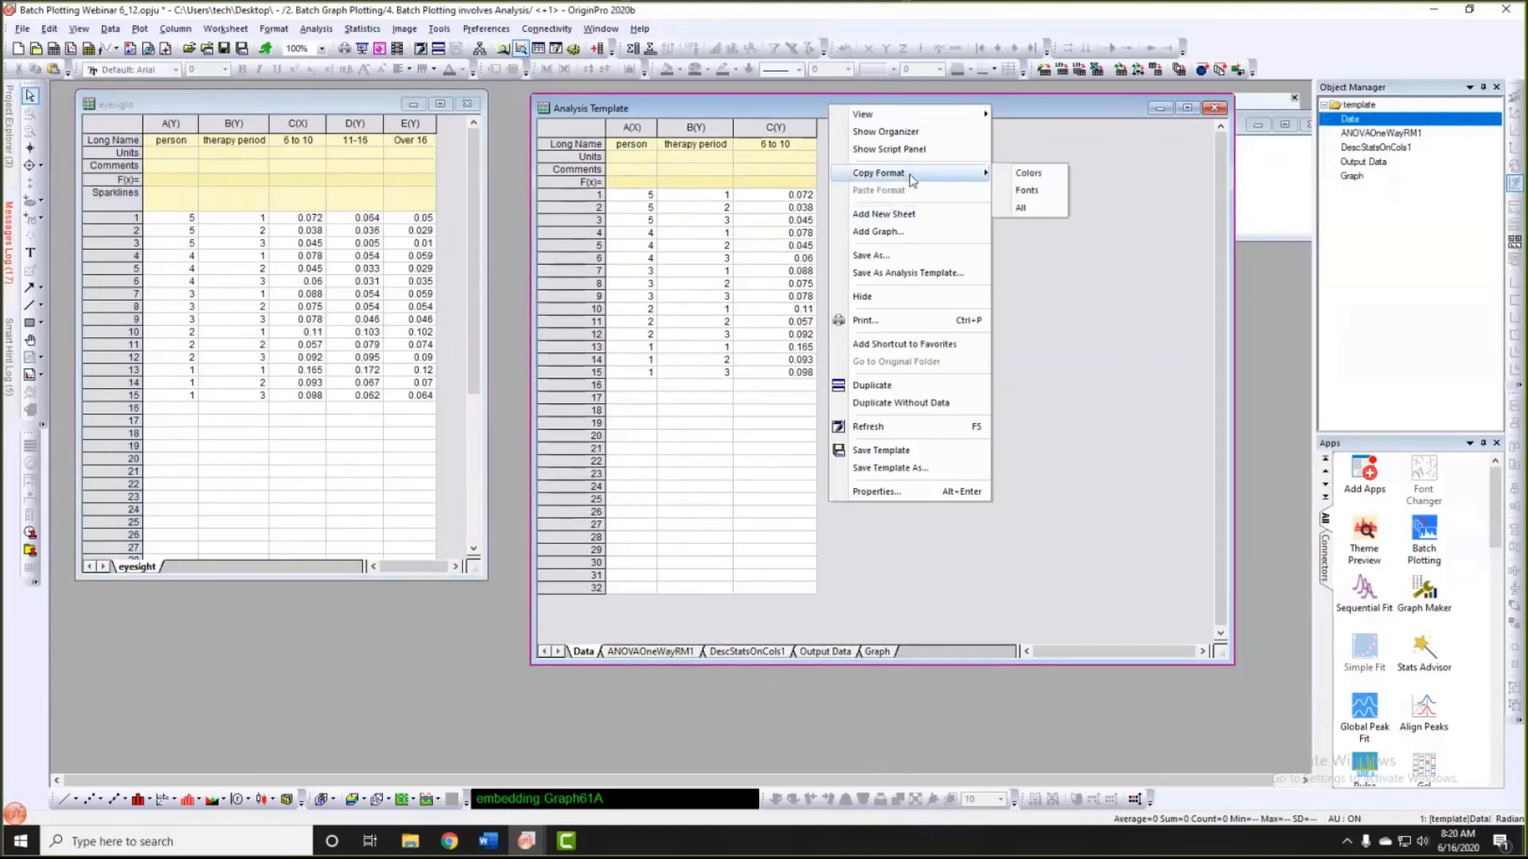
{"action": "left_click", "coordinate": [914, 276]}
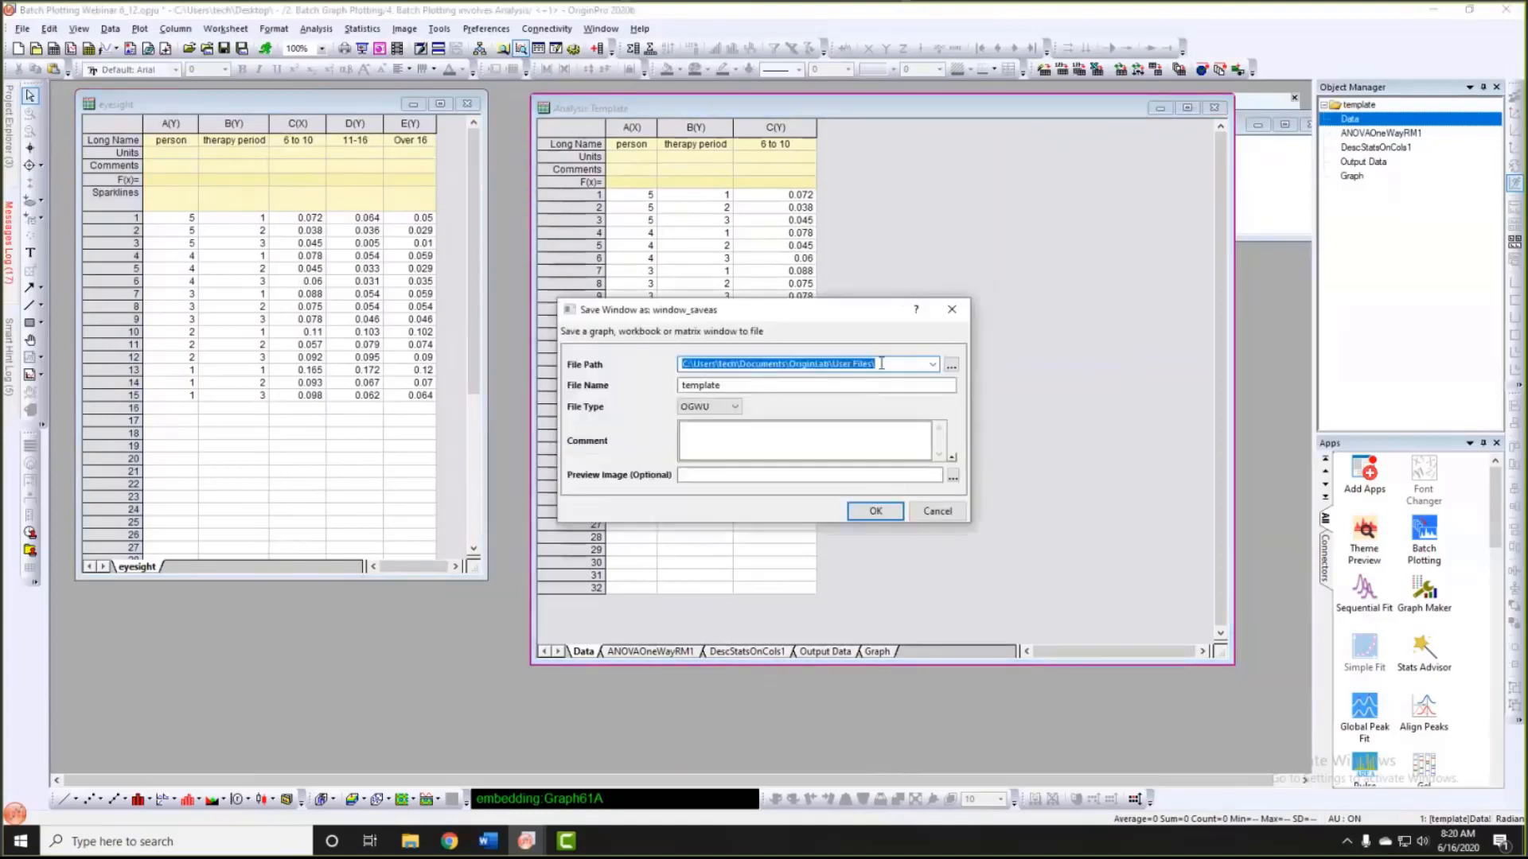
{"action": "left_click", "coordinate": [931, 365]}
{"action": "left_click", "coordinate": [804, 379]}
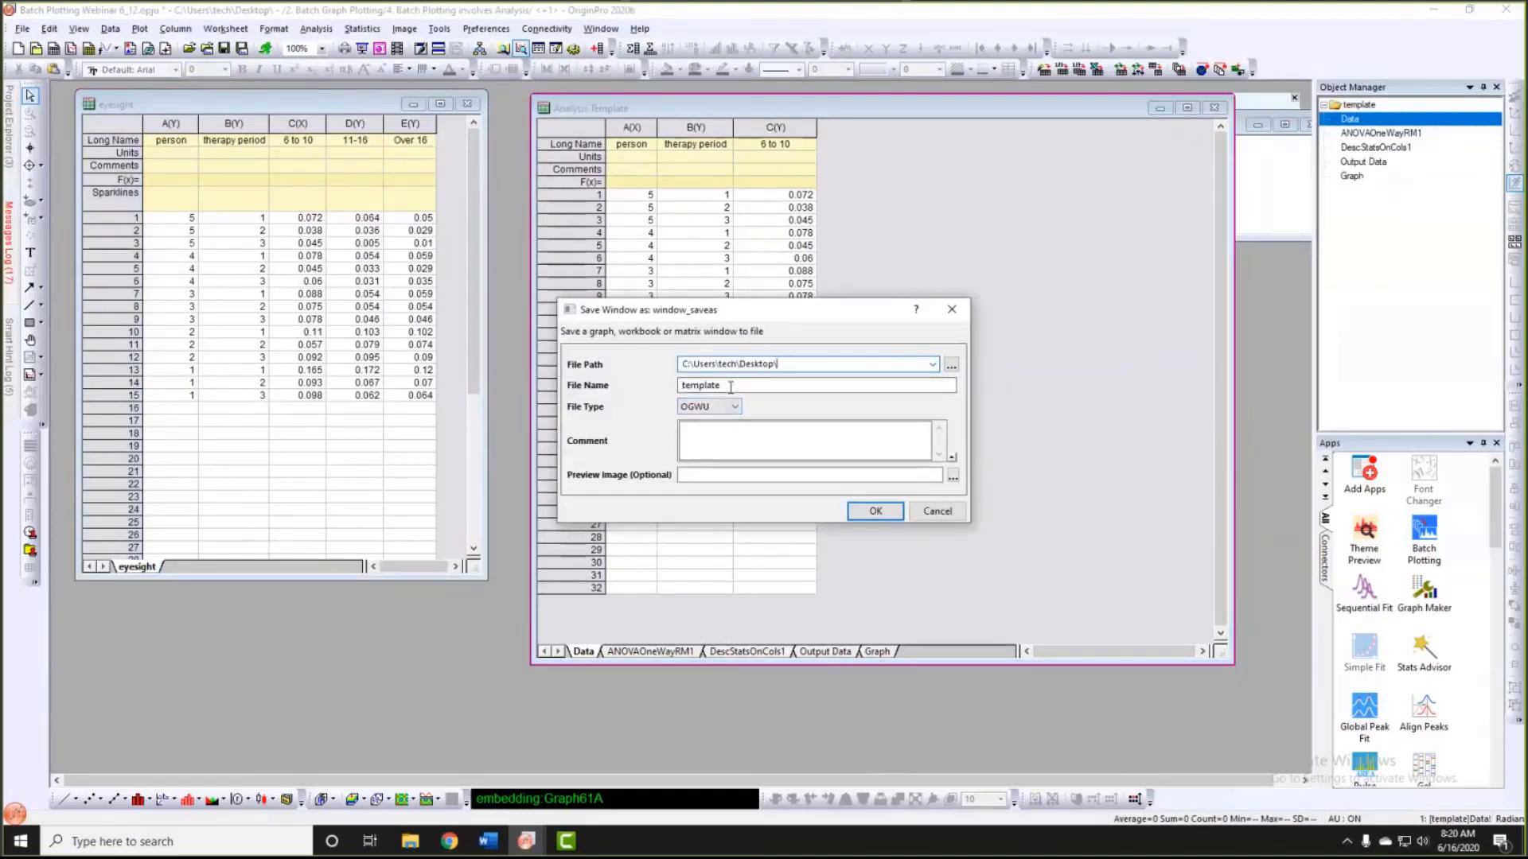
{"action": "left_click_drag", "start_coordinate": [728, 385], "coordinate": [677, 385]}
{"action": "type", "text": "MyTemplate"}
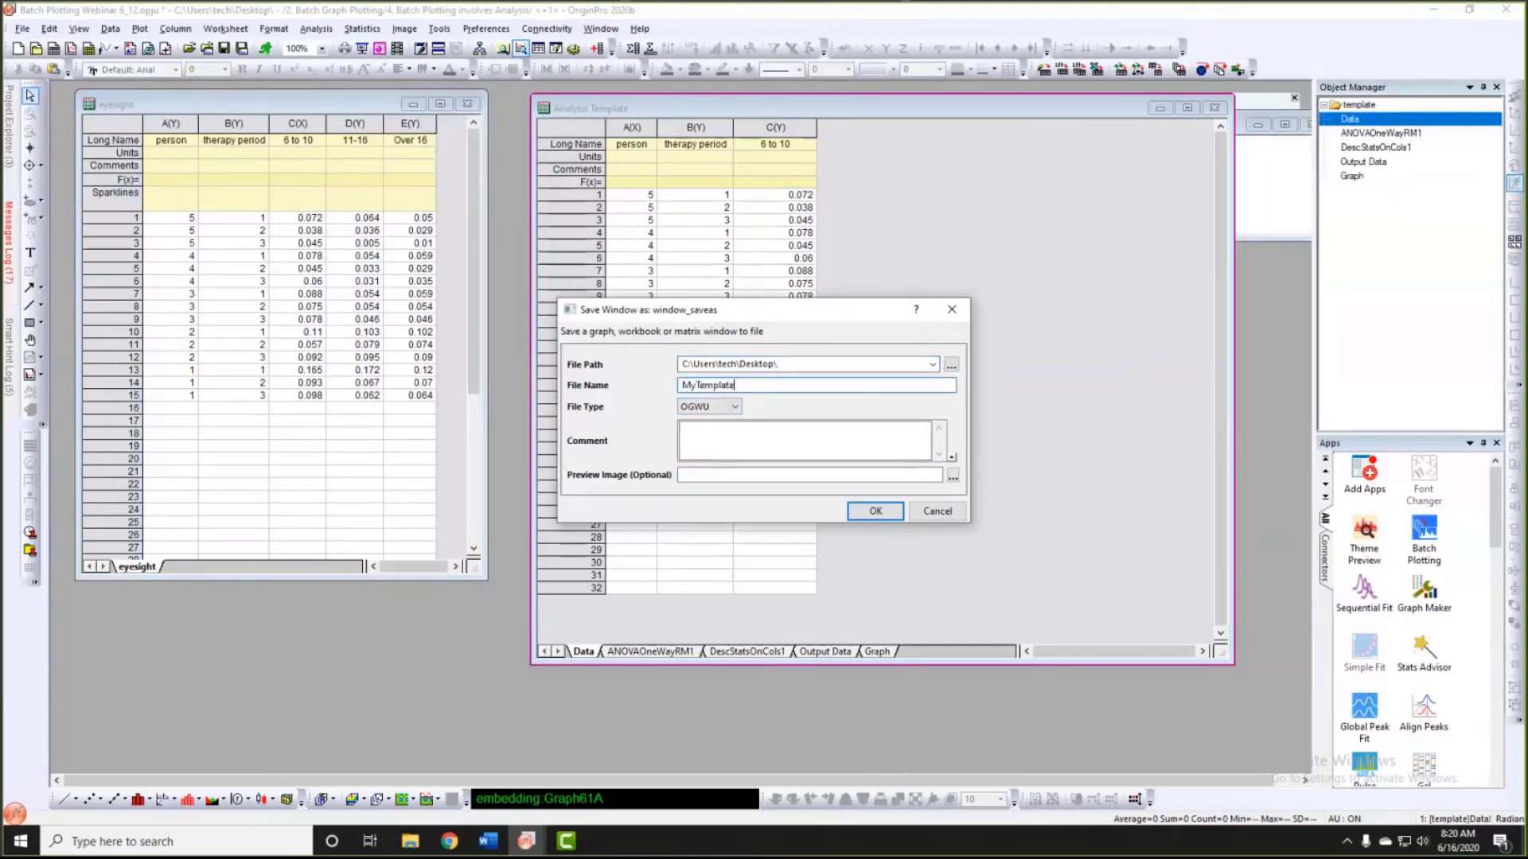
{"action": "left_click", "coordinate": [876, 511]}
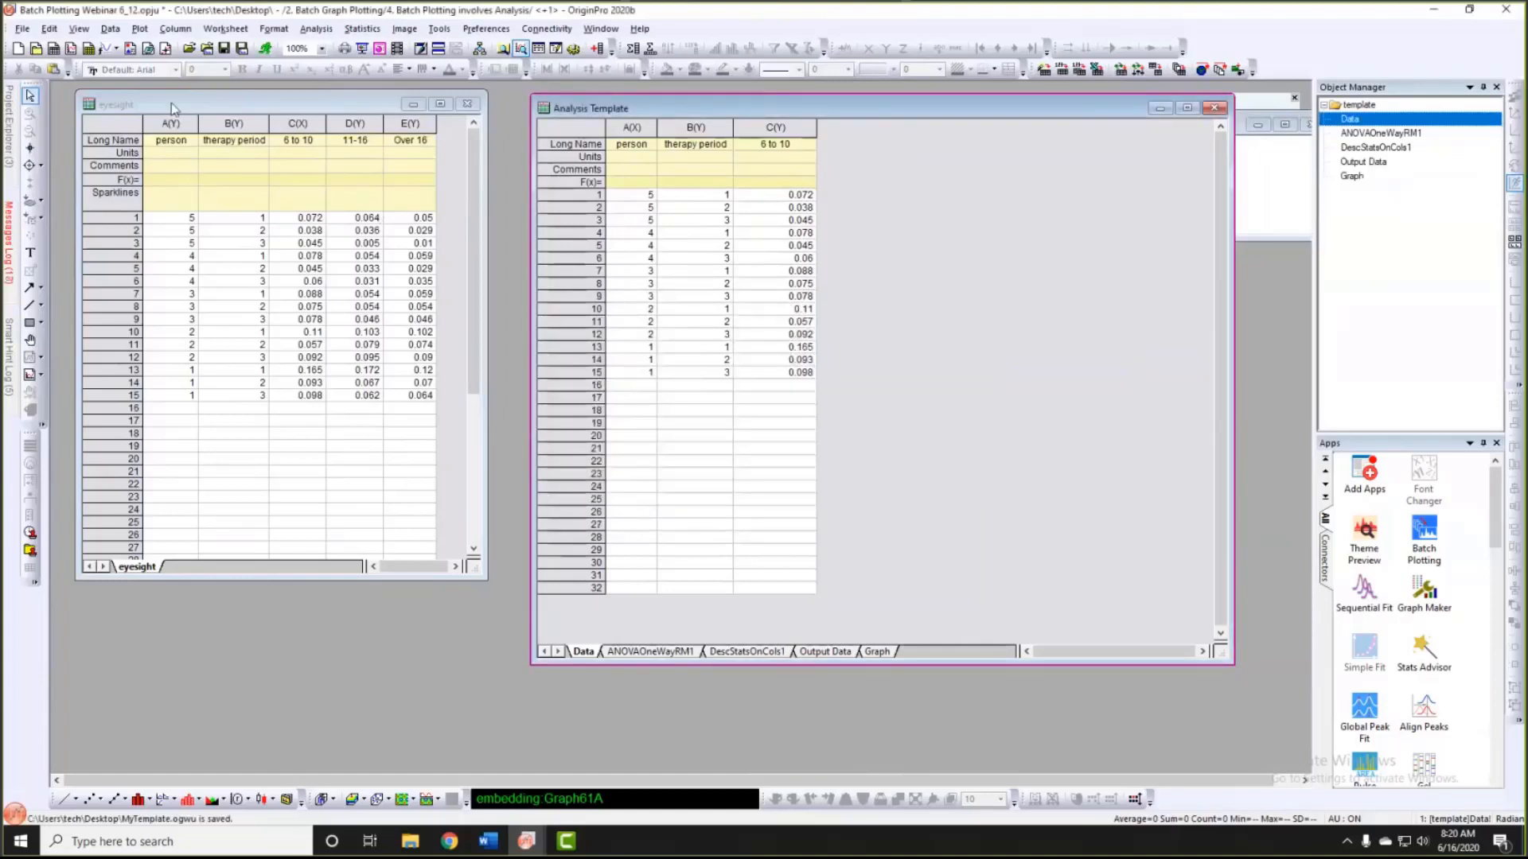
Step: Set up batch processing with MyTemplate.ogwu from the Desktop as the loaded analysis template and Use Existing Ranges as the data source
{"action": "left_click", "coordinate": [24, 32]}
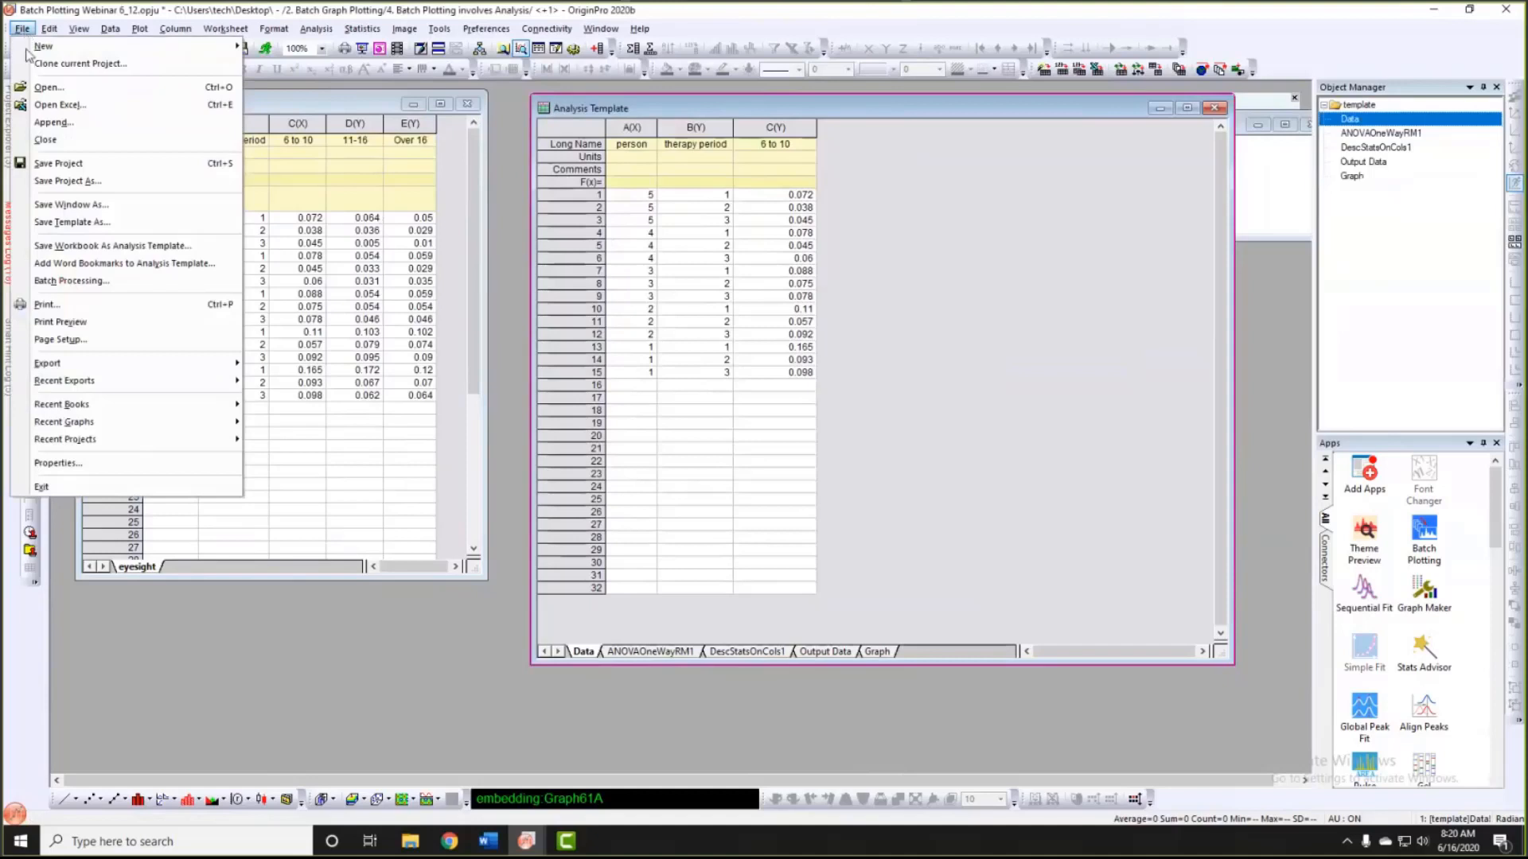
{"action": "left_click", "coordinate": [75, 283]}
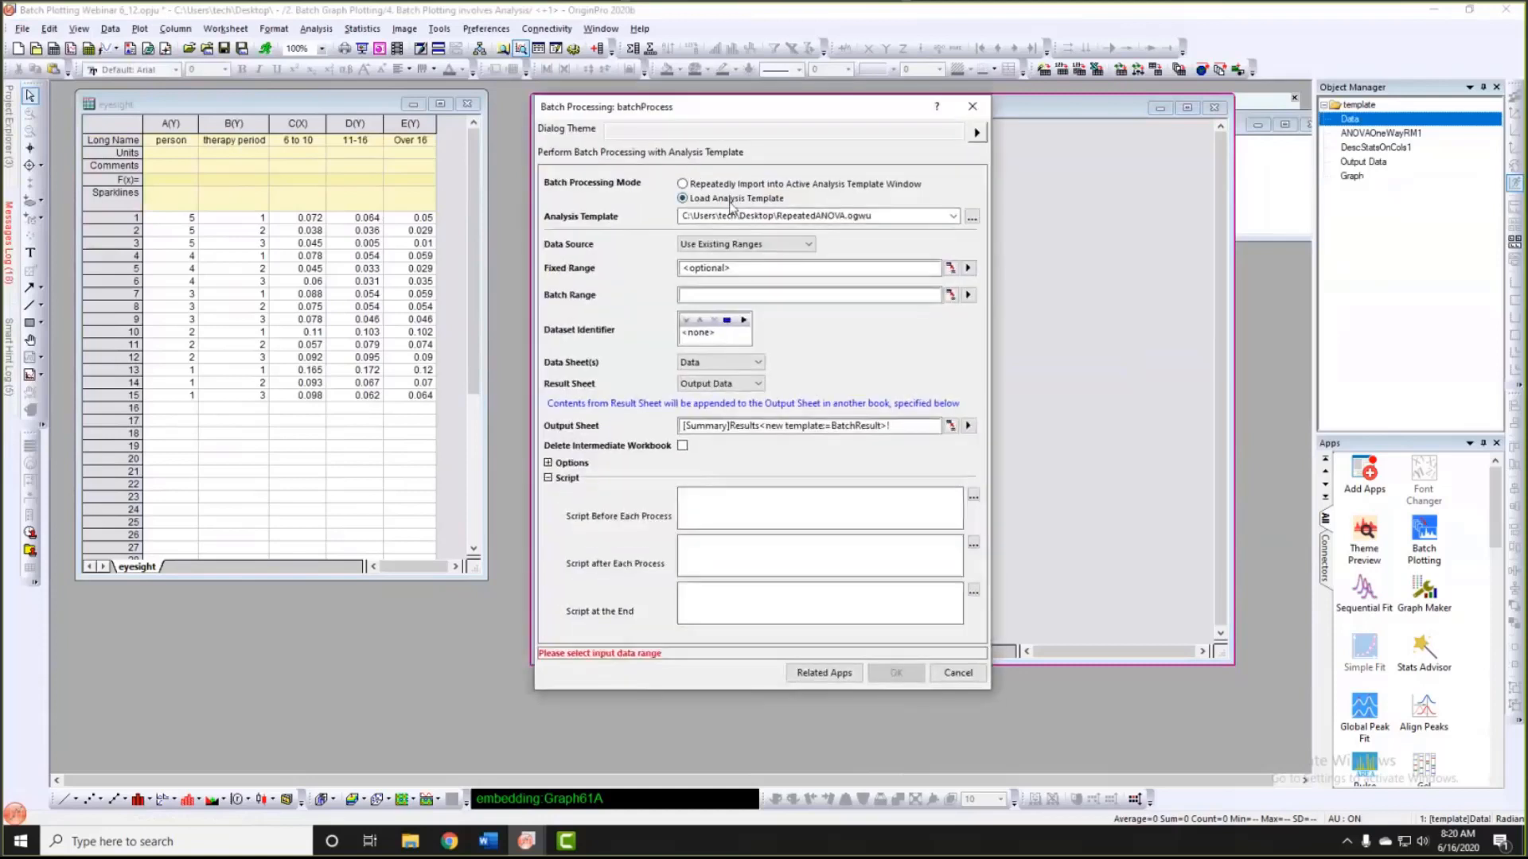
{"action": "left_click", "coordinate": [971, 217]}
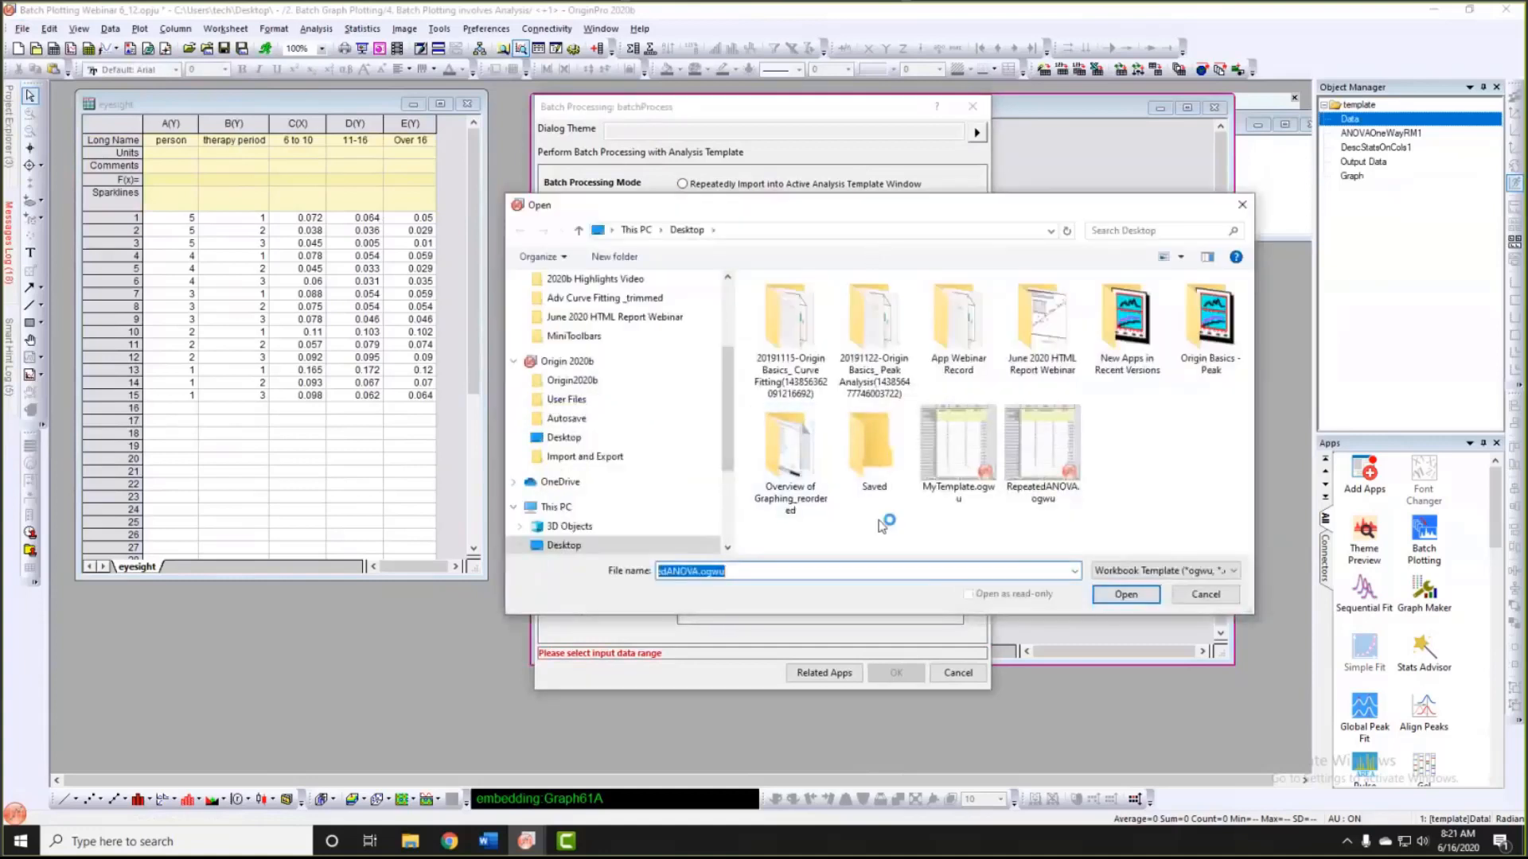
{"action": "left_click", "coordinate": [963, 482]}
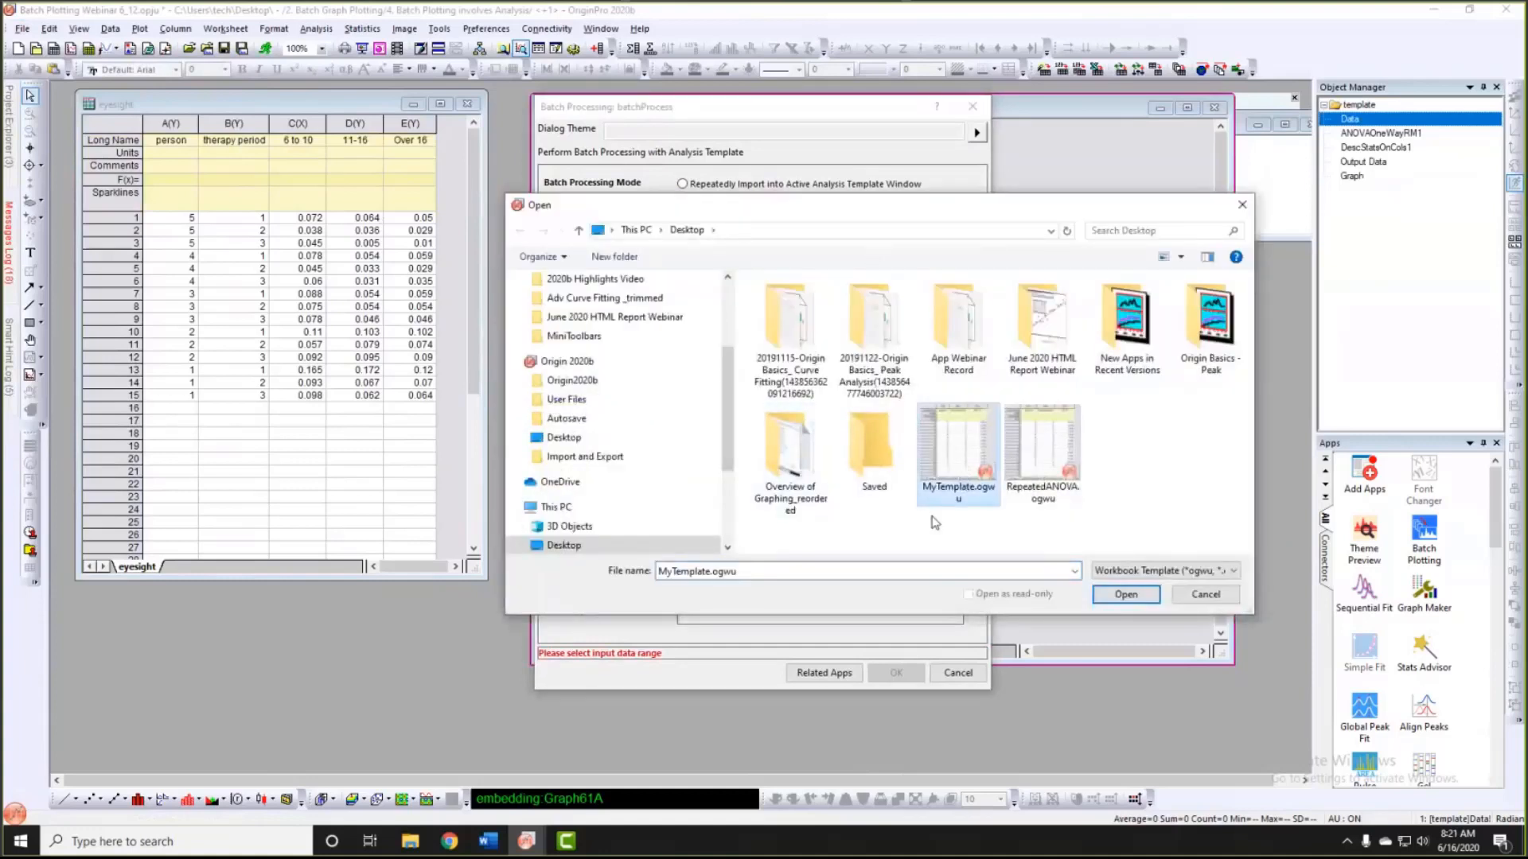
{"action": "left_click", "coordinate": [1124, 595]}
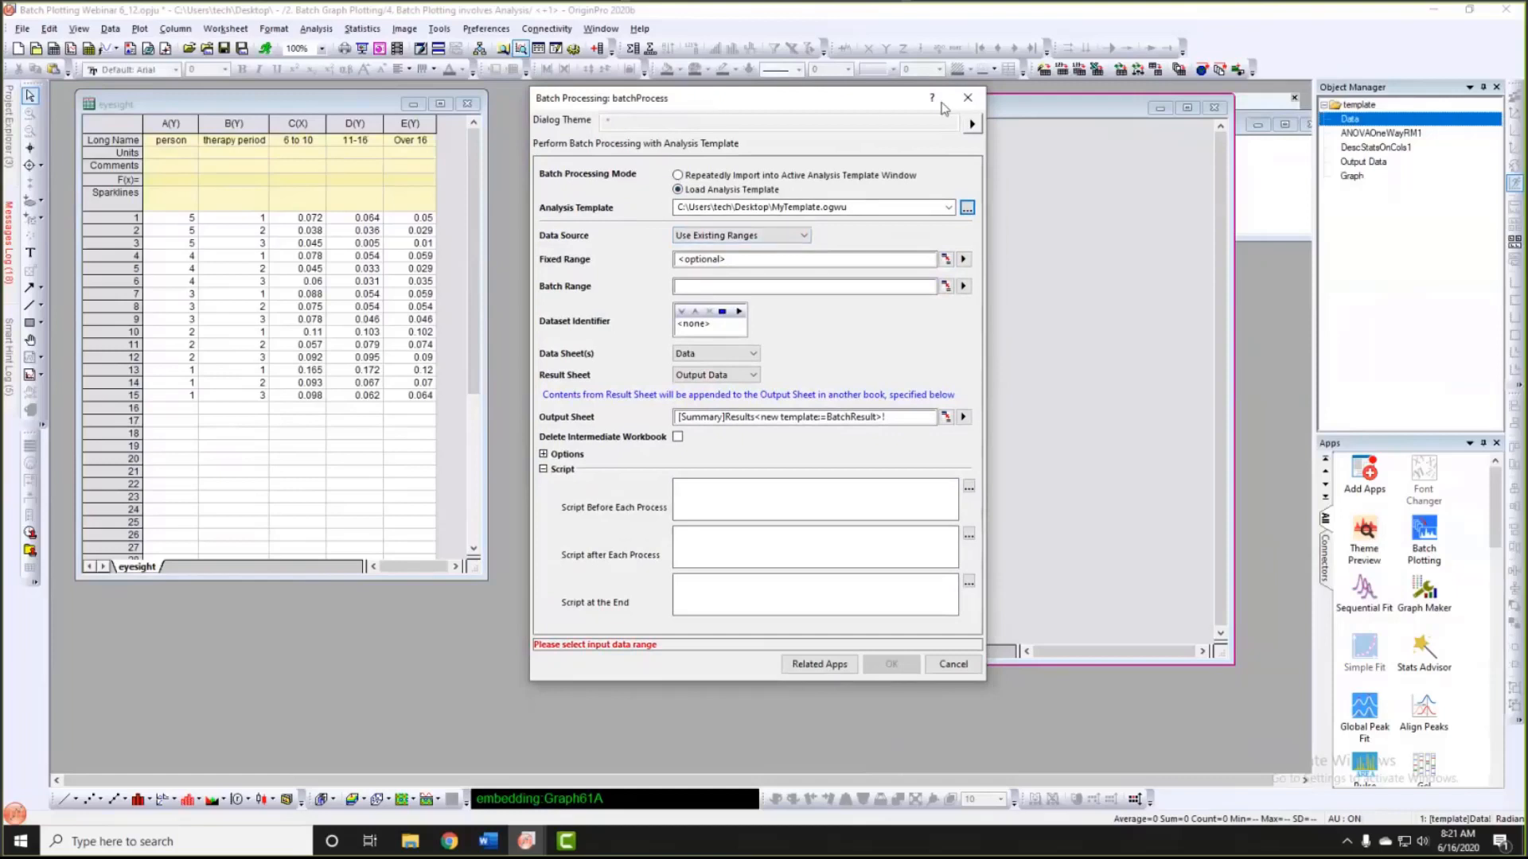
{"action": "left_click_drag", "start_coordinate": [705, 101], "coordinate": [1017, 102]}
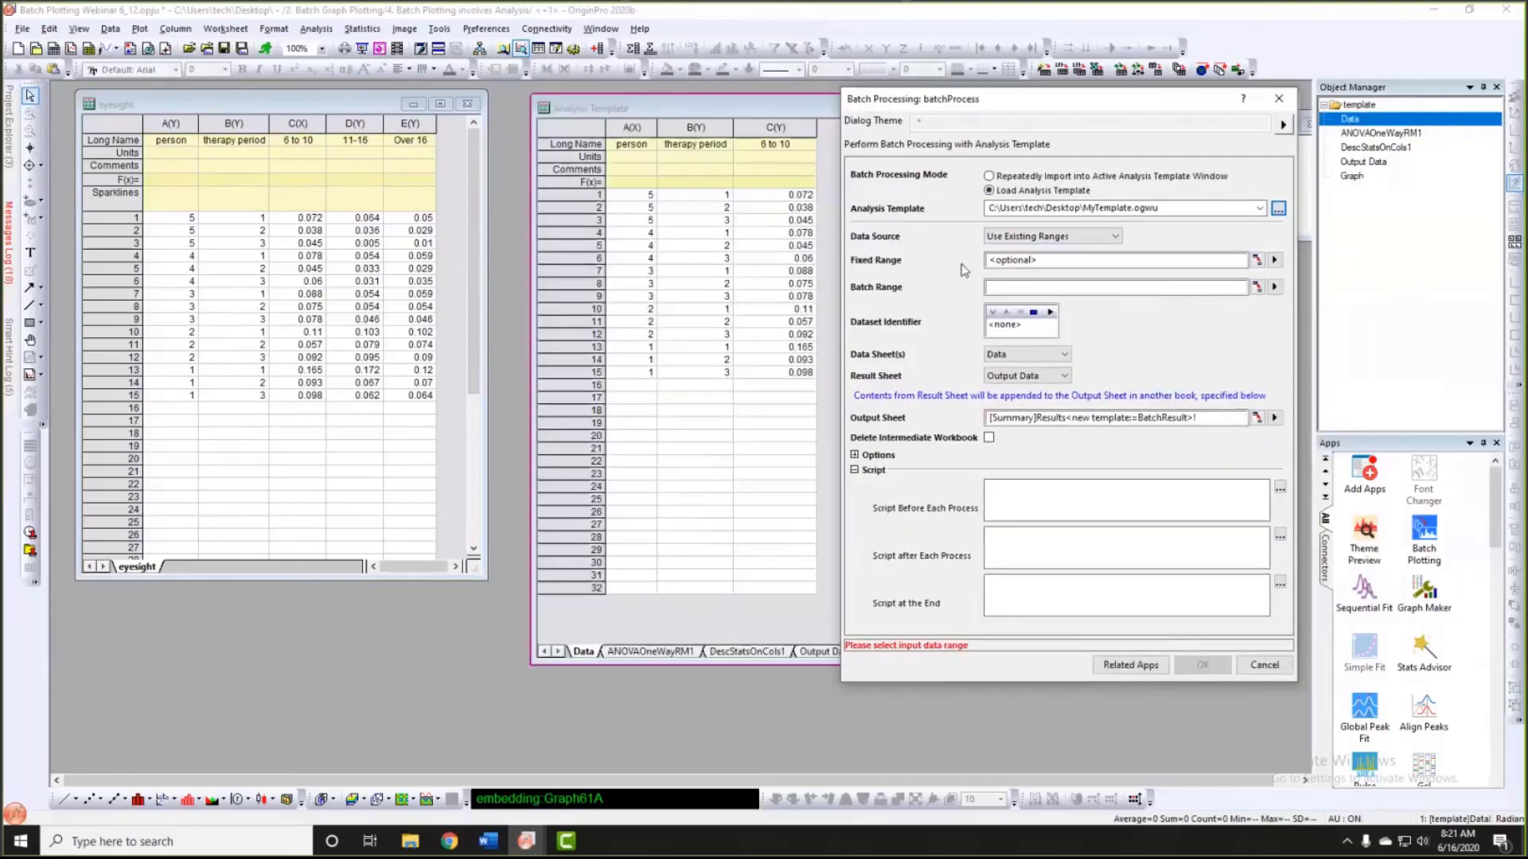
{"action": "left_click", "coordinate": [1035, 236]}
{"action": "left_click", "coordinate": [925, 242]}
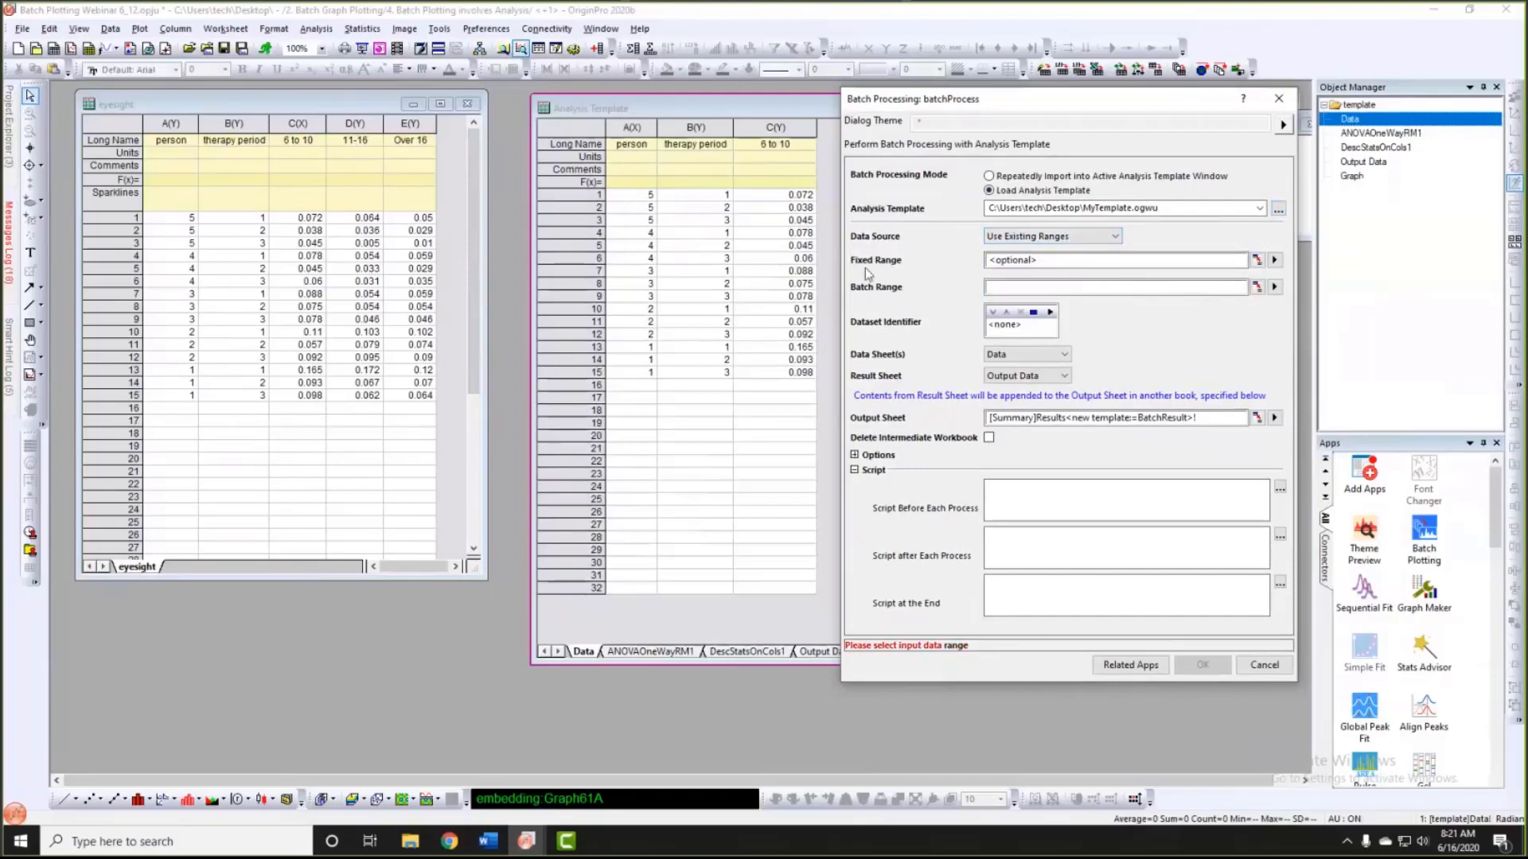
{"action": "left_click", "coordinate": [1257, 260]}
{"action": "left_click_drag", "start_coordinate": [632, 128], "coordinate": [696, 127]}
{"action": "left_click", "coordinate": [1032, 187]}
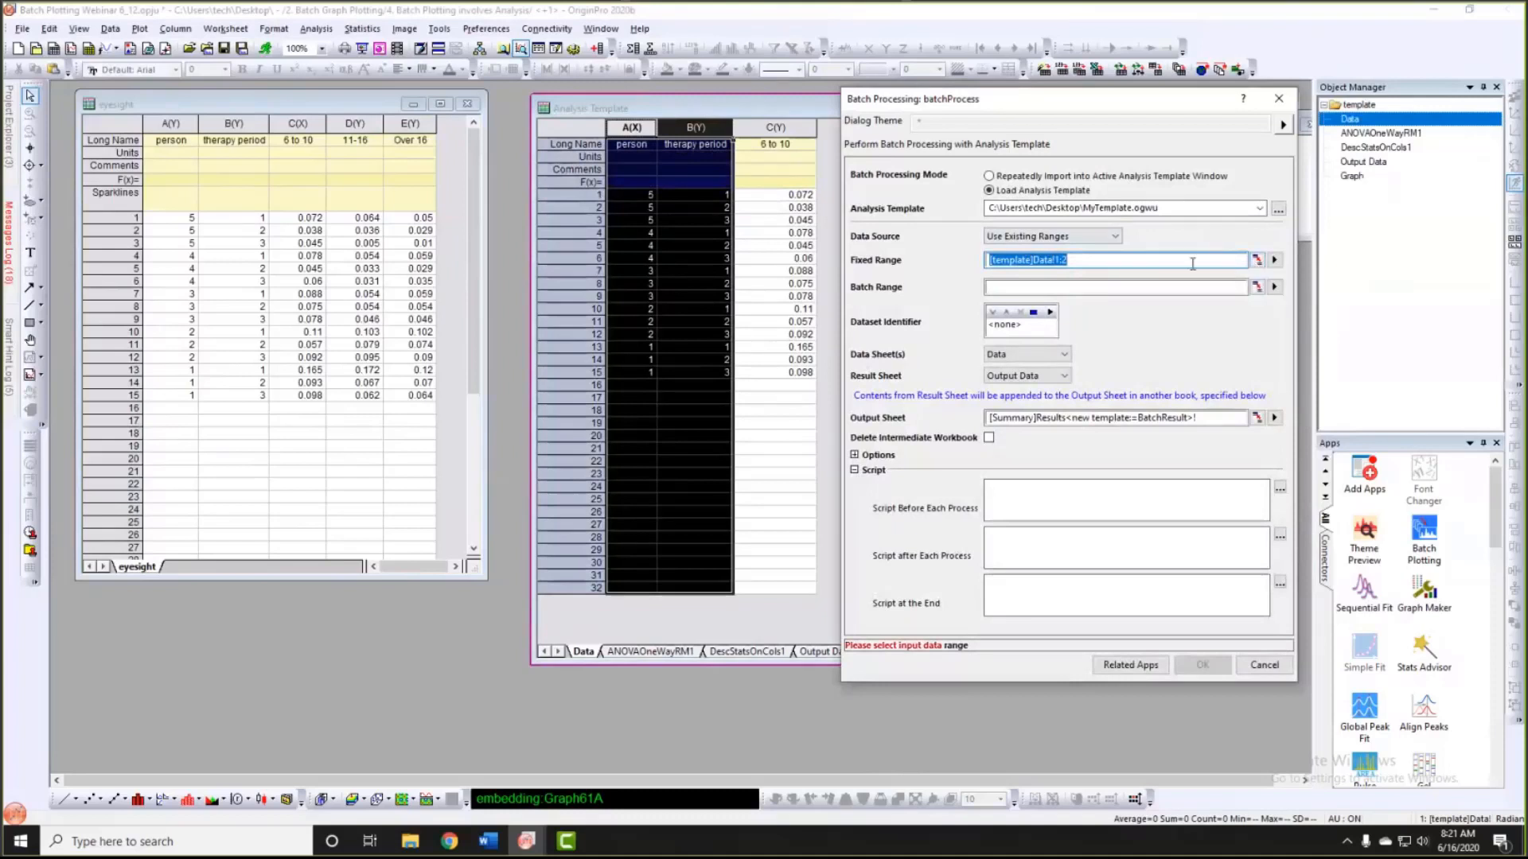
Step: Set the batch processing fixed range to the person and therapy period columns of the eyesight sheet
{"action": "left_click", "coordinate": [1257, 260]}
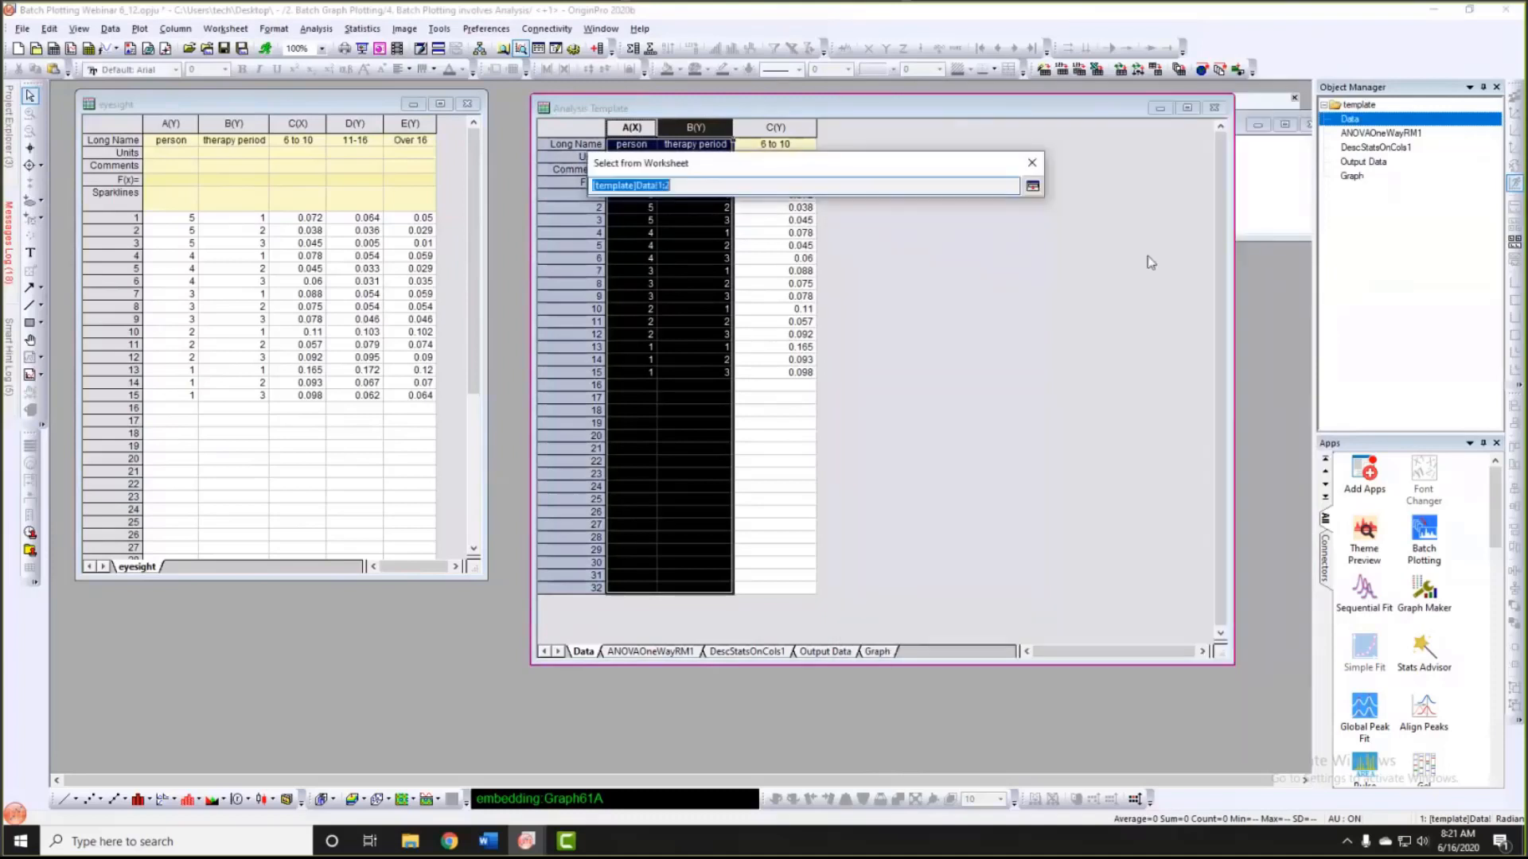
{"action": "left_click_drag", "start_coordinate": [172, 125], "coordinate": [232, 123]}
{"action": "left_click", "coordinate": [1032, 185]}
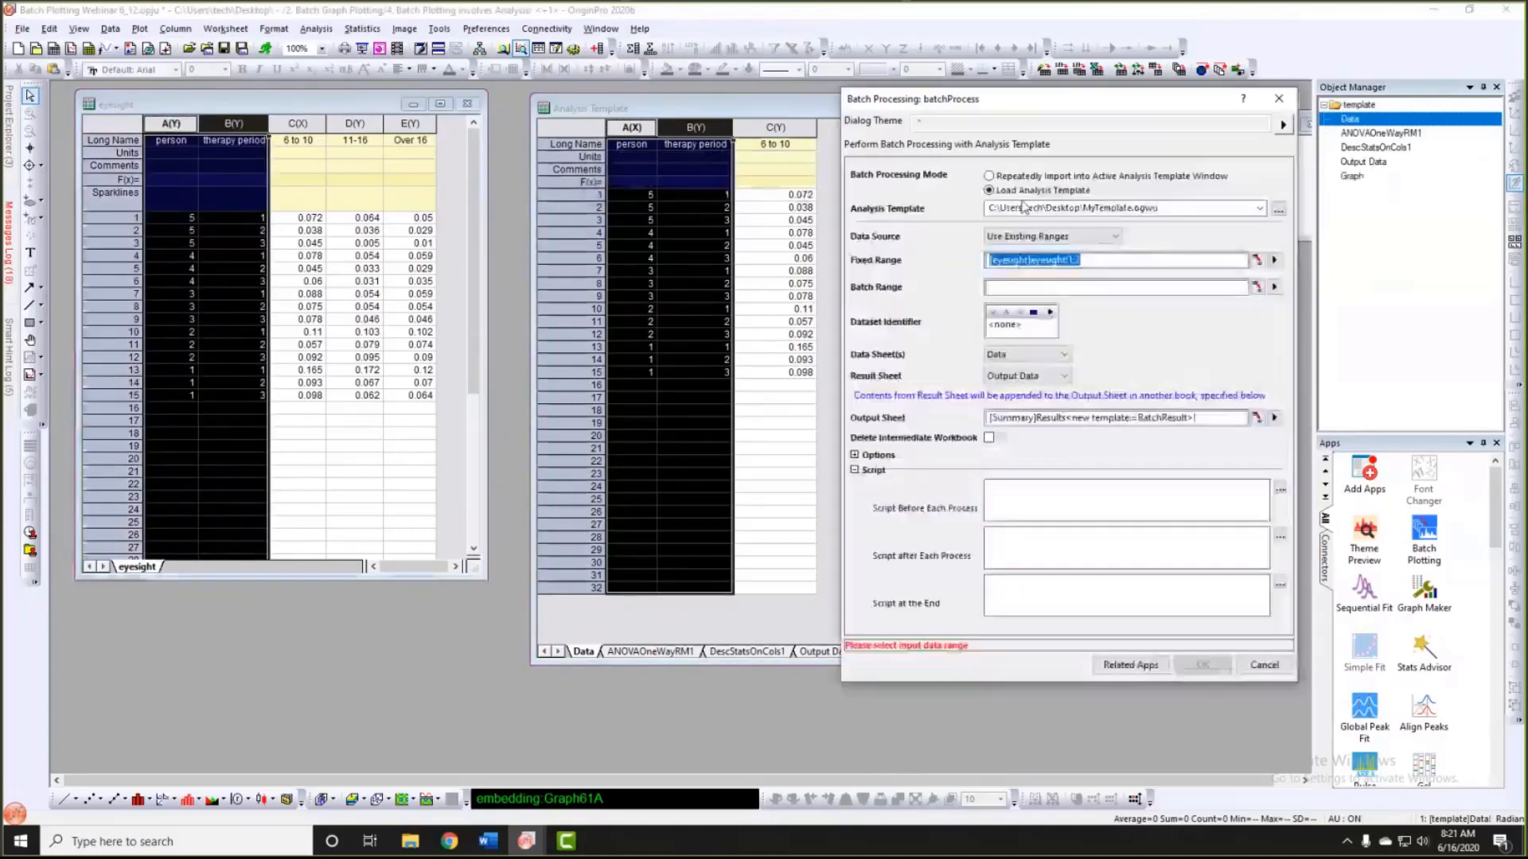
Step: Set the batch range to the 11-16 and Over 16 columns of the eyesight sheet
{"action": "left_click", "coordinate": [1015, 287]}
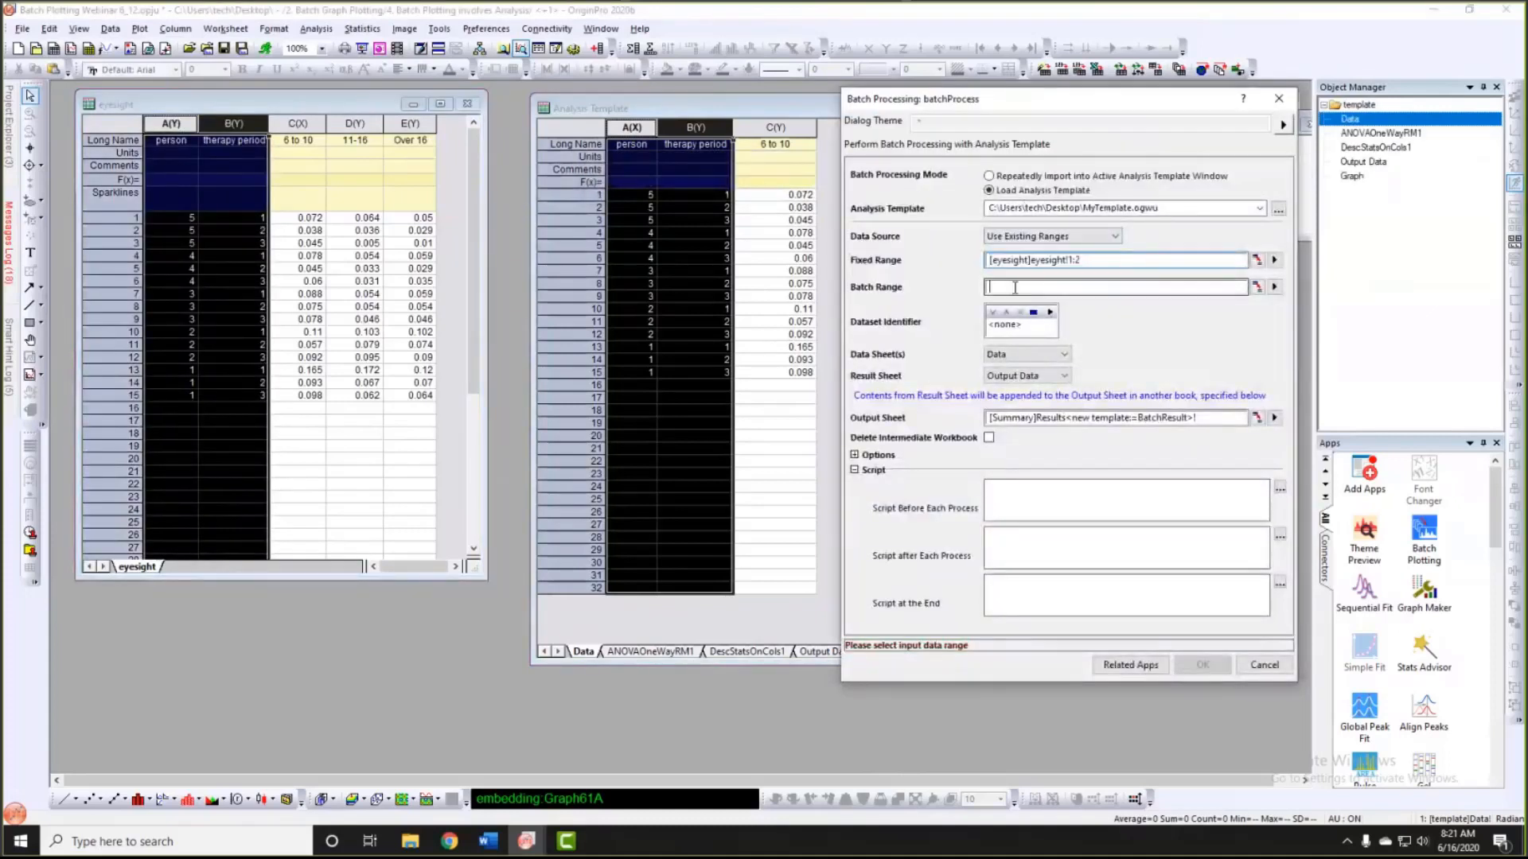
{"action": "left_click", "coordinate": [1257, 287]}
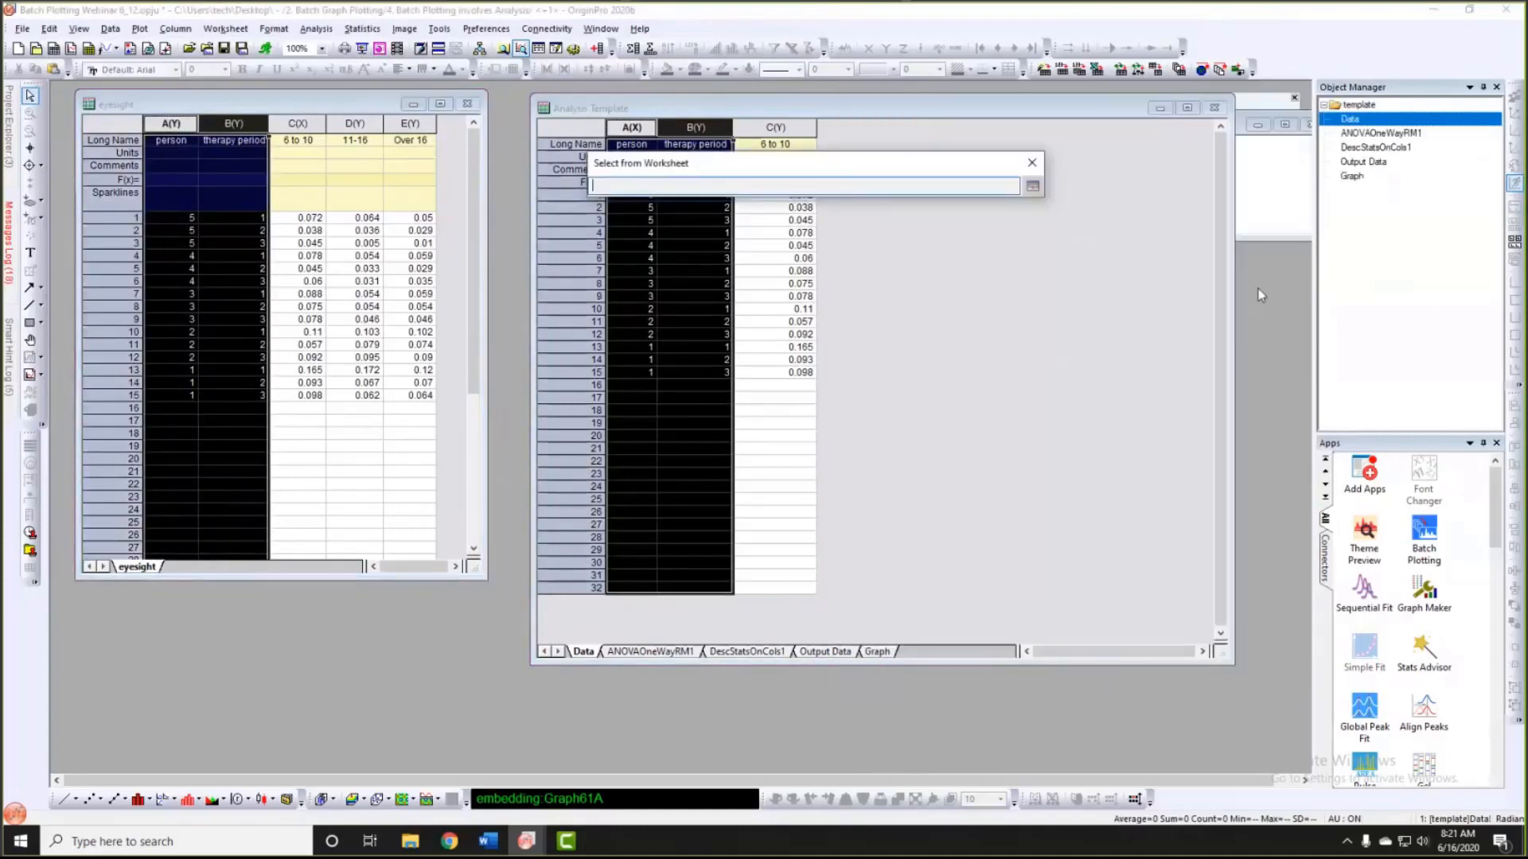
{"action": "left_click", "coordinate": [299, 124]}
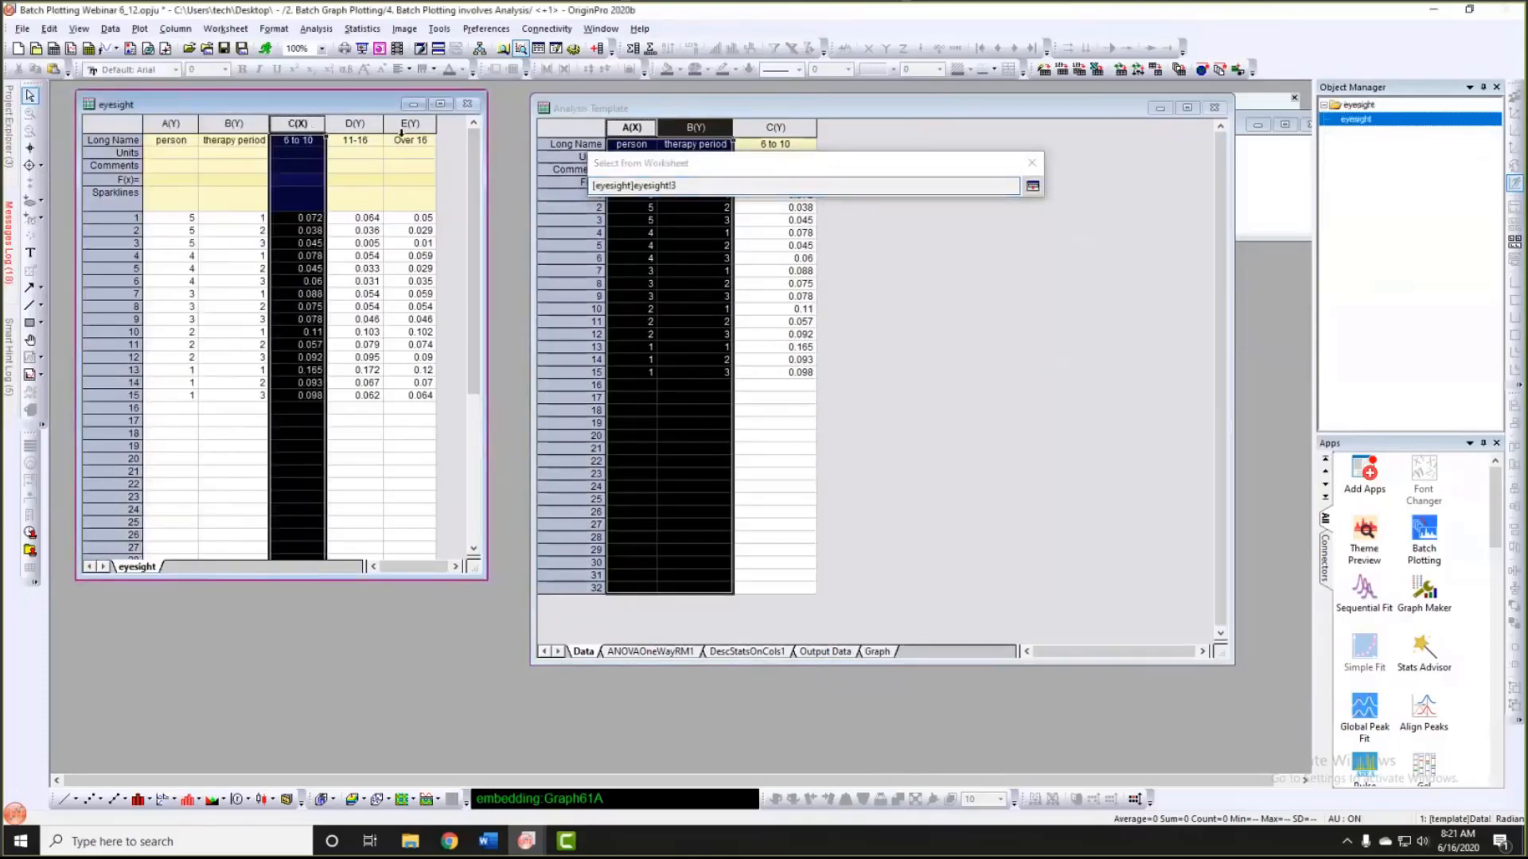
{"action": "left_click_drag", "start_coordinate": [360, 127], "coordinate": [410, 125]}
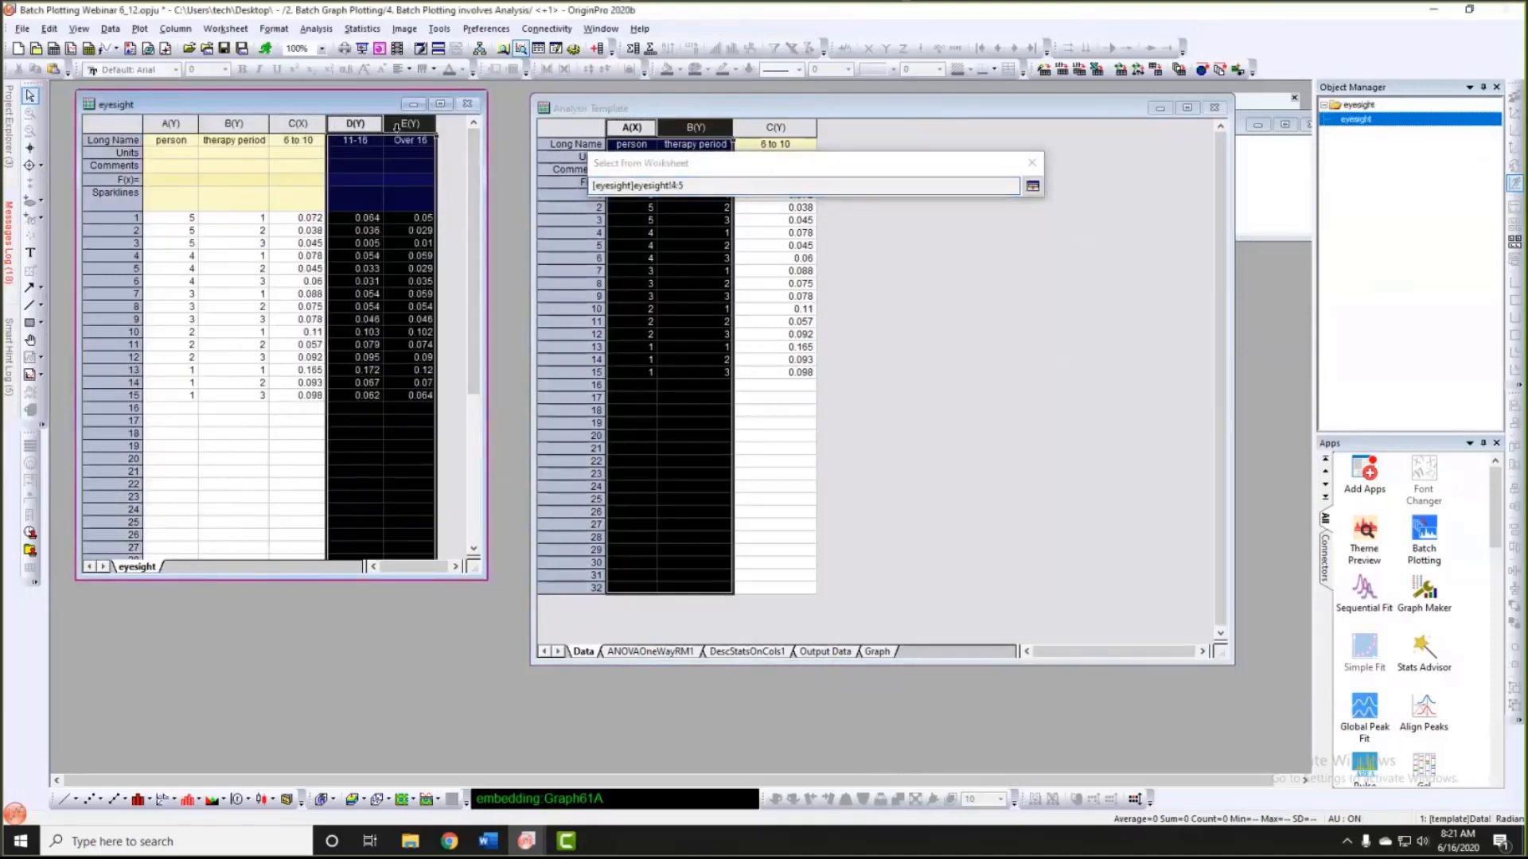
{"action": "left_click", "coordinate": [1032, 186]}
{"action": "left_click", "coordinate": [1102, 339]}
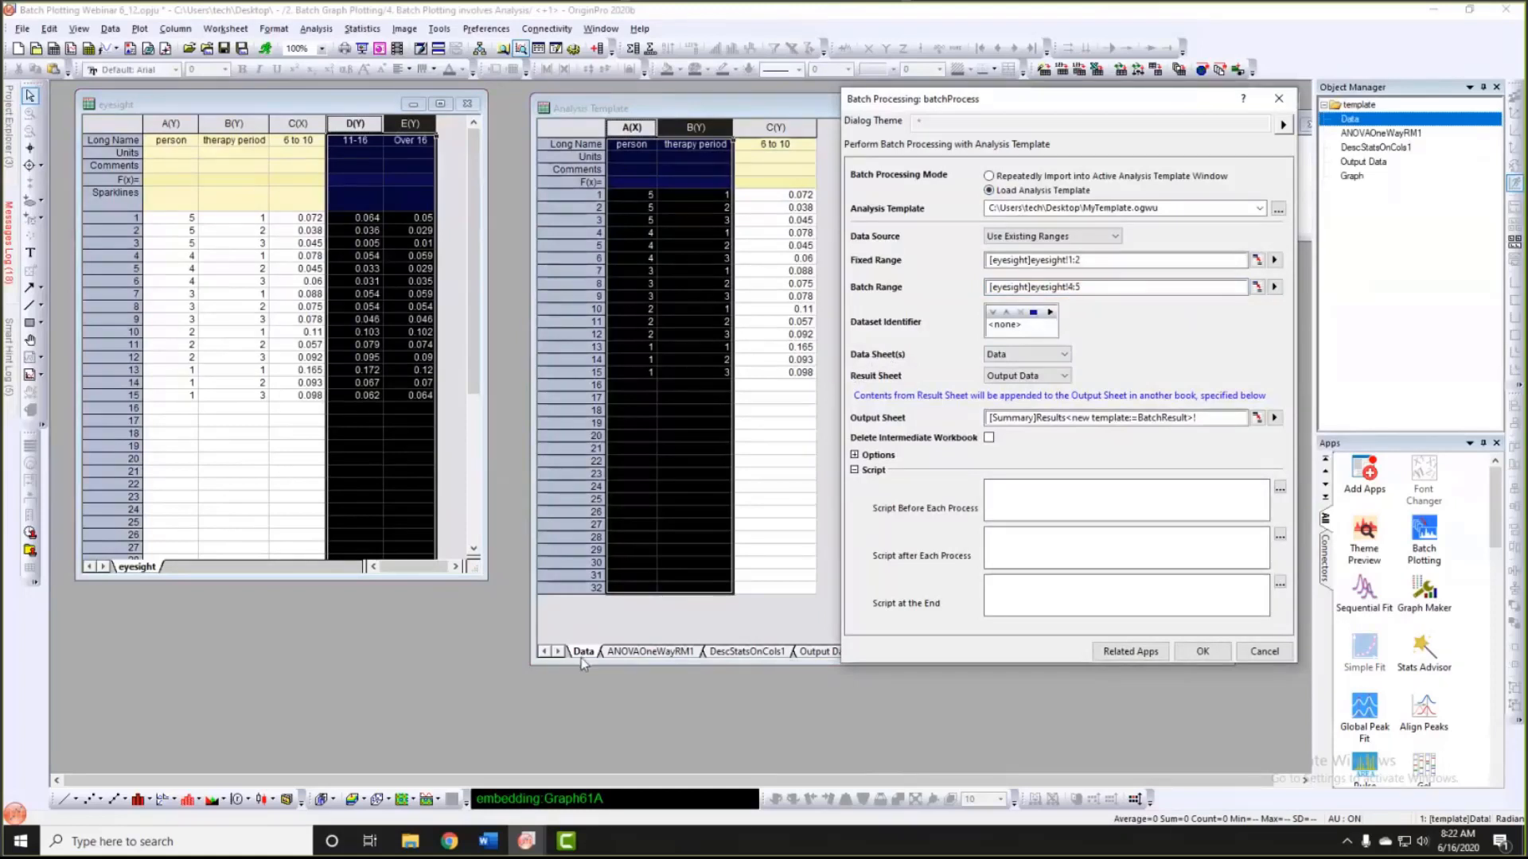
Step: Keep Data as the batch processing data sheet and set the result sheet to <none>
{"action": "left_click", "coordinate": [1039, 355]}
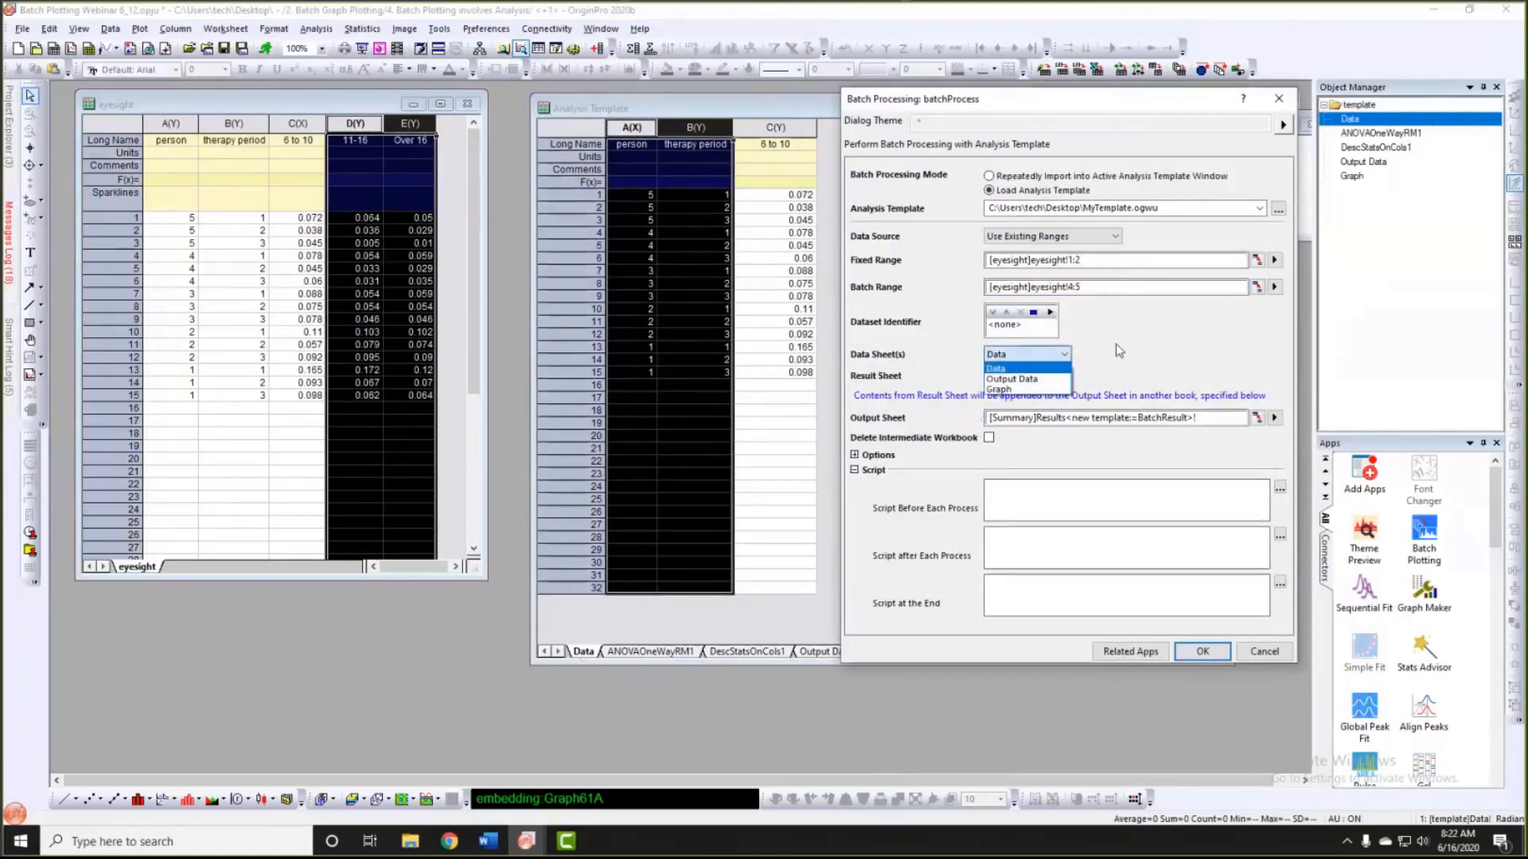
{"action": "left_click", "coordinate": [1115, 344]}
{"action": "left_click", "coordinate": [1016, 377]}
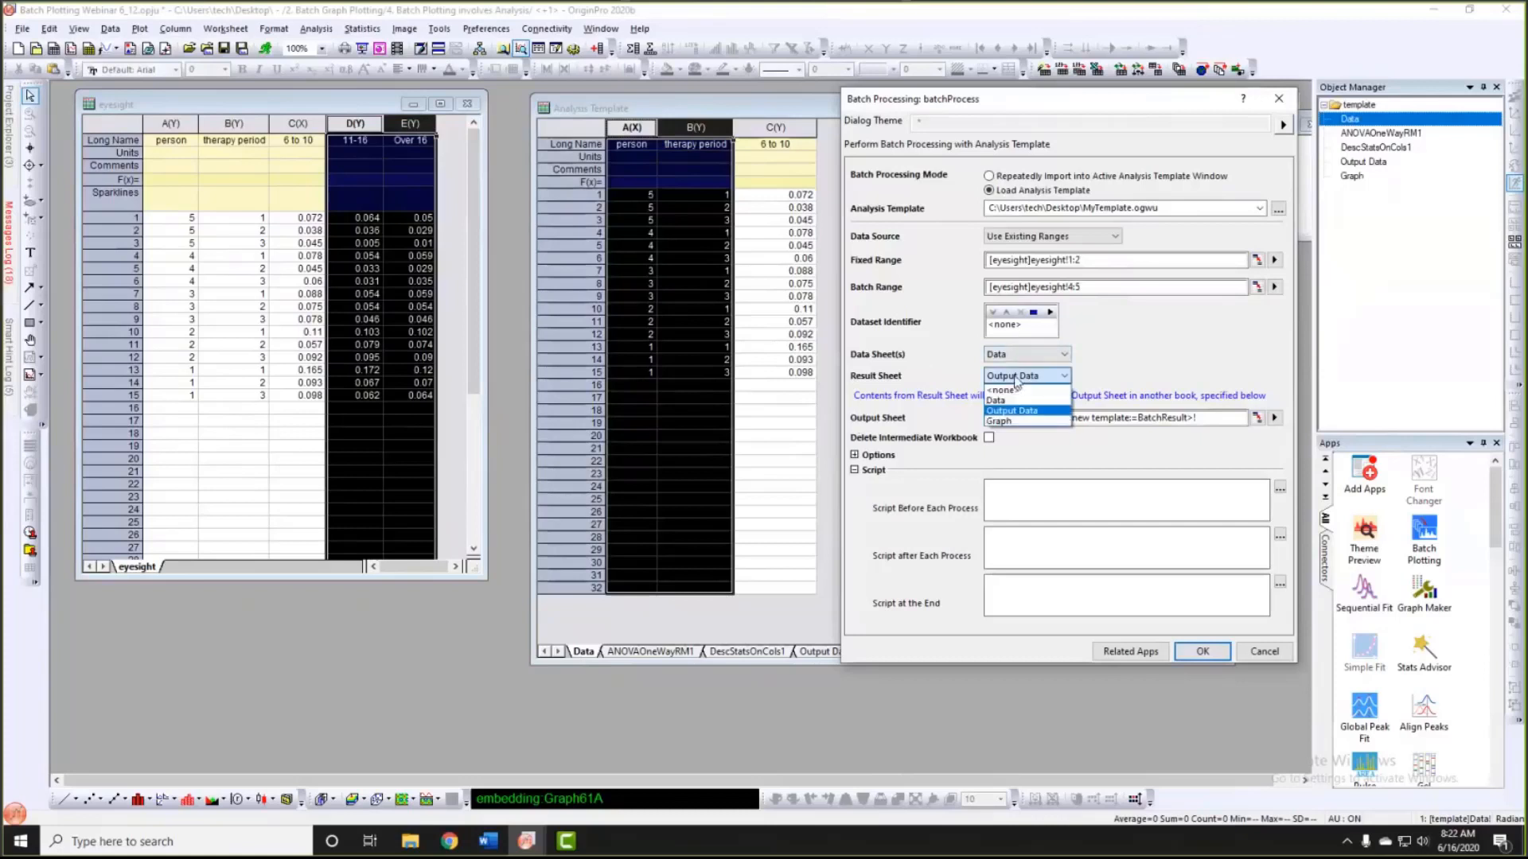
{"action": "left_click", "coordinate": [1001, 390]}
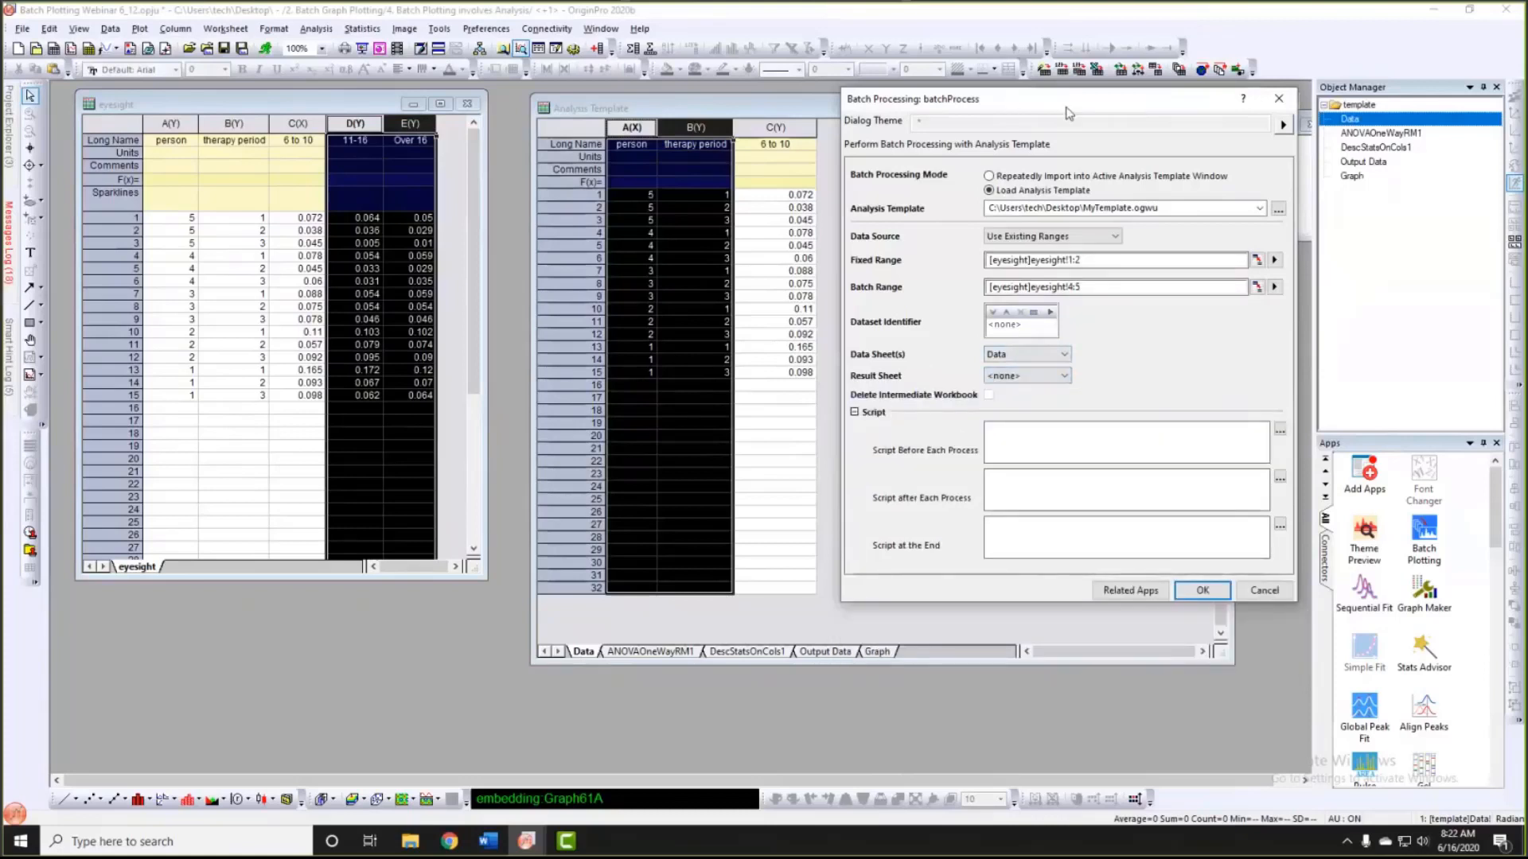
Step: Run the batch processing and show the Graph sheets of the 11-16 and Over 16 result workbooks side by side
{"action": "left_click_drag", "start_coordinate": [1065, 105], "coordinate": [1178, 101]}
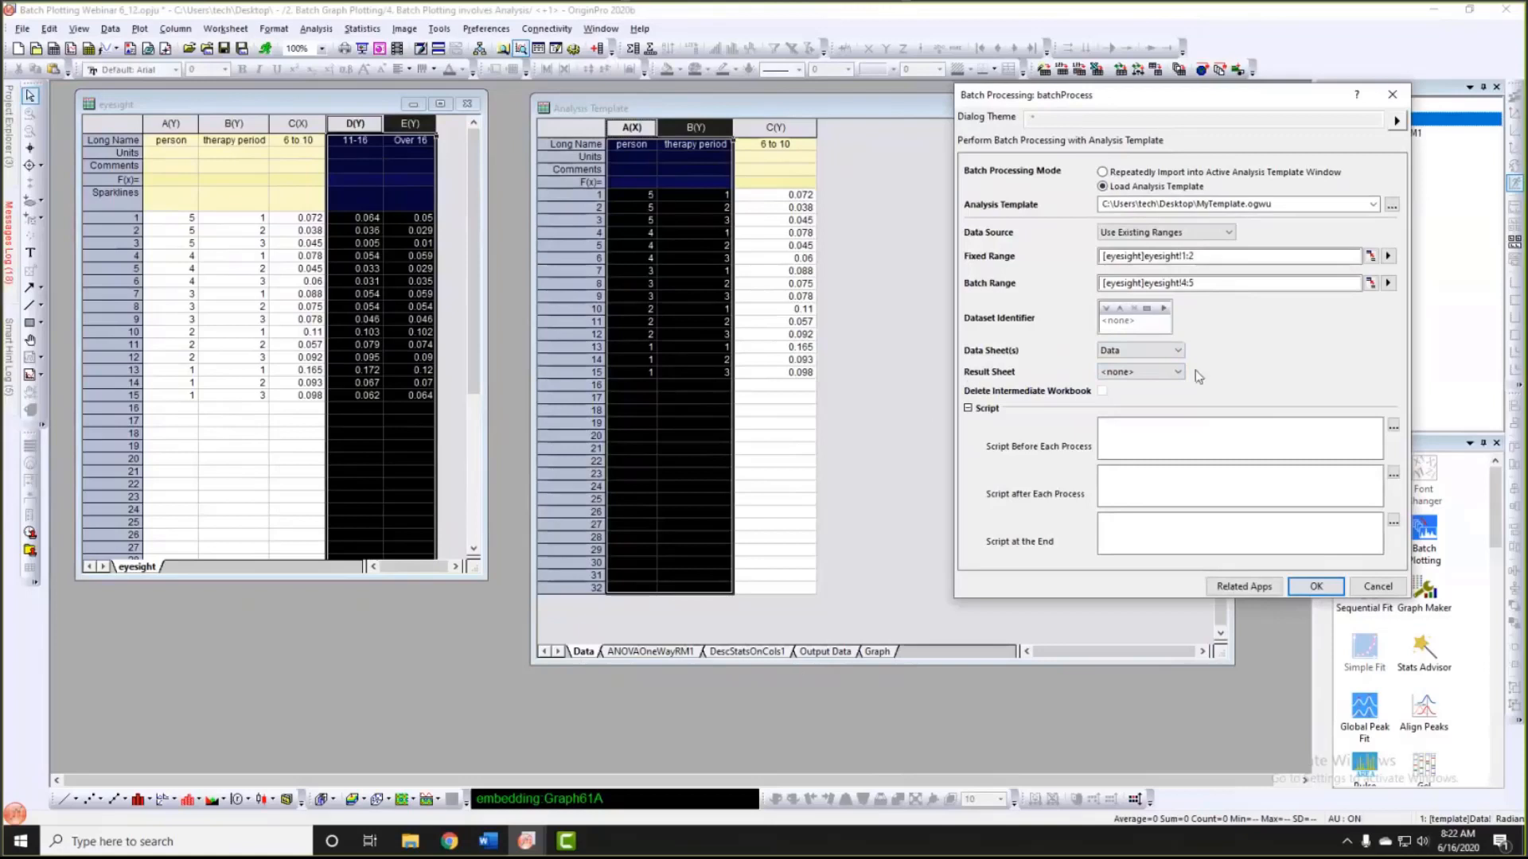
{"action": "left_click", "coordinate": [1317, 587]}
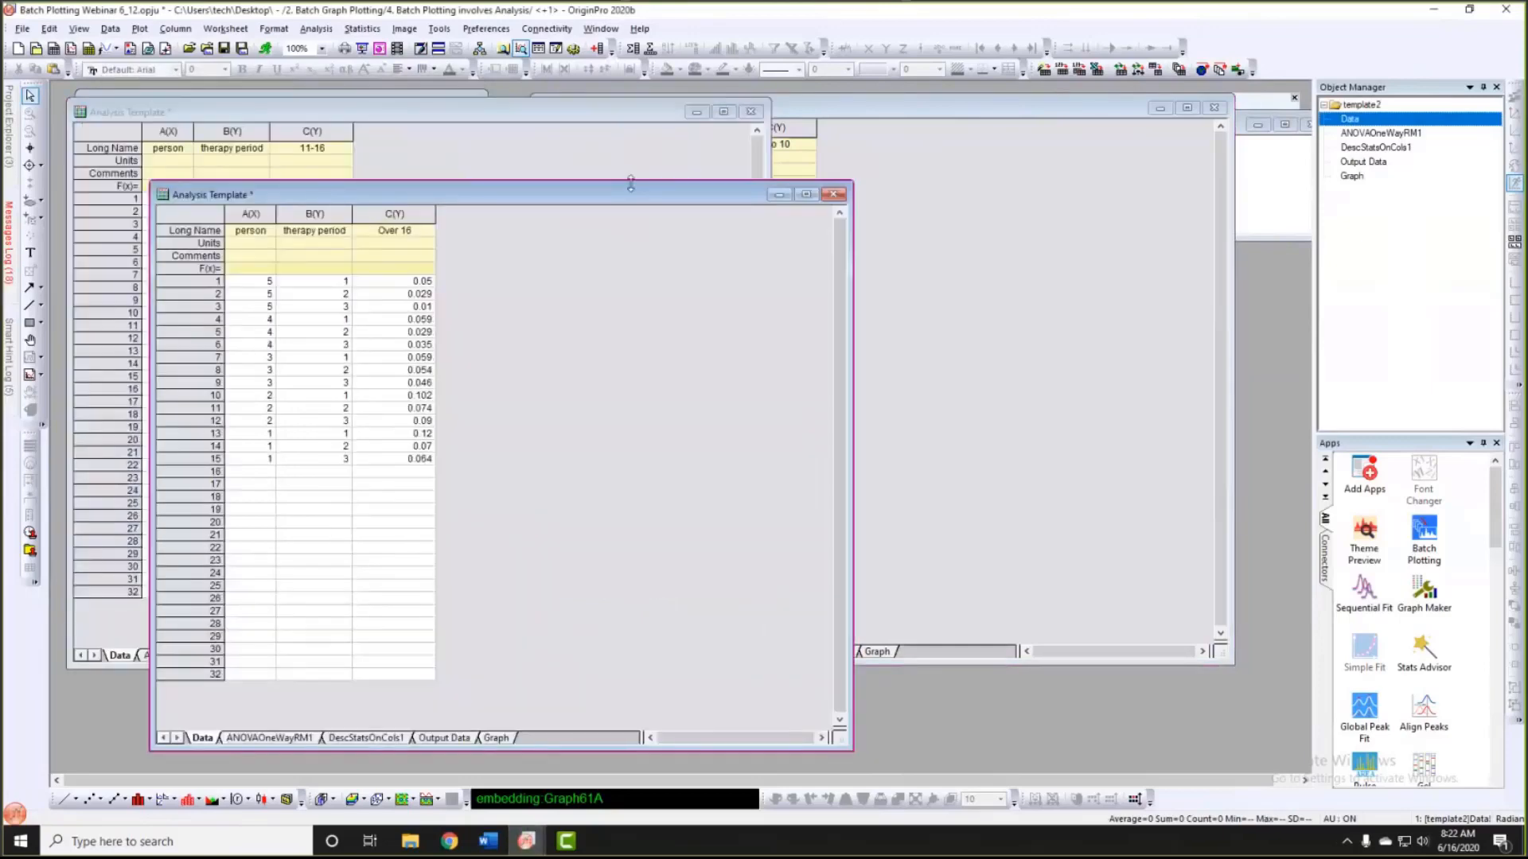
{"action": "left_click_drag", "start_coordinate": [524, 199], "coordinate": [1007, 138]}
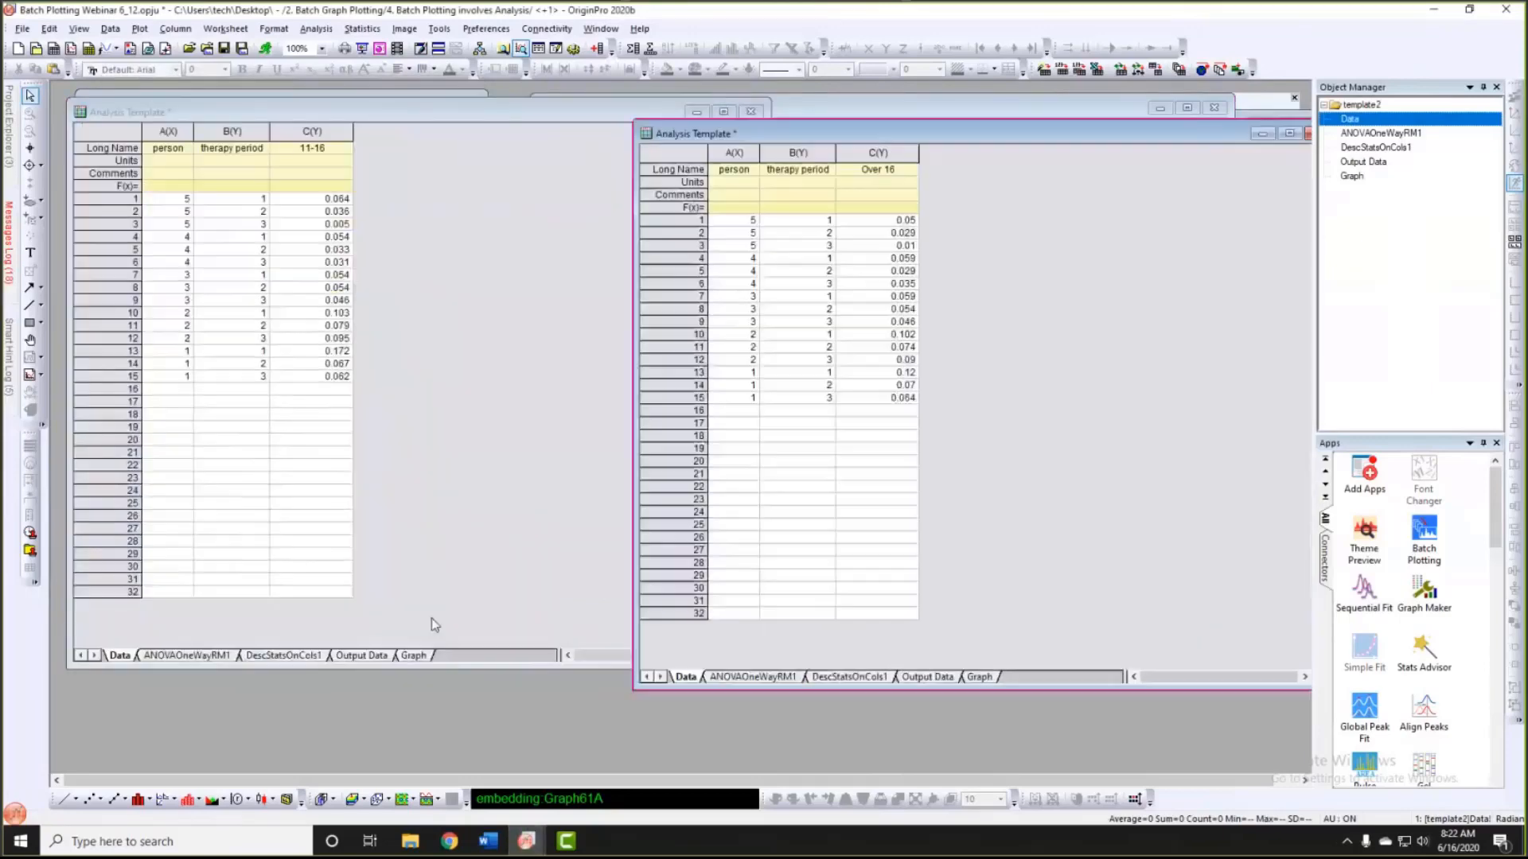
{"action": "left_click", "coordinate": [415, 656]}
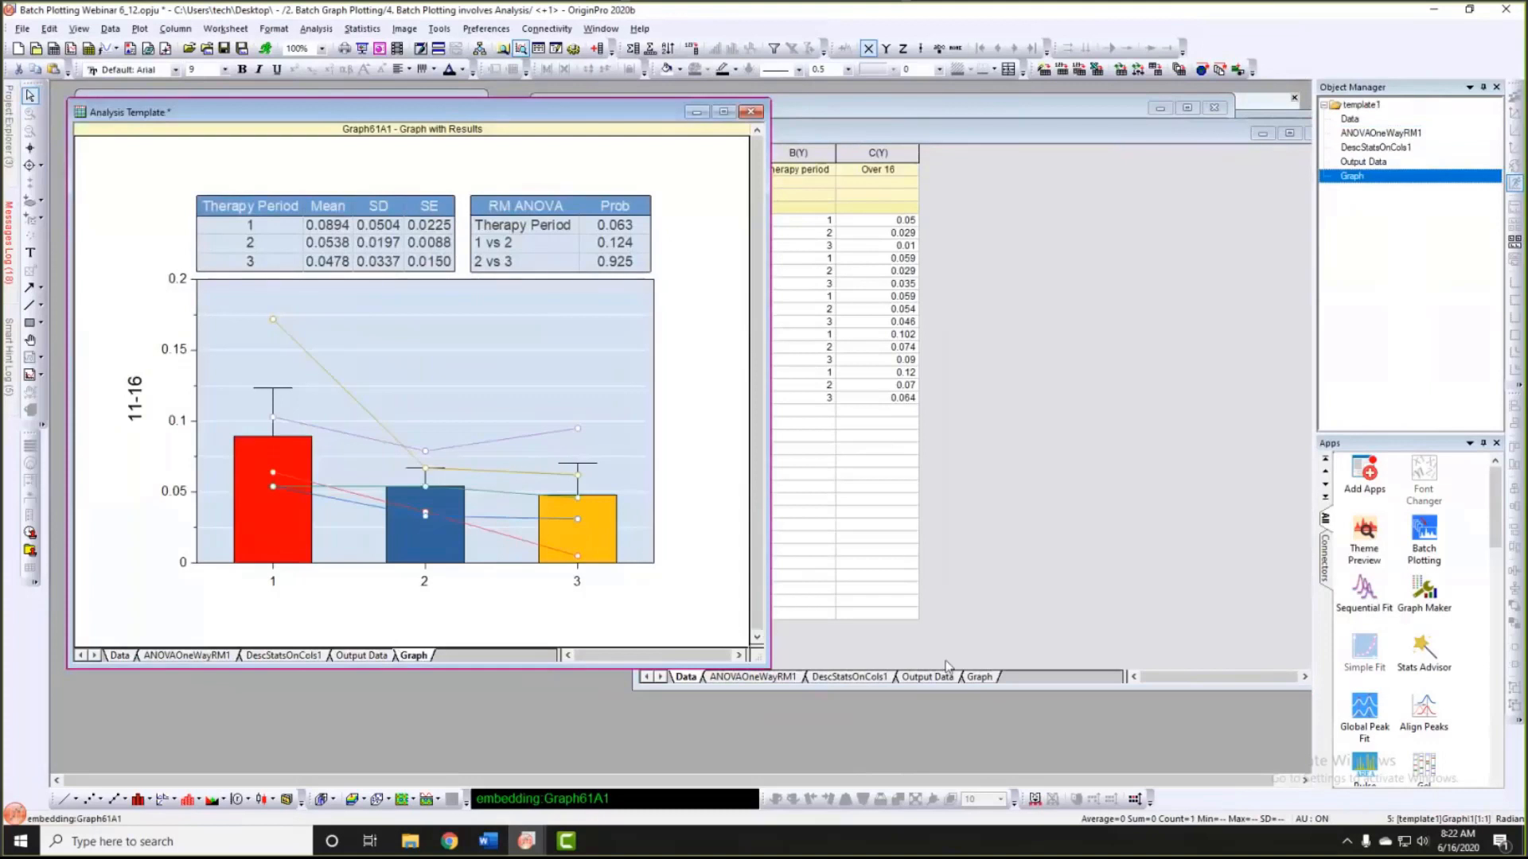
{"action": "left_click", "coordinate": [979, 677]}
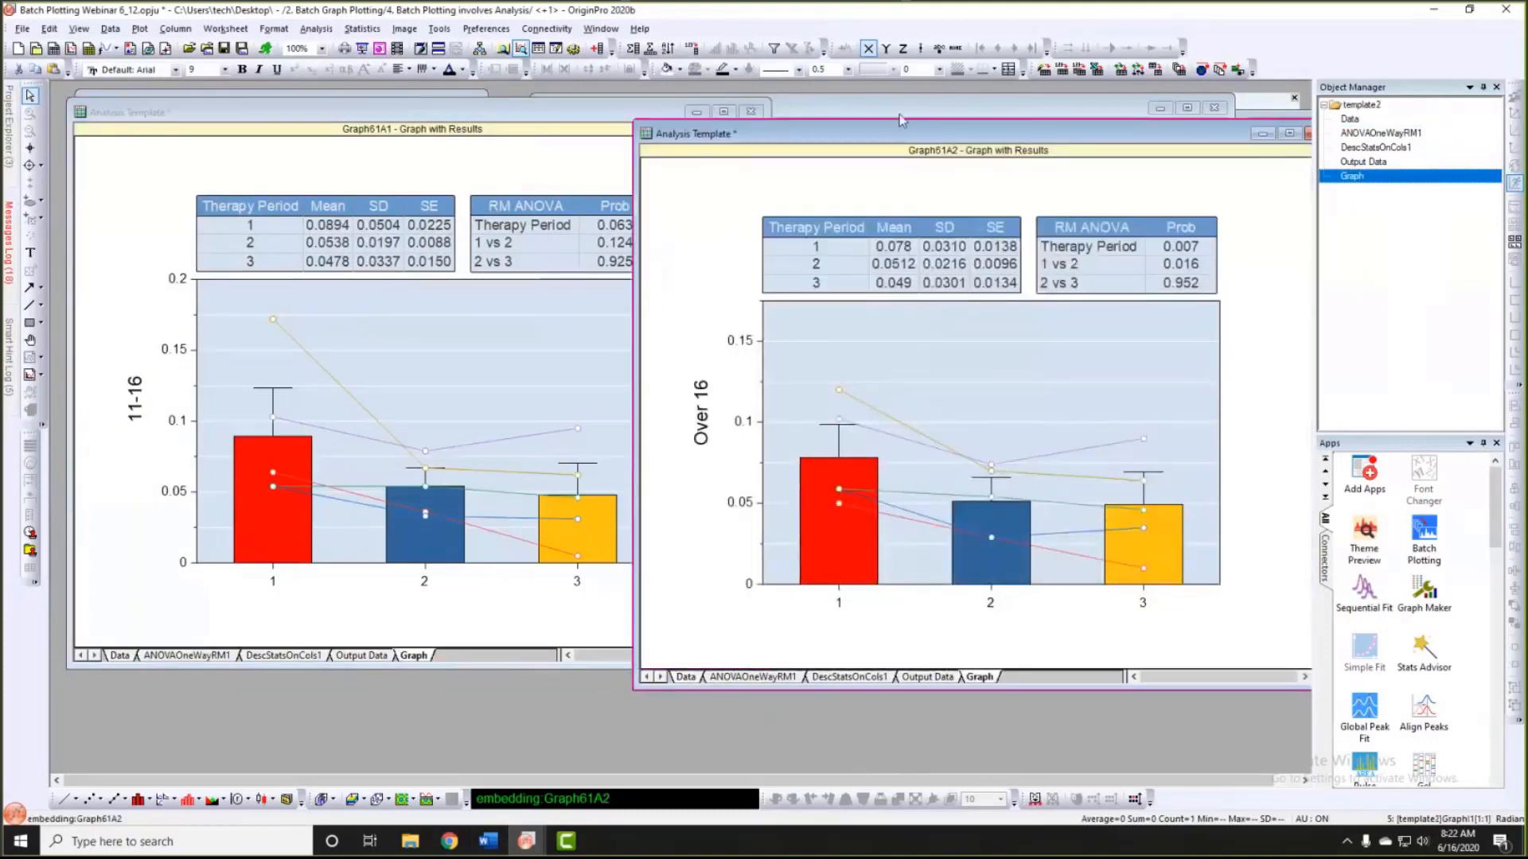
{"action": "left_click_drag", "start_coordinate": [898, 130], "coordinate": [926, 108]}
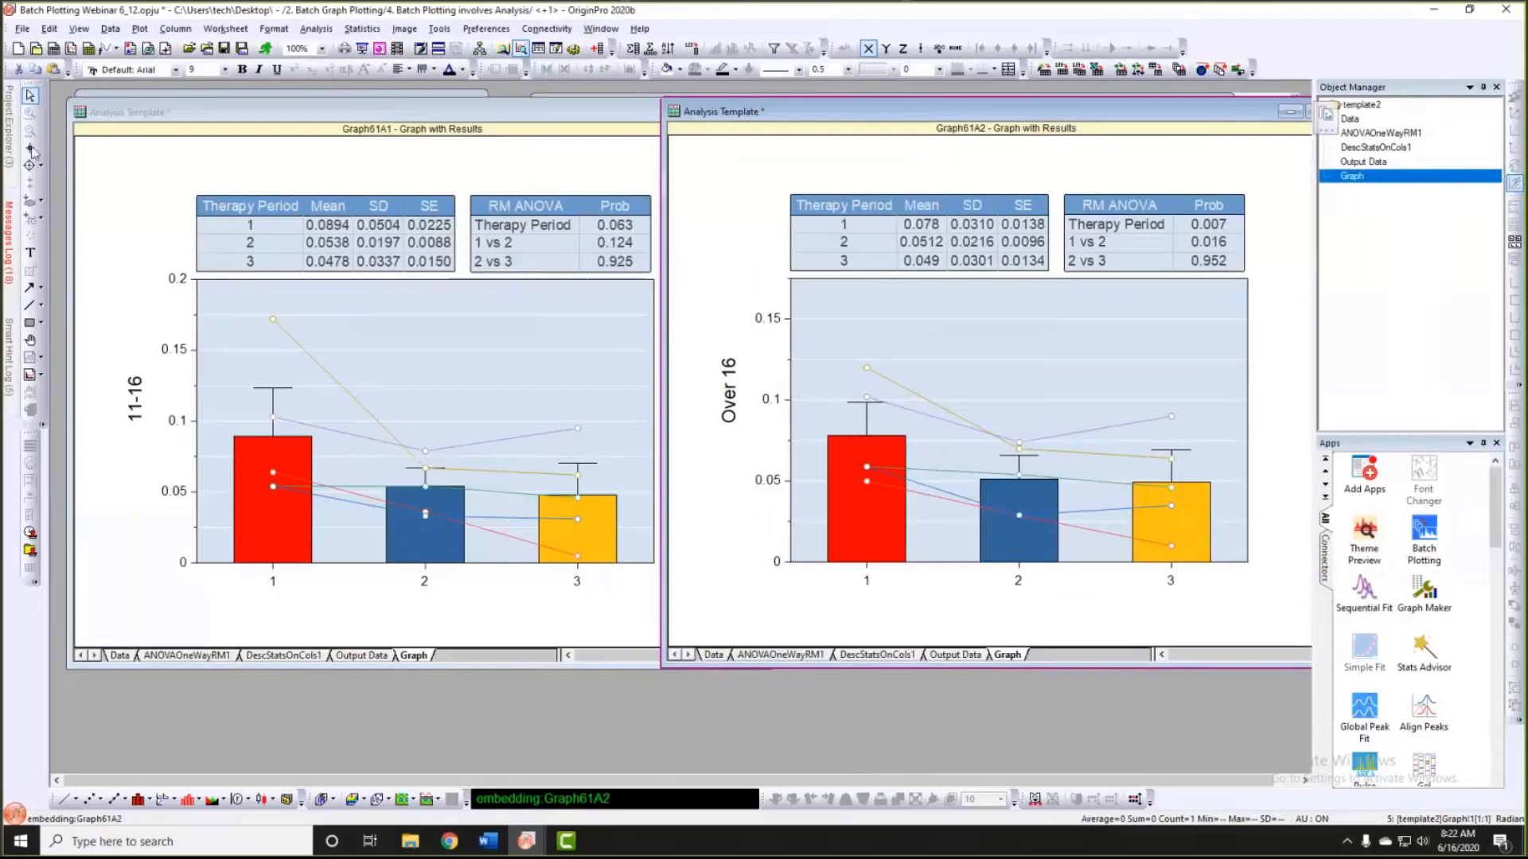
Step: Open the project folder "1. Export Graphs in Batch" and arrange the Raman Spectrum graph beside the Peak1 and Peak4 workbooks
{"action": "mouse_move", "coordinate": [11, 155]}
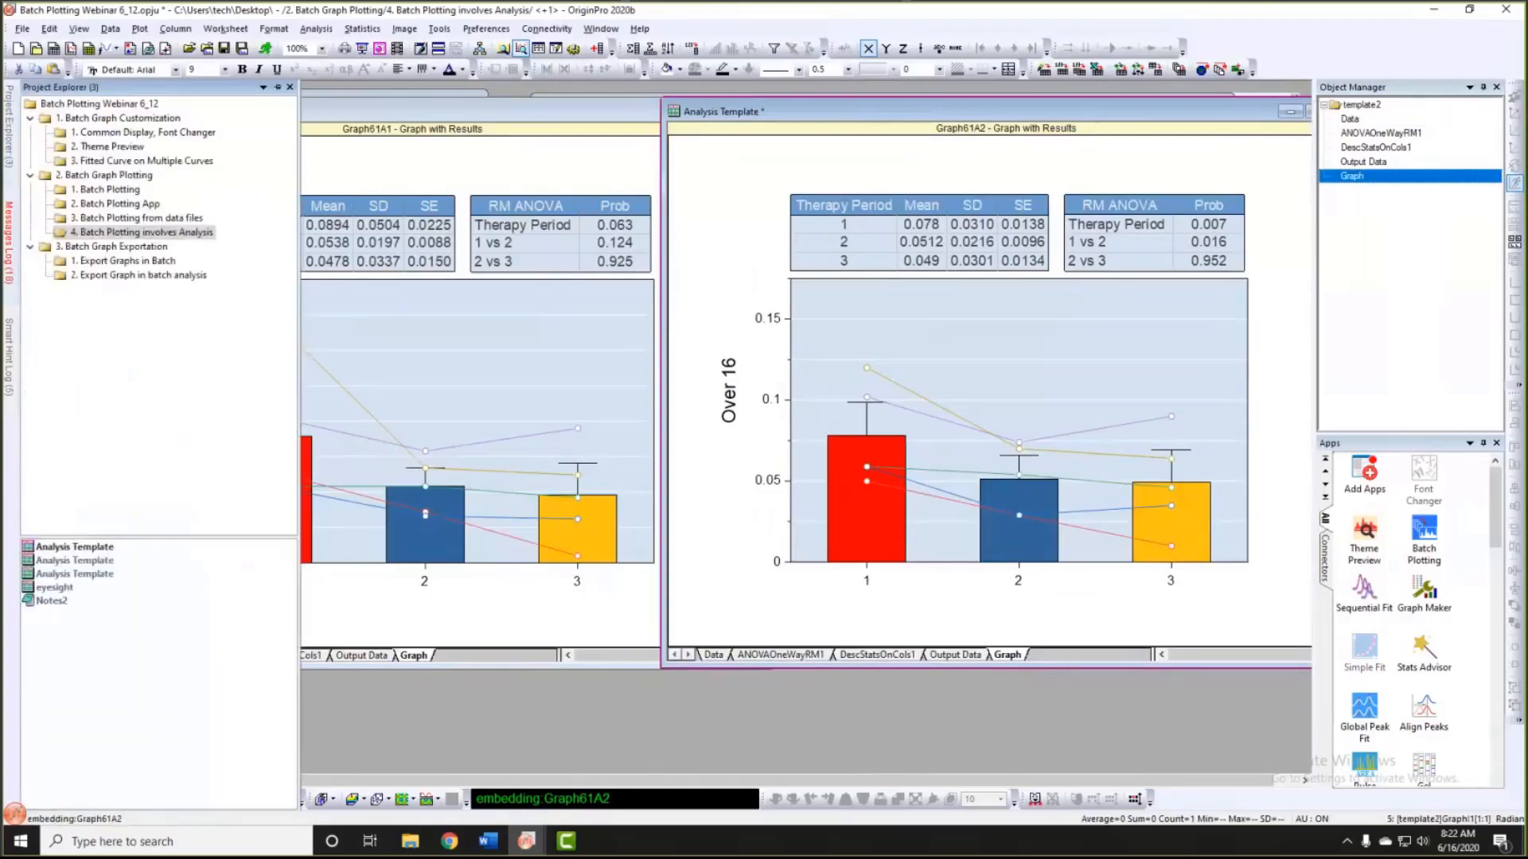
{"action": "left_click", "coordinate": [116, 263]}
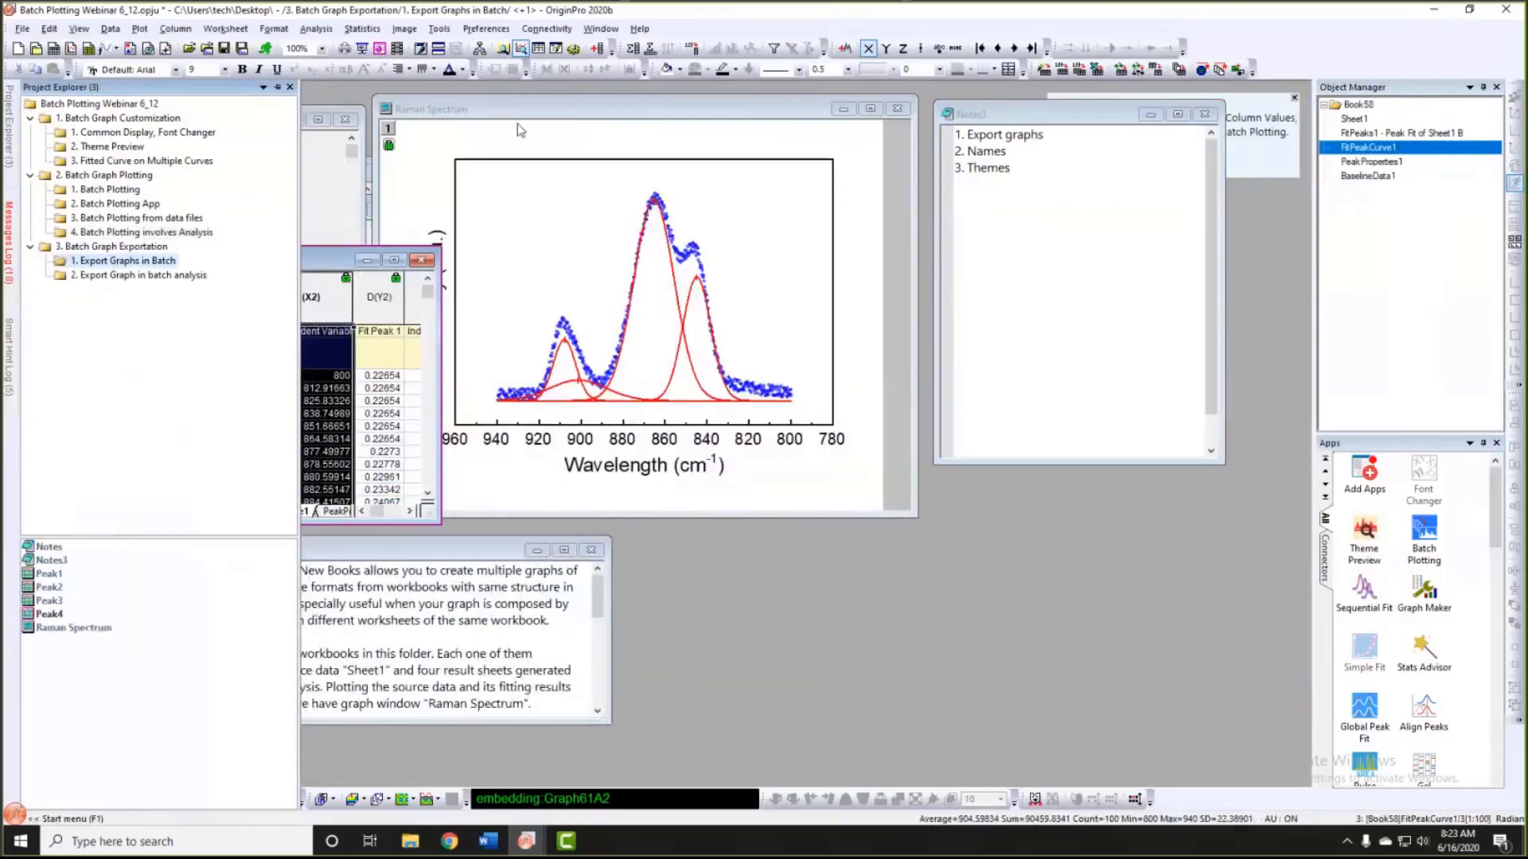
{"action": "left_click", "coordinate": [671, 112]}
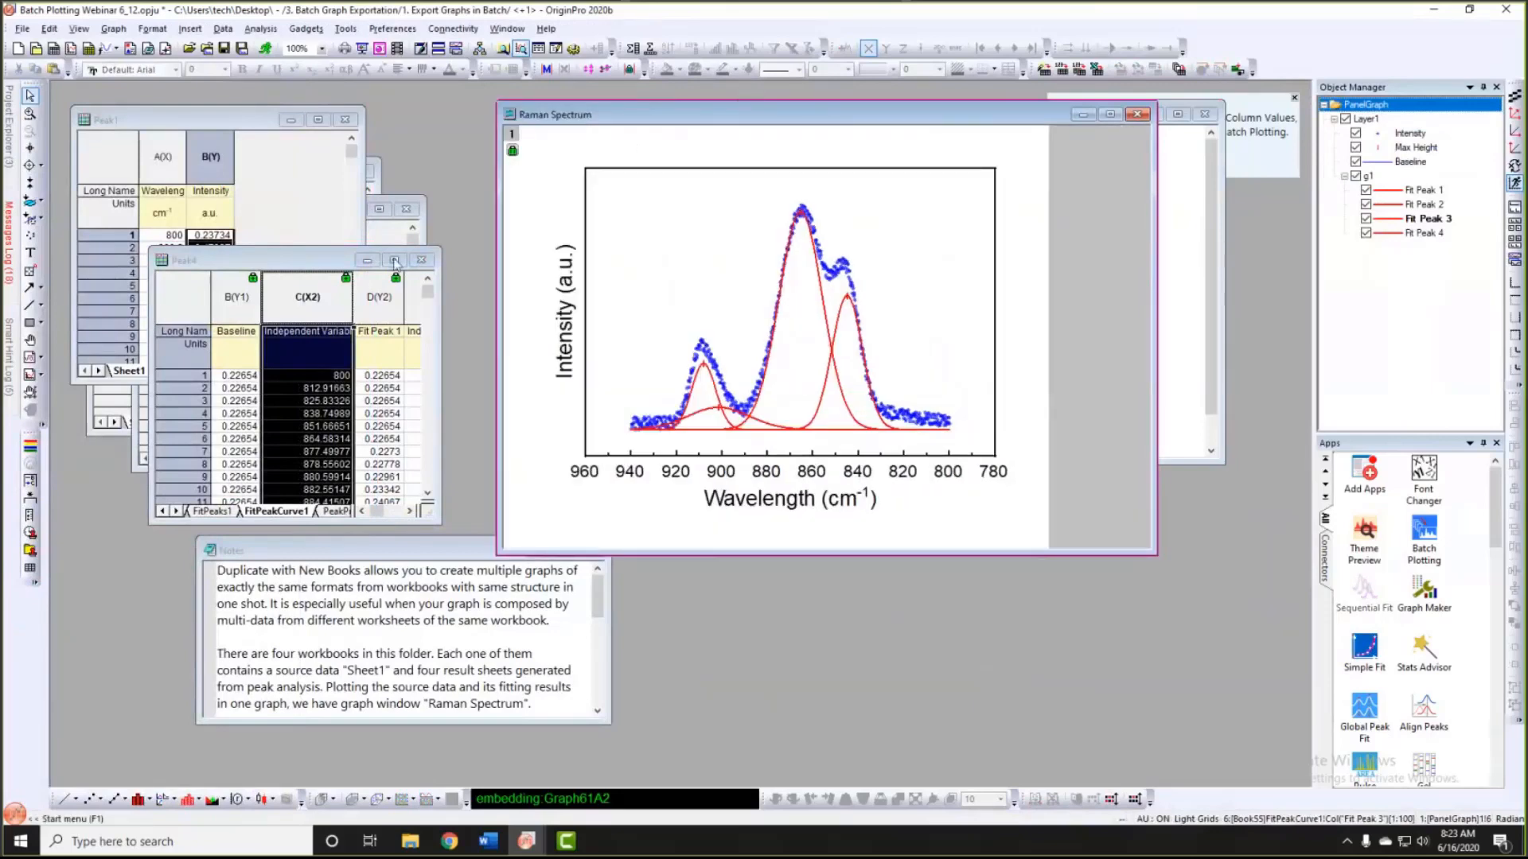
{"action": "left_click_drag", "start_coordinate": [318, 261], "coordinate": [249, 432]}
{"action": "left_click", "coordinate": [304, 312]}
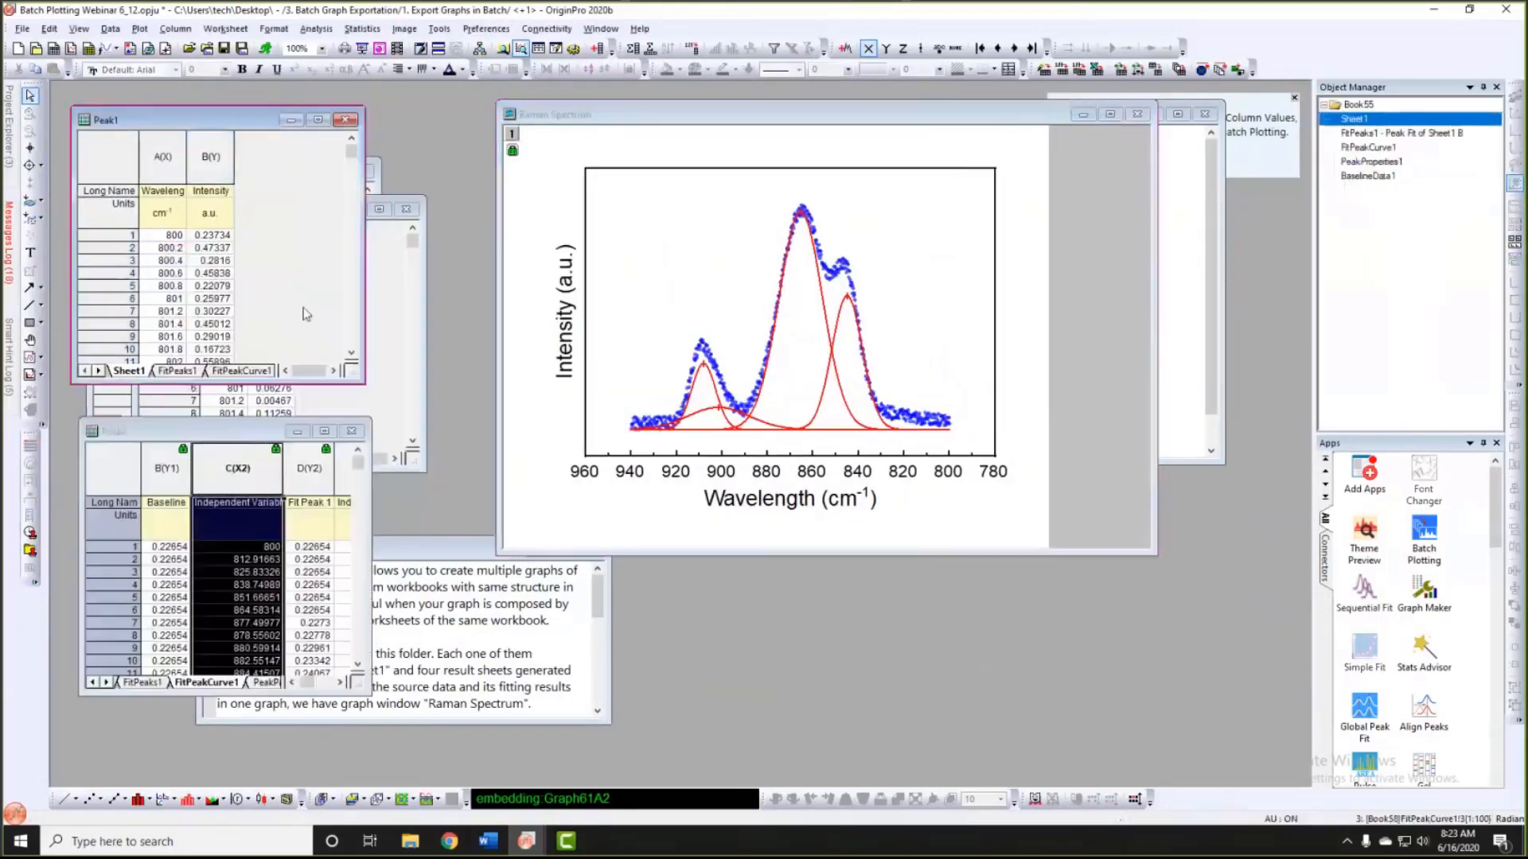
{"action": "left_click_drag", "start_coordinate": [742, 111], "coordinate": [795, 113]}
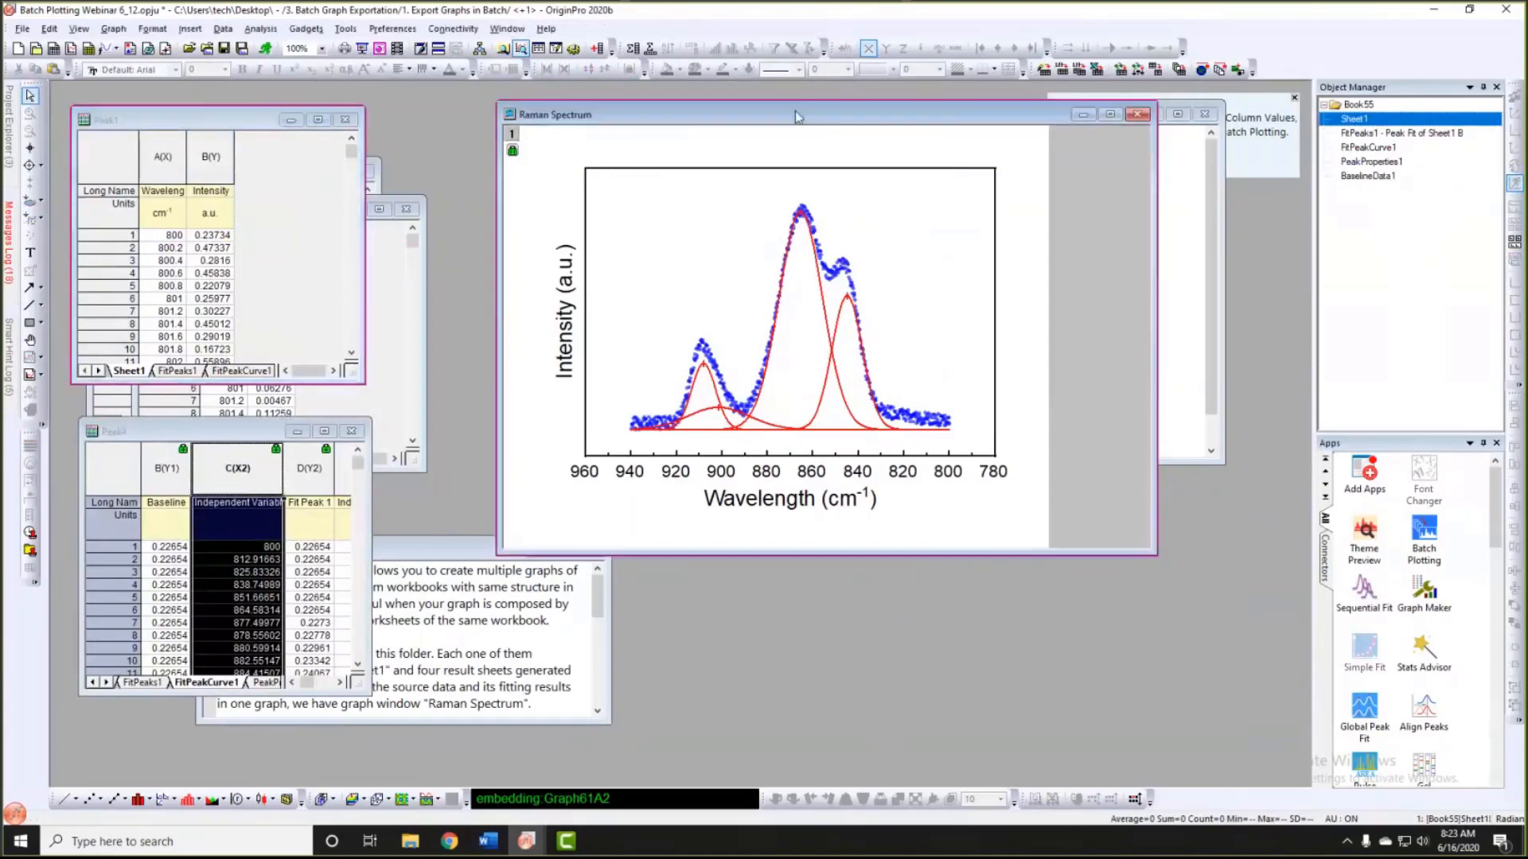
Step: Start batch plotting from the Raman Spectrum graph by Book and select the Peak2, Peak3 and Peak4 workbooks
{"action": "right_click", "coordinate": [795, 116]}
{"action": "left_click", "coordinate": [828, 288]}
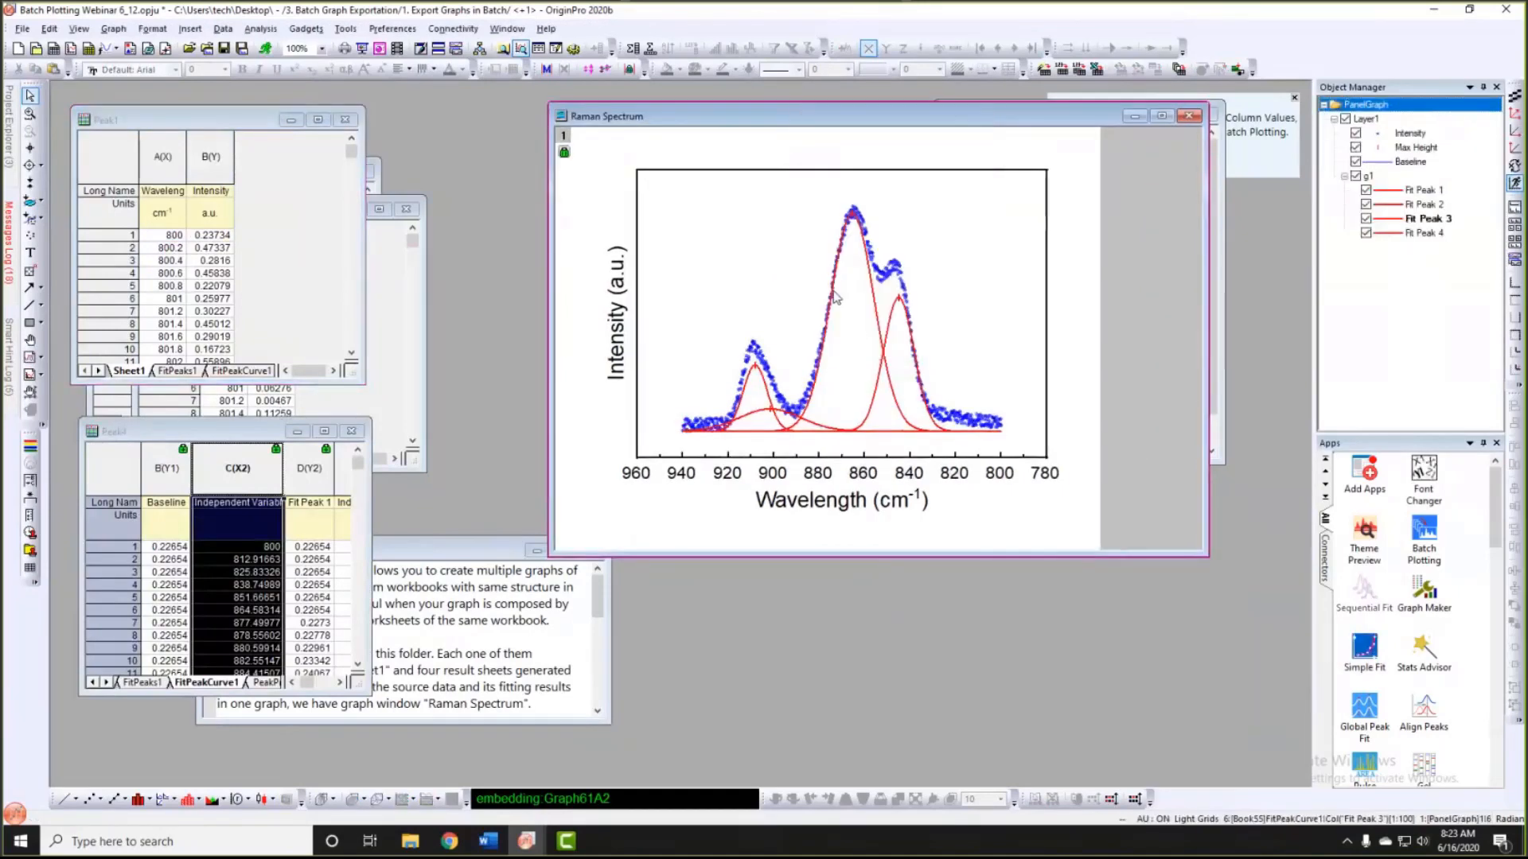
{"action": "left_click_drag", "start_coordinate": [809, 240], "coordinate": [730, 141]}
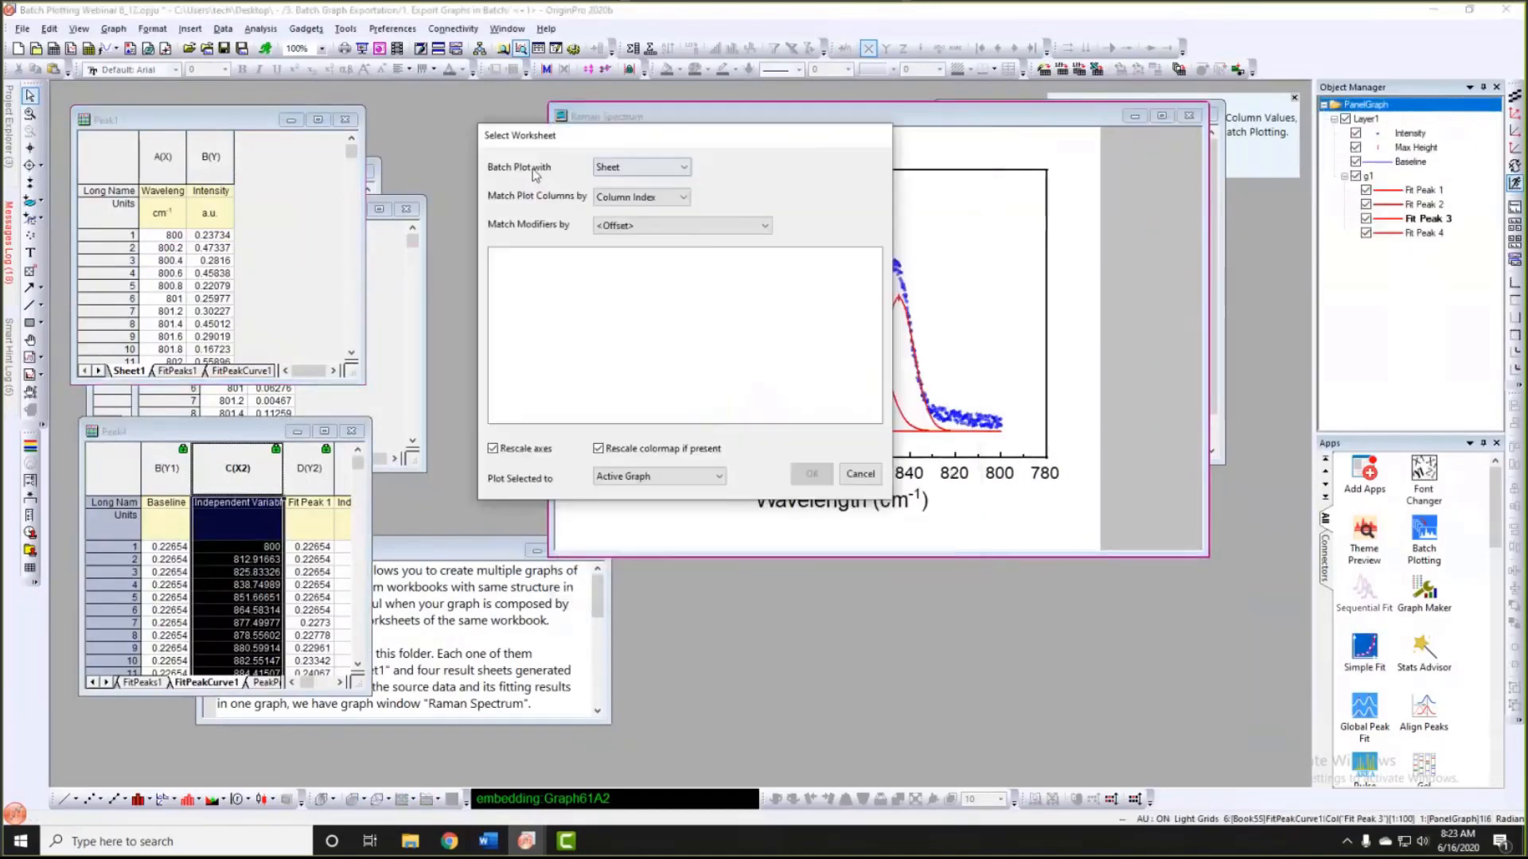
{"action": "left_click", "coordinate": [645, 167]}
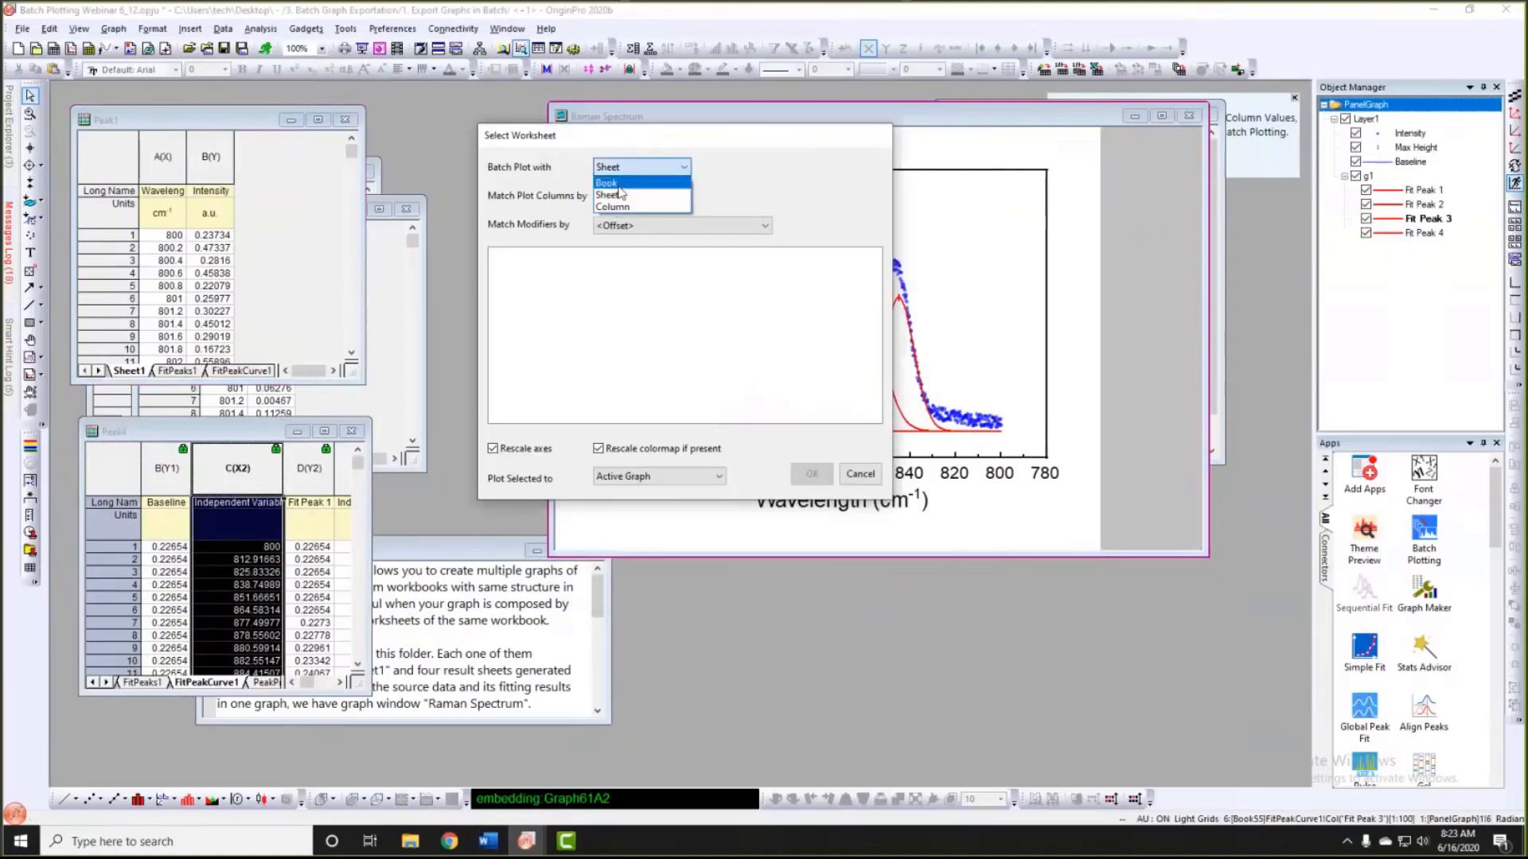
{"action": "left_click", "coordinate": [637, 193]}
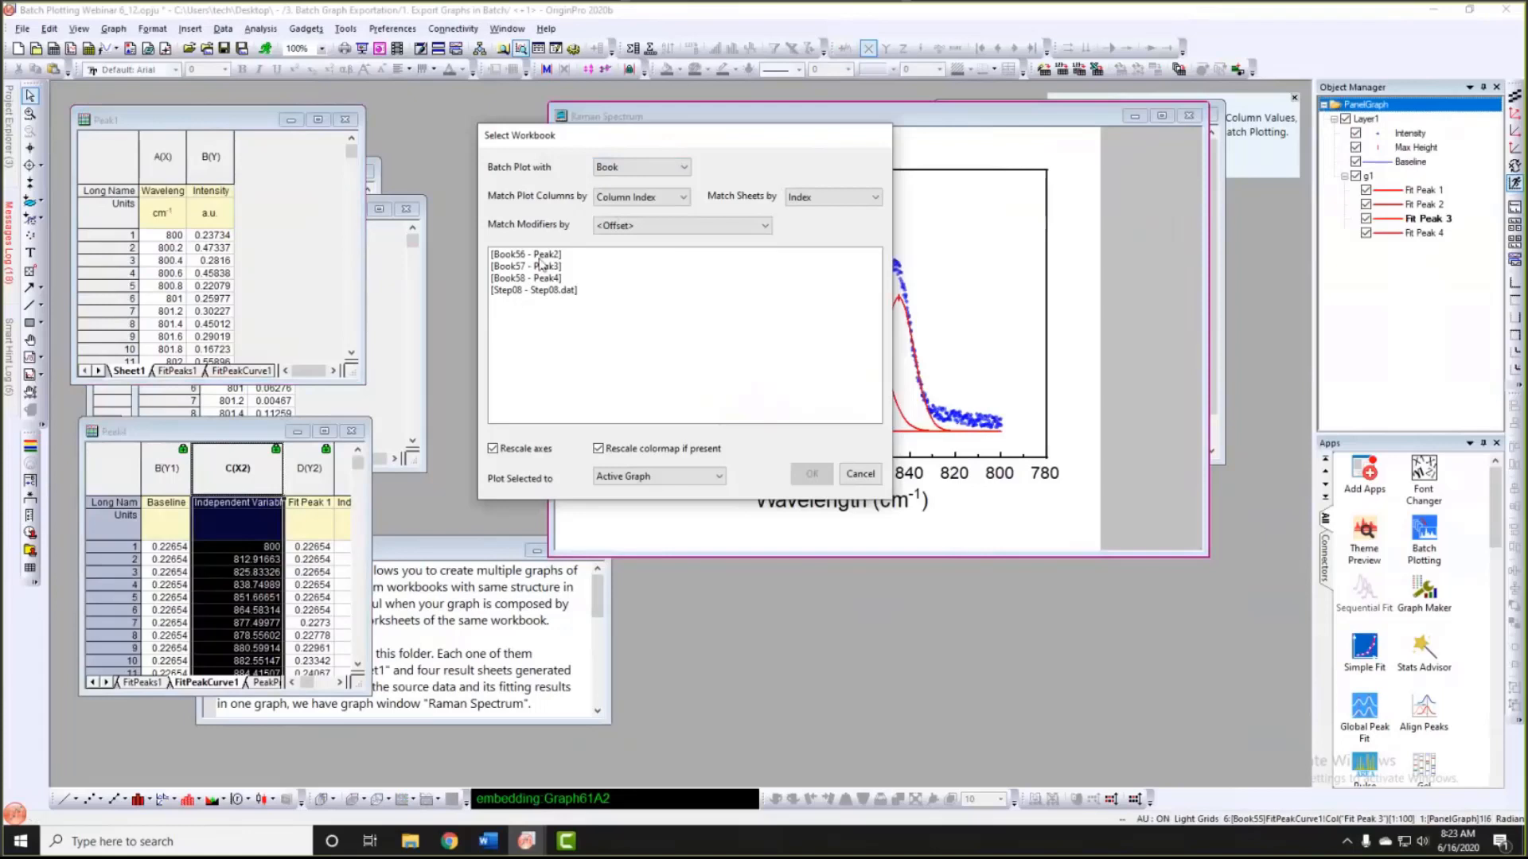
{"action": "left_click_drag", "start_coordinate": [539, 259], "coordinate": [549, 282]}
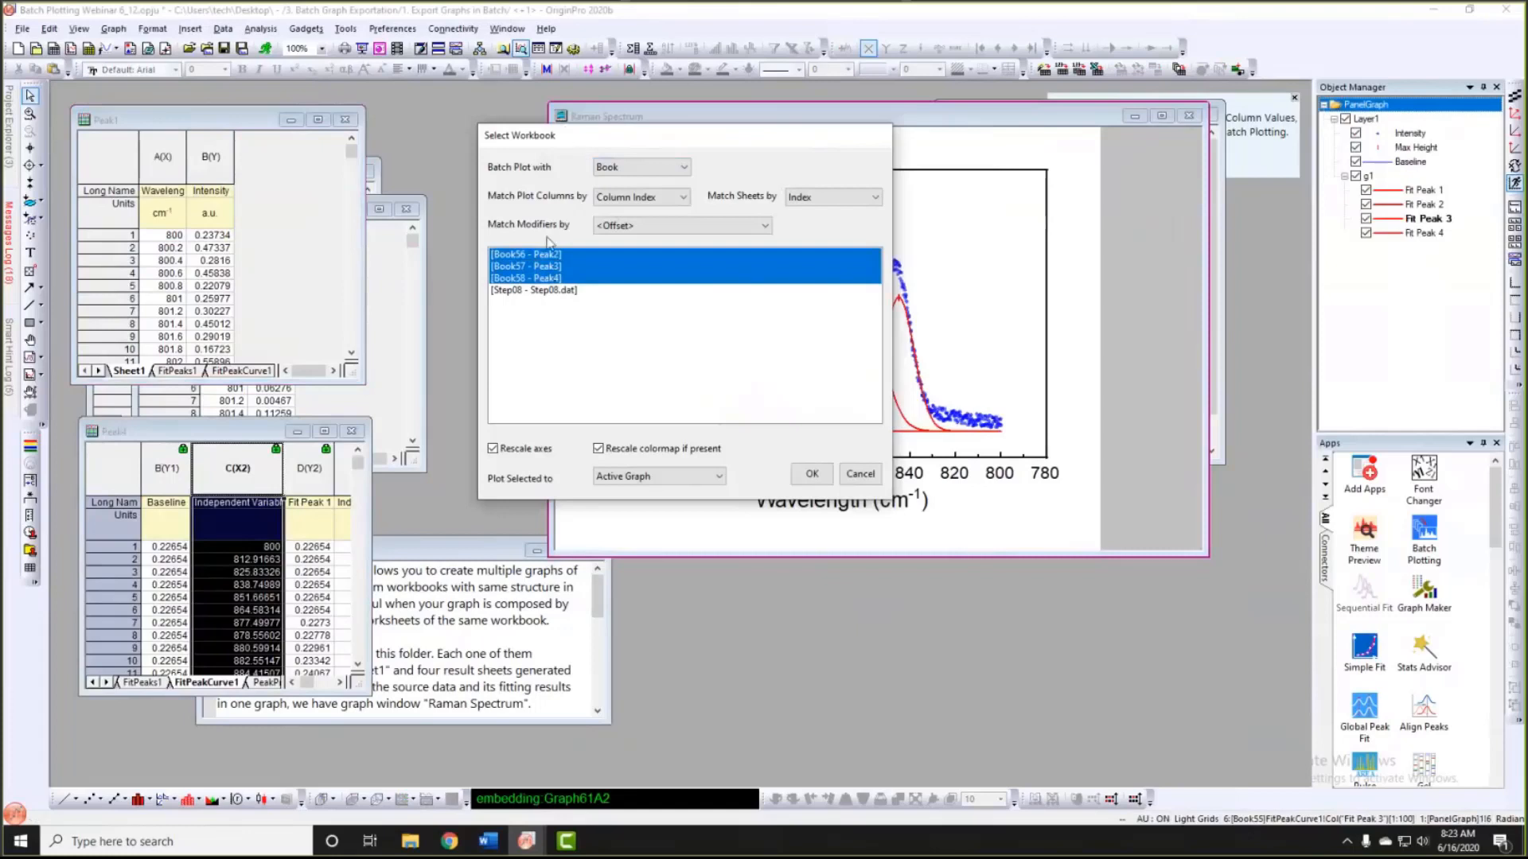
Step: Plot the selected workbooks to Individual Graphs with automatic graph names
{"action": "left_click_drag", "start_coordinate": [557, 136], "coordinate": [439, 121]}
{"action": "left_click", "coordinate": [546, 464]}
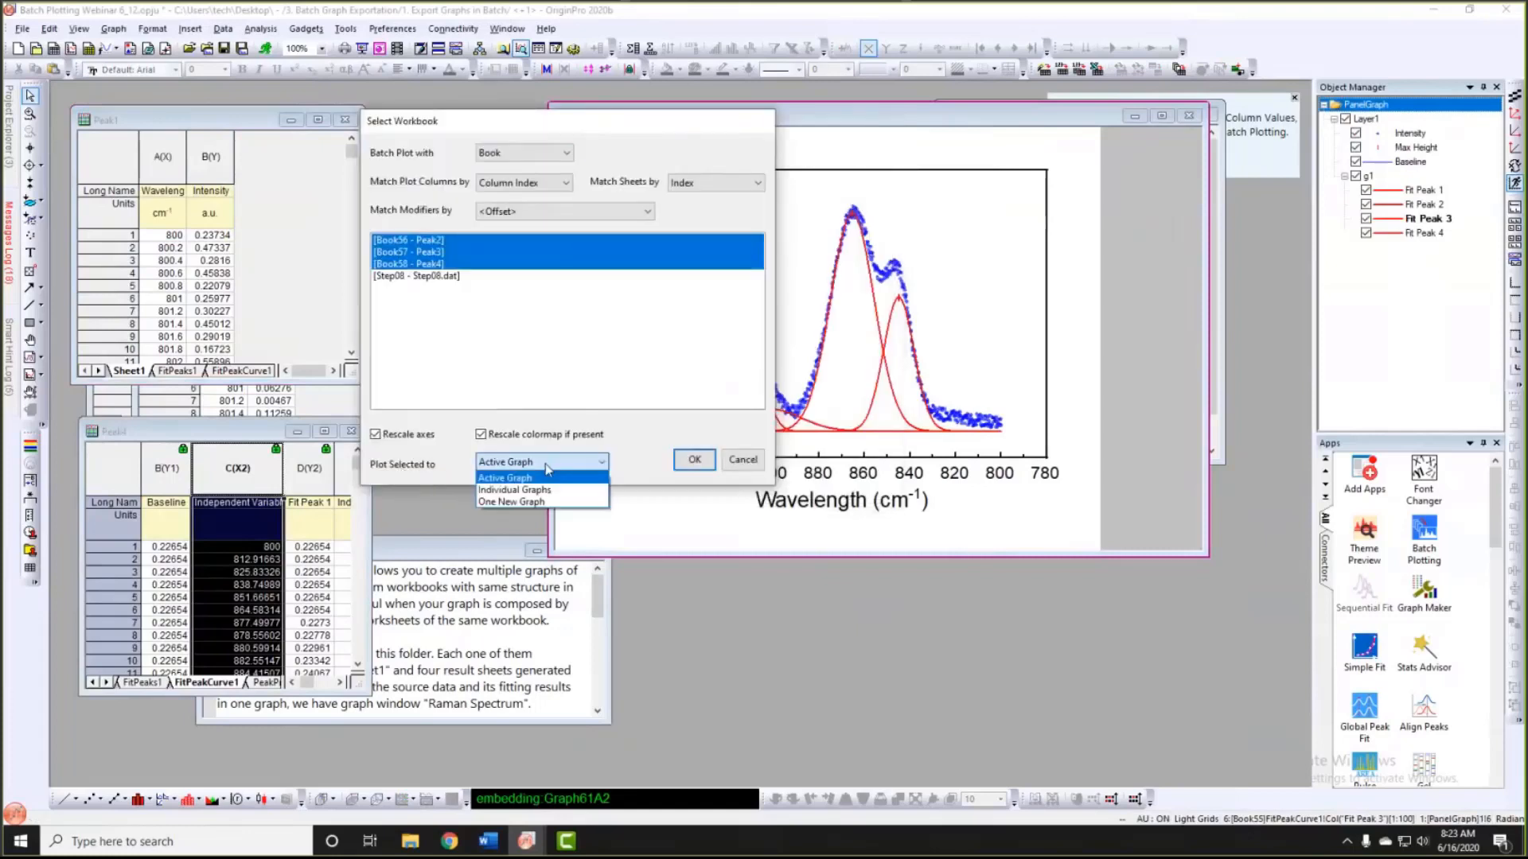
{"action": "left_click", "coordinate": [525, 491]}
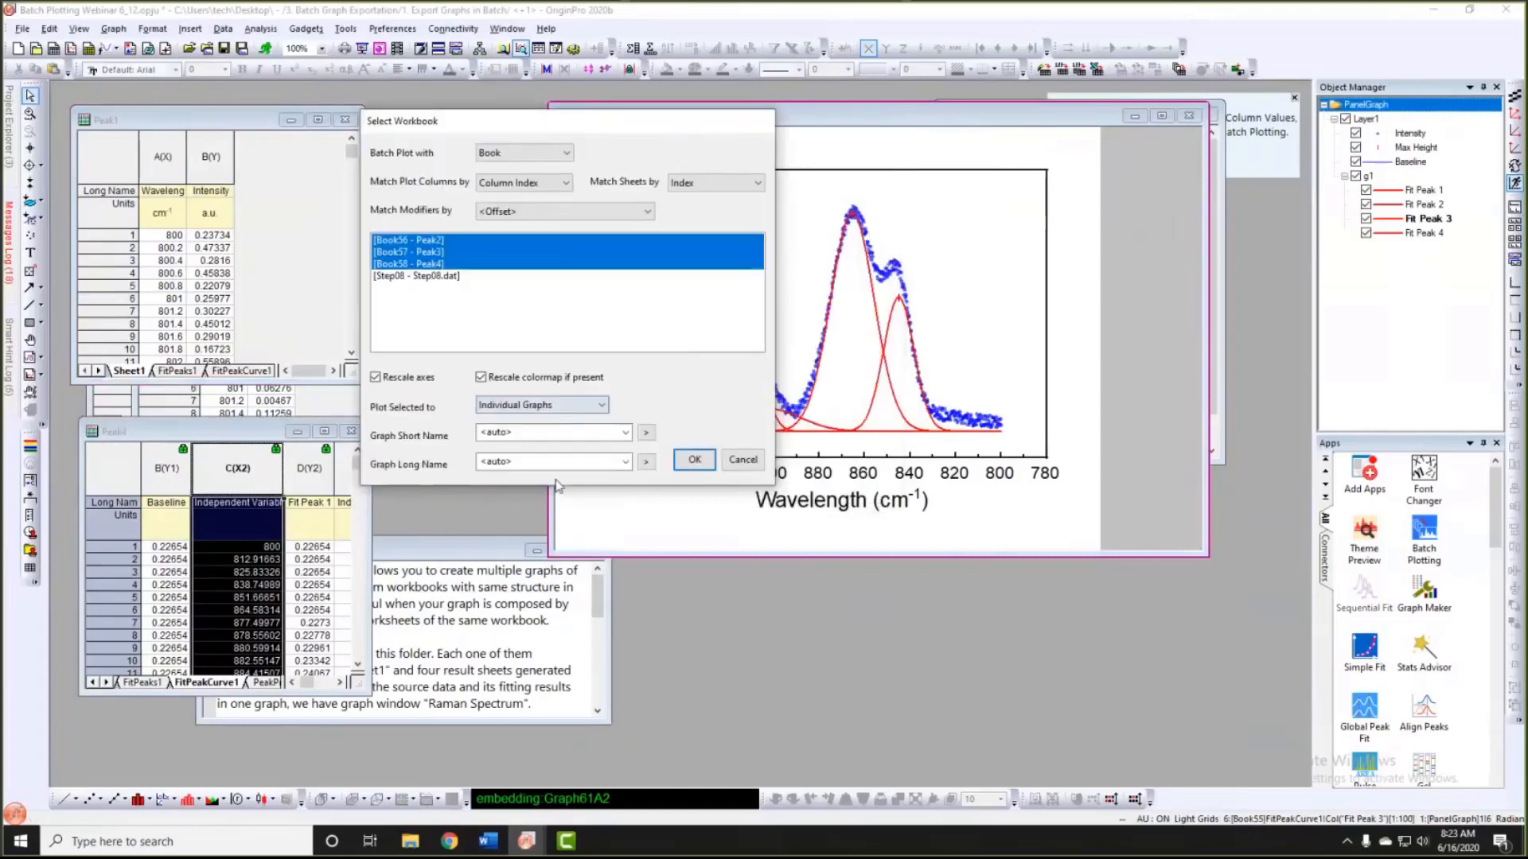
{"action": "left_click", "coordinate": [690, 461]}
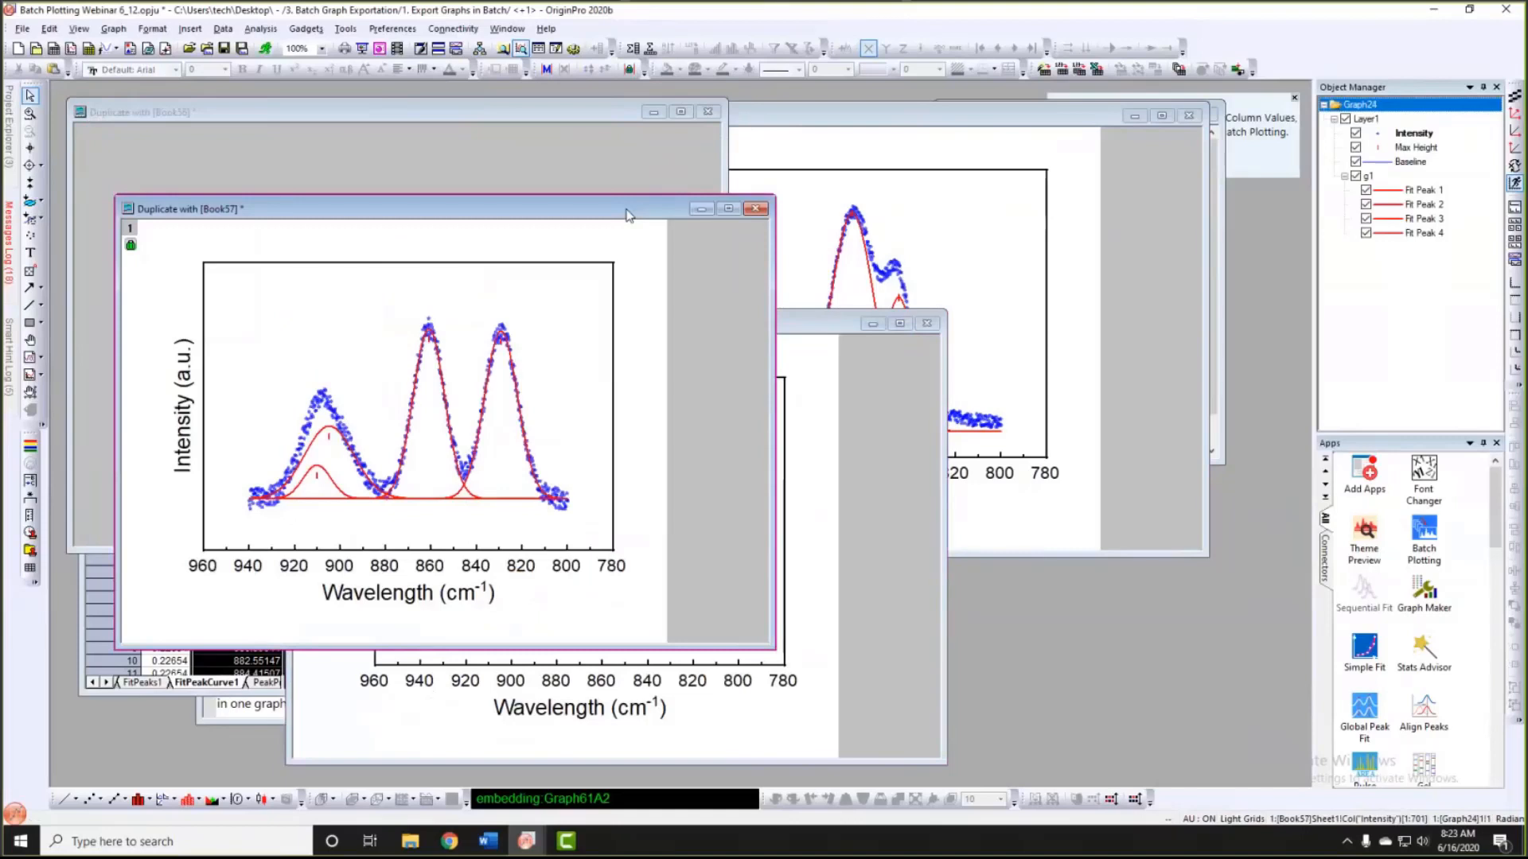
Step: Set up a graph export as Portable Document Format (*.pdf) covering all graphs in the active folder
{"action": "left_click", "coordinate": [23, 29]}
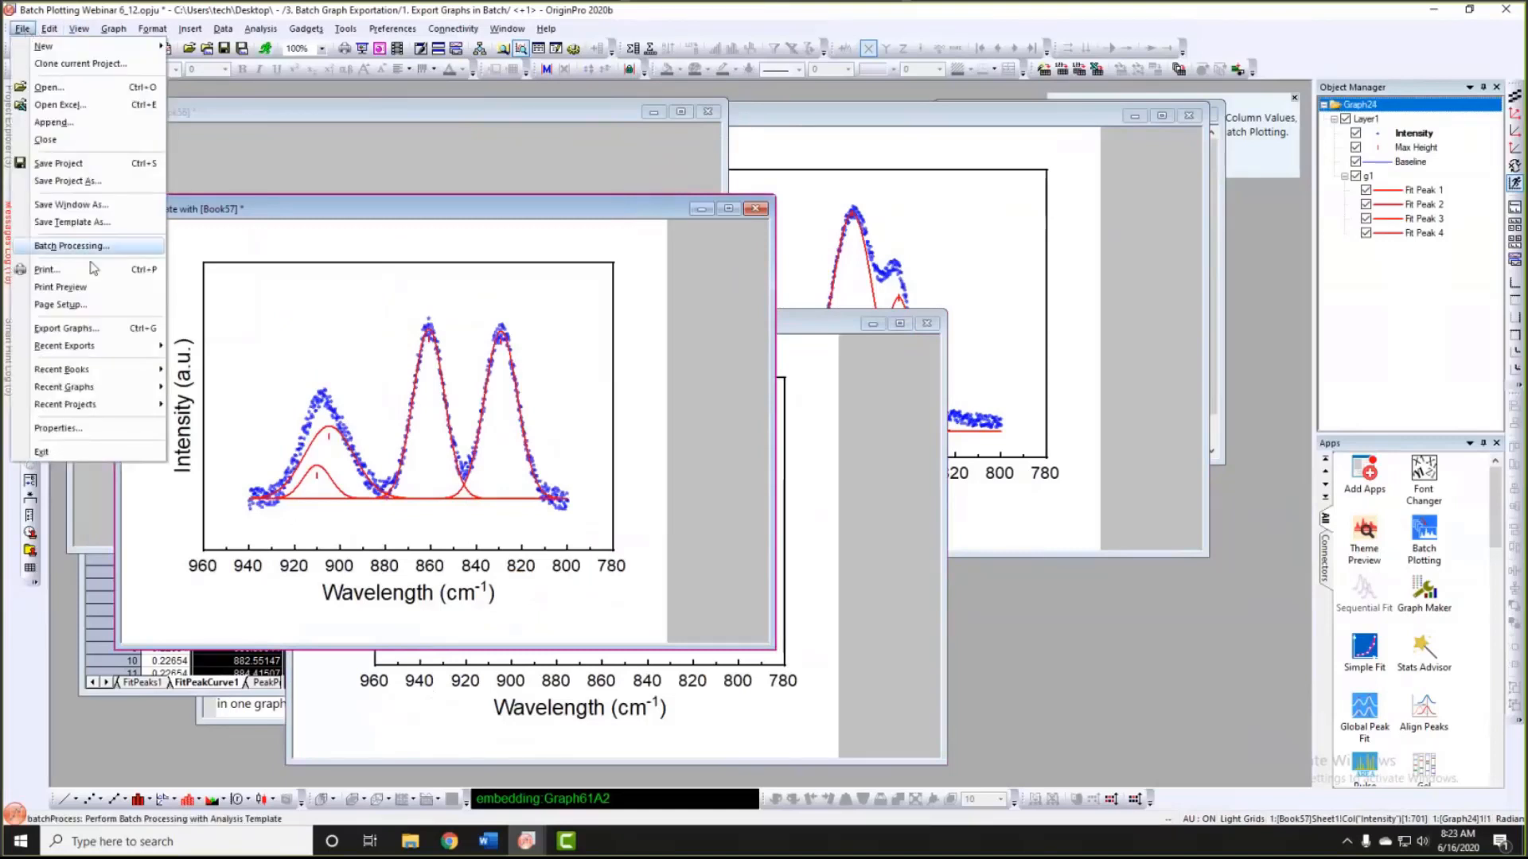
{"action": "left_click", "coordinate": [93, 329]}
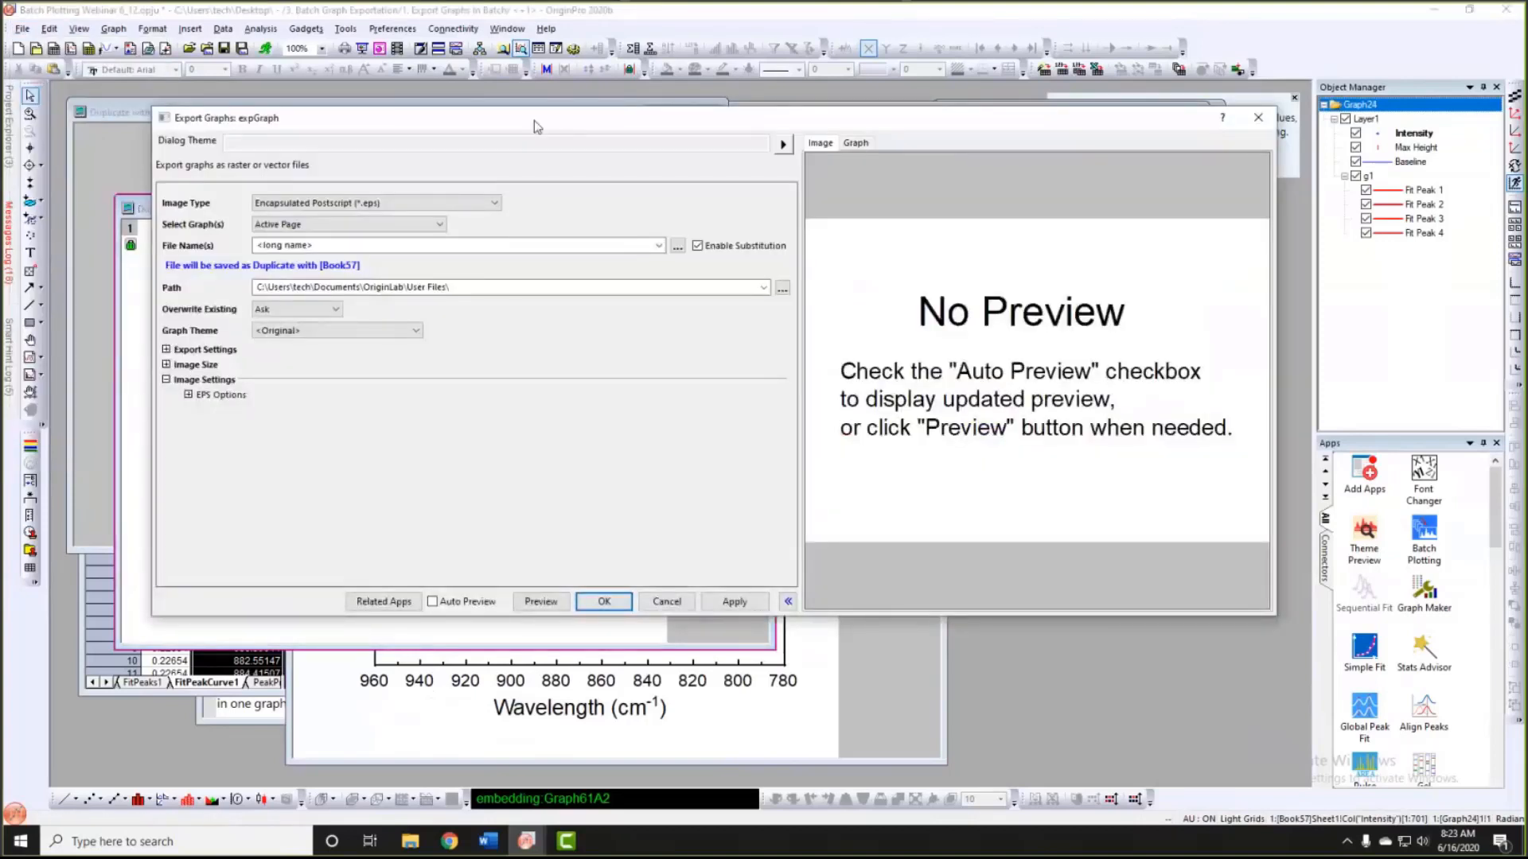
{"action": "left_click_drag", "start_coordinate": [533, 118], "coordinate": [520, 99]}
{"action": "left_click", "coordinate": [480, 186]}
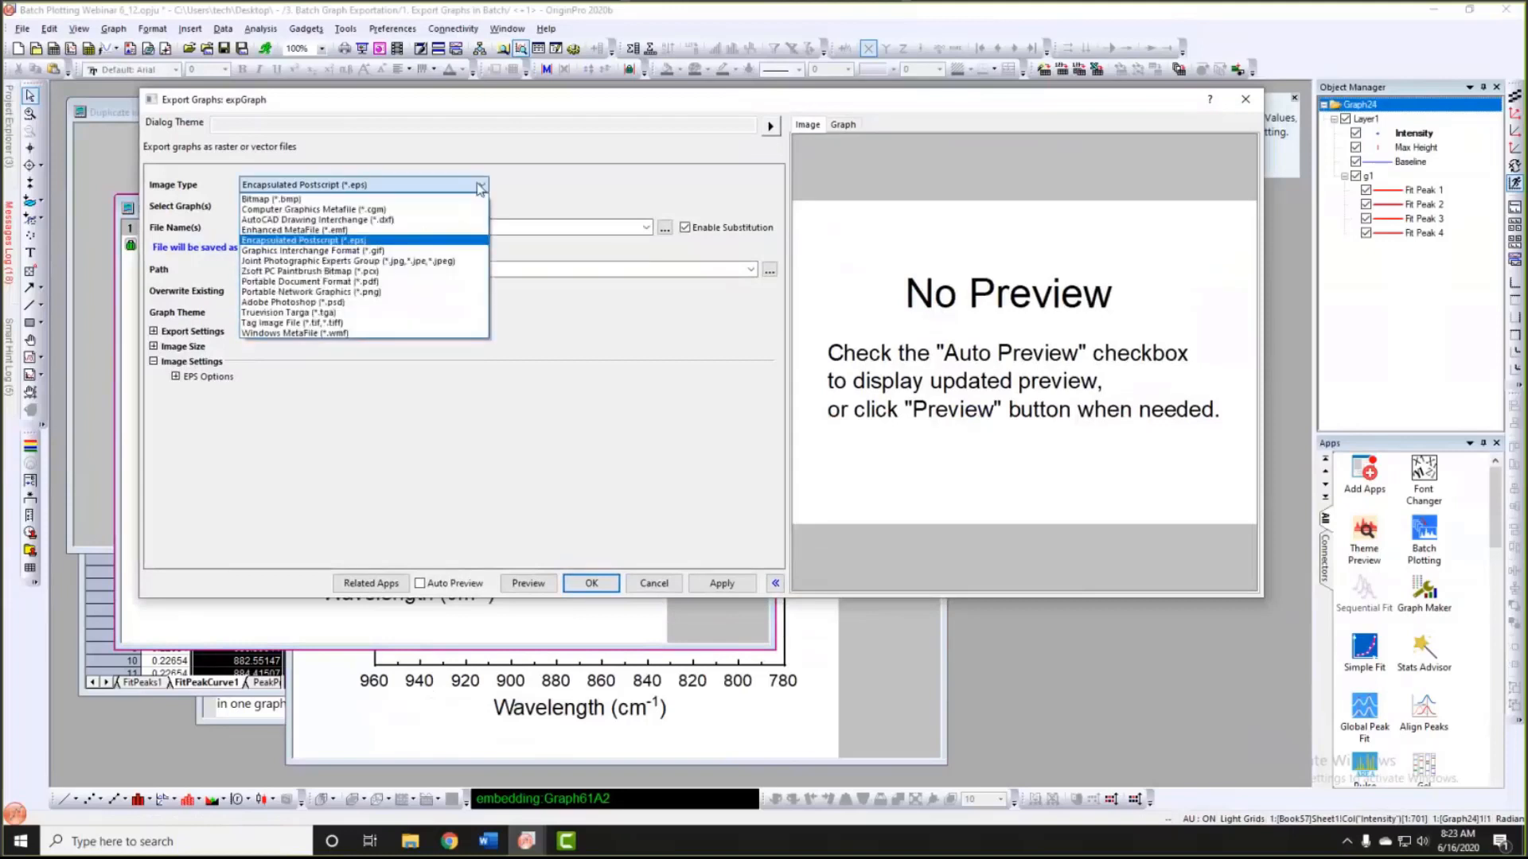
{"action": "left_click", "coordinate": [350, 282]}
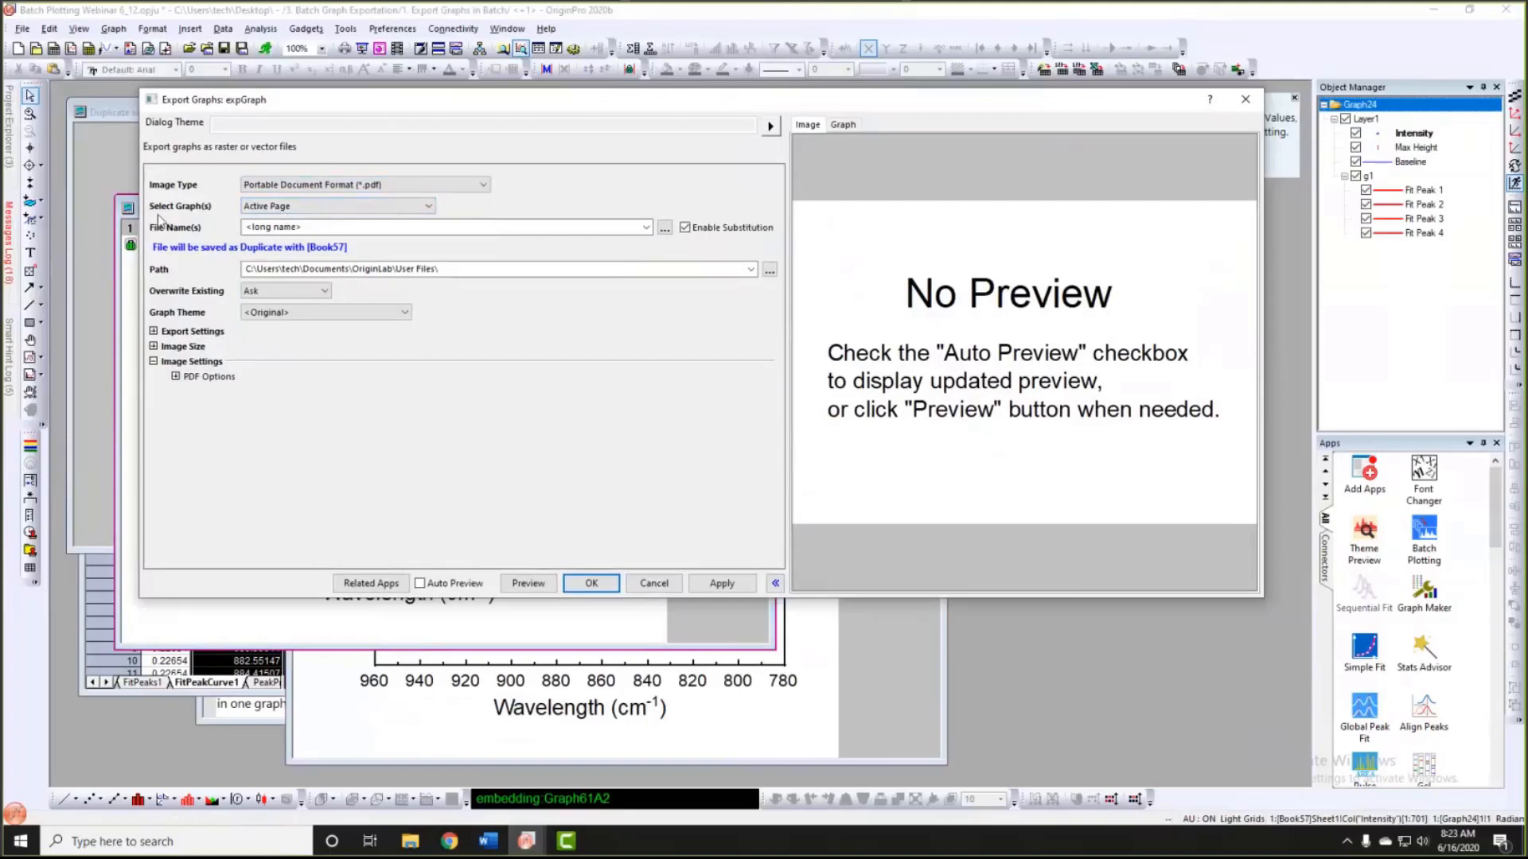
{"action": "left_click", "coordinate": [334, 206]}
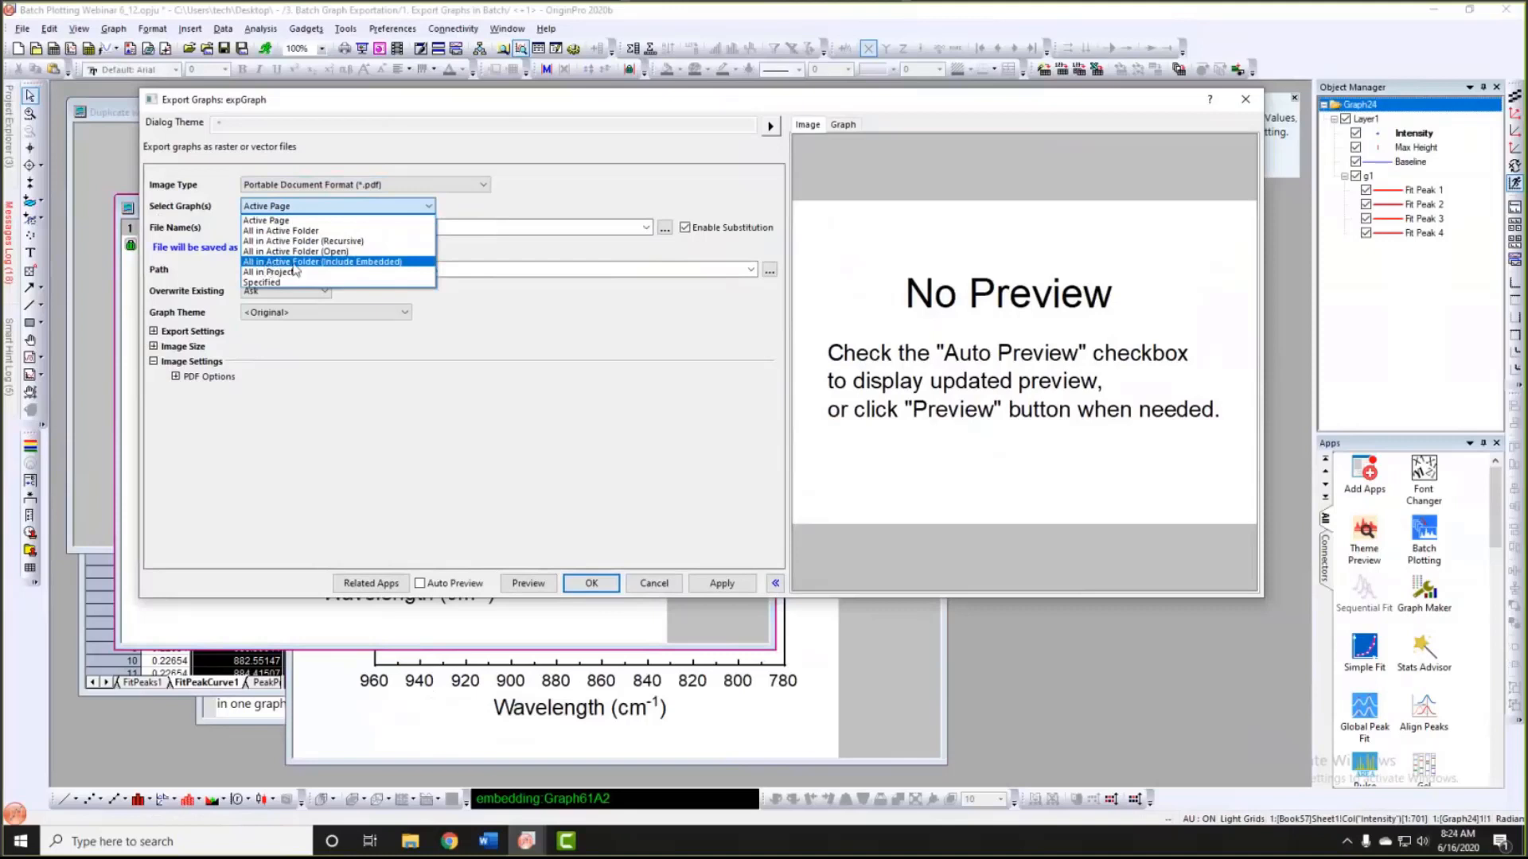
{"action": "left_click", "coordinate": [307, 230]}
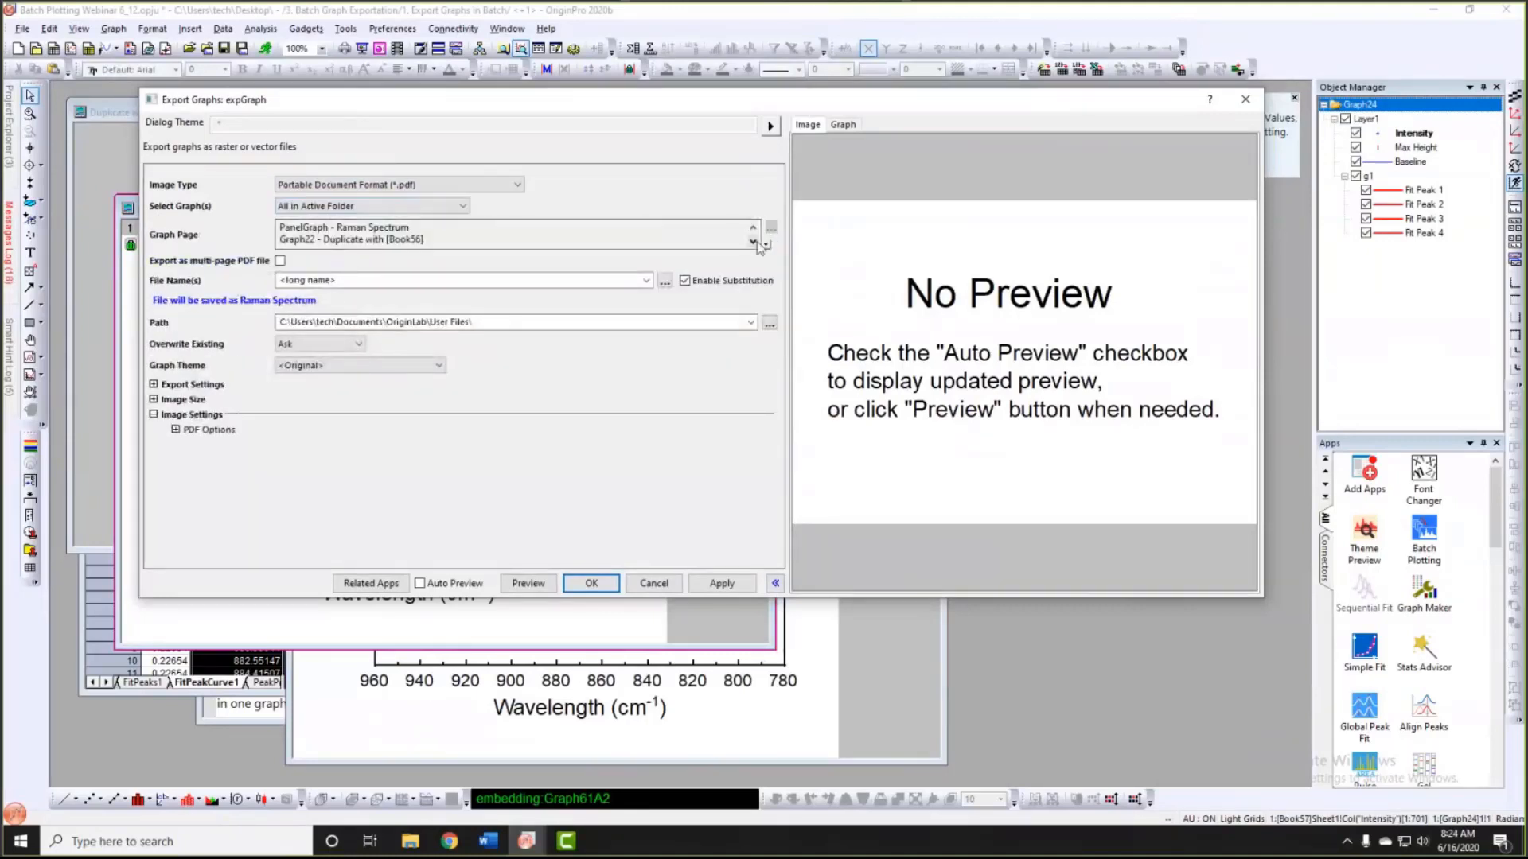
{"action": "left_click", "coordinate": [753, 242]}
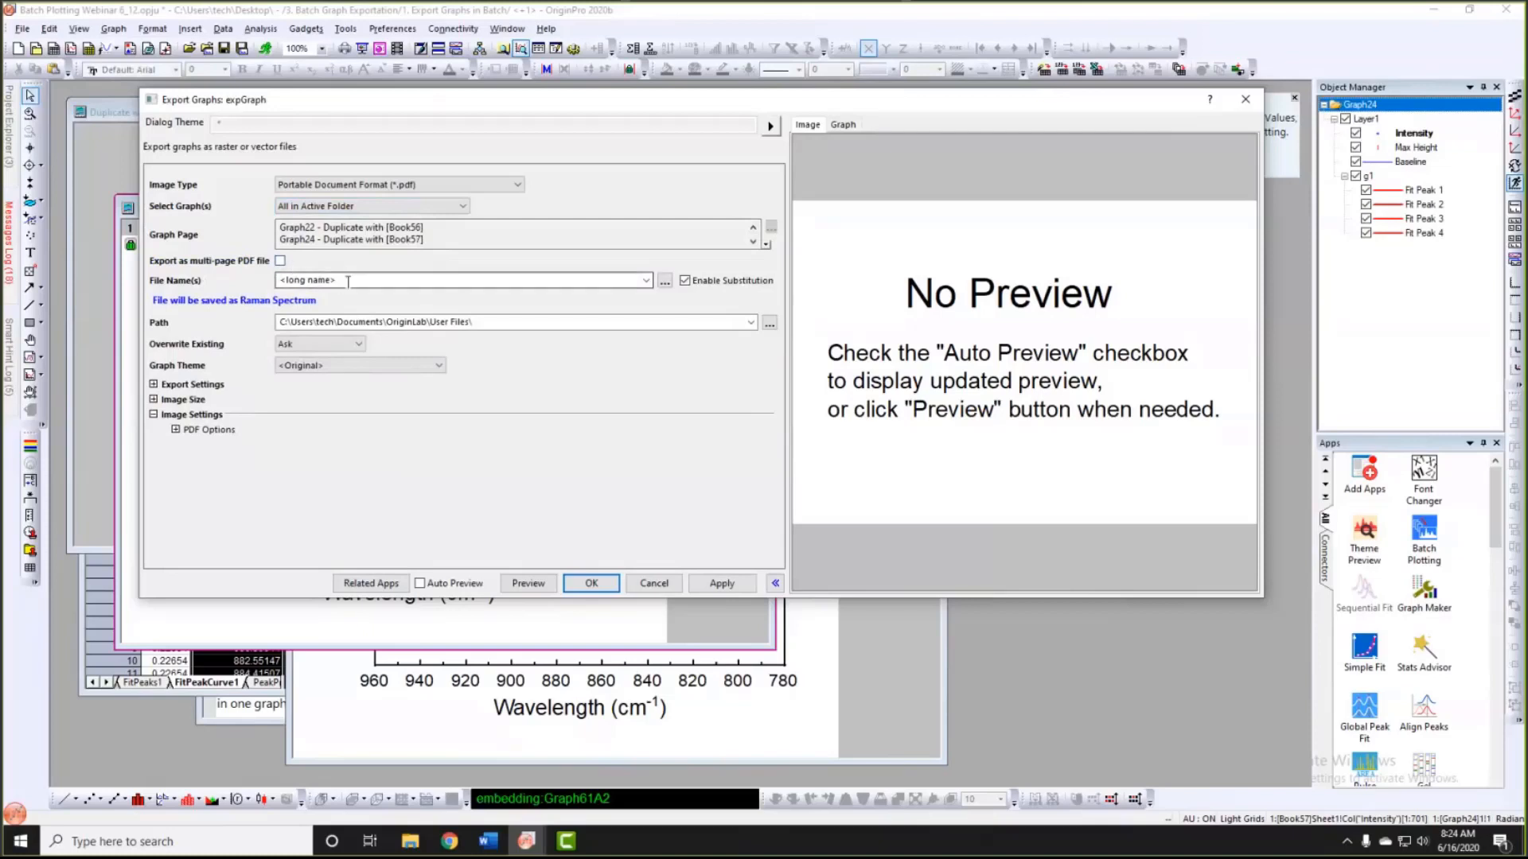
Step: Keep <long name> for the exported file names and set the export path to C:\Users\tech\Desktop
{"action": "left_click", "coordinate": [646, 280]}
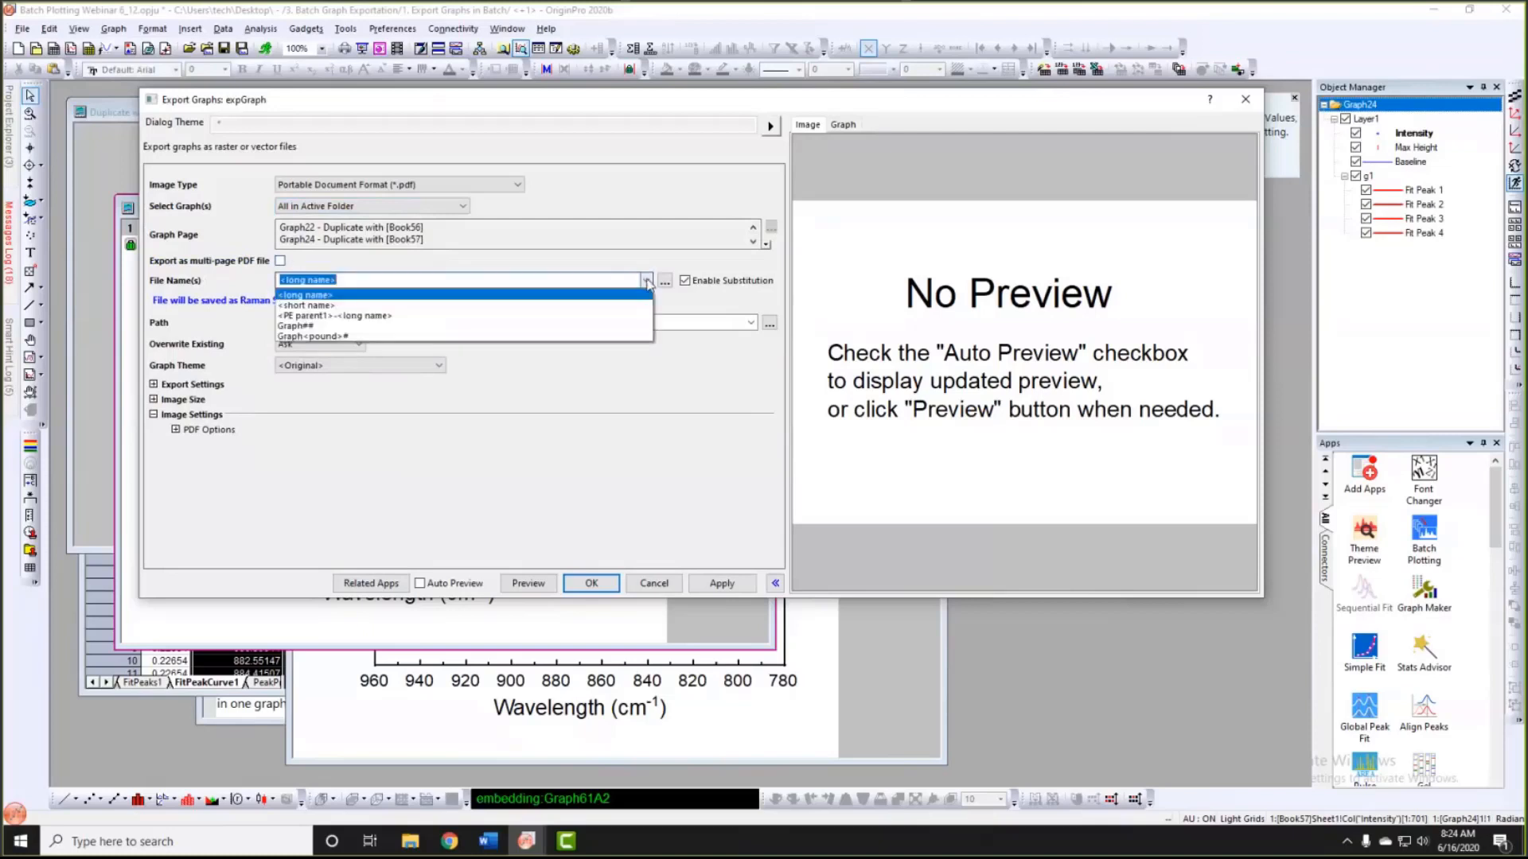
{"action": "left_click", "coordinate": [565, 257]}
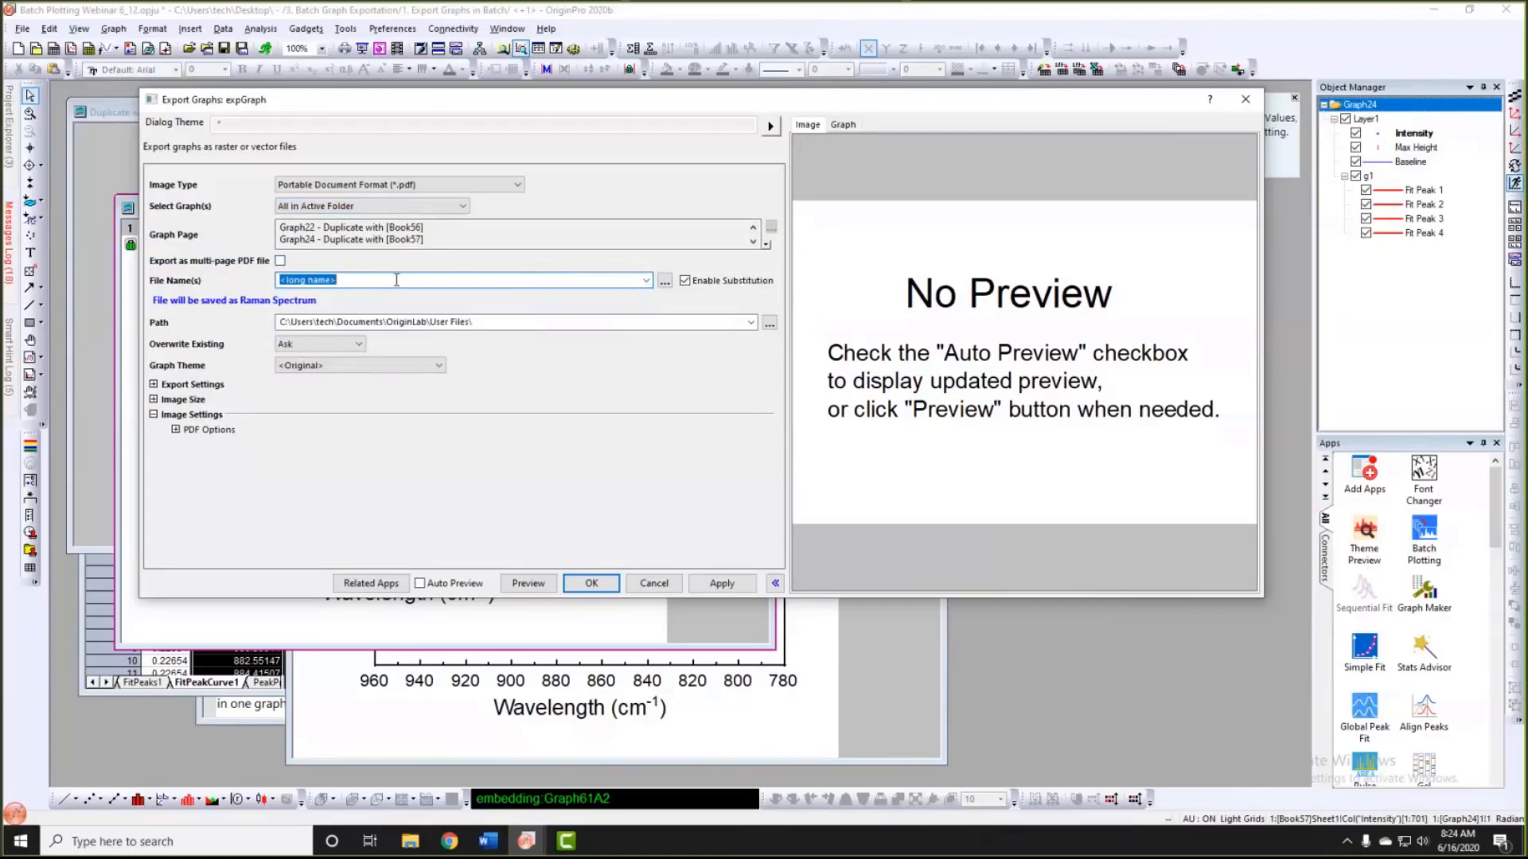
{"action": "left_click", "coordinate": [526, 346]}
{"action": "left_click", "coordinate": [751, 322]}
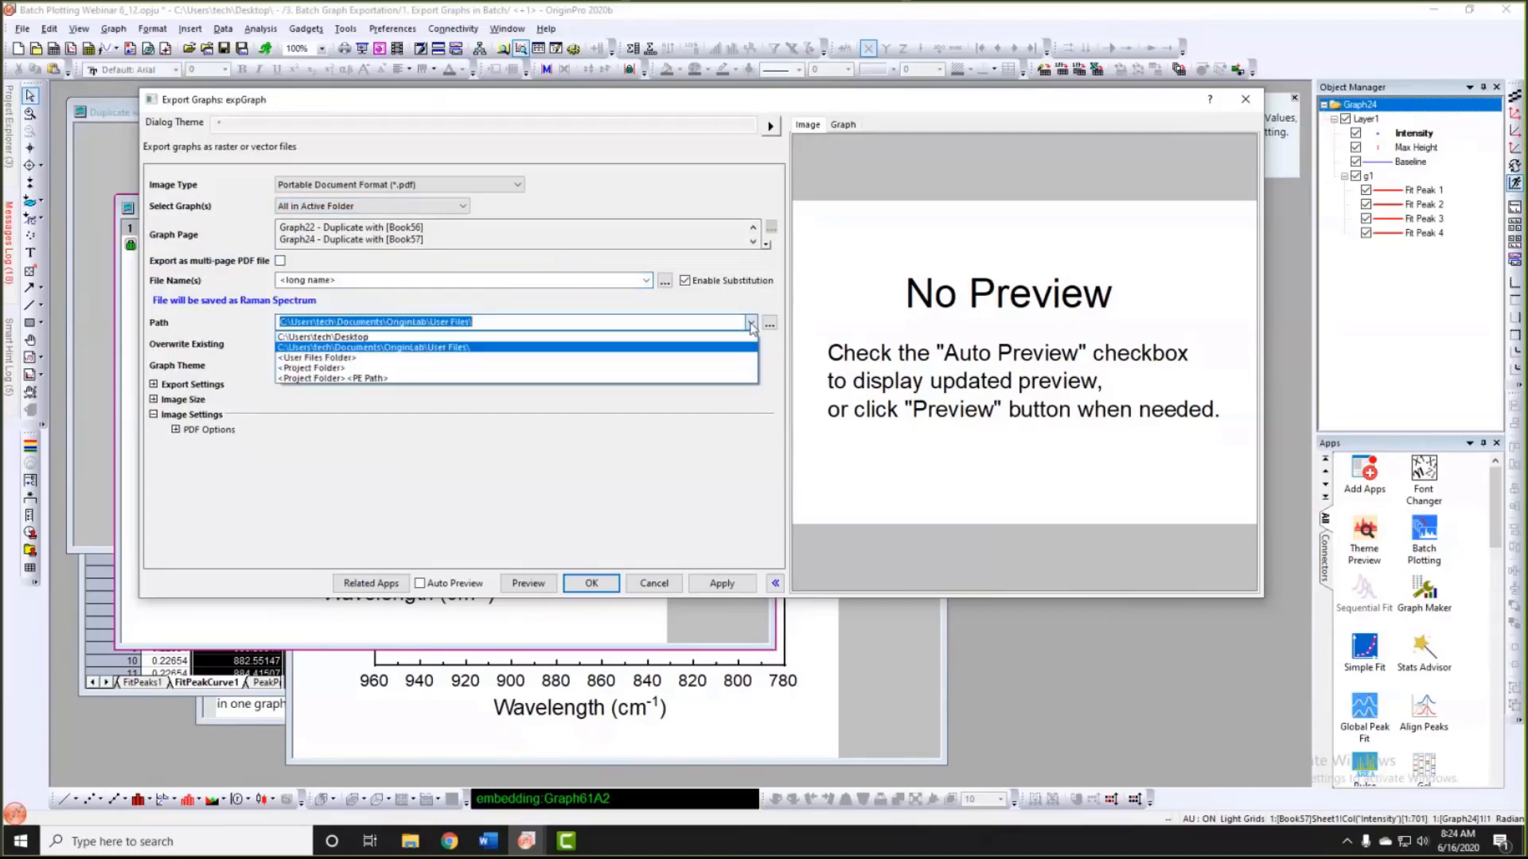
{"action": "left_click", "coordinate": [348, 339]}
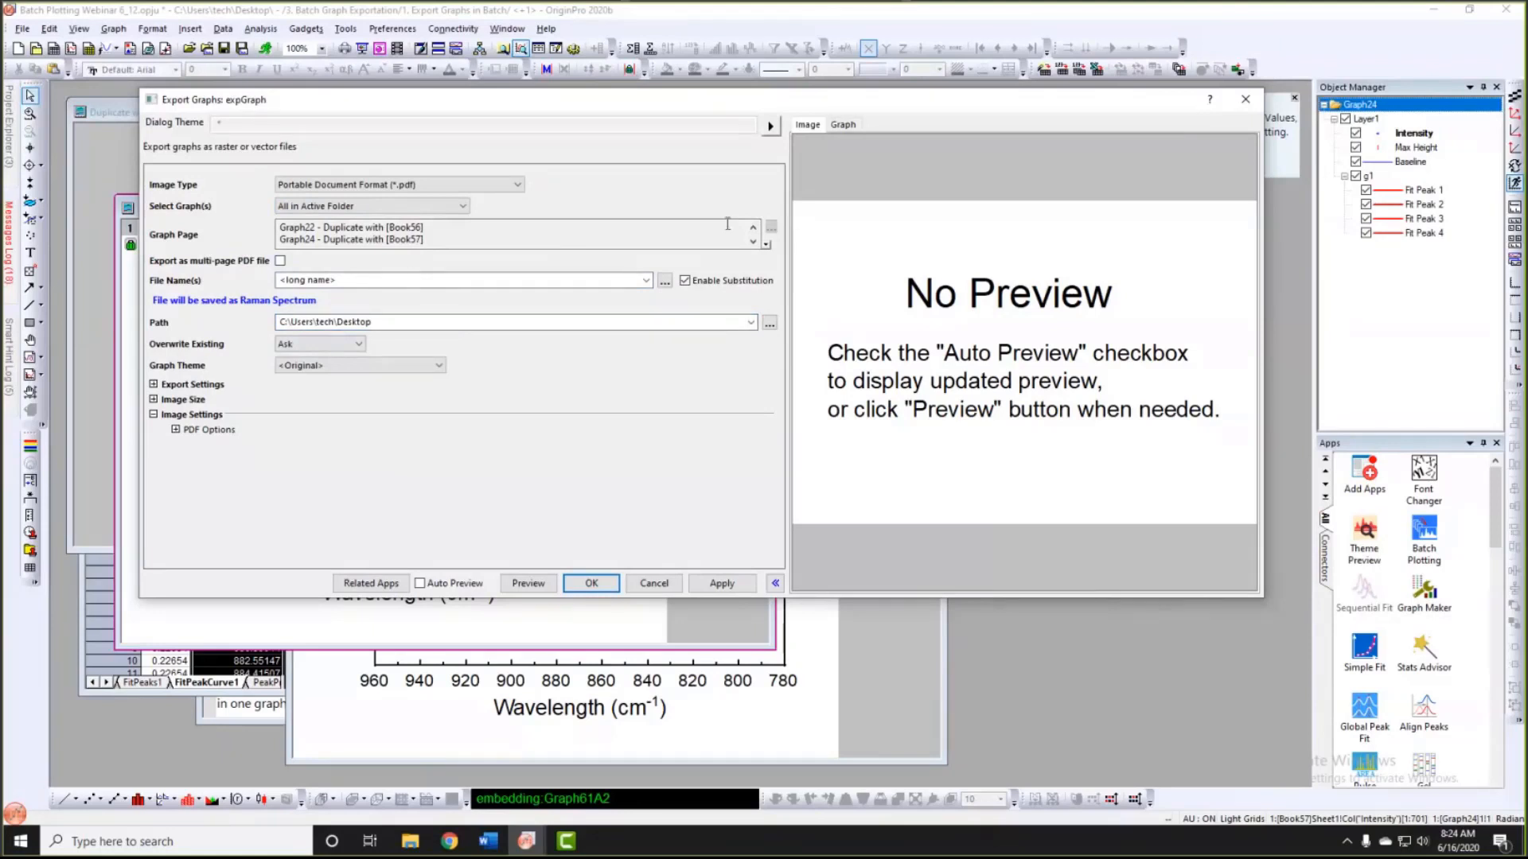
Step: Change the graph selection for the export to Specified and open the graph browser for choosing the graph pages
{"action": "left_click", "coordinate": [460, 206]}
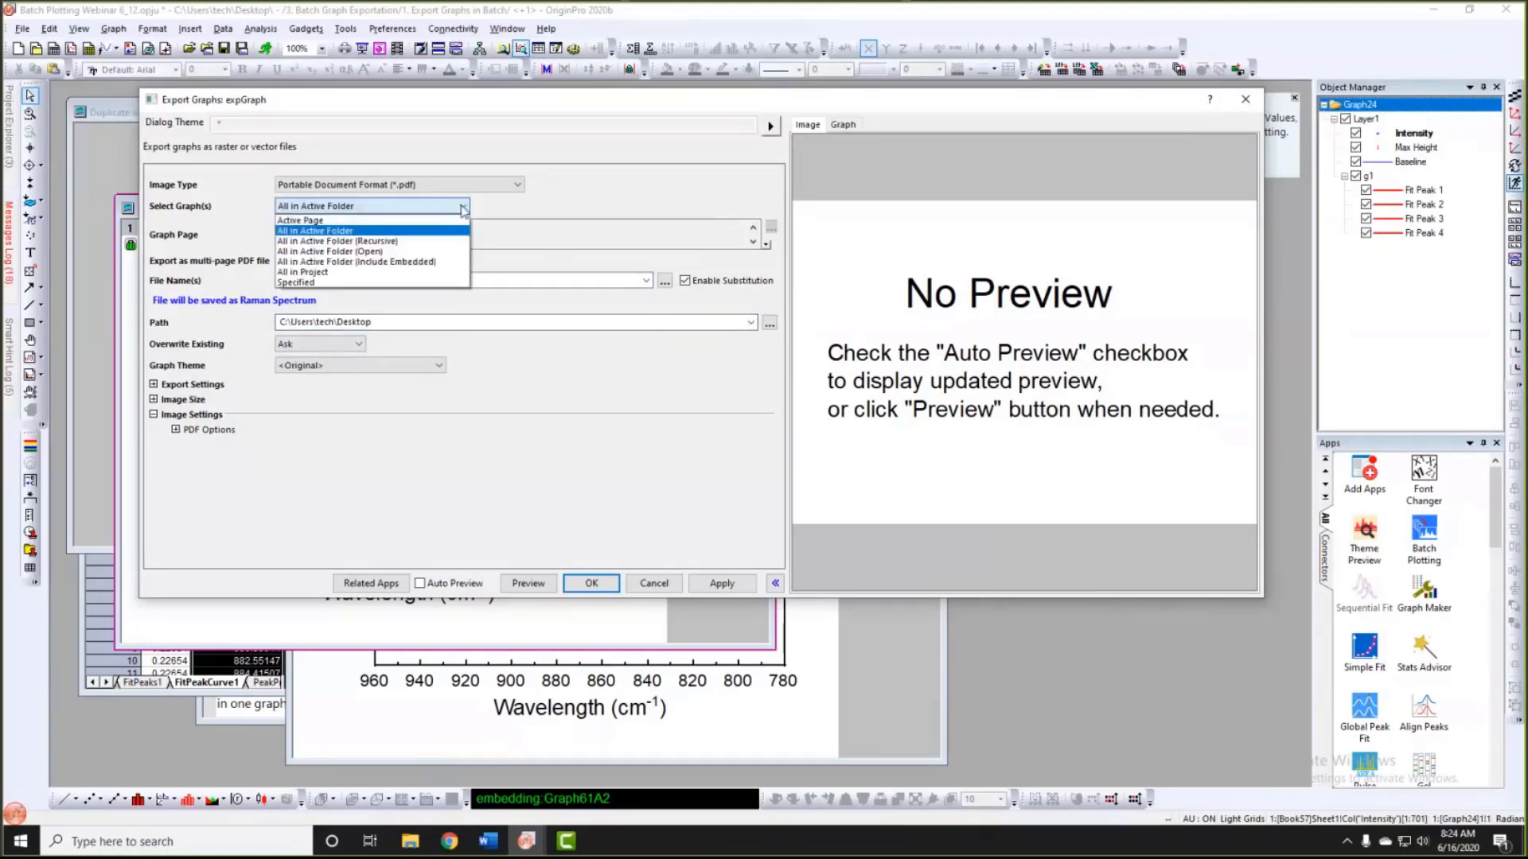
{"action": "left_click", "coordinate": [306, 284]}
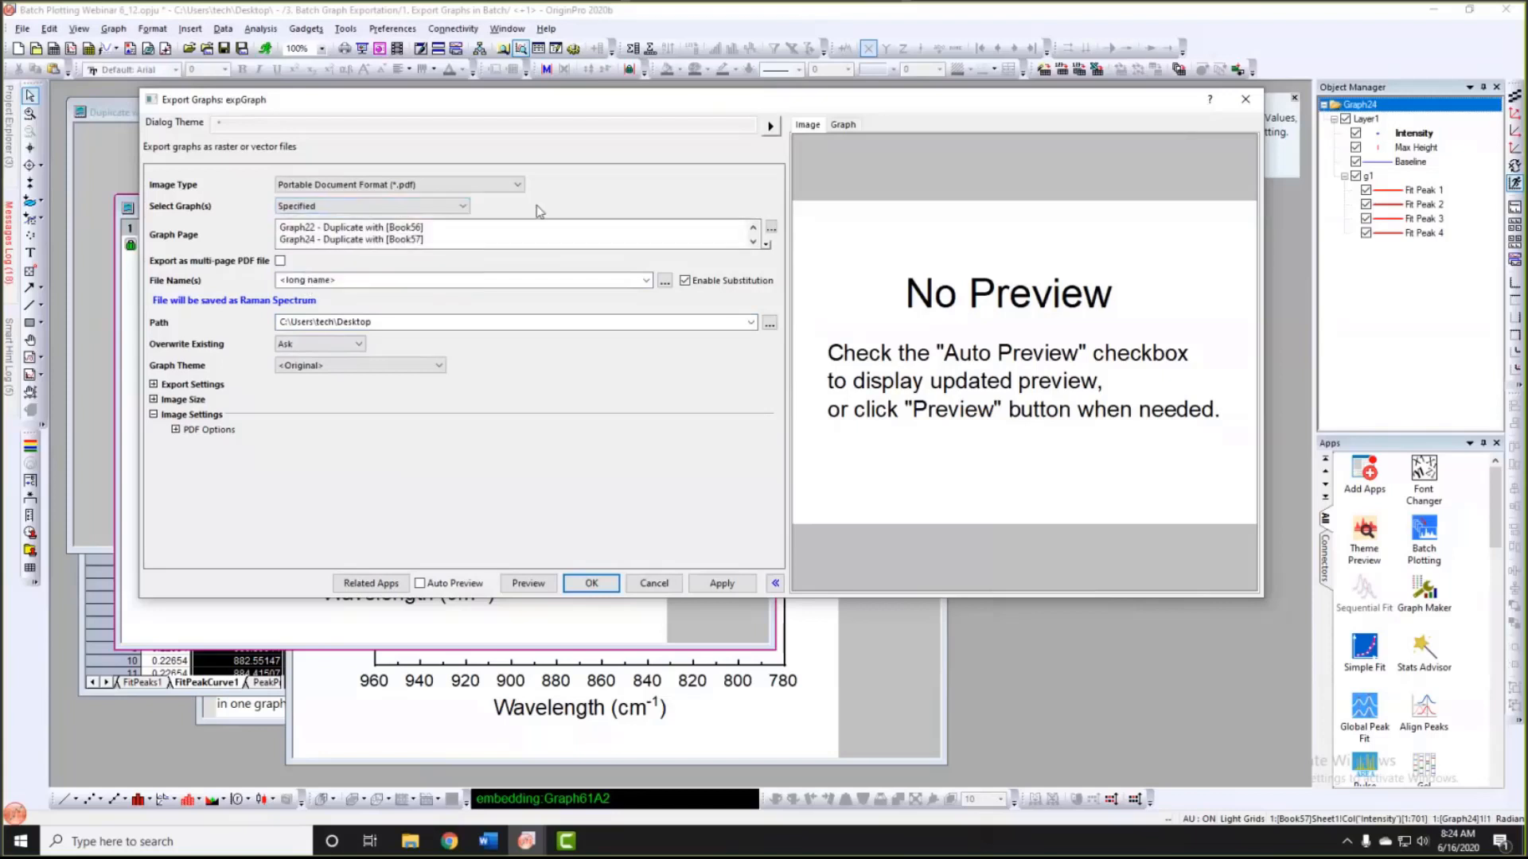
{"action": "left_click", "coordinate": [771, 229]}
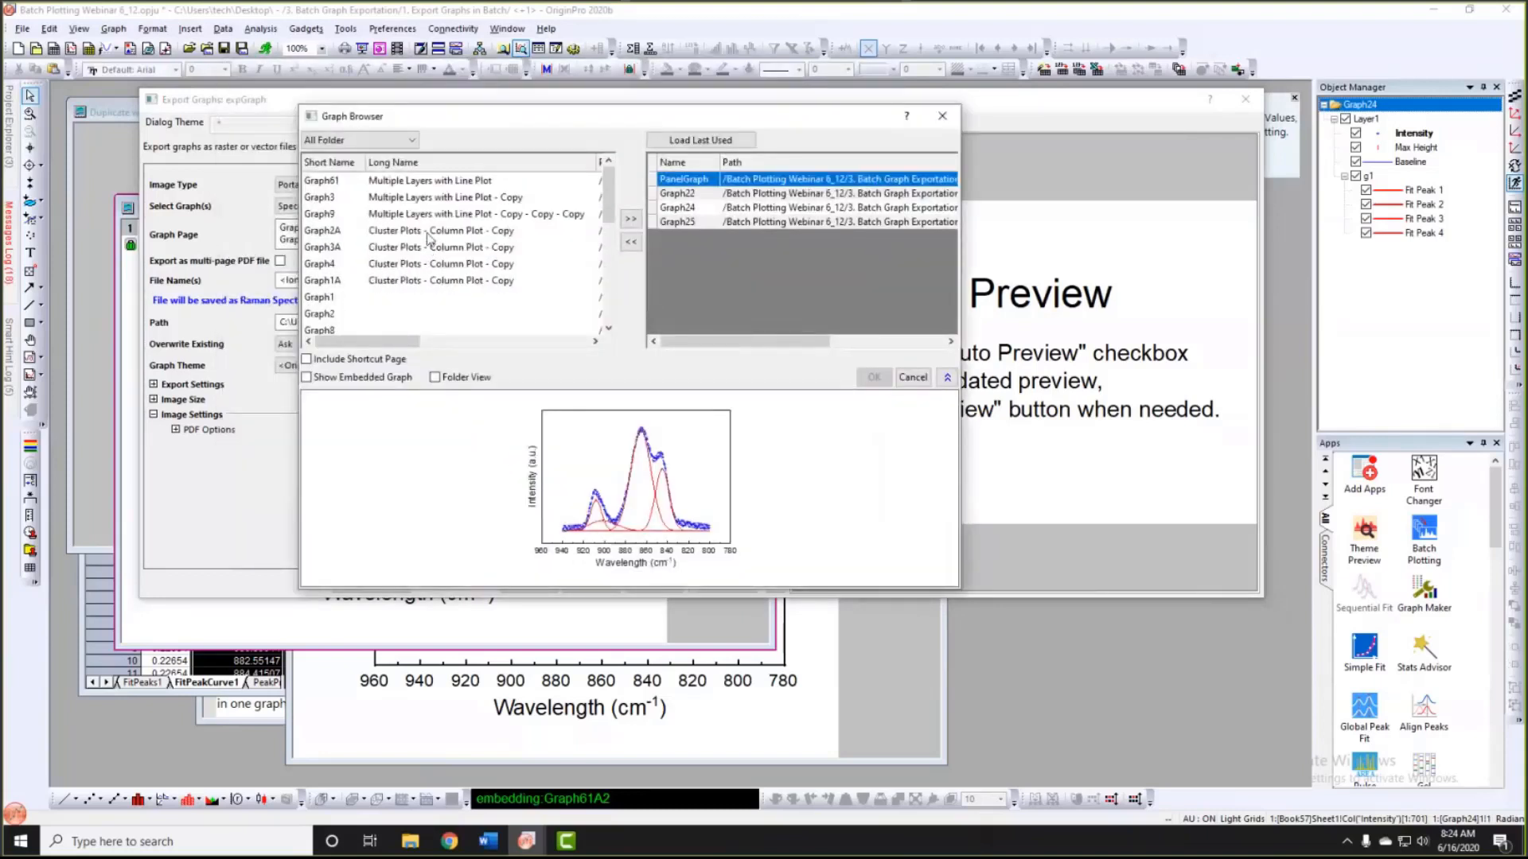
Step: Add Graph2 and Graph11 to the list of graph pages for the export
{"action": "left_click", "coordinate": [343, 312]}
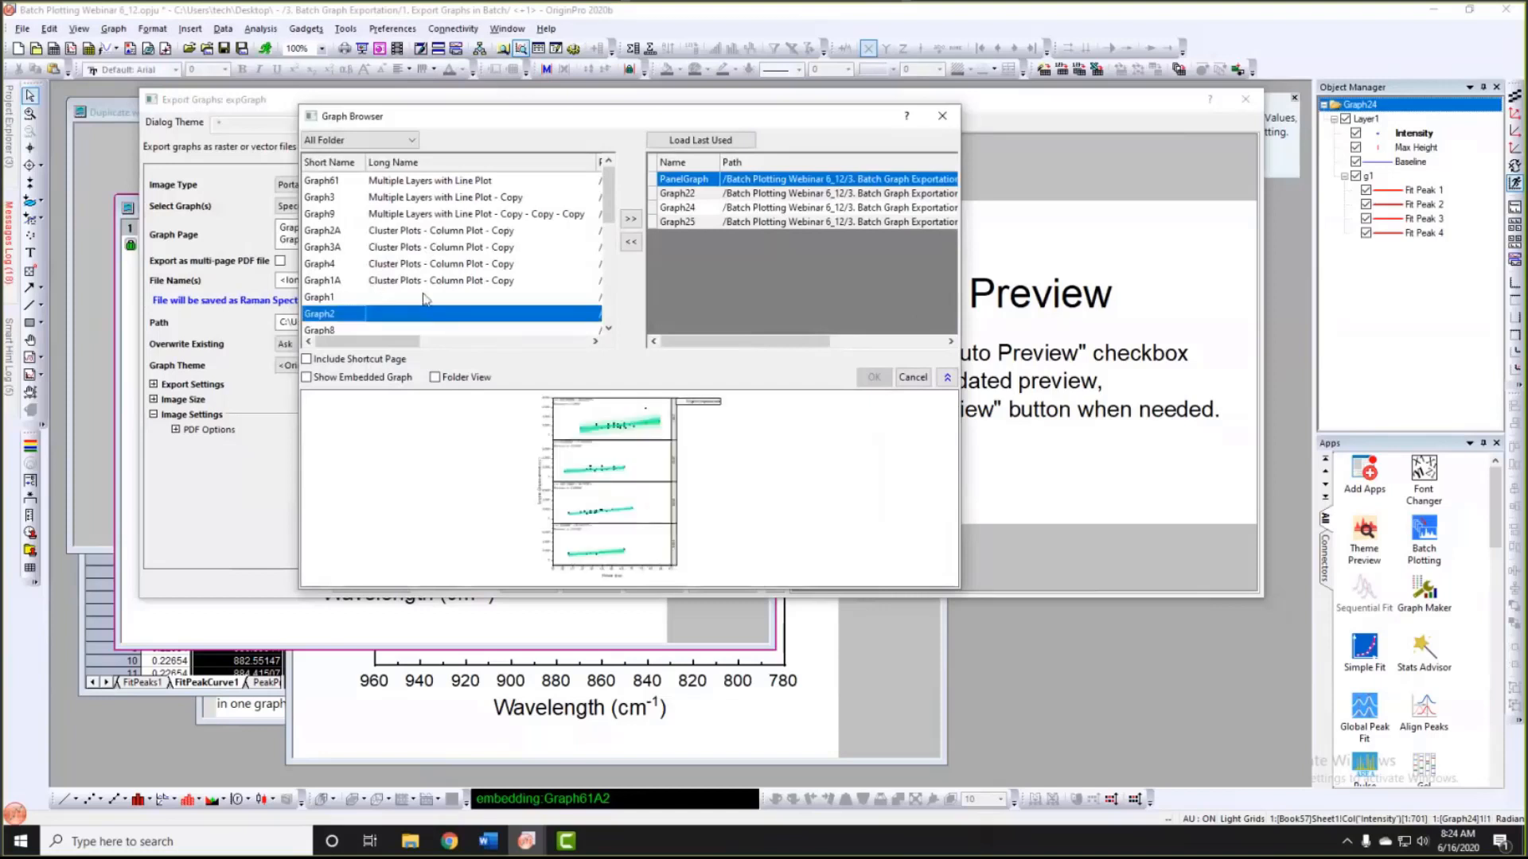
{"action": "scroll", "coordinate": [343, 310], "scroll_direction": "down", "scroll_amount": 1}
{"action": "left_click", "coordinate": [630, 219]}
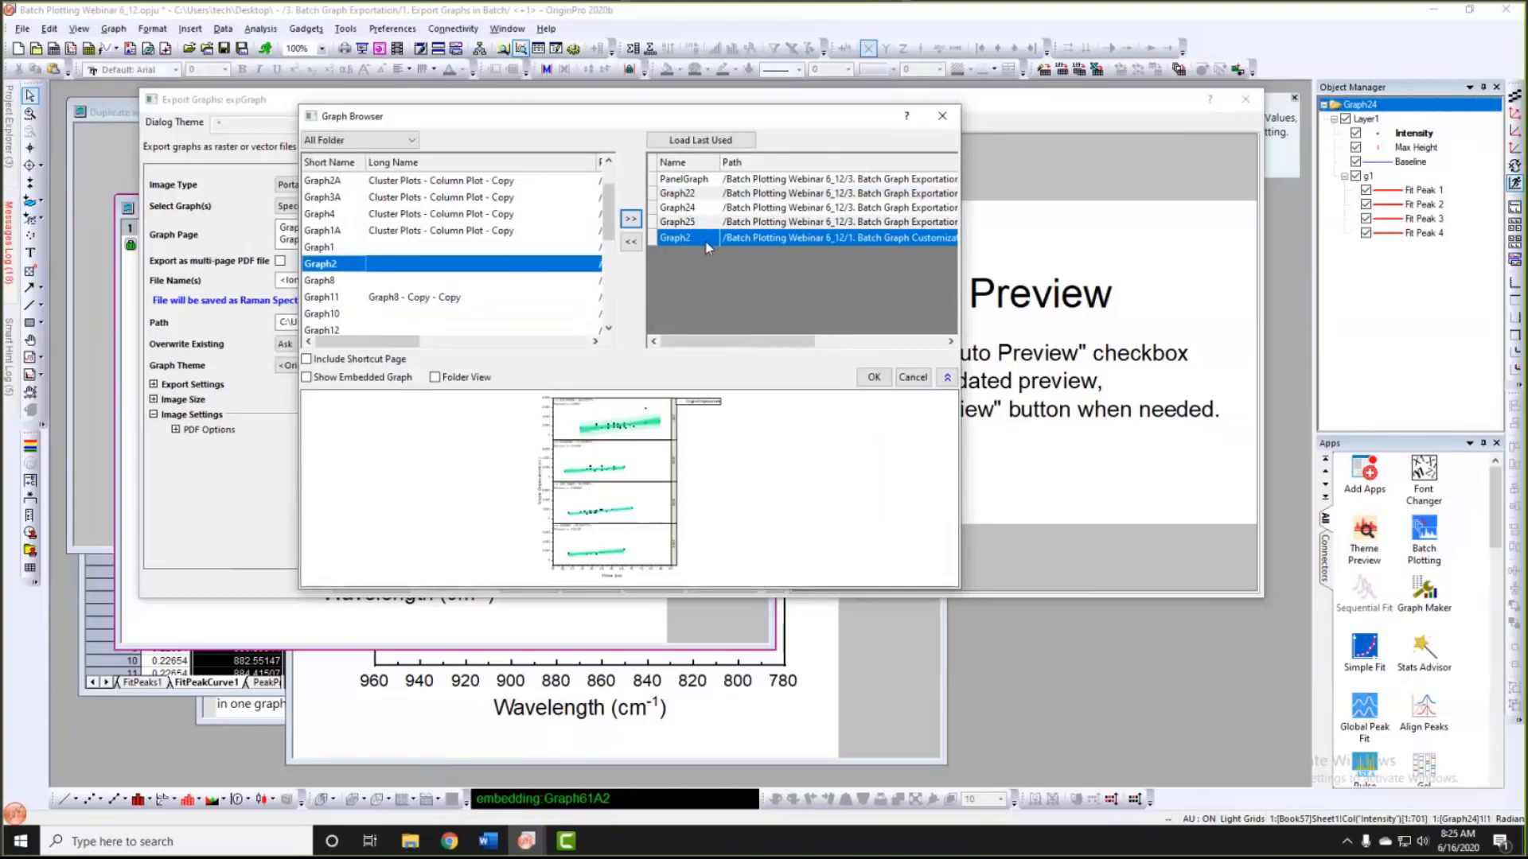
{"action": "left_click", "coordinate": [429, 297]}
{"action": "left_click", "coordinate": [630, 219]}
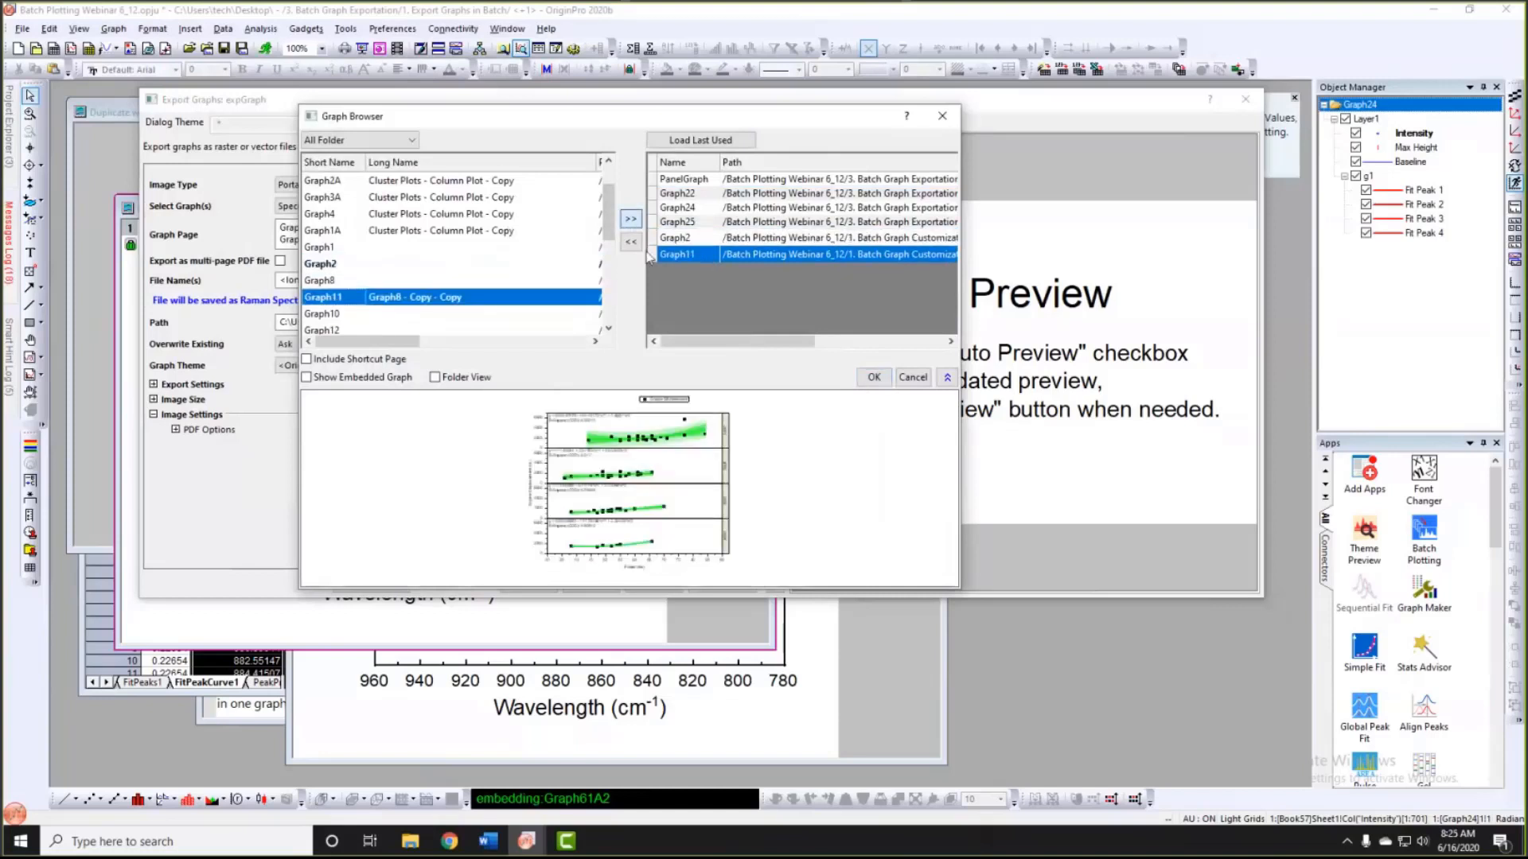
Step: Remove Graph11 and Graph2 from the list of graph pages for the export
{"action": "left_click", "coordinate": [686, 238]}
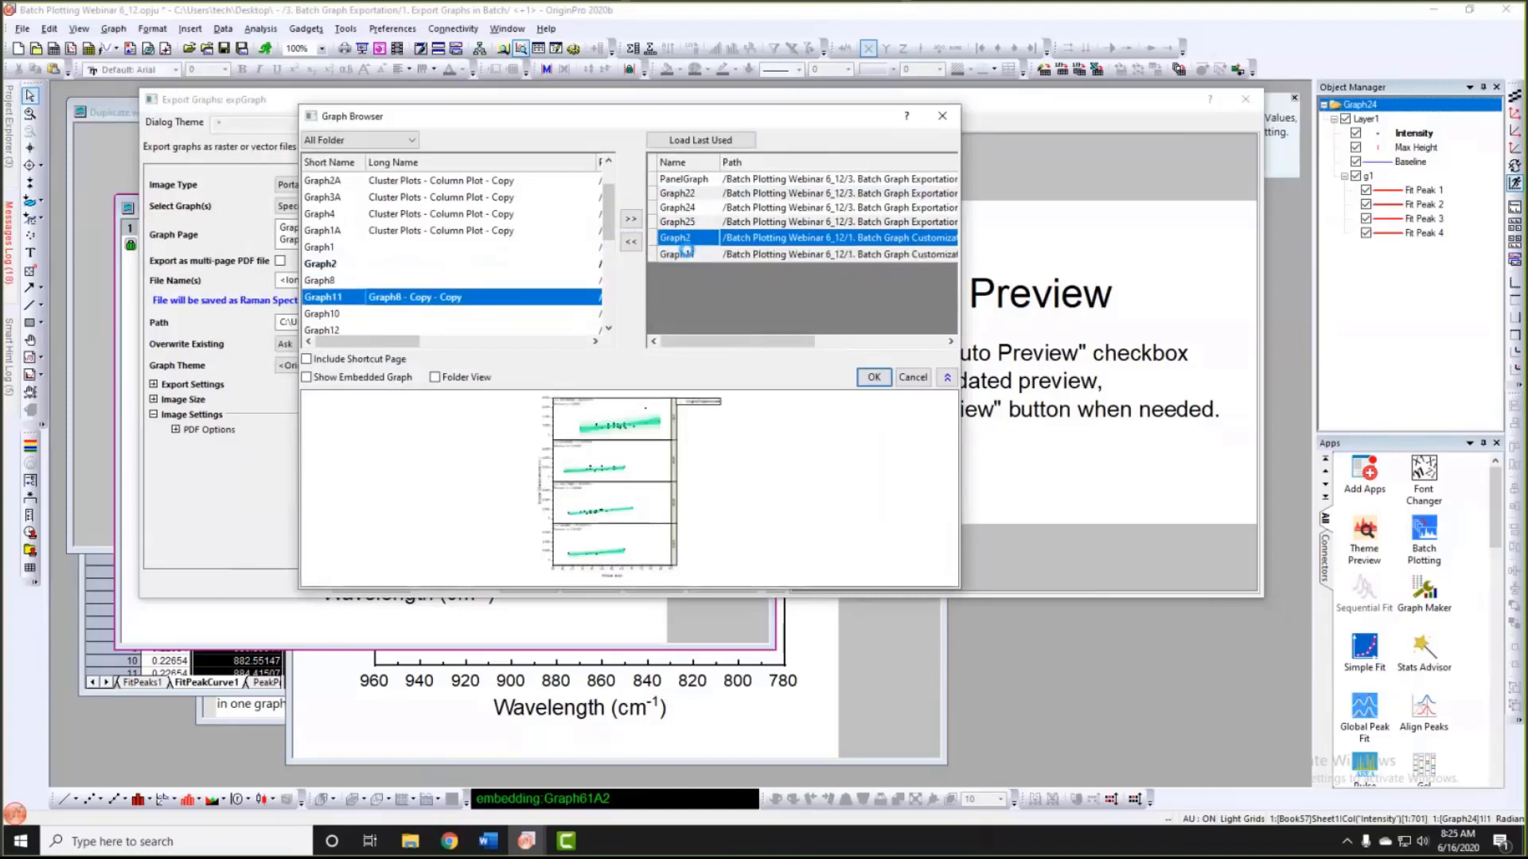
{"action": "left_click", "coordinate": [630, 241]}
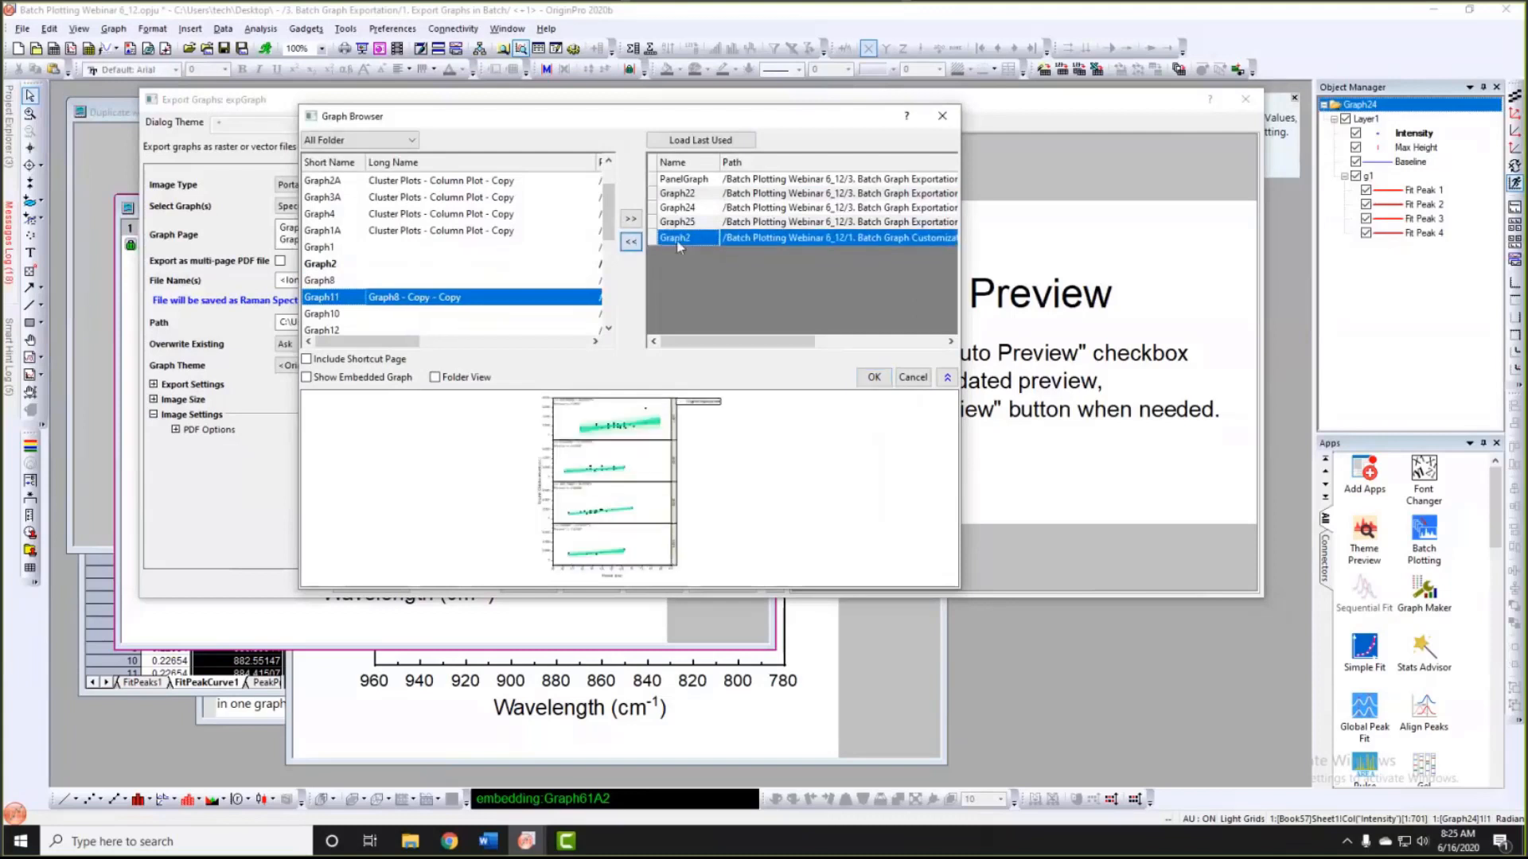
{"action": "left_click", "coordinate": [631, 241]}
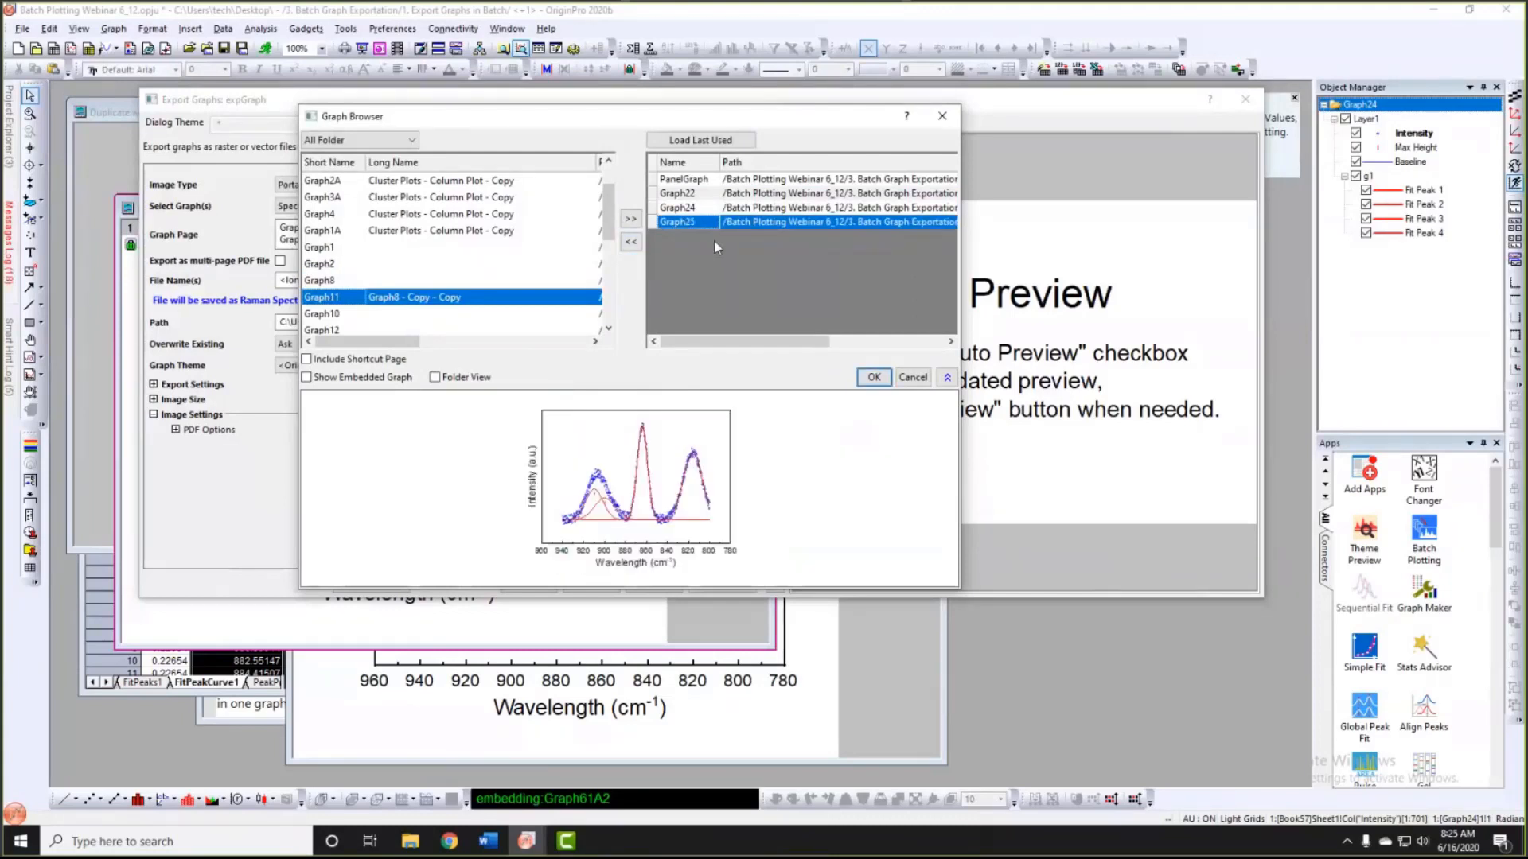
Step: Confirm the specified graph pages and export them as PDF files
{"action": "left_click", "coordinate": [874, 377]}
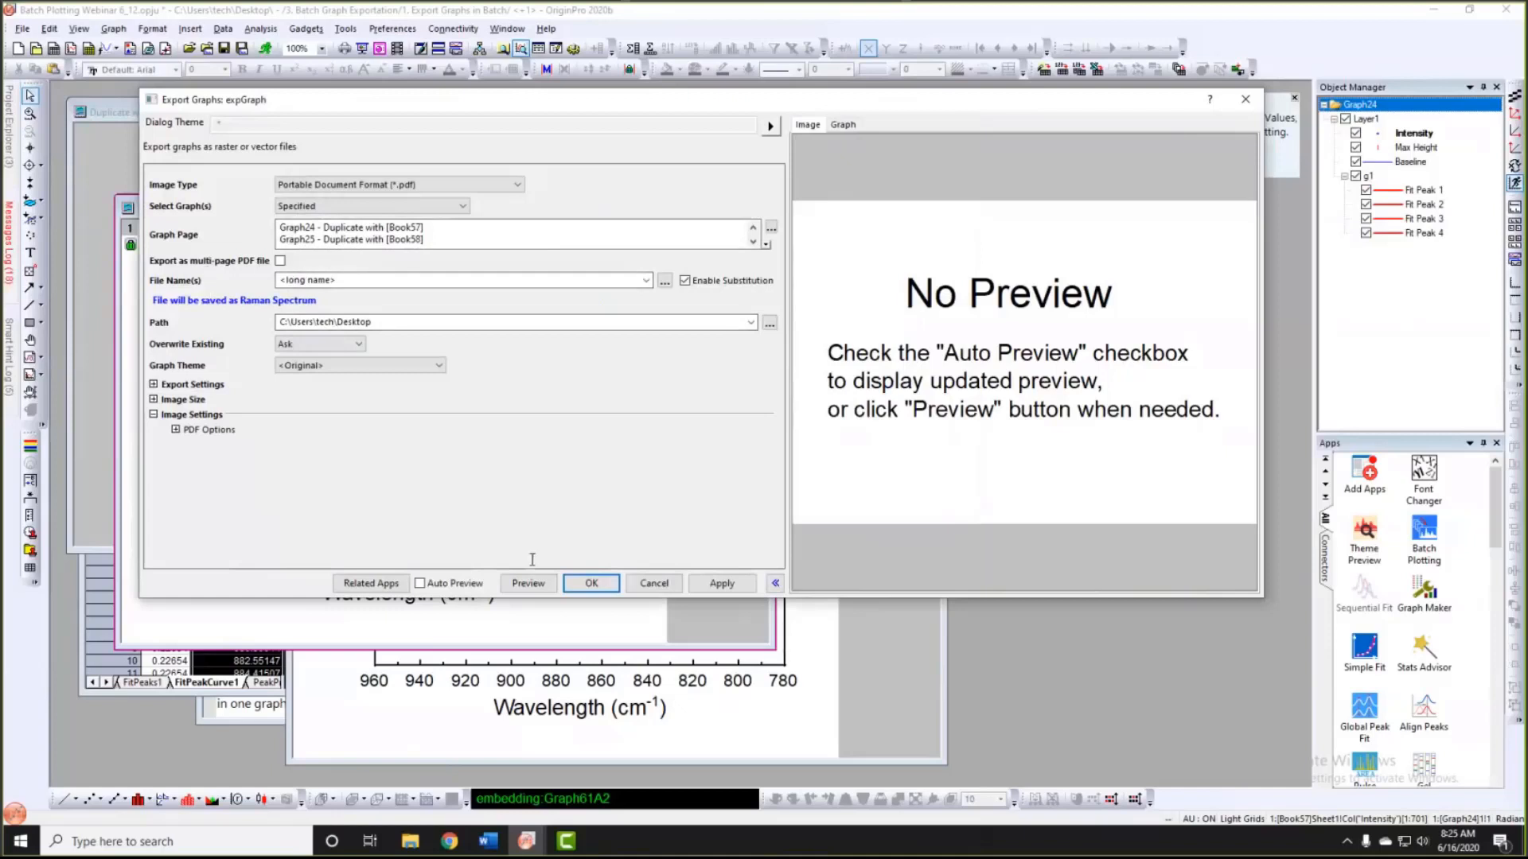
{"action": "left_click", "coordinate": [591, 584]}
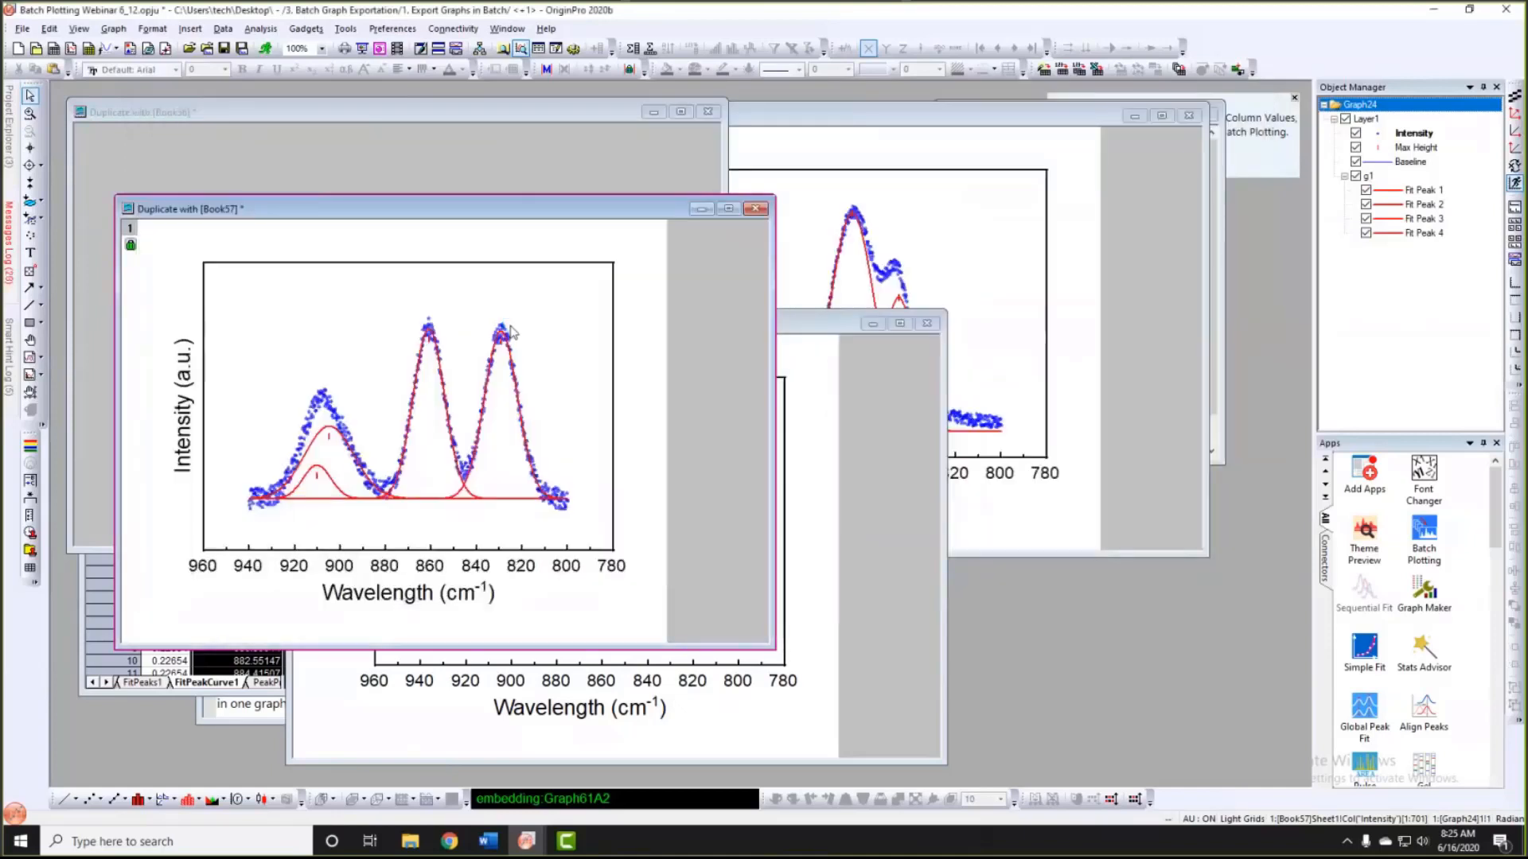
Step: Look at the exported Raman Spectrum and Duplicate PDF files on the desktop, and return to the Batch Plotting Webinar project in Origin
{"action": "left_click", "coordinate": [1437, 11]}
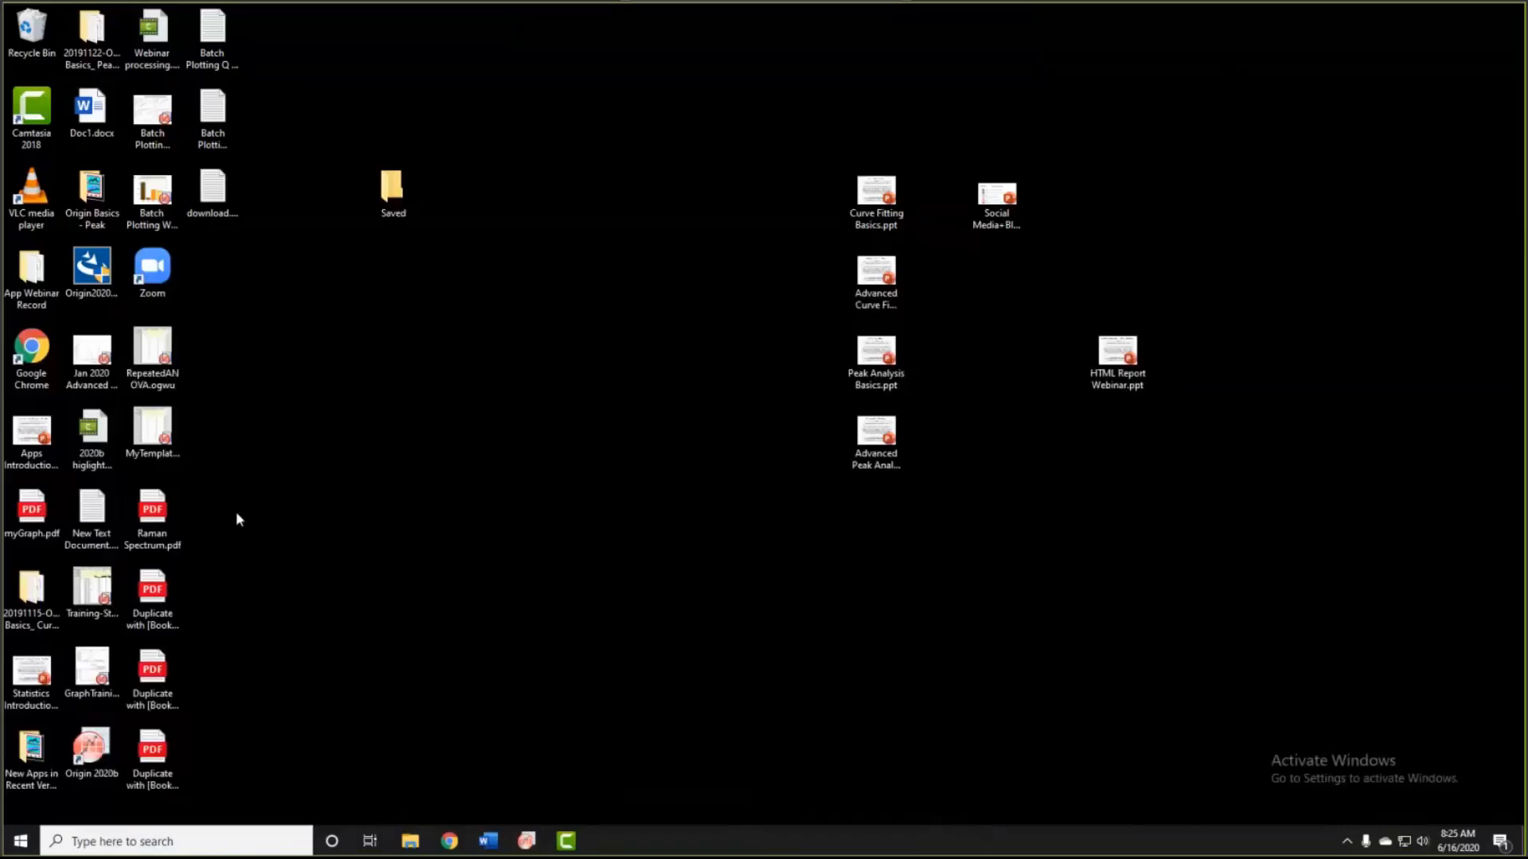
{"action": "left_click_drag", "start_coordinate": [240, 489], "coordinate": [127, 732]}
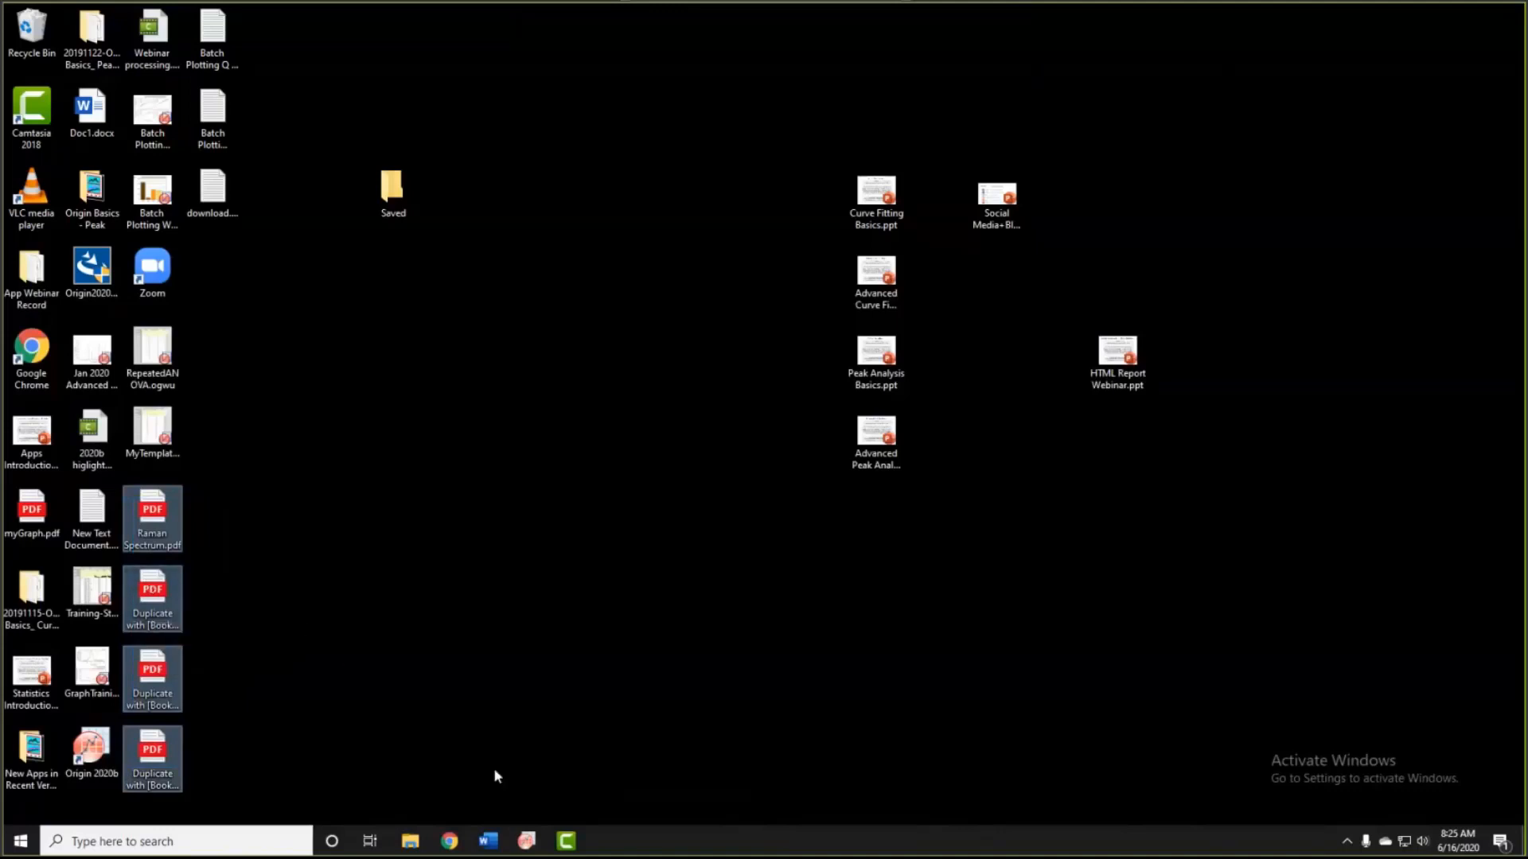
{"action": "left_click", "coordinate": [526, 841]}
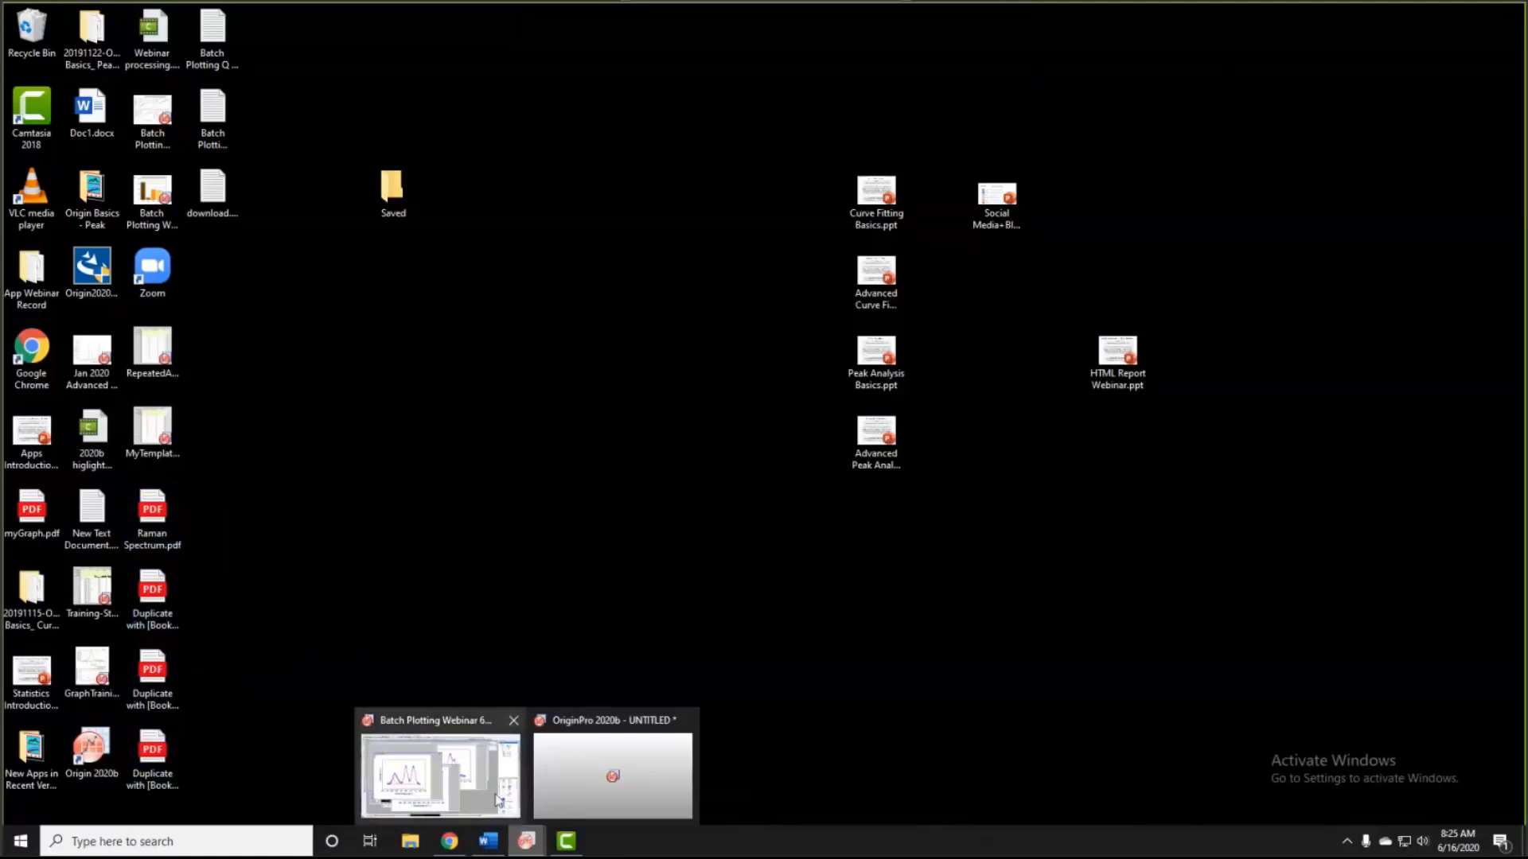
{"action": "left_click", "coordinate": [499, 800]}
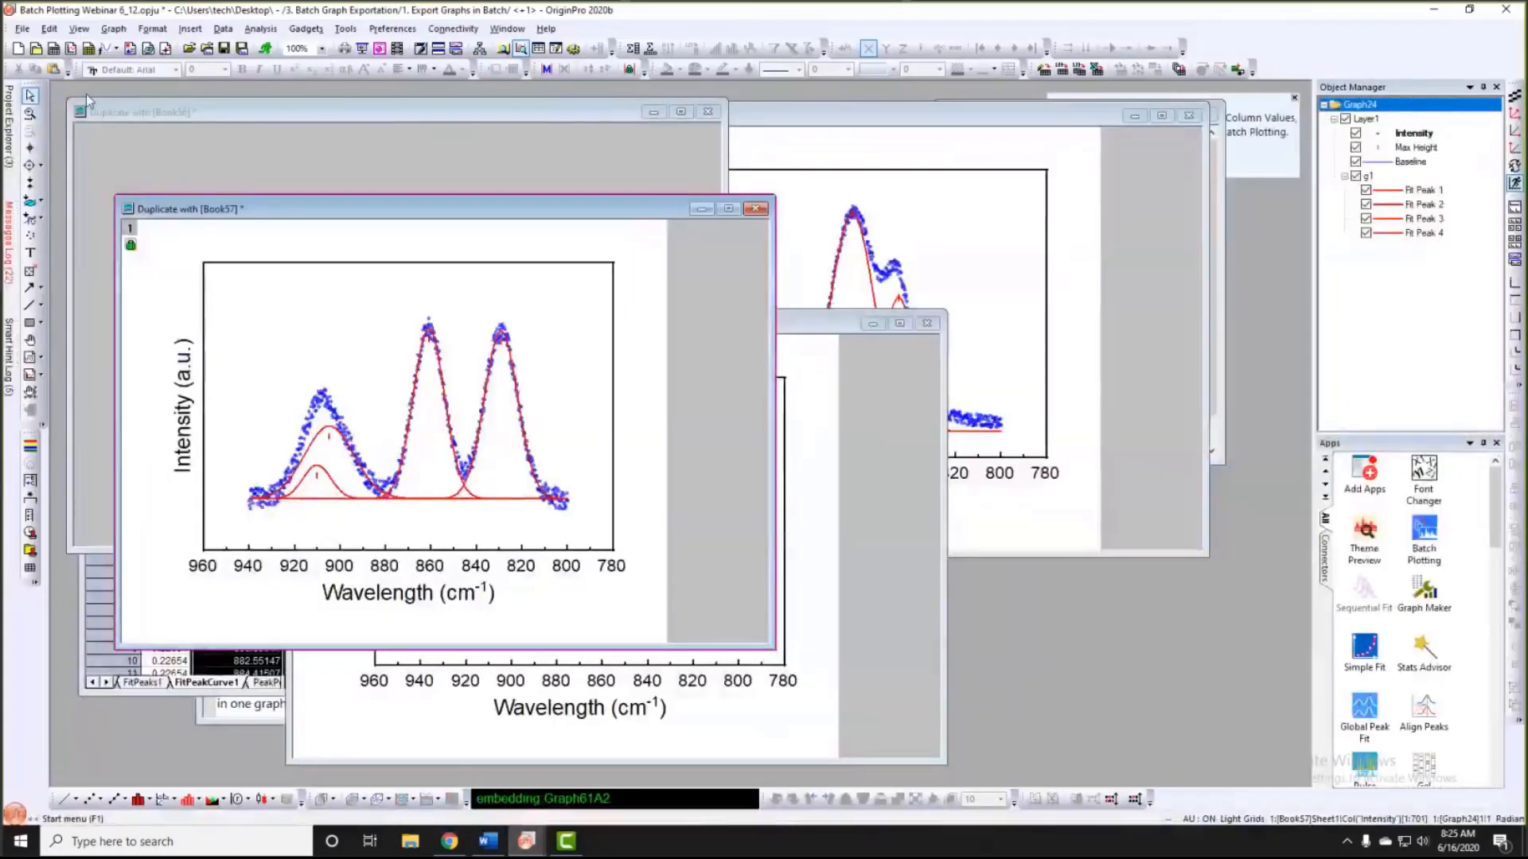
Step: Open the project folder "2. Export Graph in batch analysis" and move the Book5 workbook clear of the LinearFit workbook
{"action": "left_click", "coordinate": [9, 128]}
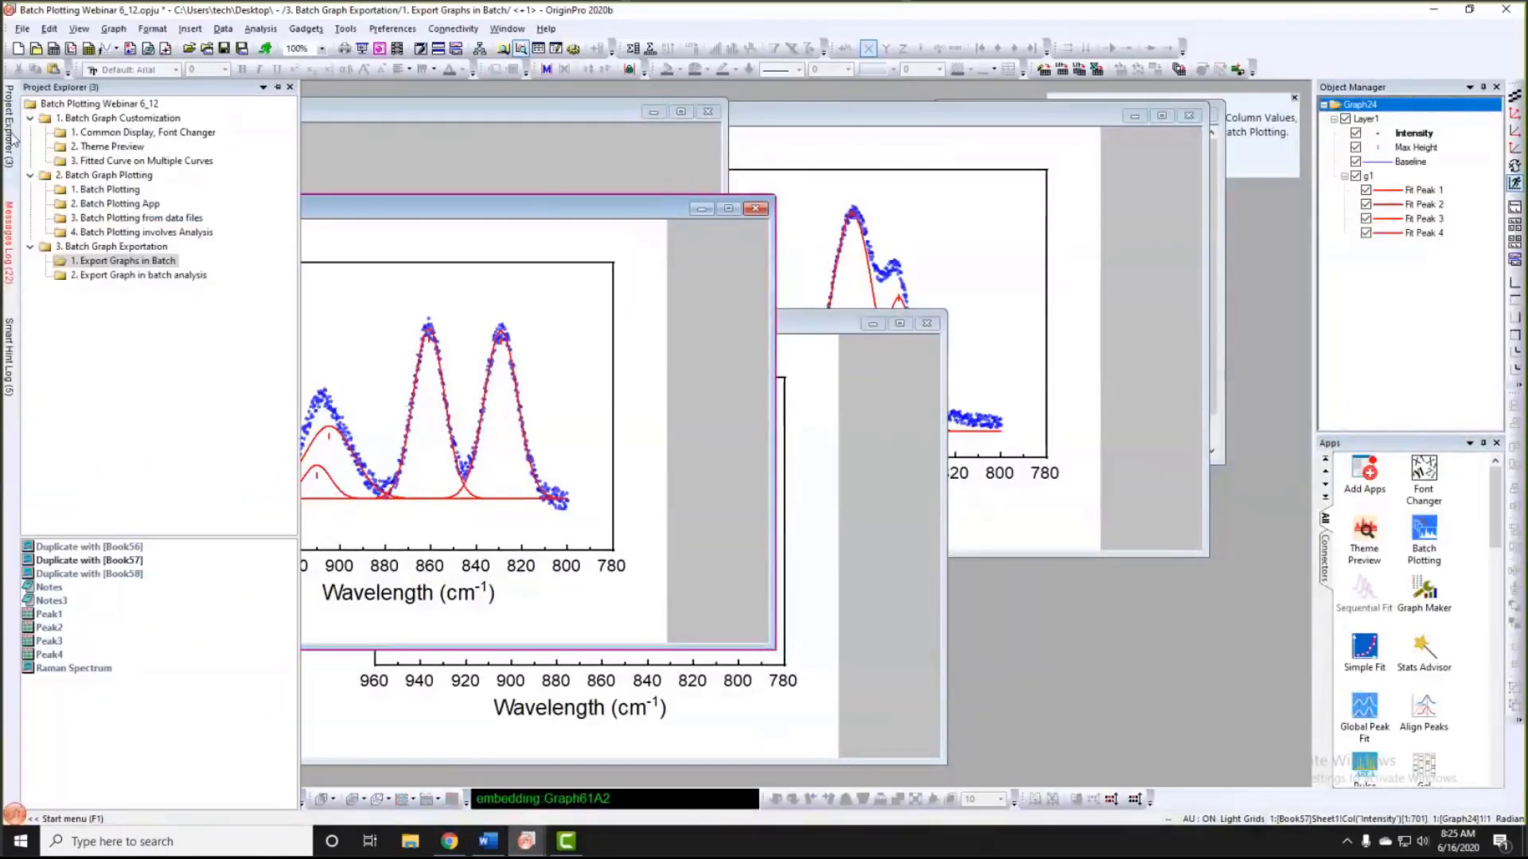
{"action": "left_click", "coordinate": [97, 278]}
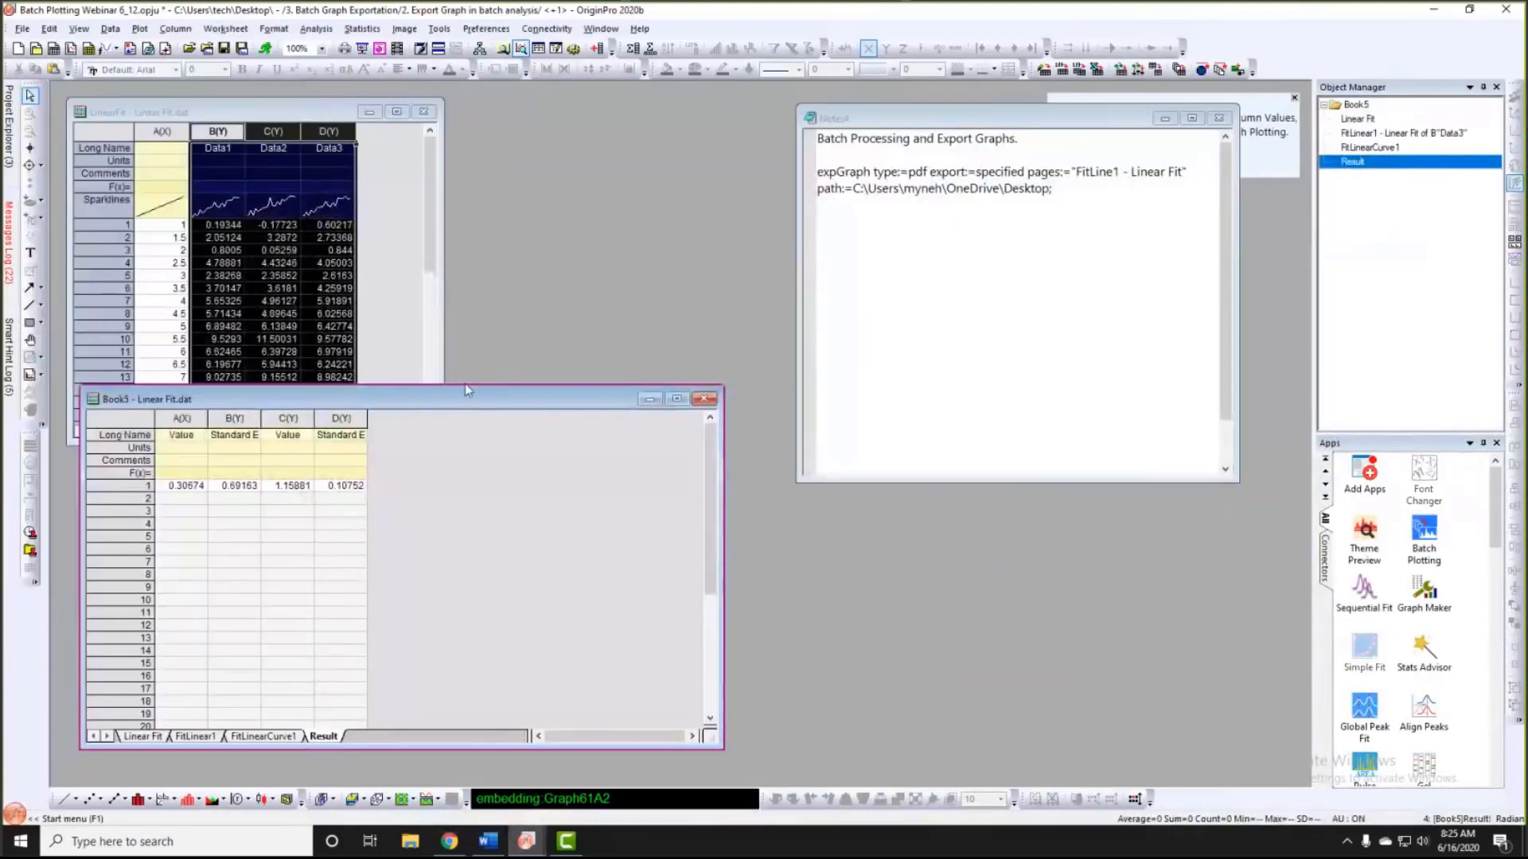
{"action": "left_click_drag", "start_coordinate": [468, 401], "coordinate": [900, 399]}
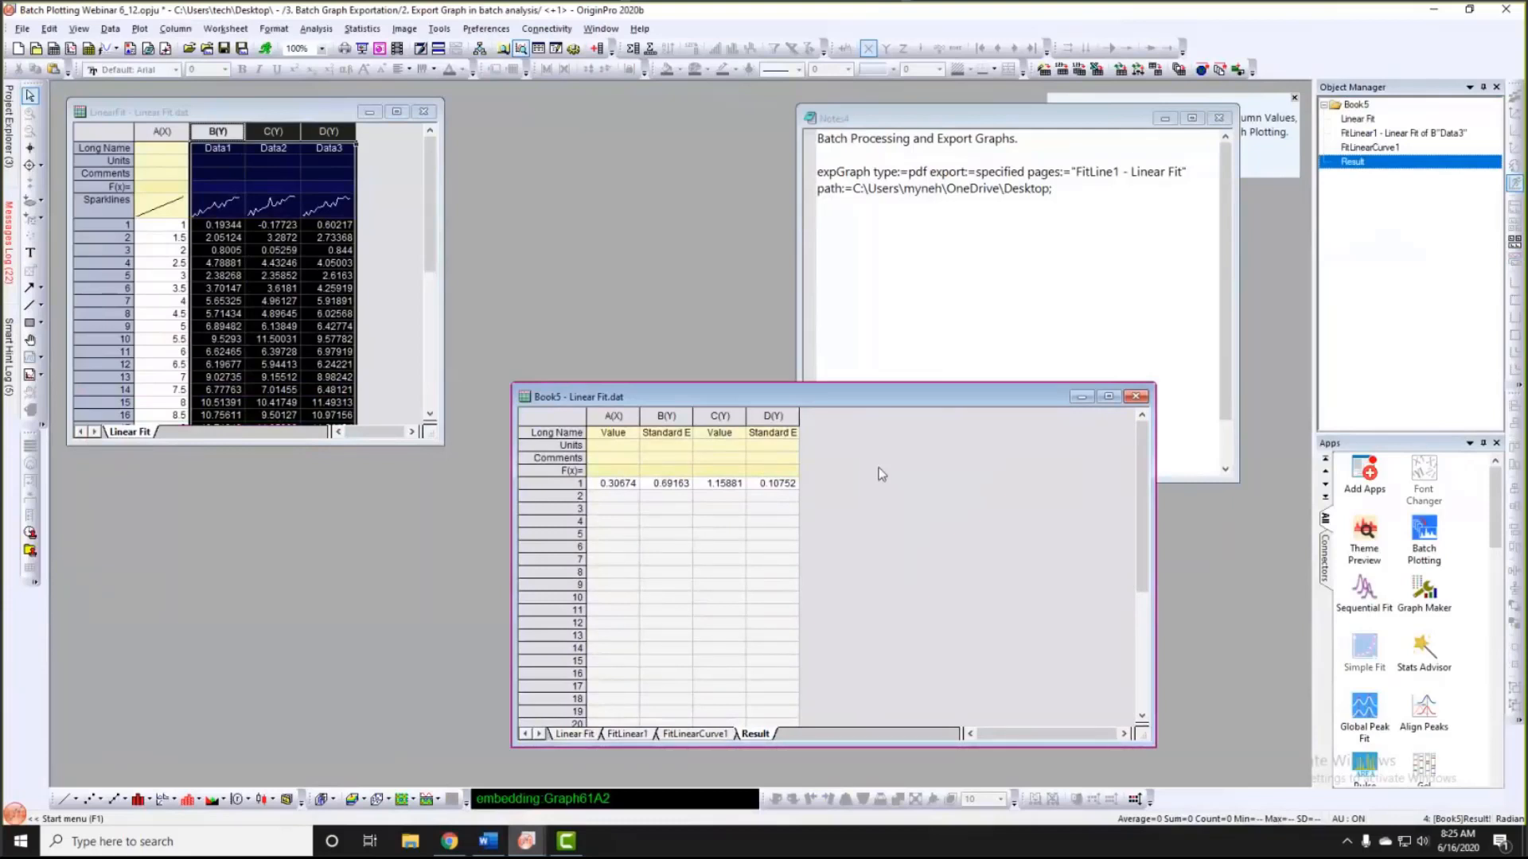
Step: Lengthen the LinearFit workbook window and examine its Data1, Data2 and Data3 columns
{"action": "left_click", "coordinate": [385, 375]}
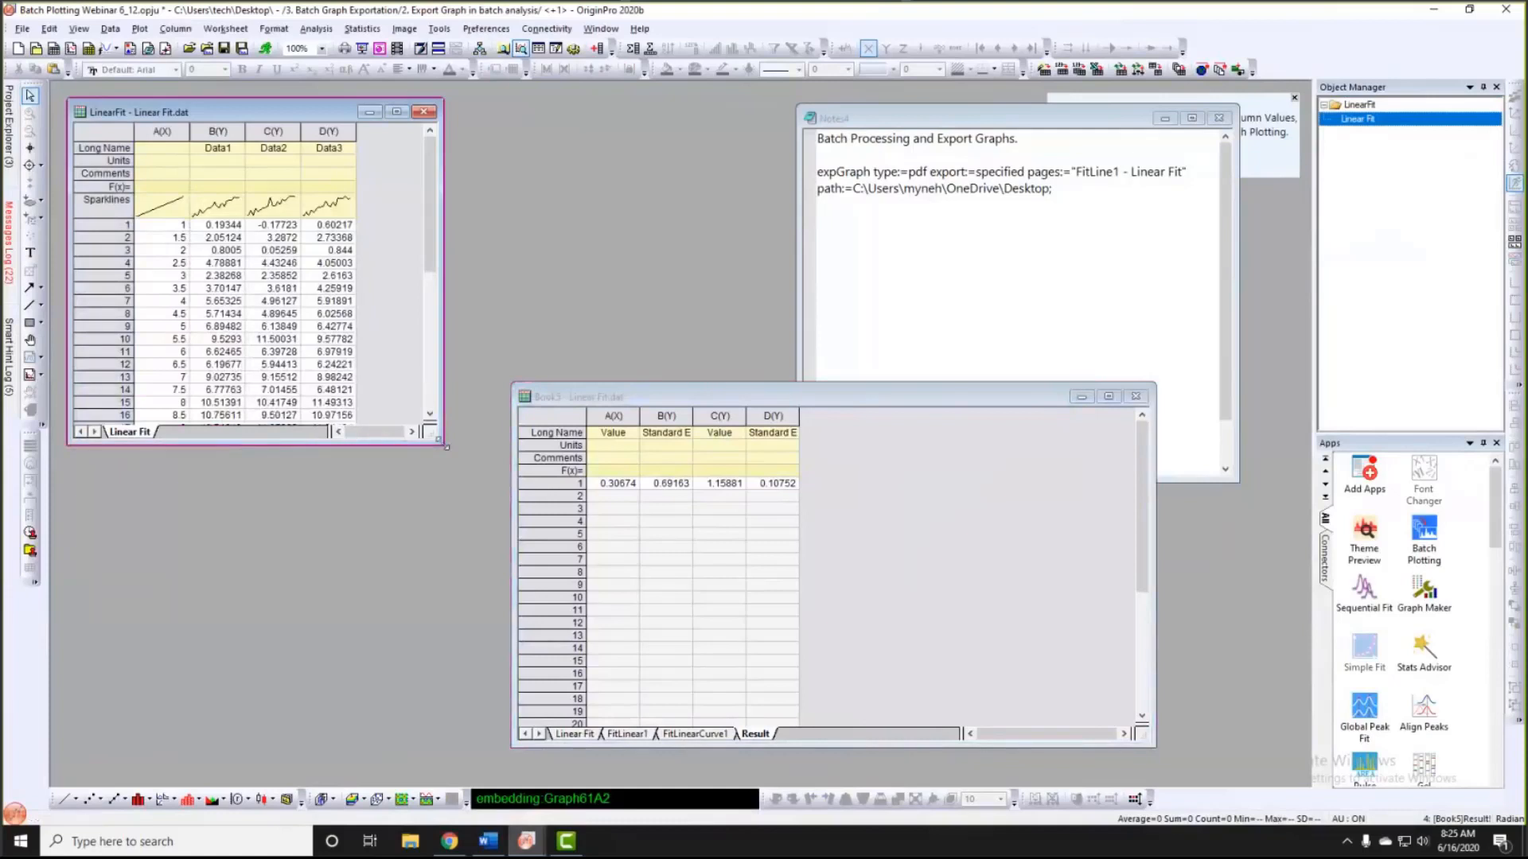
{"action": "left_click_drag", "start_coordinate": [442, 443], "coordinate": [420, 629]}
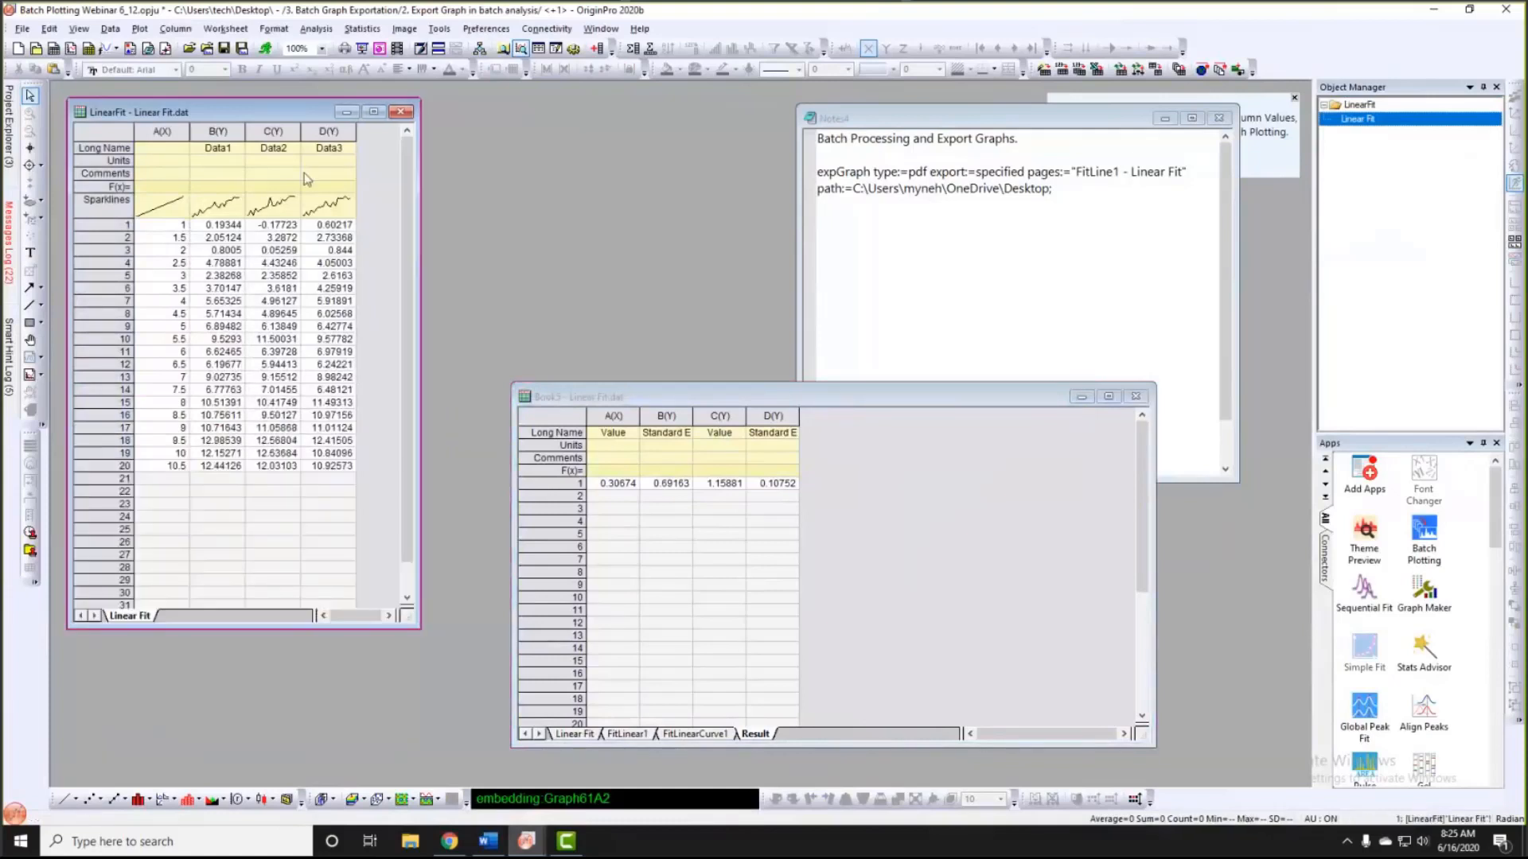
{"action": "left_click_drag", "start_coordinate": [213, 128], "coordinate": [328, 131]}
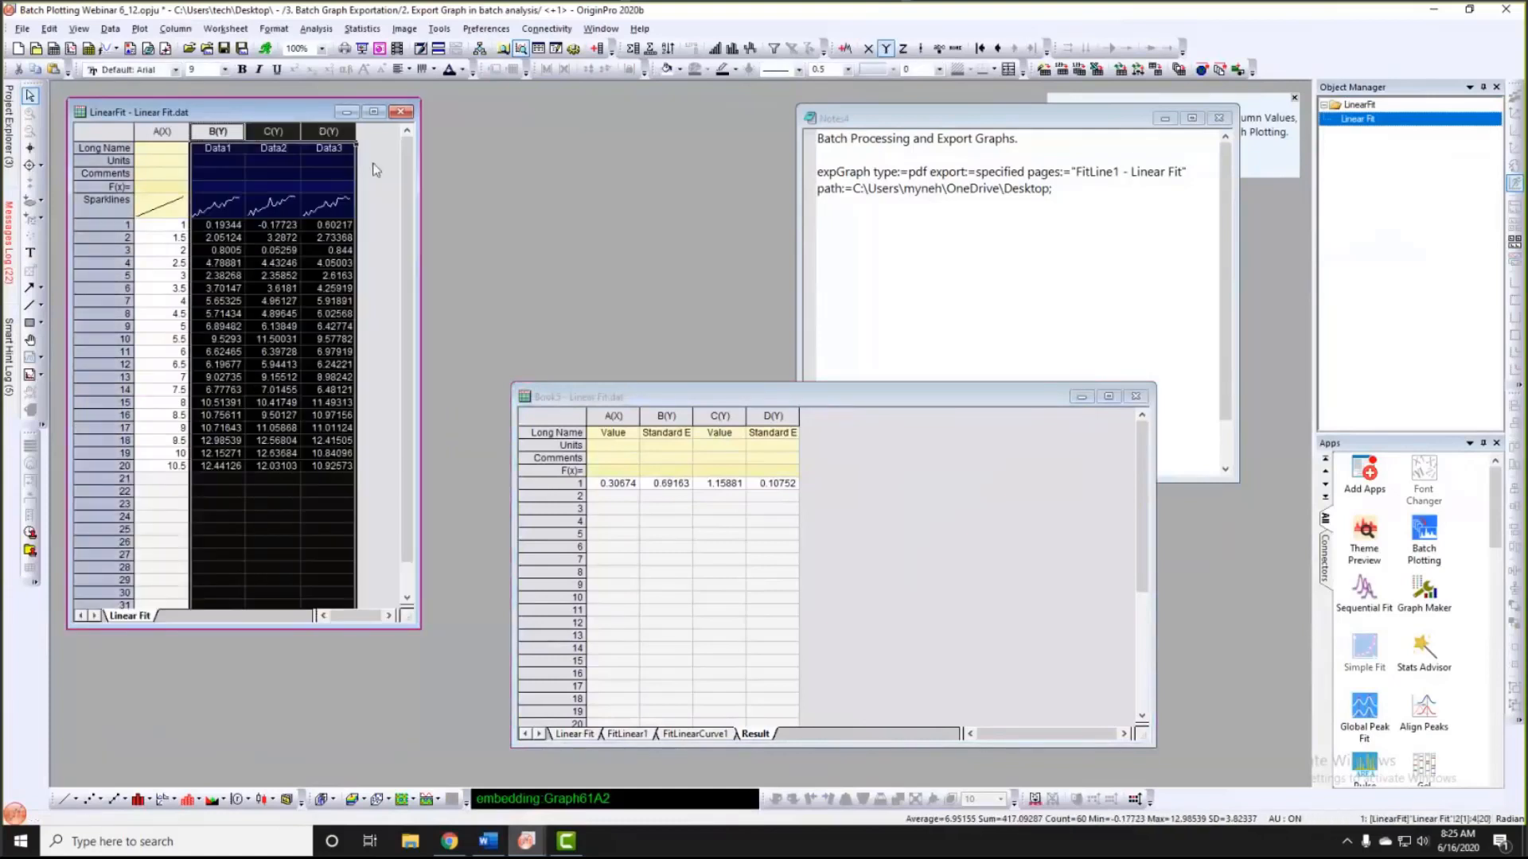
{"action": "left_click", "coordinate": [326, 153]}
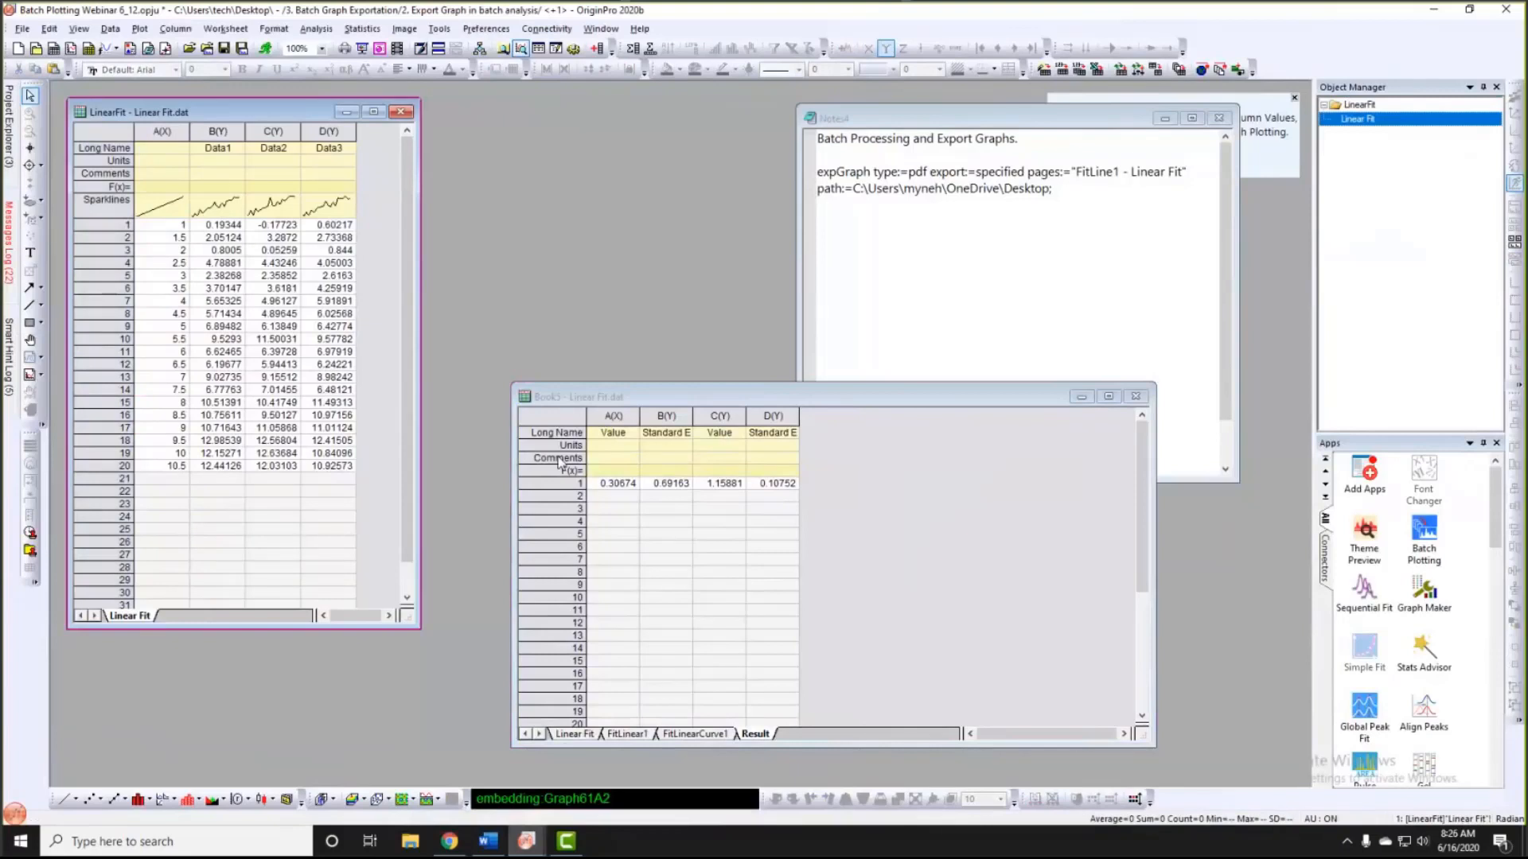
Step: Enlarge the Book5 workbook window and examine the X and Y data columns on its Linear Fit sheet
{"action": "left_click", "coordinate": [513, 385]}
{"action": "left_click_drag", "start_coordinate": [513, 386], "coordinate": [448, 148]}
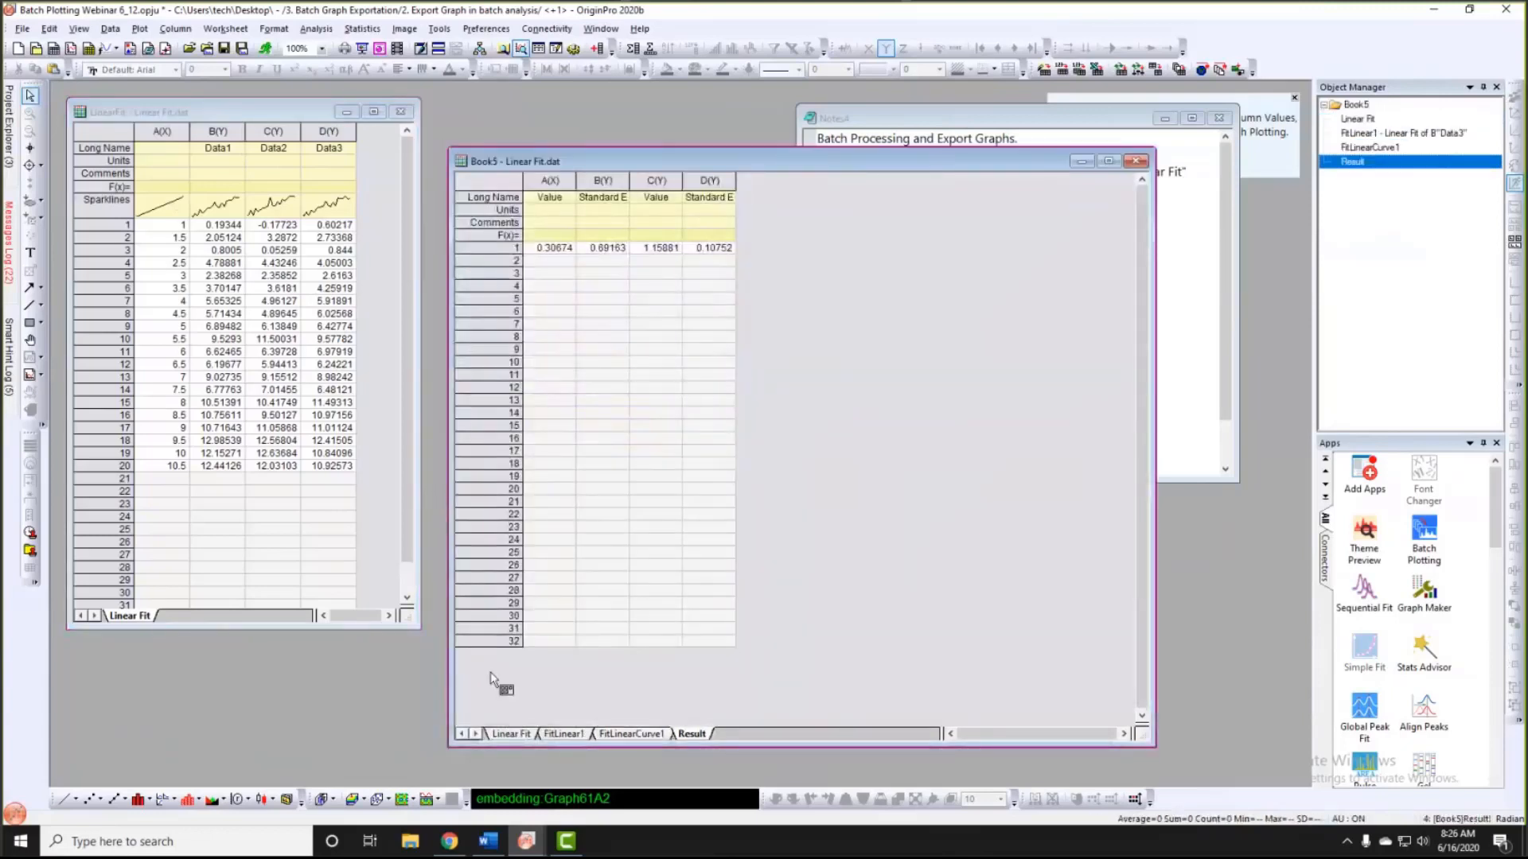
{"action": "left_click", "coordinate": [509, 734]}
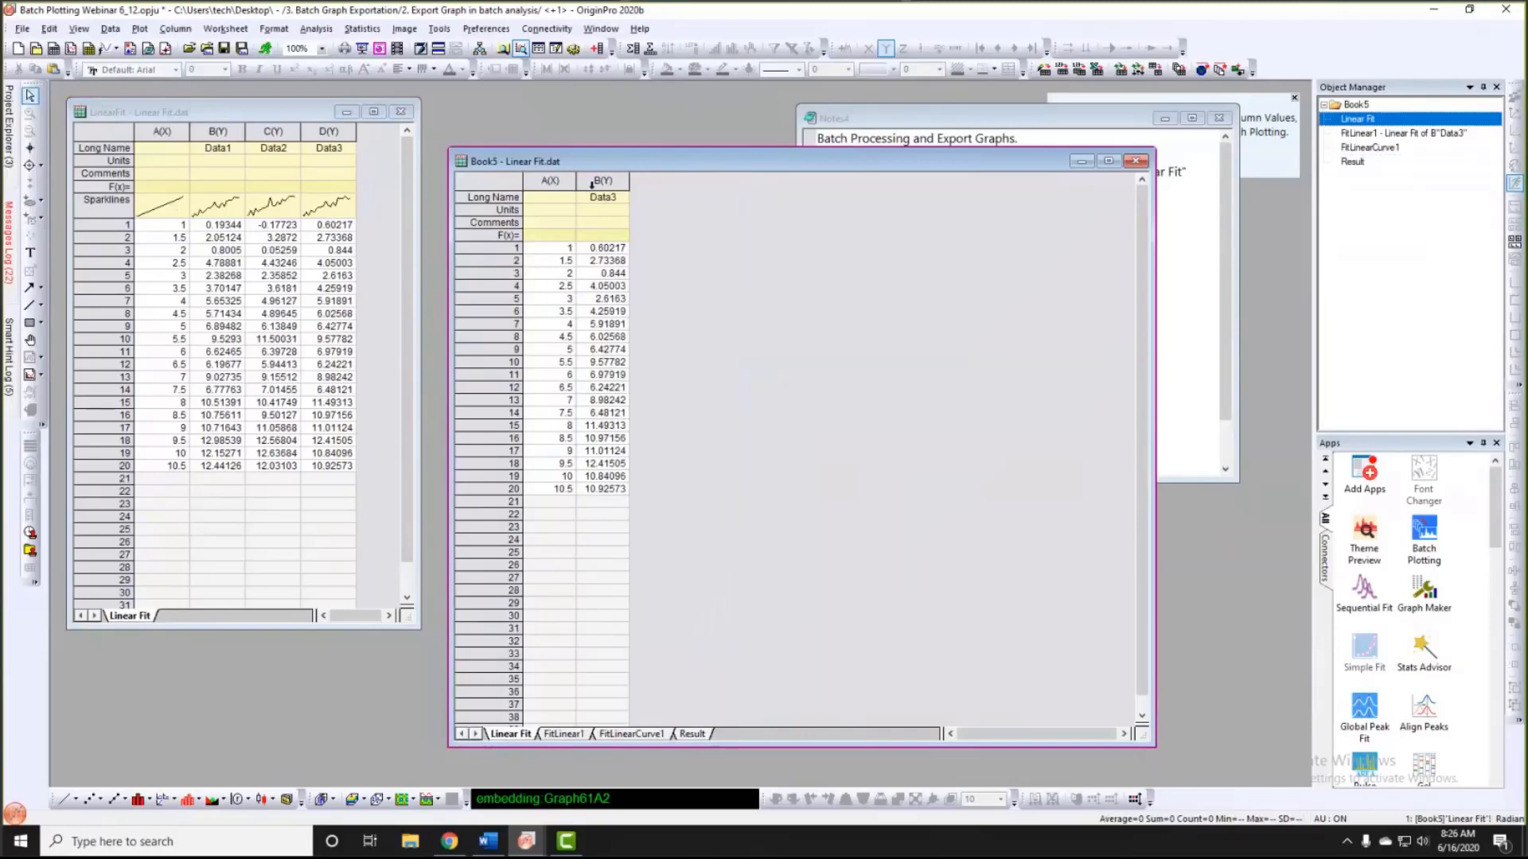
{"action": "left_click_drag", "start_coordinate": [551, 180], "coordinate": [602, 181]}
{"action": "left_click", "coordinate": [665, 239]}
Step: Examine the FitLinear1 report down to its fitted curves and residual plots, along with the FitLinearCurve1 sheet
{"action": "left_click", "coordinate": [561, 736]}
{"action": "scroll", "coordinate": [752, 430], "scroll_direction": "down", "scroll_amount": 10}
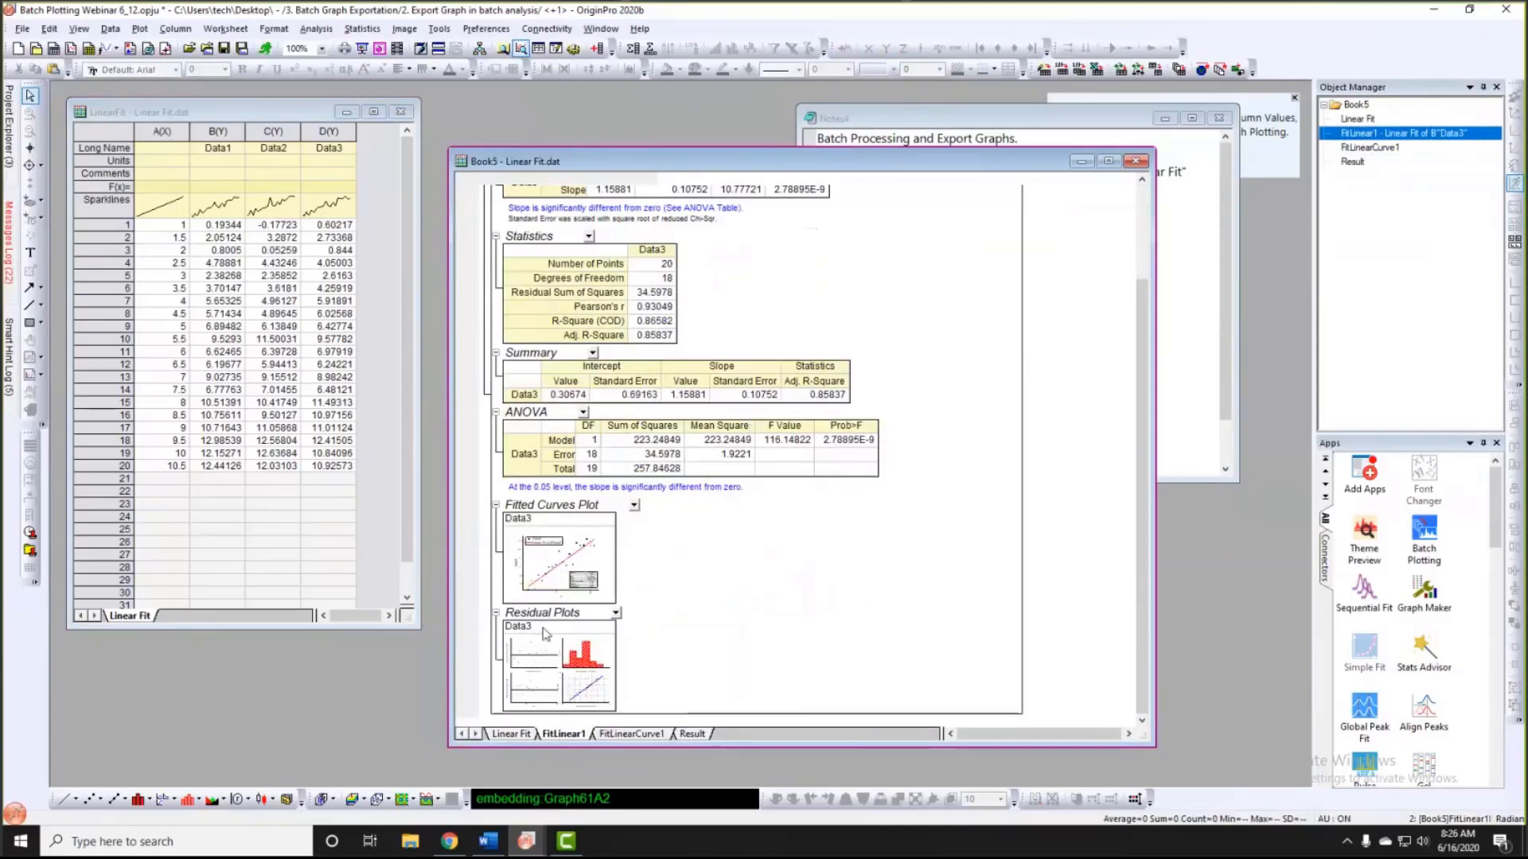
{"action": "left_click", "coordinate": [651, 619]}
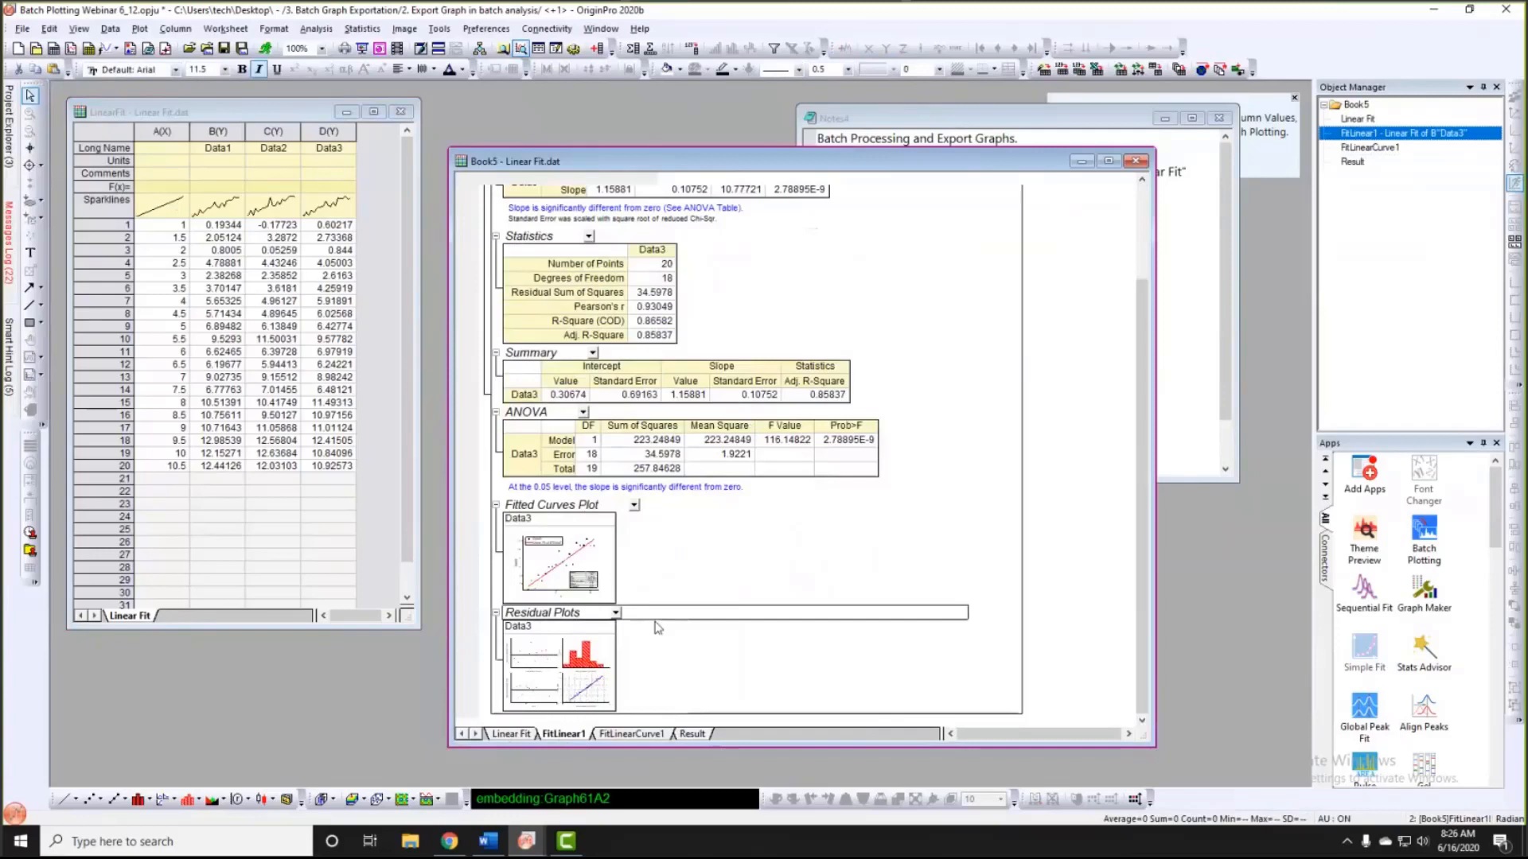
{"action": "left_click", "coordinate": [633, 734]}
{"action": "left_click", "coordinate": [564, 734]}
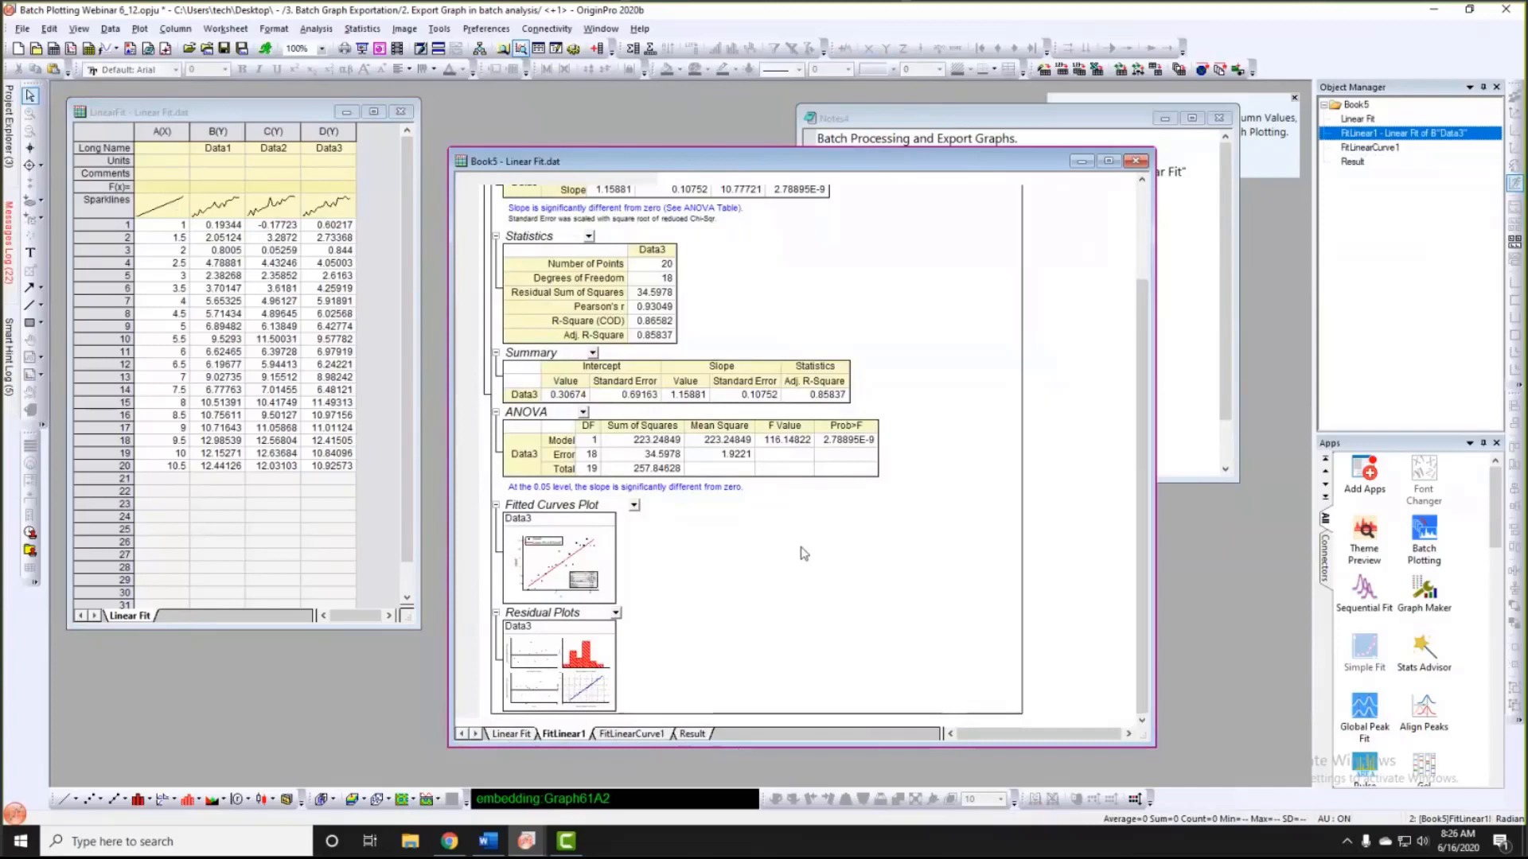
Step: Open the embedded Fitted Curves Plot from the FitLinear1 report for inspection and close its graph window
{"action": "left_click", "coordinate": [609, 546]}
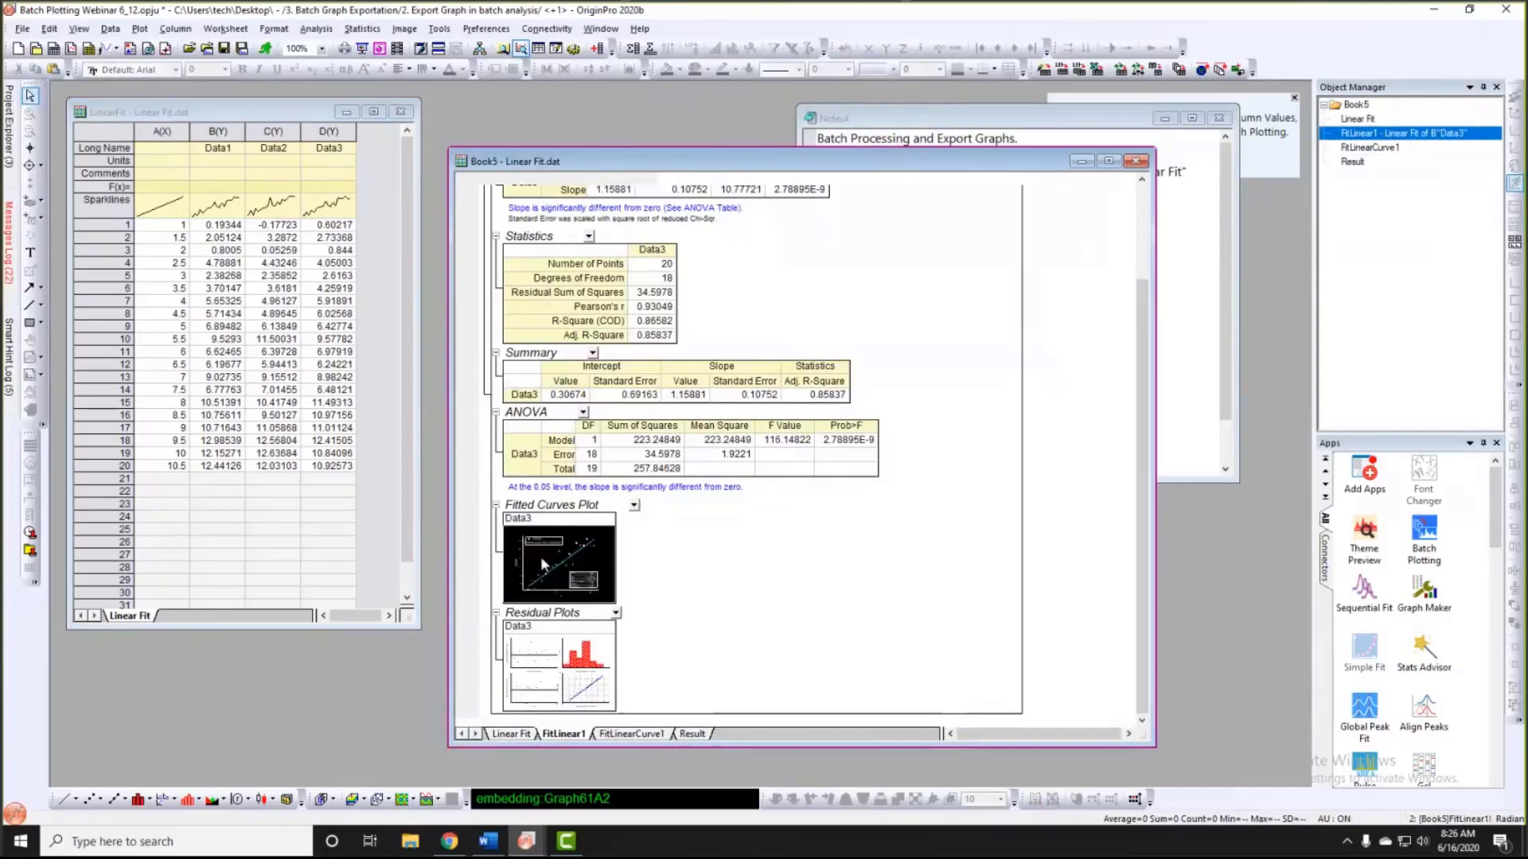
{"action": "left_click", "coordinate": [539, 562]}
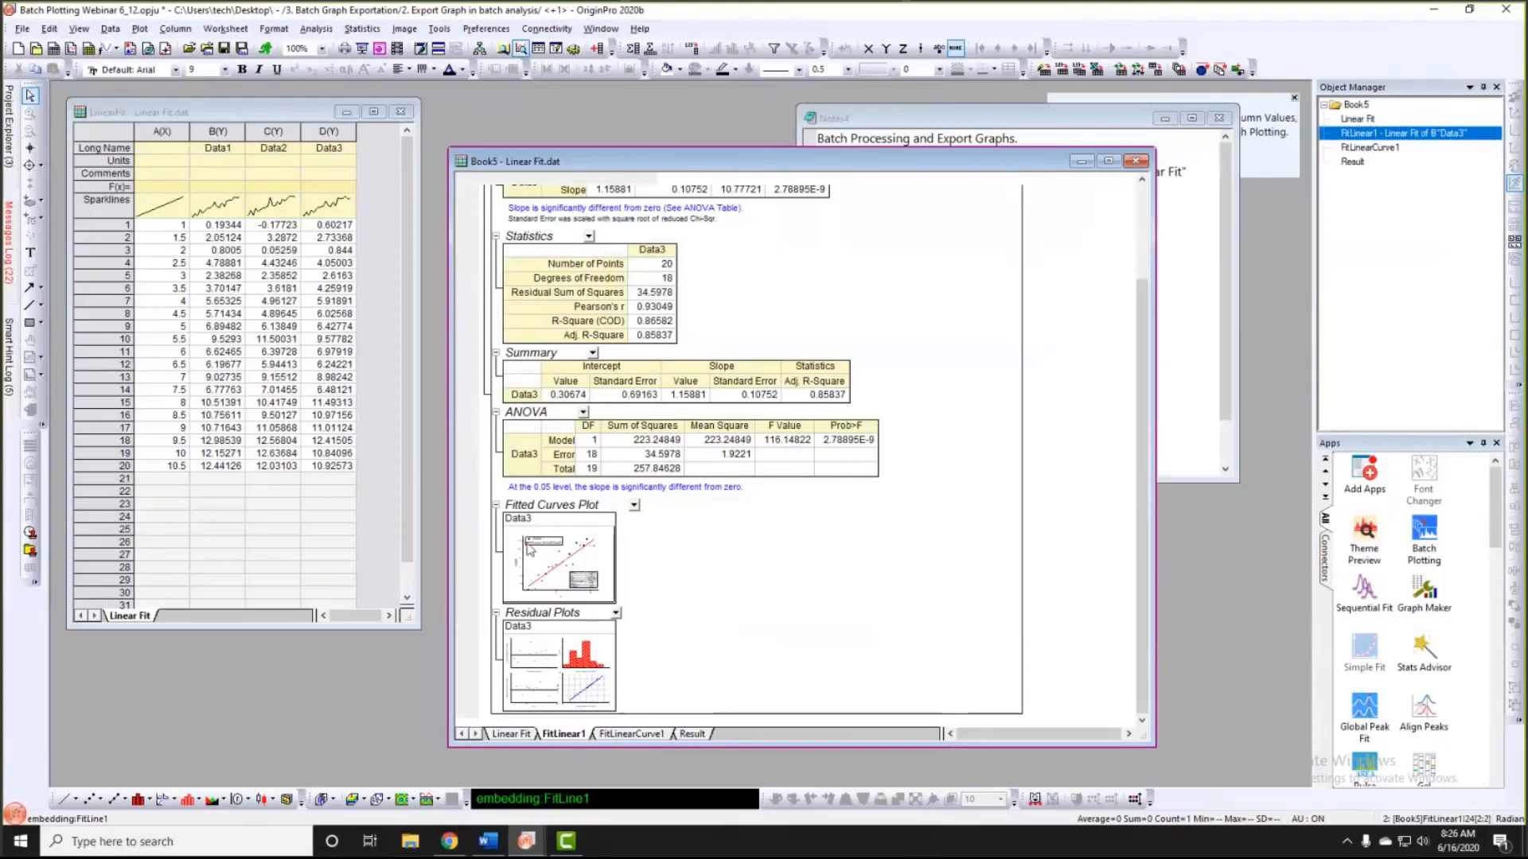
{"action": "left_click", "coordinate": [555, 551]}
{"action": "double_click", "coordinate": [555, 551]}
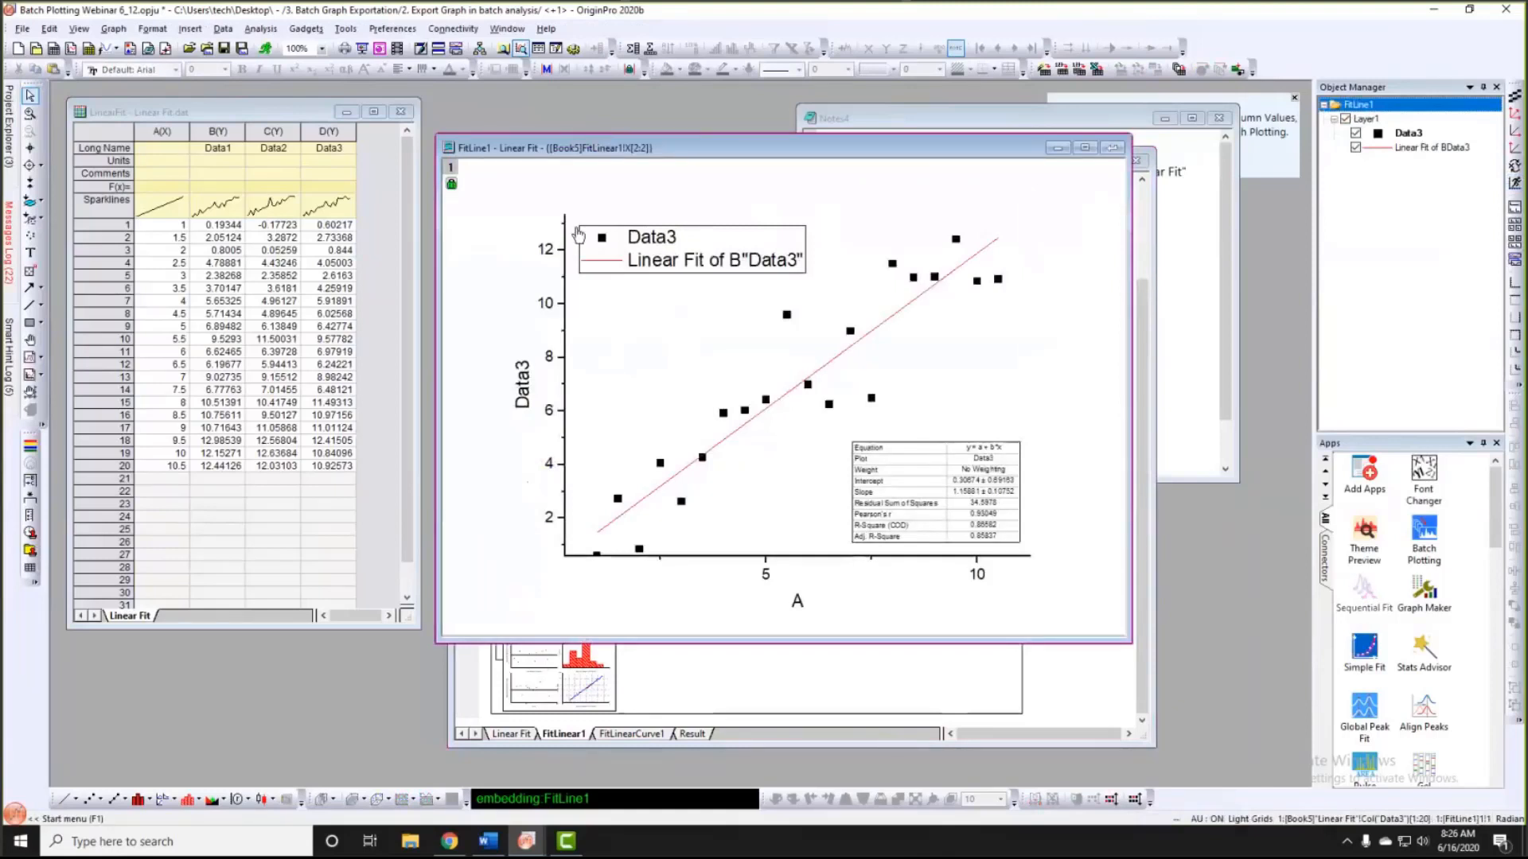
{"action": "left_click", "coordinate": [1111, 149]}
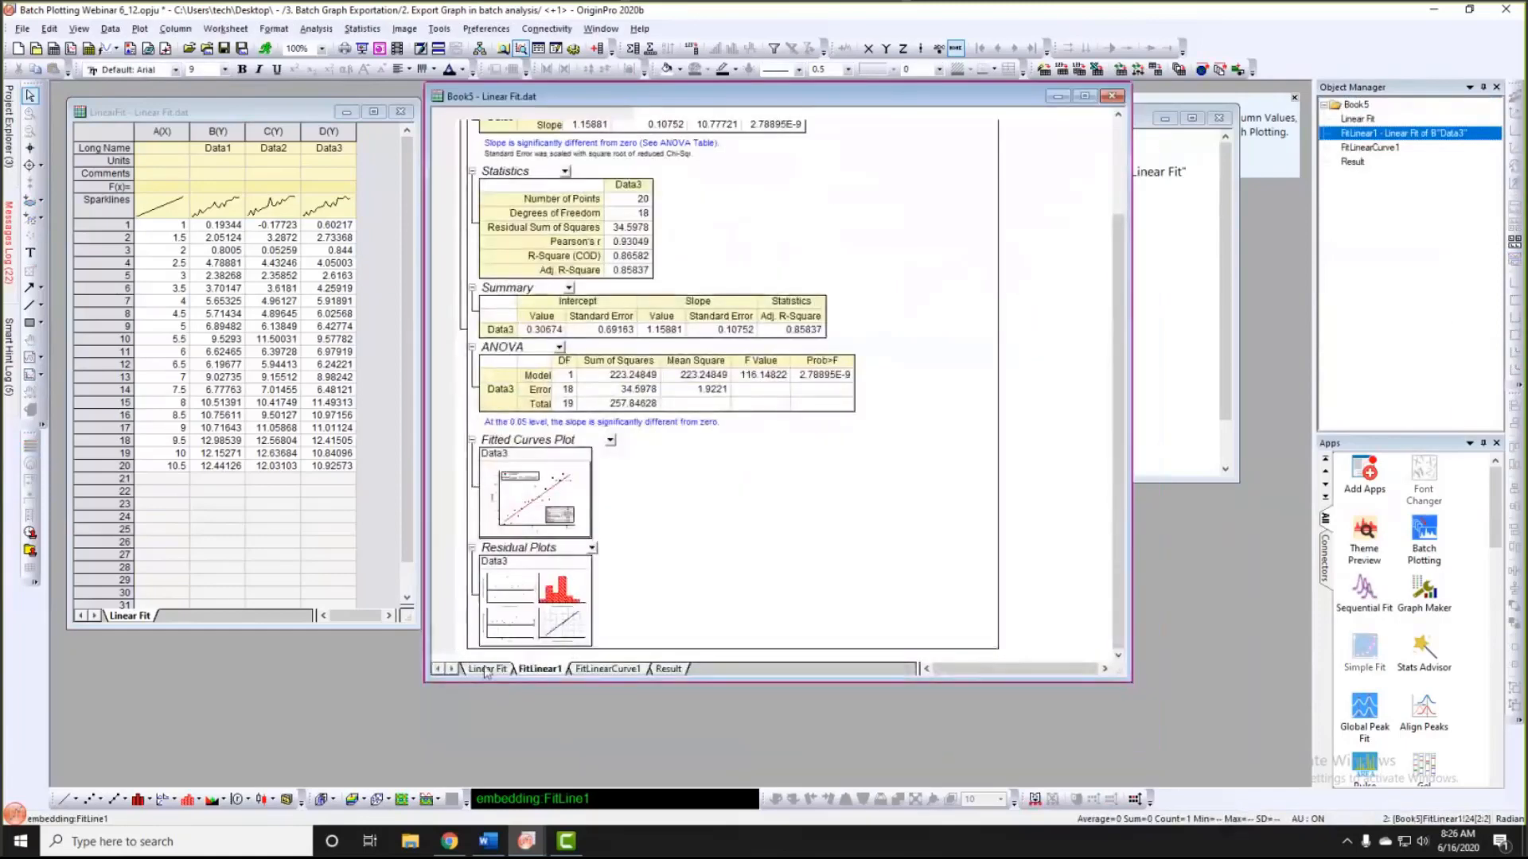
Step: Review the input data on Book5's Linear Fit sheet and return to the FitLinear1 report
{"action": "left_click", "coordinate": [483, 669]}
{"action": "left_click", "coordinate": [538, 668]}
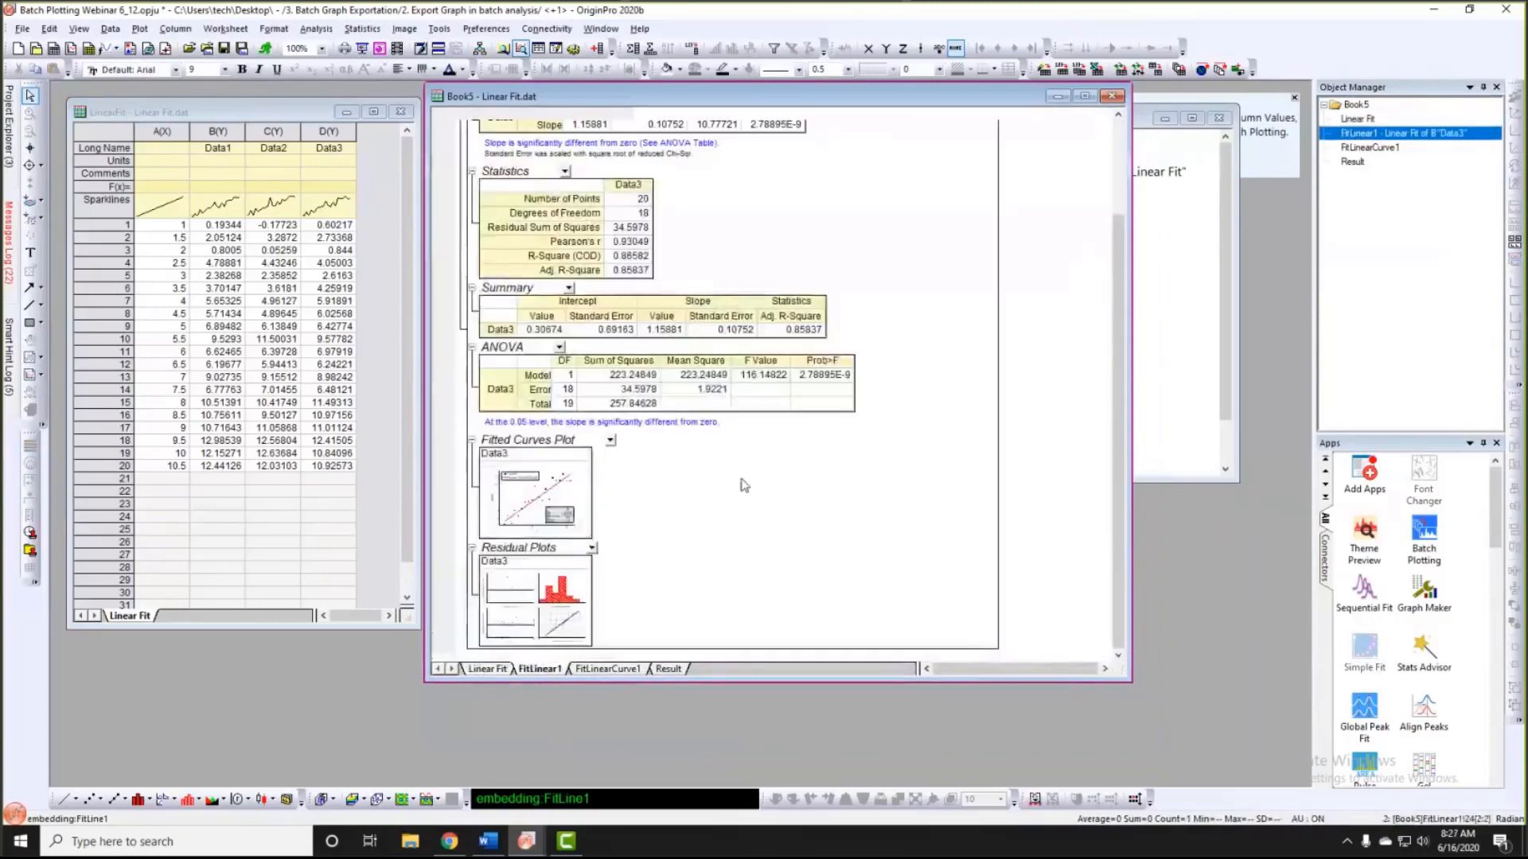
{"action": "scroll", "coordinate": [742, 486], "scroll_direction": "down", "scroll_amount": 3}
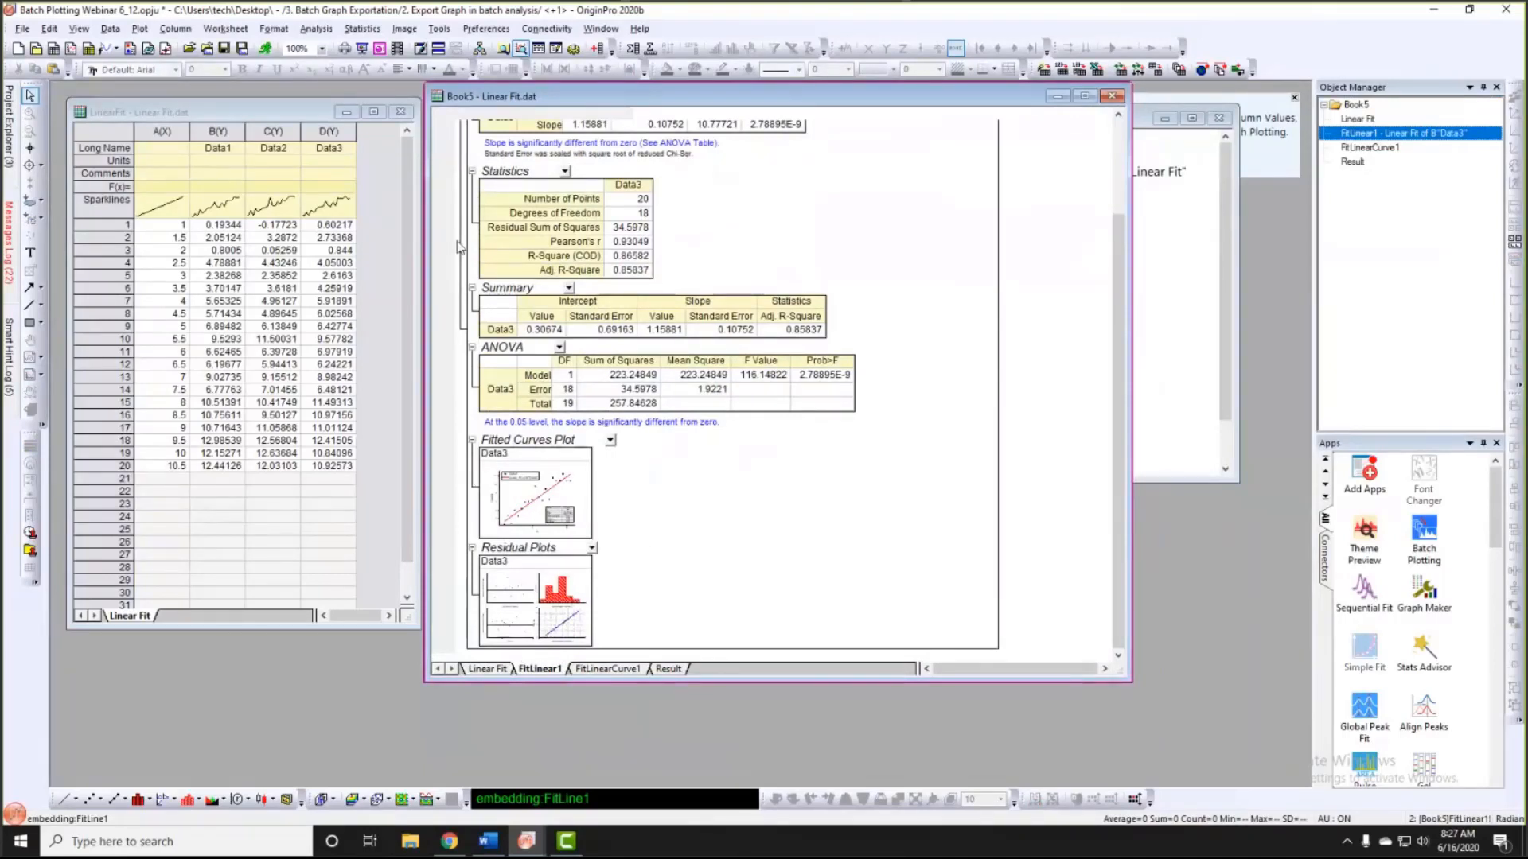
Step: Open the Export Graphs dialog for the FitLinear1 report and set the image type to Portable Document Format (*.pdf)
{"action": "left_click", "coordinate": [22, 29]}
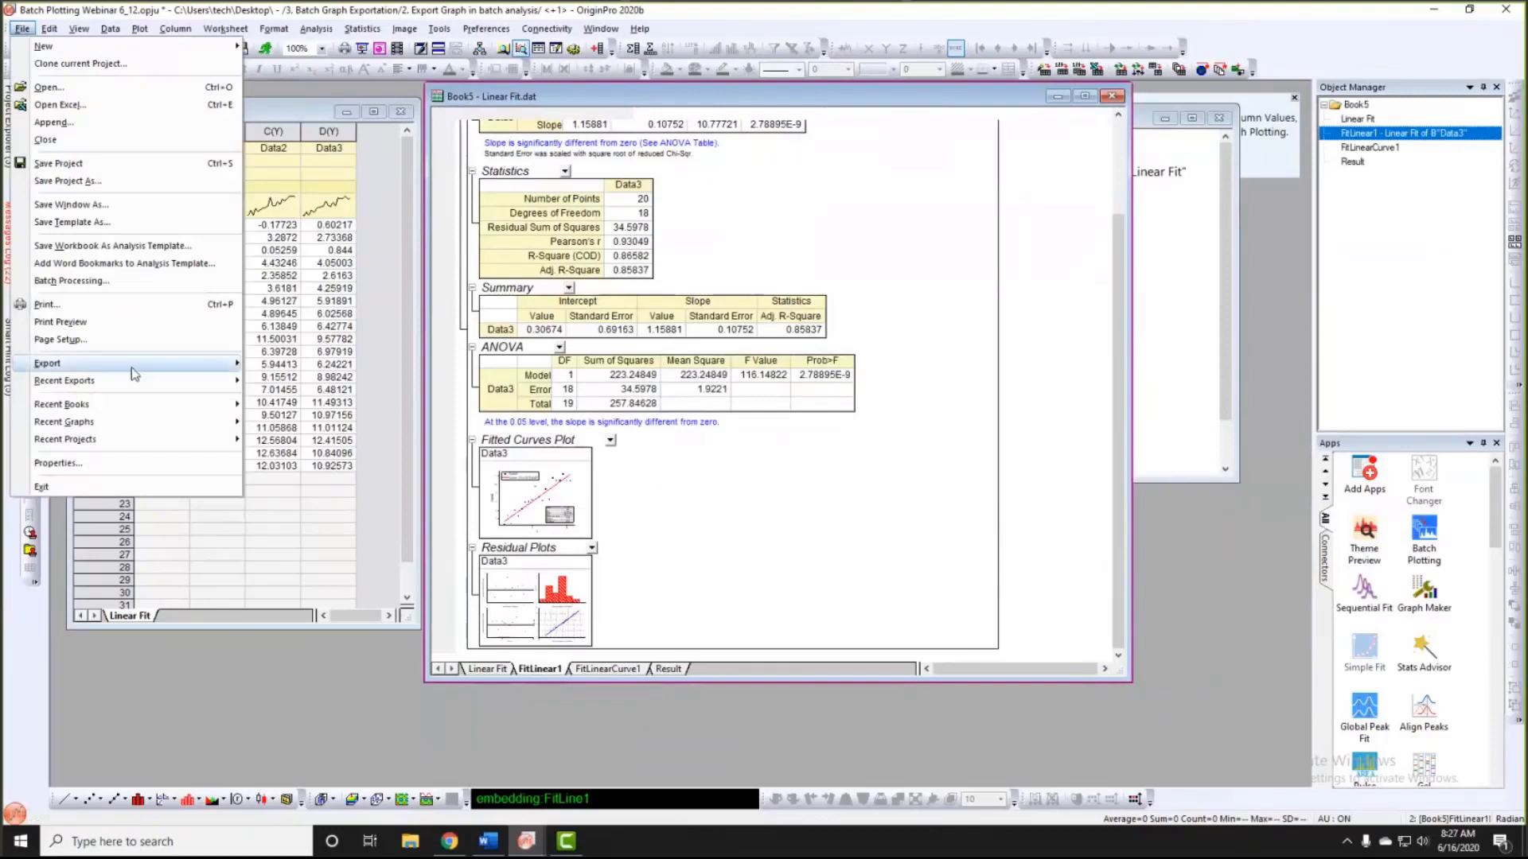
{"action": "mouse_move", "coordinate": [141, 371]}
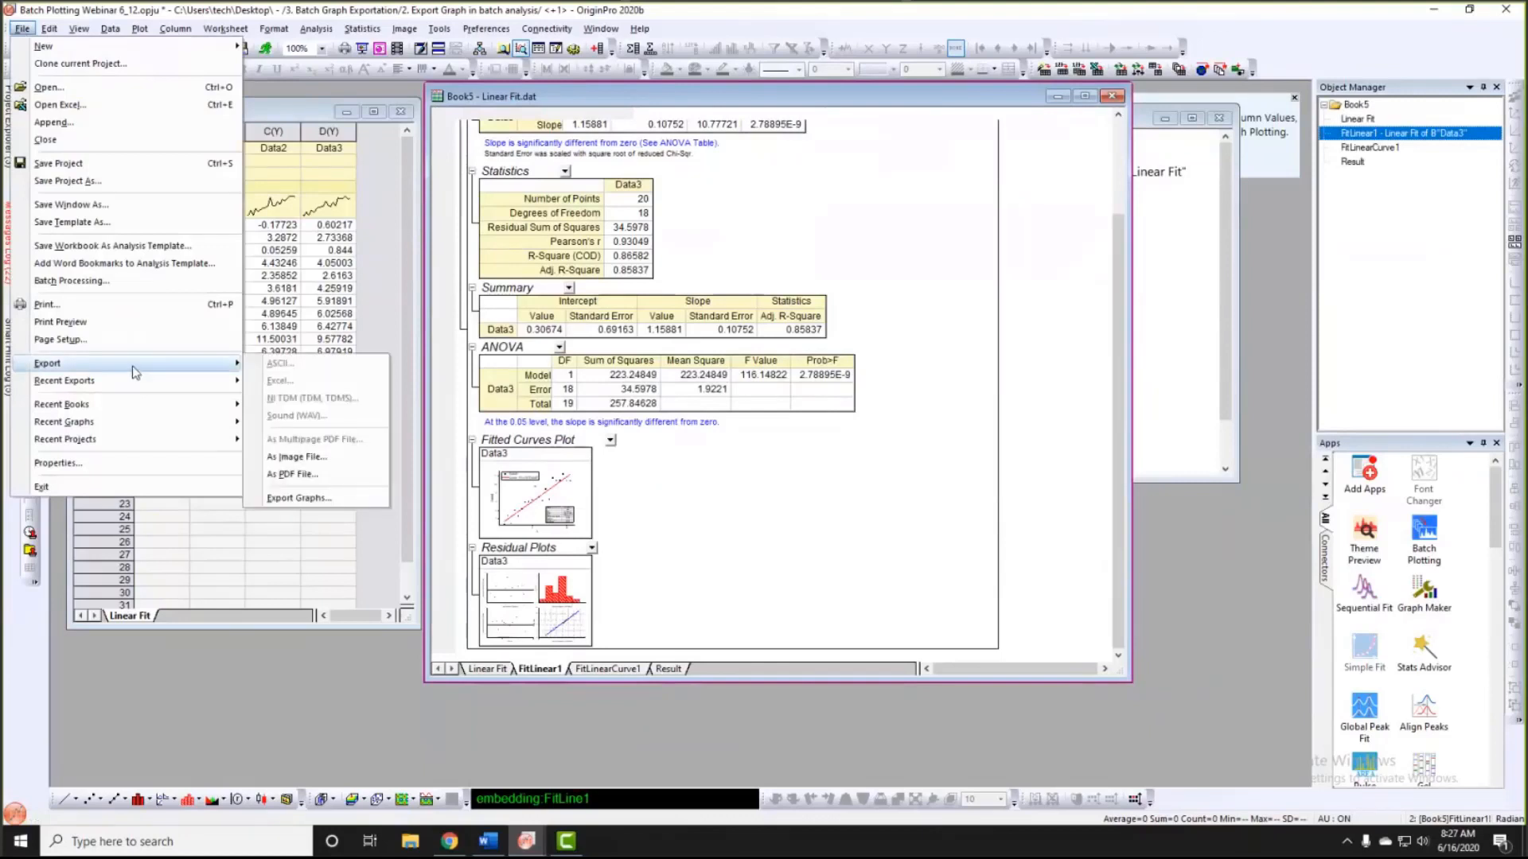
{"action": "left_click", "coordinate": [301, 499]}
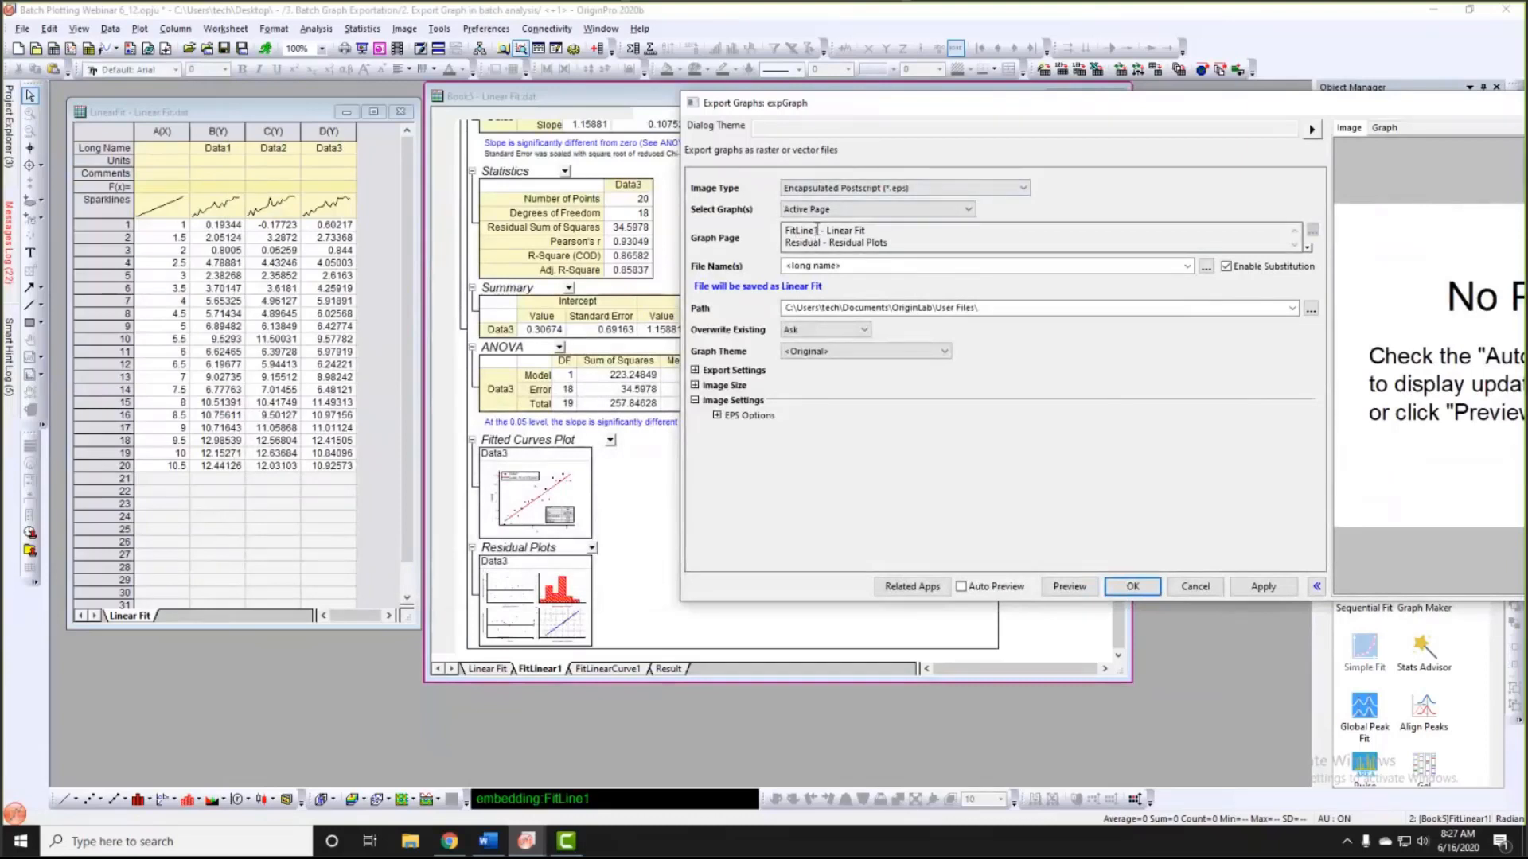
{"action": "left_click", "coordinate": [850, 189]}
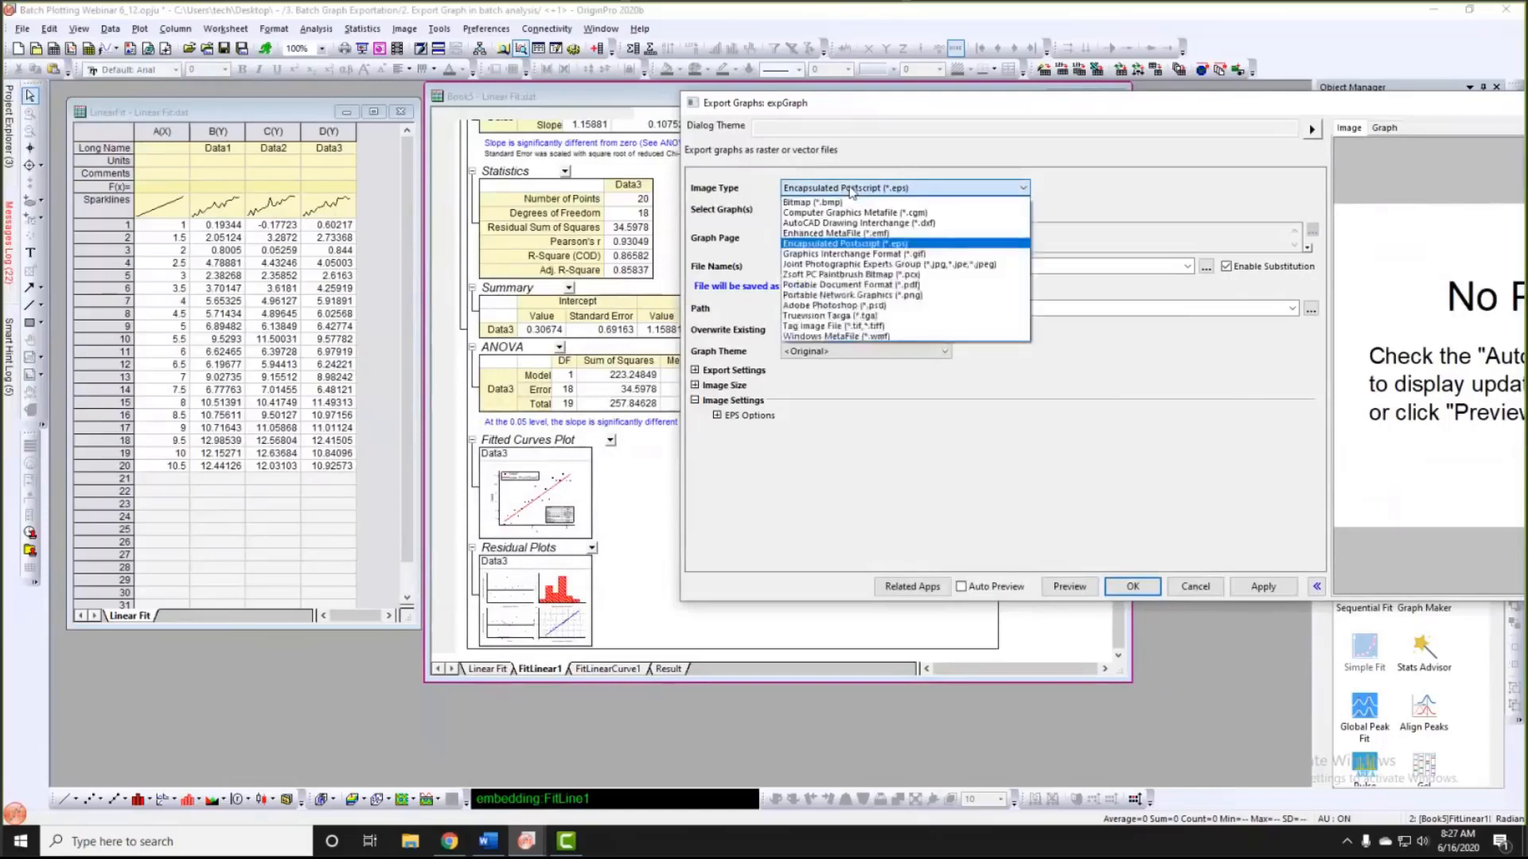
{"action": "left_click", "coordinate": [841, 284]}
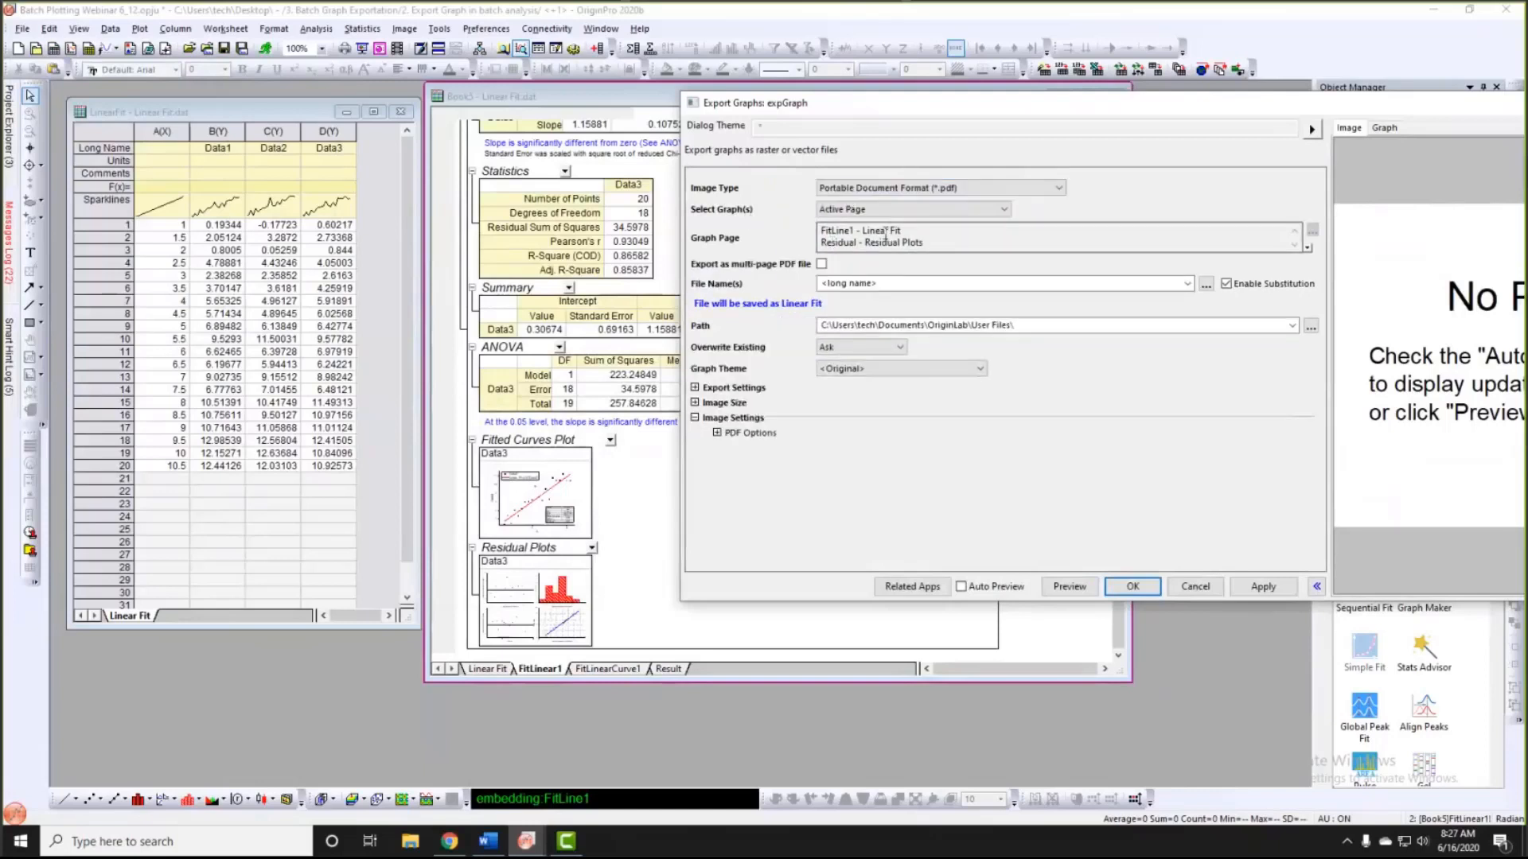
Step: Set the graph selection to Specified and remove the Residual Plots page, leaving only FitLine1 - Linear Fit for export
{"action": "left_click", "coordinate": [885, 232]}
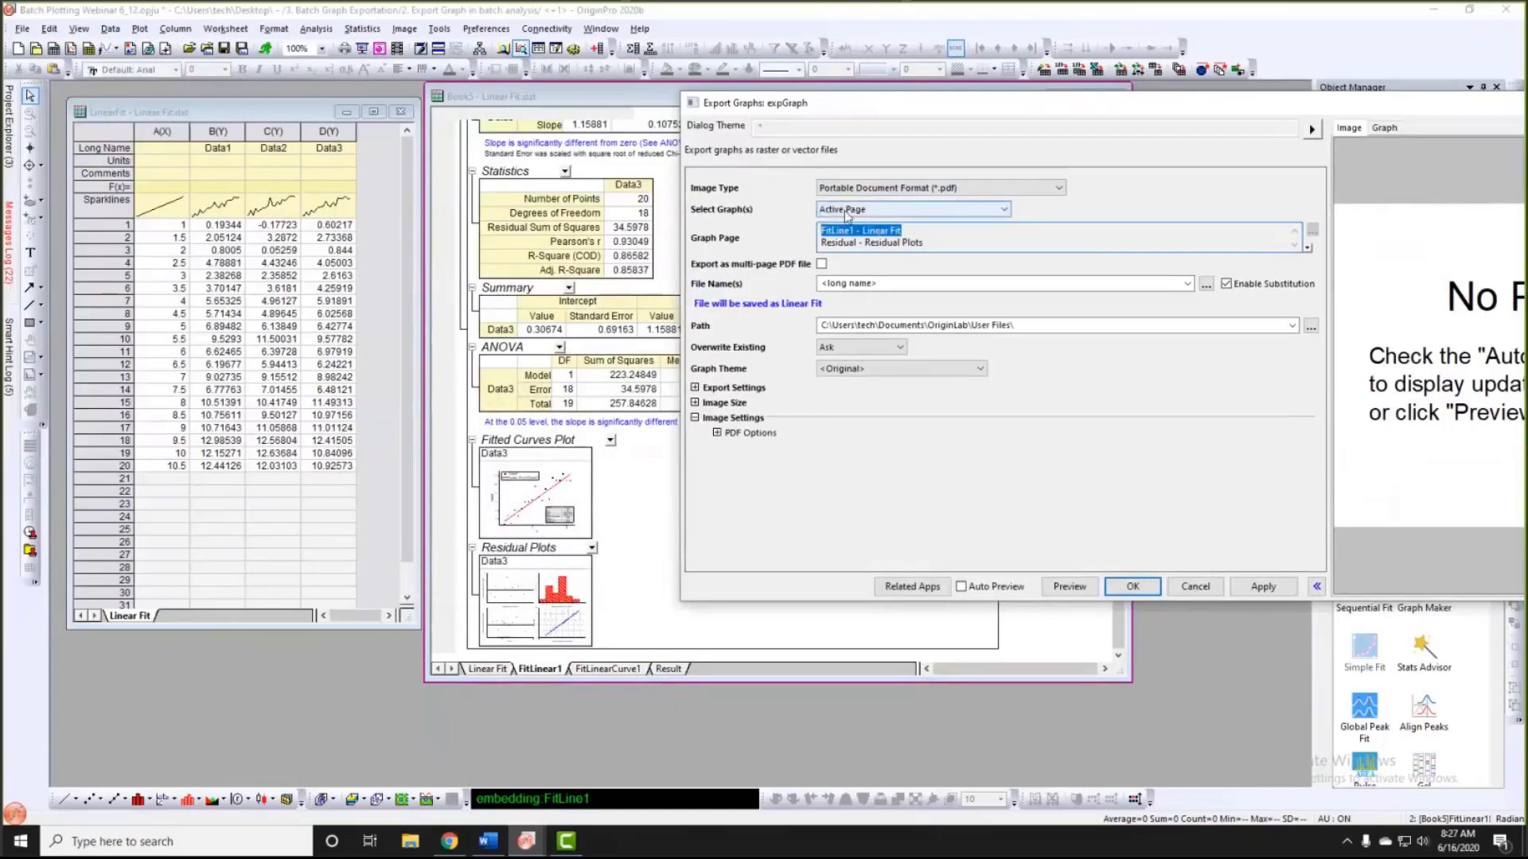
{"action": "left_click", "coordinate": [846, 212]}
{"action": "left_click", "coordinate": [836, 288]}
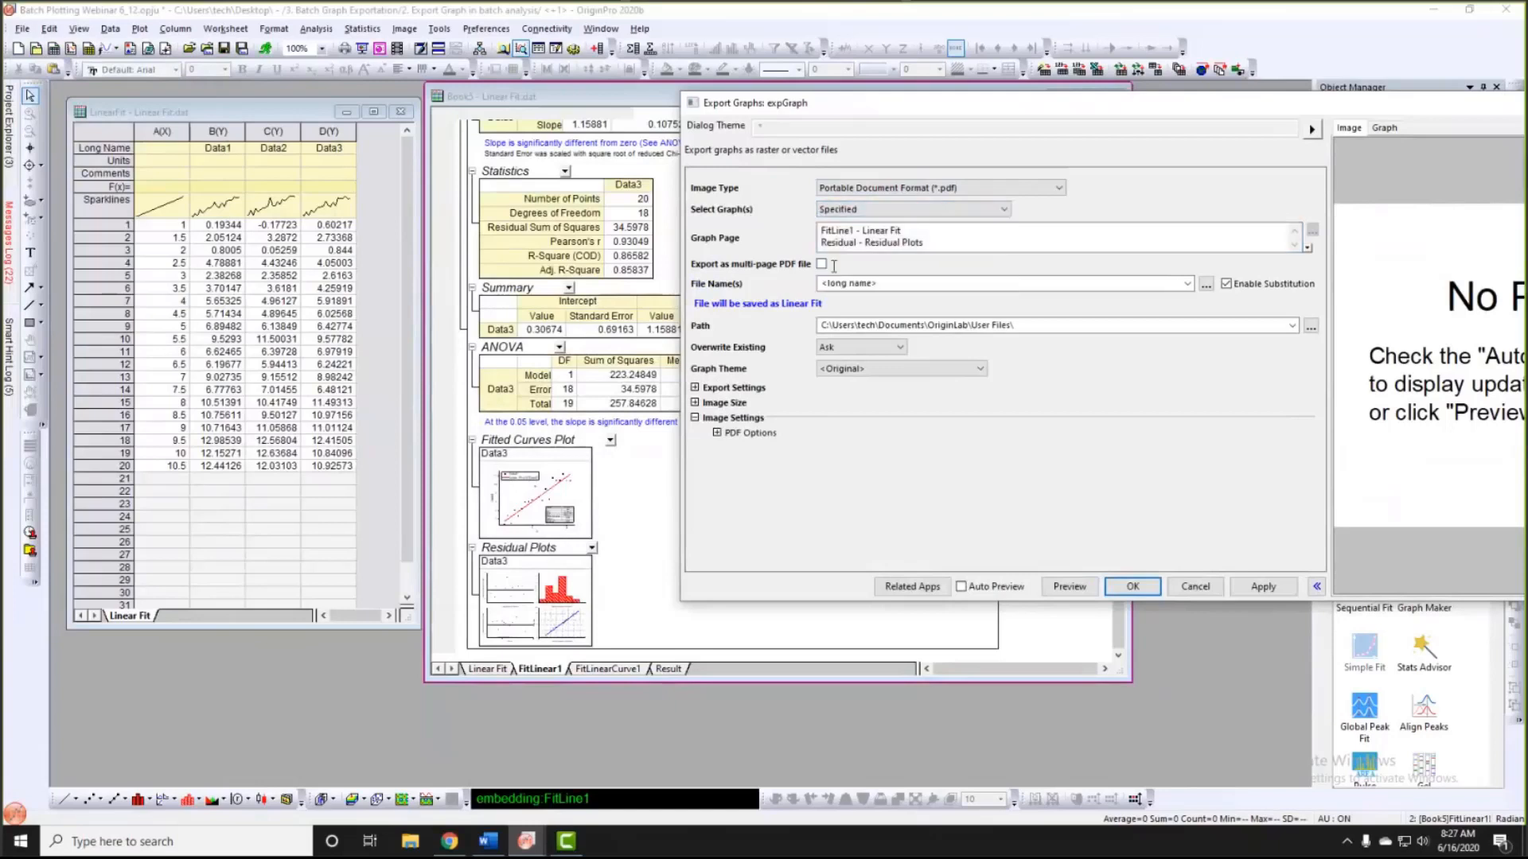
{"action": "left_click", "coordinate": [820, 243]}
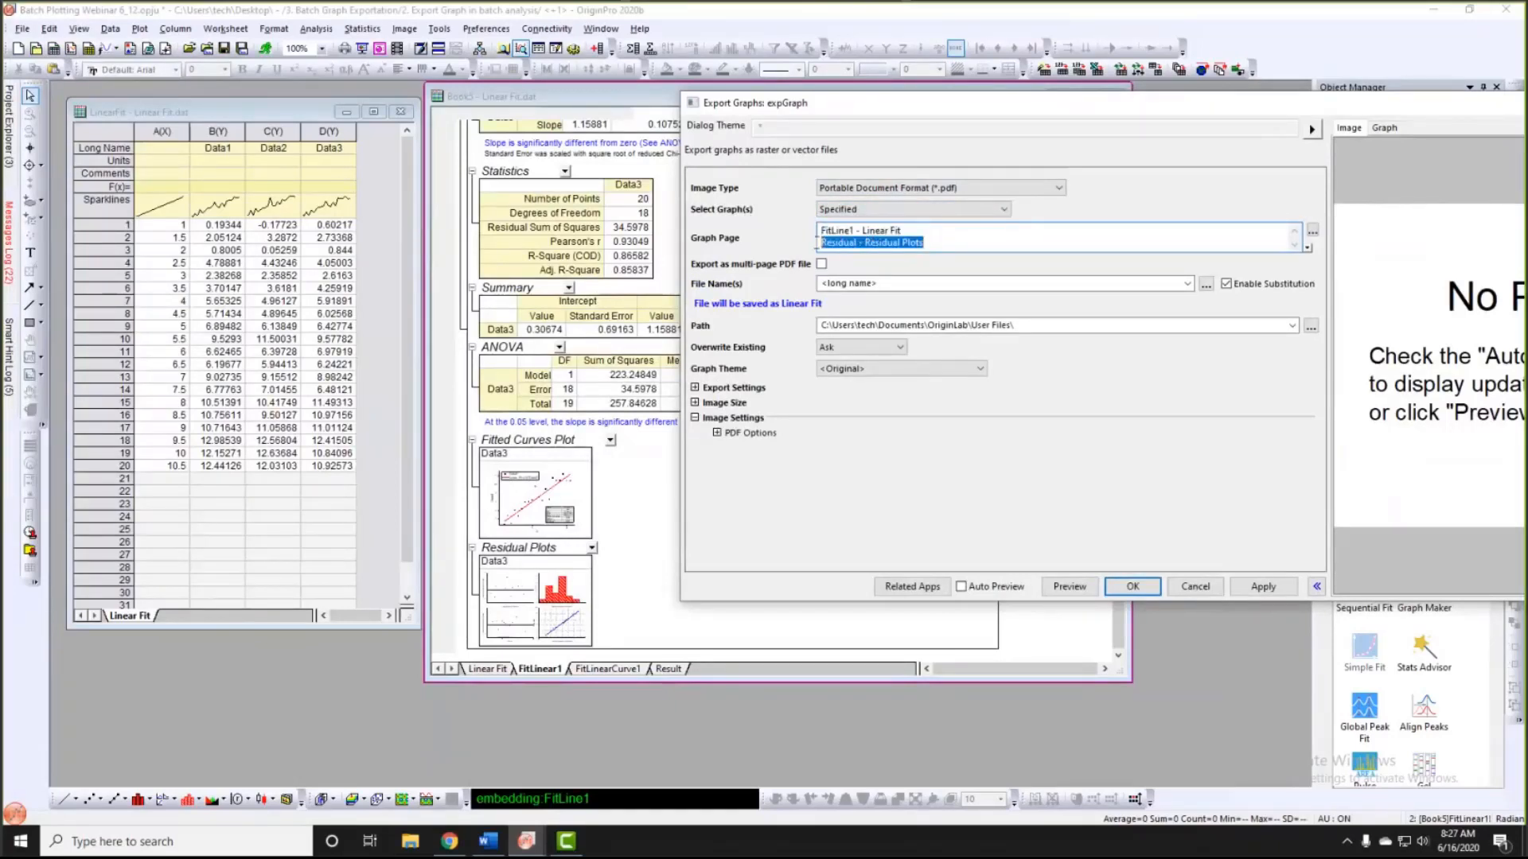
{"action": "key", "text": "Delete"}
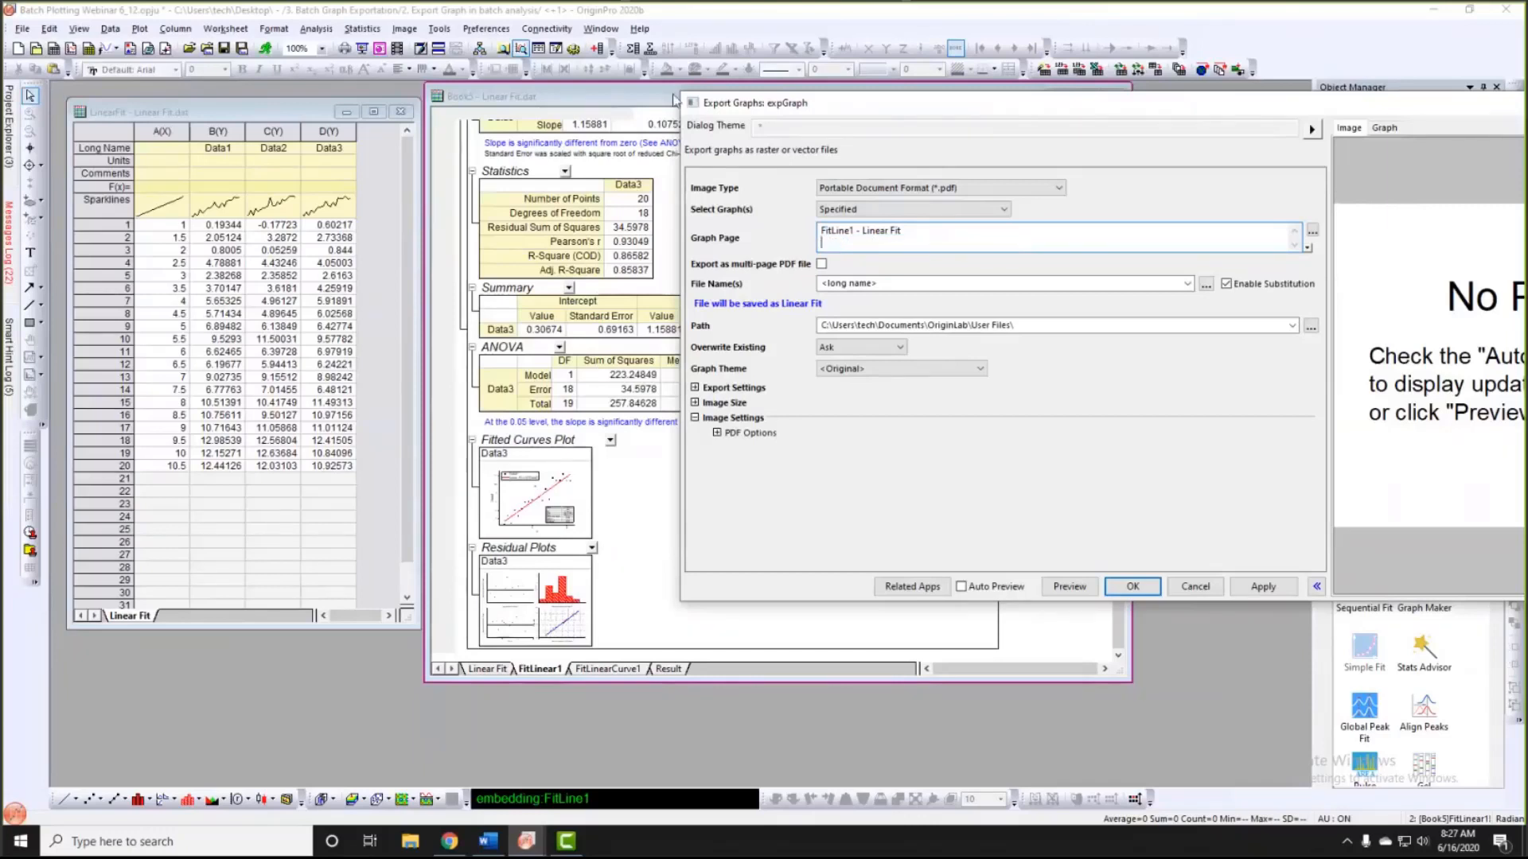
Step: Set the export file name to Graph## and fit the Export Graphs dialog within the workspace
{"action": "left_click_drag", "start_coordinate": [673, 99], "coordinate": [347, 91]}
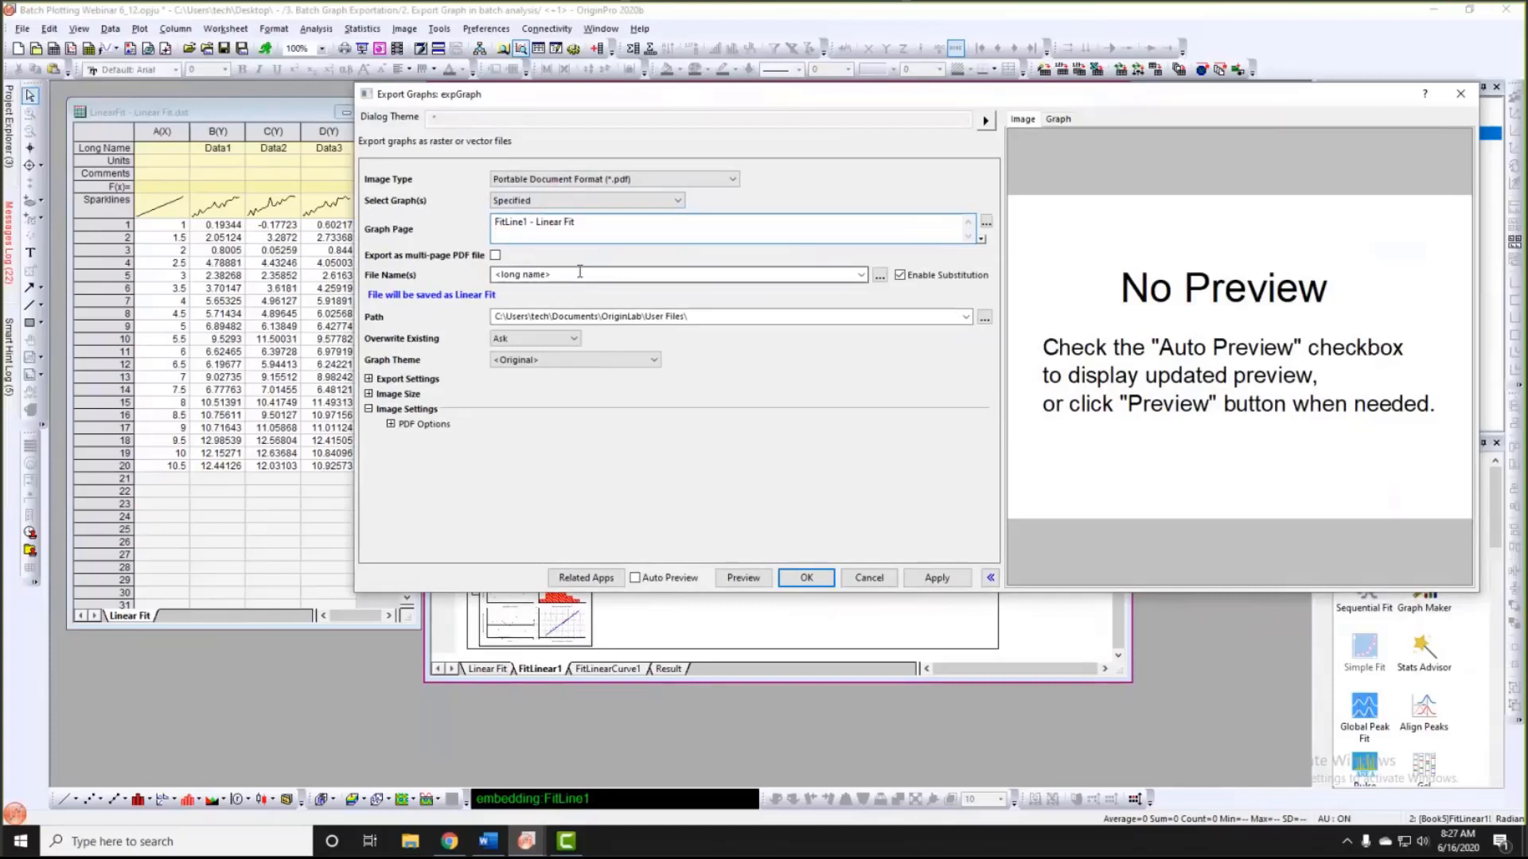
{"action": "left_click", "coordinate": [861, 274]}
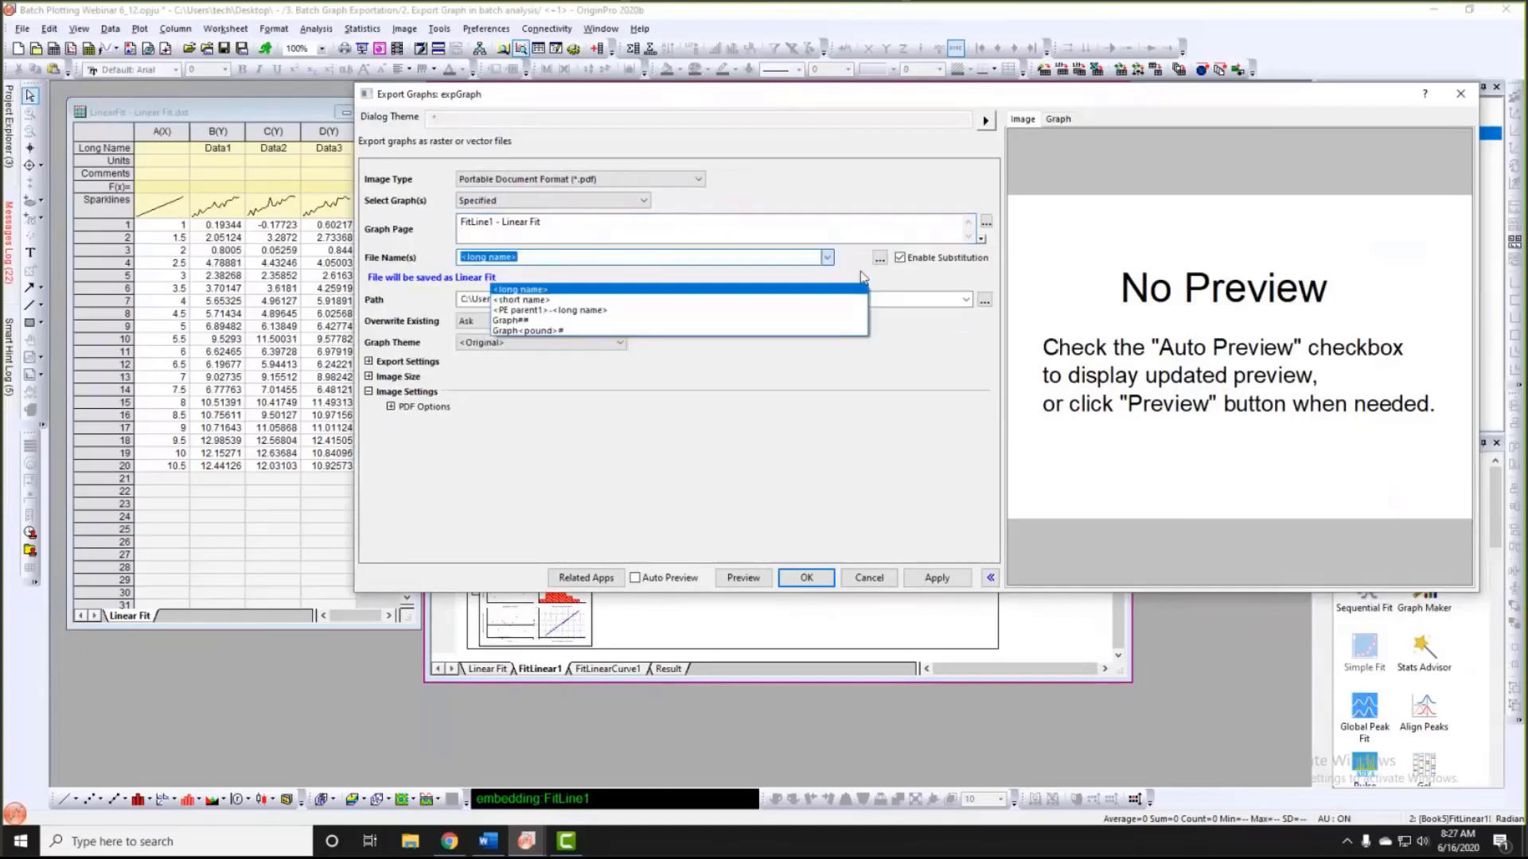
{"action": "left_click", "coordinate": [546, 321]}
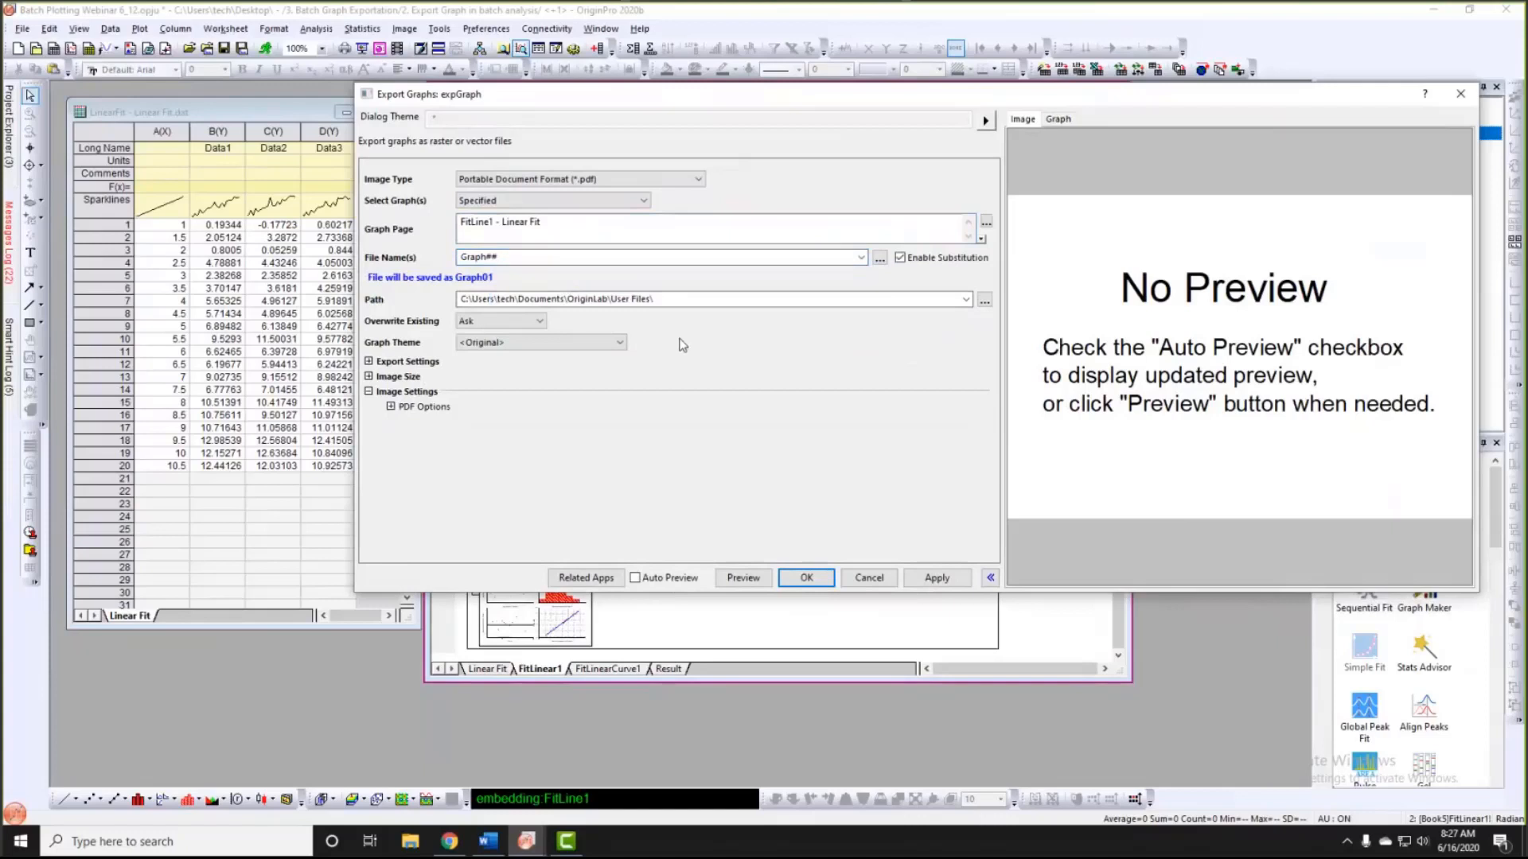
{"action": "left_click_drag", "start_coordinate": [1067, 94], "coordinate": [919, 86]}
{"action": "left_click_drag", "start_coordinate": [1326, 188], "coordinate": [1208, 195]}
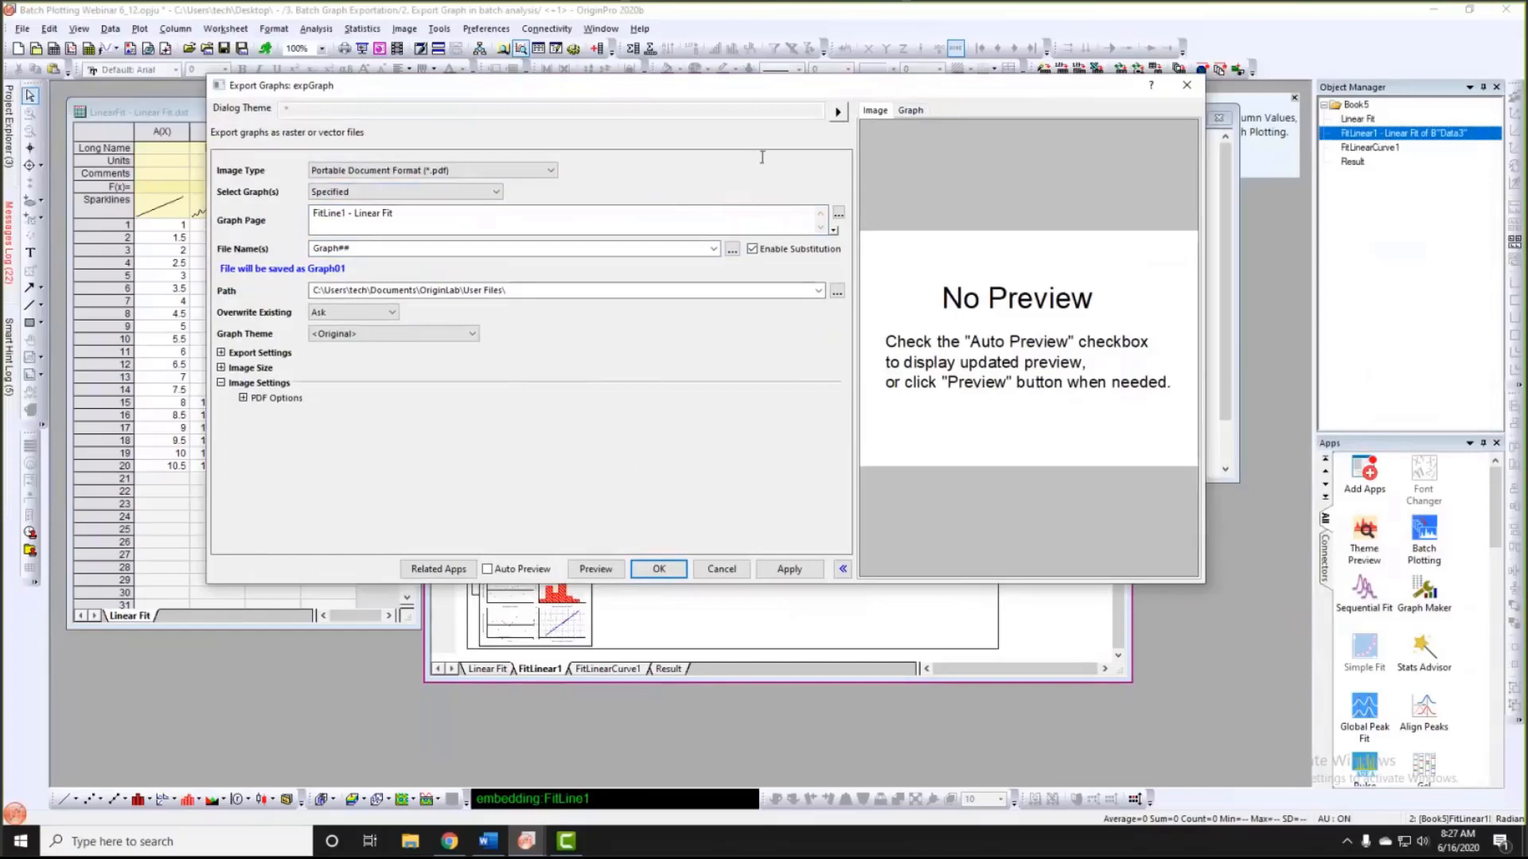
Step: Generate the LabTalk script for these export settings, copy the whole expGraph line, and leave the export dialog without exporting
{"action": "left_click", "coordinate": [837, 114]}
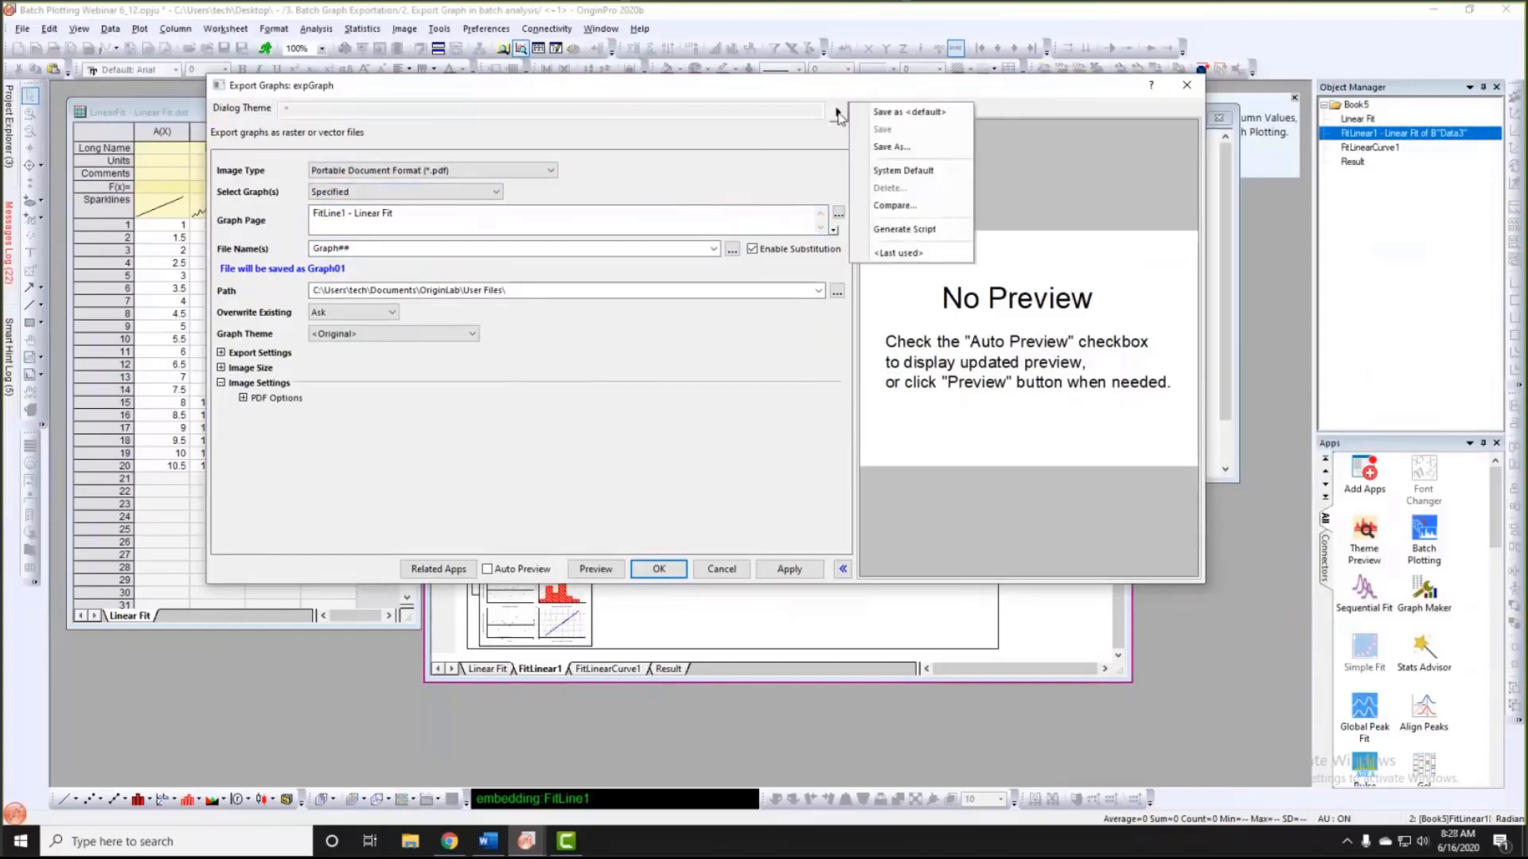
{"action": "left_click", "coordinate": [838, 114]}
{"action": "left_click", "coordinate": [839, 113]}
{"action": "left_click", "coordinate": [900, 233]}
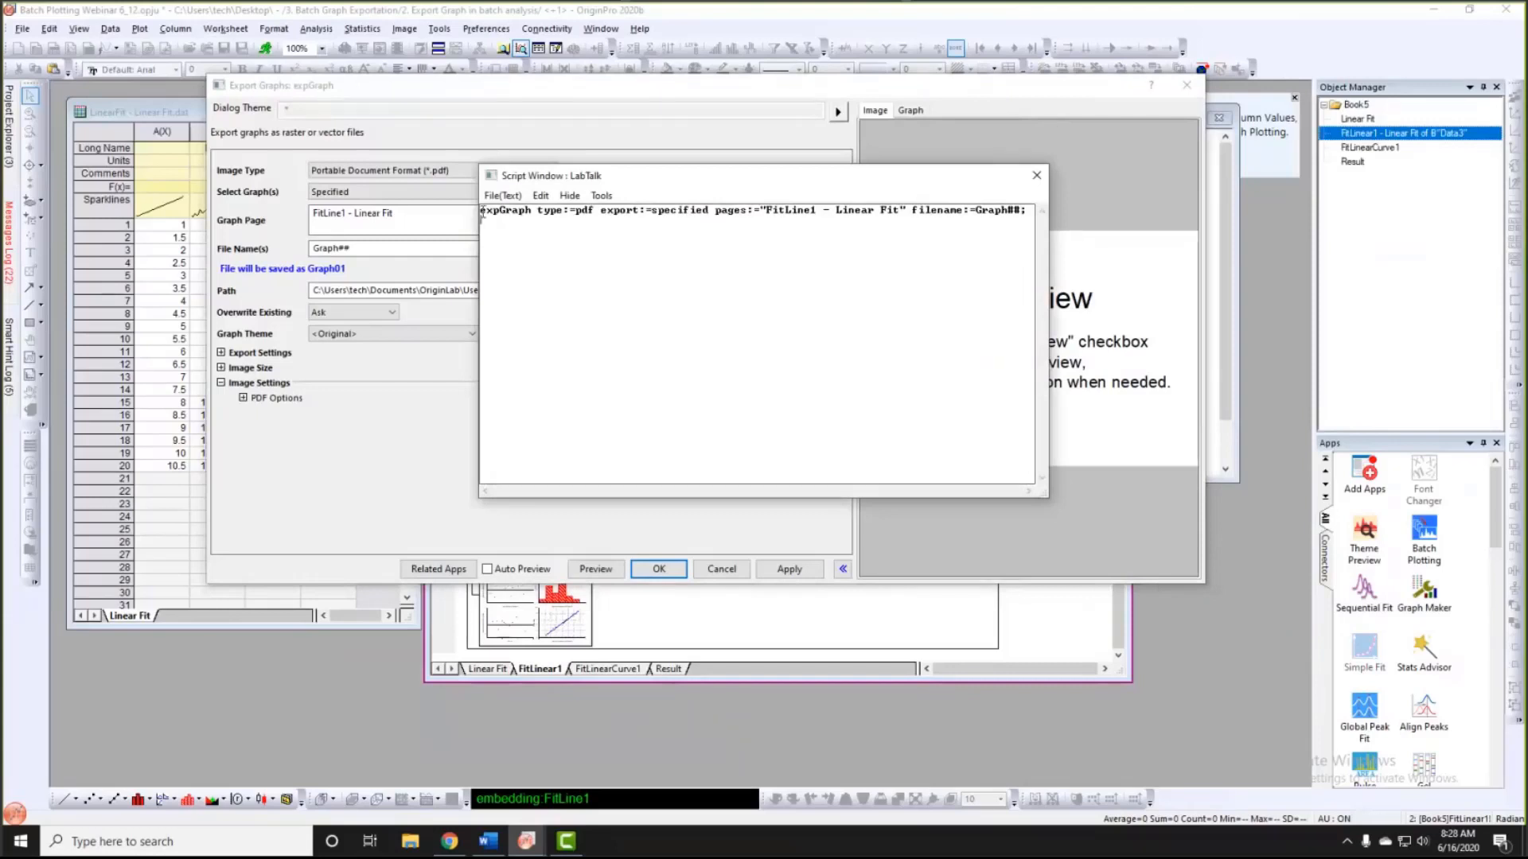
{"action": "left_click_drag", "start_coordinate": [483, 212], "coordinate": [483, 222]}
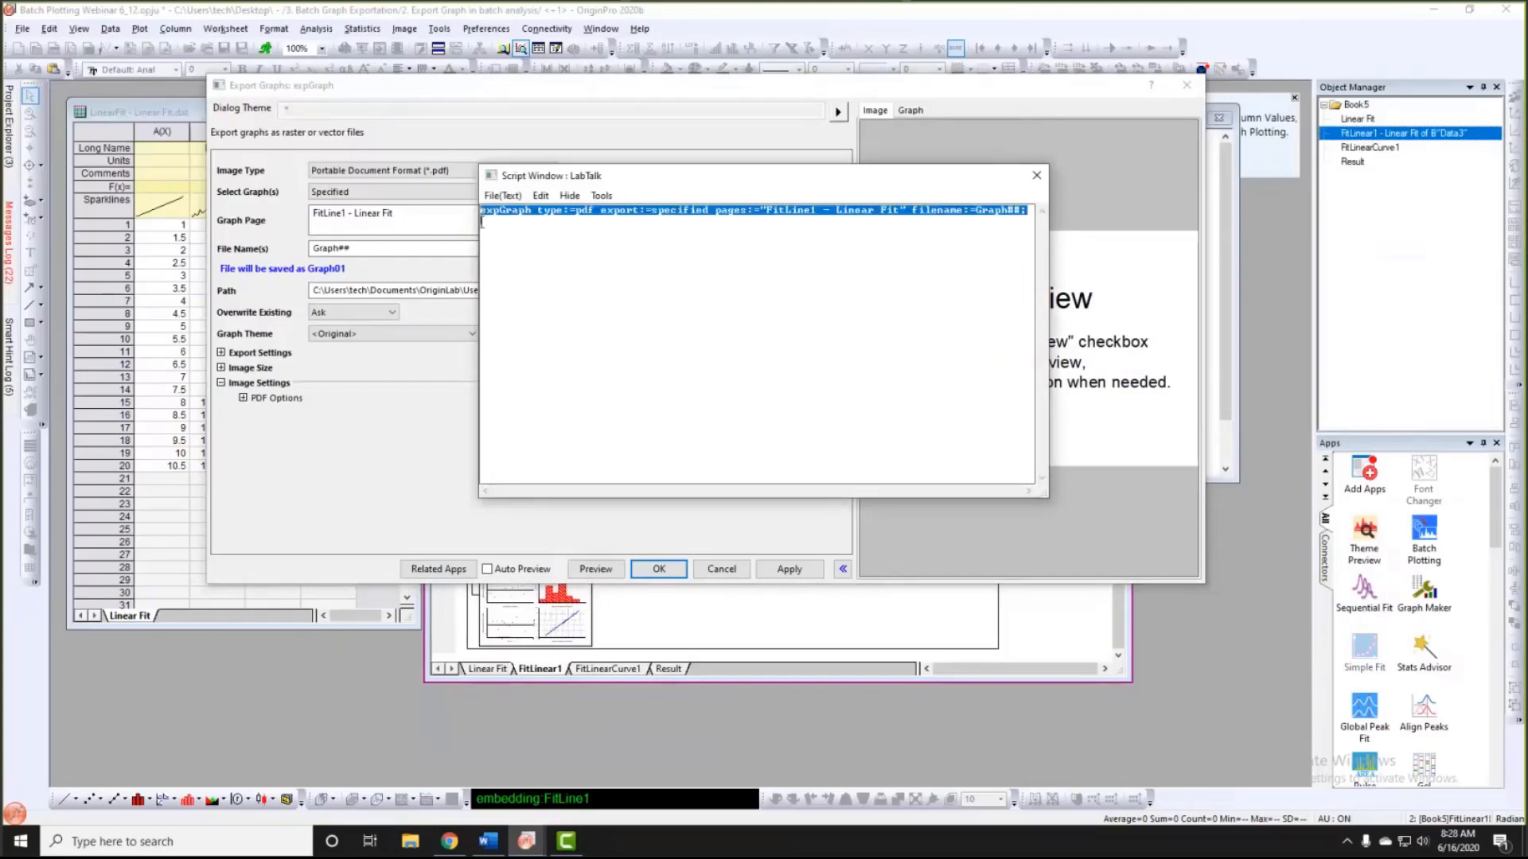
{"action": "left_click", "coordinate": [536, 222]}
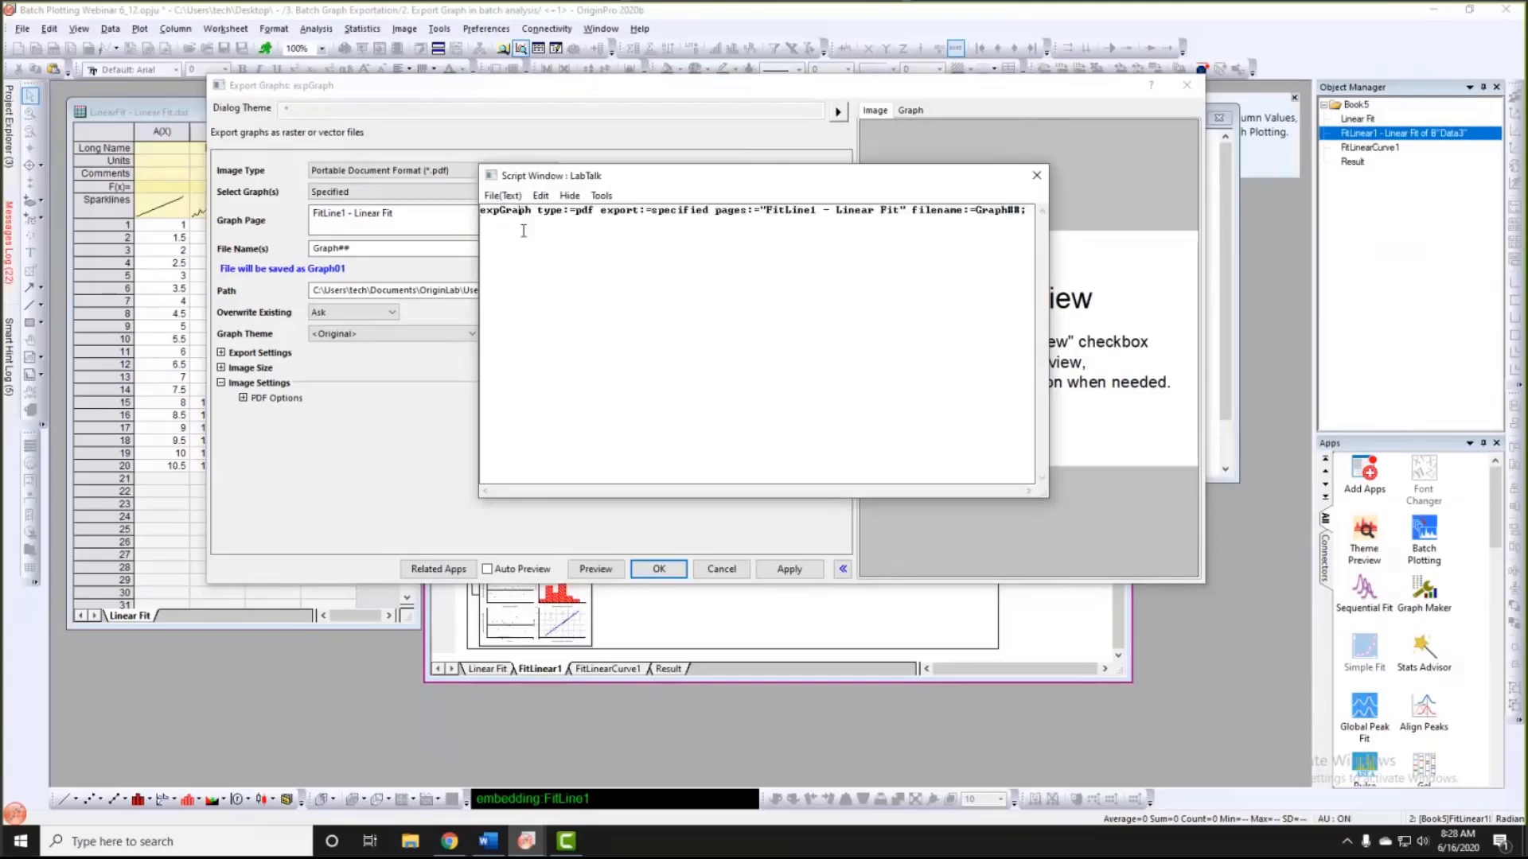
{"action": "key", "text": "ctrl+a"}
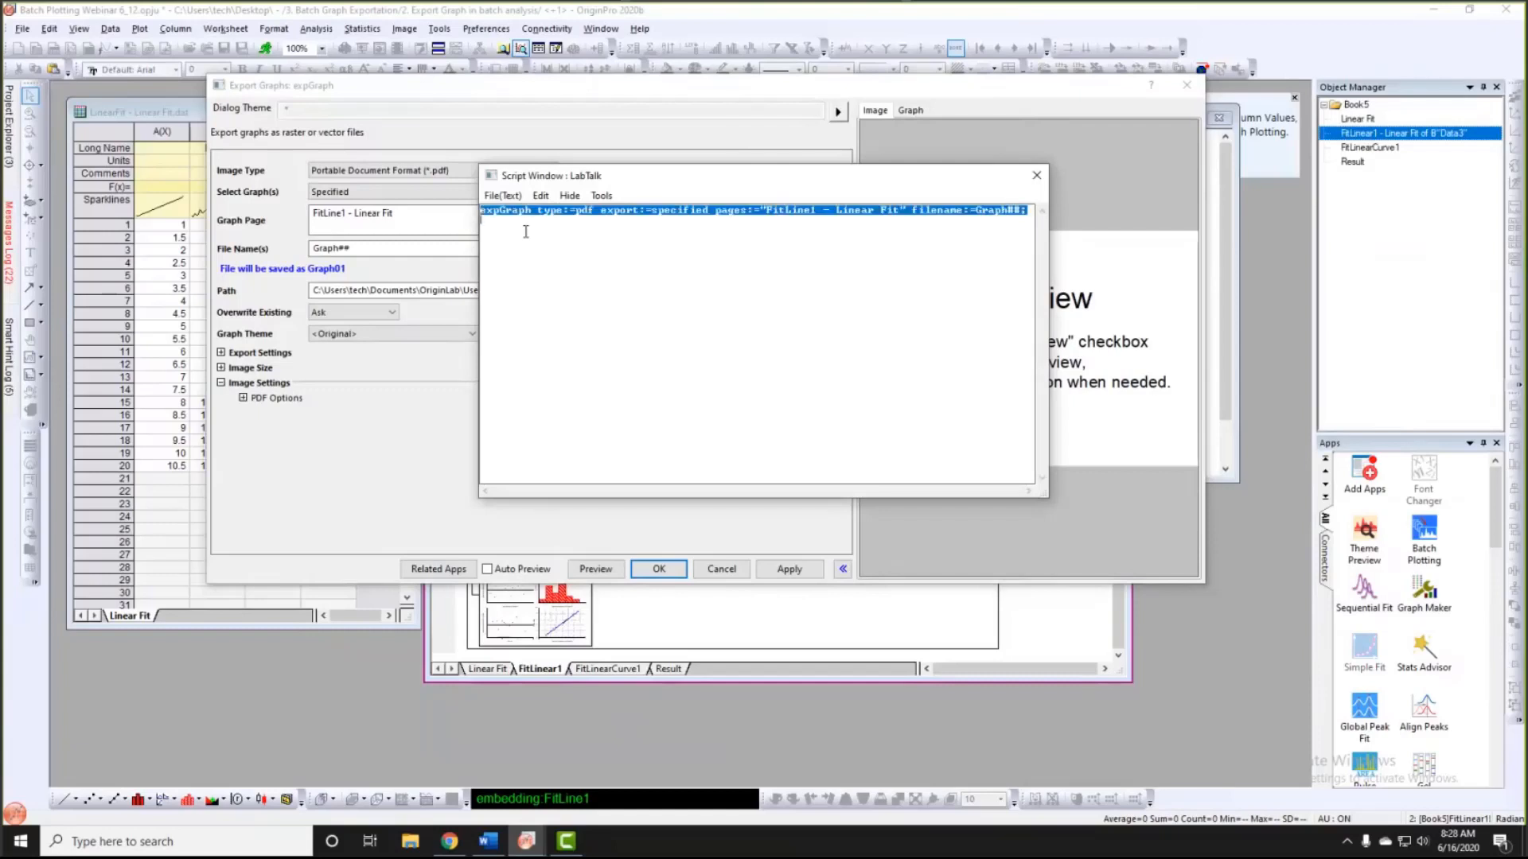
{"action": "left_click", "coordinate": [1034, 178]}
{"action": "left_click", "coordinate": [730, 570]}
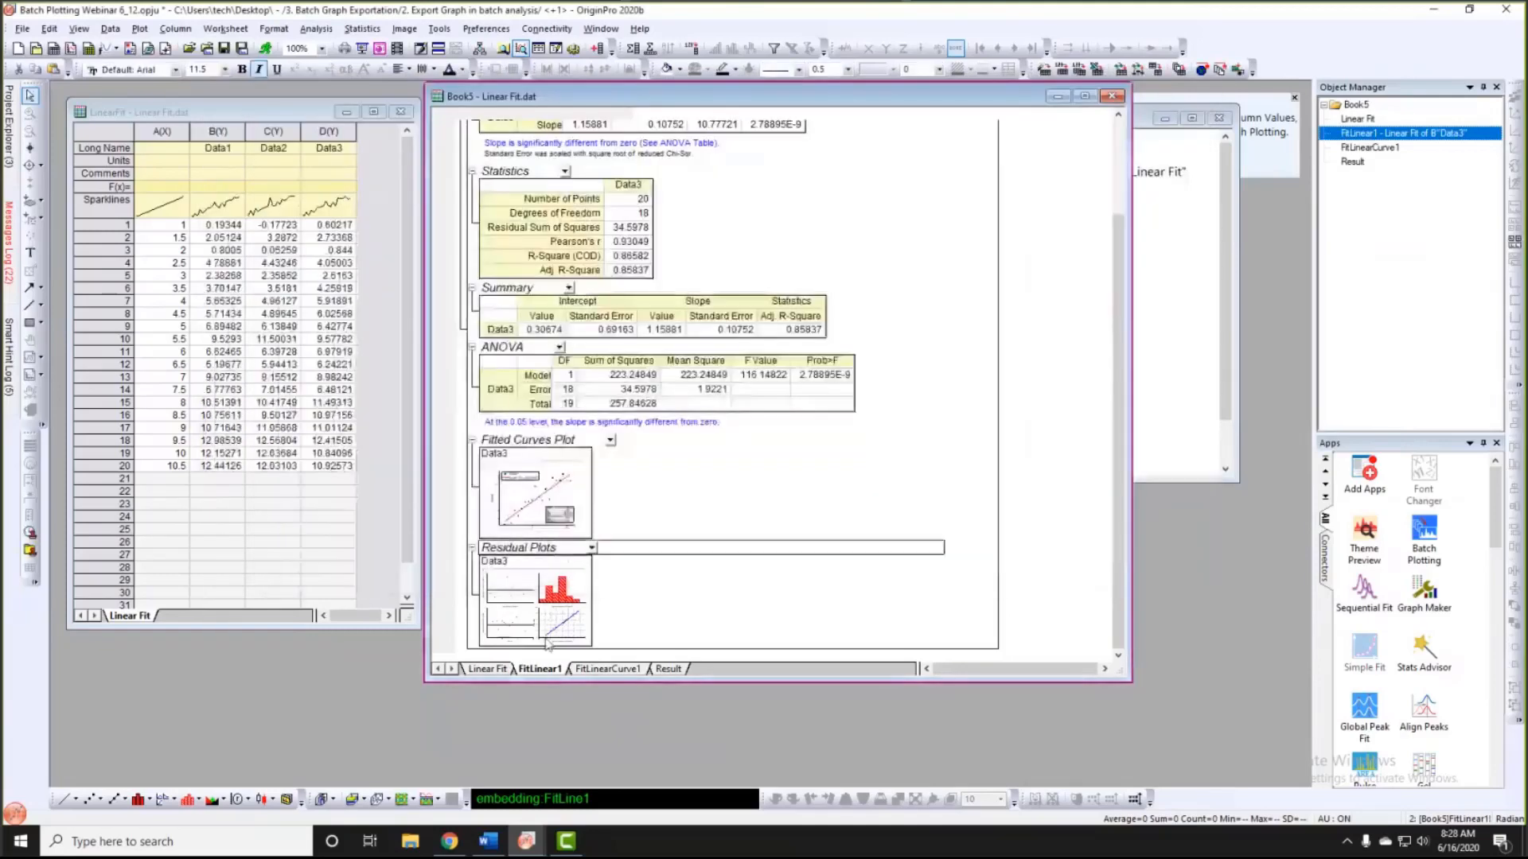
Step: Open Batch Processing from Book5's Linear Fit sheet and paste the copied expGraph command as the script after each process
{"action": "left_click", "coordinate": [487, 669]}
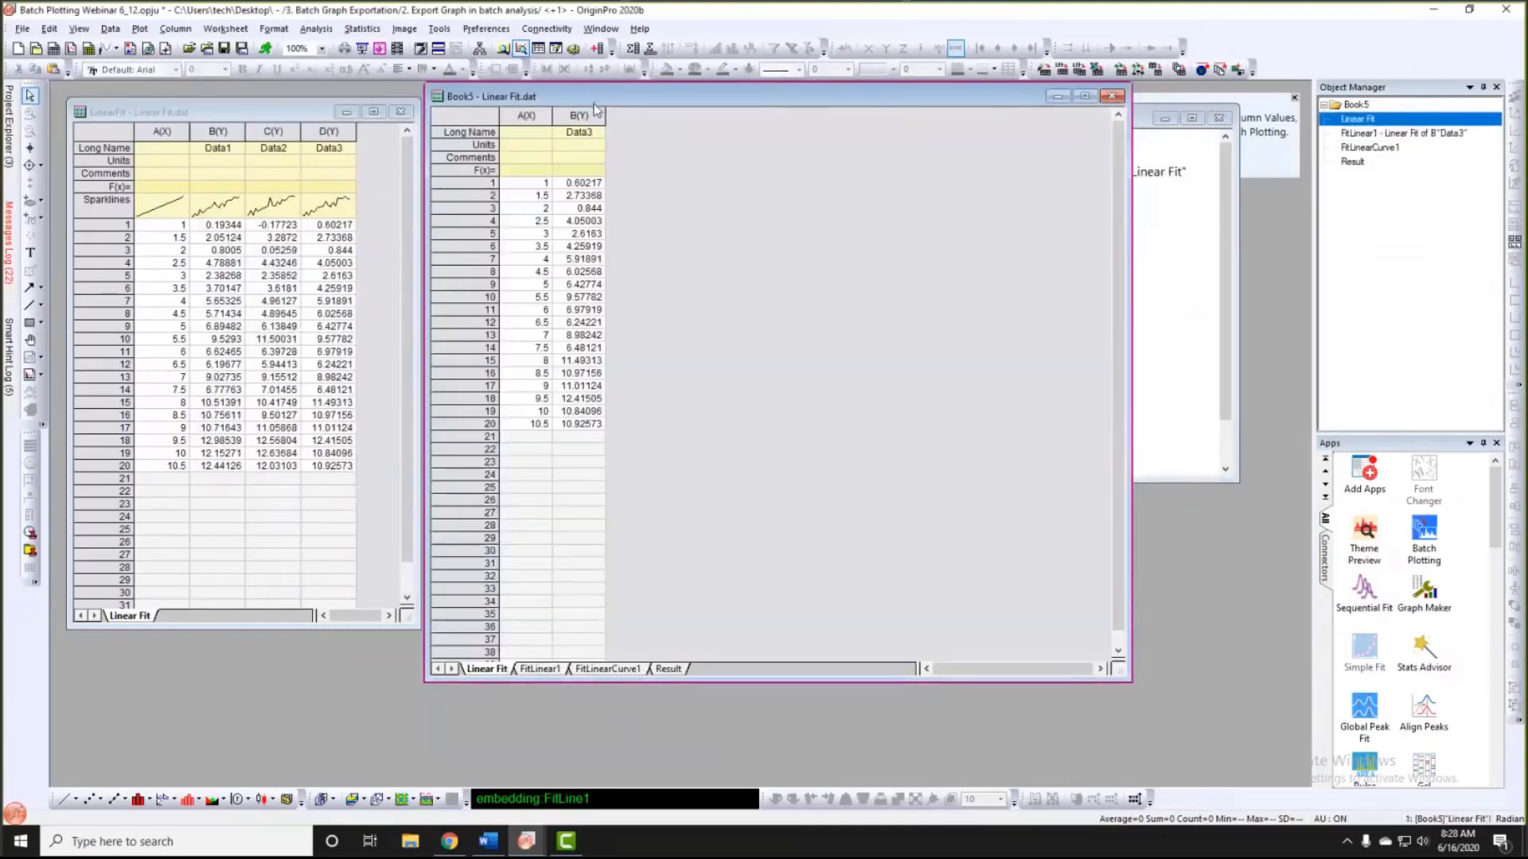
{"action": "left_click_drag", "start_coordinate": [594, 104], "coordinate": [588, 115]}
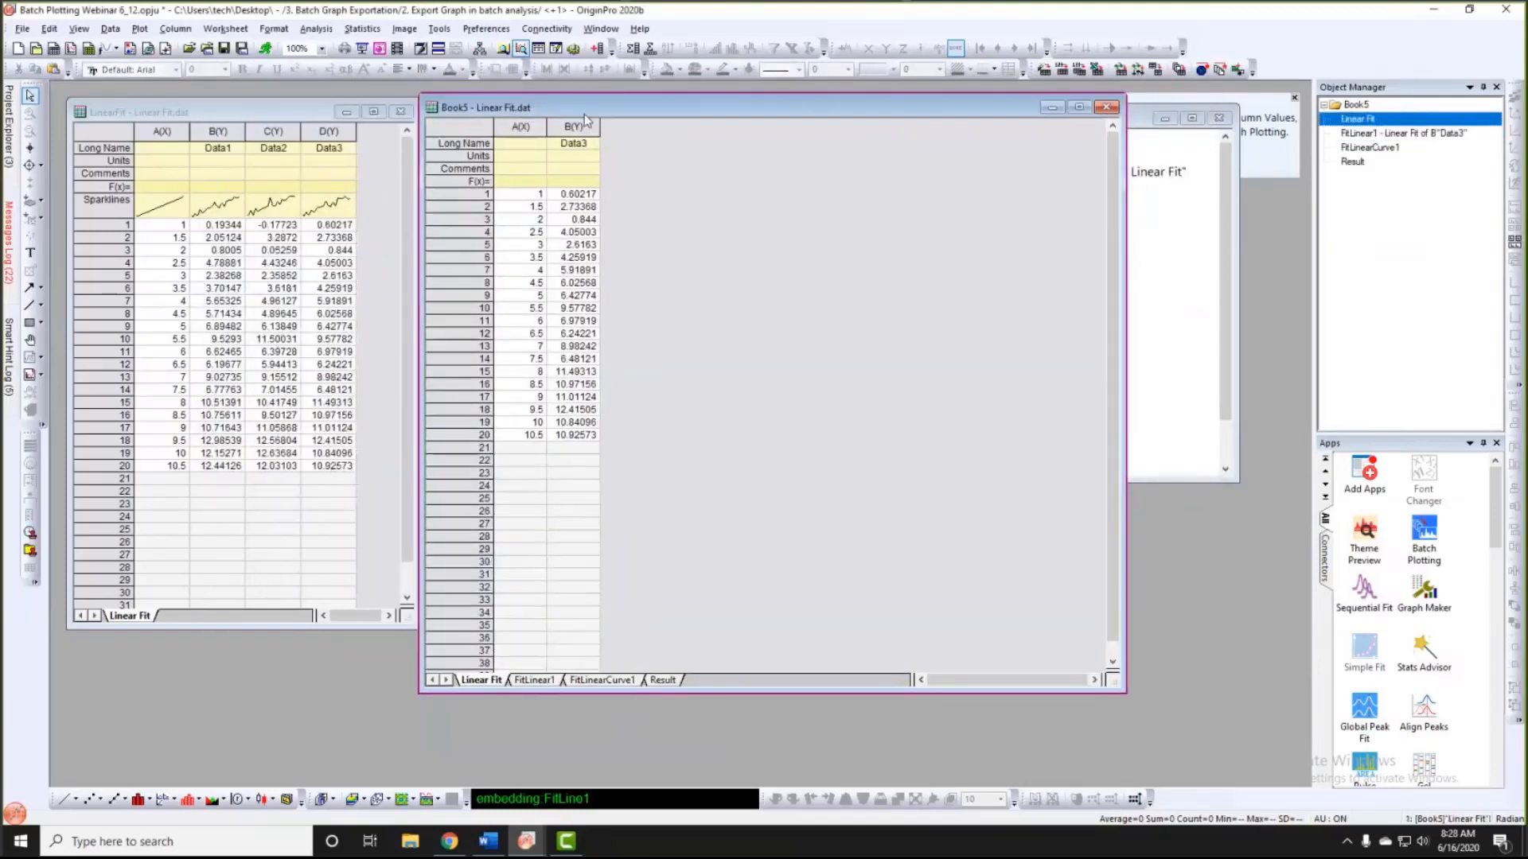
{"action": "left_click", "coordinate": [24, 29]}
{"action": "left_click", "coordinate": [64, 282]}
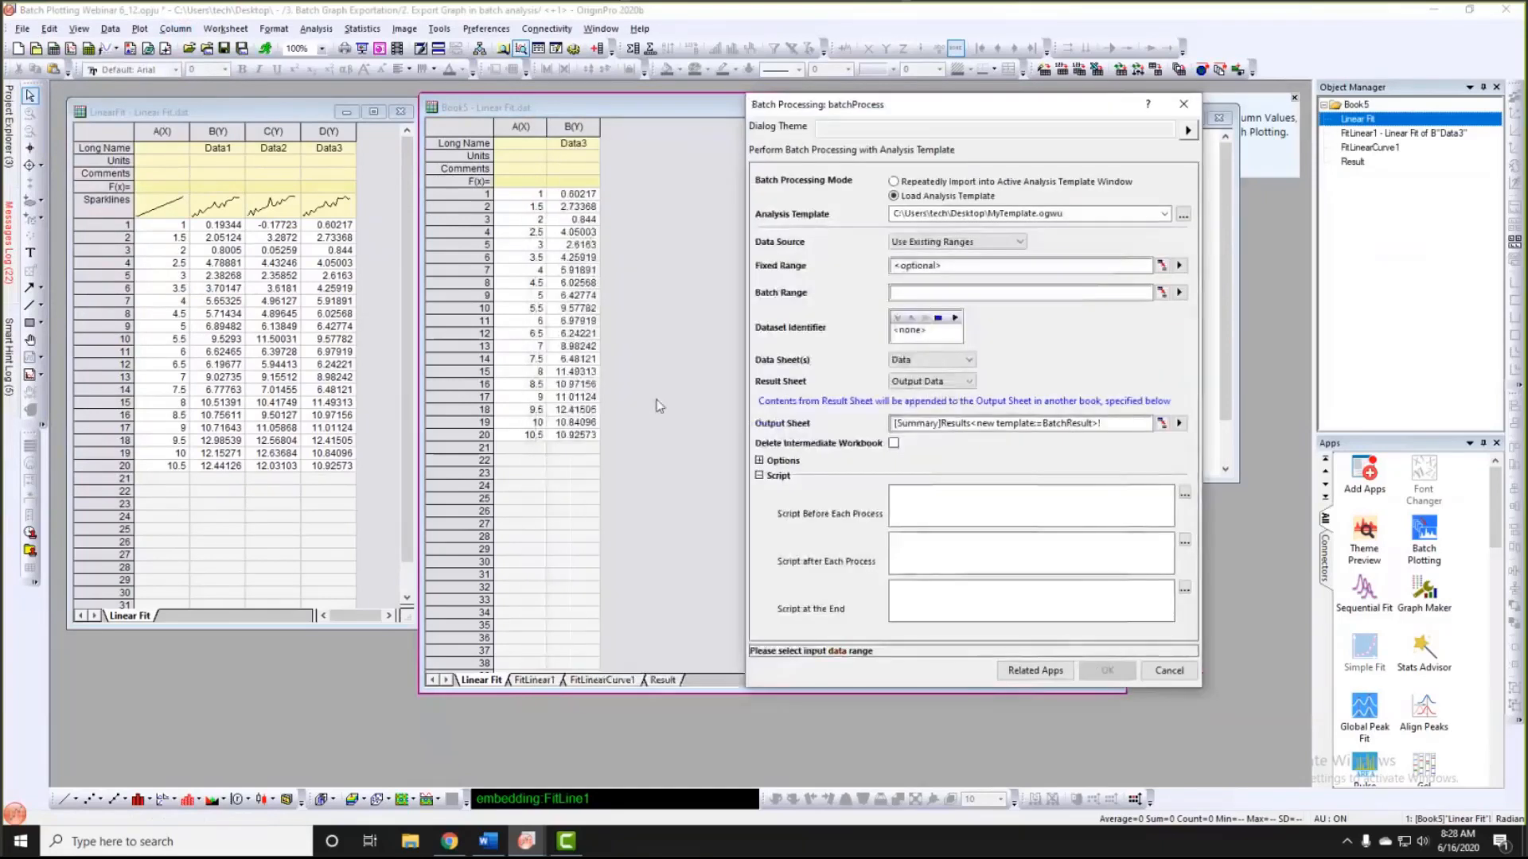
{"action": "left_click", "coordinate": [759, 476]}
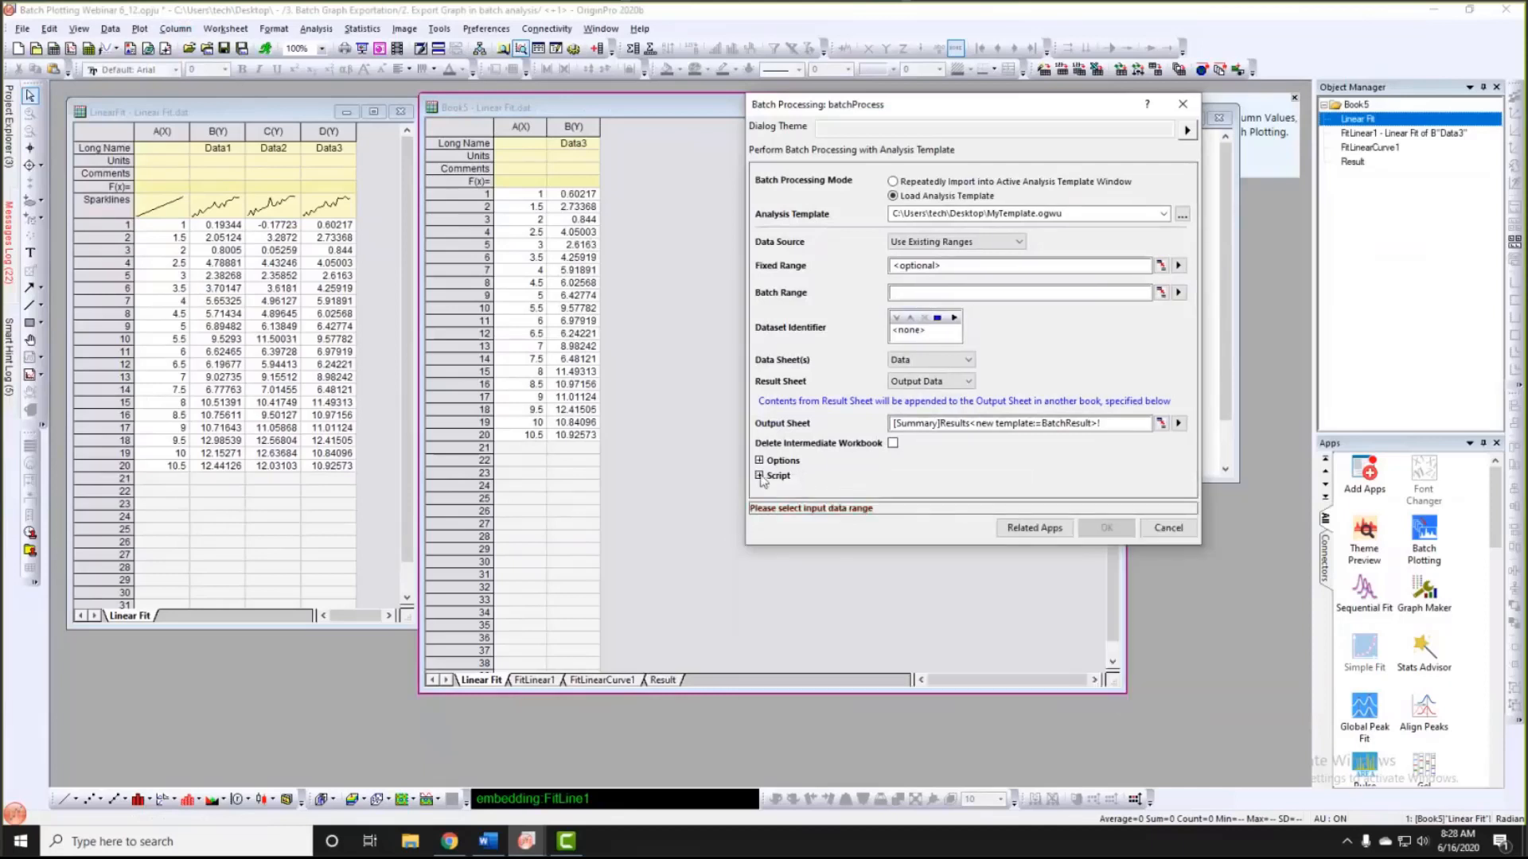
{"action": "left_click", "coordinate": [760, 476]}
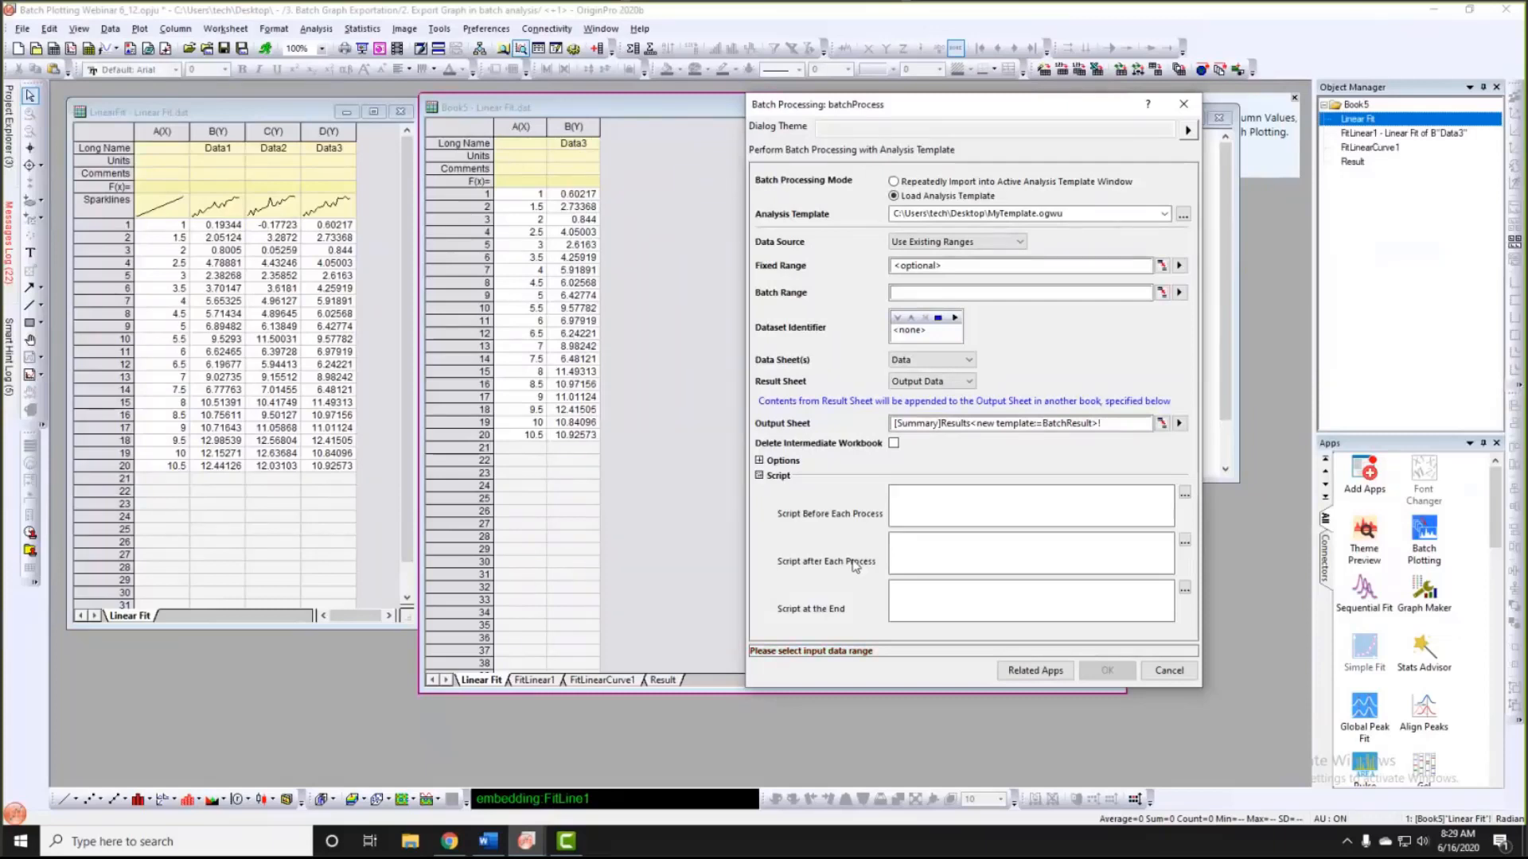
{"action": "left_click", "coordinate": [909, 545]}
{"action": "key", "text": "ctrl+v"}
{"action": "left_click_drag", "start_coordinate": [939, 568], "coordinate": [907, 568]}
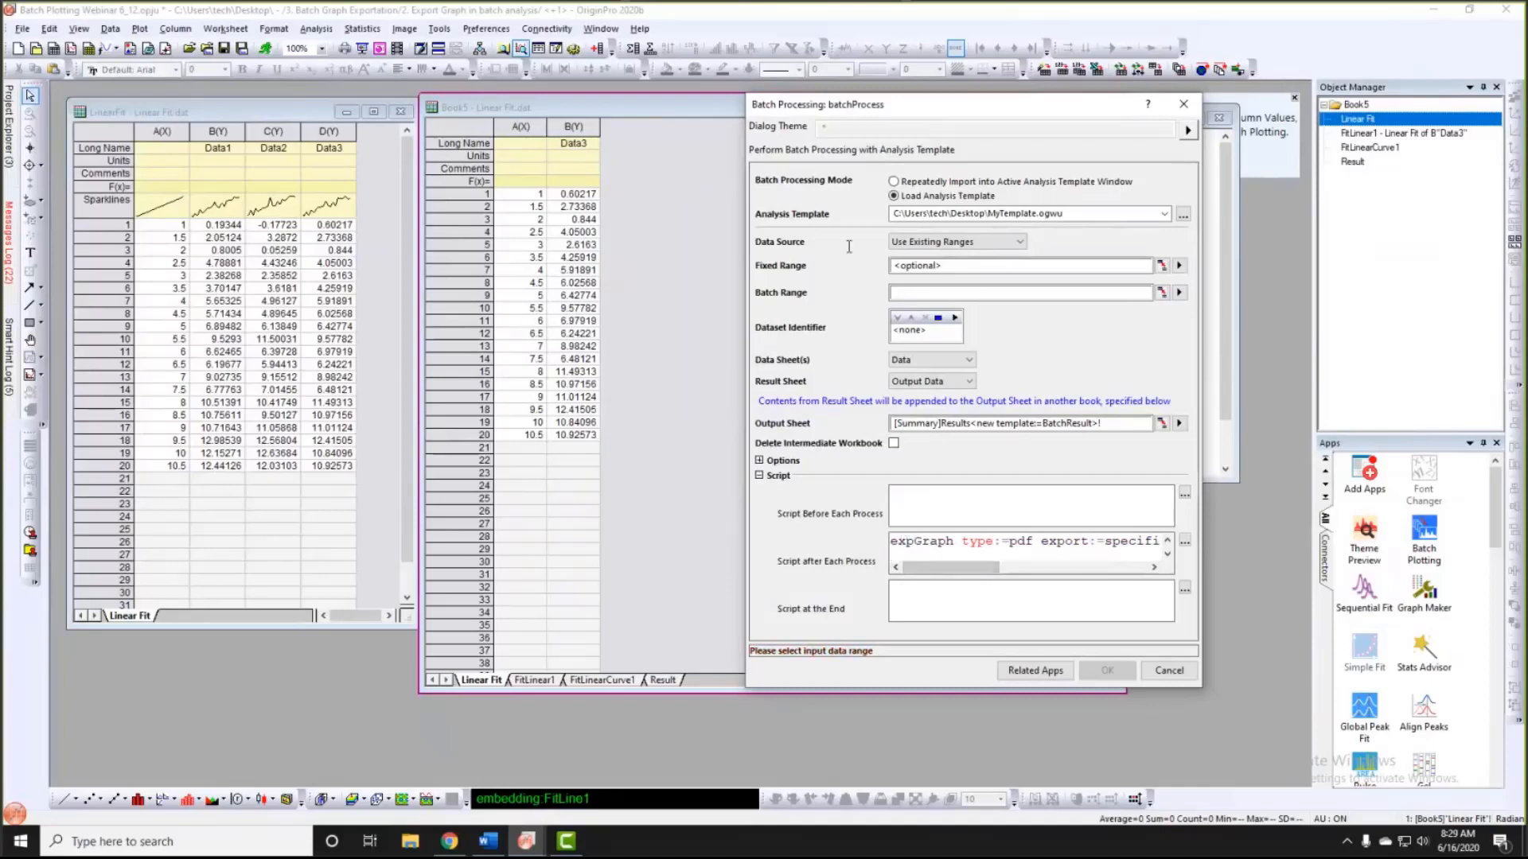
Step: Set the batch mode to repeatedly import into the active analysis template window, with the LinearFit columns Data1 and Data2 as input
{"action": "left_click", "coordinate": [894, 196]}
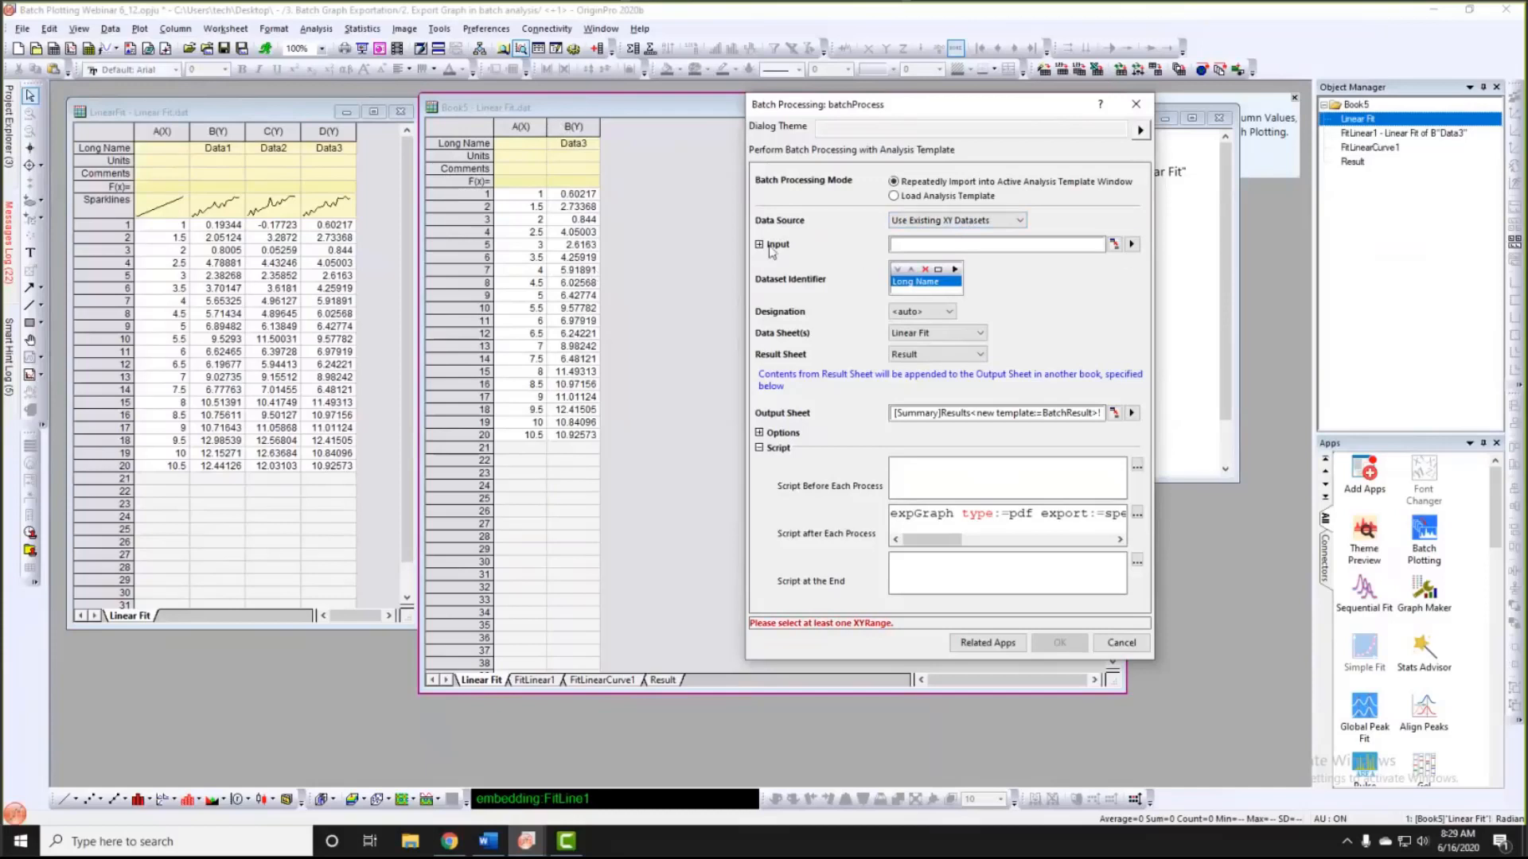
{"action": "left_click", "coordinate": [1114, 246]}
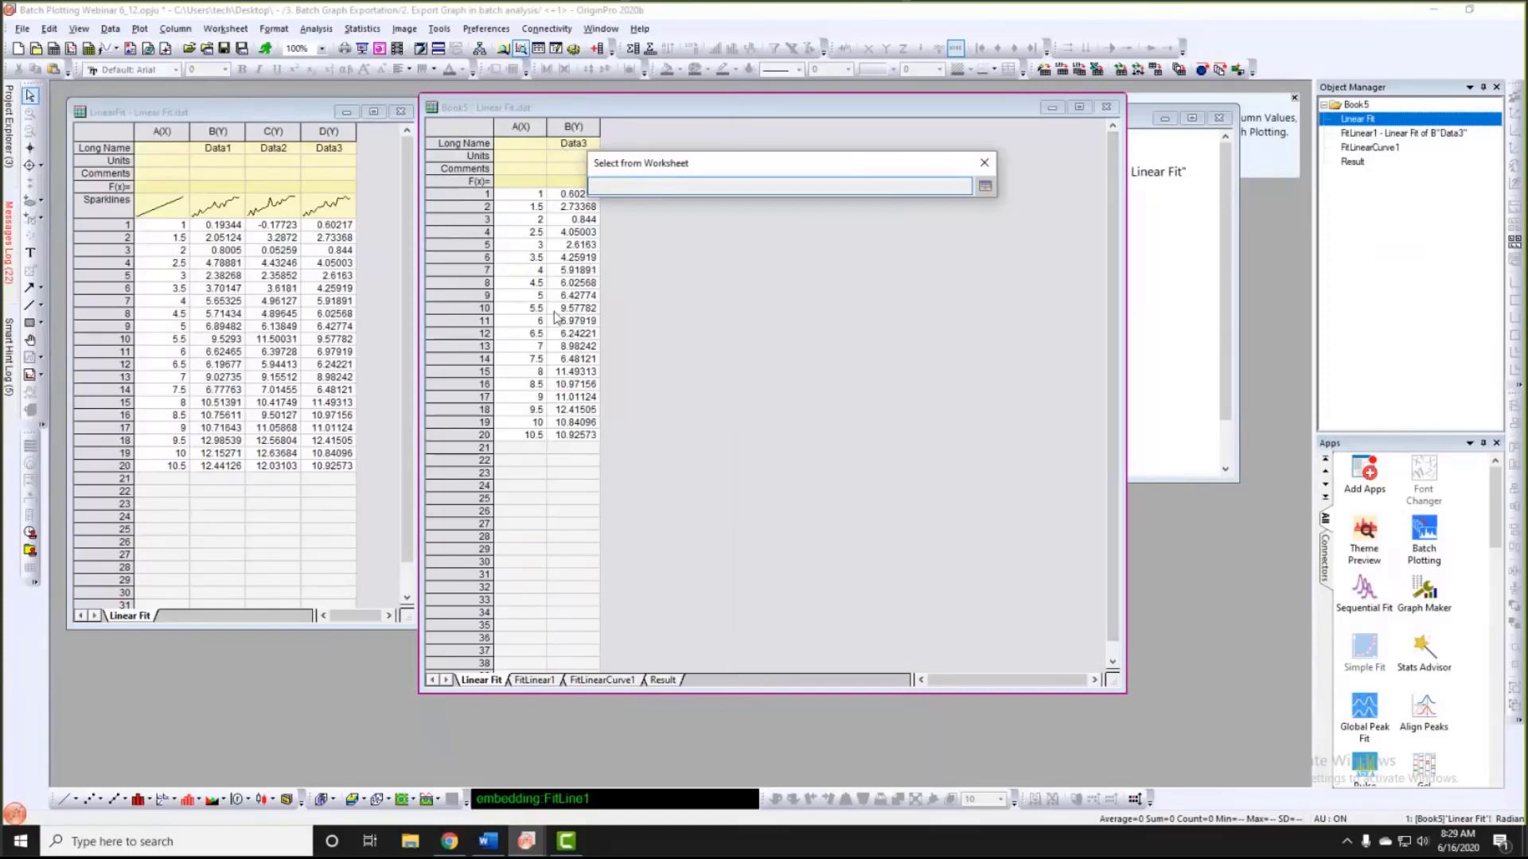
{"action": "left_click", "coordinate": [227, 134]}
{"action": "left_click_drag", "start_coordinate": [247, 129], "coordinate": [274, 131]}
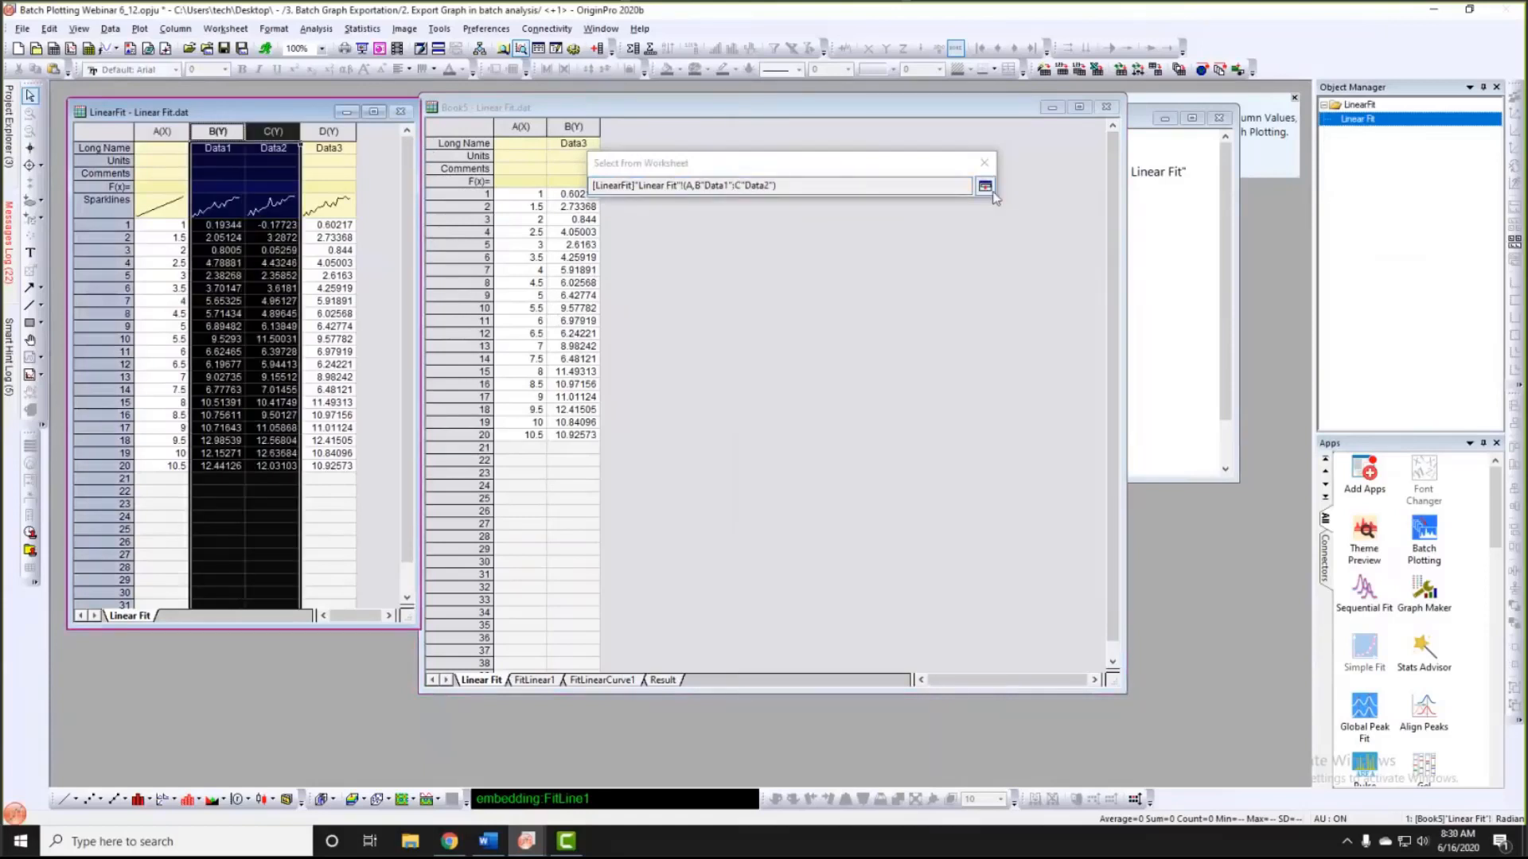
{"action": "left_click", "coordinate": [987, 188]}
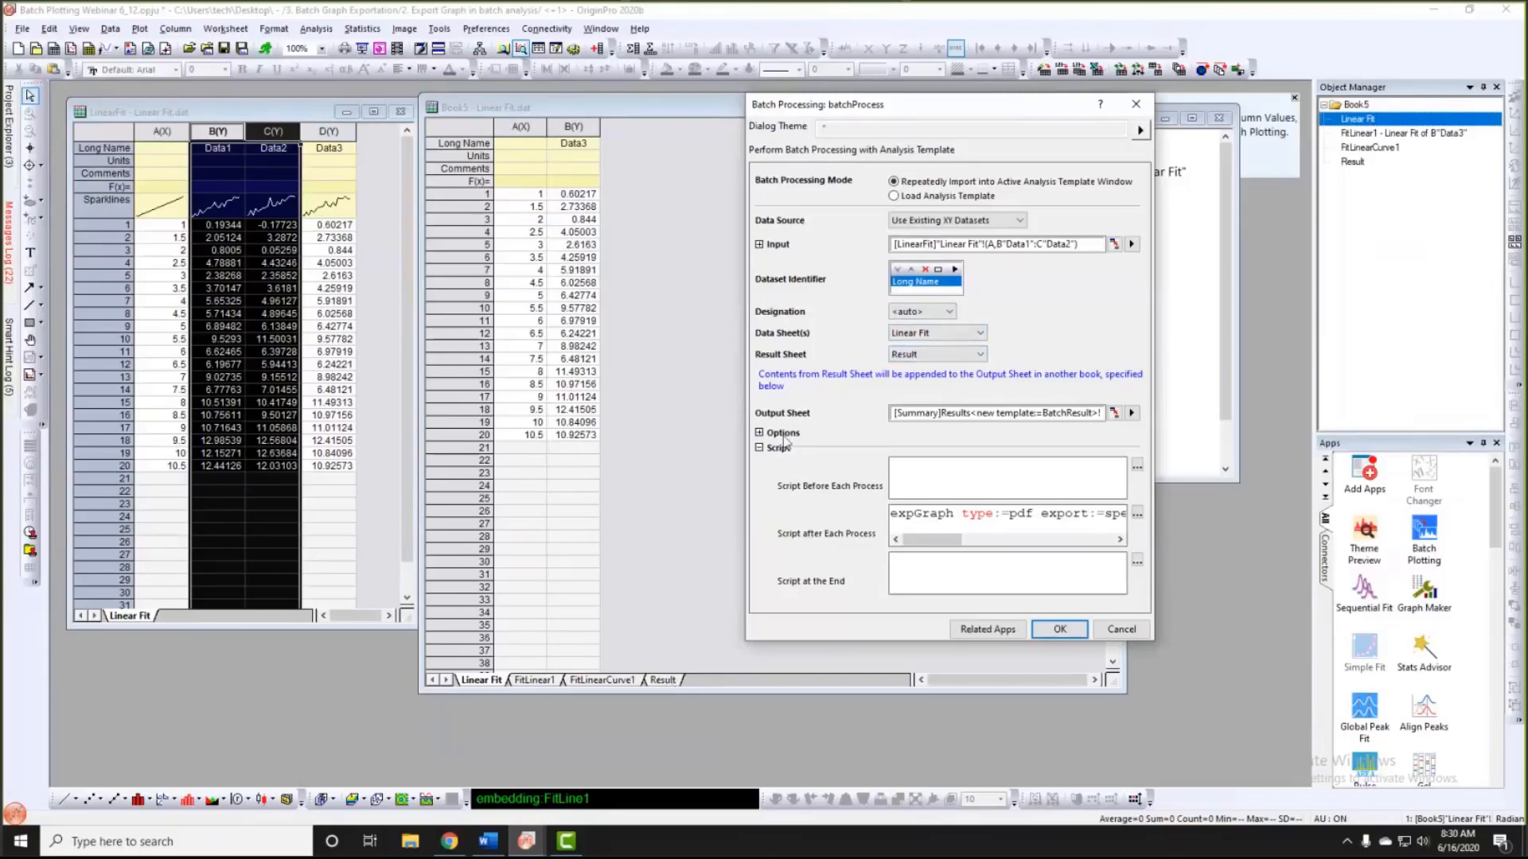
Step: Check the batch output options and run the batch processing, agreeing to create the missing export directory for each dataset
{"action": "left_click", "coordinate": [758, 432]}
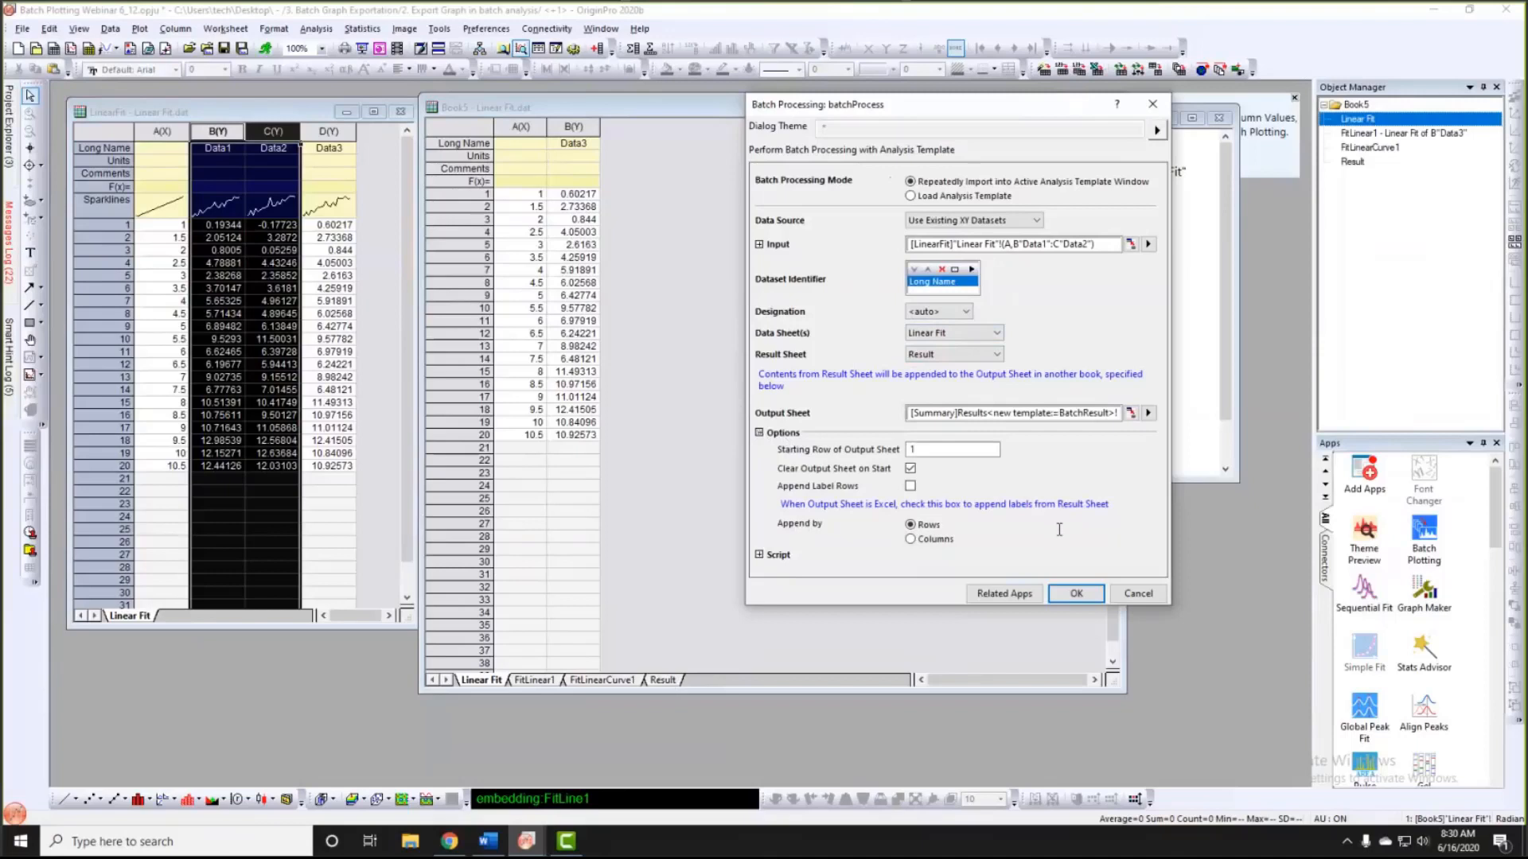
{"action": "left_click", "coordinate": [1076, 594]}
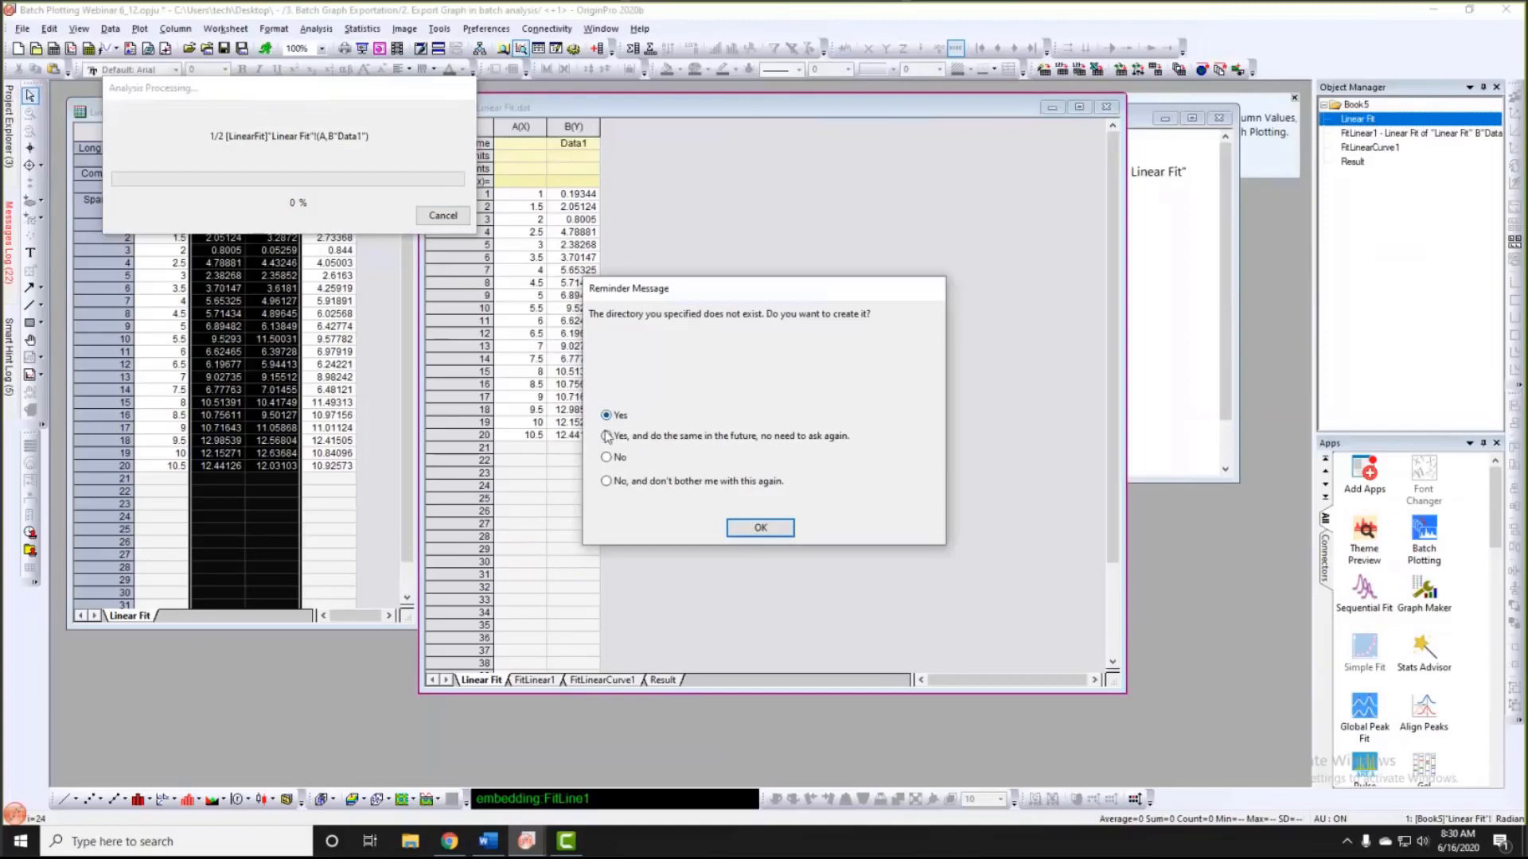
{"action": "left_click", "coordinate": [759, 528]}
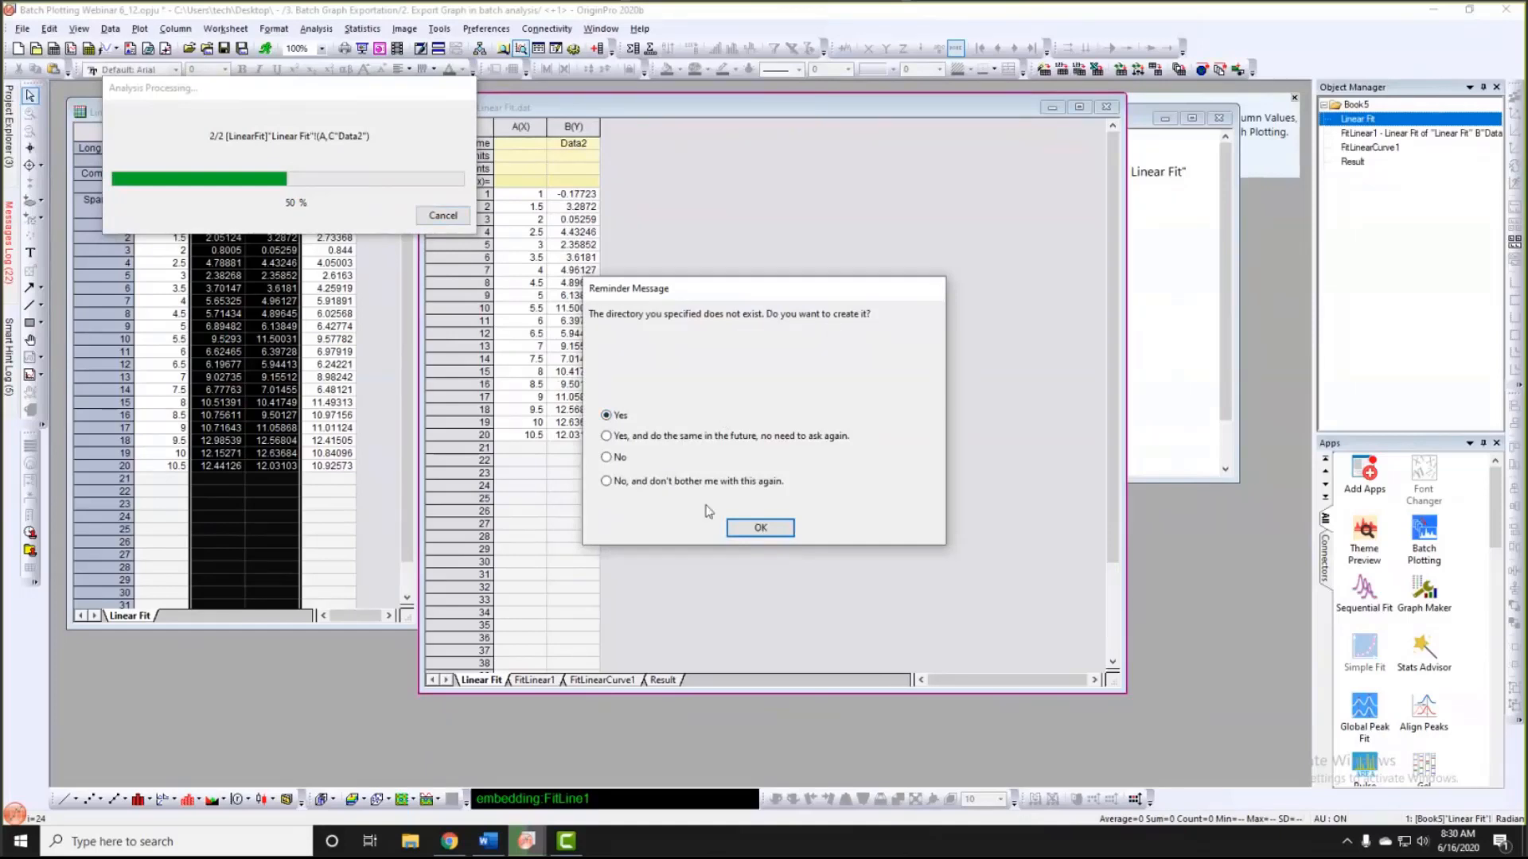
{"action": "left_click", "coordinate": [764, 529]}
Step: Arrange the Book5 and Summary workbook windows side by side and bring the Summary results to the front
{"action": "left_click", "coordinate": [749, 474]}
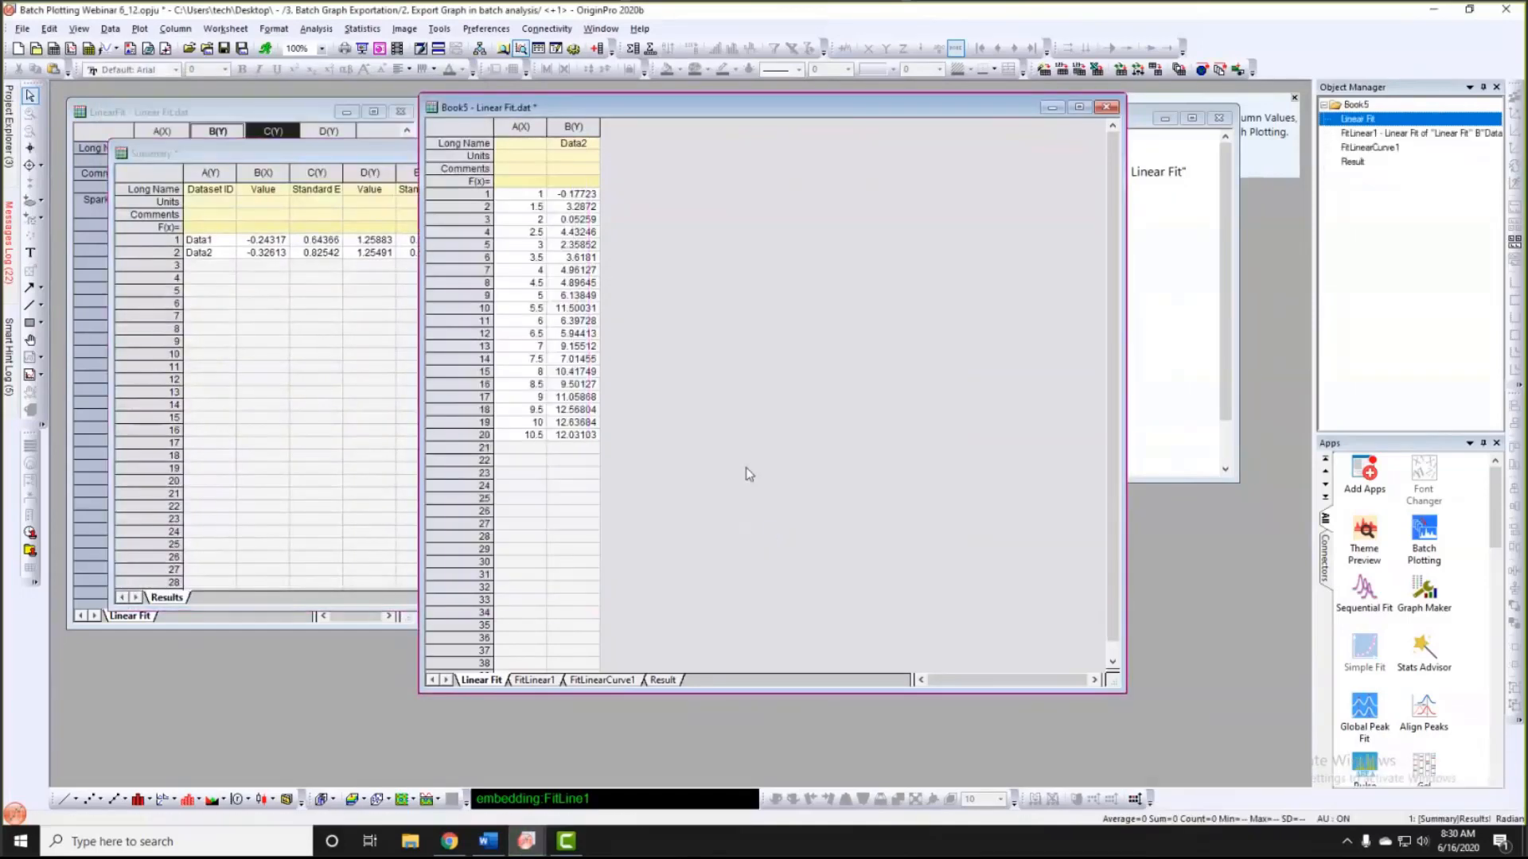
{"action": "left_click_drag", "start_coordinate": [479, 109], "coordinate": [634, 116]}
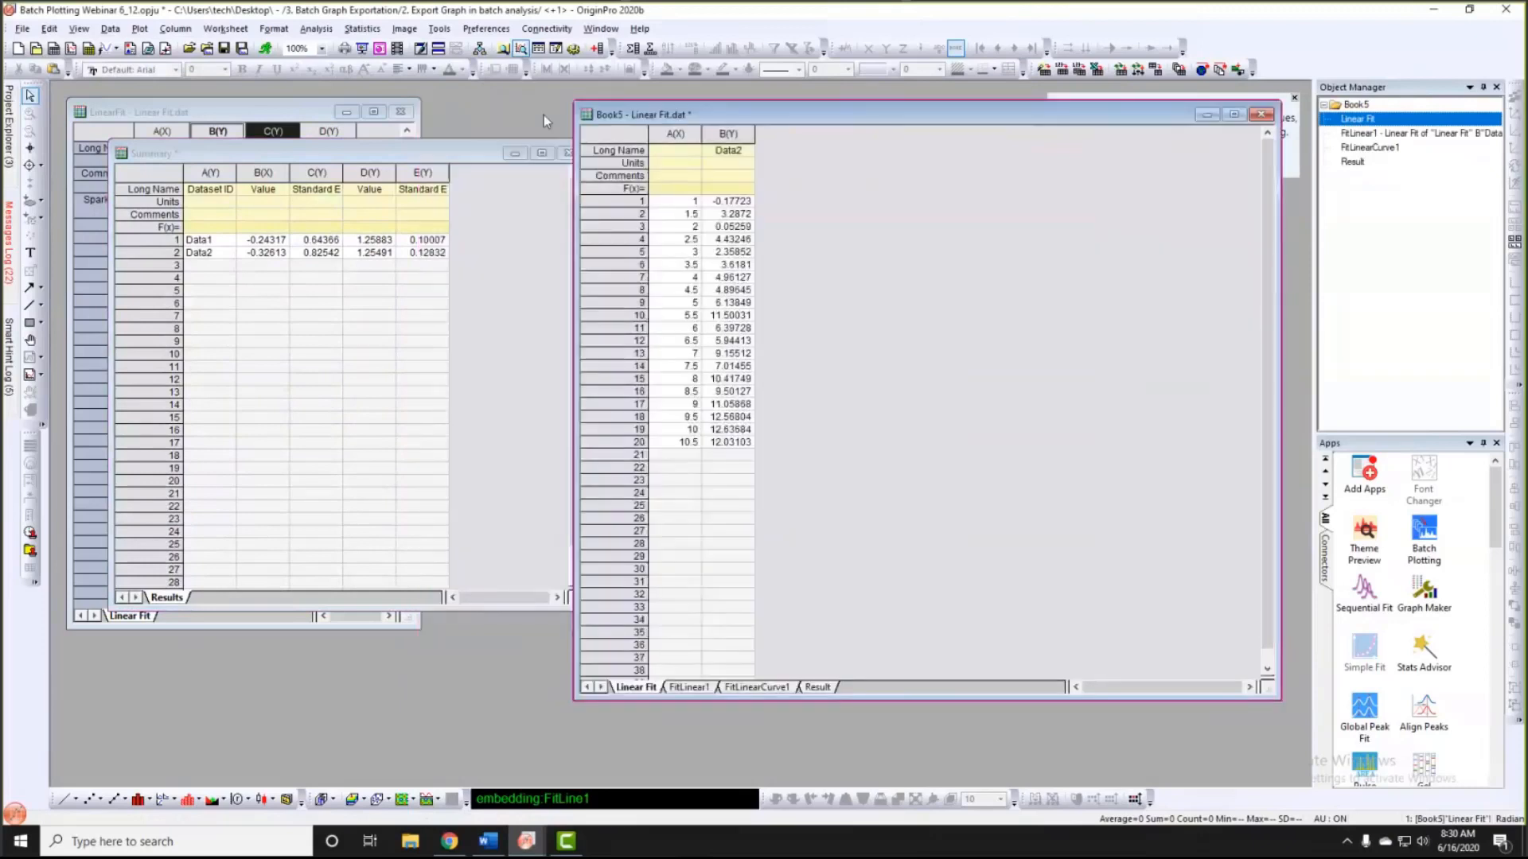
{"action": "left_click_drag", "start_coordinate": [458, 151], "coordinate": [456, 141]}
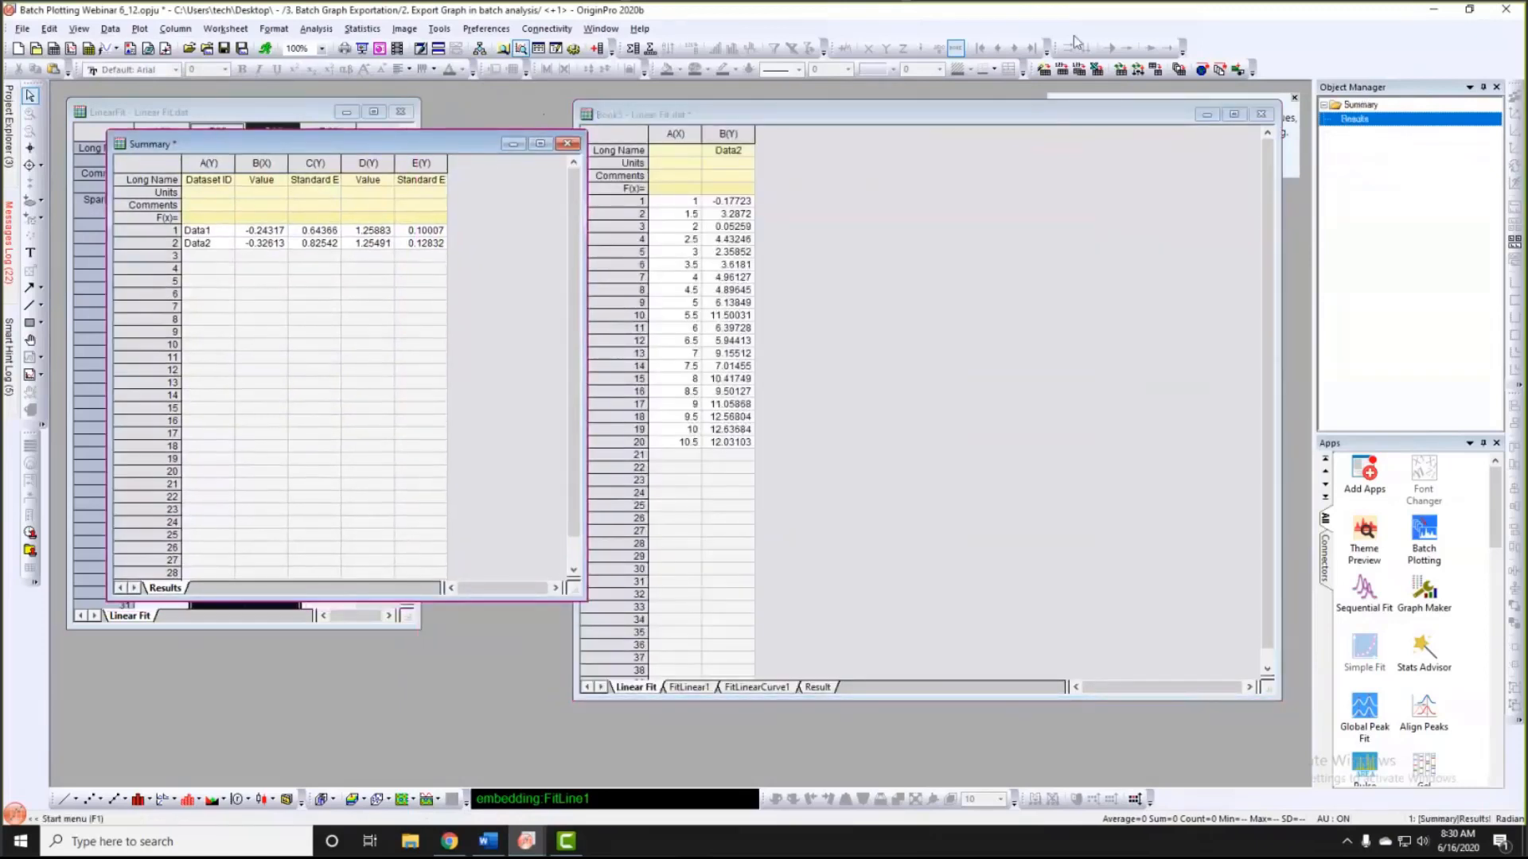
Step: Check the desktop for the exported graph files and return to the Batch Plotting Webinar 6_12 project in Origin
{"action": "left_click", "coordinate": [1432, 12]}
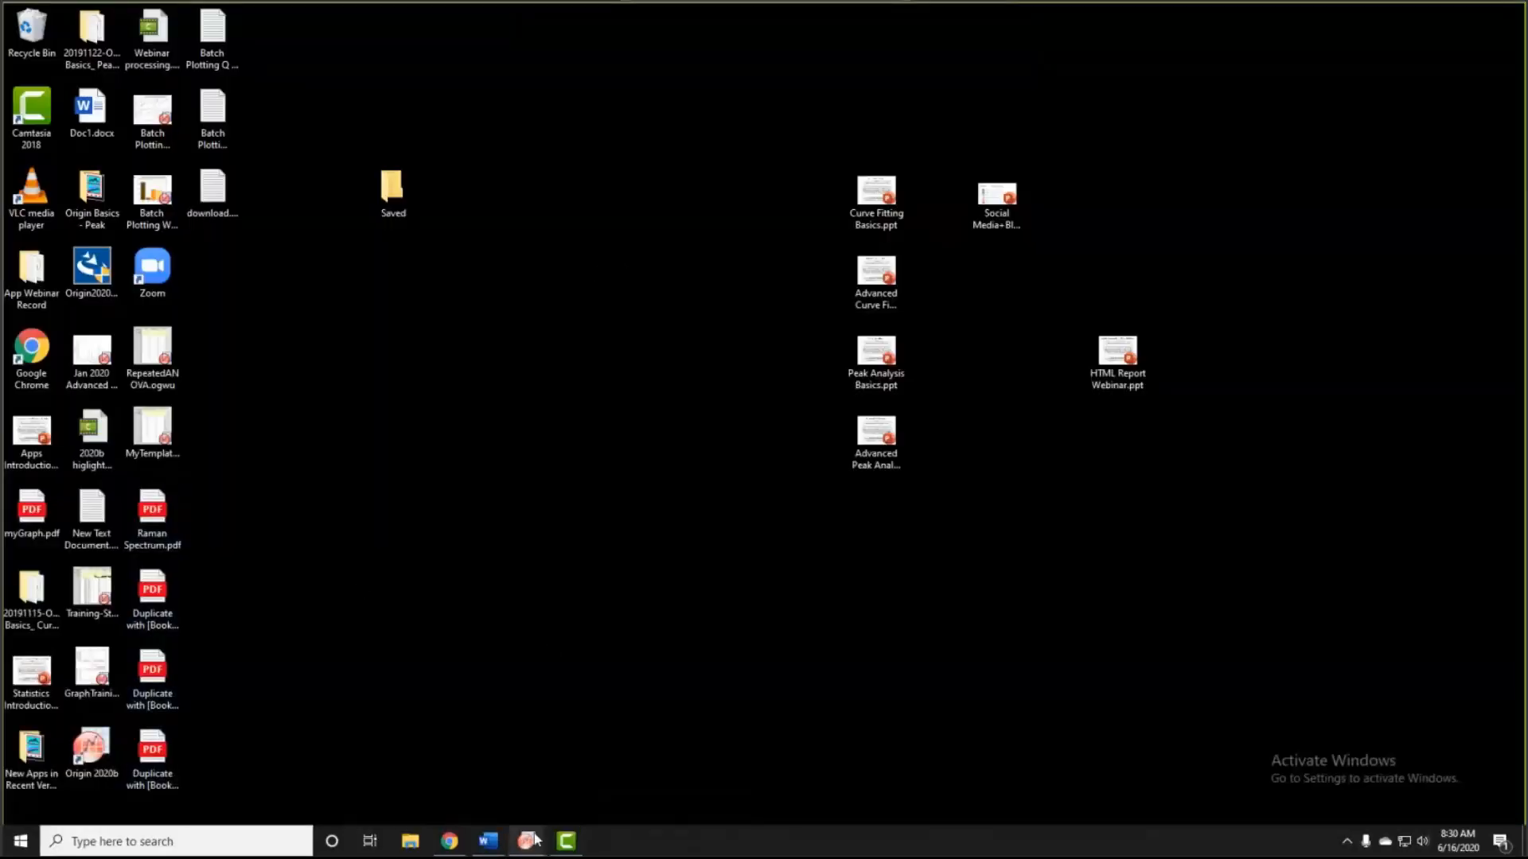
{"action": "mouse_move", "coordinate": [527, 841]}
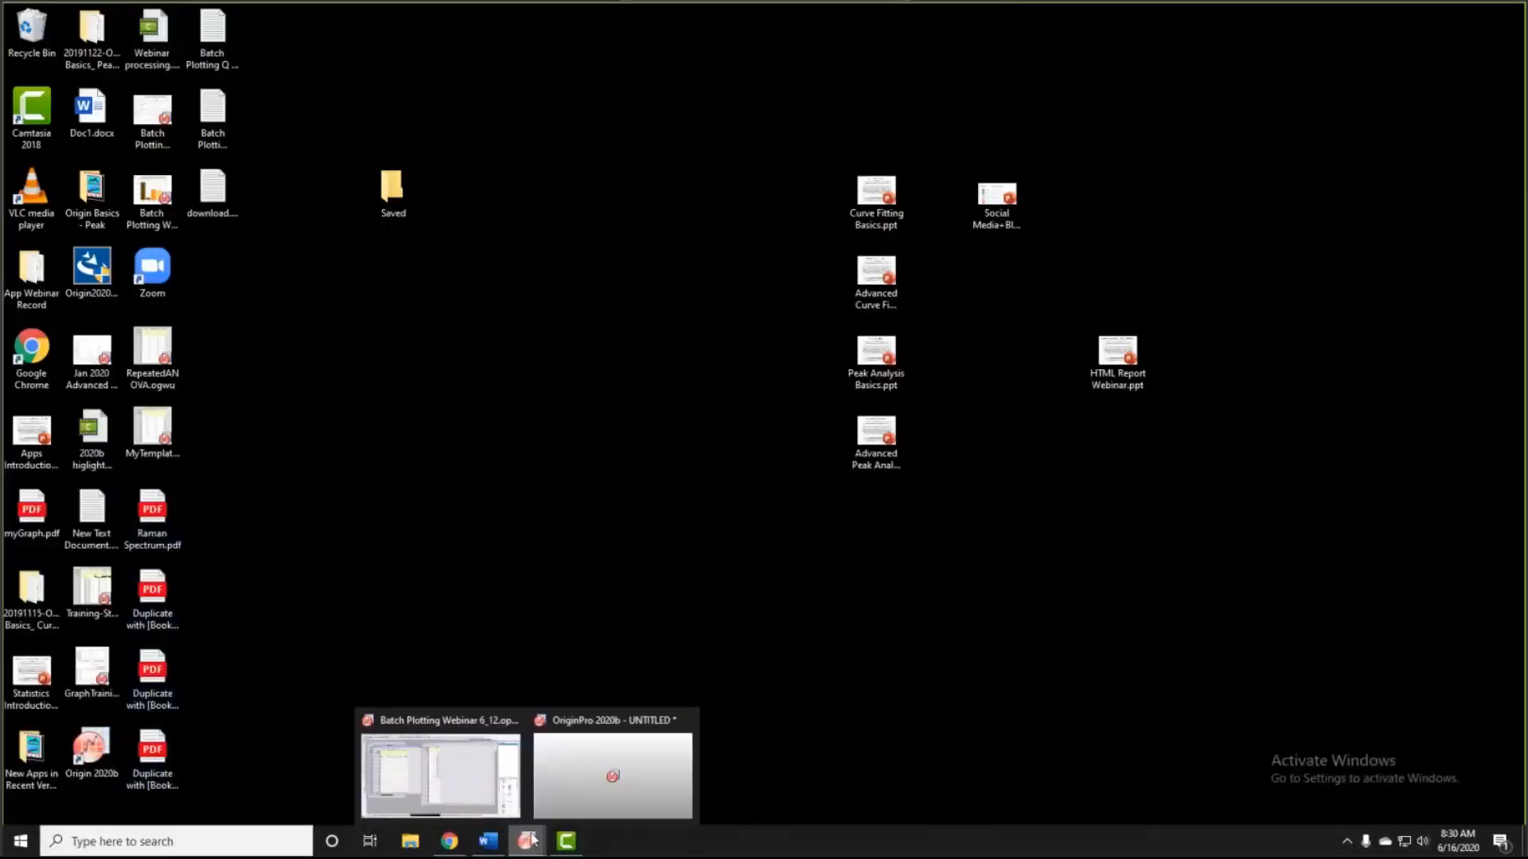
{"action": "left_click", "coordinate": [490, 795]}
Step: Move the Book5 window aside and delete the Summary workbook
{"action": "left_click_drag", "start_coordinate": [677, 118], "coordinate": [579, 115]}
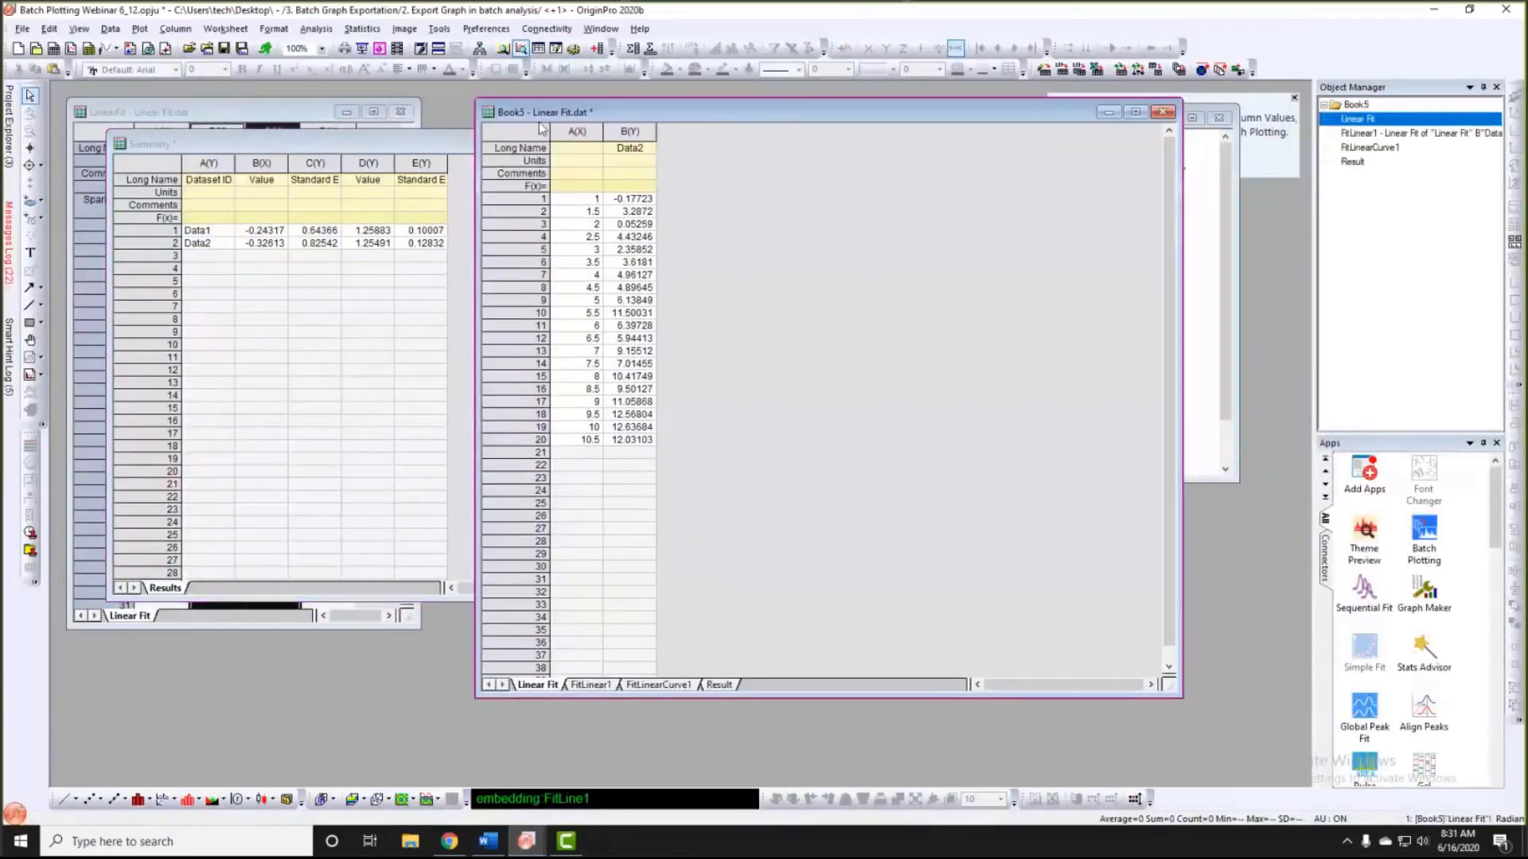
{"action": "left_click_drag", "start_coordinate": [631, 114], "coordinate": [756, 118]}
{"action": "left_click", "coordinate": [569, 144]}
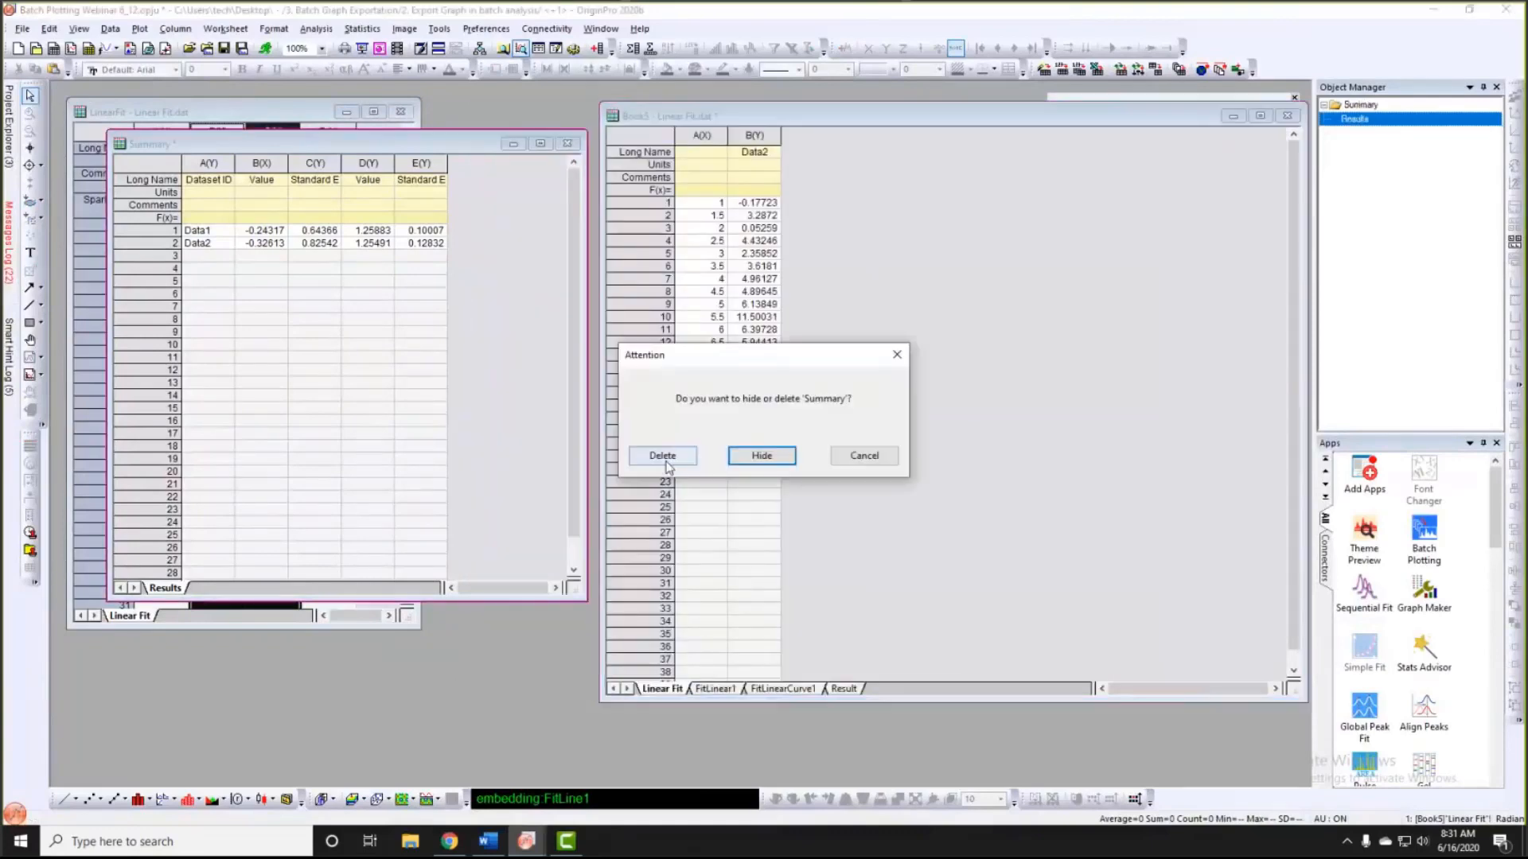
{"action": "left_click", "coordinate": [664, 456]}
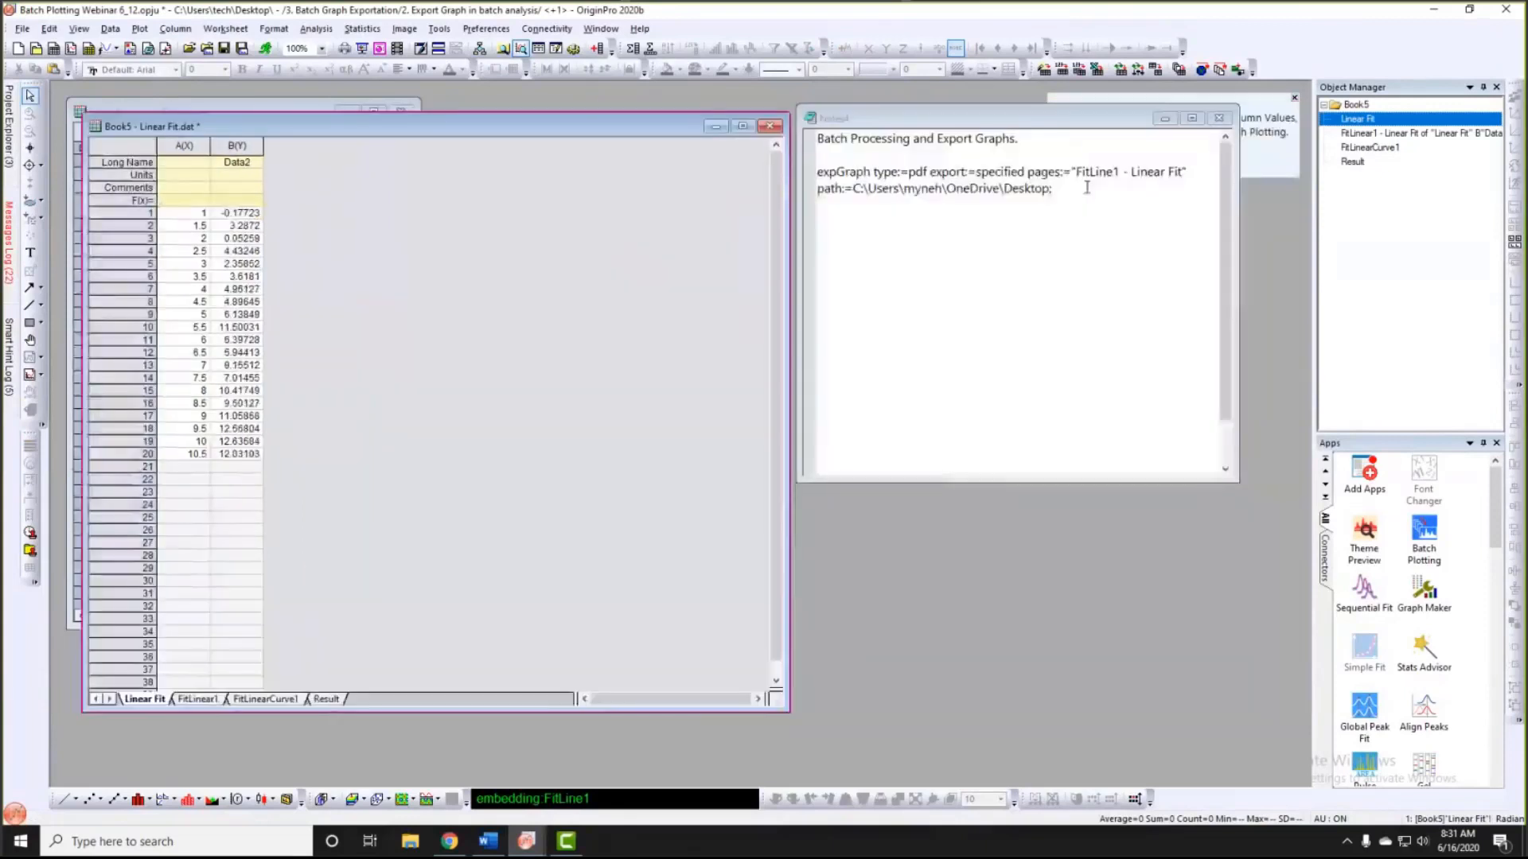
Step: Replace the script in Notes4 with expGraph type:=pdf export:=specified pages:="FitLine1 - Linear Fit" filename:=Graph##;
{"action": "left_click_drag", "start_coordinate": [1054, 189], "coordinate": [808, 169]}
{"action": "key", "text": "Delete"}
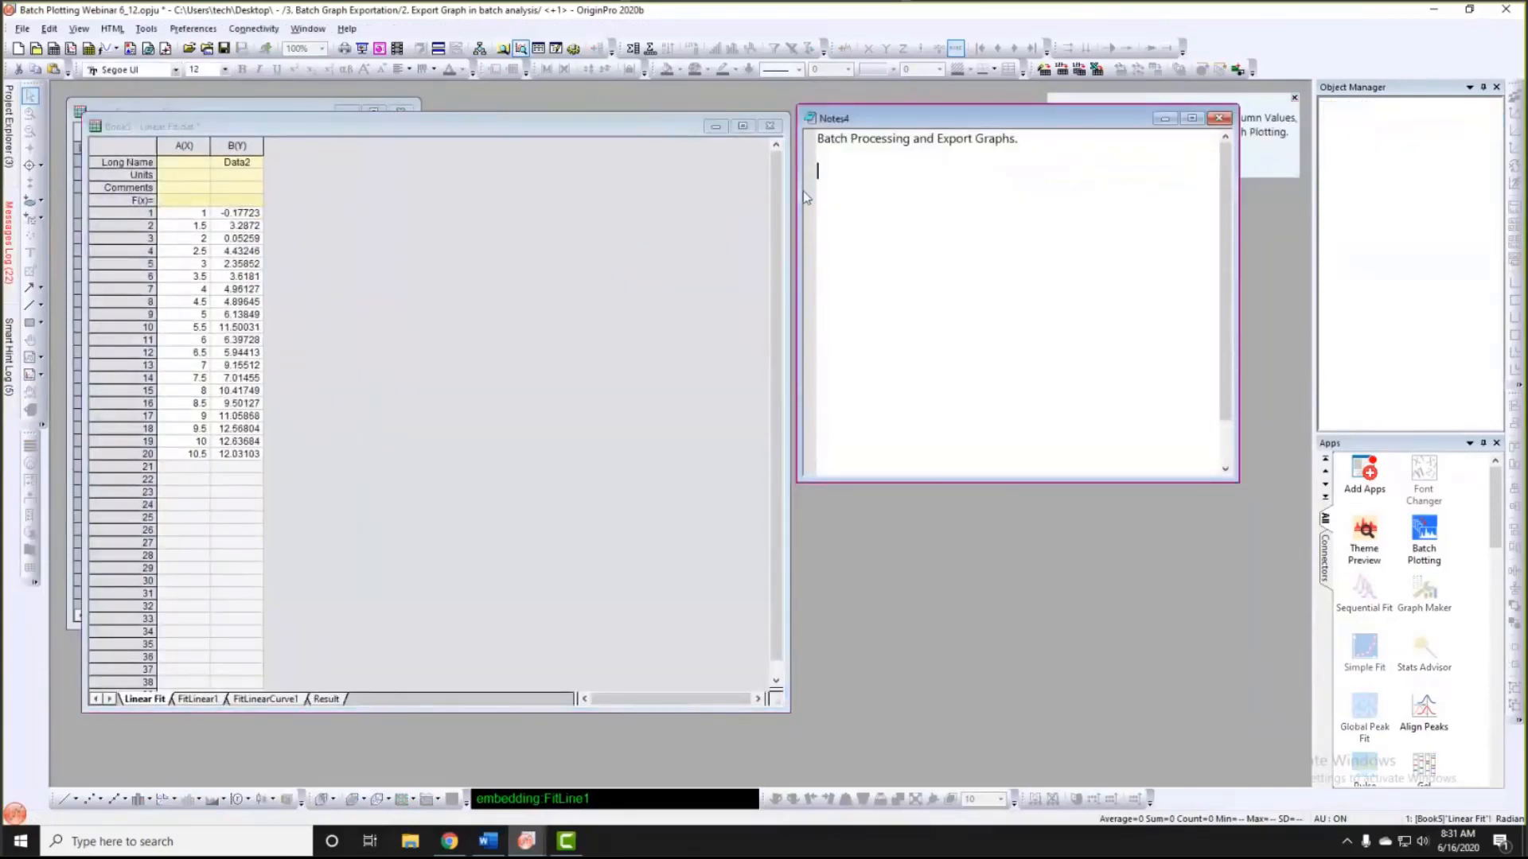
{"action": "type", "text": "expGraph type:=pdf export:=specified pages:=\"FitLine1 - Linear Fit\" filename:=Graph##;"}
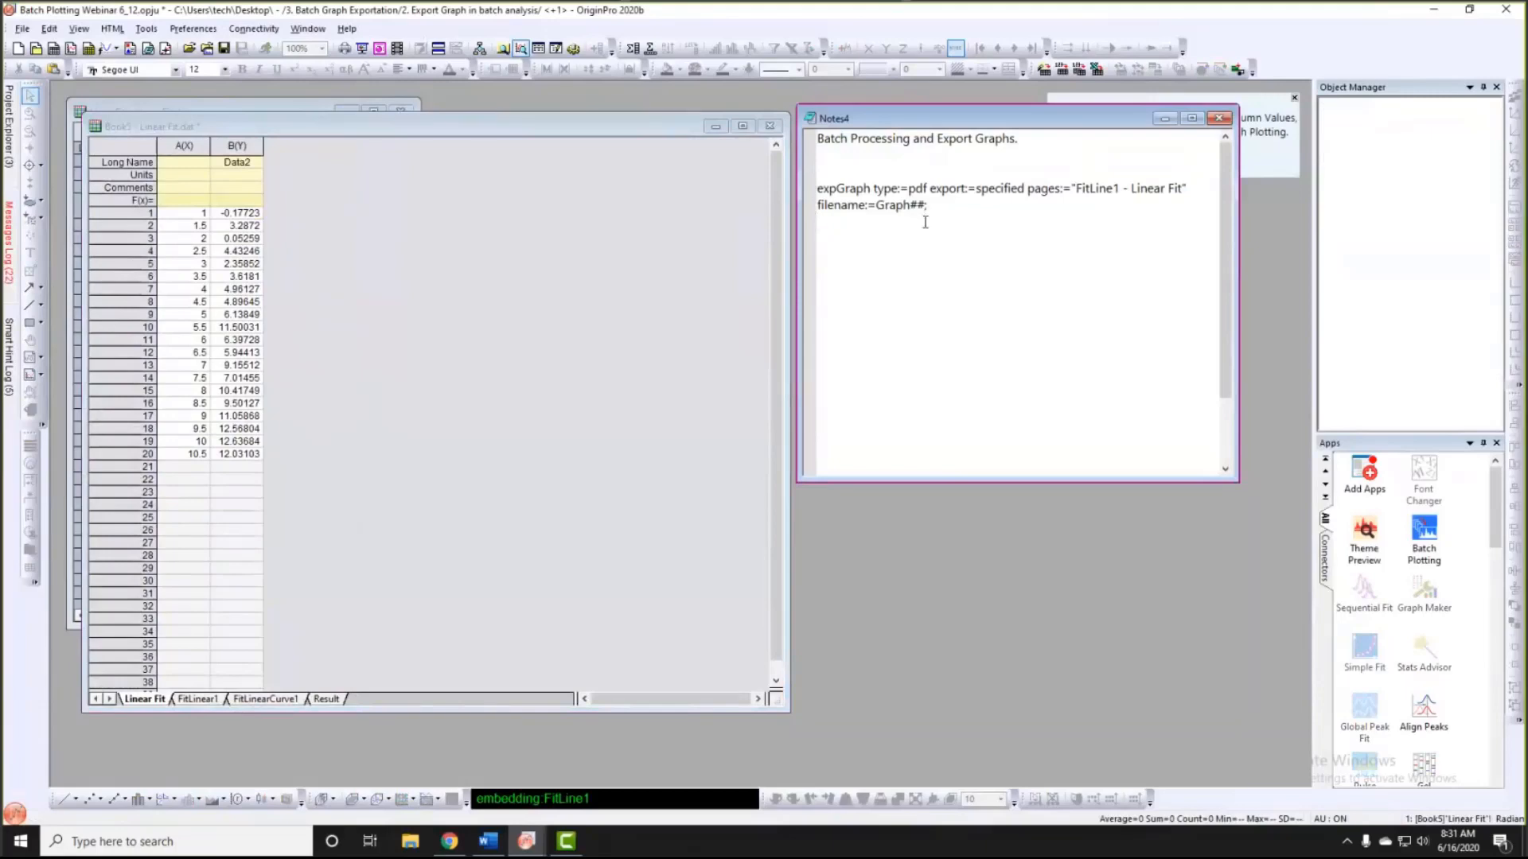
Step: Show Book5's FitLinear1 report sheet and open the Export Graphs settings from it
{"action": "left_click", "coordinate": [581, 646]}
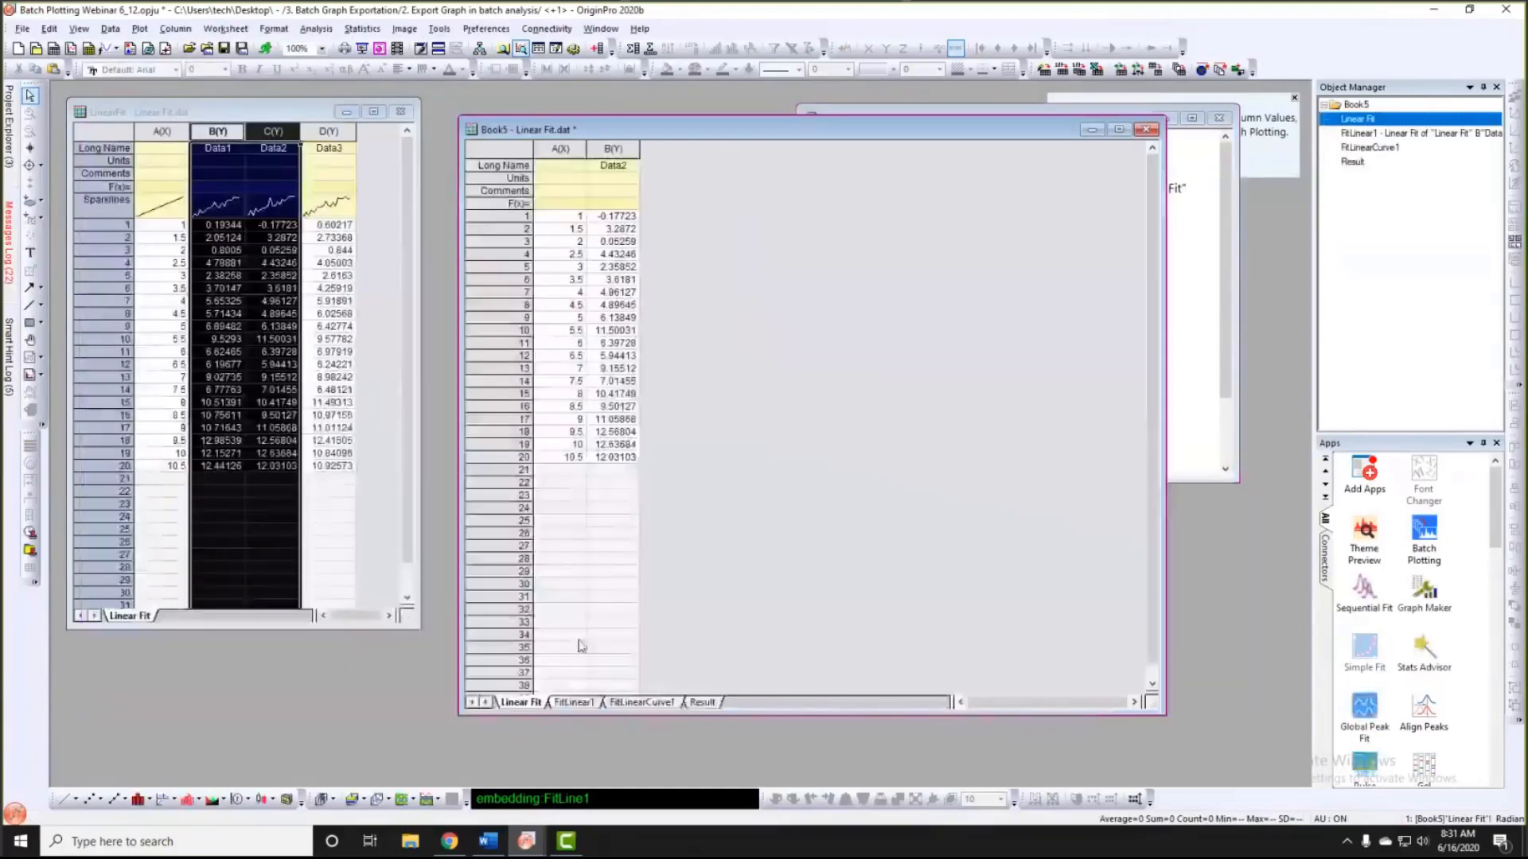
{"action": "left_click", "coordinate": [573, 702]}
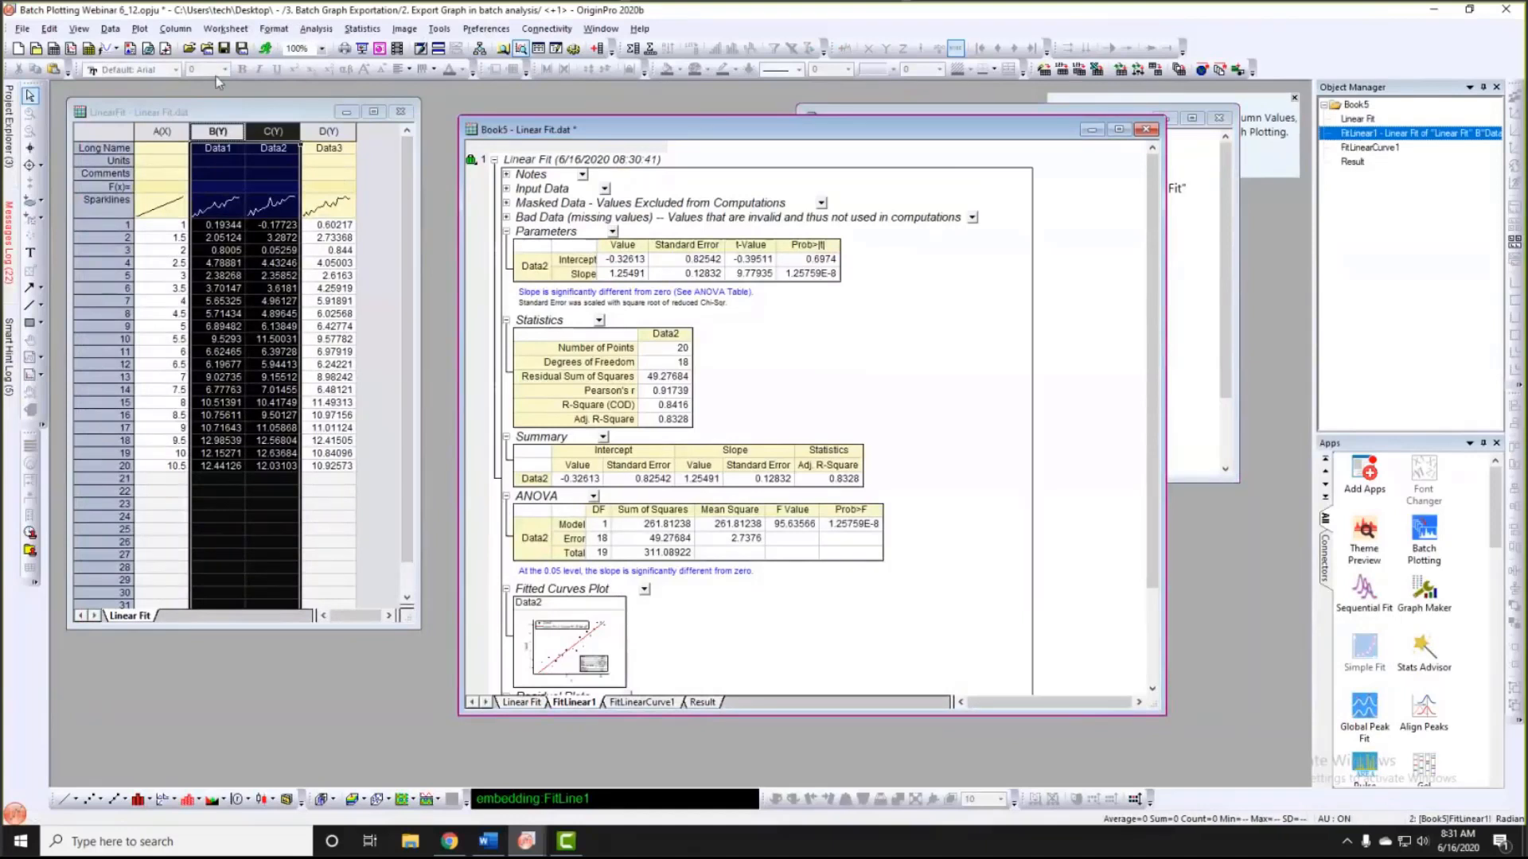
{"action": "left_click", "coordinate": [23, 29]}
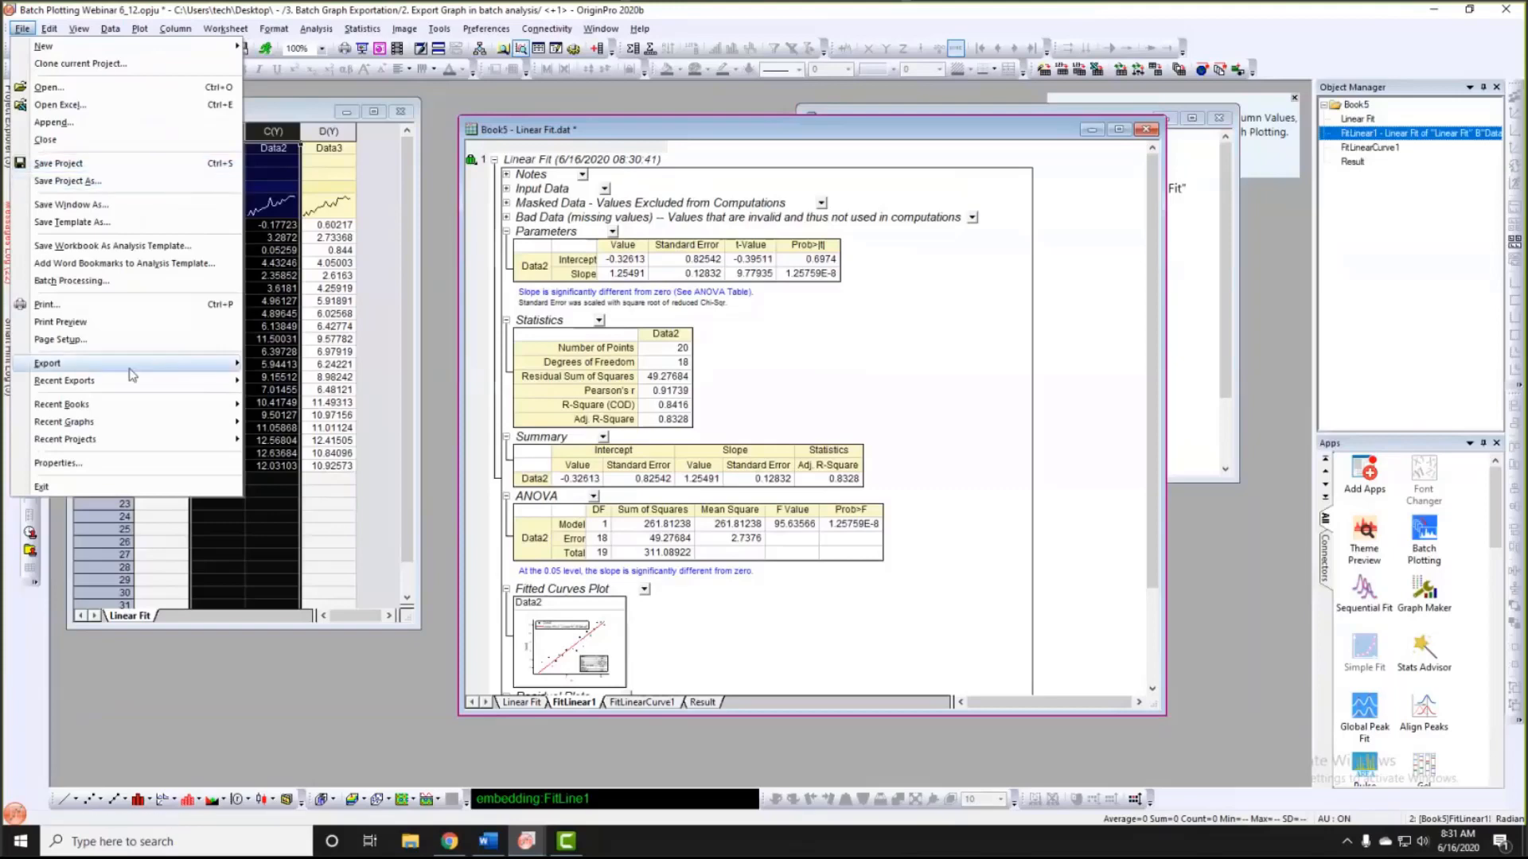
{"action": "mouse_move", "coordinate": [131, 364]}
{"action": "left_click", "coordinate": [315, 495]}
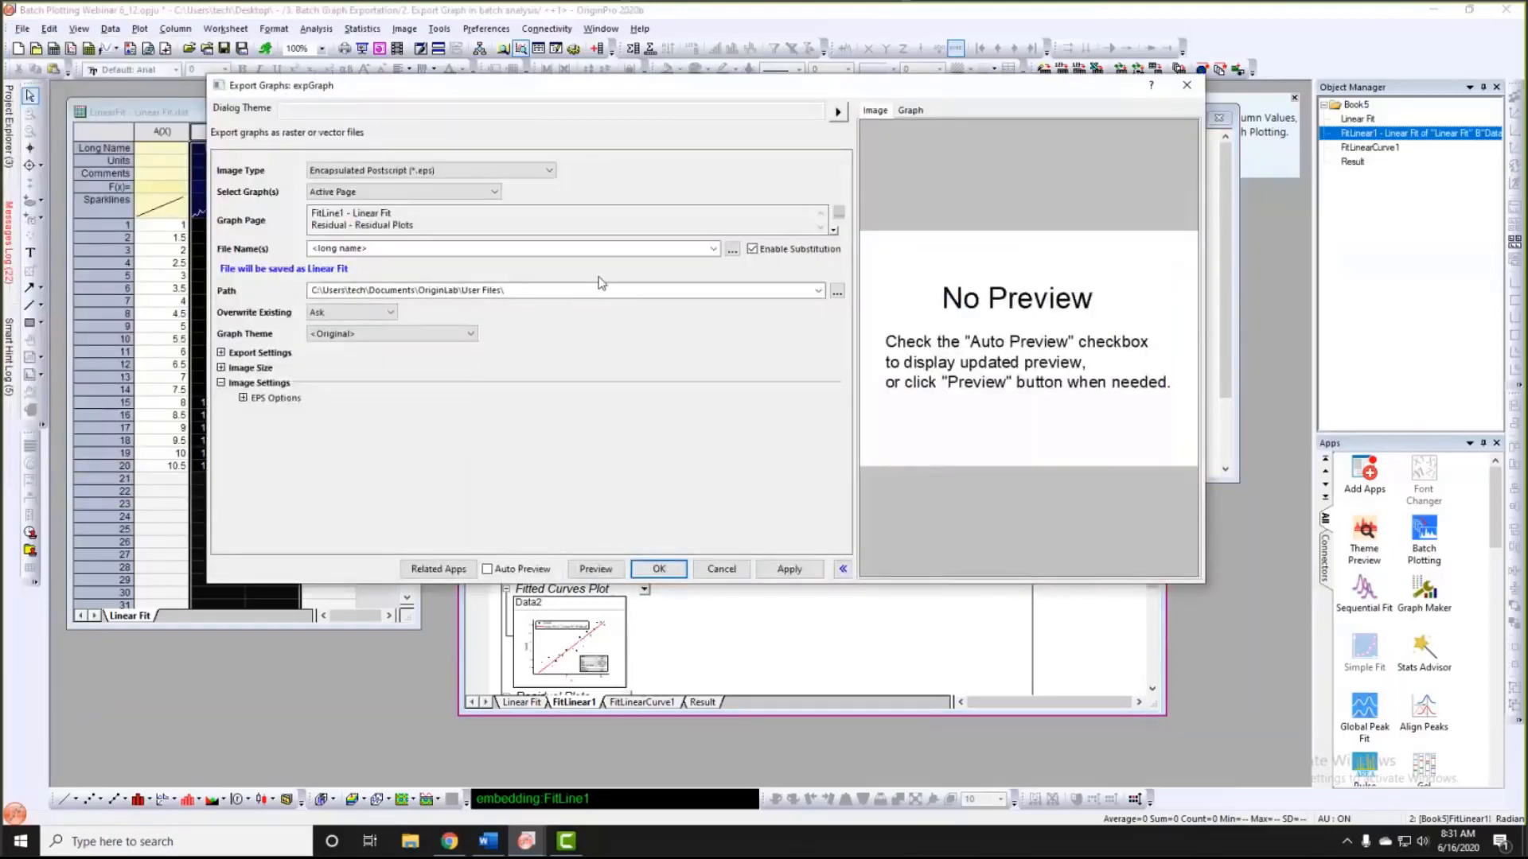
Step: Set the export path to the Desktop folder and the image type to Portable Document Format (*.pdf)
{"action": "left_click", "coordinate": [819, 292]}
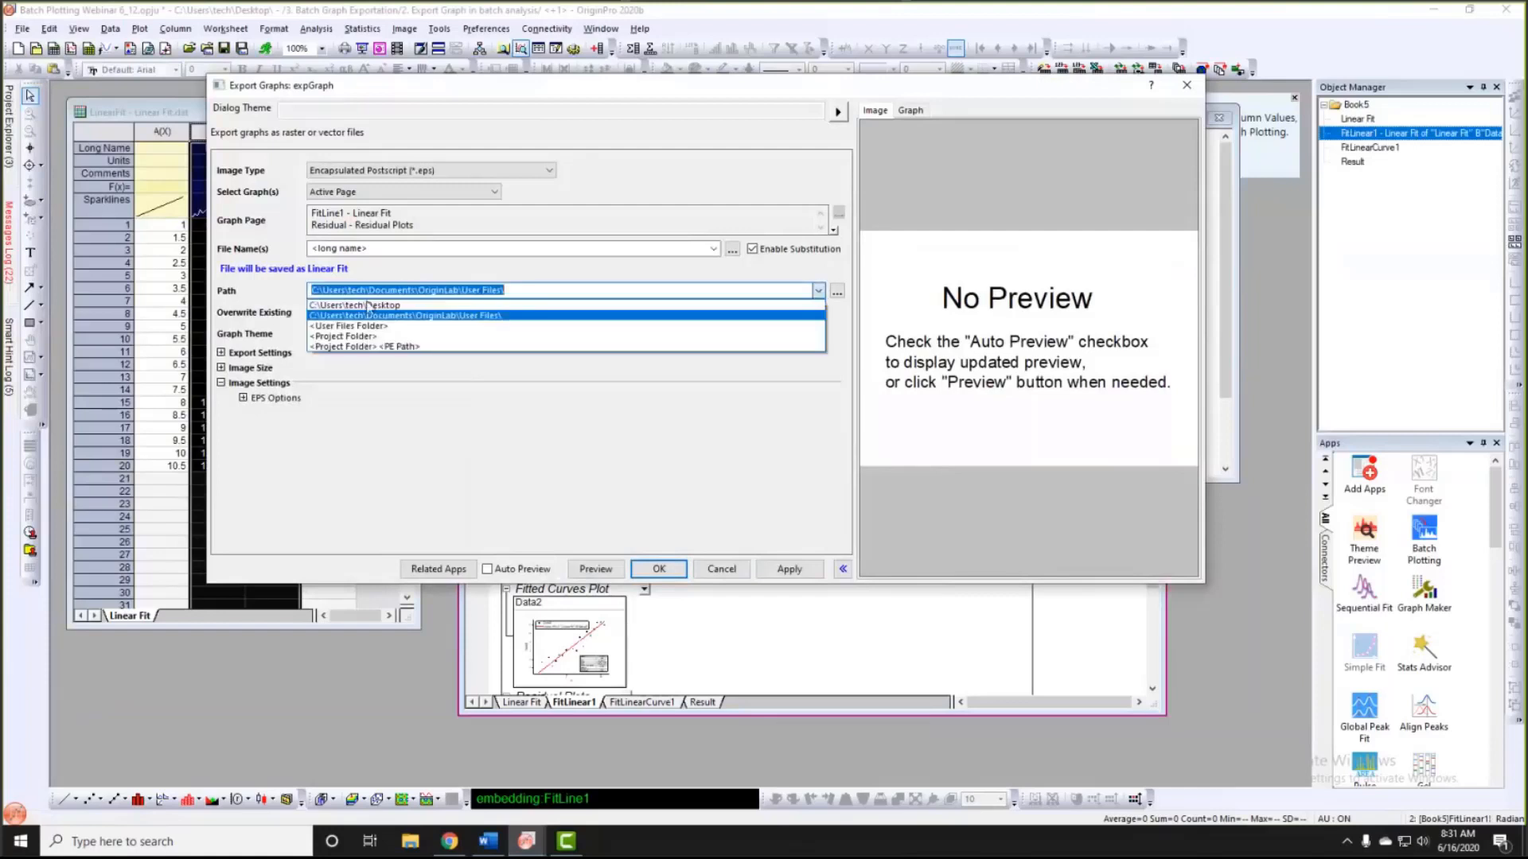
{"action": "left_click", "coordinate": [561, 303]}
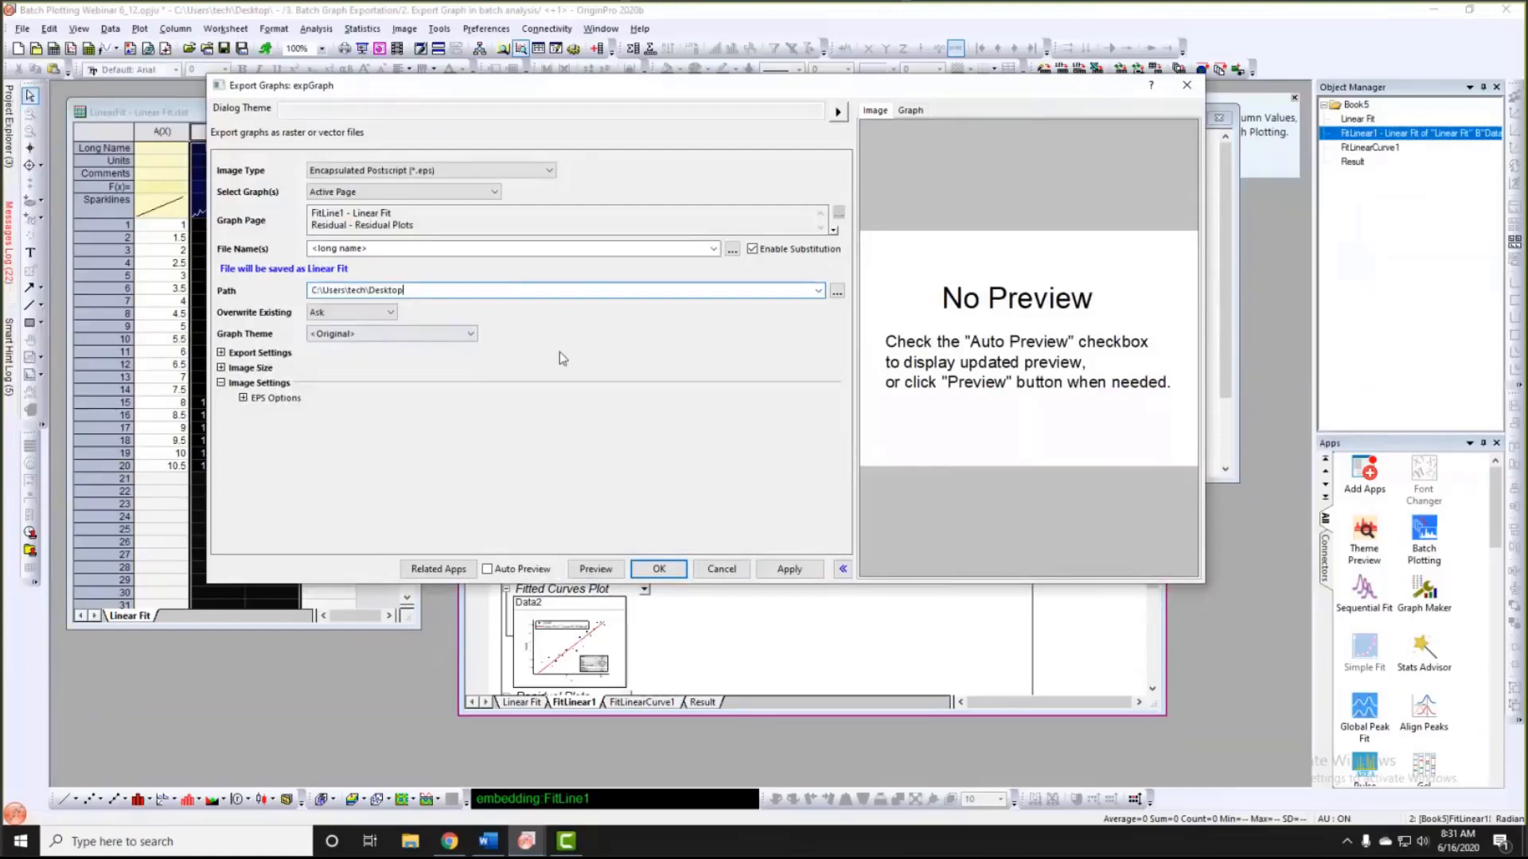
{"action": "left_click", "coordinate": [477, 170]}
{"action": "left_click", "coordinate": [438, 267]}
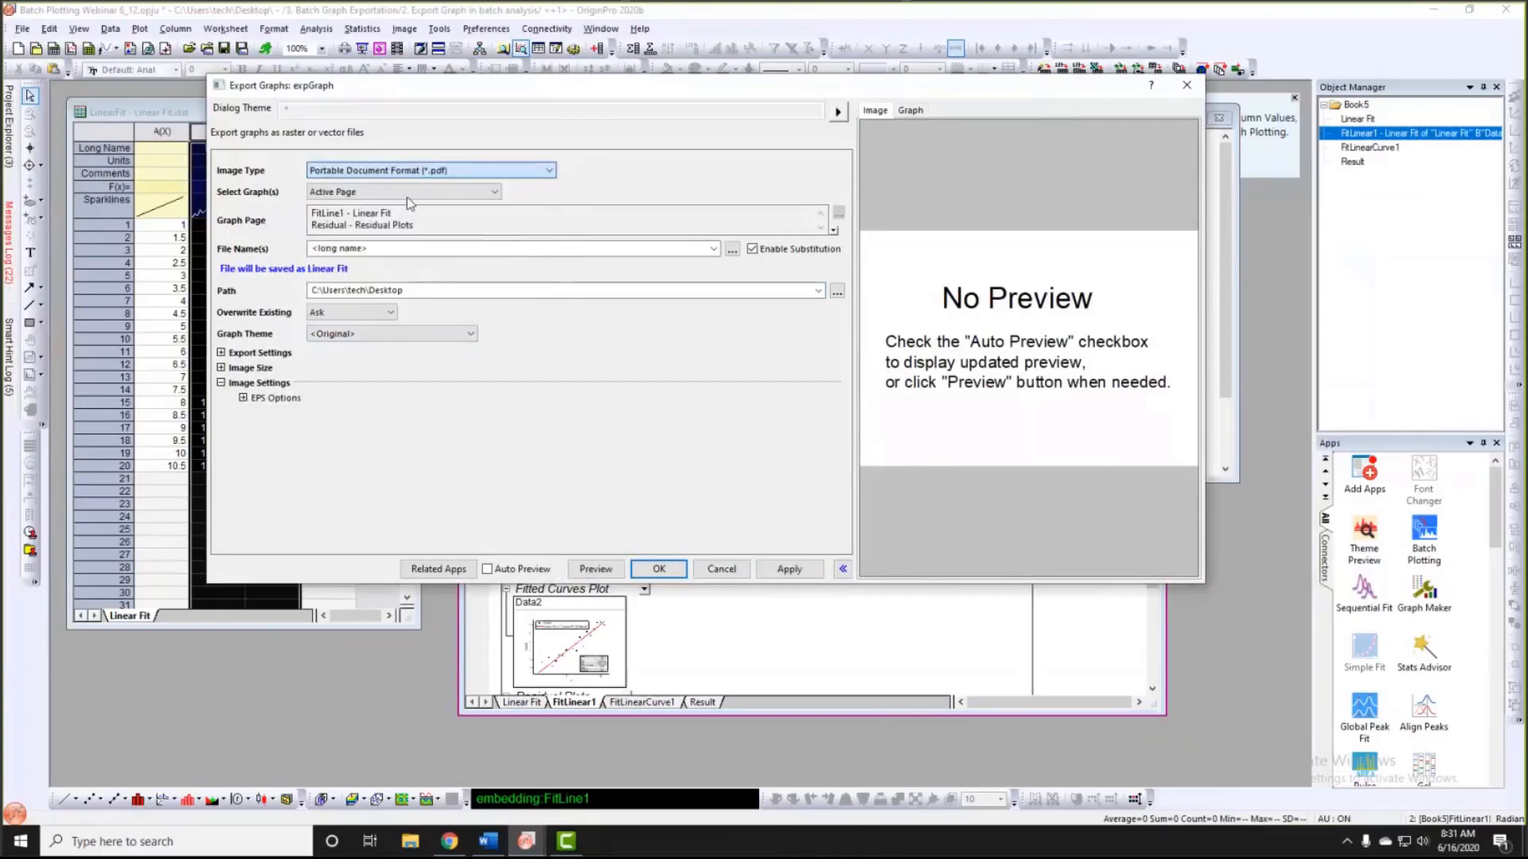
Step: Limit the export to the specified graph page FitLine1 - Linear Fit and set the file name to Graph##
{"action": "left_click", "coordinate": [396, 197]}
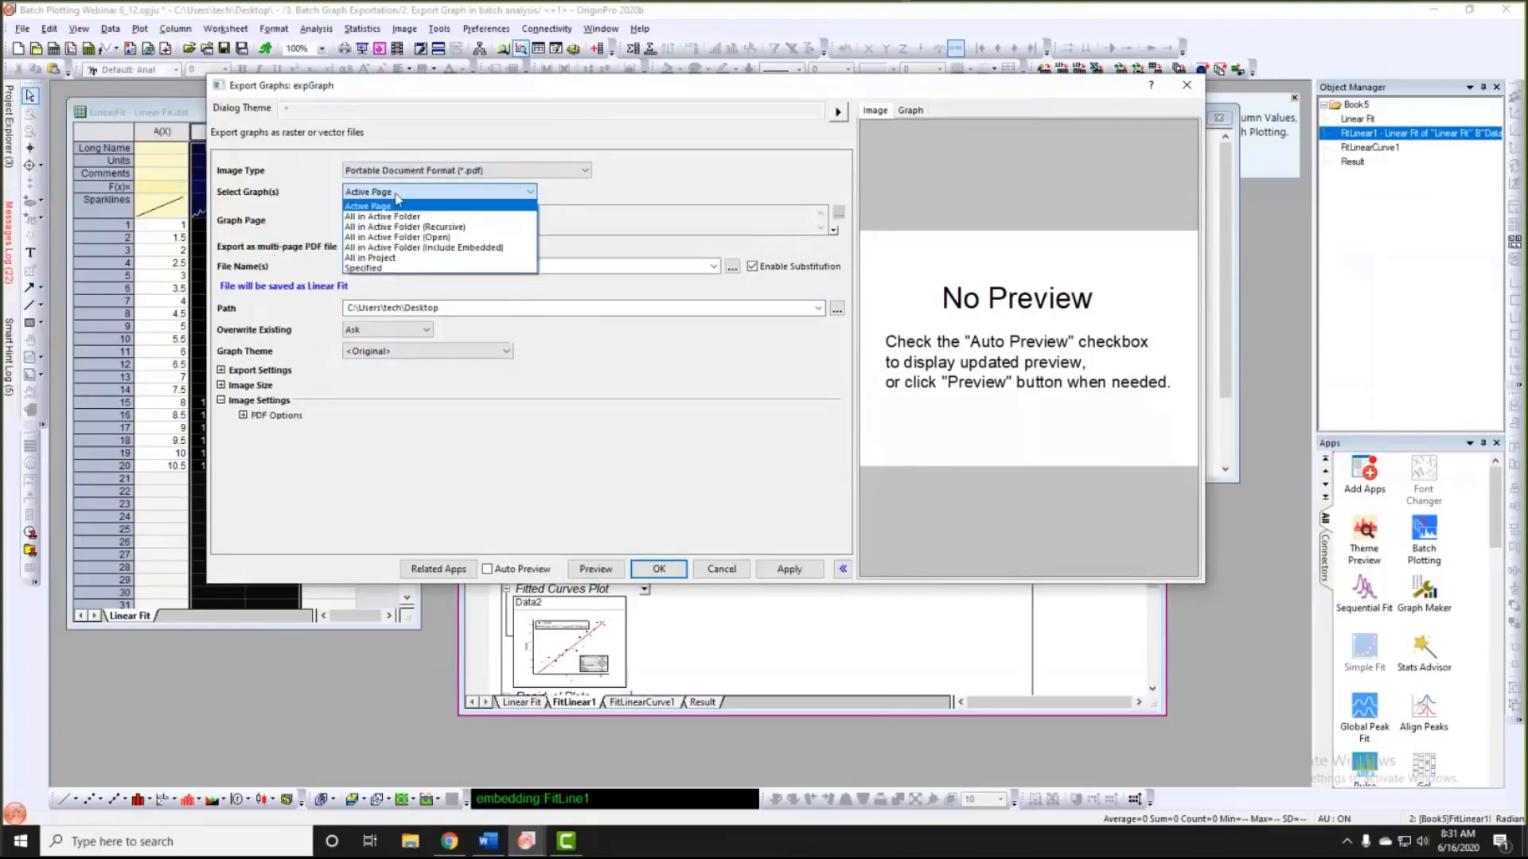
{"action": "left_click", "coordinate": [364, 268]}
{"action": "left_click_drag", "start_coordinate": [450, 225], "coordinate": [332, 229]}
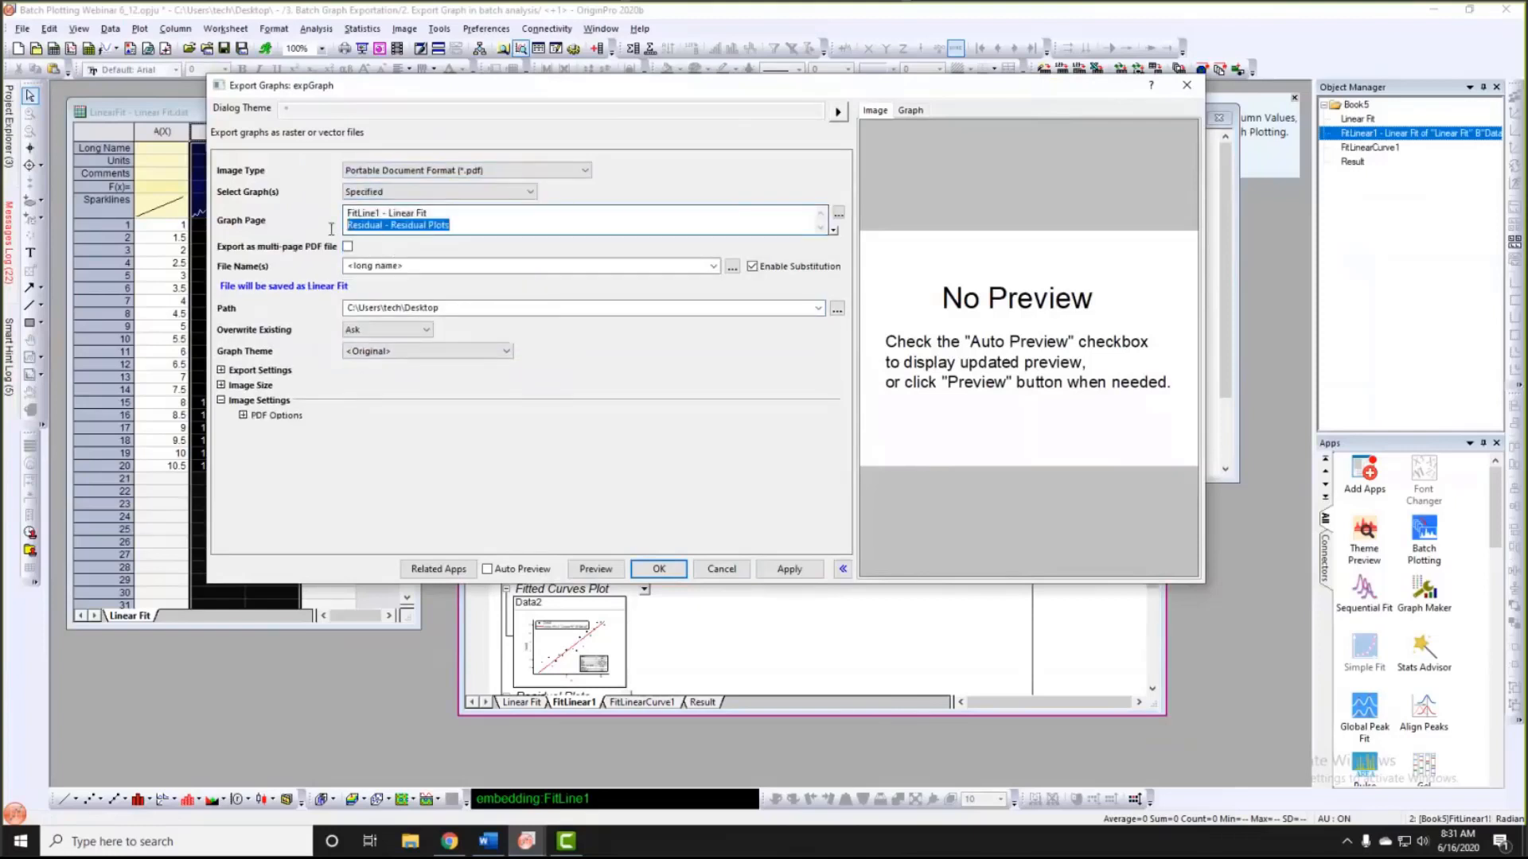
{"action": "key", "text": "Delete"}
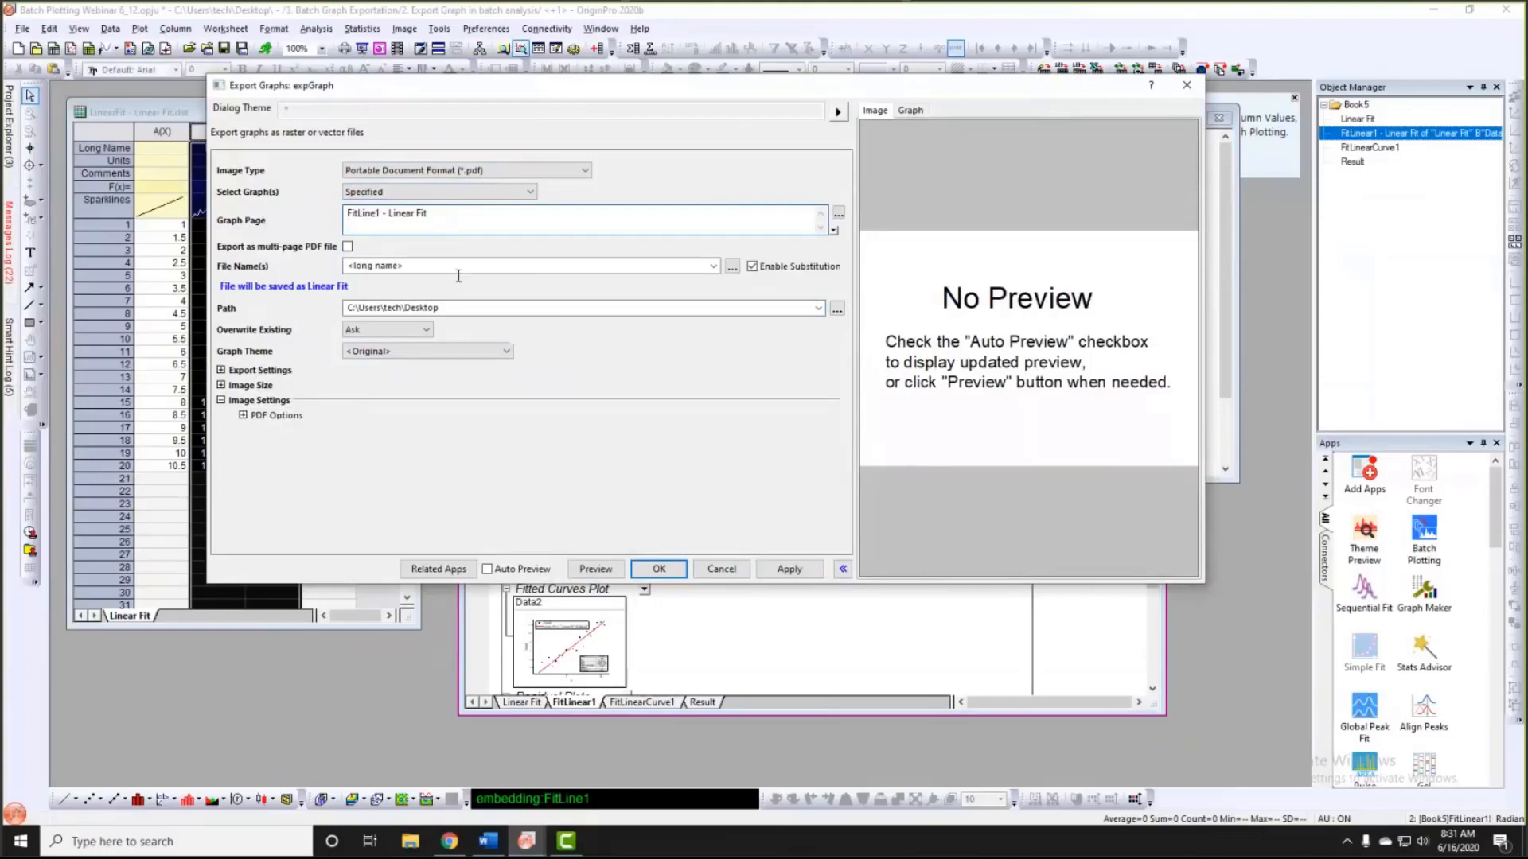
{"action": "left_click", "coordinate": [714, 252]}
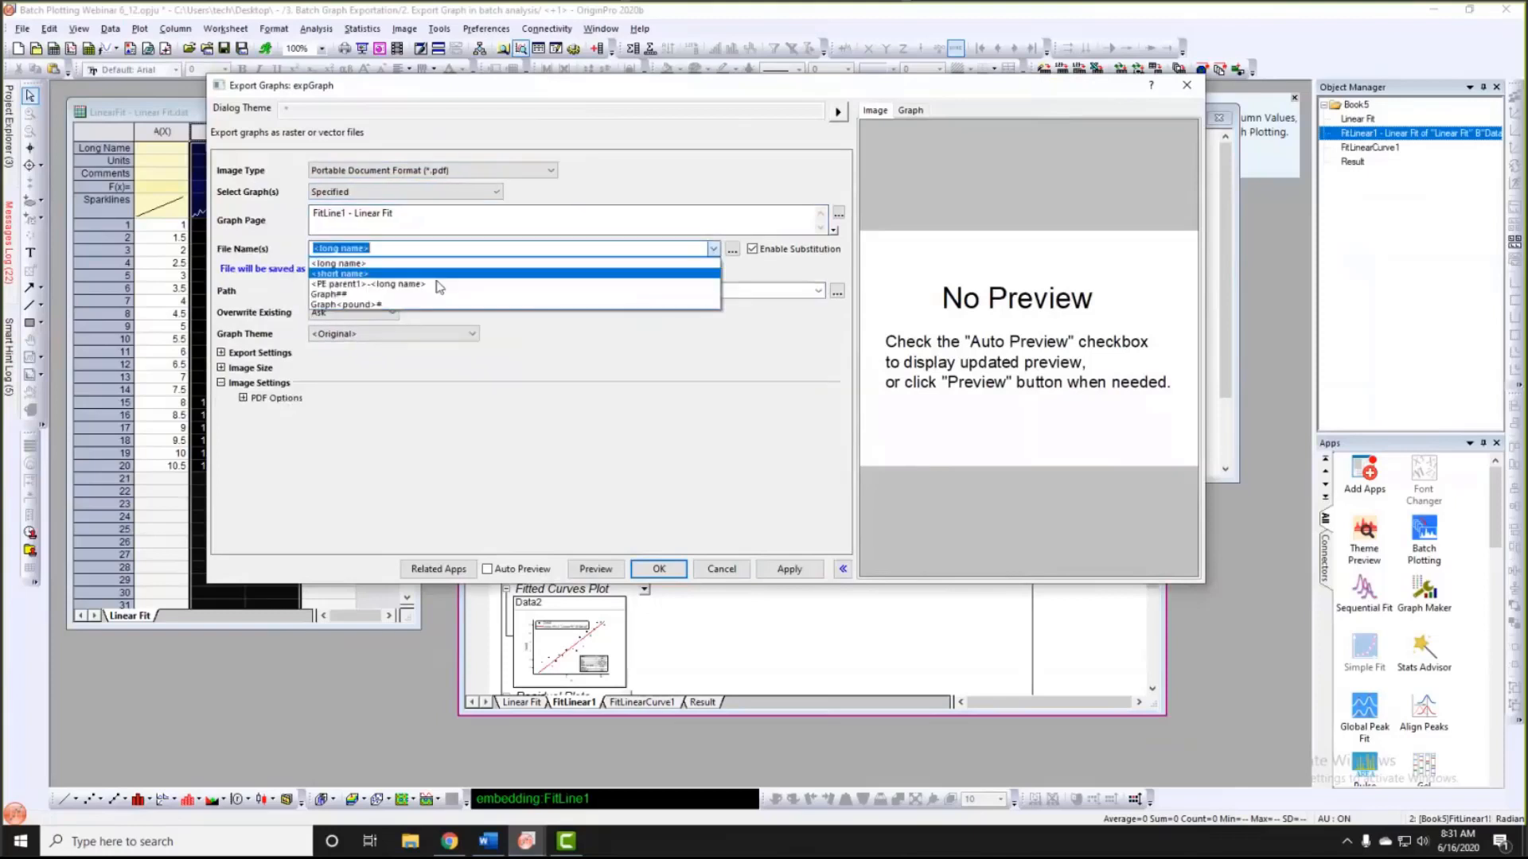
{"action": "left_click", "coordinate": [385, 304]}
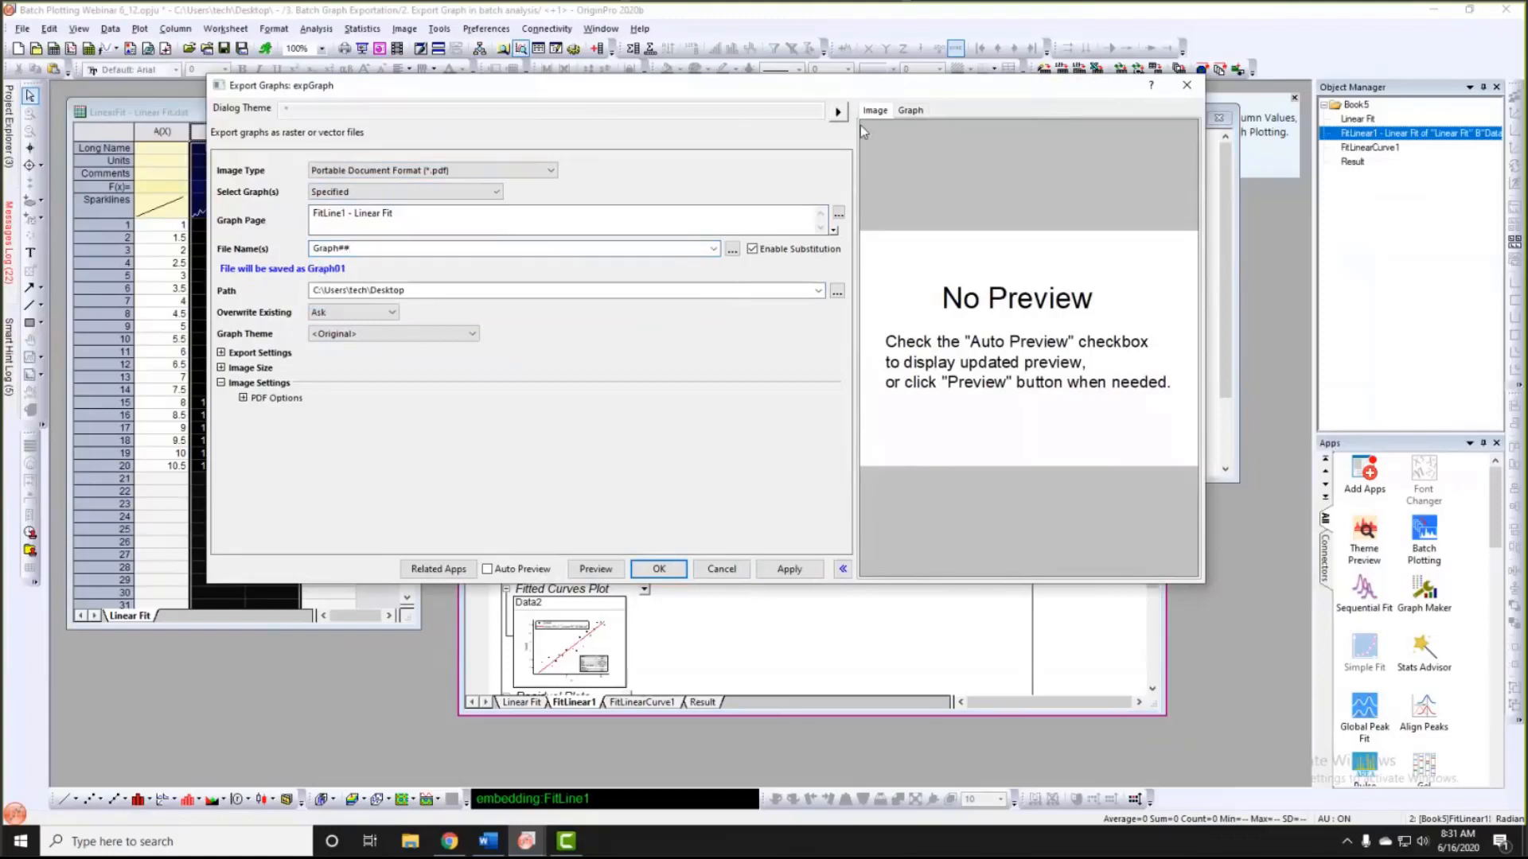
Step: Generate the LabTalk script for these export settings, copy the whole expGraph command, and close the export dialog without exporting
{"action": "left_click", "coordinate": [837, 111]}
{"action": "left_click", "coordinate": [904, 229]}
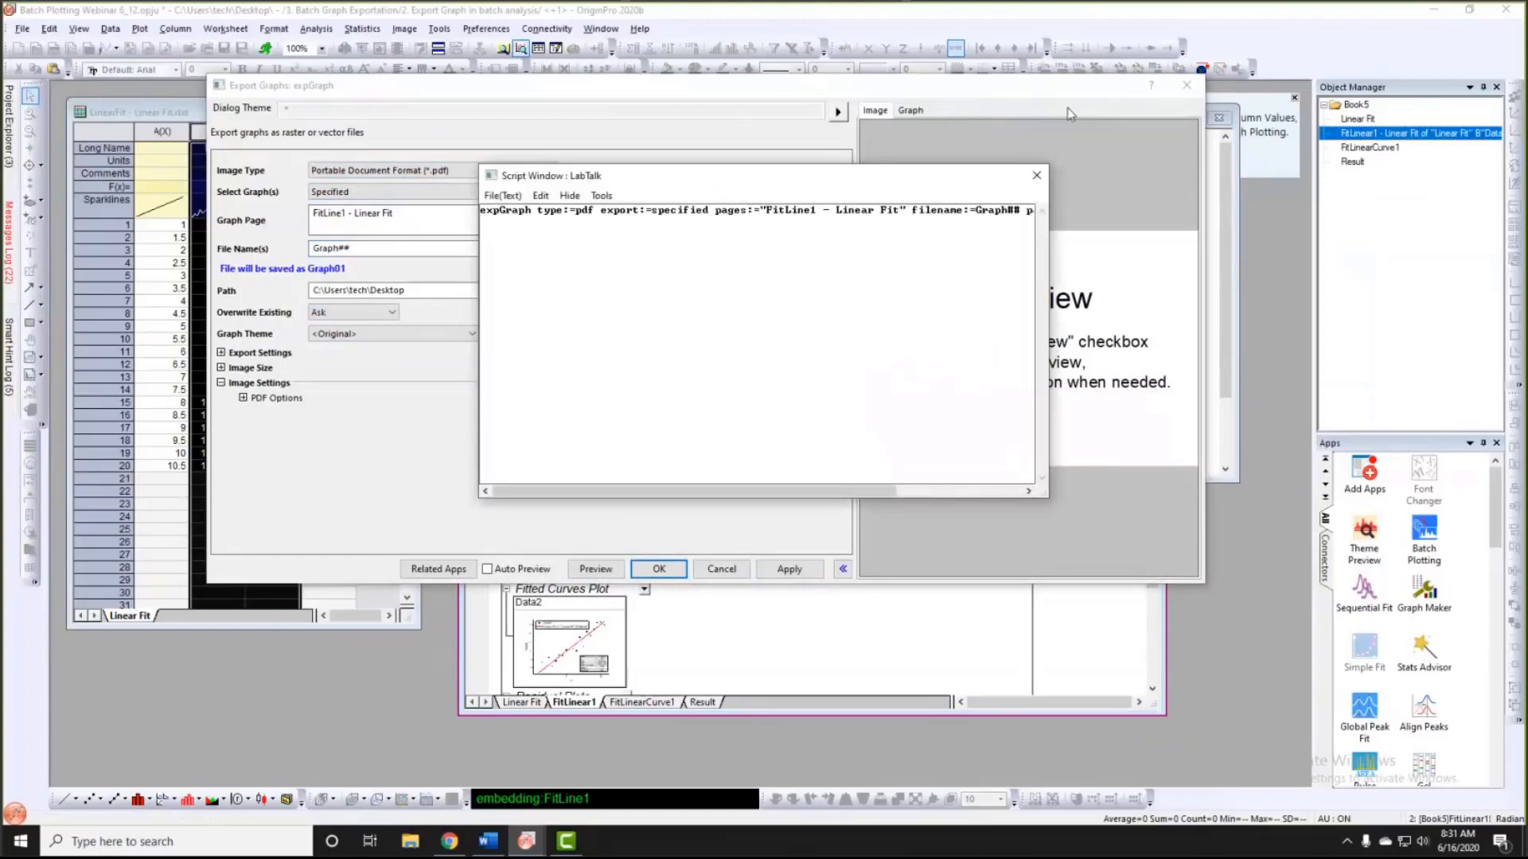
{"action": "left_click", "coordinate": [909, 211]}
{"action": "key", "text": "ctrl+a"}
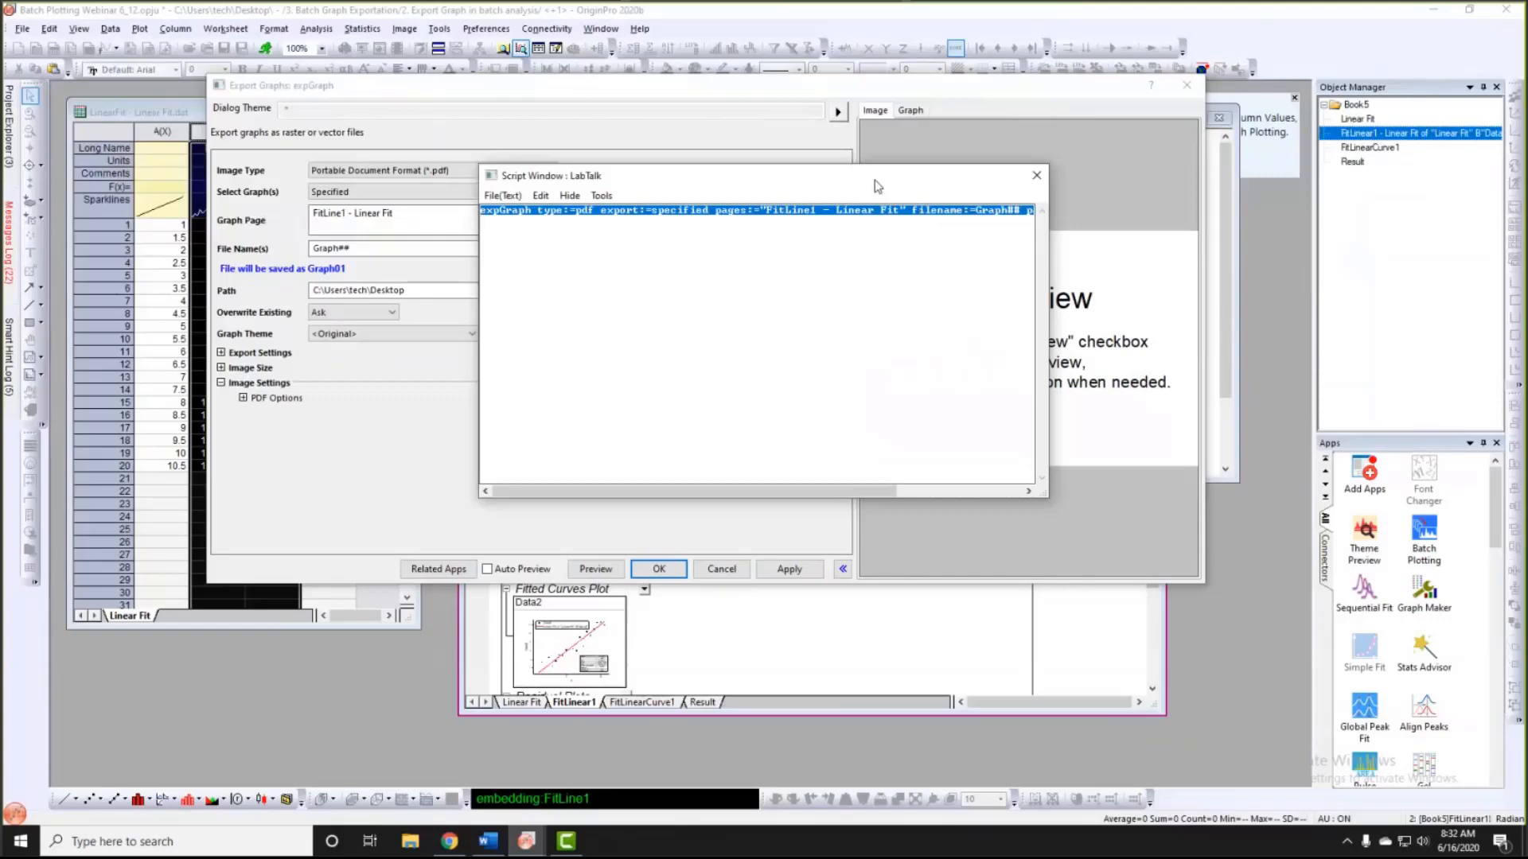
{"action": "left_click", "coordinate": [1036, 175]}
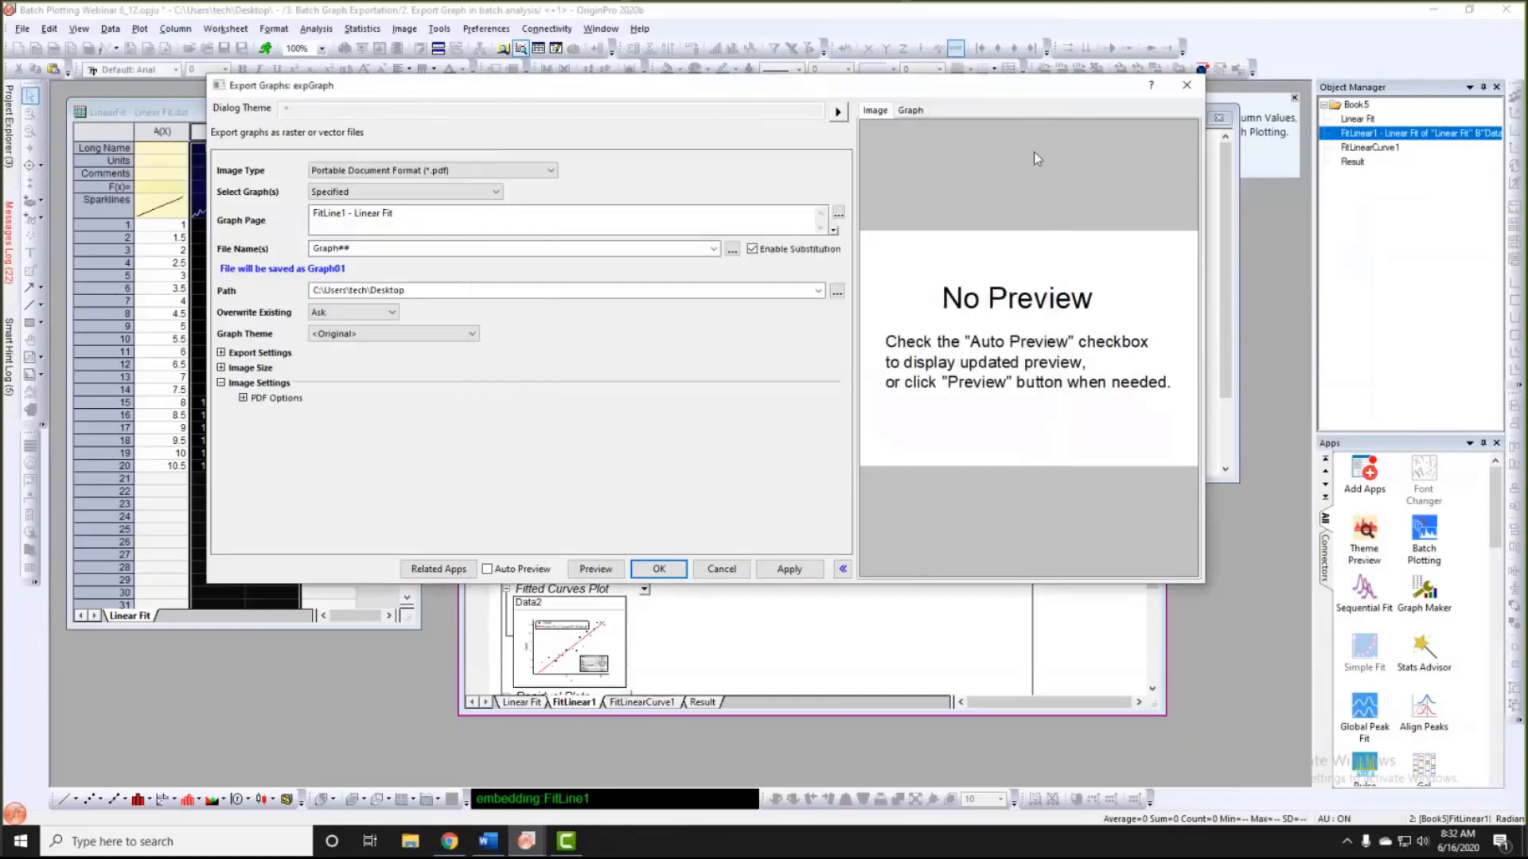
{"action": "left_click", "coordinate": [1186, 86]}
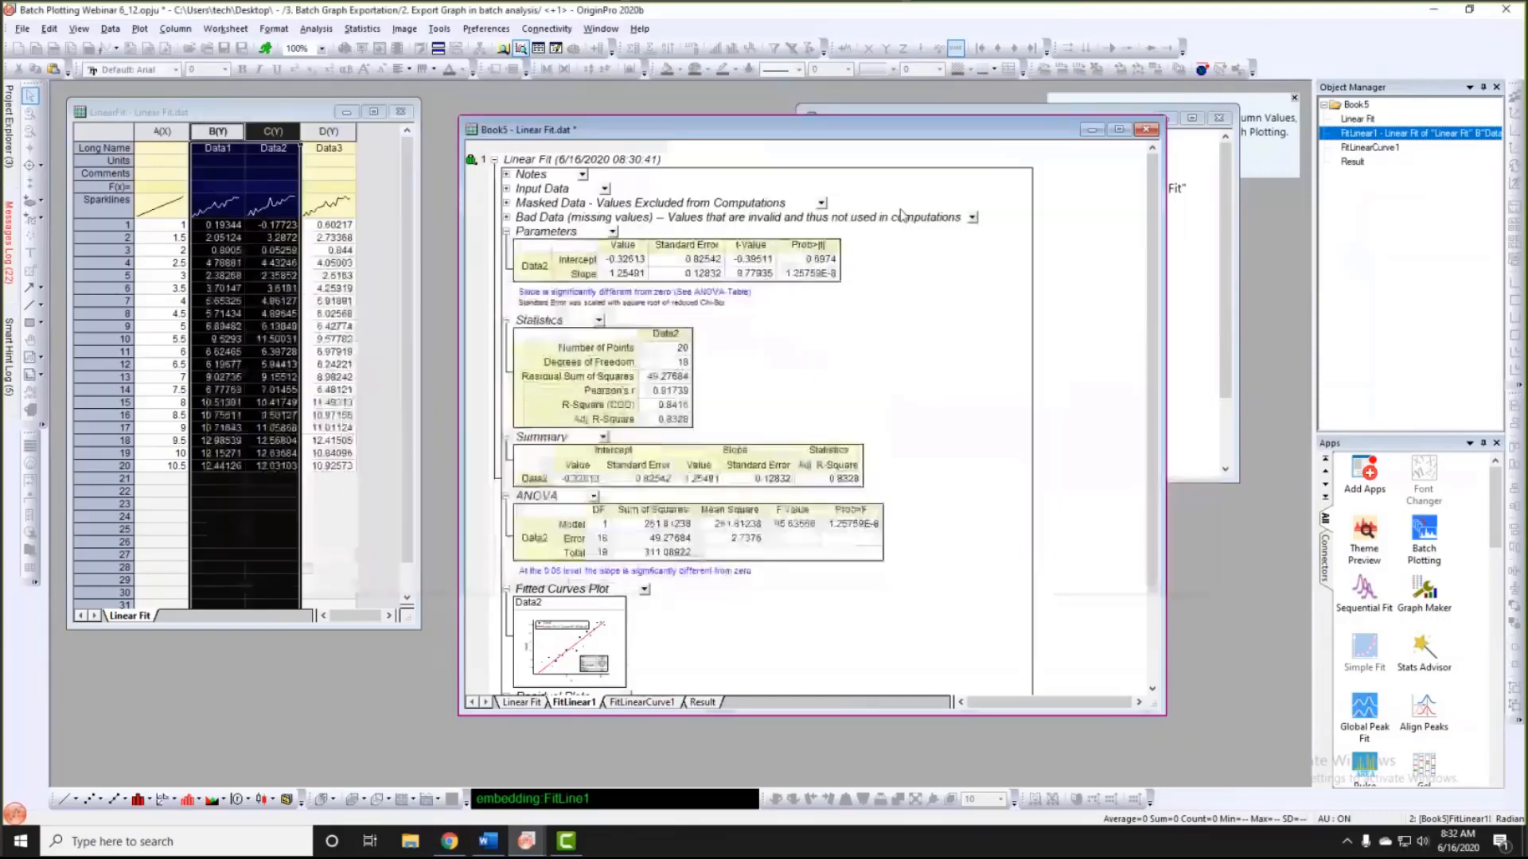
Step: Open Batch Processing from Book5's Linear Fit sheet and paste the copied expGraph command with the Graph## file name as the script after each process
{"action": "left_click", "coordinate": [522, 704]}
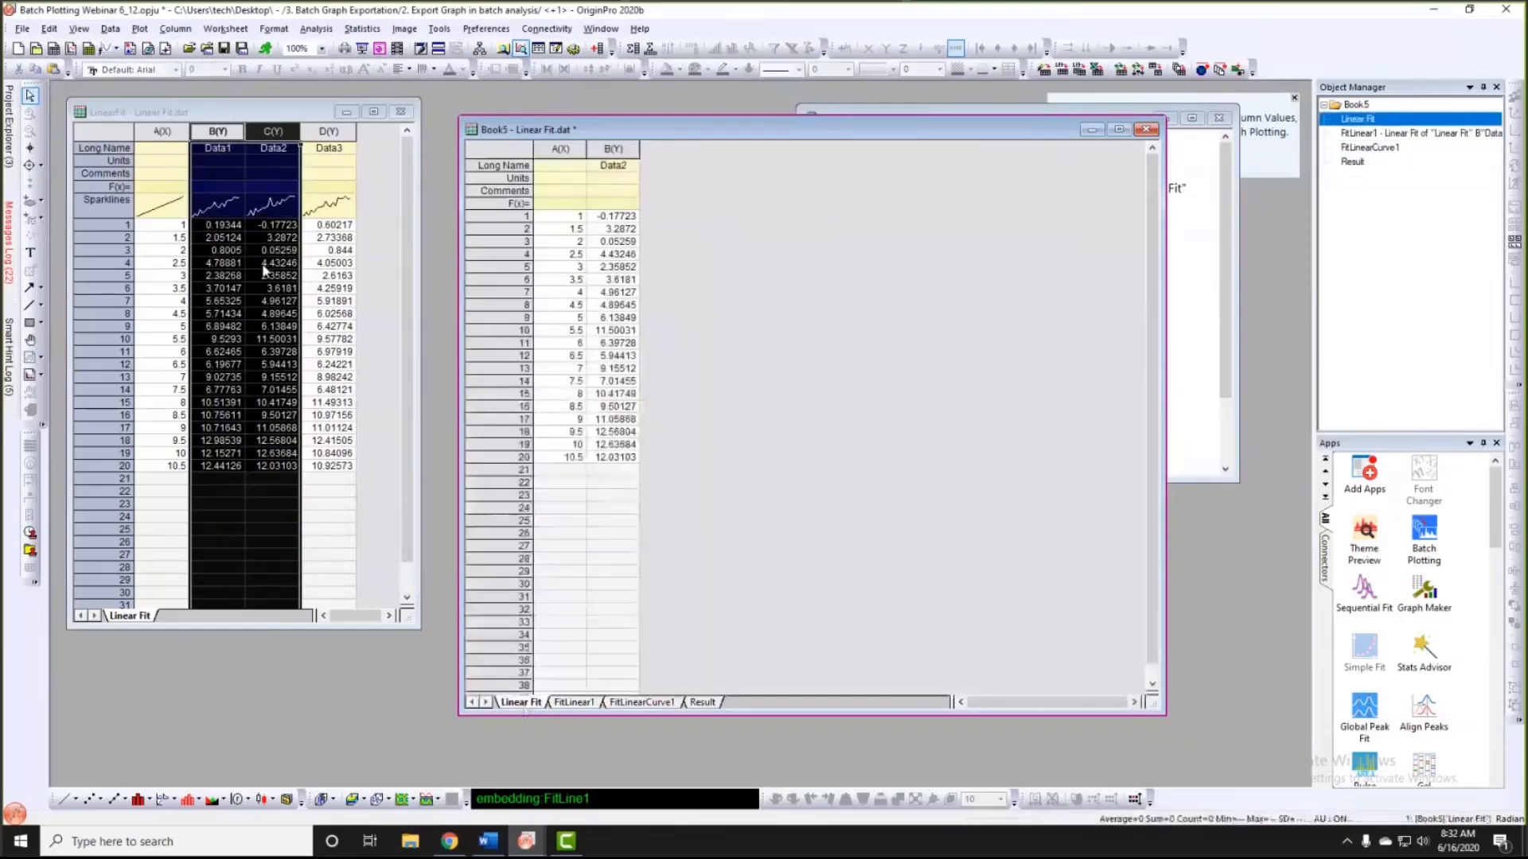
{"action": "left_click", "coordinate": [22, 29]}
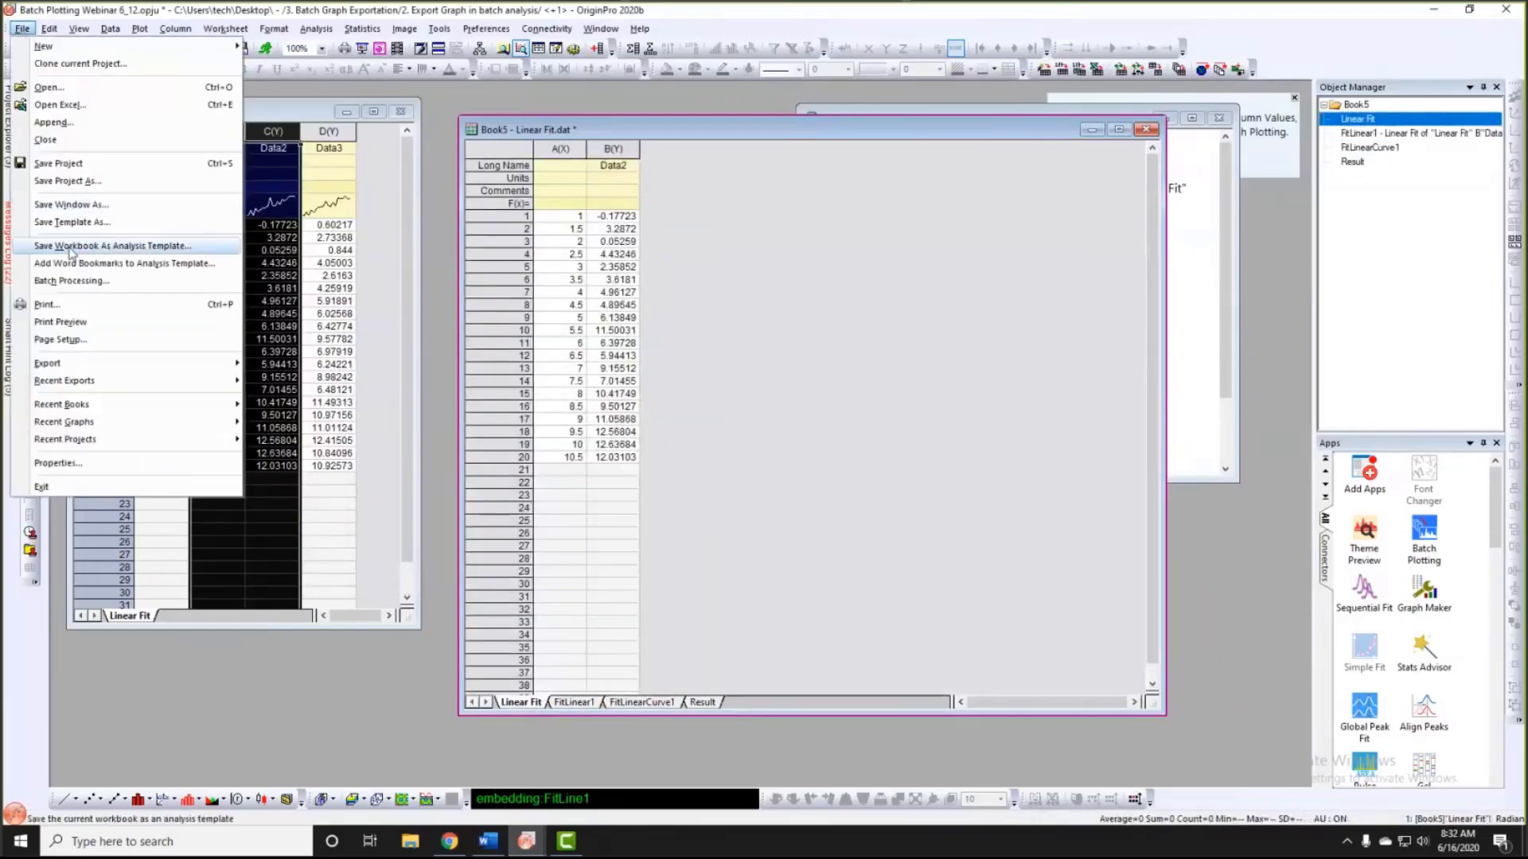
{"action": "left_click", "coordinate": [77, 283]}
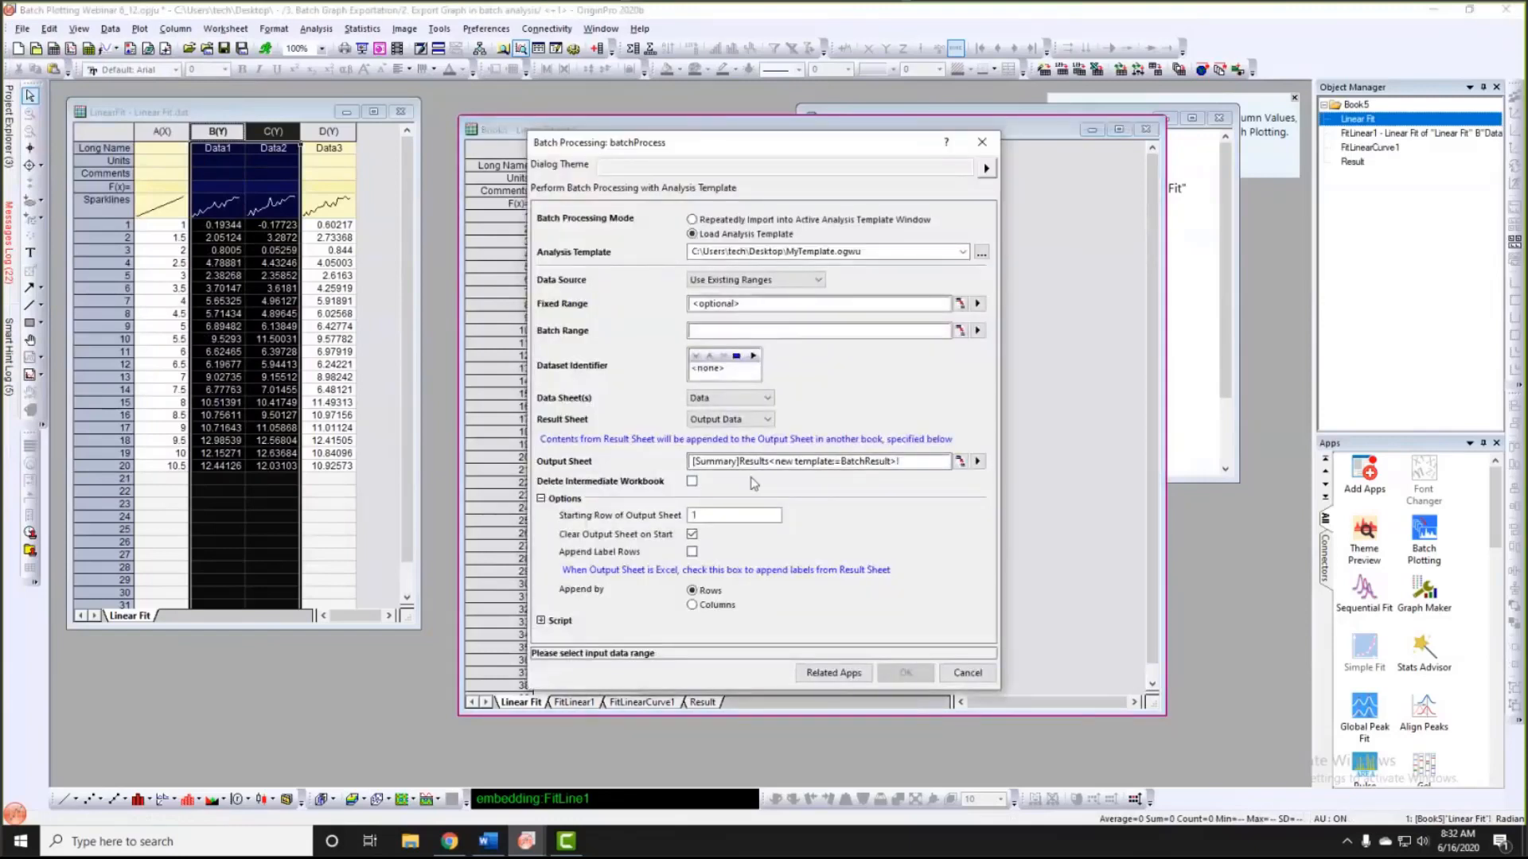
{"action": "left_click", "coordinate": [542, 621]}
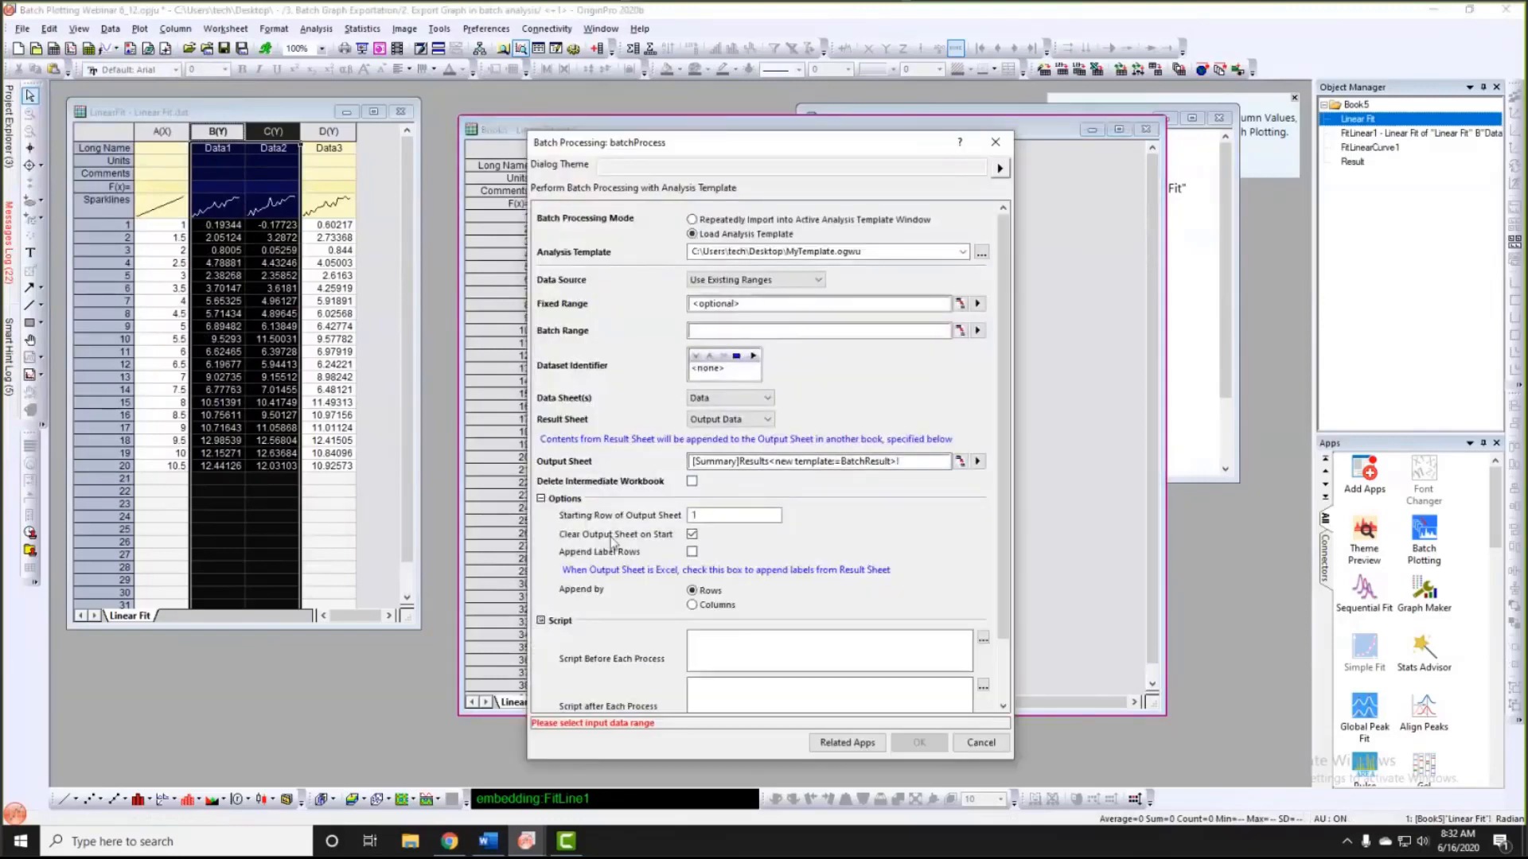
{"action": "scroll", "coordinate": [613, 541], "scroll_direction": "down", "scroll_amount": 2}
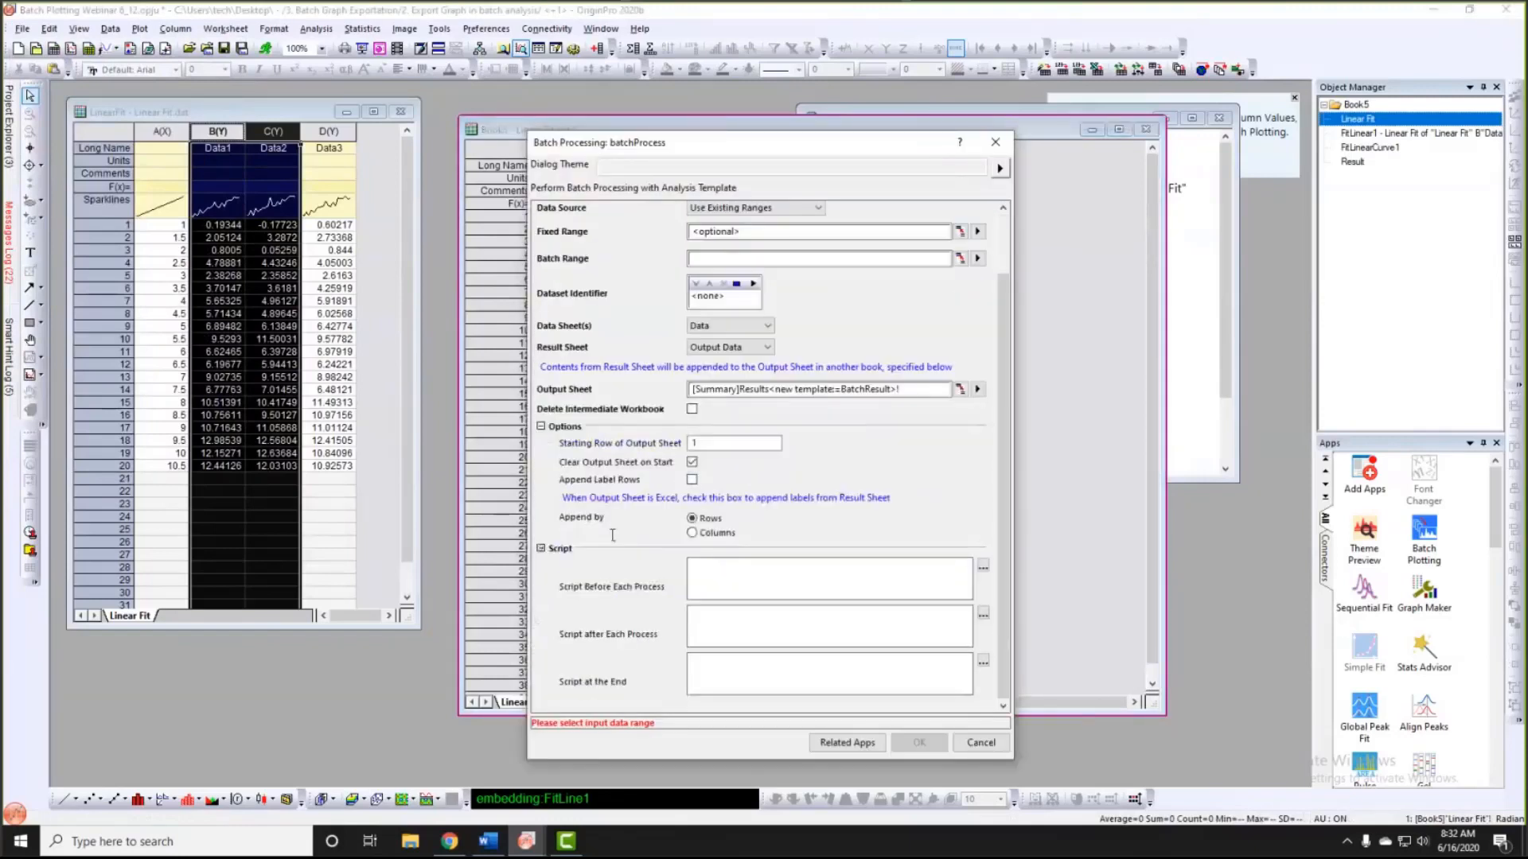
{"action": "left_click", "coordinate": [717, 617]}
{"action": "key", "text": "ctrl+v"}
{"action": "mouse_move", "coordinate": [752, 641]}
{"action": "left_mouse_down"}
{"action": "mouse_move", "coordinate": [907, 643]}
{"action": "mouse_move", "coordinate": [726, 643]}
{"action": "left_mouse_up"}
Step: Set the batch mode to repeatedly import into the active analysis template window, using the LinearFit columns Data1 and Data2 as input
{"action": "scroll", "coordinate": [829, 341], "scroll_direction": "up", "scroll_amount": 2}
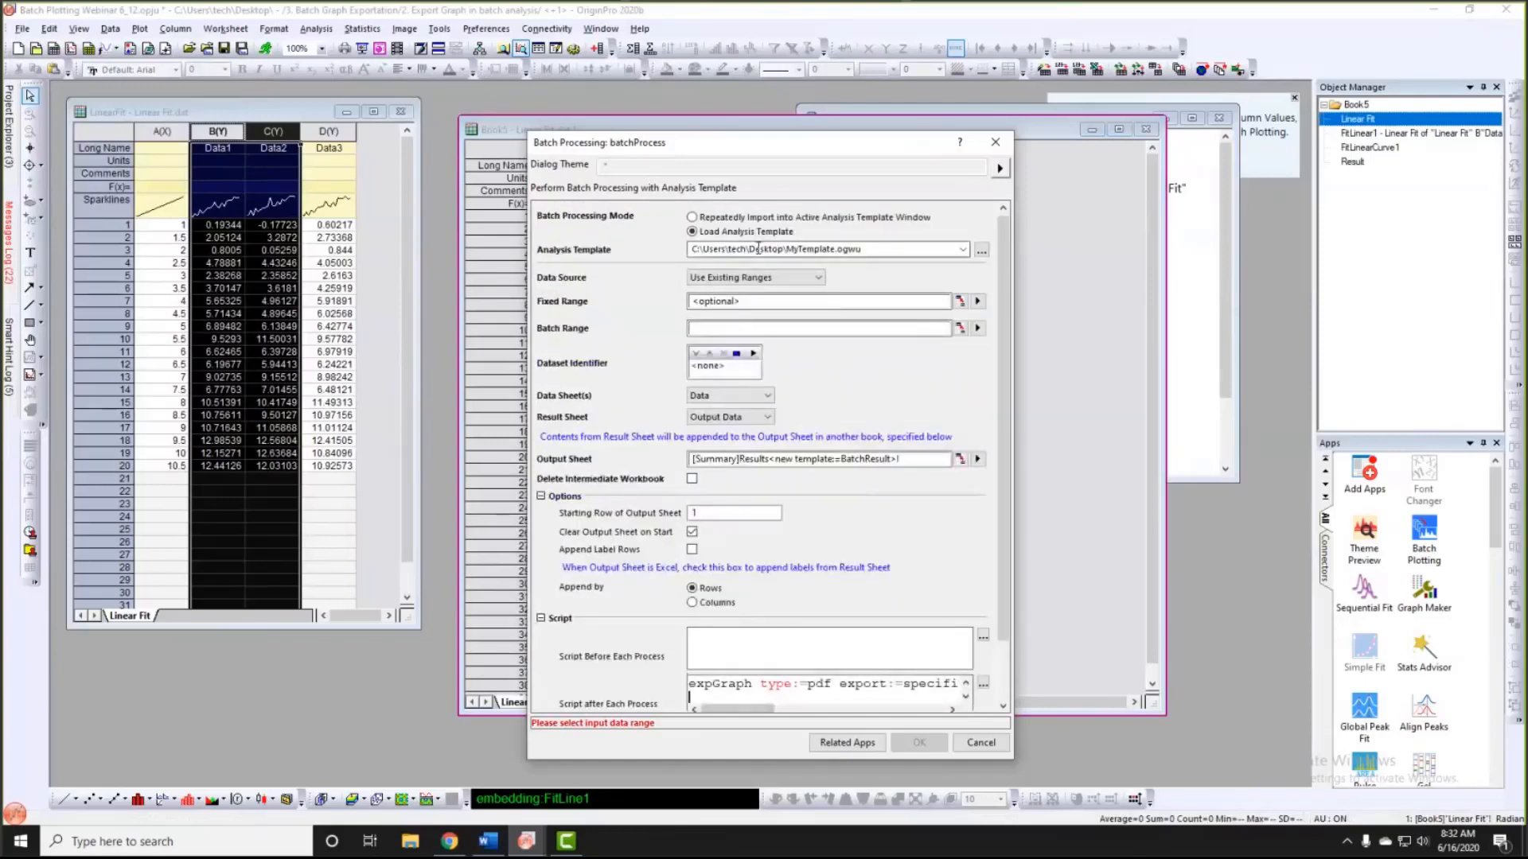
{"action": "left_click", "coordinate": [692, 217]}
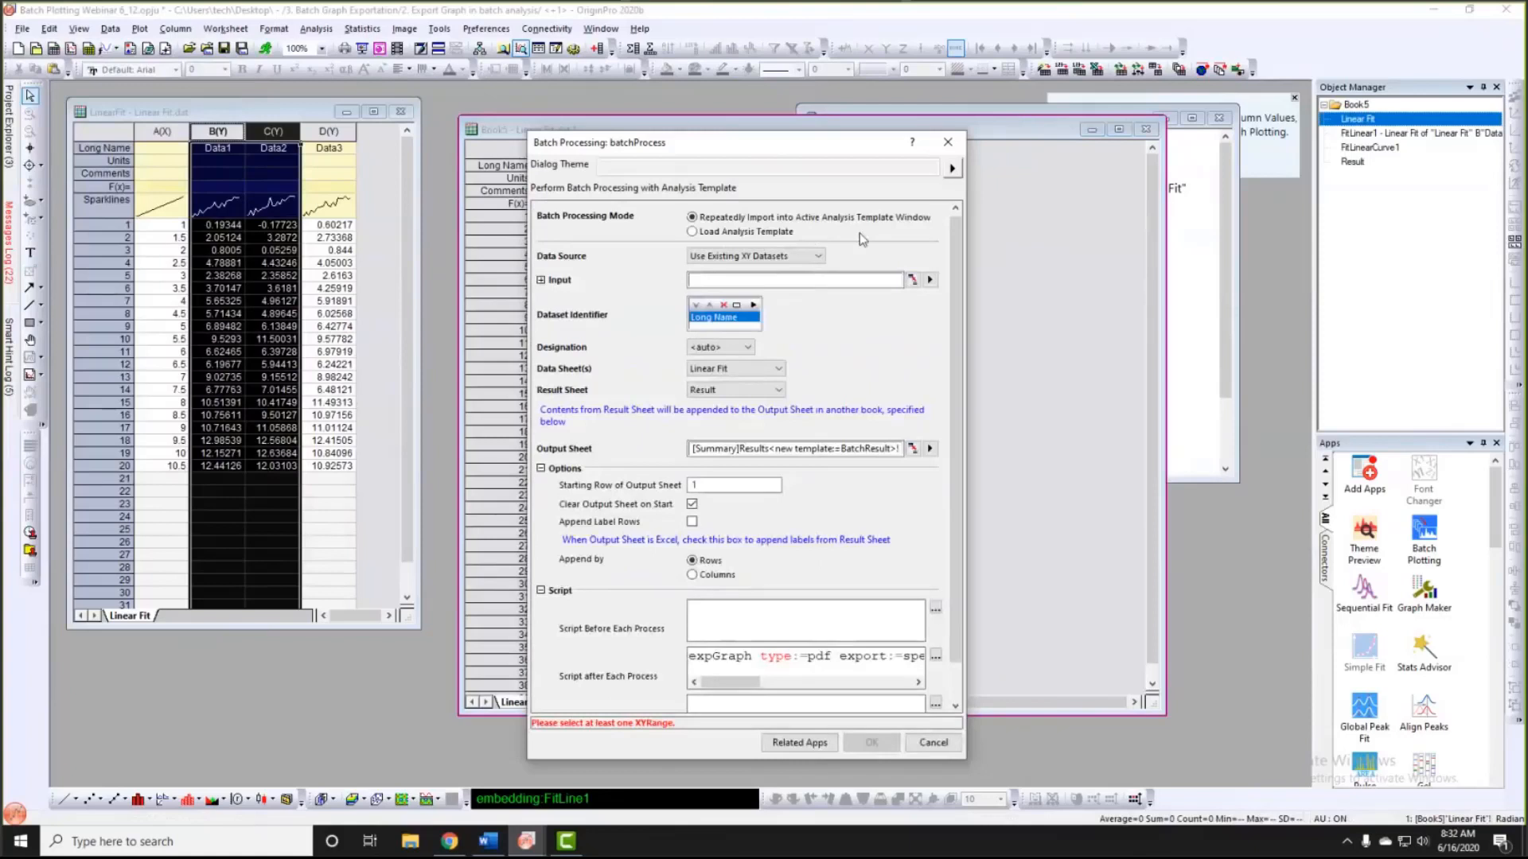
{"action": "left_click", "coordinate": [913, 279]}
{"action": "left_click", "coordinate": [218, 130]}
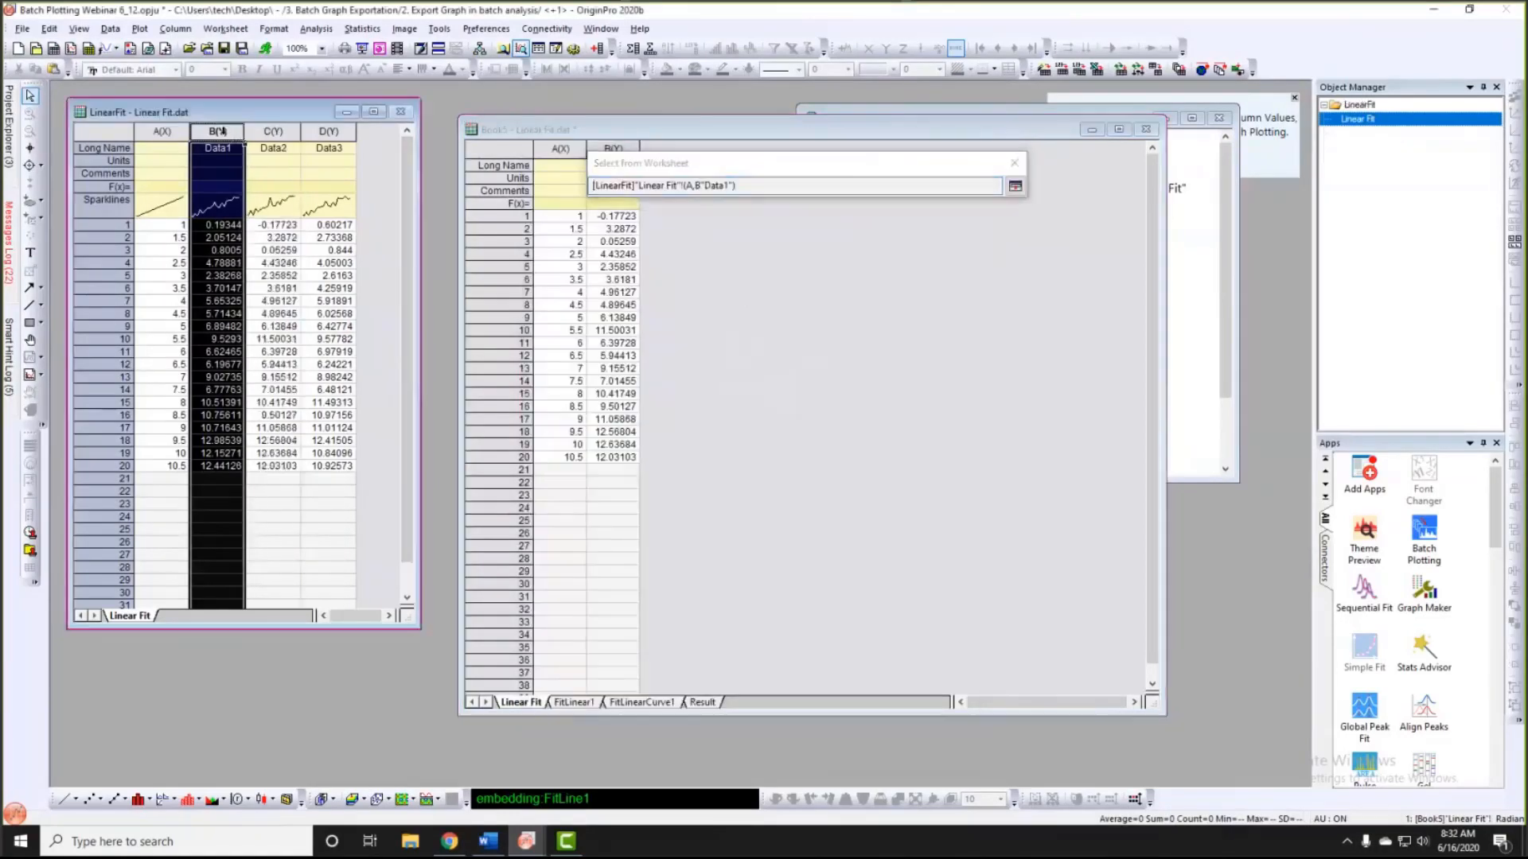
{"action": "left_click_drag", "start_coordinate": [217, 130], "coordinate": [273, 131]}
{"action": "left_click", "coordinate": [1016, 185]}
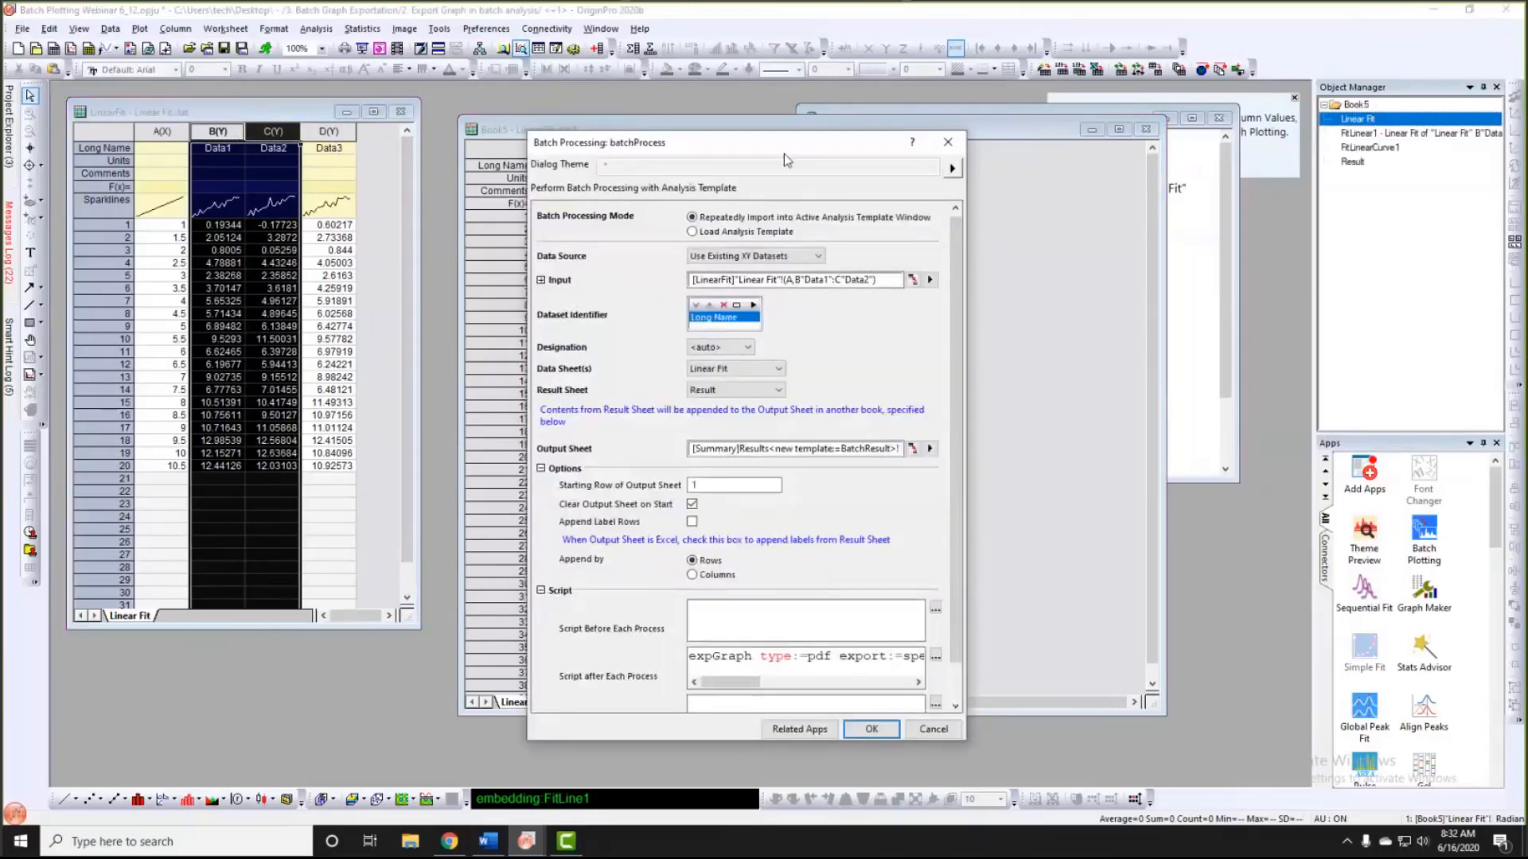
Step: Run the batch processing with the export script and agree to create the missing export directory for both Data1 and Data2
{"action": "left_click_drag", "start_coordinate": [785, 154], "coordinate": [1021, 140]}
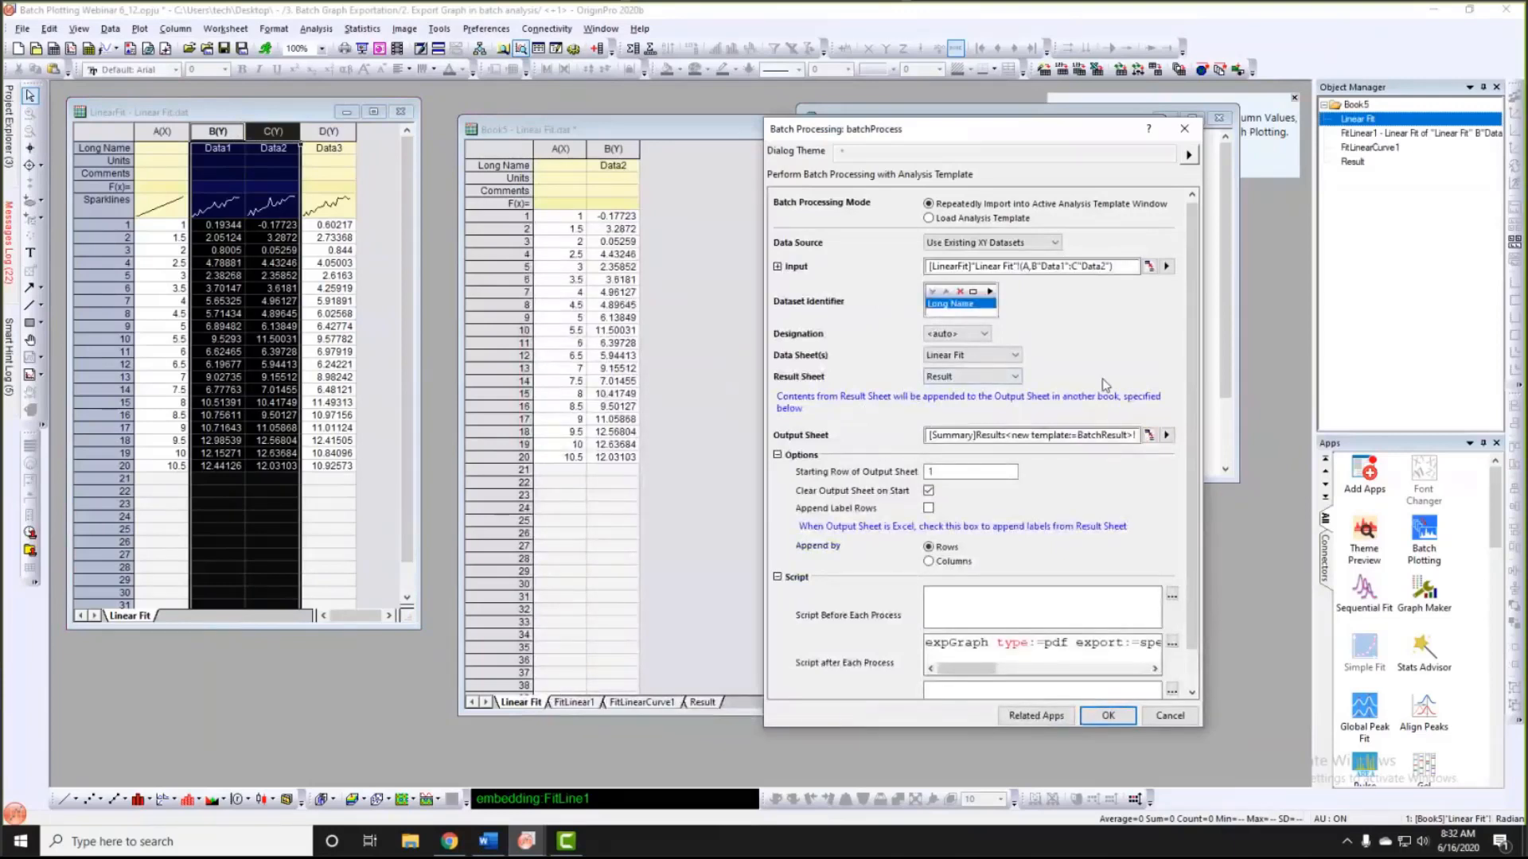
{"action": "scroll", "coordinate": [1093, 374], "scroll_direction": "down", "scroll_amount": 1}
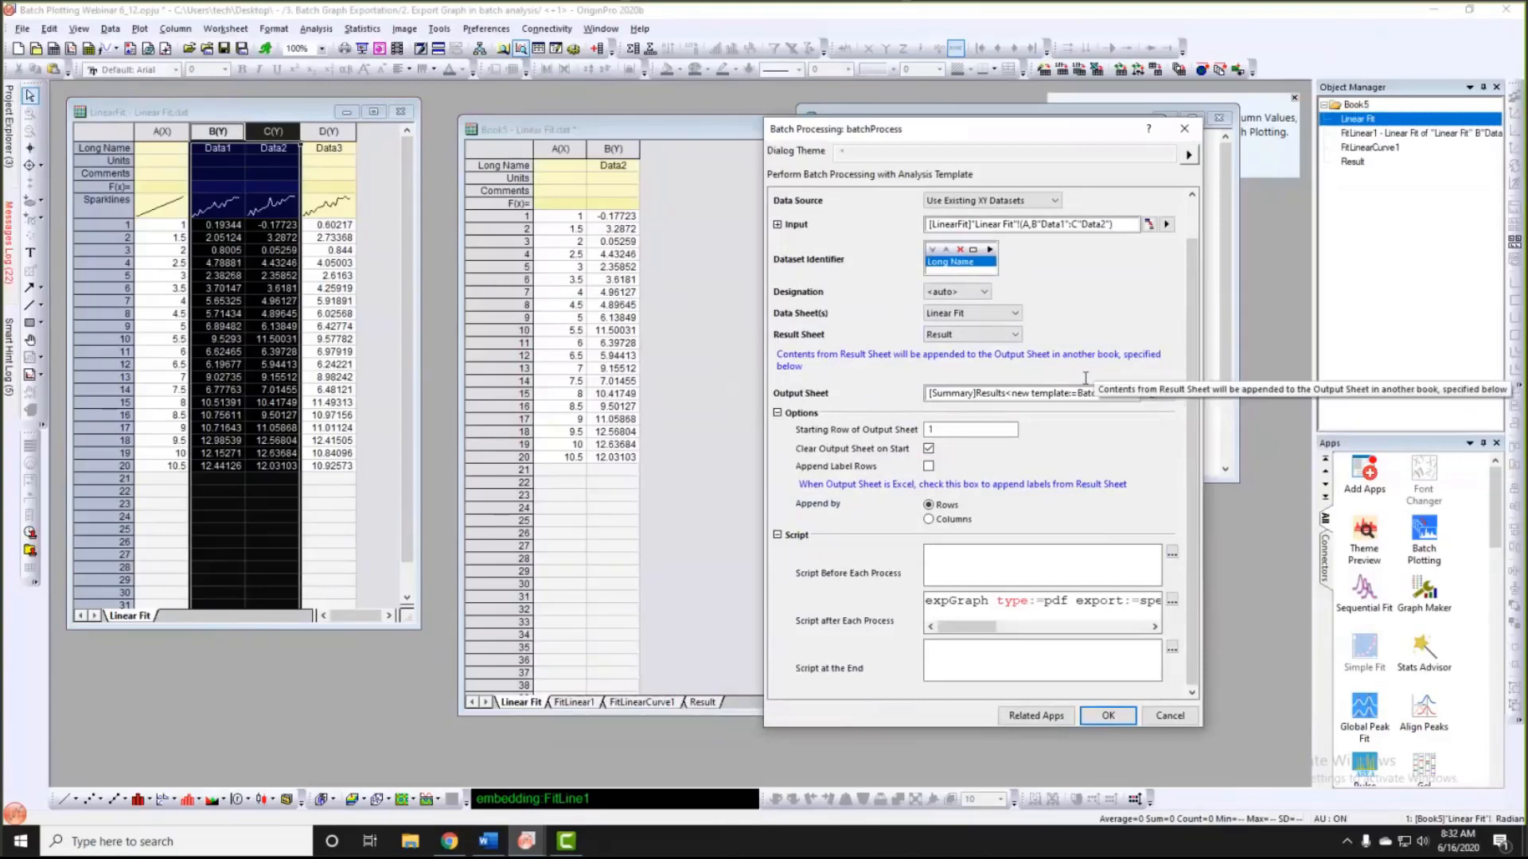
{"action": "left_click", "coordinate": [1107, 715]}
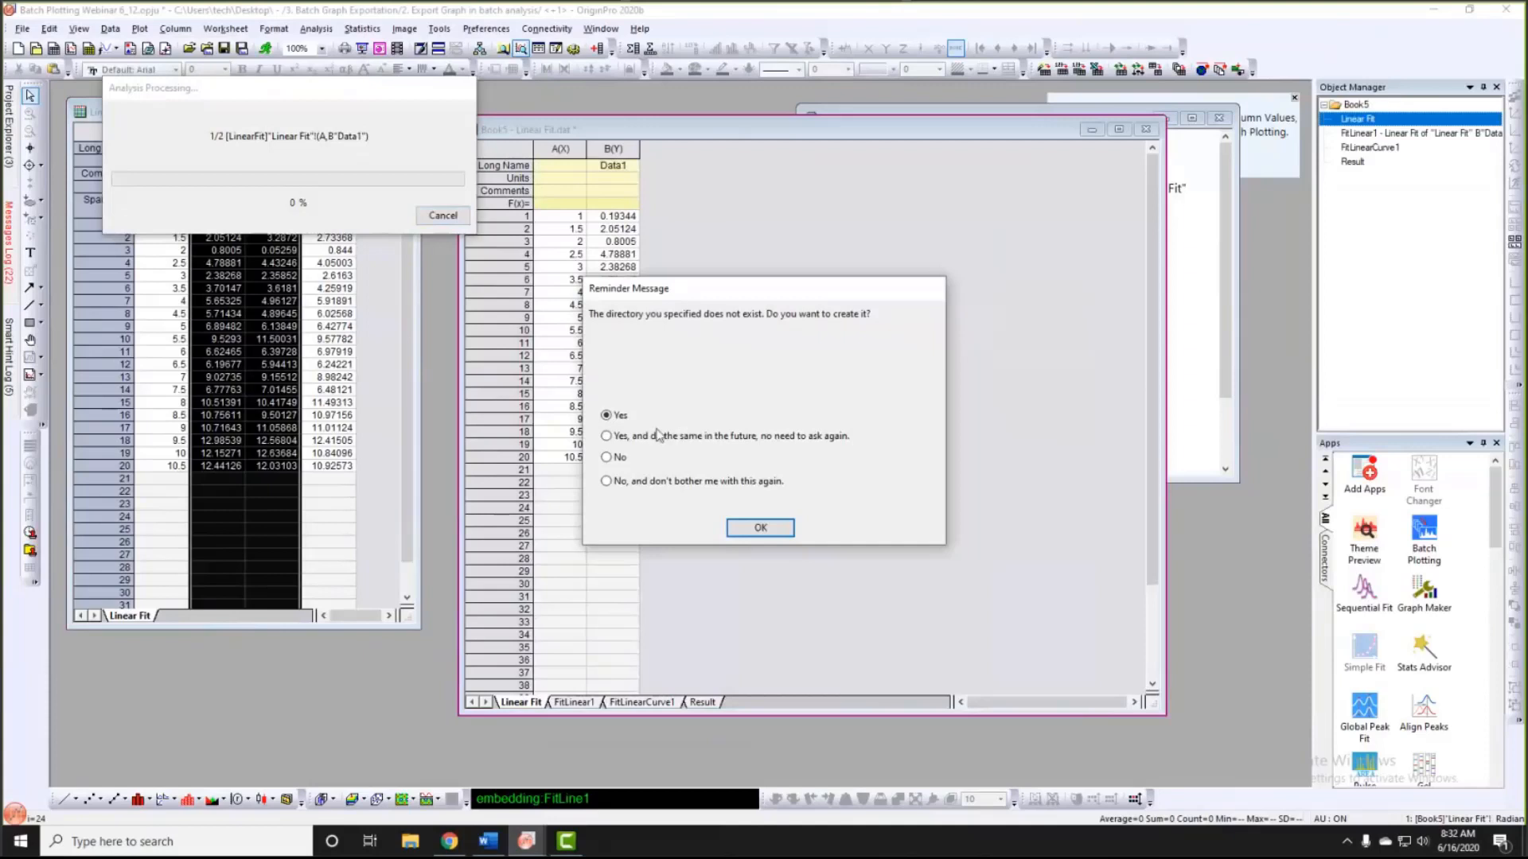
{"action": "left_click", "coordinate": [758, 529]}
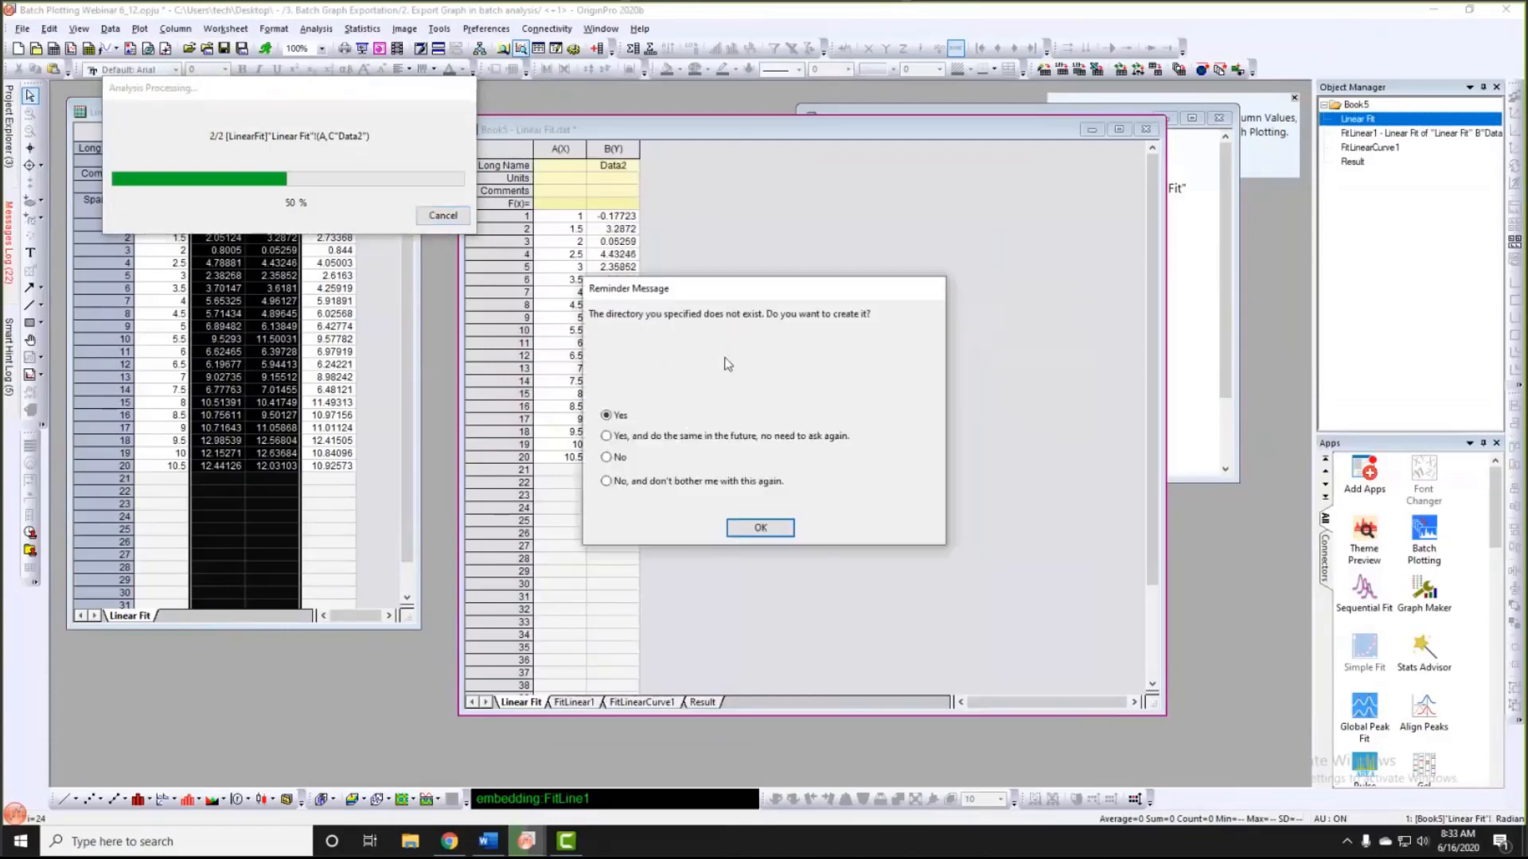
{"action": "left_click", "coordinate": [744, 531]}
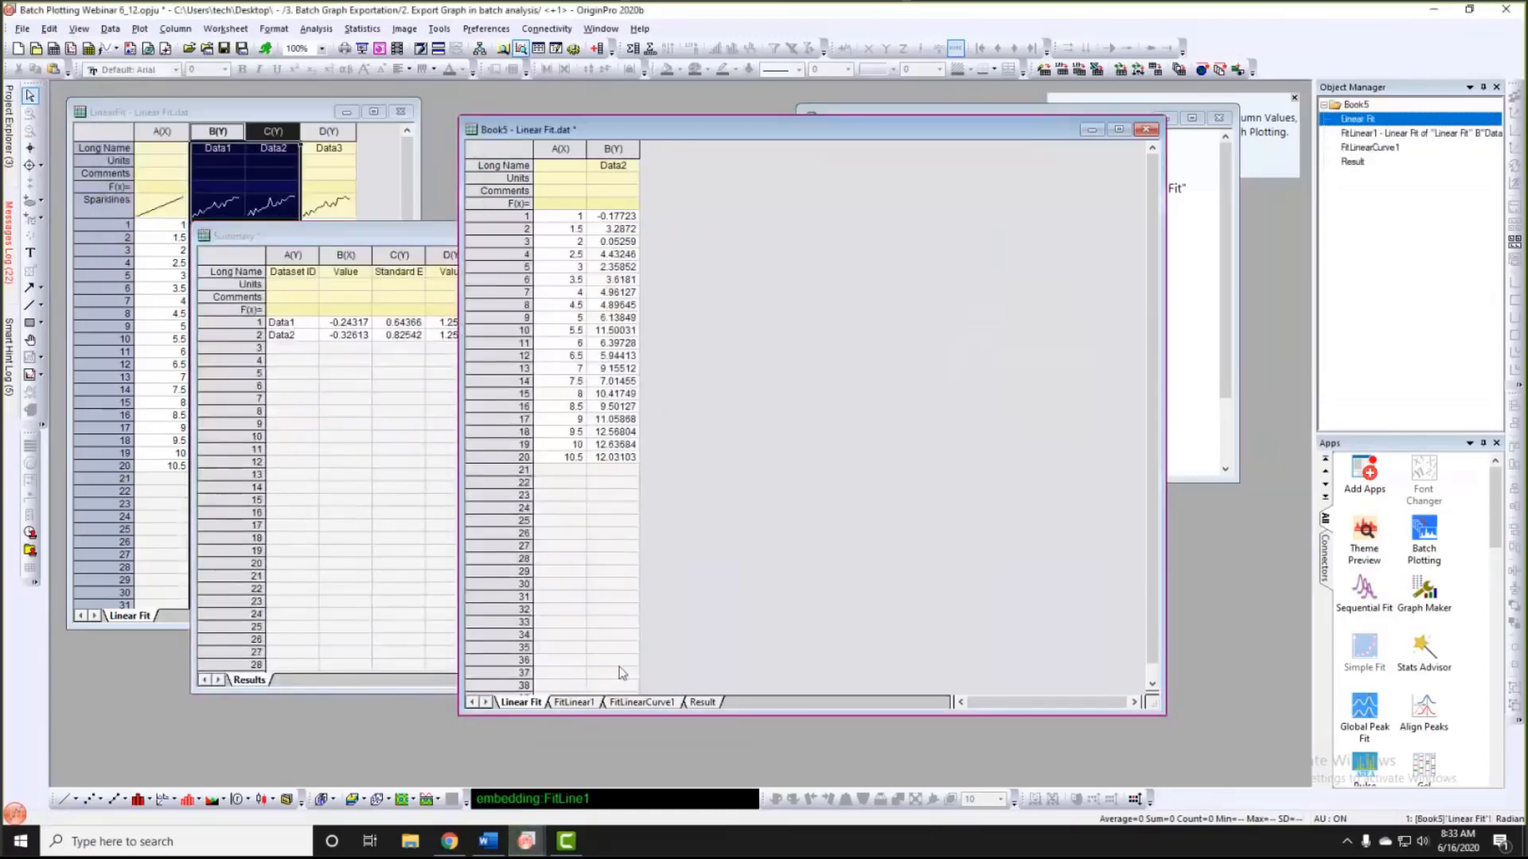
Step: Open Export Graphs from Book5's FitLinear1 report sheet and set the image type to Portable Document Format (*.pdf)
{"action": "left_click", "coordinate": [576, 704]}
{"action": "scroll", "coordinate": [742, 616], "scroll_direction": "down", "scroll_amount": 5}
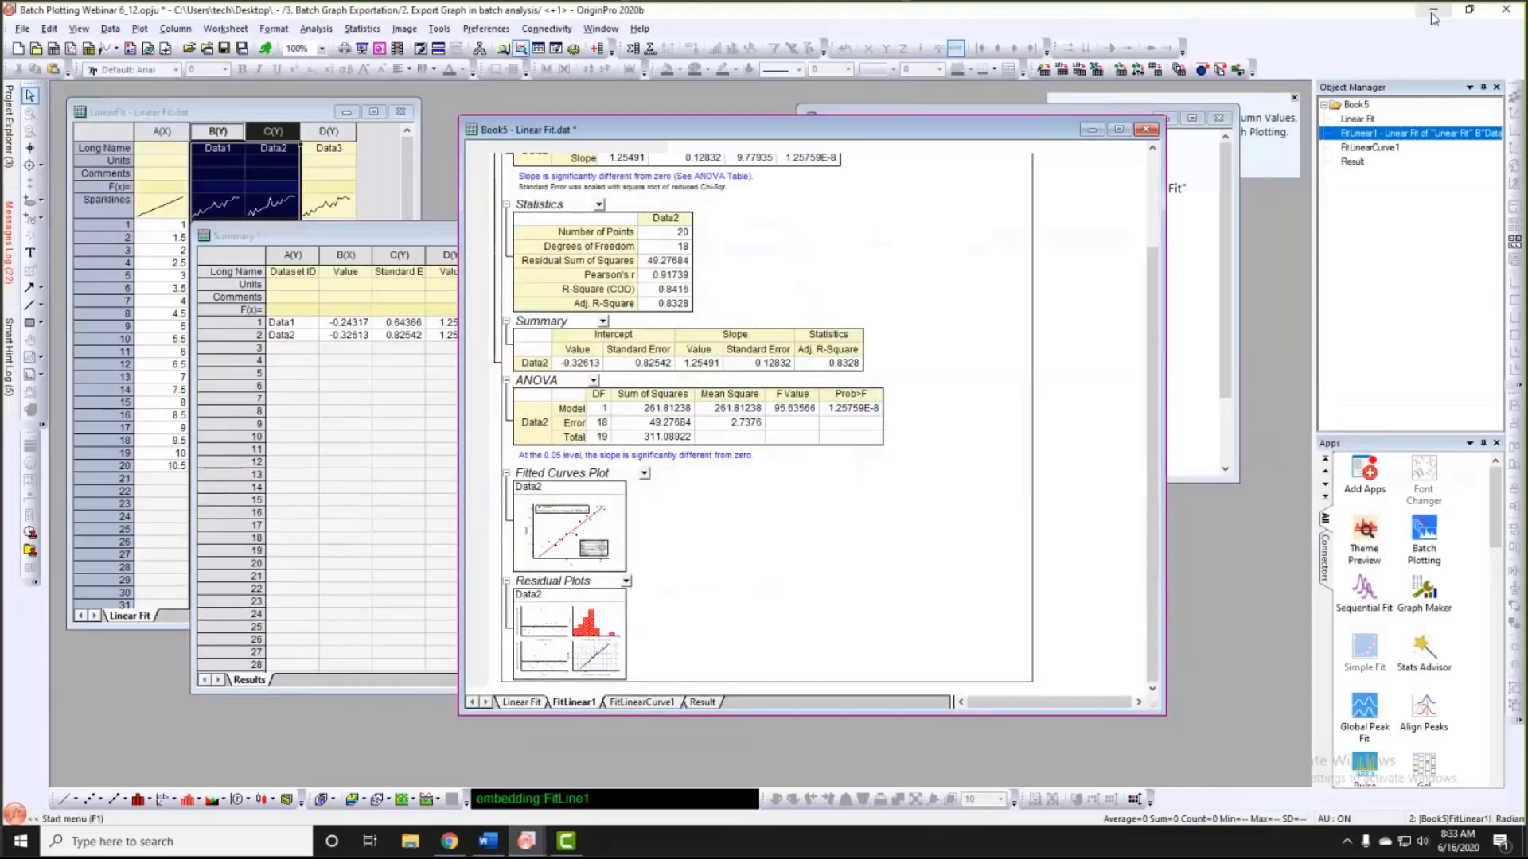
{"action": "scroll", "coordinate": [916, 330], "scroll_direction": "up", "scroll_amount": 3}
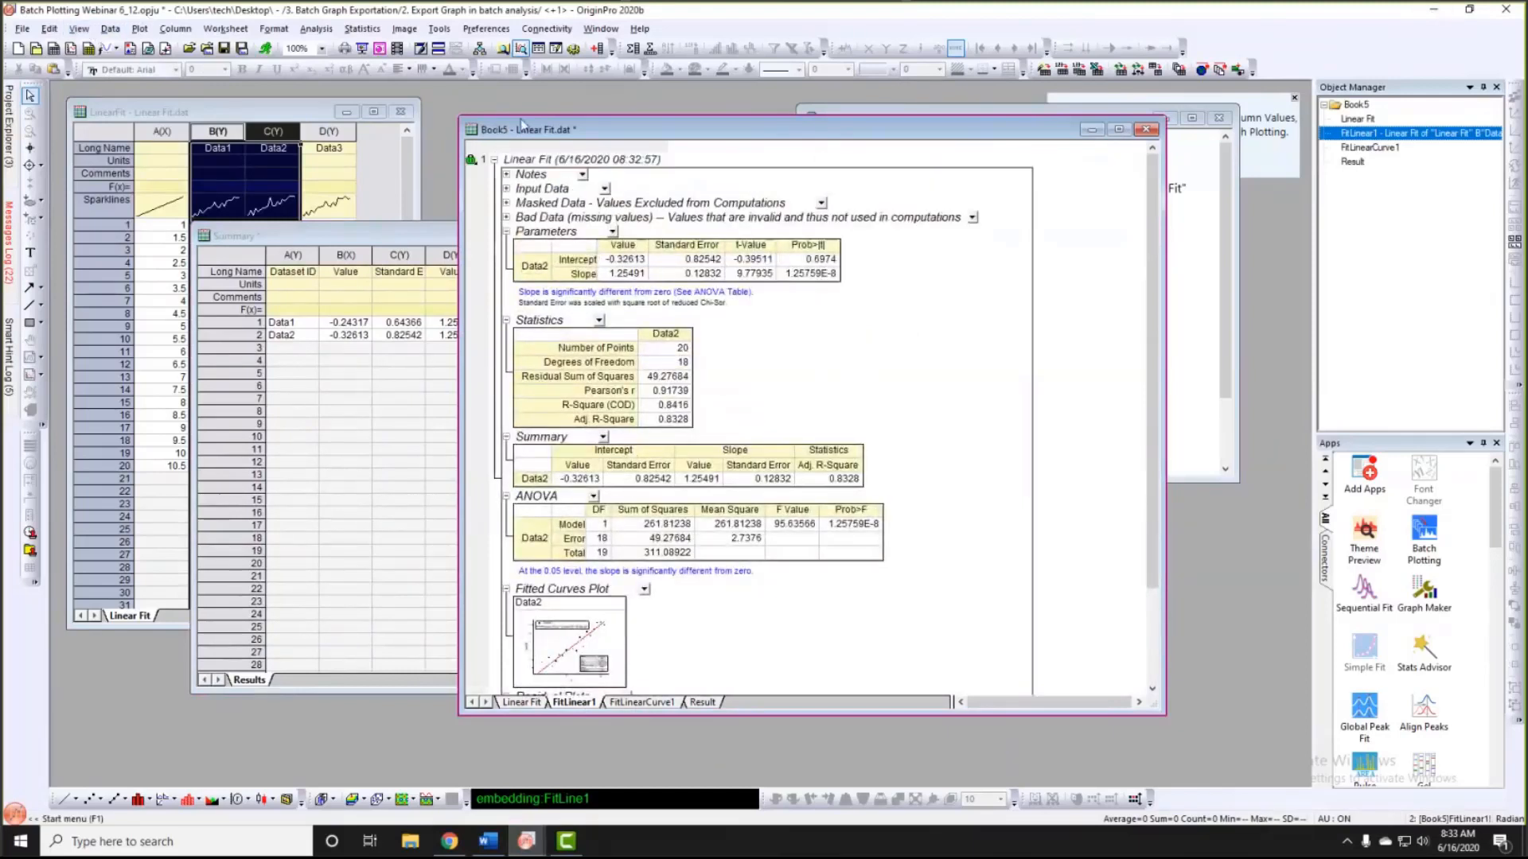
{"action": "left_click_drag", "start_coordinate": [522, 123], "coordinate": [531, 113]}
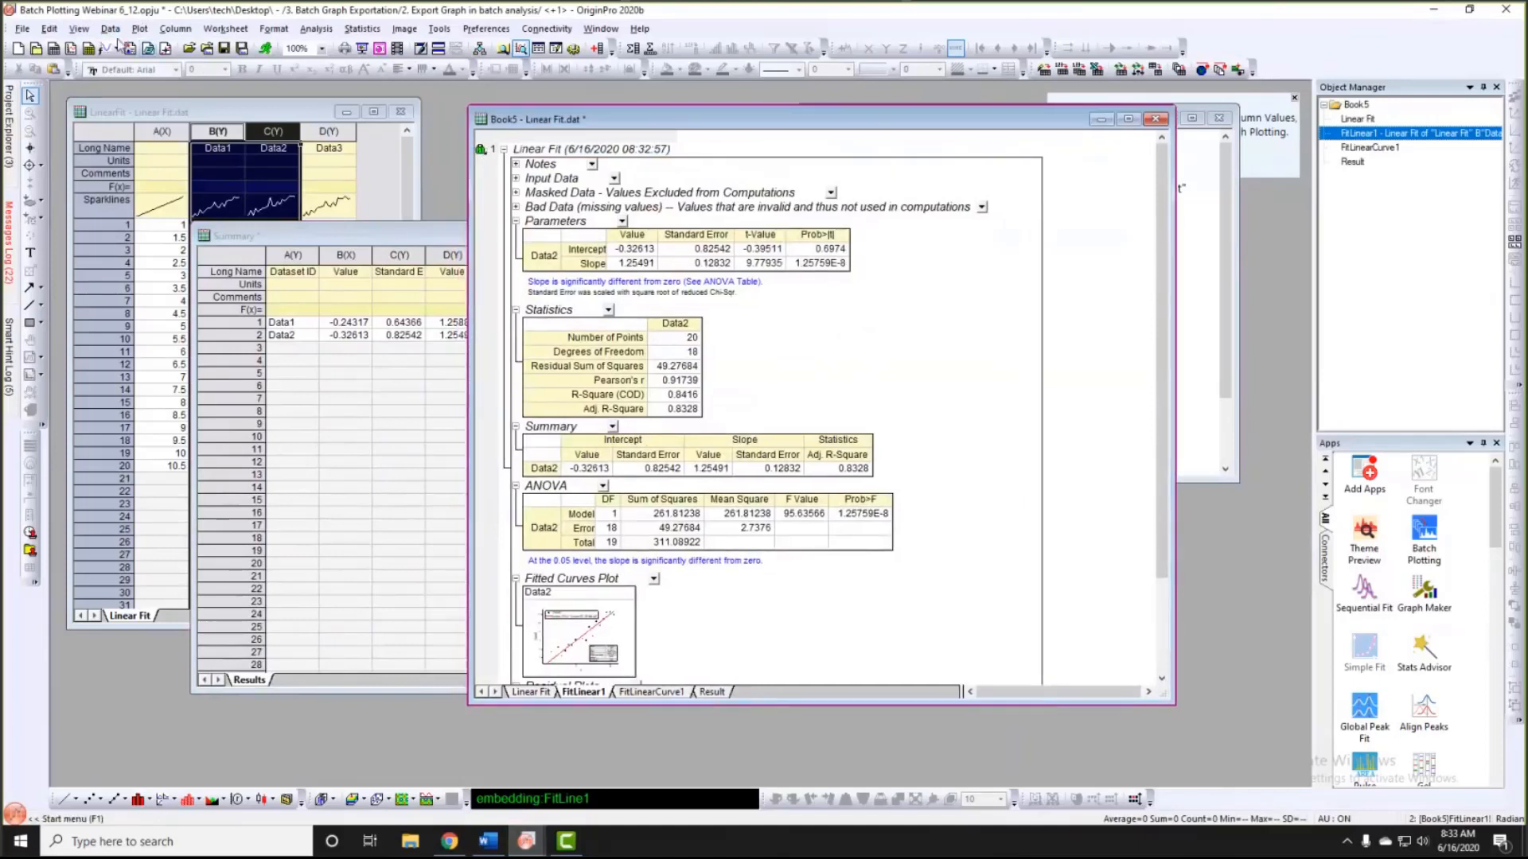
{"action": "left_click", "coordinate": [22, 29]}
{"action": "mouse_move", "coordinate": [97, 364]}
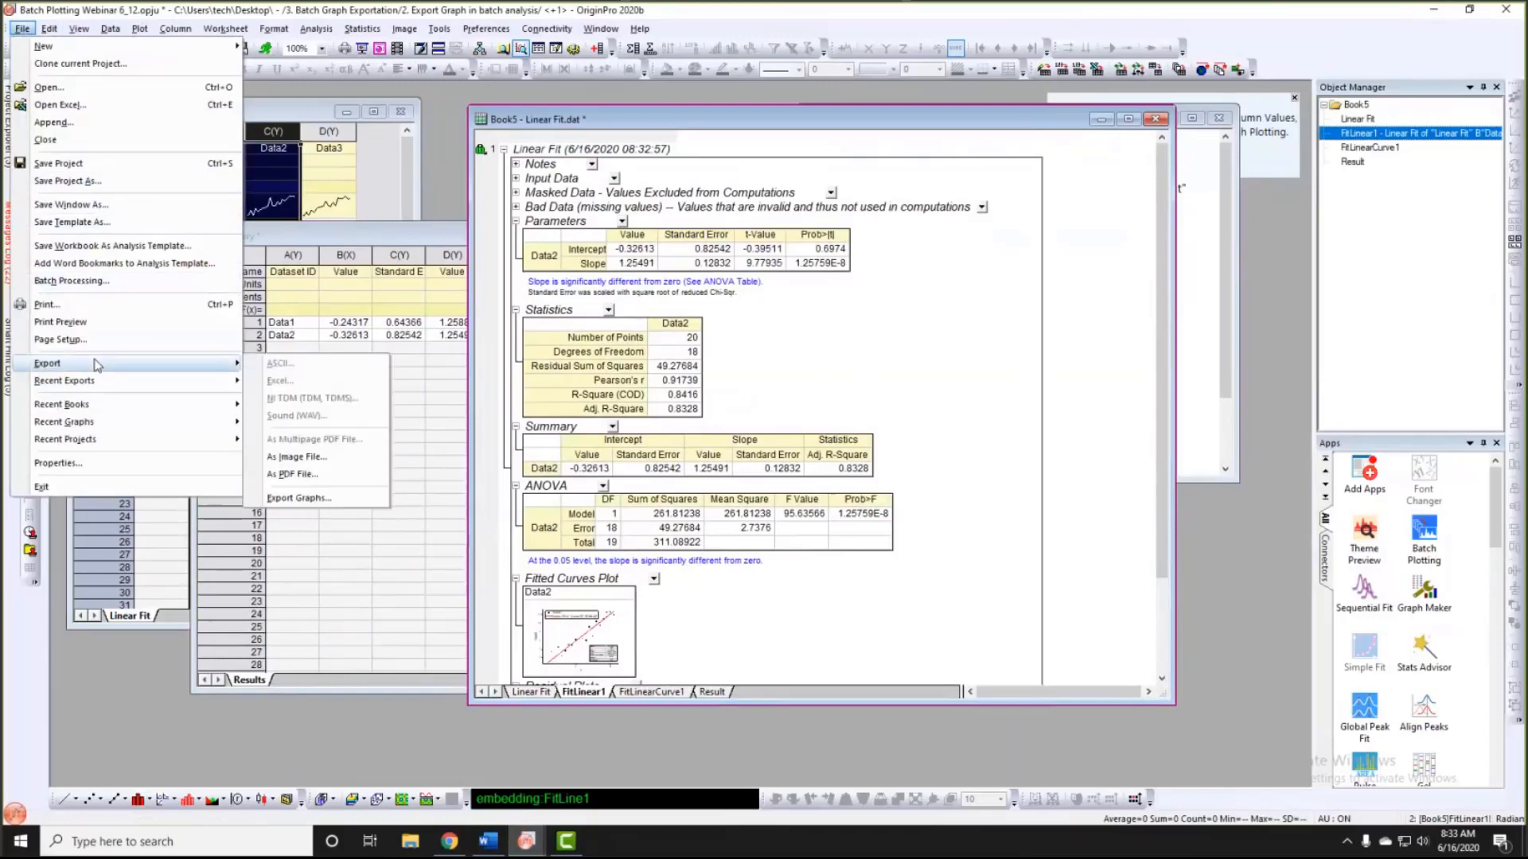
{"action": "left_click", "coordinate": [310, 499]}
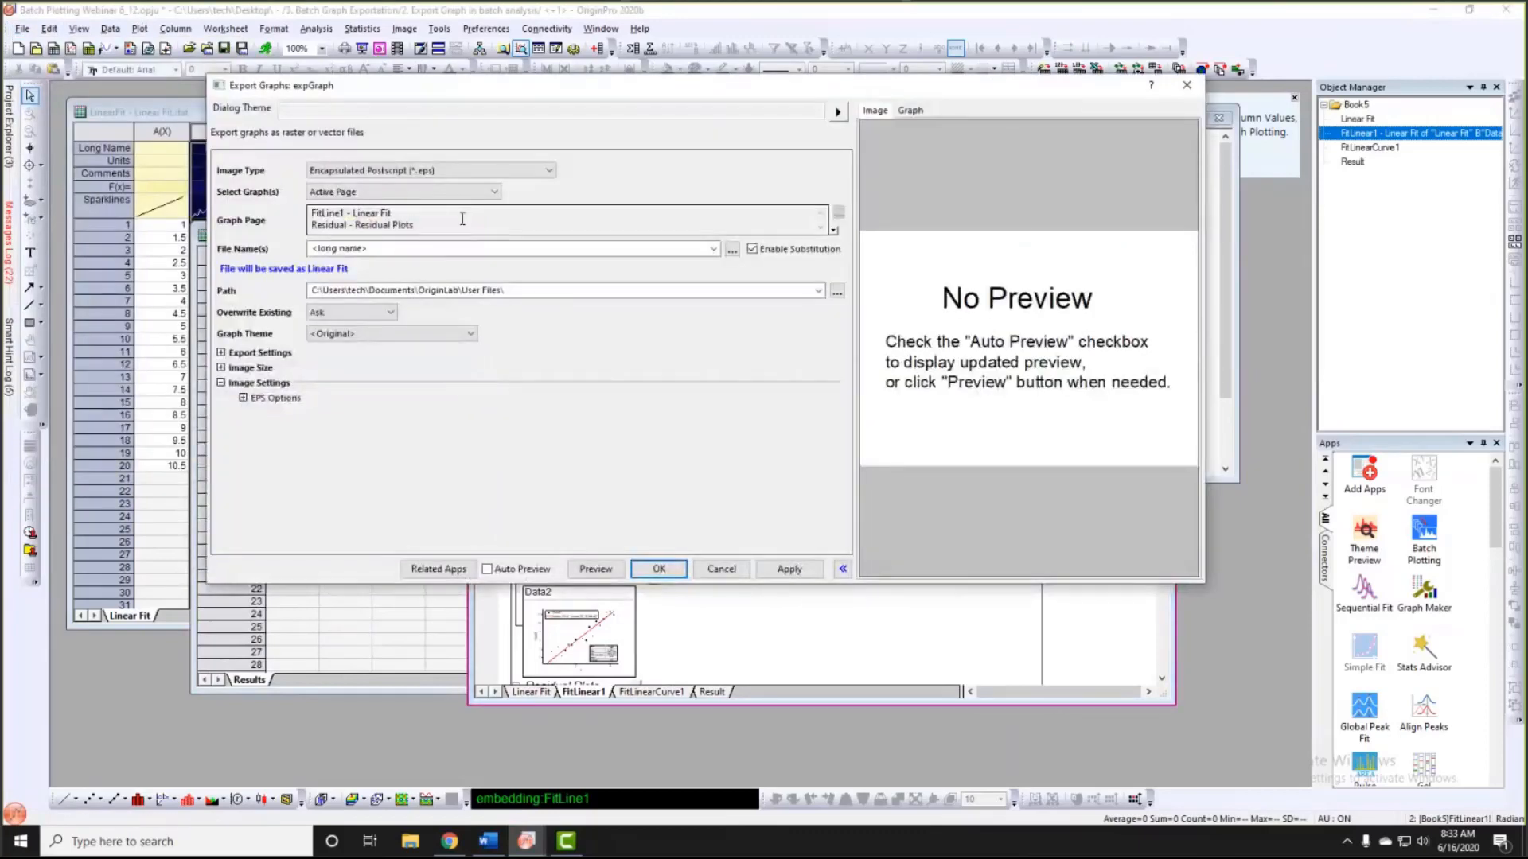
{"action": "left_click", "coordinate": [437, 226]}
{"action": "left_click", "coordinate": [437, 225]}
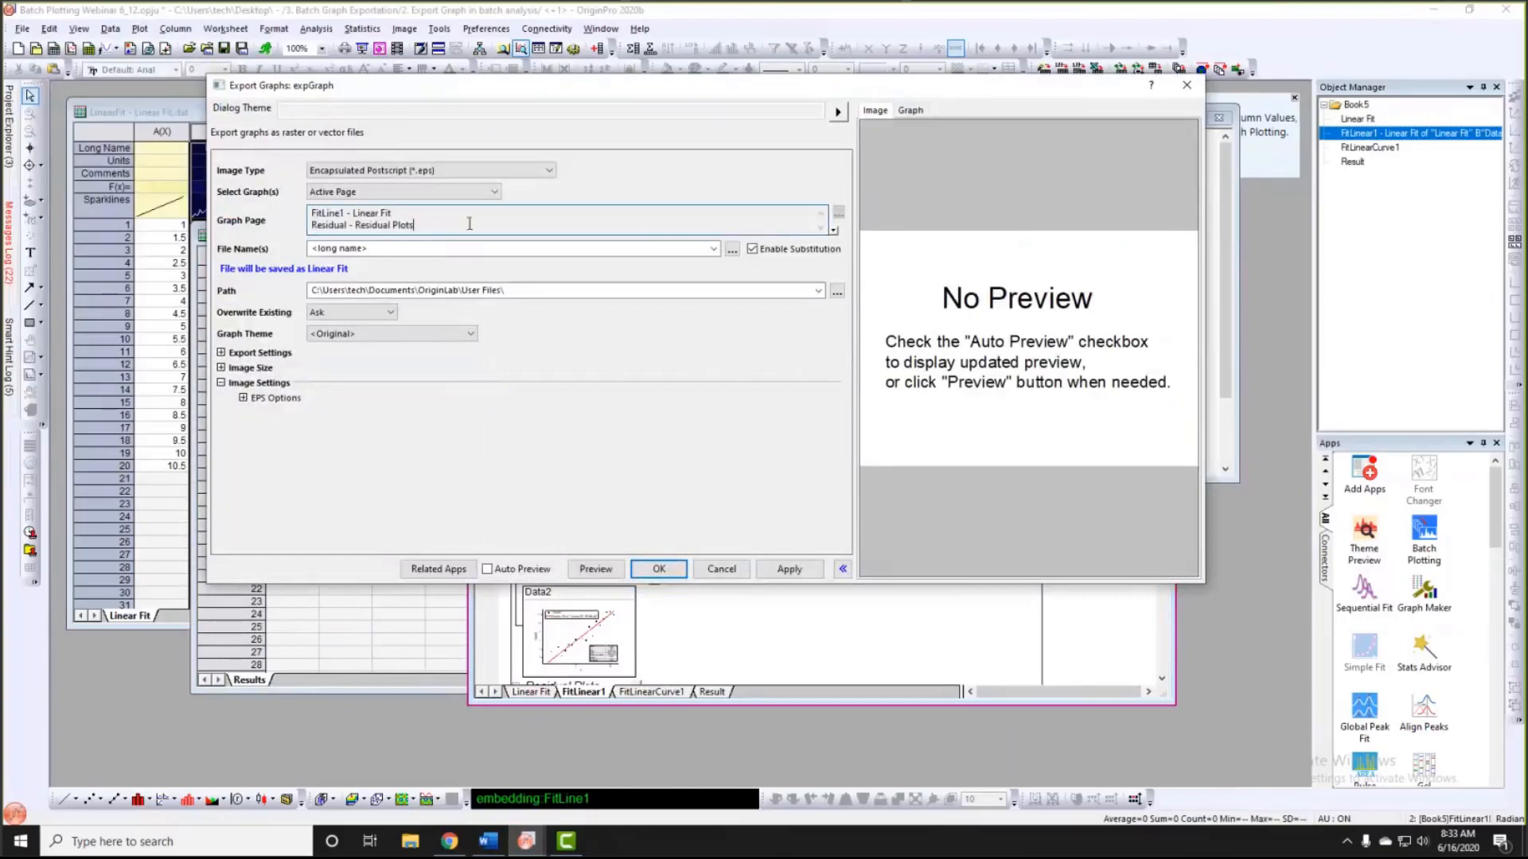
{"action": "left_click", "coordinate": [438, 173]}
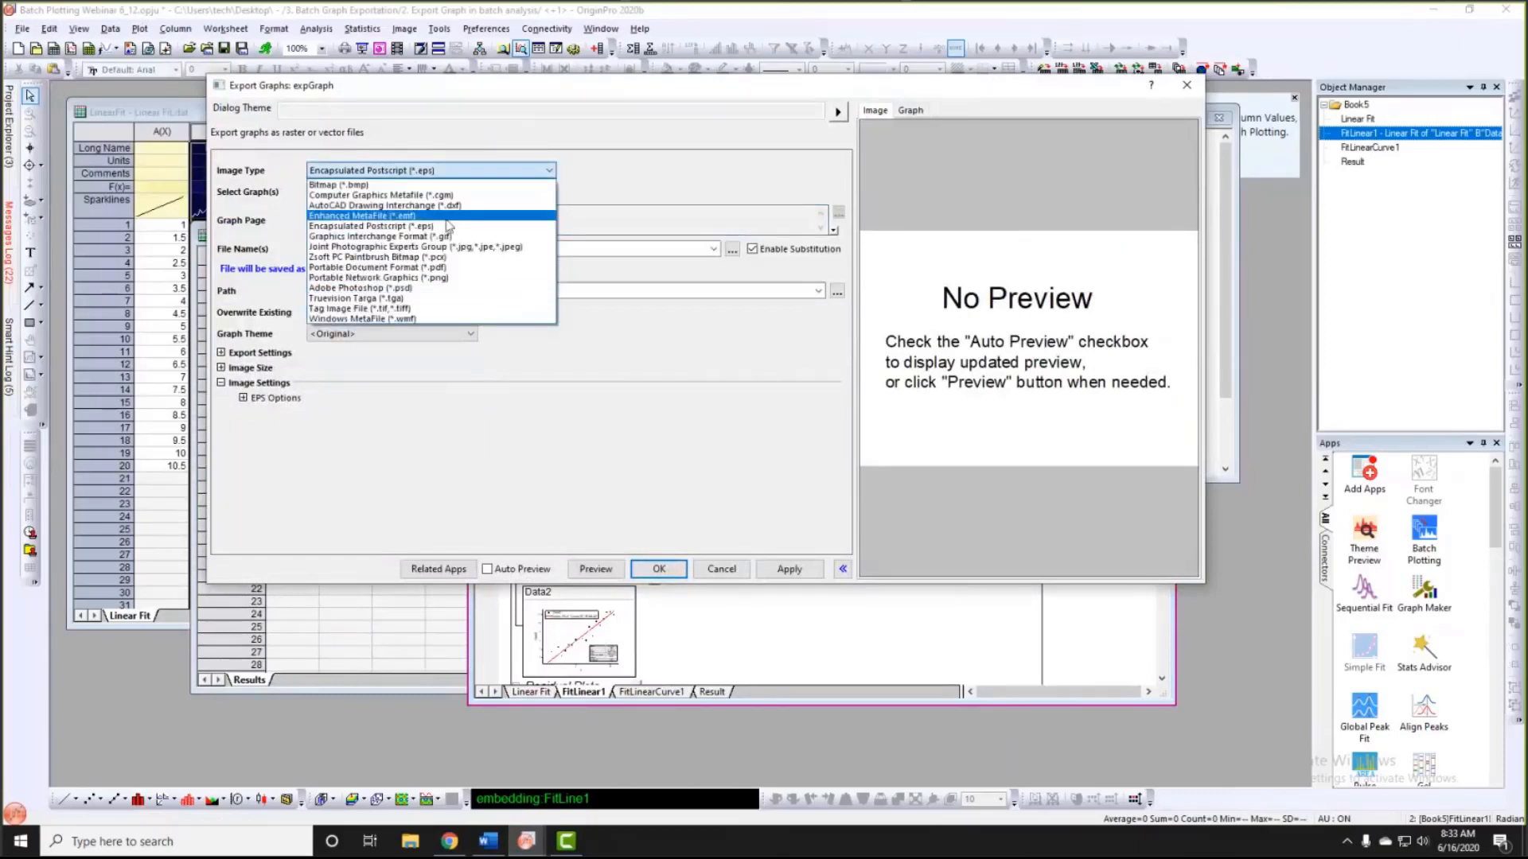
{"action": "left_click", "coordinate": [440, 270]}
Step: Restrict the export to specified graphs and remove the residual plots page, keeping only FitLine1 - Linear Fit
{"action": "left_click", "coordinate": [420, 196]}
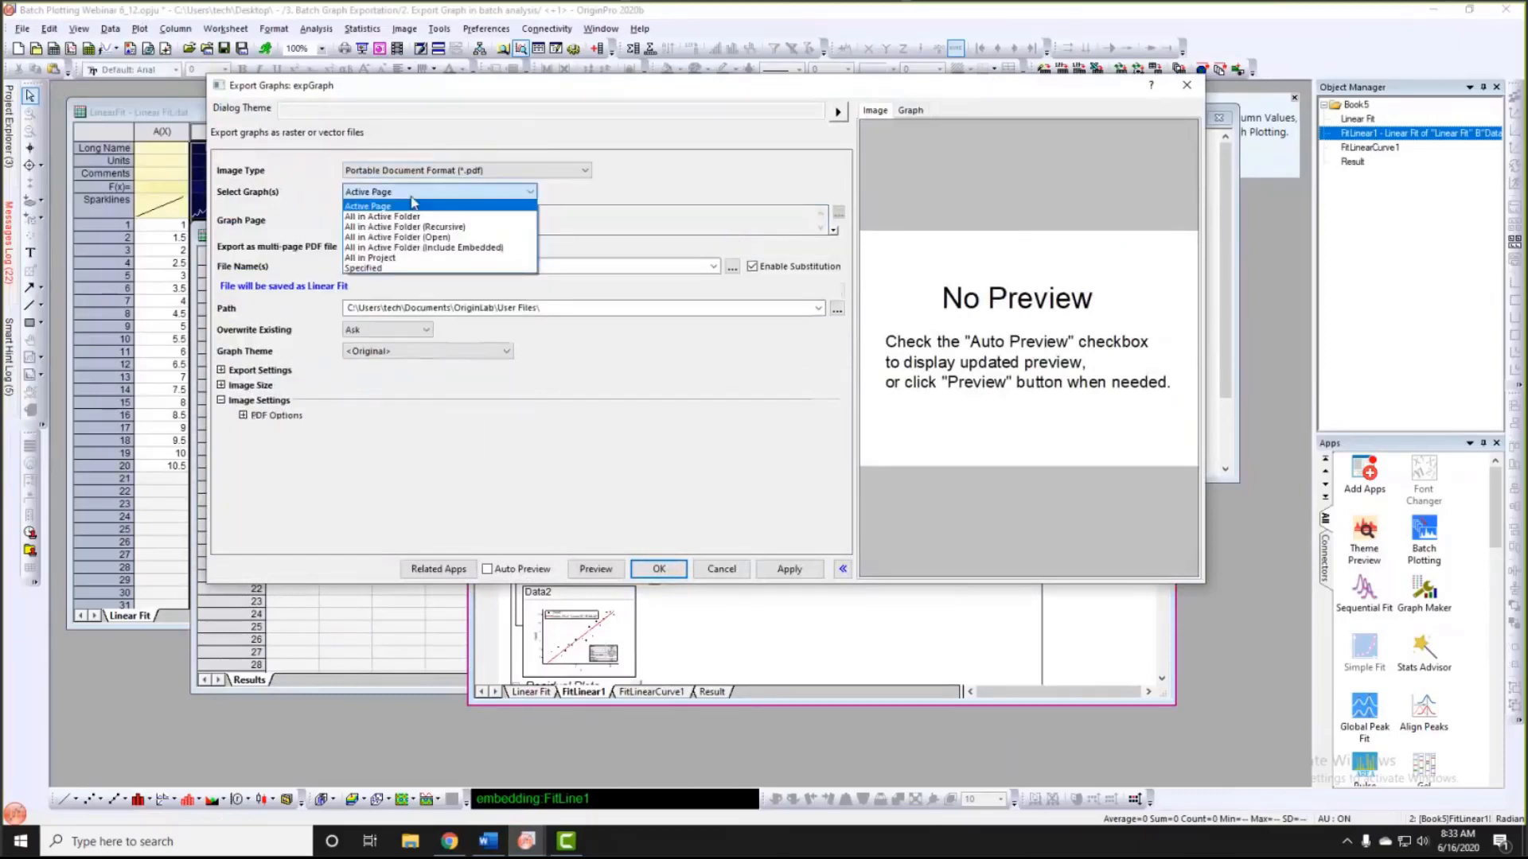
{"action": "left_click", "coordinate": [384, 268]}
{"action": "left_click_drag", "start_coordinate": [466, 226], "coordinate": [311, 226]}
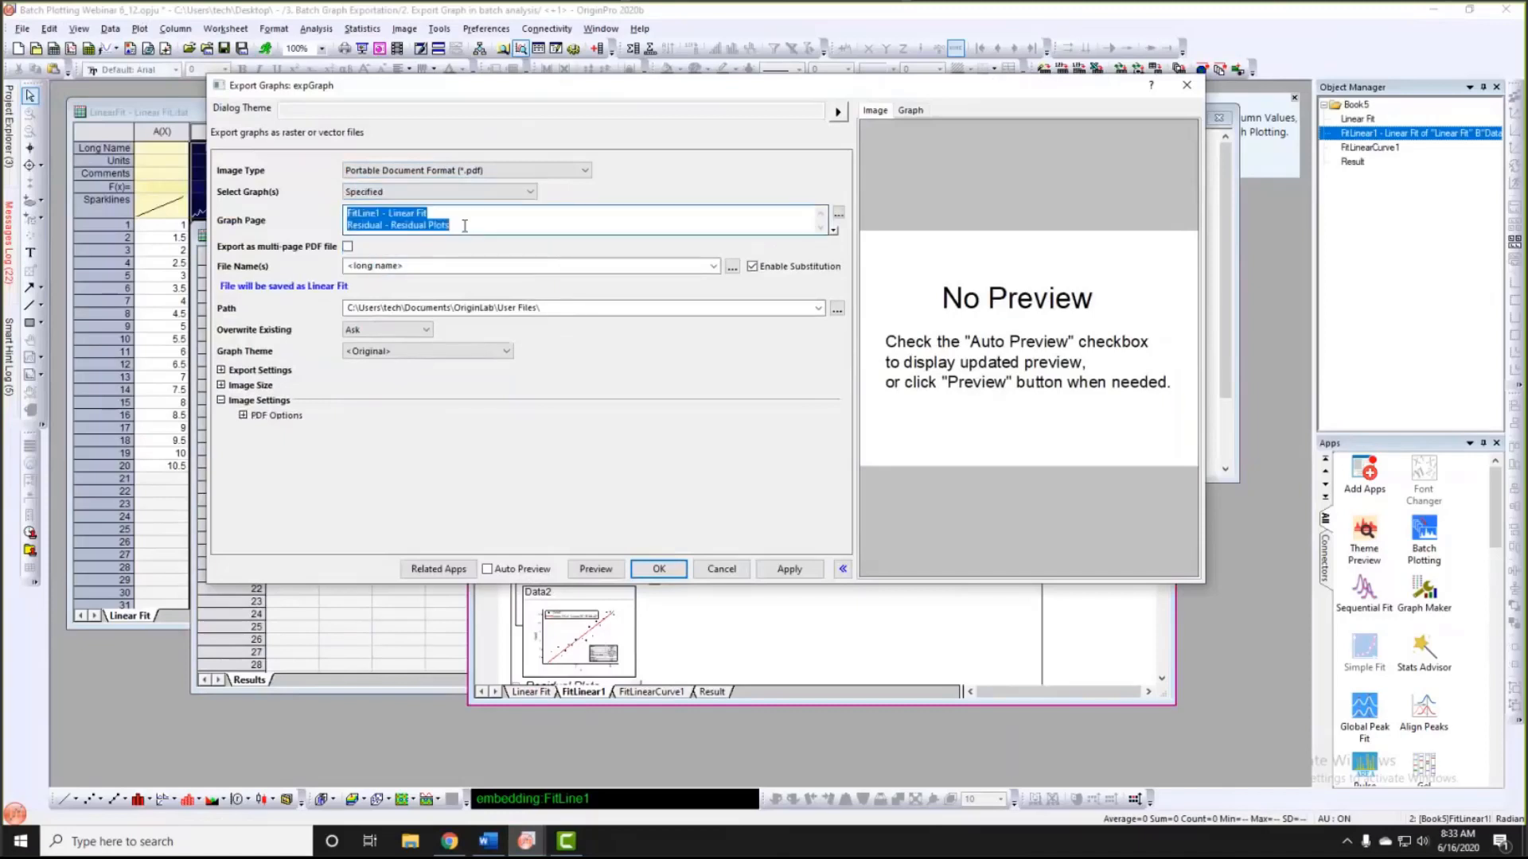
{"action": "key", "text": "Delete"}
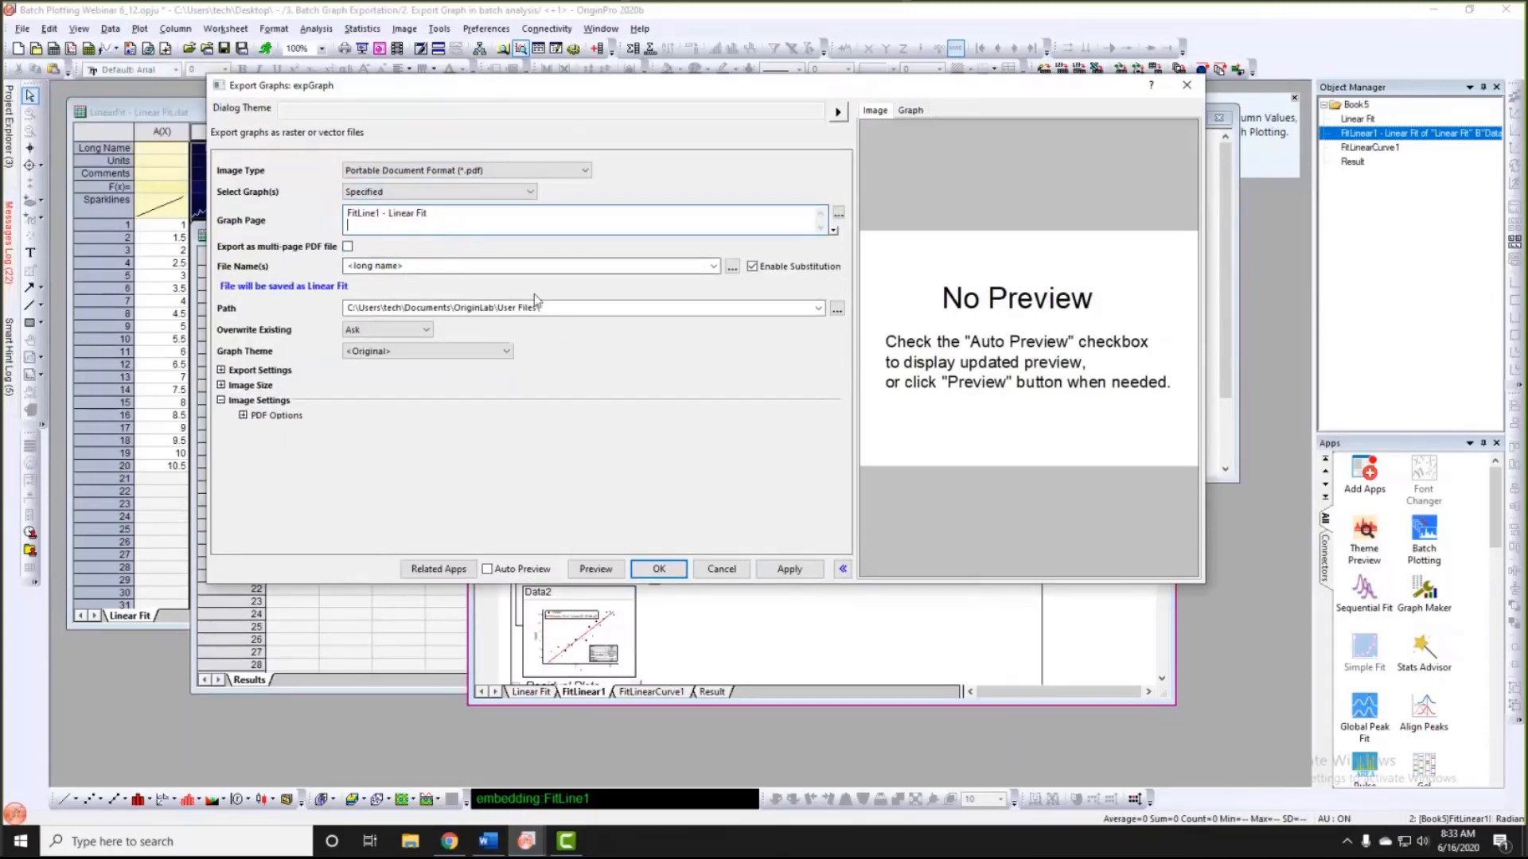
Step: Set the export path to the desktop folder C:\Users\tech\Desktop
{"action": "left_click", "coordinate": [820, 307]}
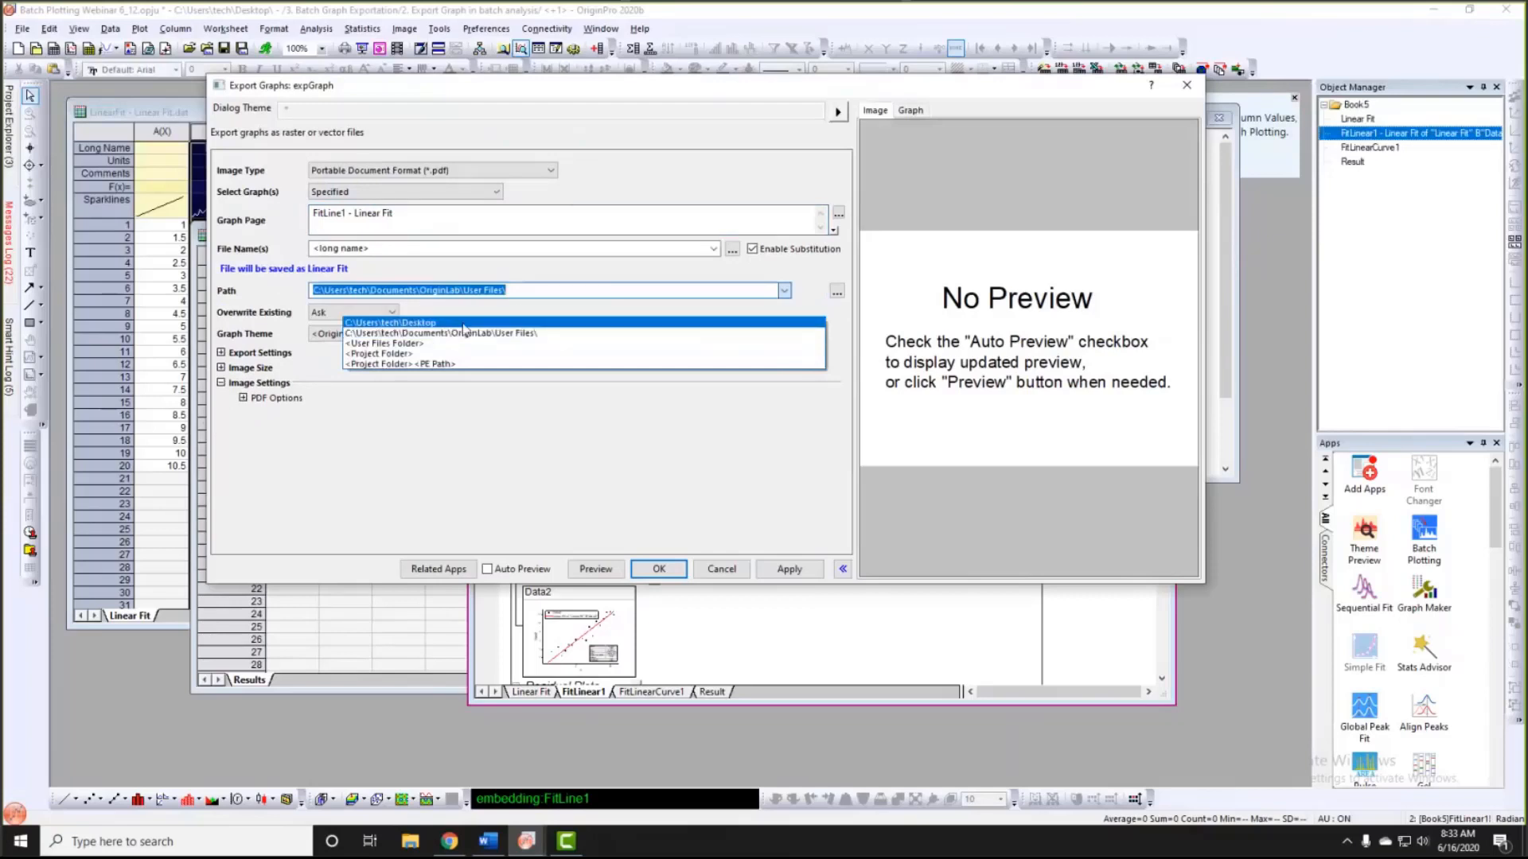
{"action": "left_click", "coordinate": [837, 293]}
{"action": "left_click", "coordinate": [838, 293]}
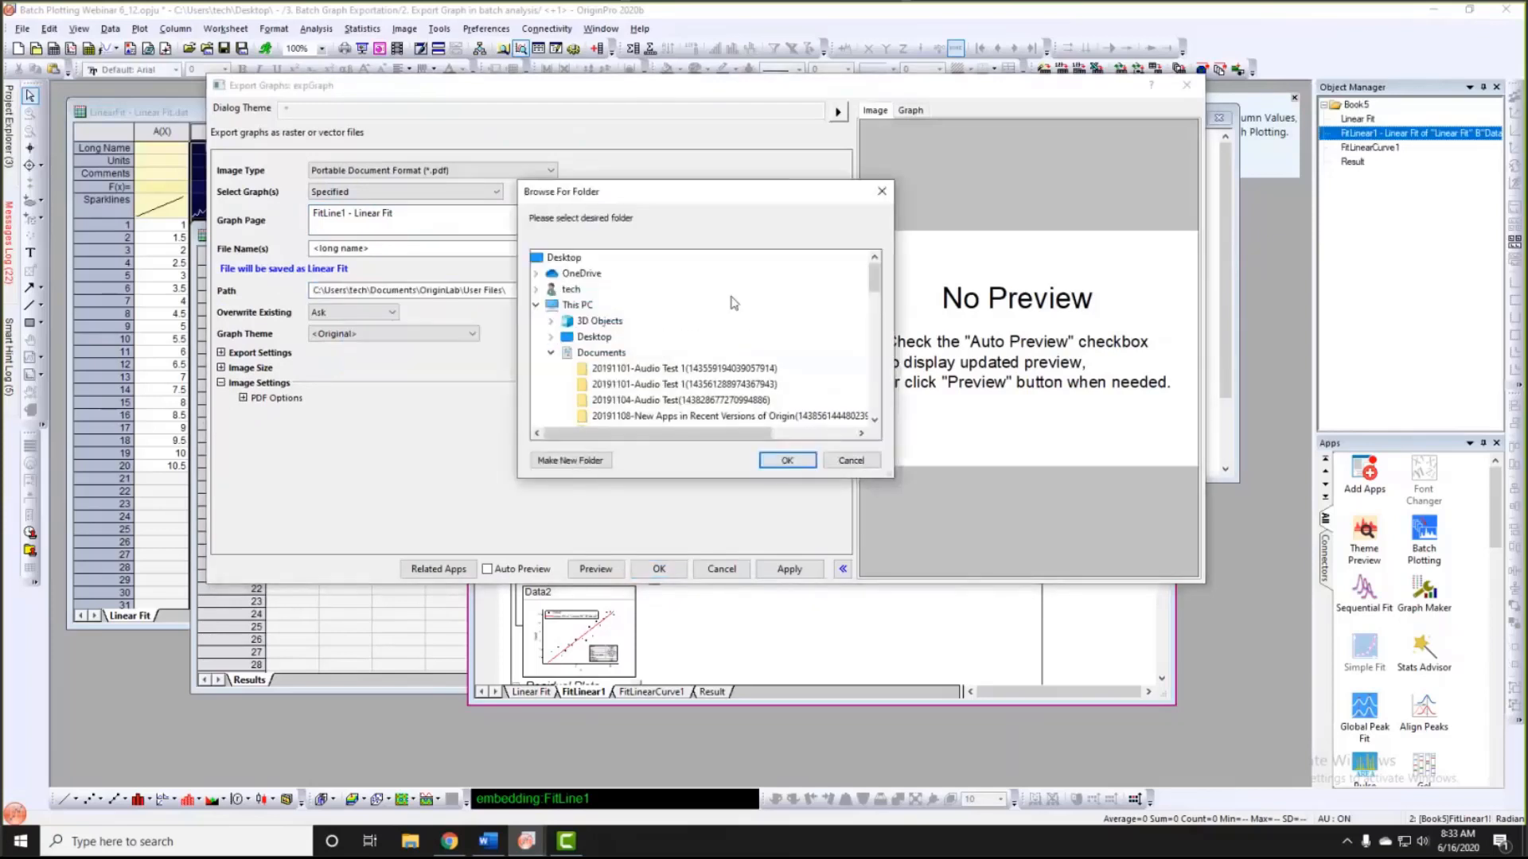
{"action": "left_click", "coordinate": [786, 460]}
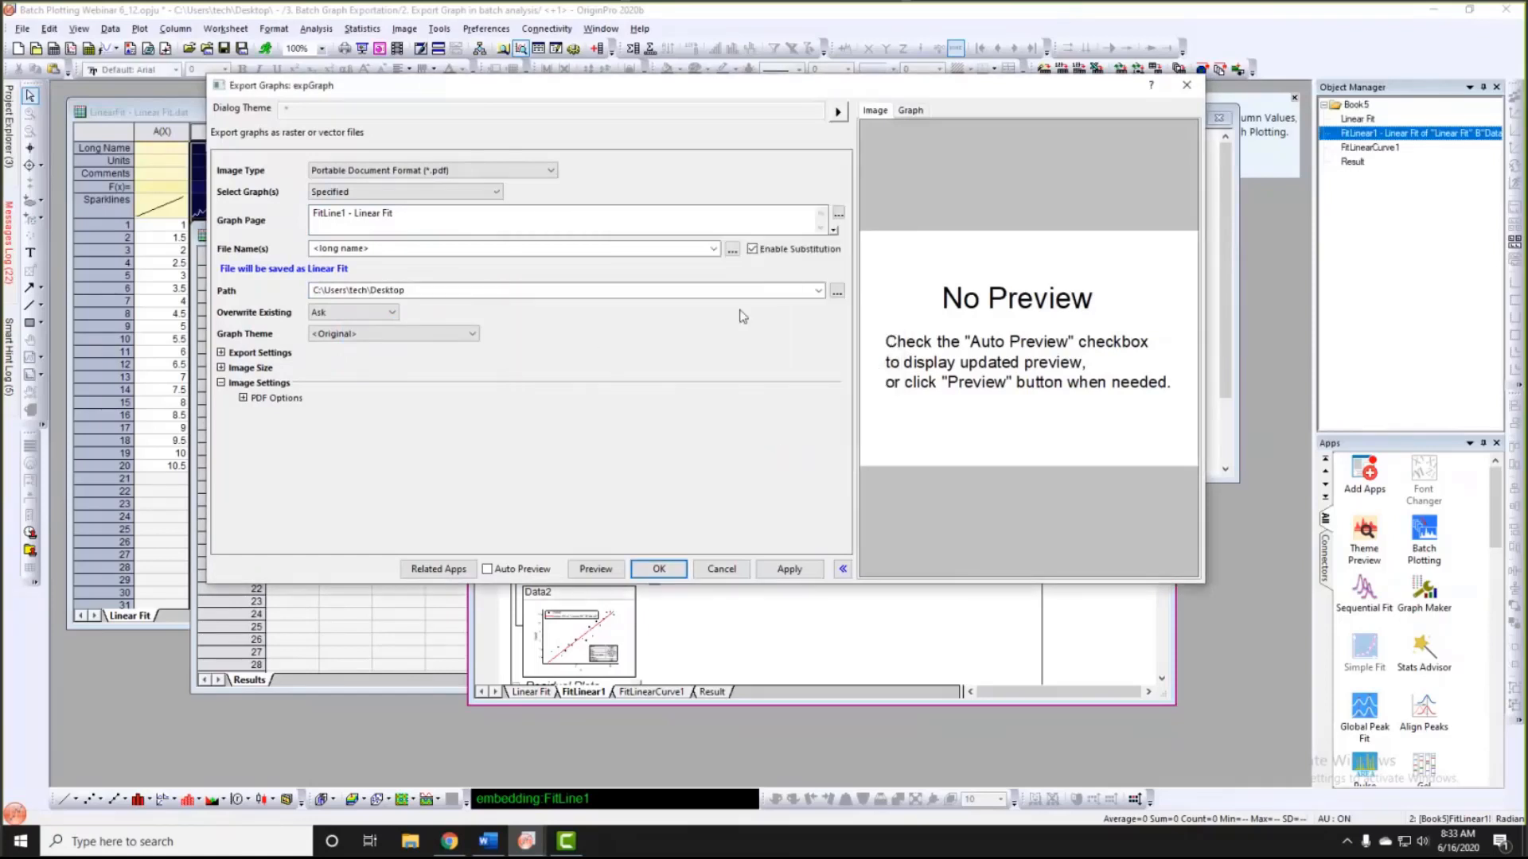
Step: Choose Graph## as the export file name and apply the settings to export the graph
{"action": "left_click", "coordinate": [713, 250]}
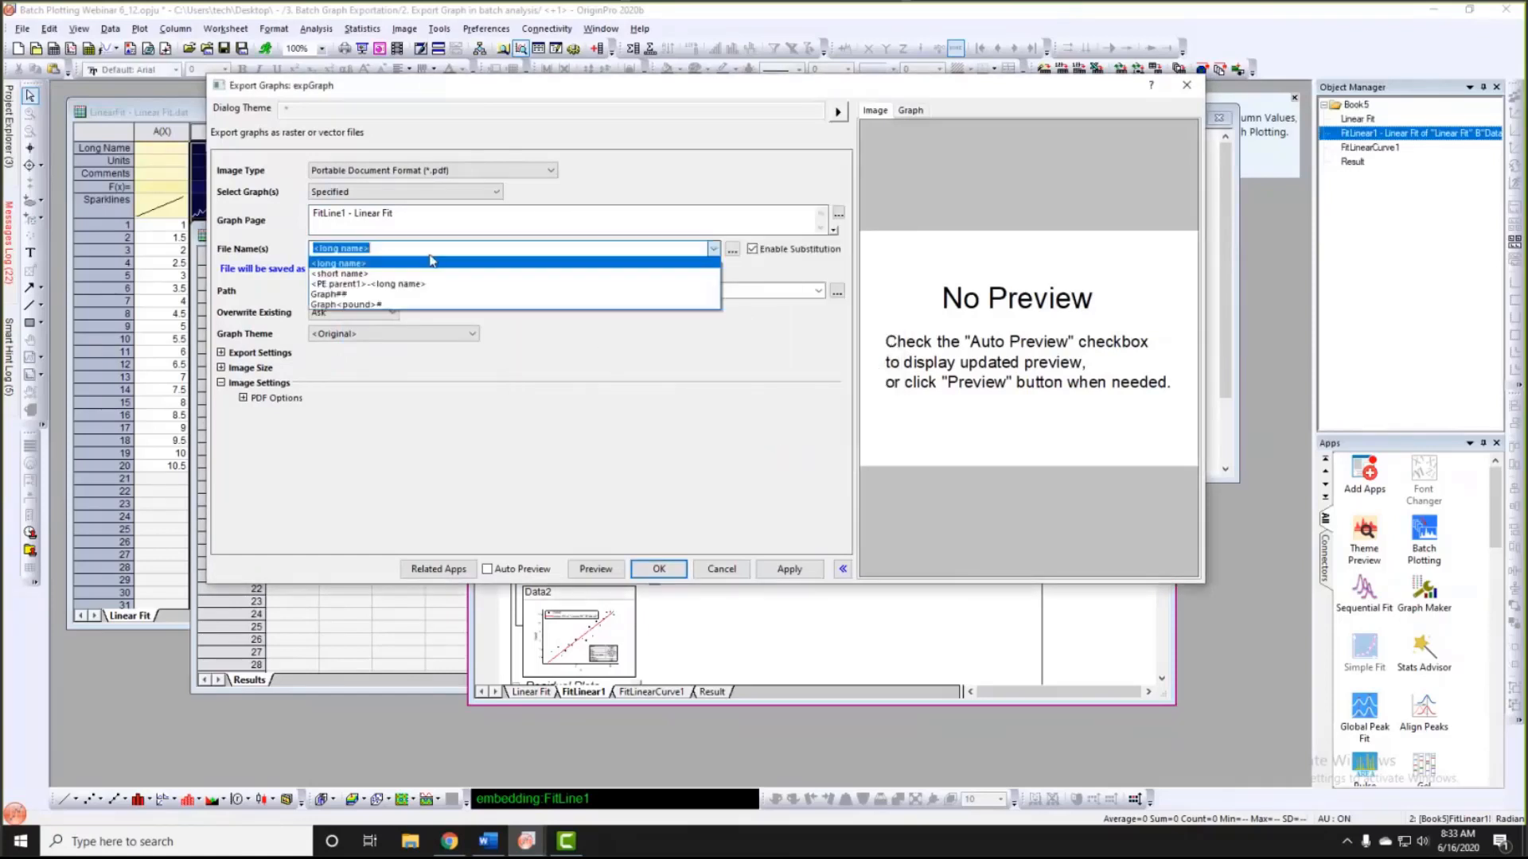
{"action": "left_click", "coordinate": [366, 295]}
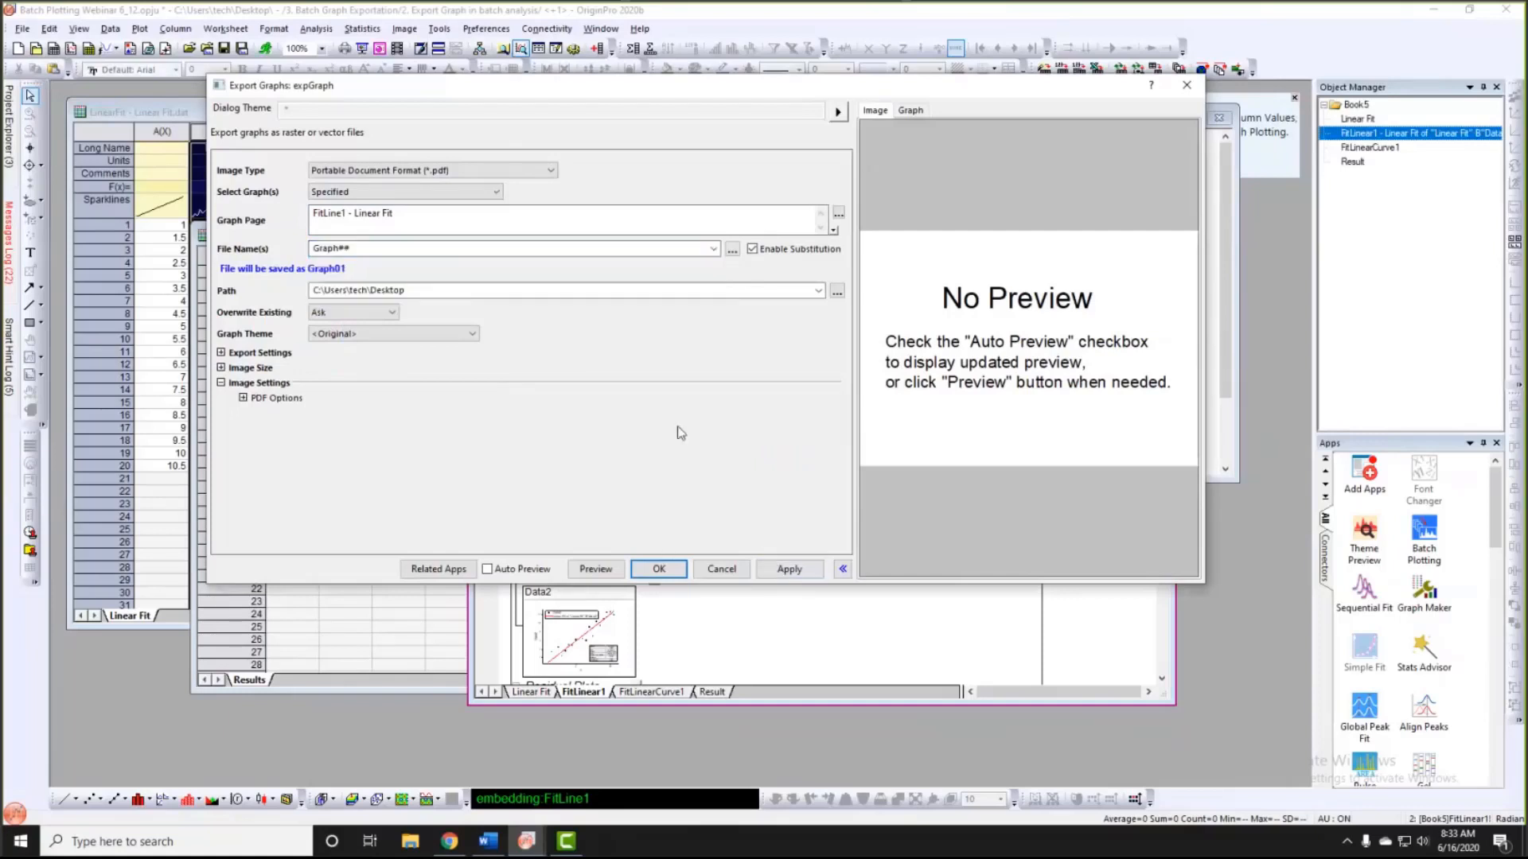
{"action": "left_click", "coordinate": [788, 572]}
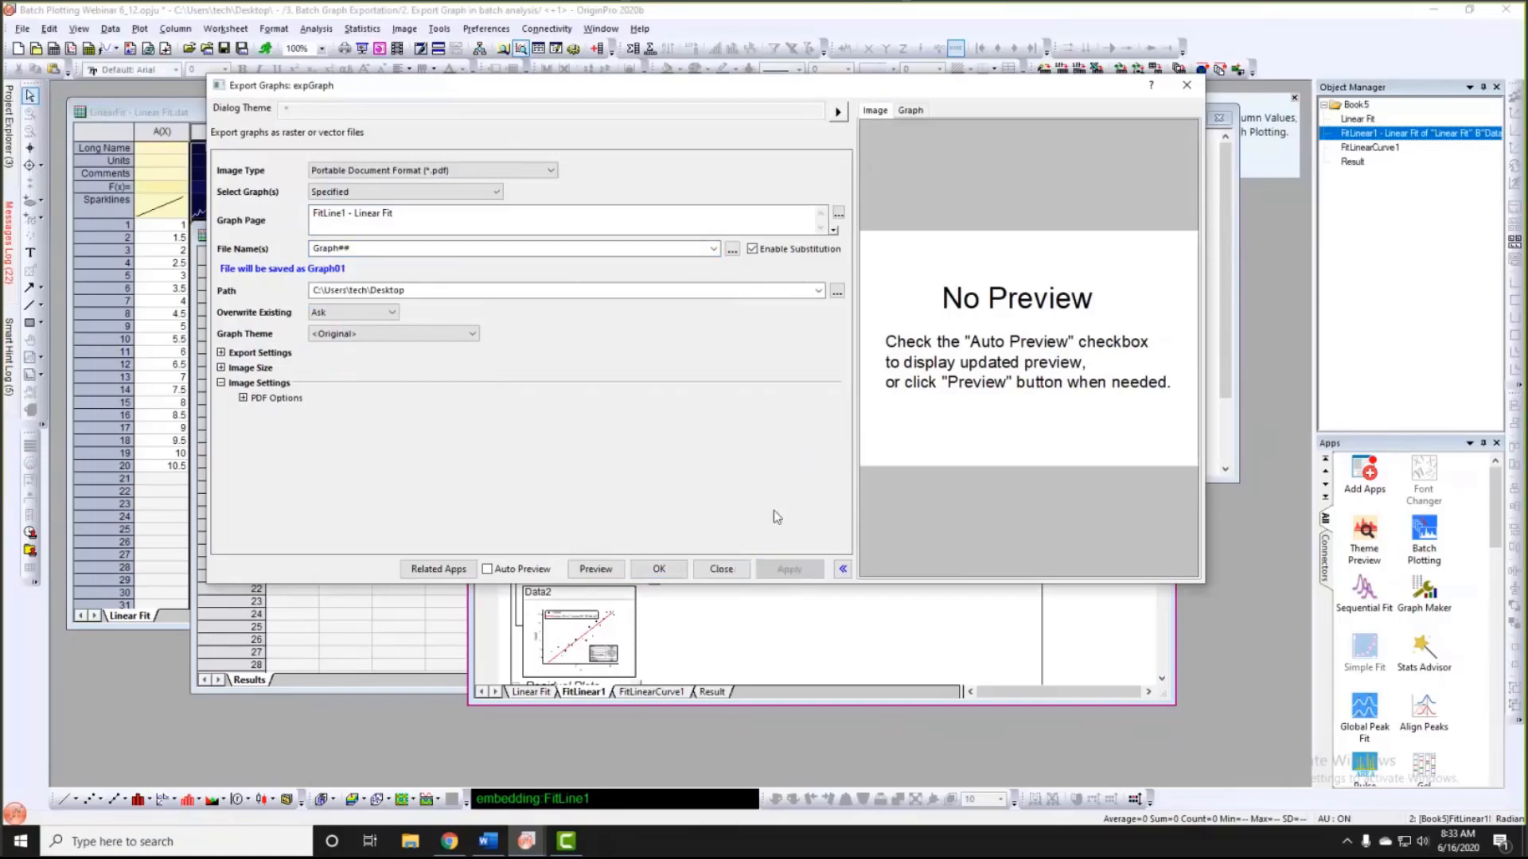
Step: Generate the LabTalk script for the desktop export, copy the whole expGraph command, and close the script window and export dialog
{"action": "left_click", "coordinate": [837, 113]}
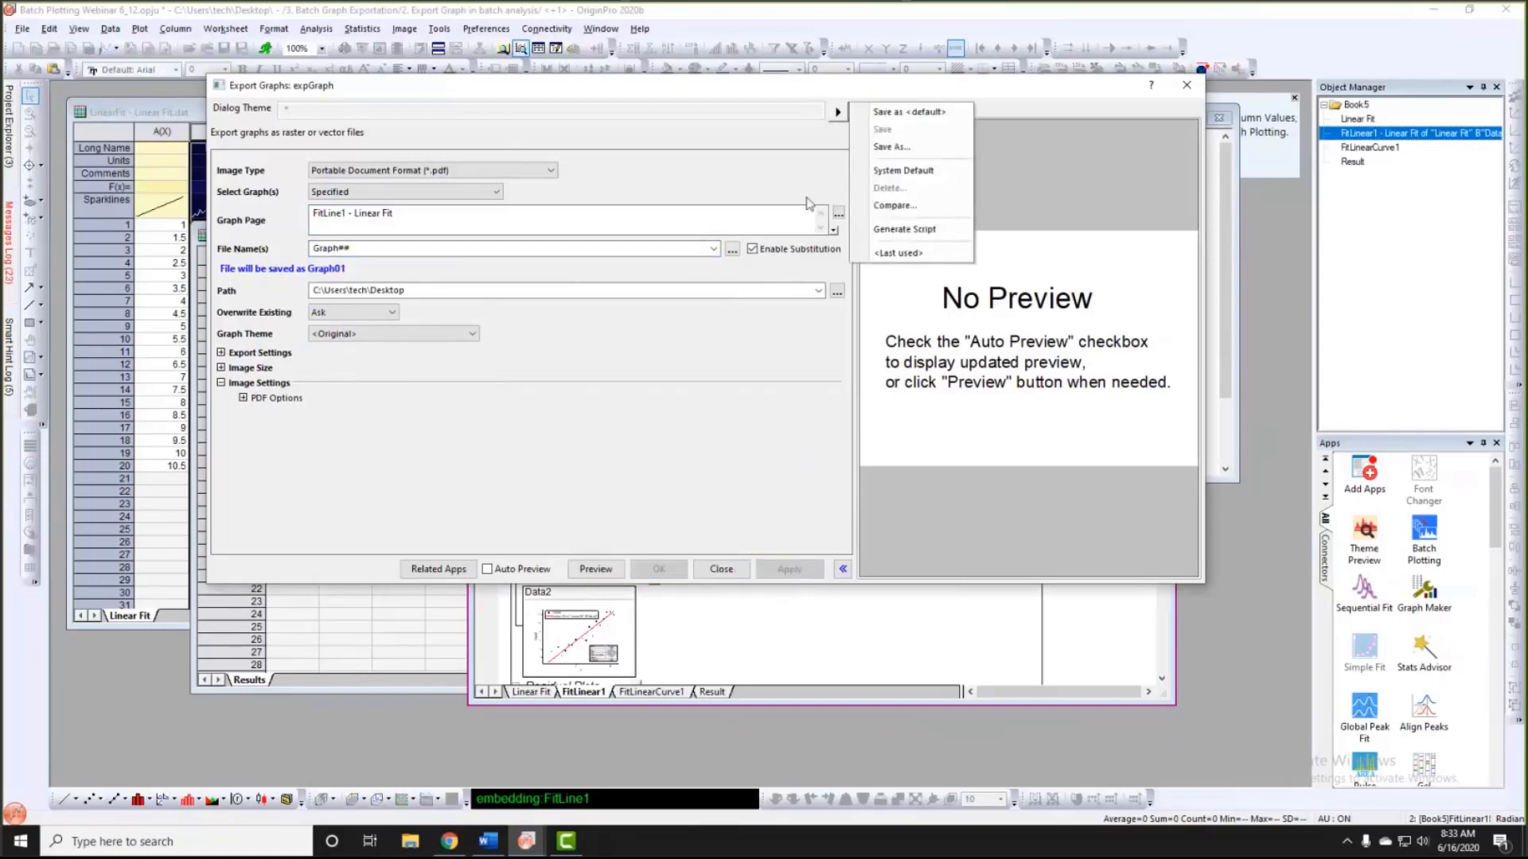
{"action": "left_click", "coordinate": [879, 229]}
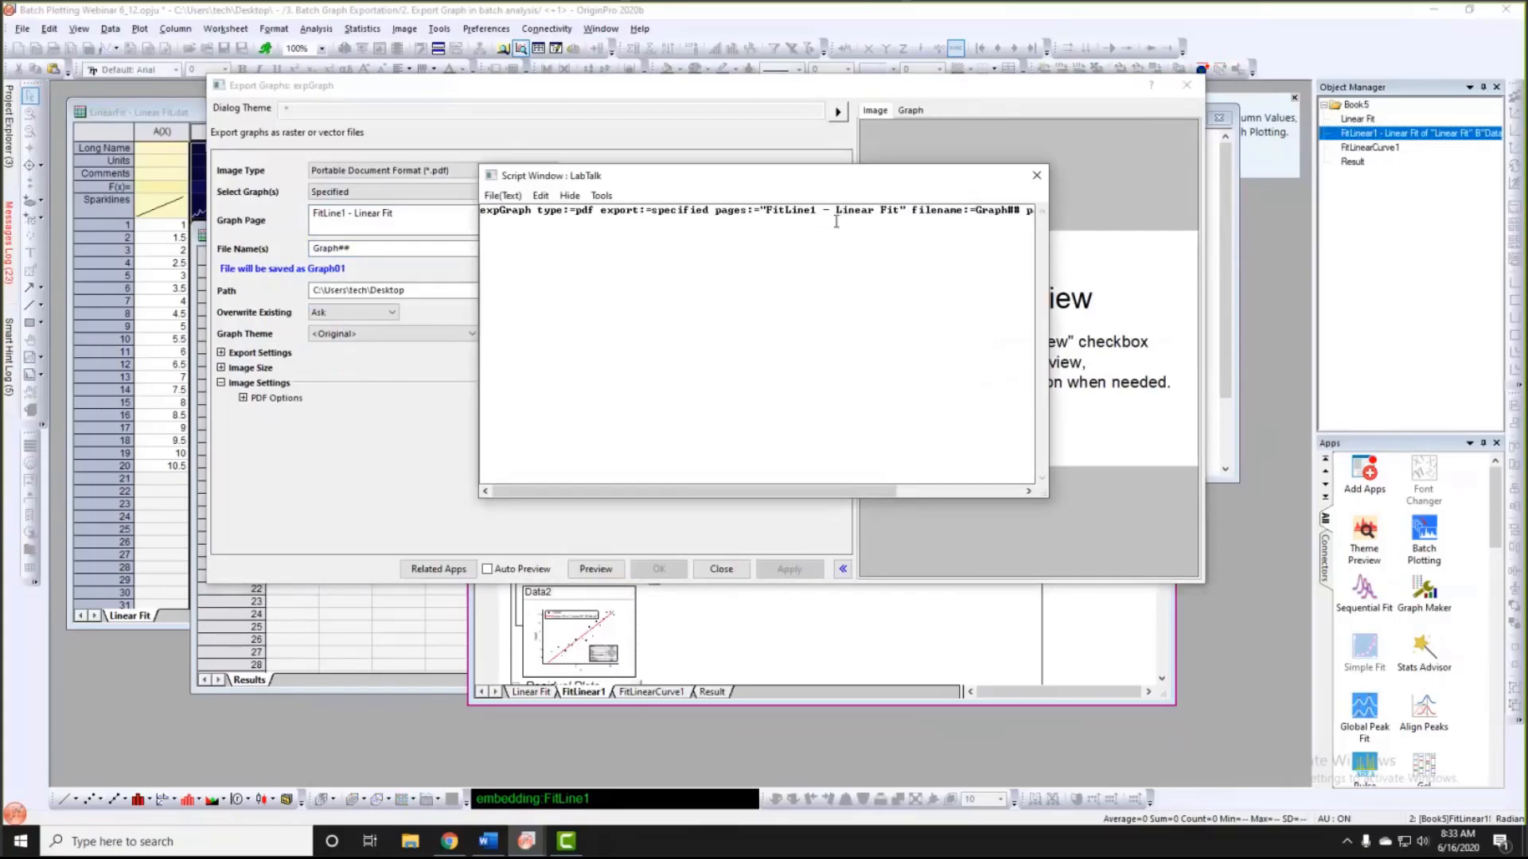
{"action": "key", "text": "ctrl+a"}
{"action": "left_click", "coordinate": [1036, 175]}
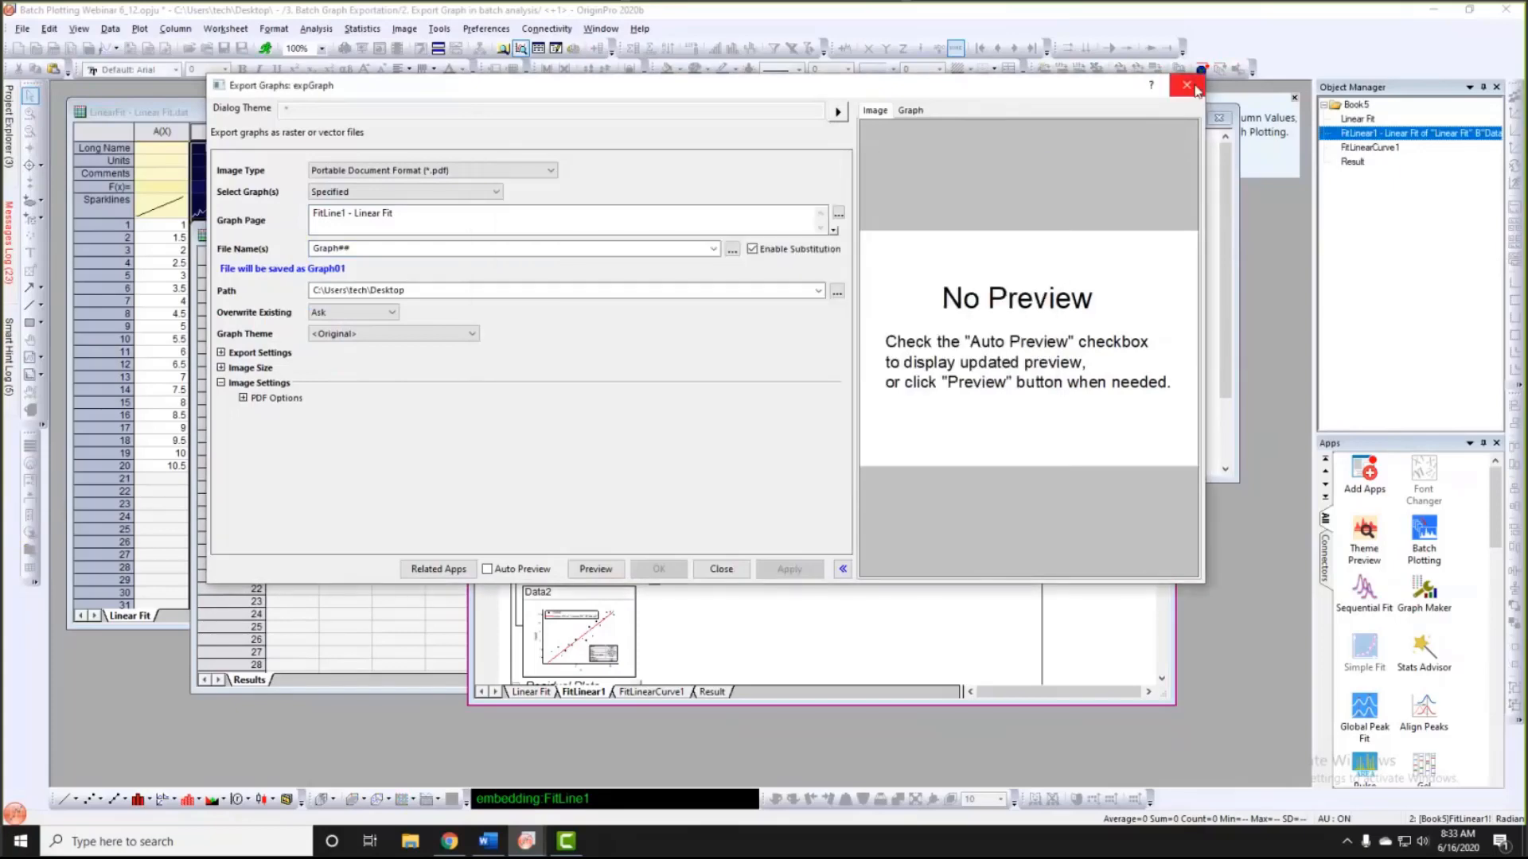
{"action": "left_click", "coordinate": [1186, 85]}
Step: Delete the exported Graph01.pdf from the desktop and return to the Batch Plotting Webinar 6_12 project in Origin
{"action": "left_click", "coordinate": [1431, 11]}
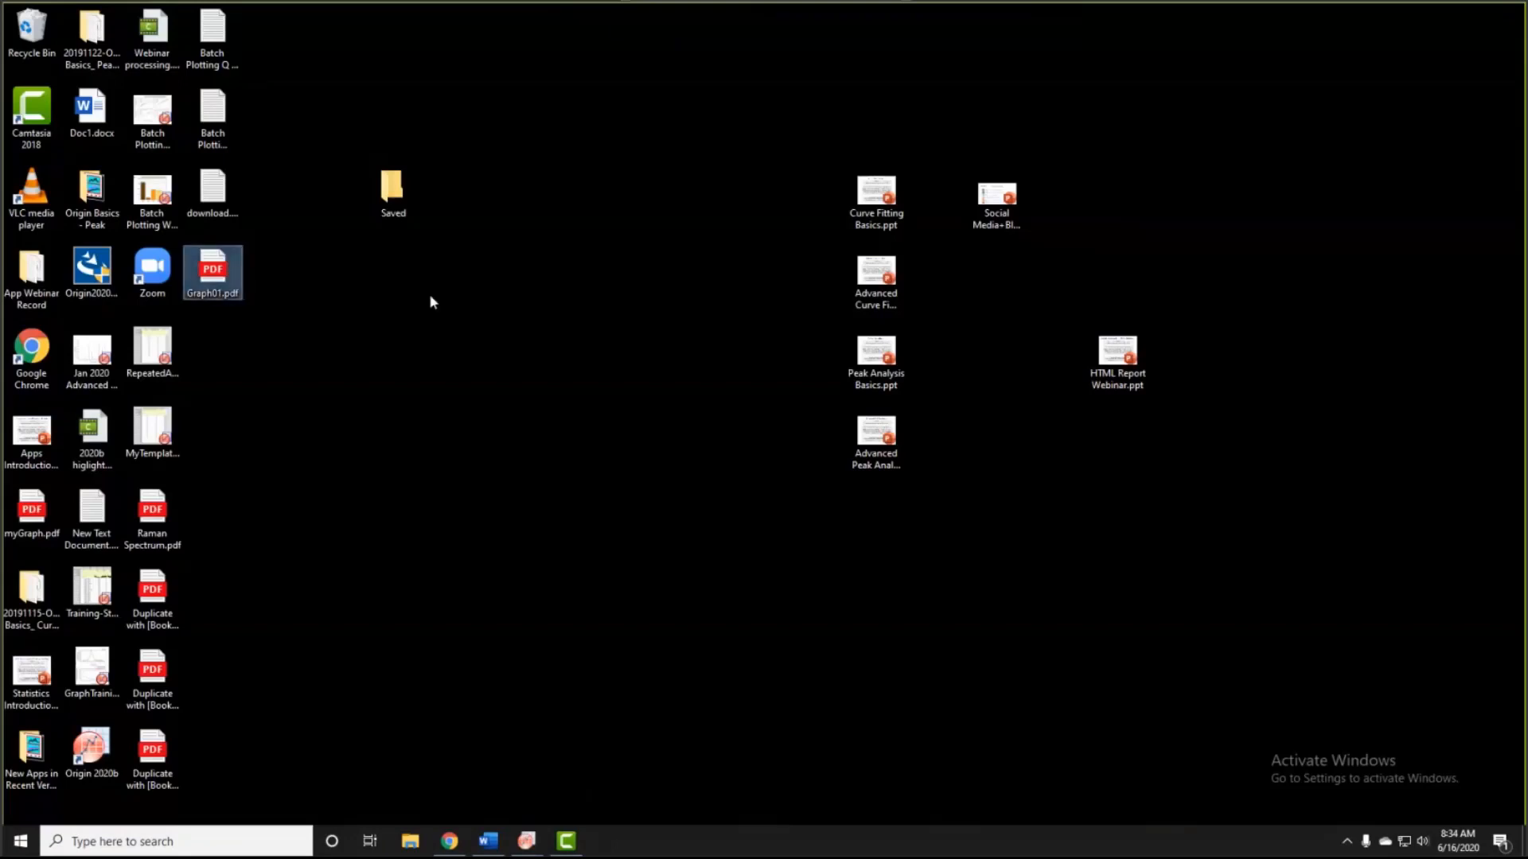
{"action": "mouse_move", "coordinate": [527, 841]}
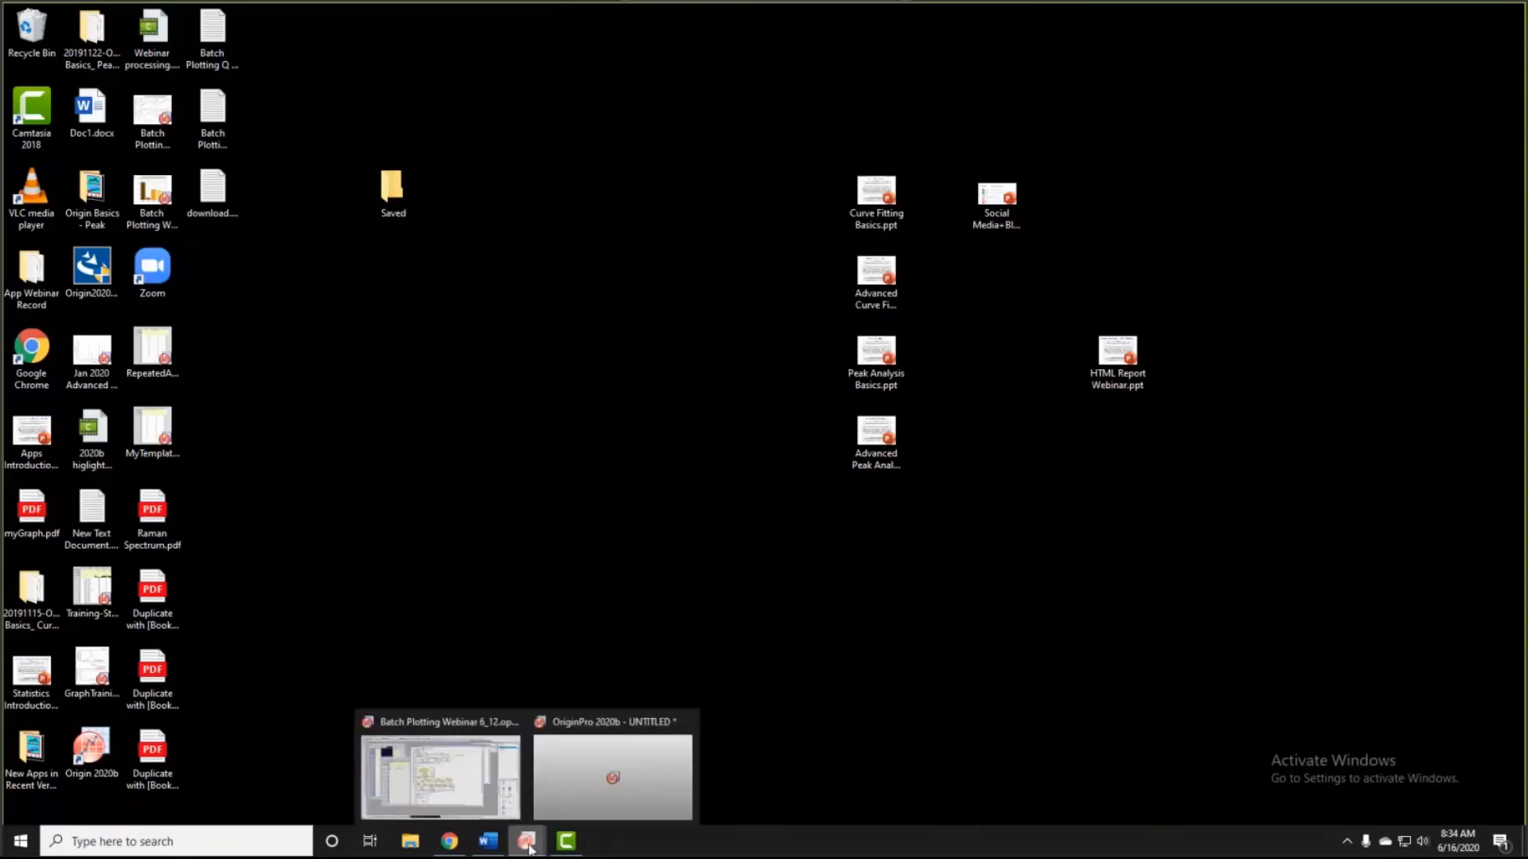
{"action": "left_click", "coordinate": [489, 796]}
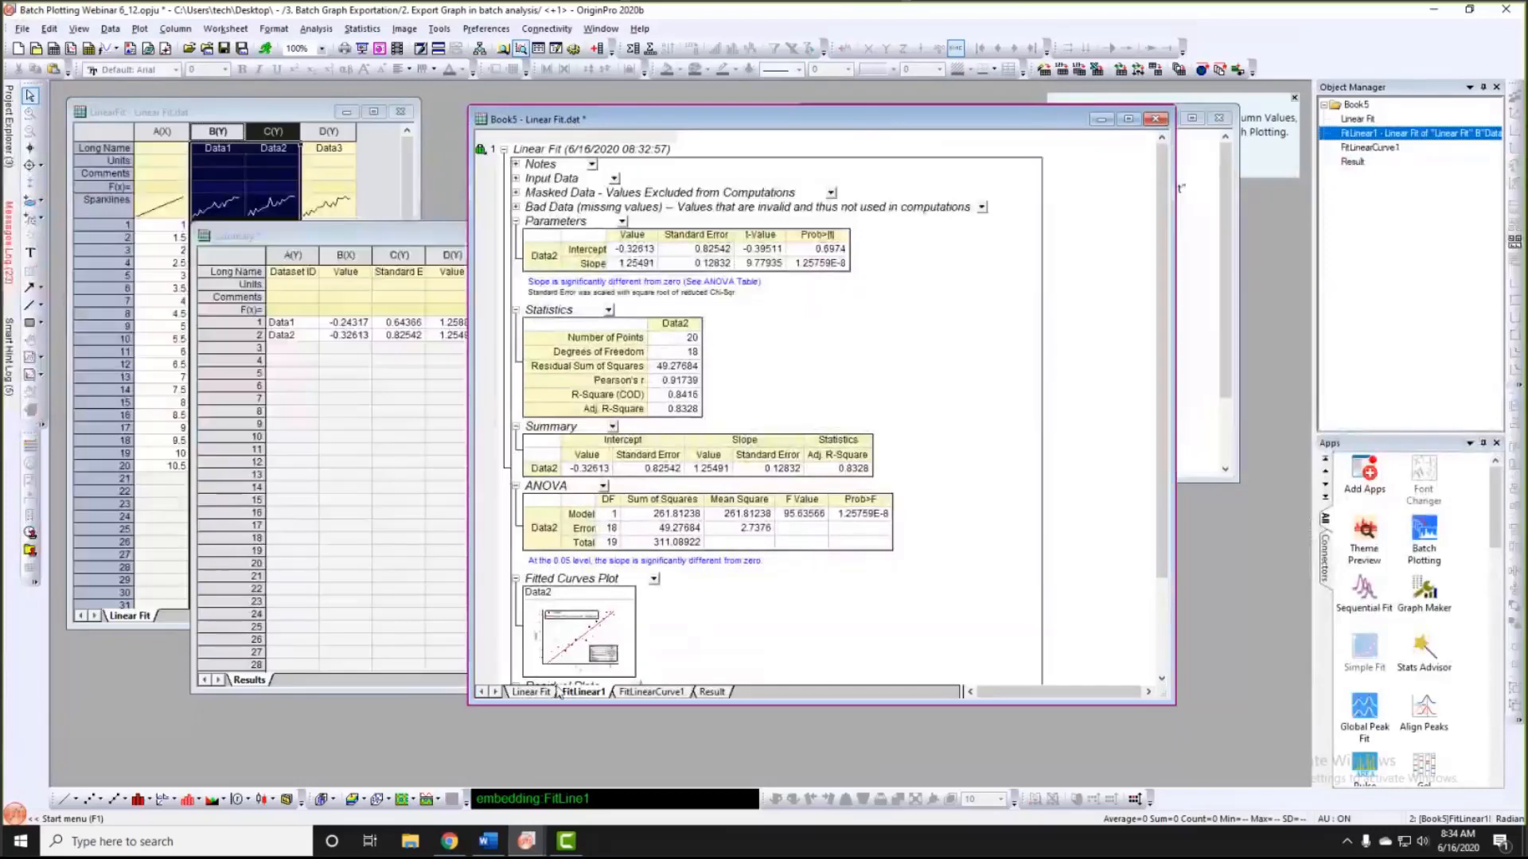
Step: Open Batch Processing from Book5's Linear Fit sheet, repeatedly importing into the active template window with LinearFit columns Data1 and Data2 as input
{"action": "left_click", "coordinate": [533, 693]}
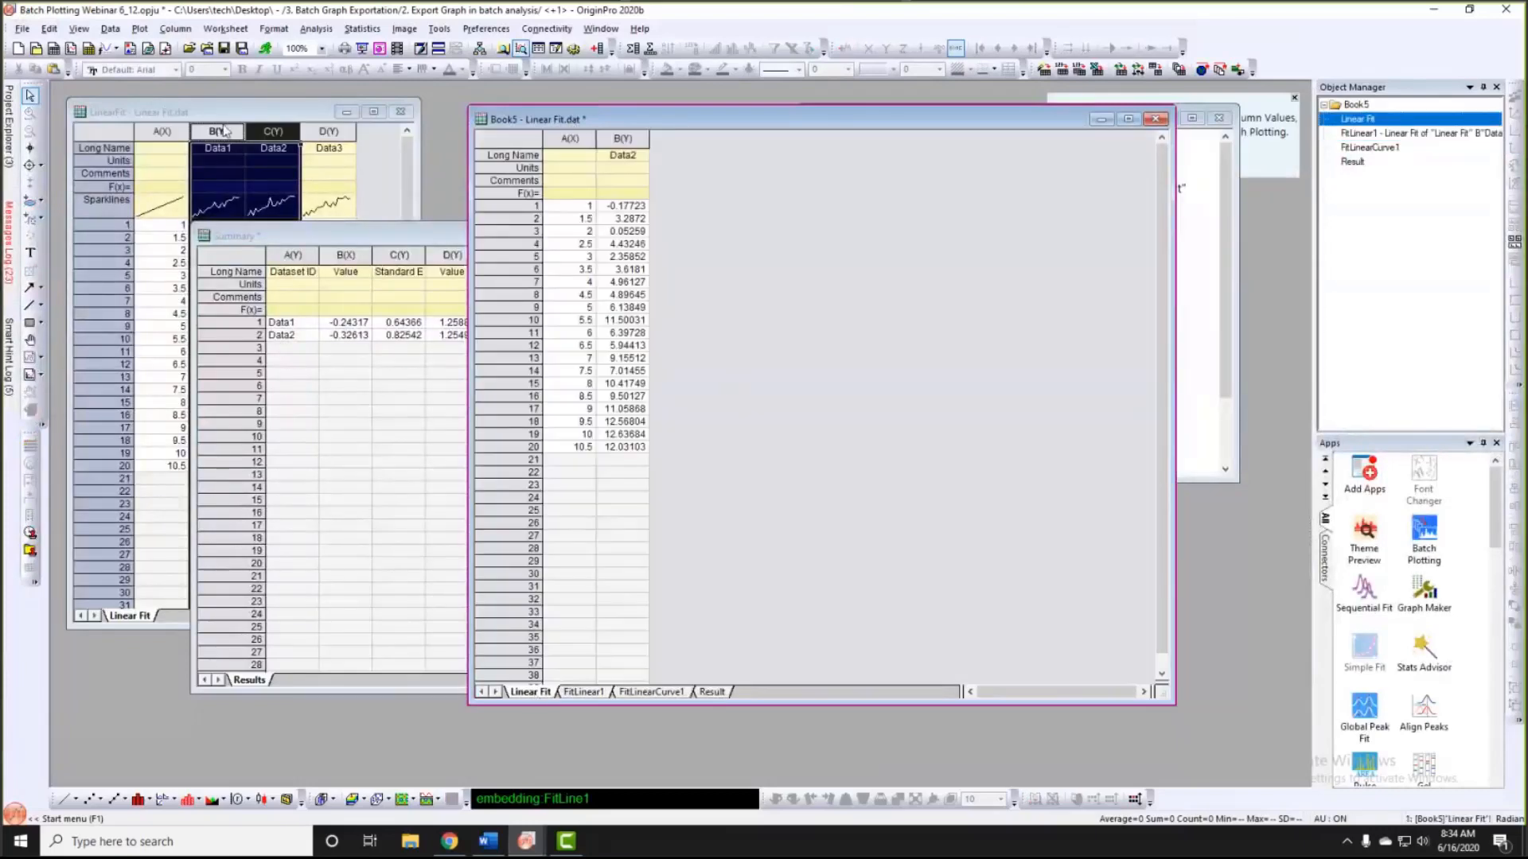
{"action": "left_click", "coordinate": [26, 31]}
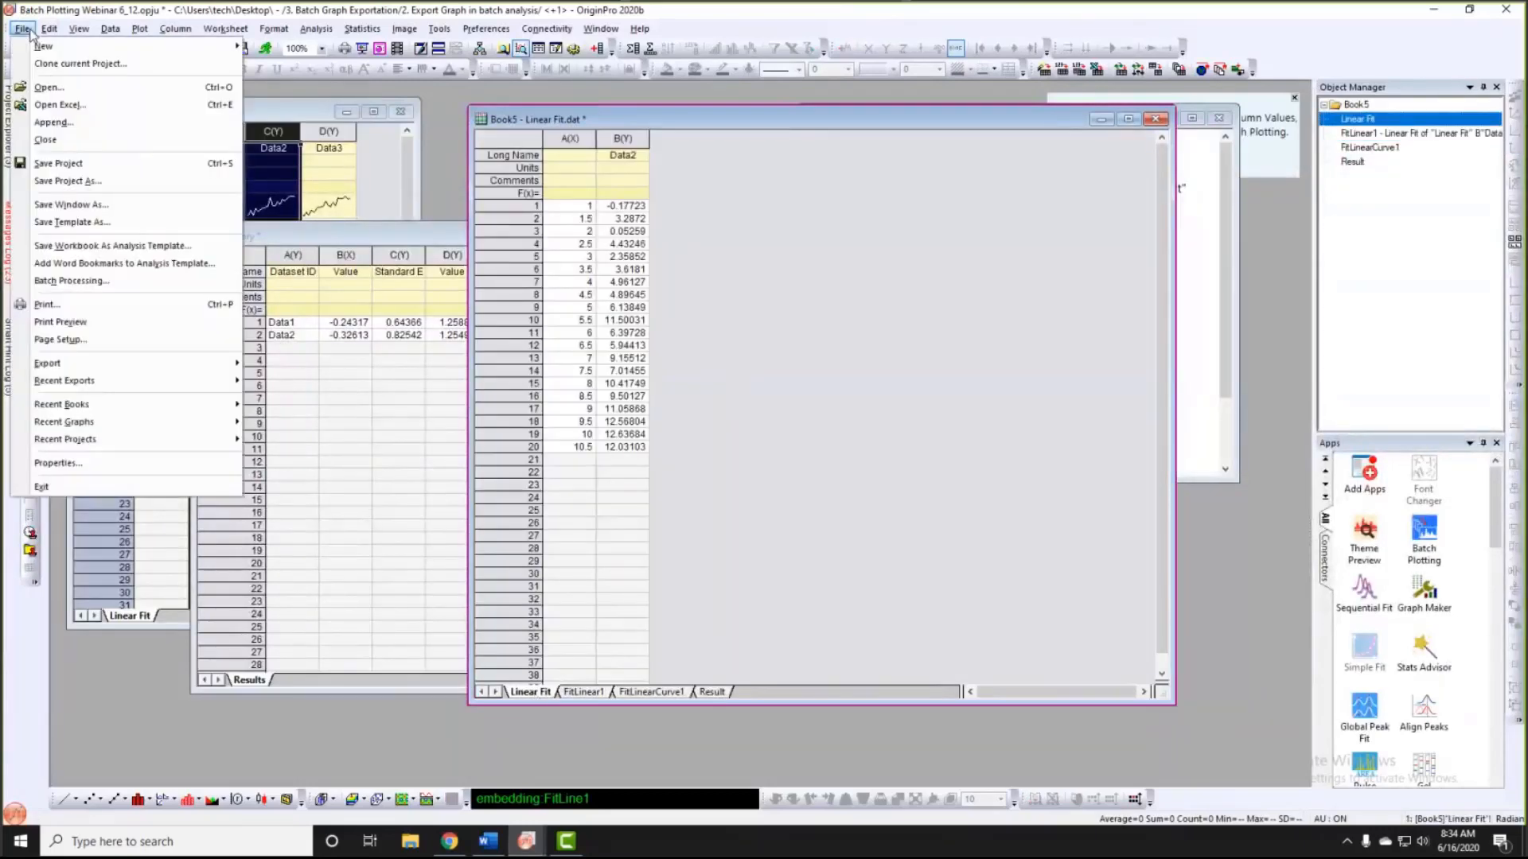
{"action": "left_click", "coordinate": [52, 281]}
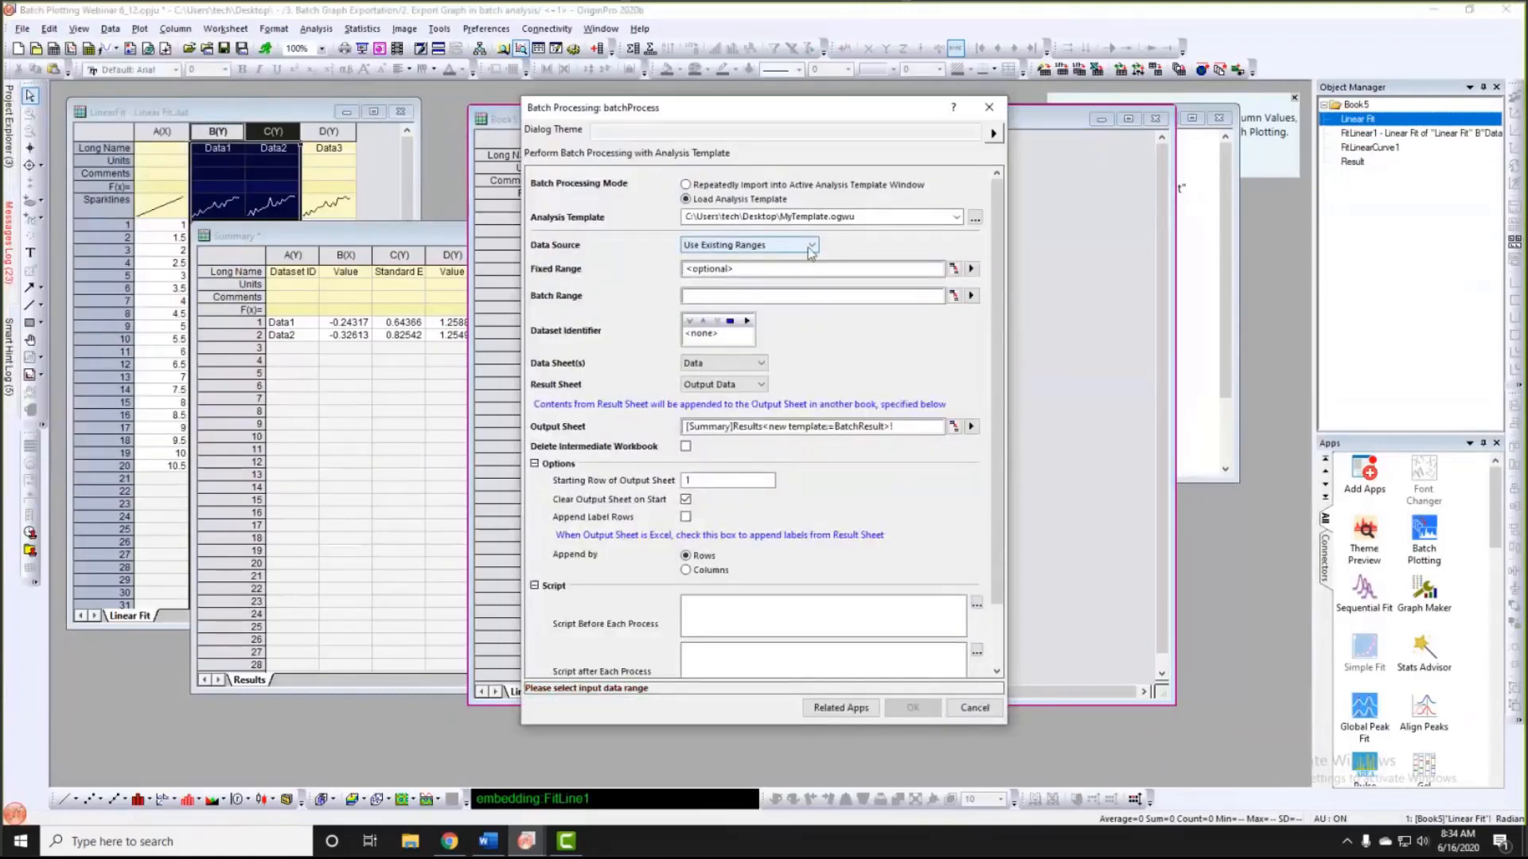
{"action": "left_click", "coordinate": [698, 187]}
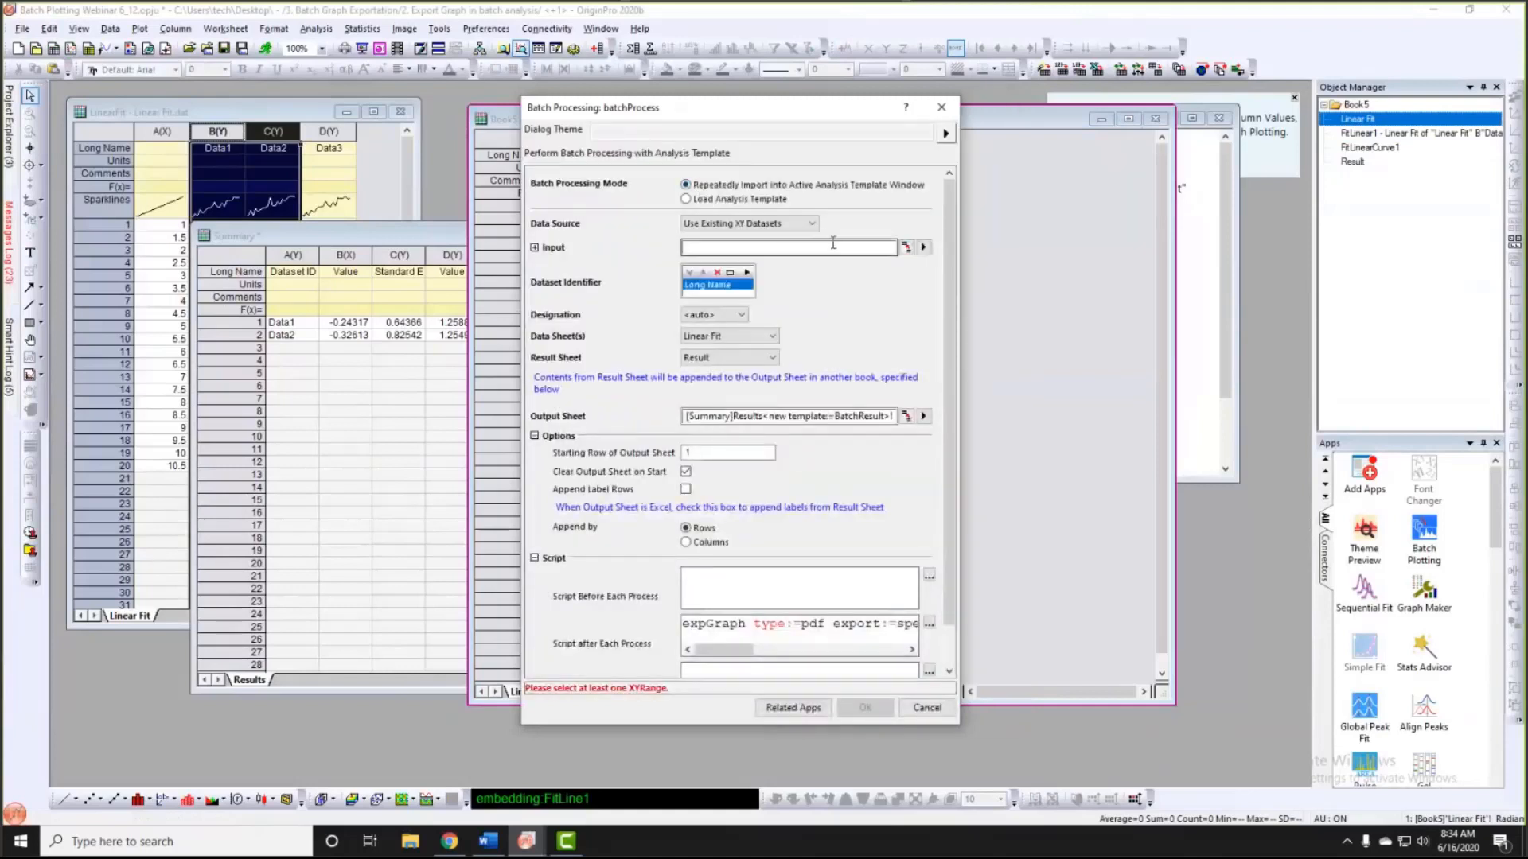
{"action": "left_click", "coordinate": [905, 249]}
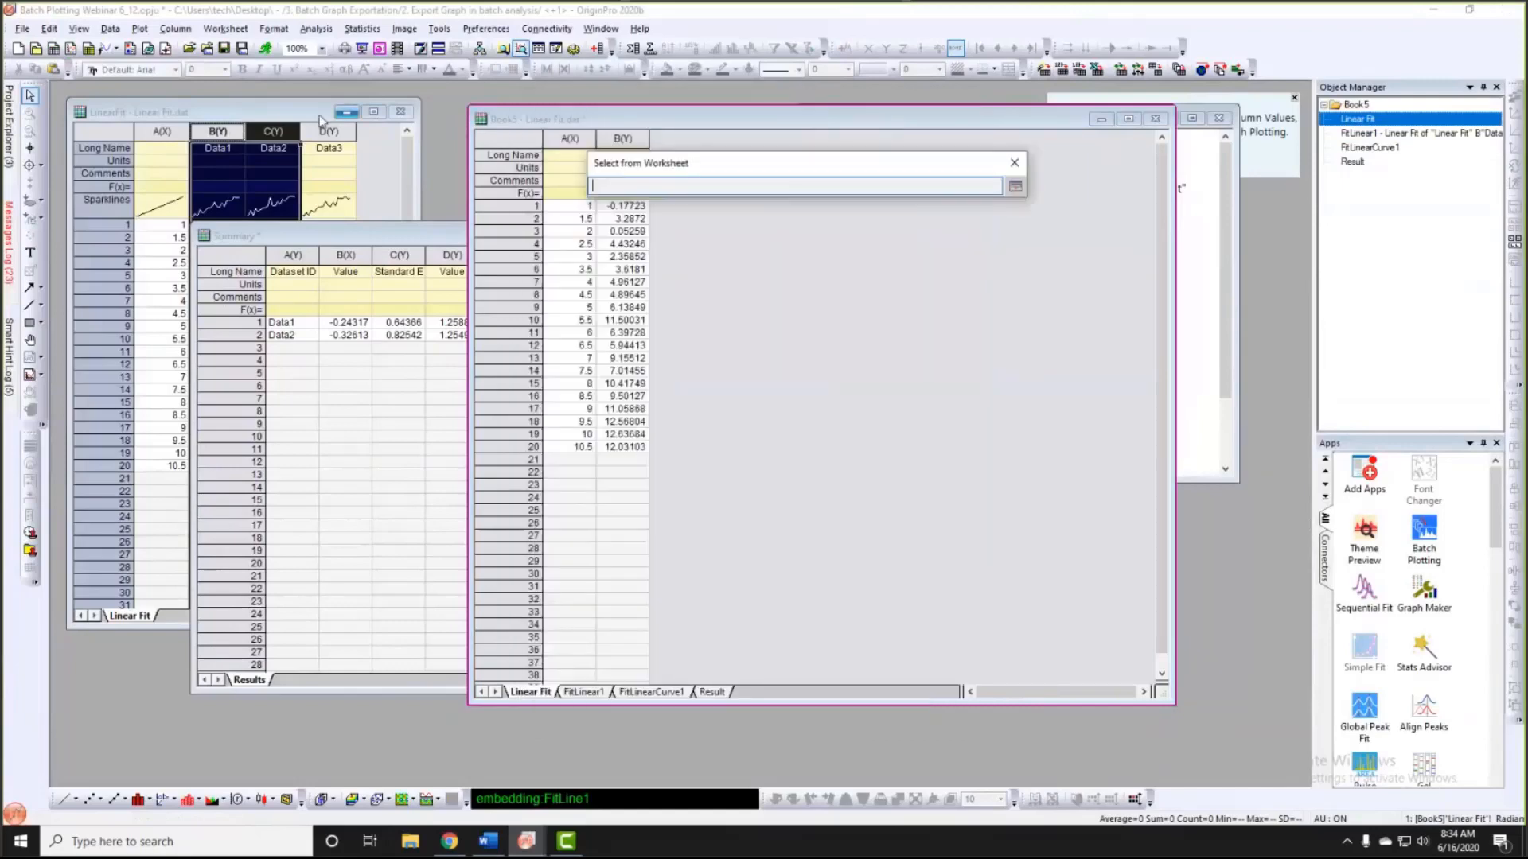
{"action": "left_click", "coordinate": [1016, 185]}
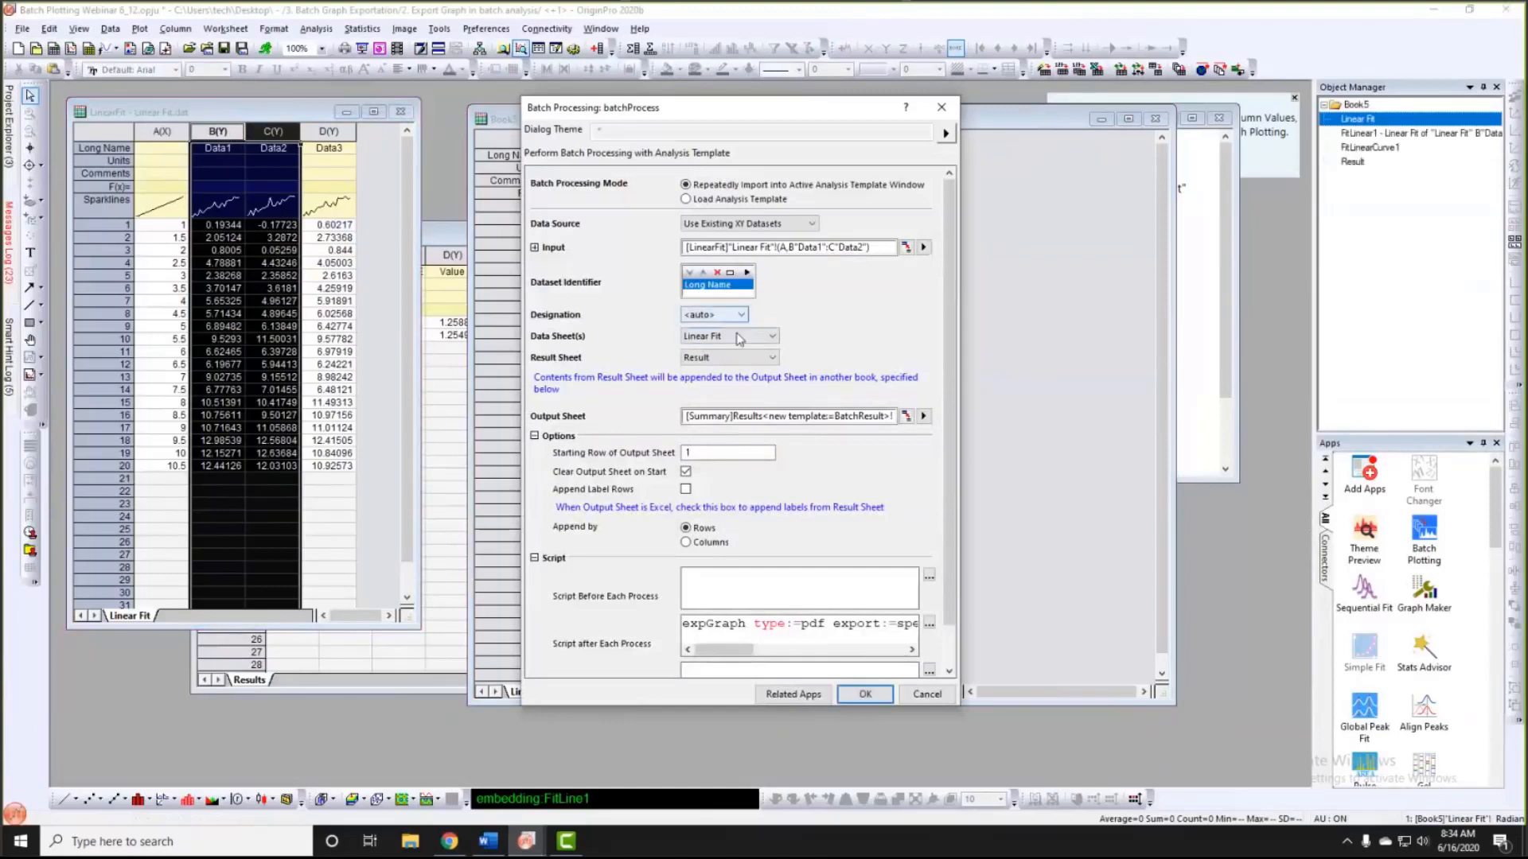
Step: Replace the script run after each process with the copied expGraph command exporting "FitLine1 - Linear Fit" as PDF, filename Graph##, to C:\Users\tech\Desktop
{"action": "left_click", "coordinate": [929, 624]}
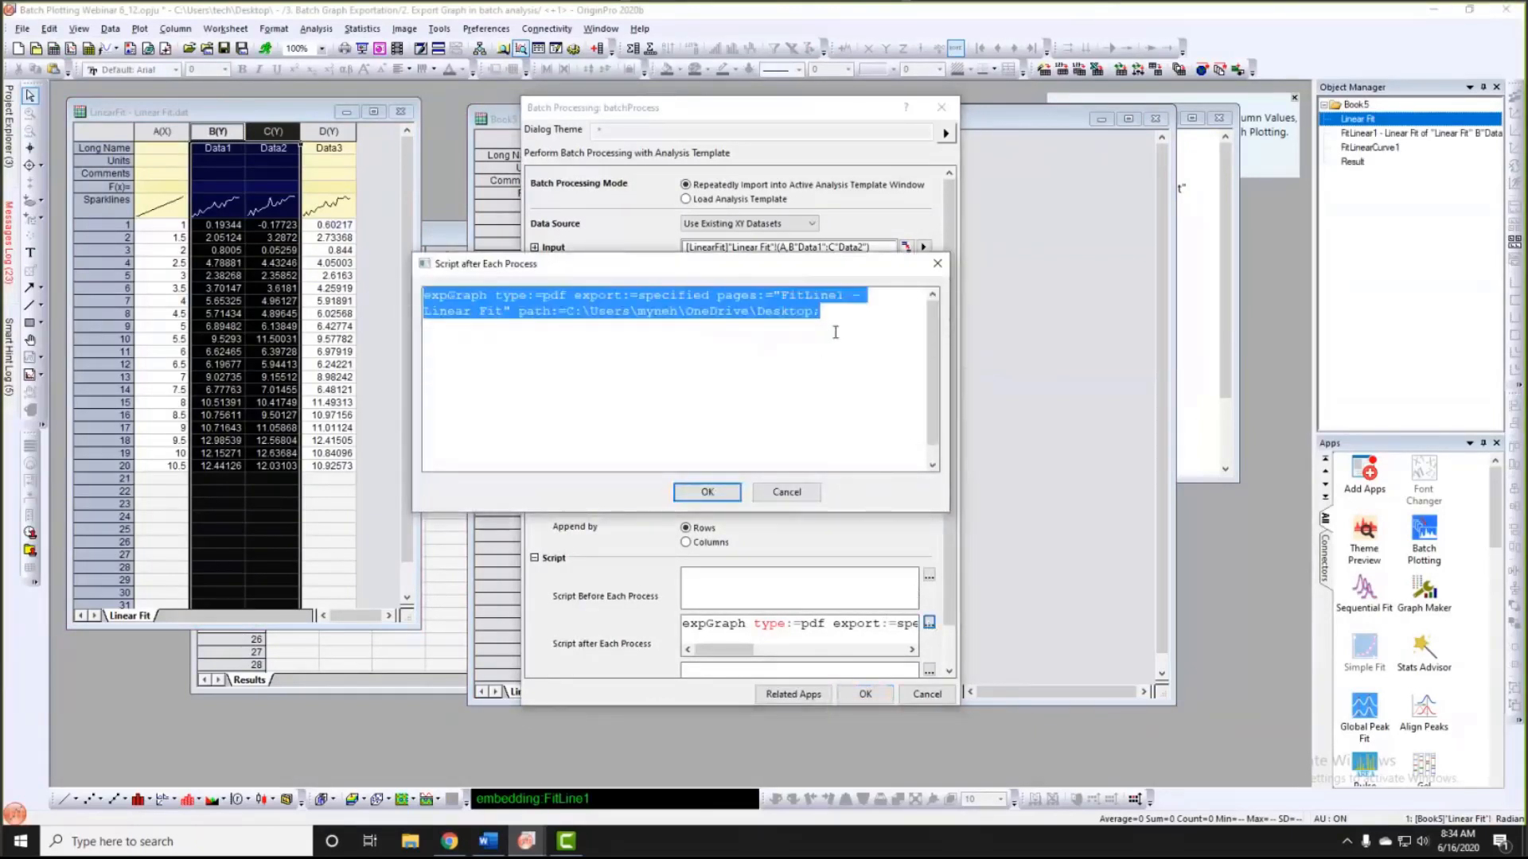
{"action": "type", "text": "expGraph type:=pdf export:=specified pages:=\"FitLine1 - Linear Fit\" filename:=Graph## path:=C:\\Users\\tech\\Desktop;"}
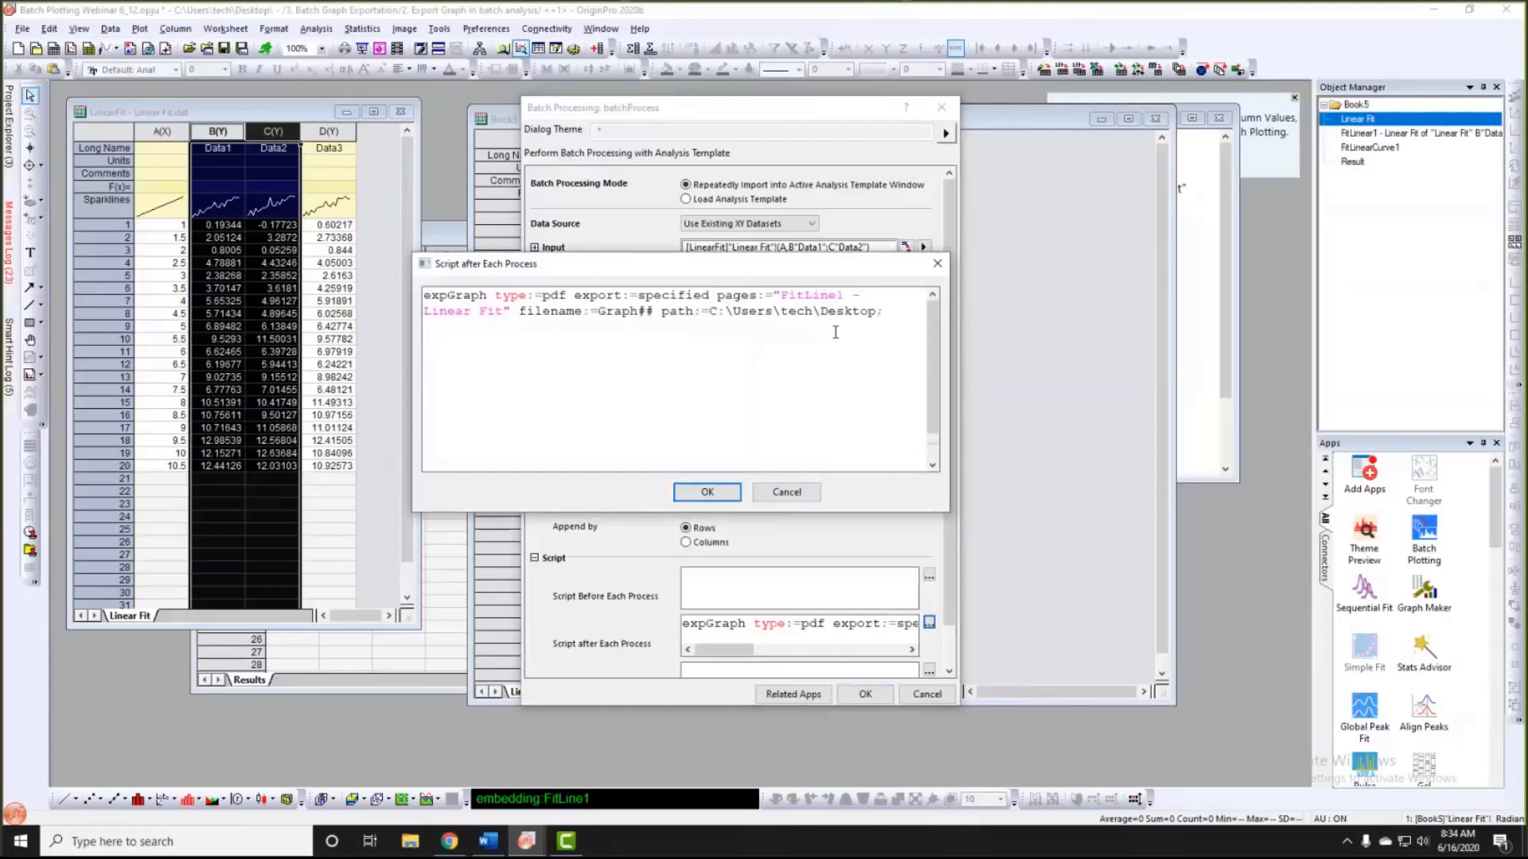
{"action": "left_click", "coordinate": [716, 490]}
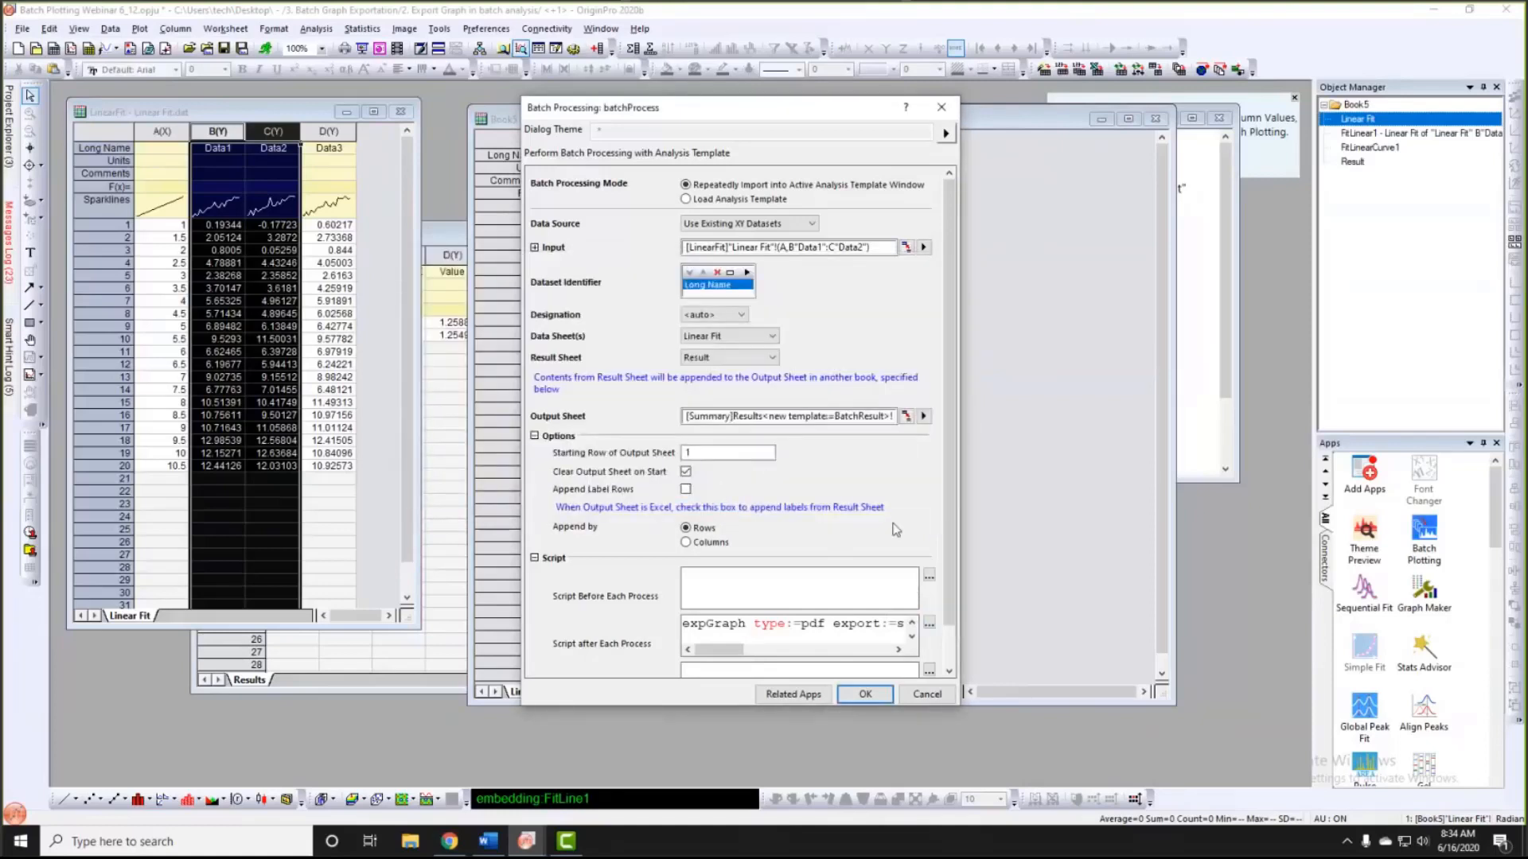
Step: Run the batch processing and choose automatic renaming for export files that already exist instead of replacing them
{"action": "scroll", "coordinate": [882, 562], "scroll_direction": "down", "scroll_amount": 1}
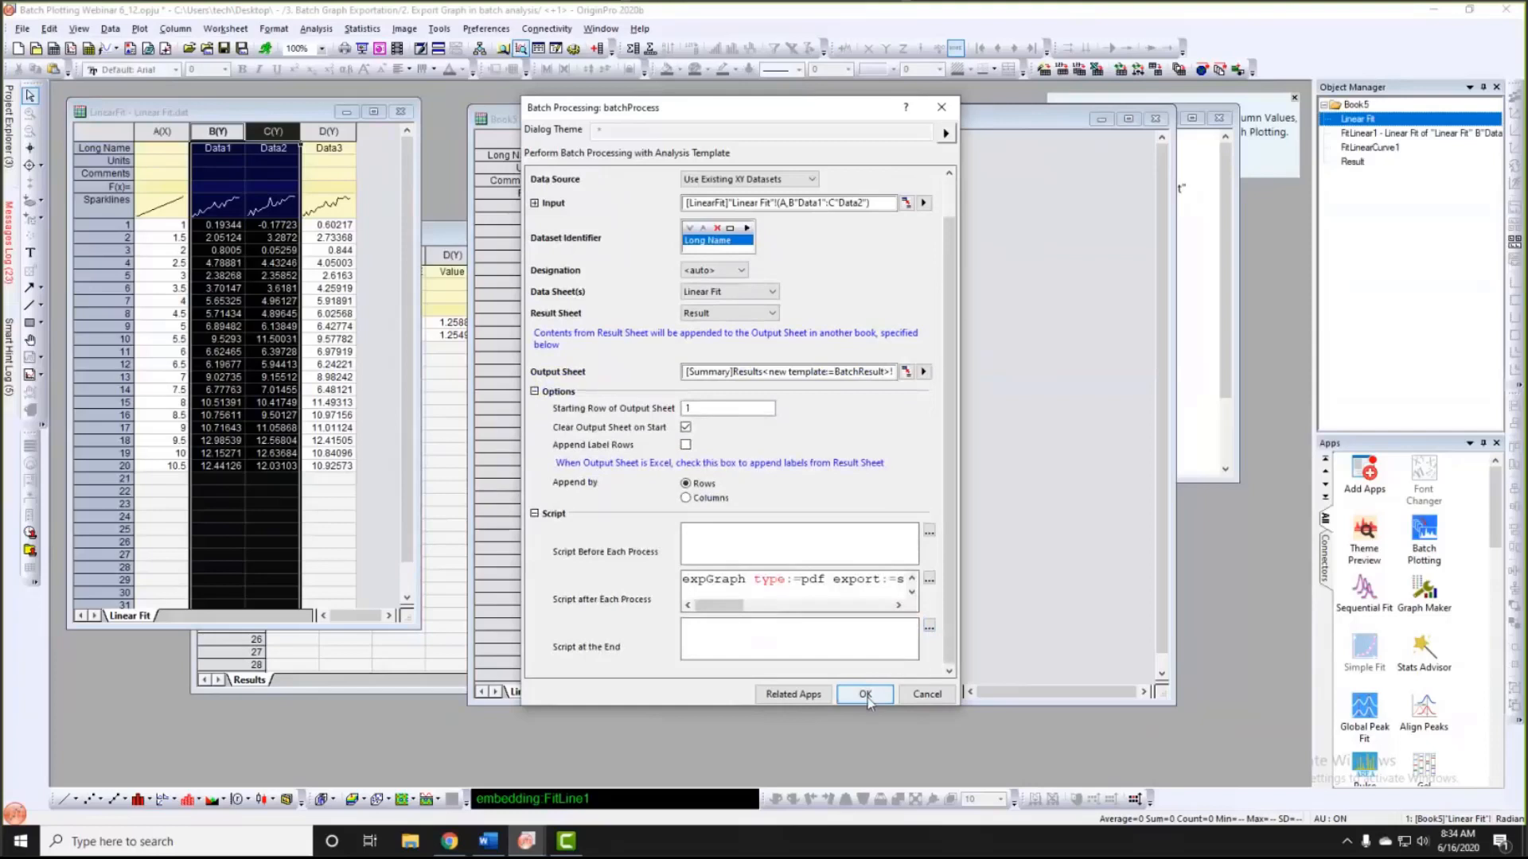
{"action": "left_click", "coordinate": [865, 695]}
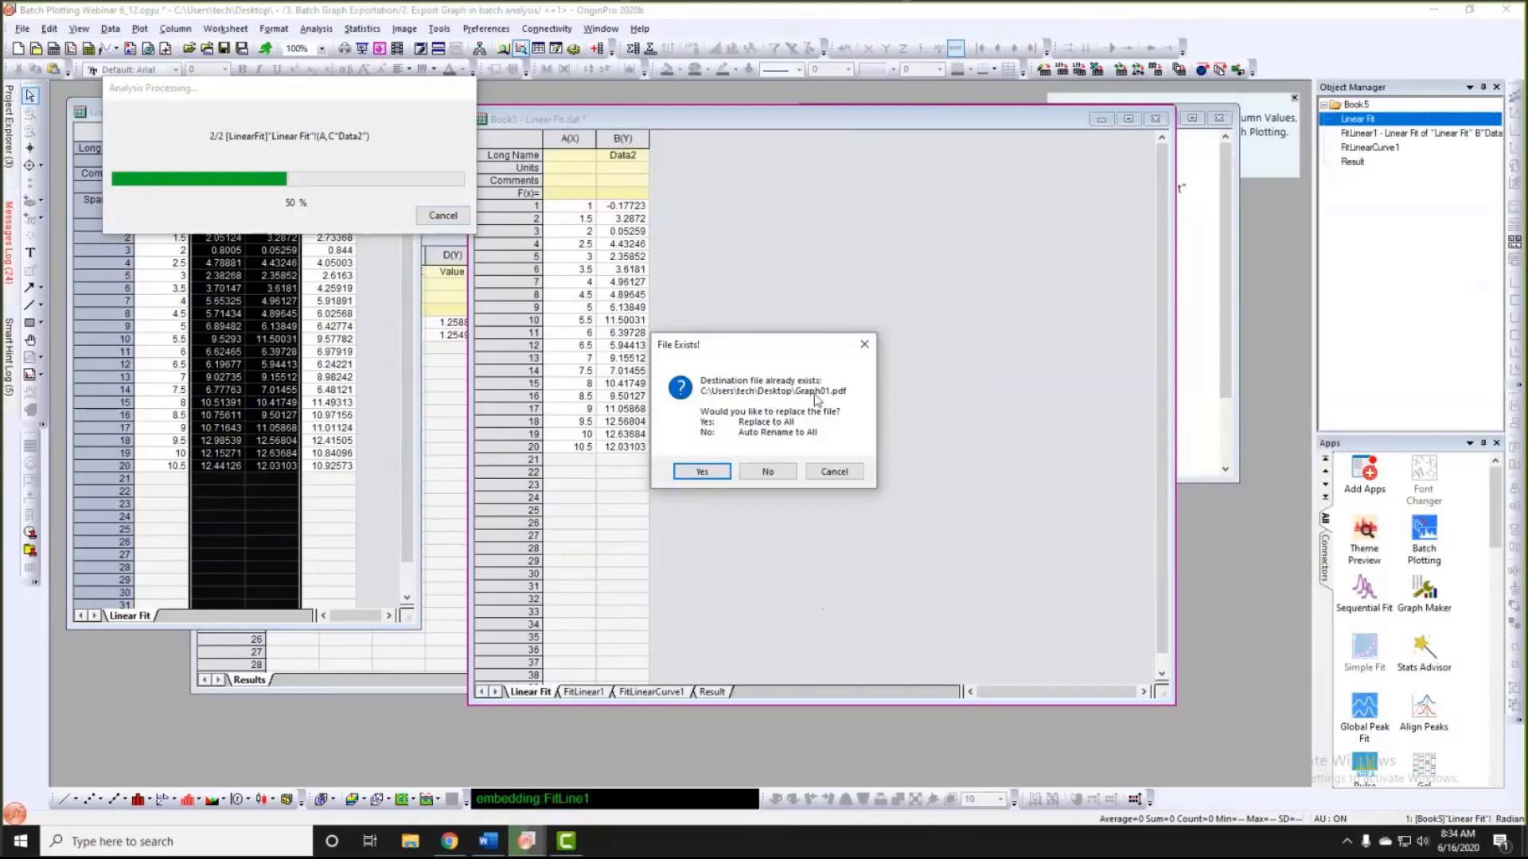
{"action": "left_click", "coordinate": [769, 473]}
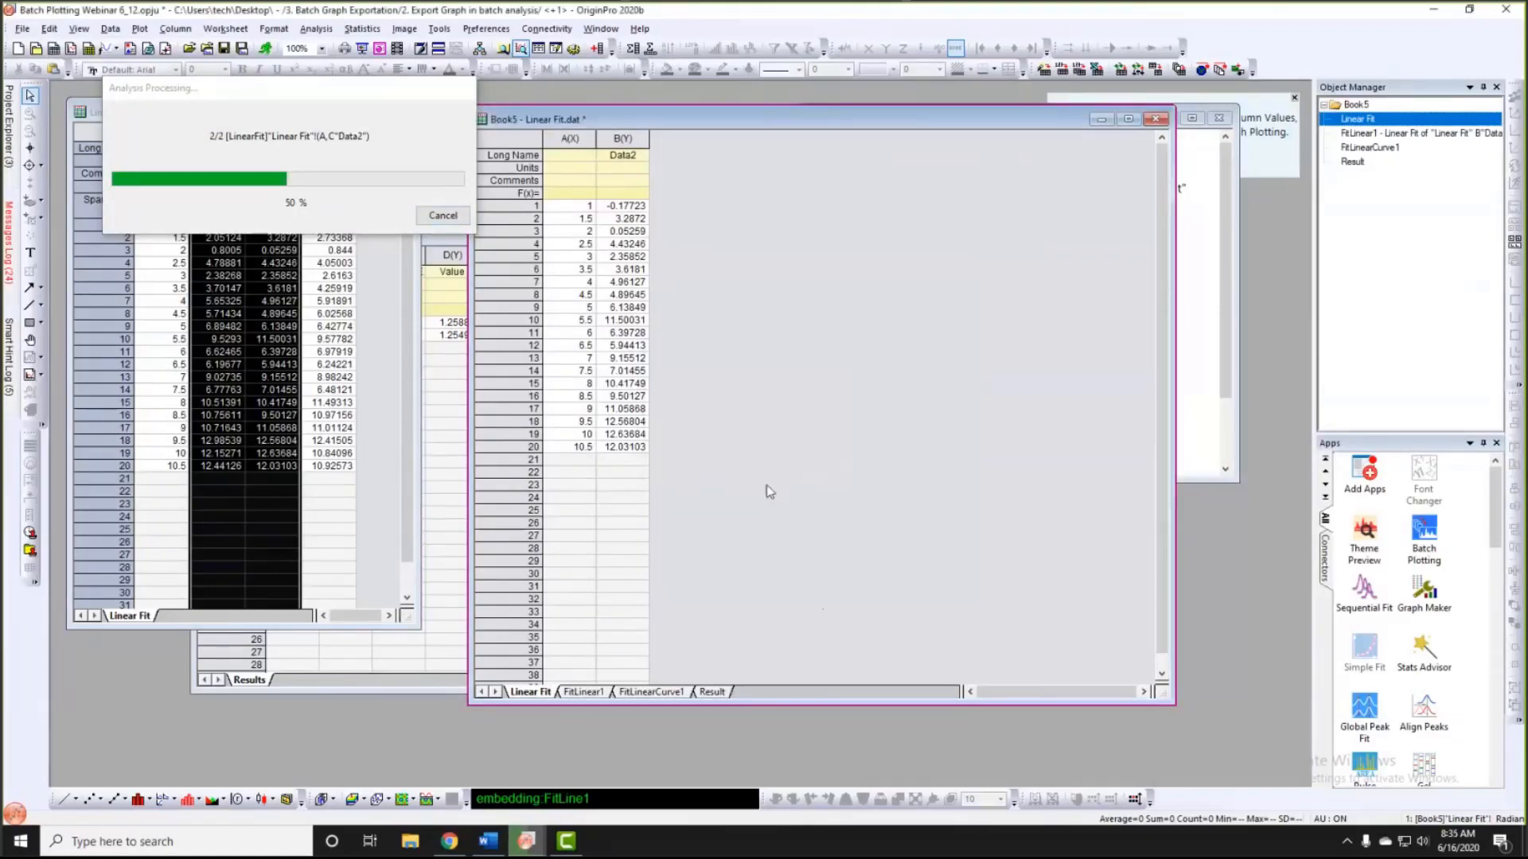
Step: Check the exported Graph01.pdf and Graph02.pdf on the desktop and return to the Batch Plotting Webinar 6_12 project in Origin
{"action": "left_click", "coordinate": [1431, 11]}
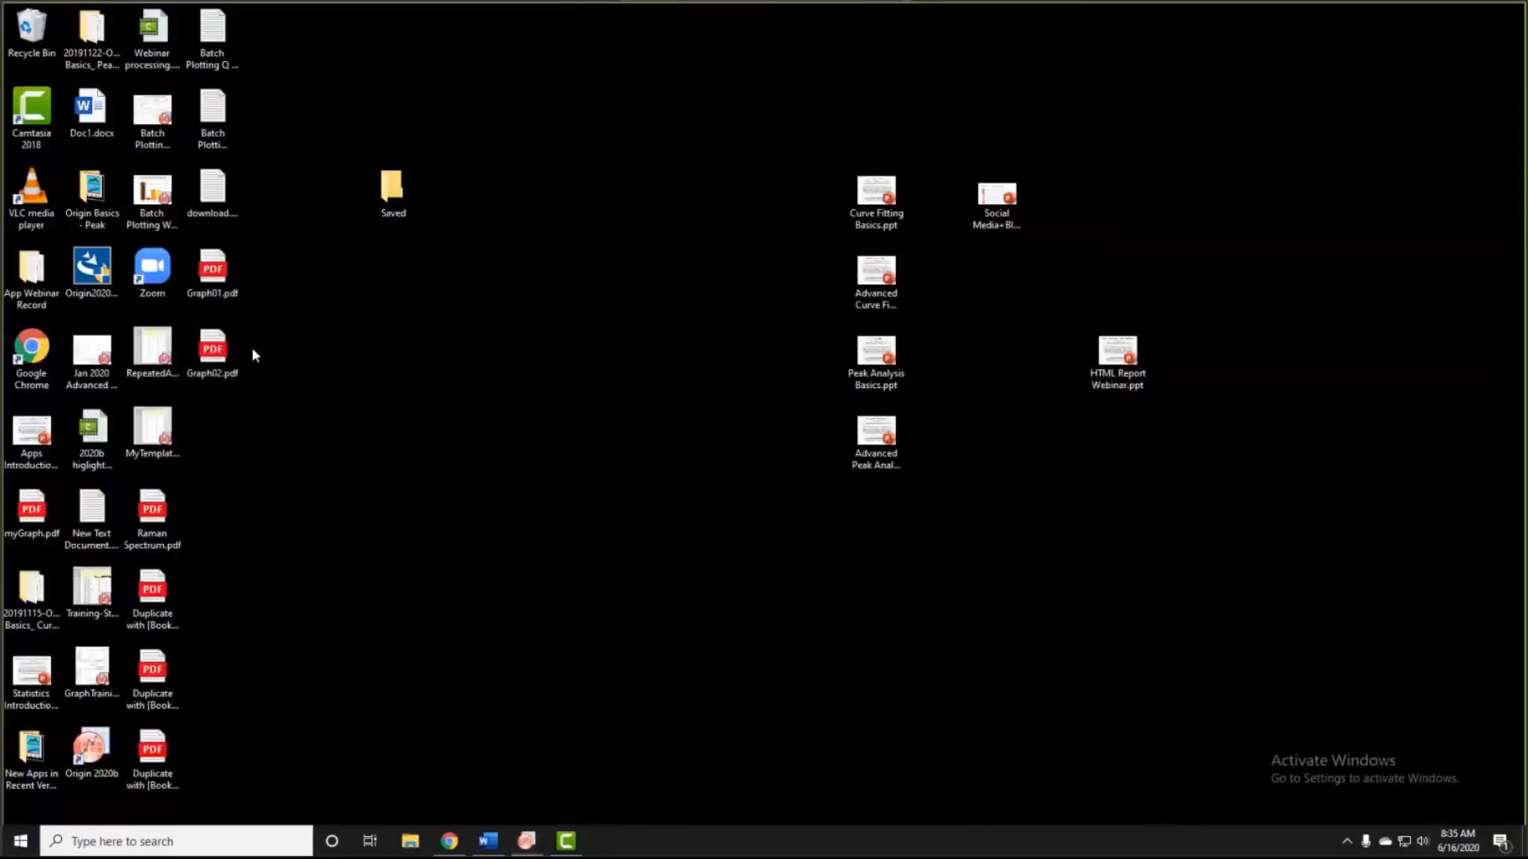
{"action": "left_click_drag", "start_coordinate": [345, 403], "coordinate": [213, 273]}
{"action": "left_click", "coordinate": [216, 287]}
{"action": "left_click", "coordinate": [219, 342]}
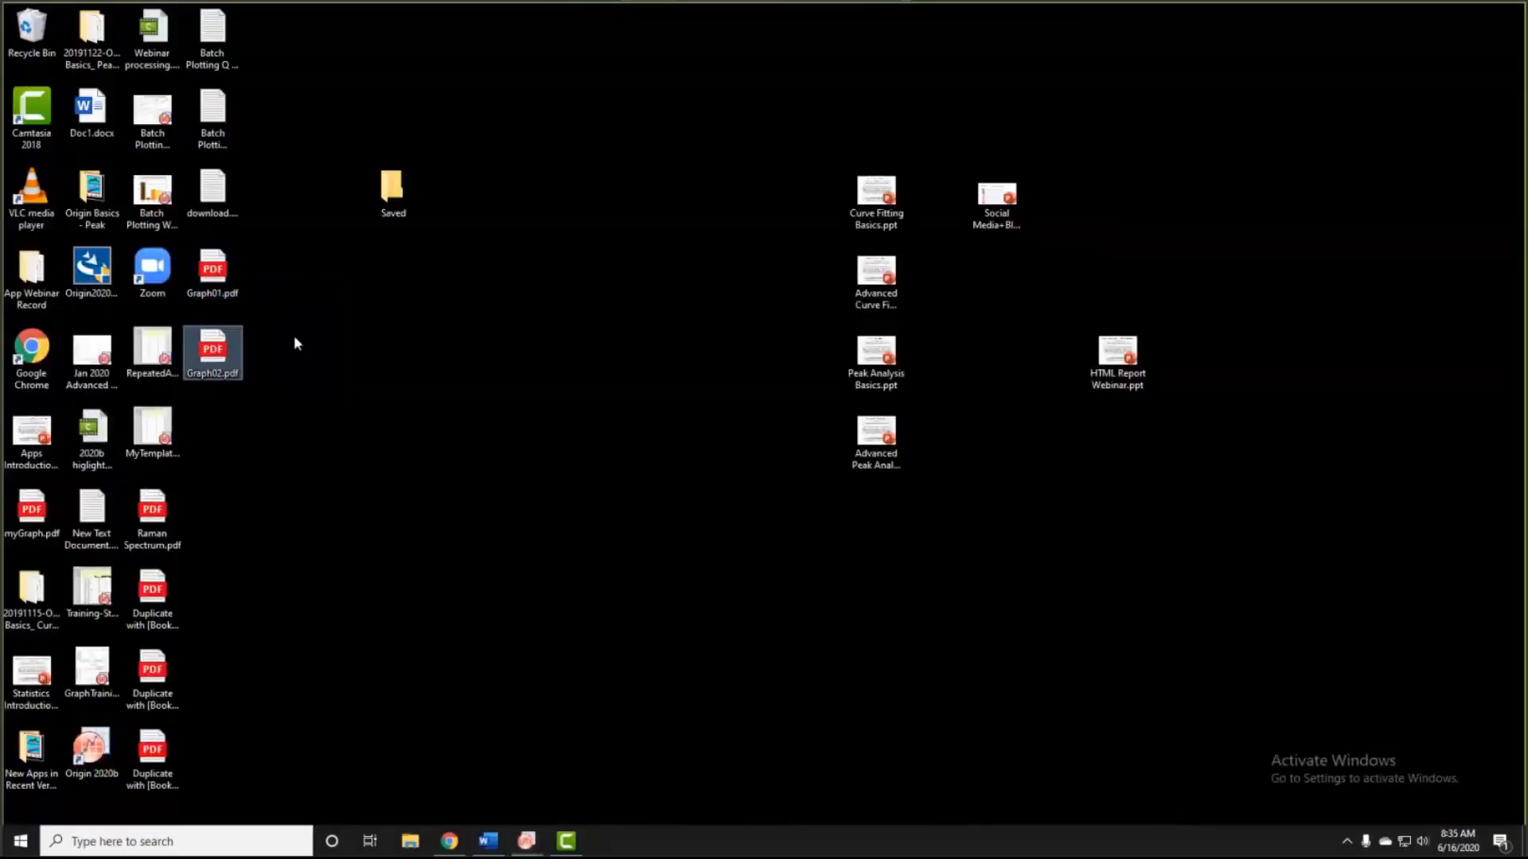
{"action": "left_click", "coordinate": [295, 341]}
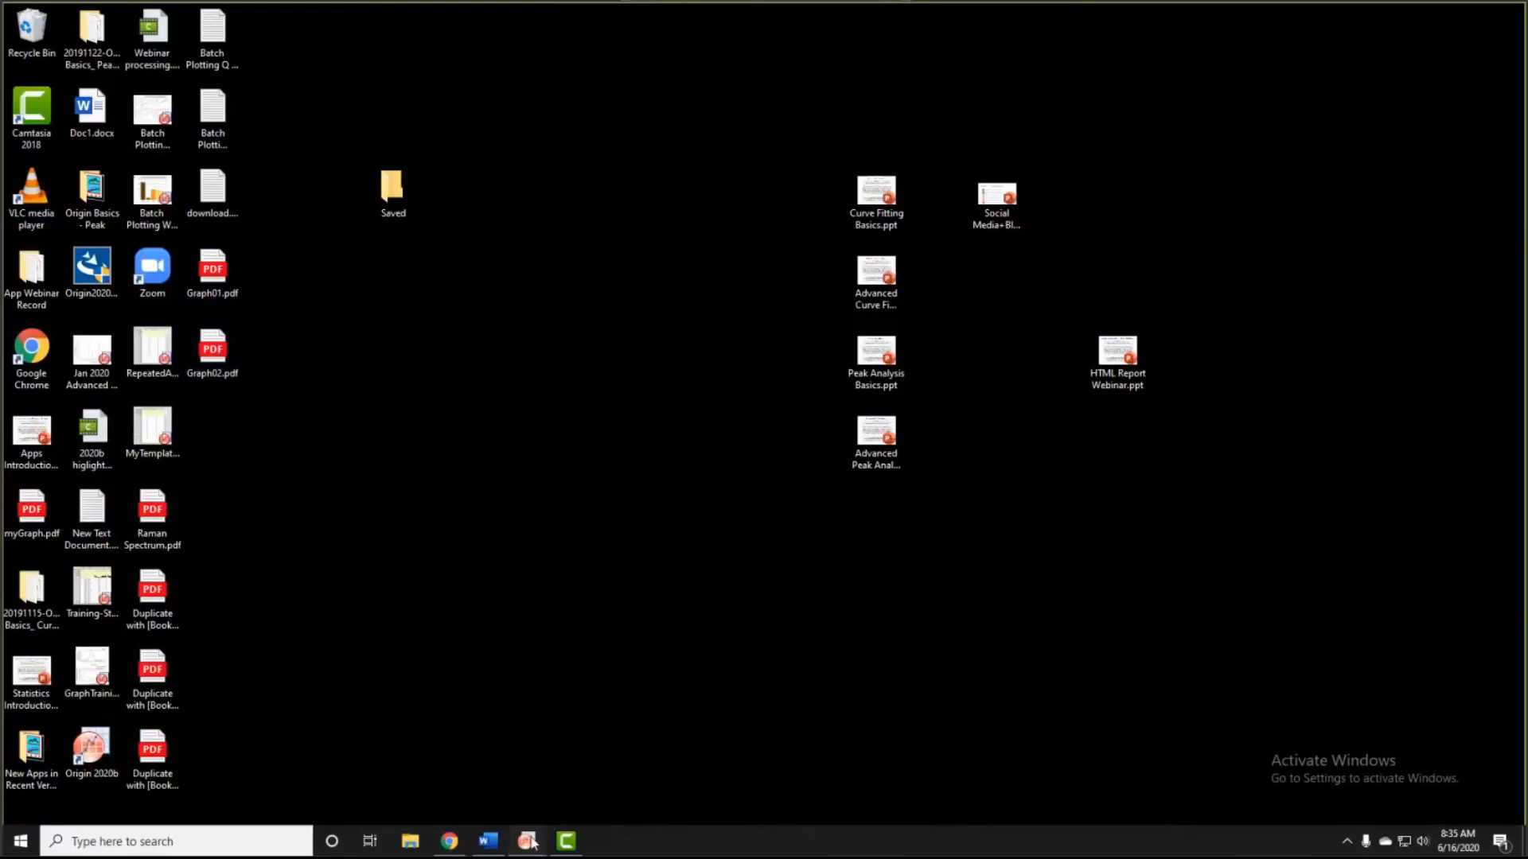
{"action": "mouse_move", "coordinate": [532, 842]}
{"action": "left_click", "coordinate": [490, 796]}
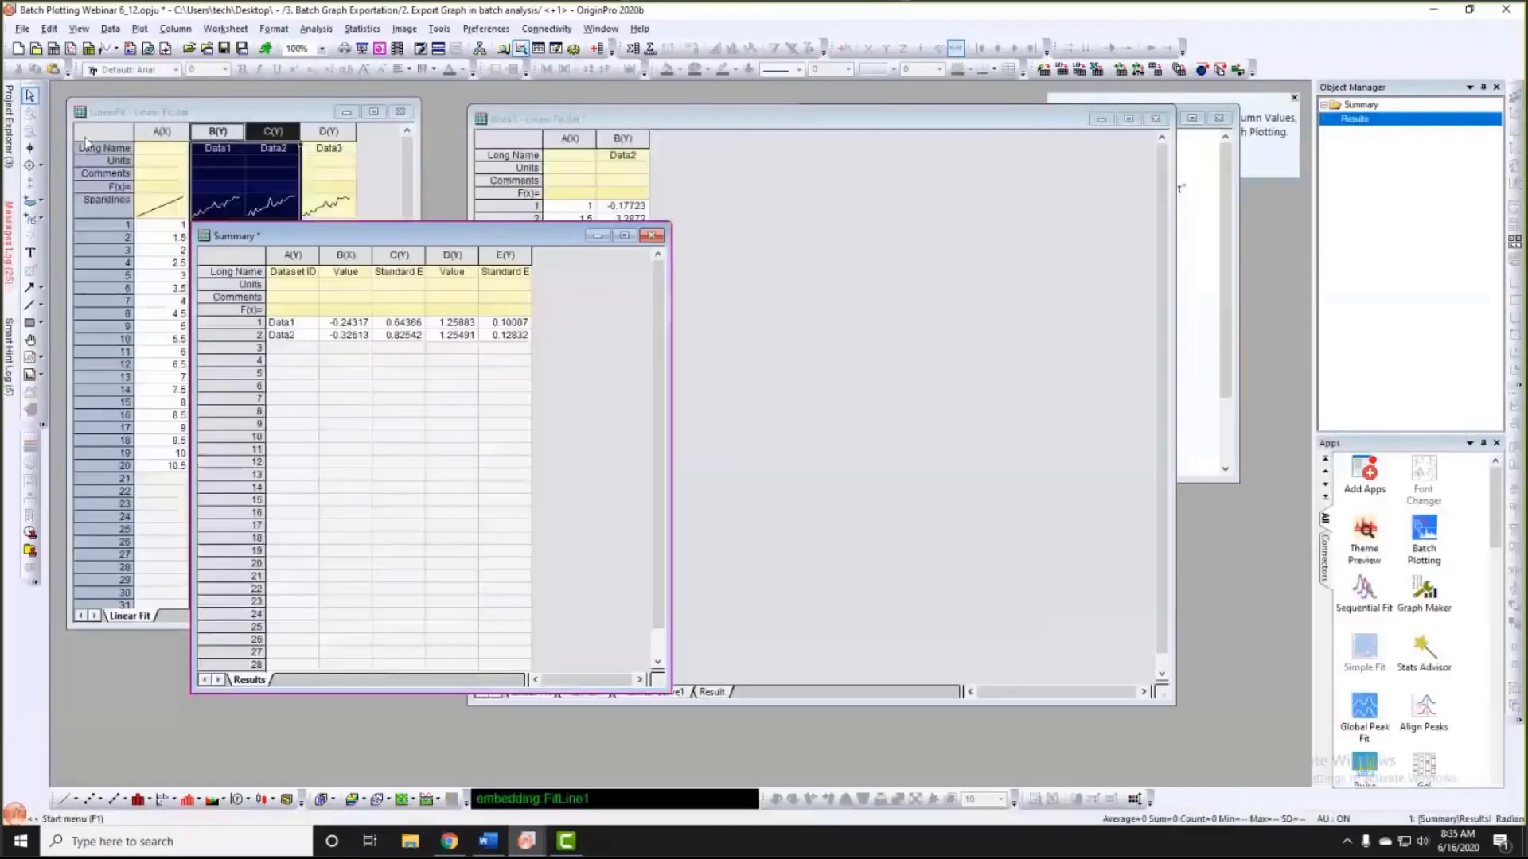
Step: Narrow the Summary window slightly, move it up between the LinearFit and Book5 workbooks, and bring Book5 to the front
{"action": "left_click", "coordinate": [9, 124]}
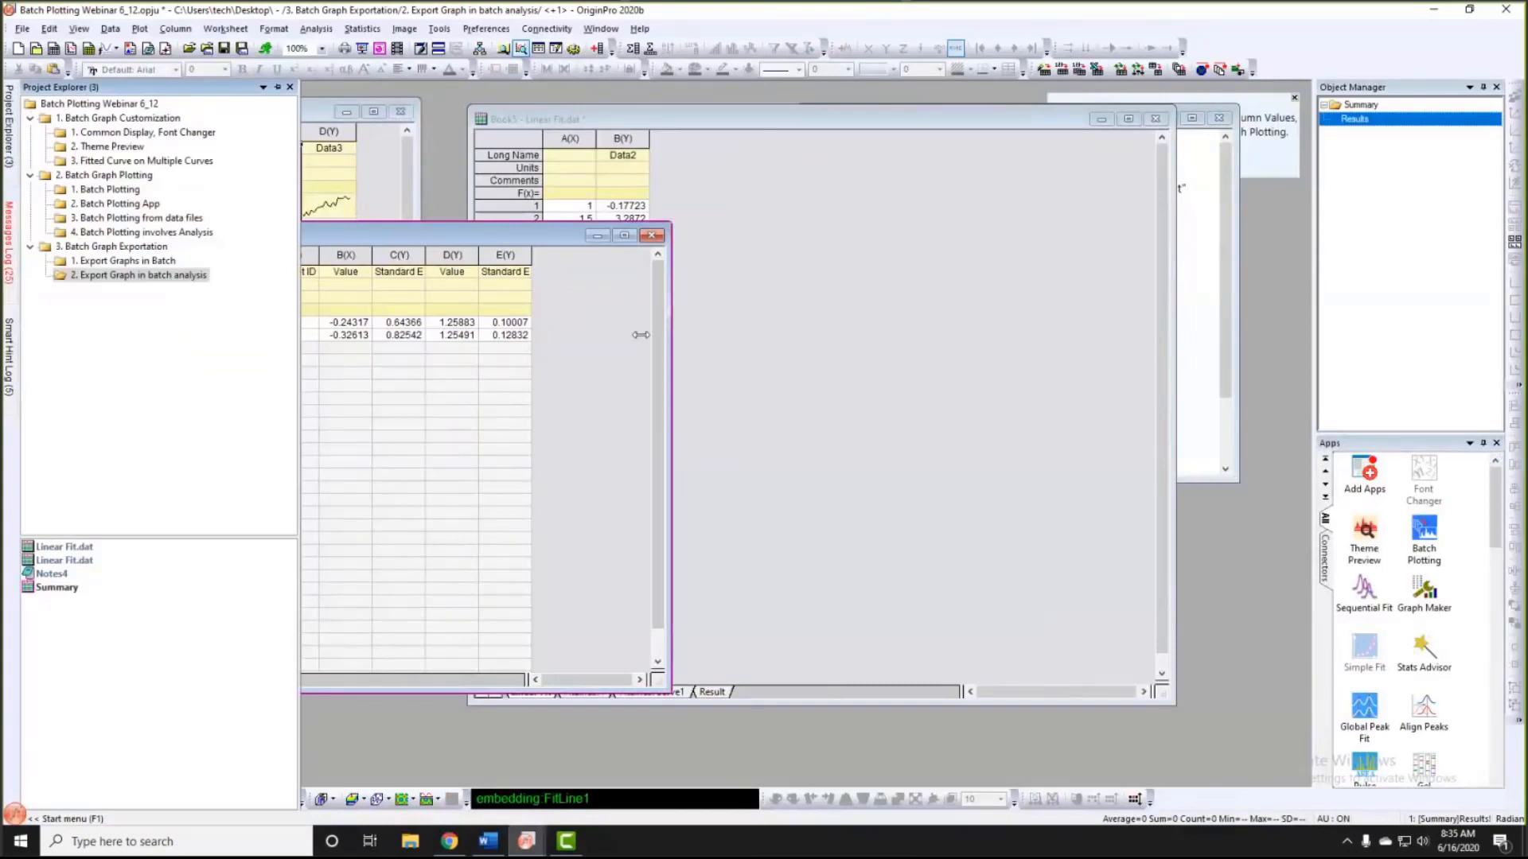
{"action": "left_click_drag", "start_coordinate": [670, 335], "coordinate": [641, 335]}
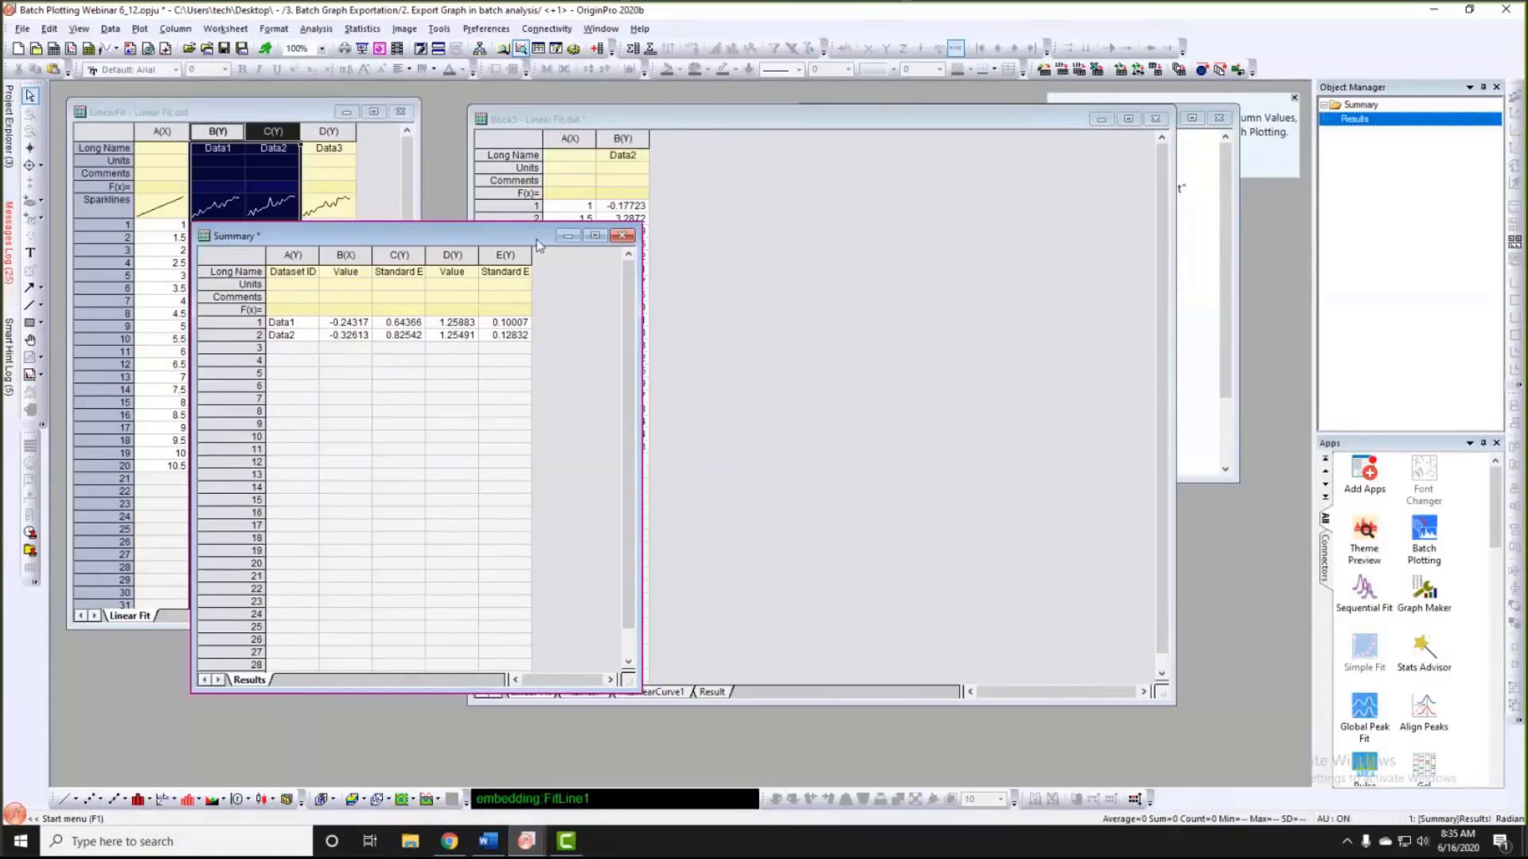
{"action": "left_click_drag", "start_coordinate": [536, 239], "coordinate": [608, 173]}
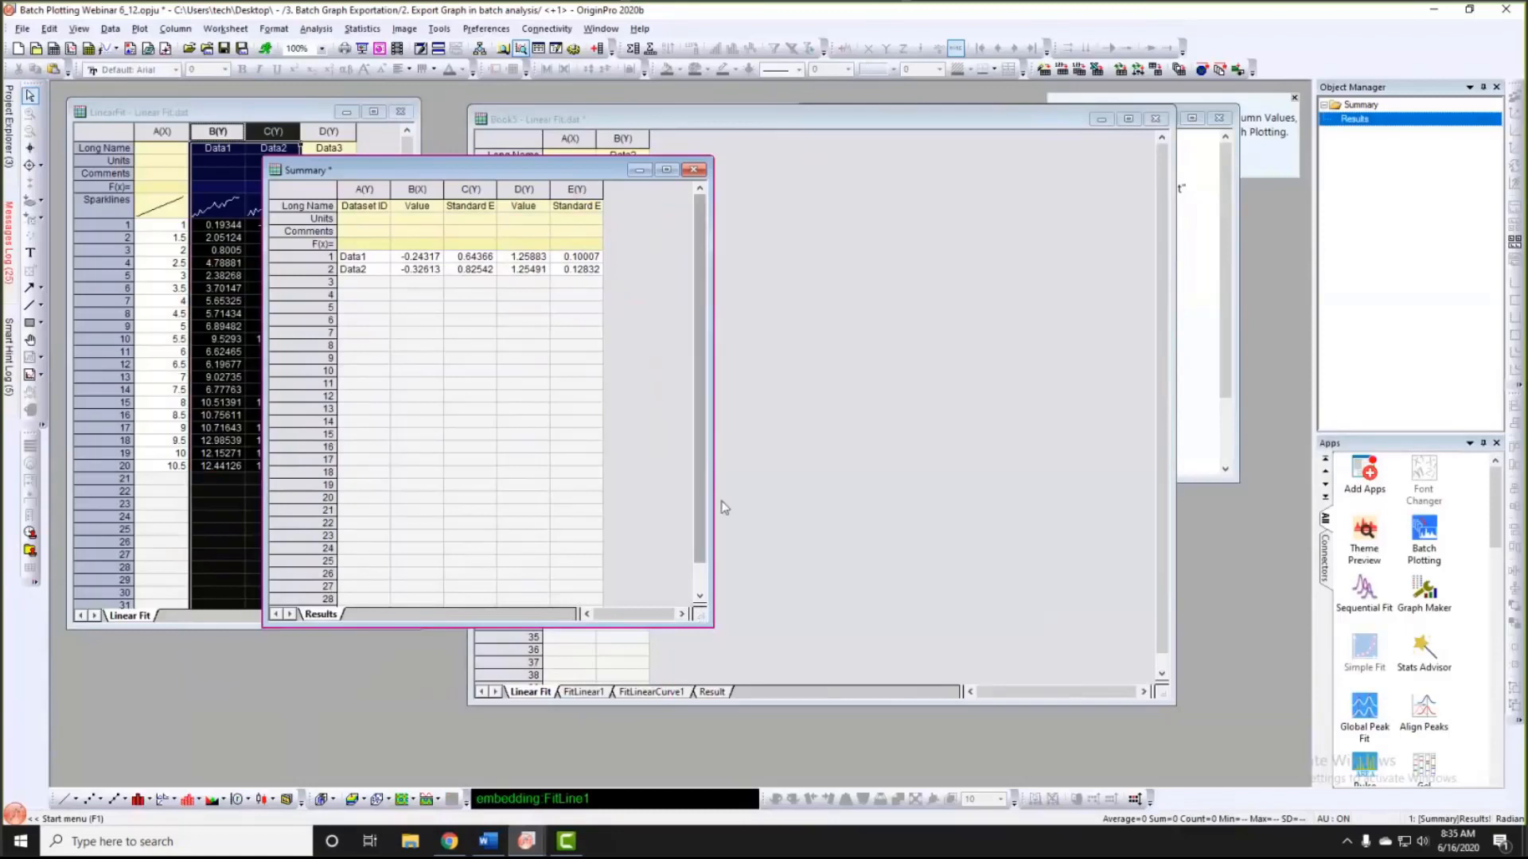
{"action": "left_click", "coordinate": [834, 308]}
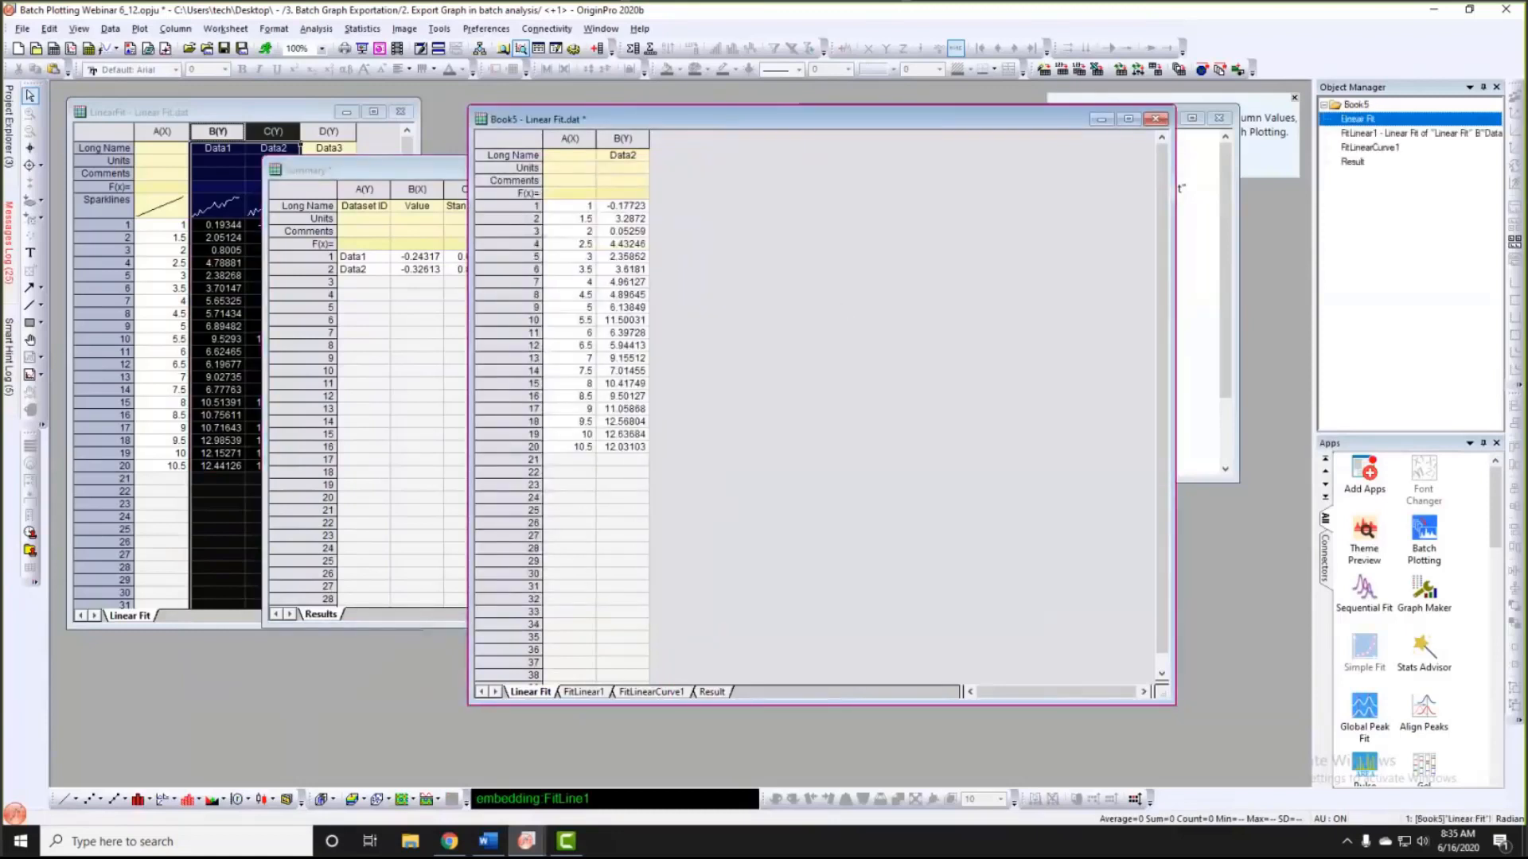